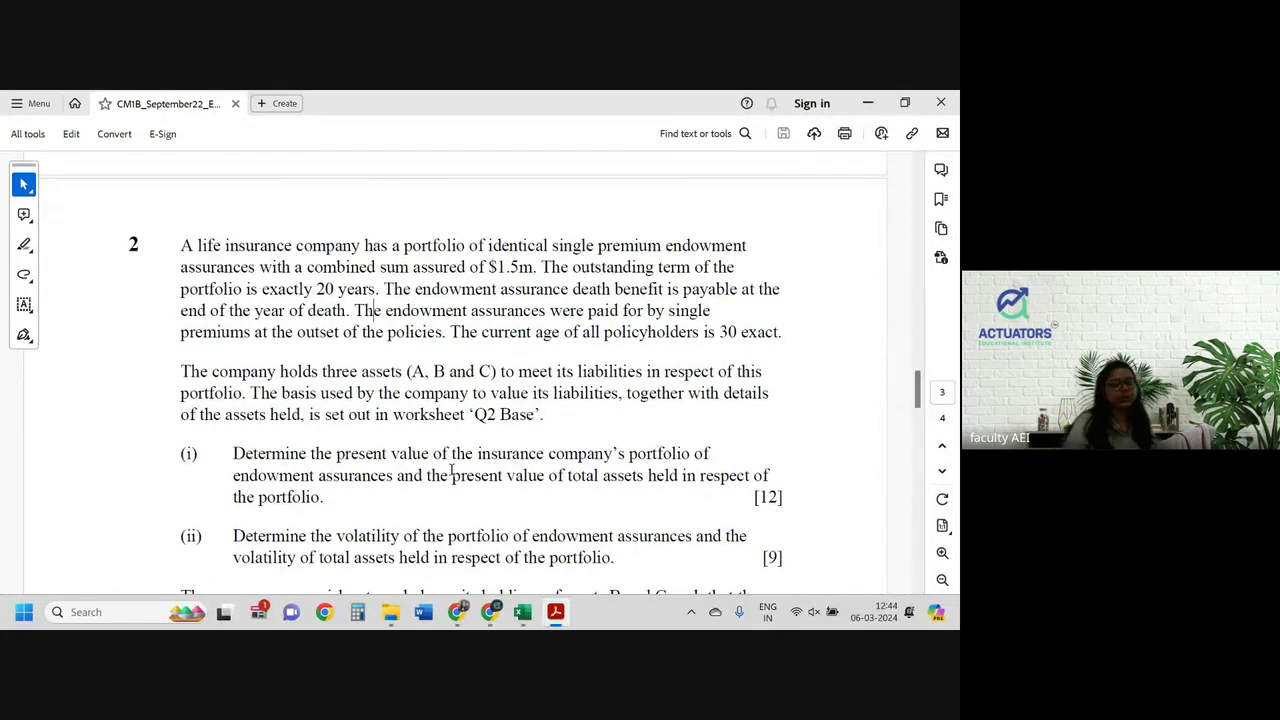
Switch to the Excel answer workbook and review the mortality table, interest rate and asset details on the Q2 Base sheet
left_click(537, 622)
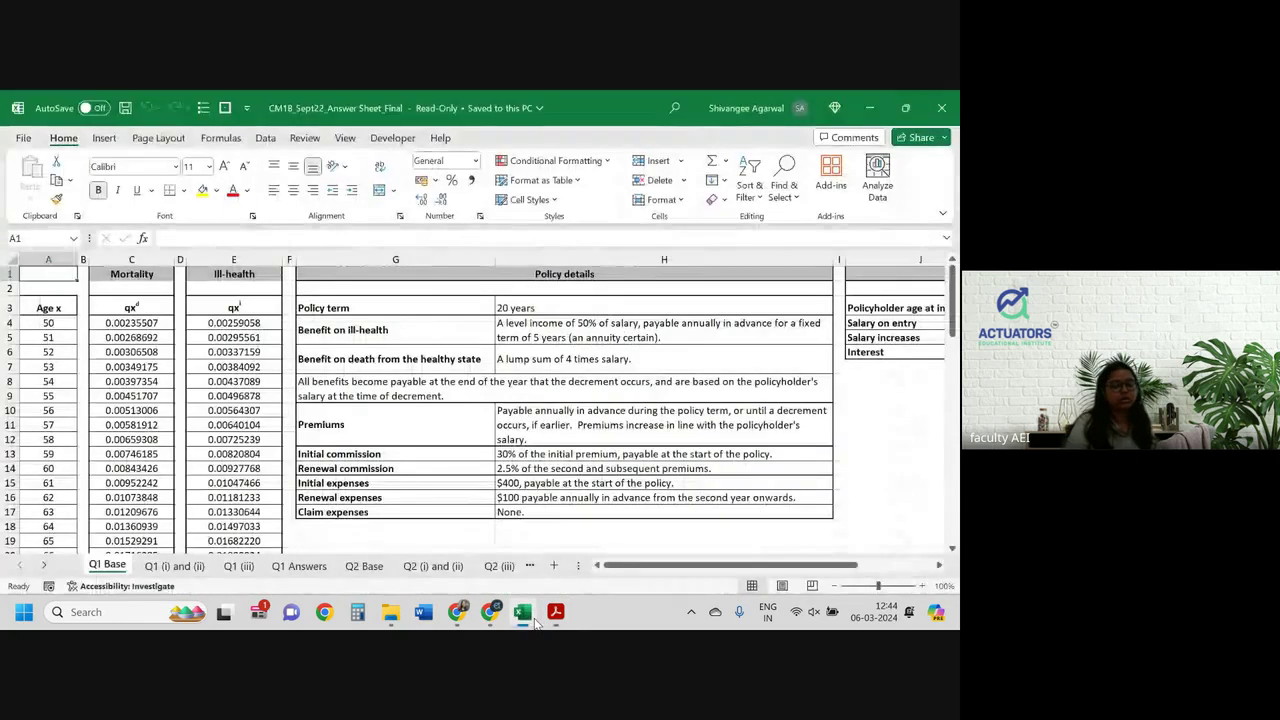
left_click(364, 566)
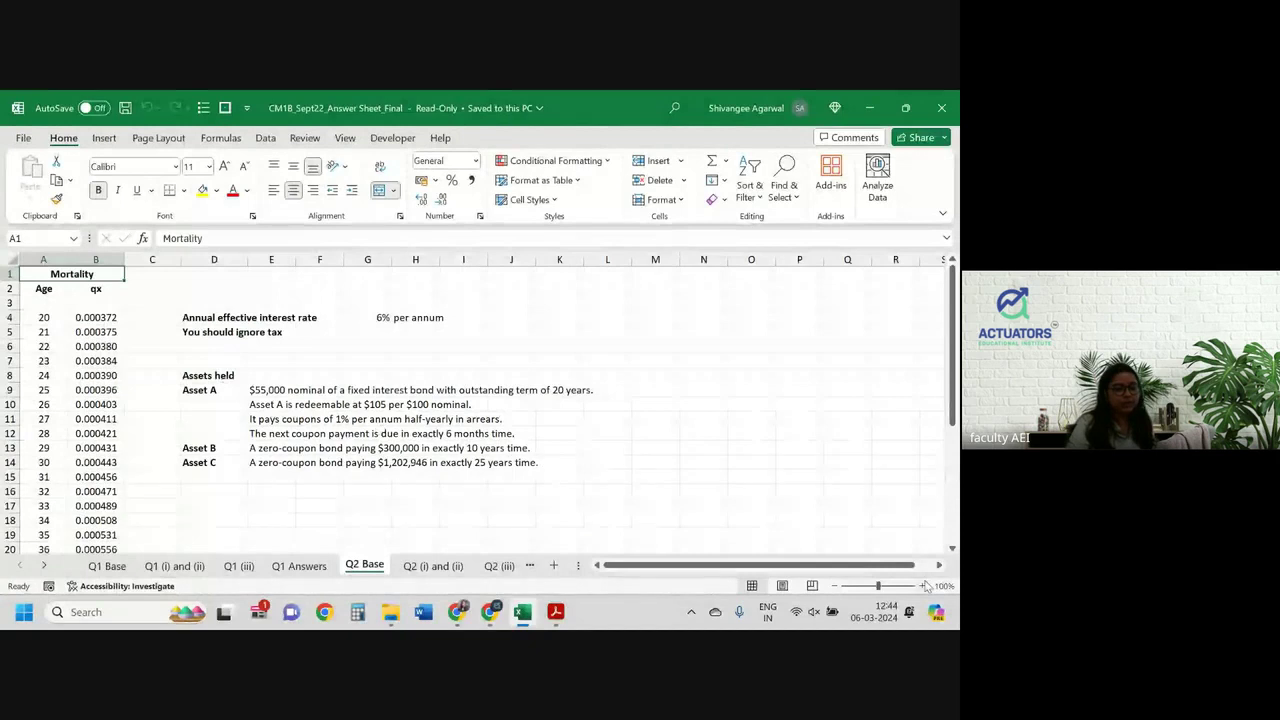
scroll(143, 372, "up", 2)
left_click(133, 339)
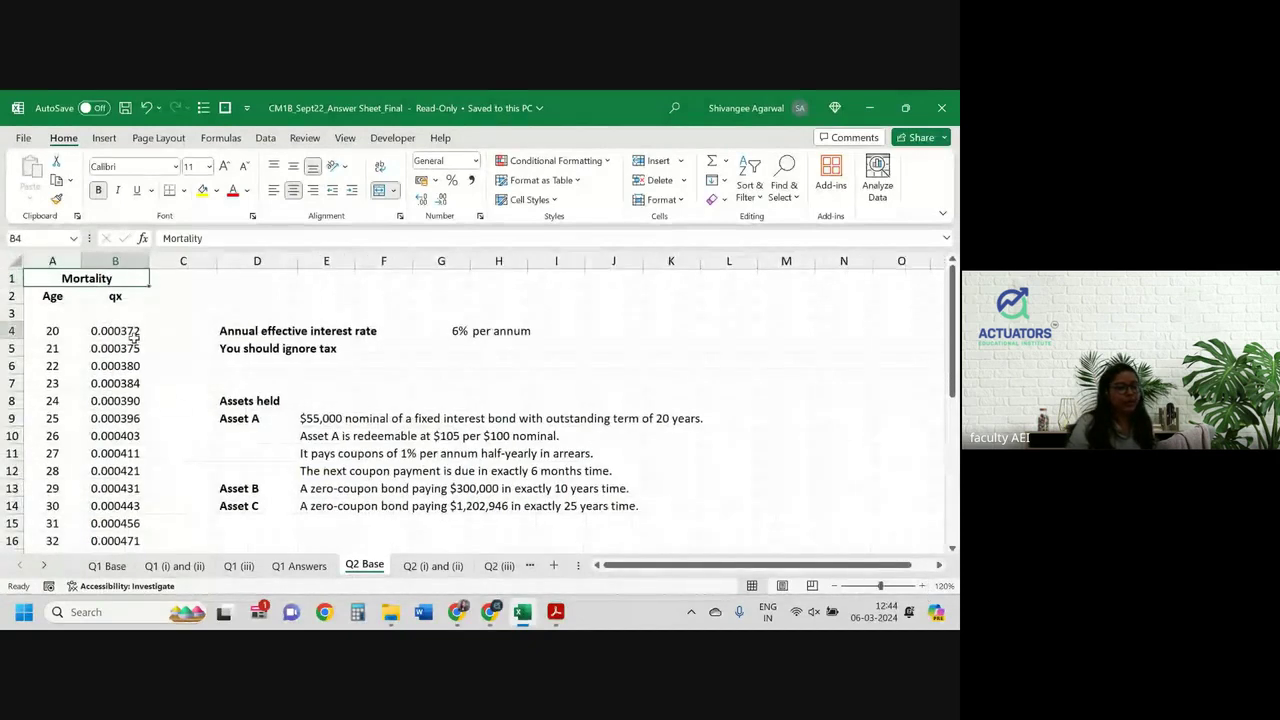
left_click_drag(133, 339, 135, 488)
left_click(165, 420)
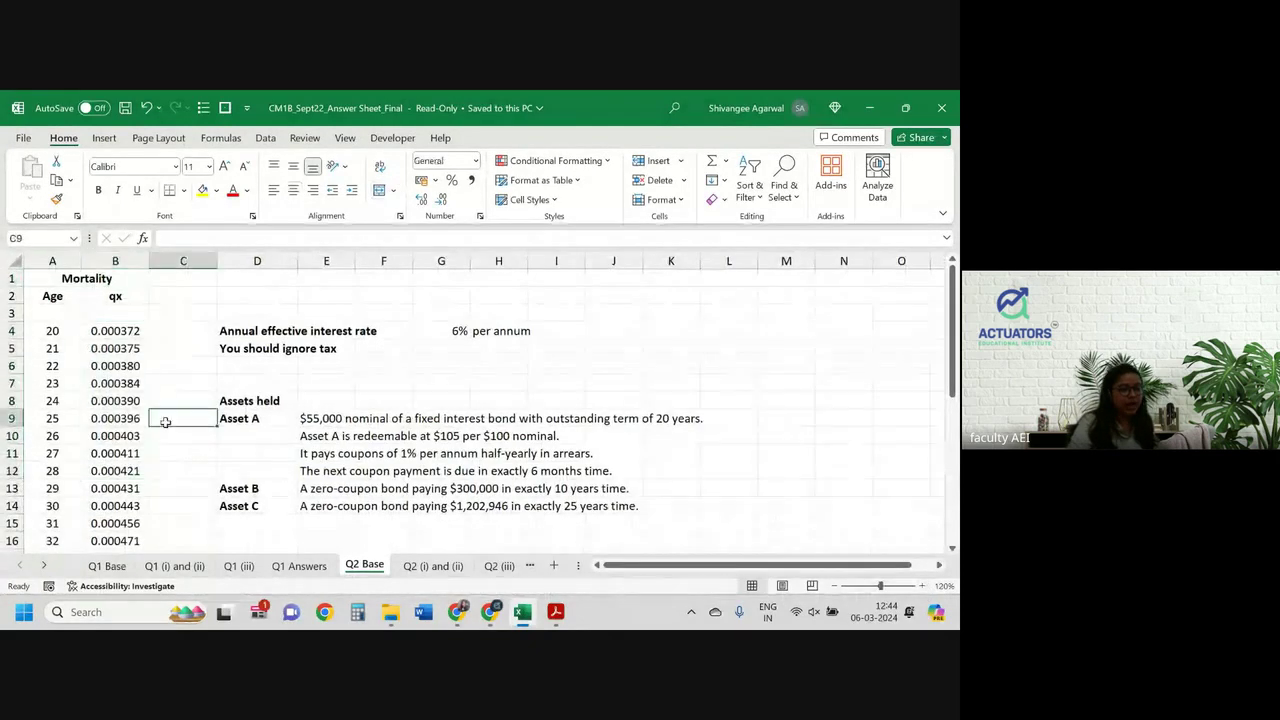
left_click(444, 336)
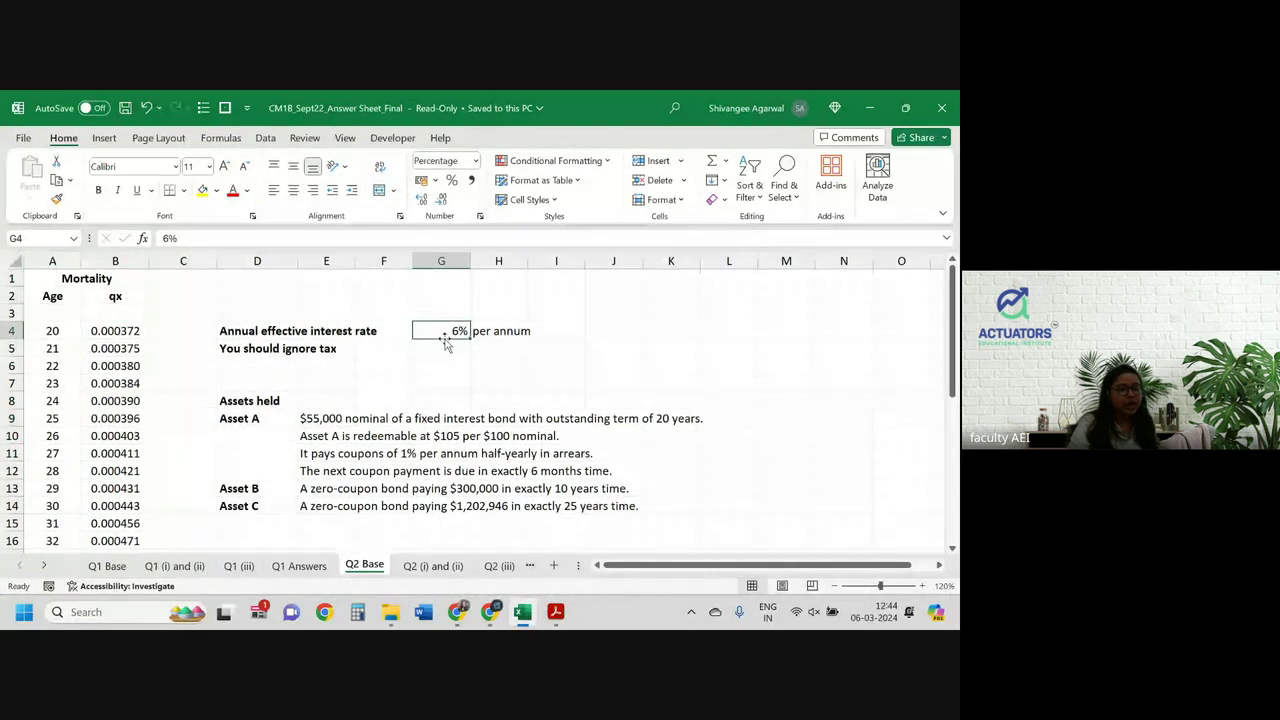
left_click(341, 421)
left_click(333, 485)
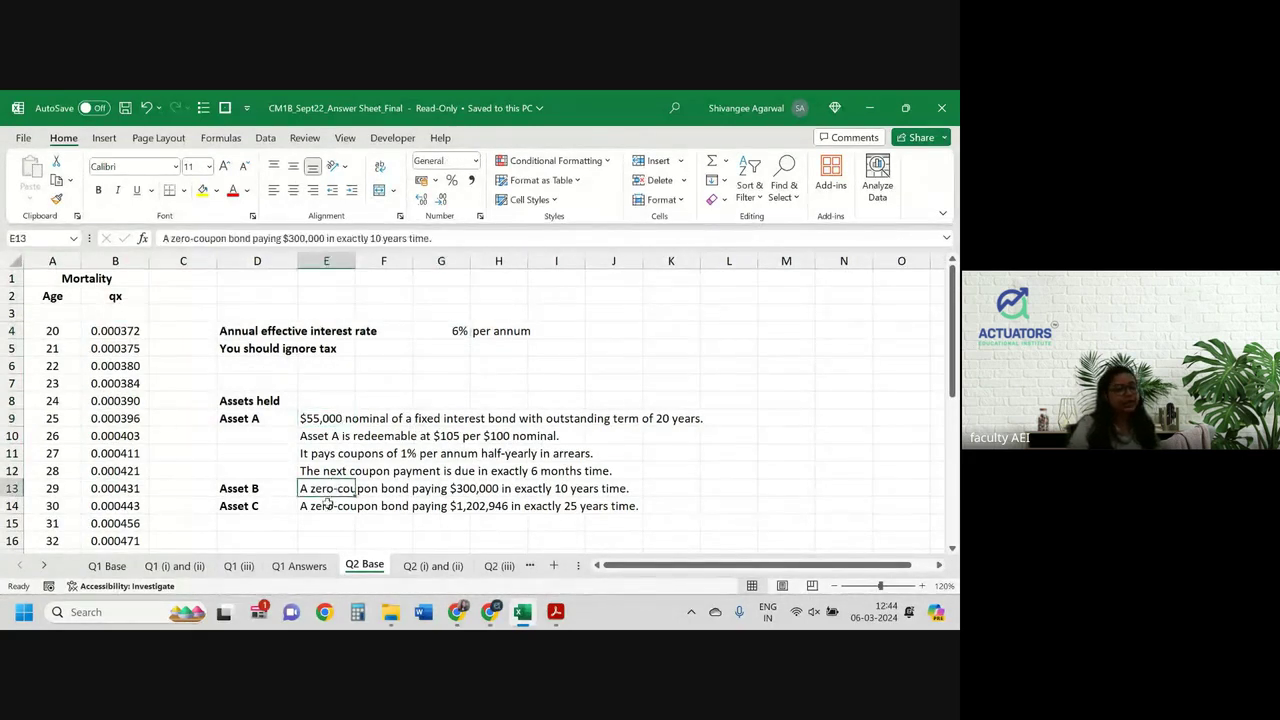
left_click(327, 505)
scroll(324, 411, "down", 4)
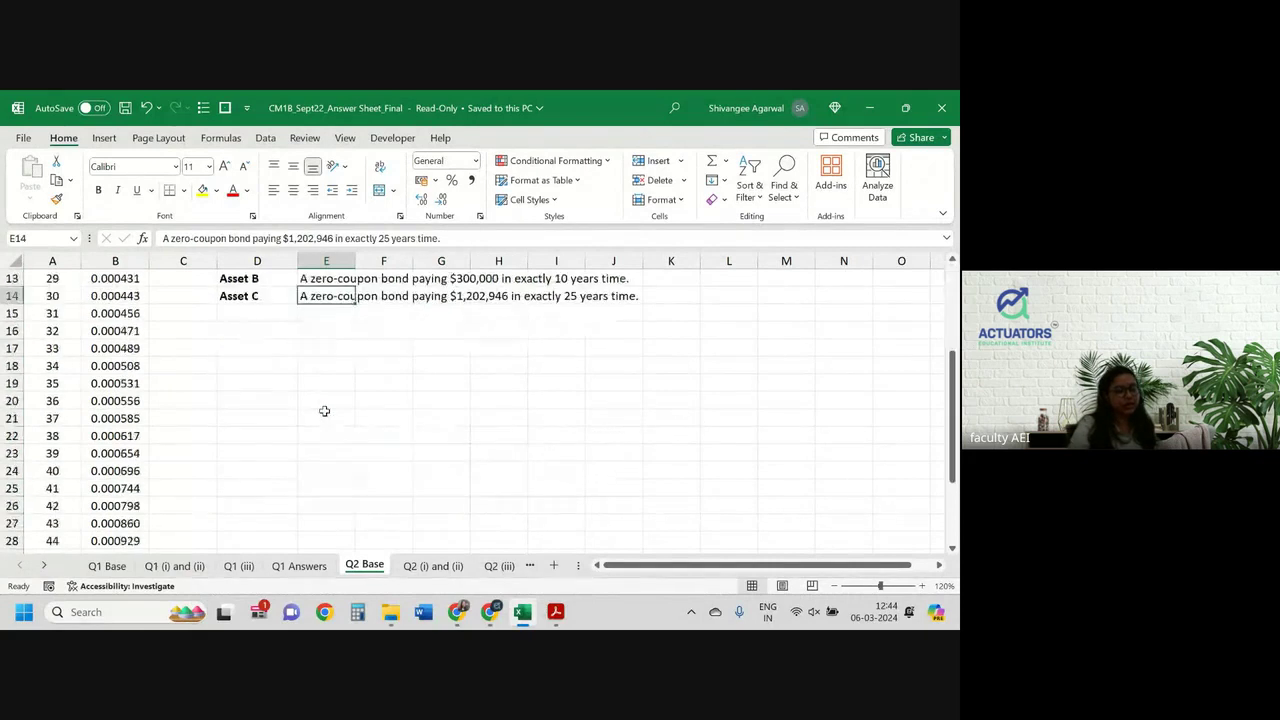
scroll(324, 411, "up", 4)
Check the Q2 (i) and (ii) sheet, and reread question 2 part (ii) on volatility in the Acrobat exam paper
left_click(433, 565)
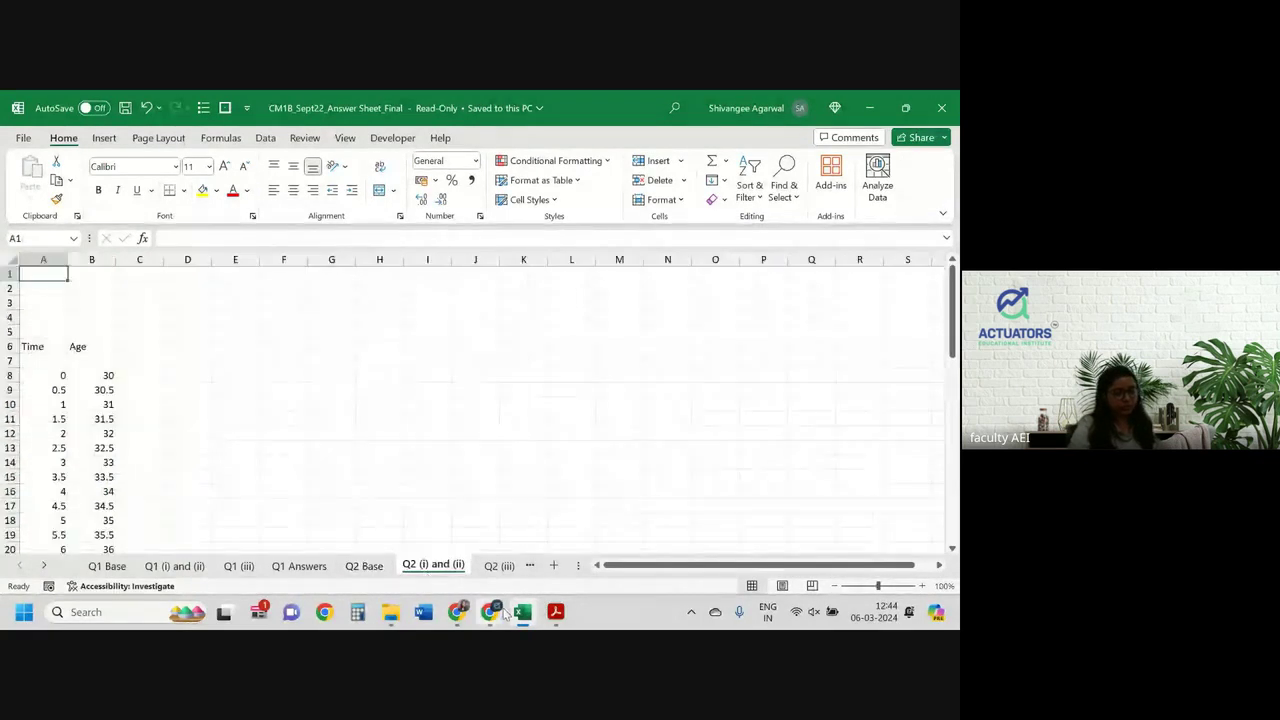
left_click(508, 548)
scroll(304, 459, "down", 1)
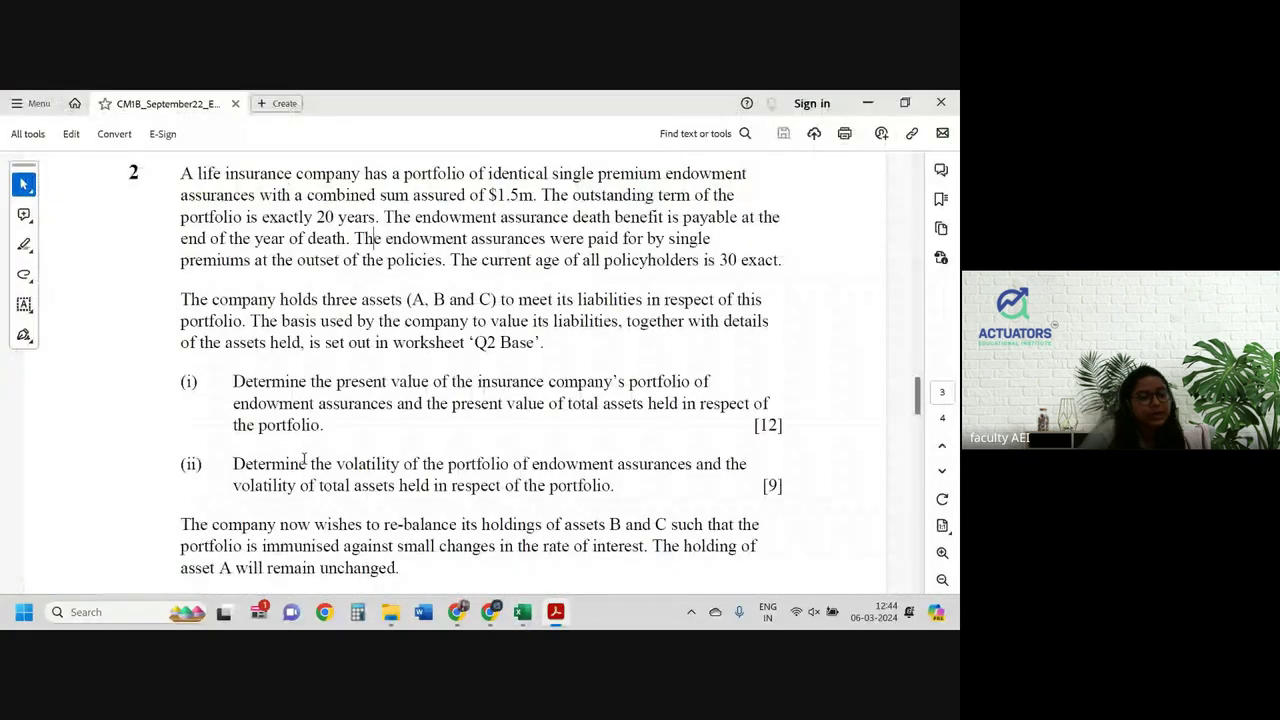
left_click_drag(232, 463, 636, 466)
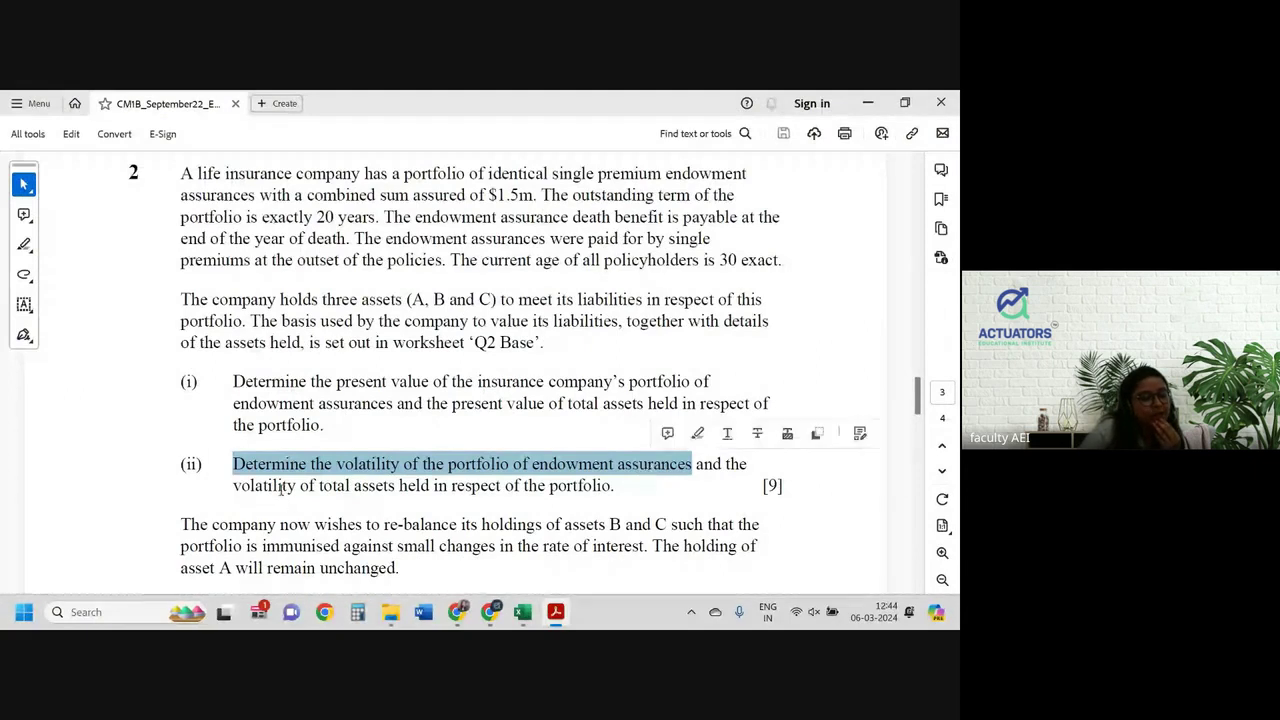
left_click_drag(233, 486, 531, 507)
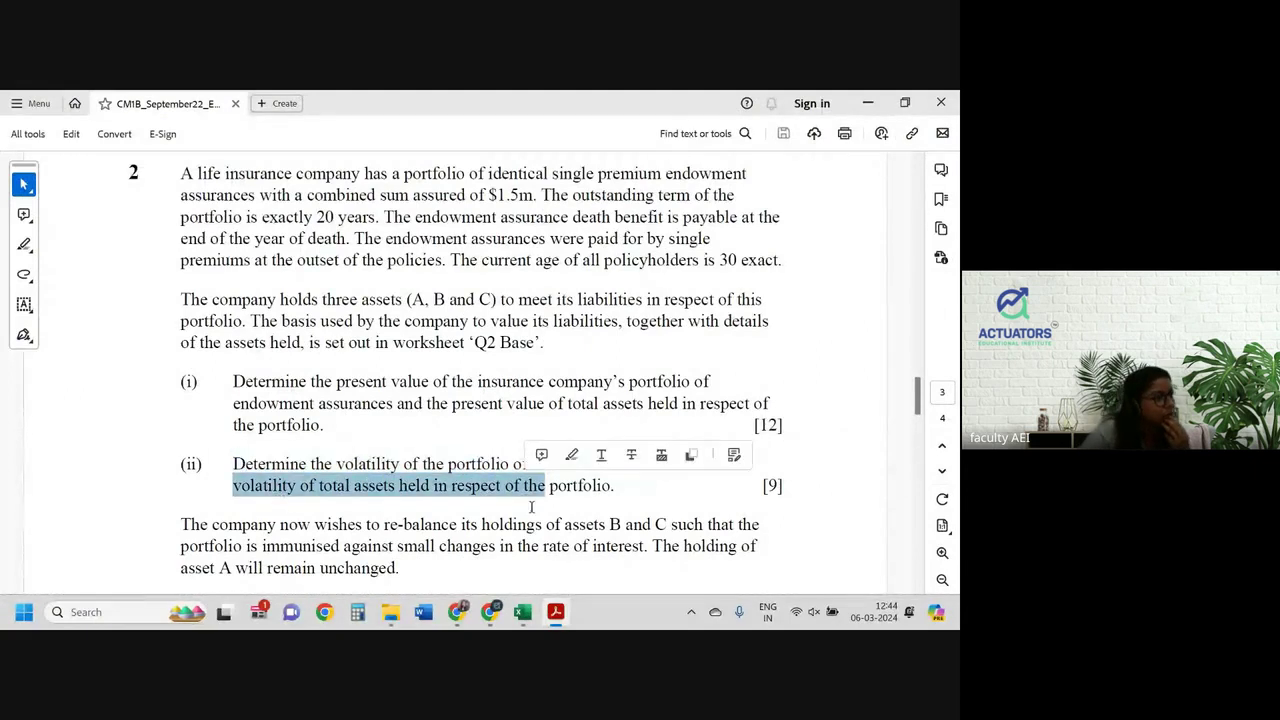
Return to the Excel workbook and examine the Time and Age columns on Q2 (i) and (ii) against the assets on Q2 Base
key("alt+Tab")
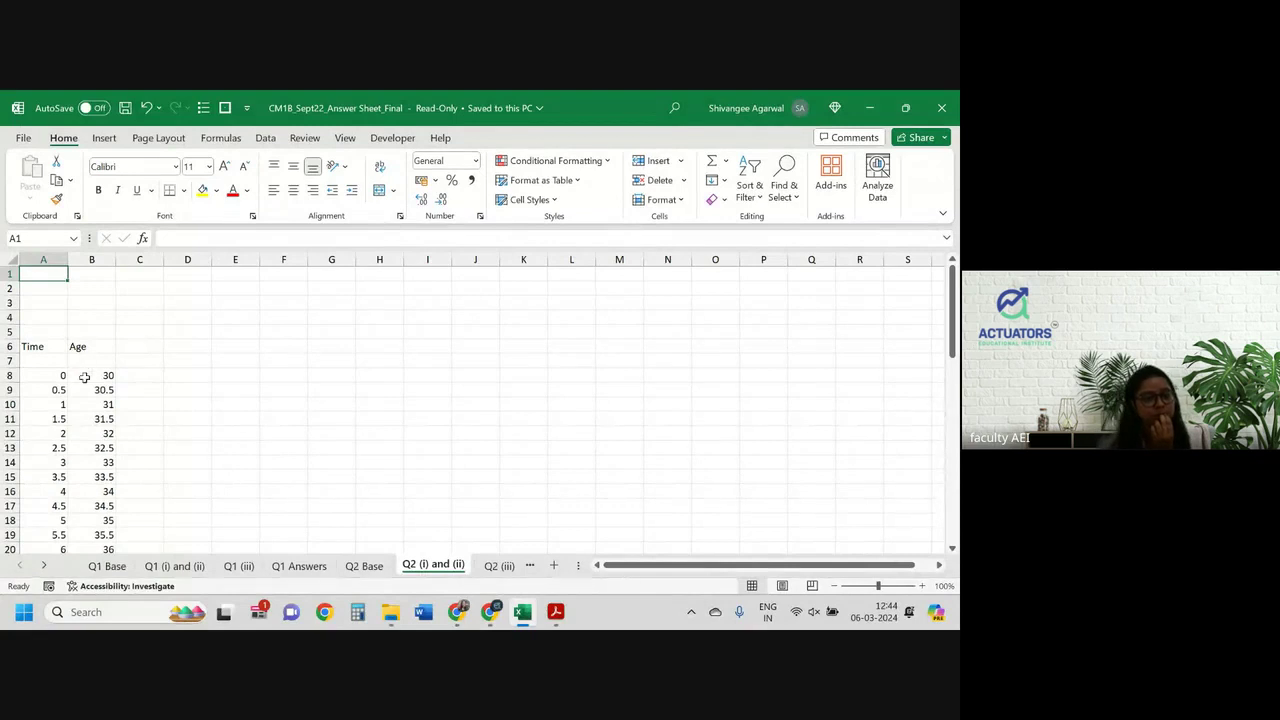
scroll(84, 377, "down", 11)
scroll(84, 377, "down", 4)
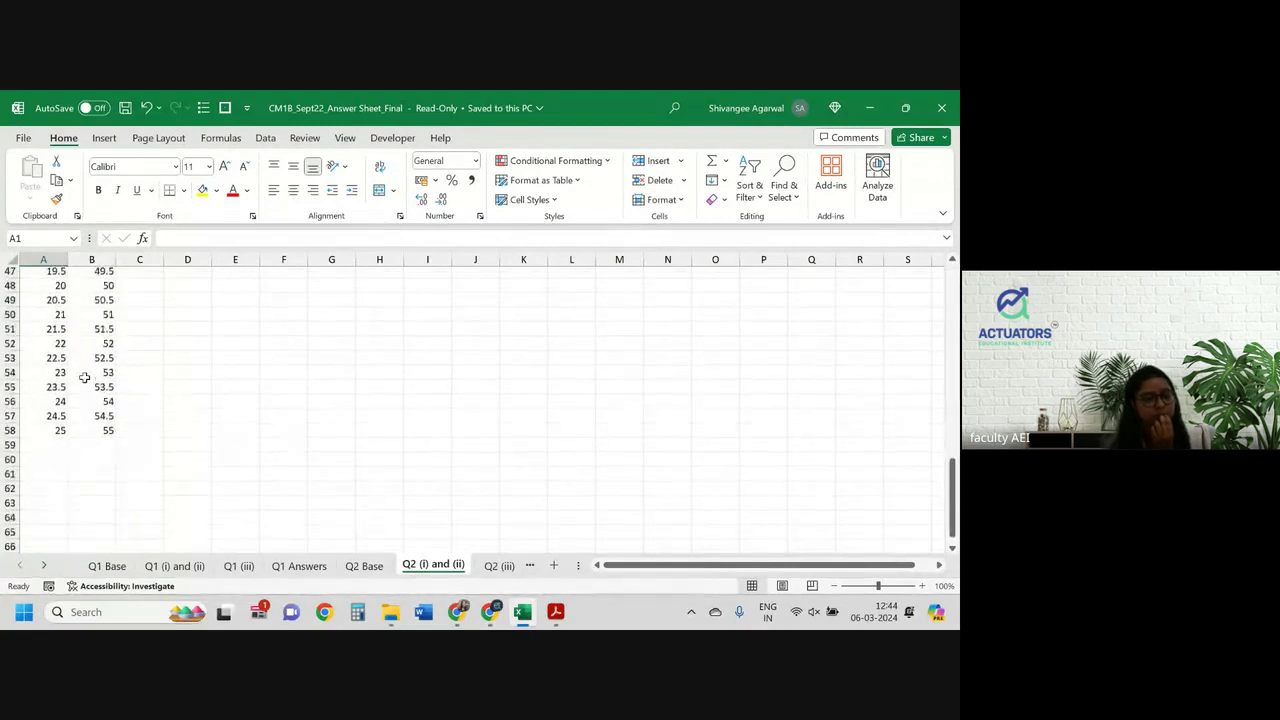
key("ctrl+Home")
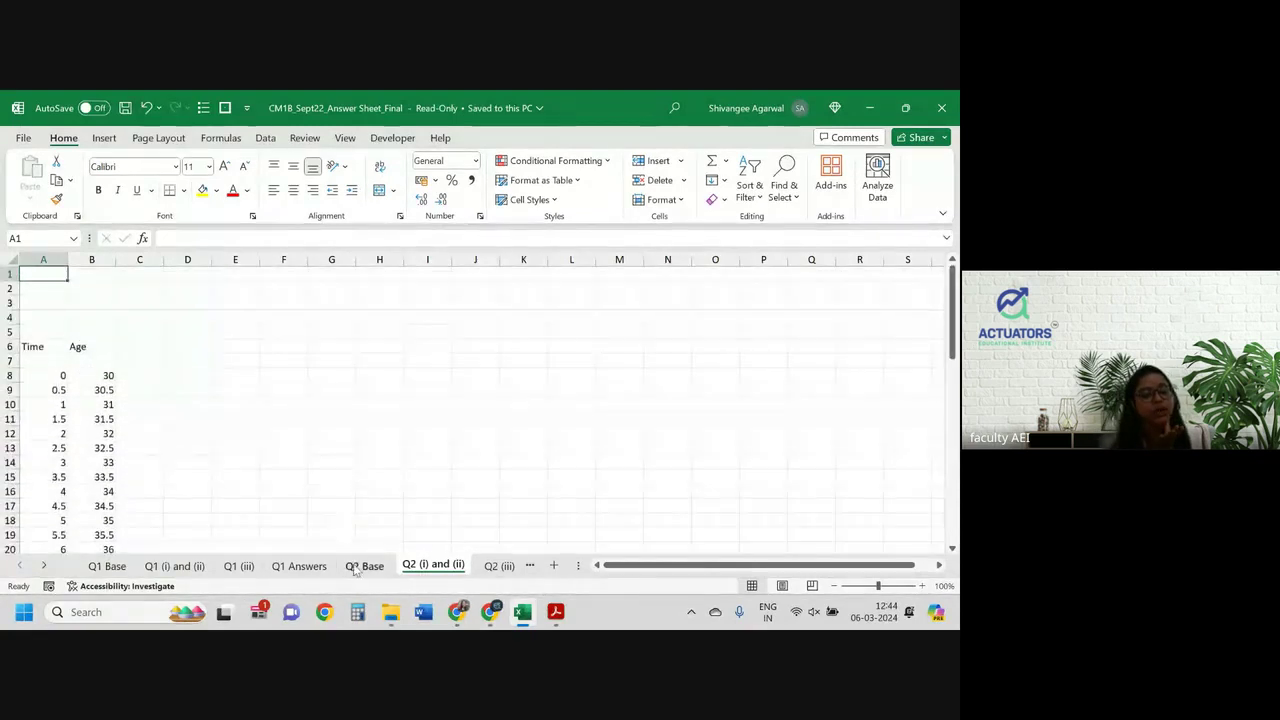
left_click(362, 566)
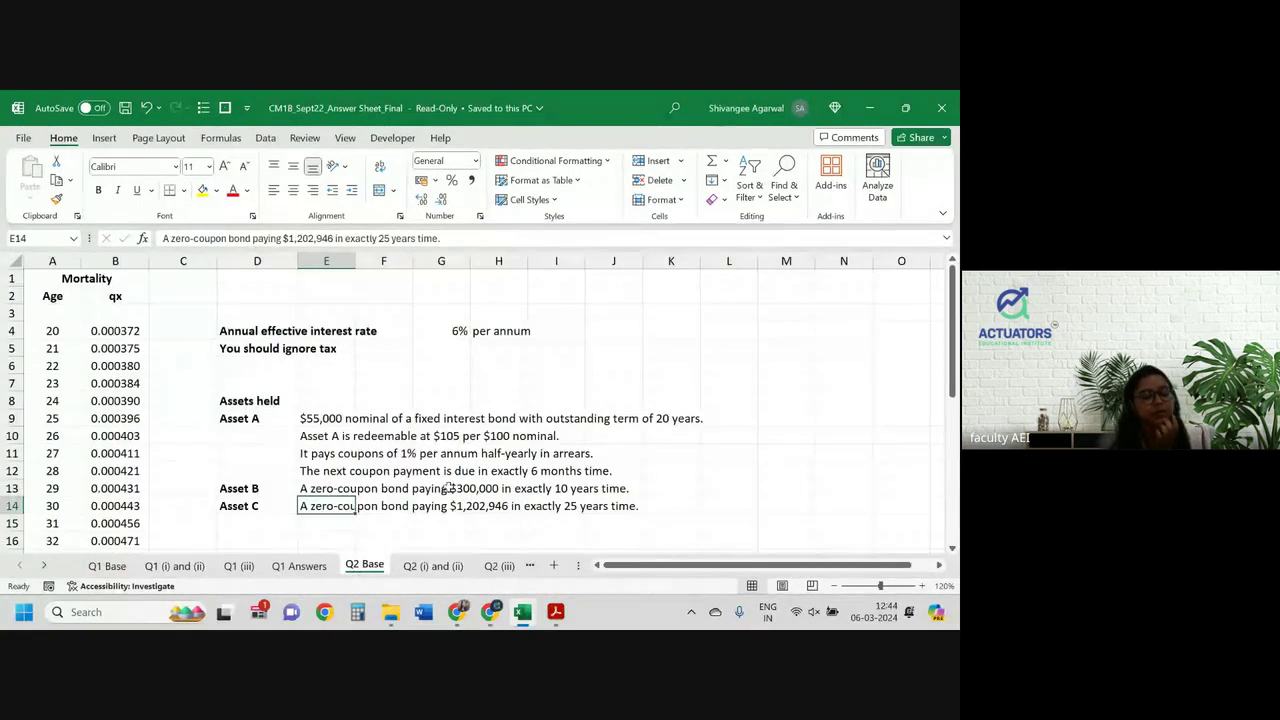
left_click(421, 566)
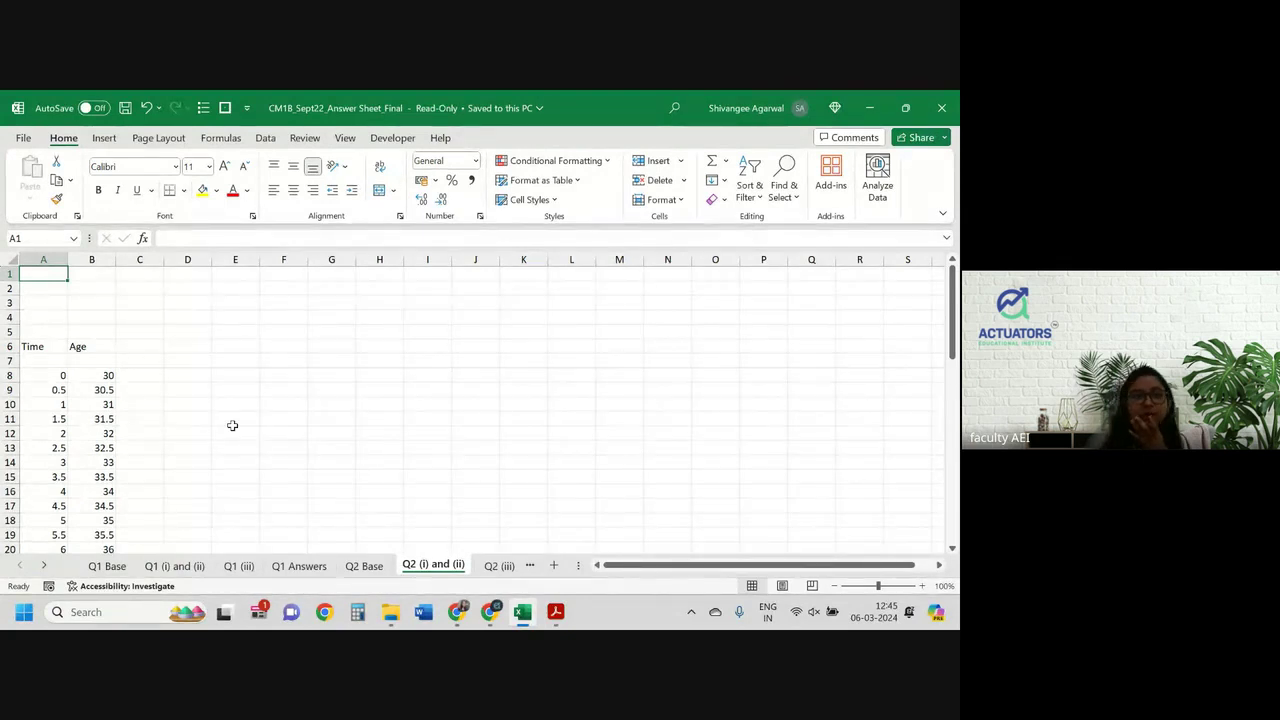
Add the header "Disc Factor" in C6 of the Q2 (i) and (ii) sheet and fit column C to its text
left_click(143, 347)
scroll(143, 347, "up", 4, "ctrl")
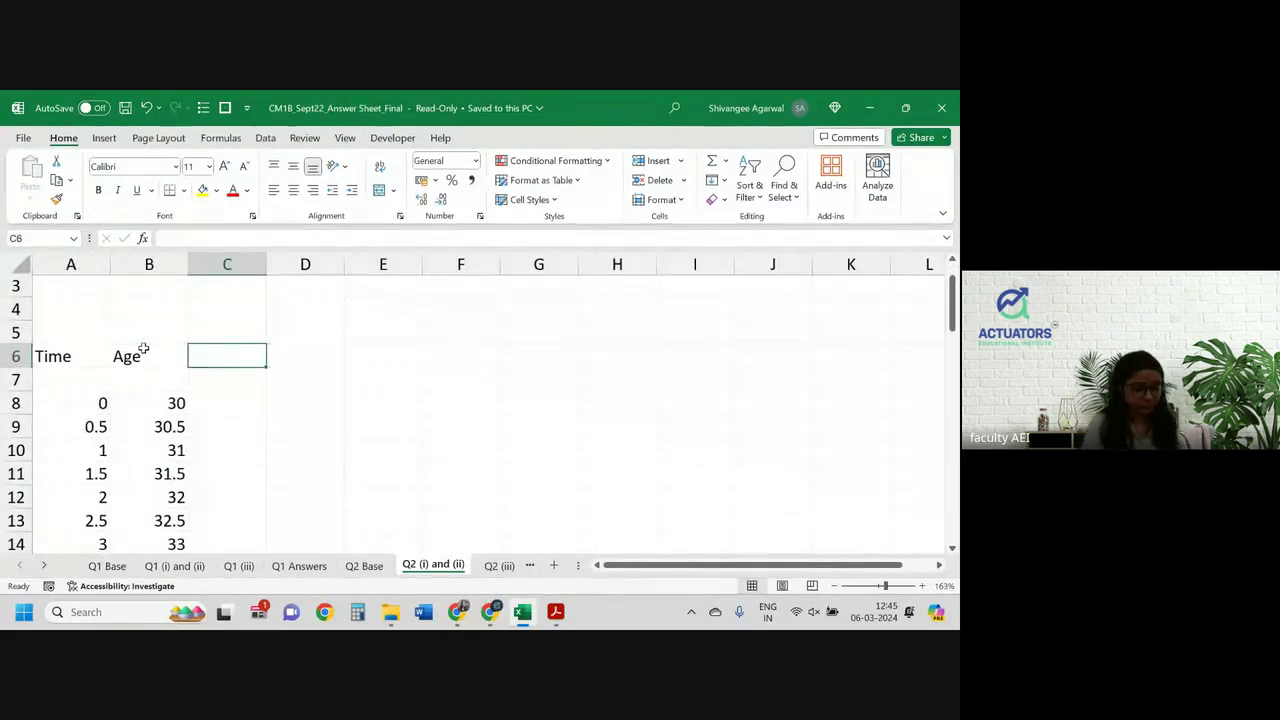
type("Disc Factor")
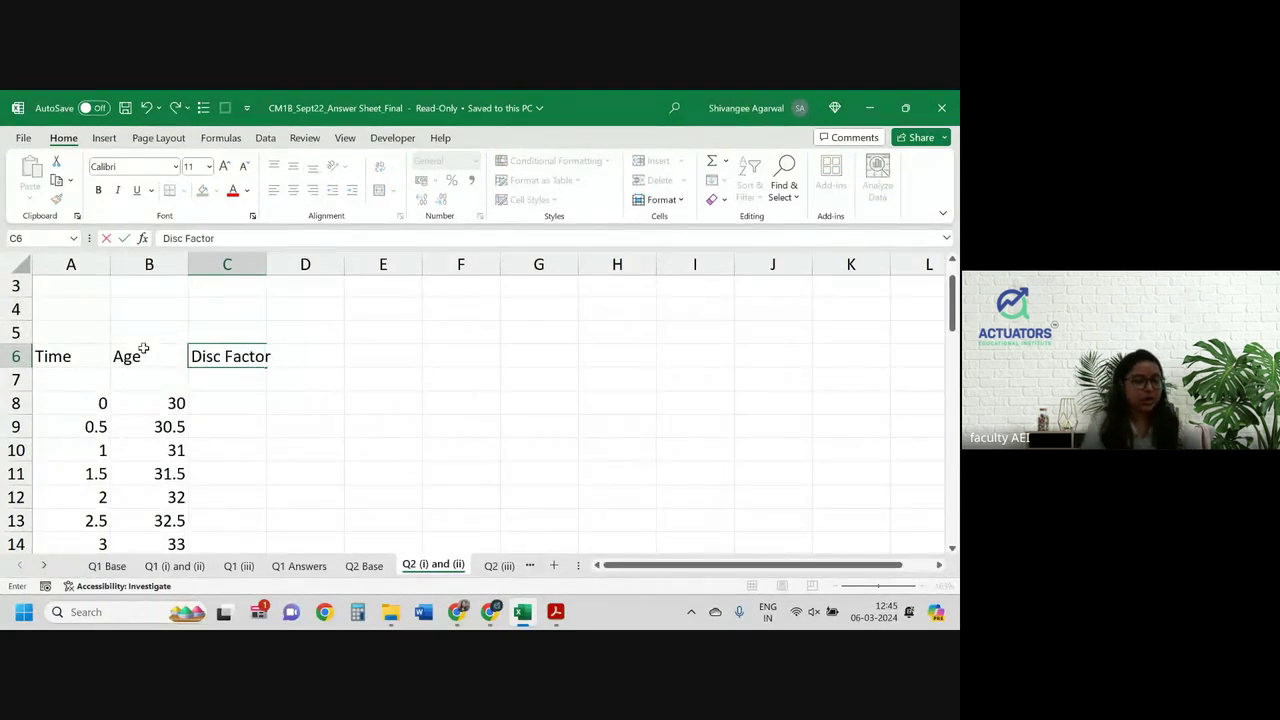
key("Return")
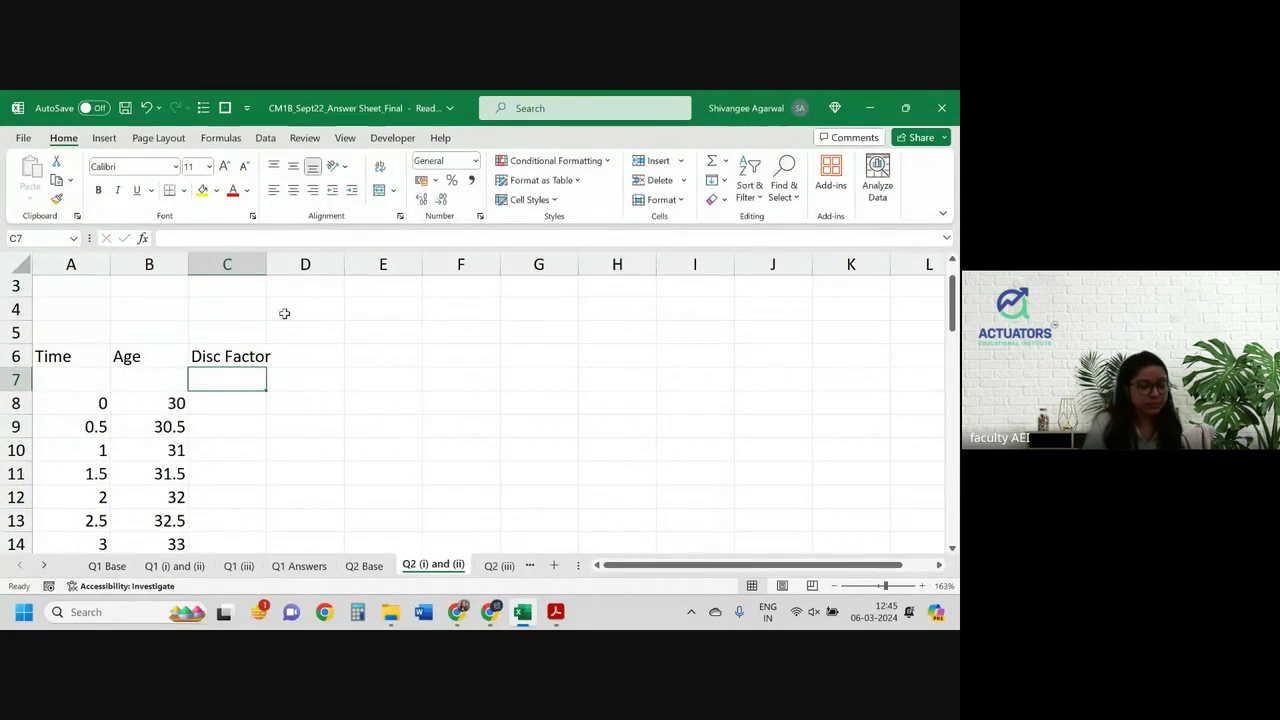
double_click(266, 264)
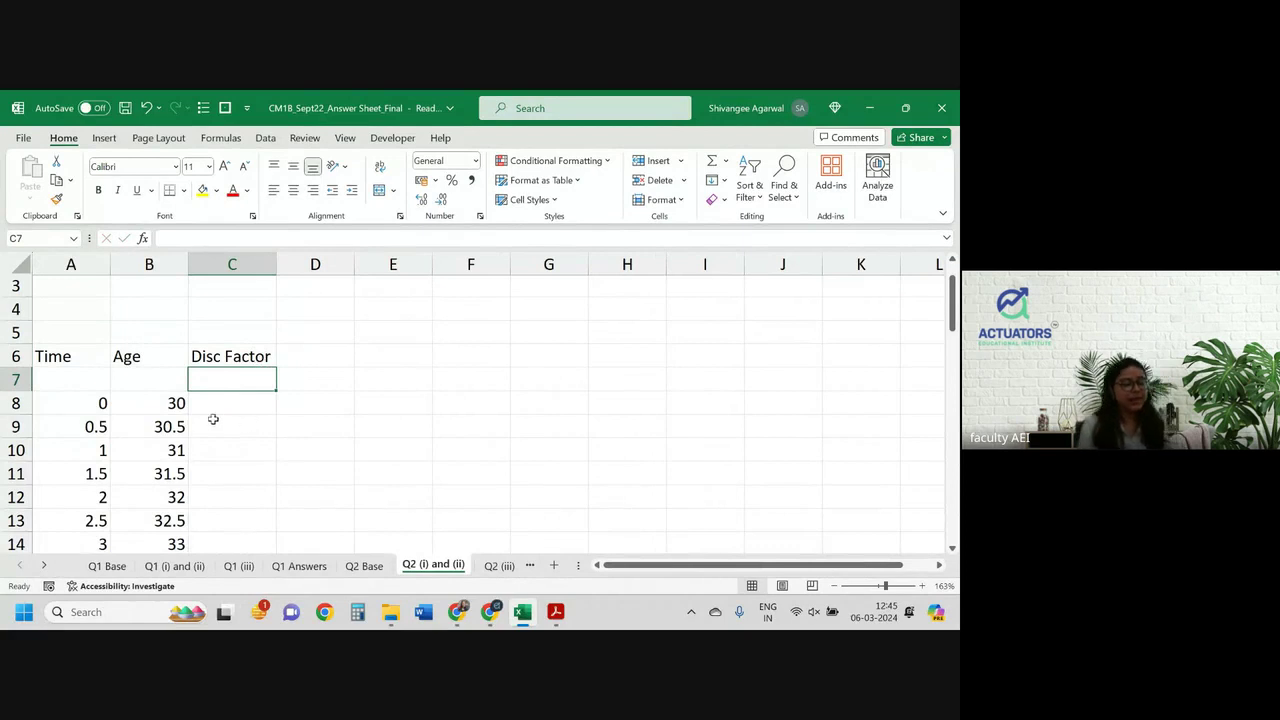
Recheck the assets on Q2 Base and enter the discount factor formula =(1+'Q2 Base'!$G$4)^-'Q2 (i) and (ii)'!A8 in C8
left_click(382, 566)
scroll(430, 430, "down", 1)
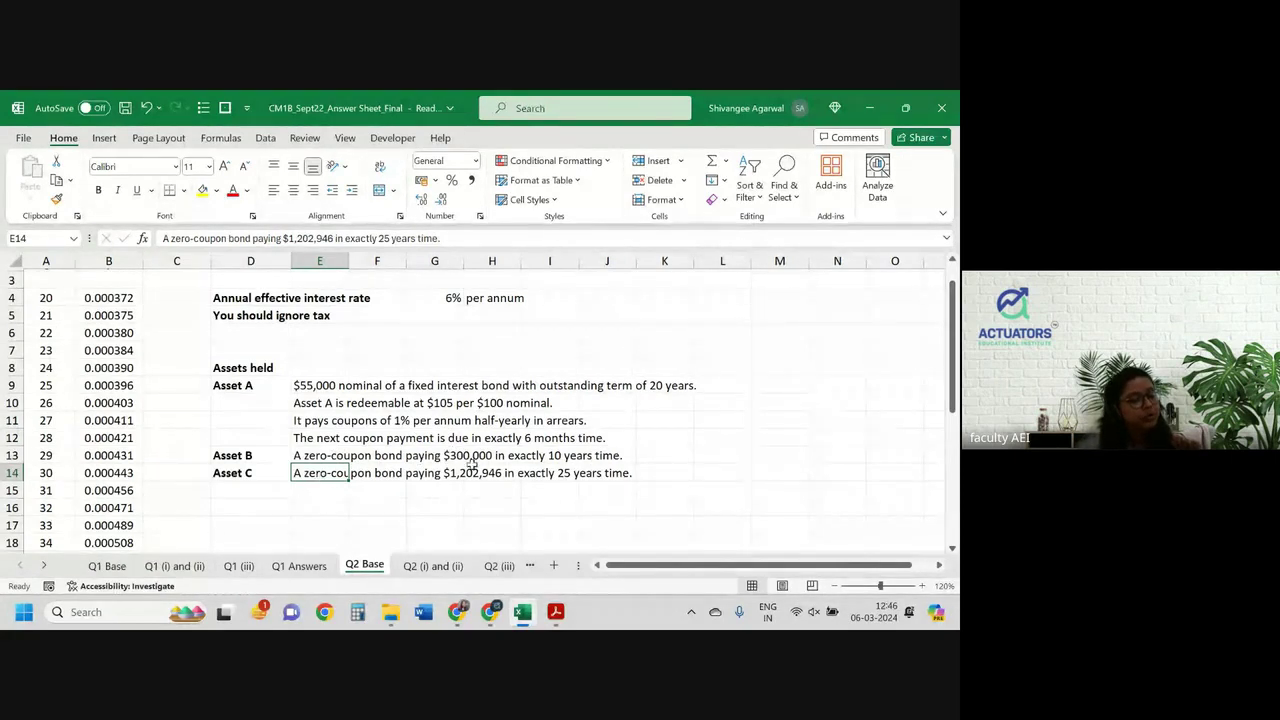
left_click(436, 566)
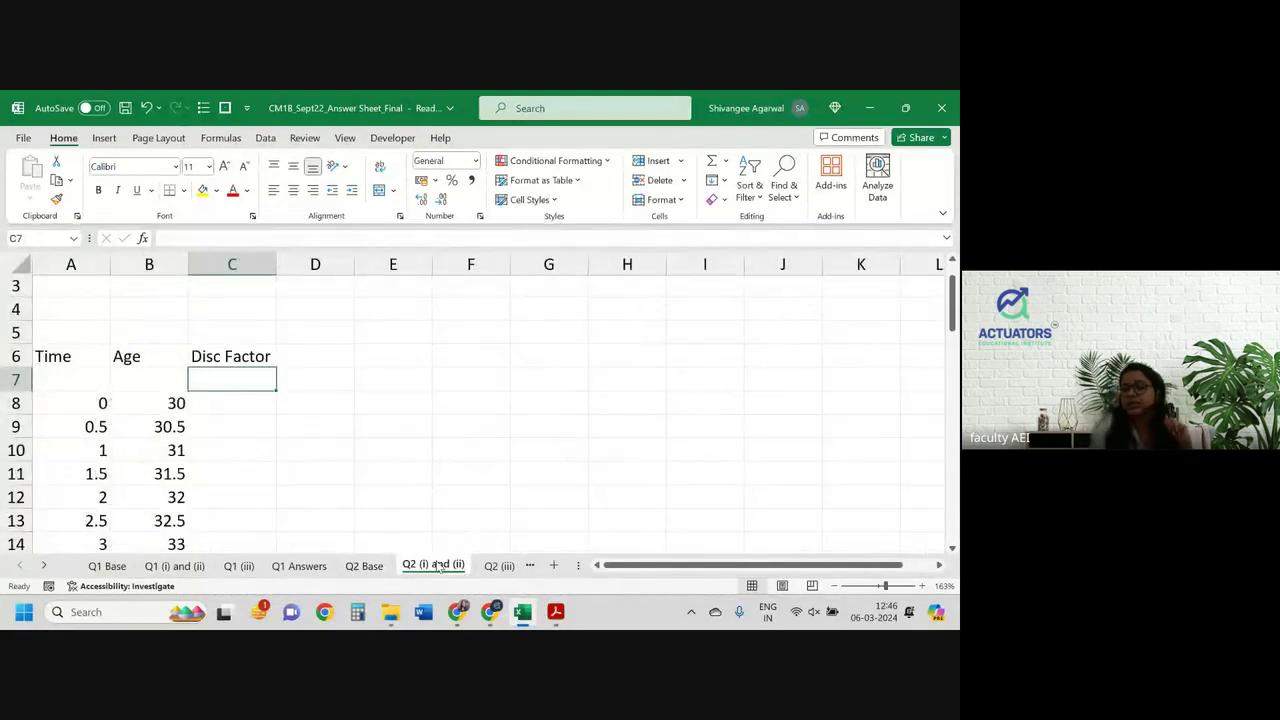
key("Down")
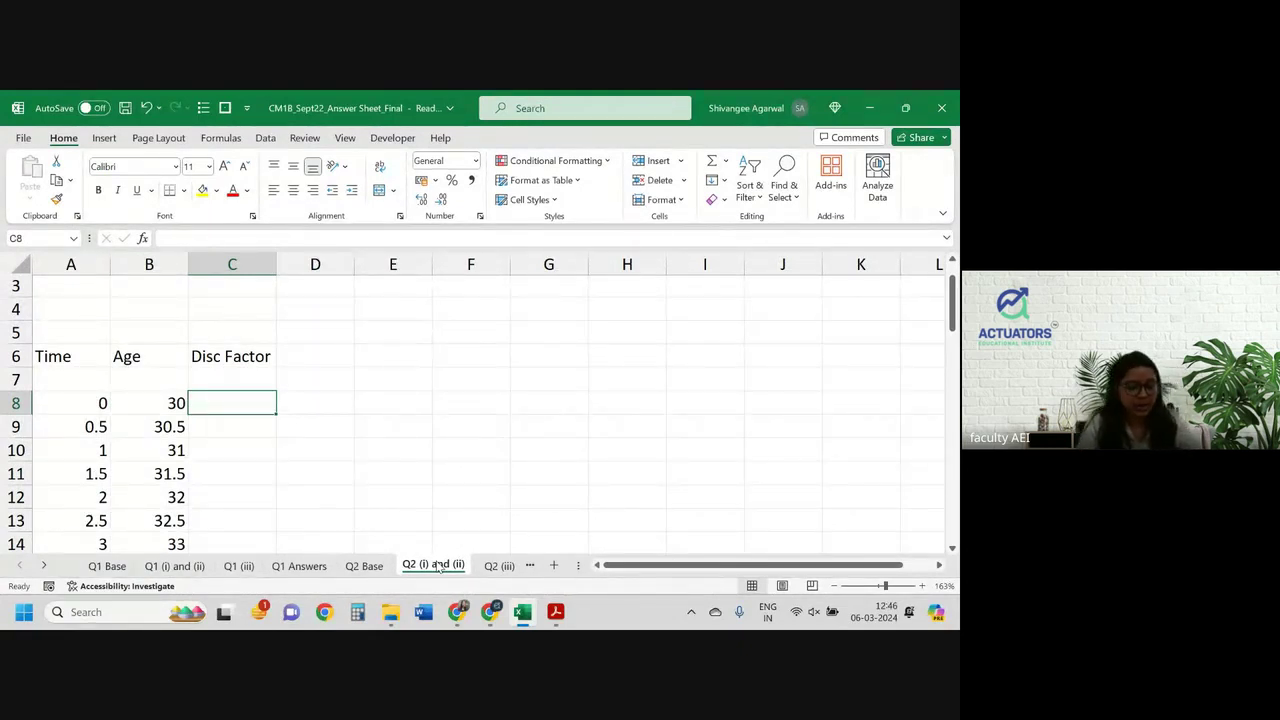
type("=(1")
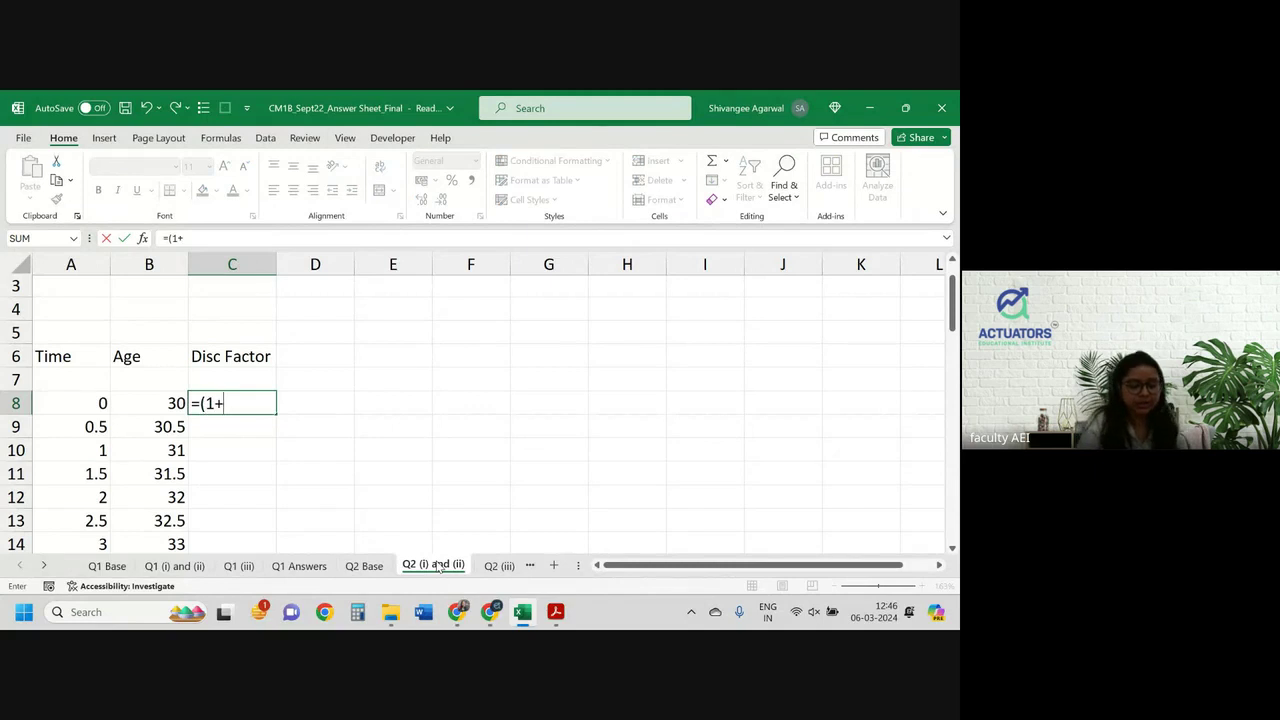
type("+")
left_click(364, 566)
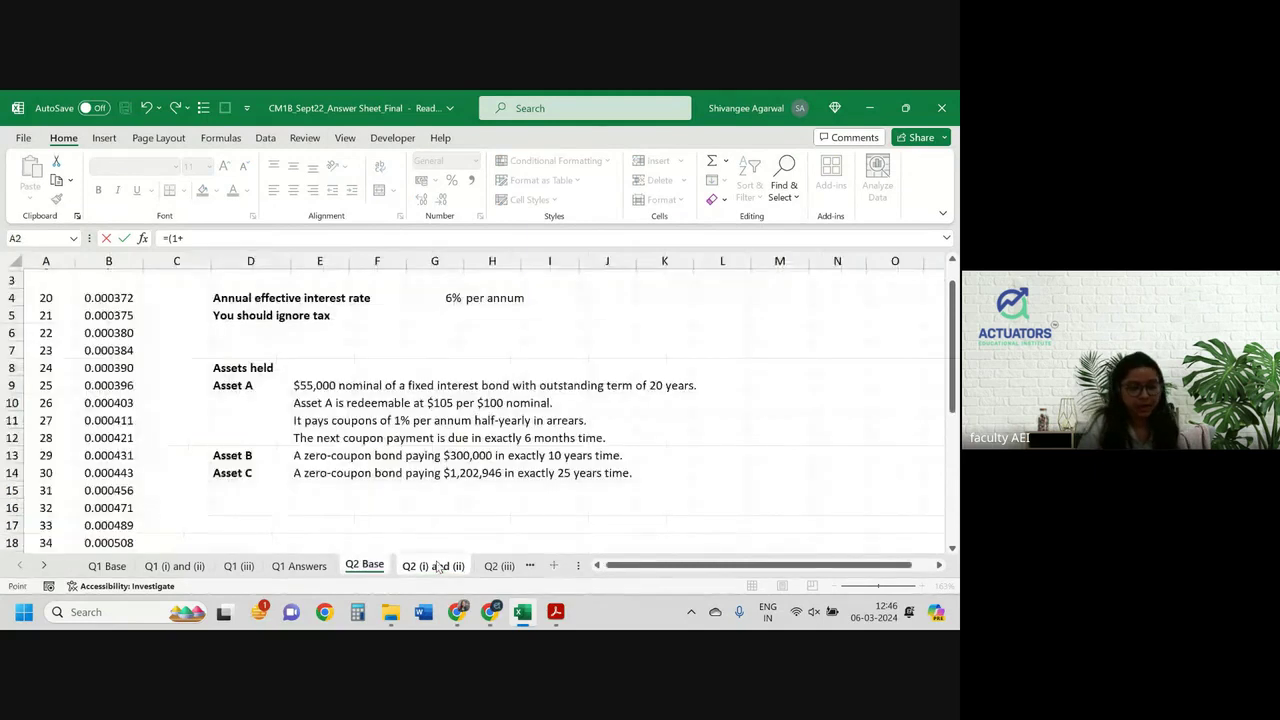
left_click(418, 302)
key("F4")
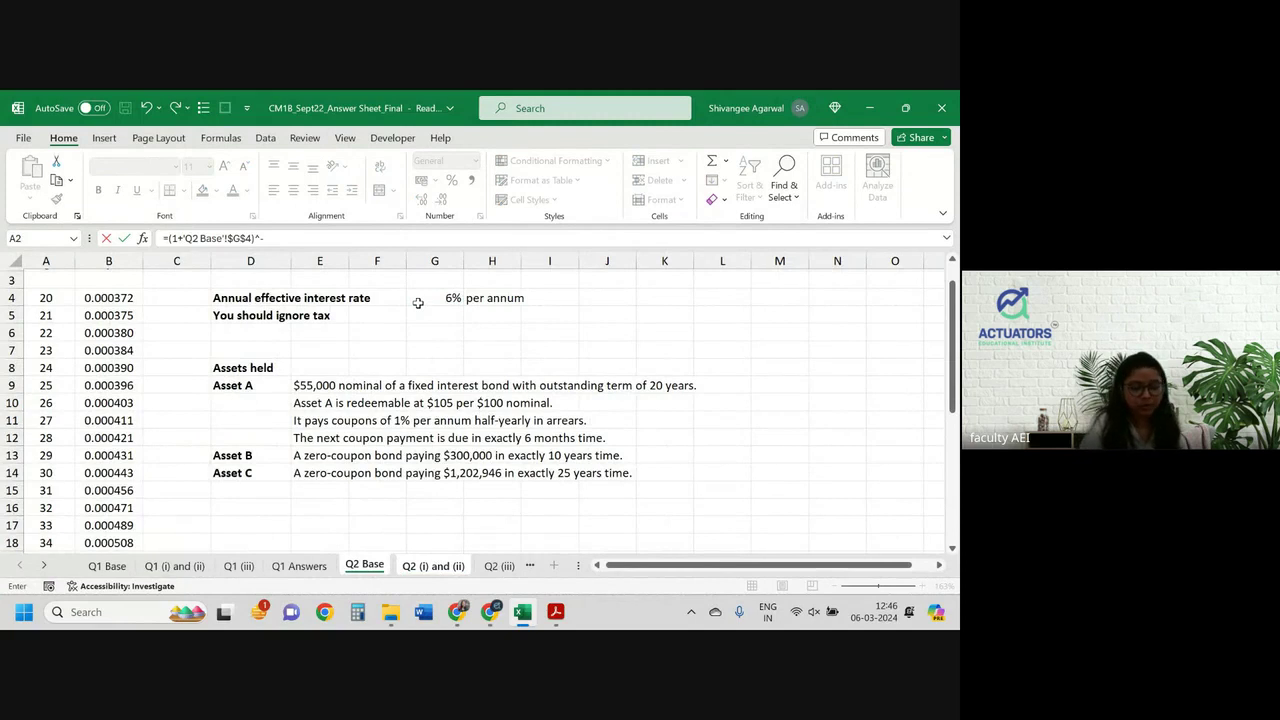
type(")^-")
key("ctrl+Page_Down")
key("Left")
key("Left")
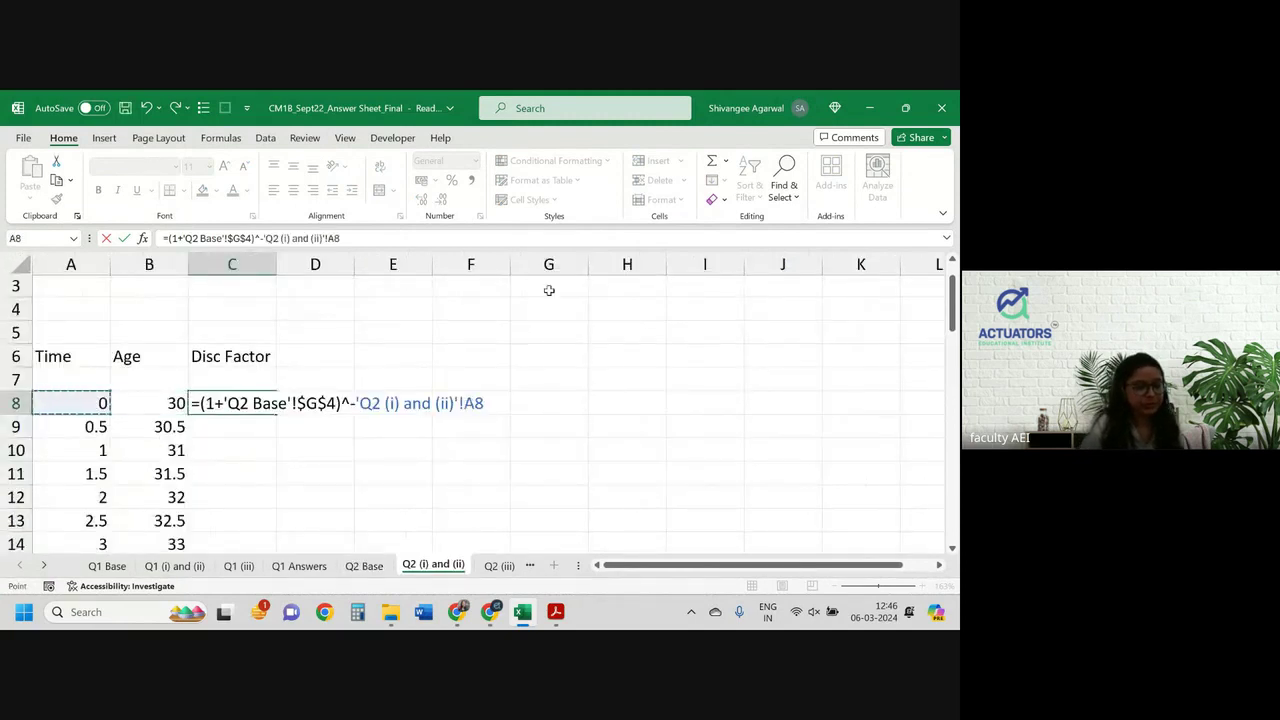
key("Return")
Show the discount factor in C8 with five decimal places and fill it down column C for all times
left_click(250, 403)
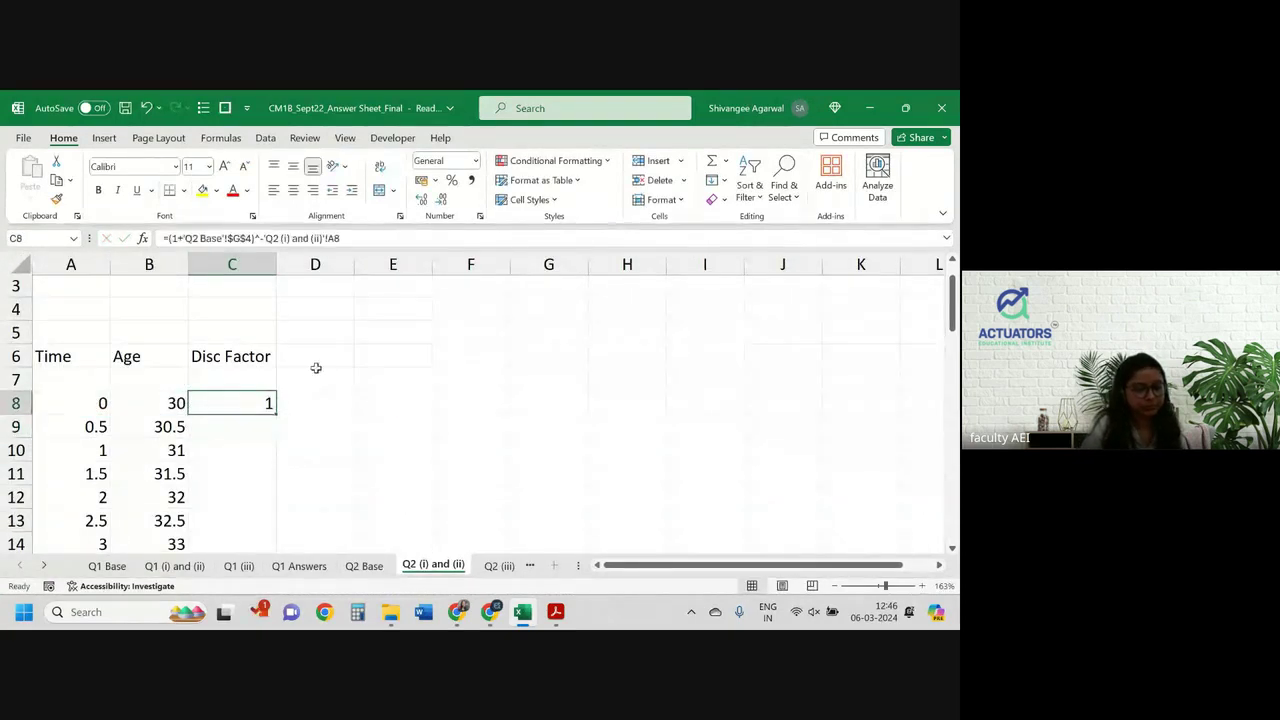
left_click(421, 198)
left_click(421, 198)
left_click(421, 198)
left_click(421, 198)
left_click(421, 198)
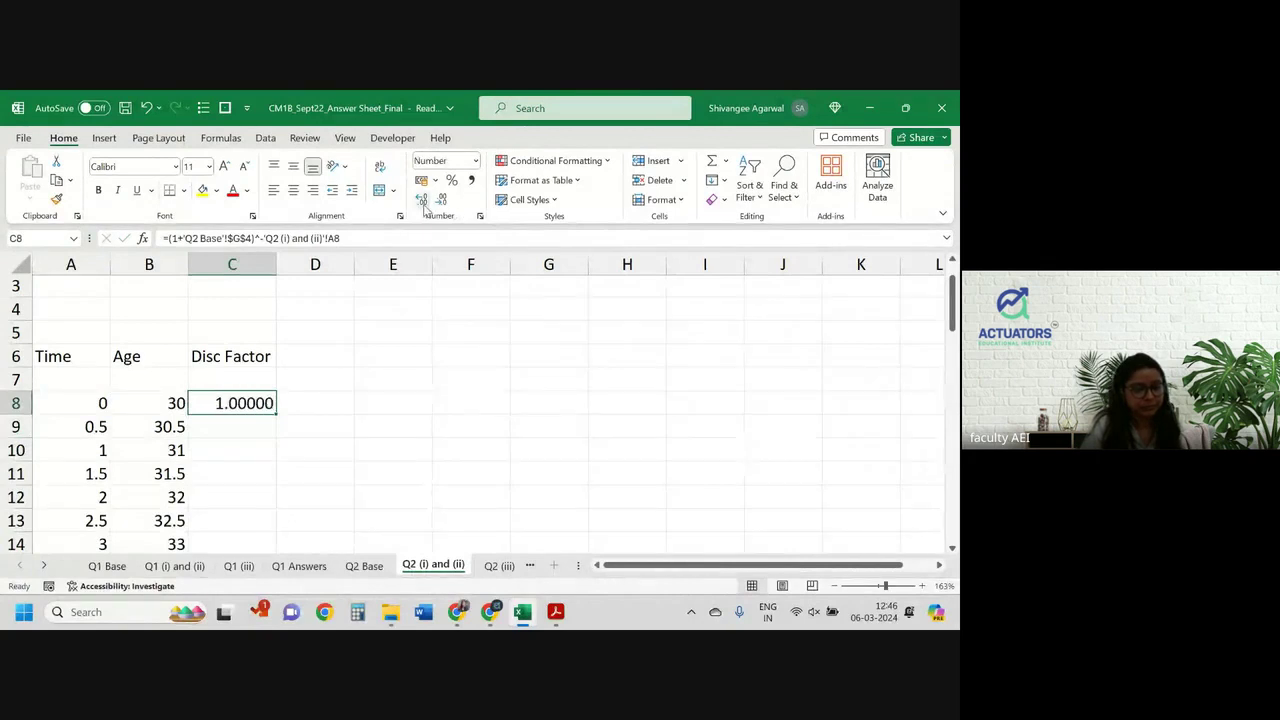
double_click(276, 417)
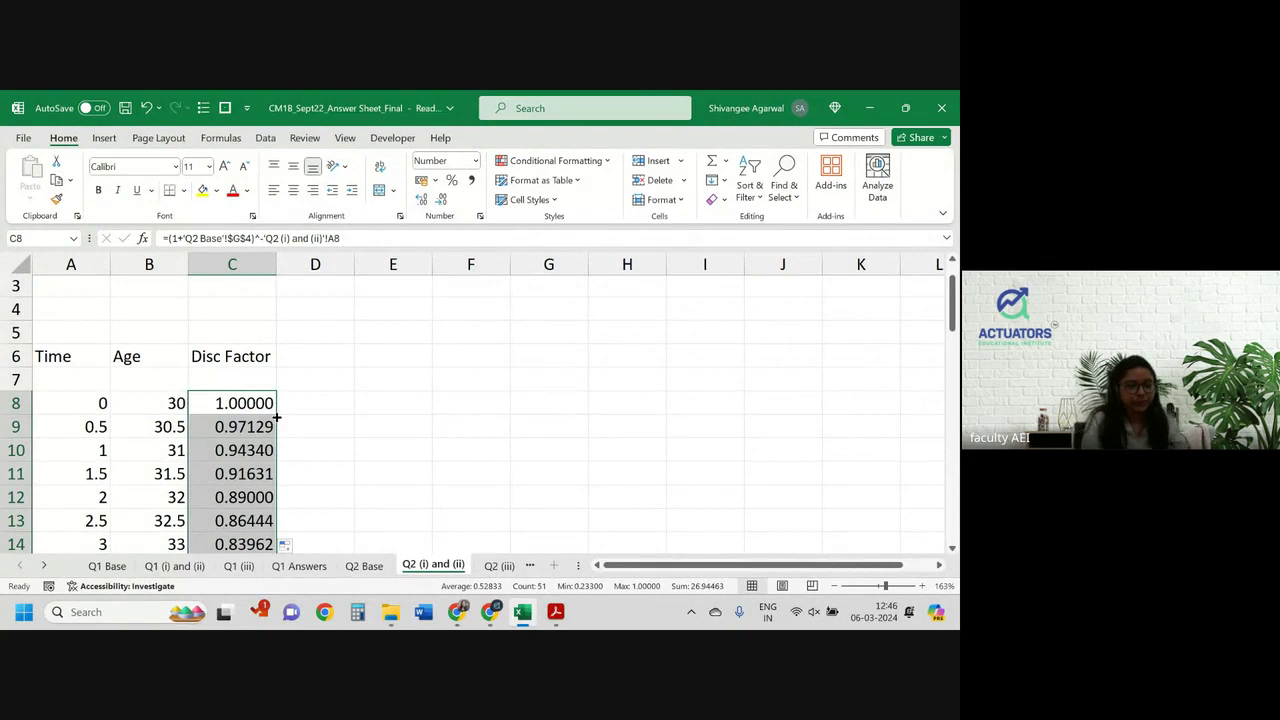
Add the column header "qx" in D6 beside Disc Factor and go to D8
left_click(310, 357)
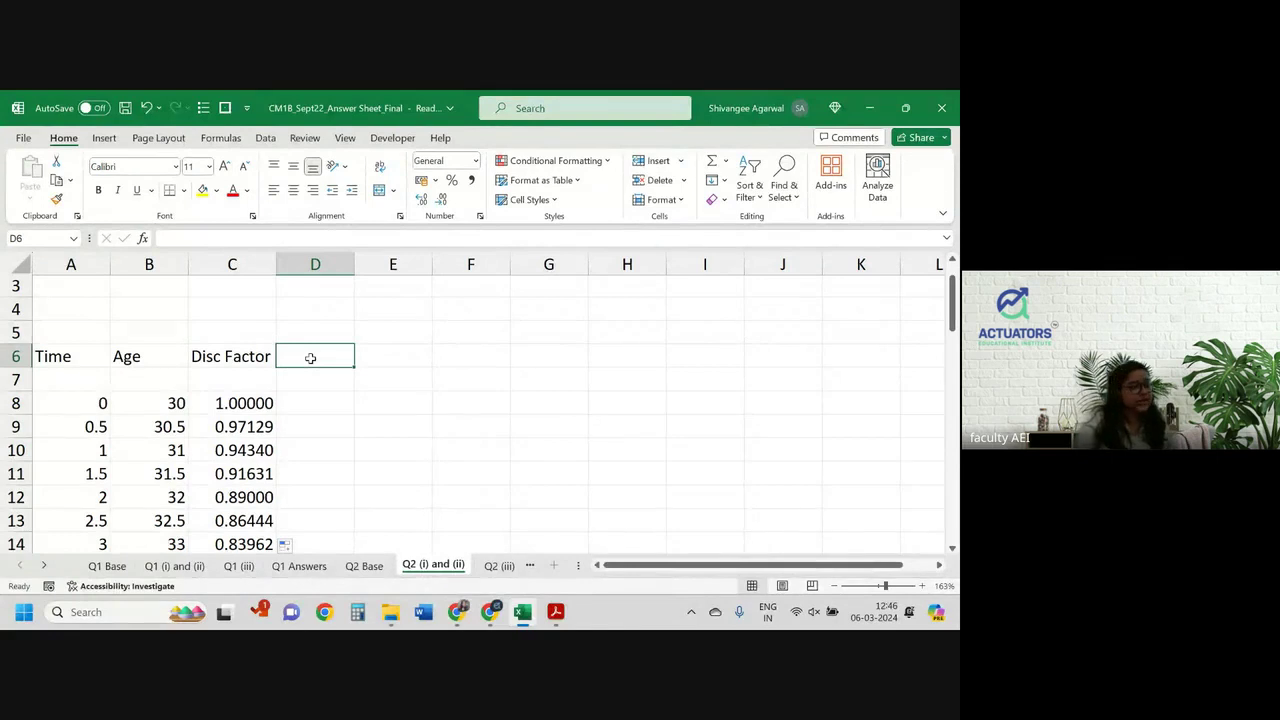
left_click(324, 458)
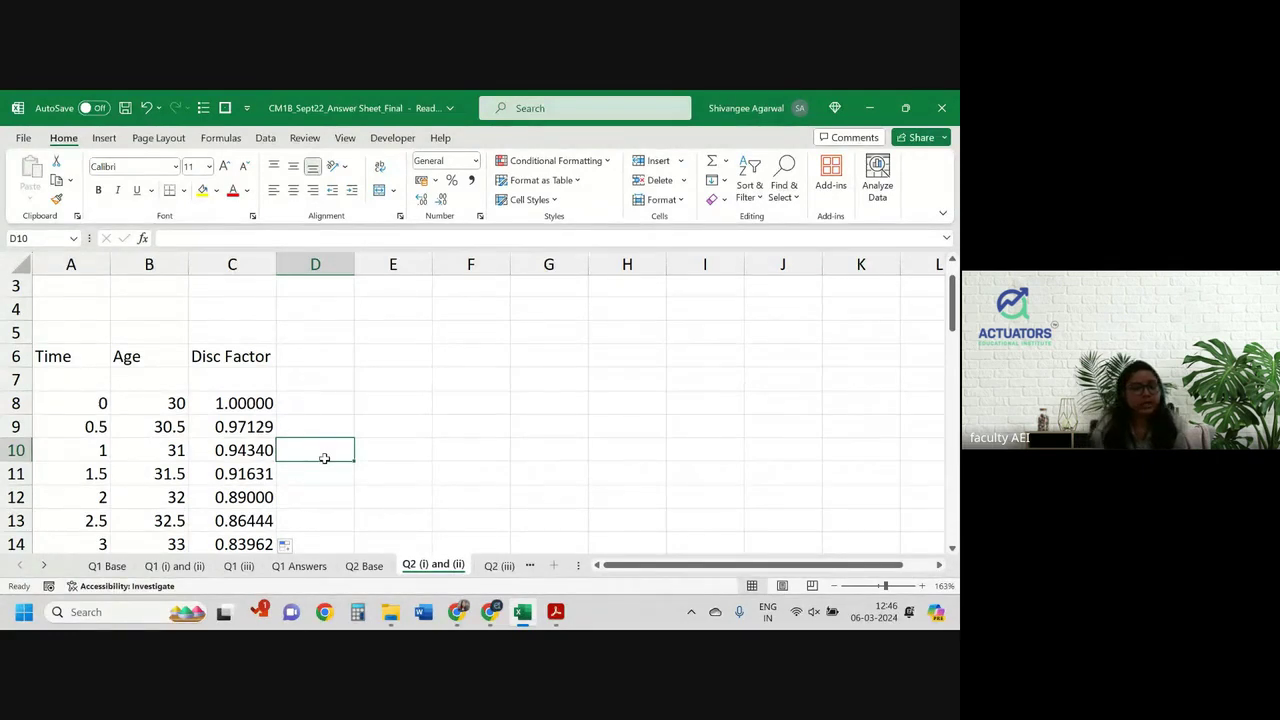
left_click(312, 359)
type("q")
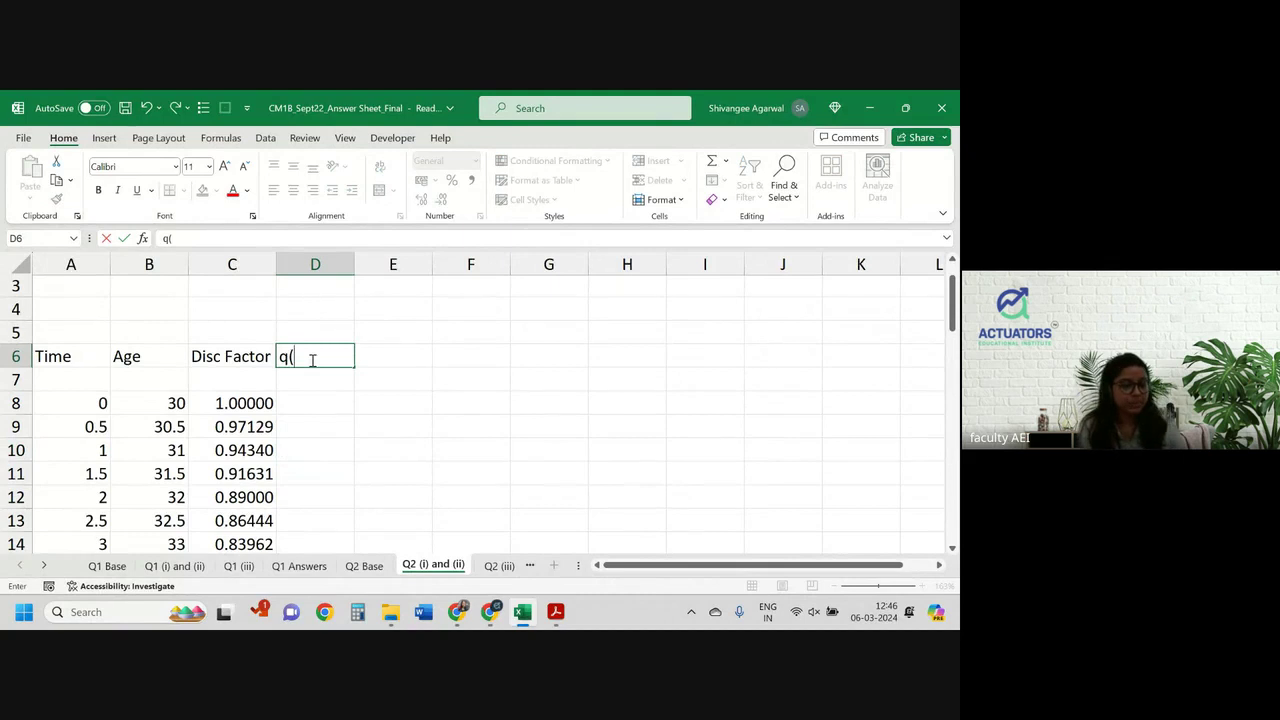
type("(")
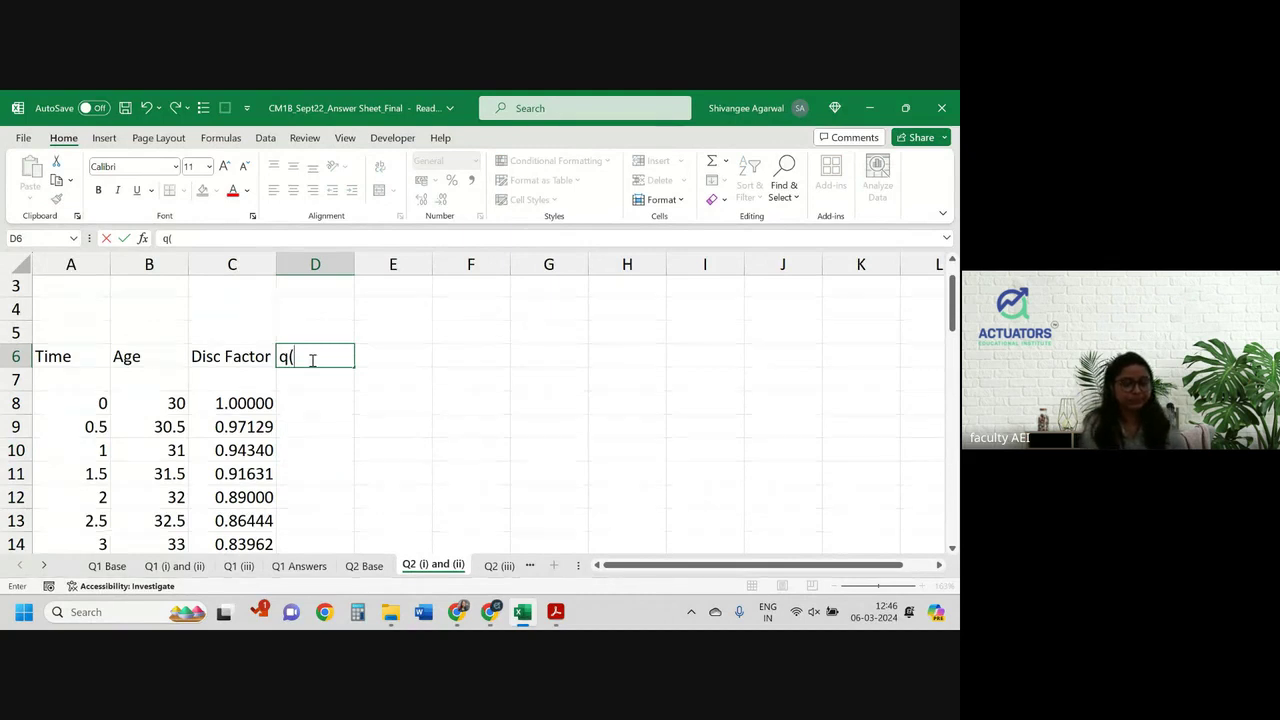
key("BackSpace")
type("x")
key("Return")
key("Down")
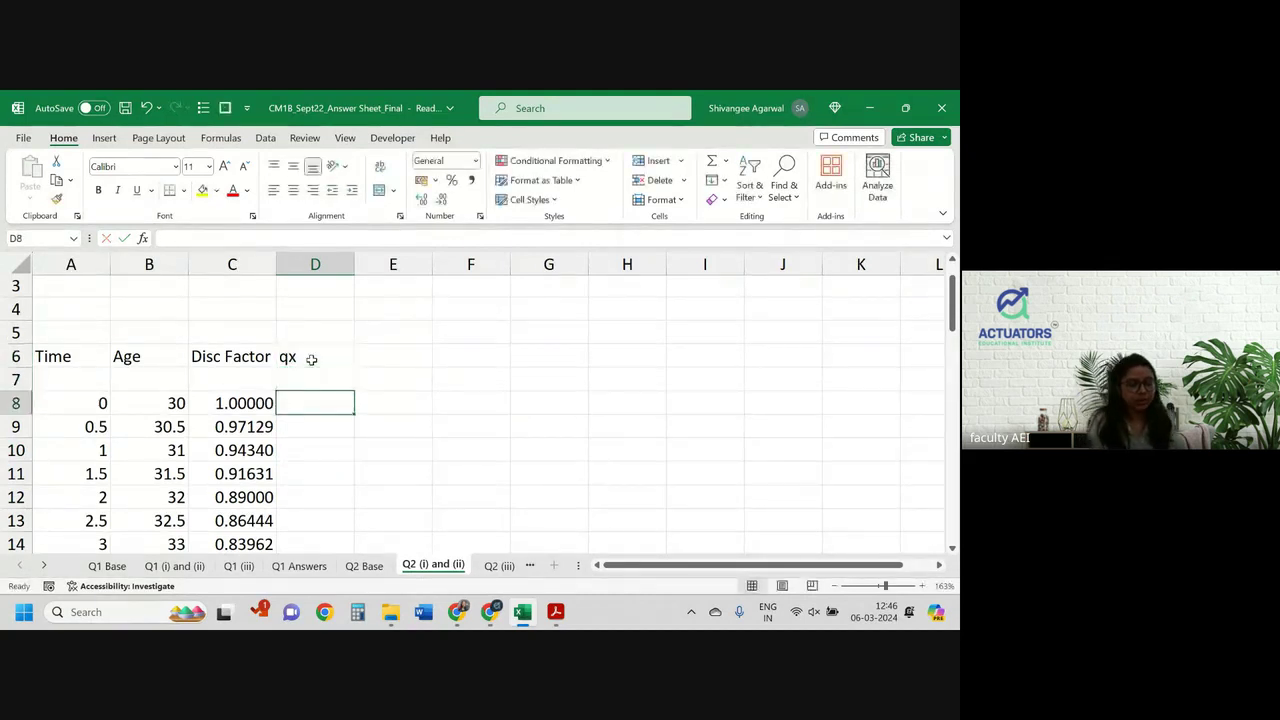
Link D8 to the age 30 mortality rate with the formula ='Q2 Base'!B14
type("=")
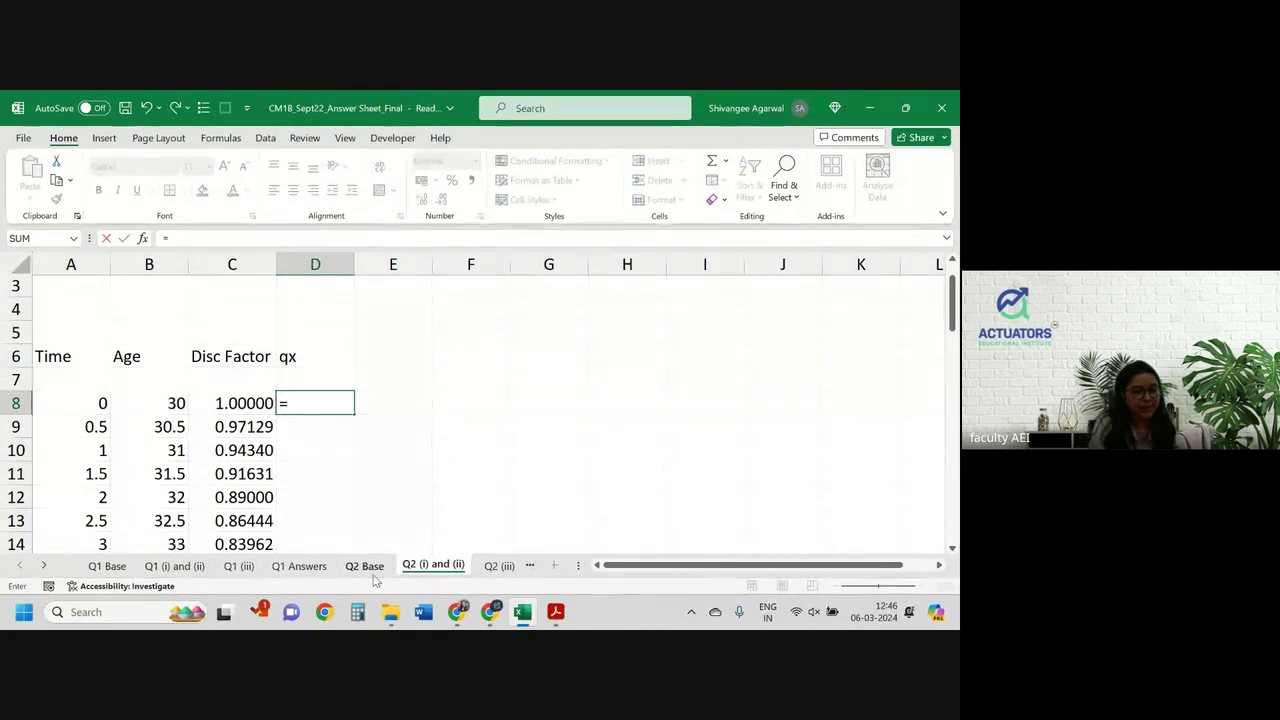
left_click(365, 566)
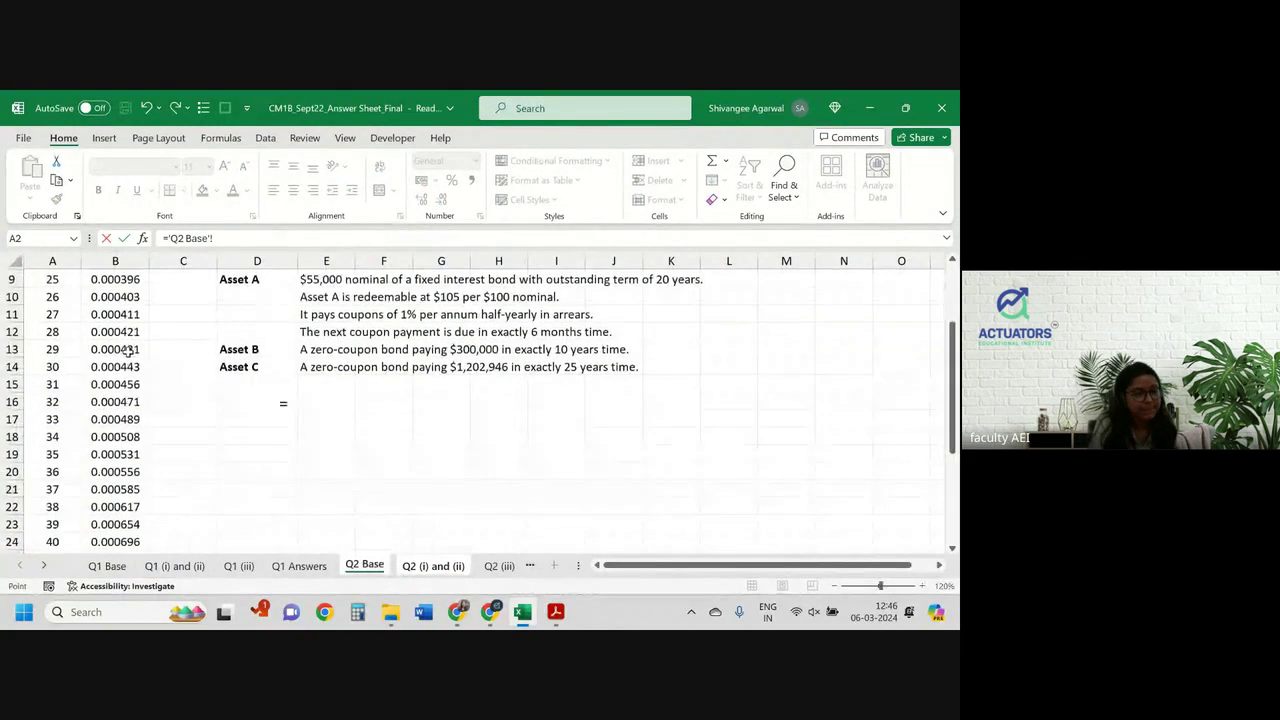
left_click(115, 367)
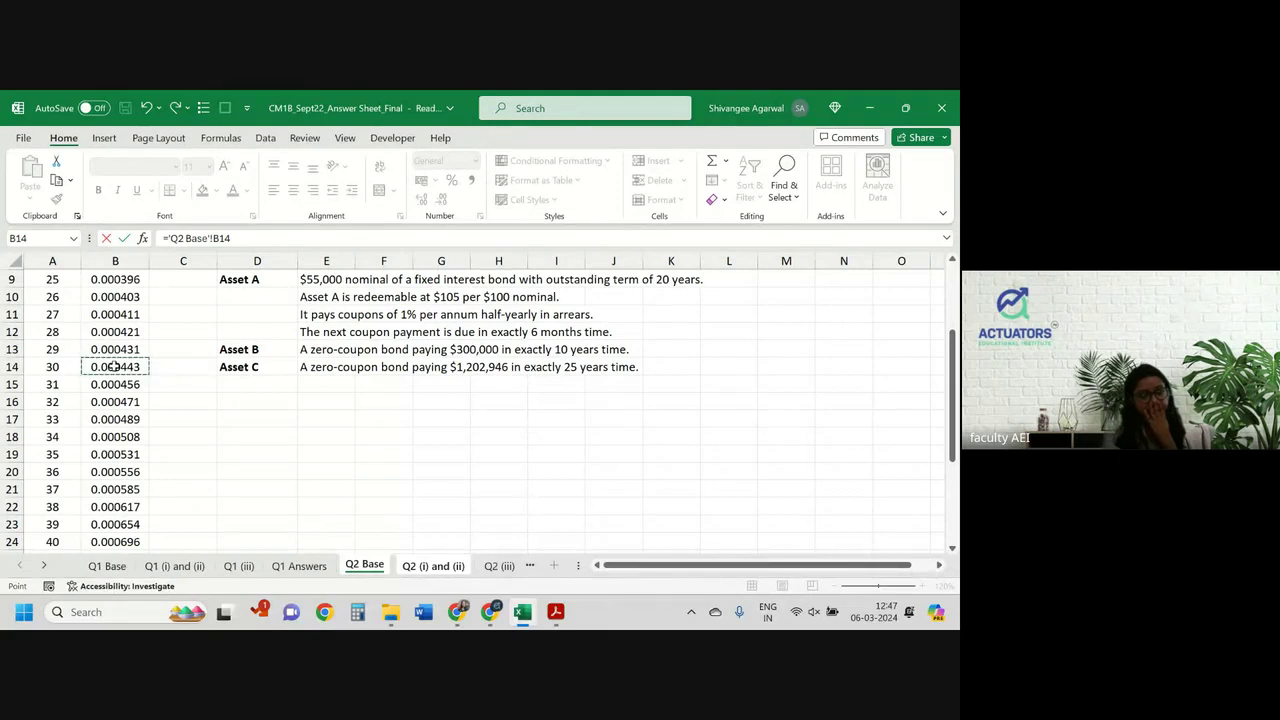
key("Return")
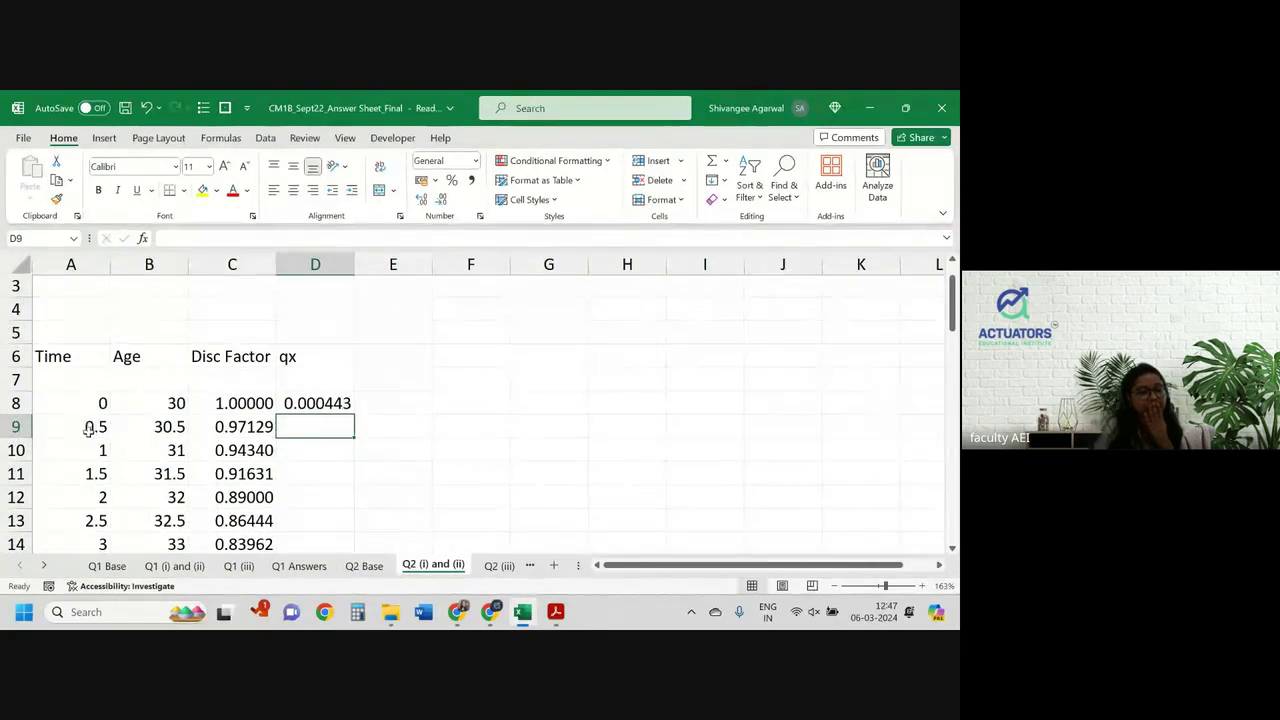
Try filling the qx link in D8 together with the blank D9 down column D in an alternating pattern
left_click_drag(89, 431, 157, 430)
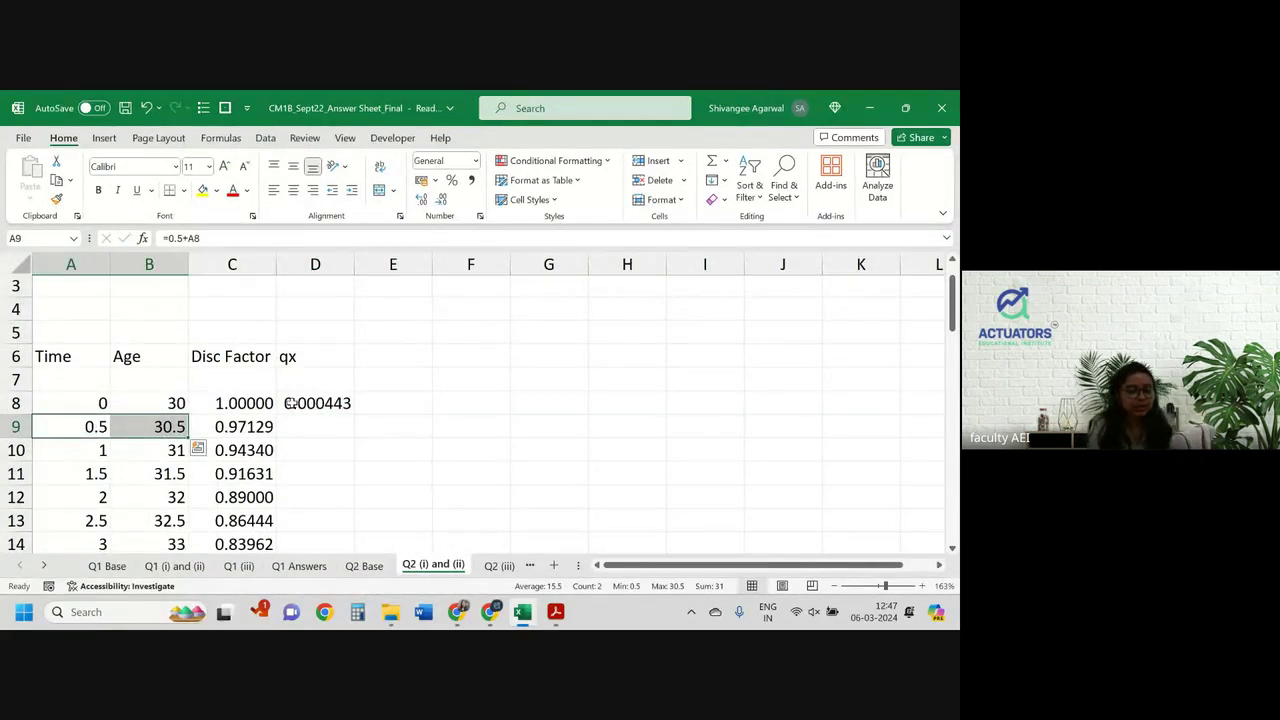
left_click_drag(298, 403, 354, 528)
left_click(318, 455)
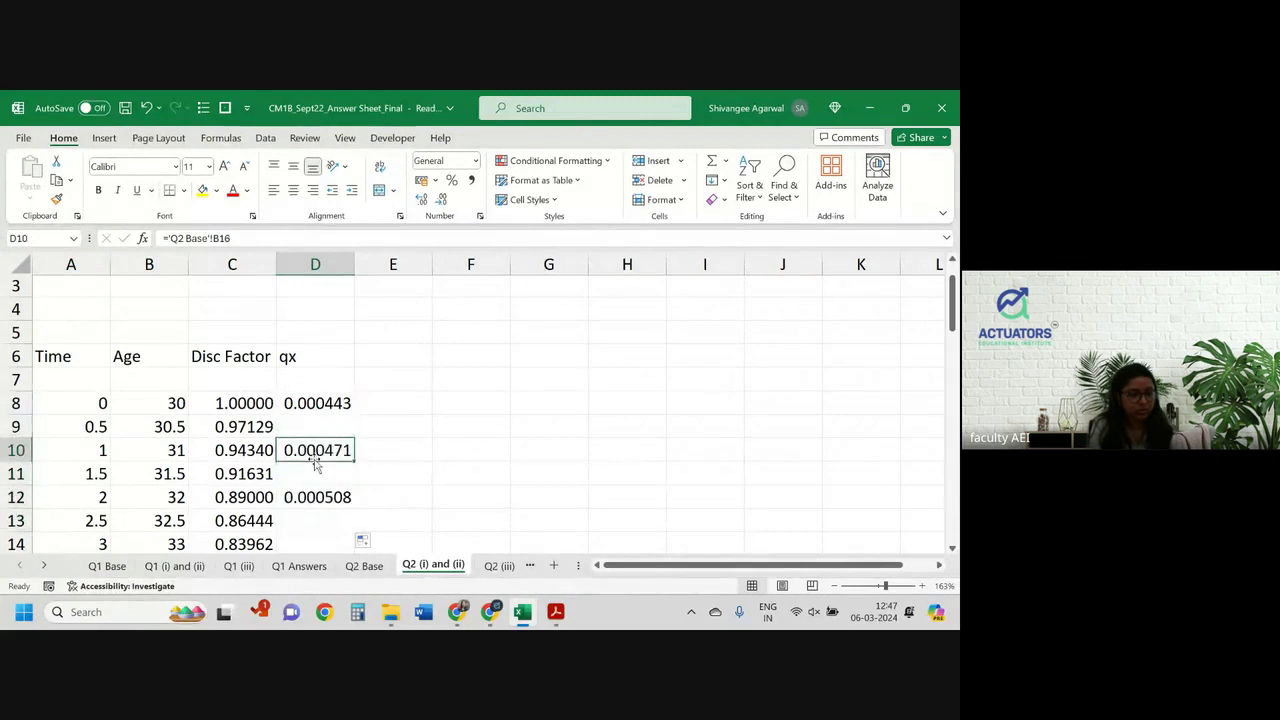
Compare the Q2 Base references in D8 and D10 with the mortality table to check which ages they pick up
left_click(372, 566)
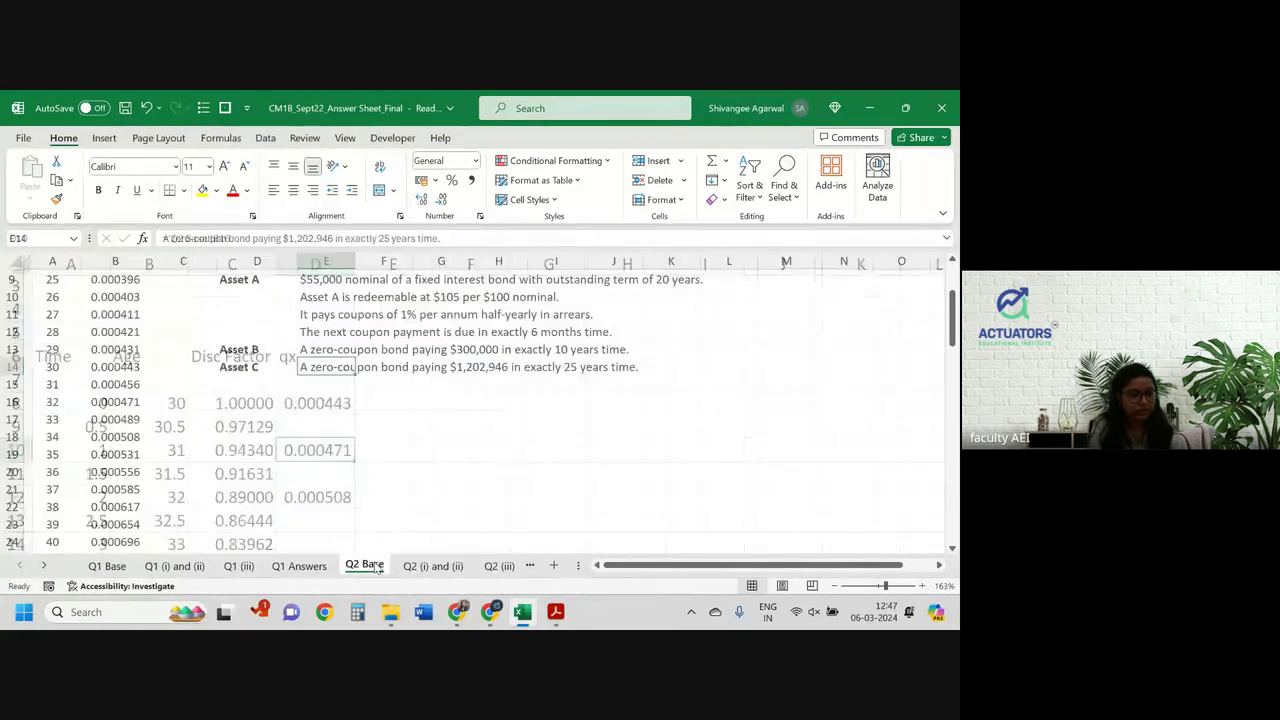
left_click(408, 566)
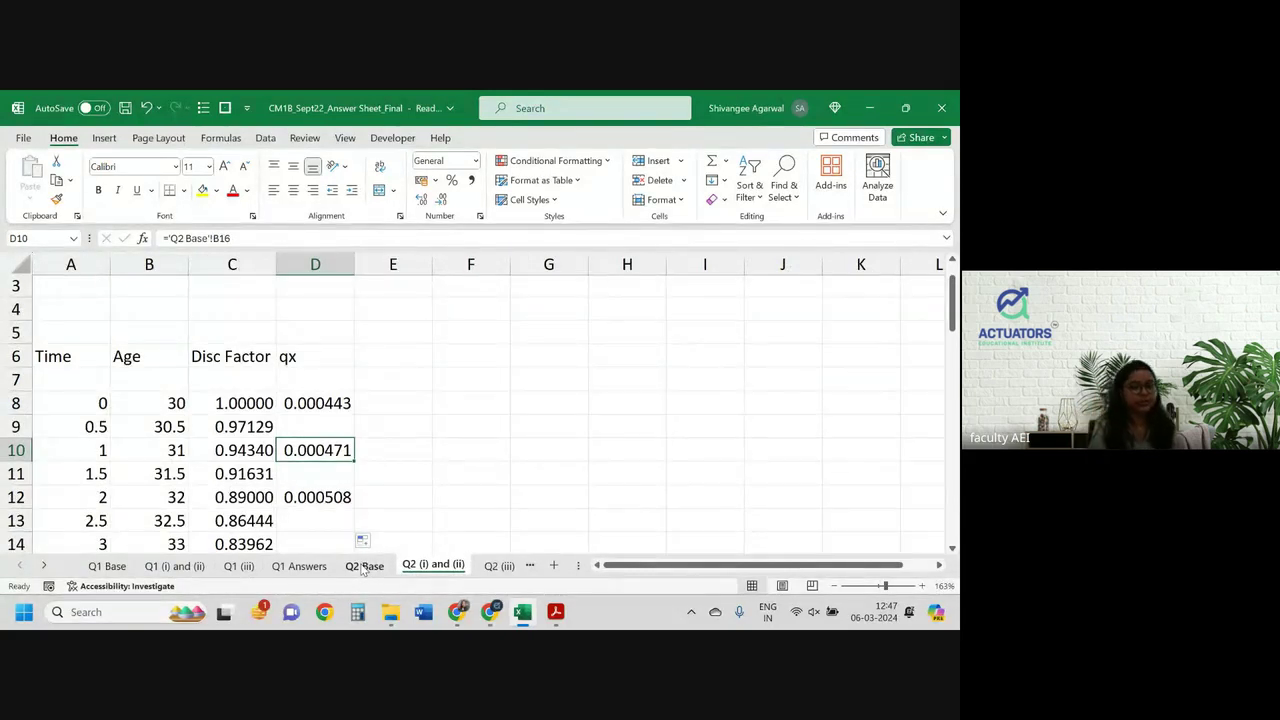
left_click(310, 404)
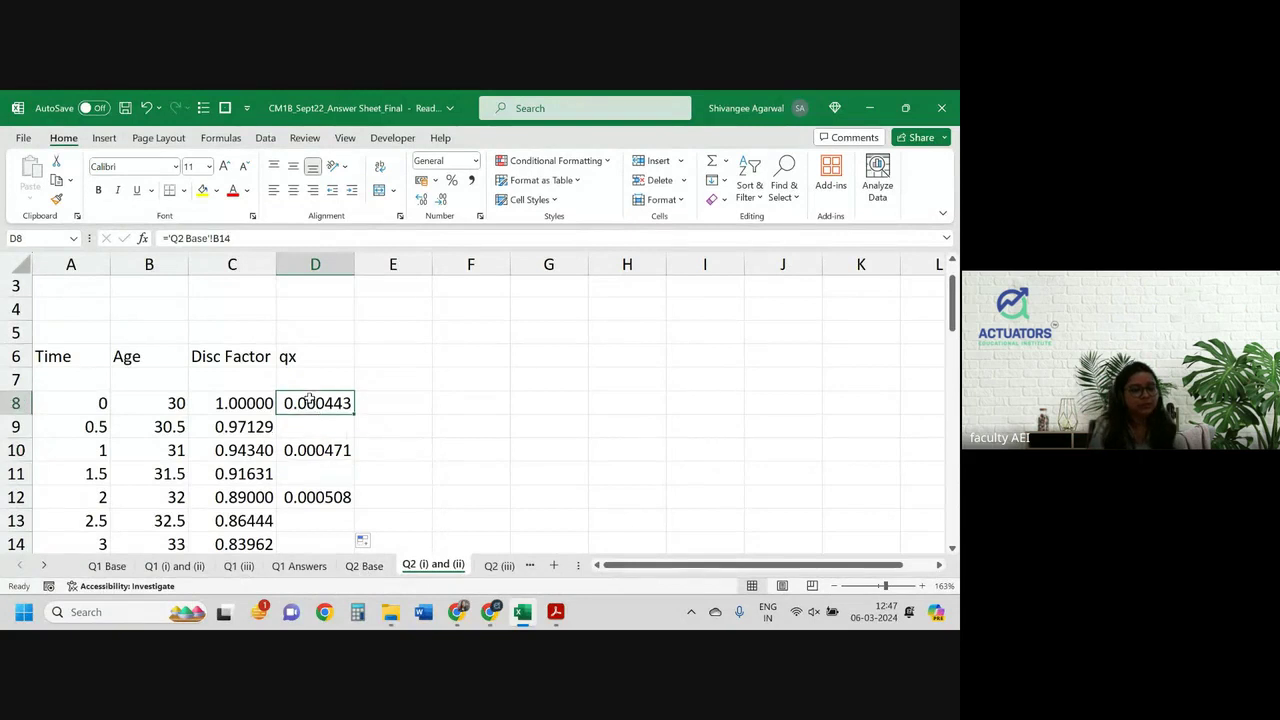
left_click(334, 450)
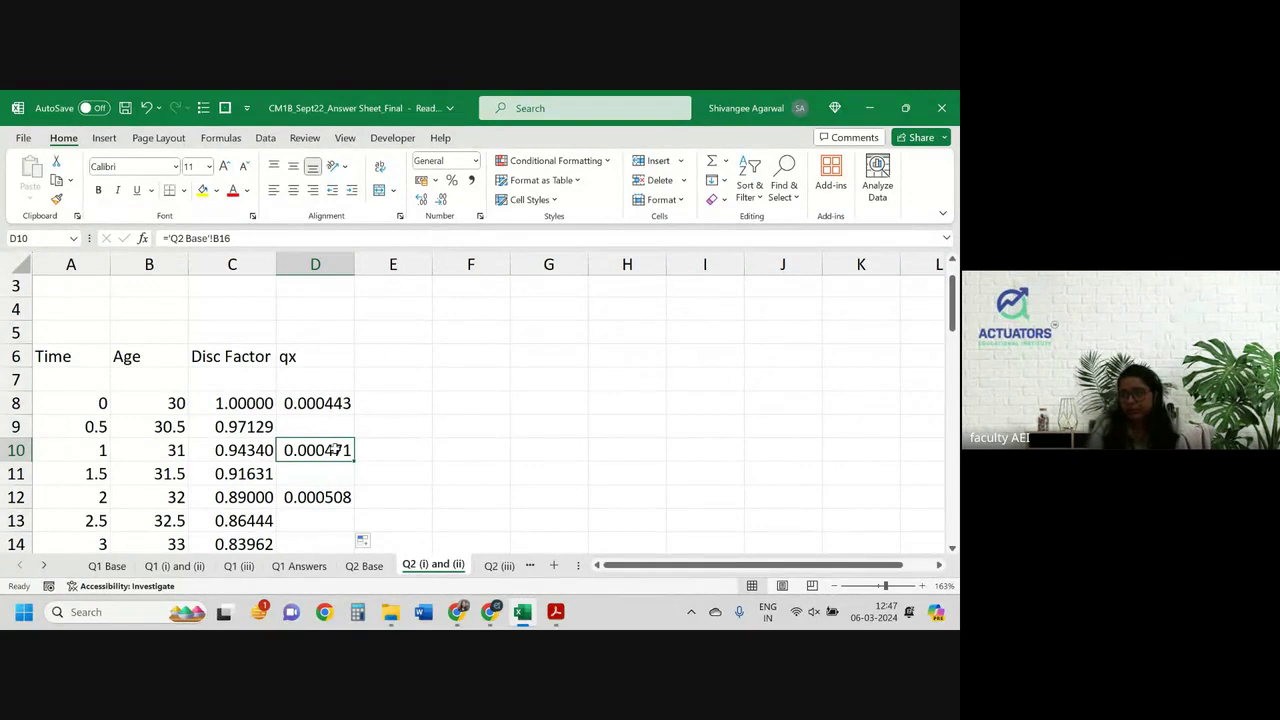
double_click(330, 403)
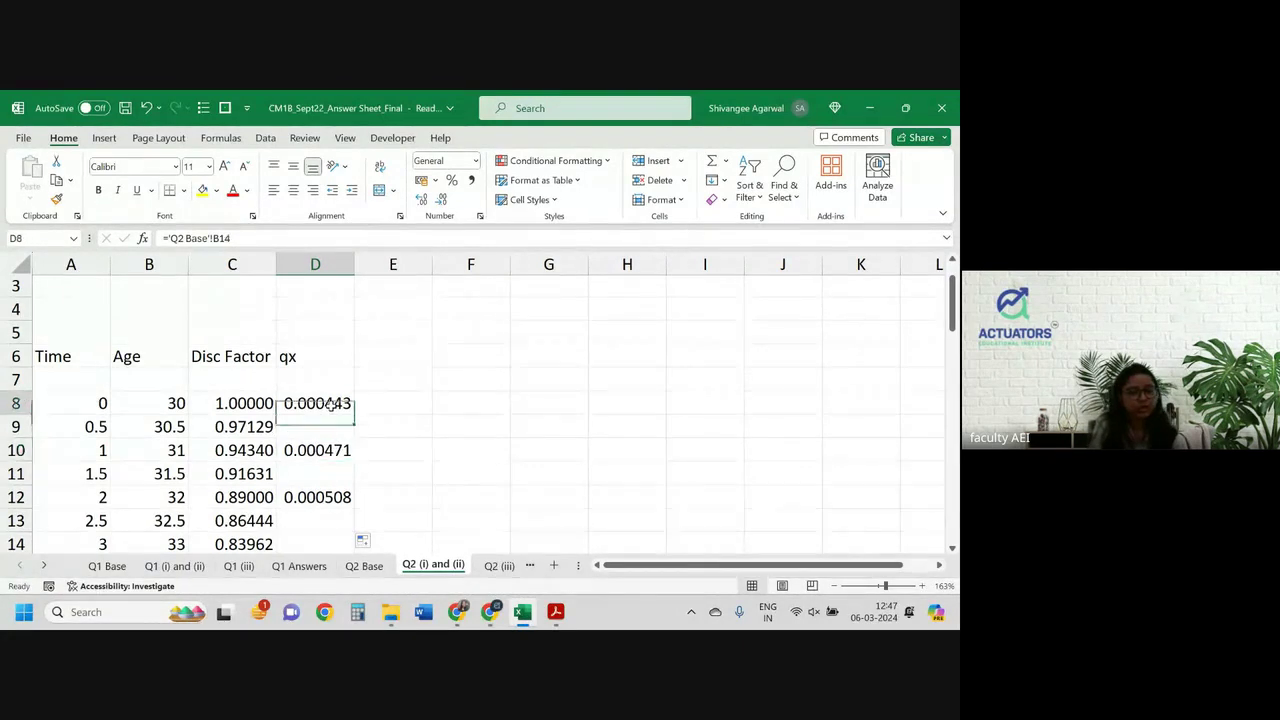
key("Return")
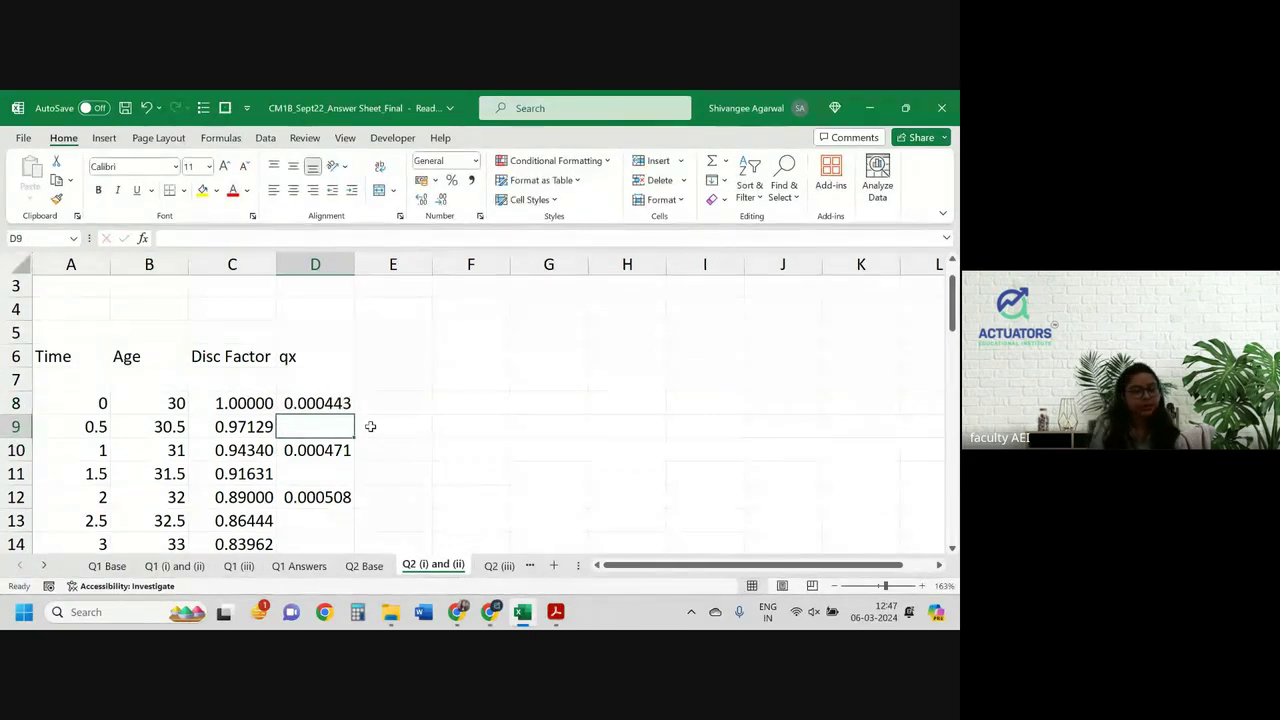
Replace the link in D8 with =VLOOKUP(B8,'Q2 Base'!$A$4:$B$34,2,0) to look up qx by age
left_click(315, 403)
type("=vl")
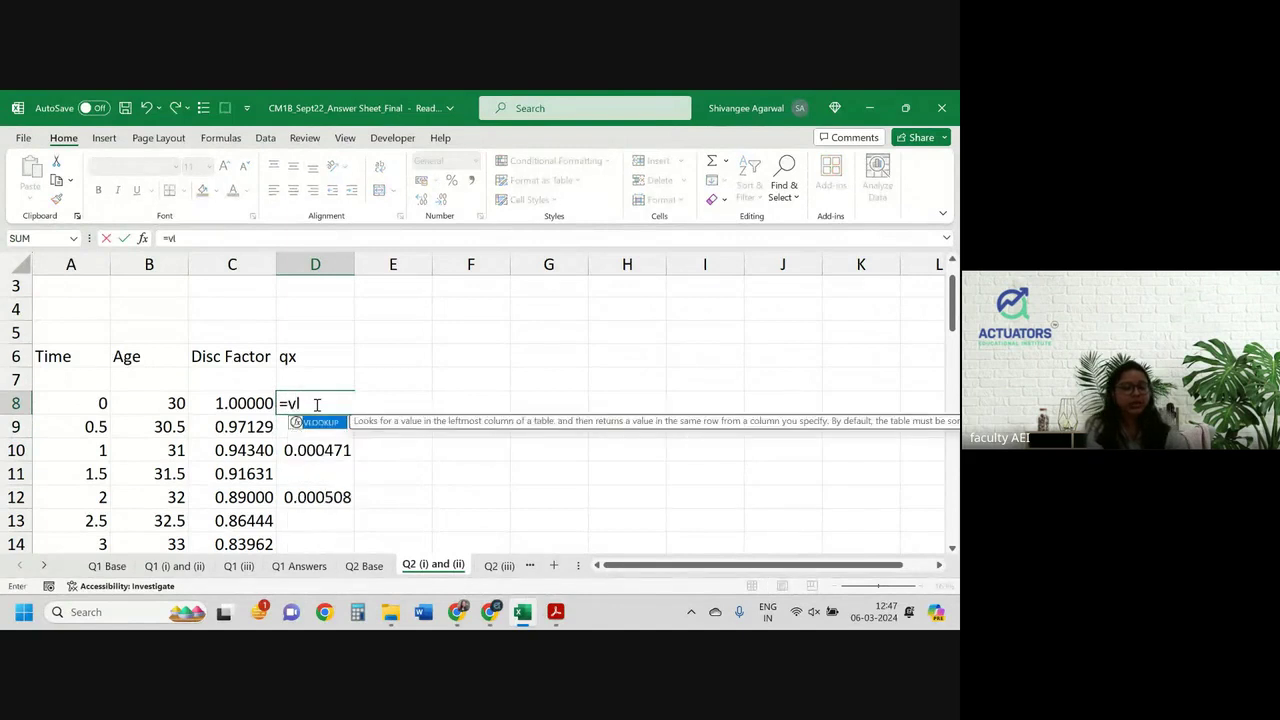
key("Tab")
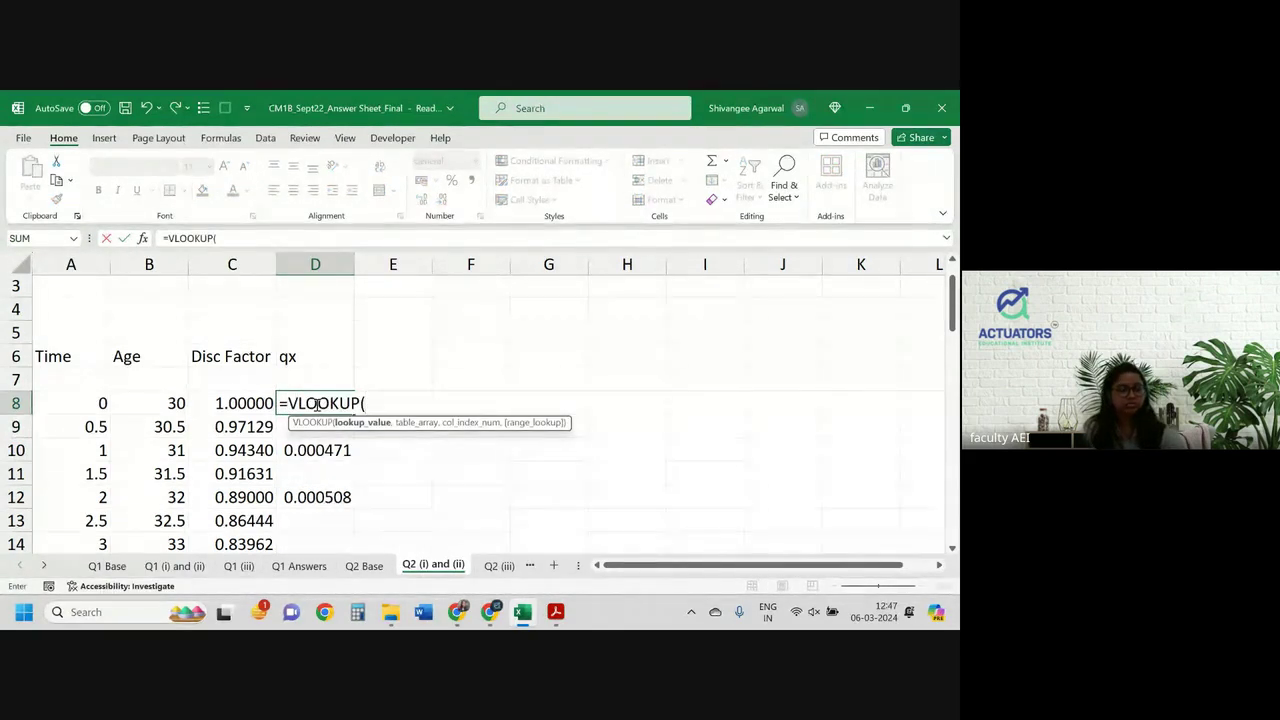
key("Left")
key("Left")
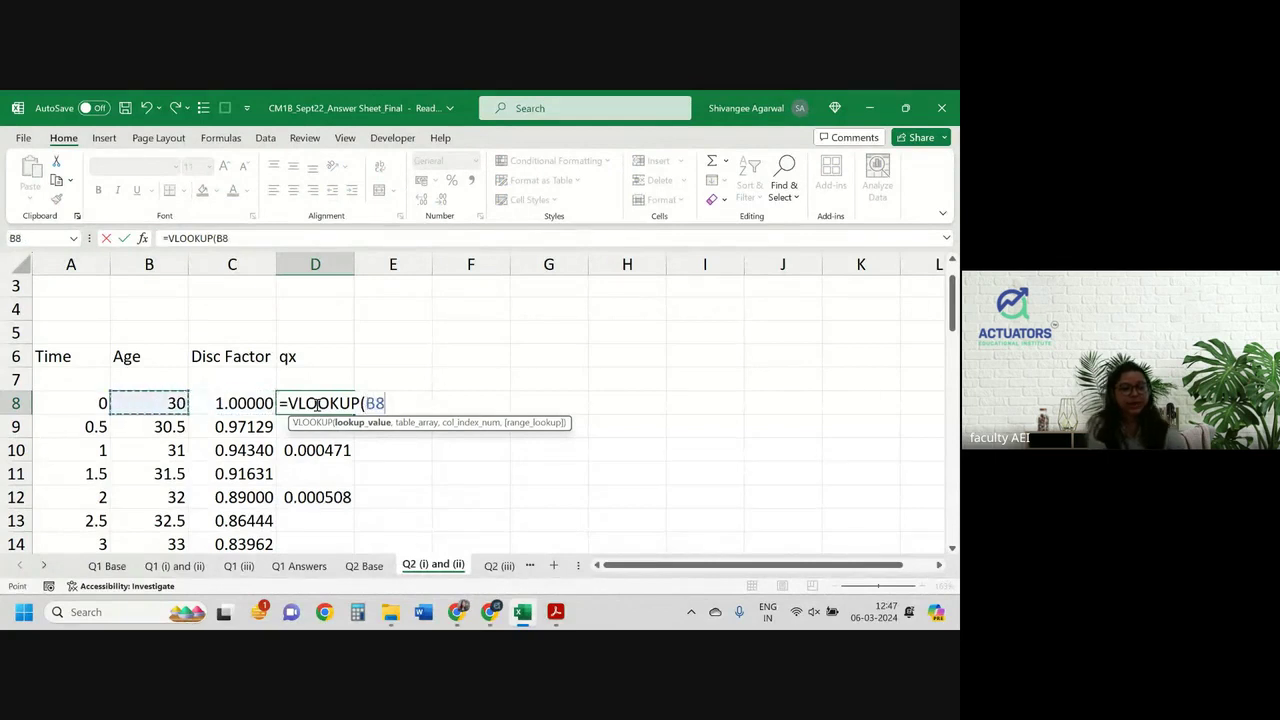
type(",")
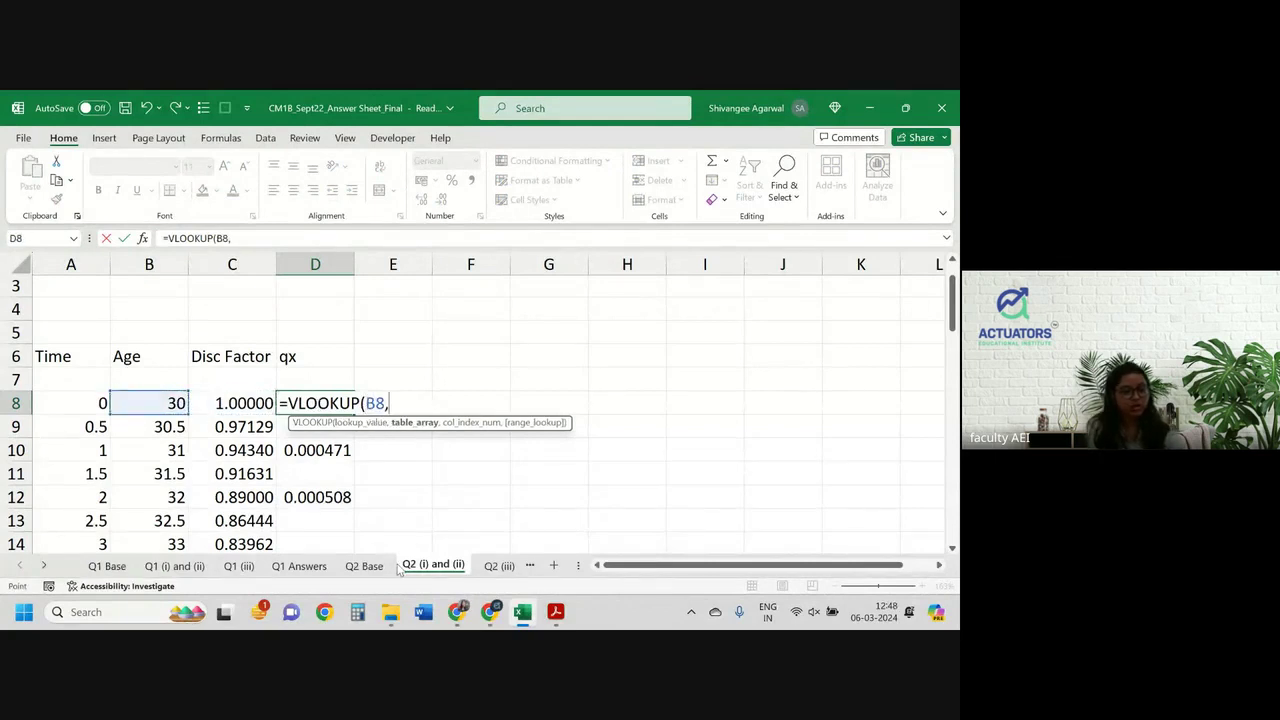
left_click(364, 566)
scroll(140, 390, "up", 2)
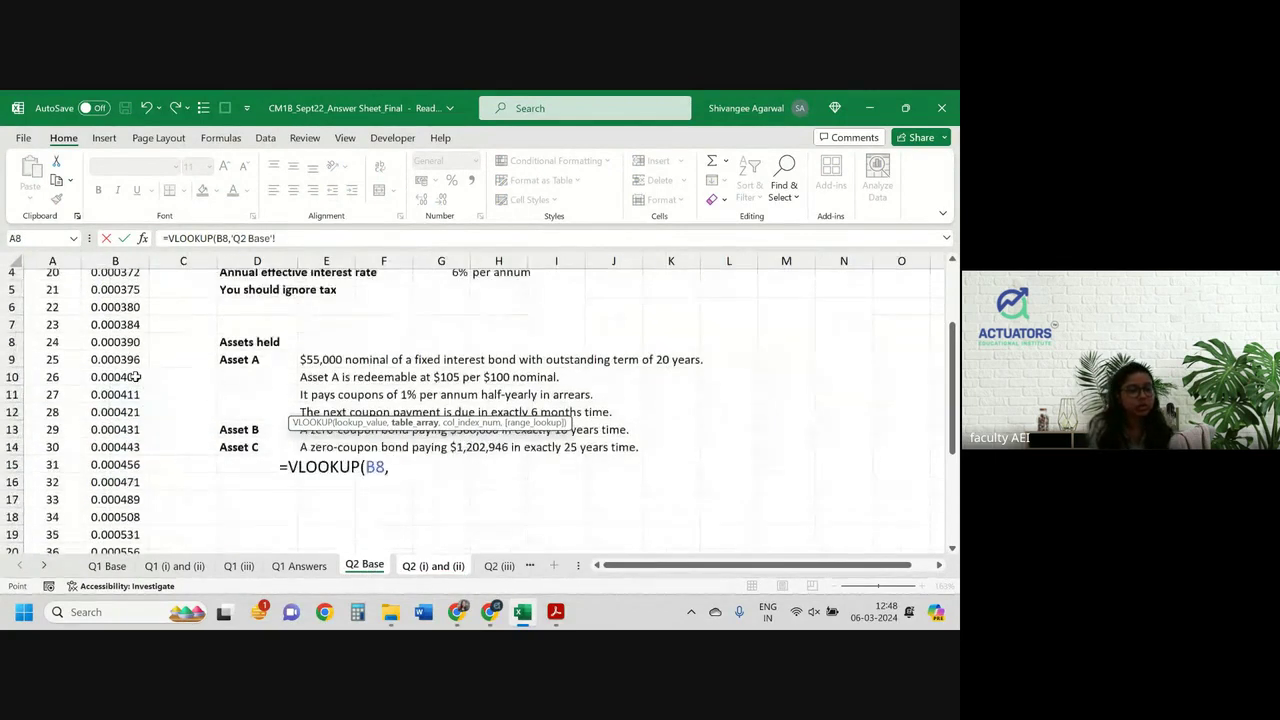
scroll(135, 376, "up", 2)
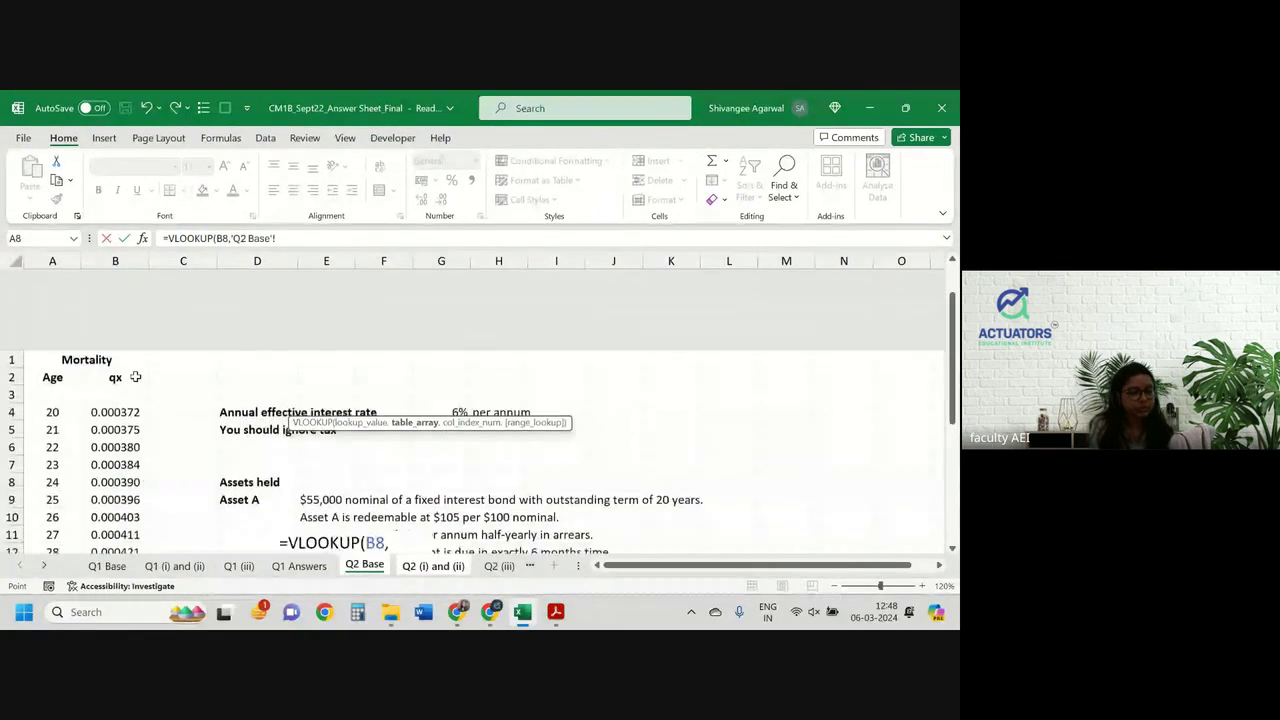
left_click_drag(55, 331, 119, 331)
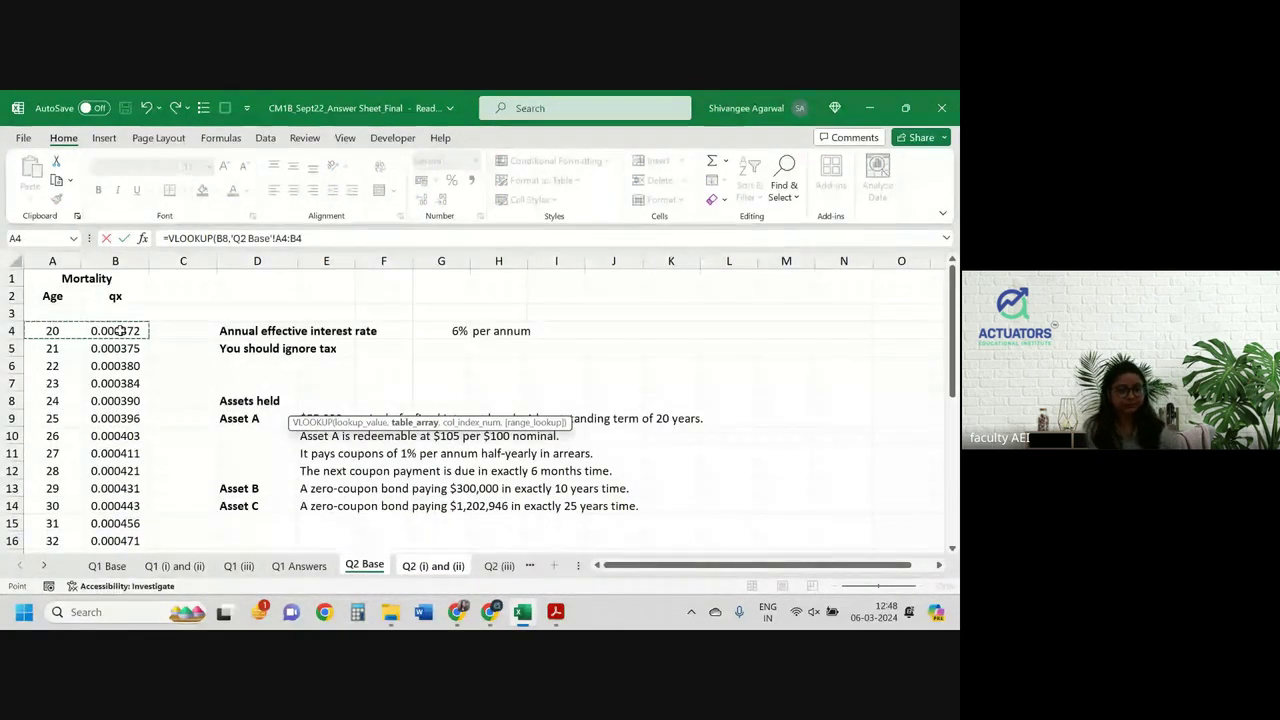
key("ctrl+shift+Down")
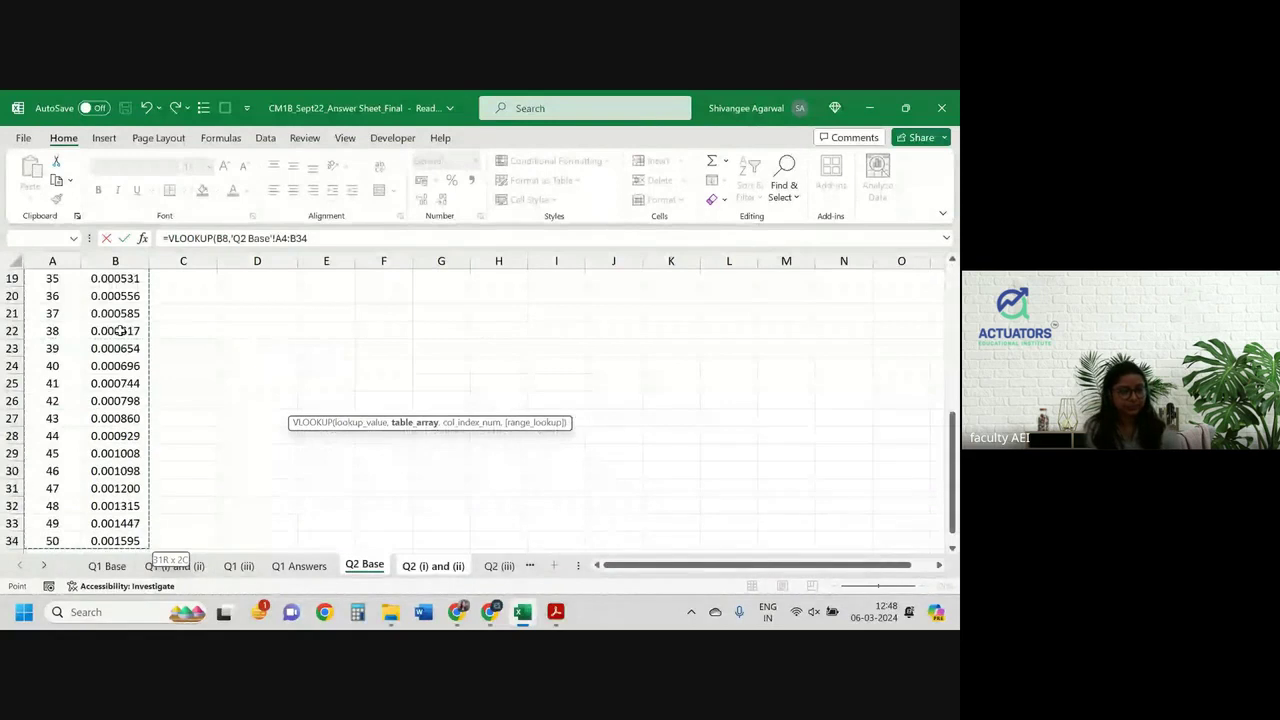
key("F4")
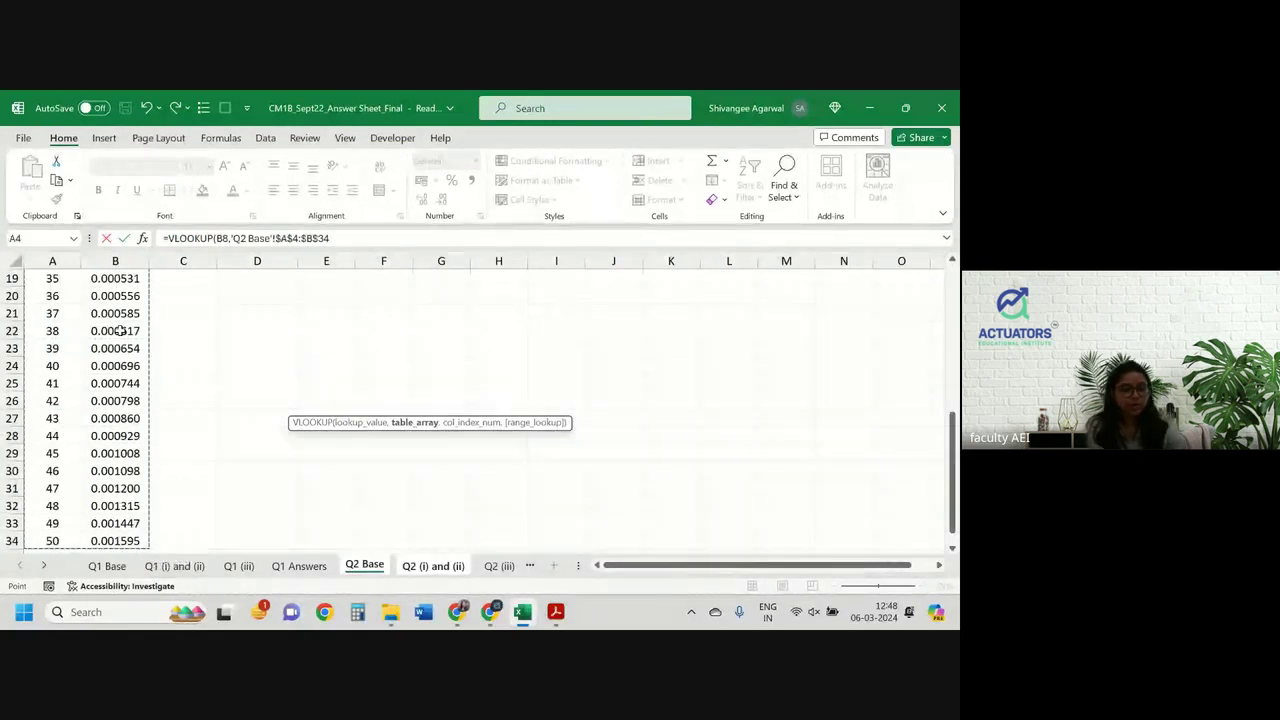
type(",2,0")
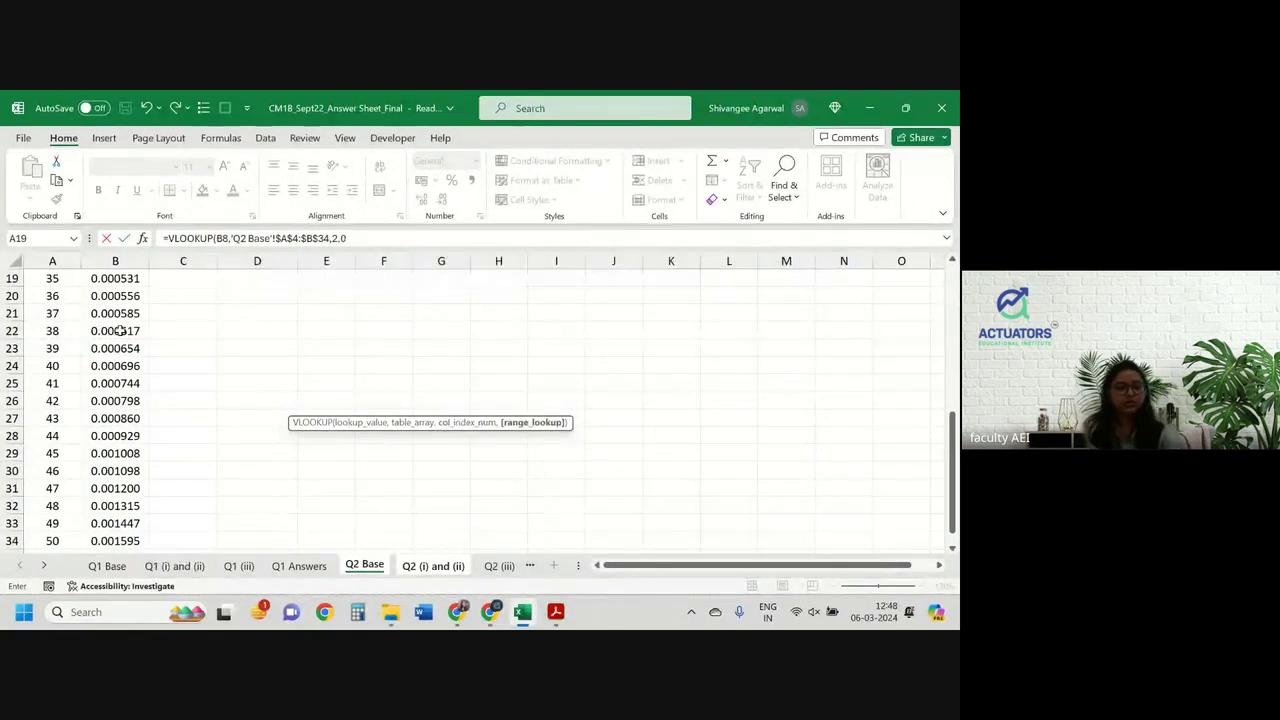
key("Return")
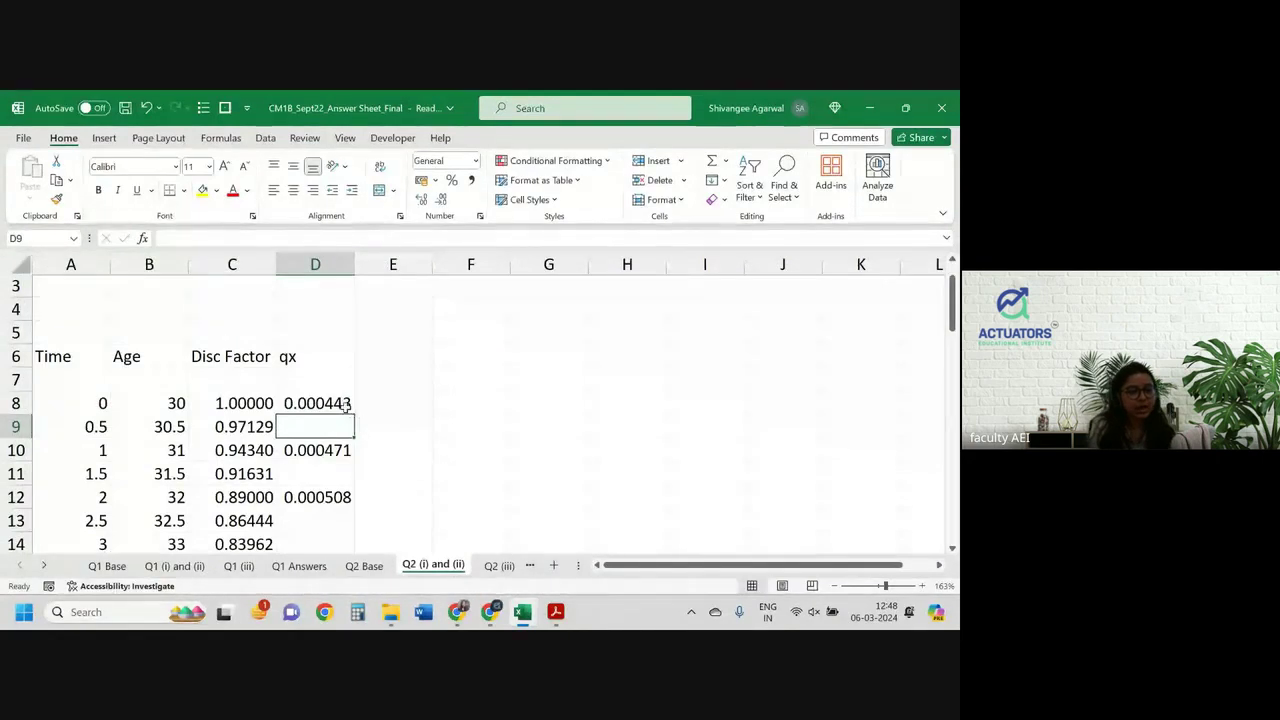
Fill the qx lookup formula from D8 down column D and check the rows for whole and half-year ages
left_click(347, 405)
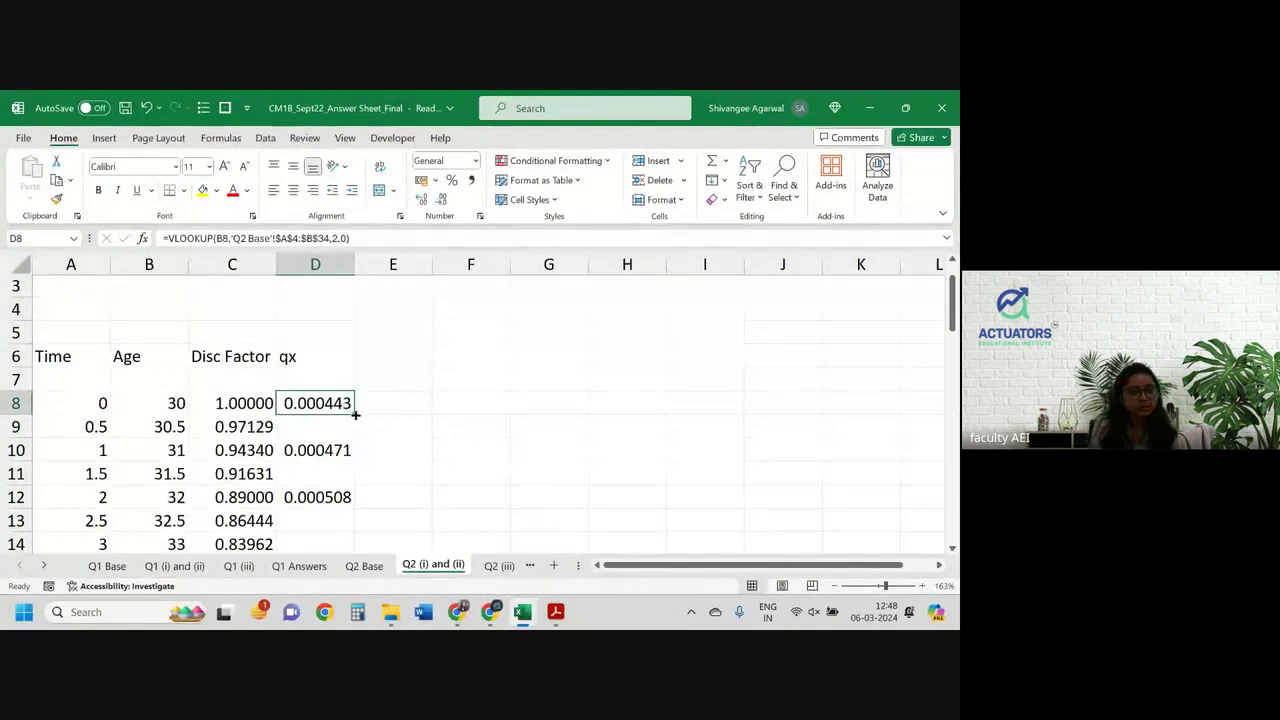
left_click_drag(352, 414, 352, 460)
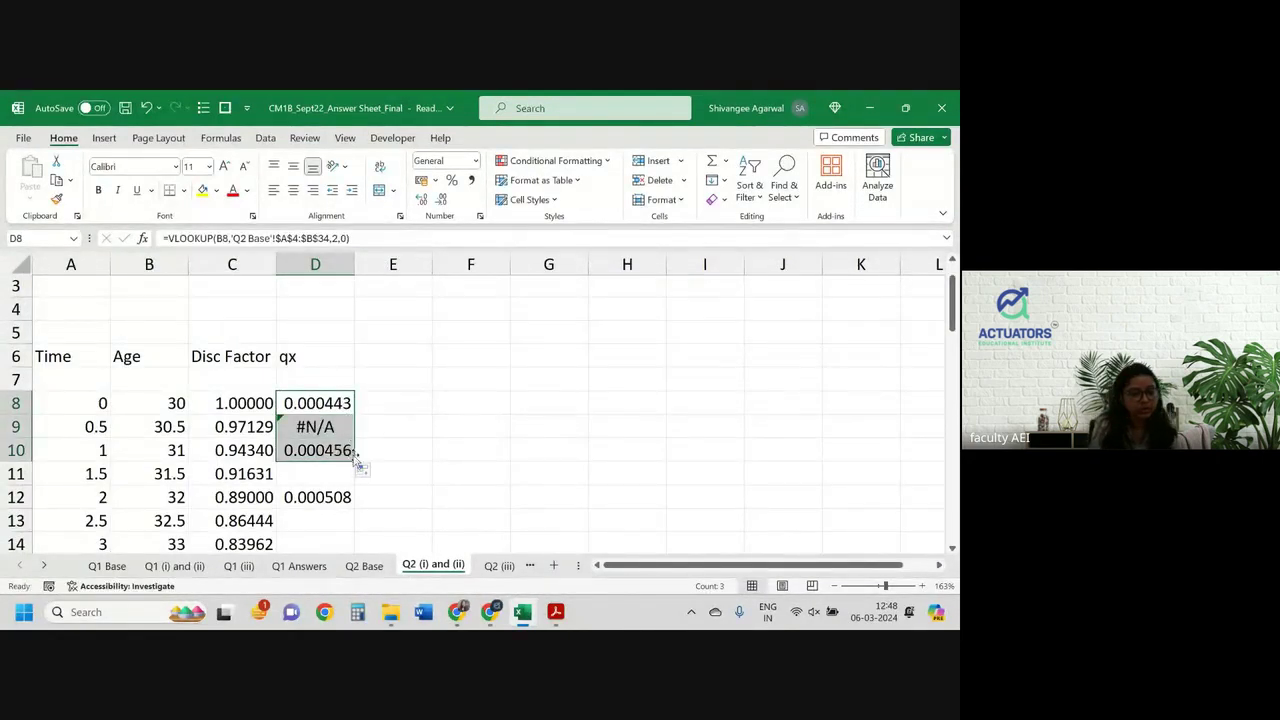
double_click(354, 458)
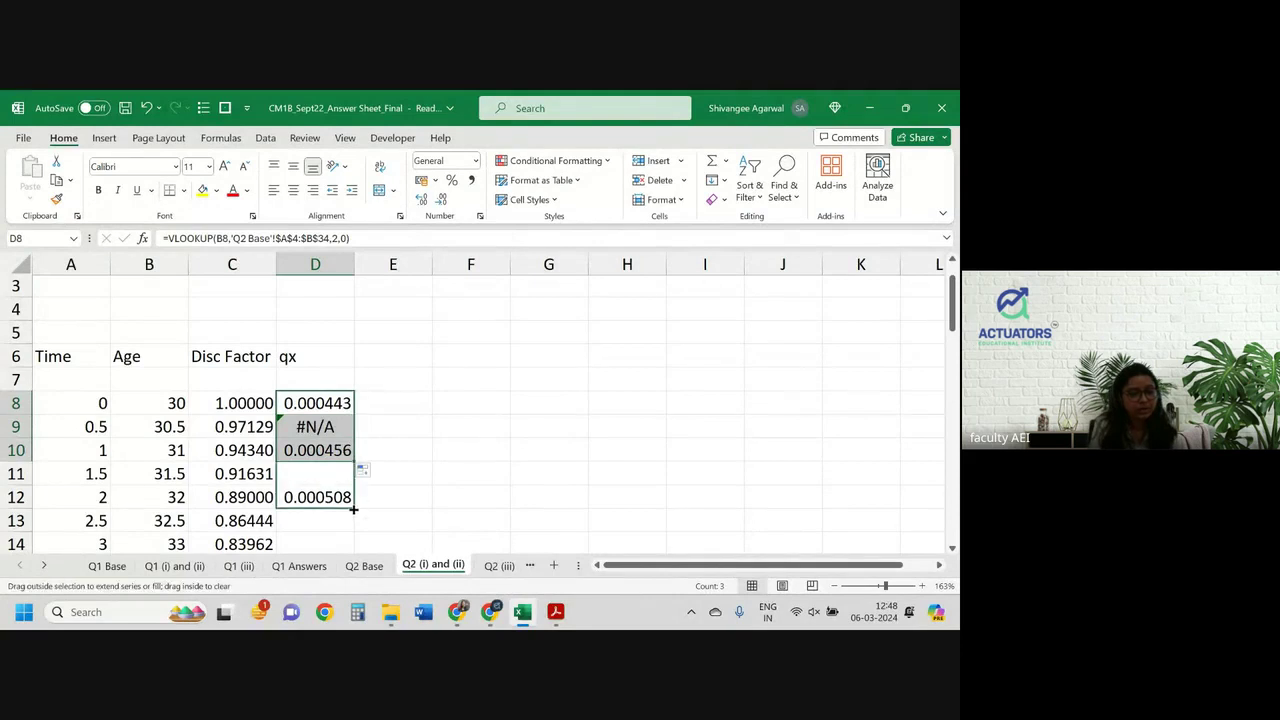
left_click(323, 543)
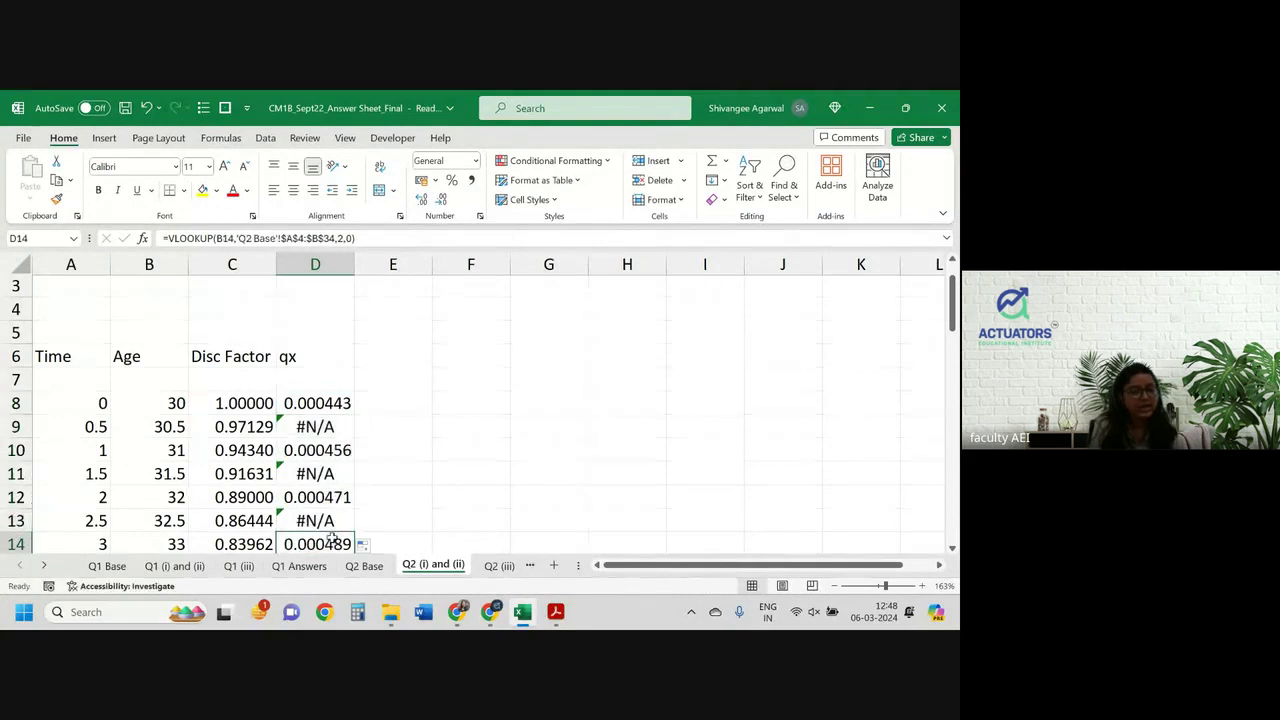
scroll(323, 543, "down", 4)
scroll(331, 538, "up", 2)
scroll(331, 538, "up", 2)
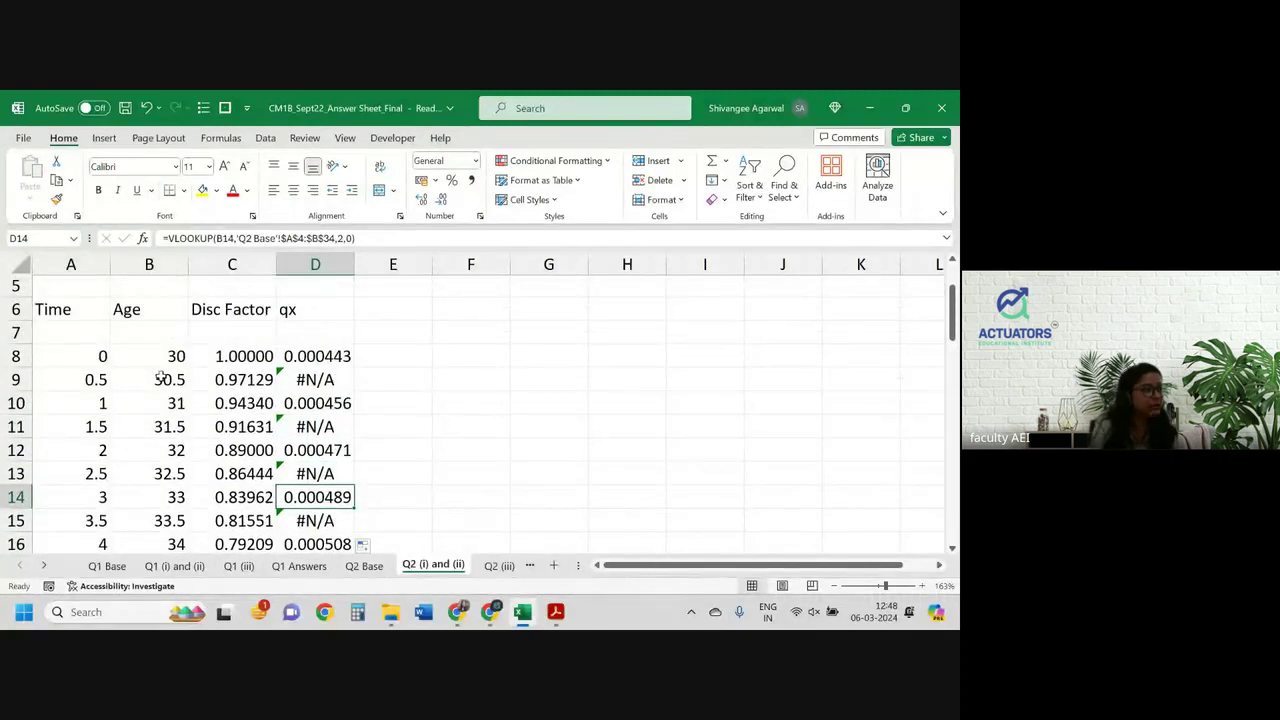
Wrap the qx lookup in D8 in IFERROR, giving =IFERROR(VLOOKUP(B8,'Q2 Base'!$A$4:$B$34,2,0),"") so that errors return blank text
left_click(312, 357)
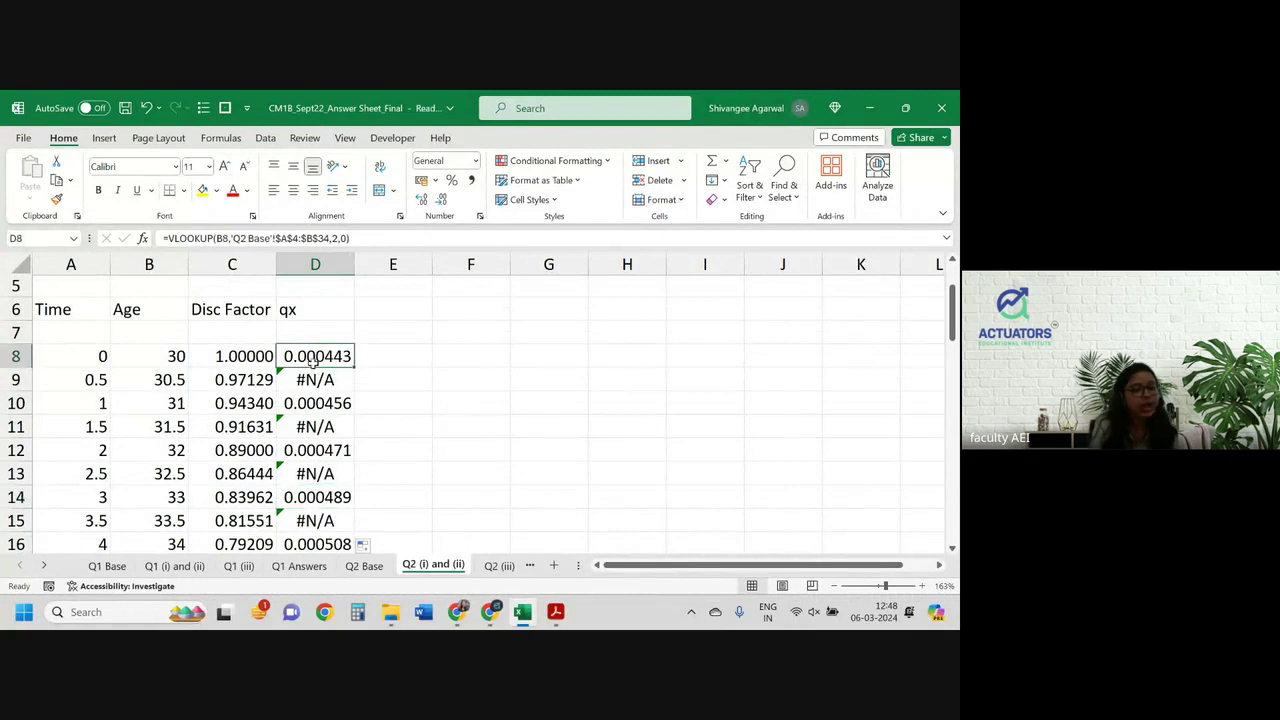
left_click(168, 239)
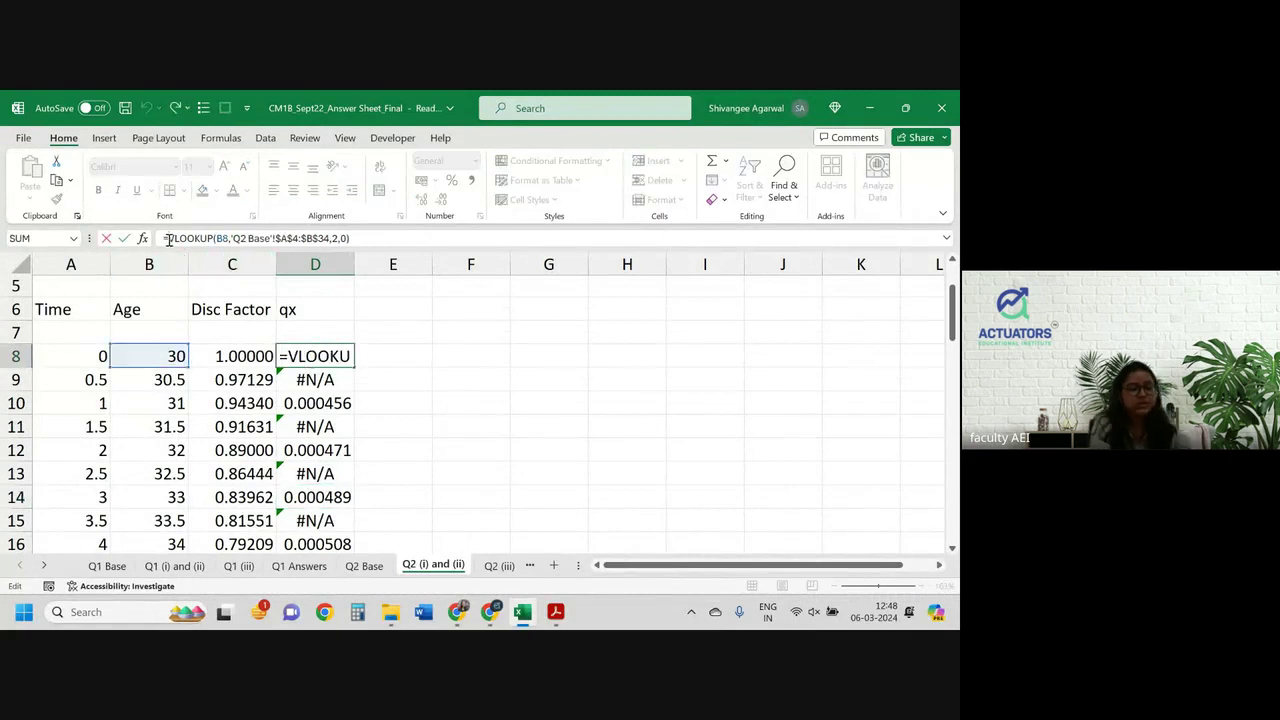
type("ifero")
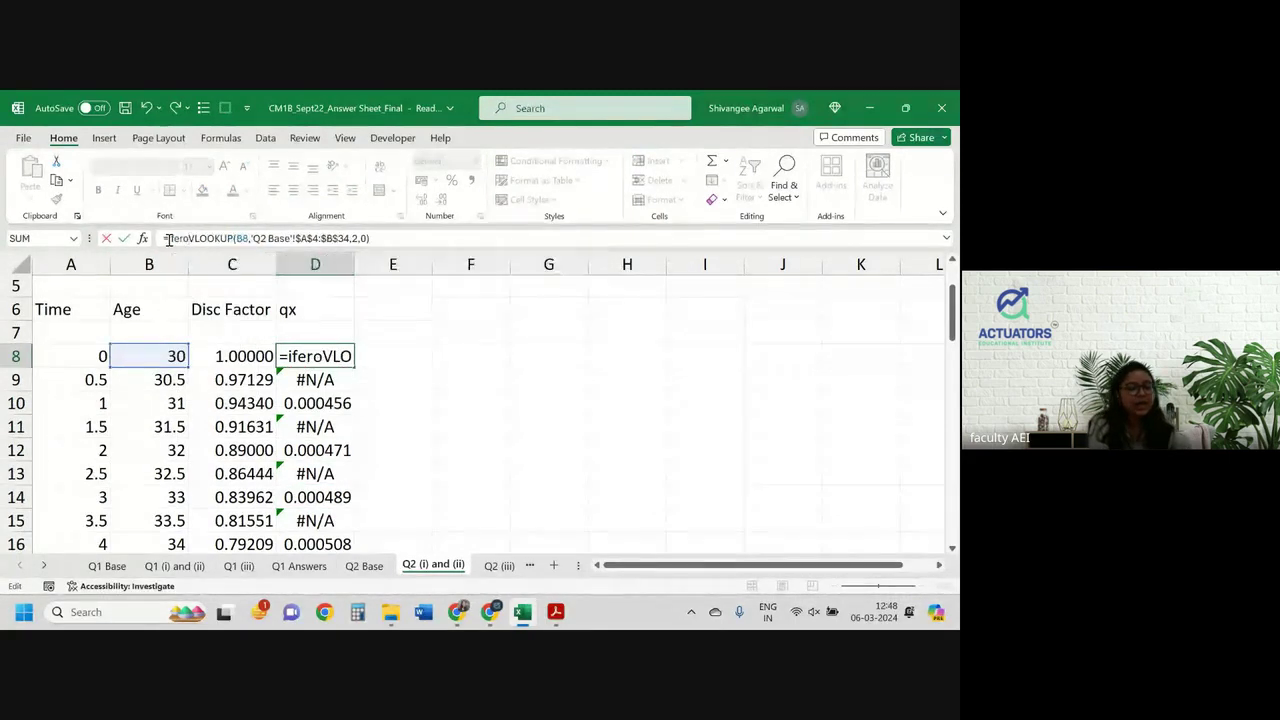
key("BackSpace")
type("ror")
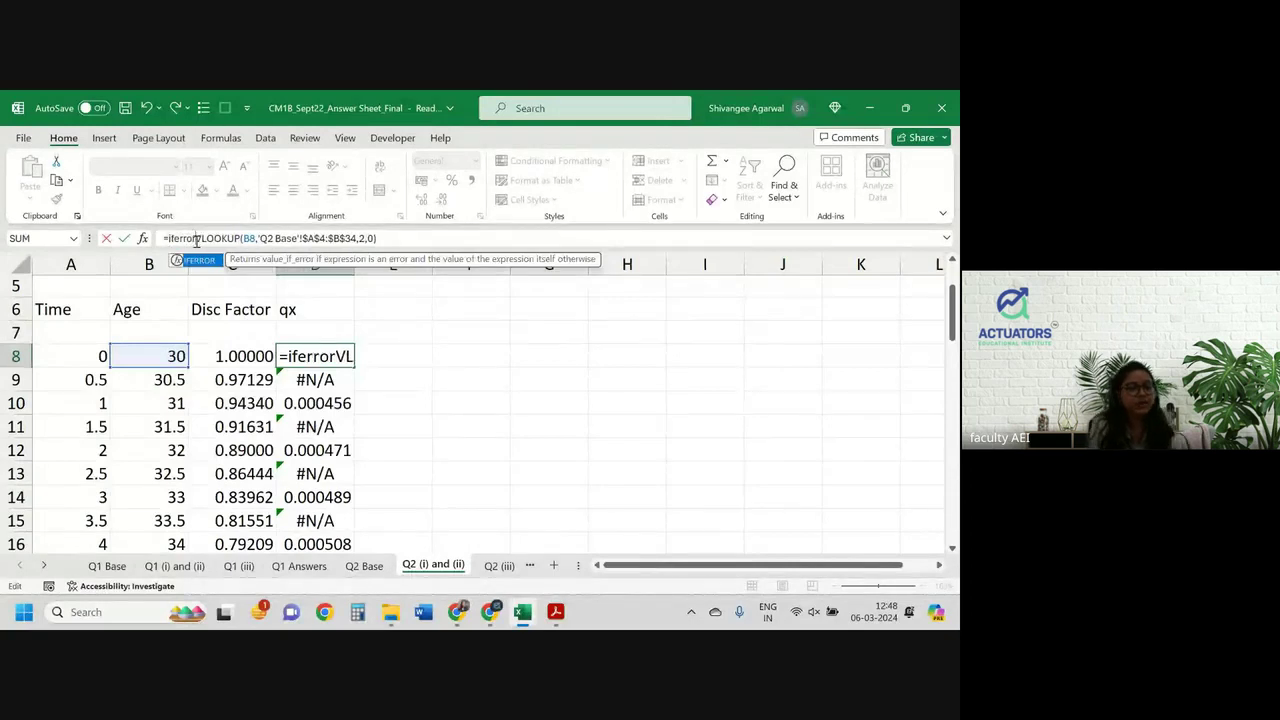
type("(")
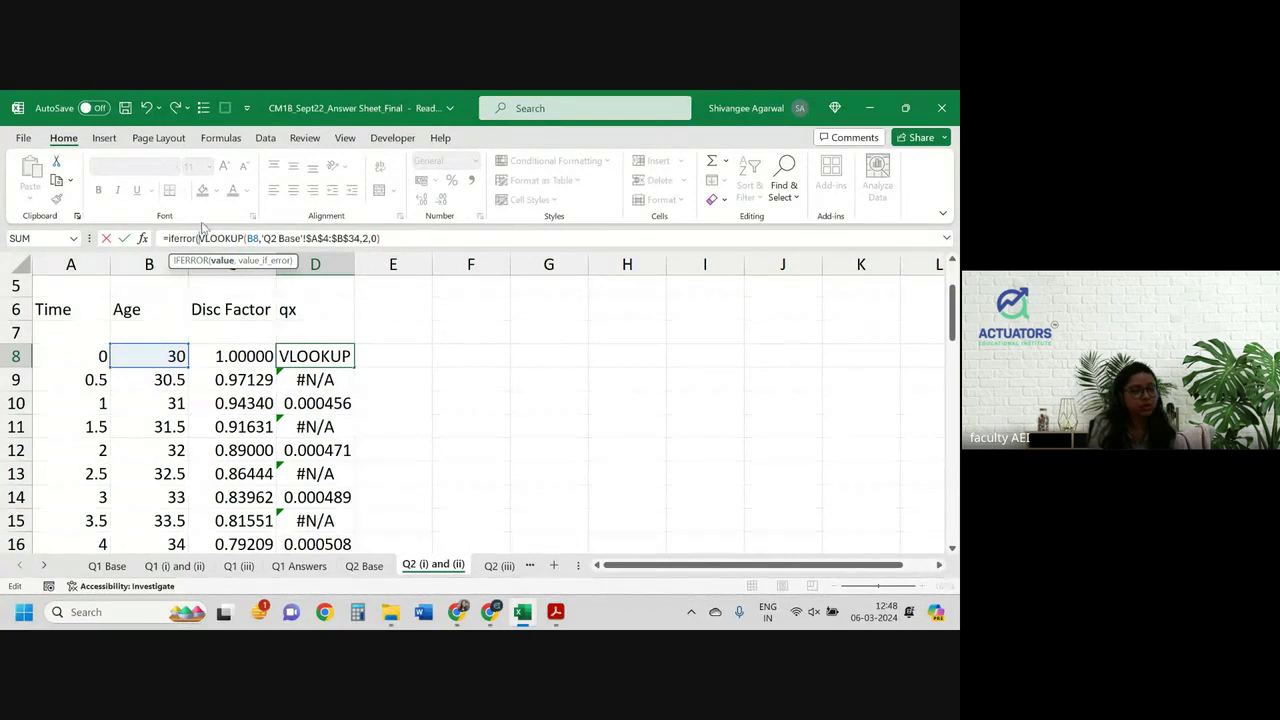
left_click(398, 237)
type(",")
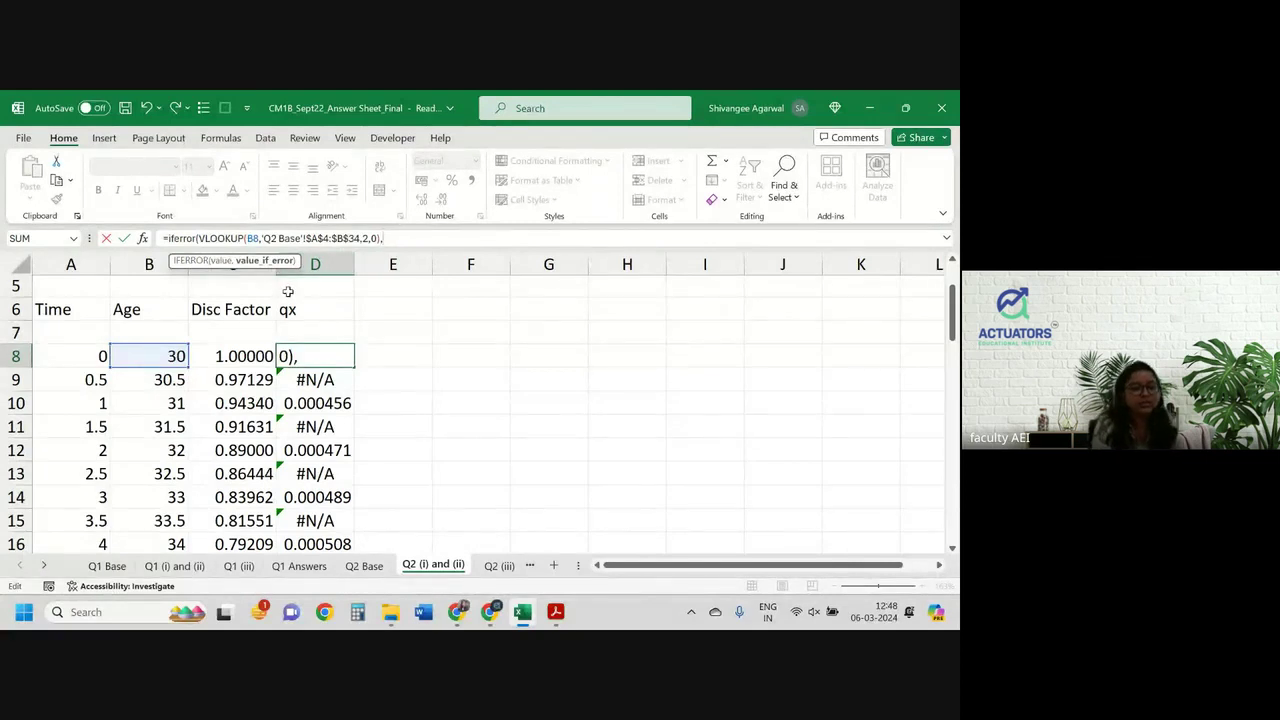
type("\"\"")
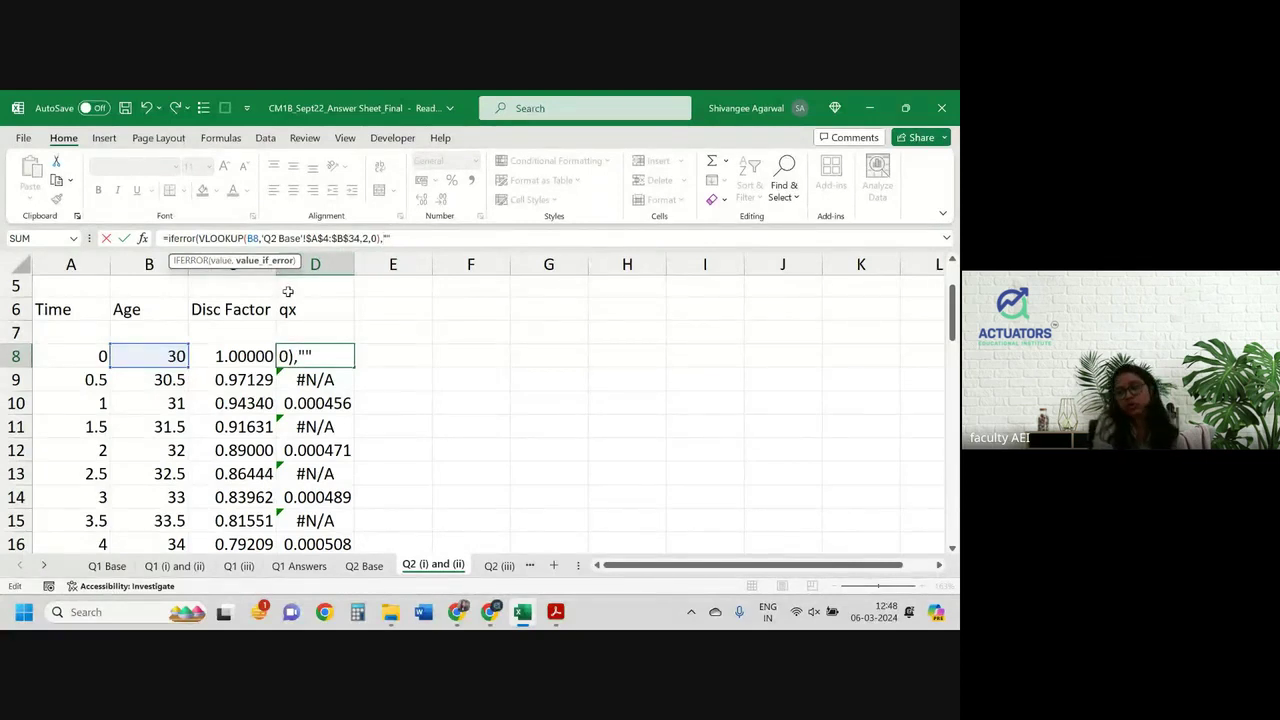
type(")")
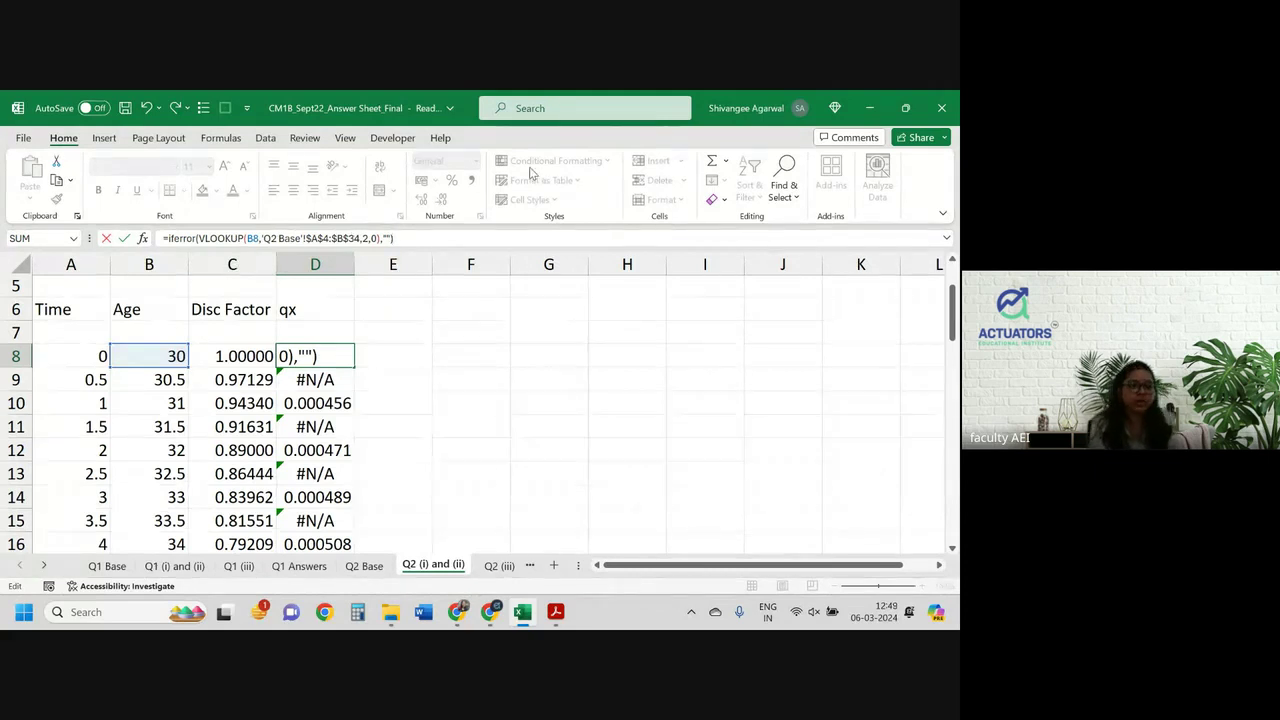
key("Return")
Fill the IFERROR lookup from D8 down column D and format the qx values as numbers with six decimal places
left_click(314, 354)
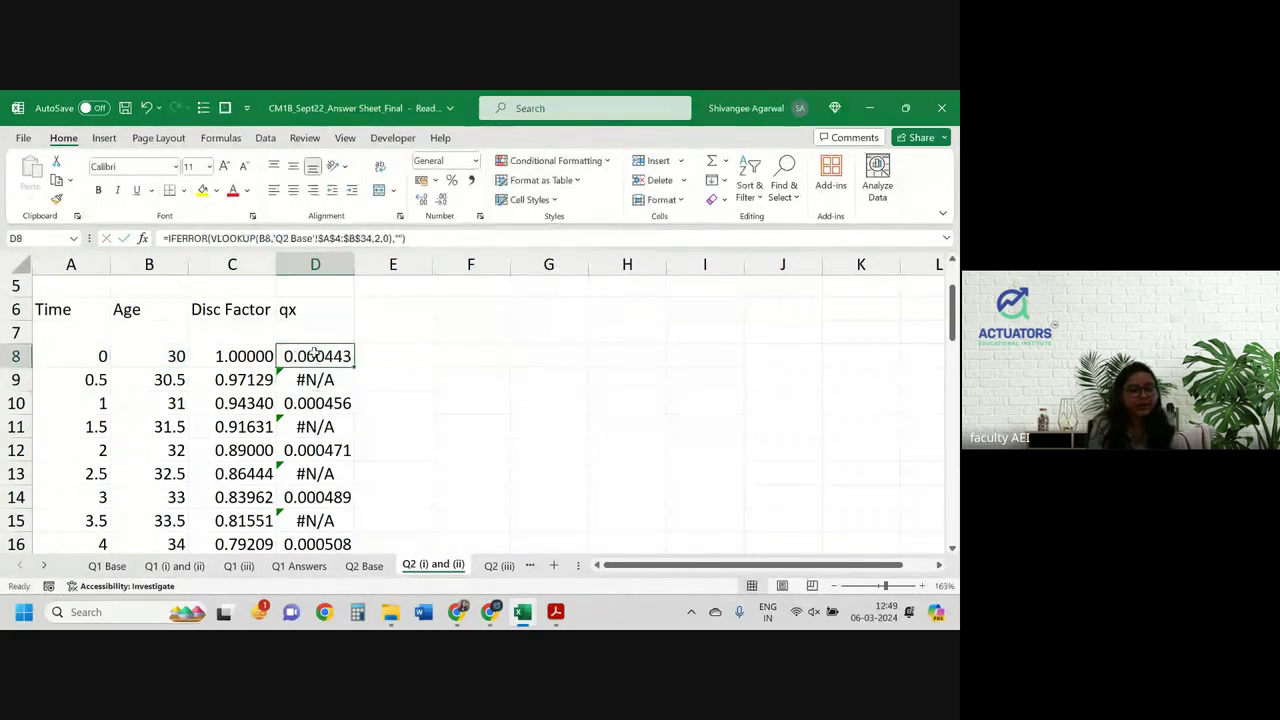
double_click(352, 367)
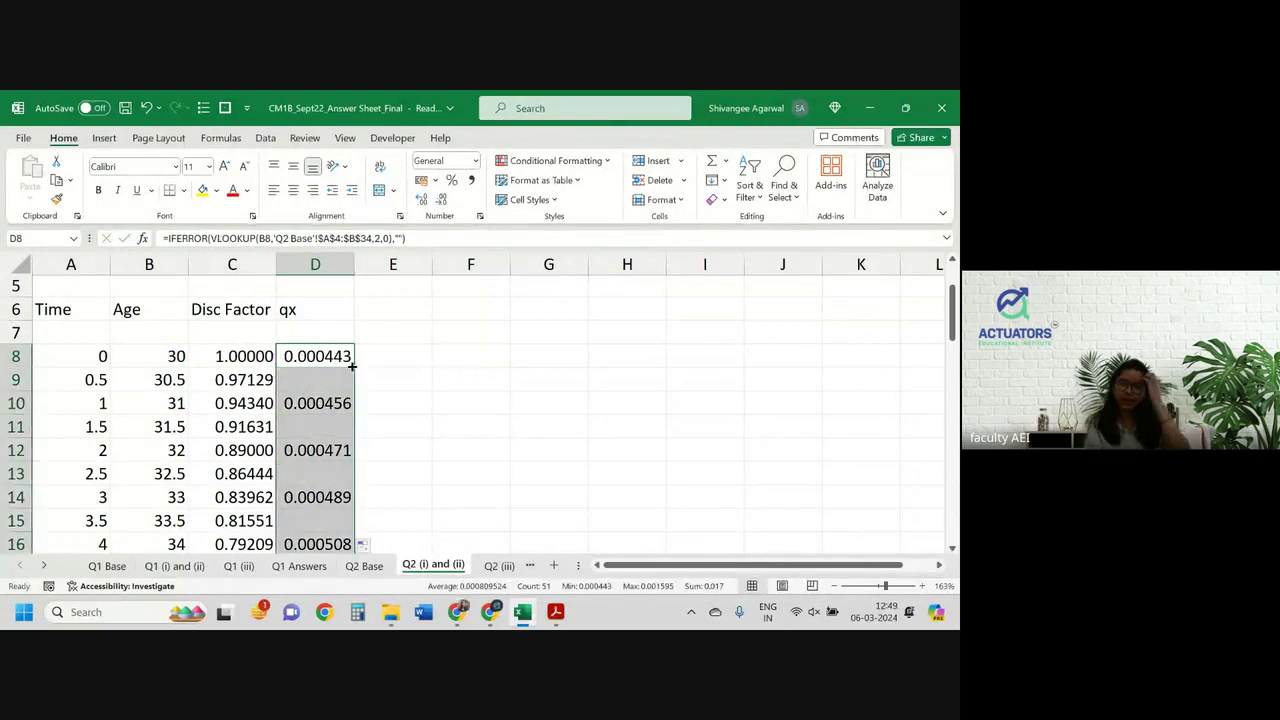
scroll(351, 367, "down", 6)
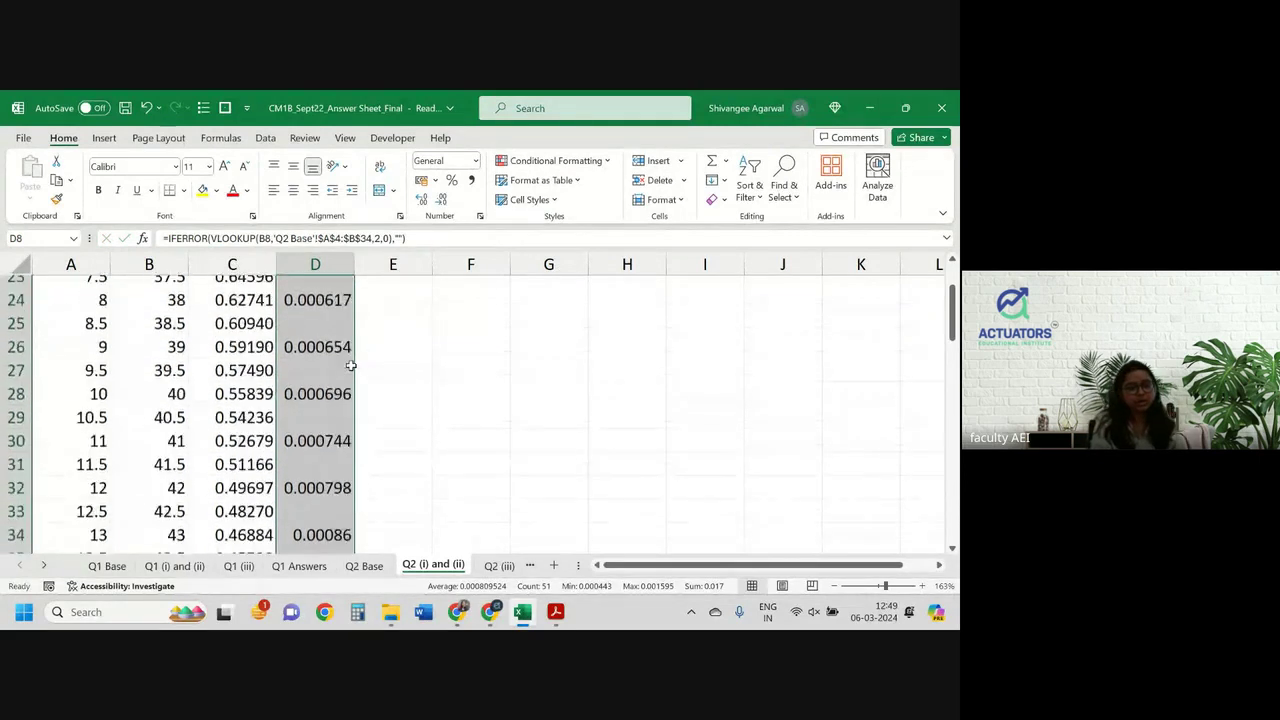
scroll(351, 366, "down", 2)
scroll(351, 366, "up", 9)
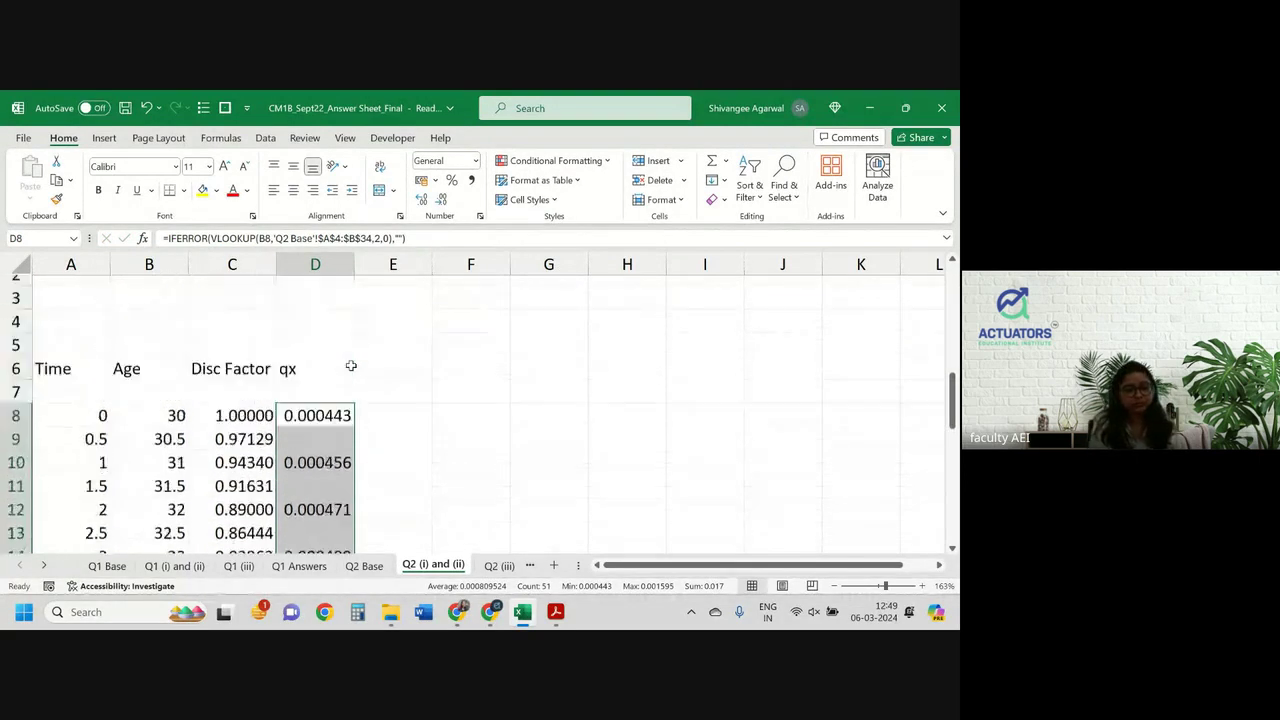
left_click(441, 200)
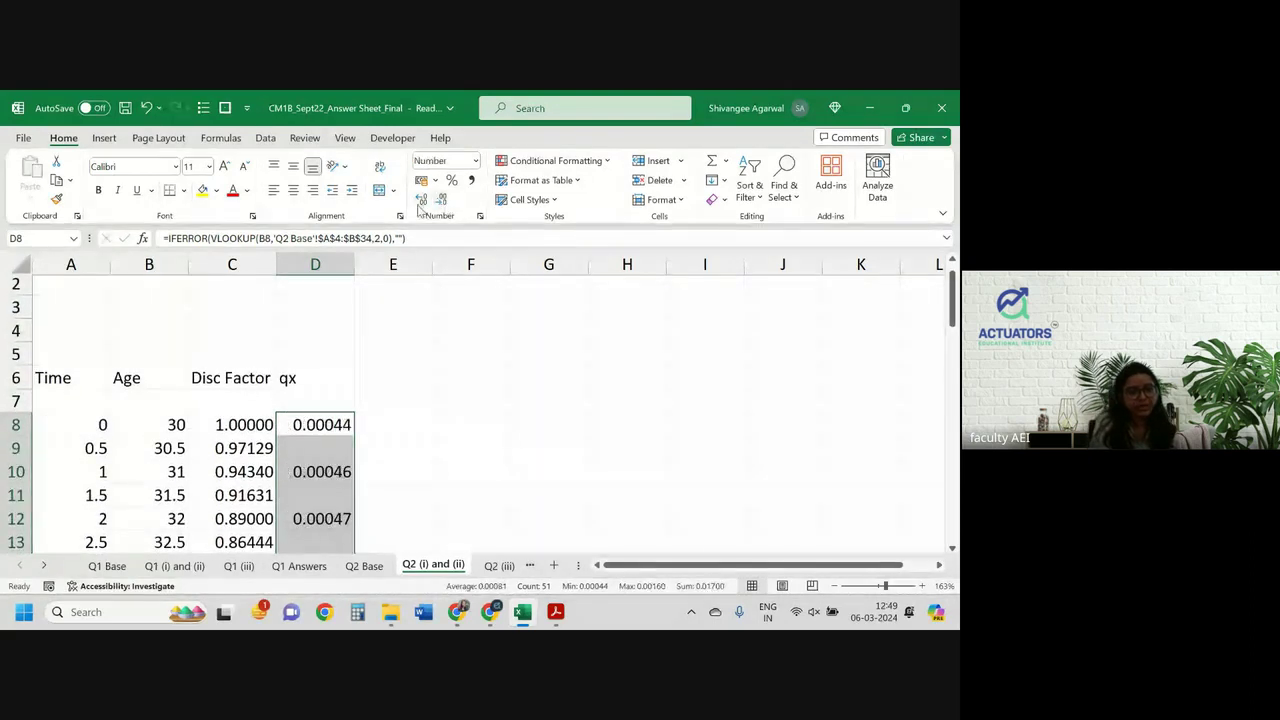
left_click(420, 202)
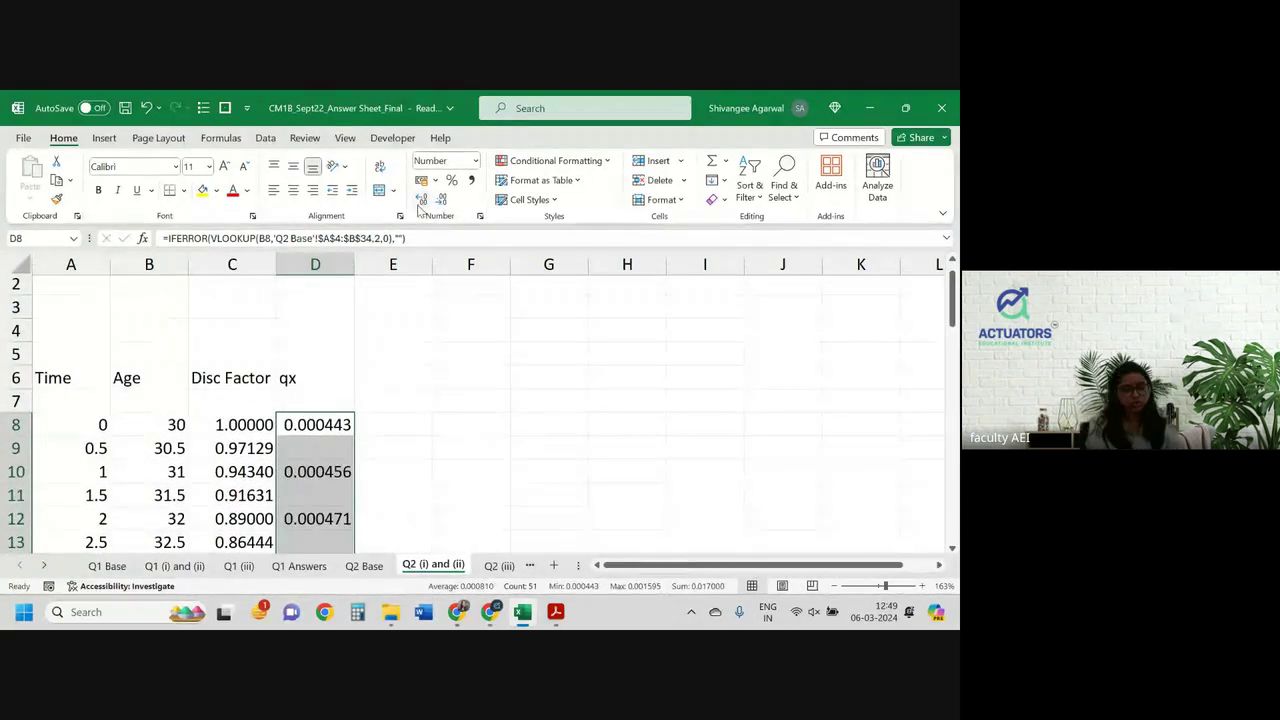
Add the column heading n-1Px in E6, beside qx
left_click(412, 376)
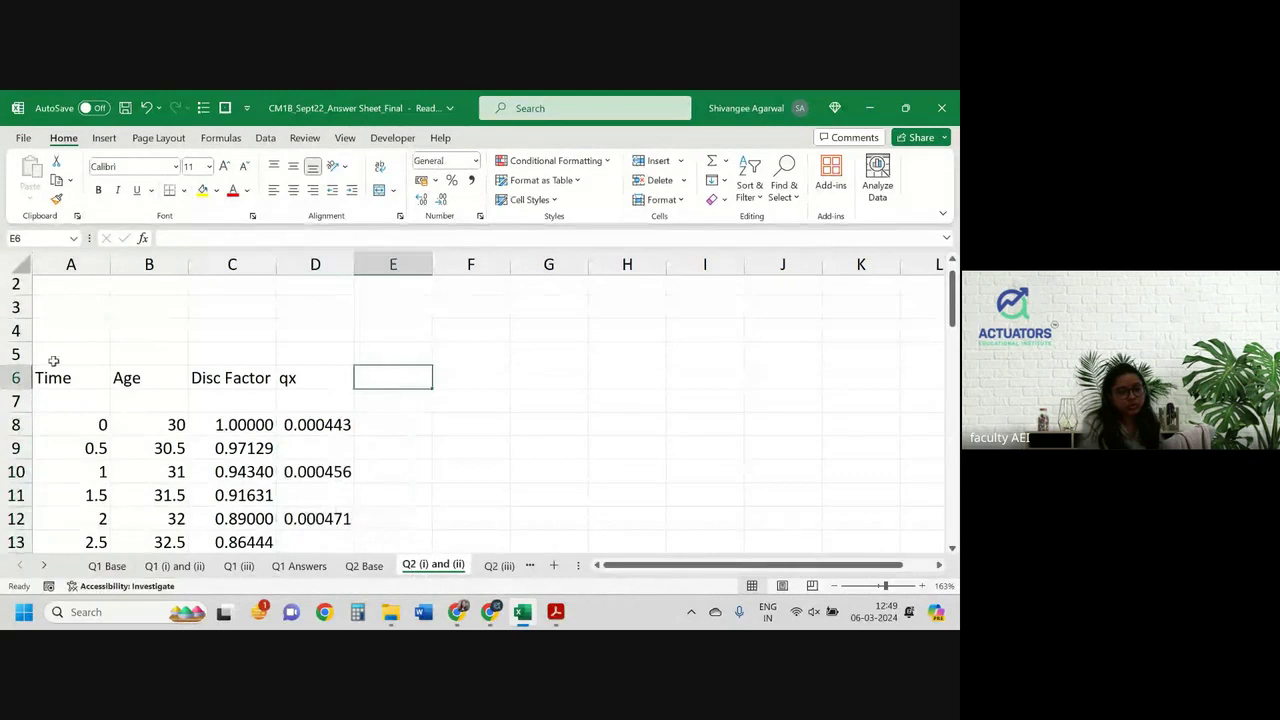
left_click(10, 377)
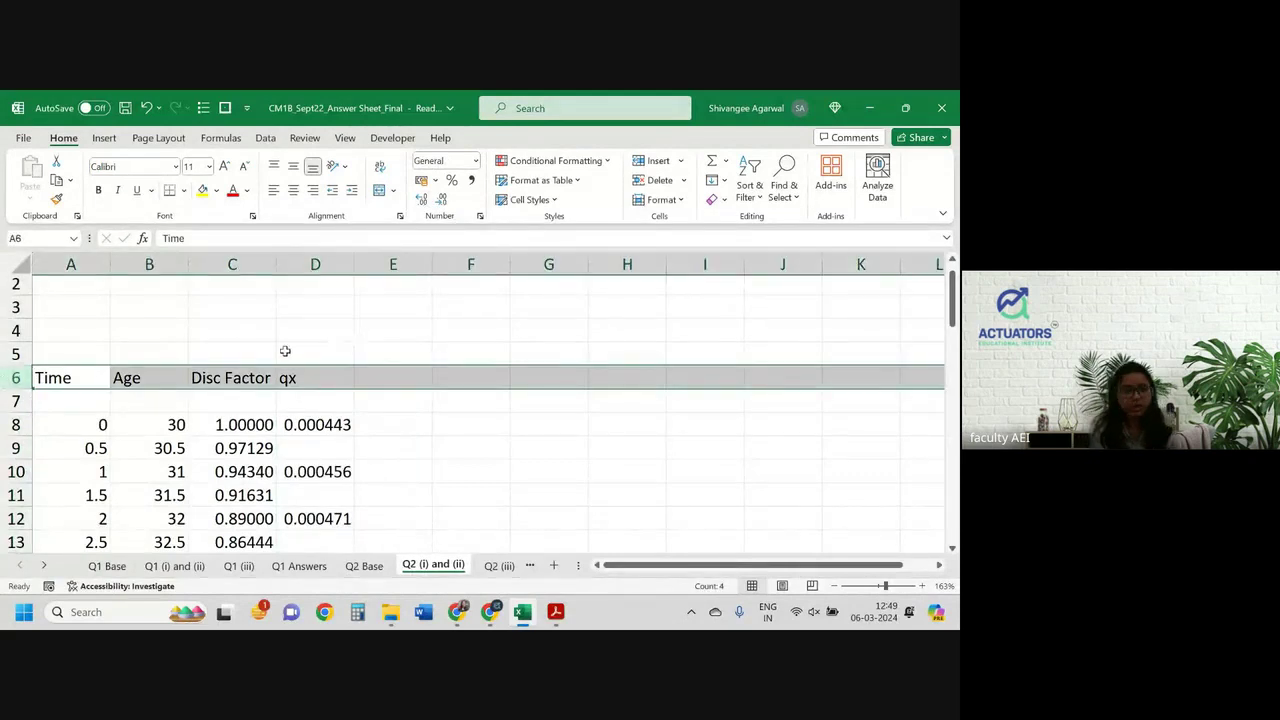
left_click(396, 377)
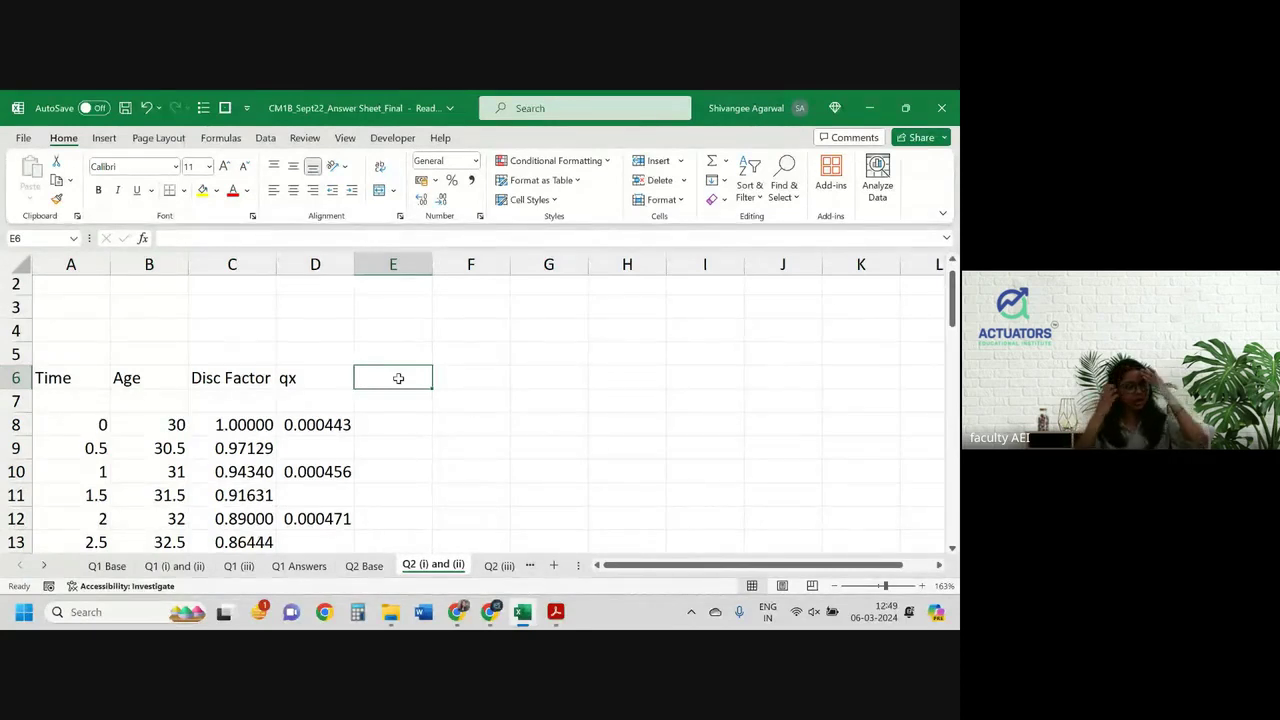
type("n")
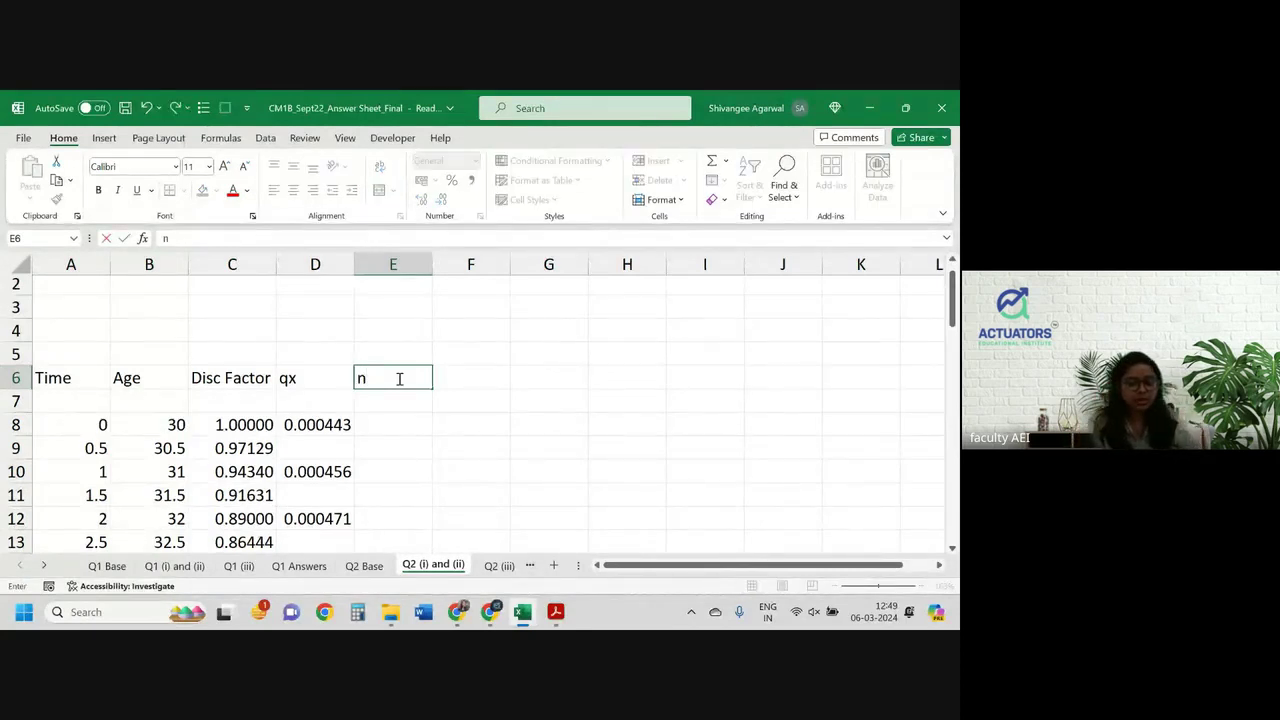
type("-1Px")
key("Return")
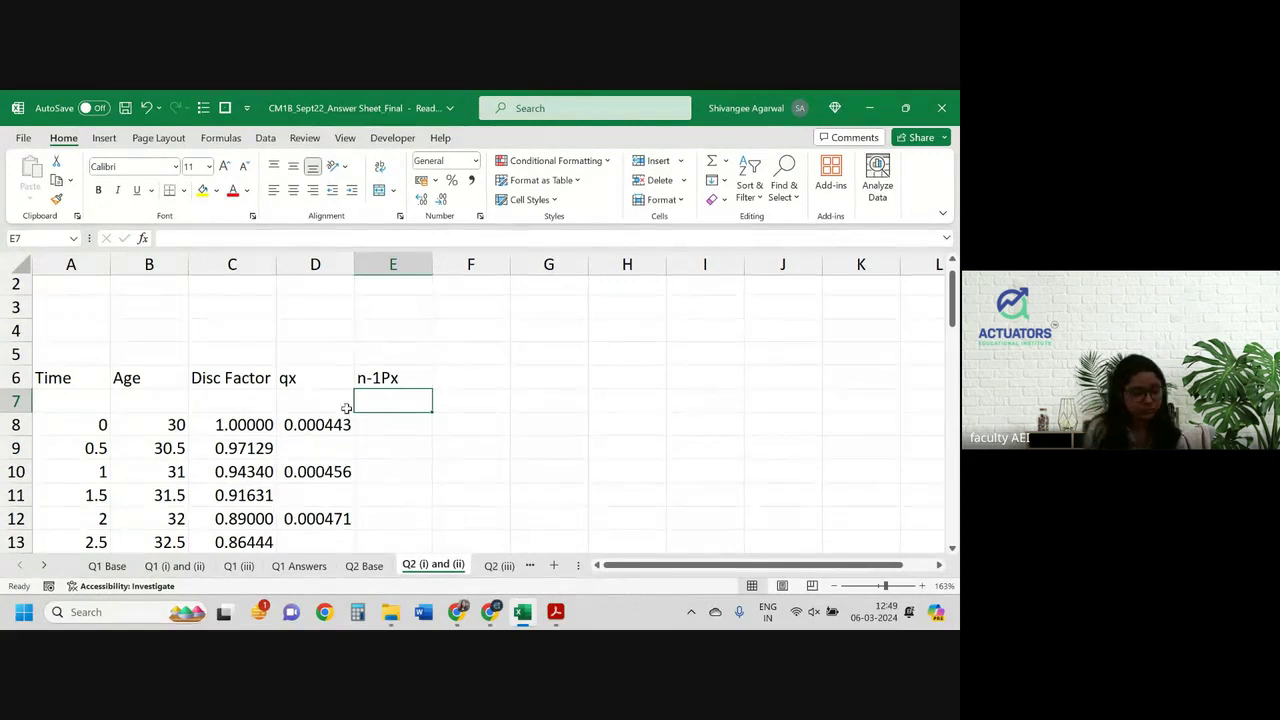
Try 1 as the starting n-1Px value in E8 for time 0, and clear the cell again
left_click(391, 427)
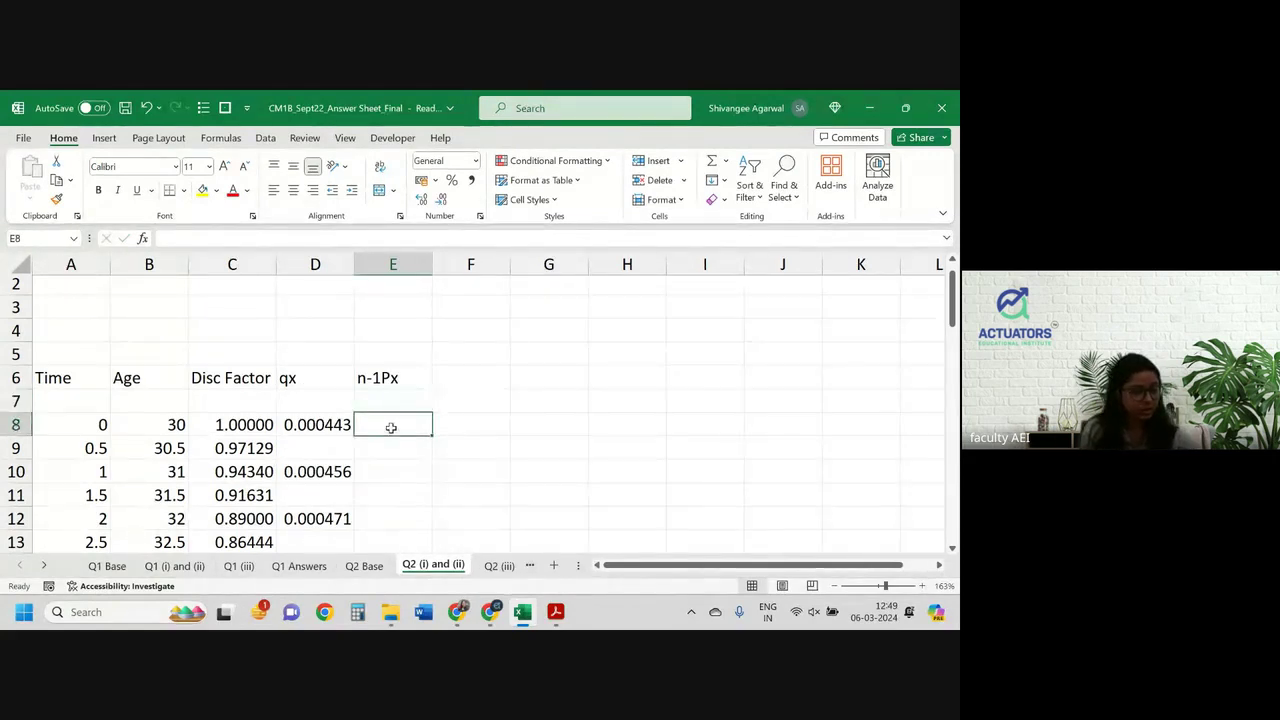
type("1")
key("Return")
key("Return")
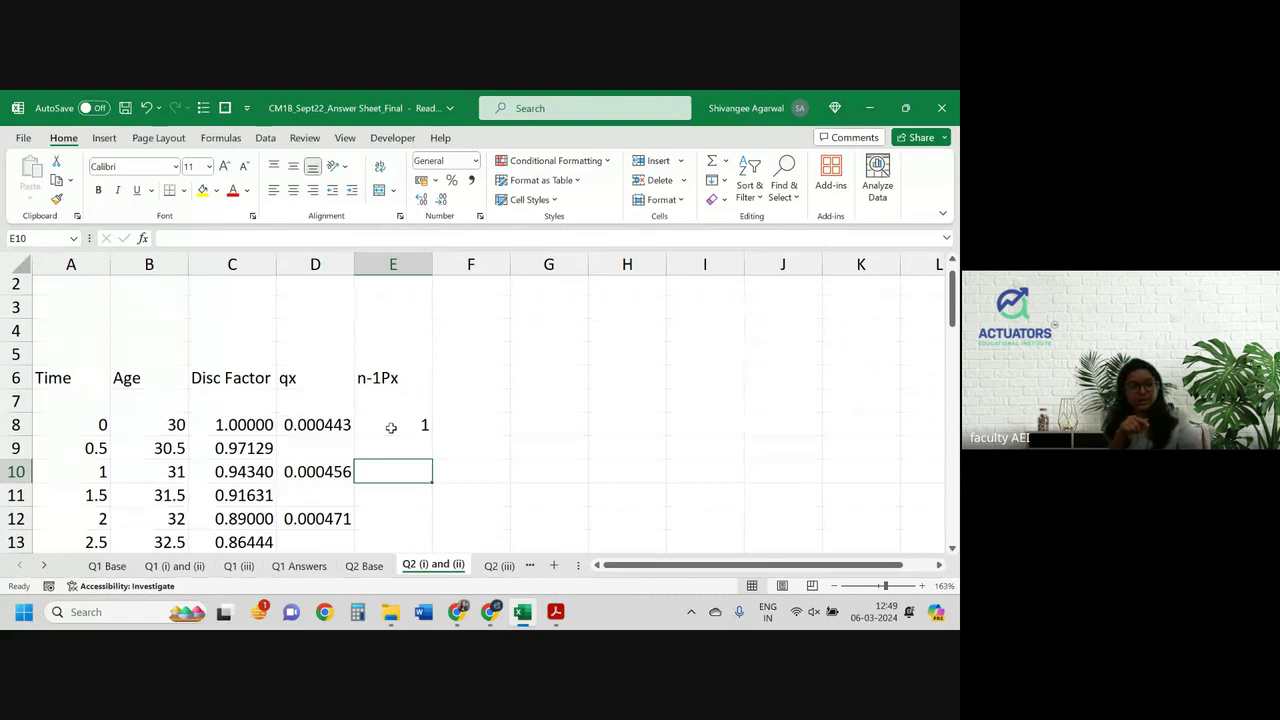
left_click(391, 427)
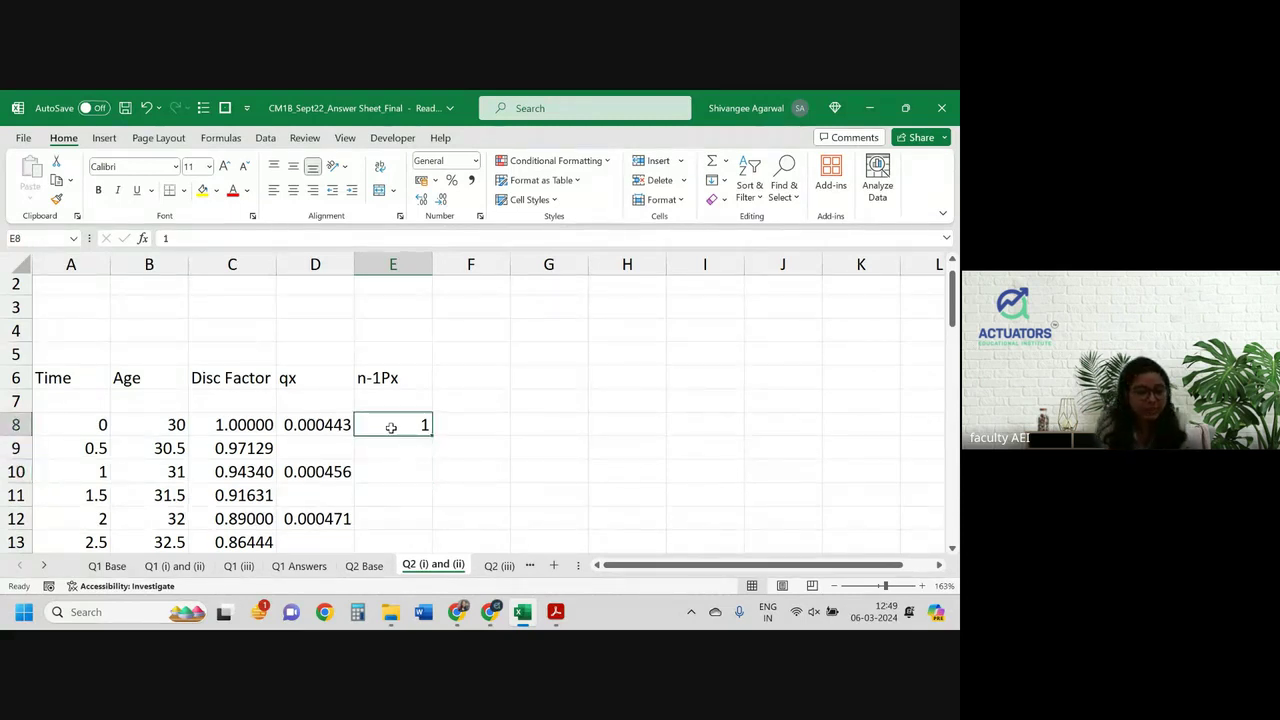
key("Delete")
key("Down")
key("Down")
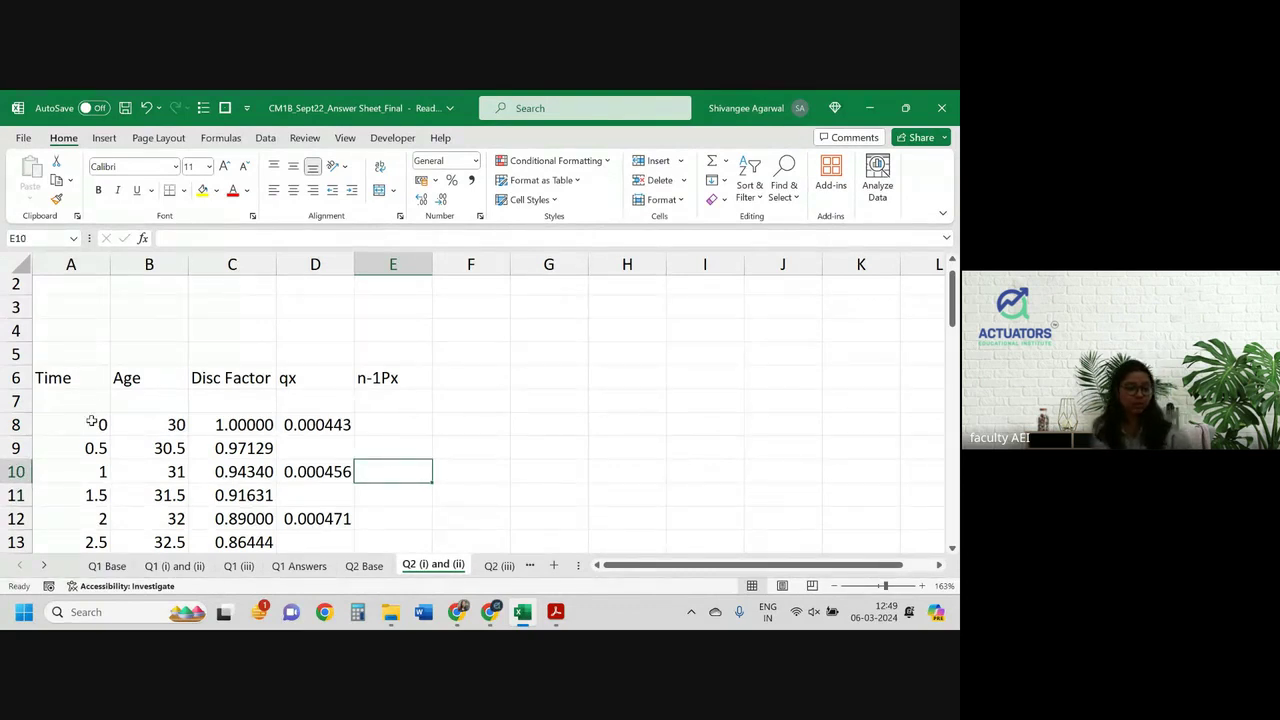
Try the formula =(1-D8) in E10 as the n-1Px value for time 1
left_click(312, 425)
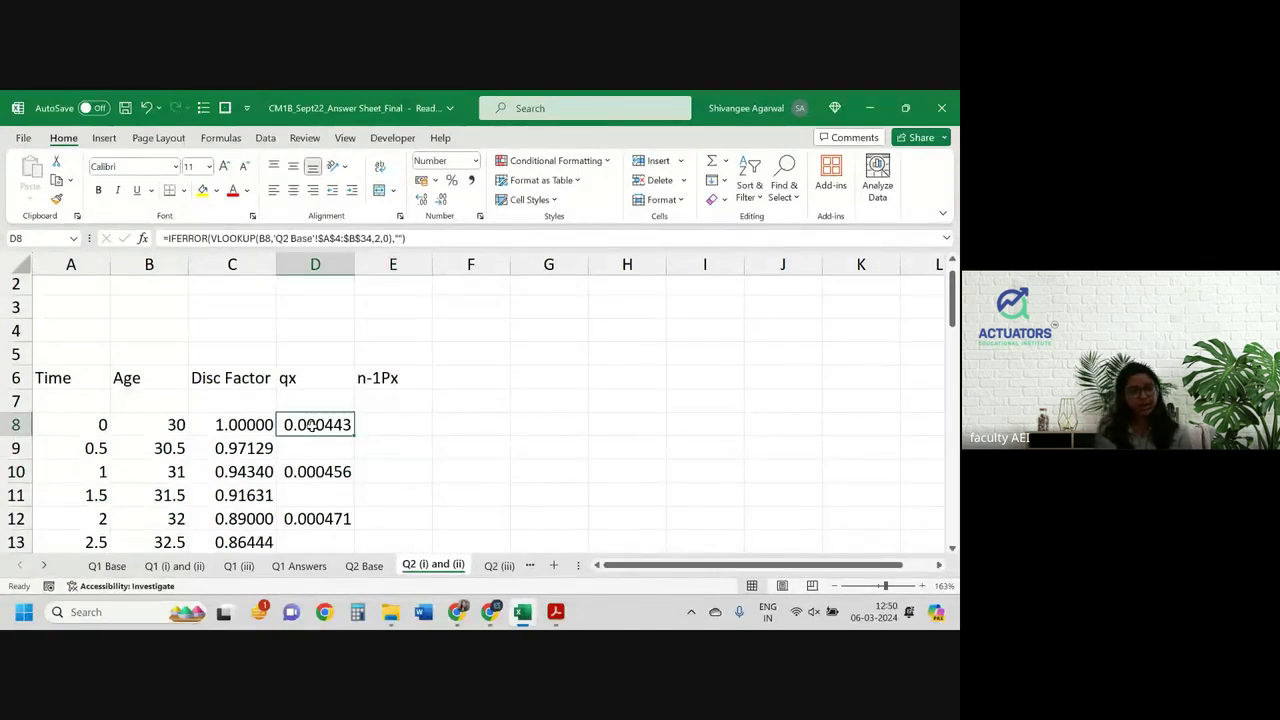
left_click(387, 472)
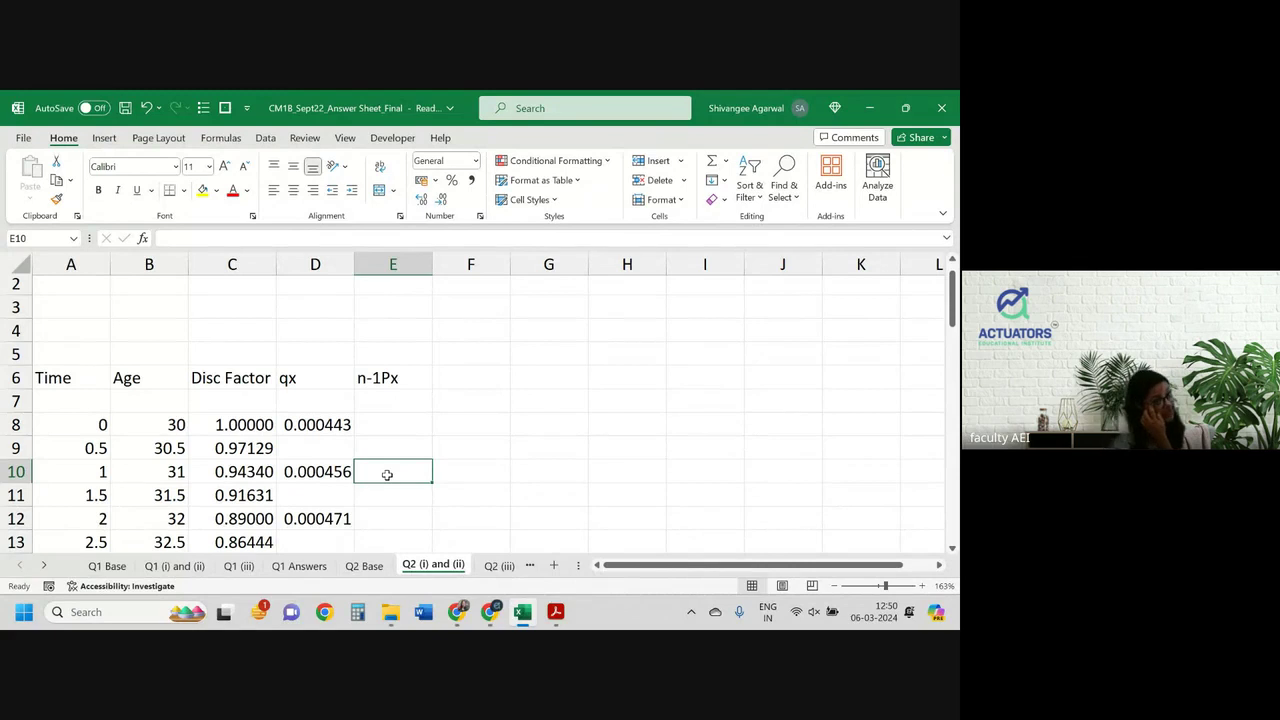
type("=(1-")
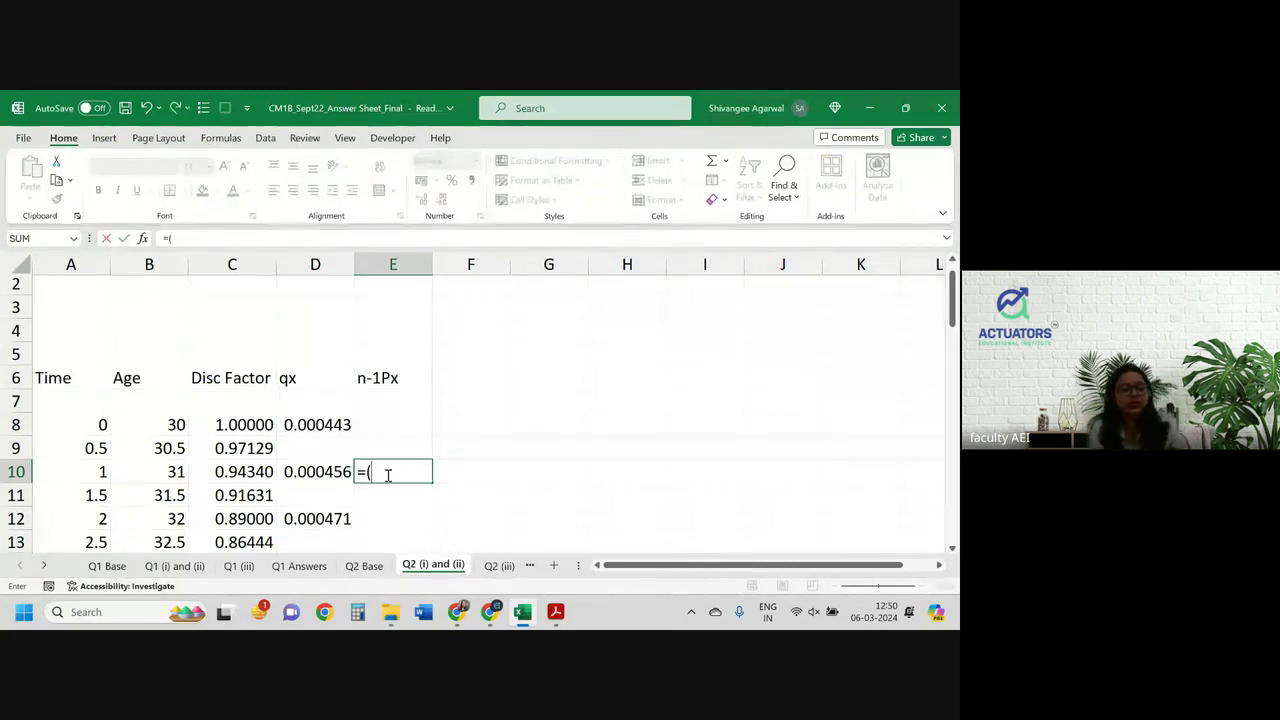
left_click(318, 425)
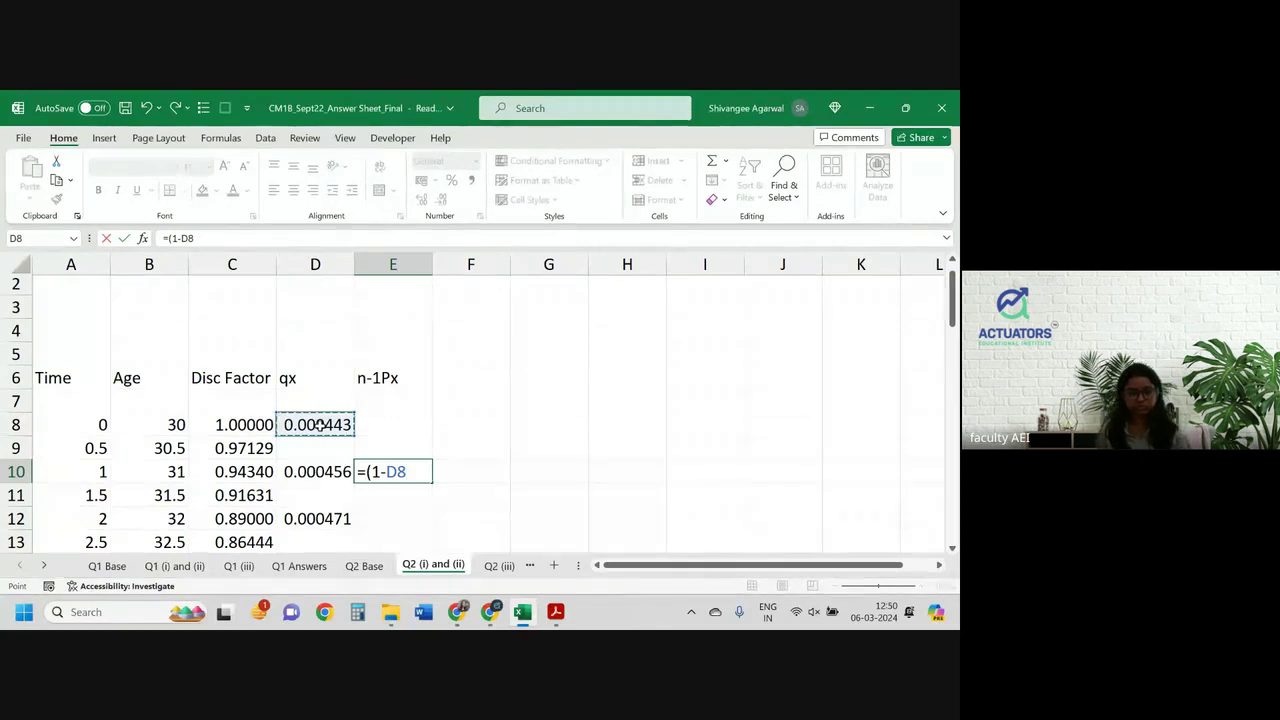
type(")")
key("Return")
key("Up")
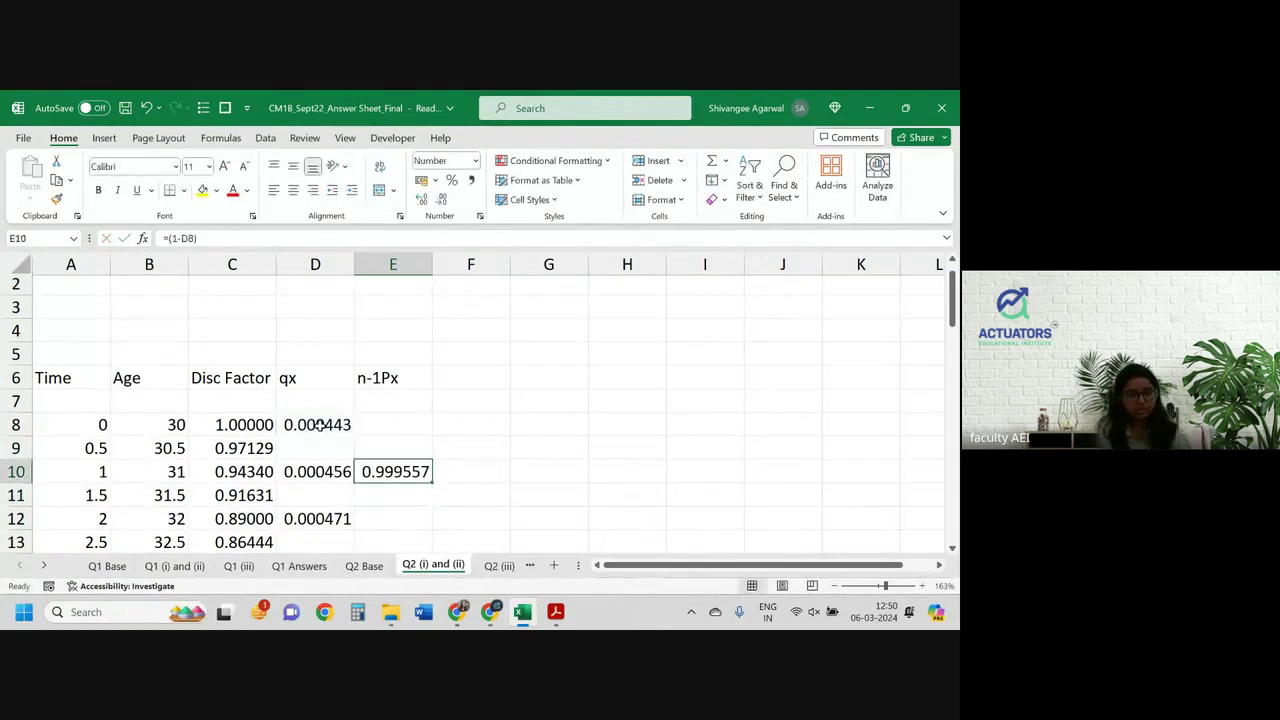
key("Up")
key("Up")
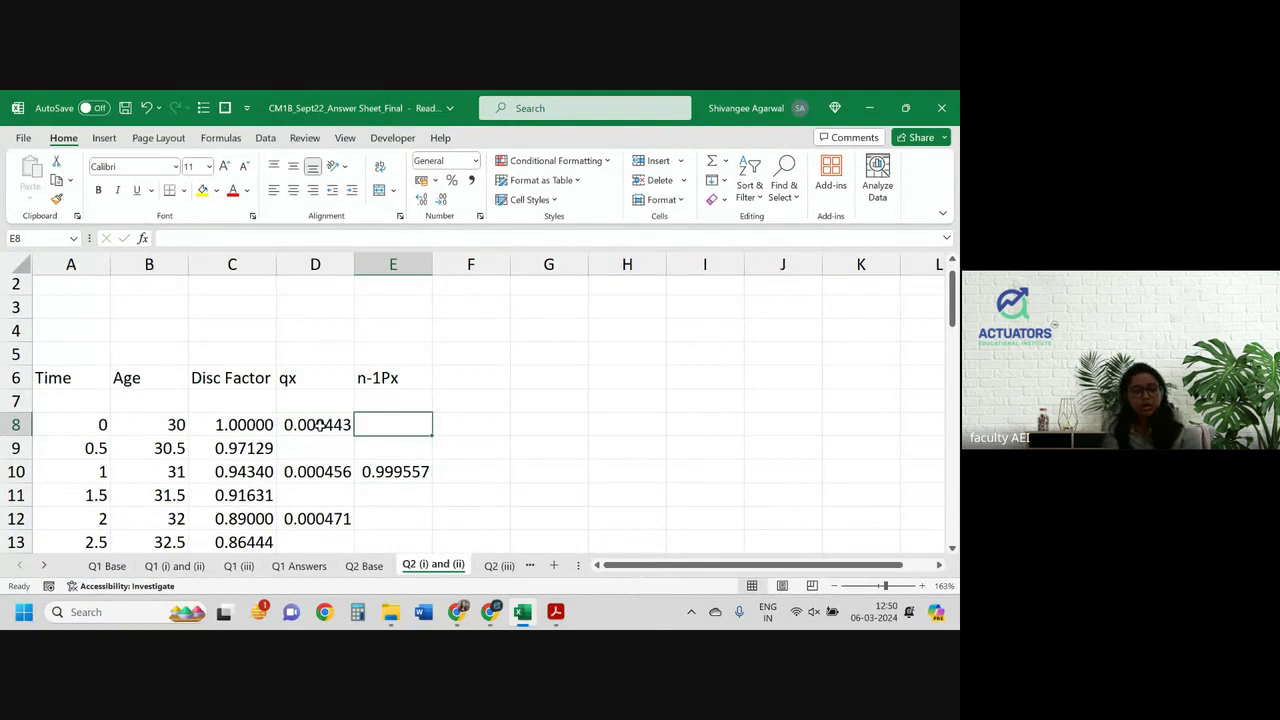
key("Down")
key("Down")
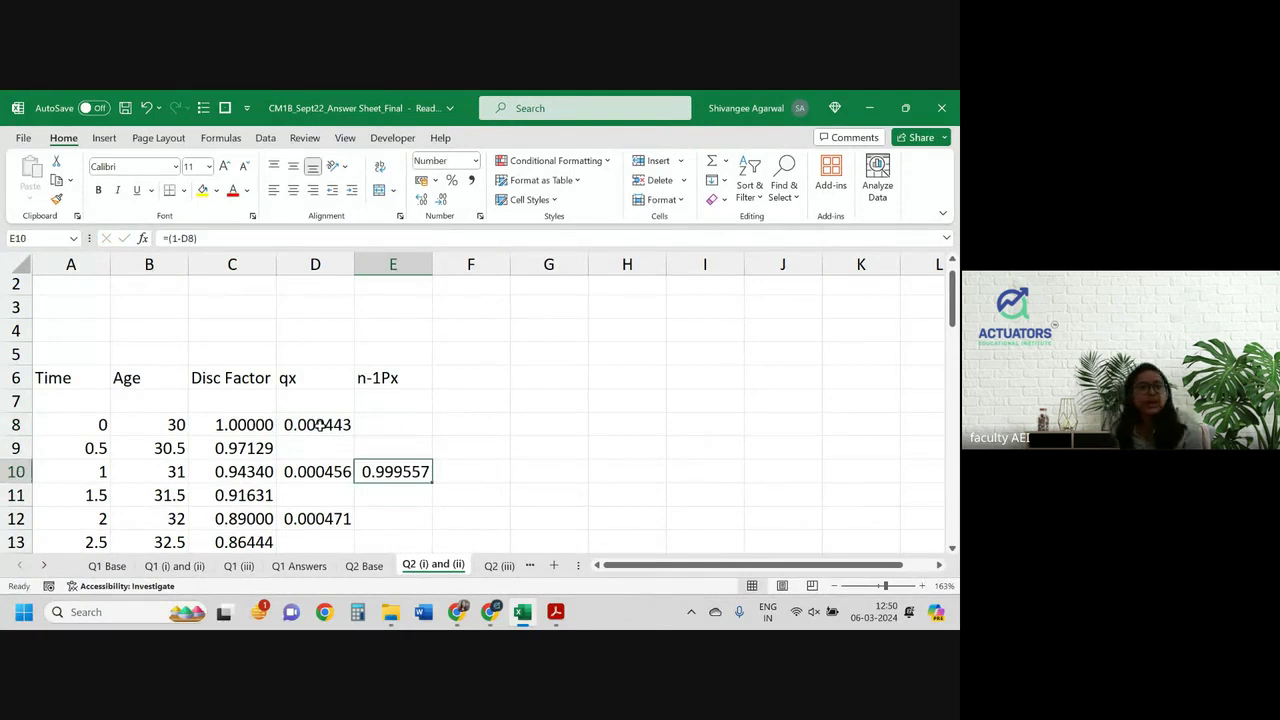
Replace the n-1Px formula in E10 with the value 1
type("1")
key("Return")
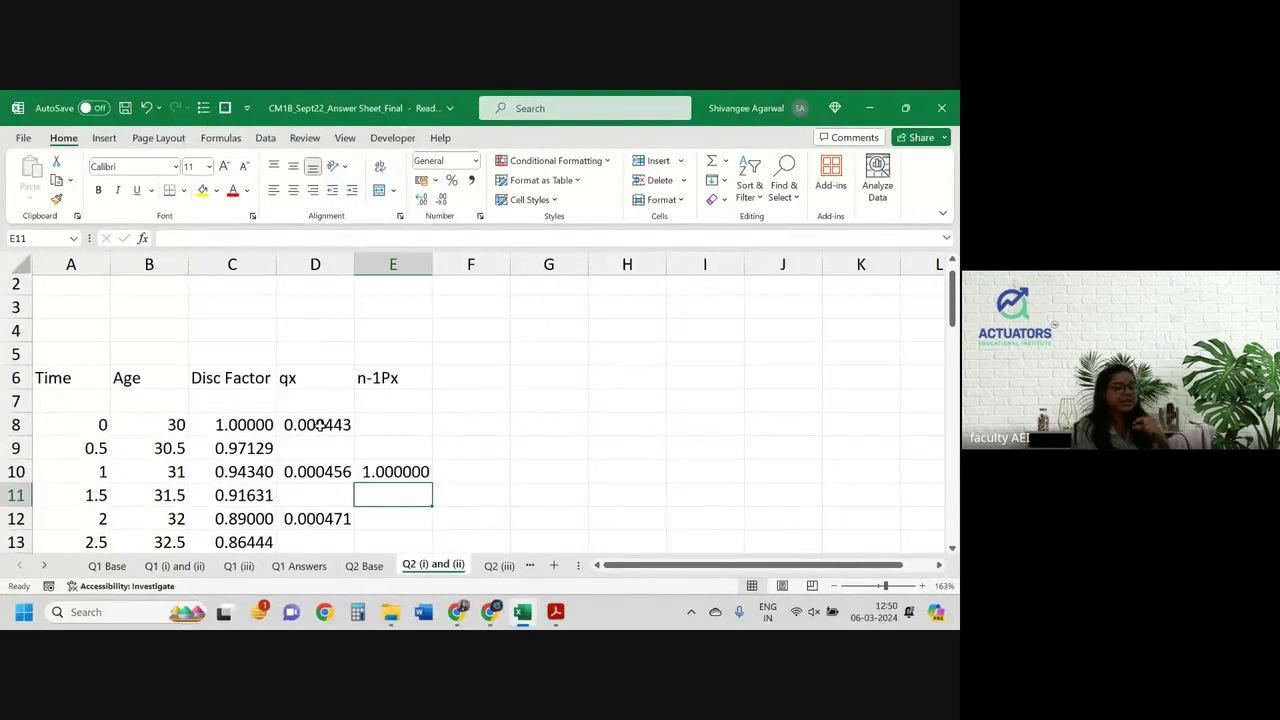
left_click(398, 472)
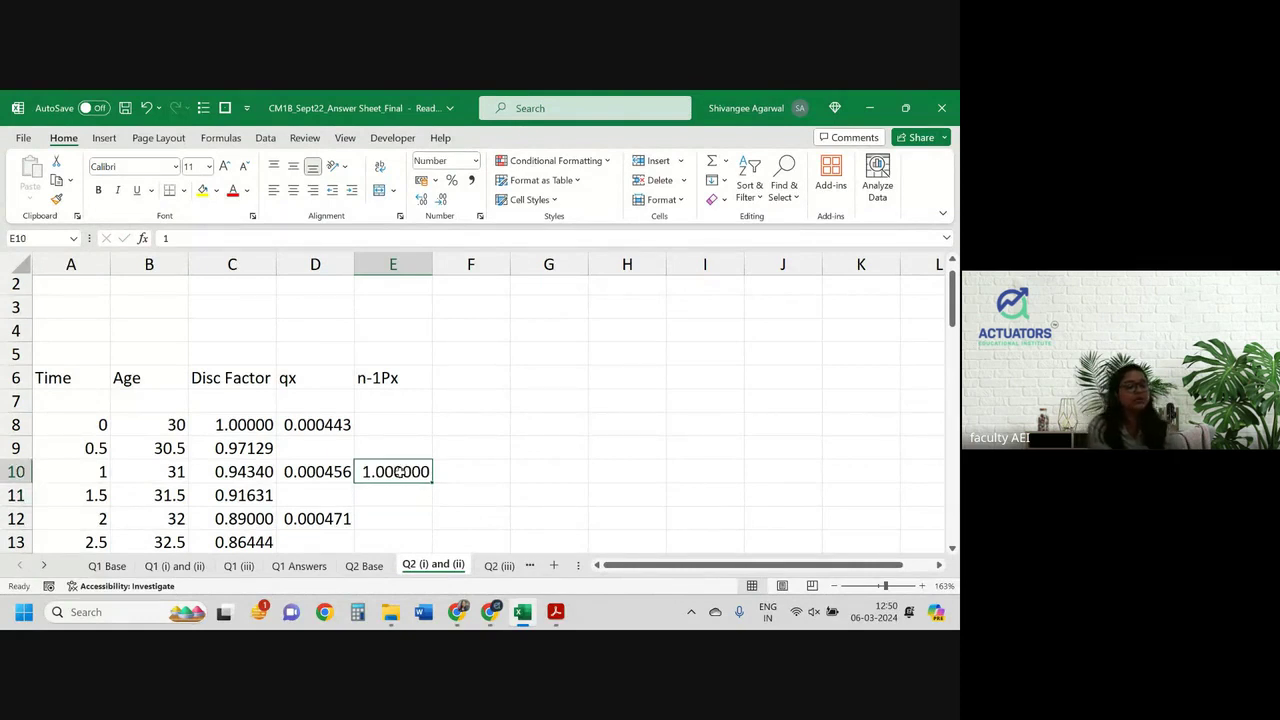
Change the Time heading in A6 to Time n
left_click(86, 372)
left_click(197, 234)
type("n")
key("Return")
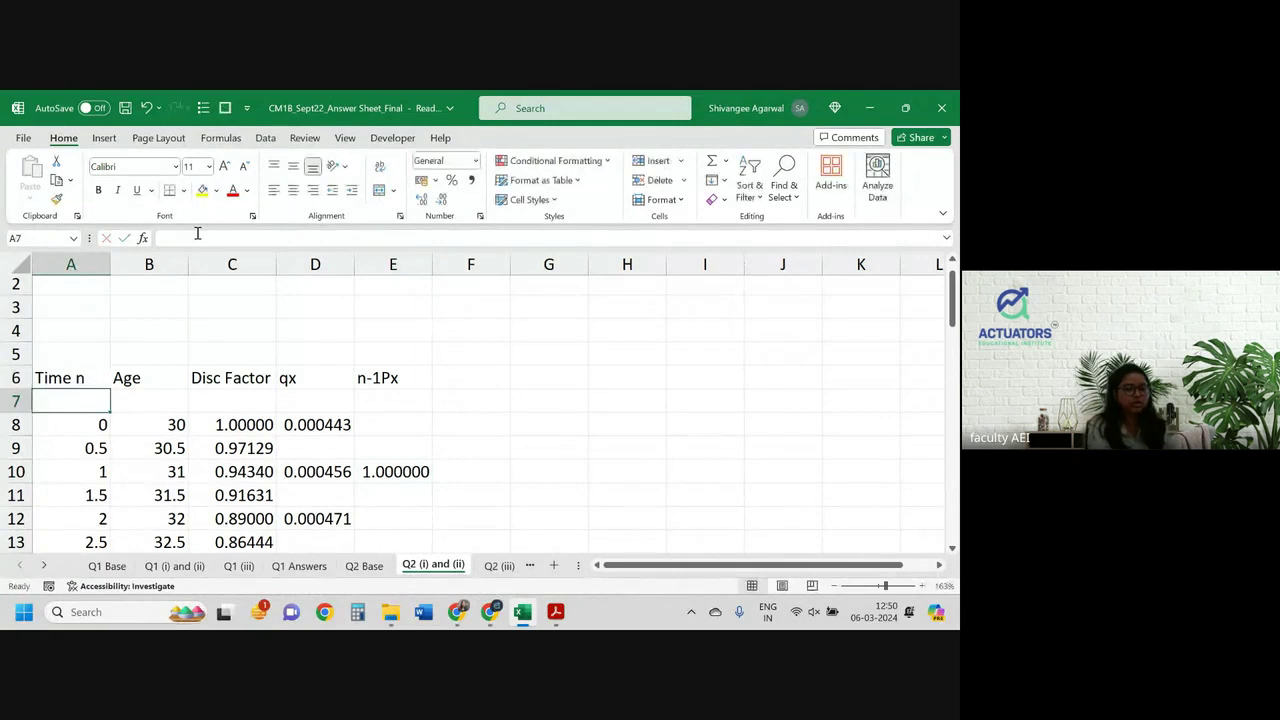
left_click(406, 467)
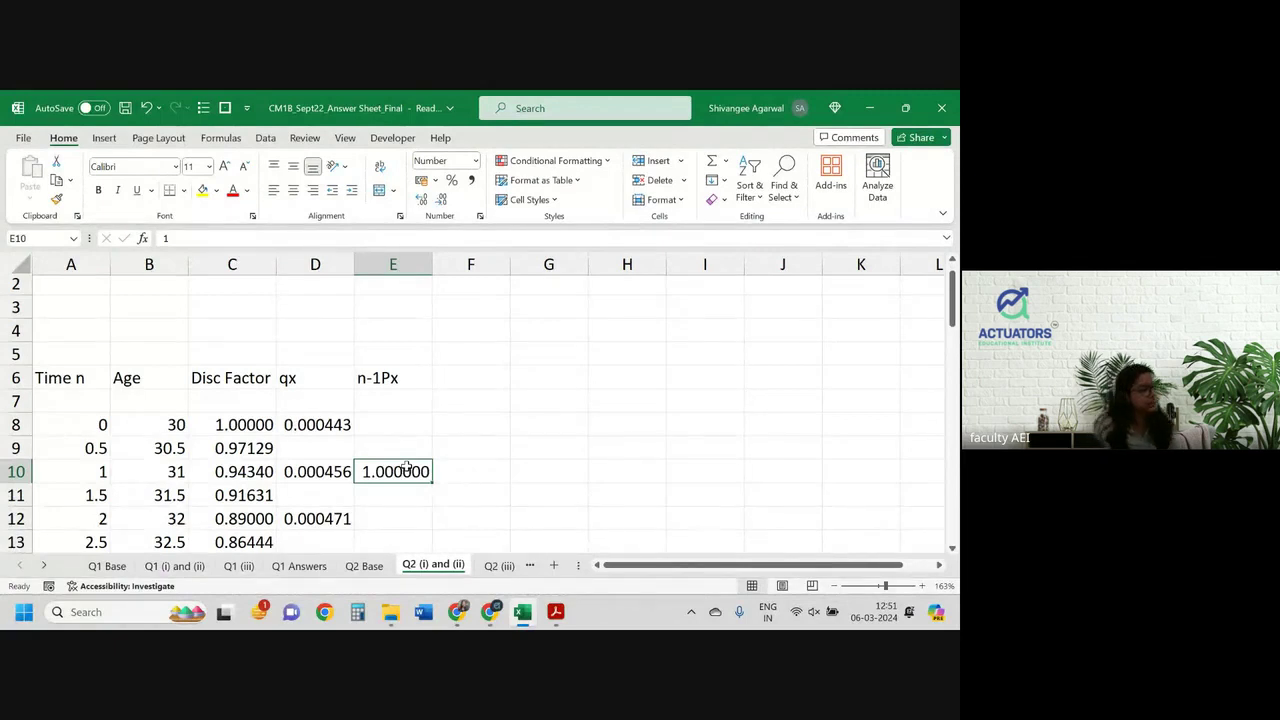
key("Down")
key("Down")
type("=")
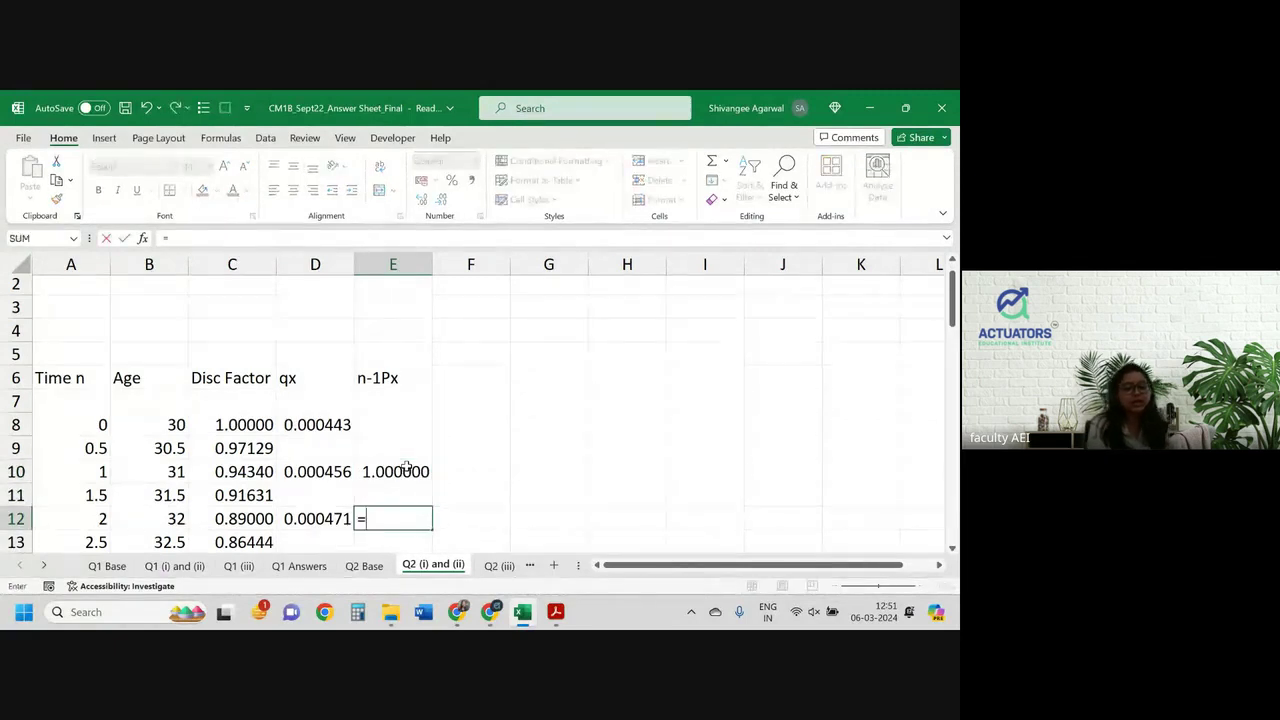
left_click(407, 466)
type("*(1-")
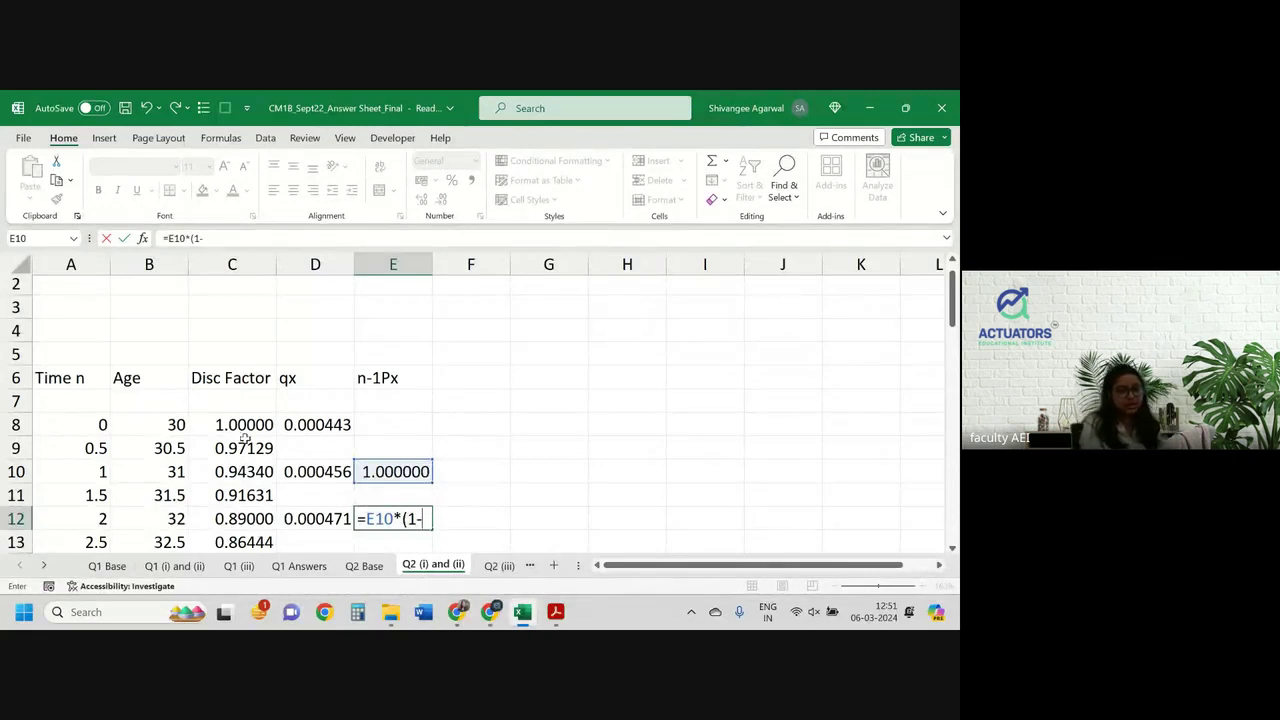
left_click(320, 421)
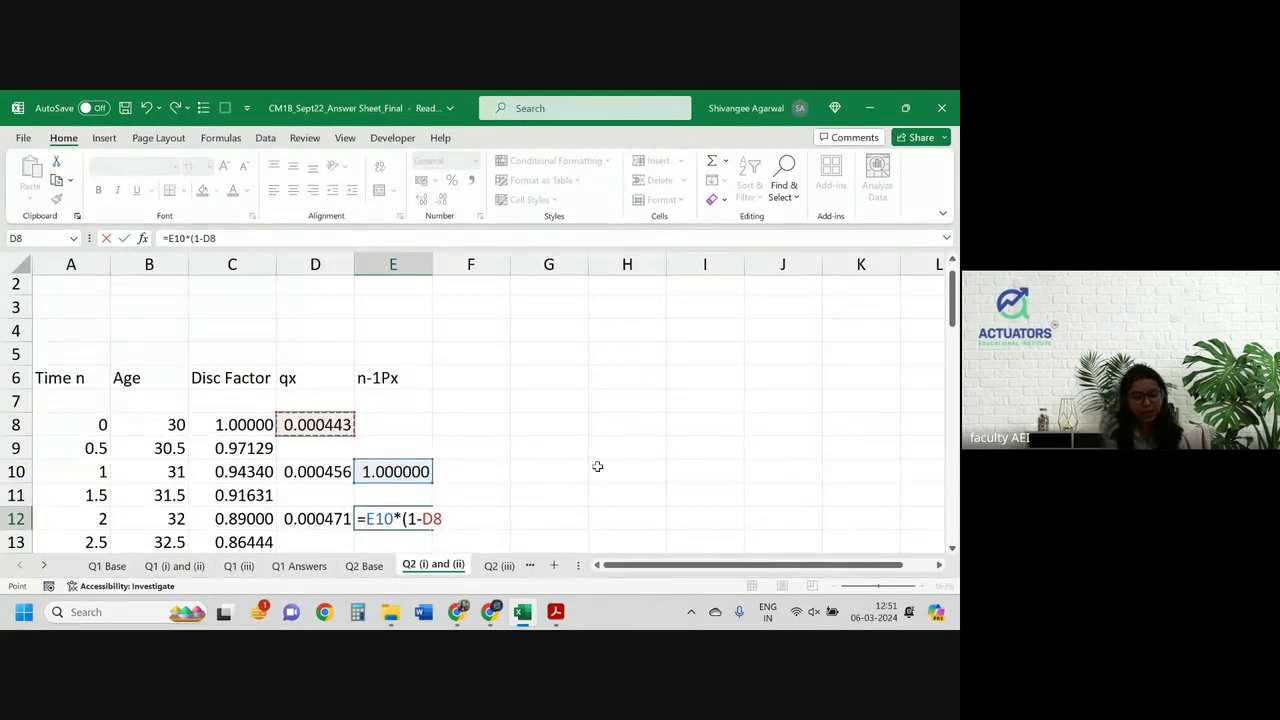
key("BackSpace")
key("BackSpace")
key("BackSpace")
key("BackSpace")
key("BackSpace")
key("BackSpace")
key("BackSpace")
key("BackSpace")
key("BackSpace")
key("BackSpace")
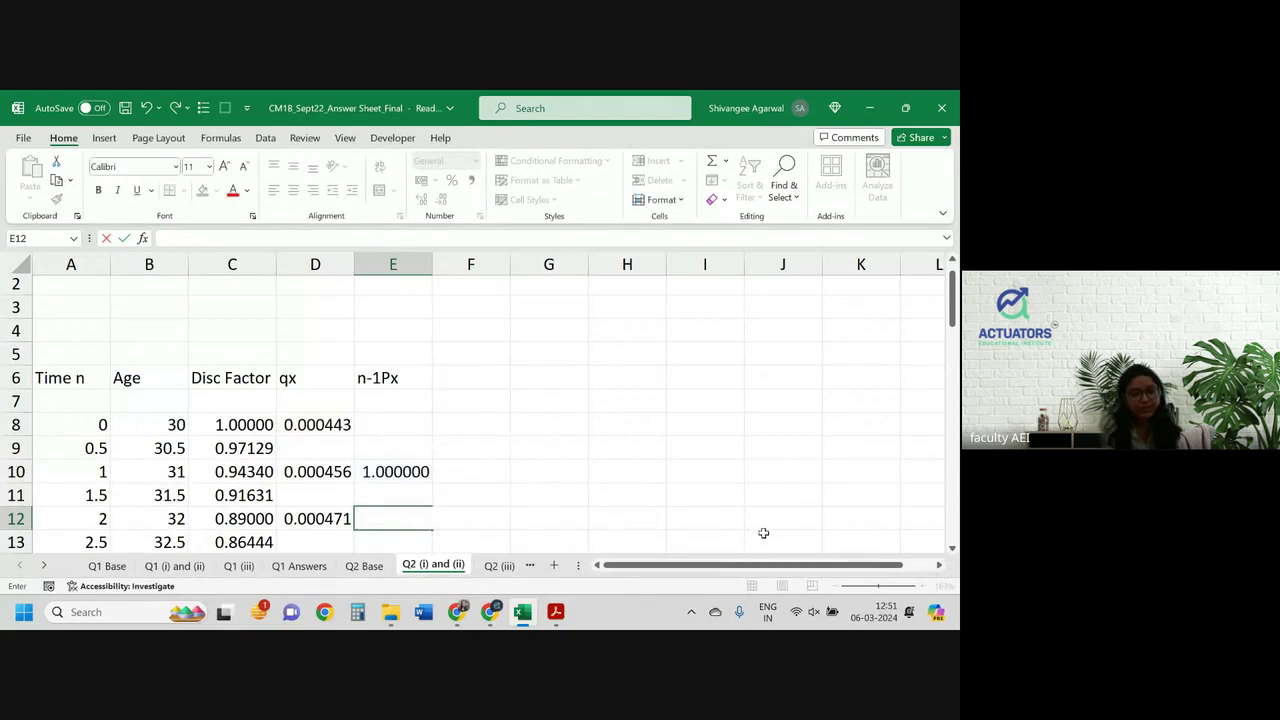
left_click(467, 422)
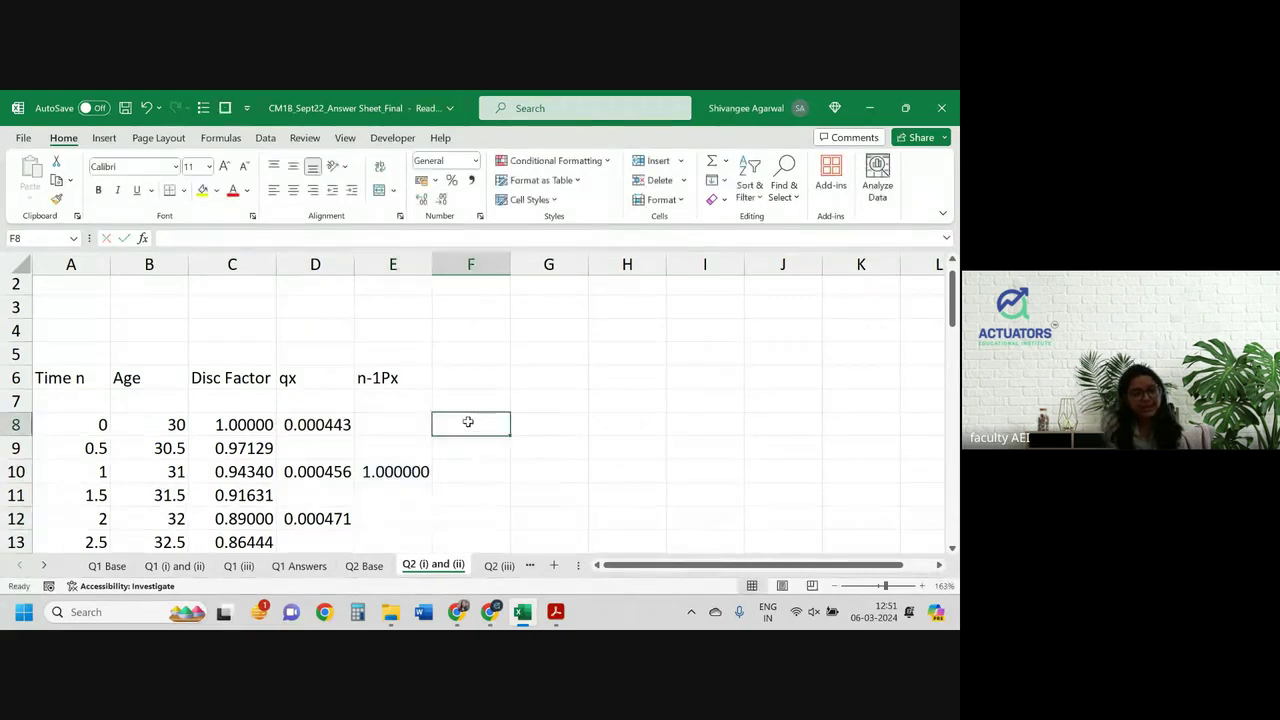
Enter the formula =E10*(1-D8) in E12 as the n-1Px value for time 2
left_click(297, 382)
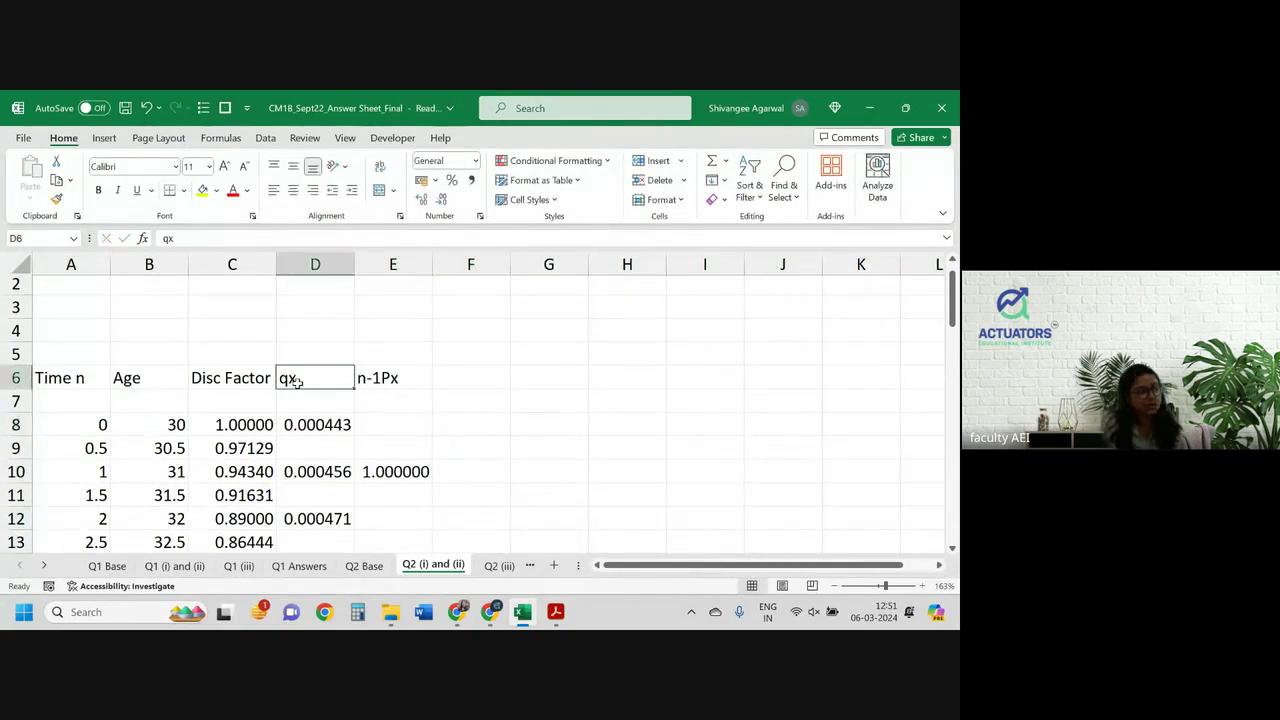
left_click(313, 467)
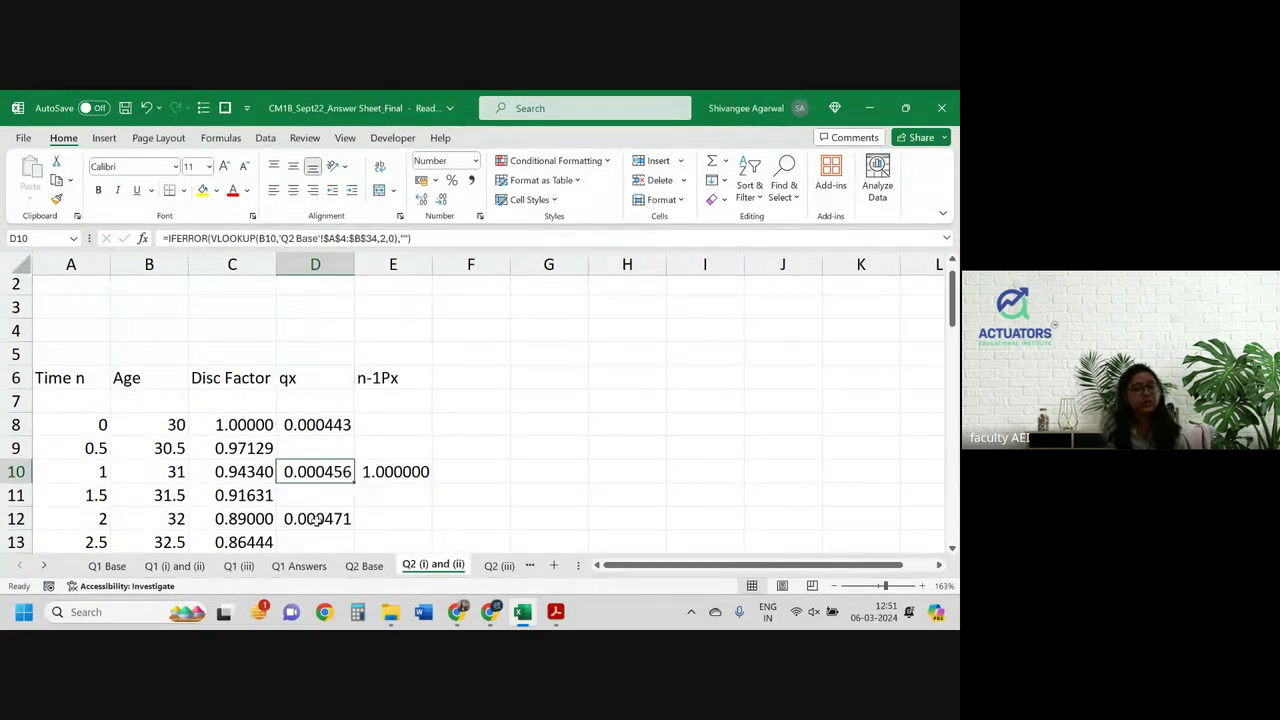
left_click(420, 514)
type("=")
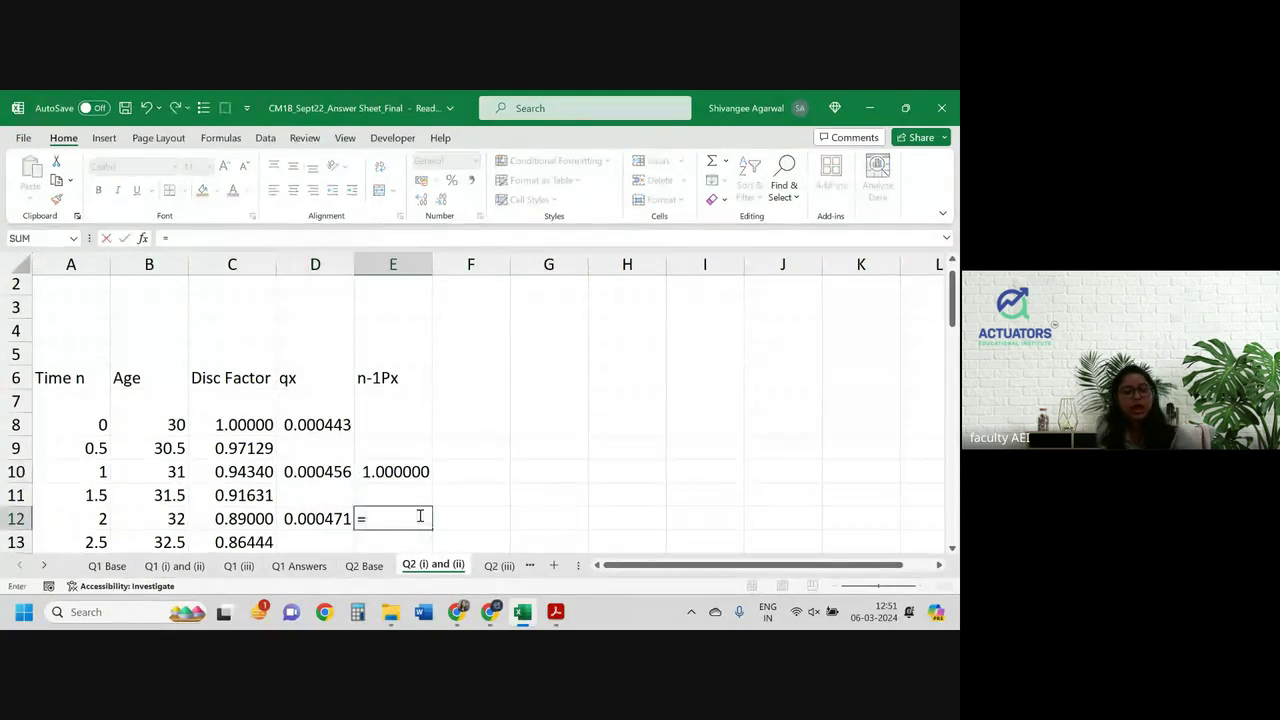
key("Up")
key("Up")
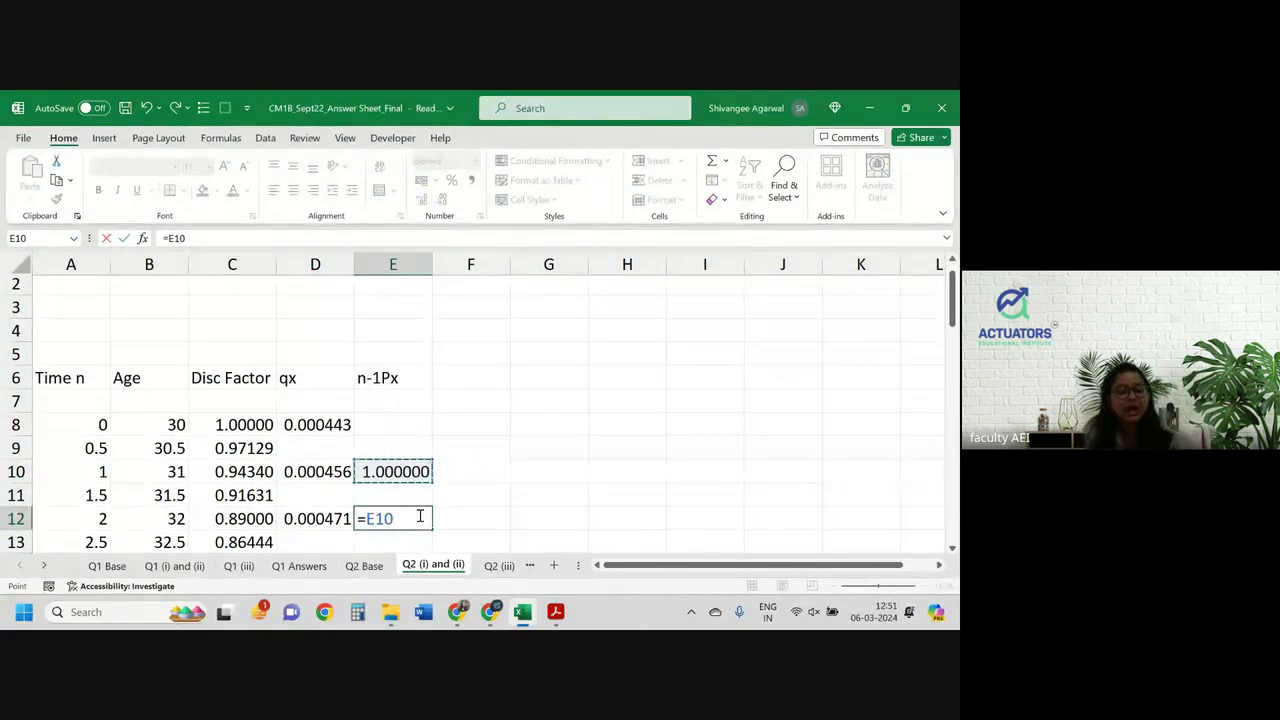
type("*(1-")
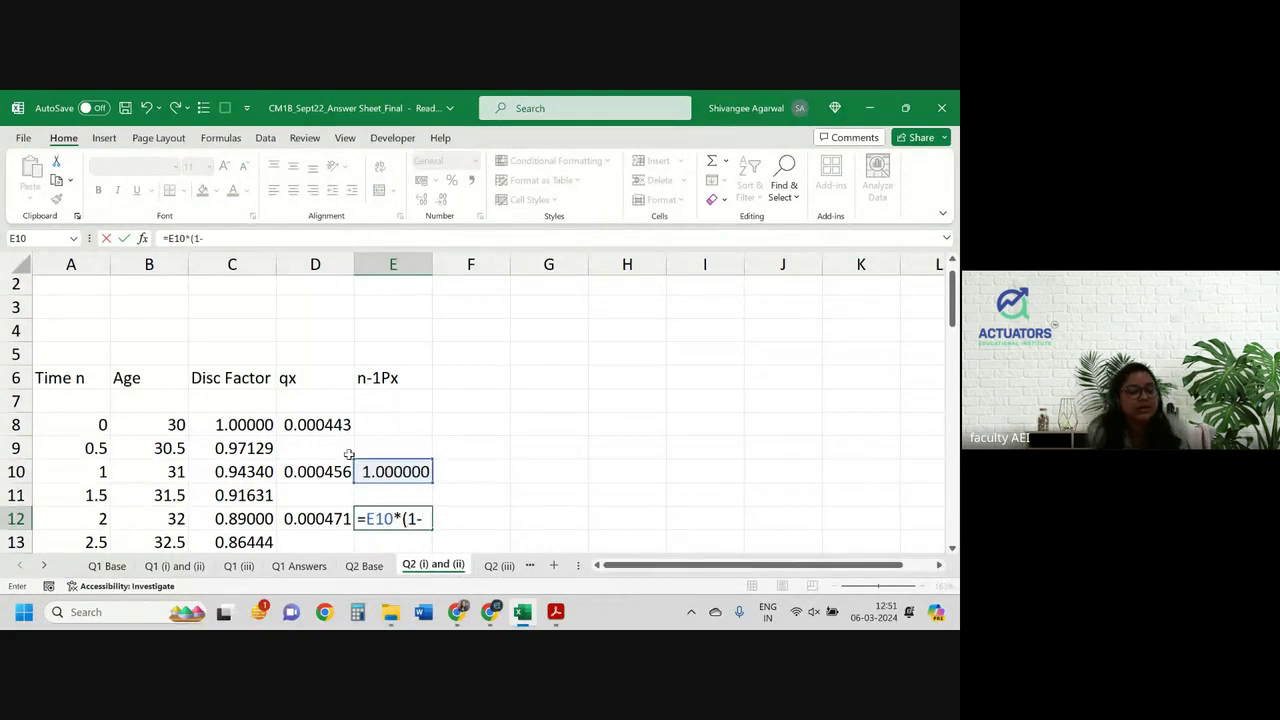
left_click(322, 428)
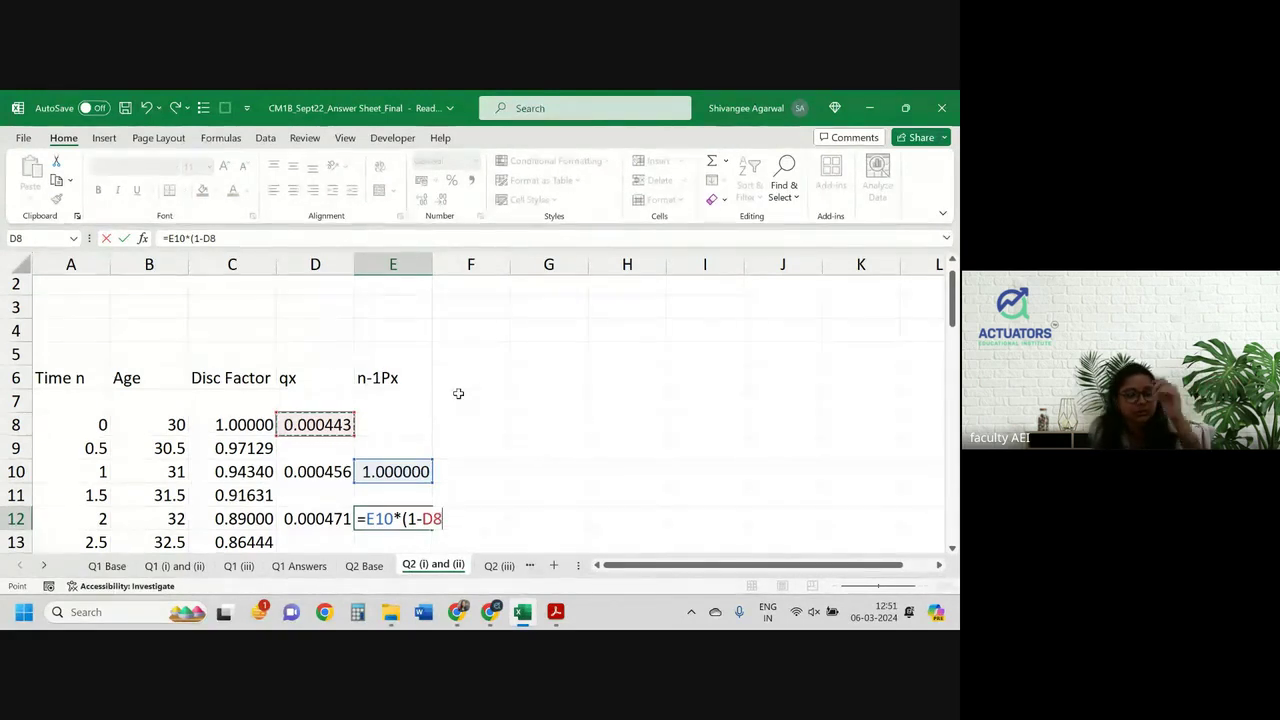
type(")")
key("Return")
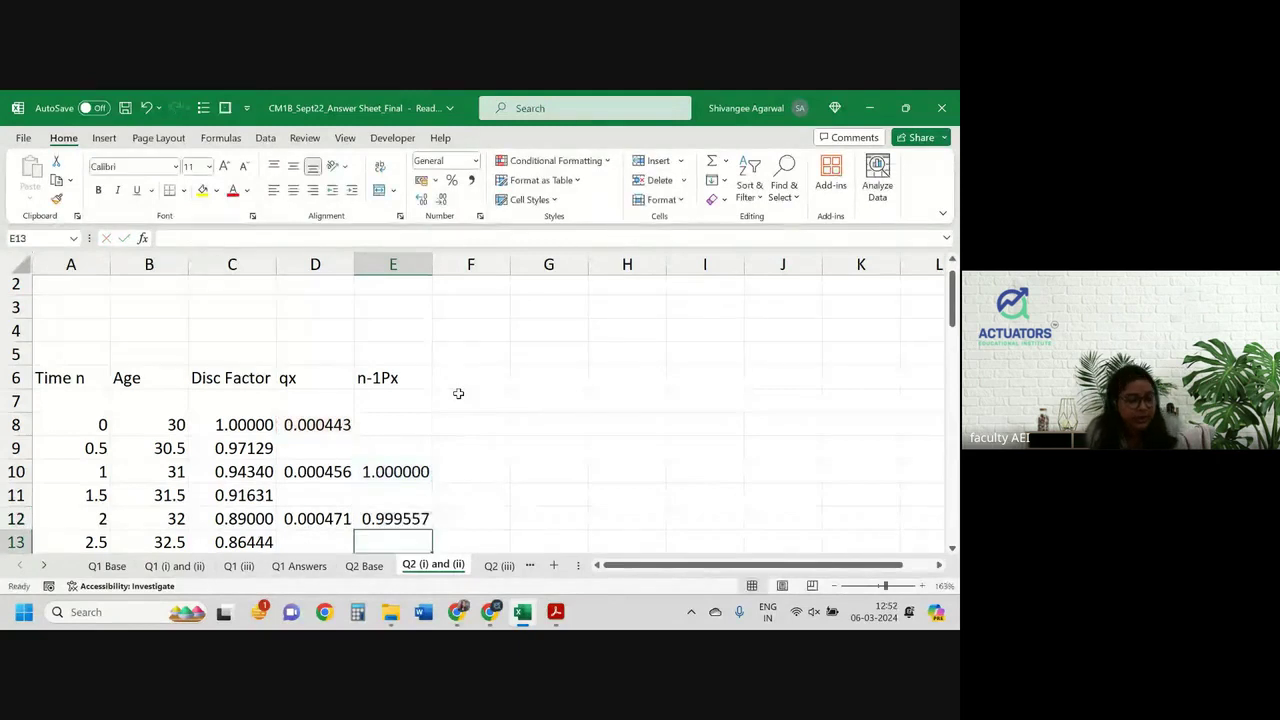
Try filling the blank cell and formula pair E11:E12 down the n-1Px column as far as E18
scroll(440, 420, "down", 1)
left_click(398, 443)
left_click(405, 469)
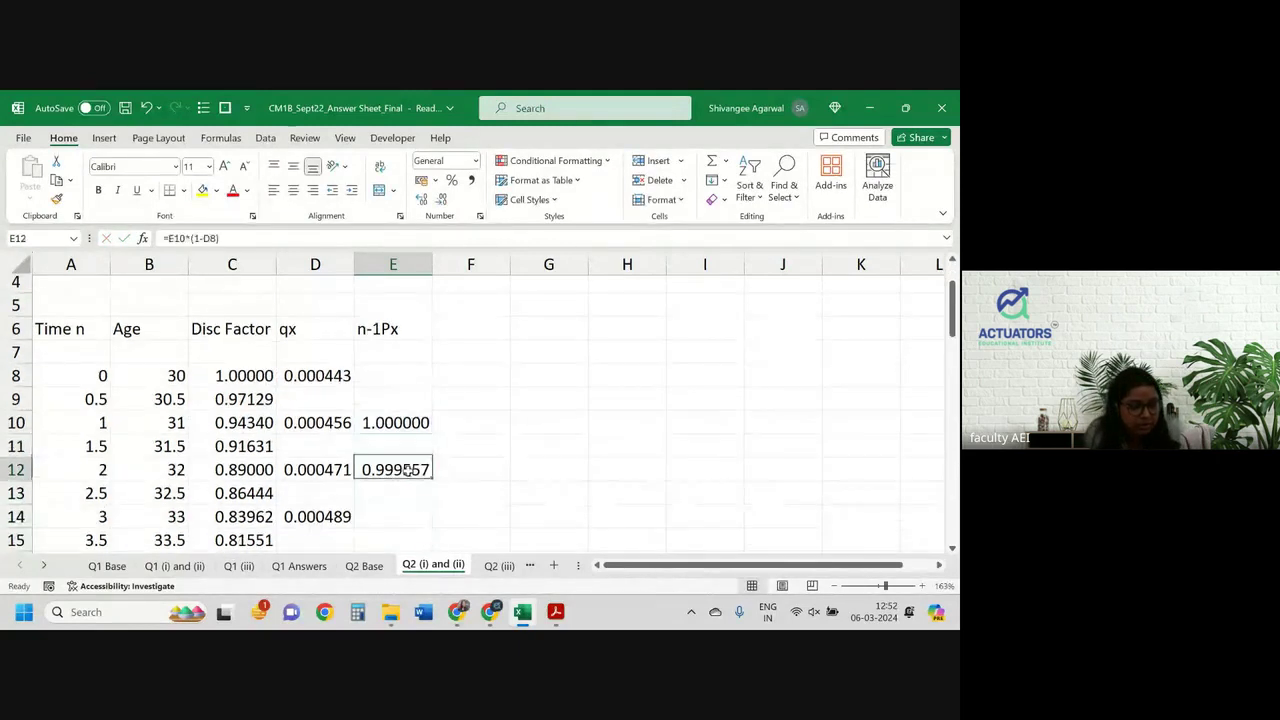
double_click(408, 470)
key("Return")
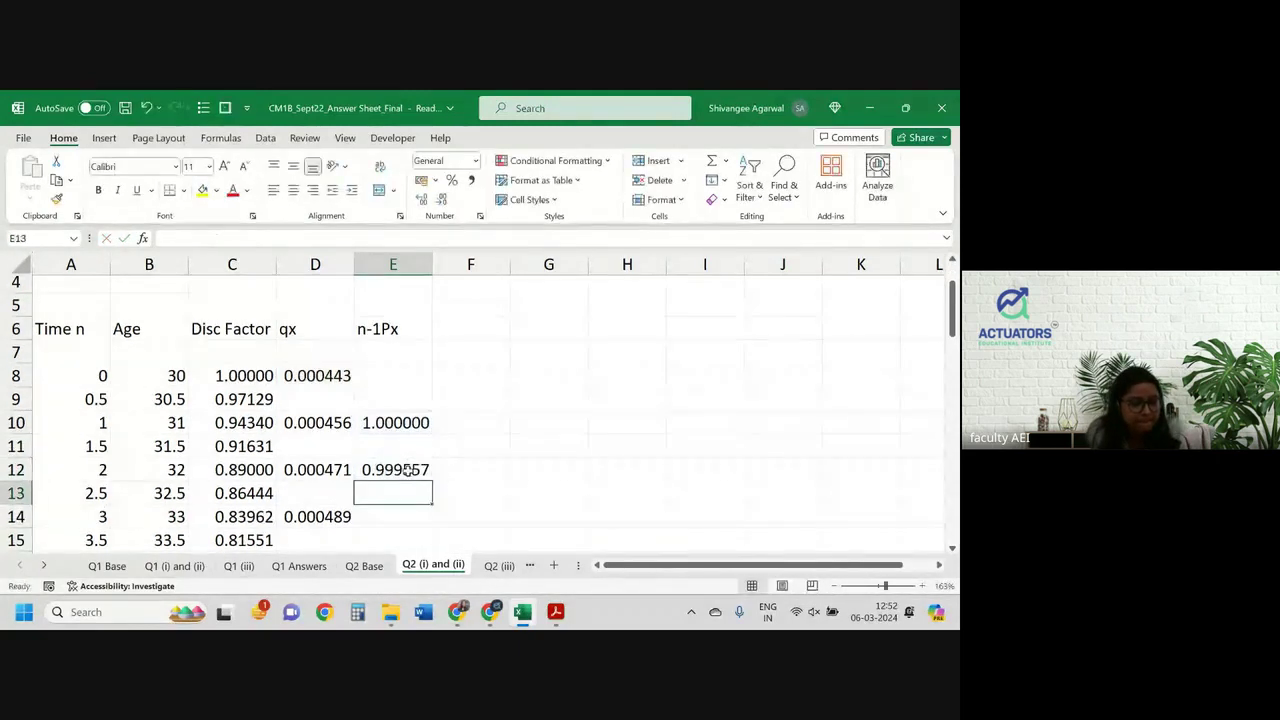
left_click_drag(394, 446, 433, 488)
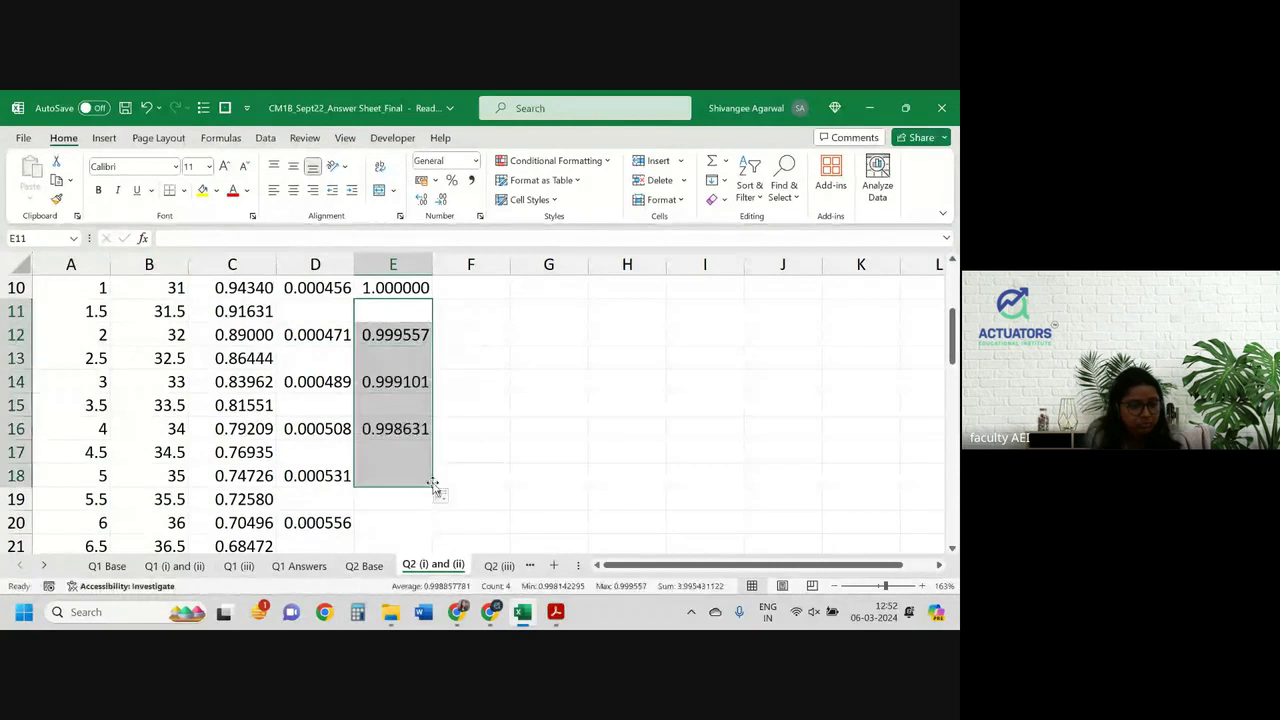
Check the cell references of the n-1Px formulas in E14 and E12, and fill the pair E11:E12 down to E58
double_click(388, 381)
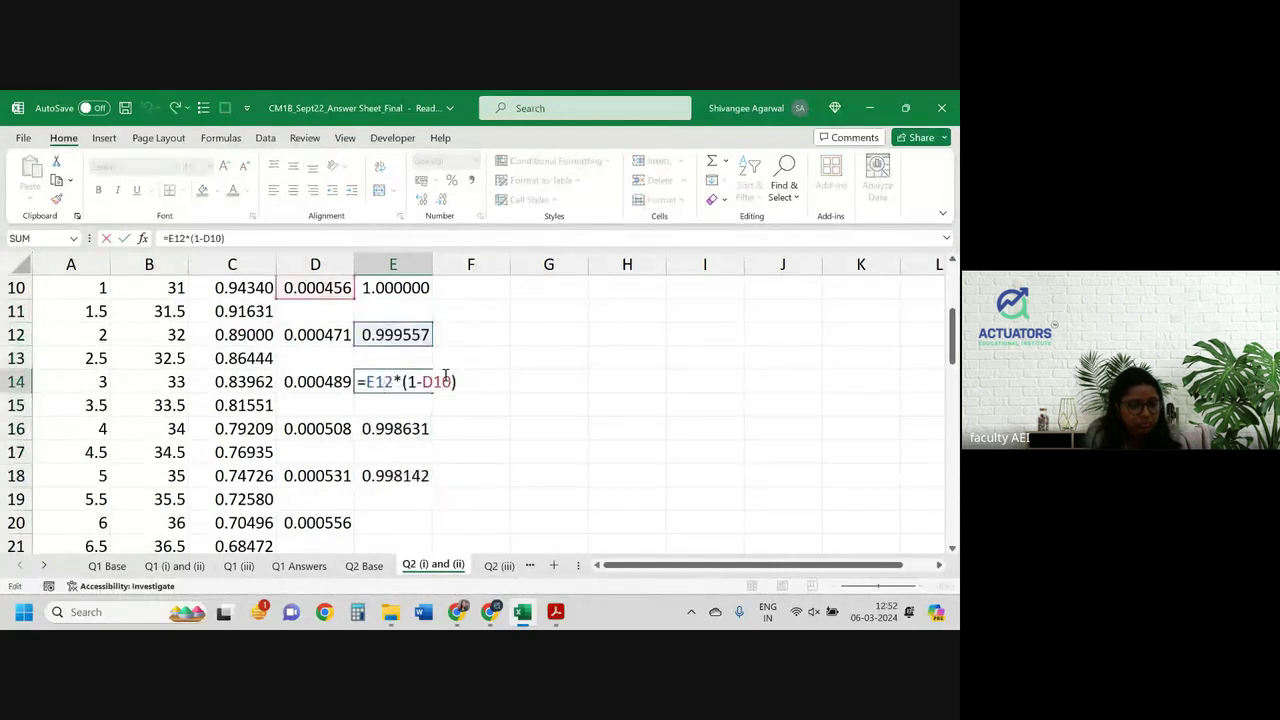
scroll(444, 374, "up", 2)
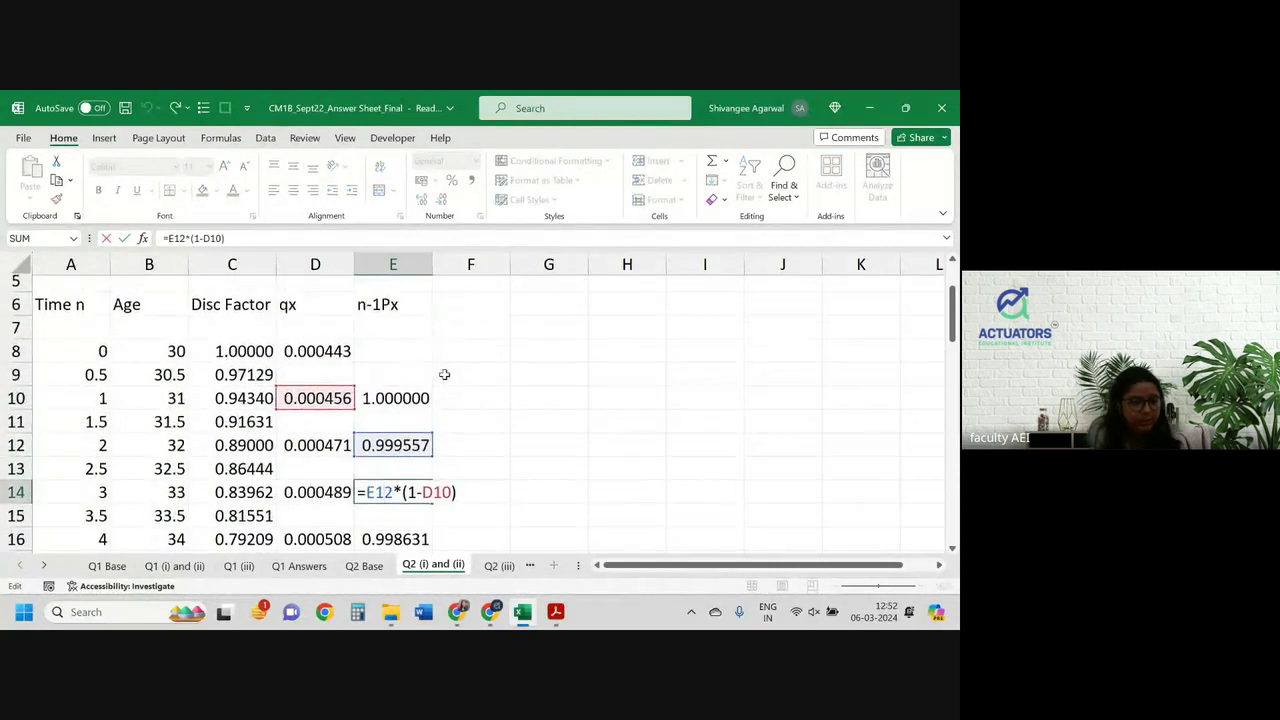
key("Return")
left_click(400, 441)
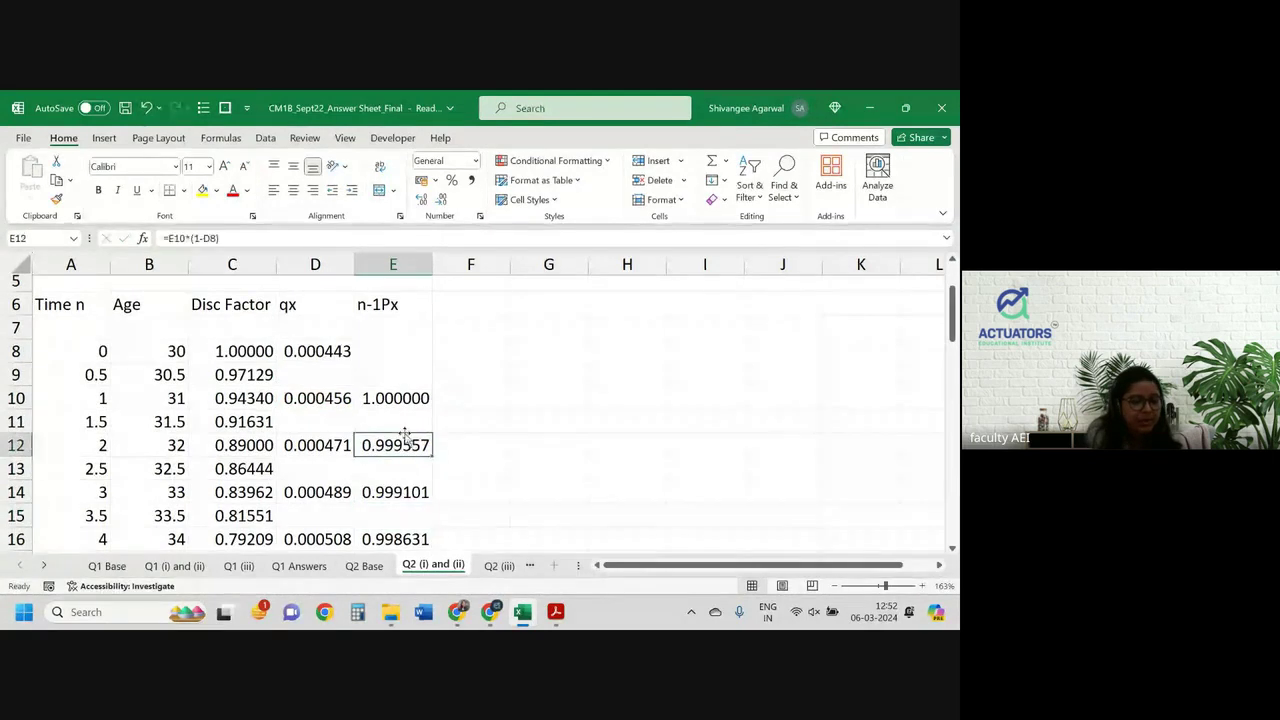
double_click(398, 441)
key("Return")
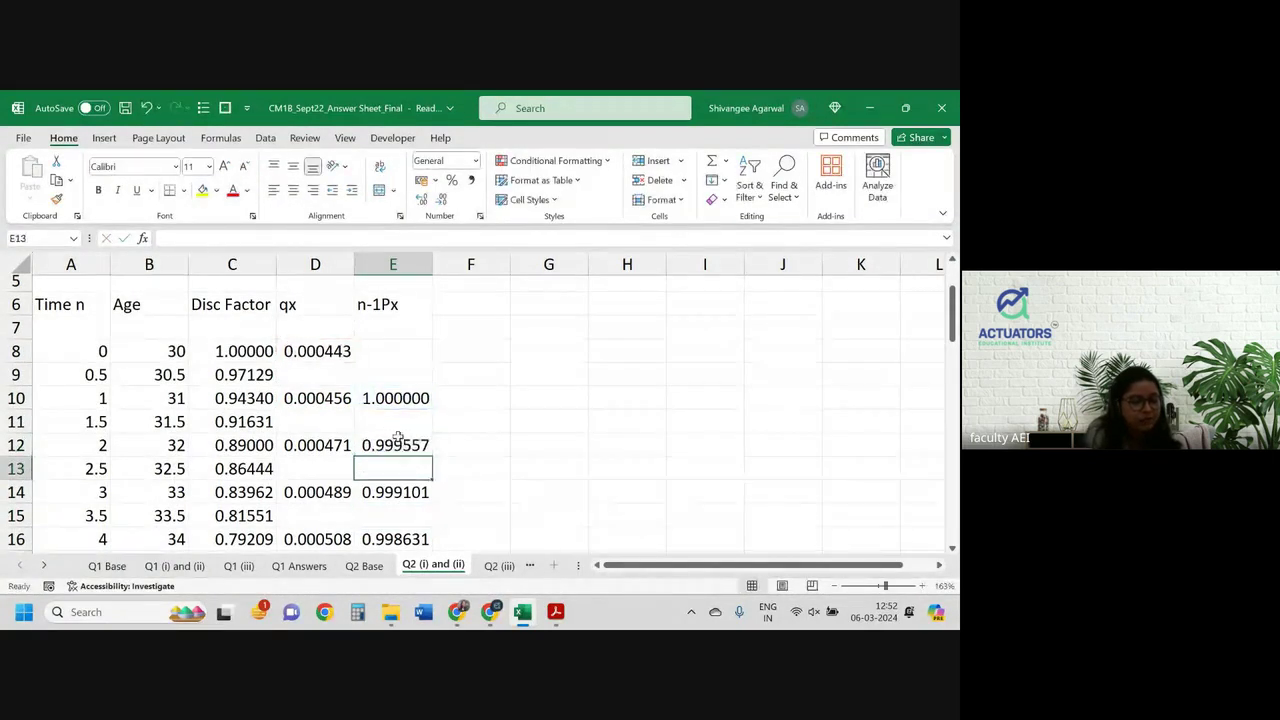
left_click(388, 420)
left_click_drag(388, 420, 395, 444)
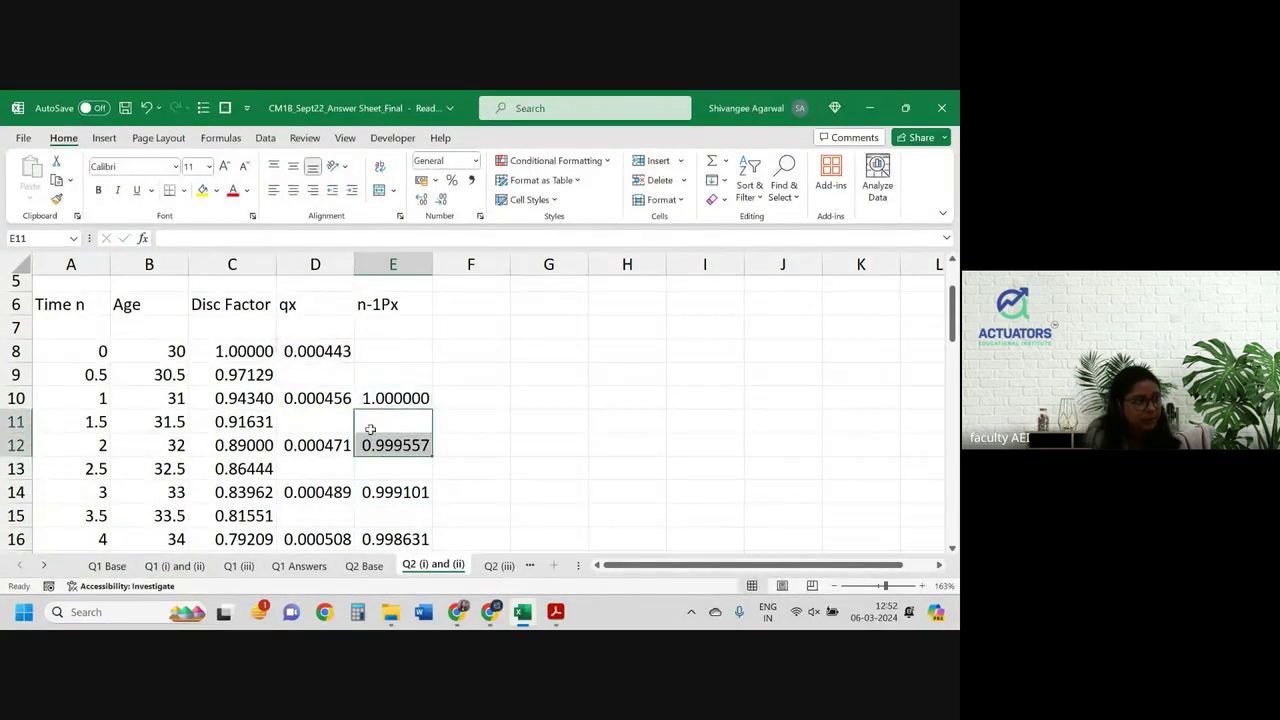
left_click_drag(433, 455, 434, 509)
scroll(315, 341, "up", 1)
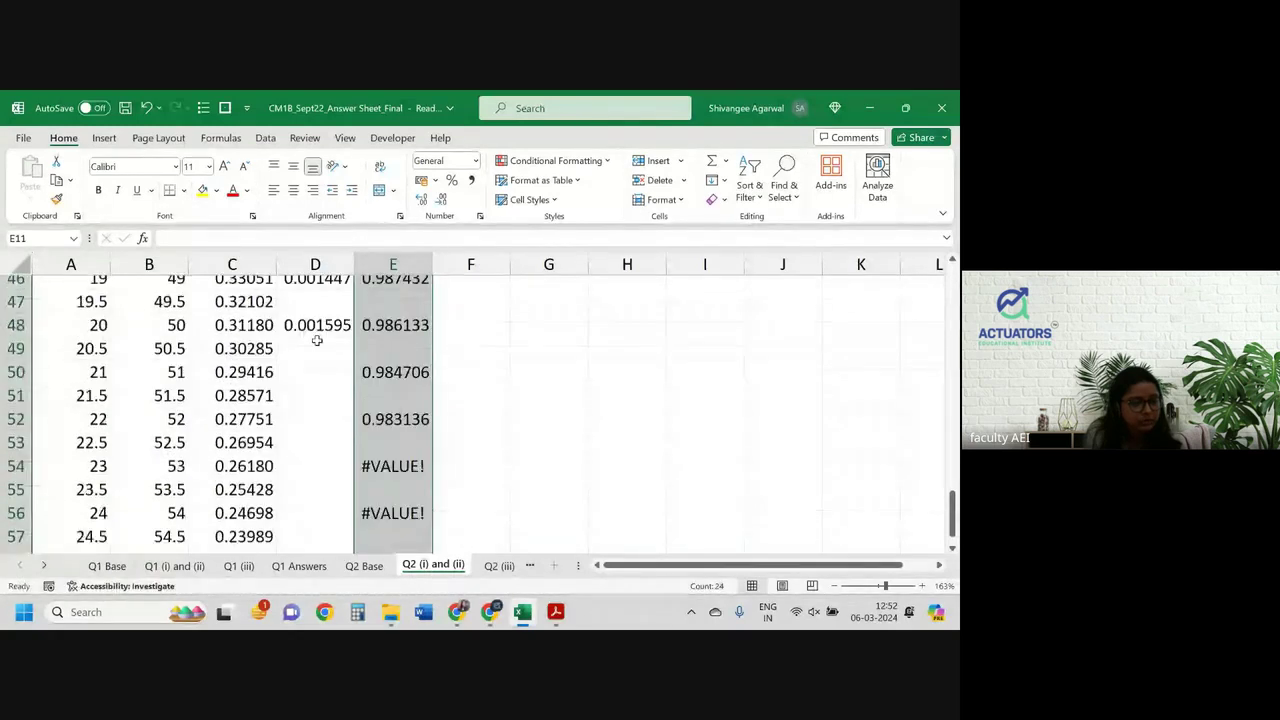
Clear the n-1Px cells E49:E58, which lie beyond time 20
left_click(315, 341)
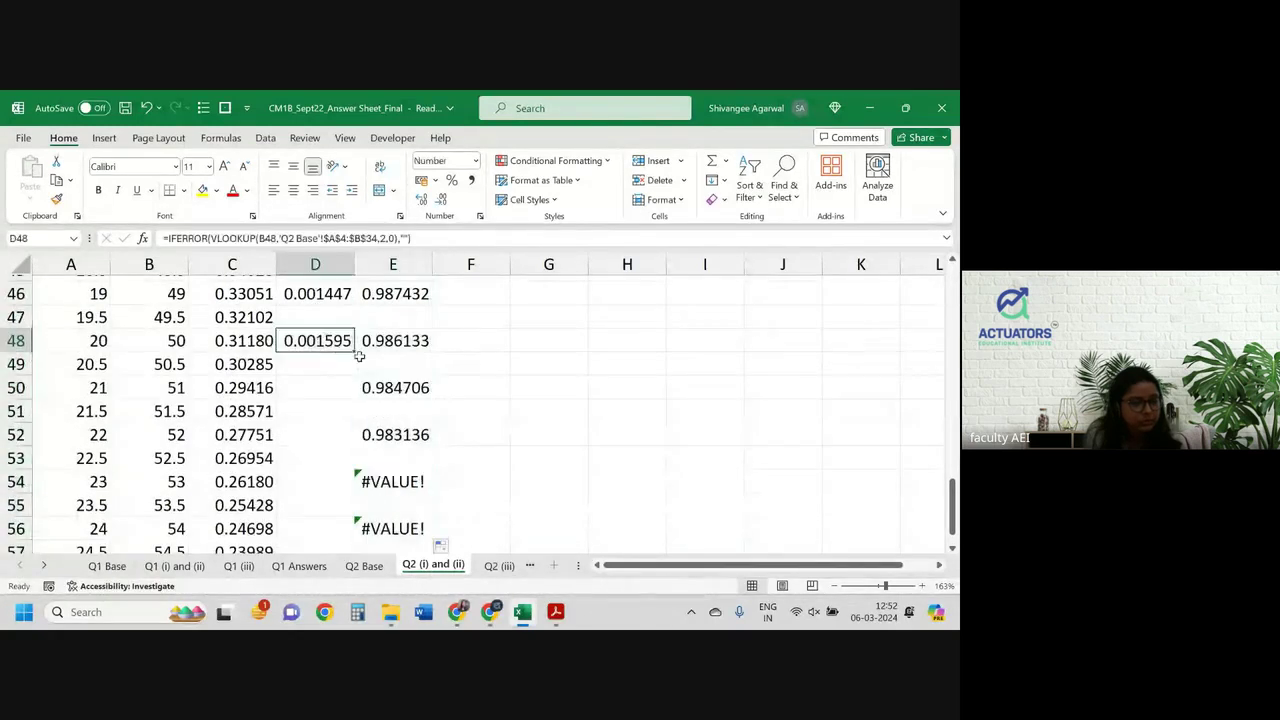
left_click_drag(355, 353, 355, 353)
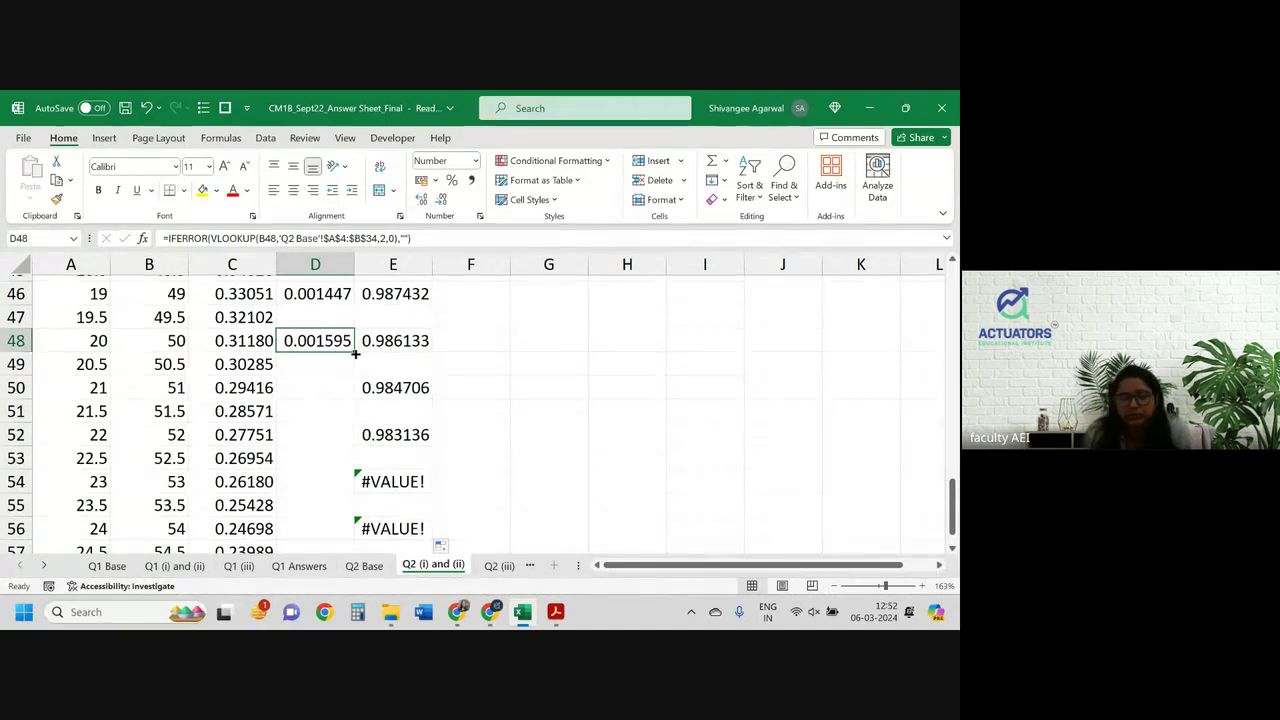
left_click(404, 358)
key("ctrl+shift+Down")
key("ctrl+shift+Down")
key("ctrl+shift+Down")
key("ctrl+shift+Down")
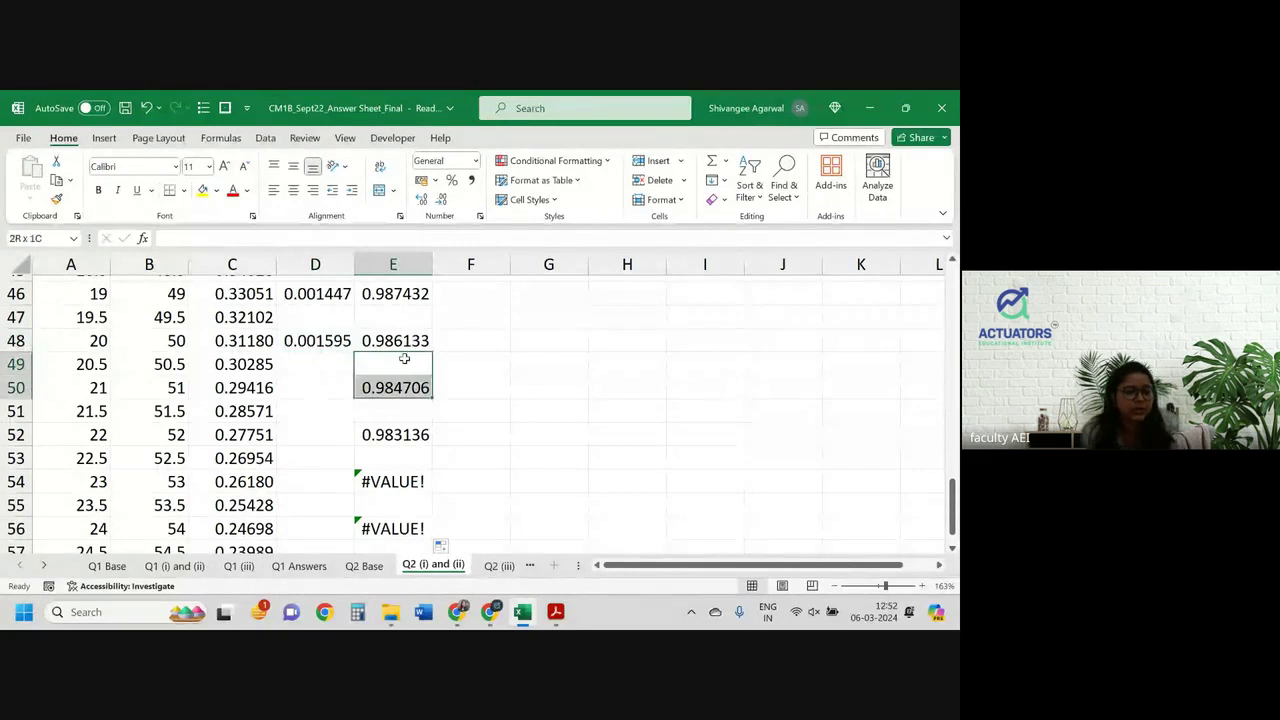
key("ctrl+shift+Down")
key("ctrl+shift+Down")
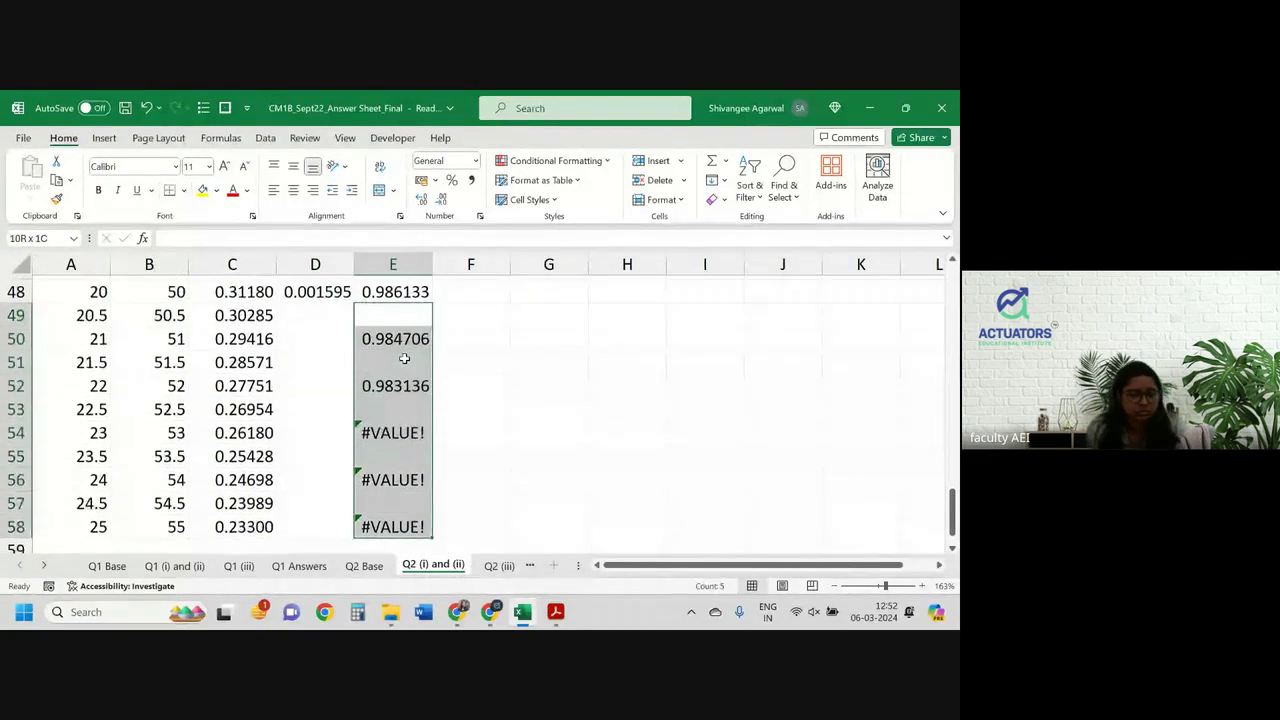
key("Delete")
key("ctrl+BackSpace")
left_click(443, 352)
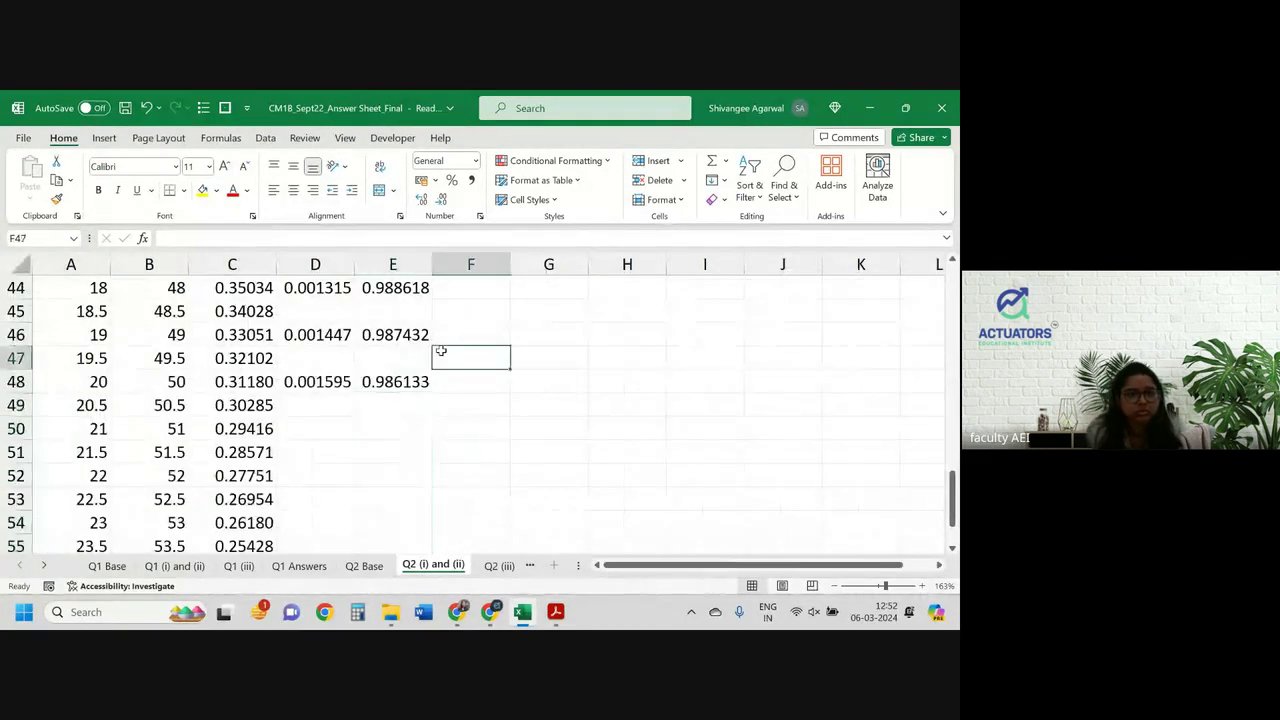
Review the qx and n-1Px columns of the table from time 0 to time 20
scroll(441, 350, "up", 4)
scroll(441, 350, "up", 5)
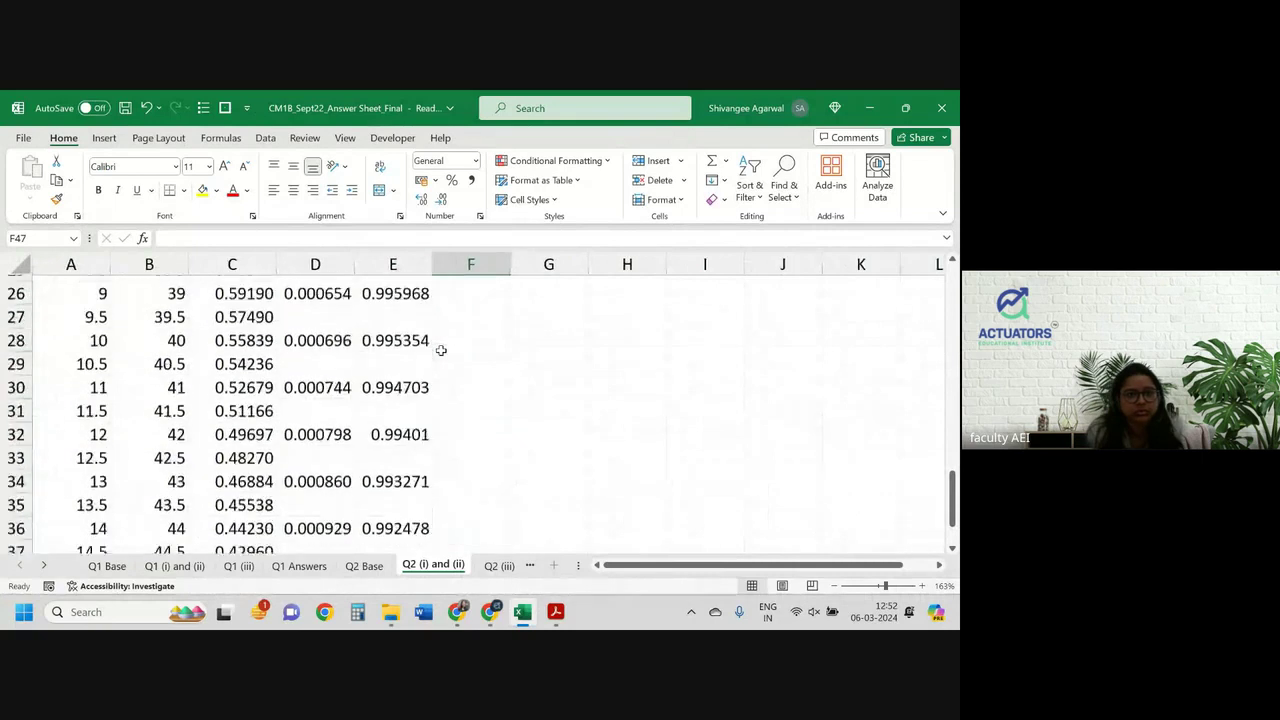
scroll(441, 350, "up", 5)
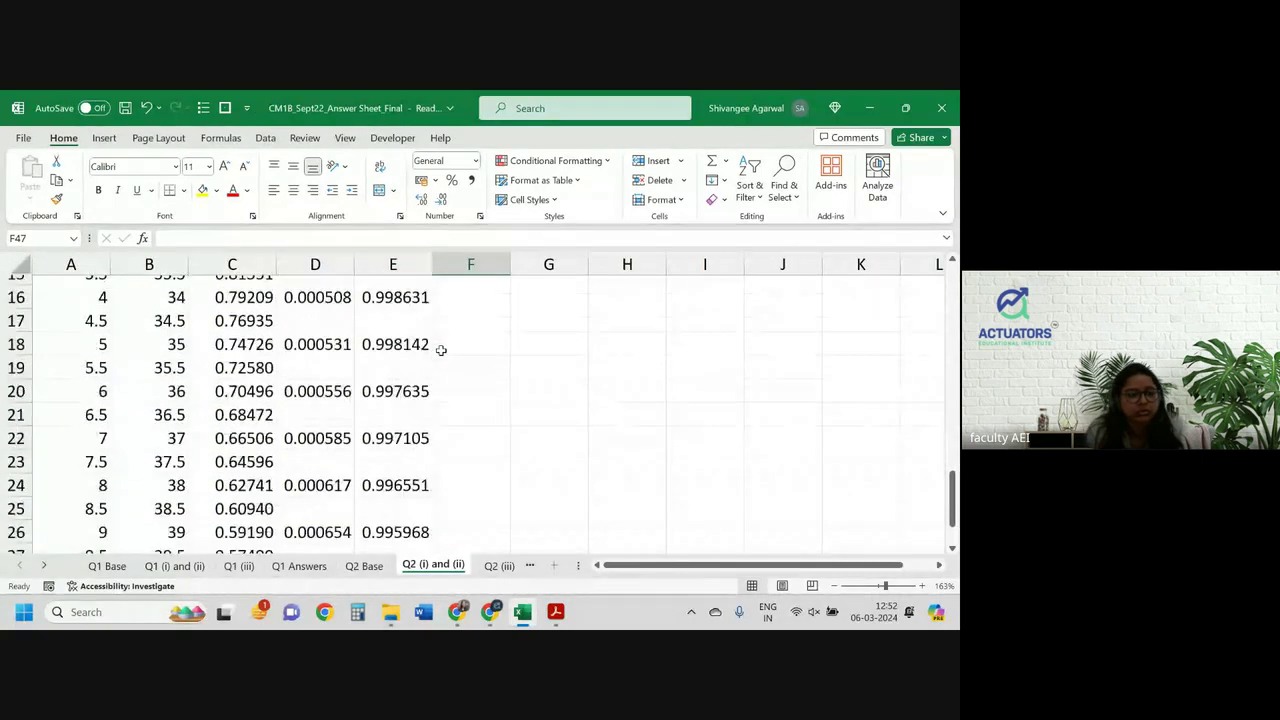
scroll(441, 350, "up", 1)
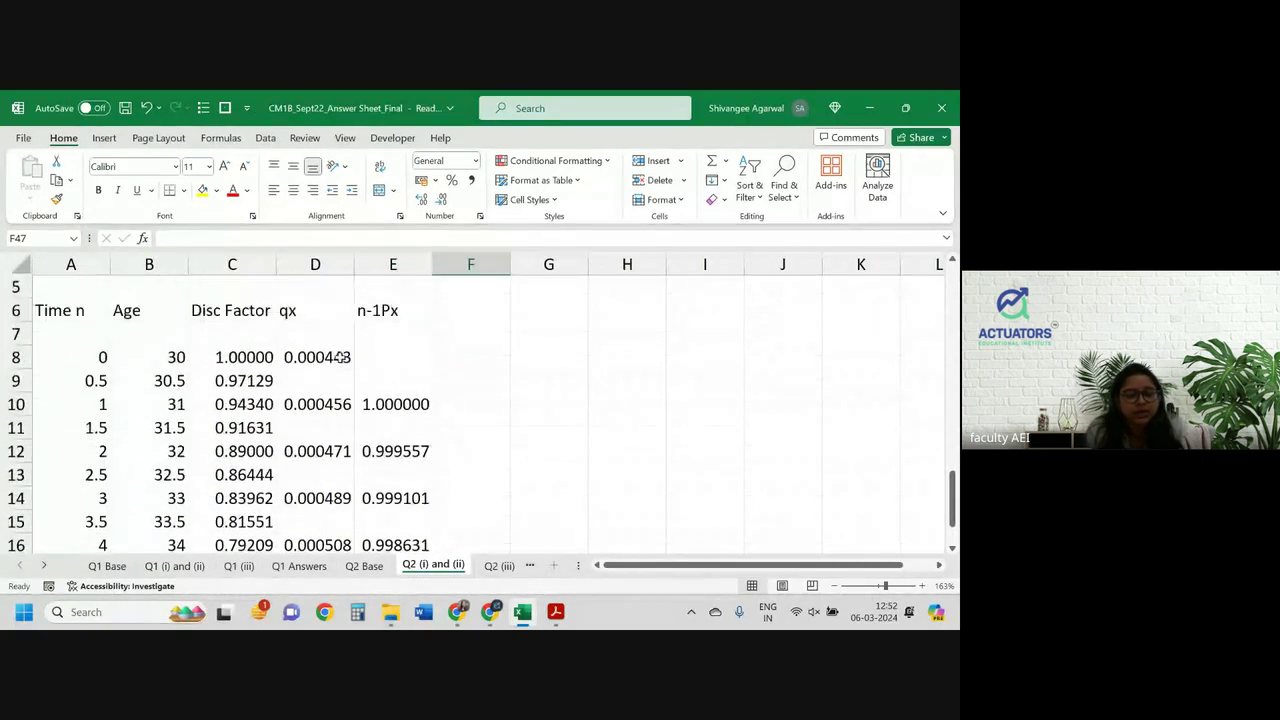
left_click(332, 356)
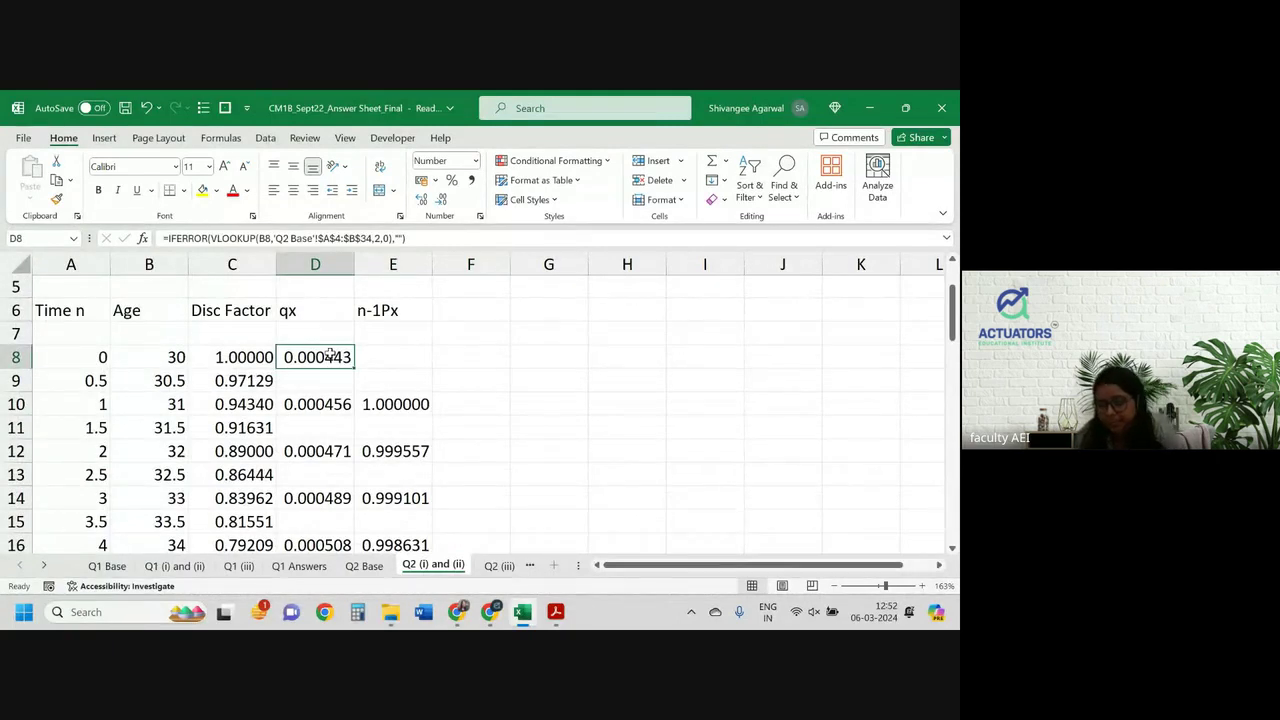
scroll(330, 355, "down", 7)
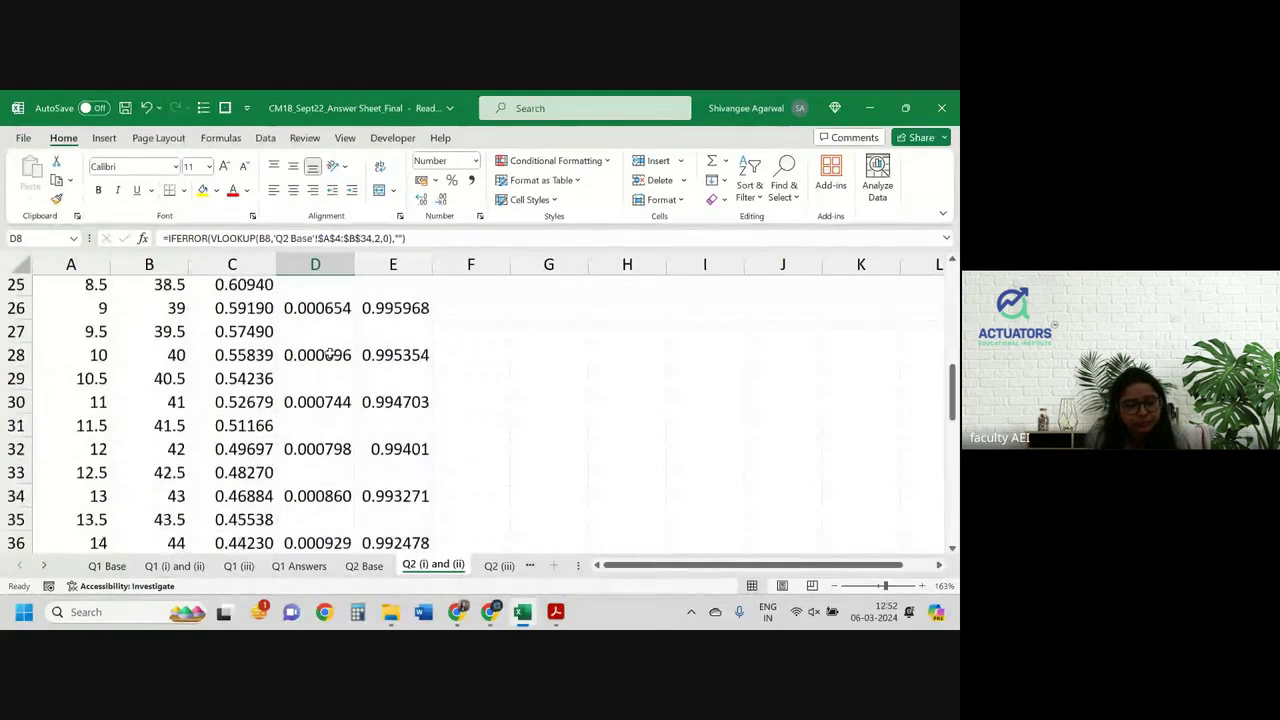
scroll(330, 355, "down", 6)
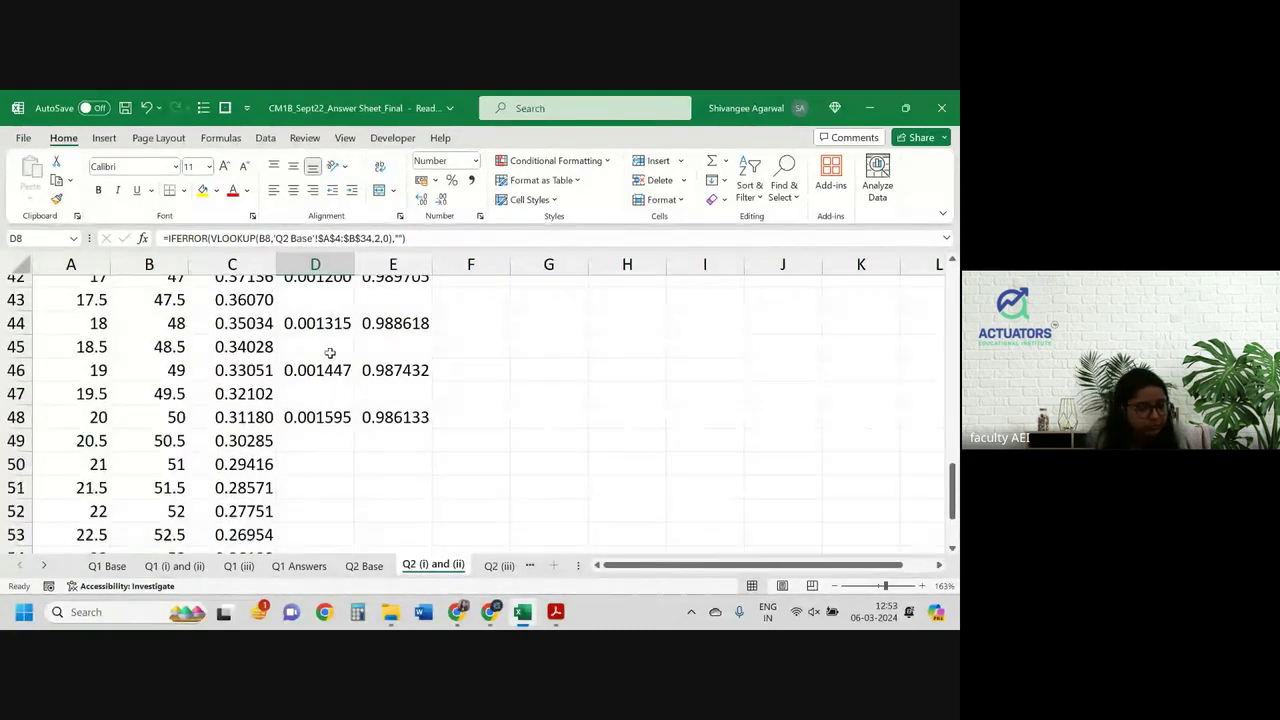
scroll(330, 353, "up", 14)
scroll(330, 353, "down", 1)
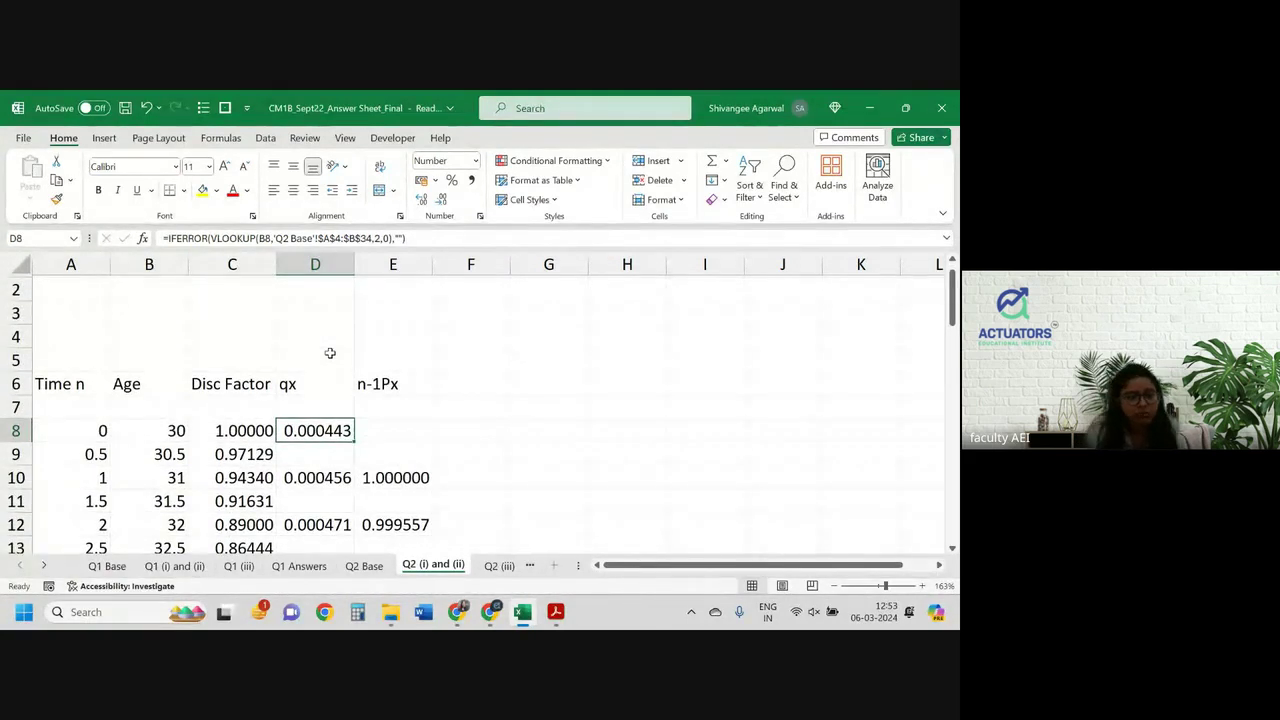
scroll(430, 361, "down", 1)
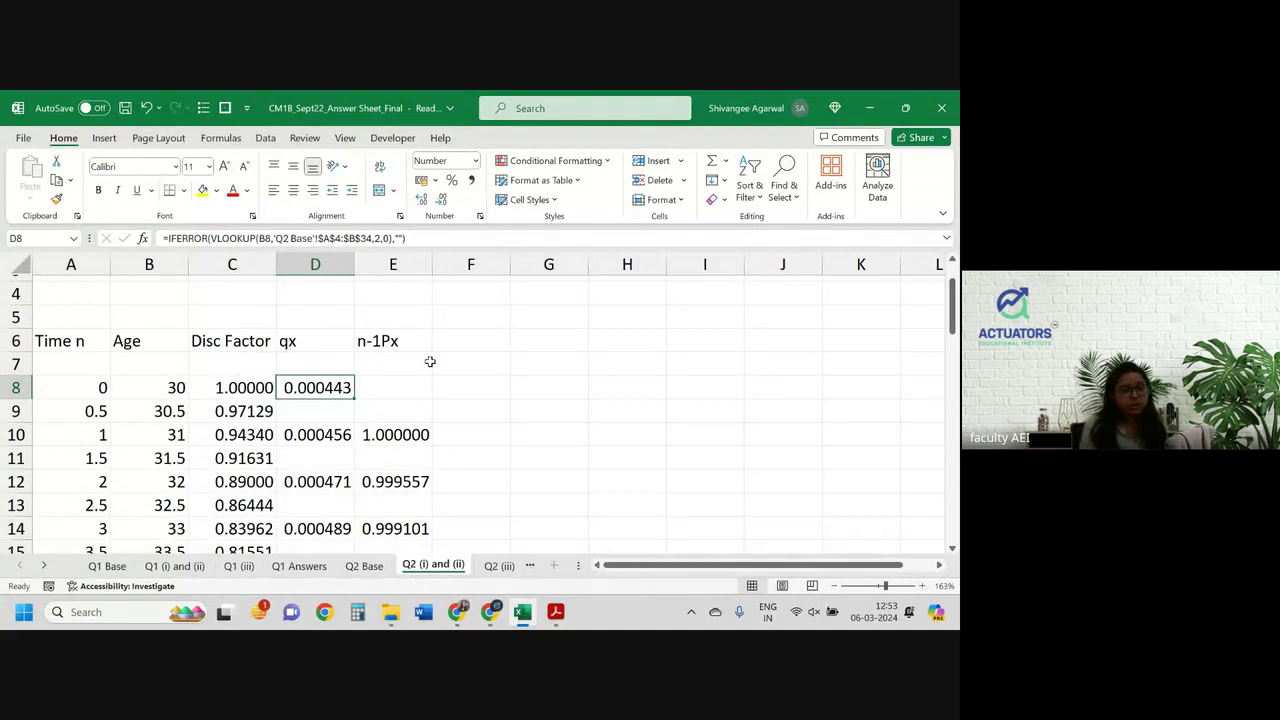
Make the table's header row 6 bold
scroll(429, 361, "up", 1)
left_click(477, 343)
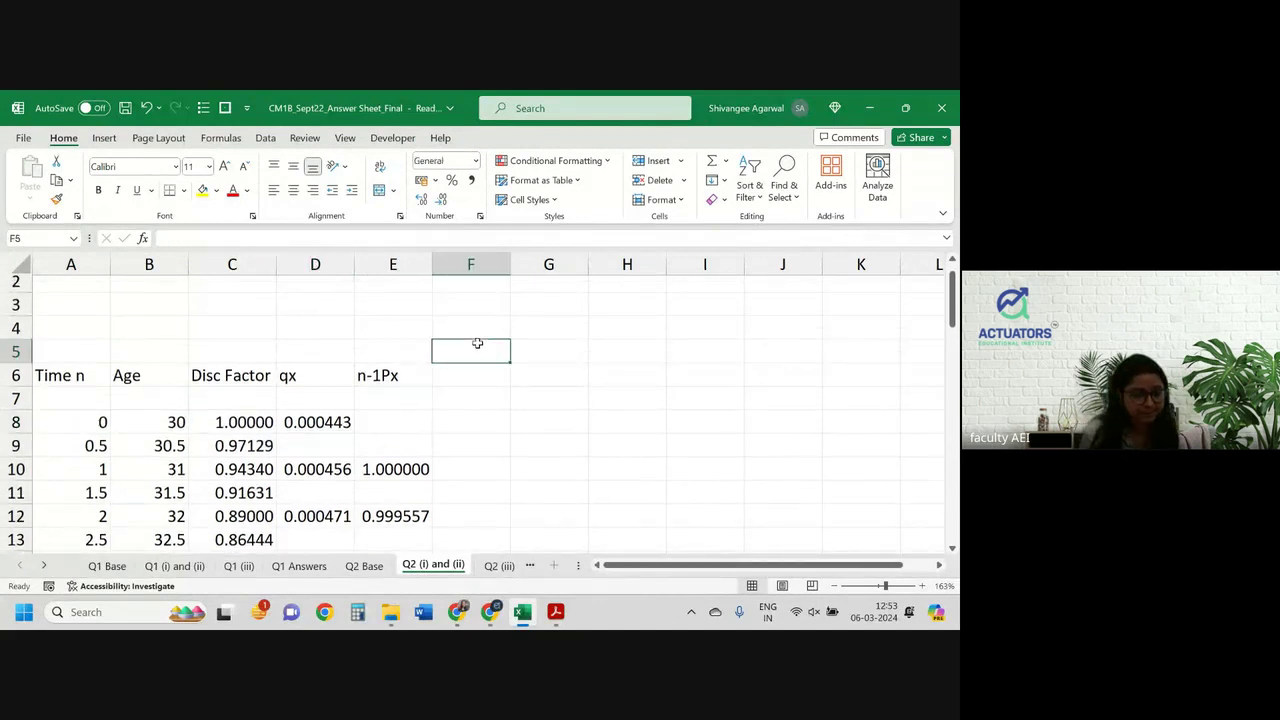
scroll(491, 368, "down", 3)
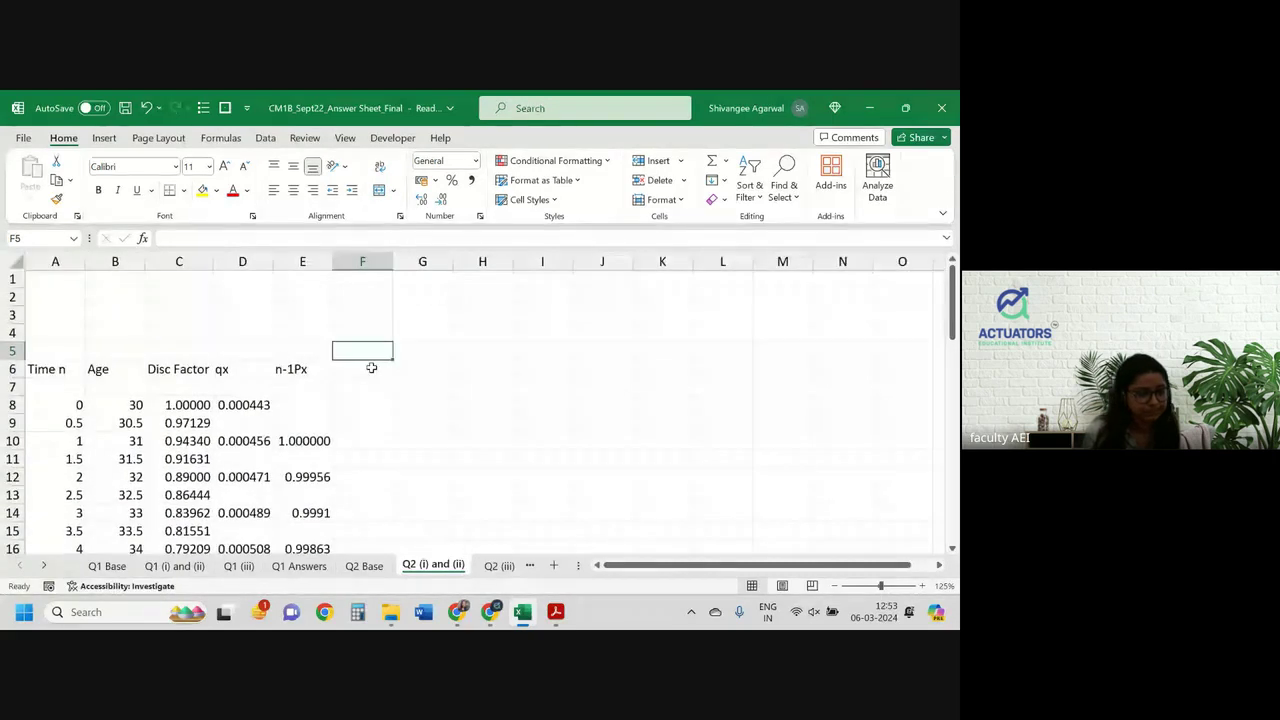
left_click(12, 369)
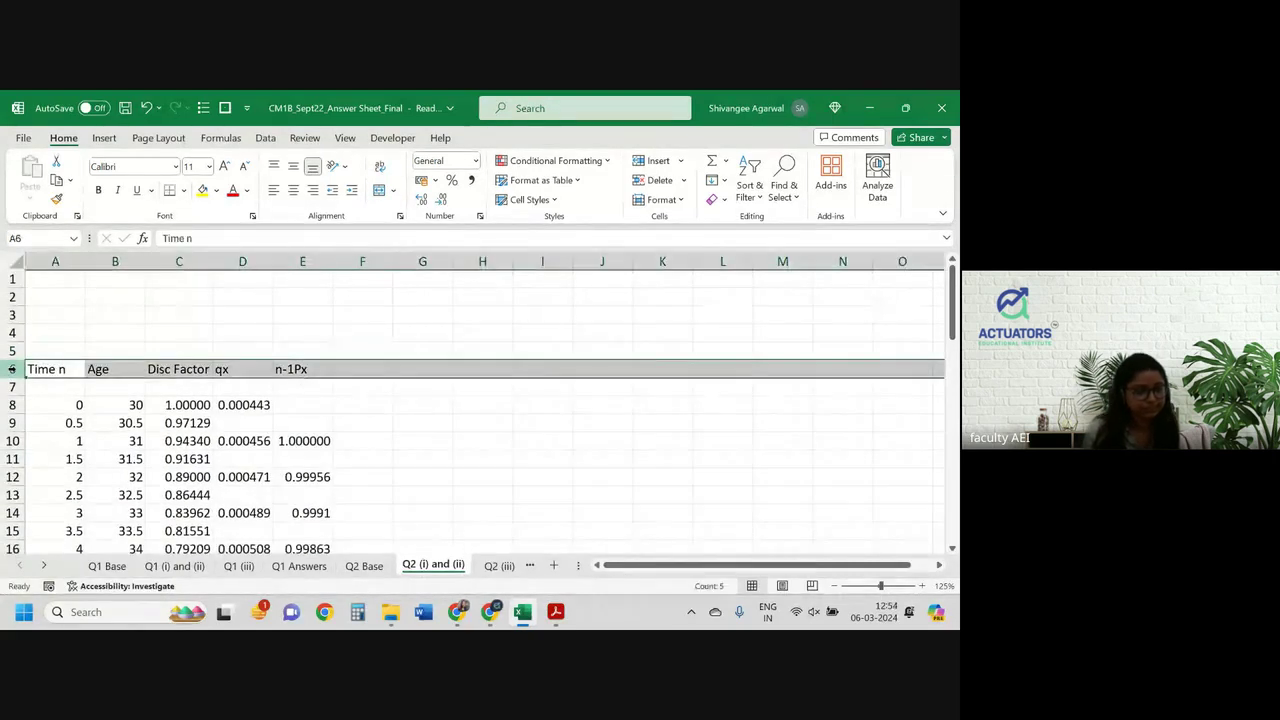
left_click(350, 408)
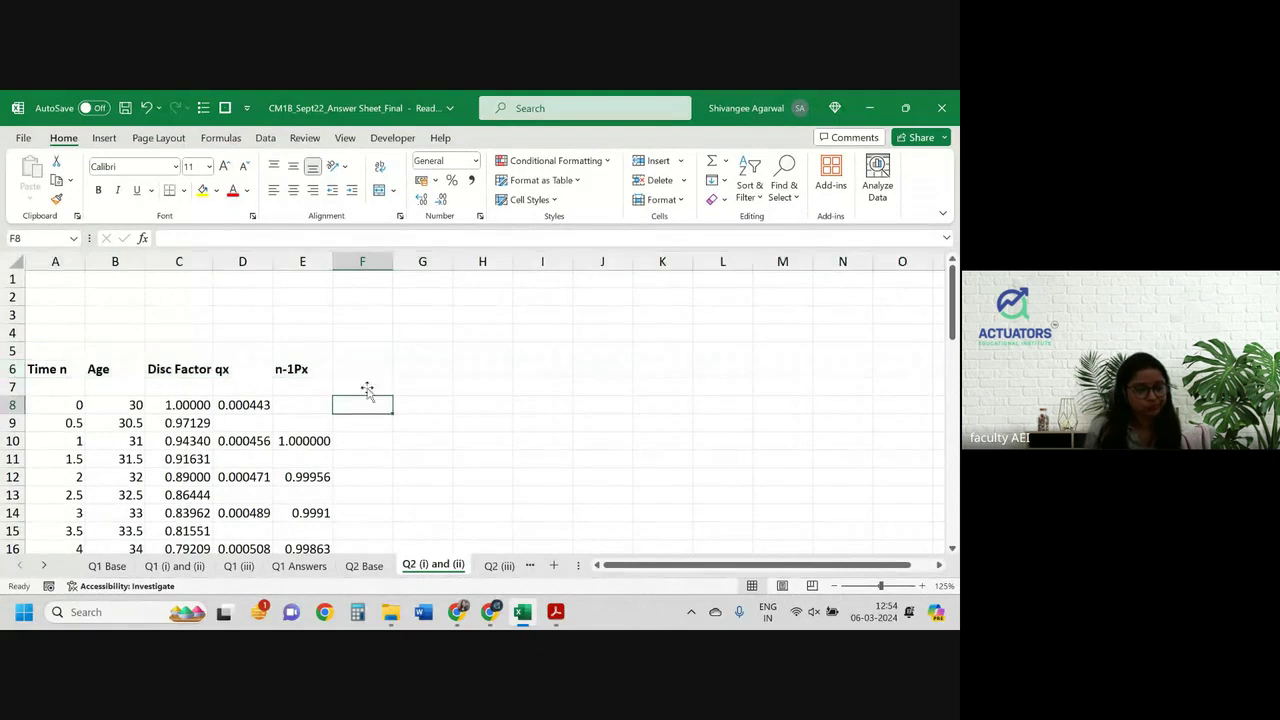
Add the header "Death Benefit" in F6 and wrap the text of header row 6
left_click(365, 370)
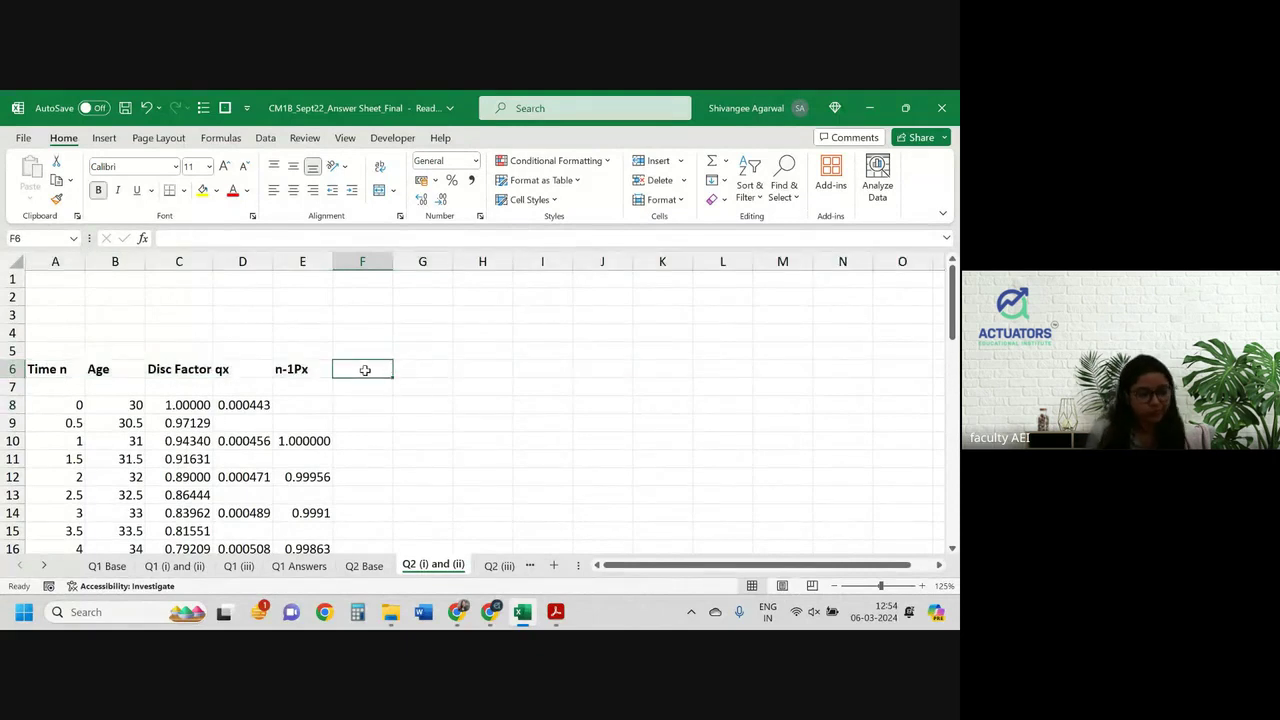
type("Death")
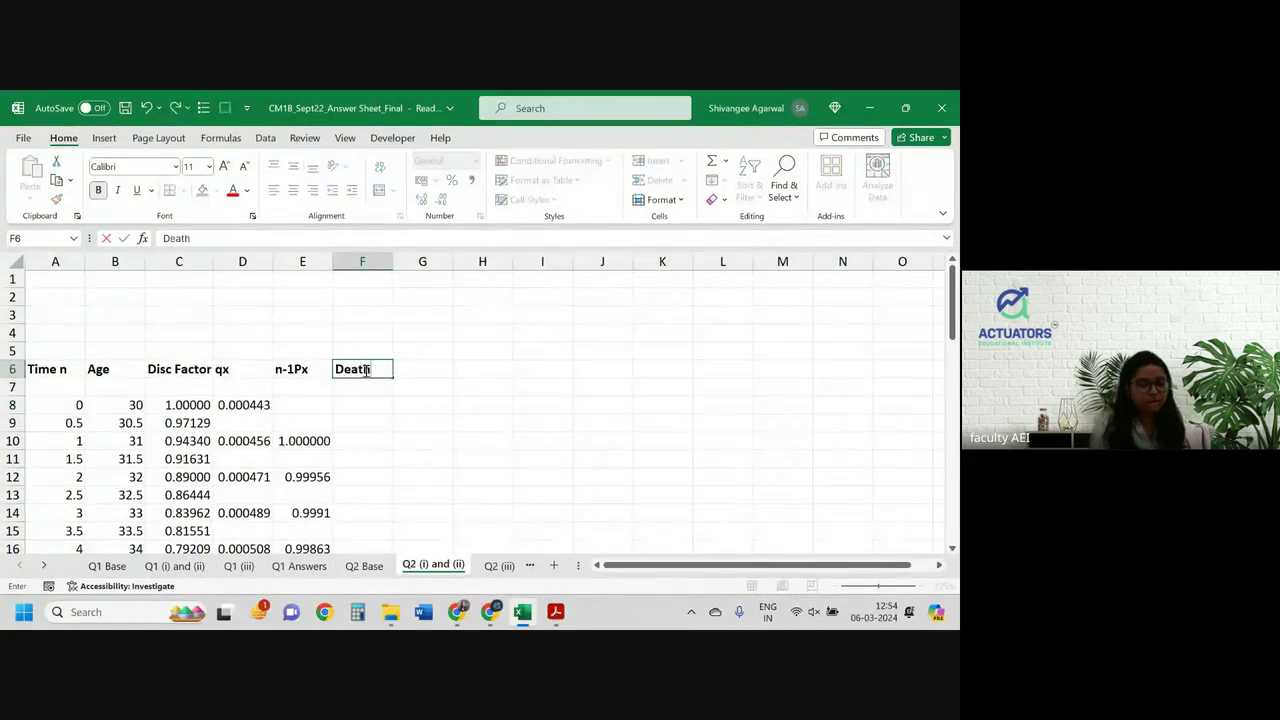
type(" Benefit")
key("Return")
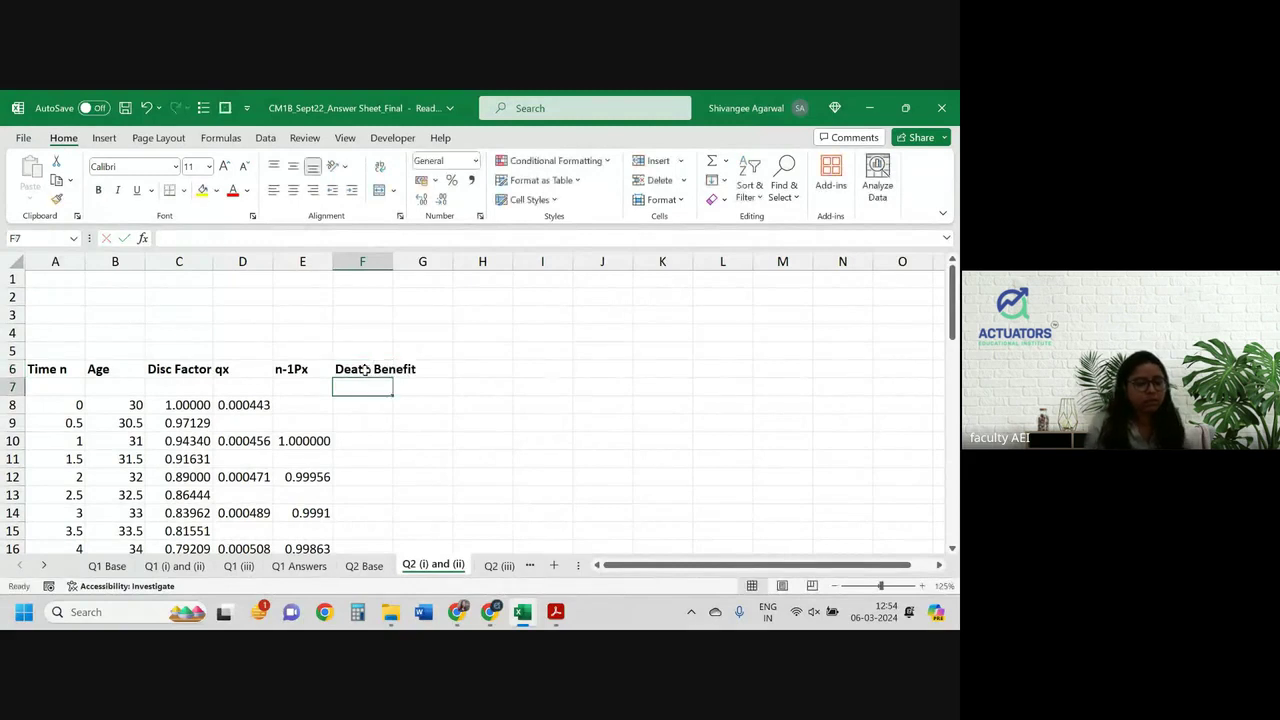
left_click(13, 369)
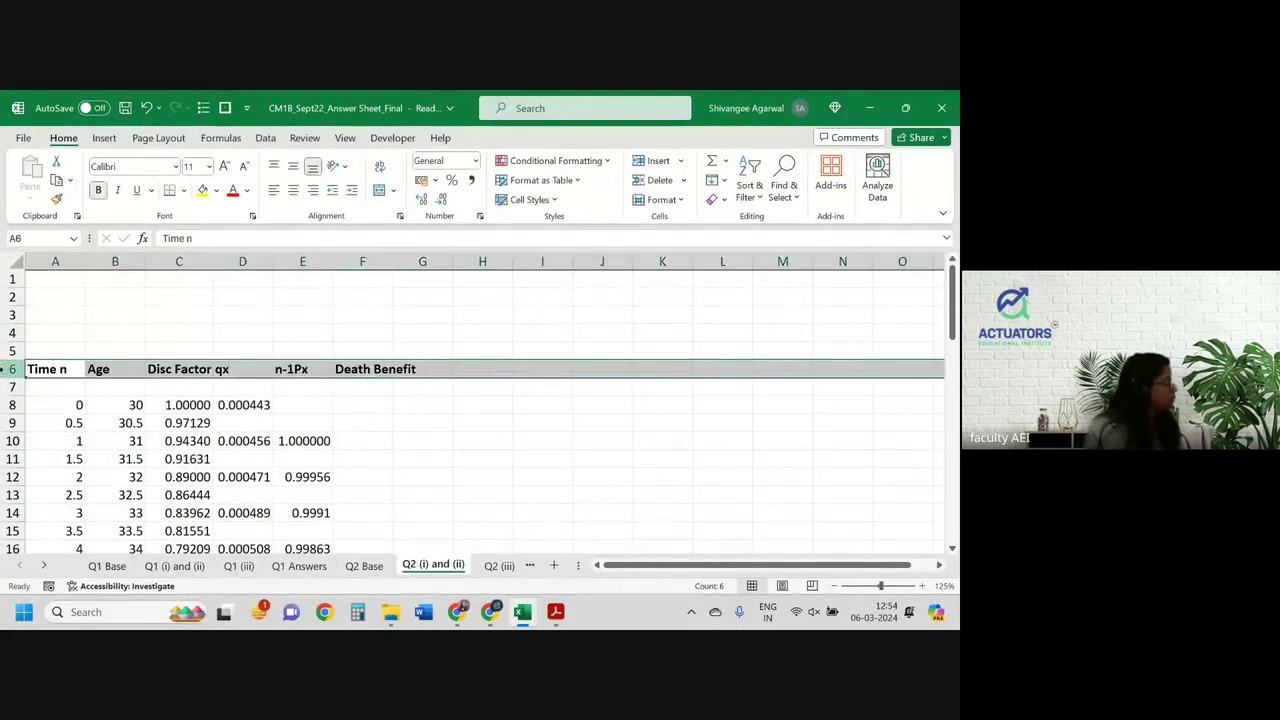
left_click(380, 167)
left_click(377, 402)
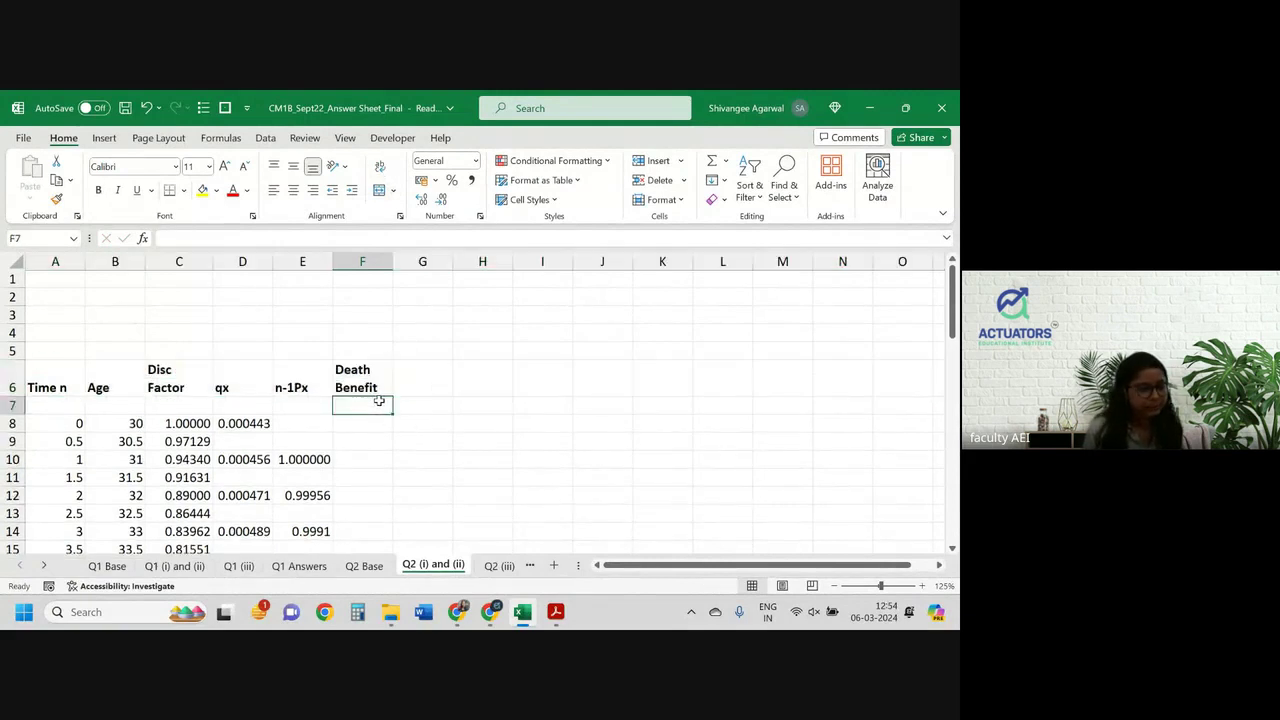
Check the interest rate and asset details on the Q2 Base sheet, and return to the Q2 (i) and (ii) sheet
left_click(380, 430)
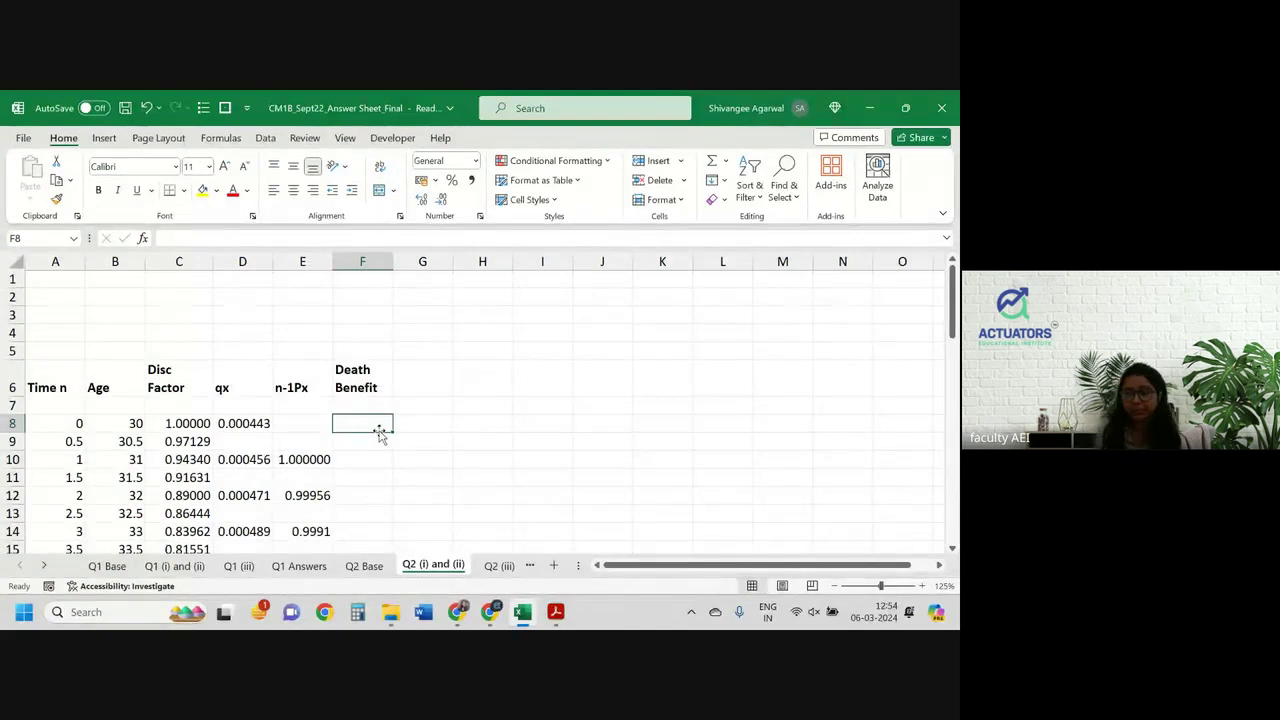
key("Down")
key("Down")
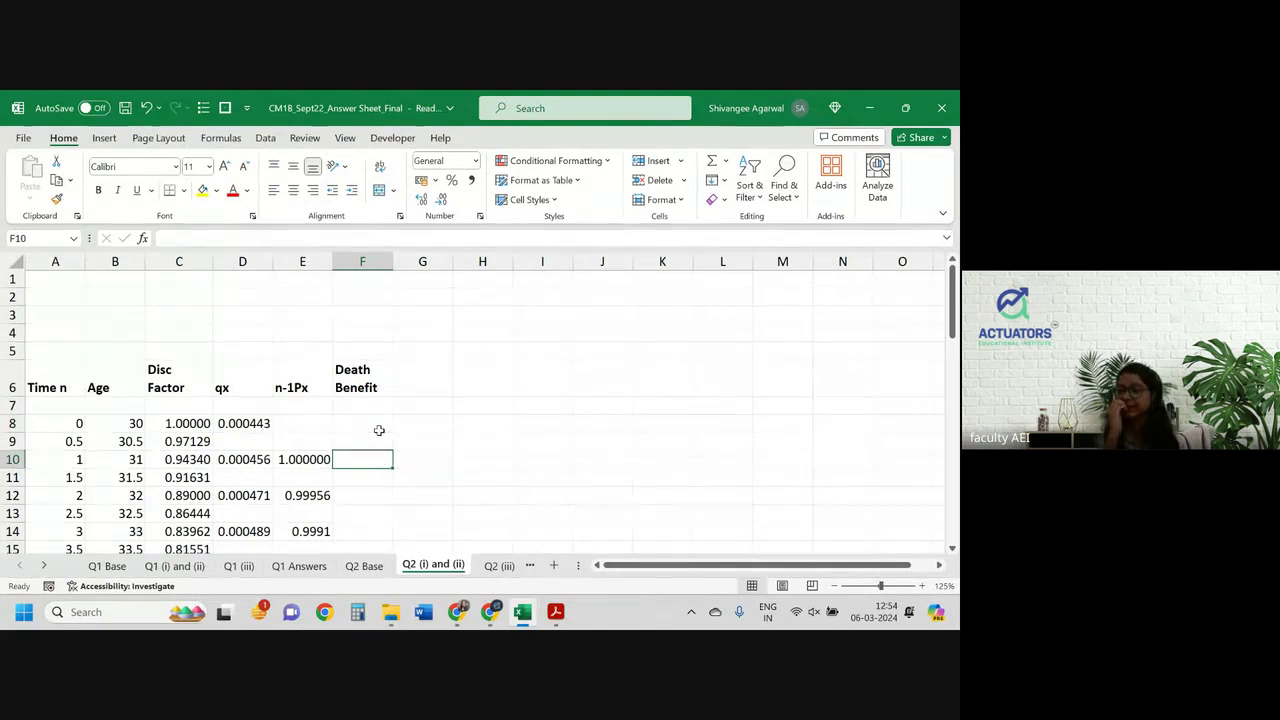
left_click(364, 564)
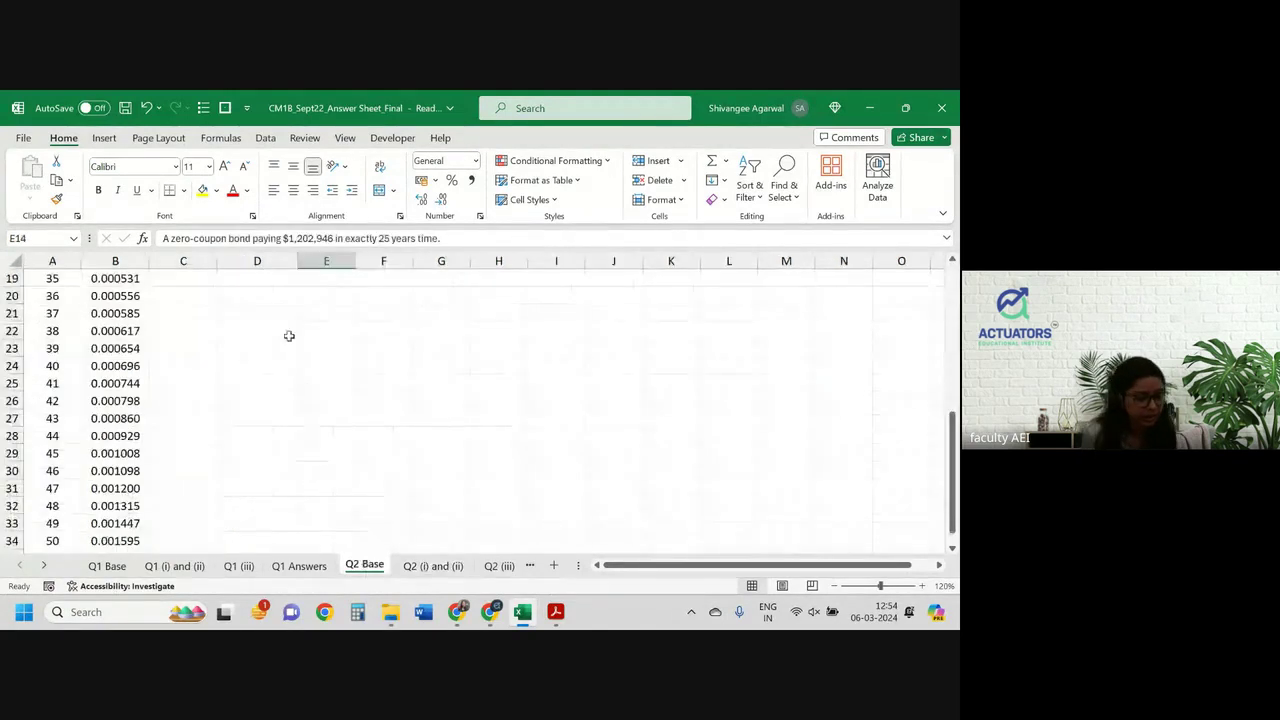
scroll(286, 334, "up", 6)
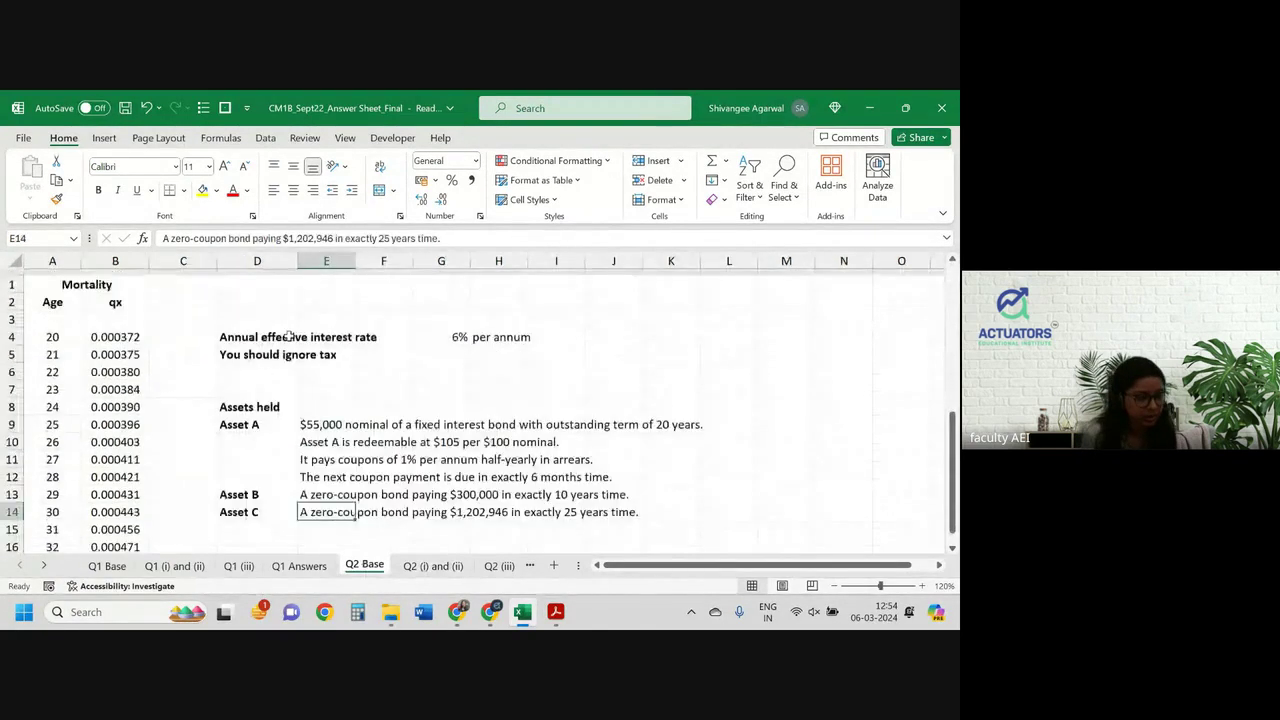
left_click(433, 565)
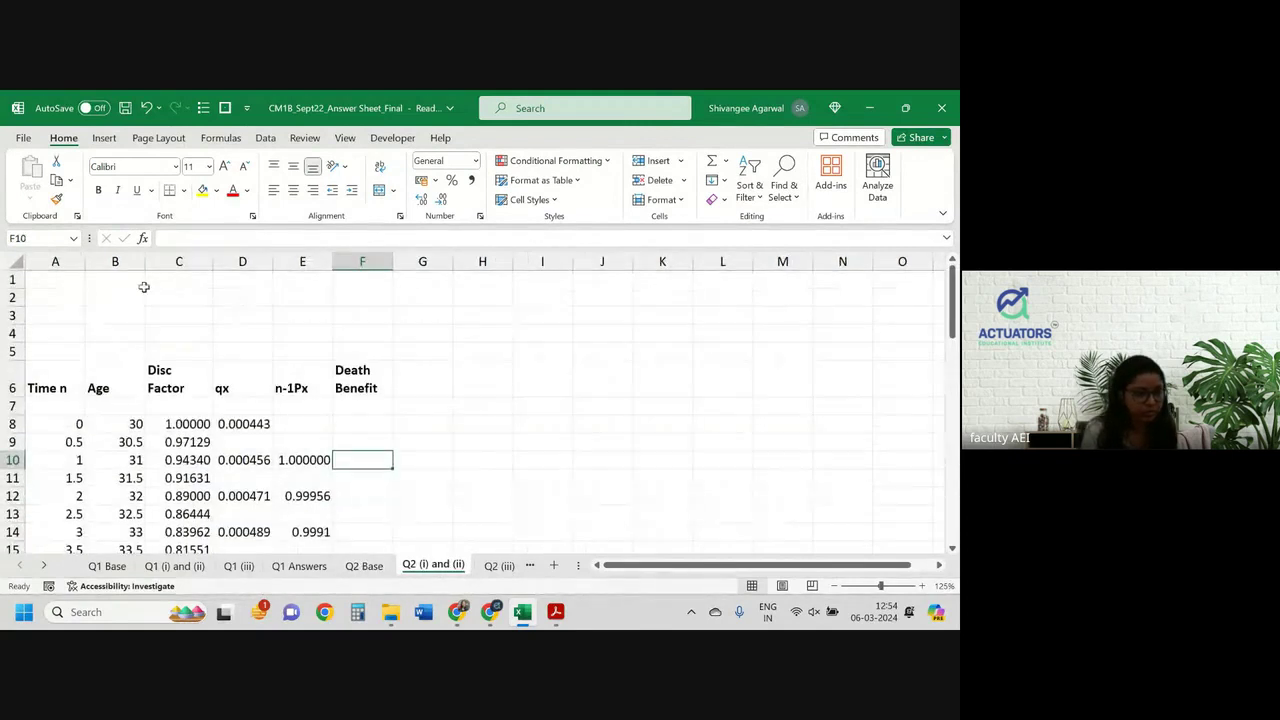
Label cell E2 above the table "EA benefit"
left_click(76, 295)
left_click(370, 297)
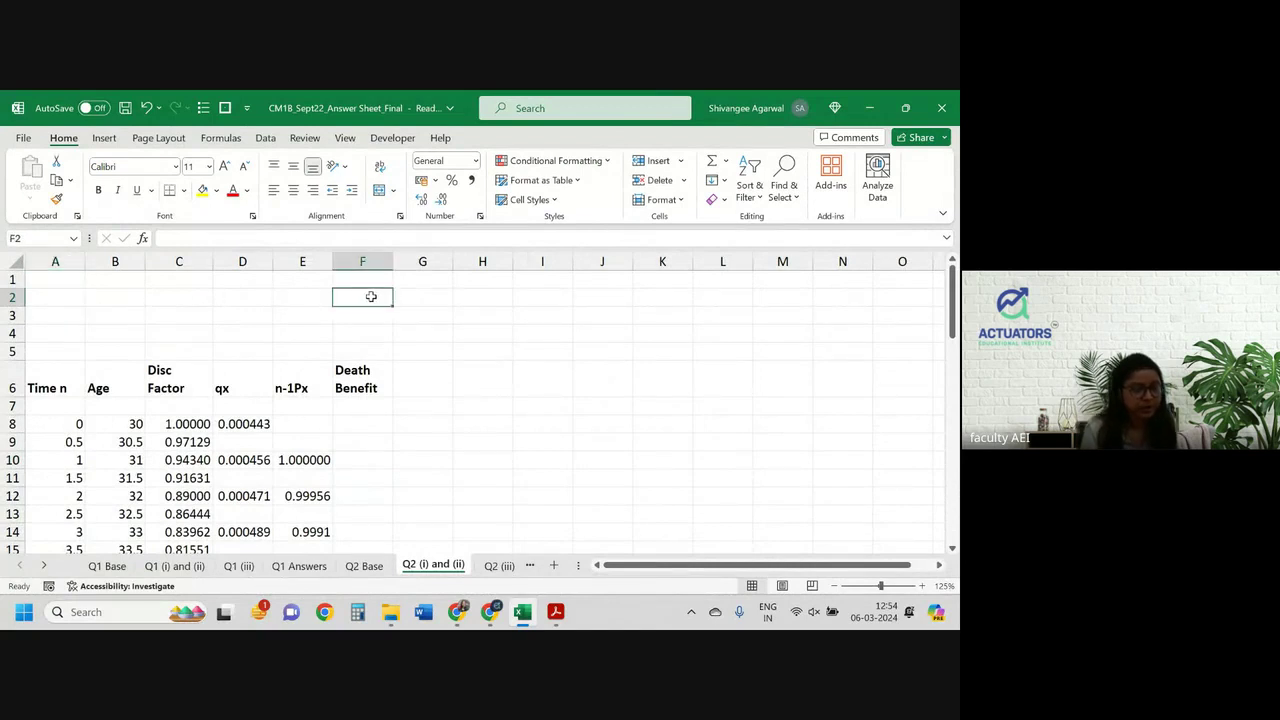
type("1.")
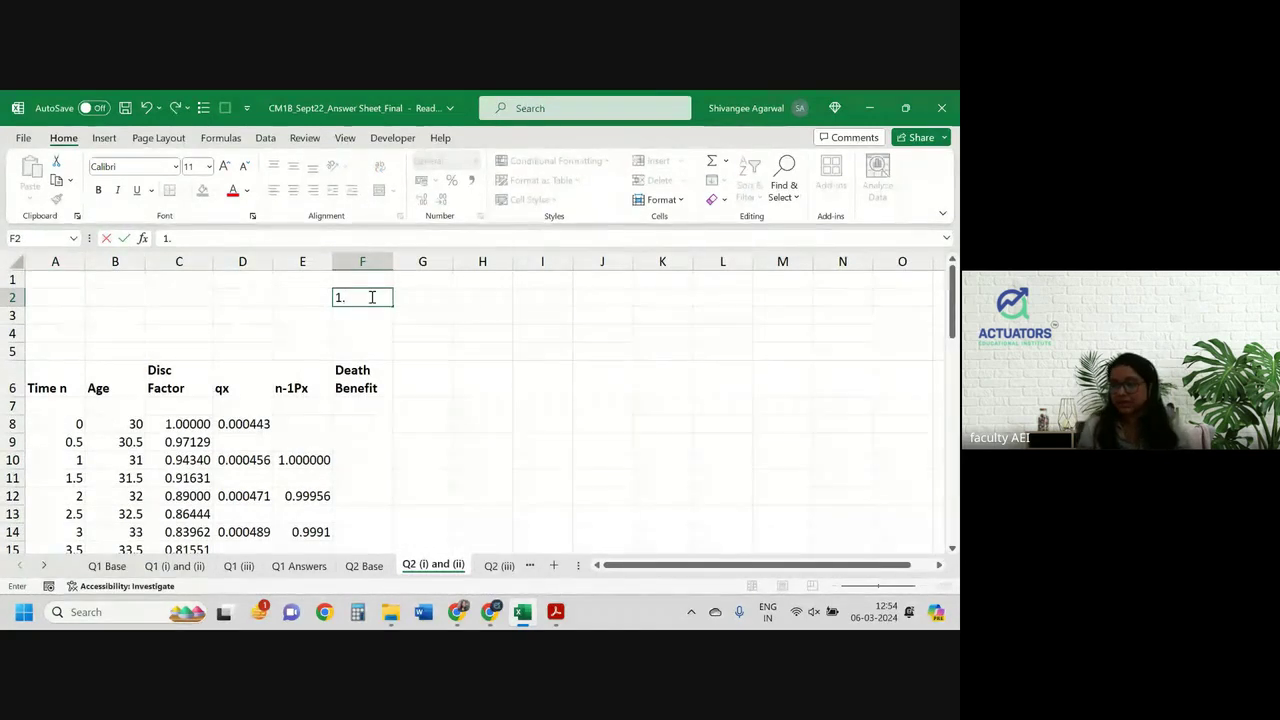
key("BackSpace")
key("BackSpace")
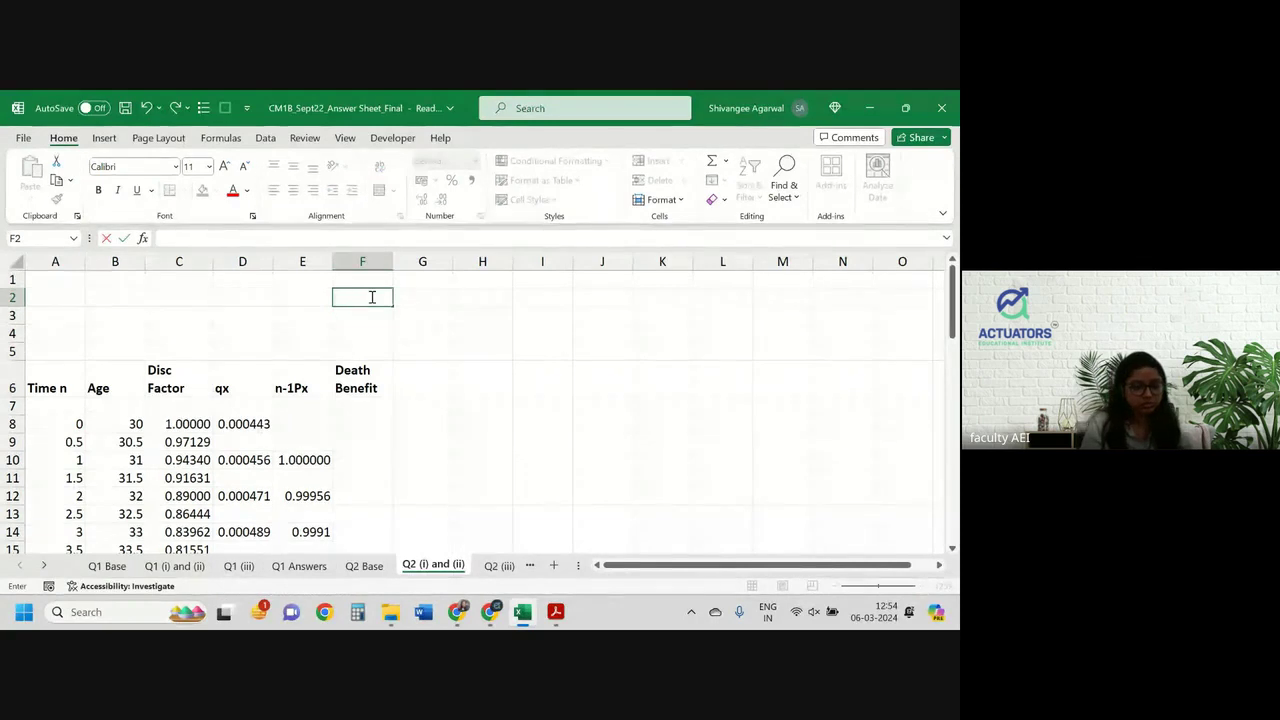
key("Left")
type("A")
key("BackSpace")
type("E")
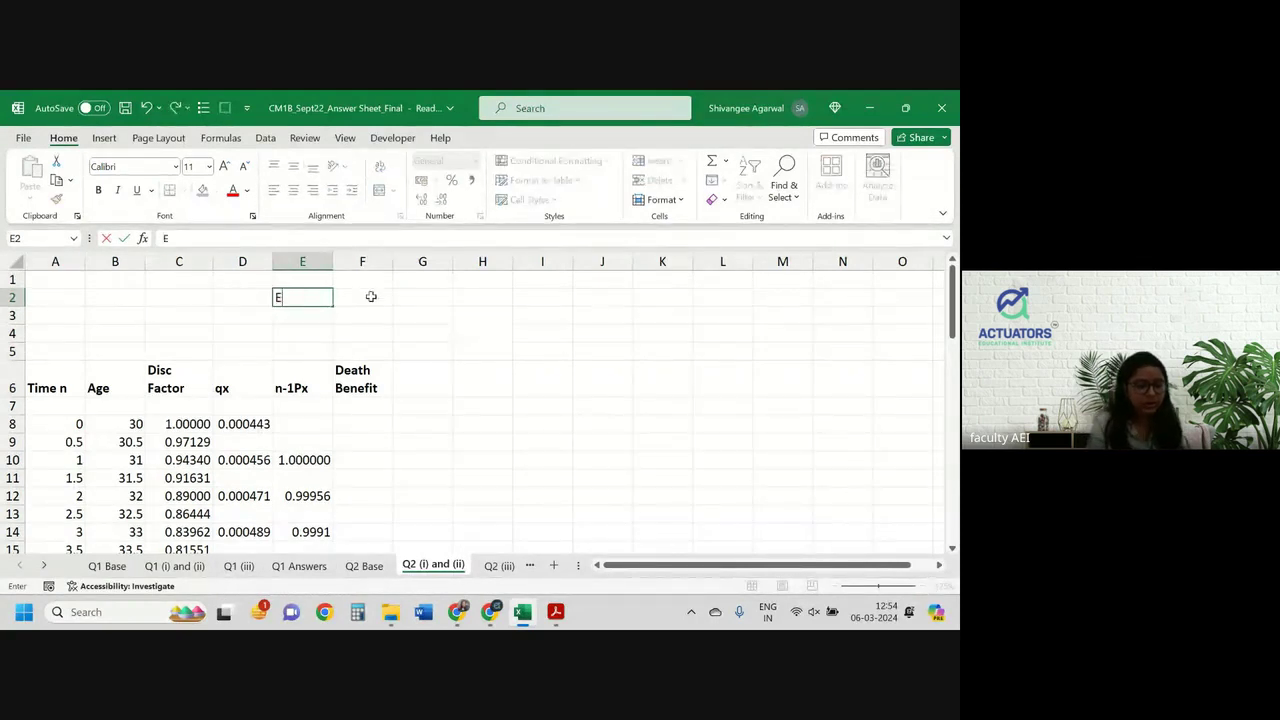
type("A bene")
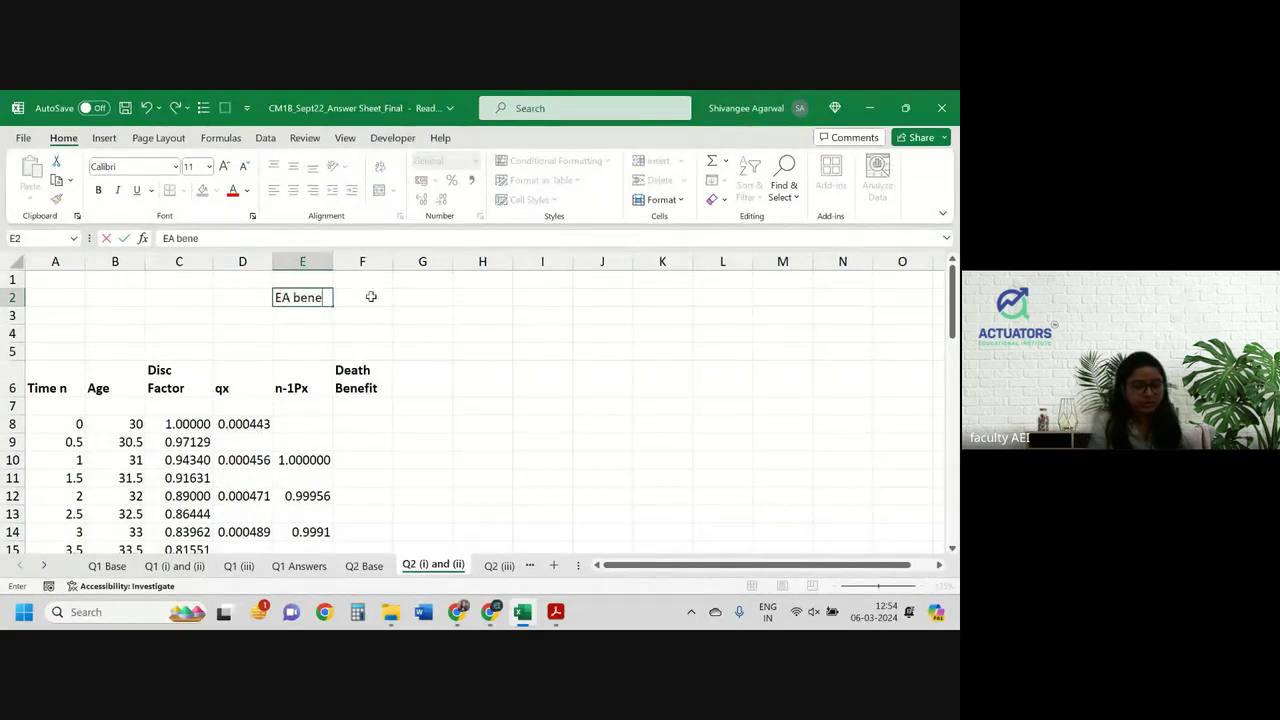
type("fit")
key("Right")
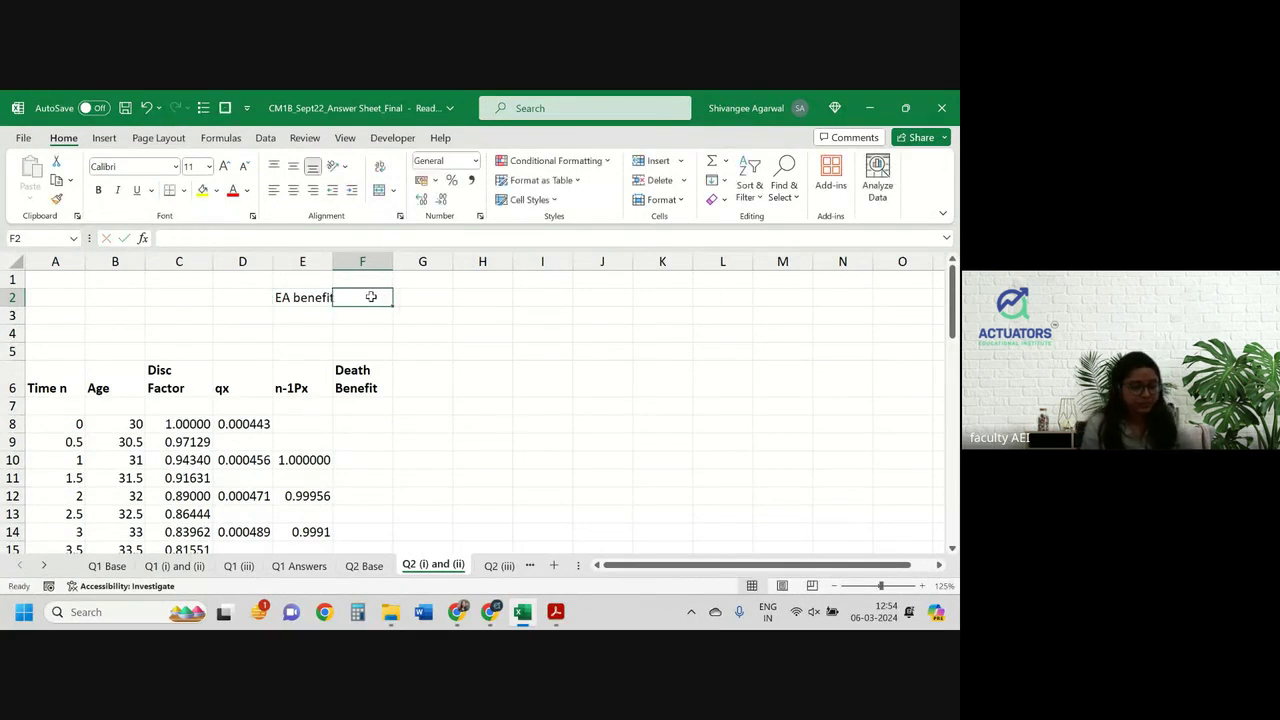
Enter 1500000 as the EA benefit in F2 and fit column E to its contents
type("15")
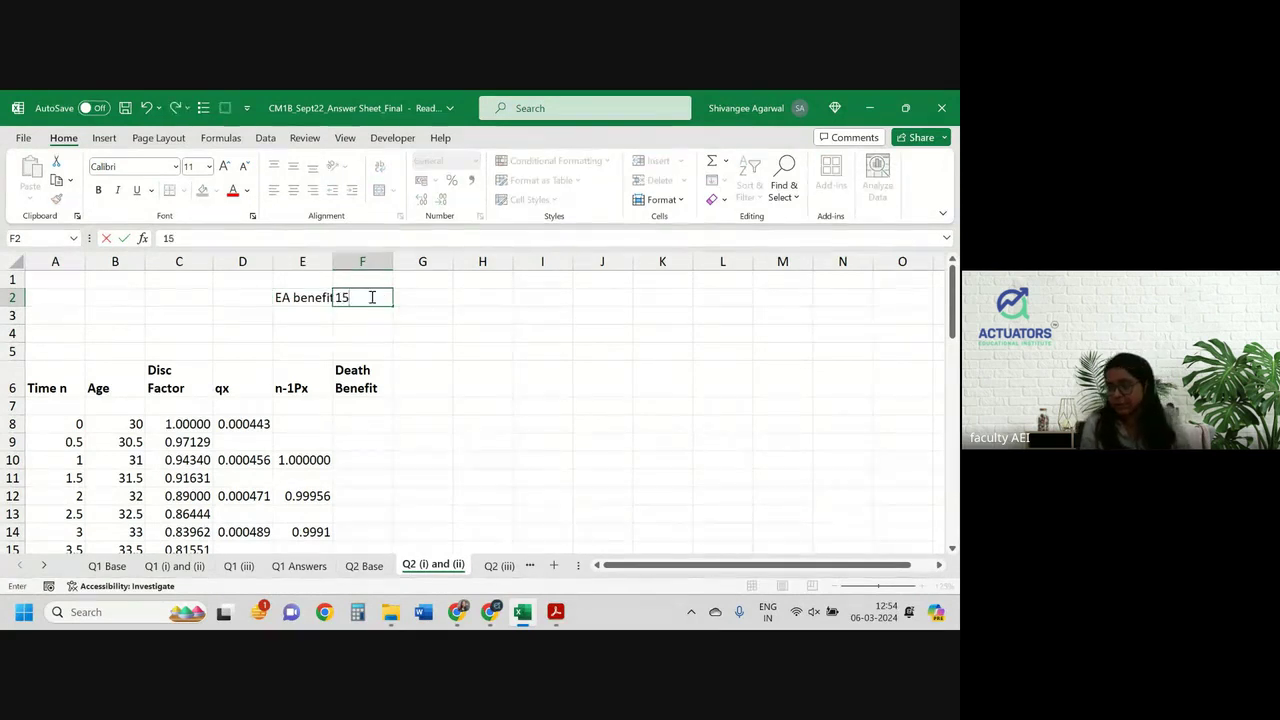
type("00")
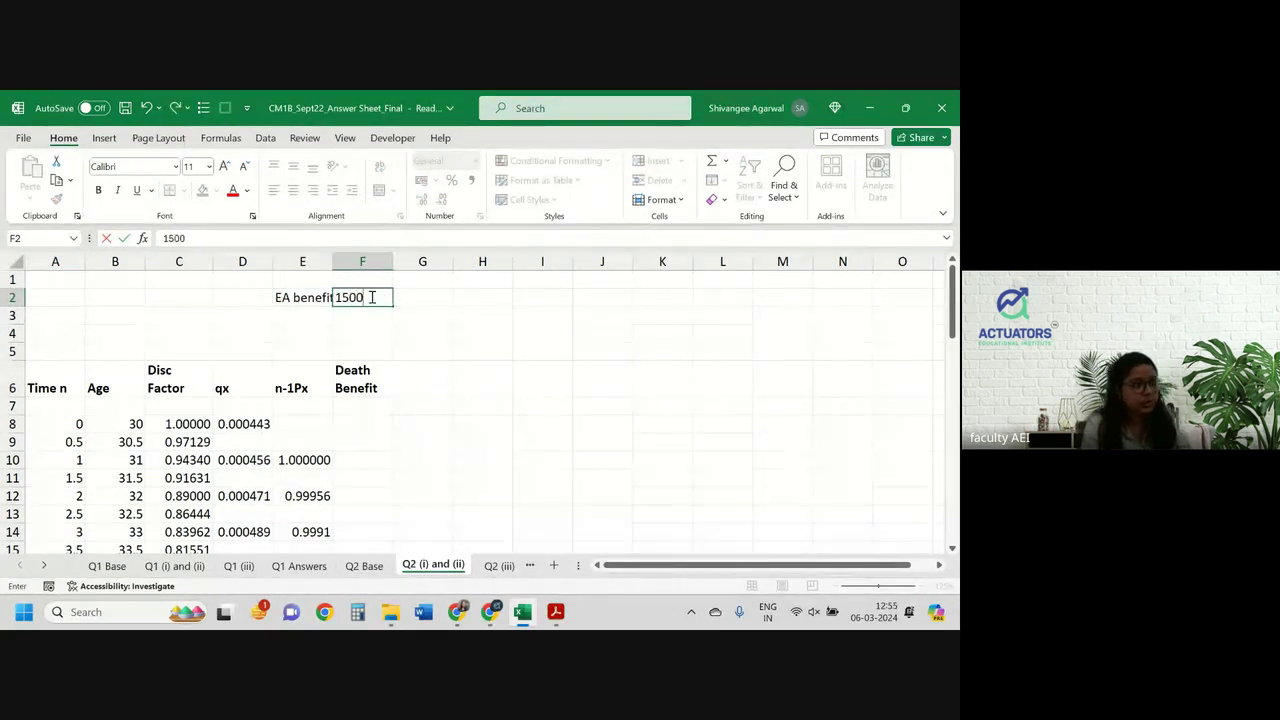
type("0000")
key("Return")
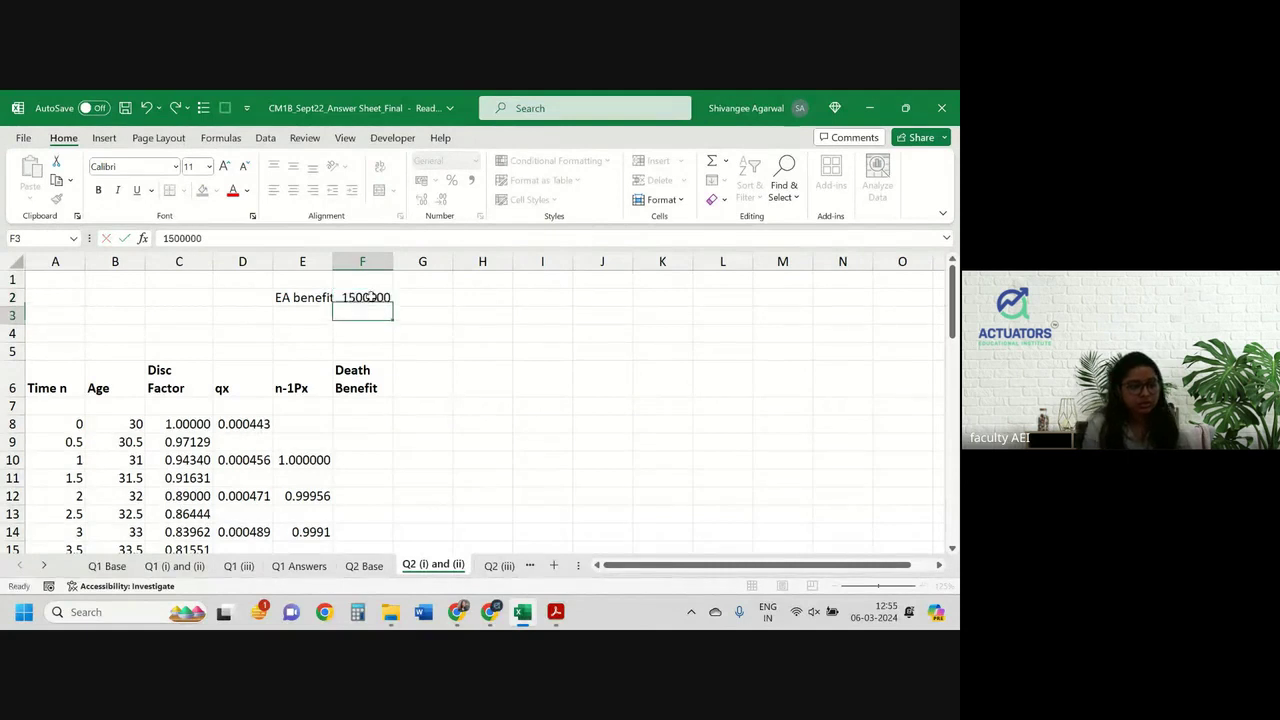
double_click(331, 261)
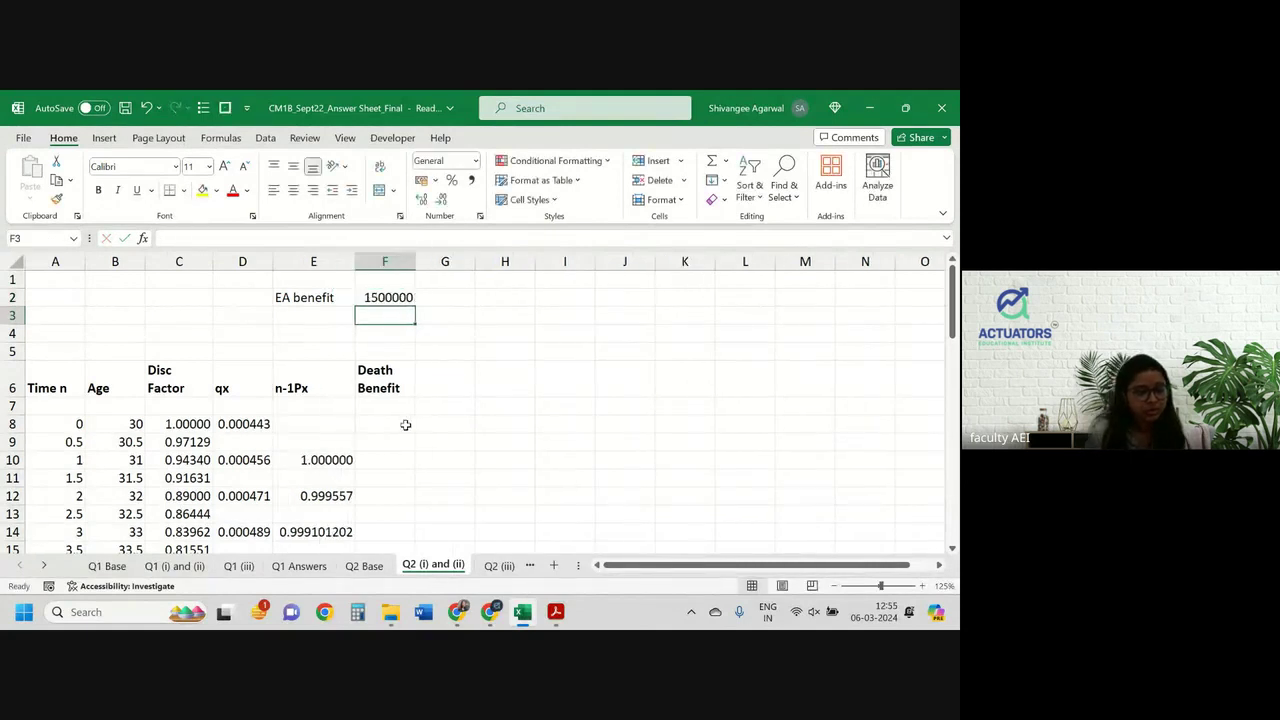
Calculate the time 1 death benefit in F10 with the formula =C10*D8*$F$2*E10
left_click(395, 442)
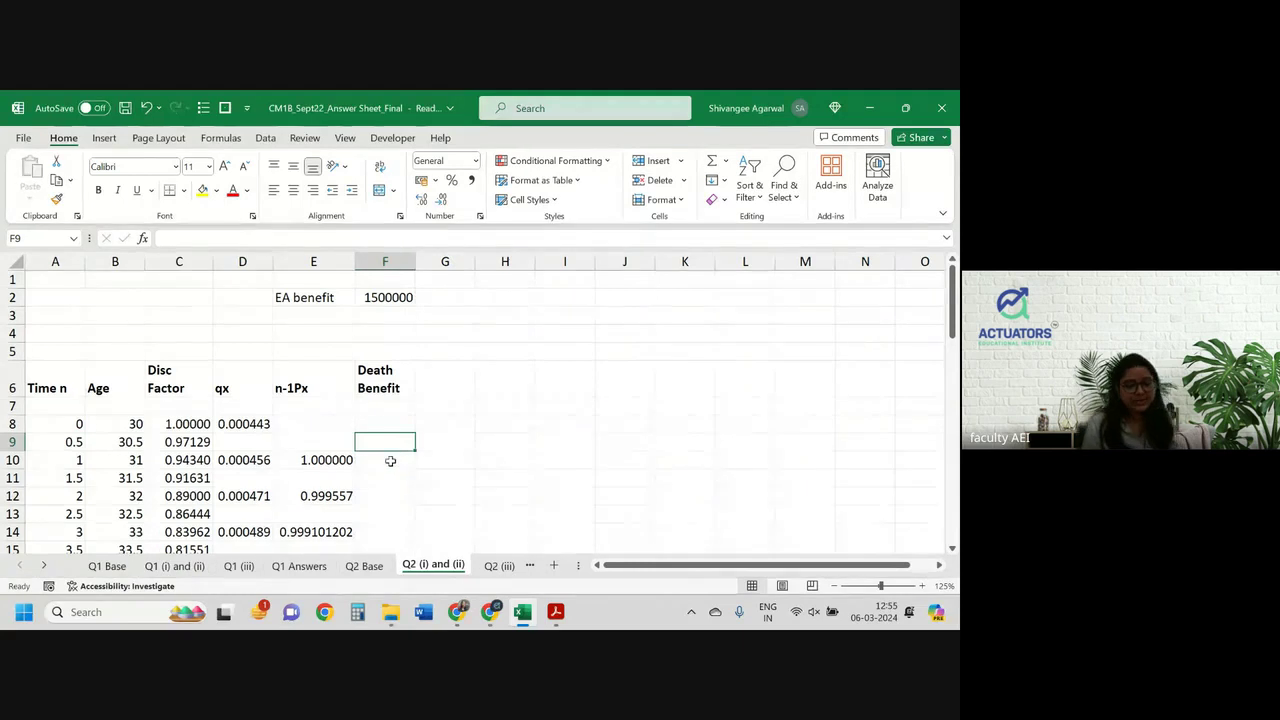
left_click(389, 460)
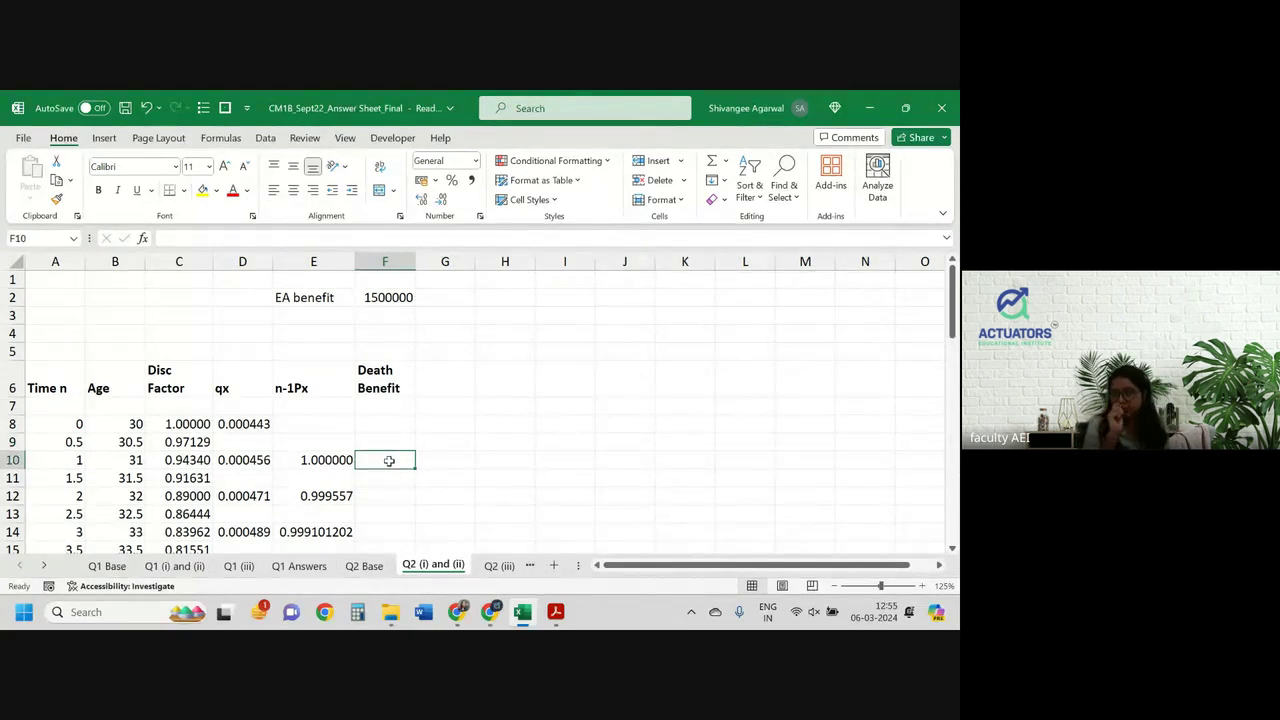
type("=")
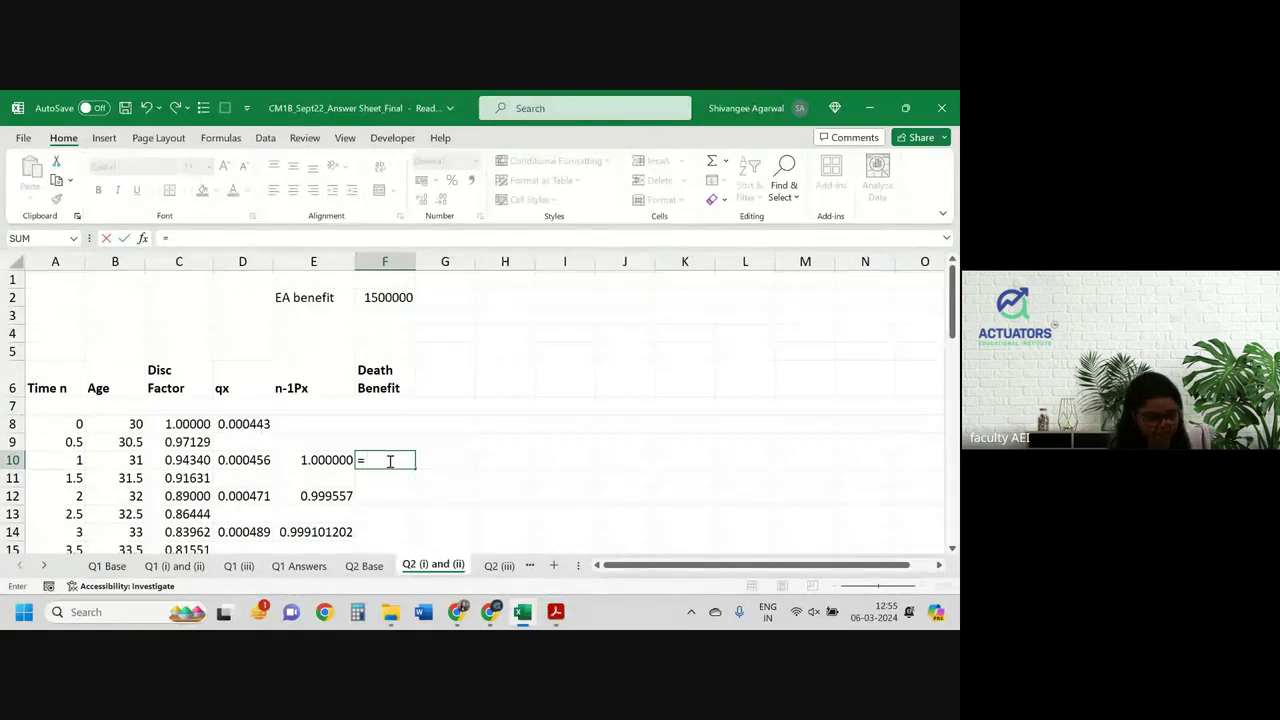
key("Left")
key("Left")
key("Left")
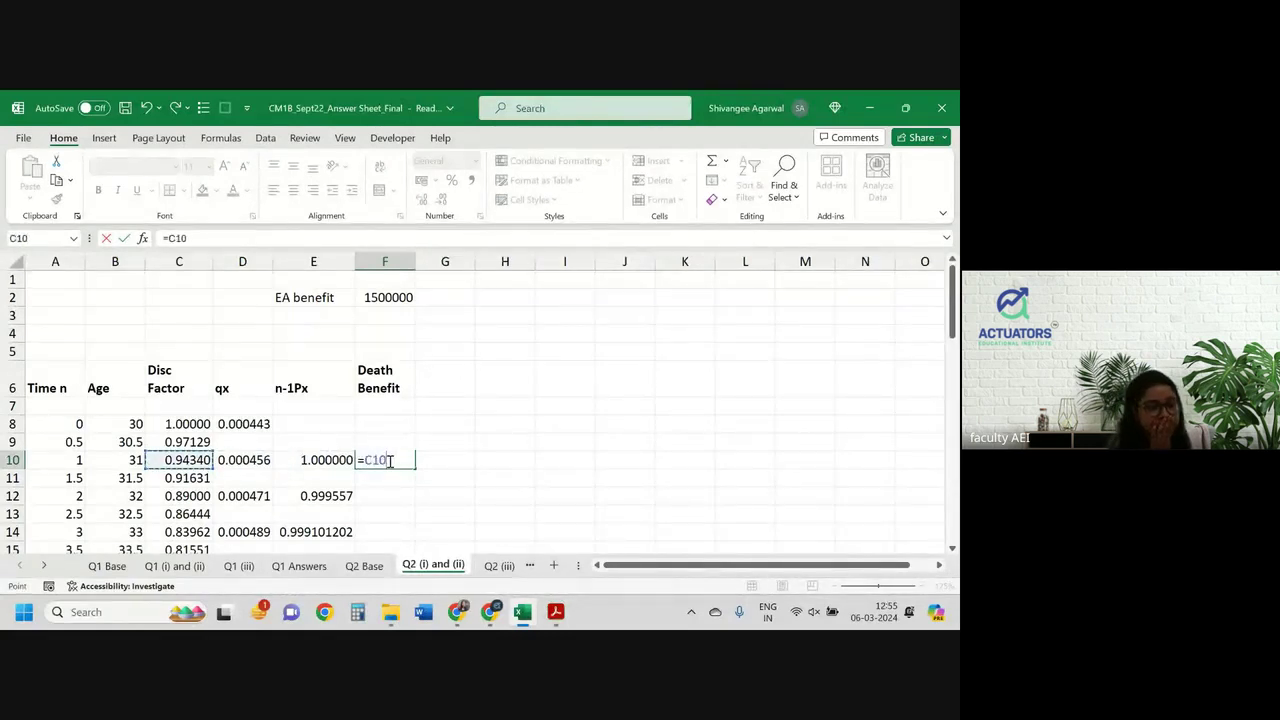
type("*")
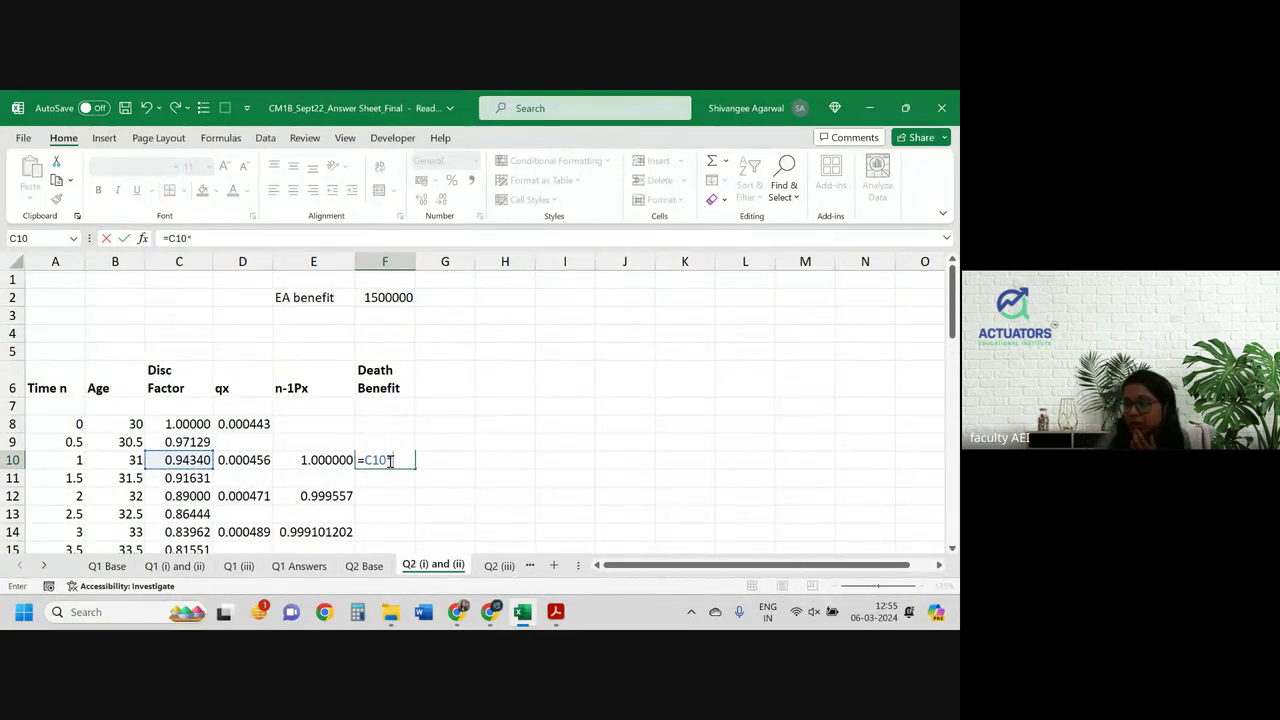
left_click(238, 424)
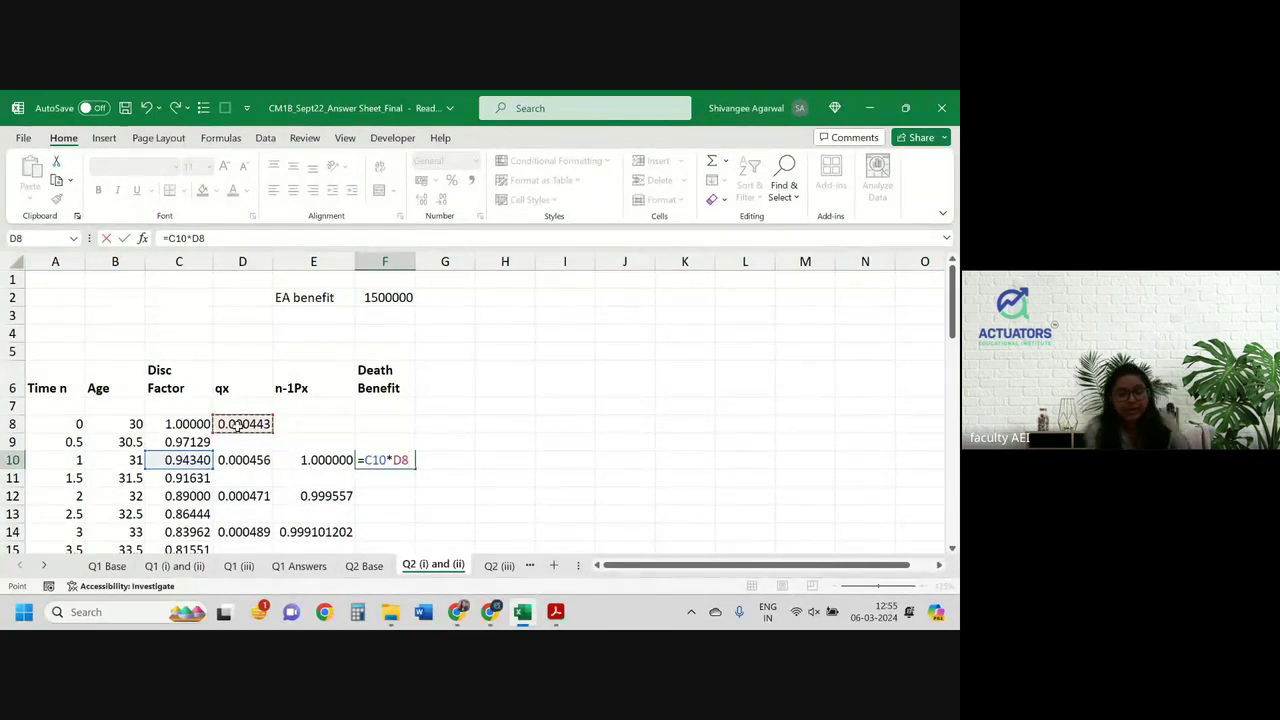
type("*")
left_click(398, 297)
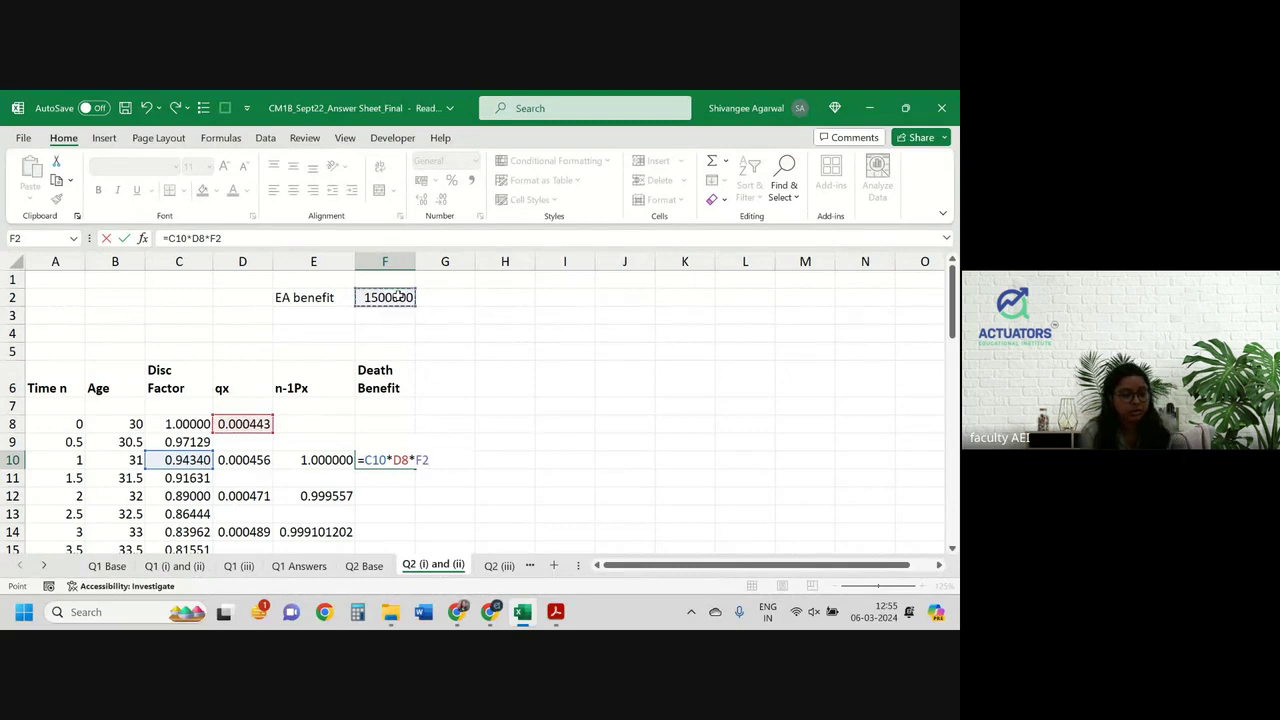
key("F4")
type("*")
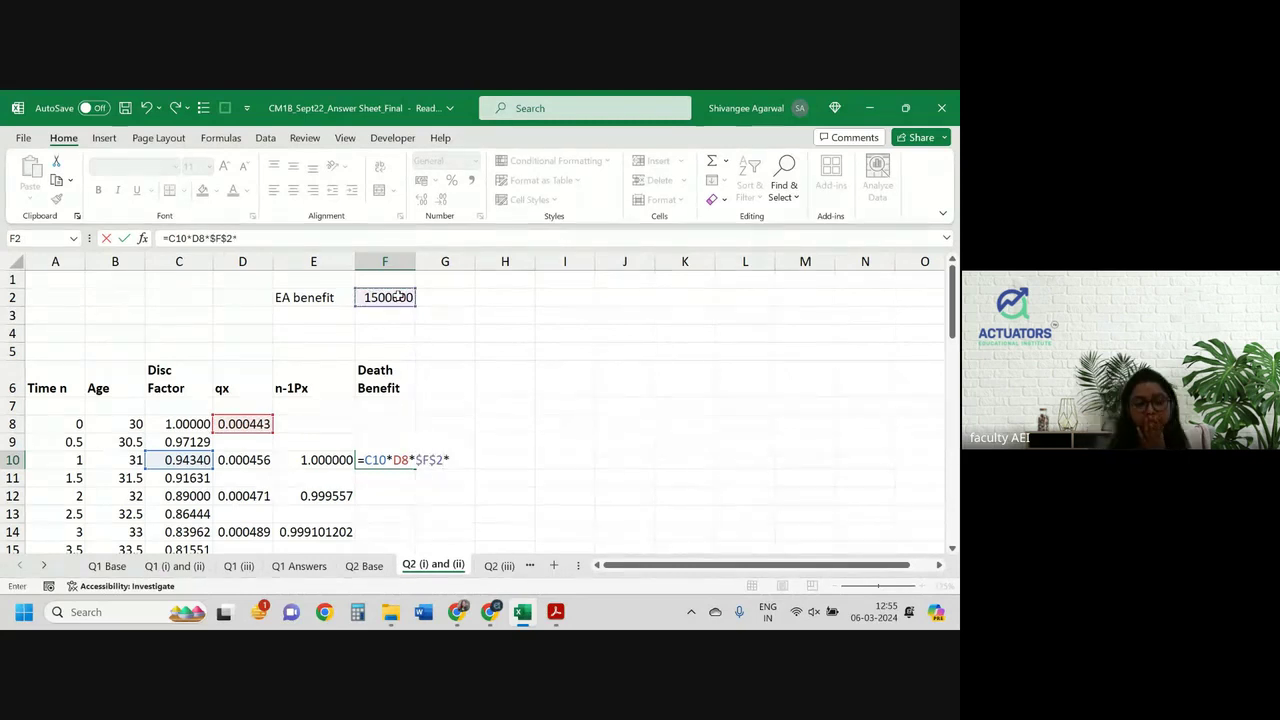
left_click(325, 460)
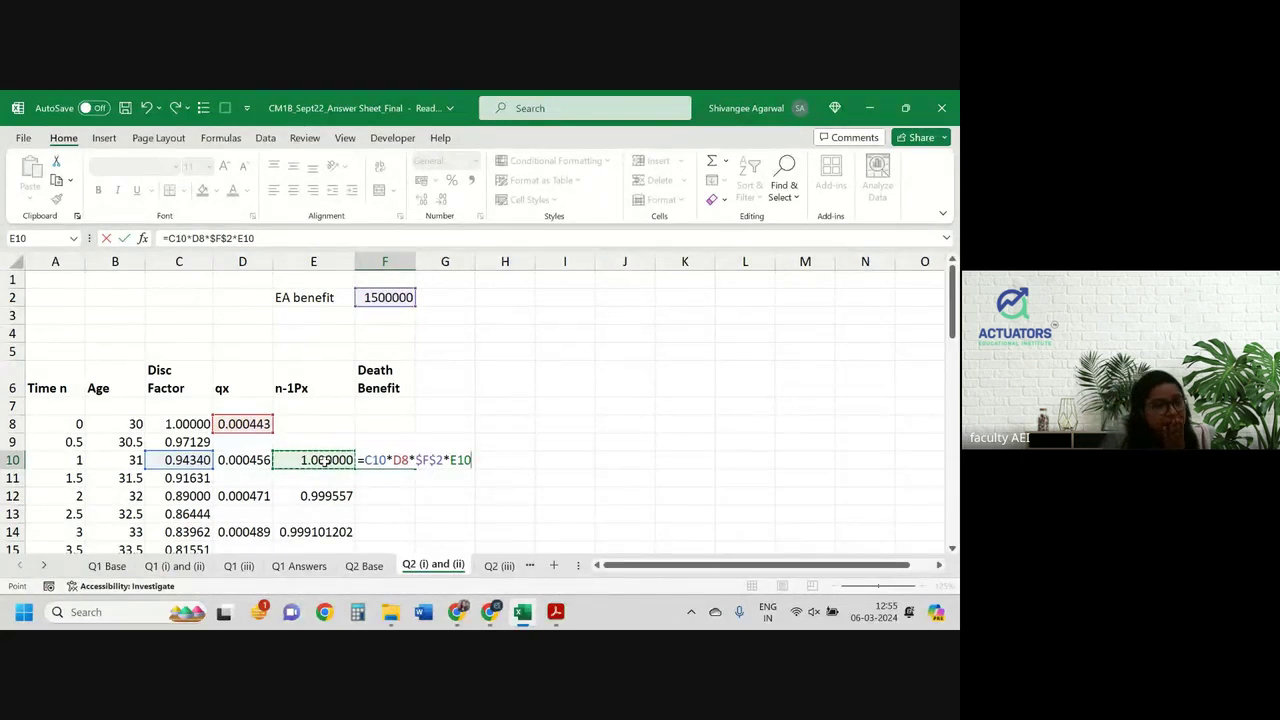
key("Return")
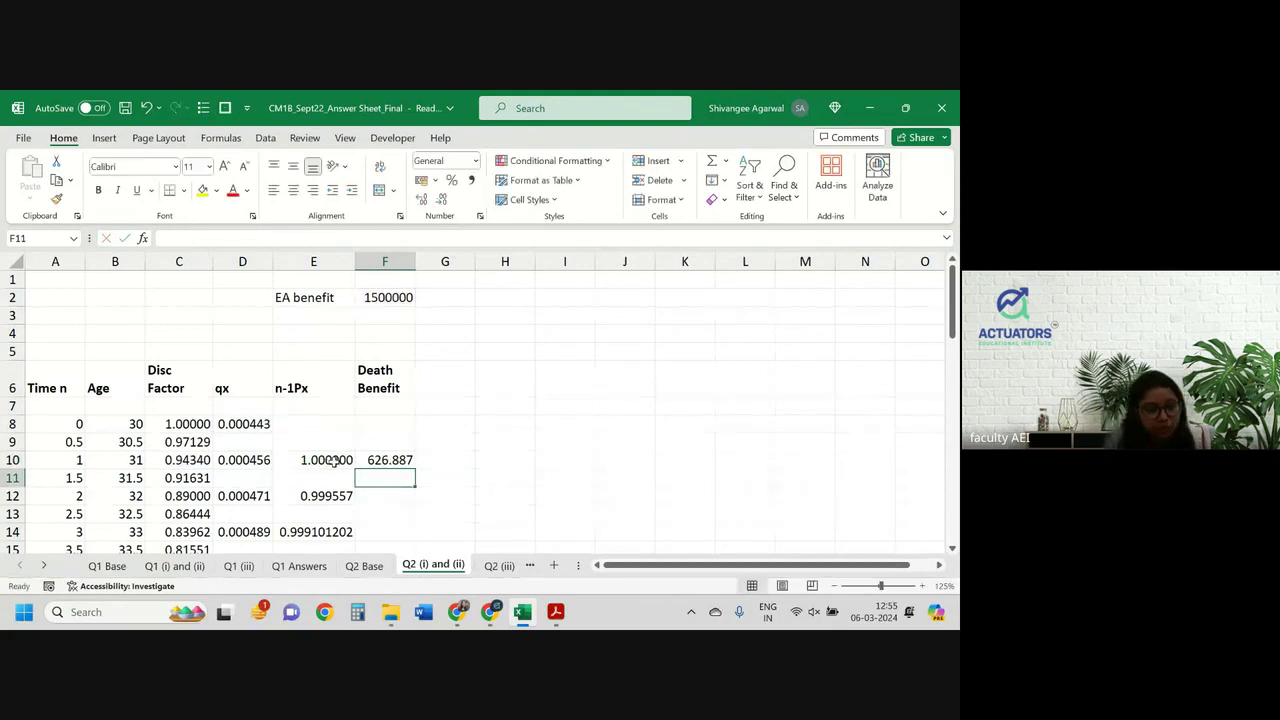
Fill the death benefit formula with its alternating blank rows from F9:F10 down to F48
left_click_drag(393, 444, 392, 455)
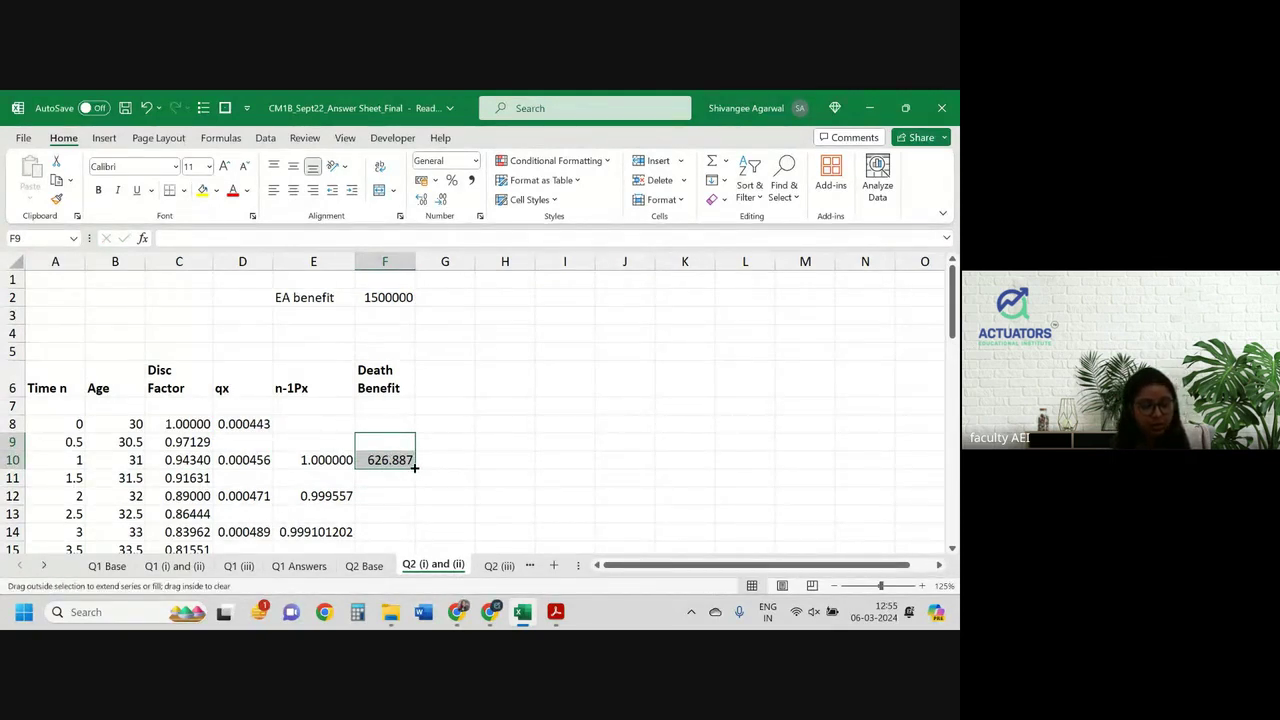
mouse_move(415, 467)
left_mouse_down()
mouse_move(412, 545)
mouse_move(385, 434)
left_mouse_up()
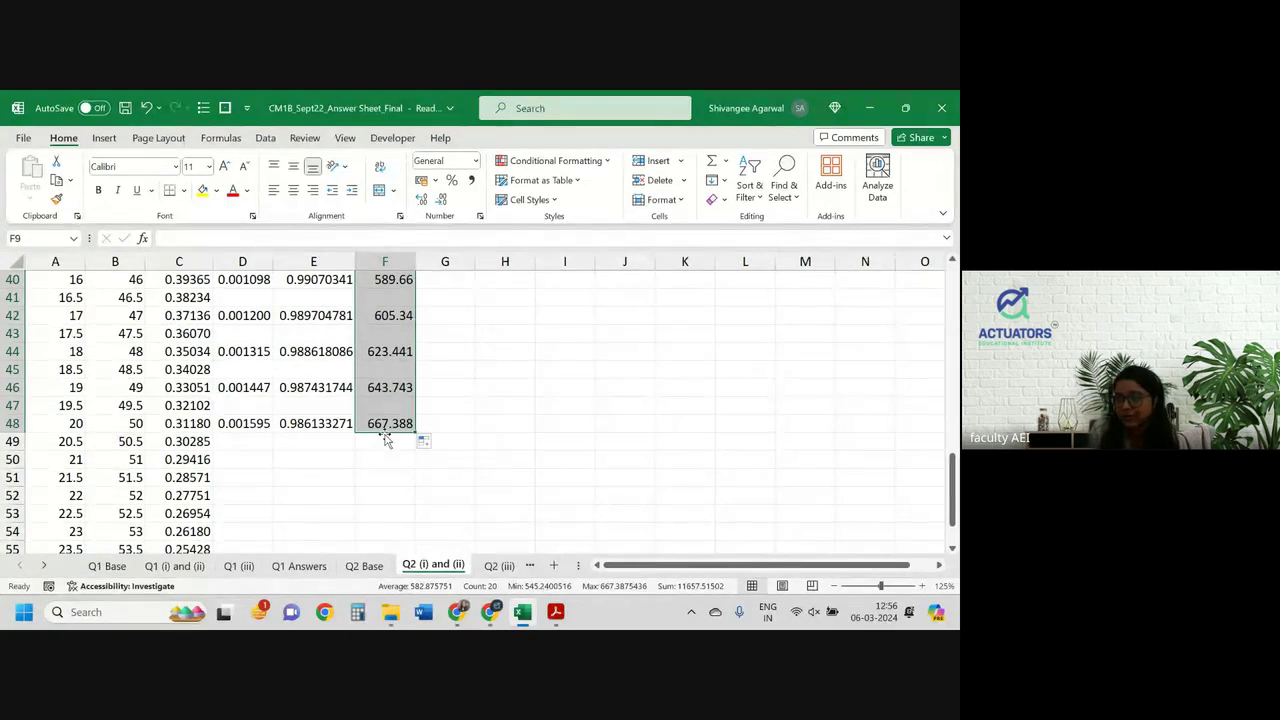
Build the formula =C48*E48*F2*(1-D48) in G48 for the present value of the survival benefit at time 20
left_click(451, 428)
type("=")
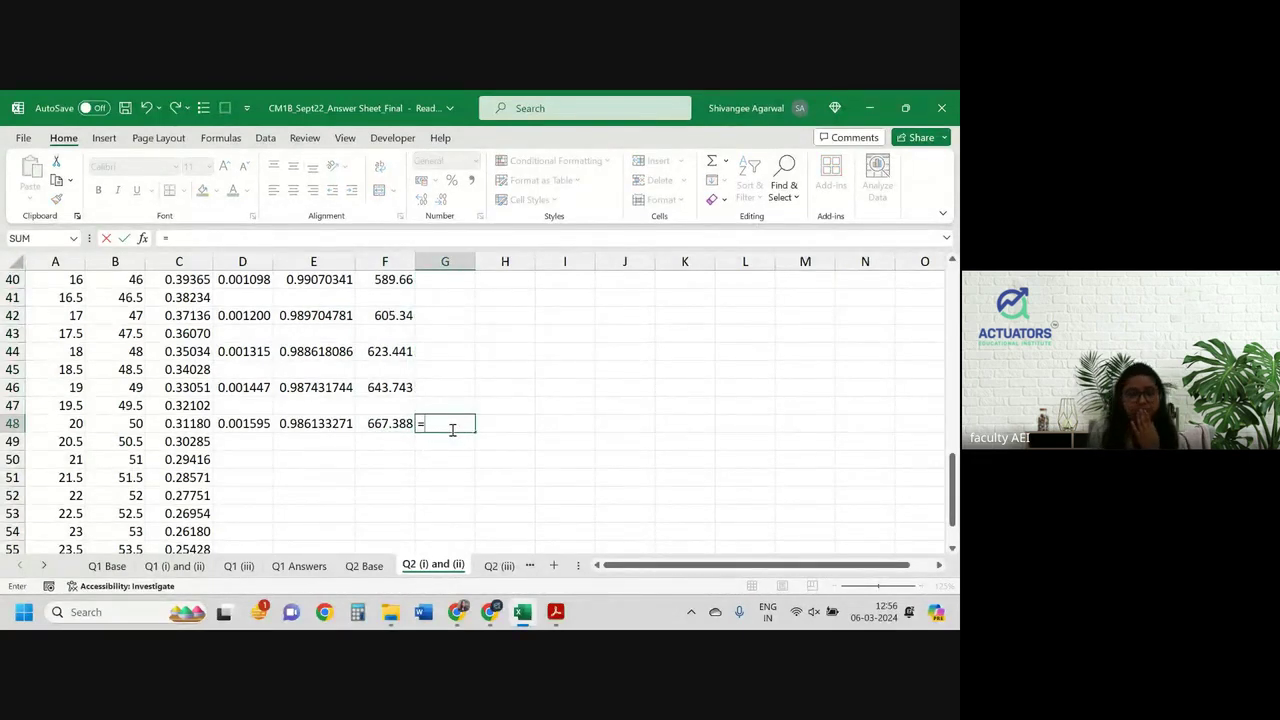
key("Left")
key("Left")
key("Left")
key("Left")
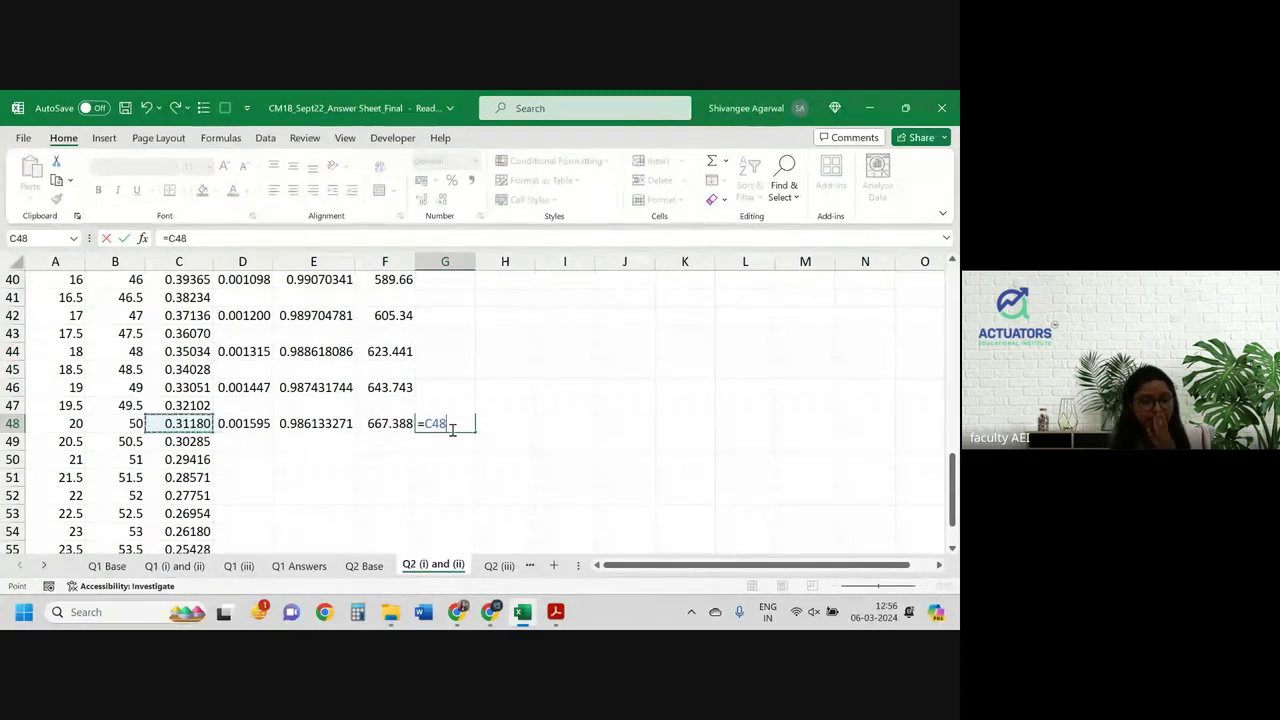
type("*")
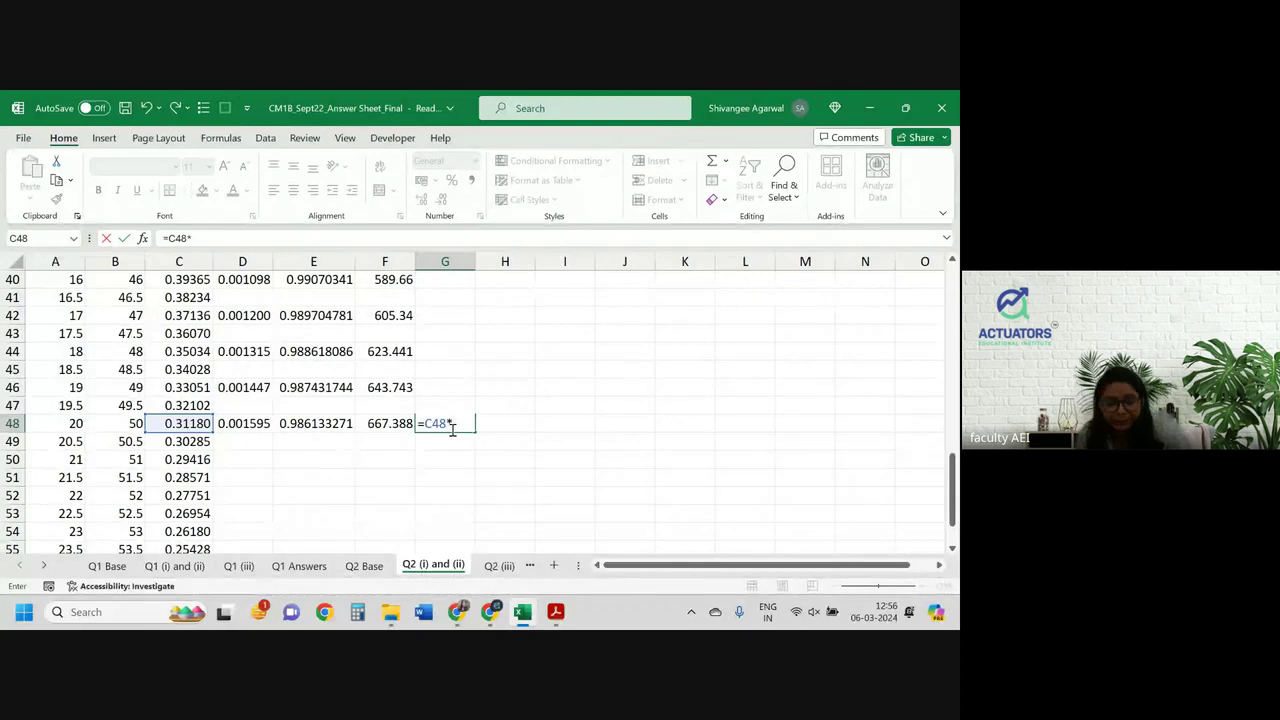
key("Left")
key("Left")
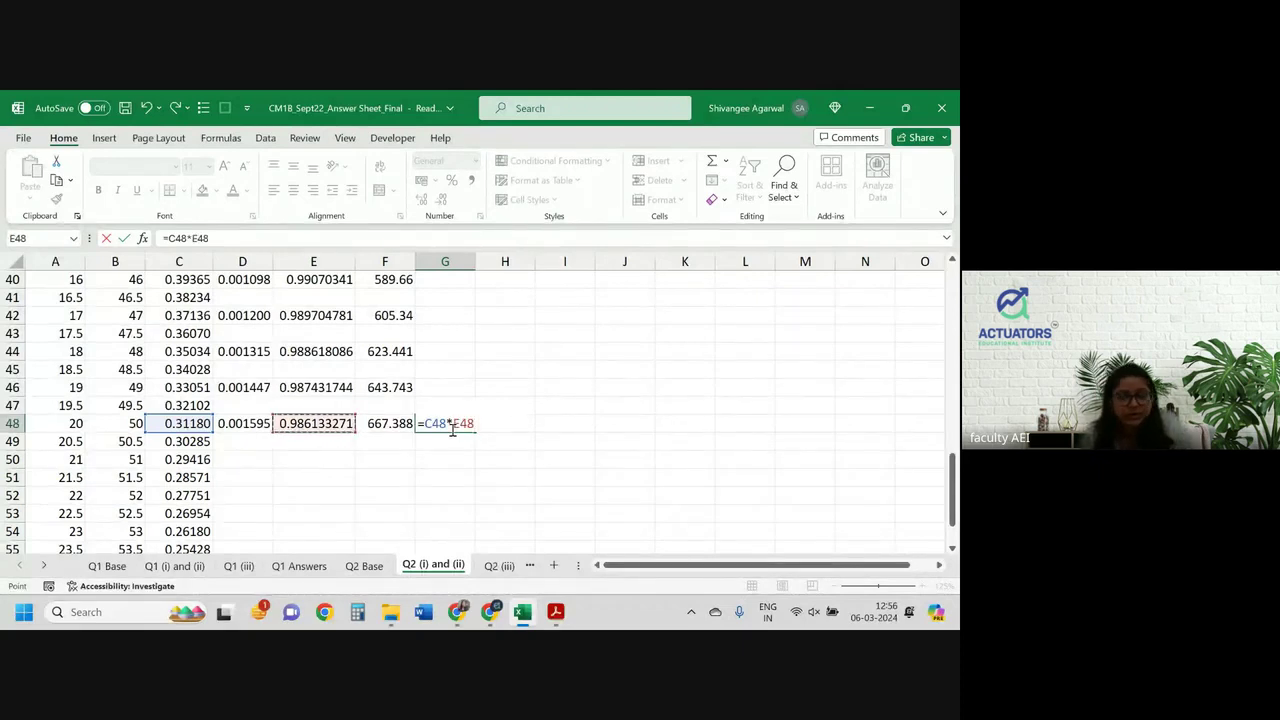
type("*")
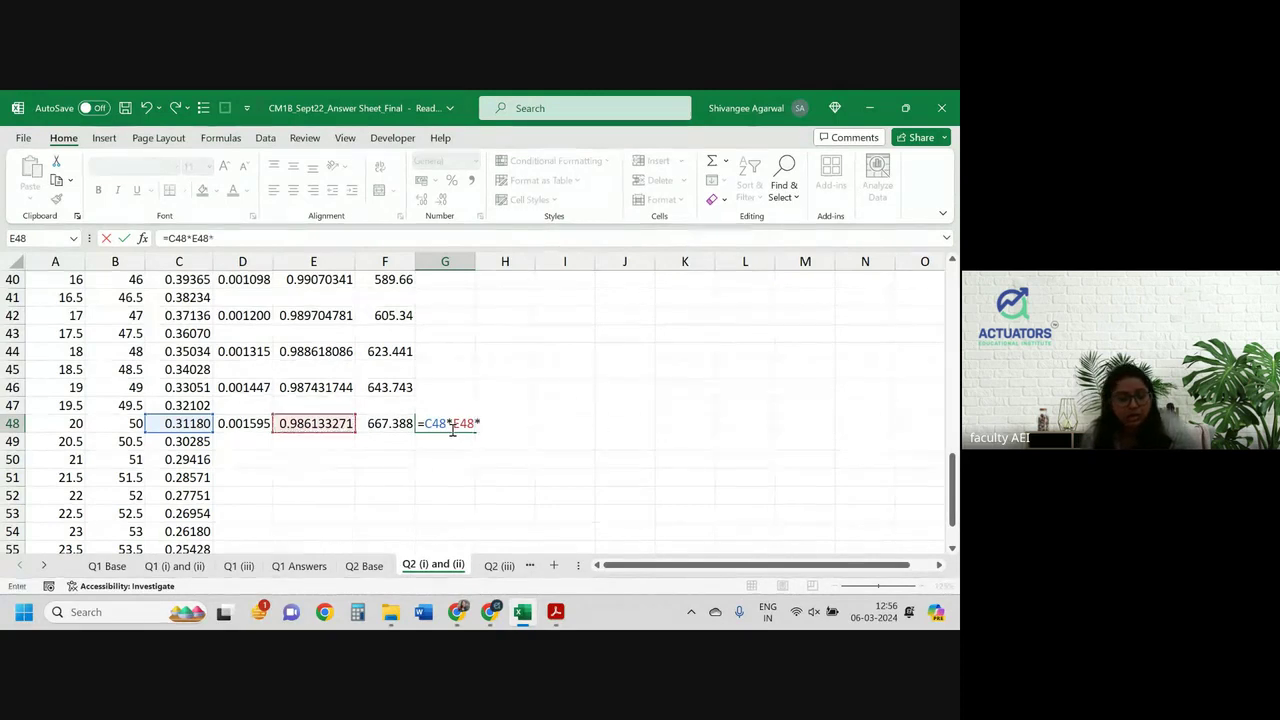
key("Up")
key("Up")
key("Up")
key("Up")
key("Up")
key("Up")
key("Up")
key("Up")
key("Up")
key("Up")
key("Up")
key("Up")
key("Up")
key("Up")
key("Up")
key("Up")
key("Up")
key("Up")
key("Up")
key("Up")
key("Up")
key("Up")
key("Up")
key("Up")
key("Up")
key("Up")
key("Up")
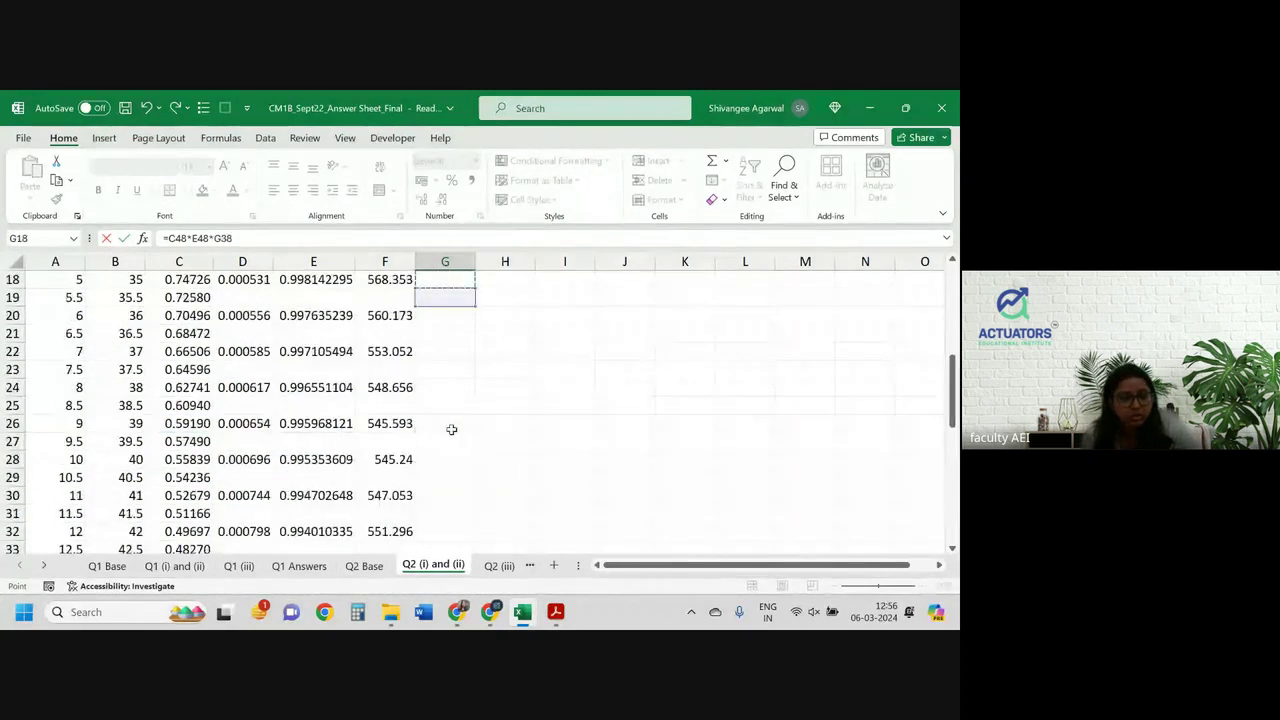
key("Left")
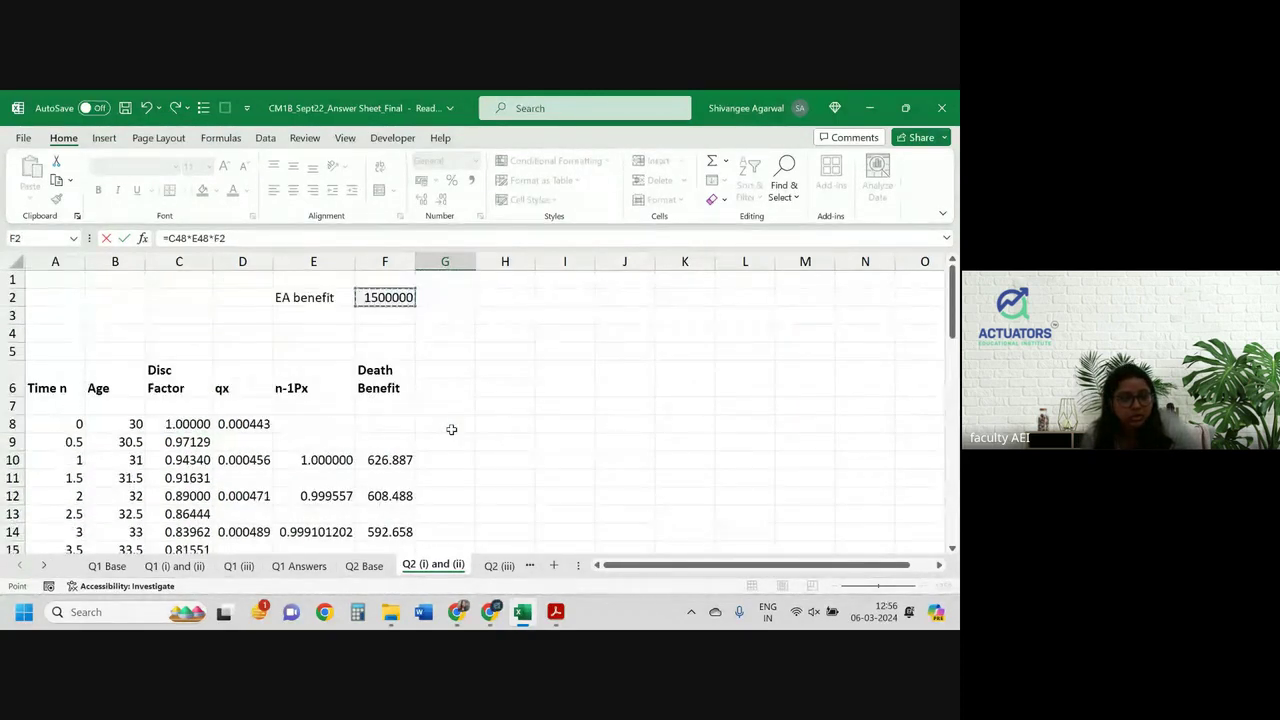
type("*")
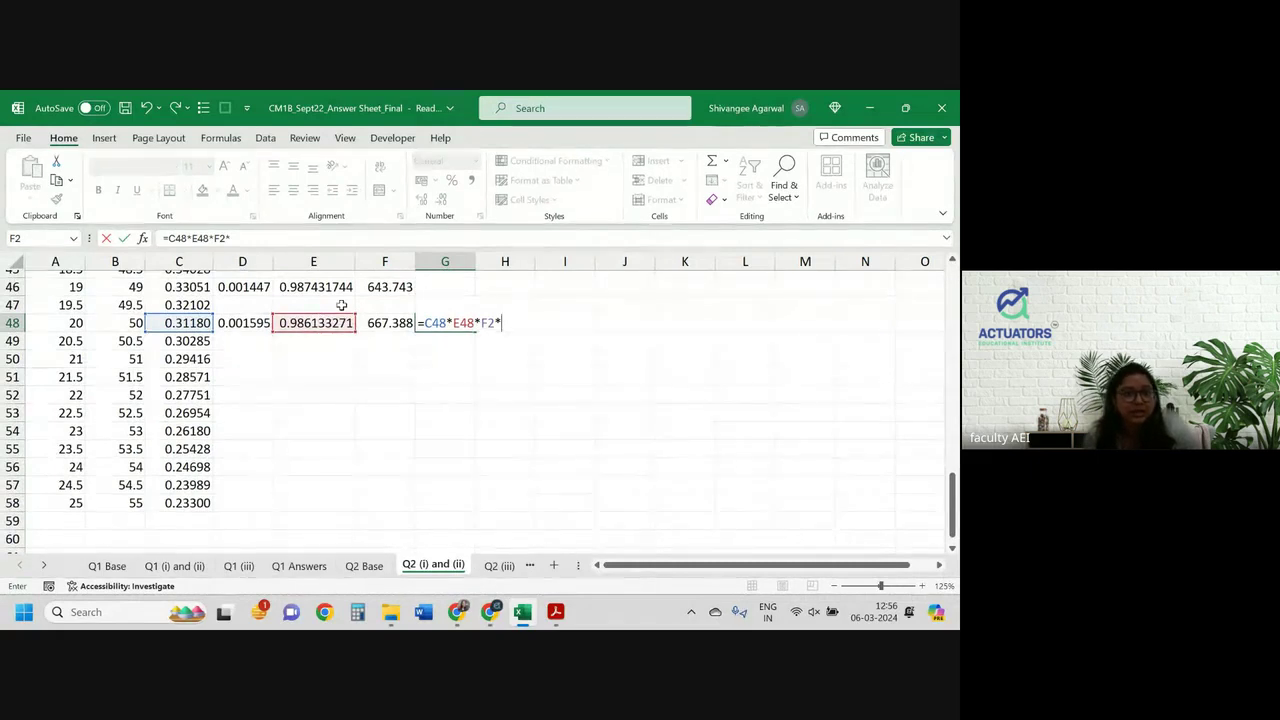
scroll(338, 330, "up", 4)
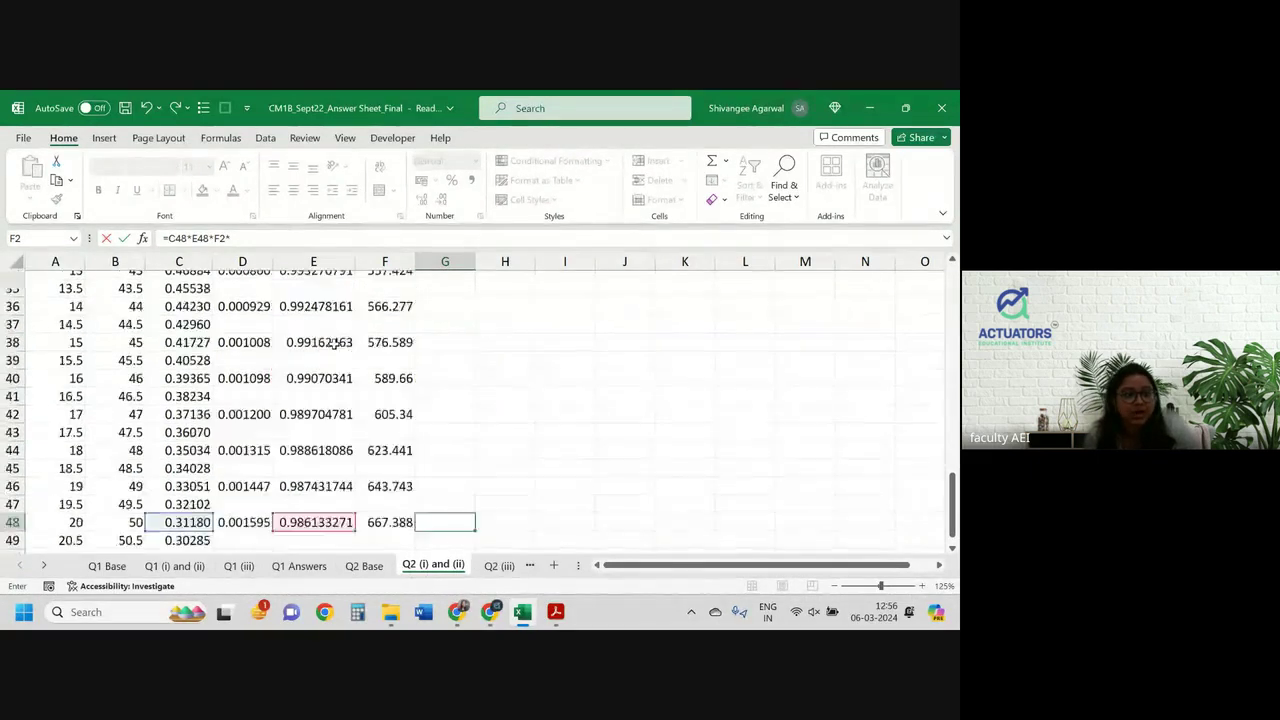
scroll(335, 343, "up", 11)
scroll(335, 343, "down", 7)
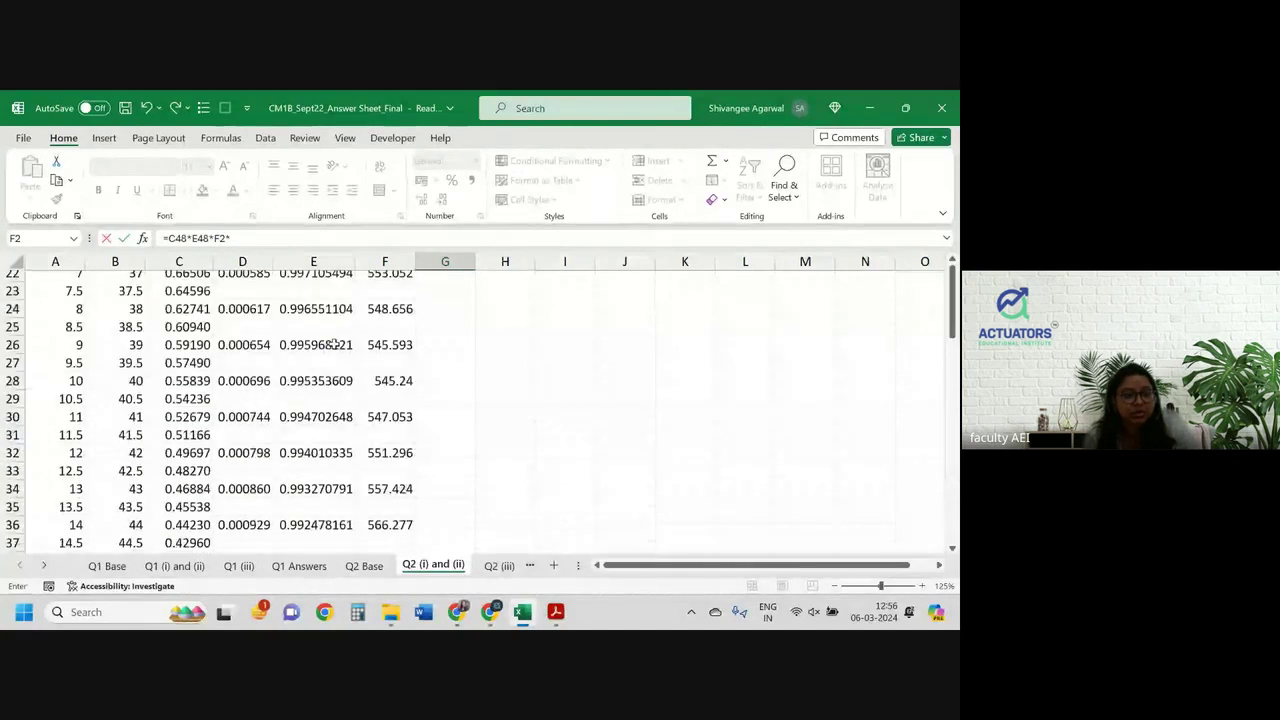
scroll(334, 343, "down", 6)
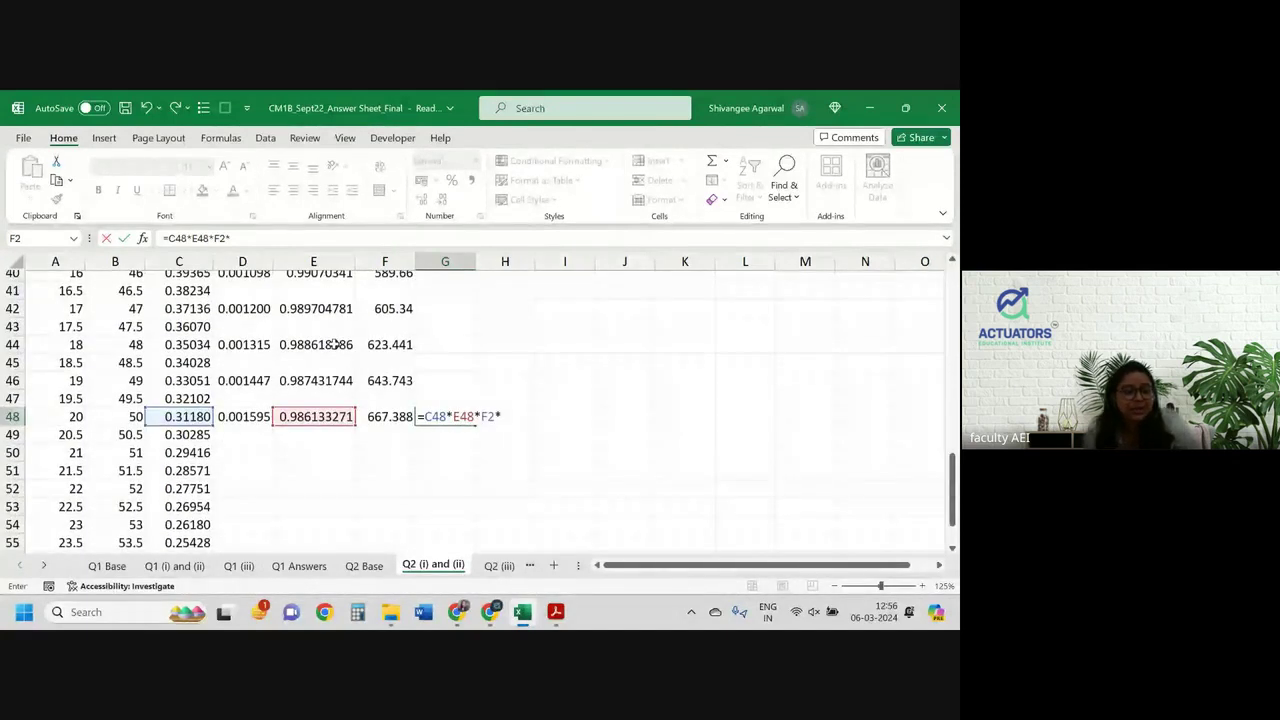
type("(1-")
left_click(242, 416)
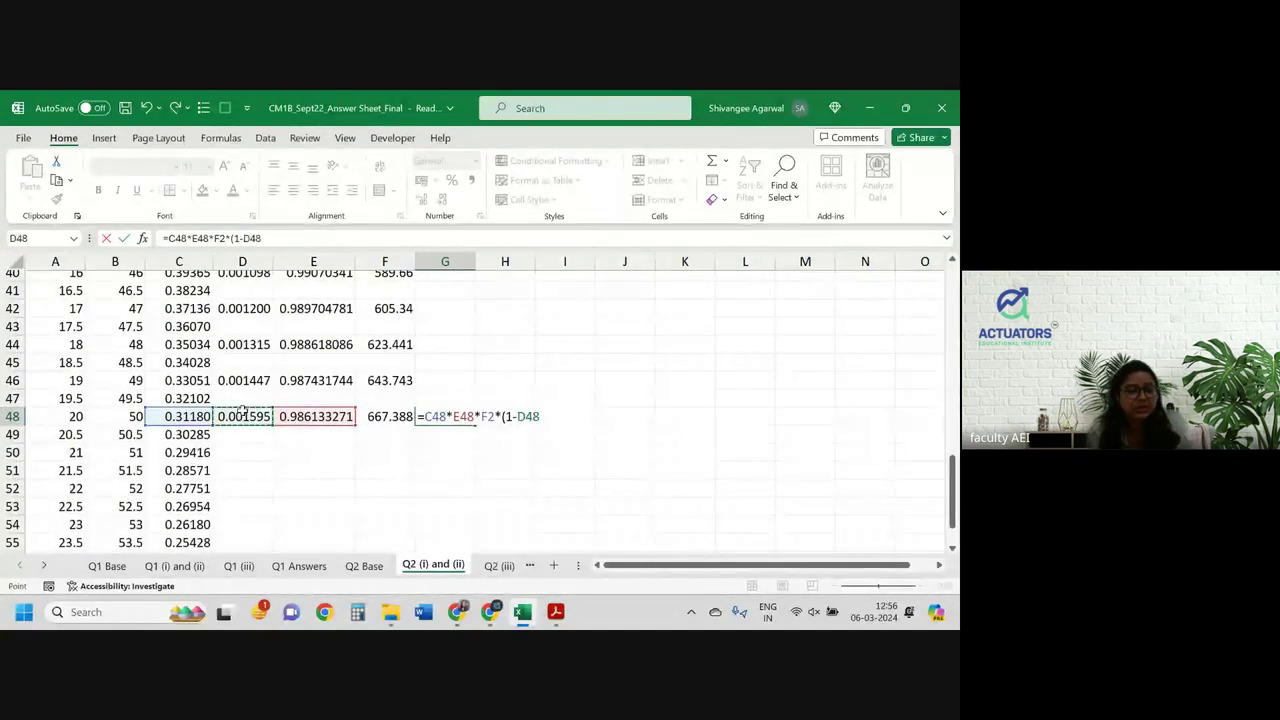
type(")")
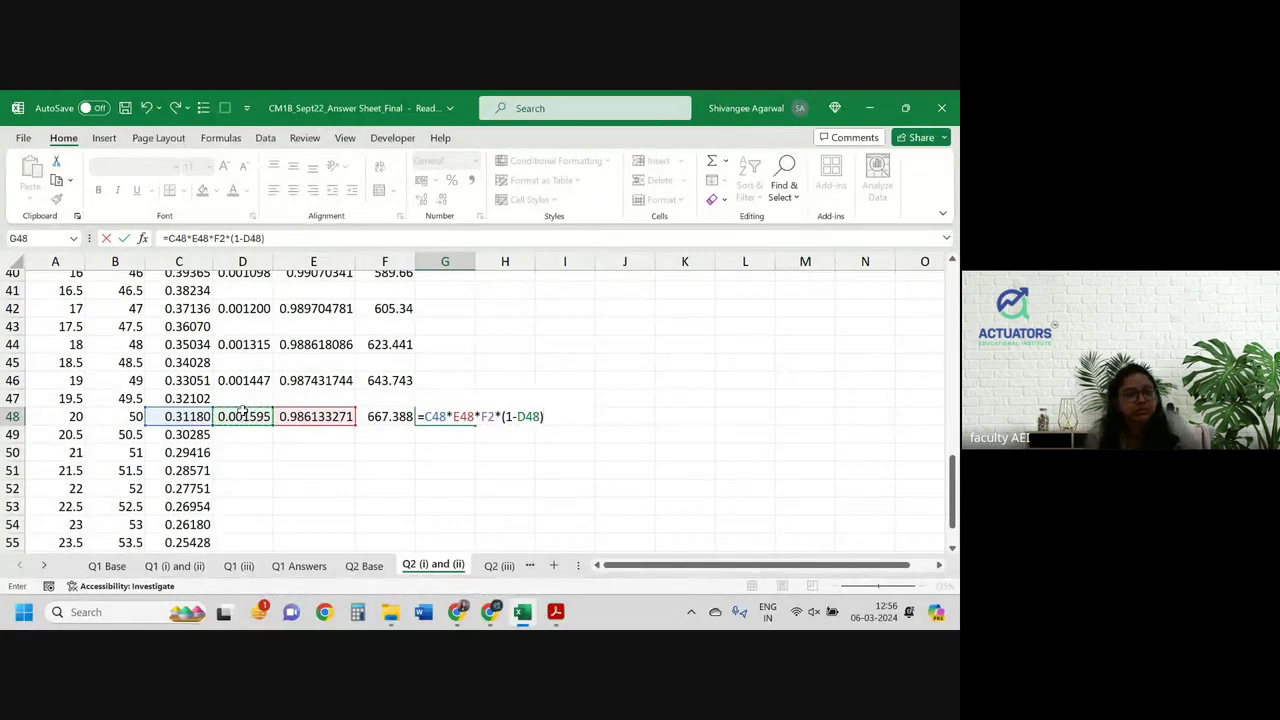
Change the mortality rate reference in the G48 formula to D46 so it reads =C48*E48*F2*(1-D46)
left_click(260, 238)
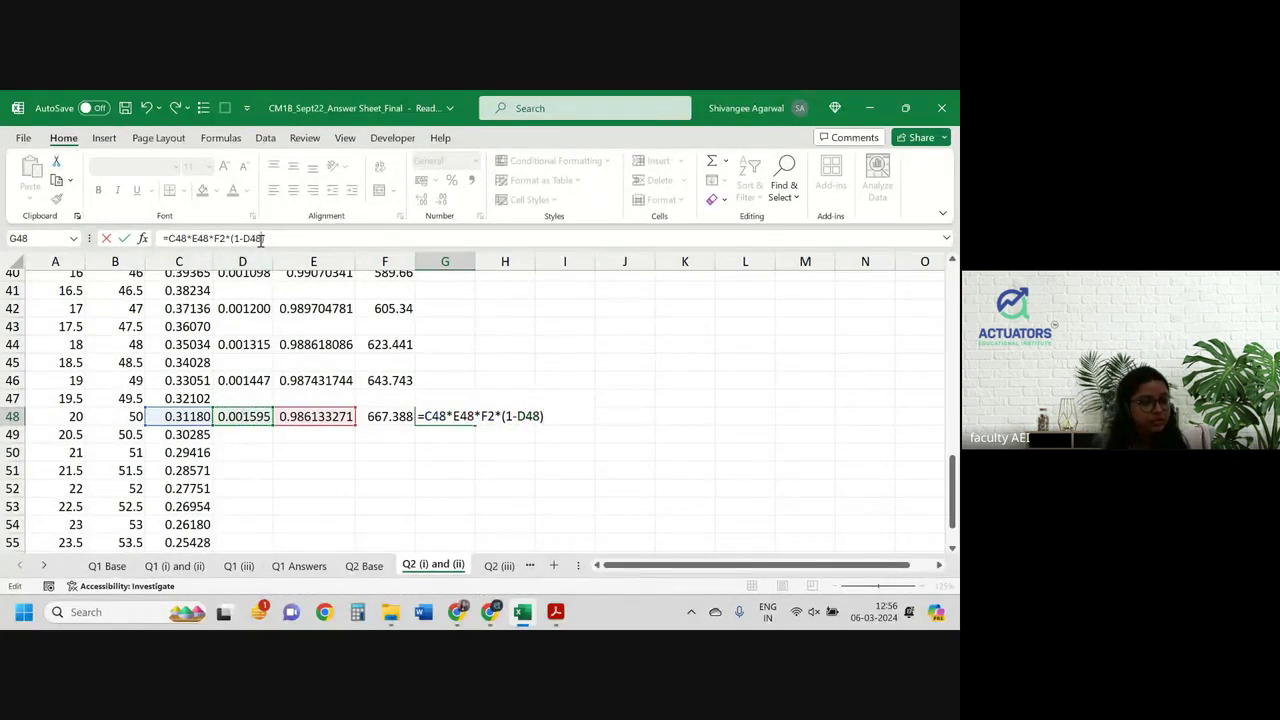
key("BackSpace")
key("BackSpace")
key("BackSpace")
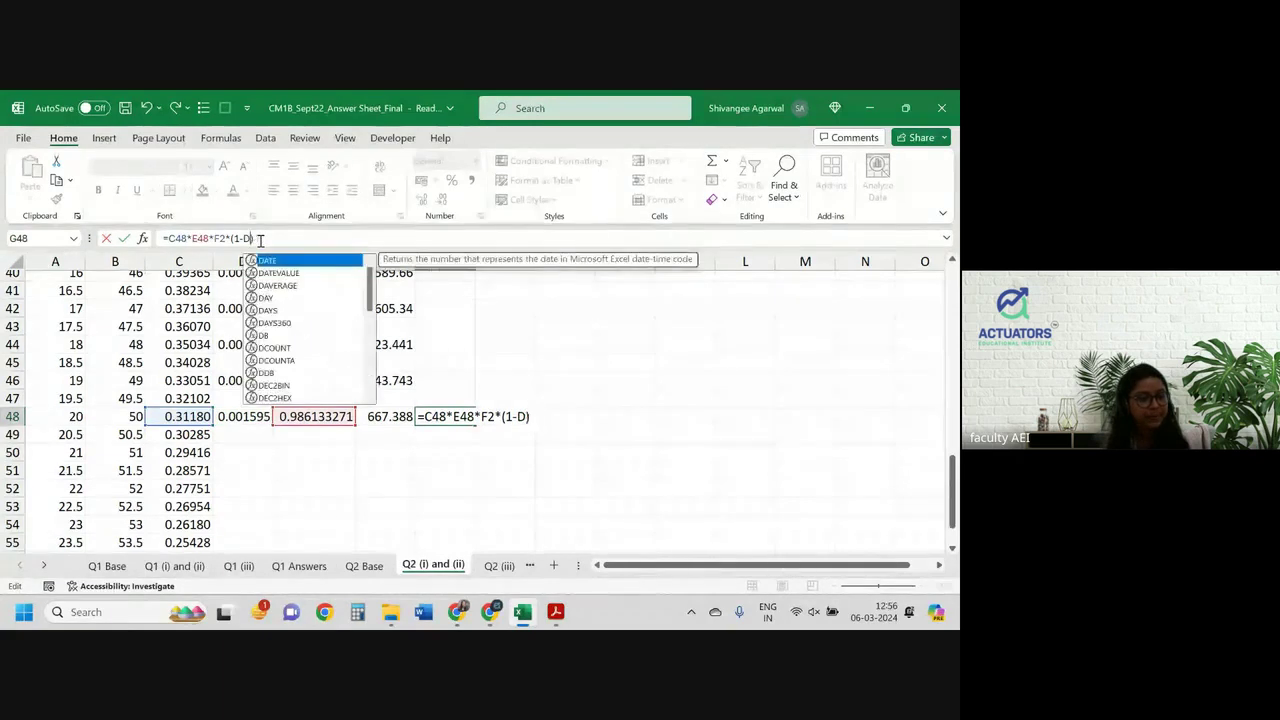
left_click(255, 383)
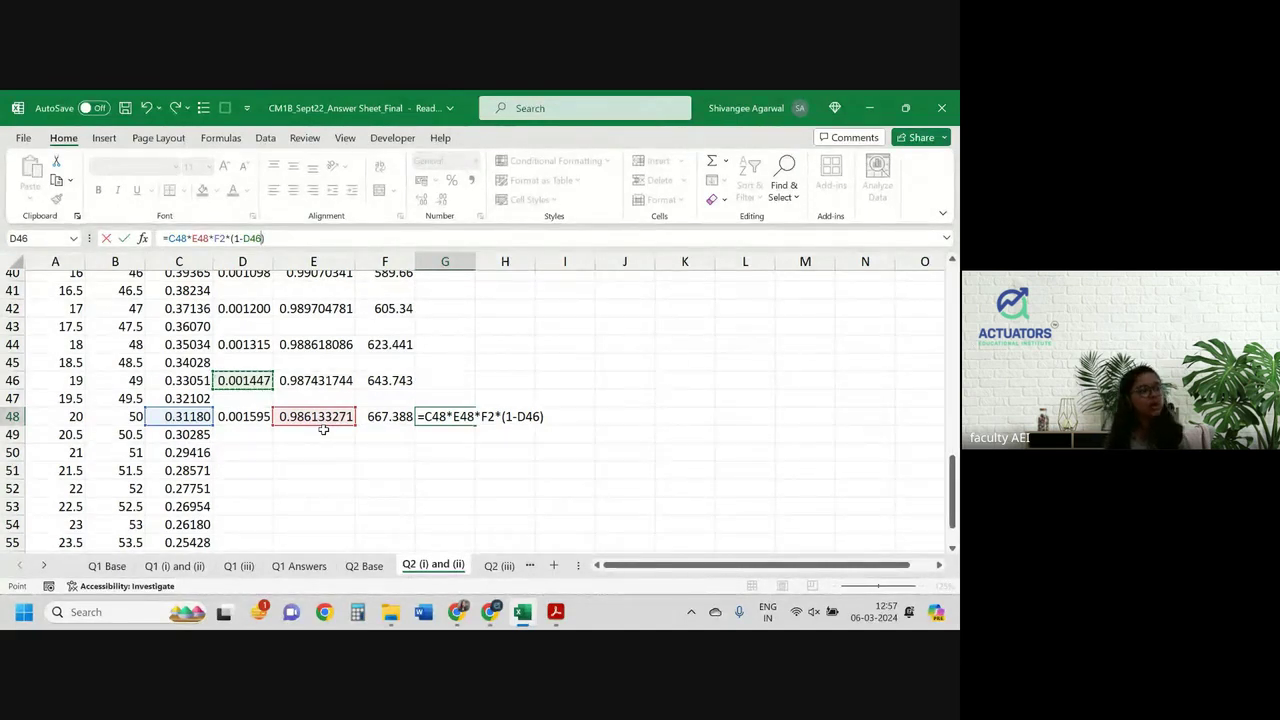
key("Return")
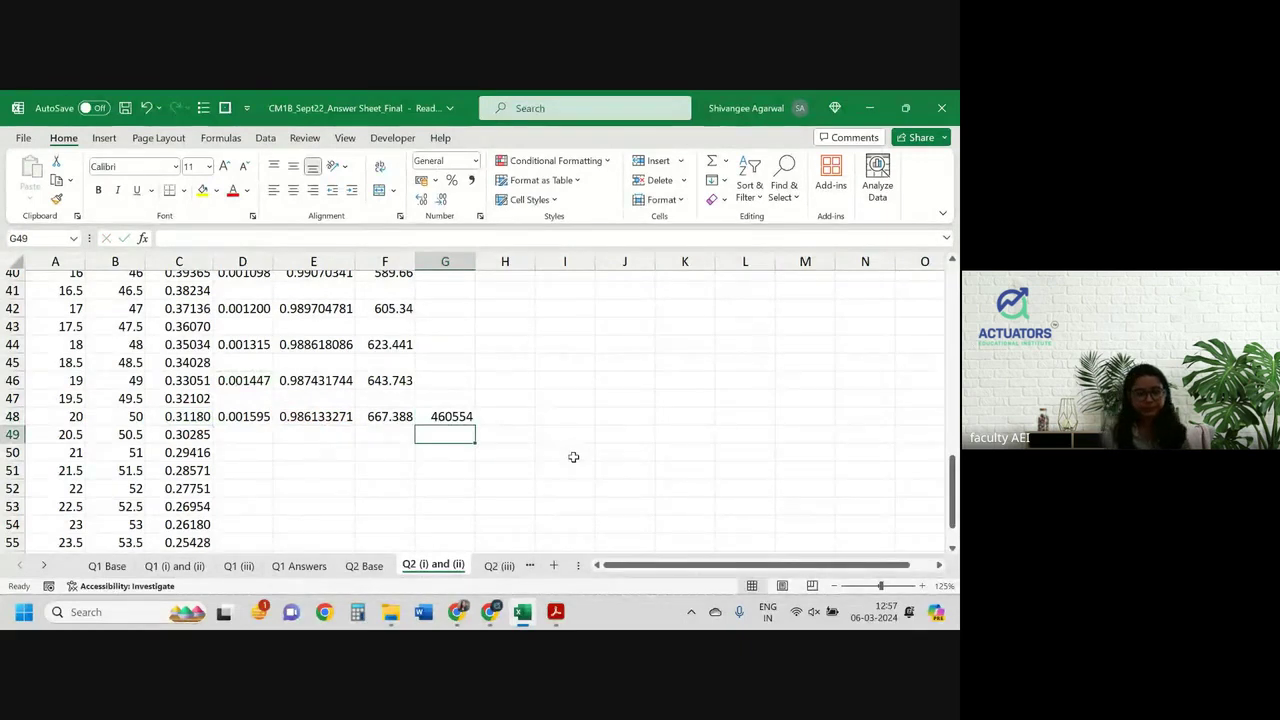
Format the survival benefit in G48 to three decimal places and check the survival probability formula in E48
left_click(456, 415)
left_click(421, 199)
left_click(421, 199)
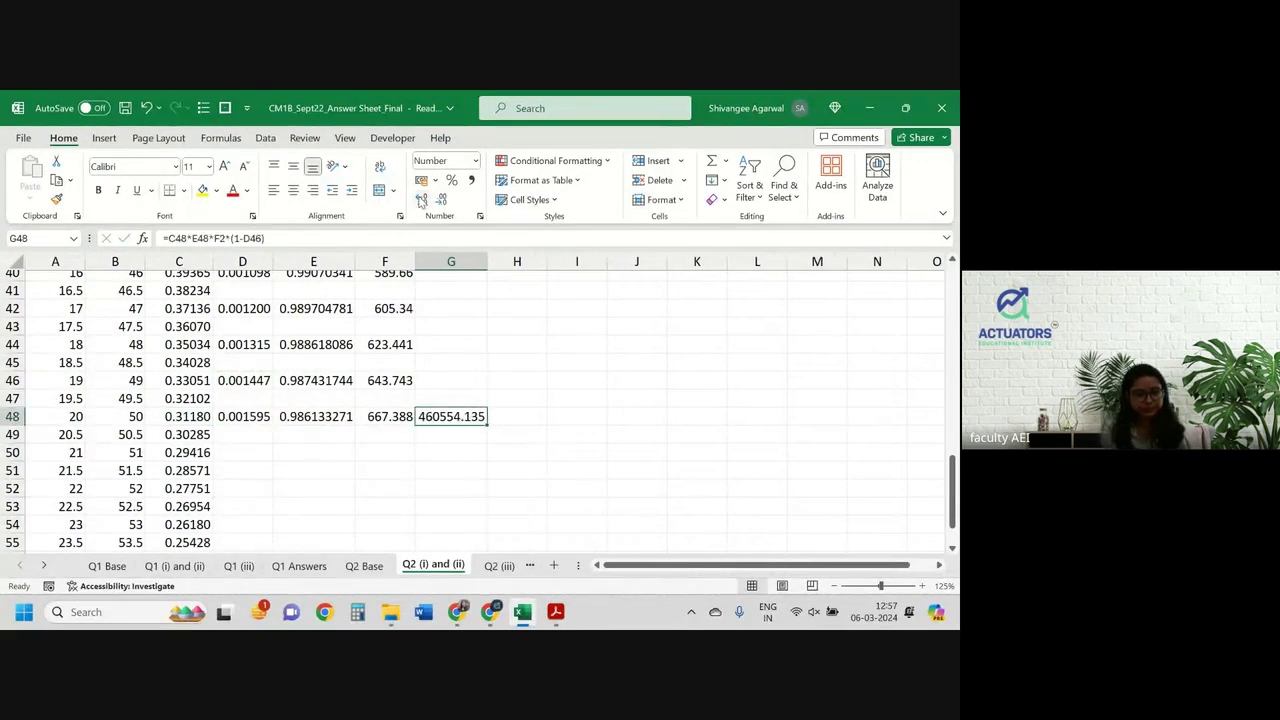
left_click(421, 199)
left_click(421, 199)
left_click(441, 201)
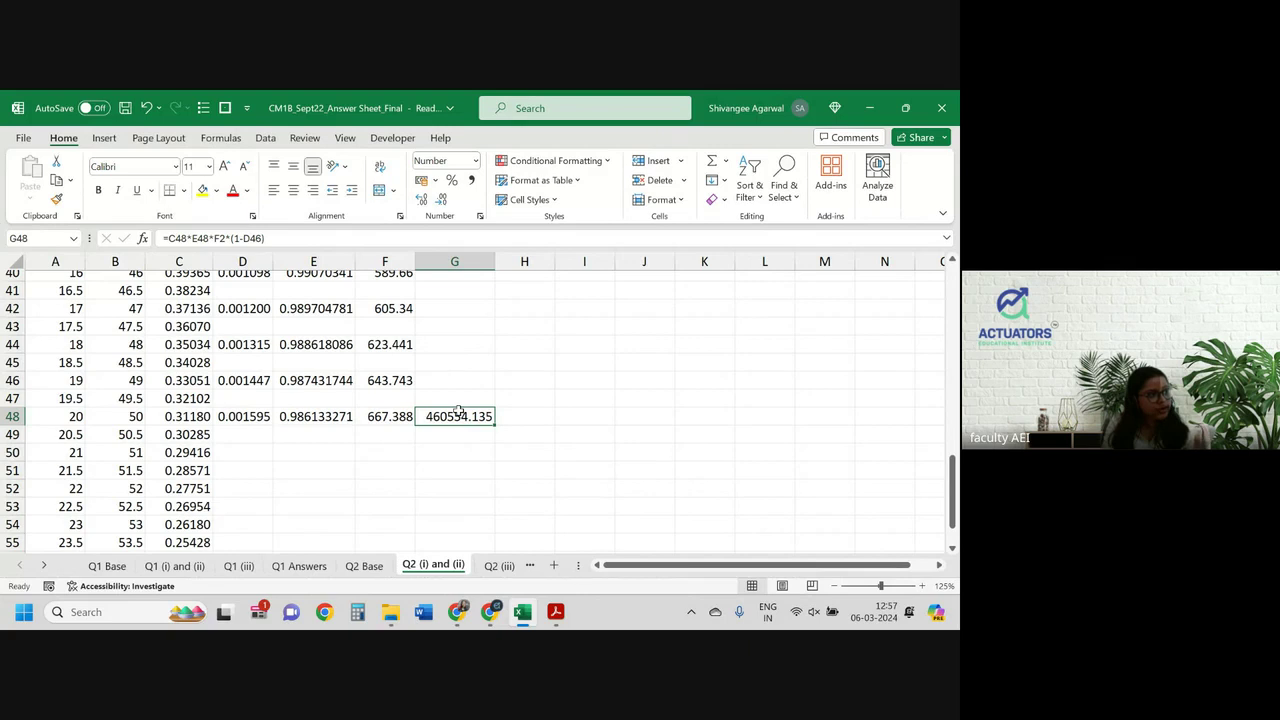
left_click(324, 420)
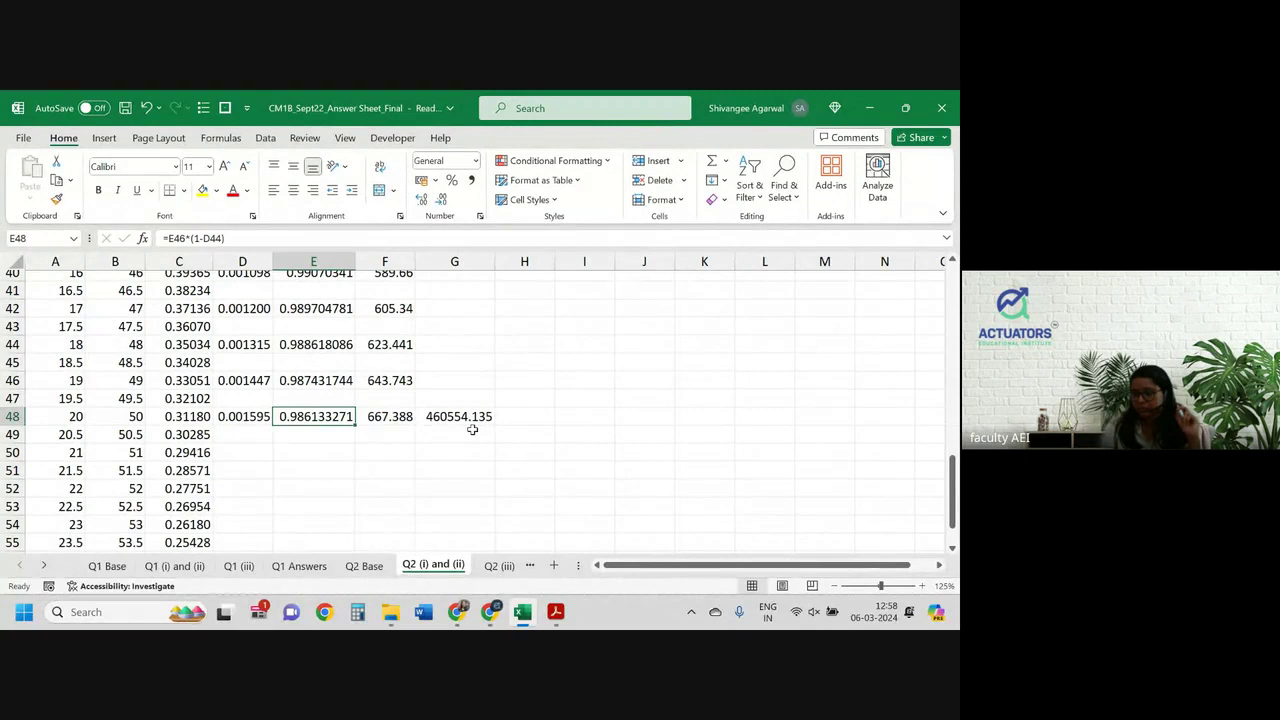
Label cell D60 below the table "Total"
scroll(472, 429, "down", 3)
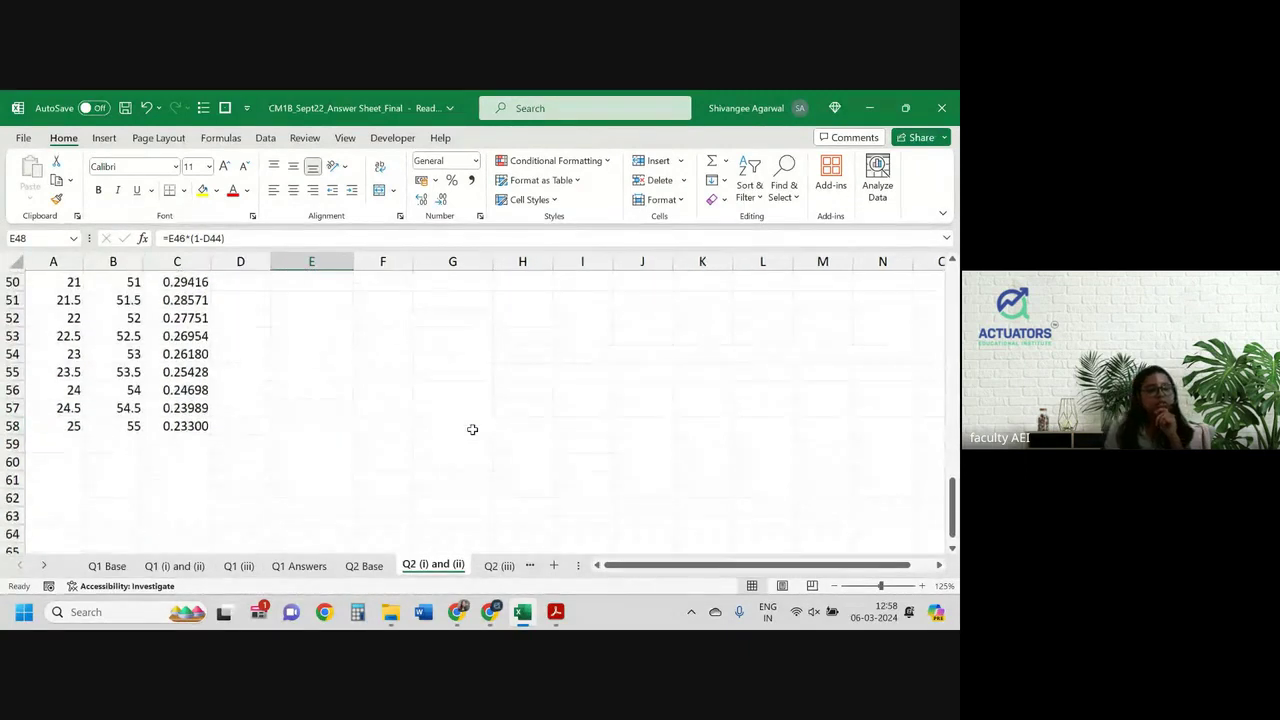
left_click(230, 466)
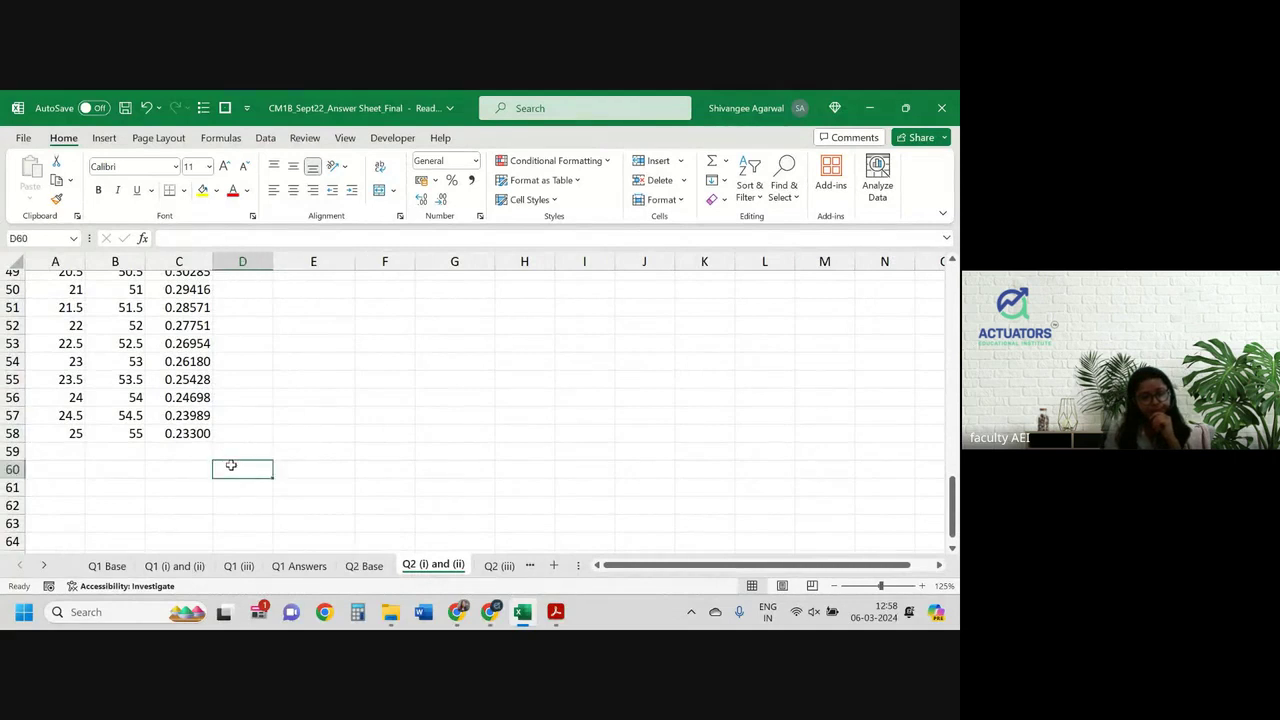
scroll(230, 466, "up", 1)
left_click(241, 497)
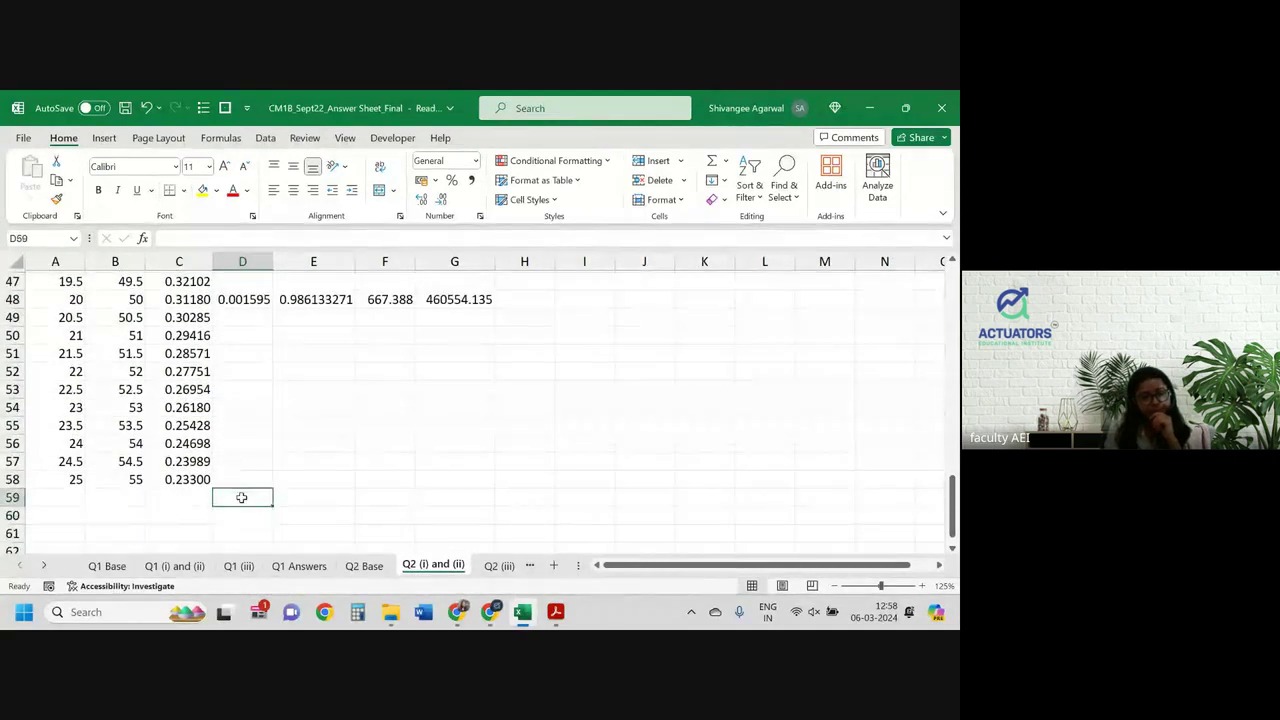
key("Left")
key("Down")
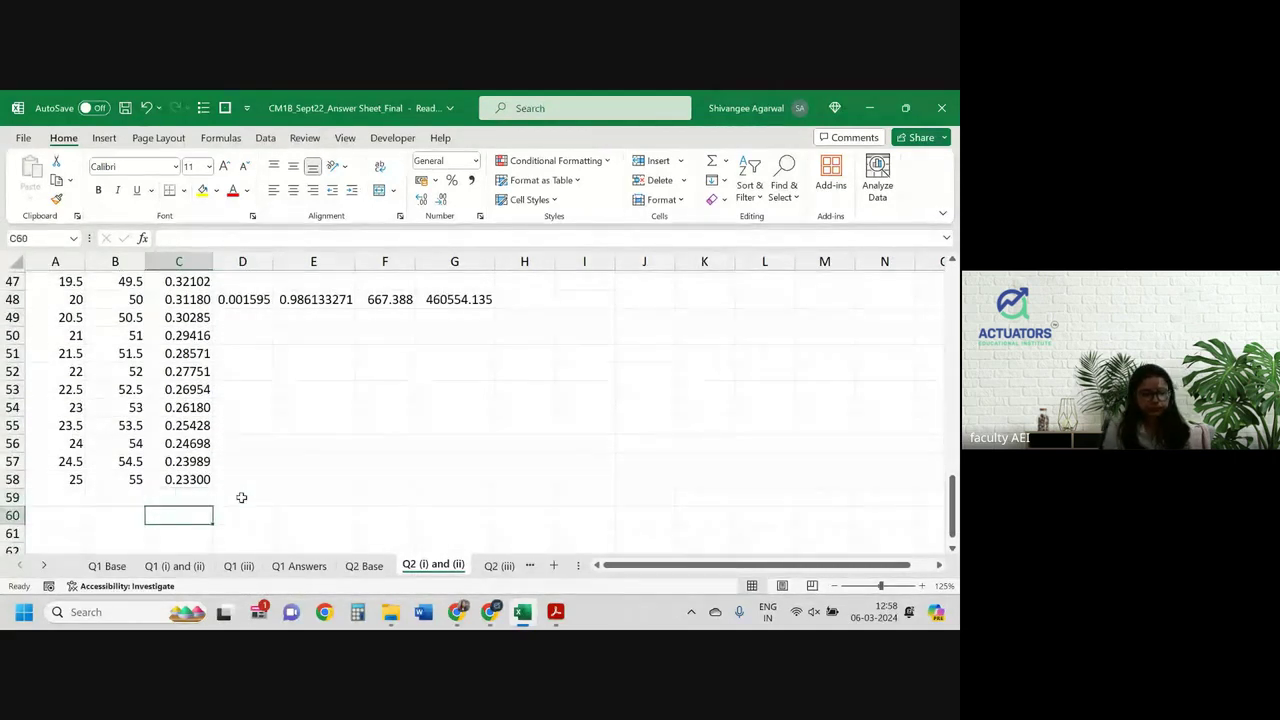
key("Right")
type("To")
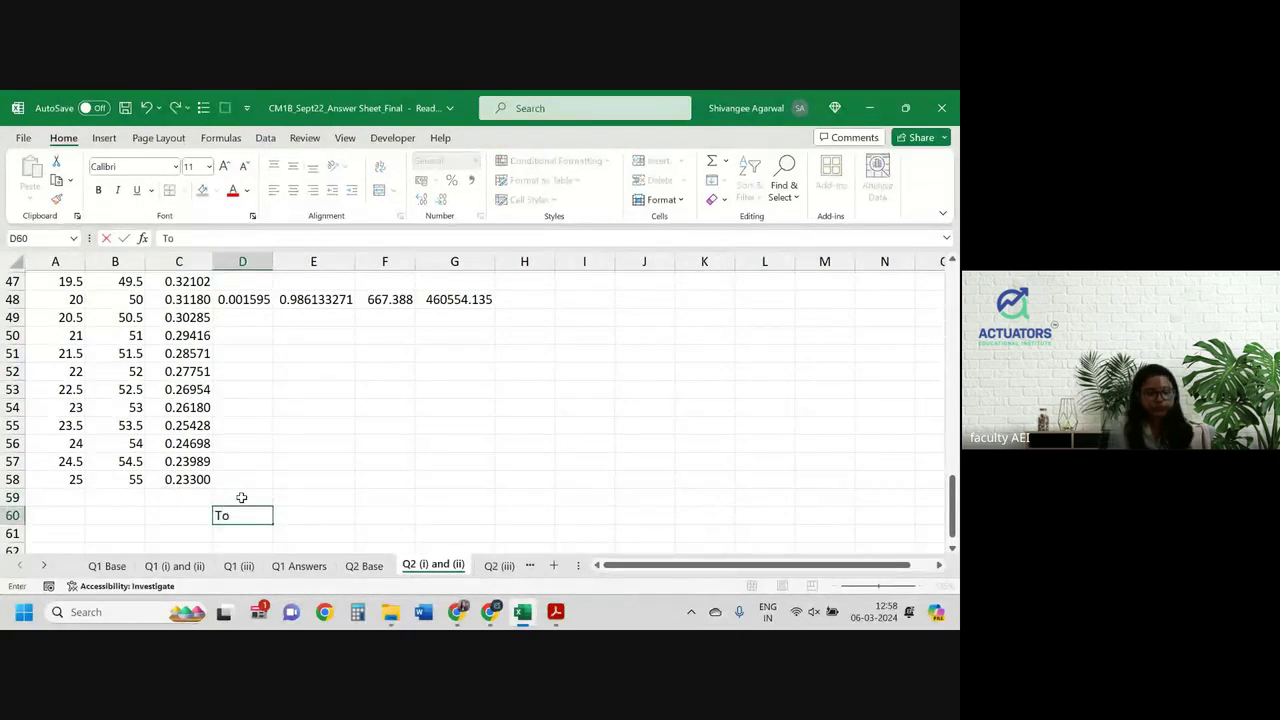
type("tal")
key("Right")
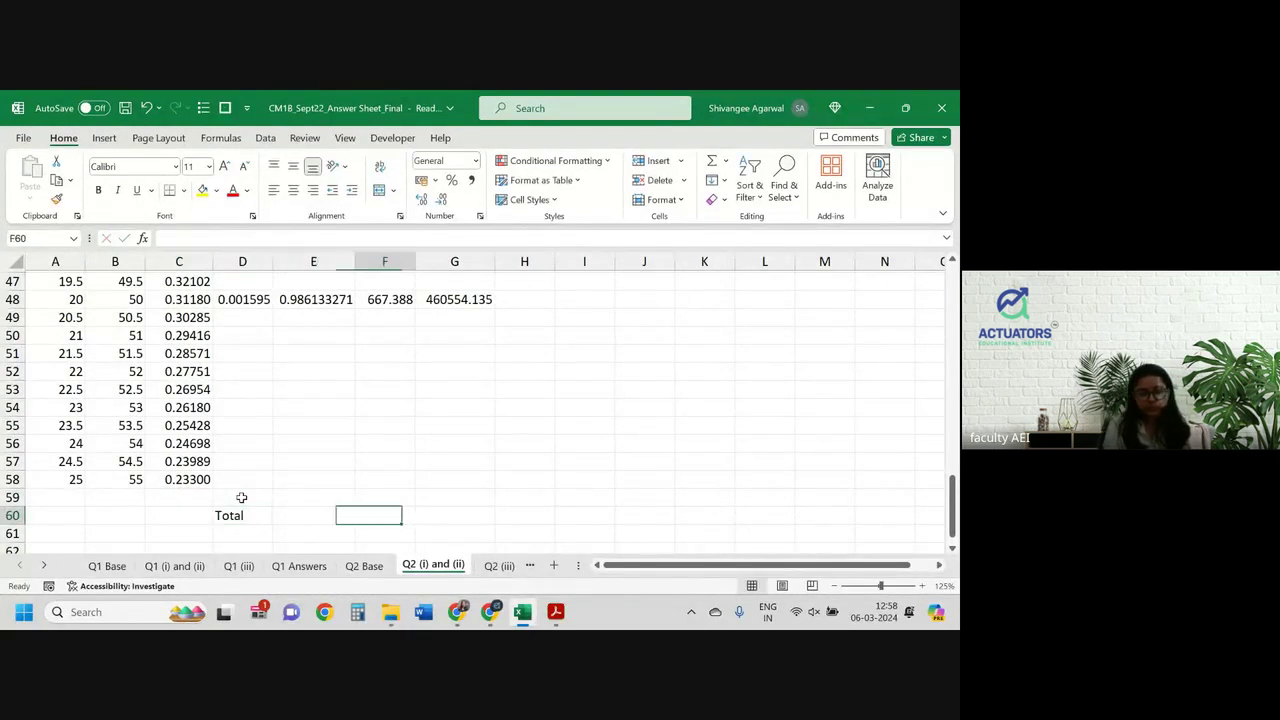
Build the formula =G48+SUM(F8:F58) in G60 to total the discounted survival and death benefits
key("Right")
key("Right")
key("Up")
key("Up")
key("Left")
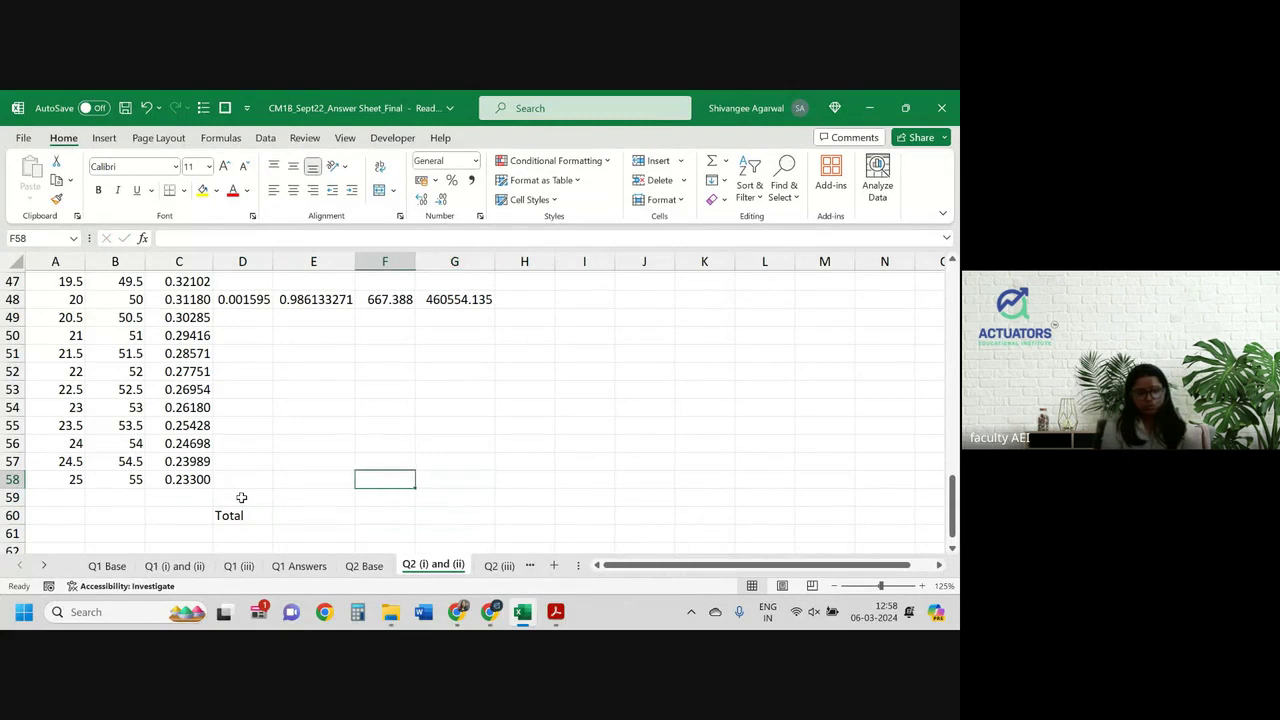
key("Right")
key("Down")
key("Down")
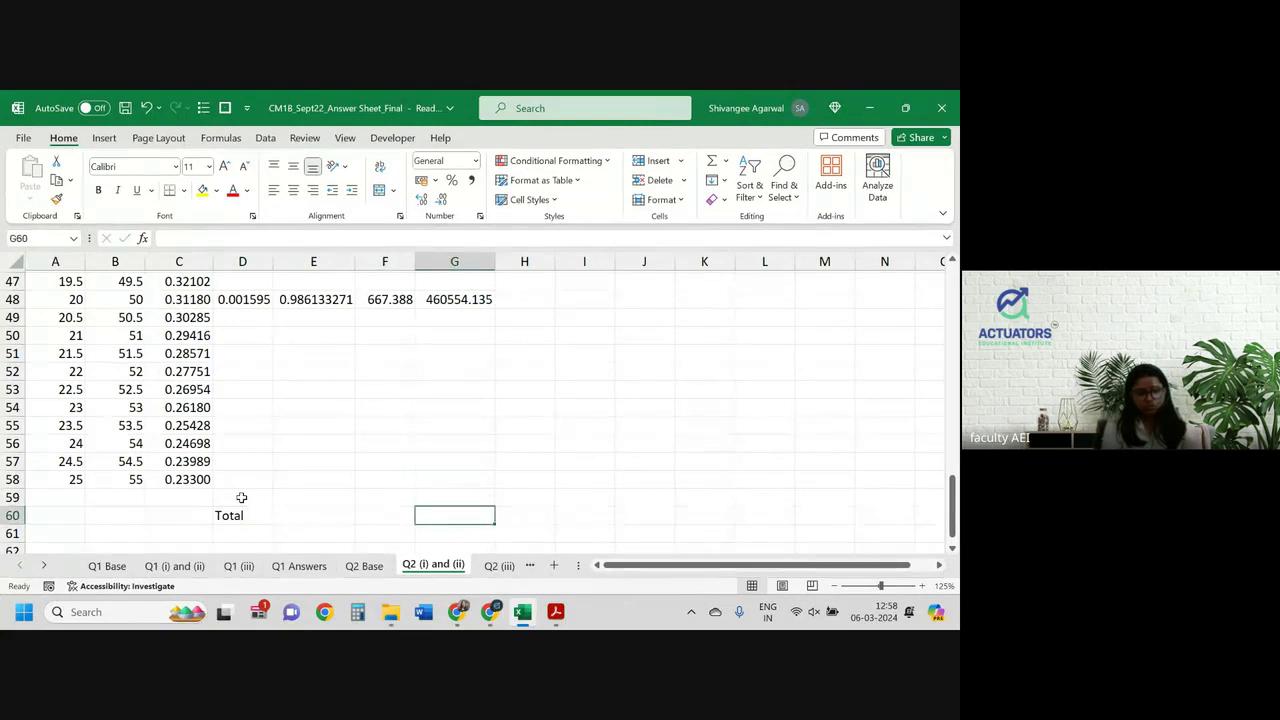
type("=")
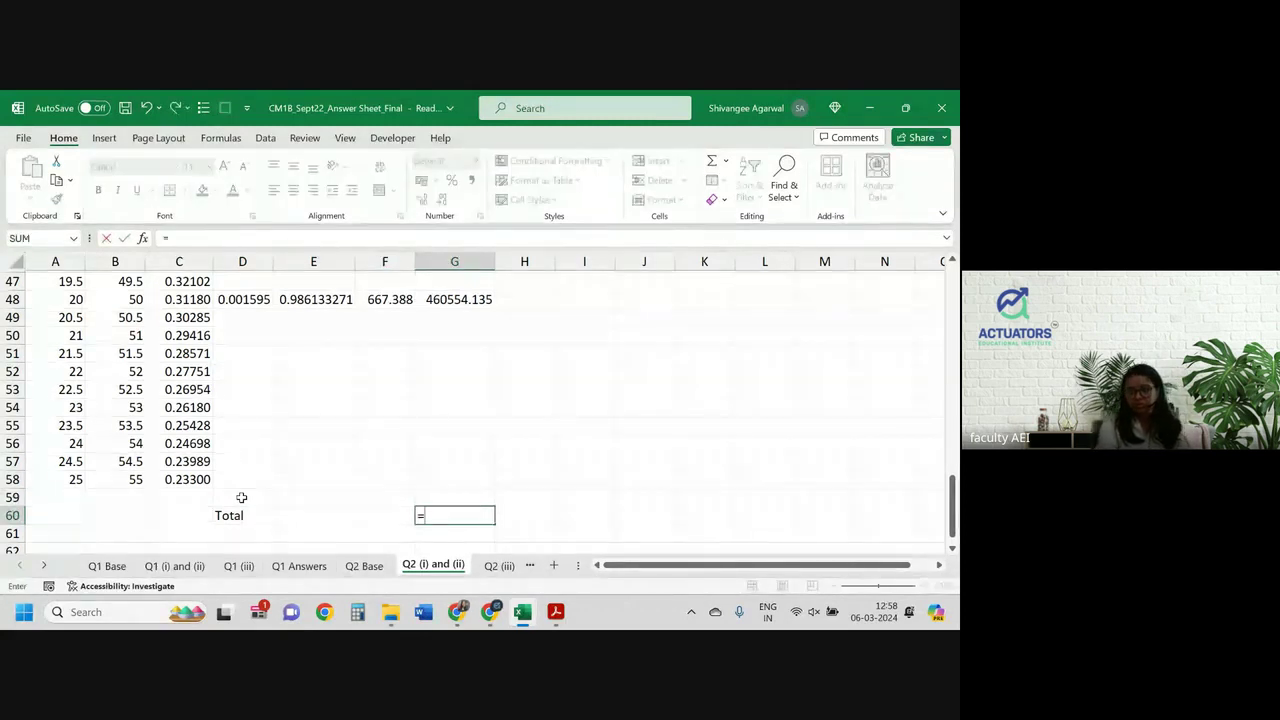
left_click(429, 300)
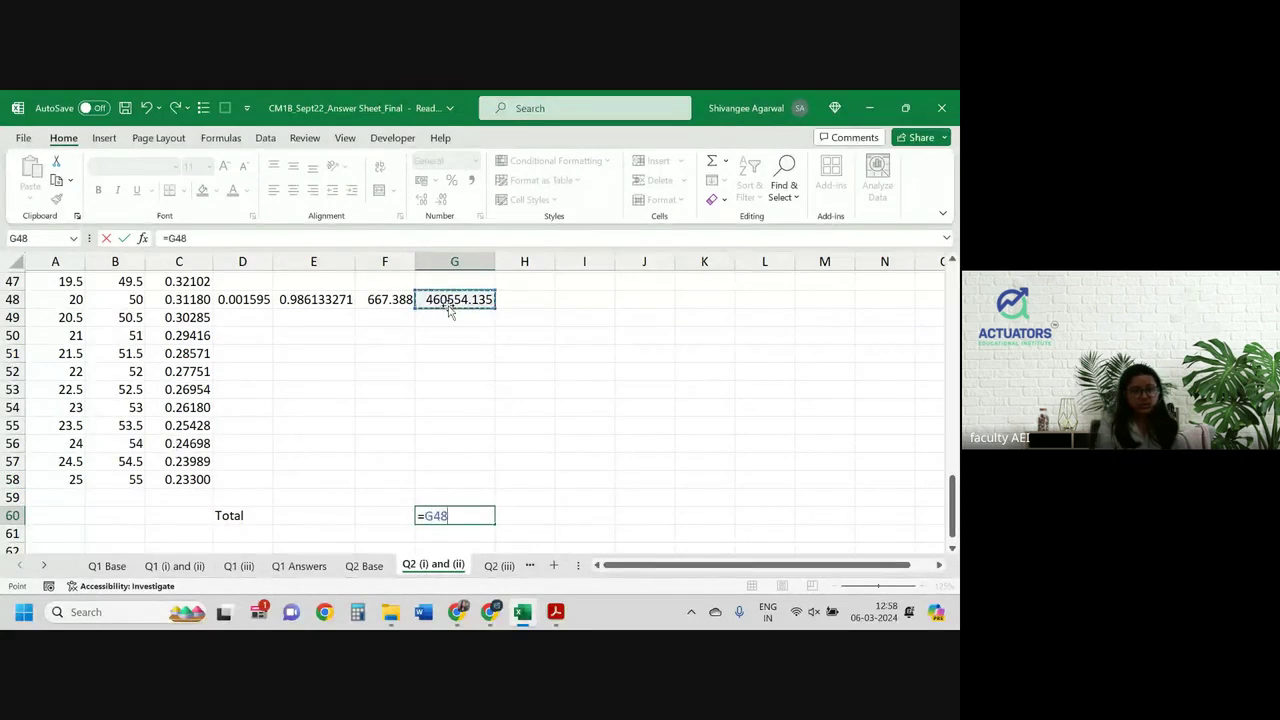
type("+sum(")
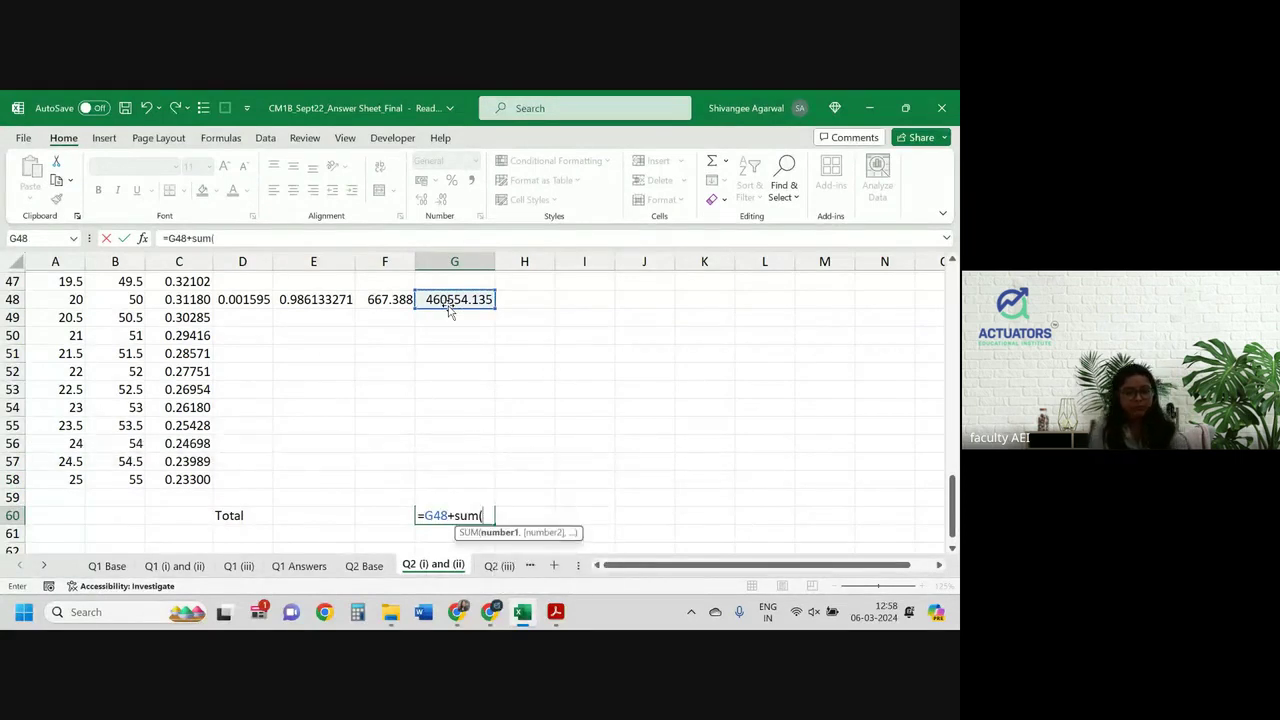
key("Left")
key("Left")
key("Up")
key("Right")
key("Up")
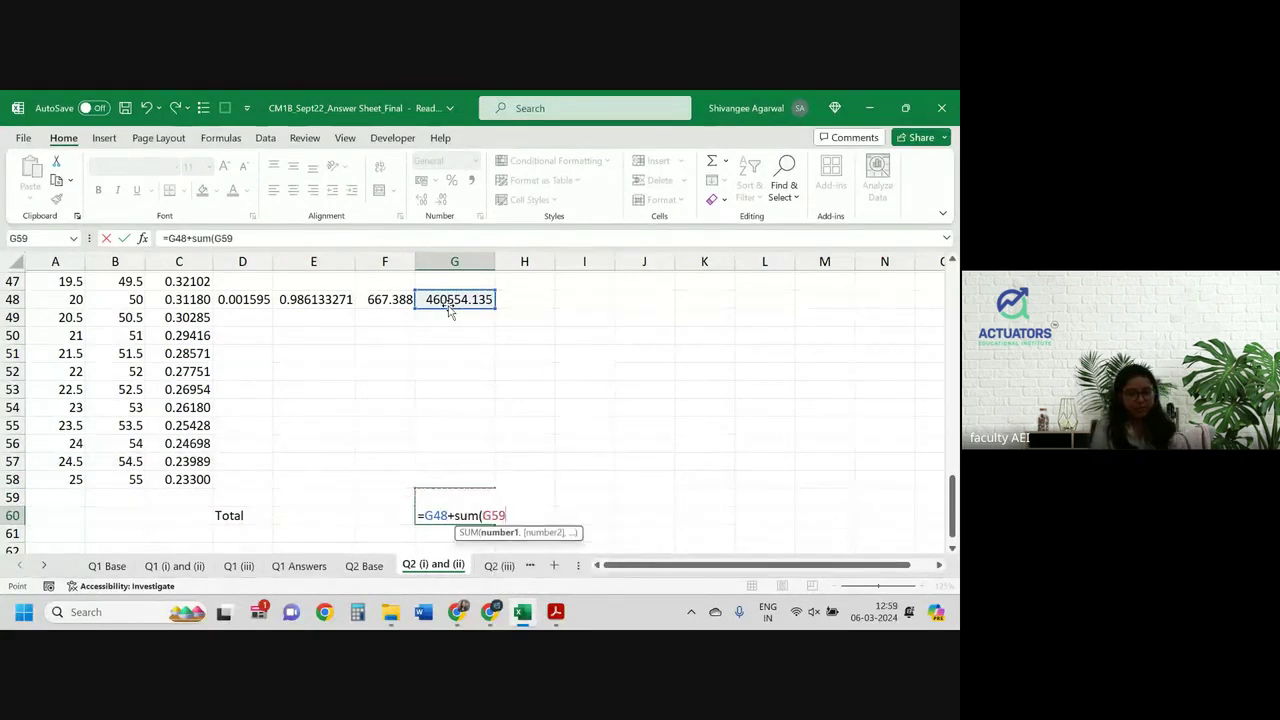
key("shift+Up")
key("shift+Up")
key("shift+Up")
key("shift+Up")
key("shift+Up")
key("shift+Up")
key("shift+Up")
key("shift+Up")
key("shift+Up")
key("shift+Up")
key("shift+Up")
key("shift+Up")
key("shift+Up")
key("shift+Up")
key("shift+Up")
key("shift+Up")
key("shift+Up")
key("shift+Up")
key("shift+Up")
key("shift+Up")
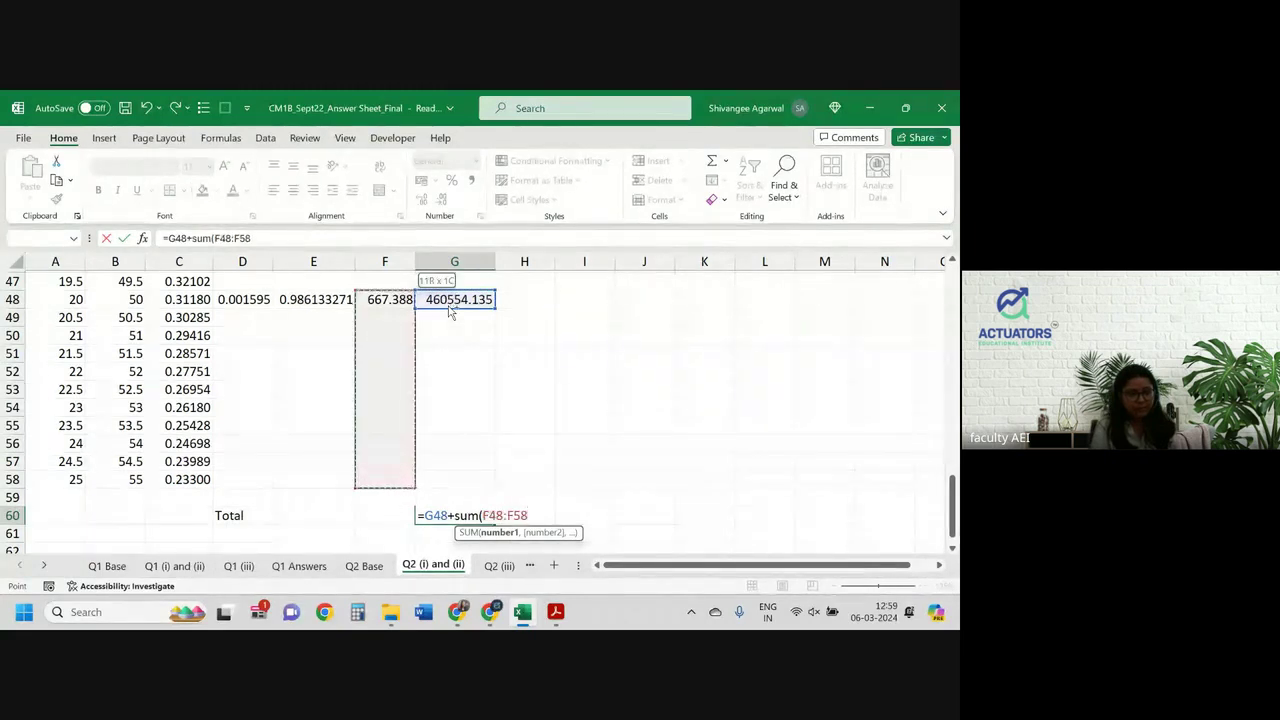
key("shift+Up")
key("shift+Up")
key("shift+Up")
key("shift+Up")
key("shift+Up")
key("shift+Up")
key("shift+Up")
key("shift+Up")
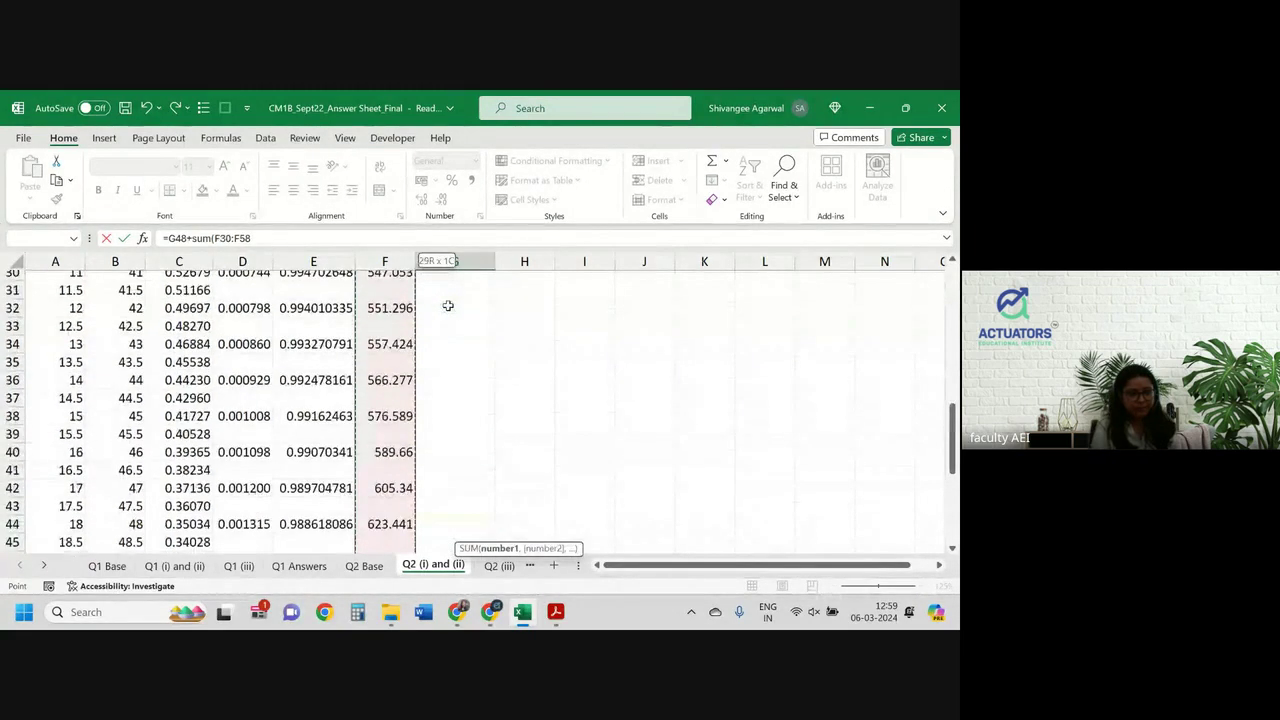
key("shift+Up")
key("shift+Up")
key("shift+Up")
key("shift+Up")
key("shift+Up")
key("shift+Up")
key("shift+Up")
key("shift+Up")
key("shift+Up")
key("shift+Up")
key("shift+Up")
key("shift+Up")
key("shift+Up")
key("shift+Up")
key("shift+Up")
key("shift+Up")
key("shift+Up")
key("shift+Up")
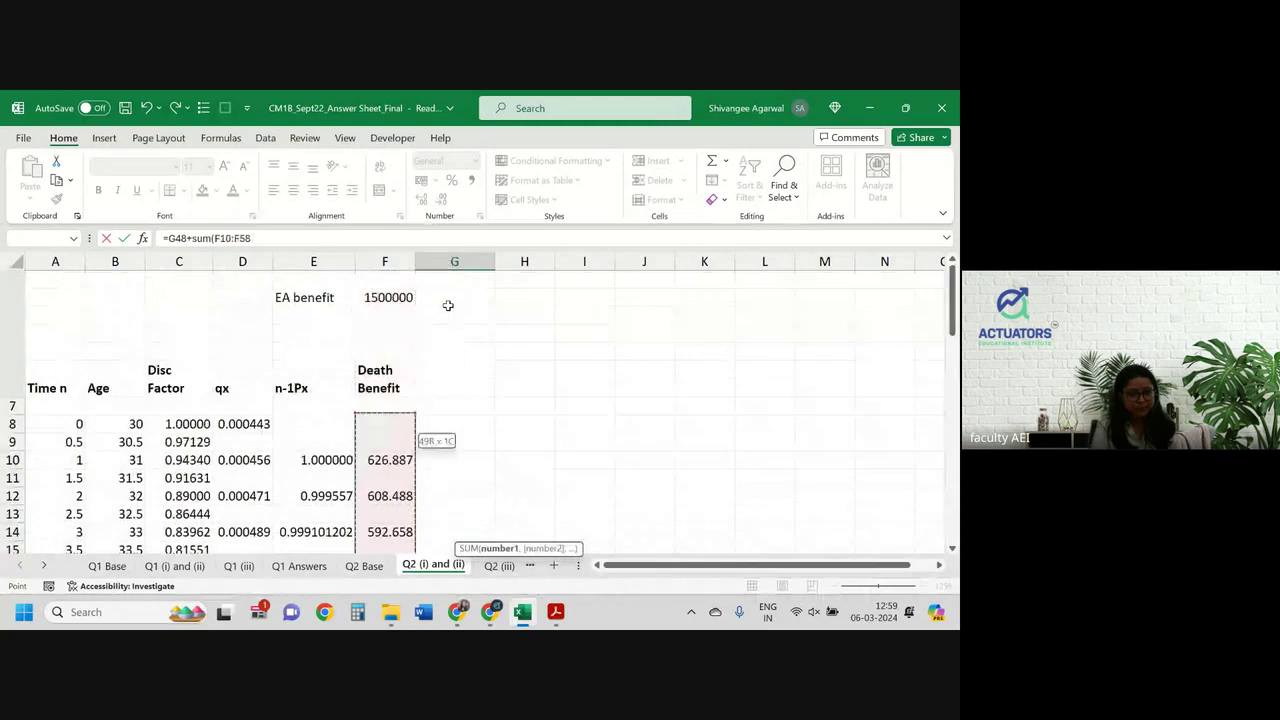
key("shift+Up")
key("shift+Up")
key("shift+Up")
key("shift+Up")
key("shift+Up")
key("shift+Up")
key("shift+Down")
key("shift+Down")
key("shift+Down")
key("shift+Down")
key("shift+Down")
key("shift+Down")
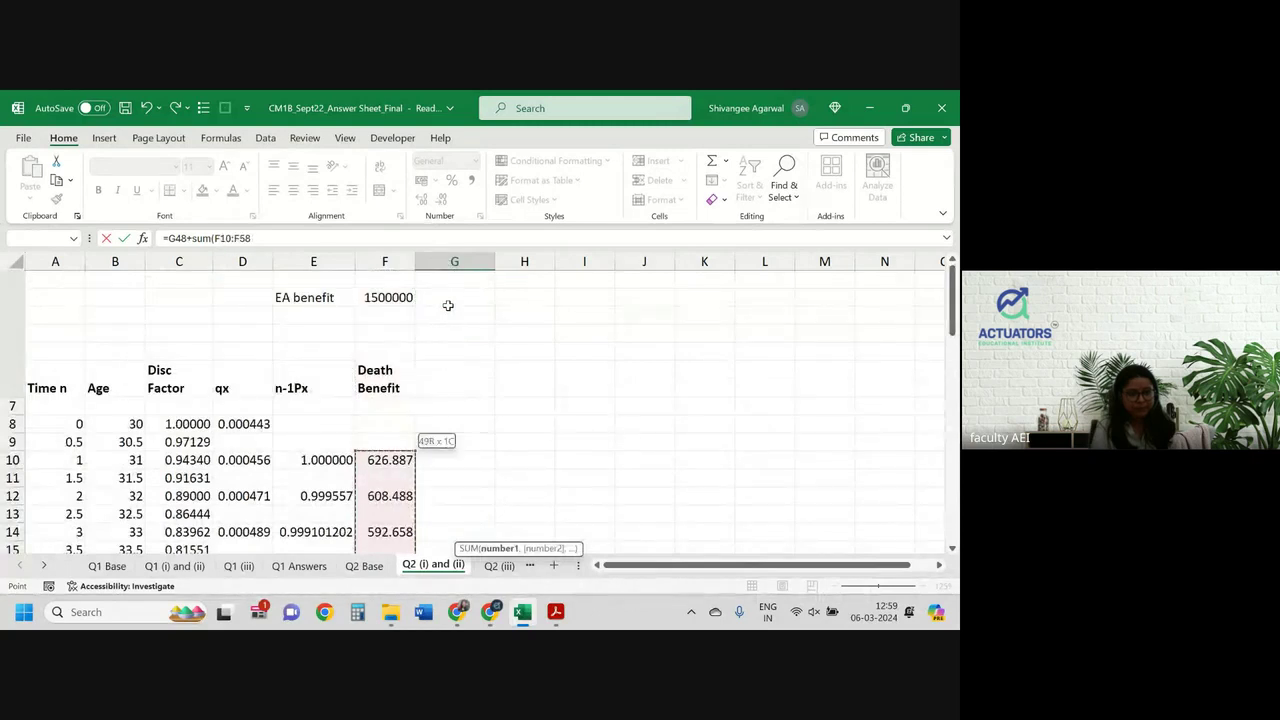
key("shift+Up")
key("shift+Up")
key("shift+Up")
key("Return")
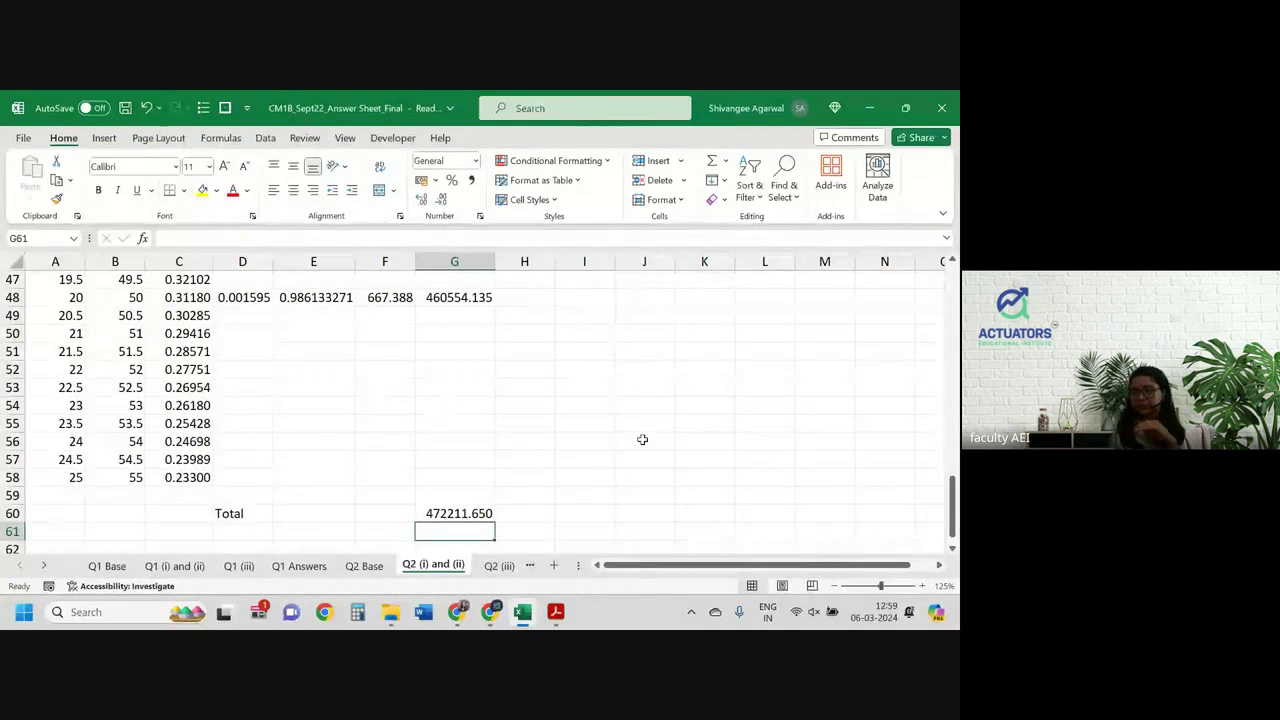
Format the total in G60 as English (United Kingdom) pound accounting currency
left_click(469, 510)
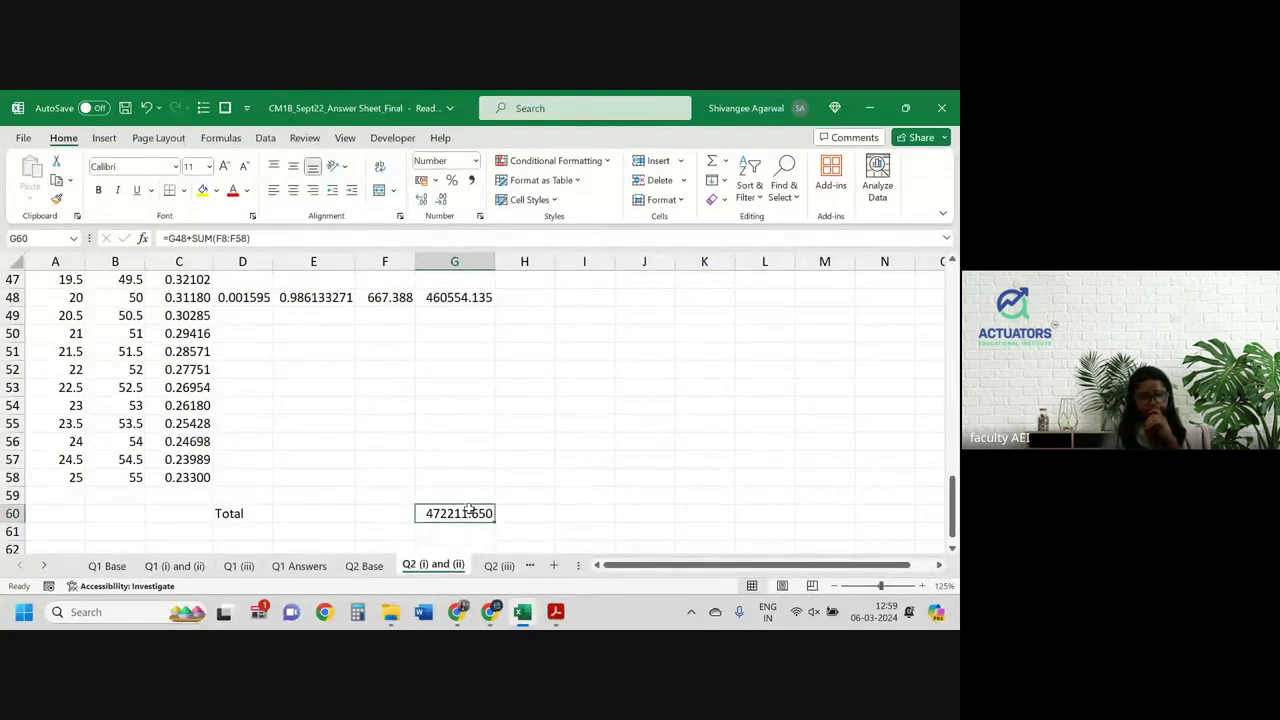
left_click(435, 180)
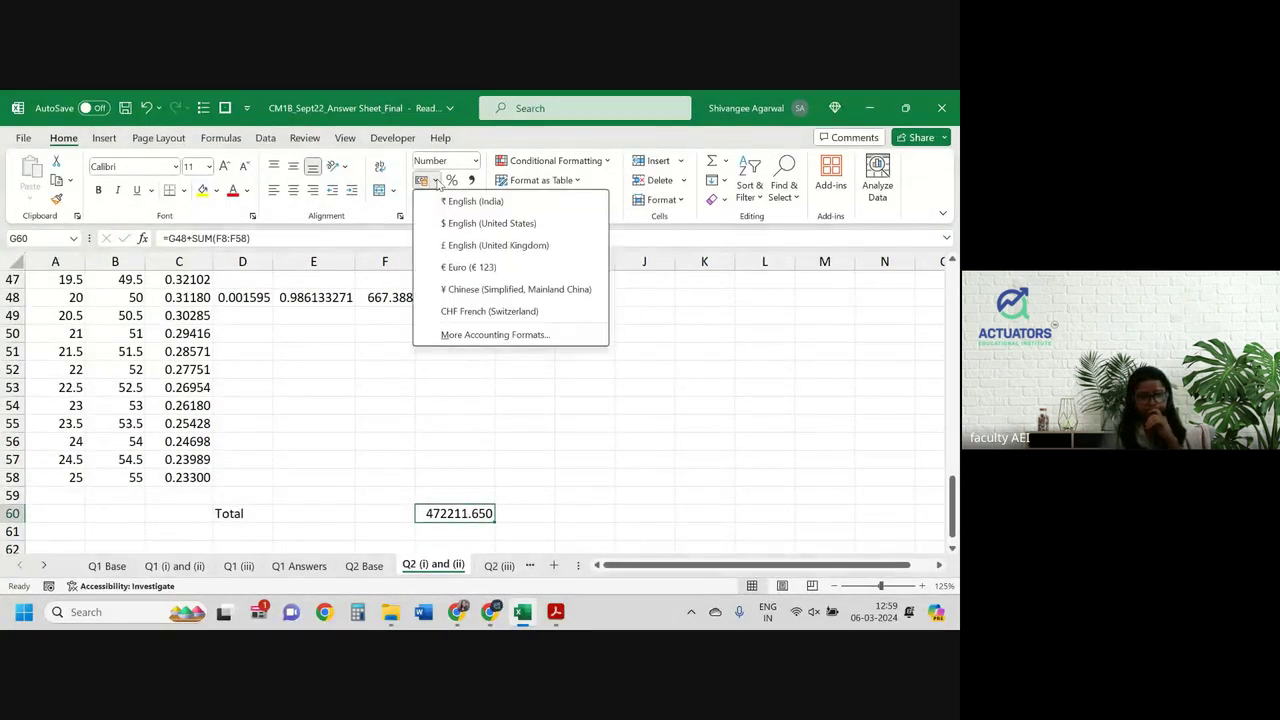
left_click(455, 247)
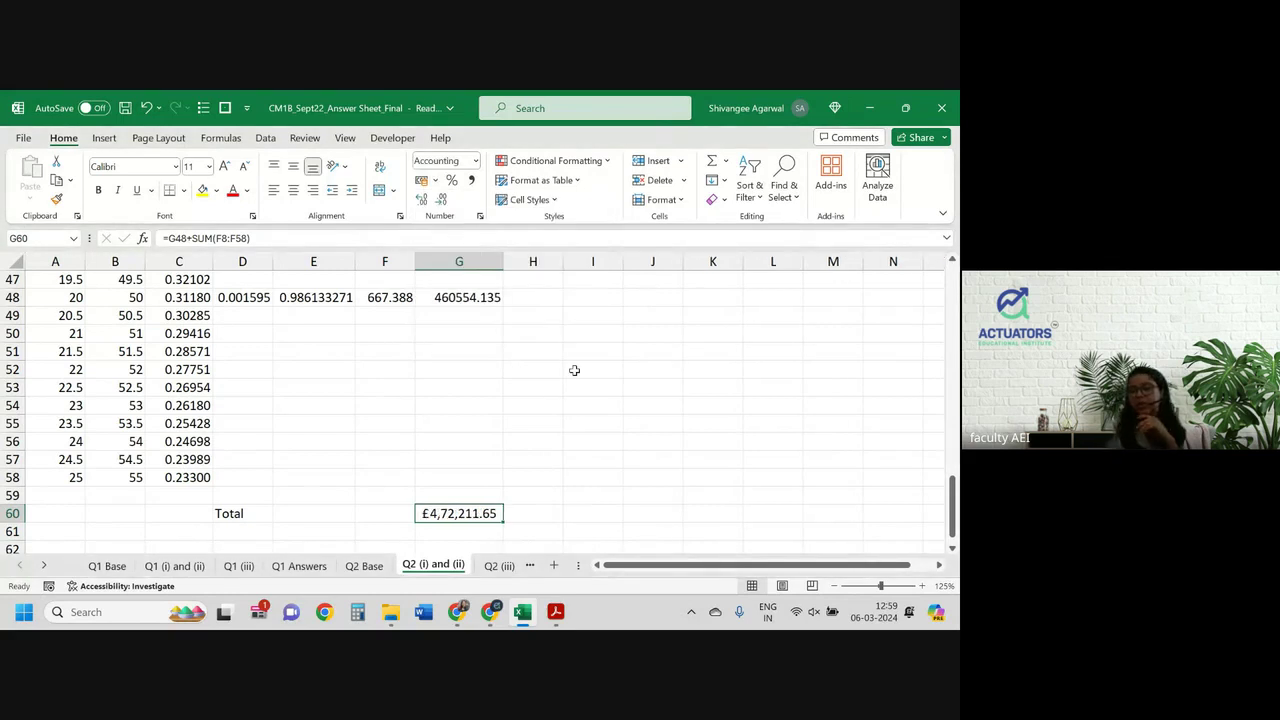
Enter the column header "Maturity Benefit" in G6, beside the Death Benefit header
scroll(574, 370, "up", 15)
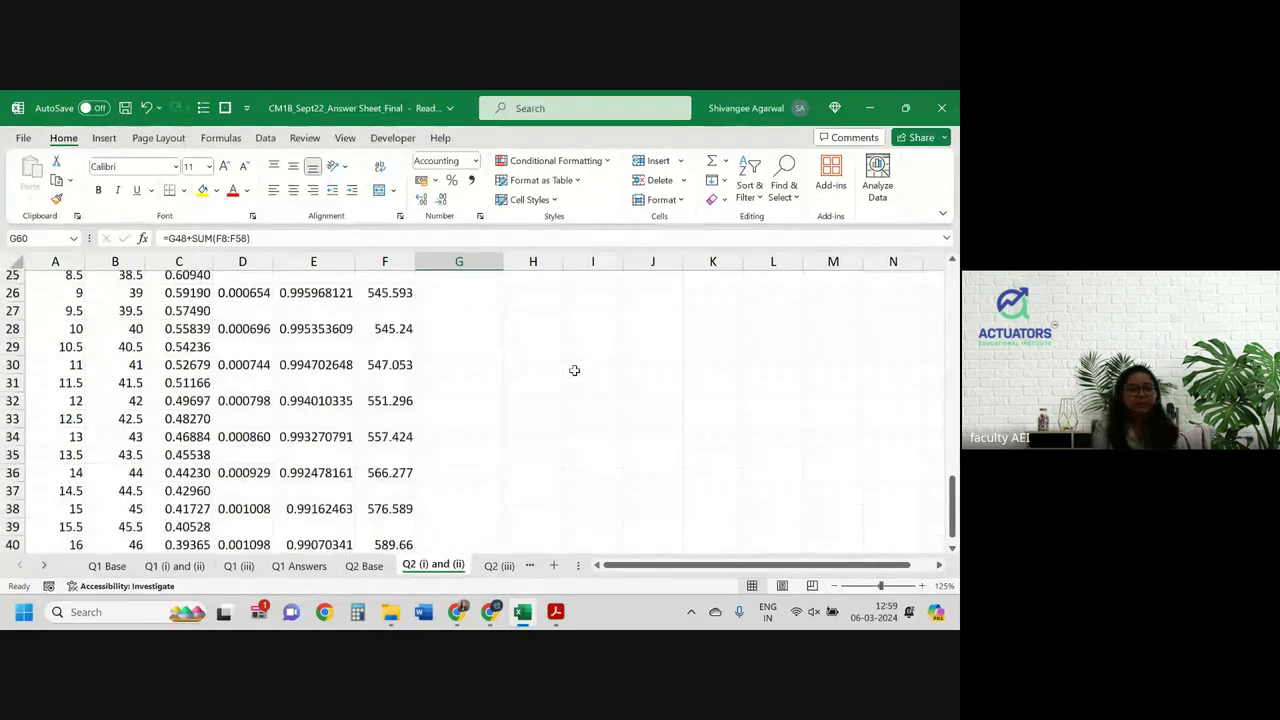
left_click(432, 386)
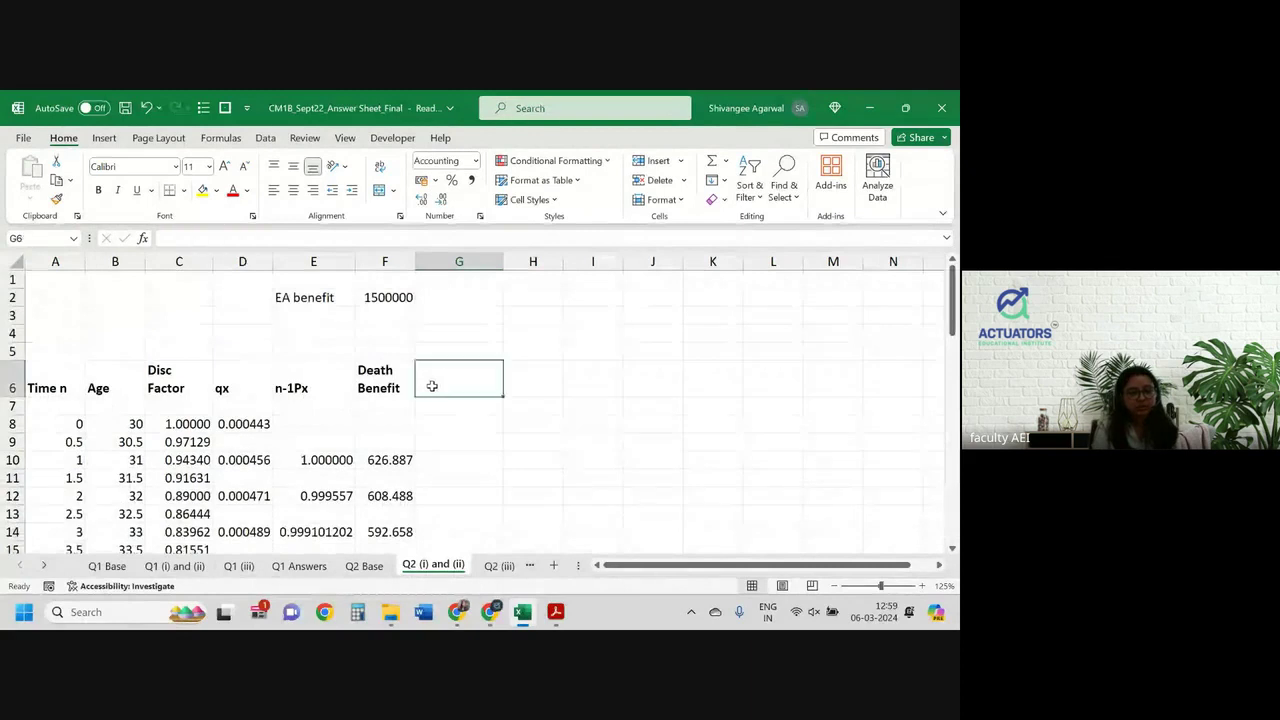
type("Maturit")
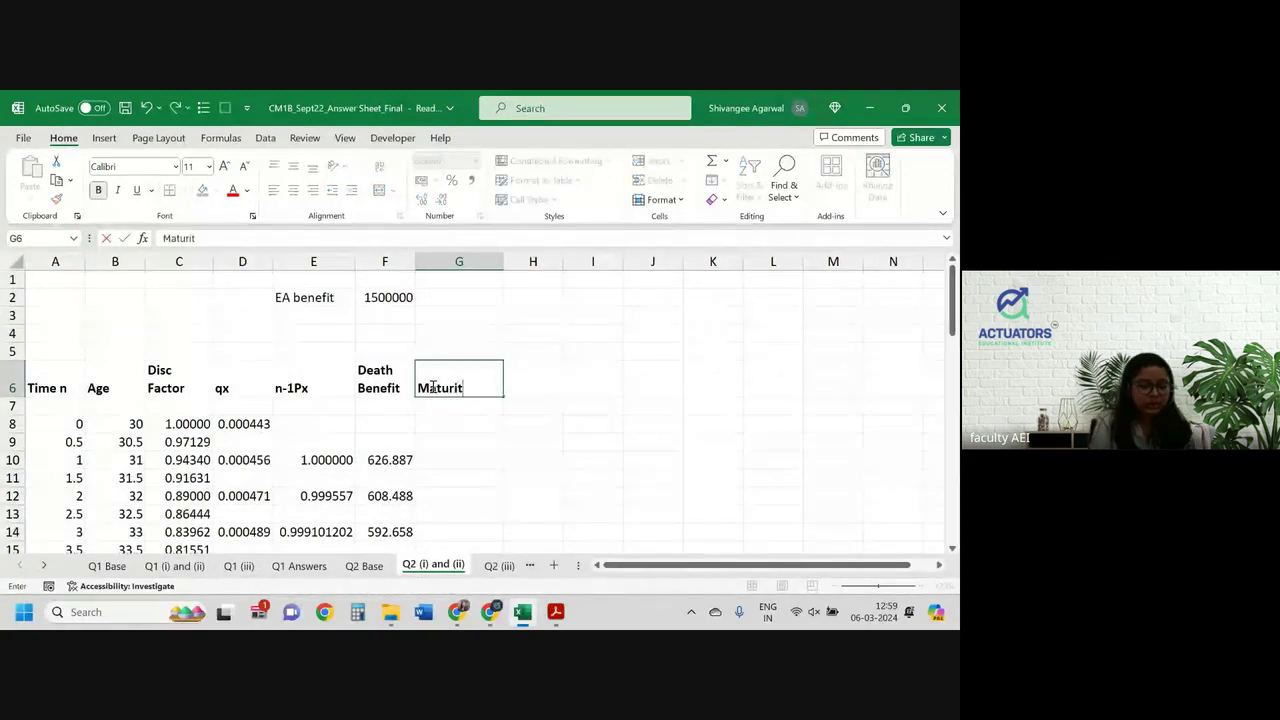
type("y Benefit")
key("Up")
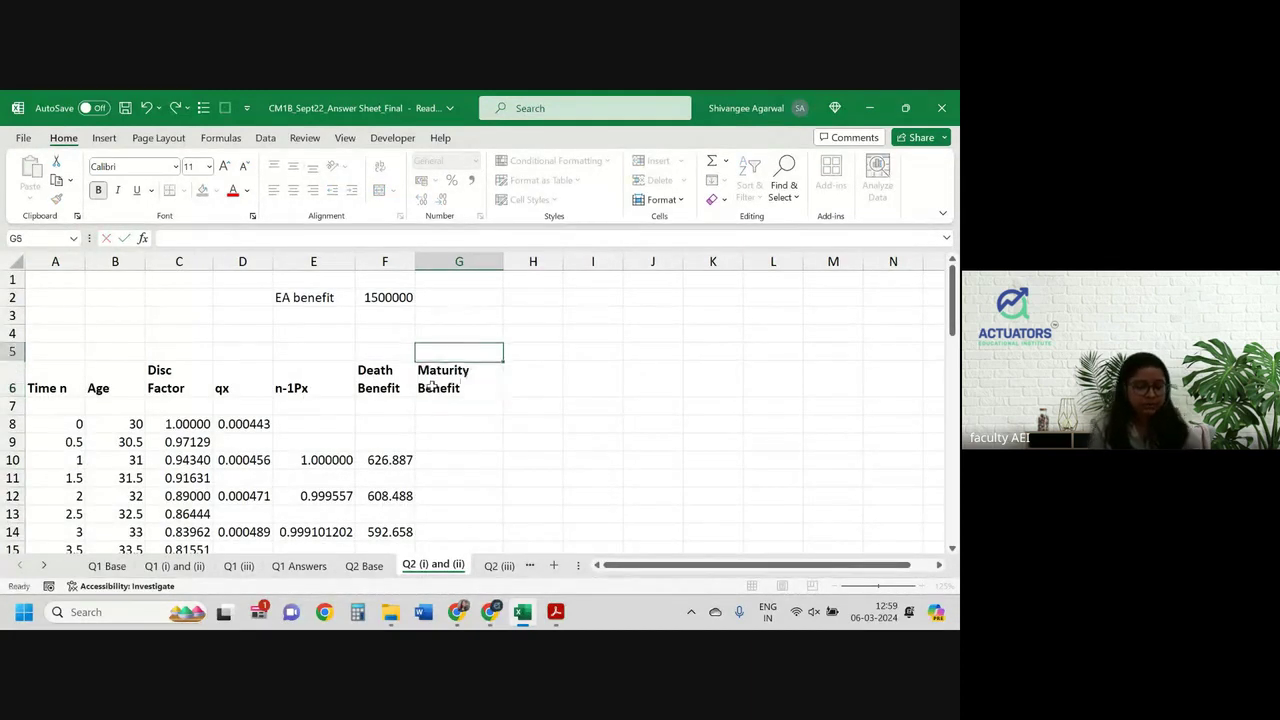
Merge and center F5:G5 above the two benefit columns and label it "Endowment Assurance"
key("shift+Left")
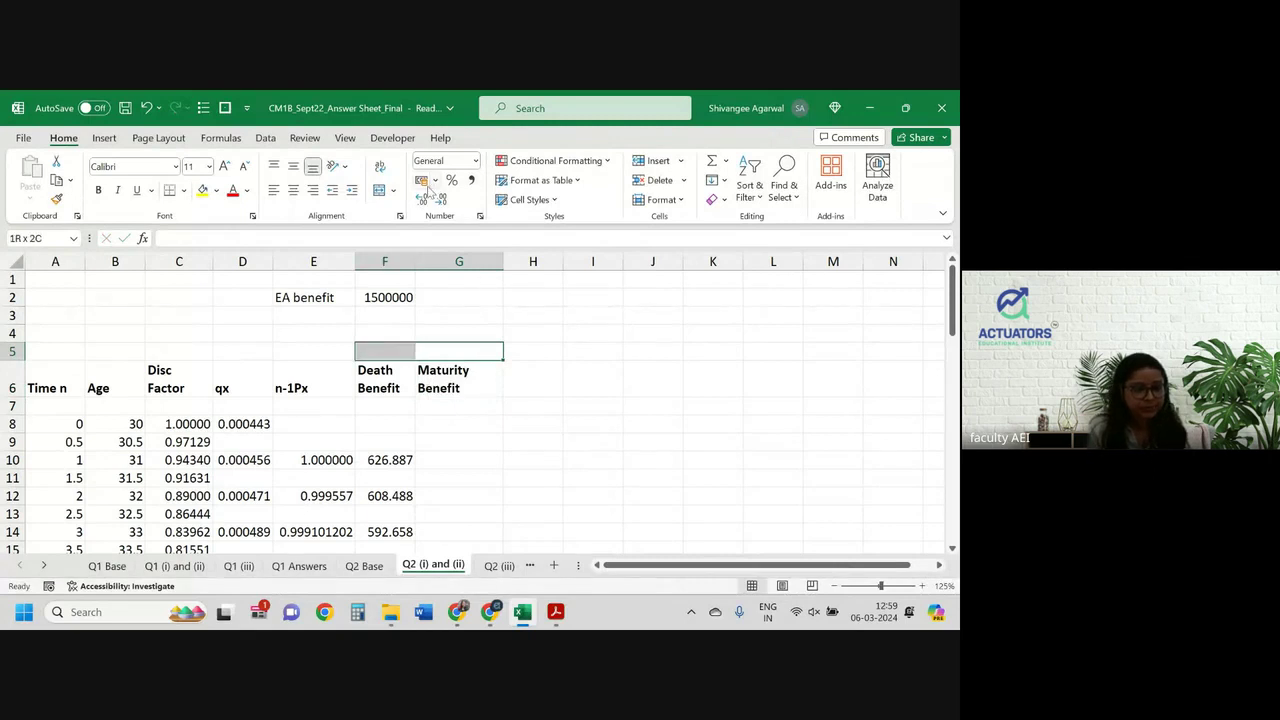
left_click(381, 191)
type("End")
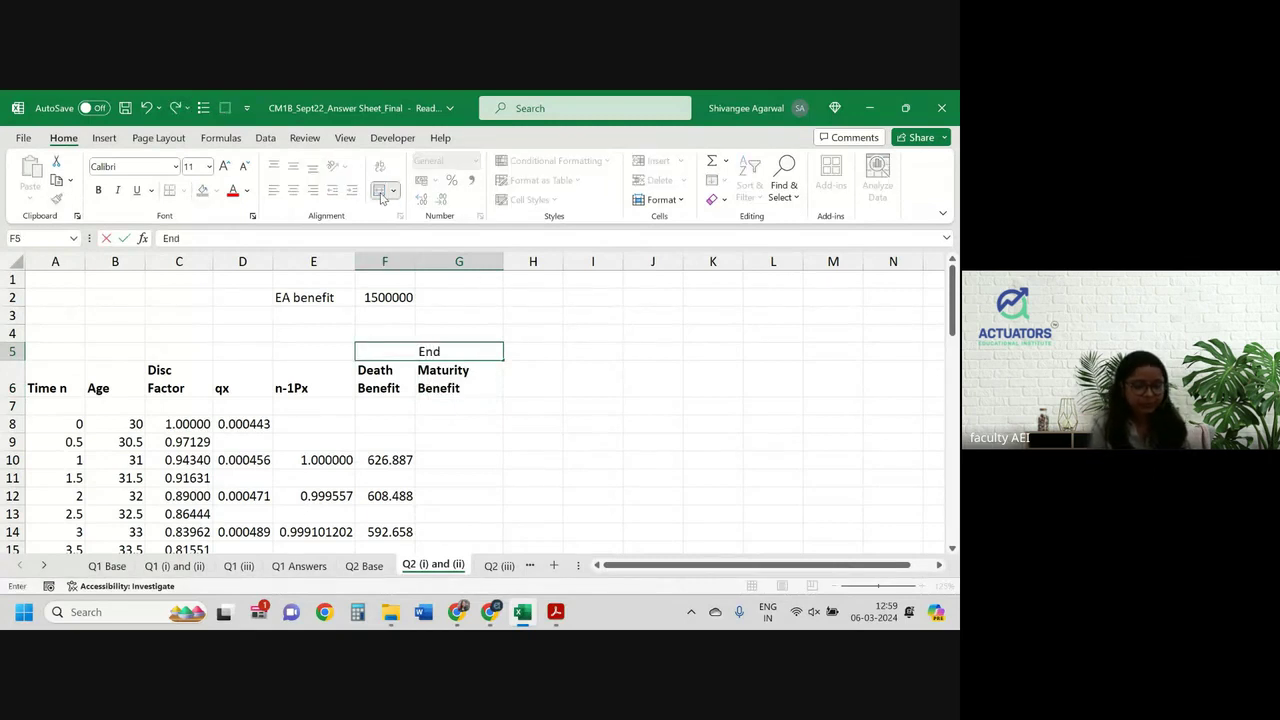
type("owment A")
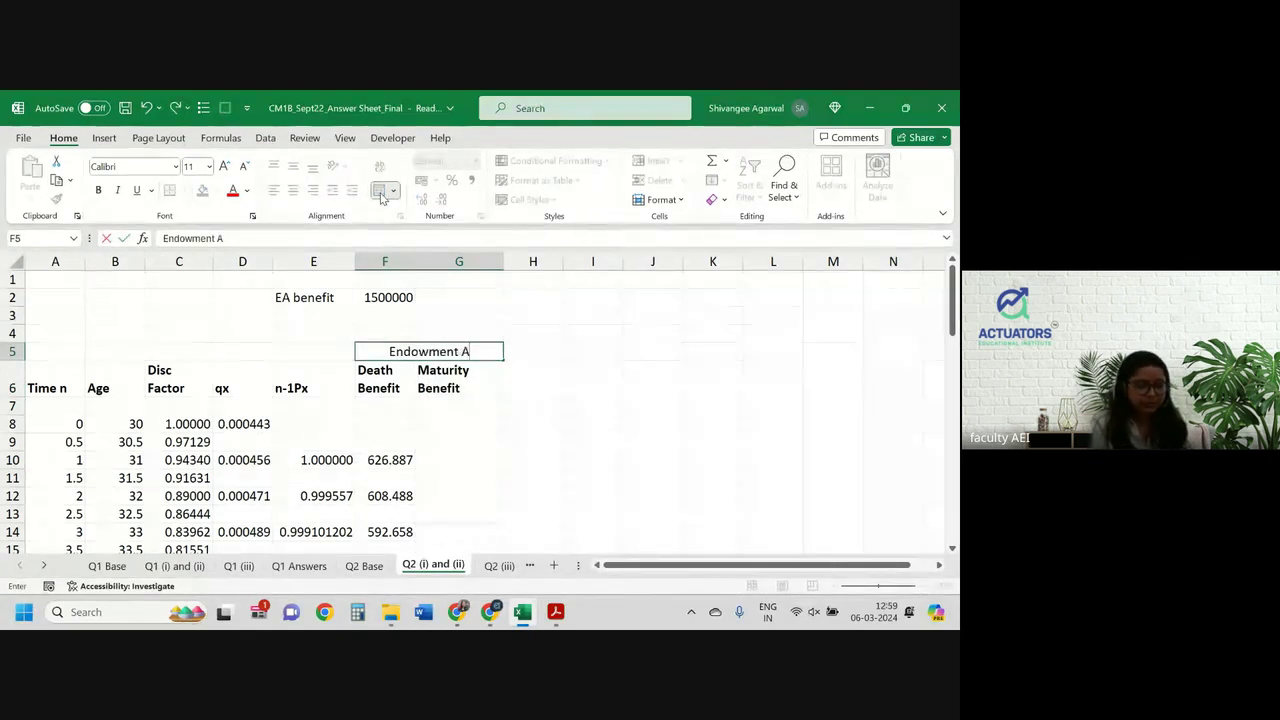
type("ssurance")
key("Tab")
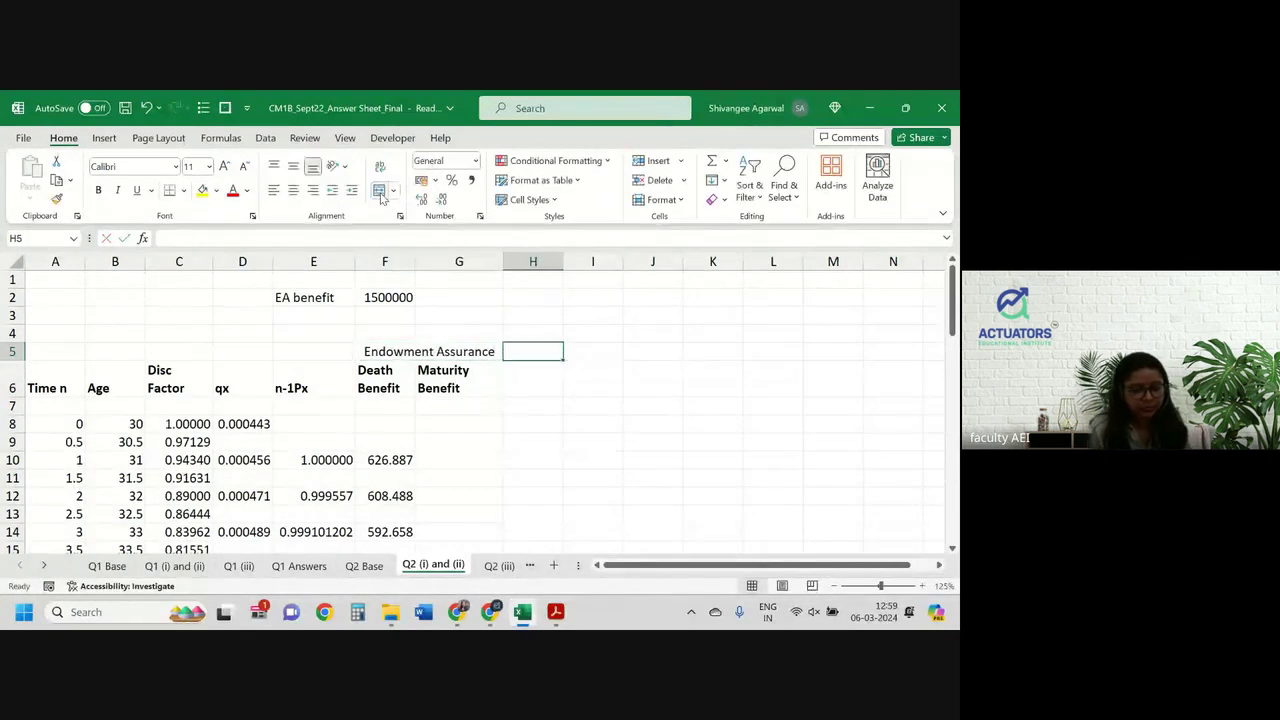
Merge and center H5:I5 and label it "Asset A"
key("shift+Right")
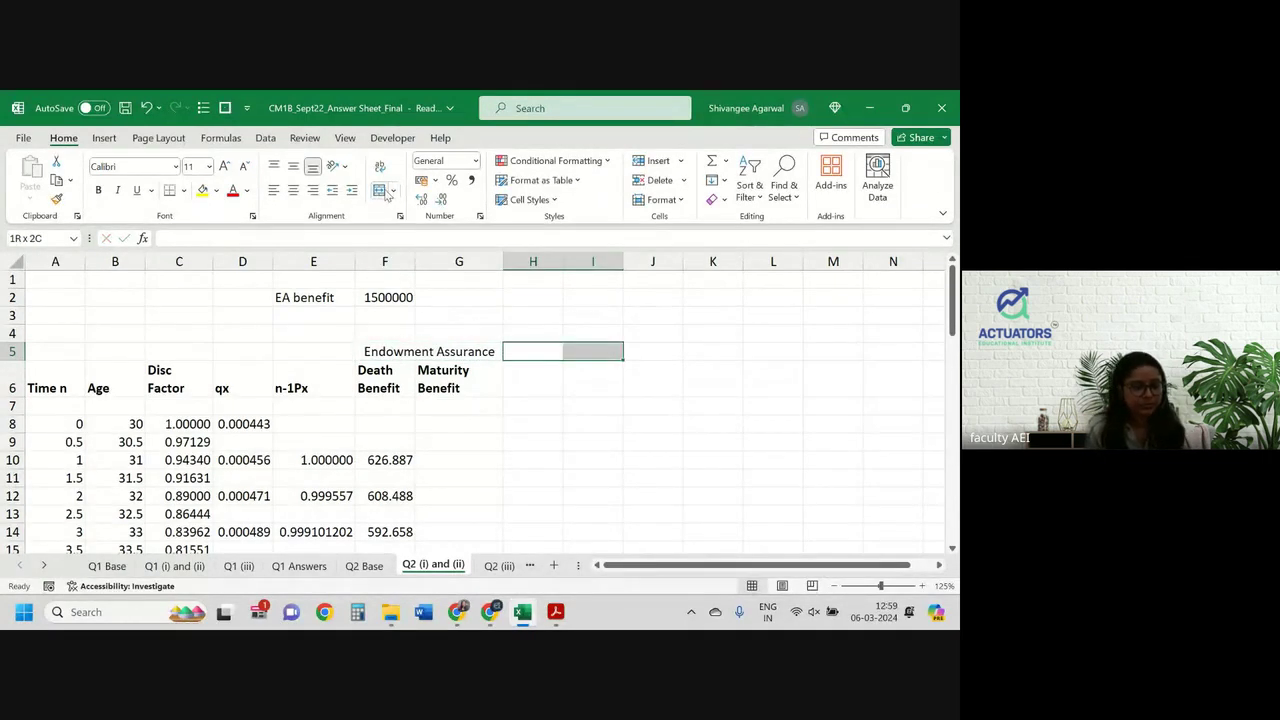
left_click(380, 197)
type("Asset A")
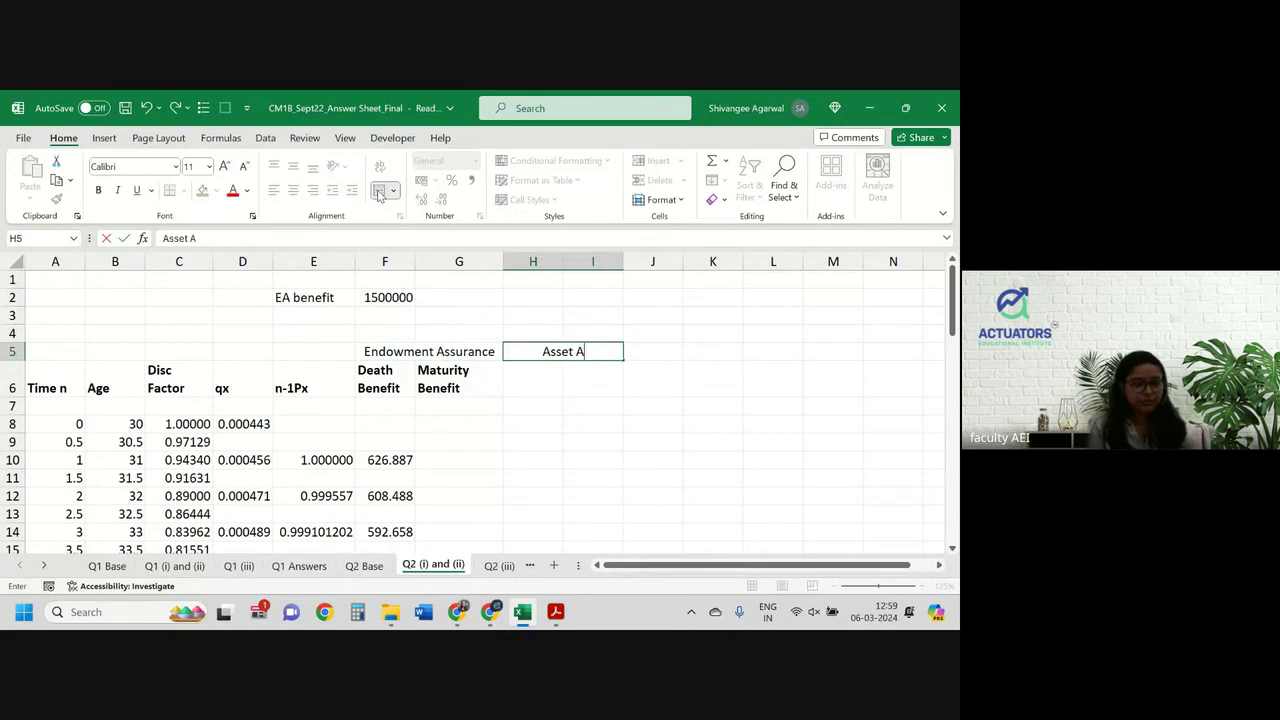
key("Return")
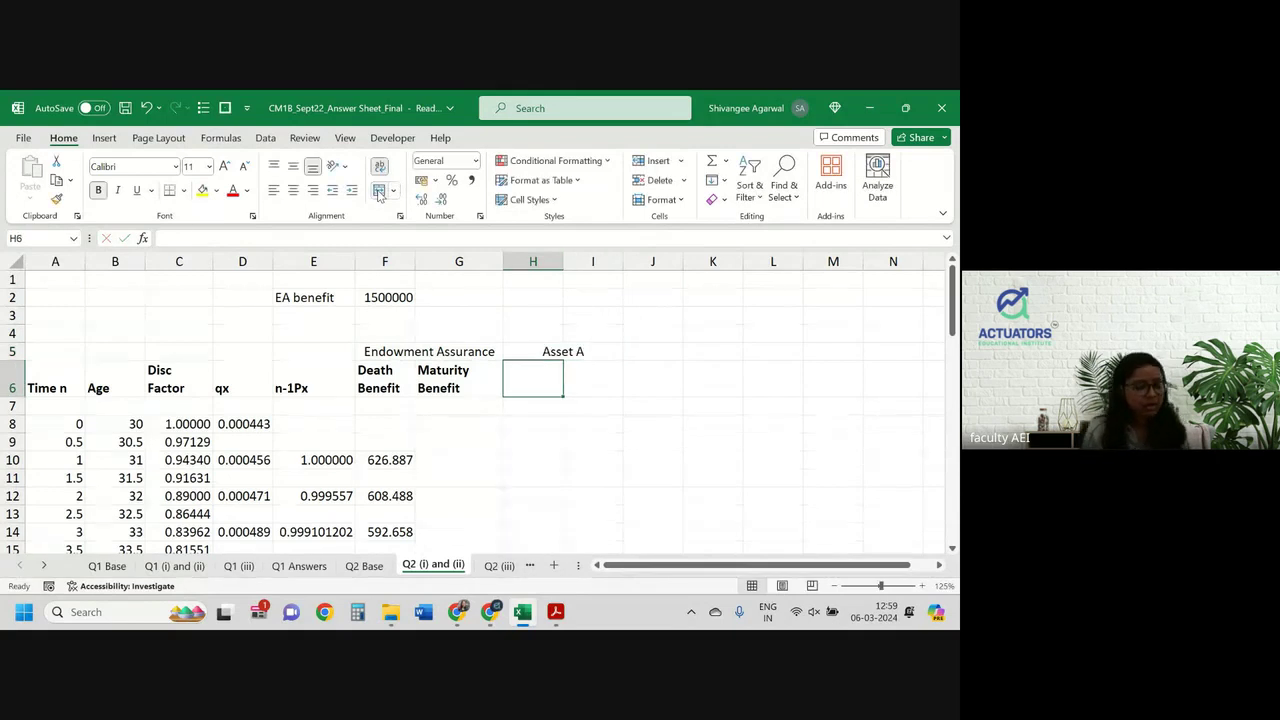
Enter the headers "Coupon" in H6 and "Redemption" in I6 under Asset A
type("Coupi")
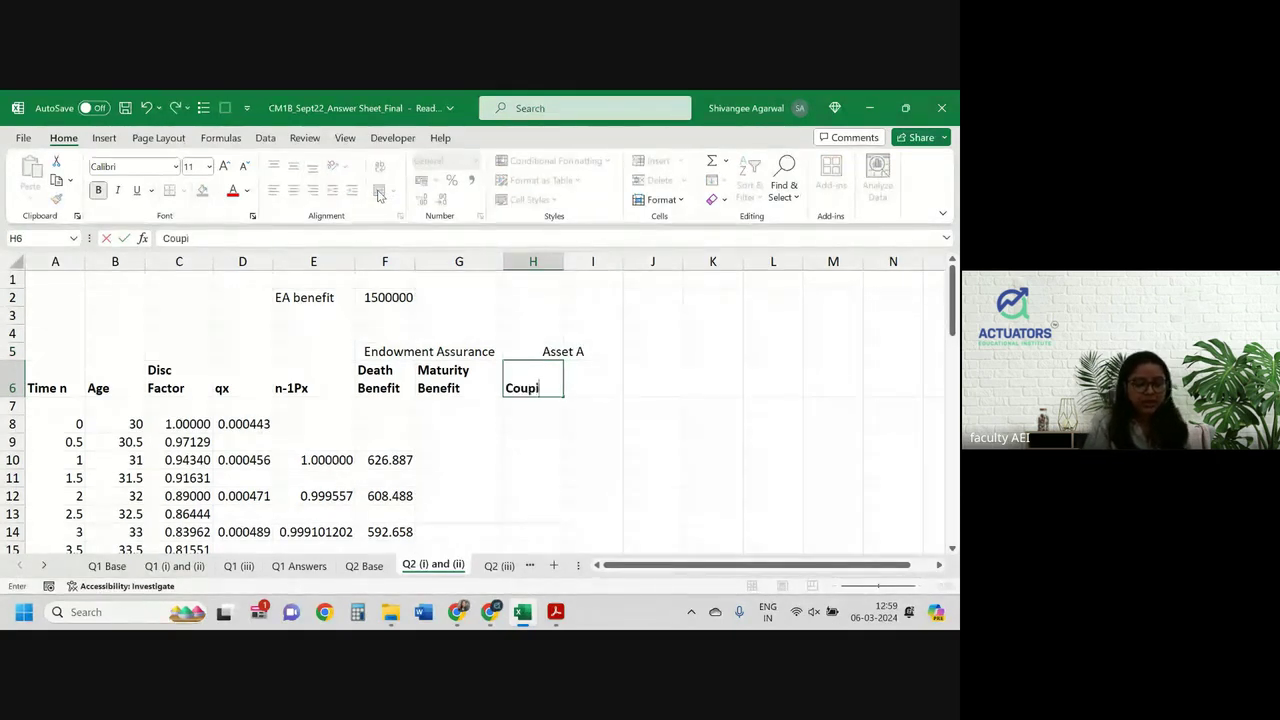
key("BackSpace")
type("on")
key("Tab")
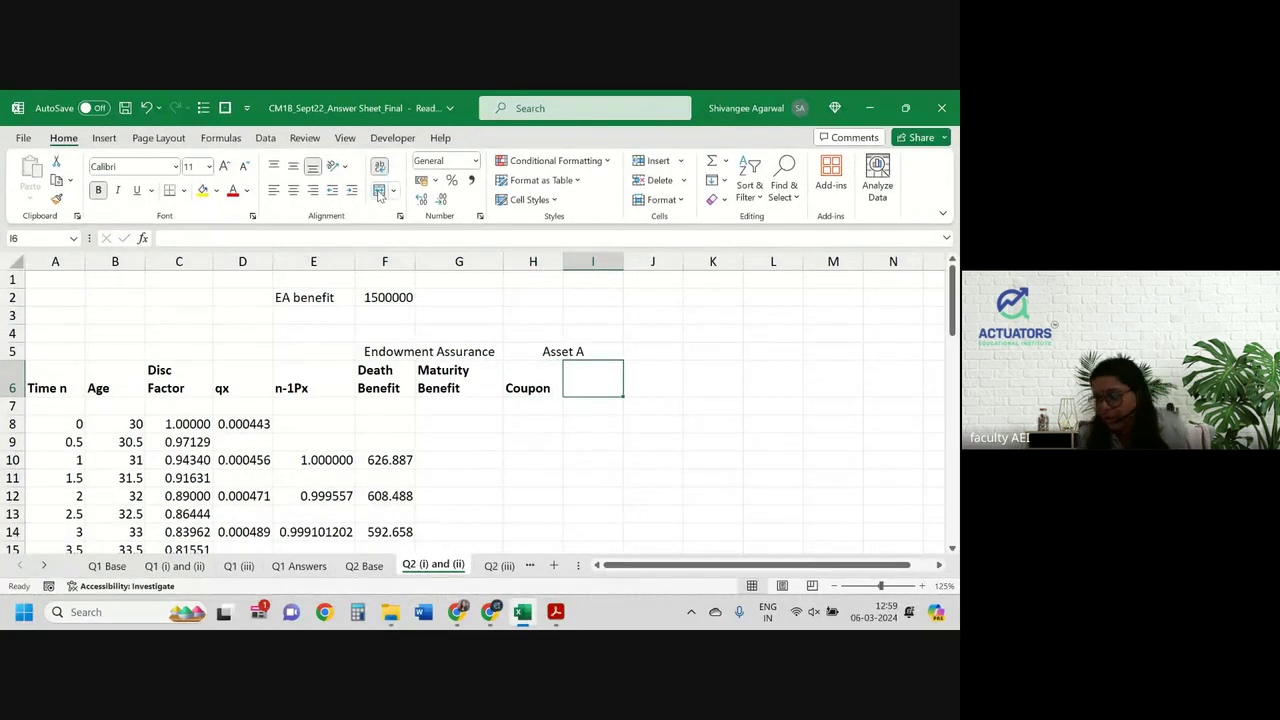
type("Re")
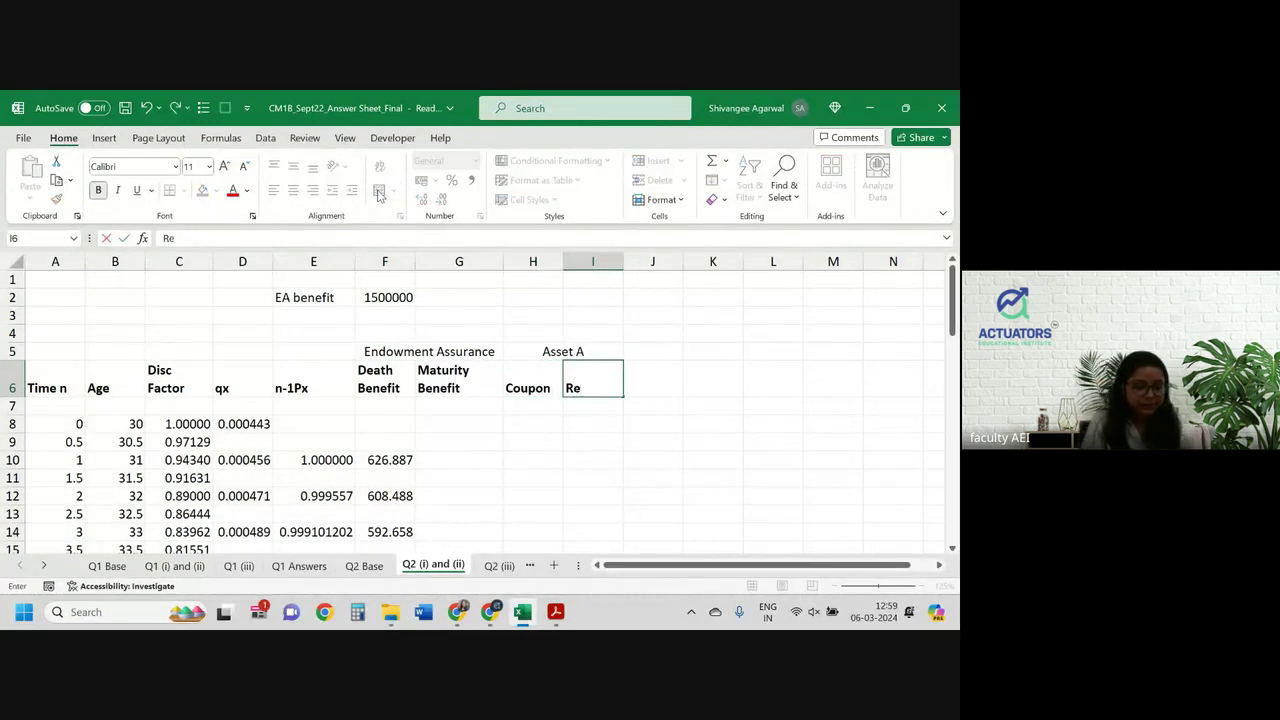
type("demption")
key("Return")
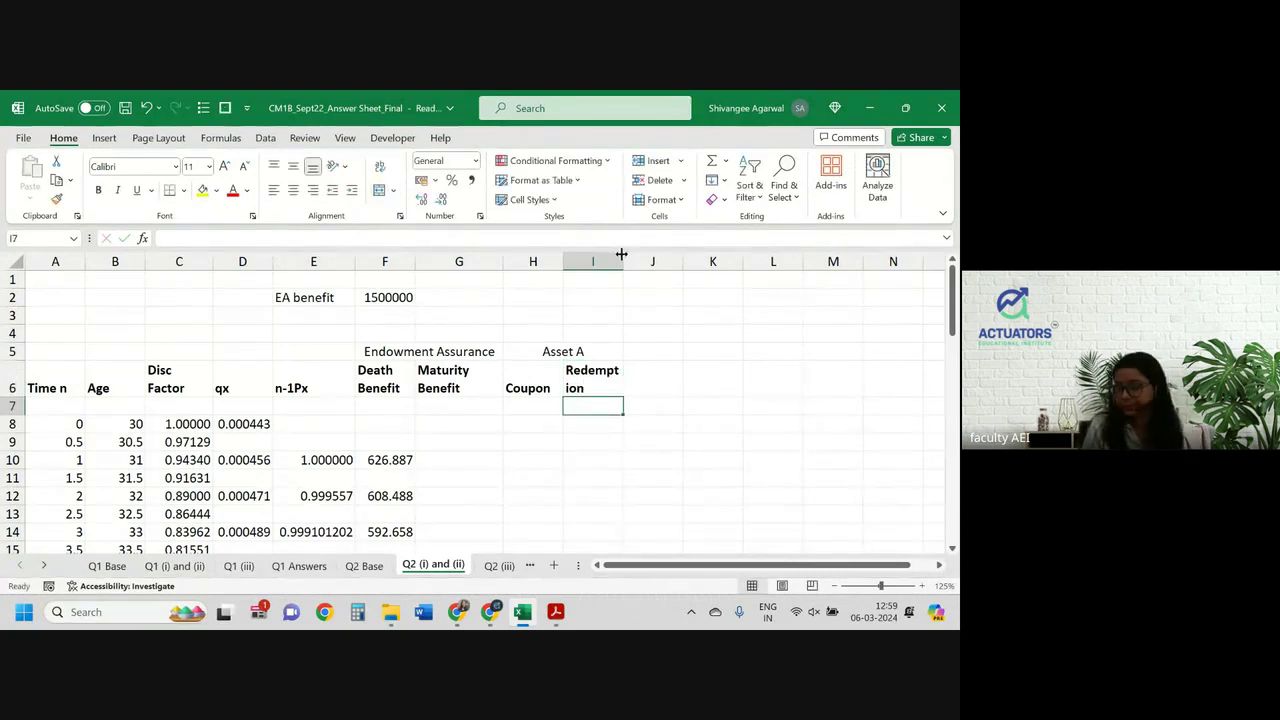
left_click_drag(621, 254, 620, 254)
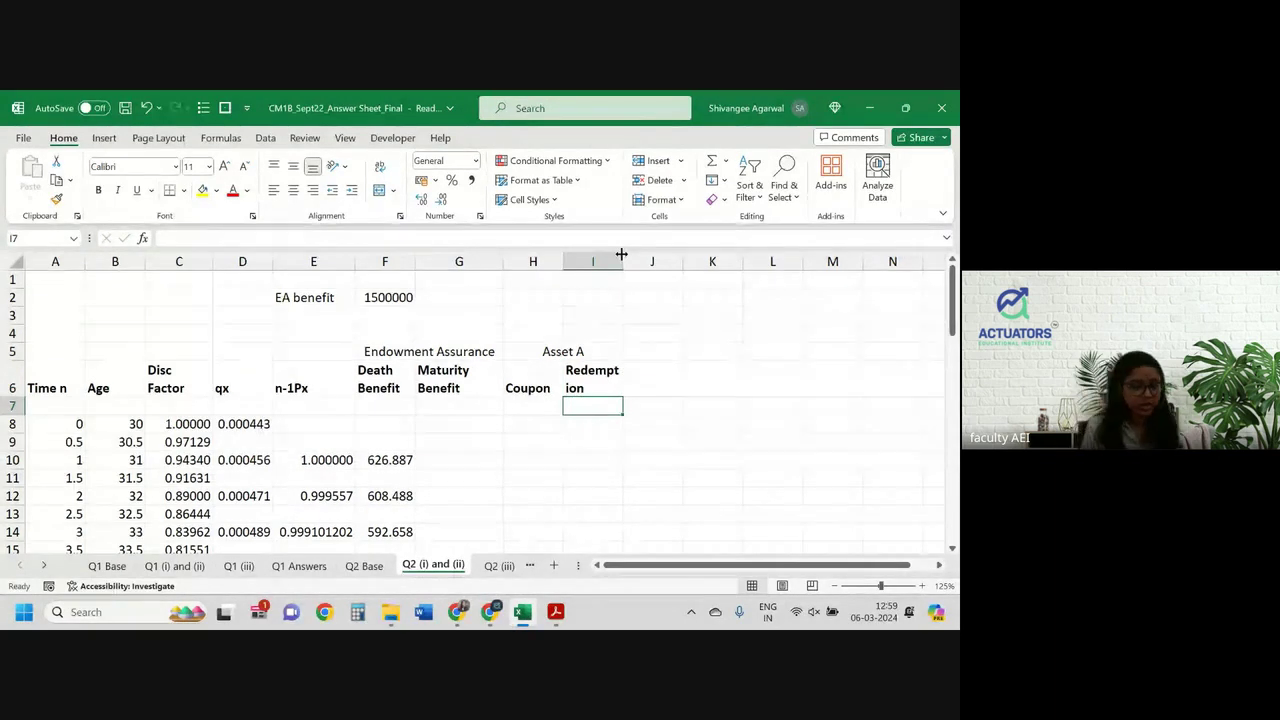
Look up Asset A's nominal amount on the Q2 Base sheet and enter 55000 in H2 of Q2 (i) and (ii)
left_click(532, 304)
left_click(370, 567)
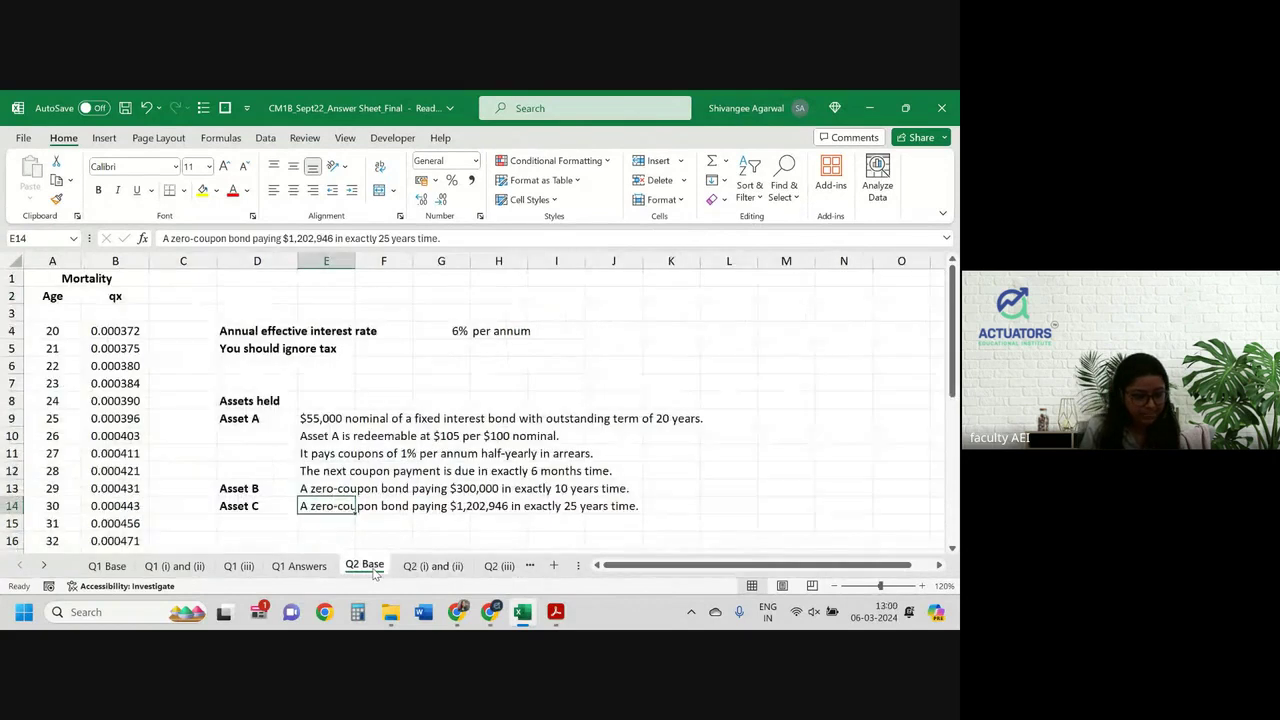
left_click(433, 566)
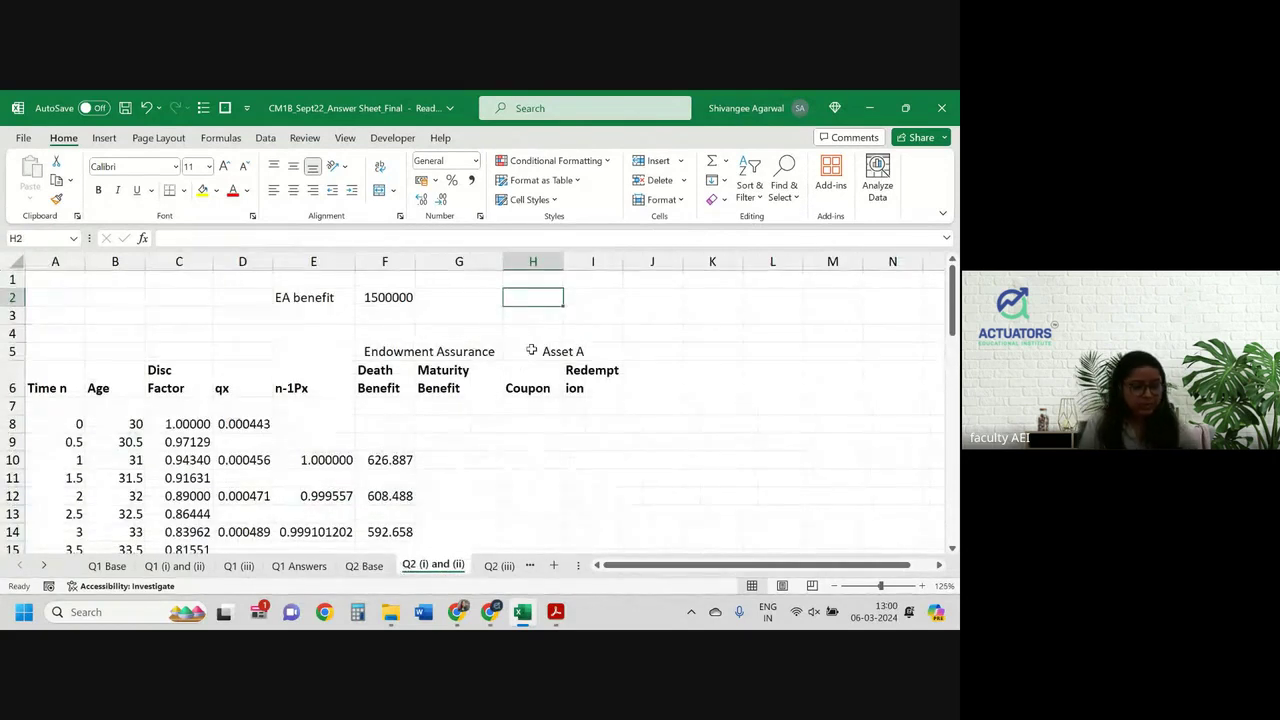
type("50000")
key("BackSpace")
key("BackSpace")
key("BackSpace")
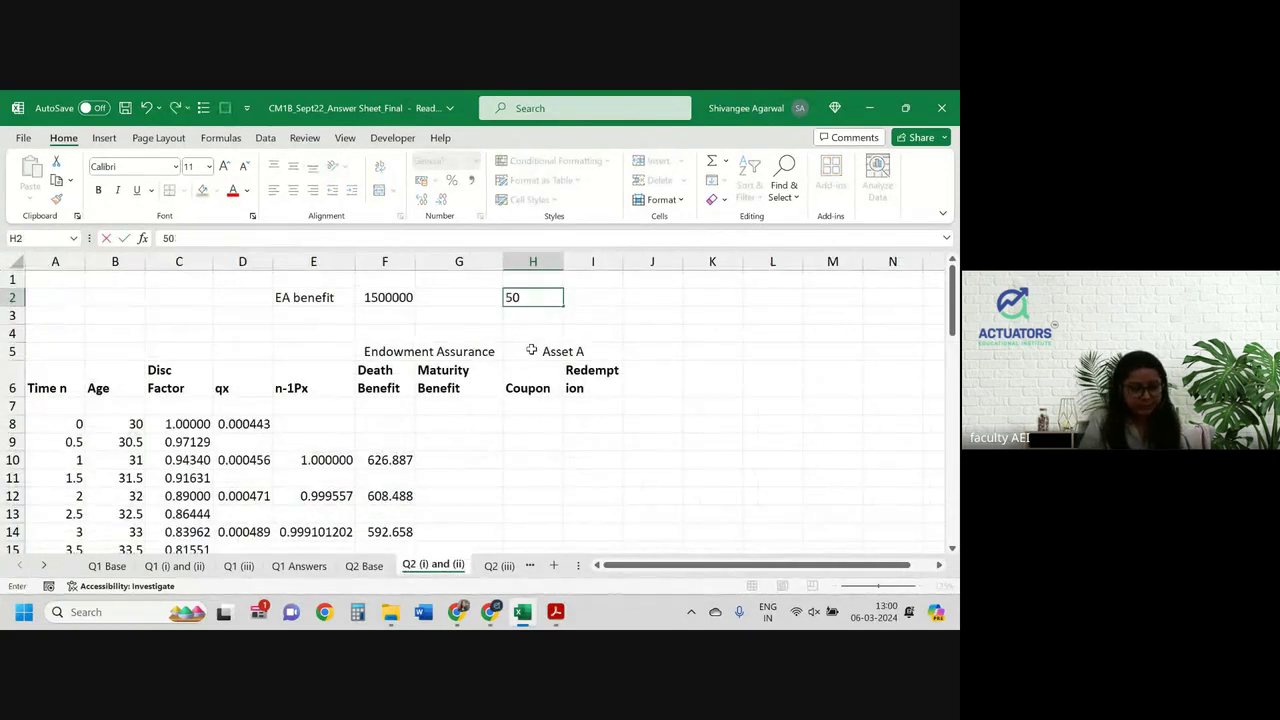
type("5000")
key("Return")
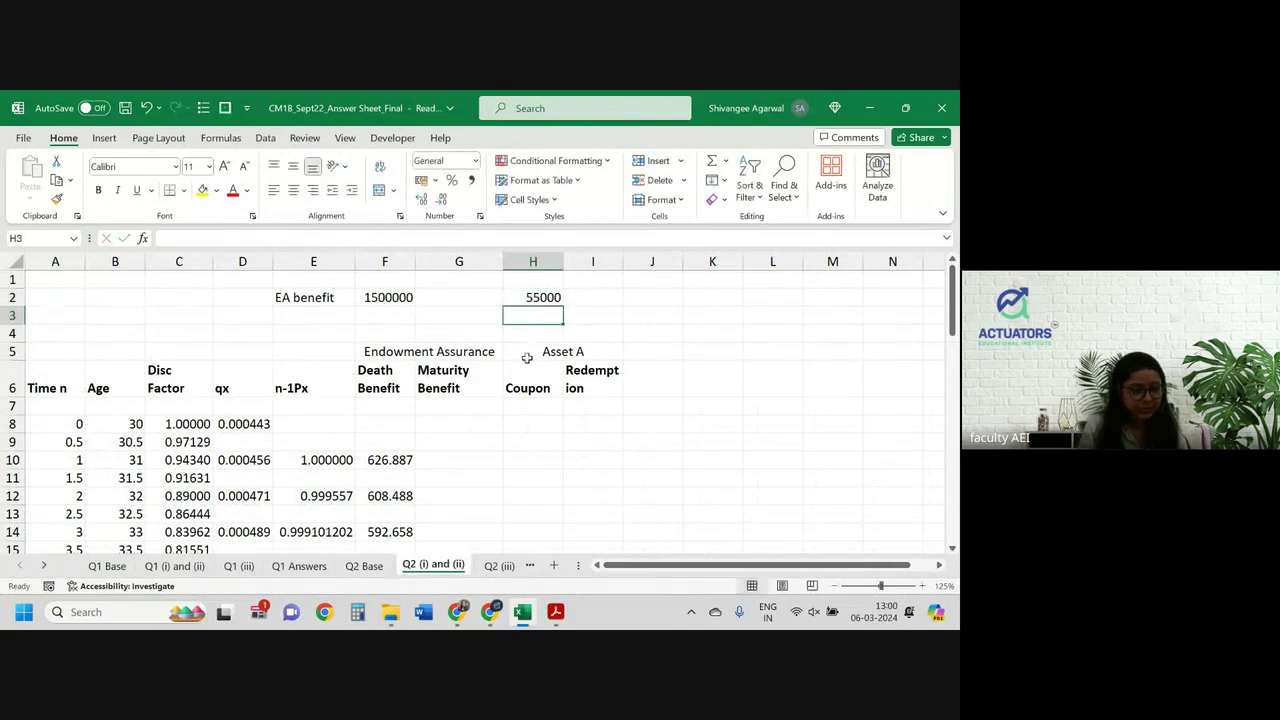
Look up Asset A's redemption price on the Q2 Base sheet, enter 105 in I2 of Q2 (i) and (ii), and widen column I to fit its header
left_click(365, 566)
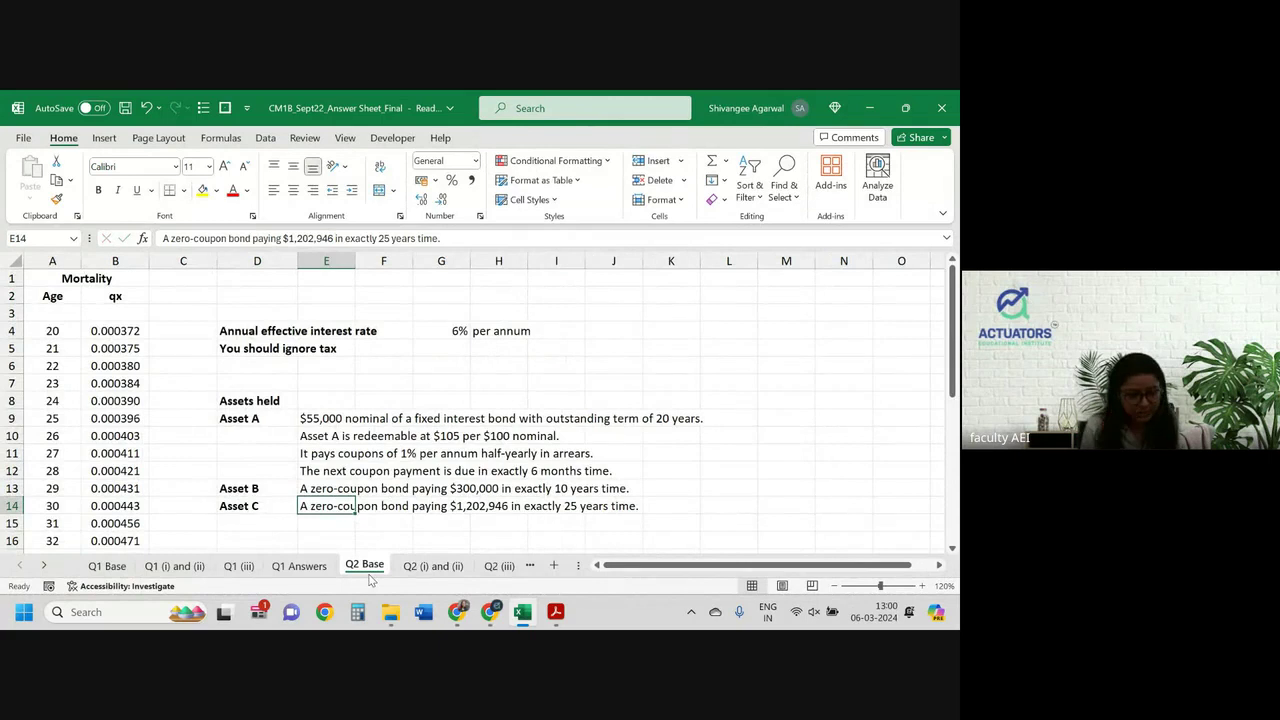
key("alt+Tab")
key("alt+Tab")
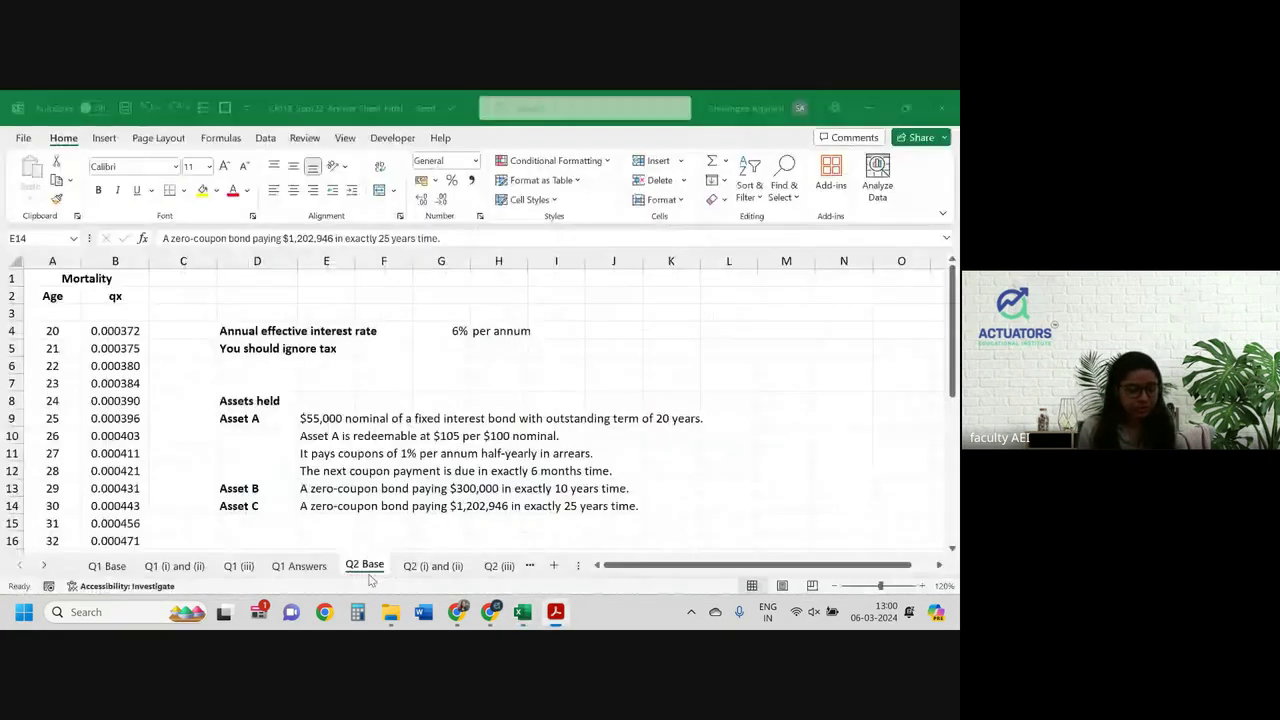
left_click(421, 570)
left_click(593, 297)
type("1")
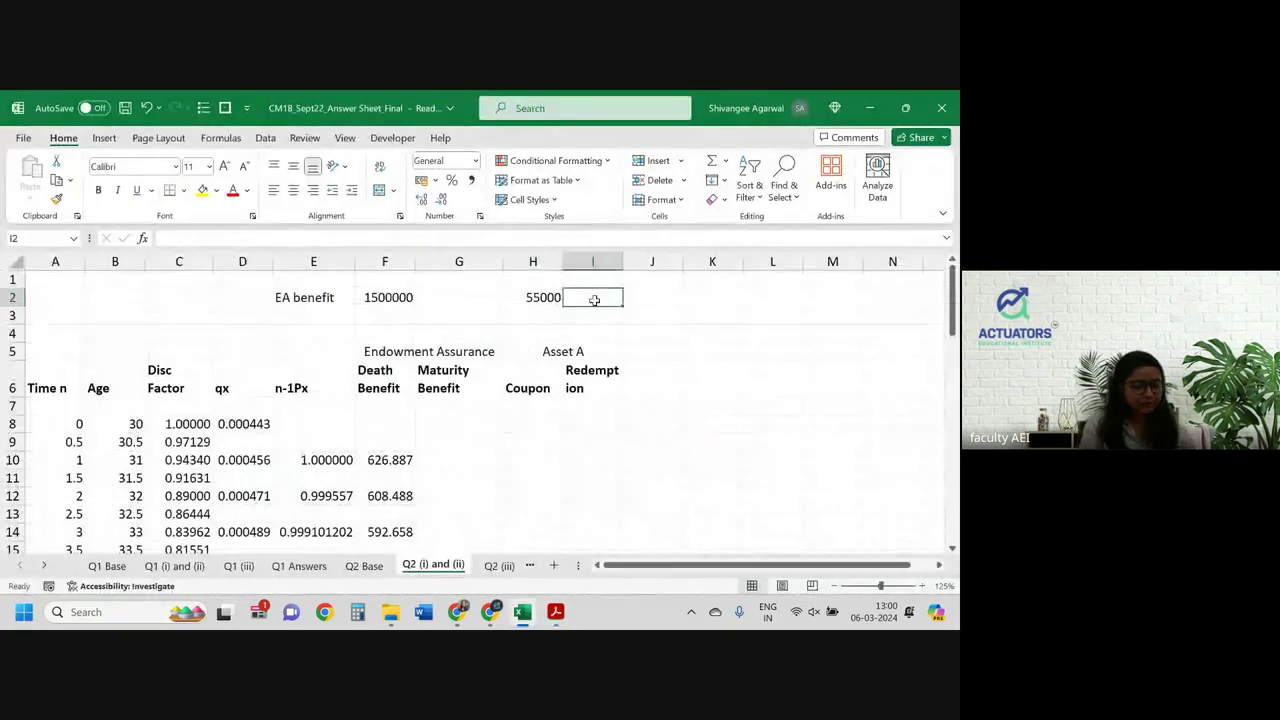
type("05")
key("Return")
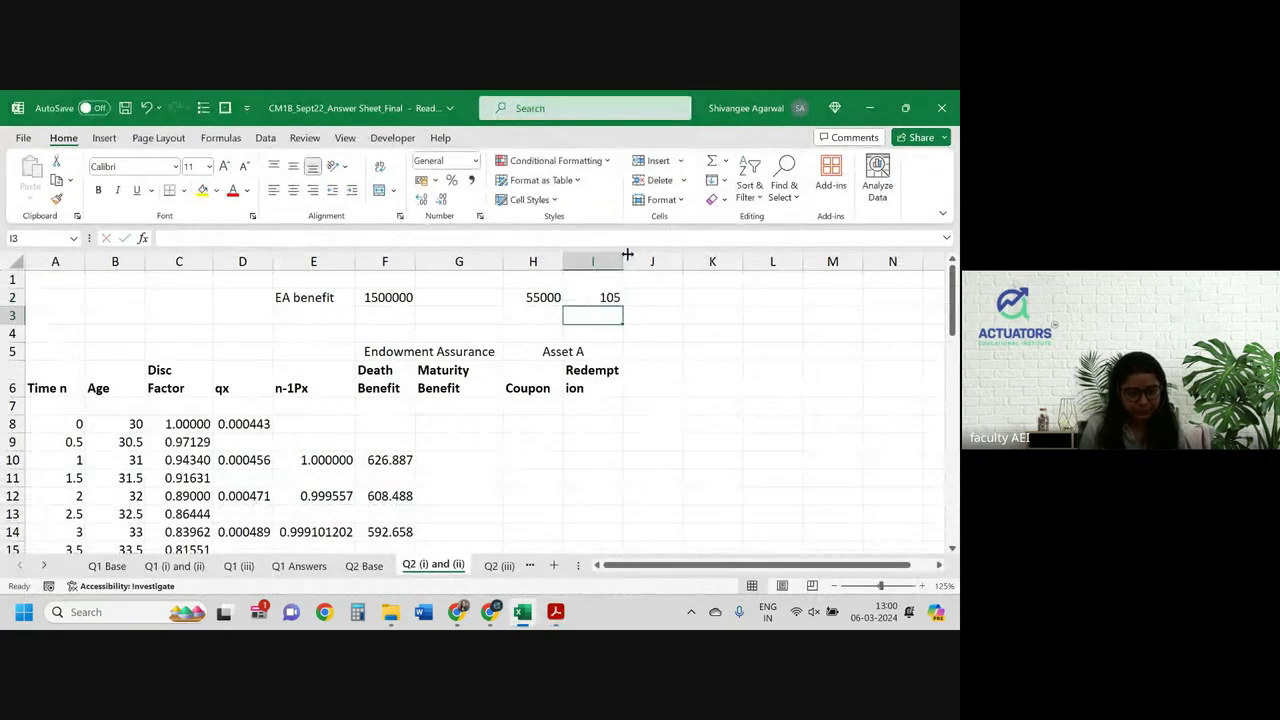
left_click_drag(623, 261, 635, 261)
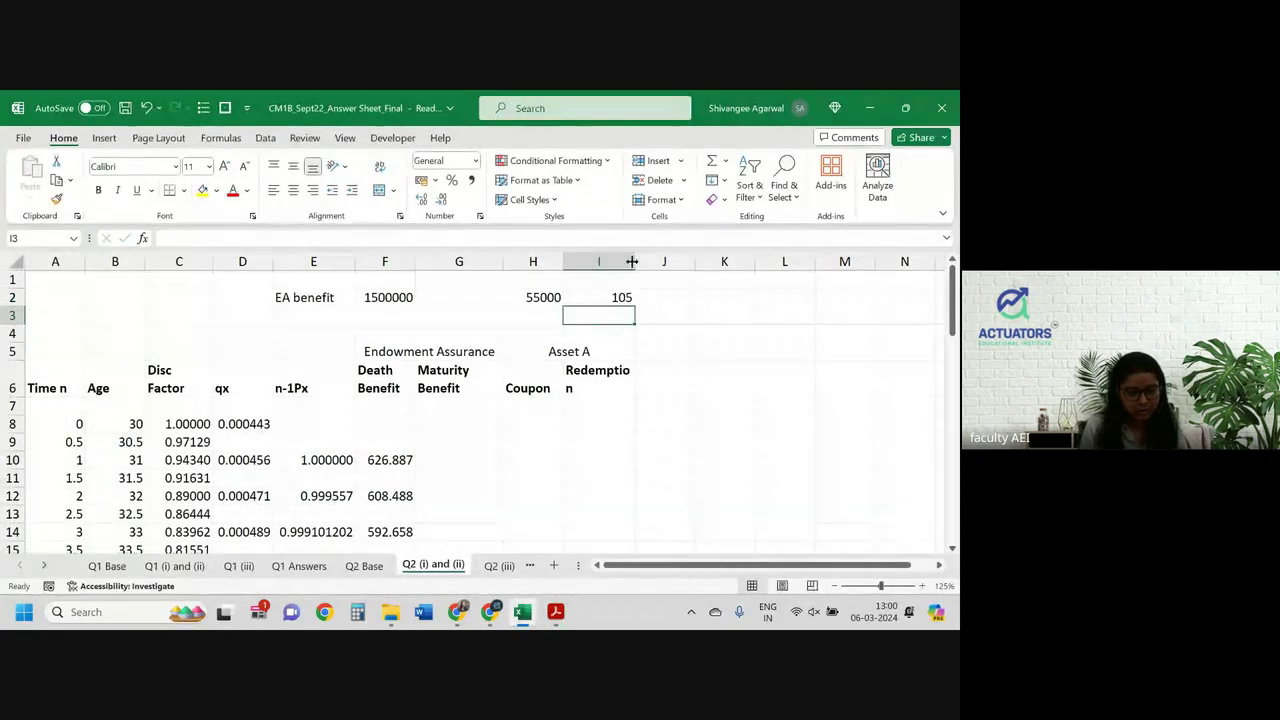
left_click_drag(634, 261, 644, 261)
Check Asset A's coupon rate on the Q2 Base sheet and enter 1% in H3 of Q2 (i) and (ii)
left_click(365, 566)
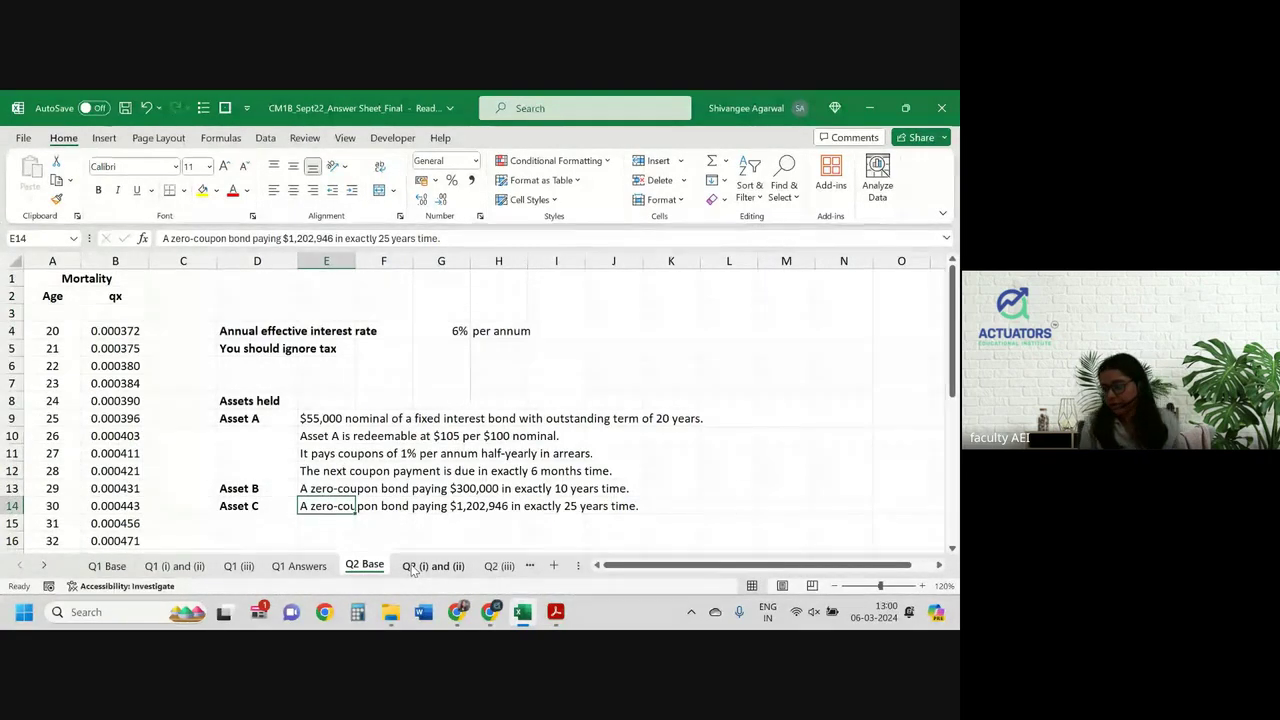
left_click(413, 566)
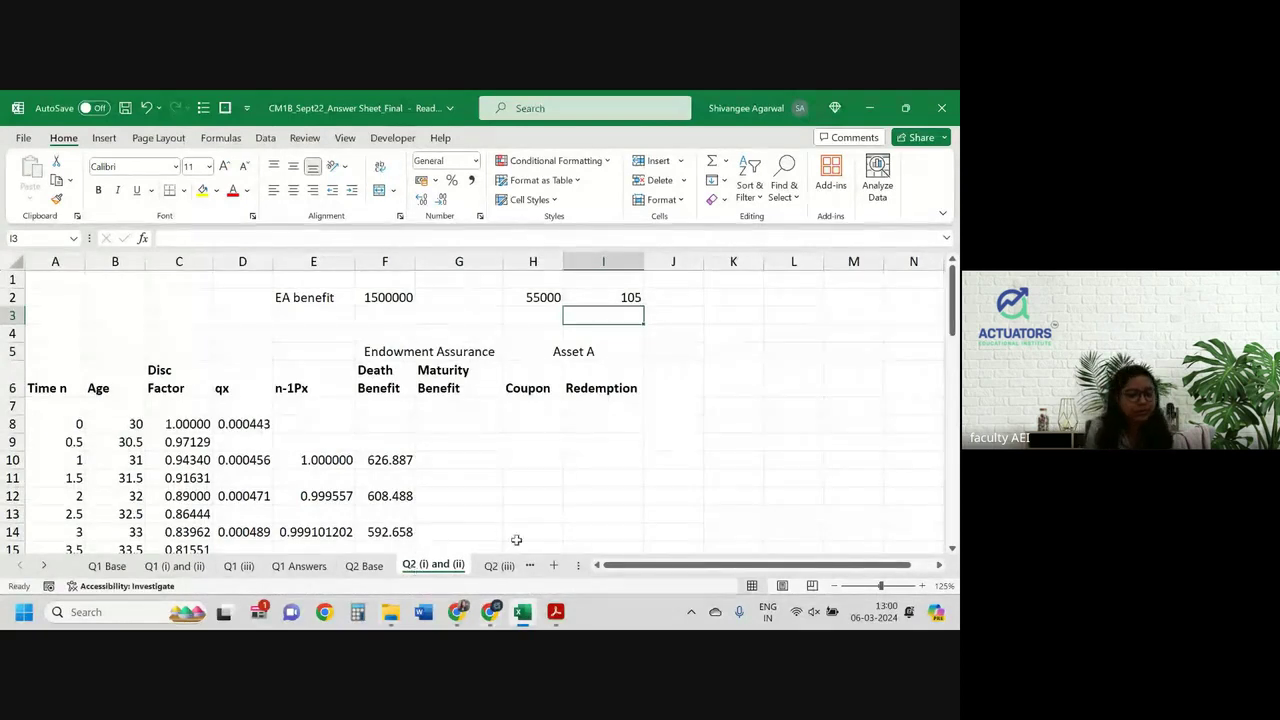
left_click(548, 406)
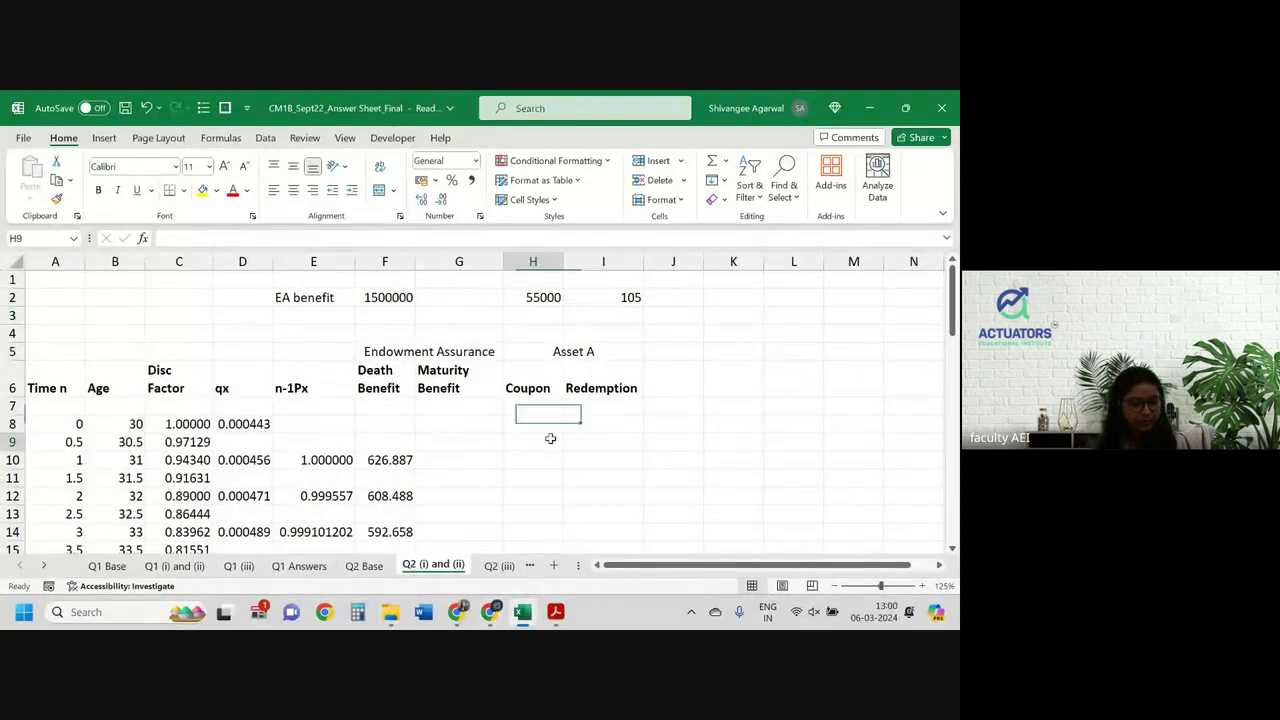
left_click(550, 438)
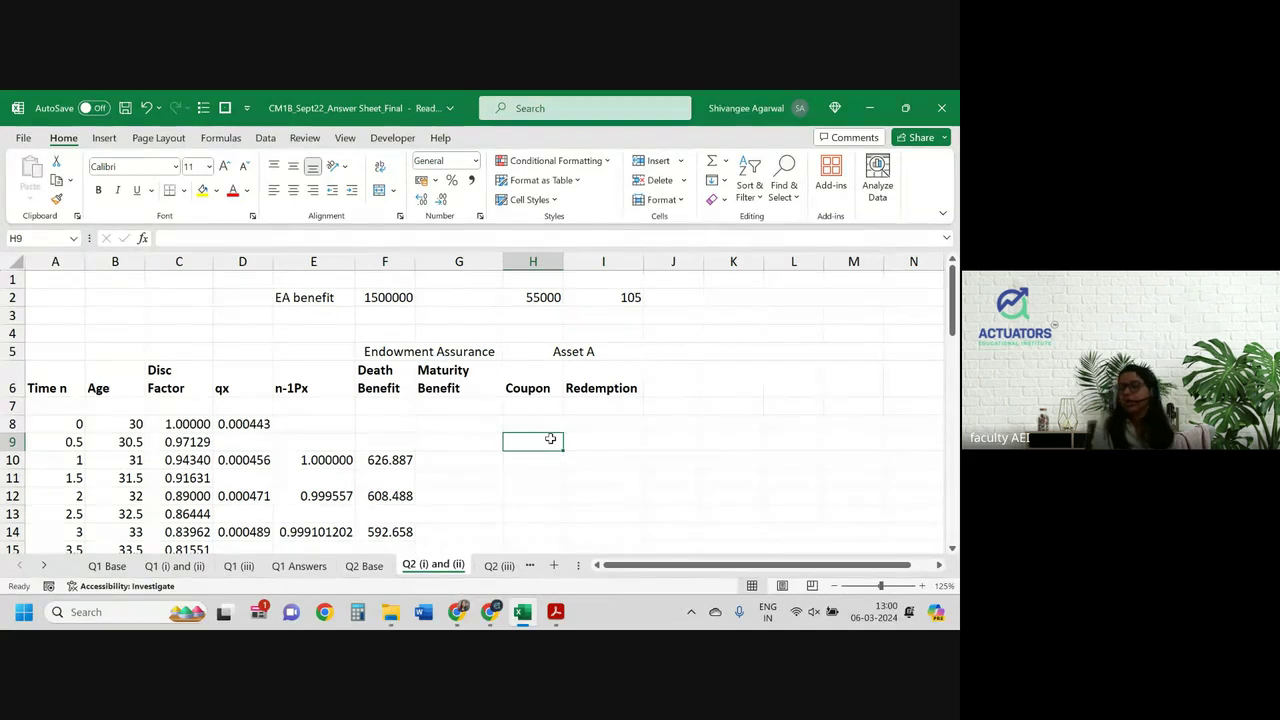
type("=")
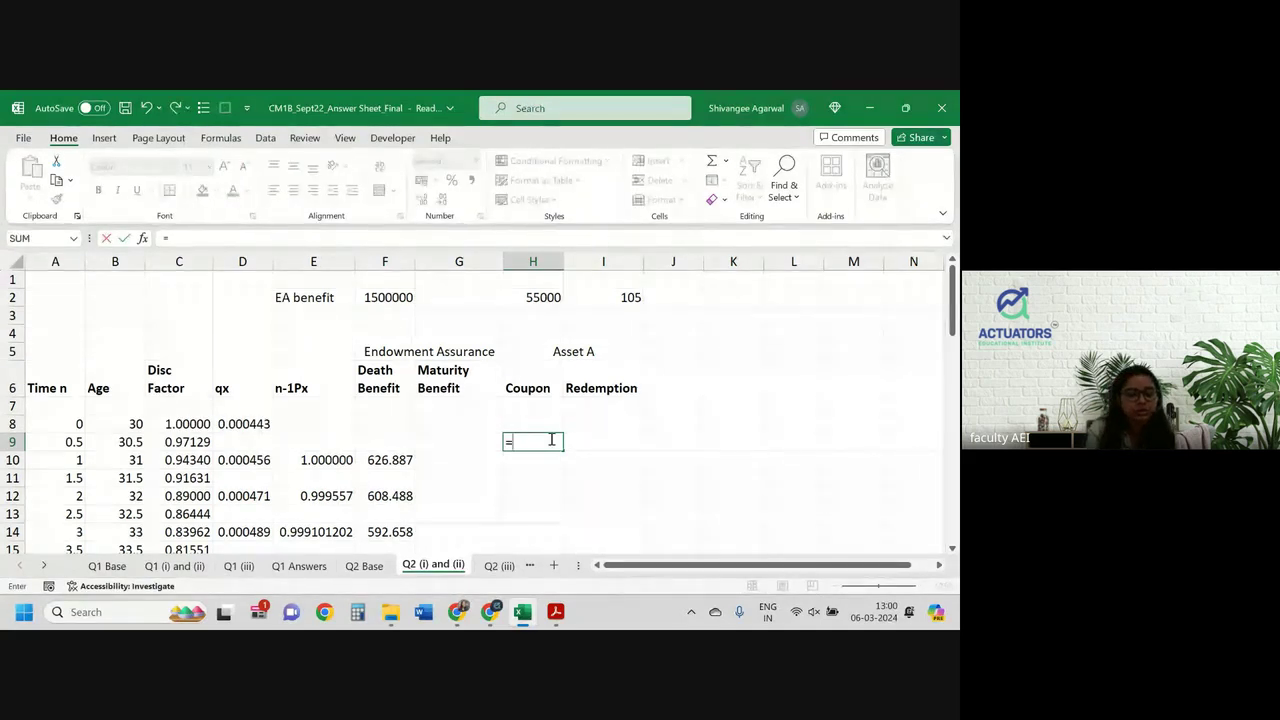
key("Escape")
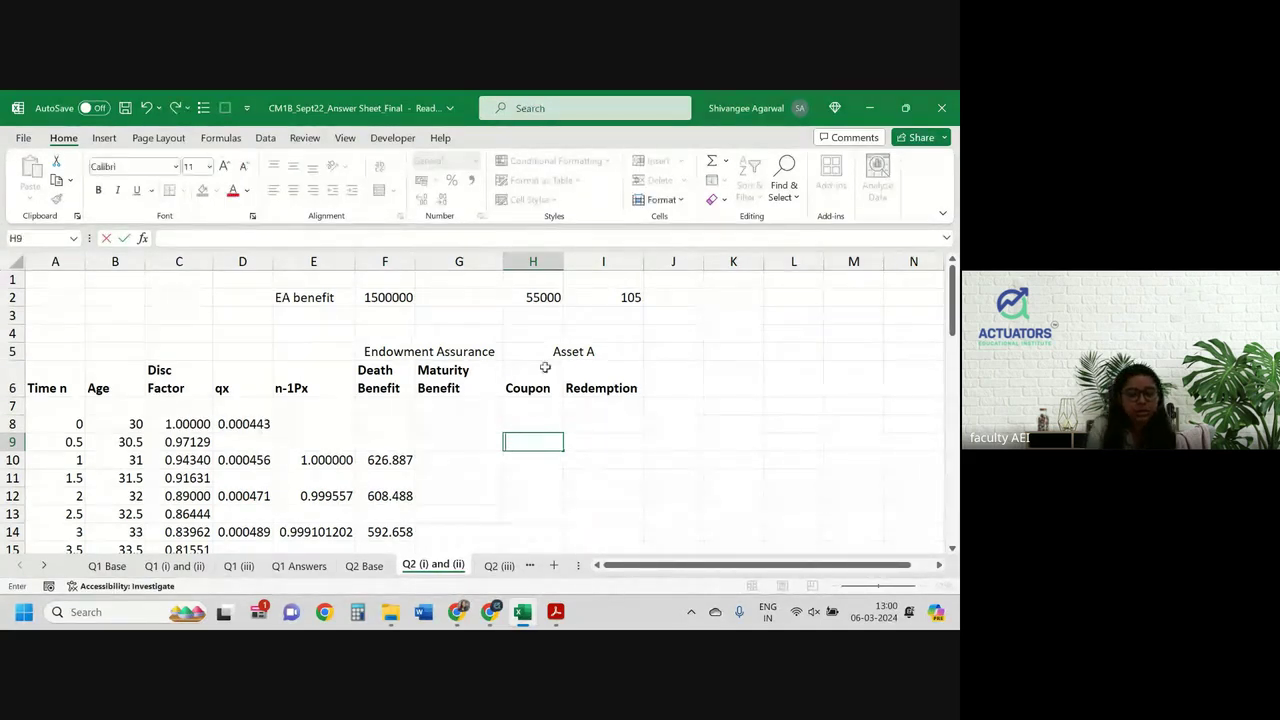
left_click(530, 312)
type("1")
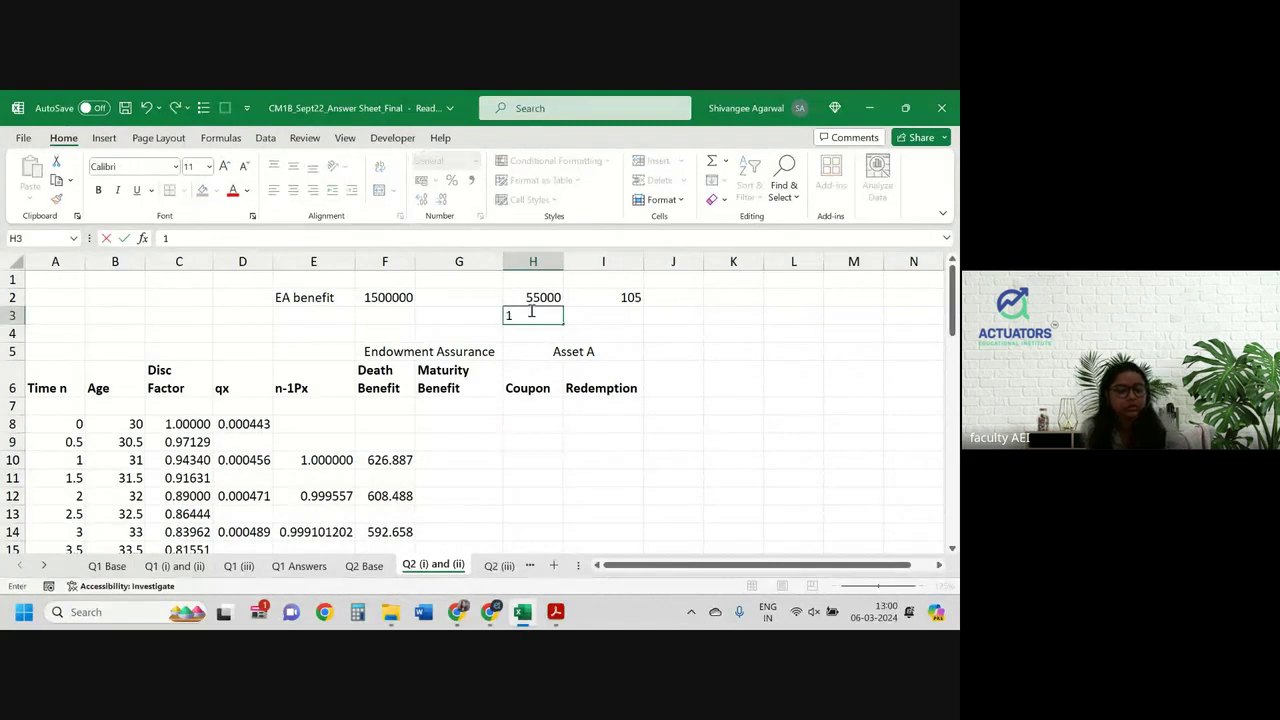
type("%")
Calculate the present value of Asset A's first half-yearly coupon in H9 with =$H$3/2*$H$2*C9
left_click(535, 438)
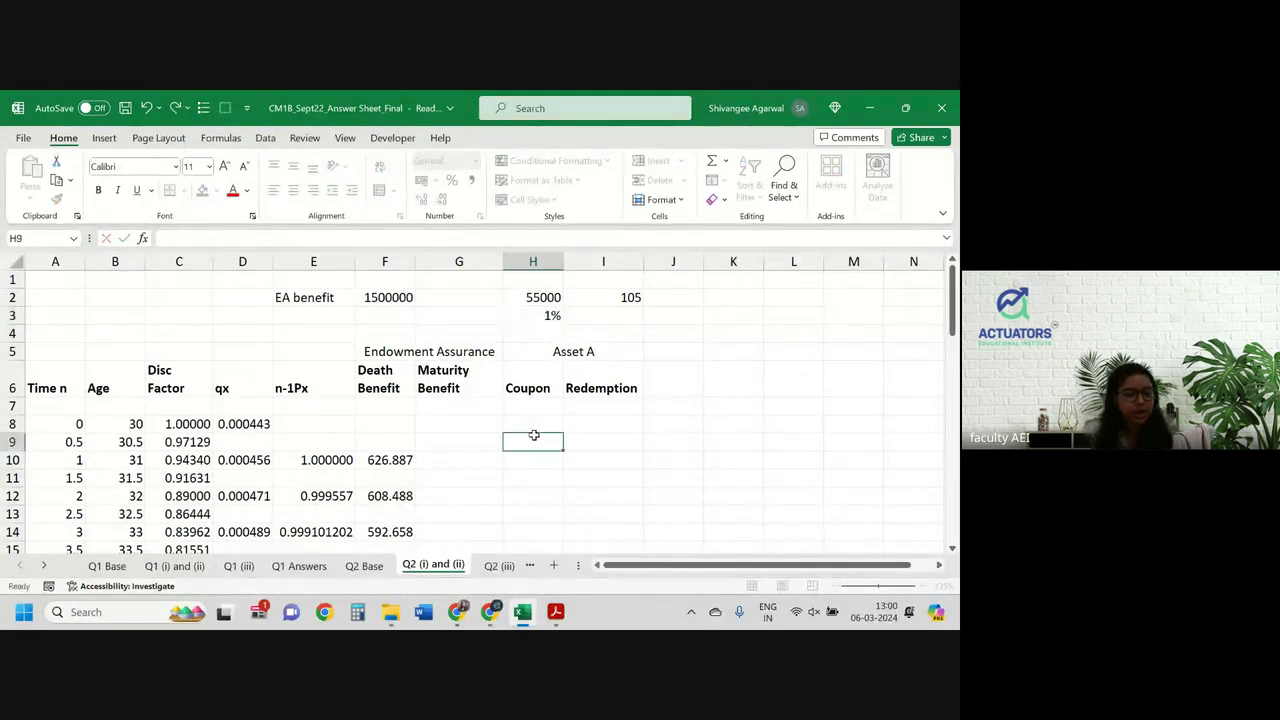
type("=")
key("Up")
key("Up")
key("Up")
key("Up")
key("Up")
key("Up")
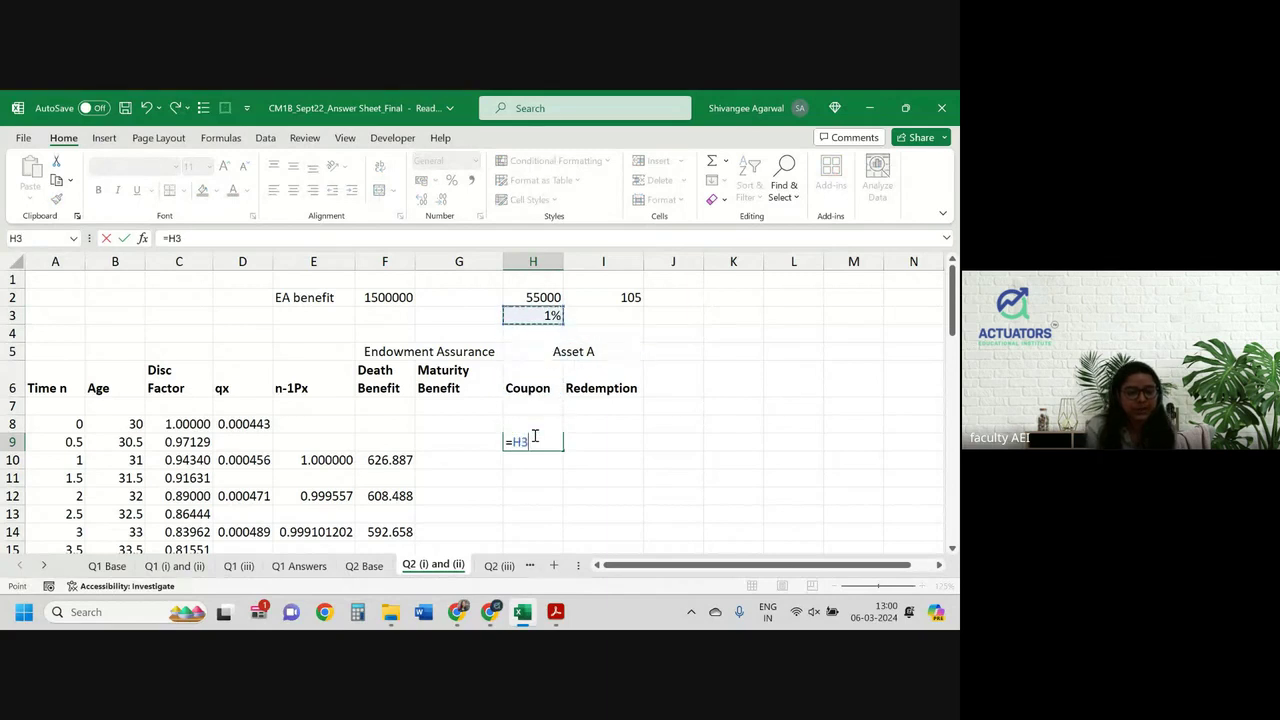
key("F4")
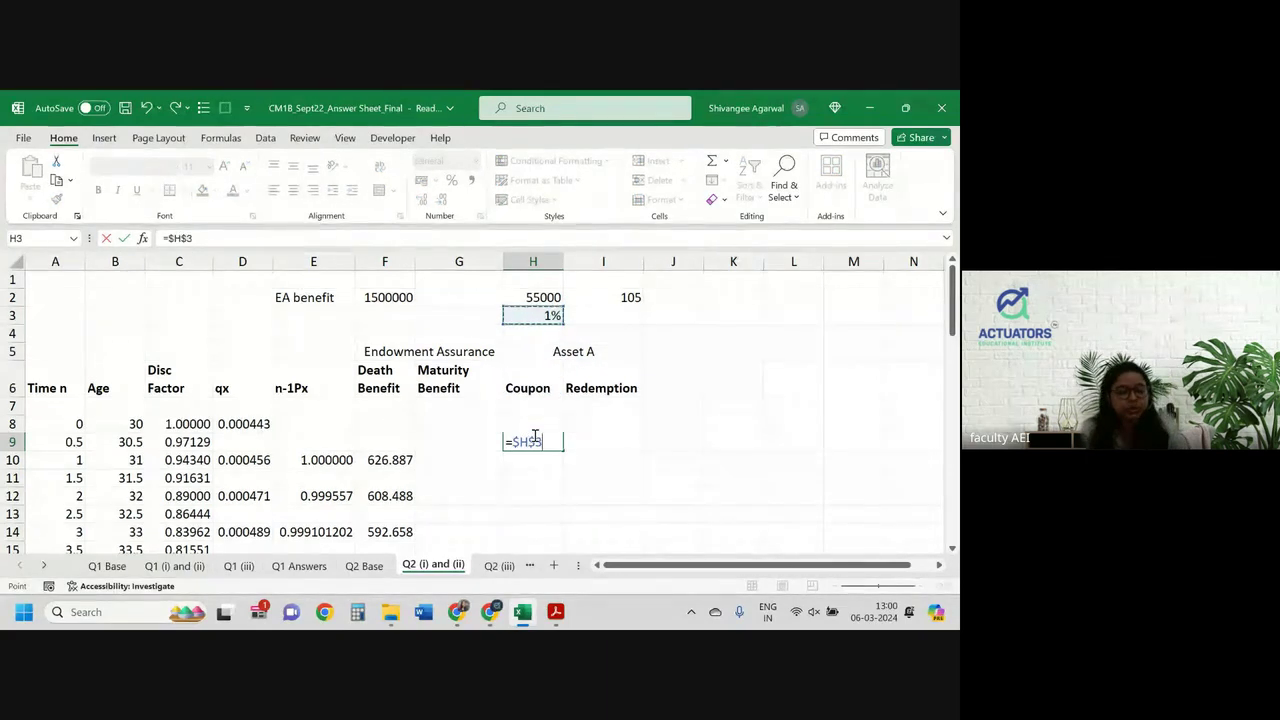
type("/")
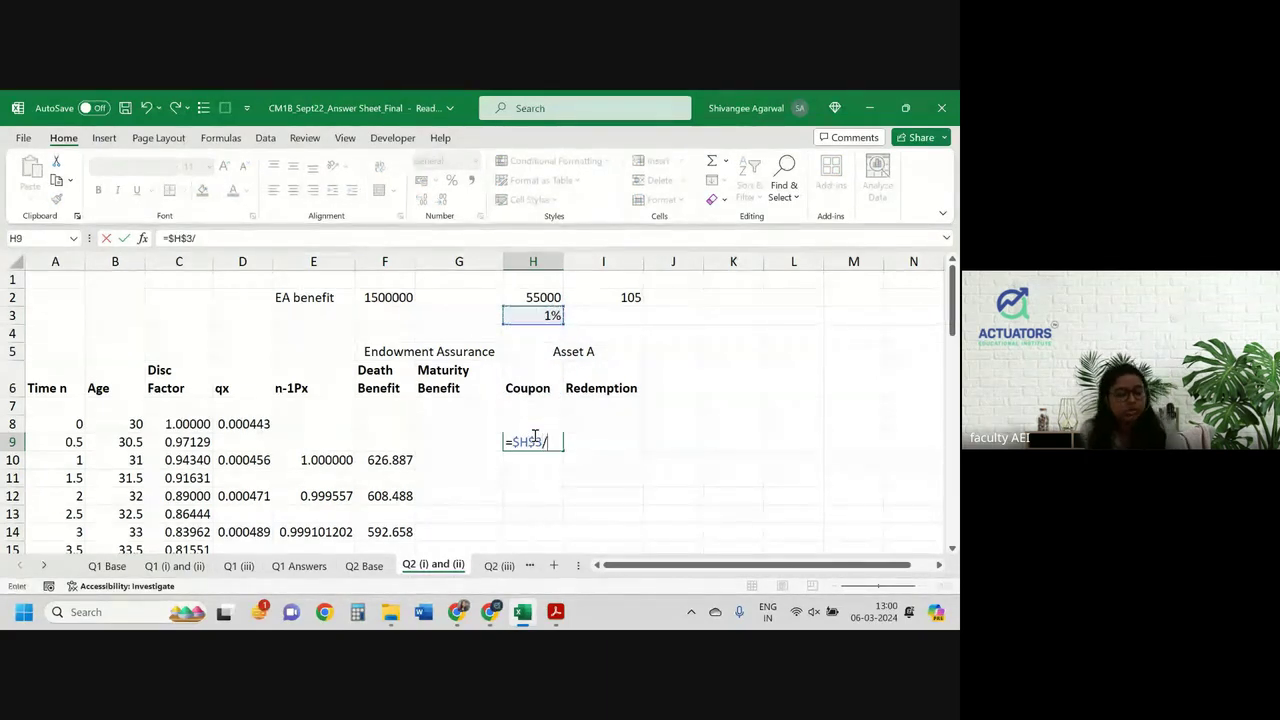
type("2*")
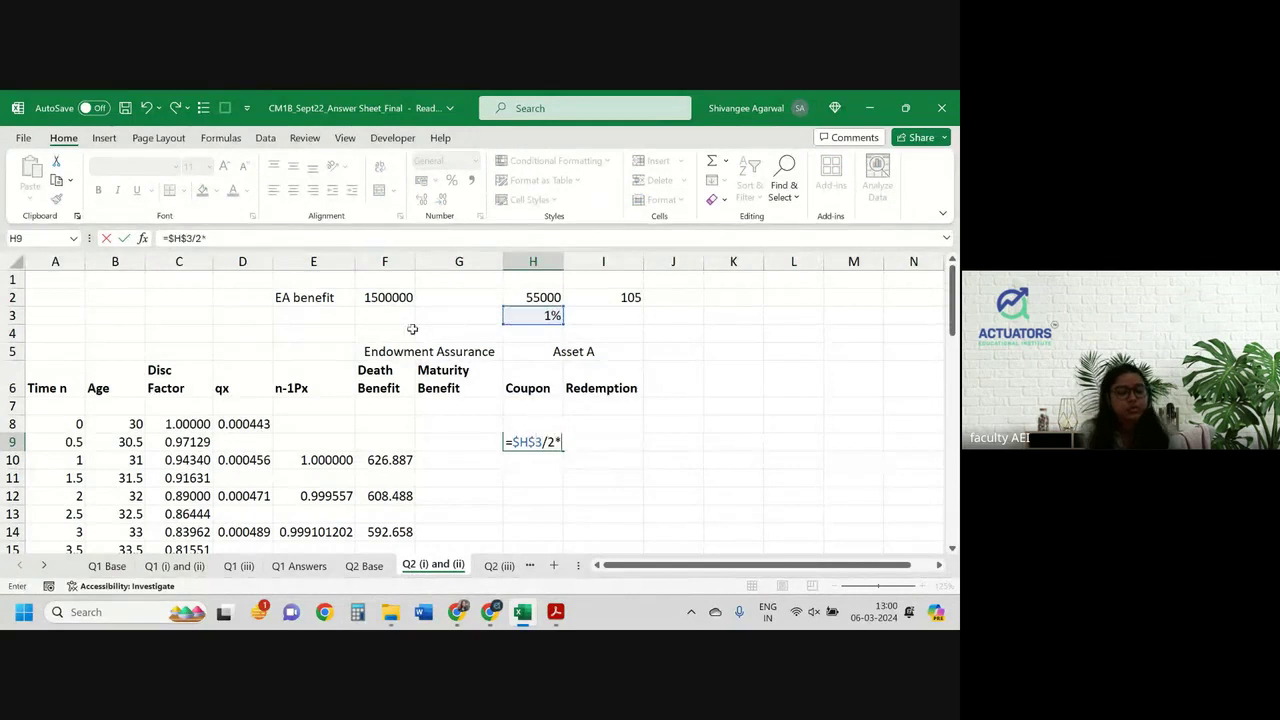
left_click(540, 297)
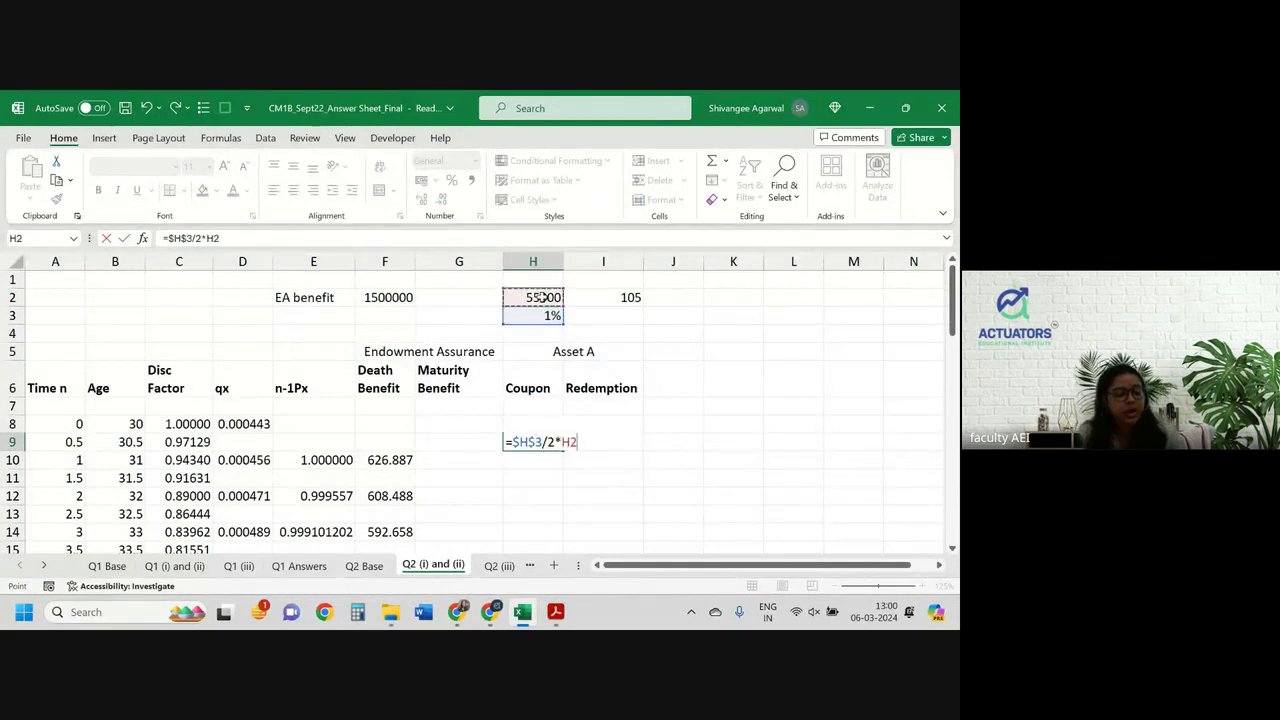
key("F4")
type("*")
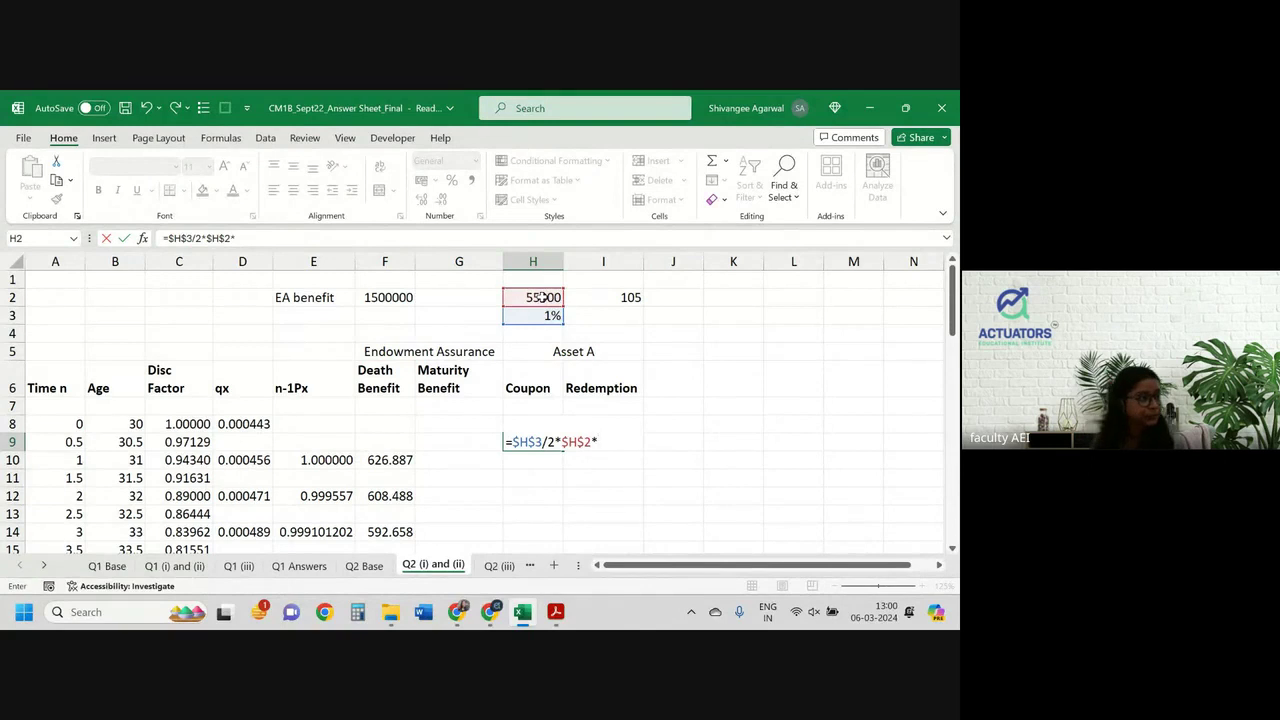
left_click(193, 443)
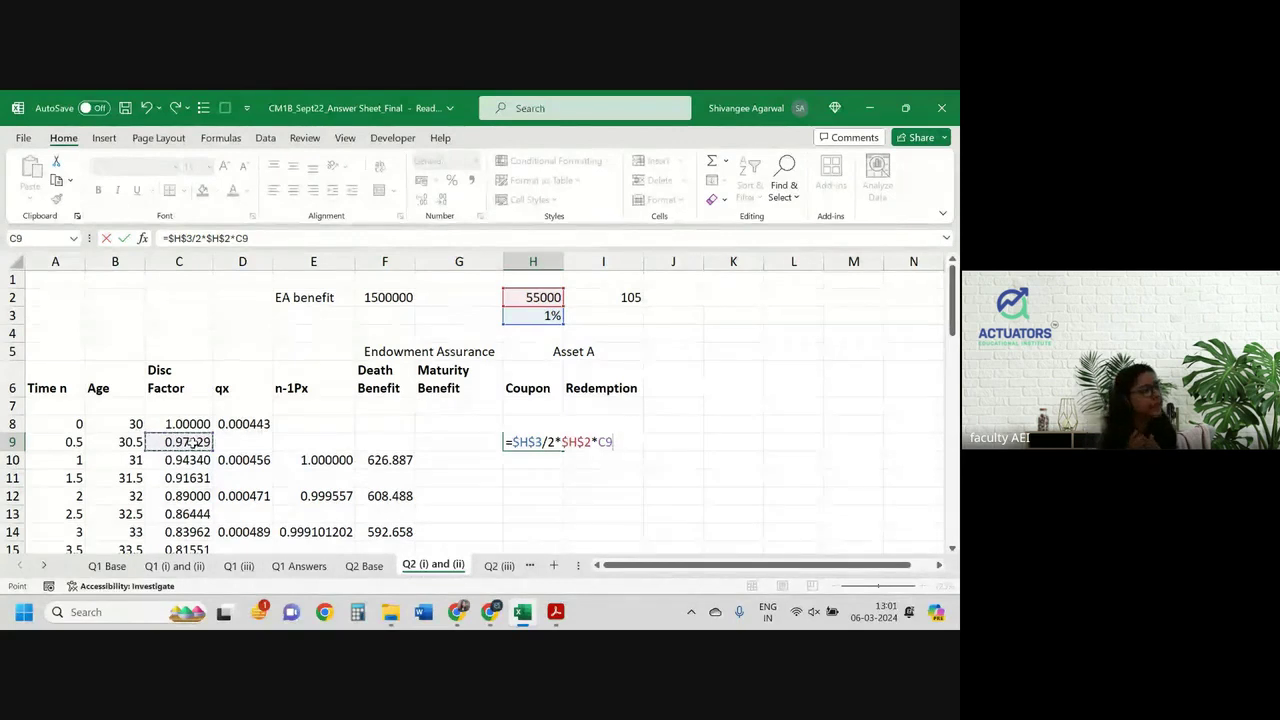
key("Return")
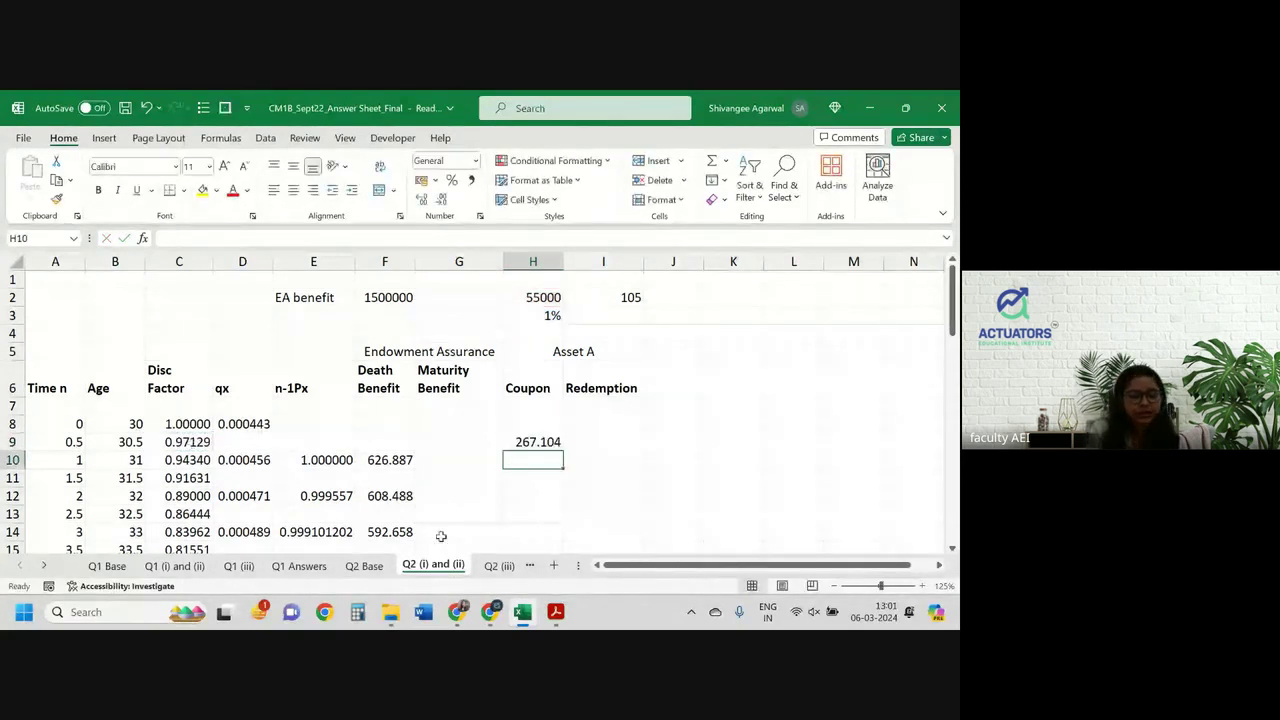
Fill the coupon formula from H9 down to H48, time 20, and review the filled column
left_click(561, 442)
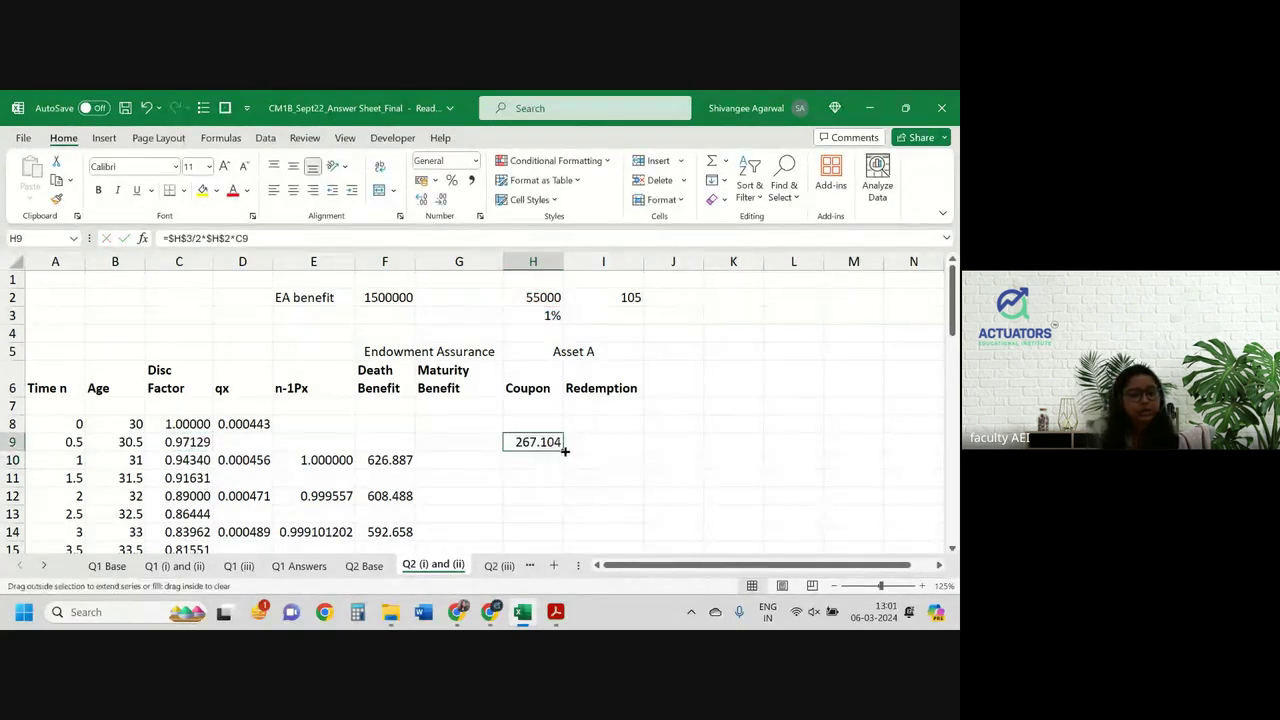
left_click_drag(563, 451, 538, 481)
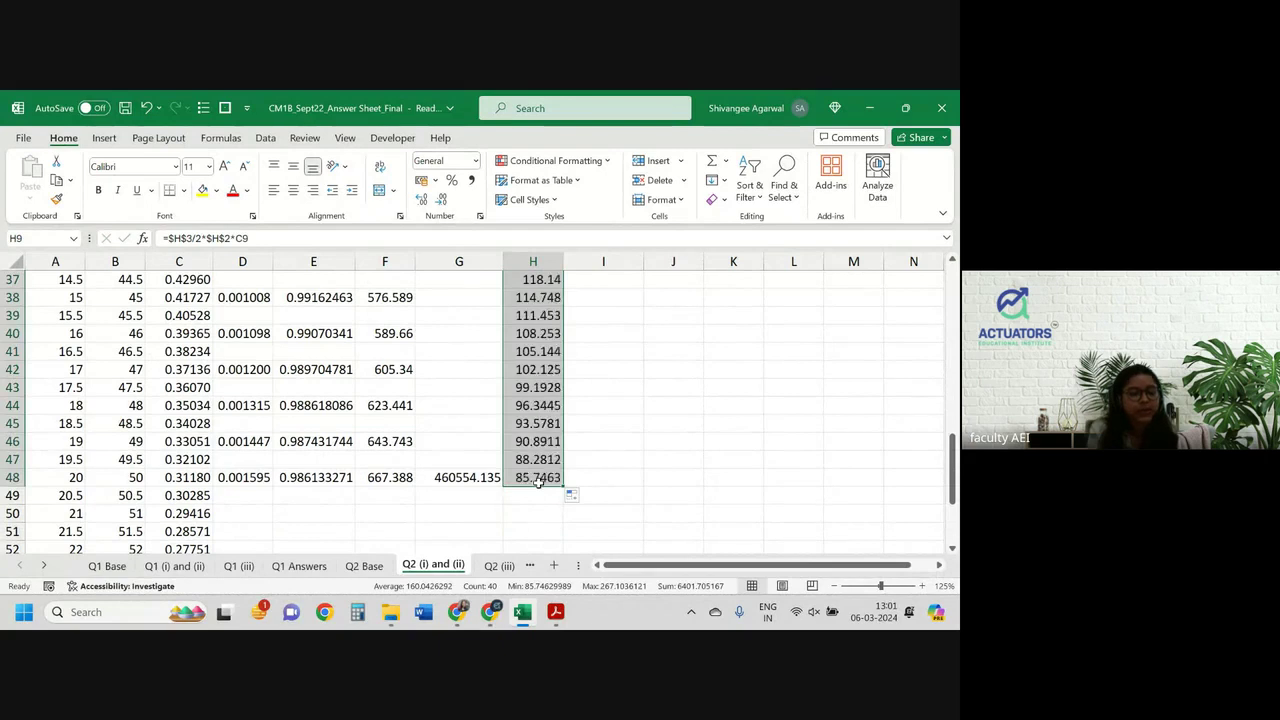
scroll(538, 481, "up", 7)
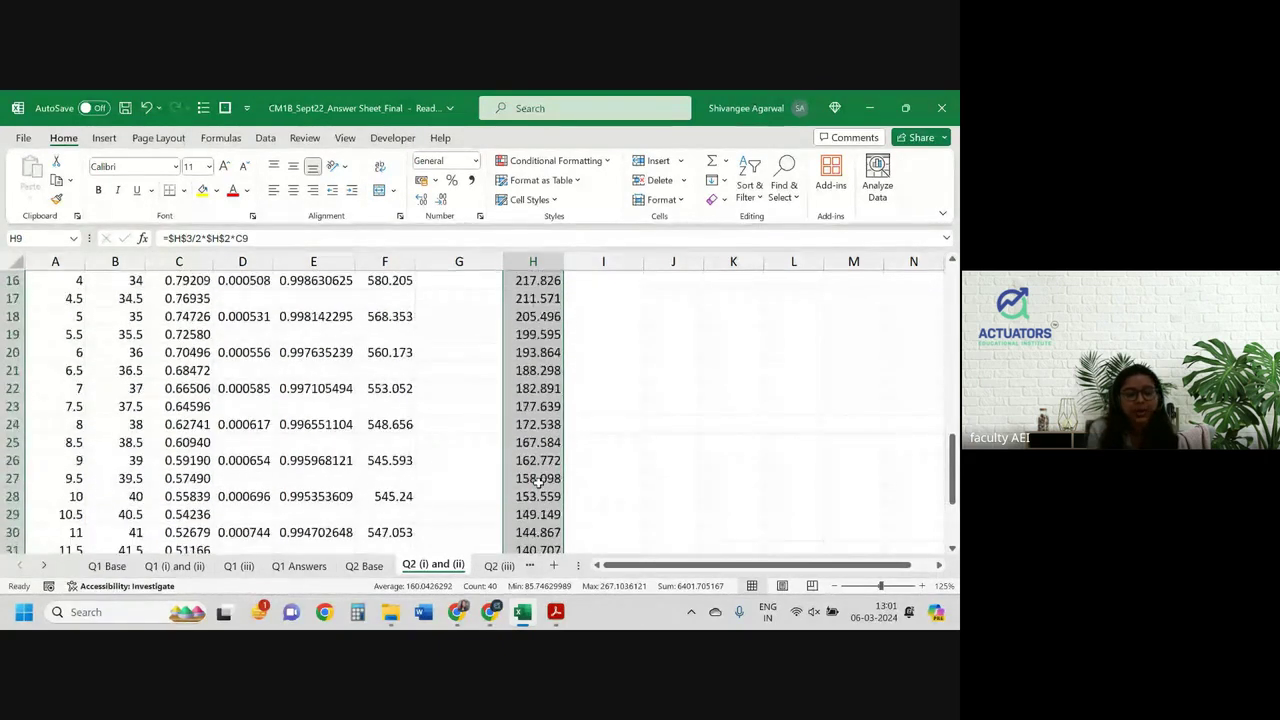
scroll(538, 481, "down", 7)
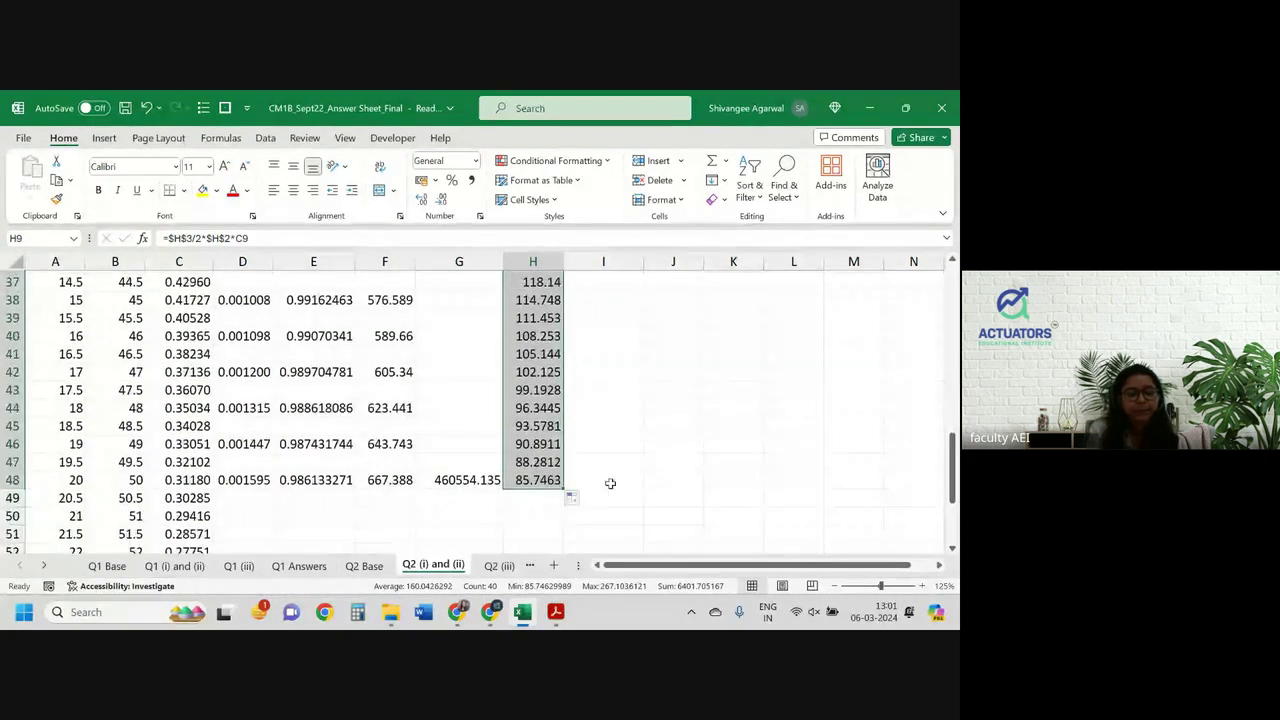
Calculate the present value of Asset A's redemption at time 20 in I48 with =H2*I2*C48
left_click(610, 483)
type("=")
key("ctrl+Up")
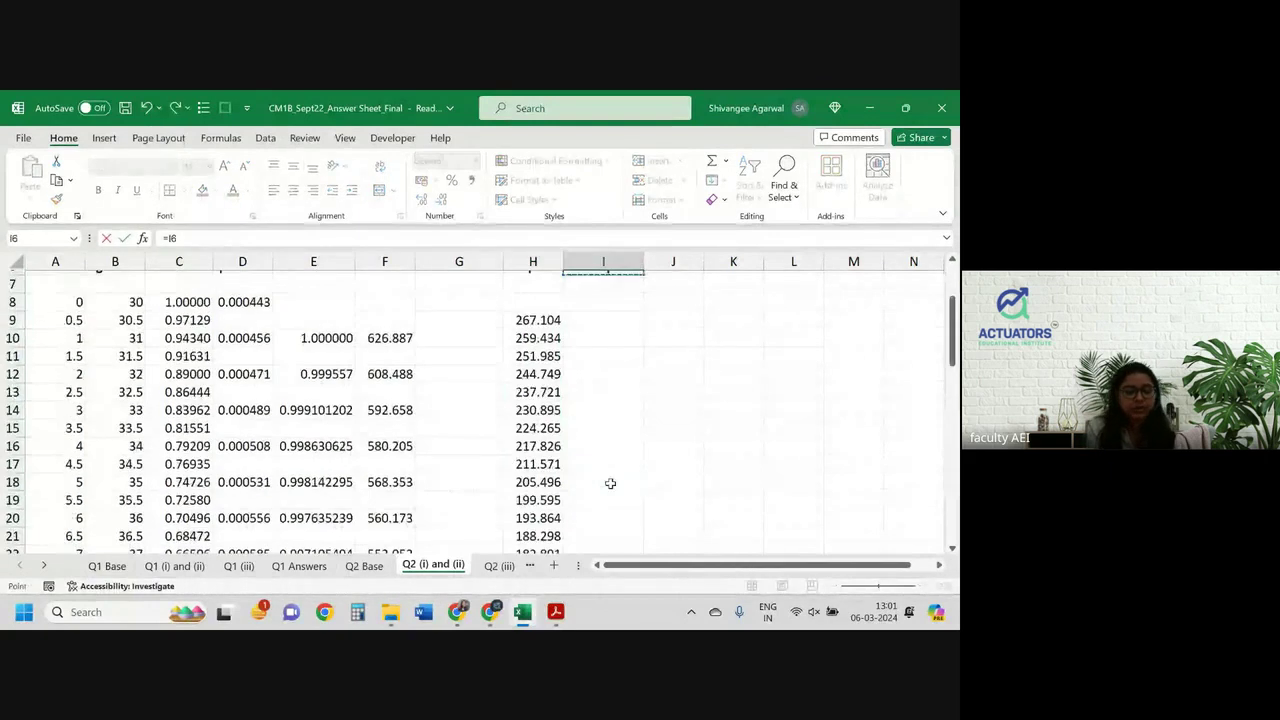
key("Left")
type("*")
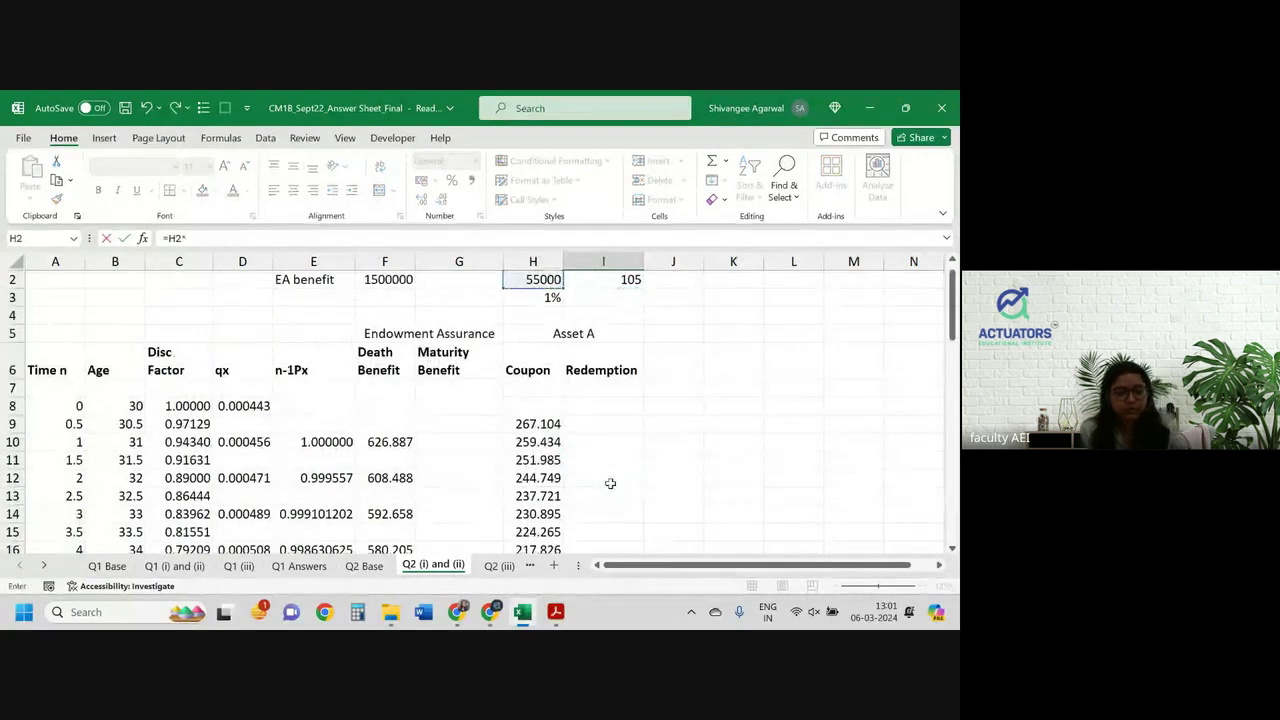
key("Right")
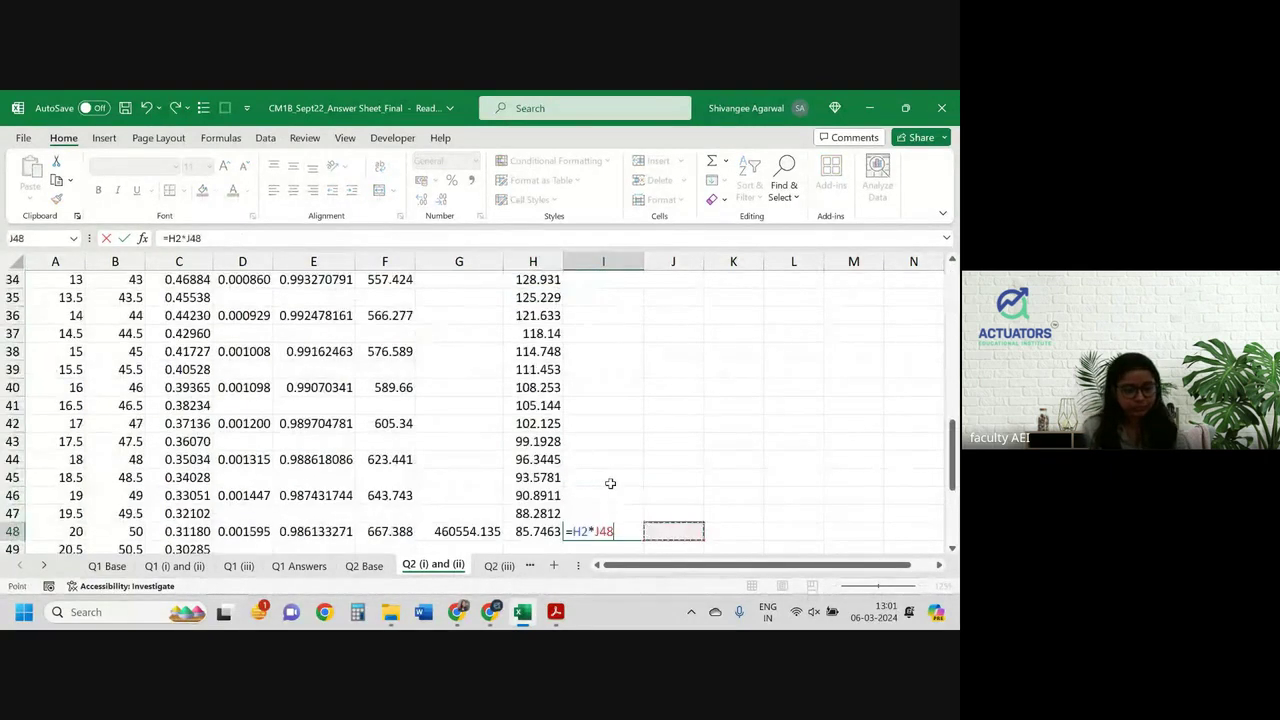
key("ctrl+Up")
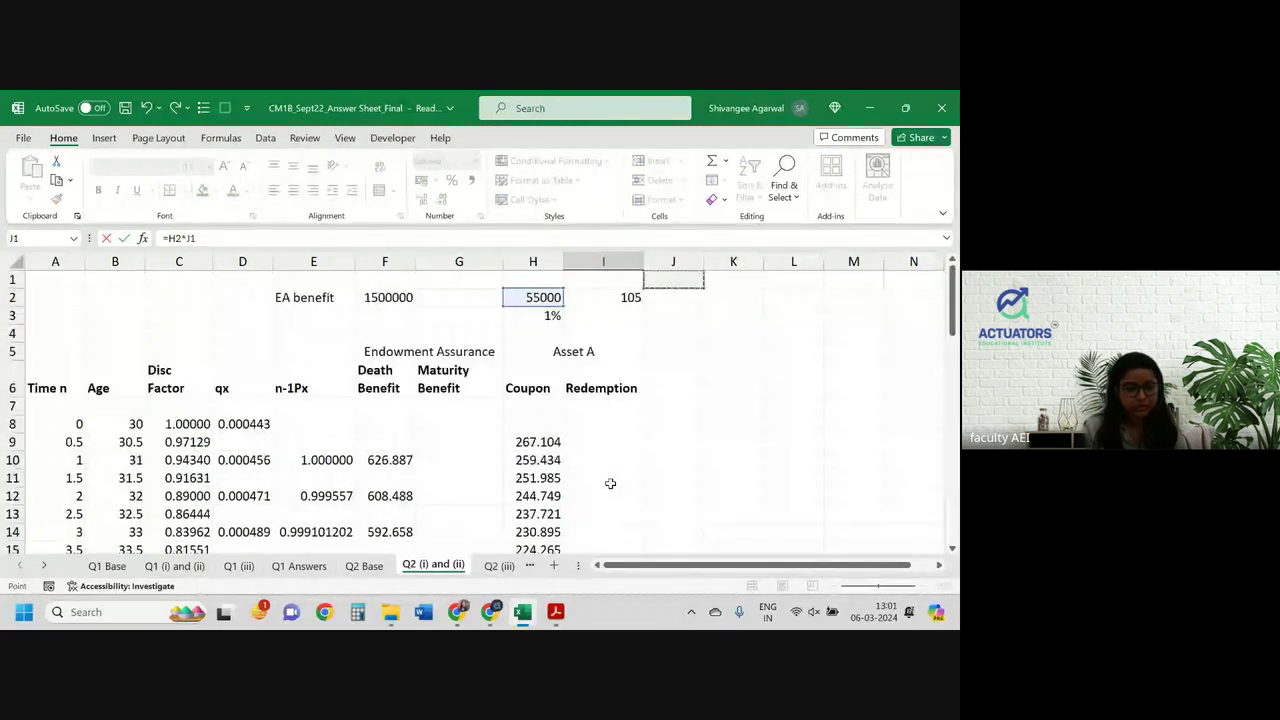
key("Left")
key("Down")
type("*")
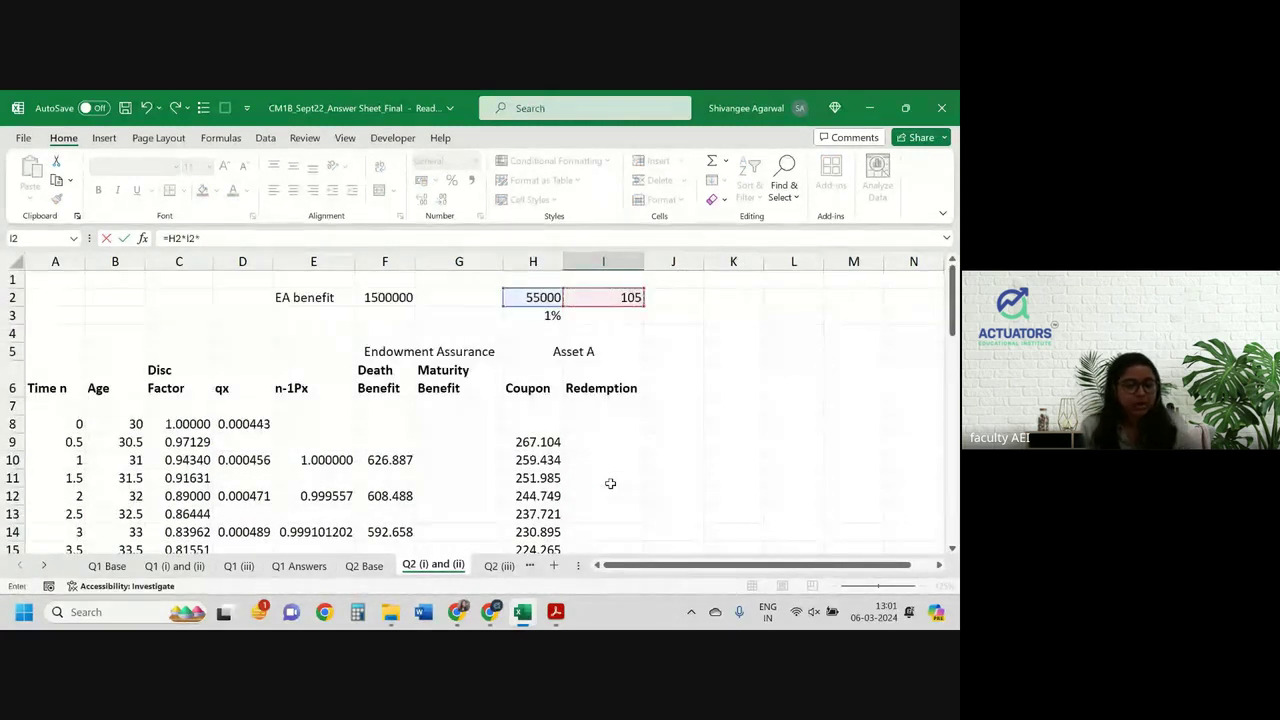
key("Left")
key("Left")
key("Left")
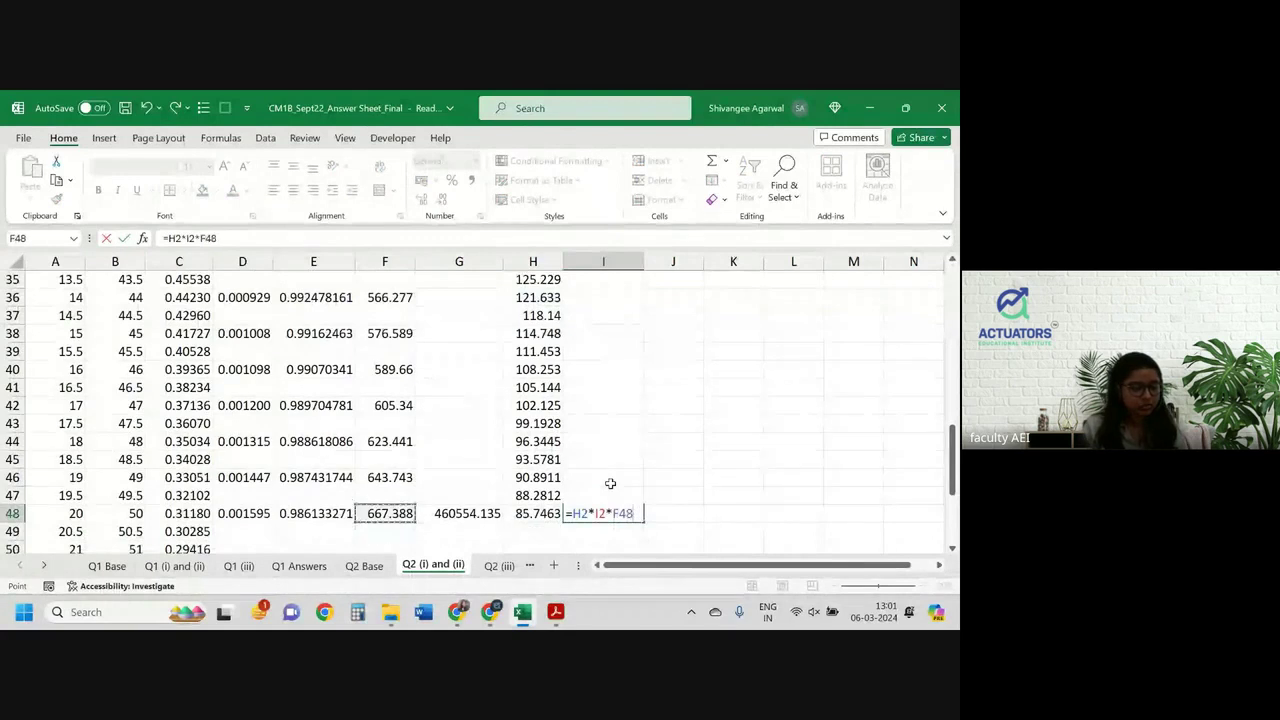
key("Left")
key("Left")
key("Left")
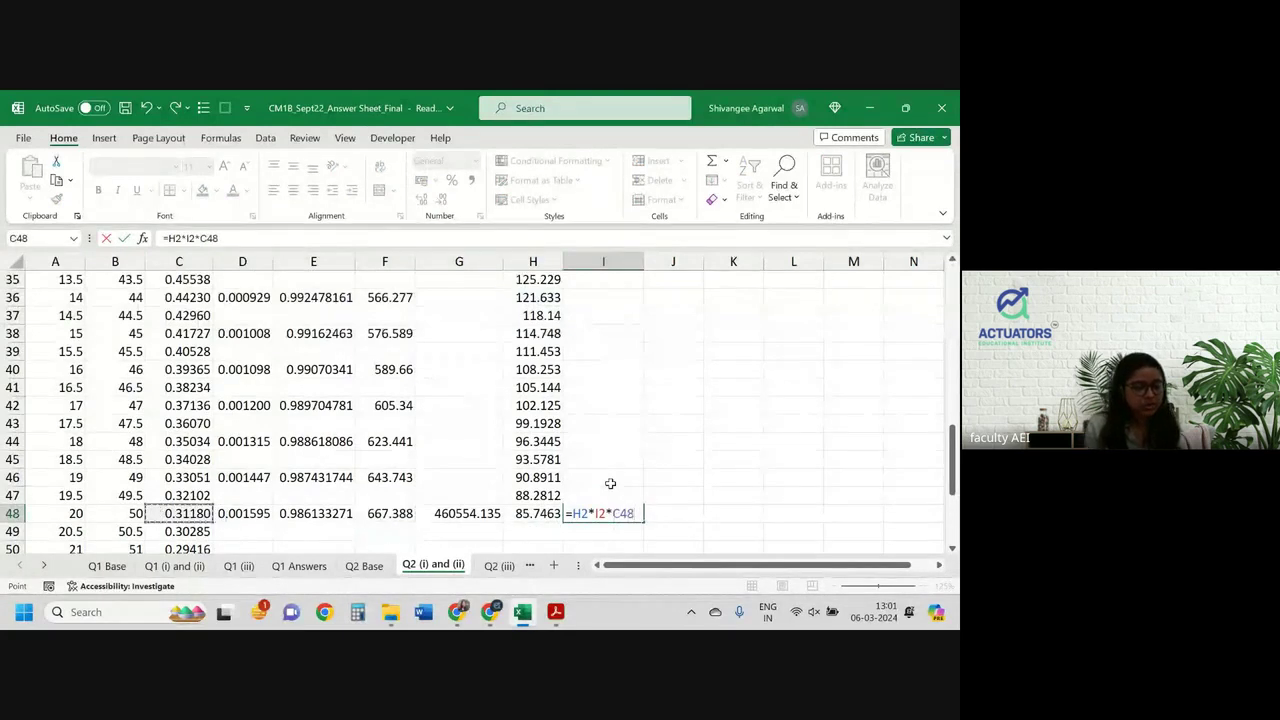
key("Return")
Change Asset A's redemption rate in I2 to 105%
scroll(612, 527, "up", 11)
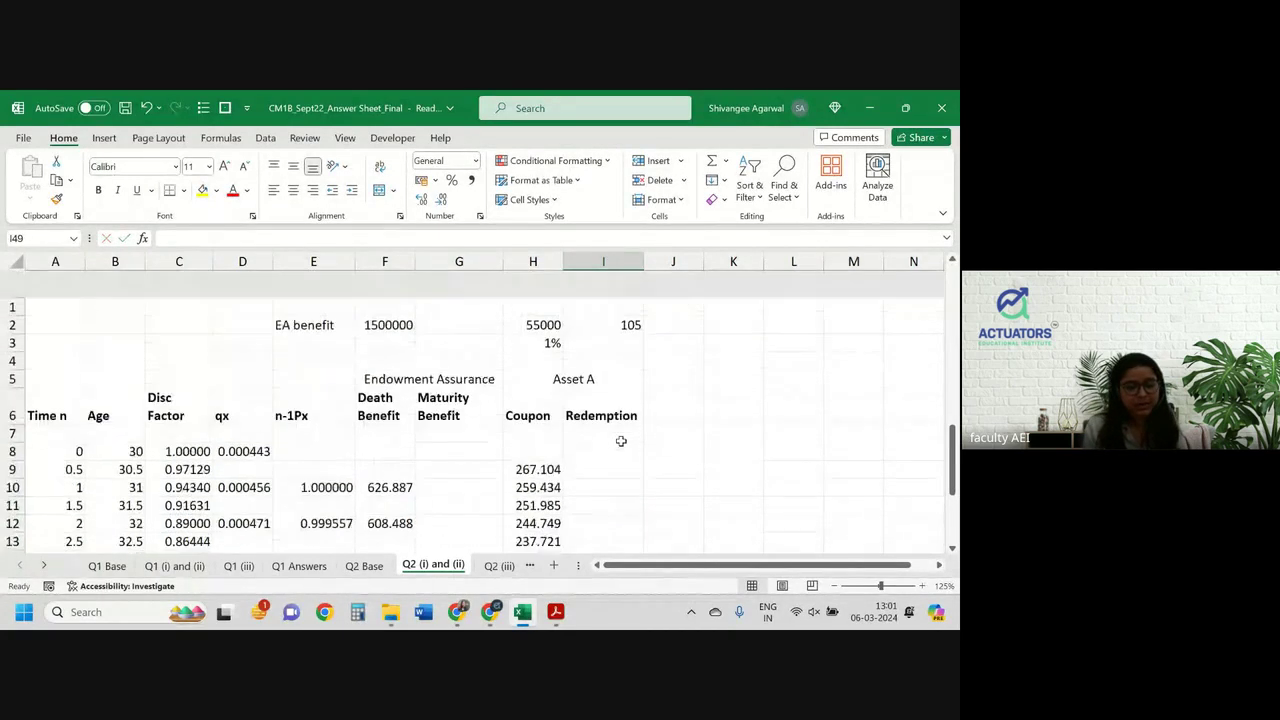
left_click(617, 299)
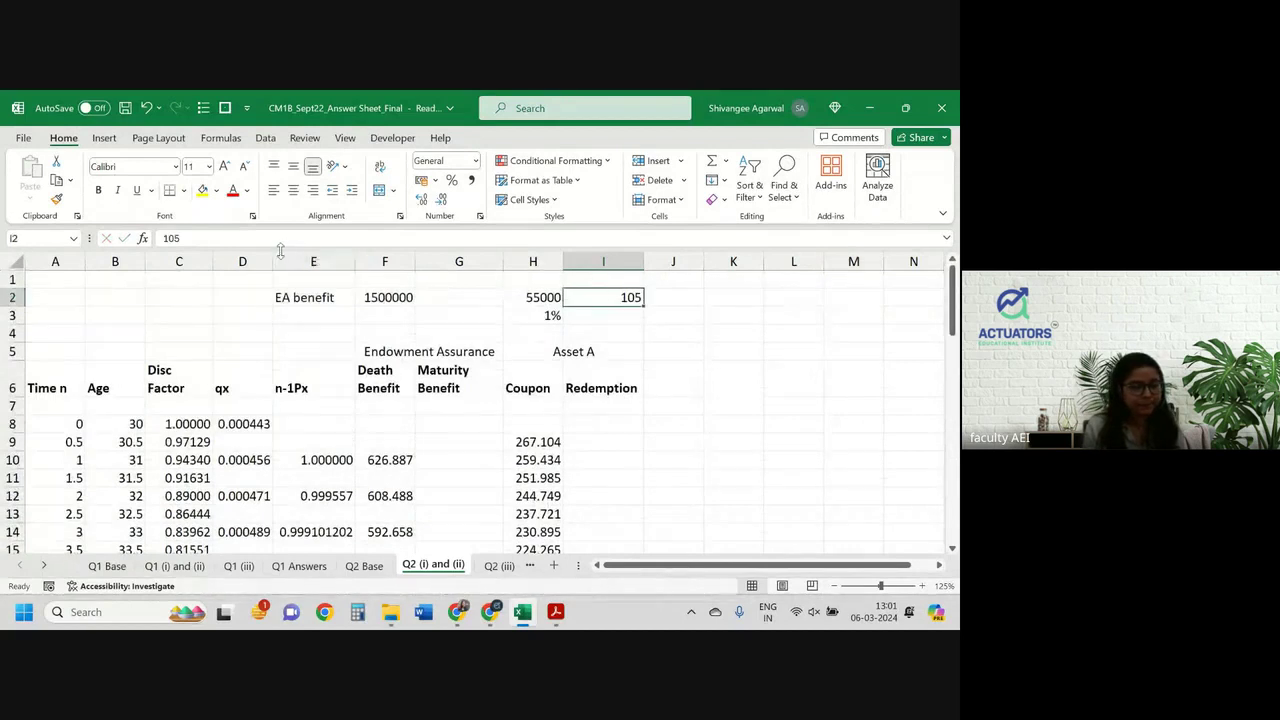
left_click(257, 241)
type("%")
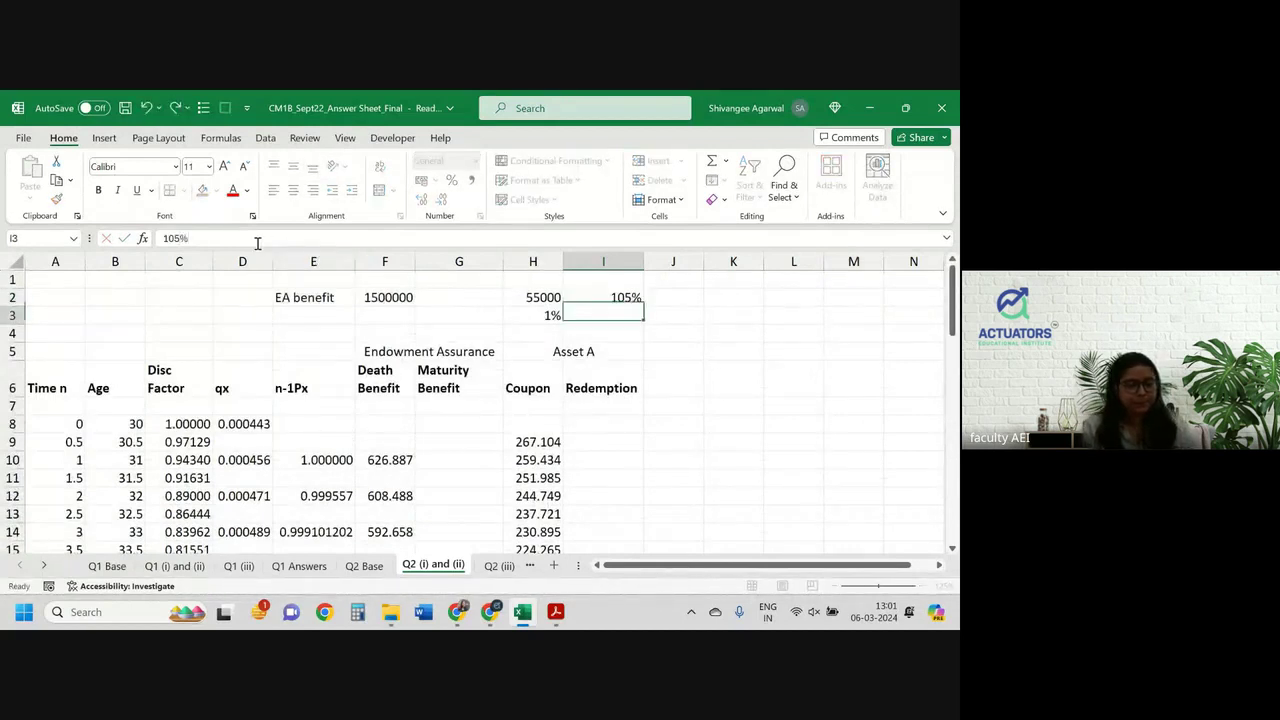
Copy the total formula from G60 to I60 to total Asset A's coupons and redemption, and check its references
key("Return")
scroll(465, 379, "down", 10)
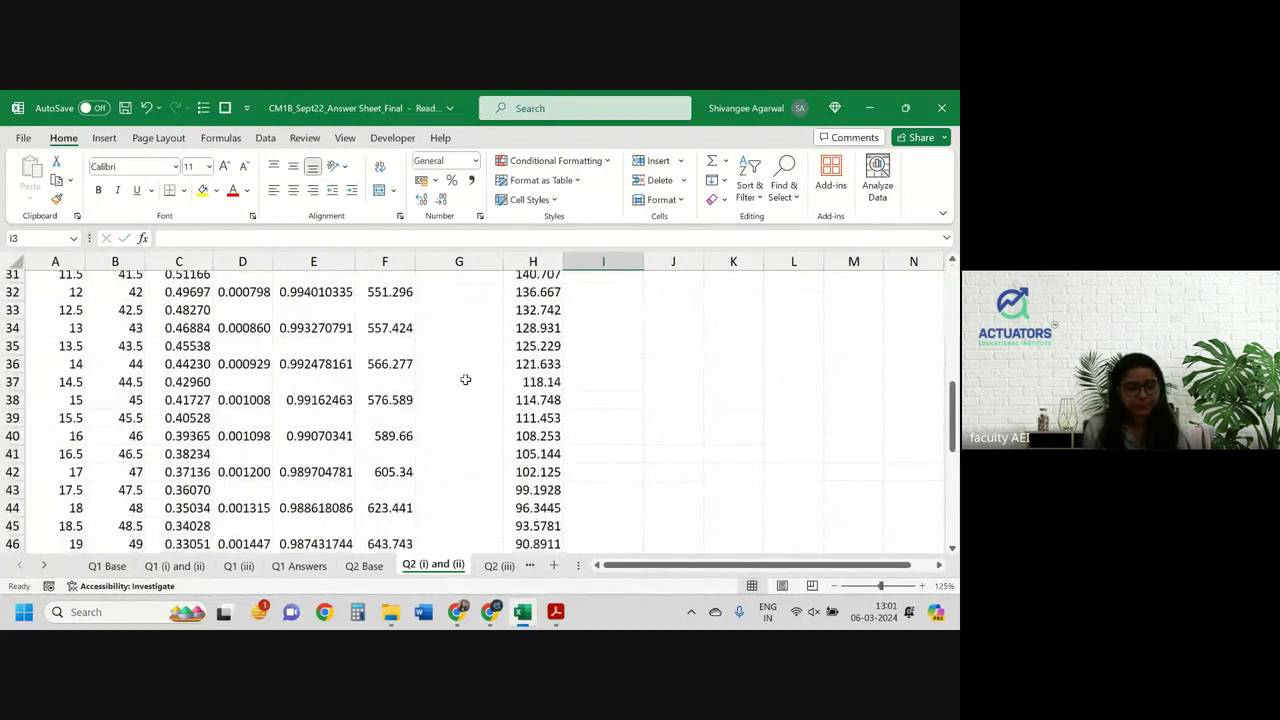
scroll(465, 379, "down", 4)
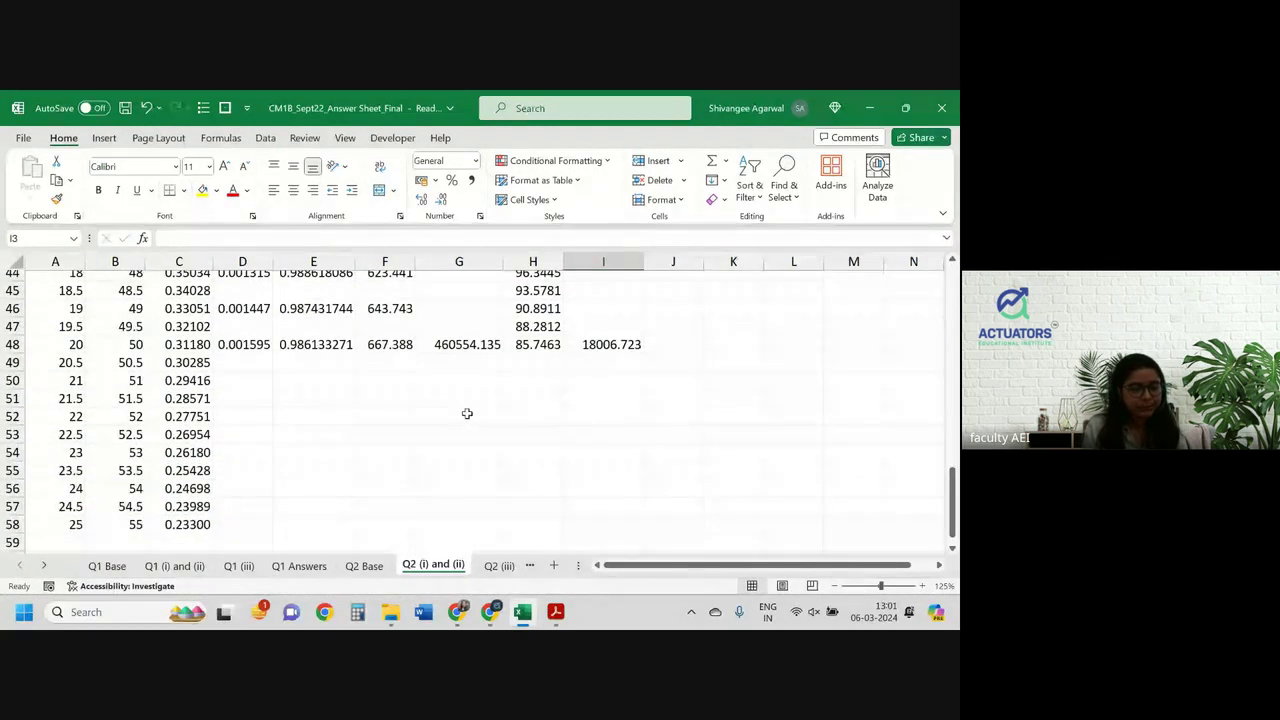
scroll(480, 430, "down", 1)
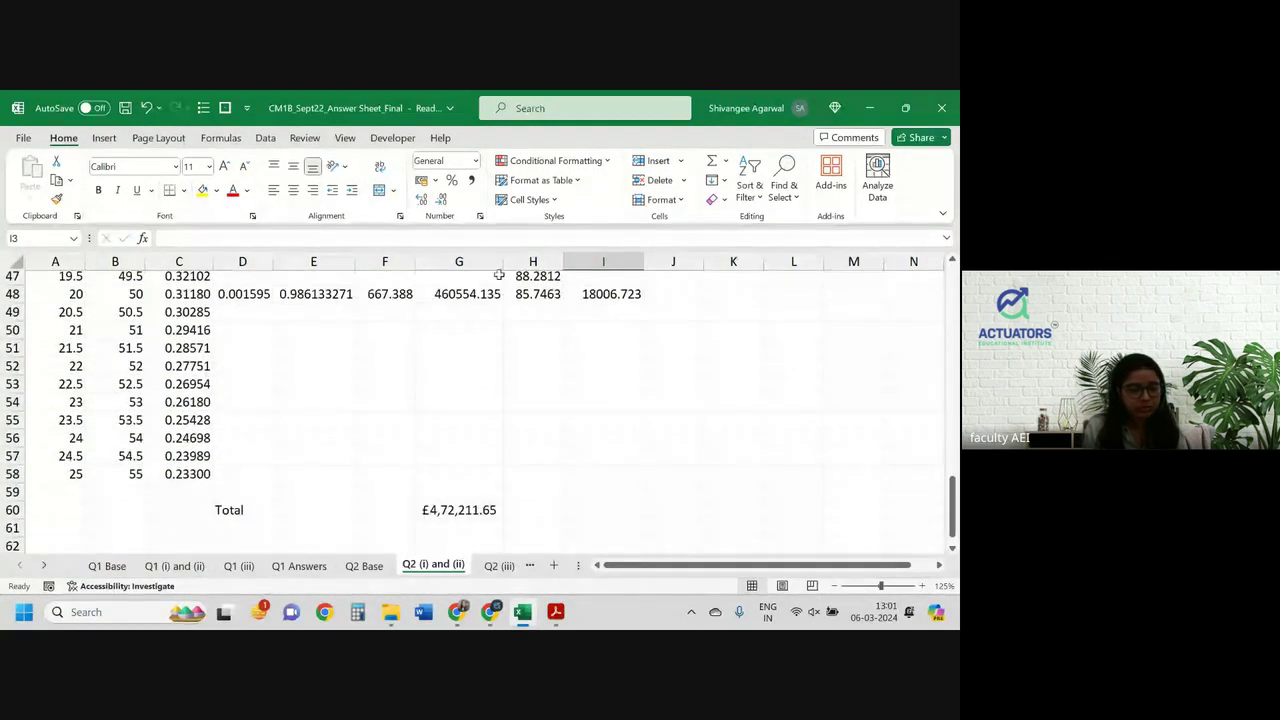
left_click(595, 508)
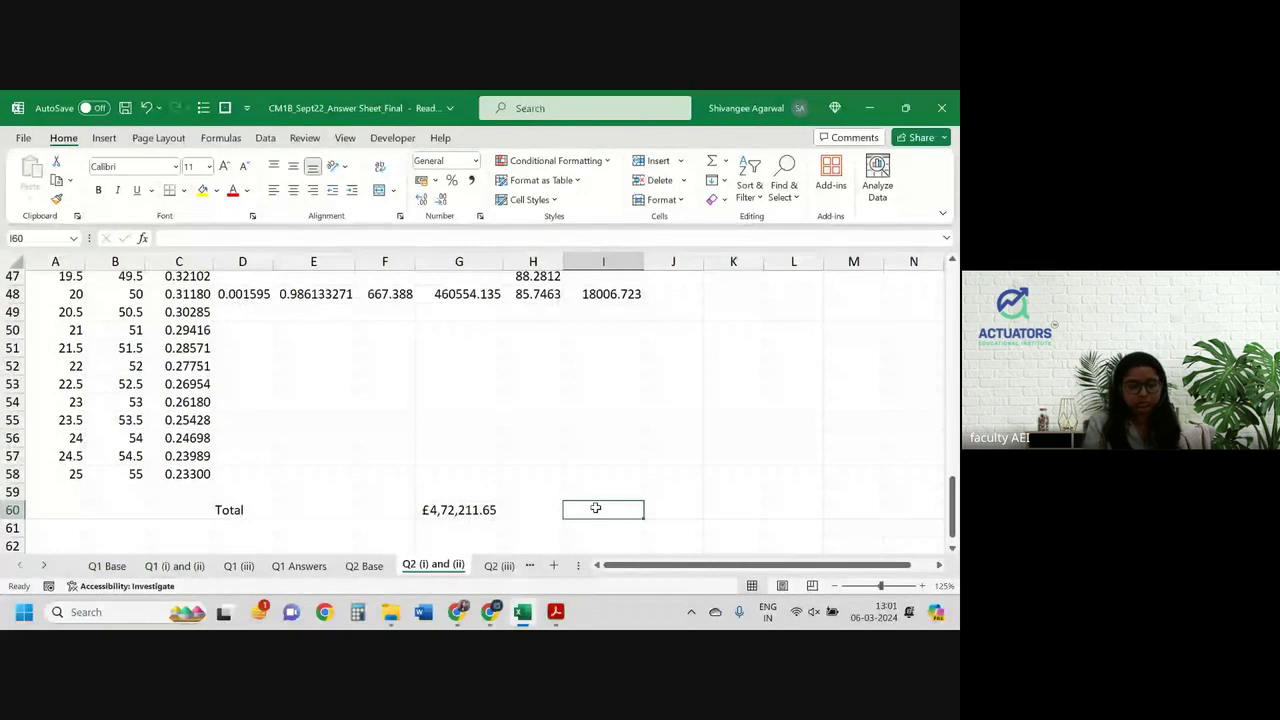
type("=")
key("Escape")
key("Left")
key("Left")
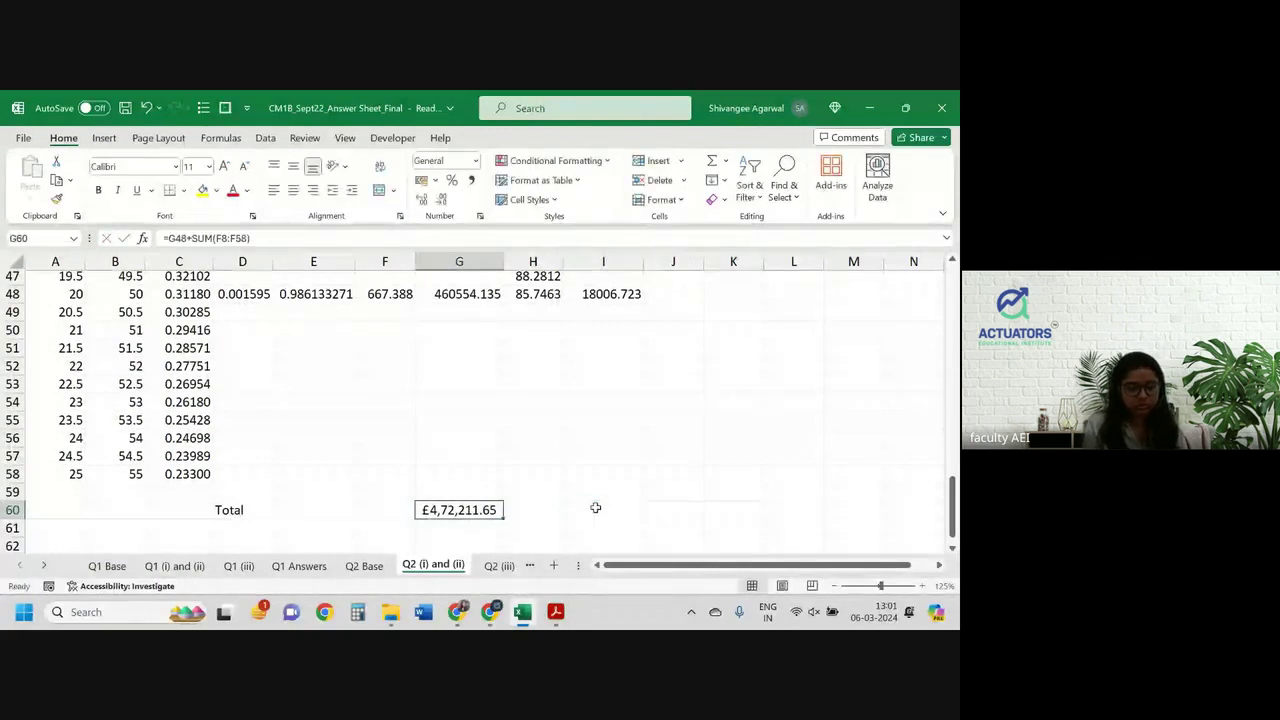
key("ctrl+c")
key("Right")
key("Right")
key("ctrl+v")
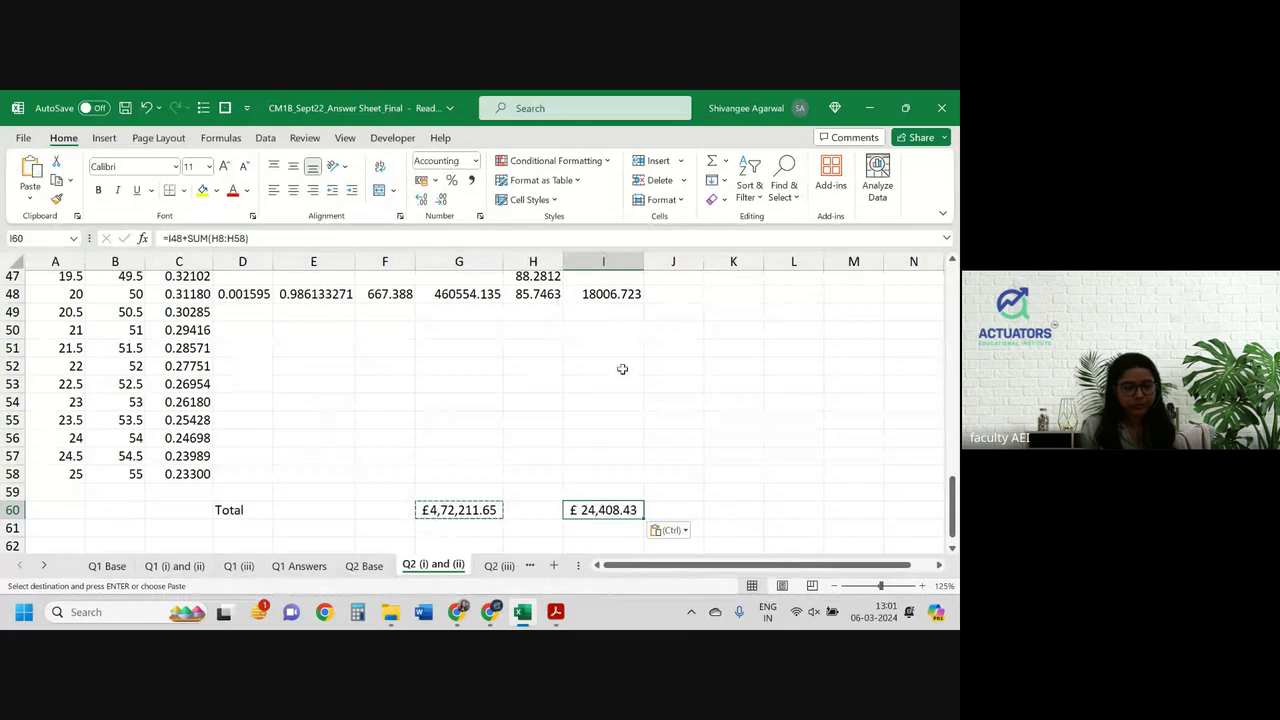
double_click(610, 508)
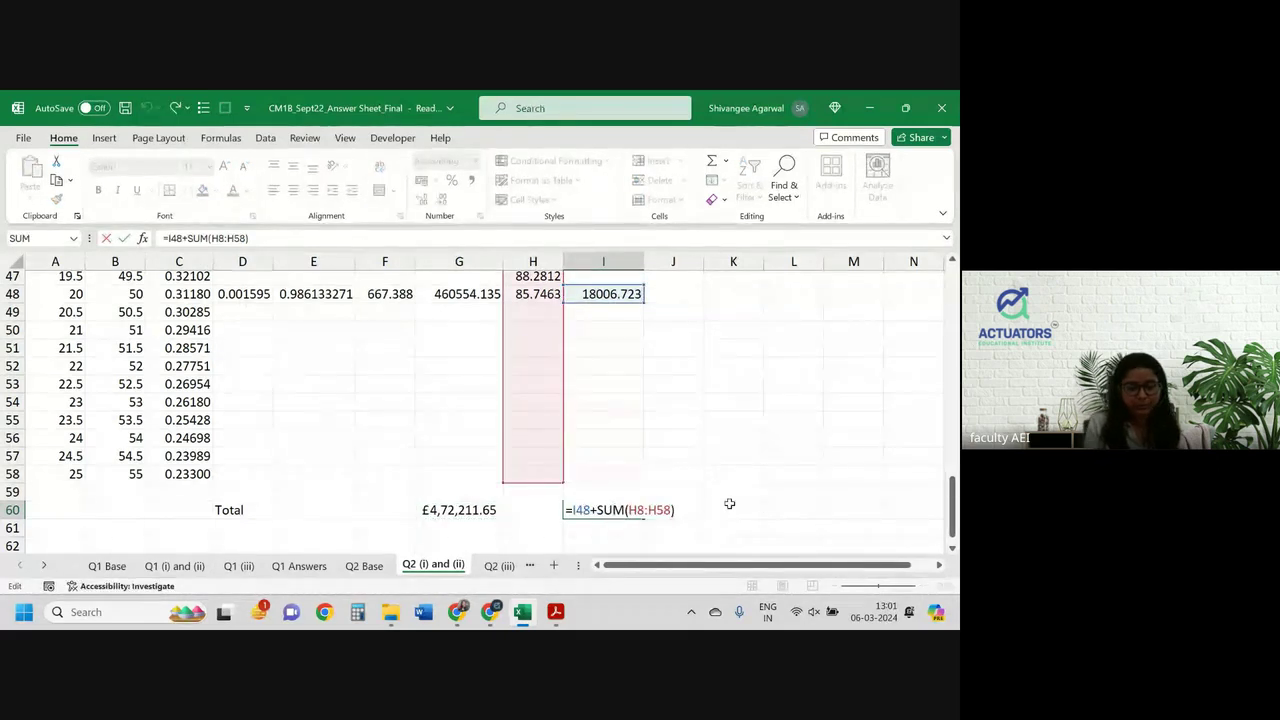
key("Return")
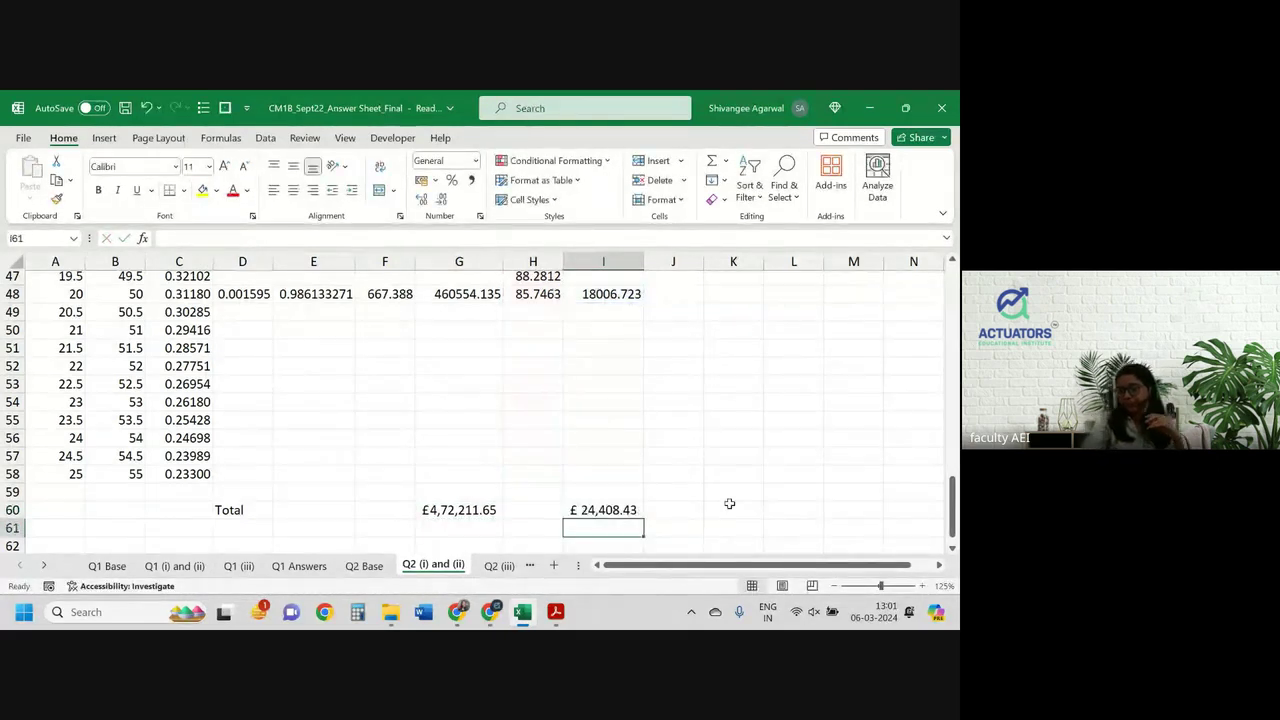
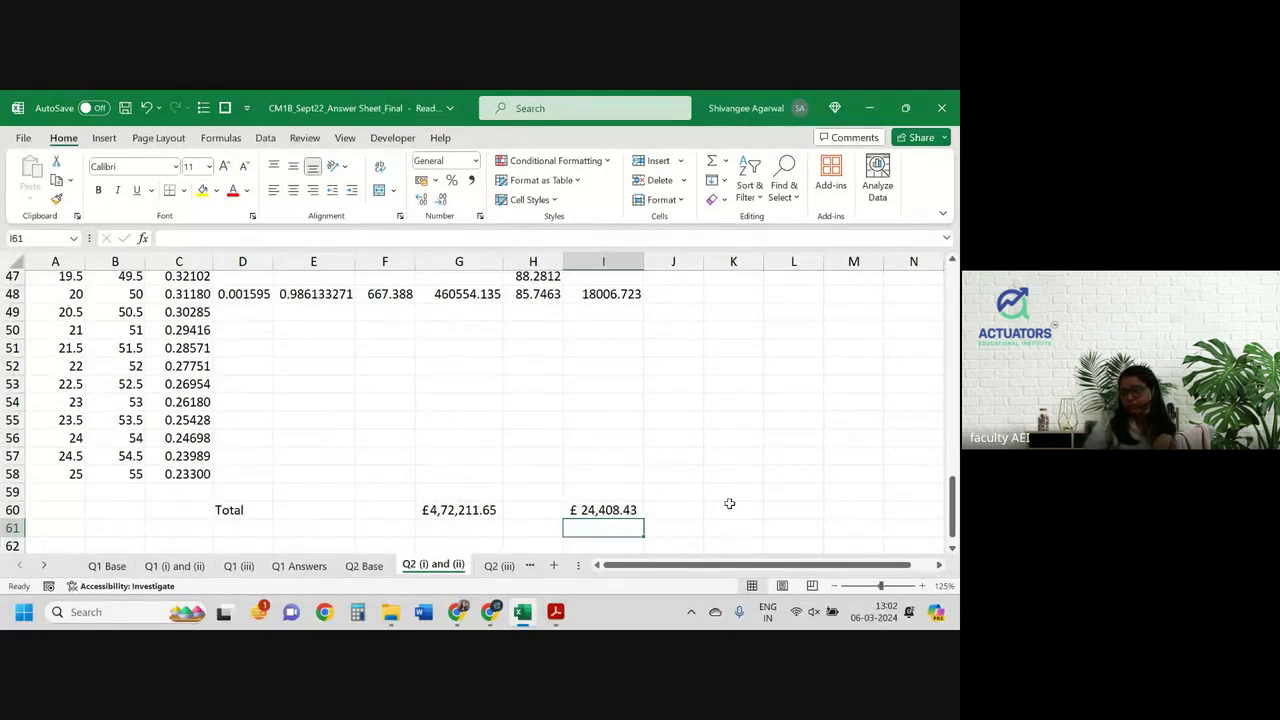
Enter the headings Asset B in J5 and Asset C in K5
scroll(729, 503, "up", 15)
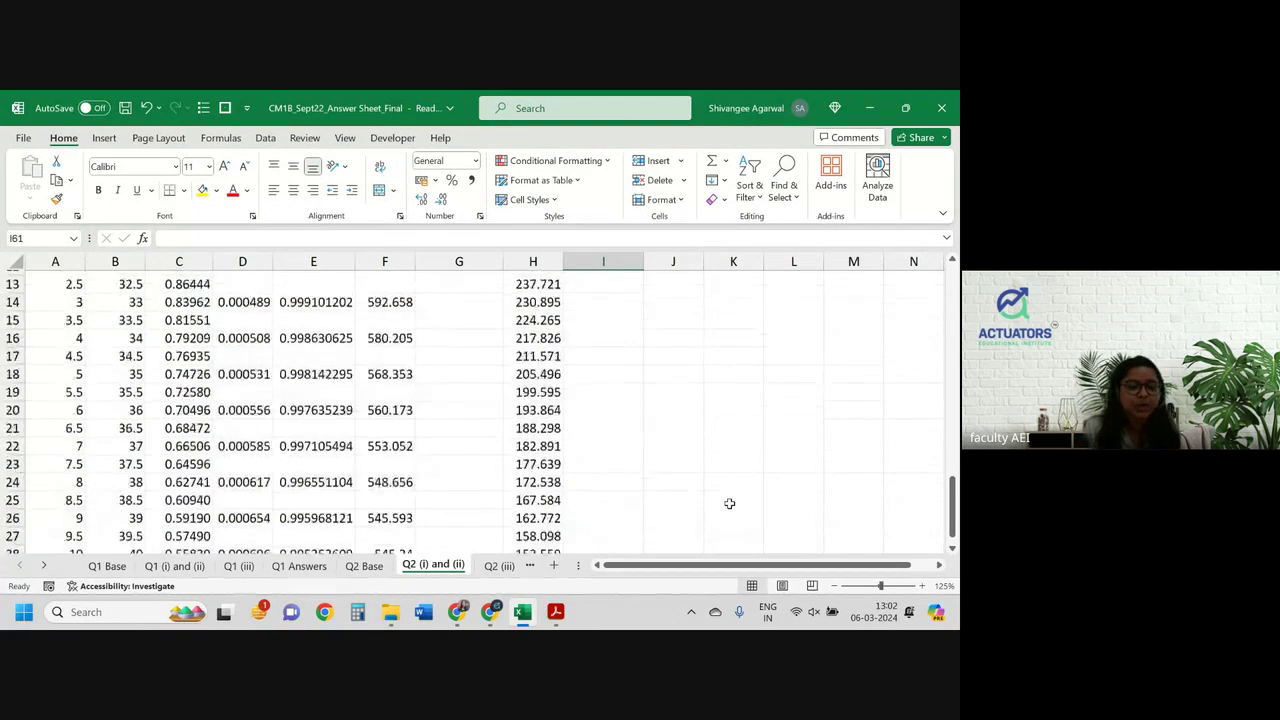
left_click(677, 352)
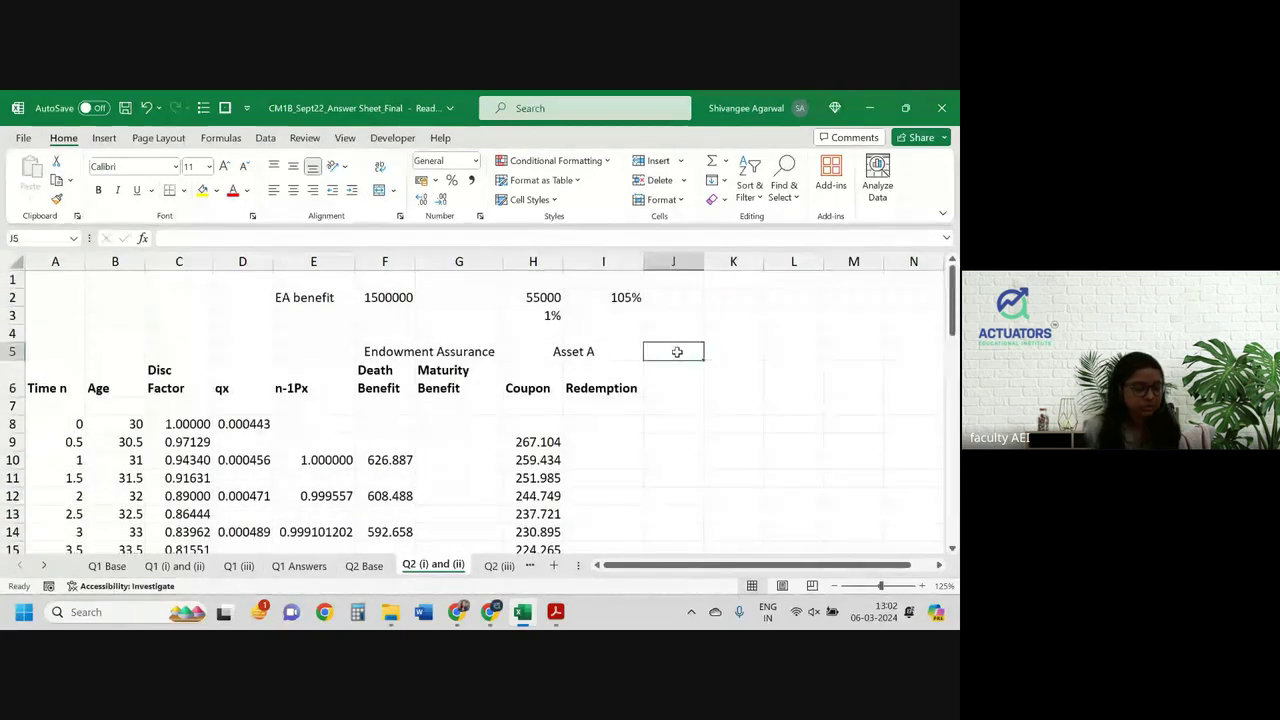
type("Asset B")
key("Tab")
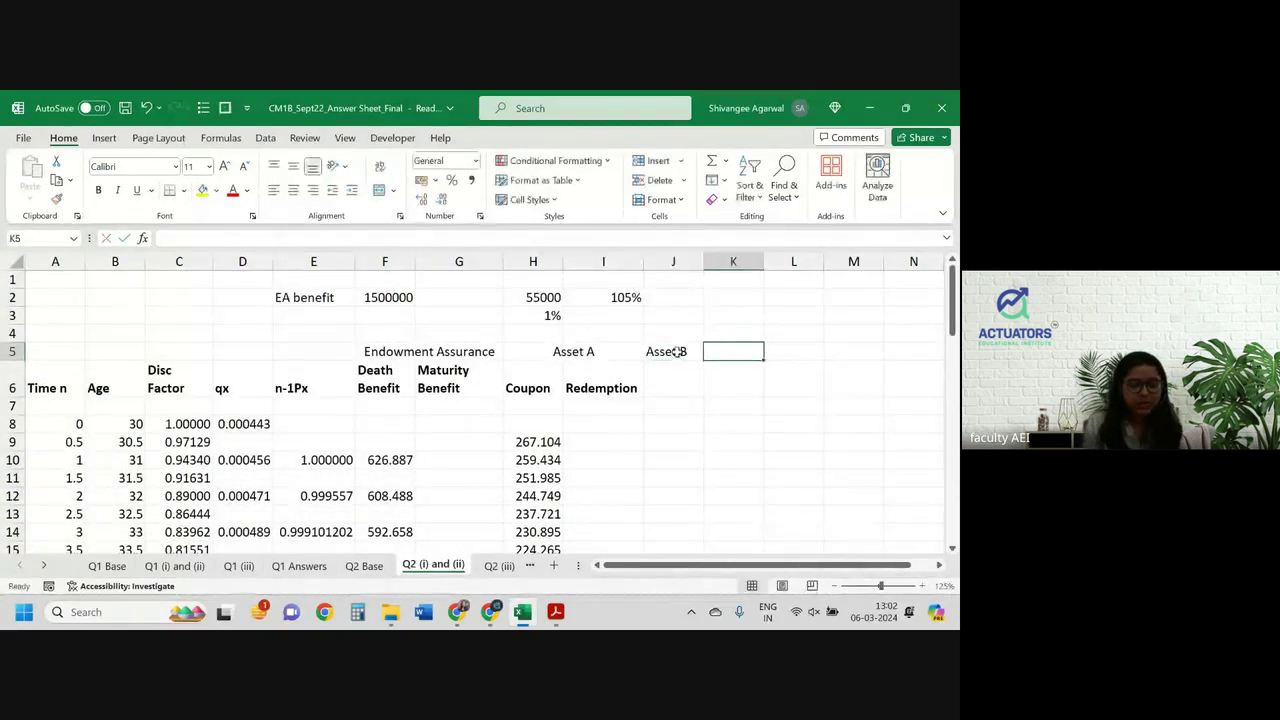
type("Asset C")
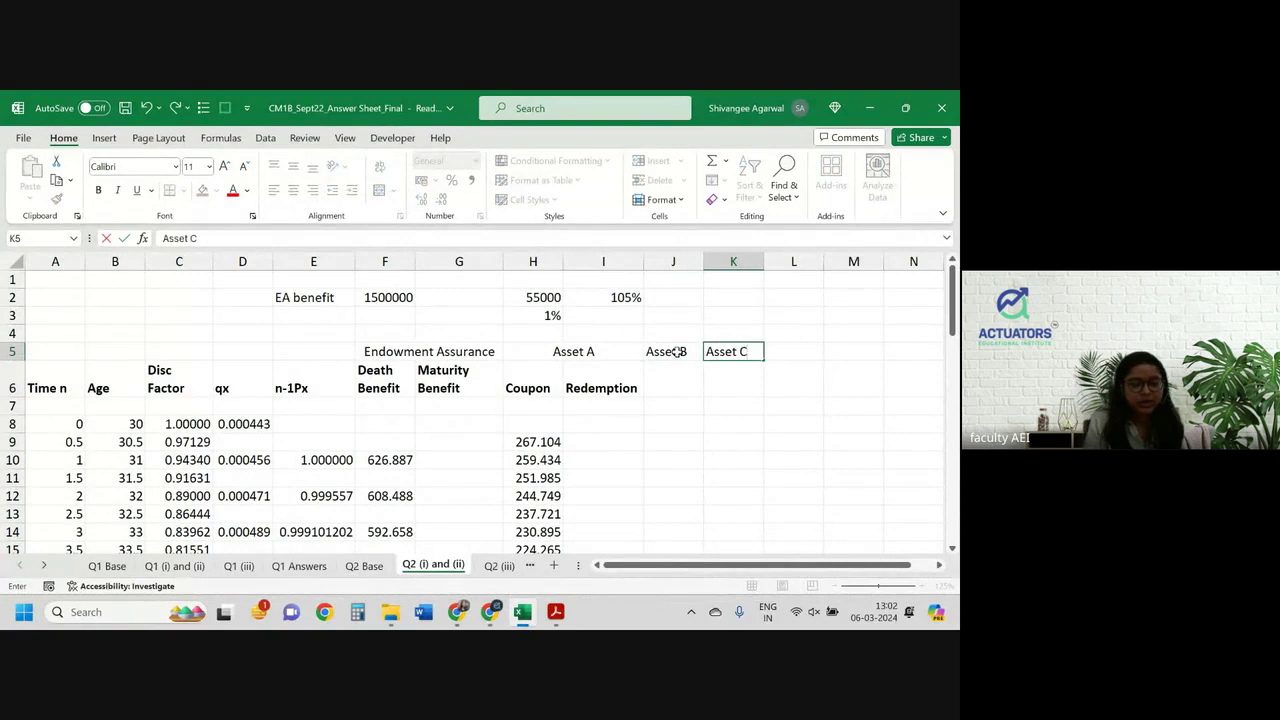
key("Return")
Copy the Redemption heading from I6 to J6 and K6, and widen columns J and K to fit it
key("Left")
key("ctrl+c")
key("Right")
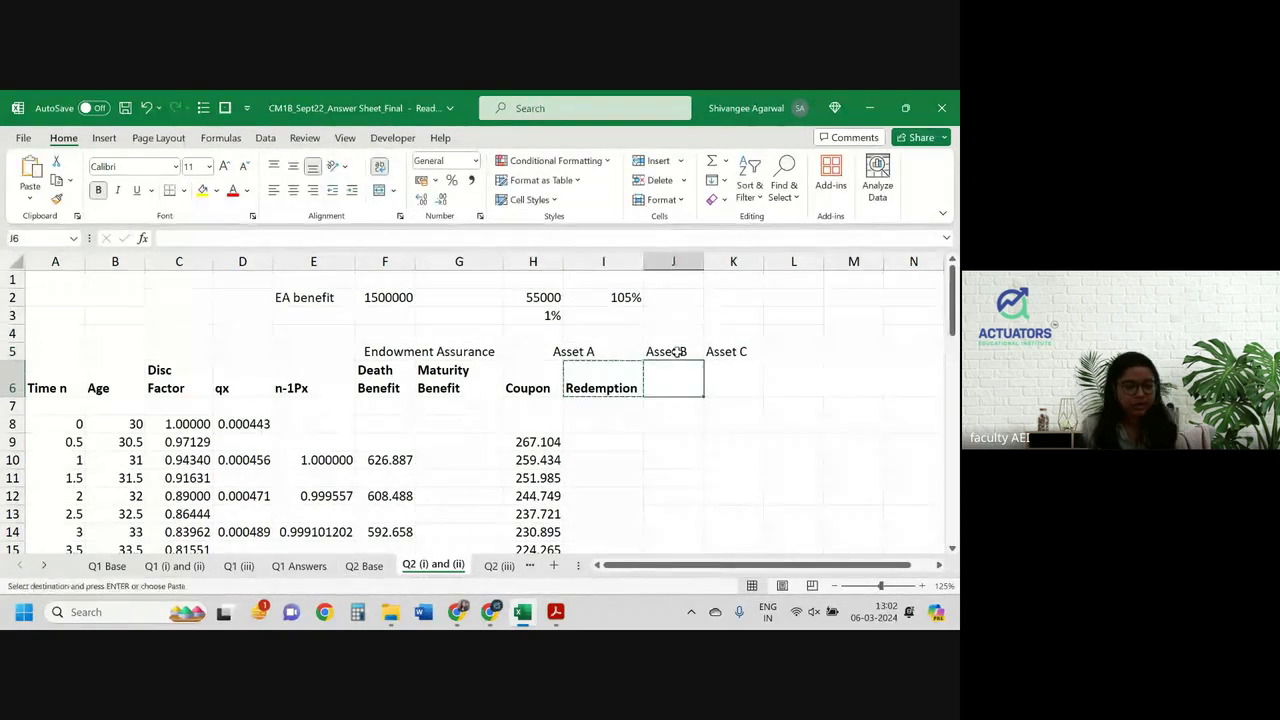
key("ctrl+v")
key("Right")
key("Left")
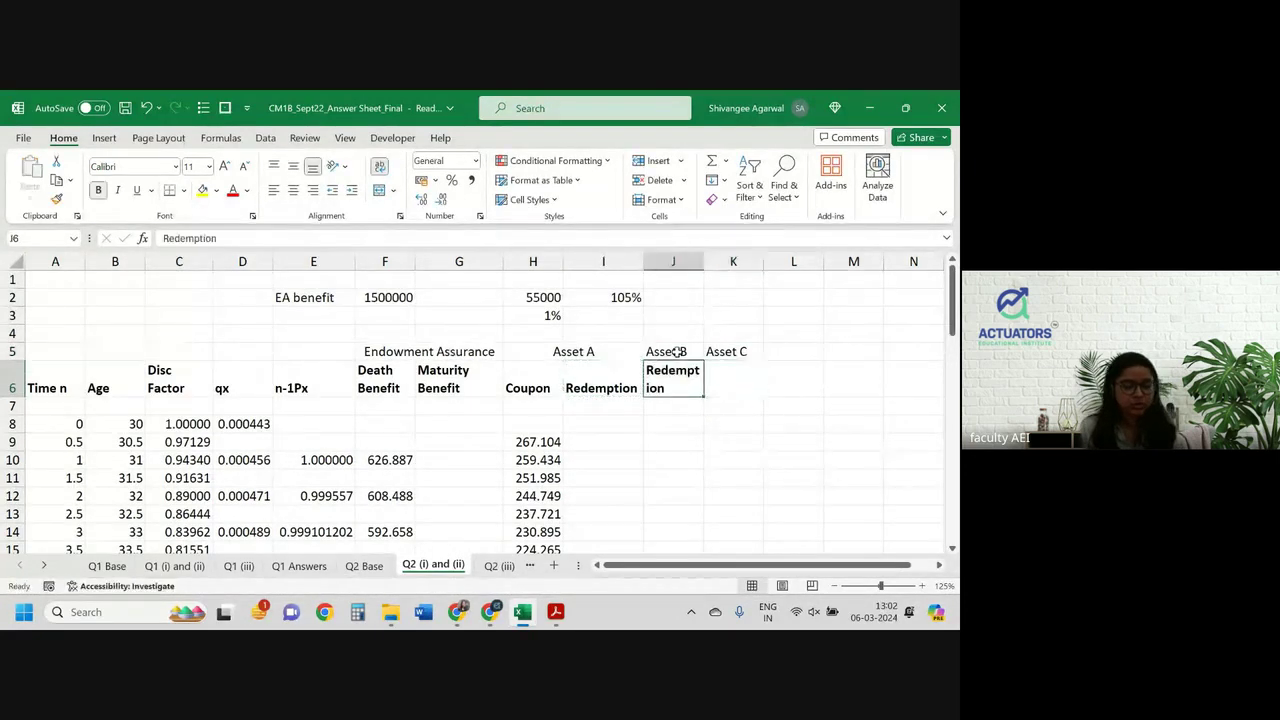
key("Right")
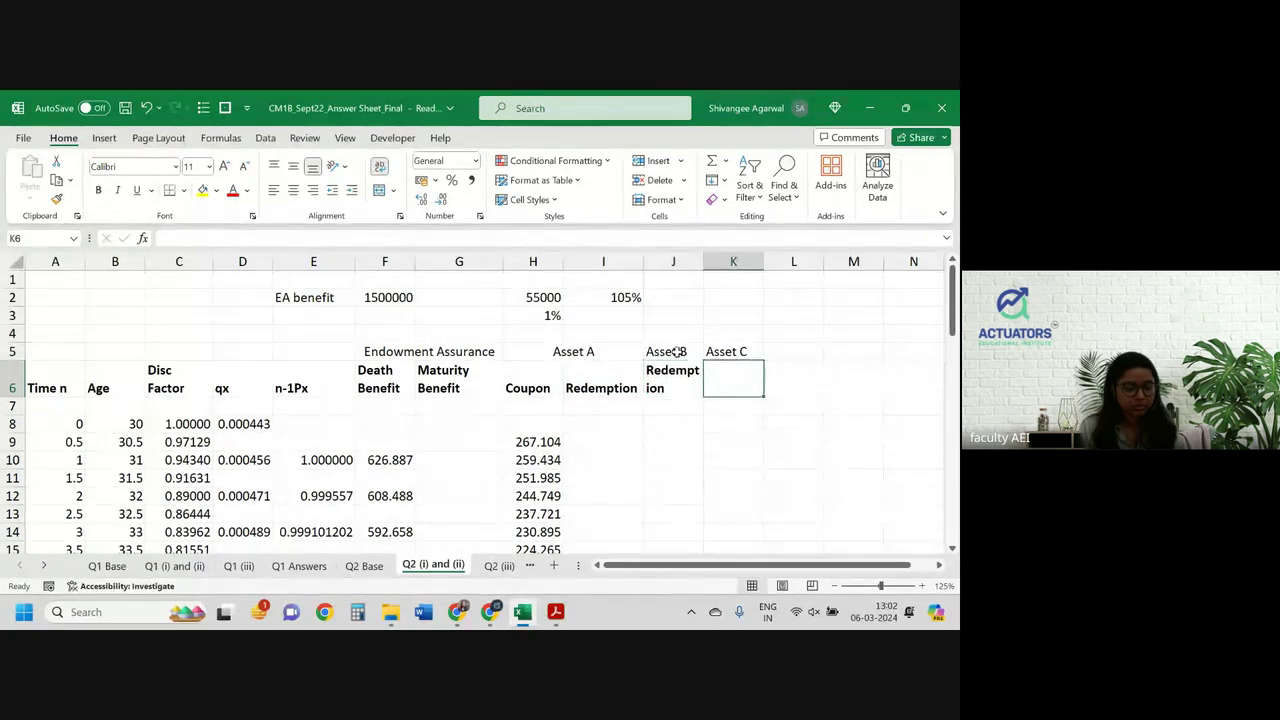
key("Left")
key("ctrl+c")
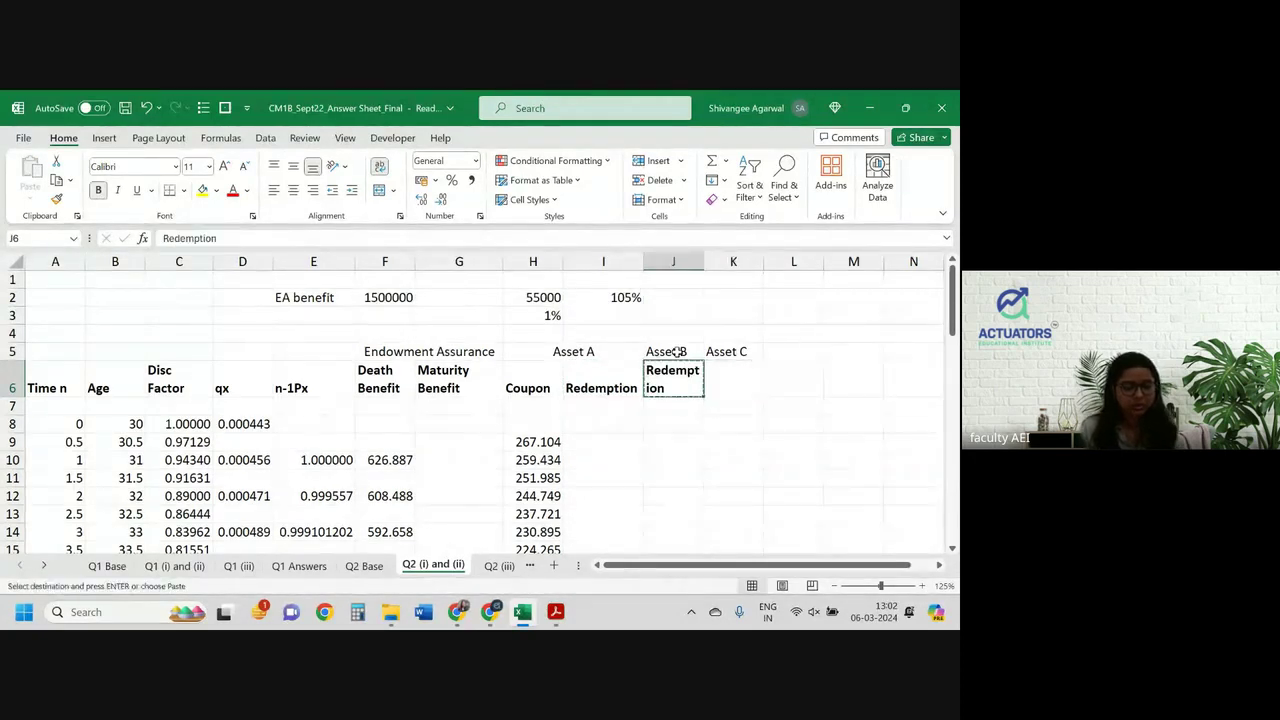
key("Right")
key("ctrl+v")
left_click_drag(673, 262, 790, 262)
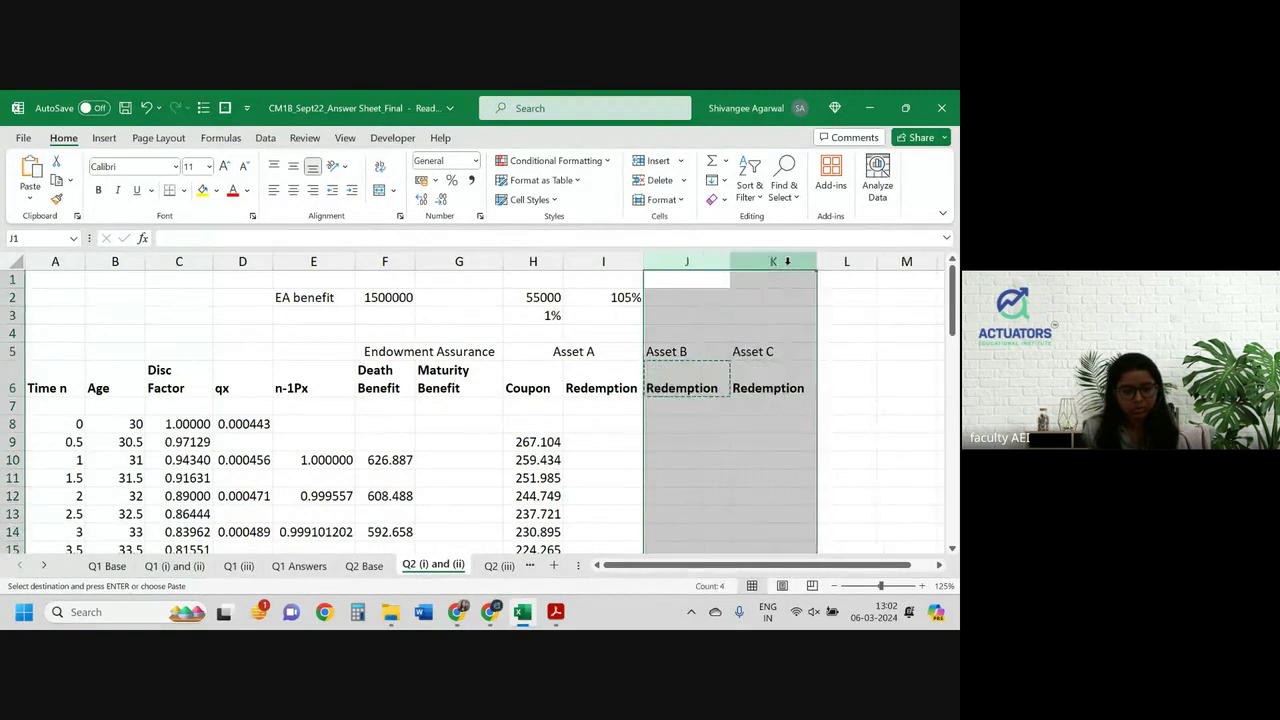
left_click(686, 424)
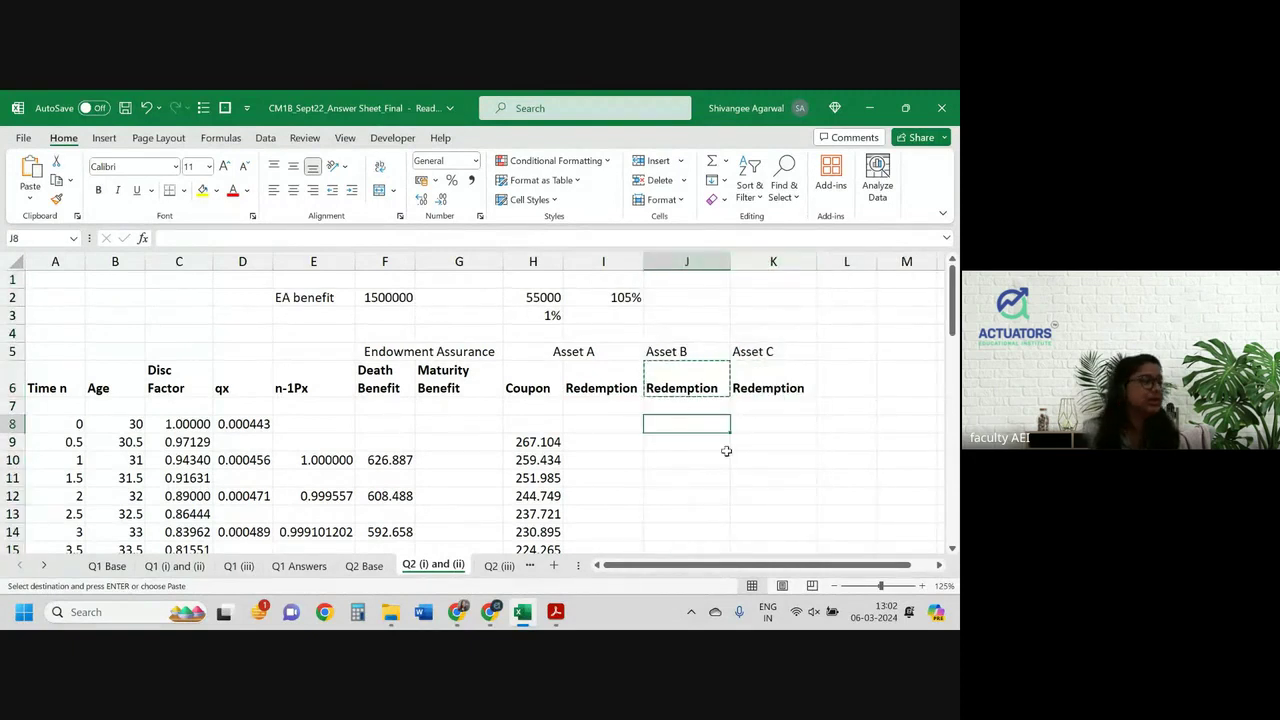
Look up Asset B's payment on the Q2 Base sheet and enter 3,00,000 in J2 of Q2 (i) and (ii)
left_click(687, 298)
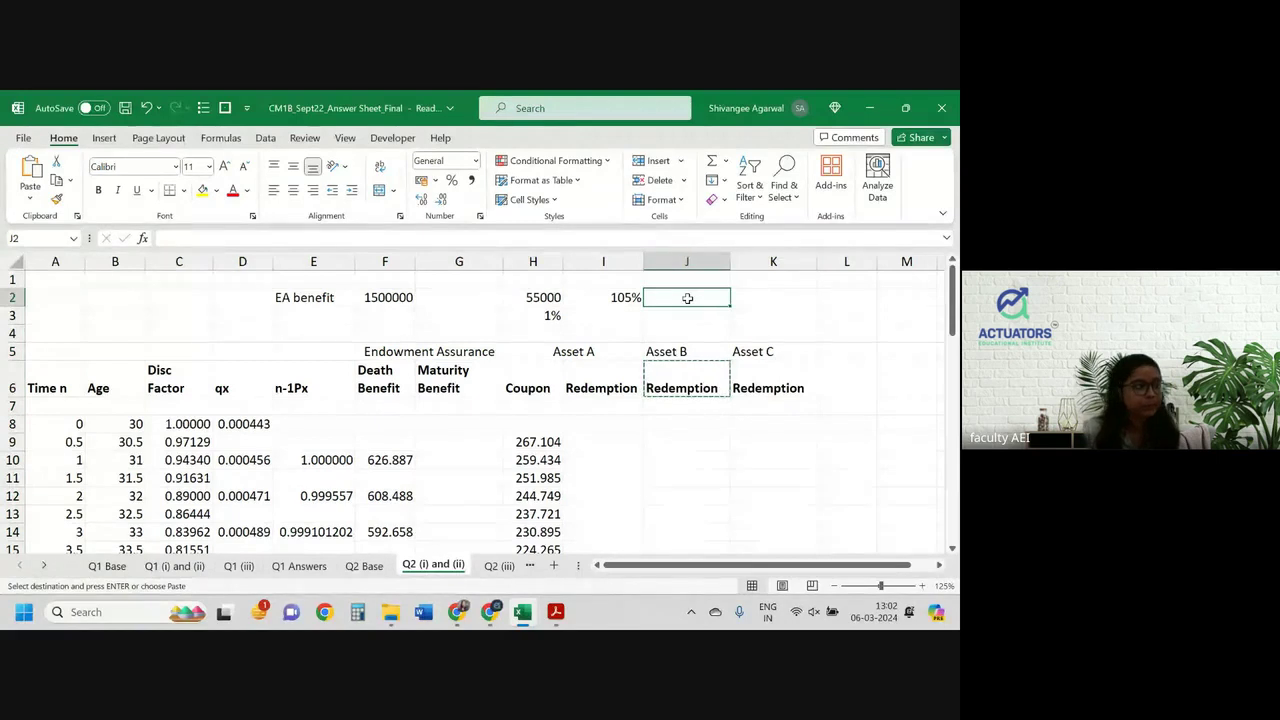
left_click(364, 566)
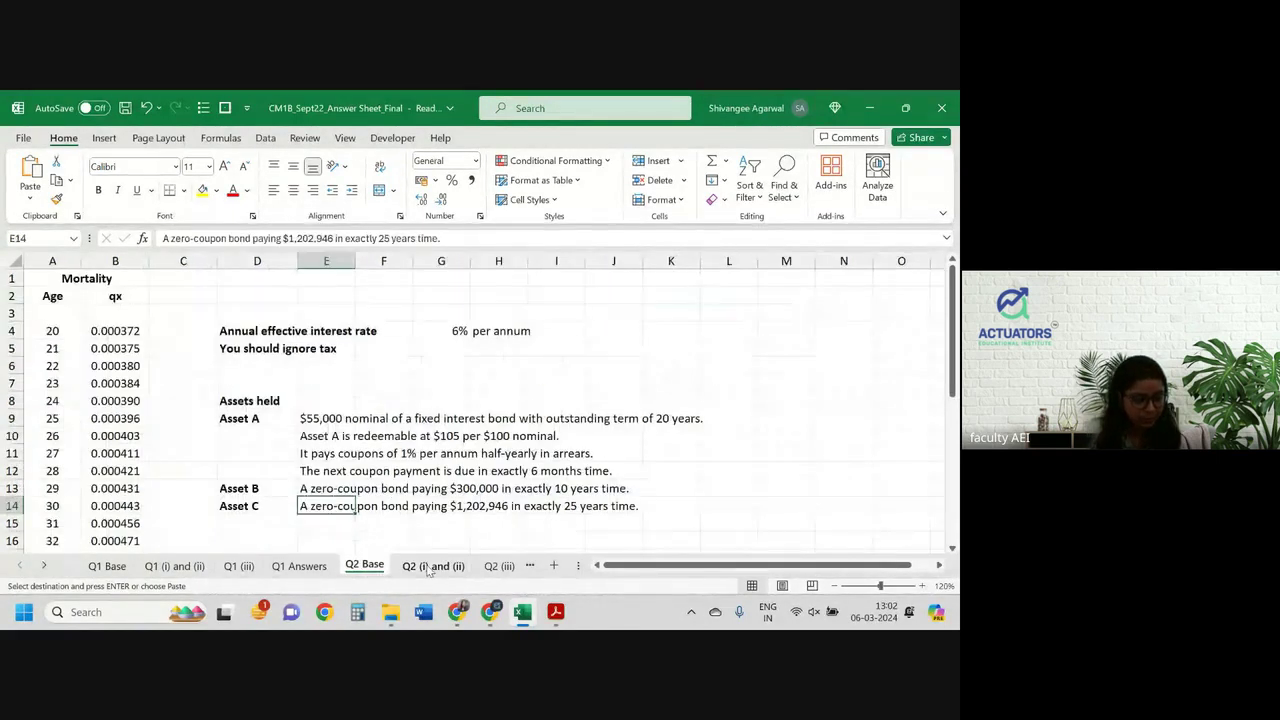
left_click(428, 566)
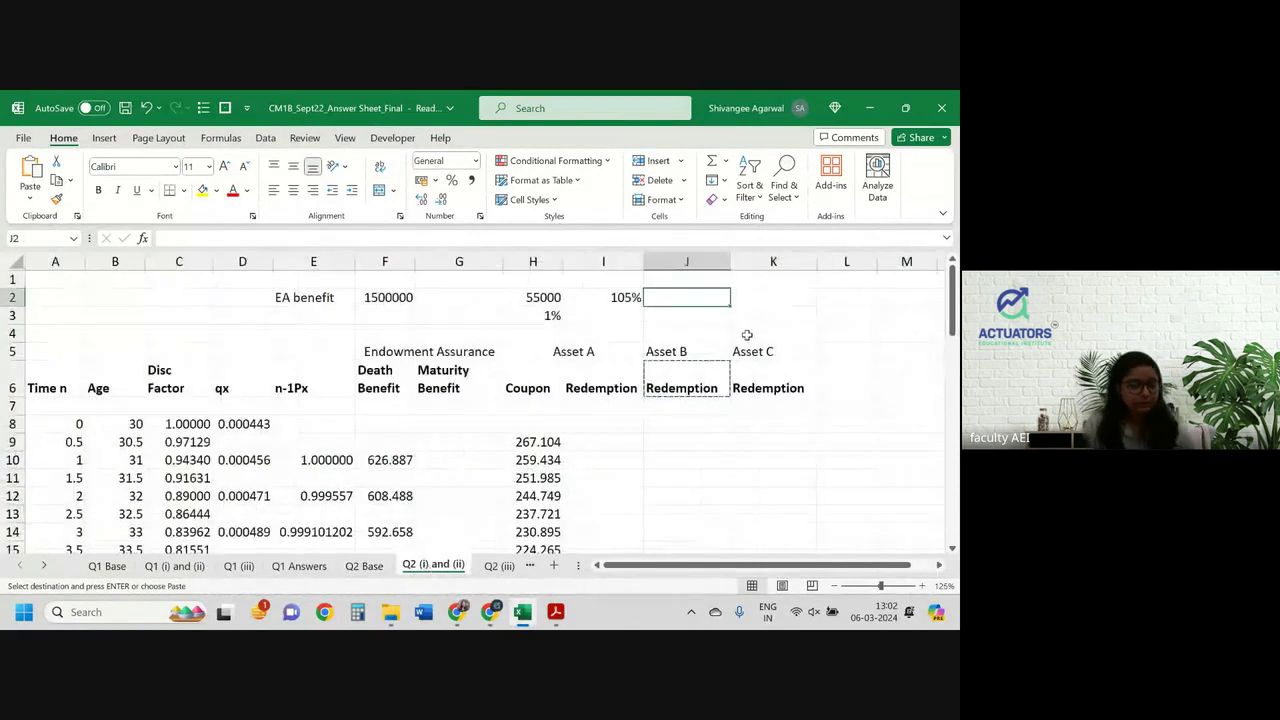
type("3,00,000")
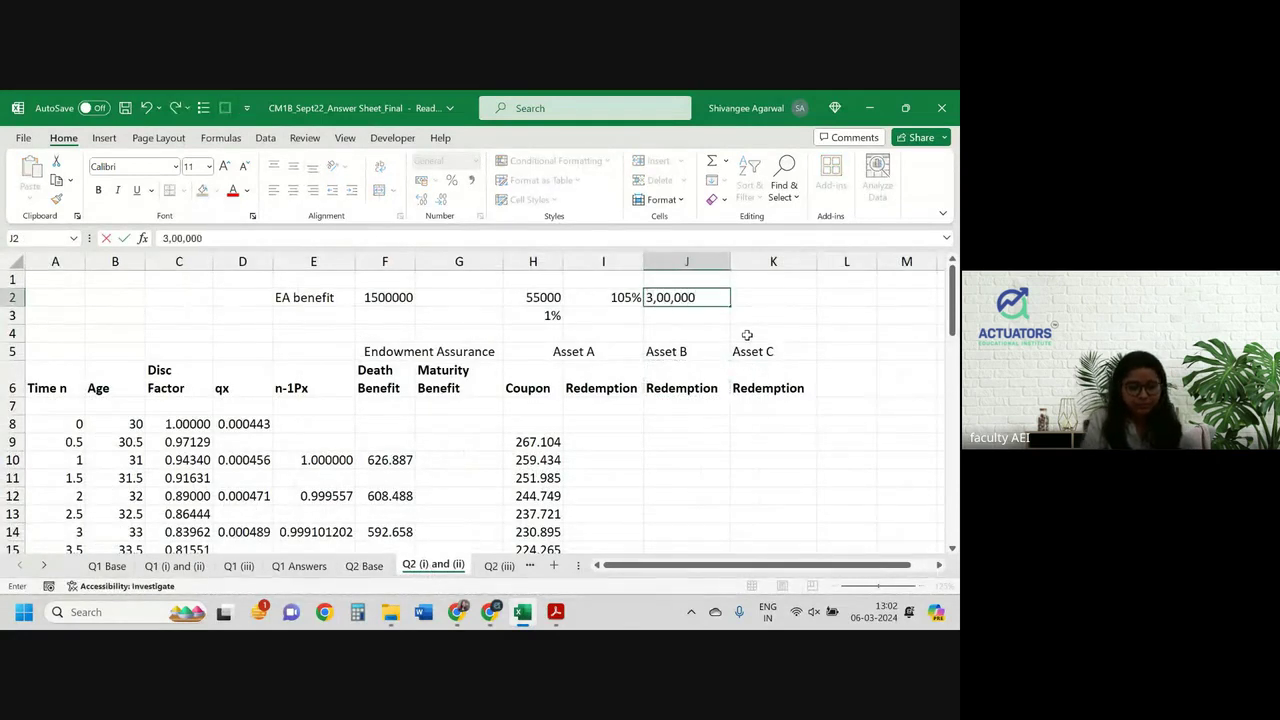
key("Tab")
Look up Asset C's payment on the Q2 Base sheet and enter 1,202,946 in K2 of Q2 (i) and (ii)
left_click(364, 566)
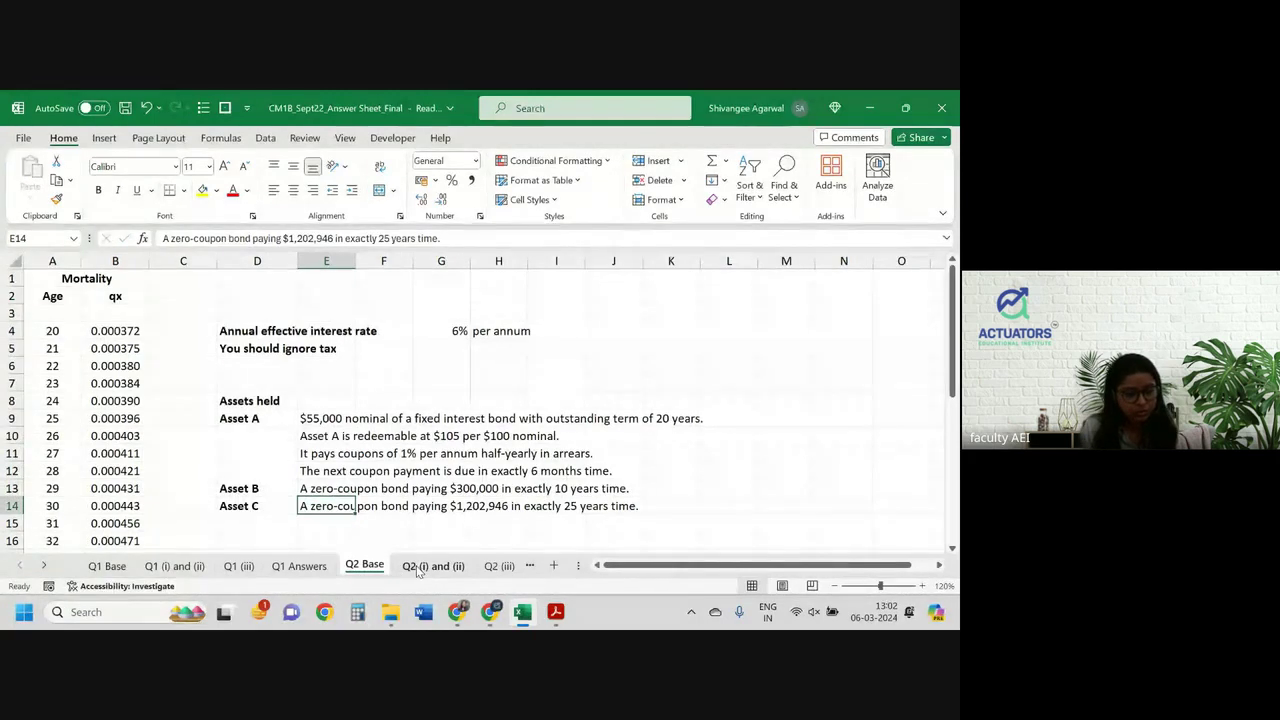
left_click(420, 566)
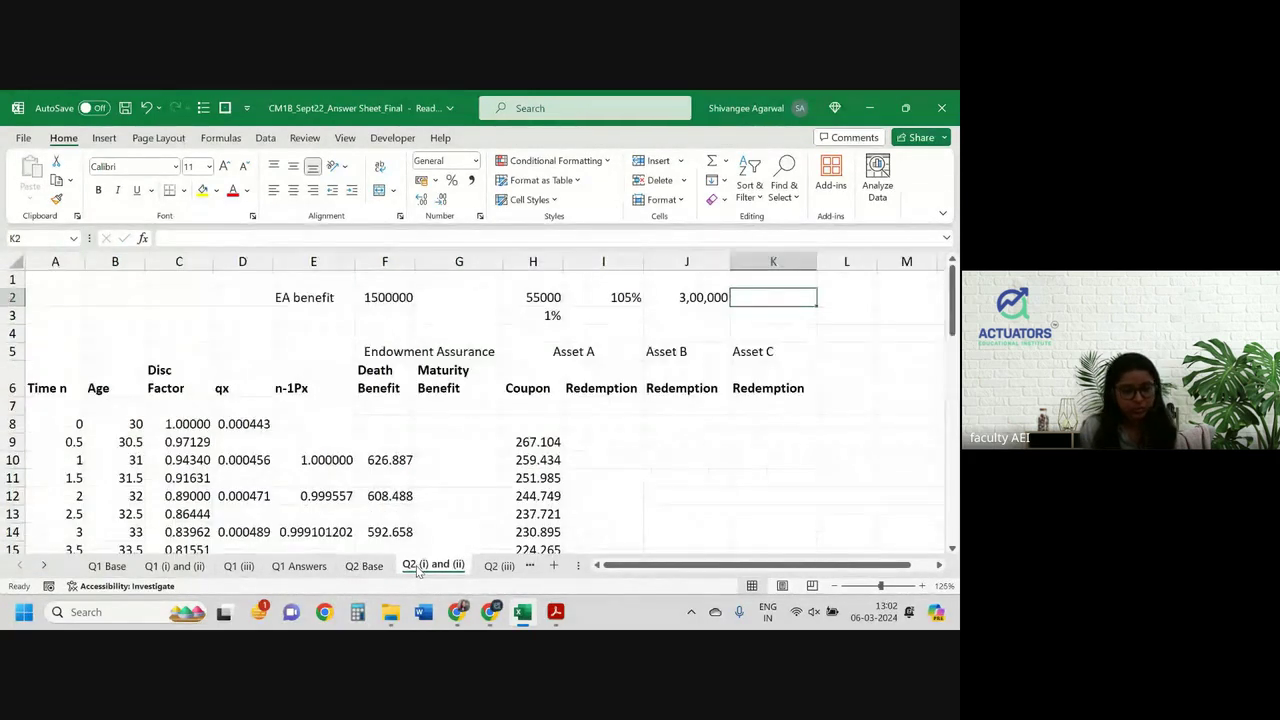
type("1,202")
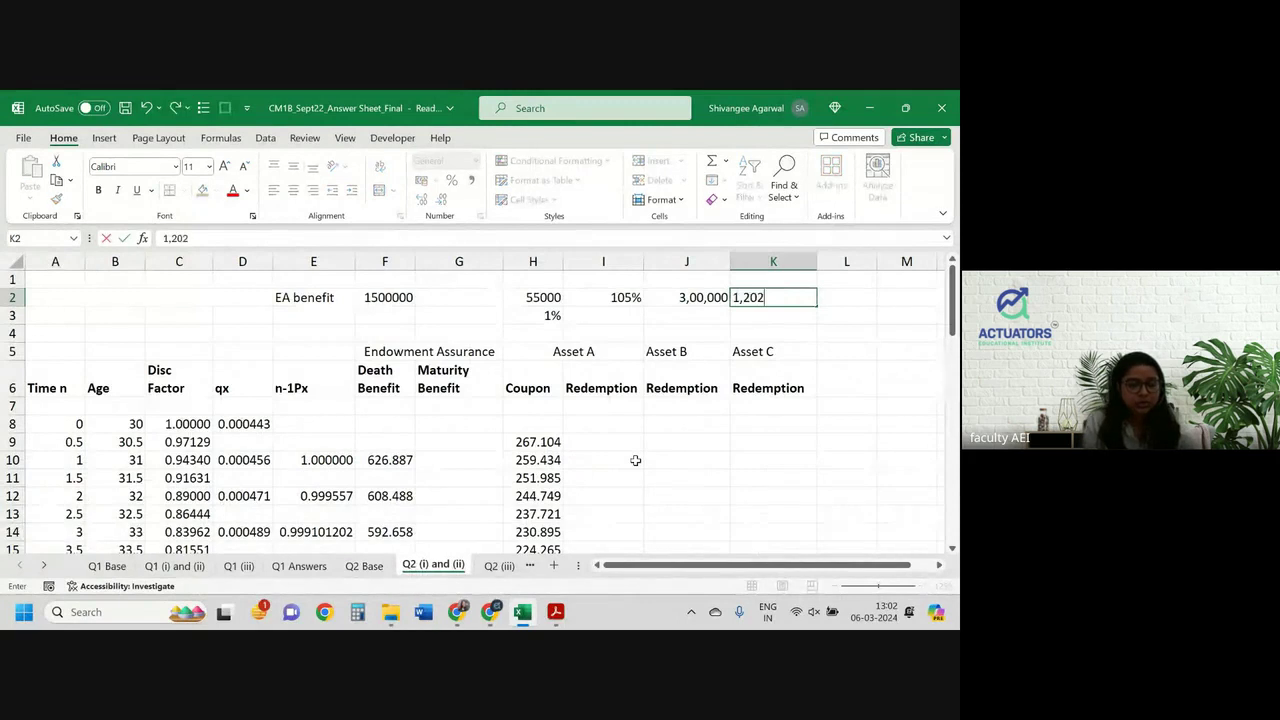
type(",946")
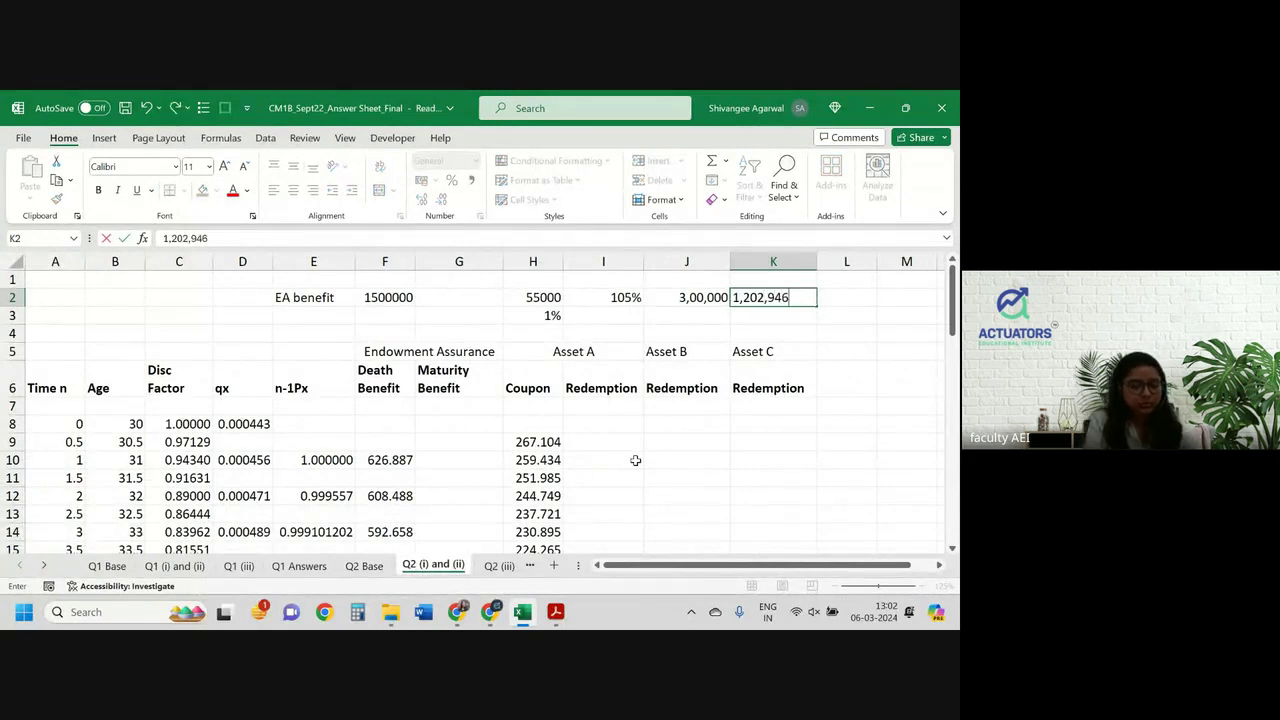
key("Return")
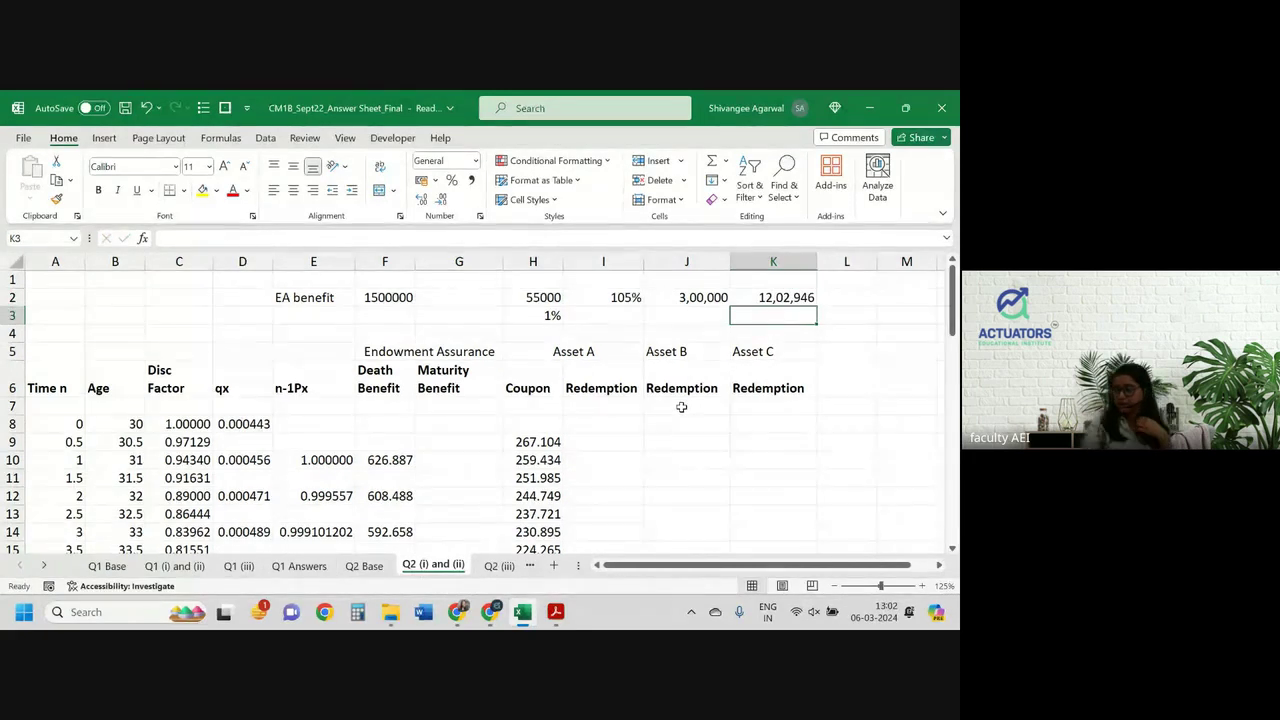
Enter =J2*C28 in J28 to discount Asset B's redemption payment at time 10
scroll(681, 407, "down", 3)
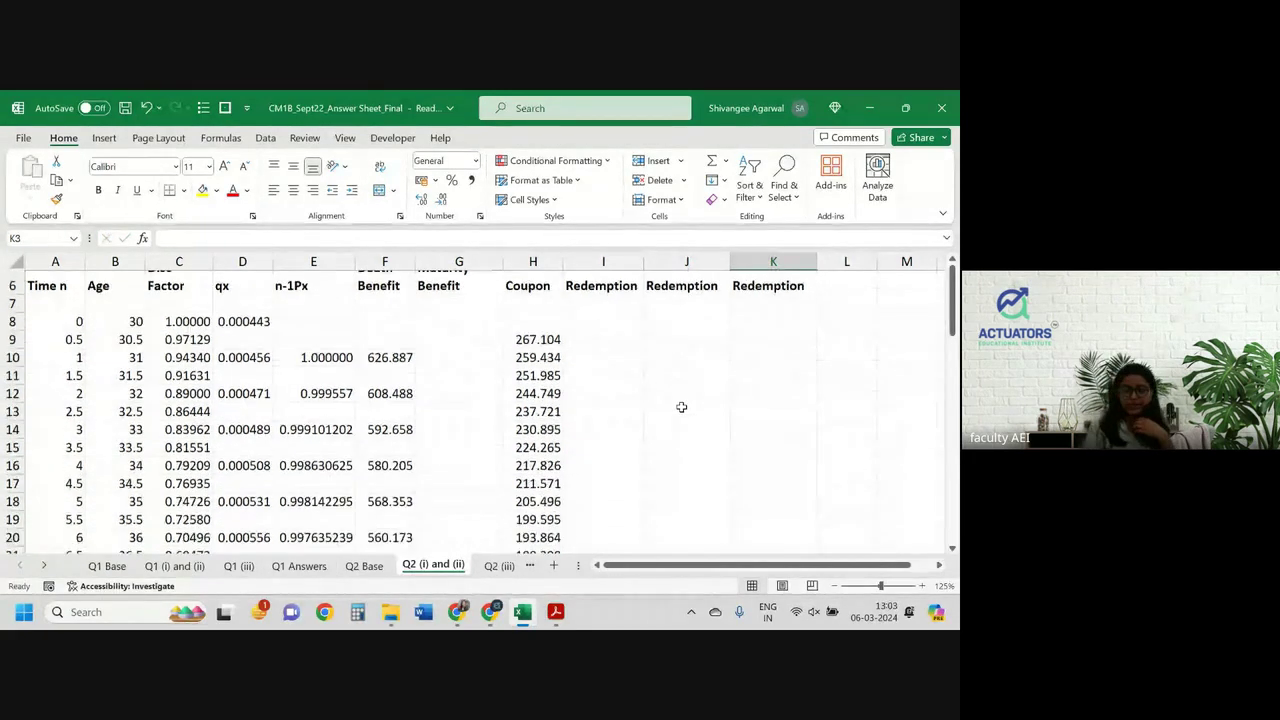
scroll(138, 510, "down", 1)
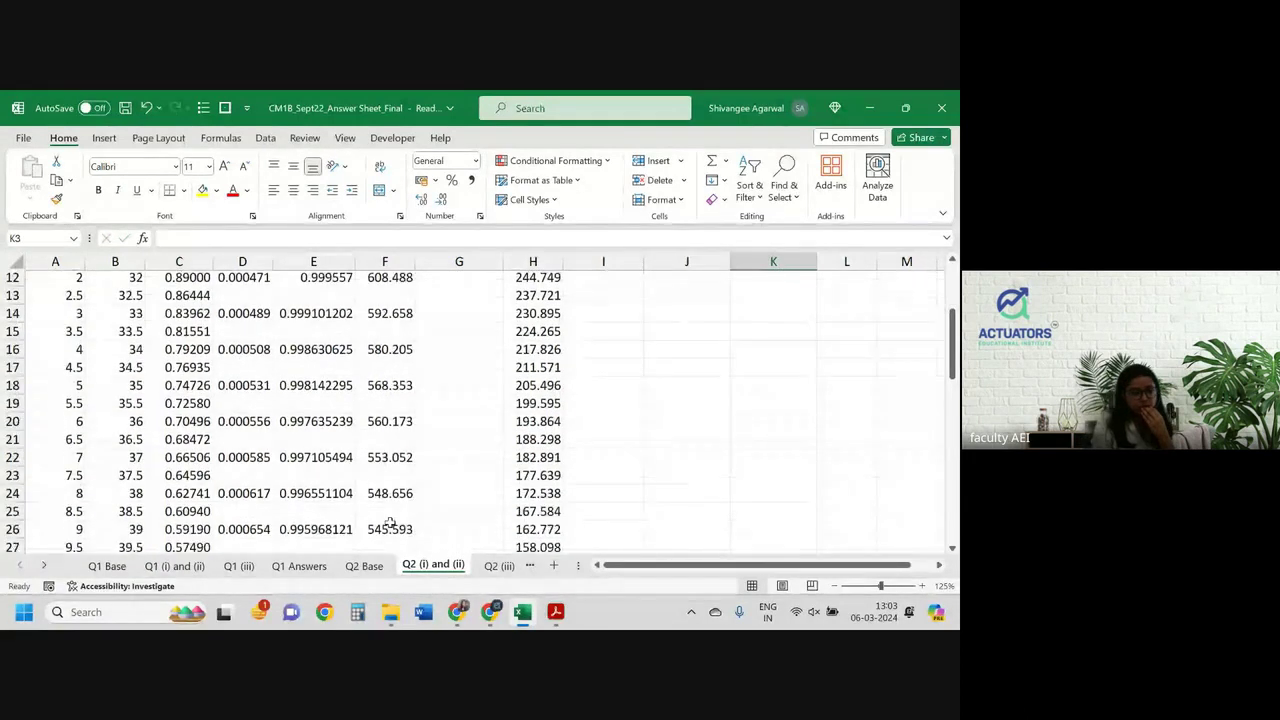
scroll(349, 515, "down", 1)
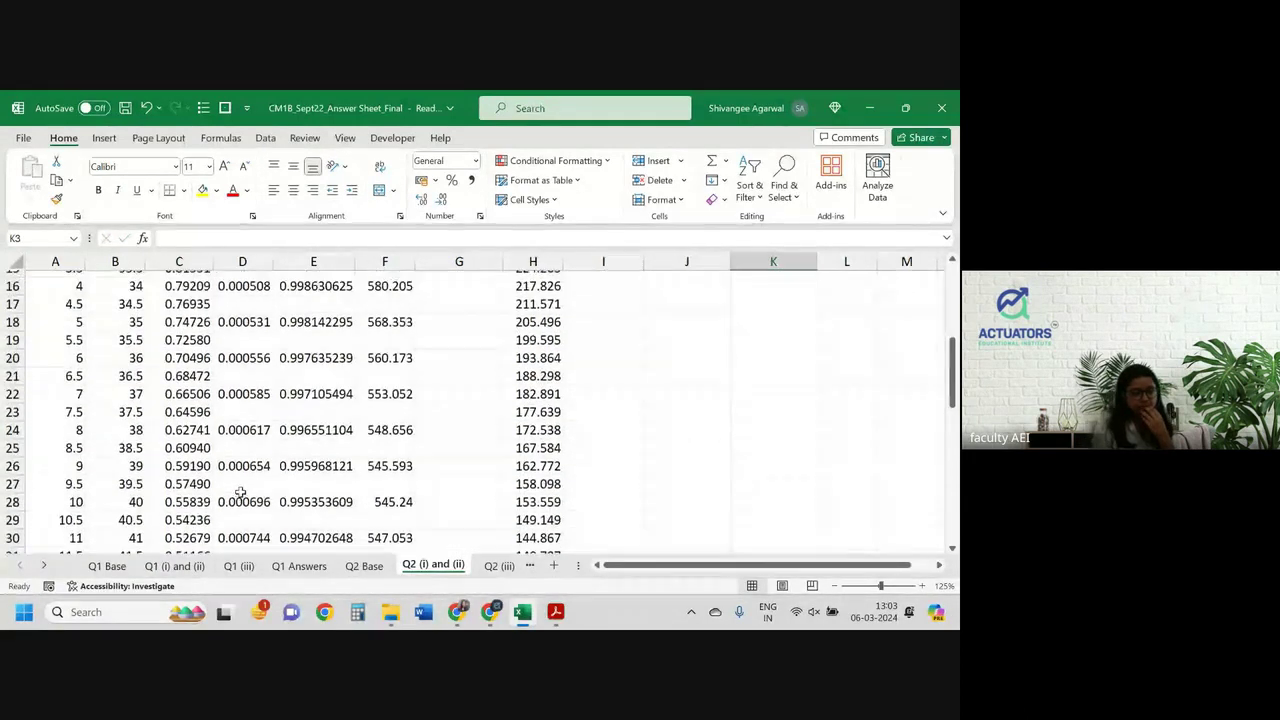
left_click(665, 497)
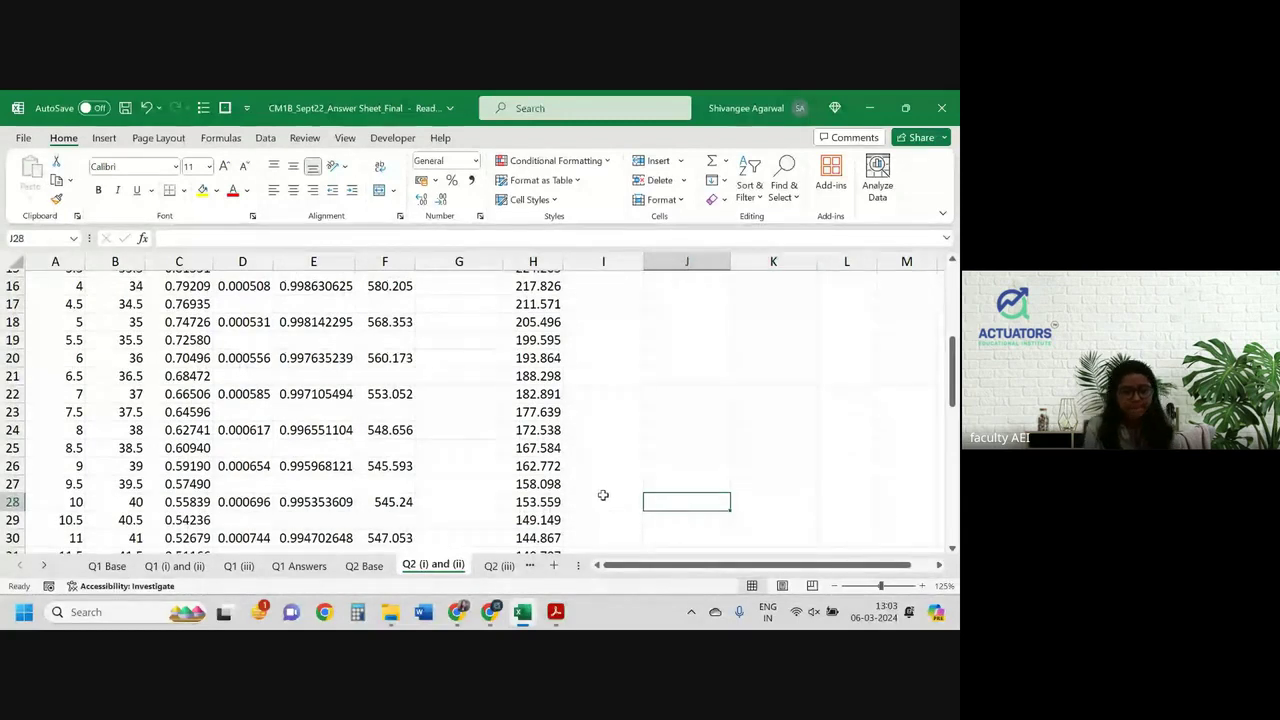
type("=")
key("Up")
key("Up")
key("Up")
key("Up")
key("Up")
key("Up")
key("Up")
key("Up")
key("Up")
key("Up")
key("Up")
key("Up")
key("Up")
key("Up")
key("Up")
key("Up")
key("Up")
key("Up")
key("Up")
key("Up")
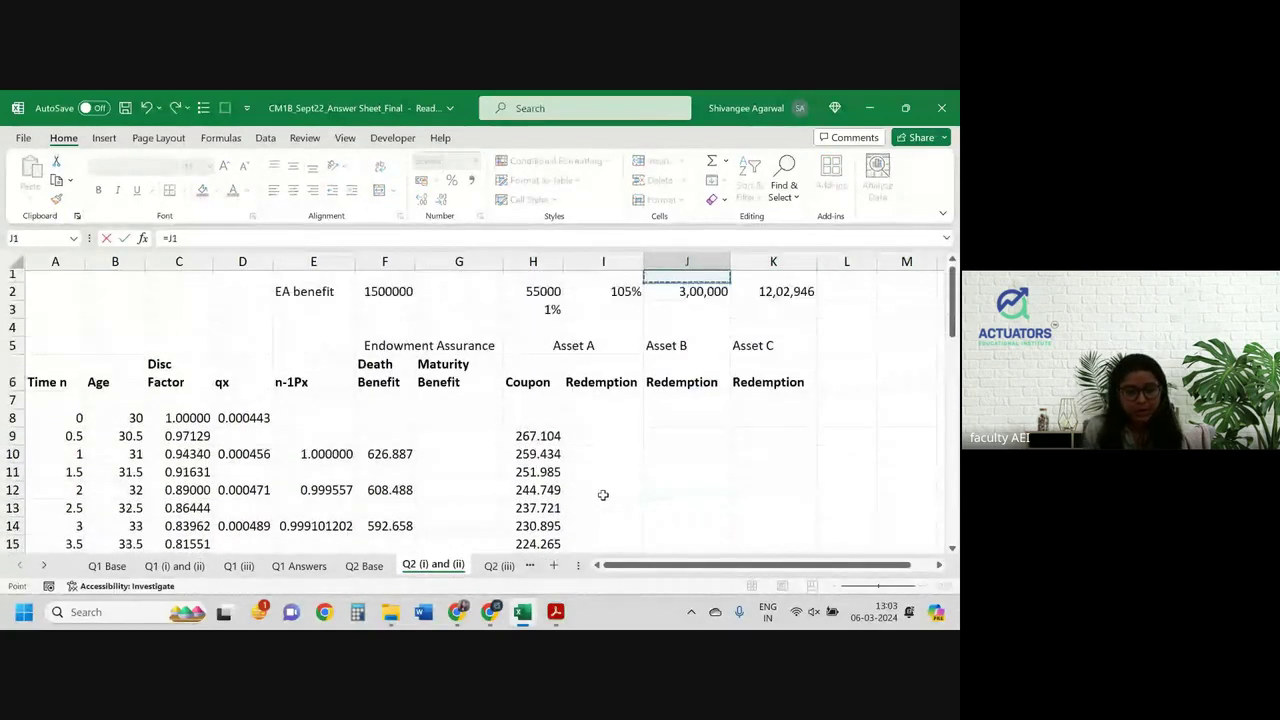
key("Down")
type("*")
key("Down")
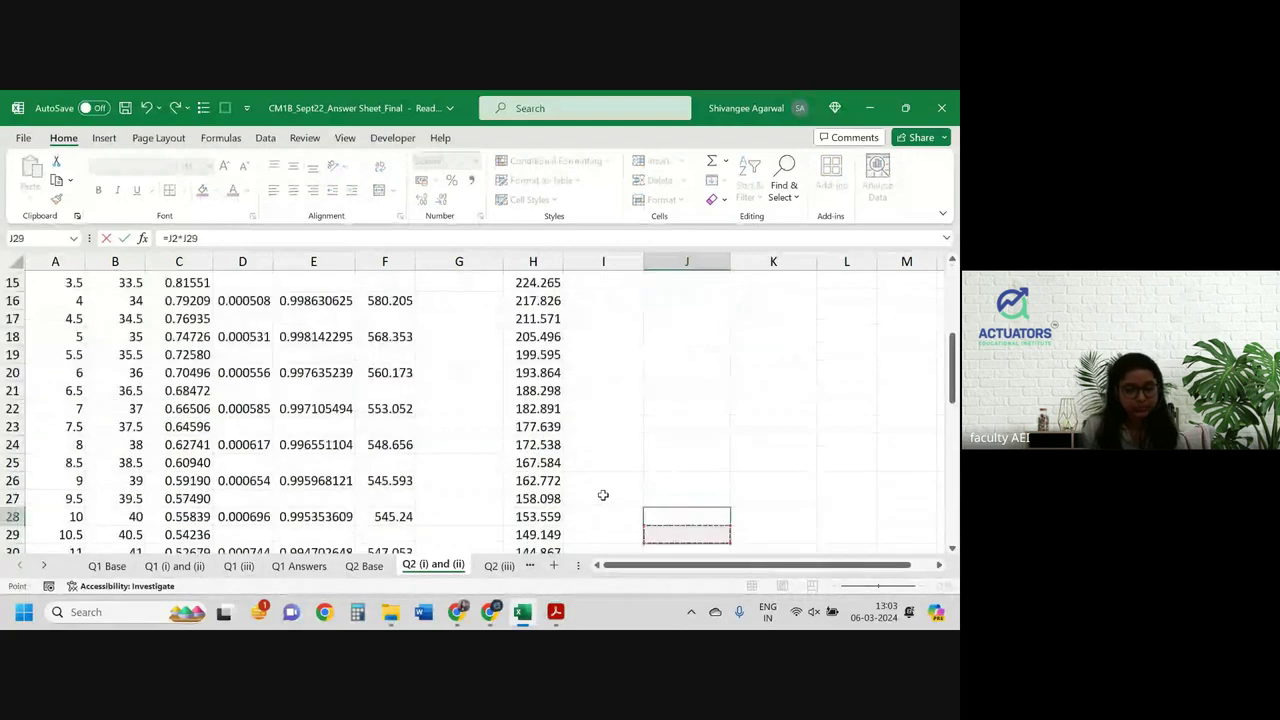
key("Left")
key("Left")
key("Left")
key("Left")
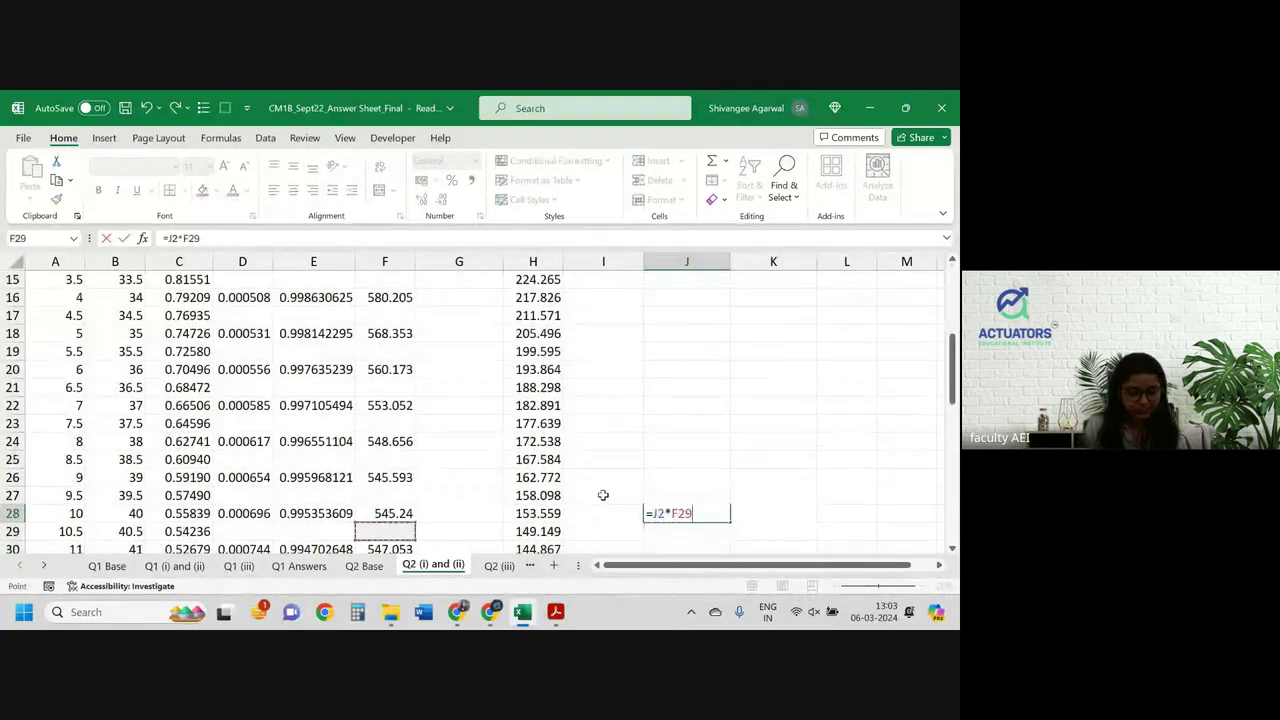
key("Up")
key("Left")
key("Left")
key("Left")
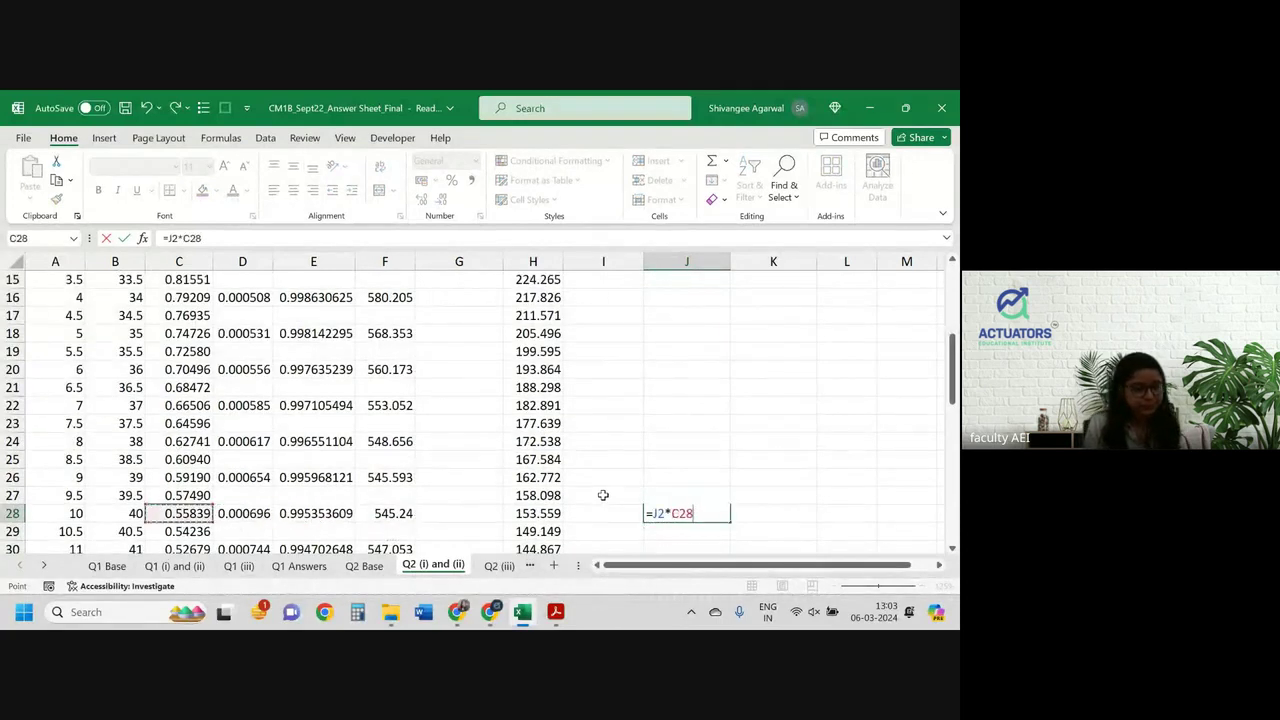
key("Return")
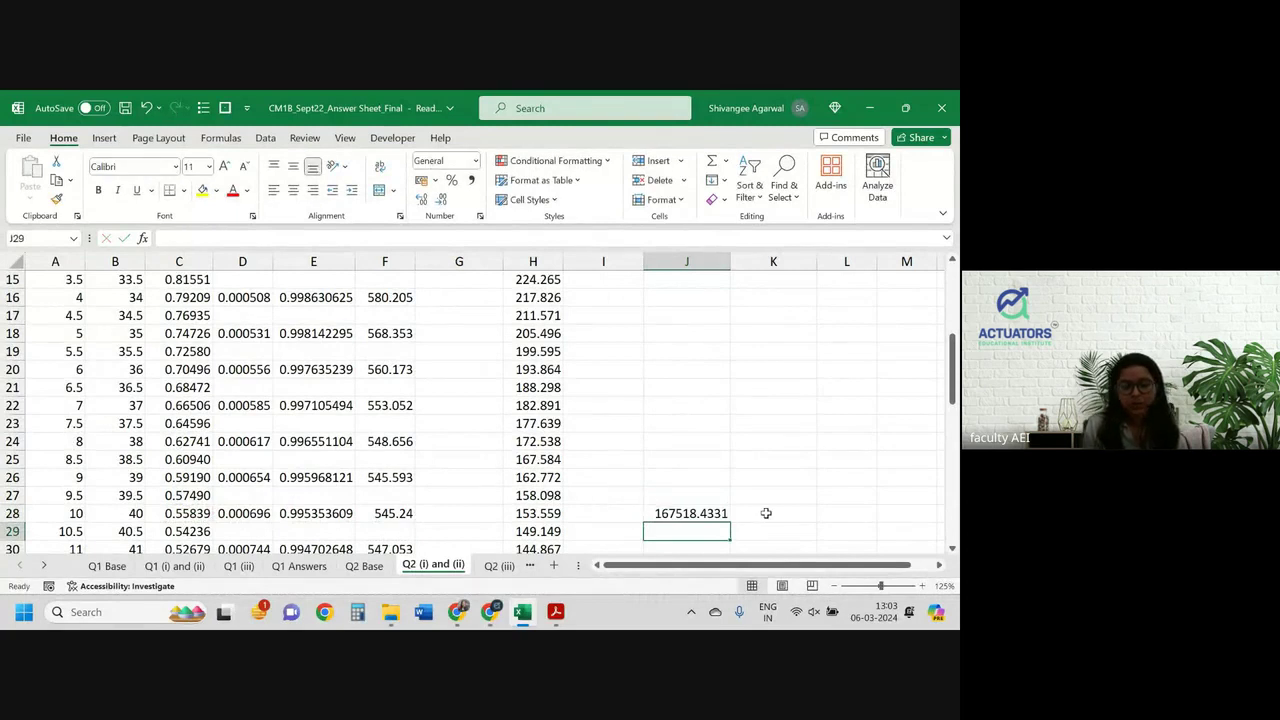
Total Asset B's redemption column in J60 with =SUM(J8:J58)
scroll(702, 516, "down", 4)
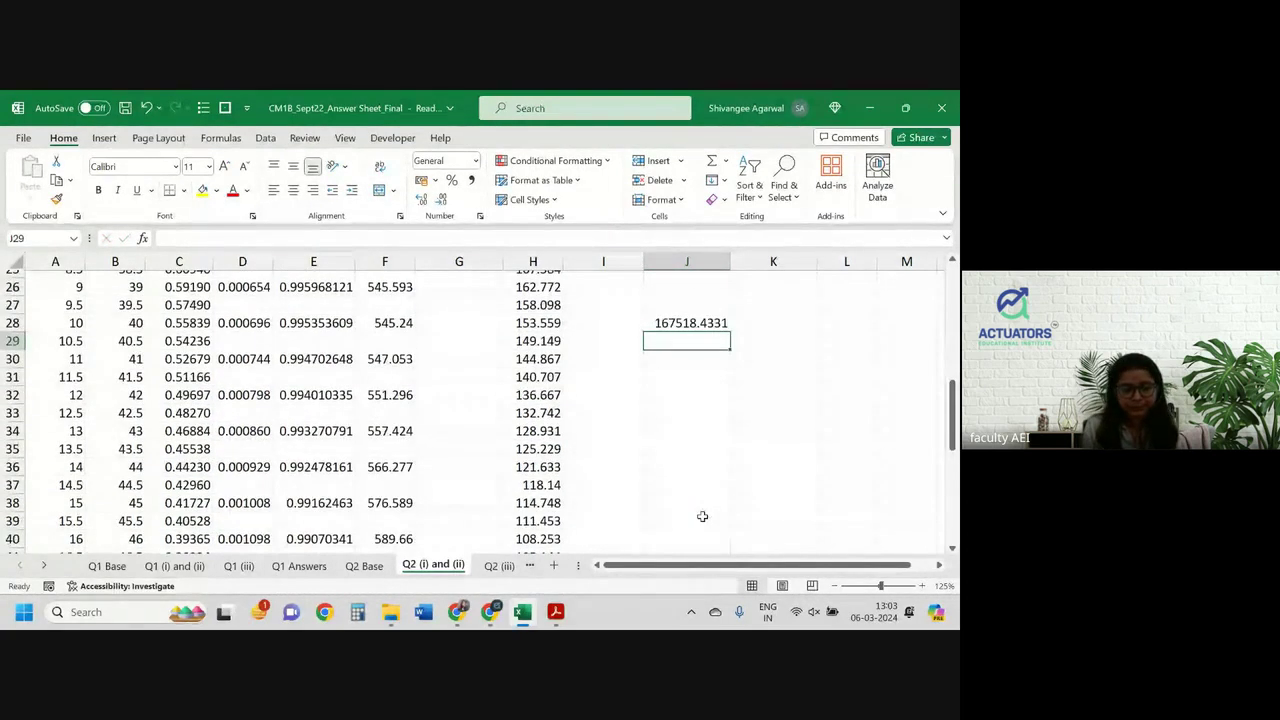
scroll(731, 423, "up", 3)
scroll(731, 423, "down", 10)
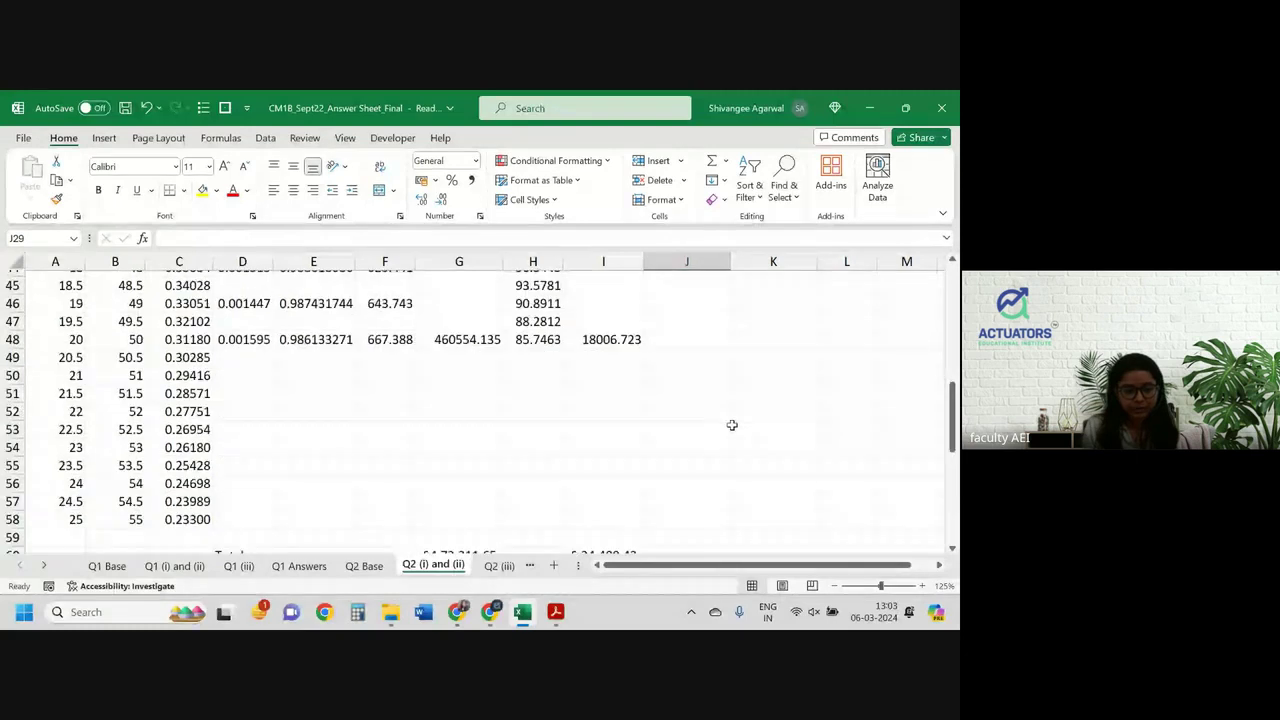
scroll(732, 425, "down", 3)
left_click(672, 391)
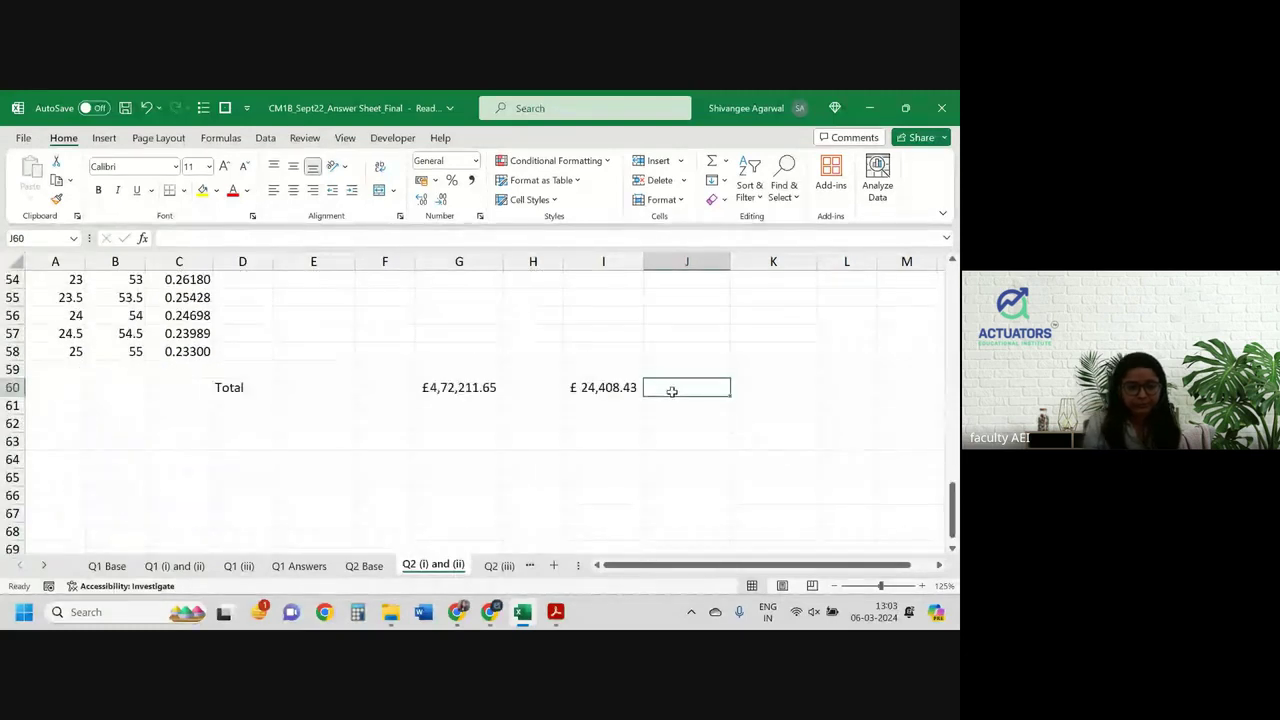
type("=sum(")
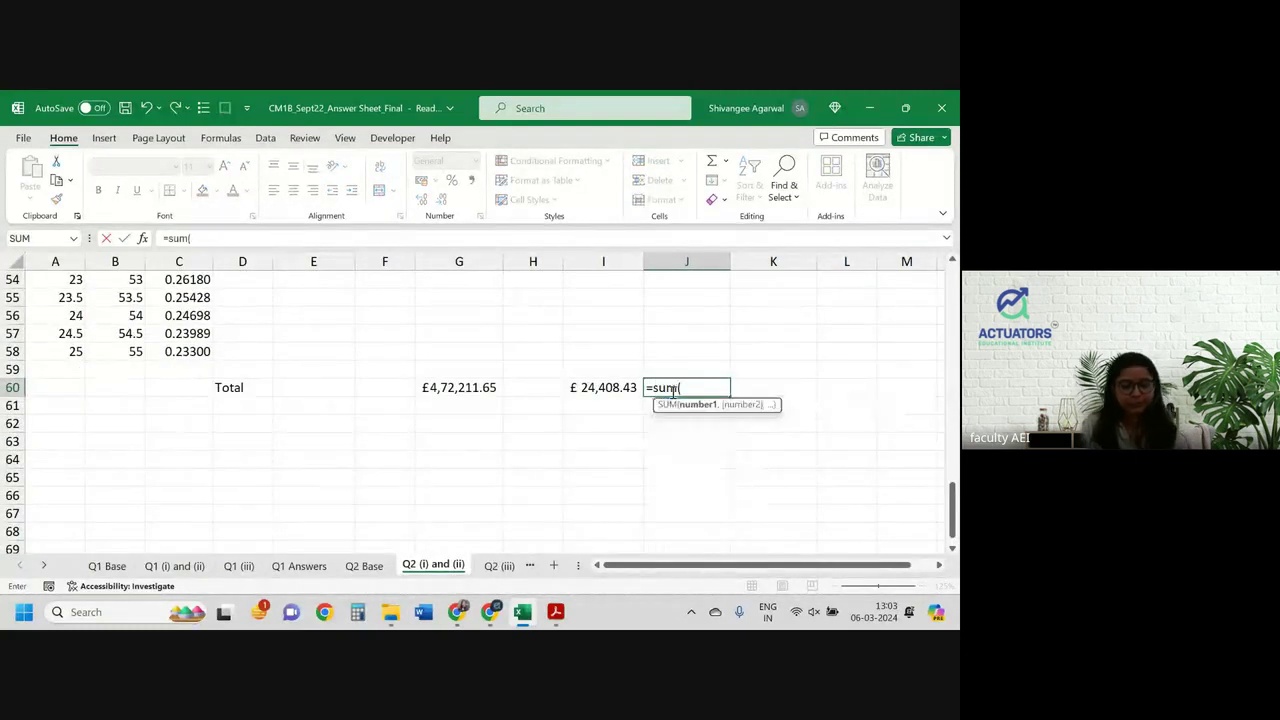
key("Up")
key("Up")
key("ctrl+shift+Up")
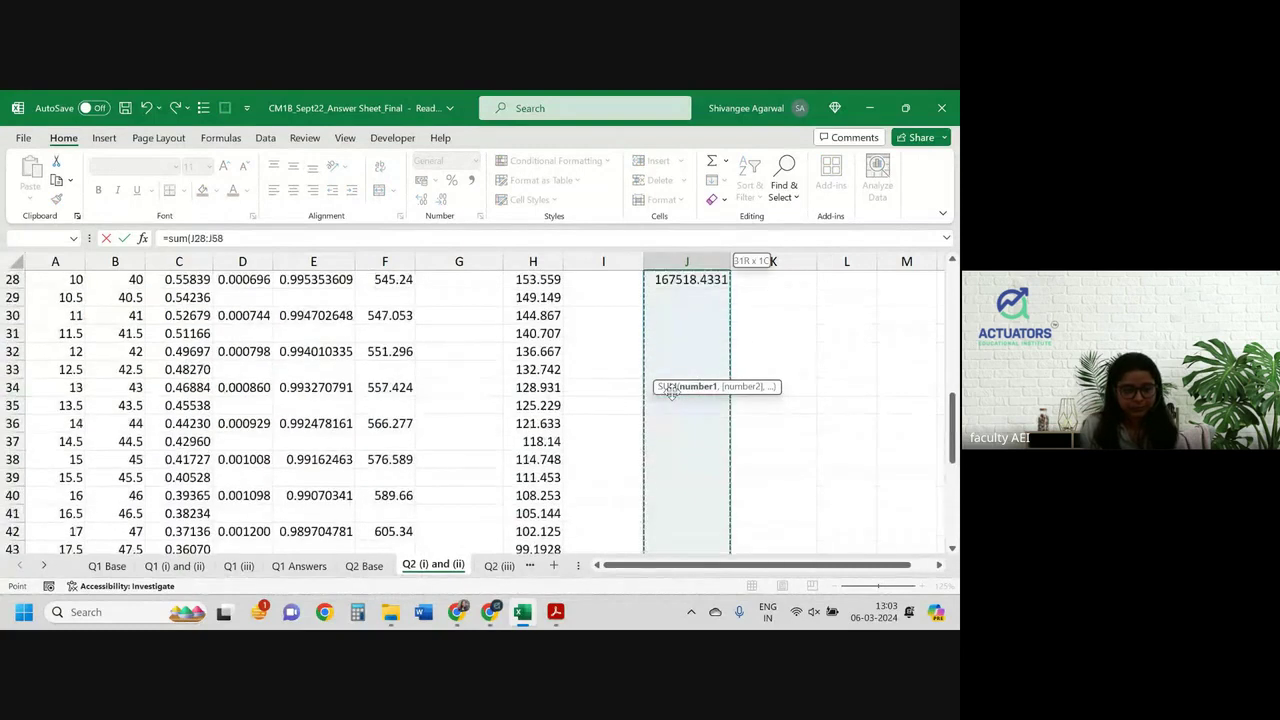
key("ctrl+shift+Up")
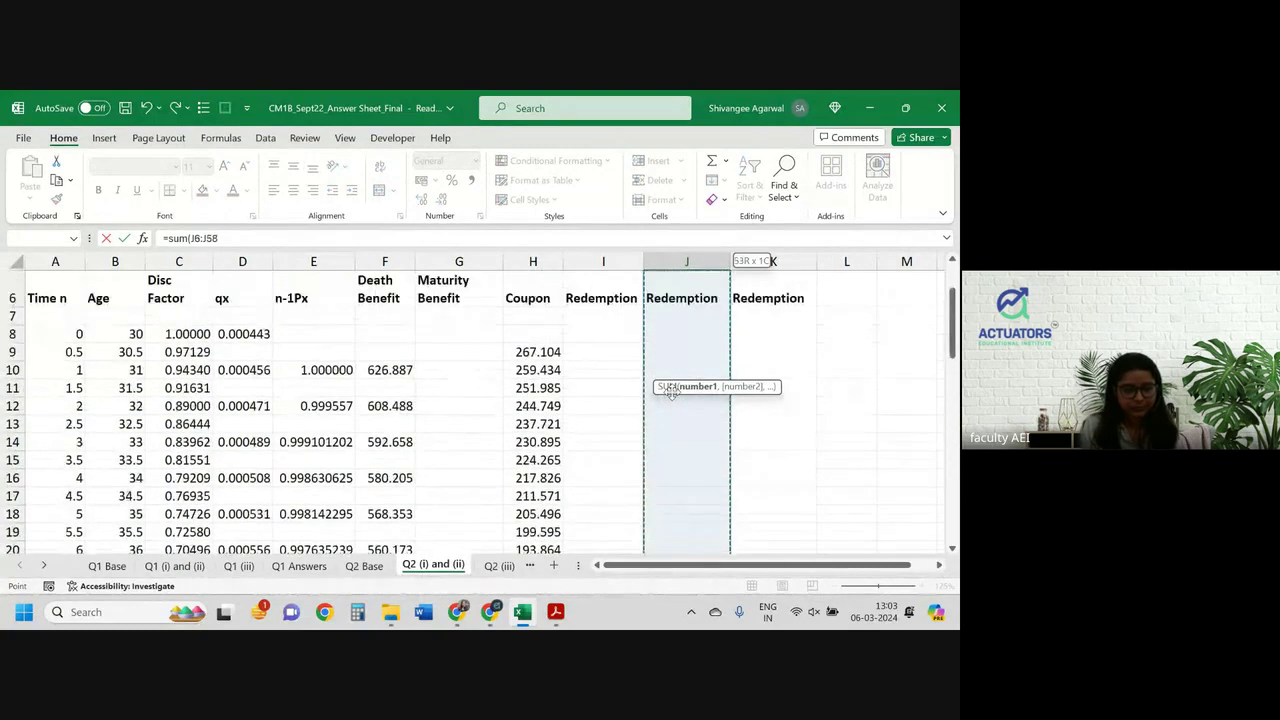
key("shift+Down")
key("shift+Down")
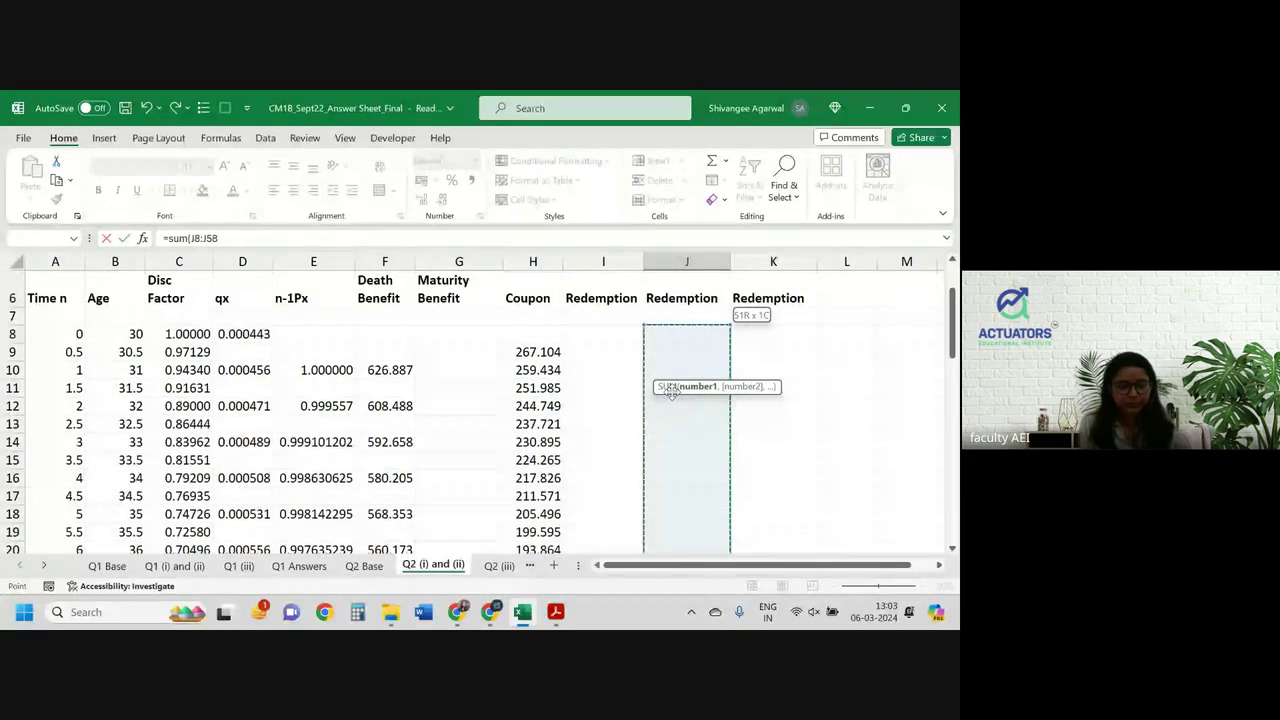
key("Return")
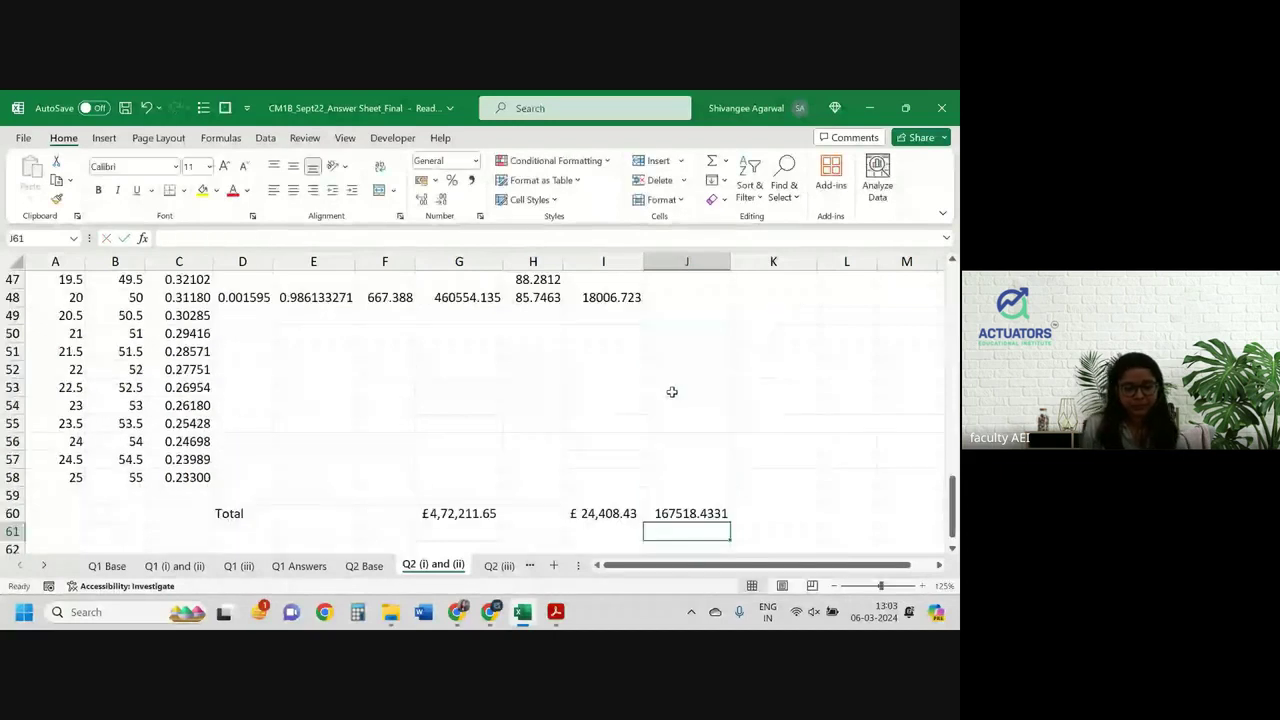
Enter =K2*C58 in K58 to discount Asset C's redemption payment at time 25
left_click(767, 478)
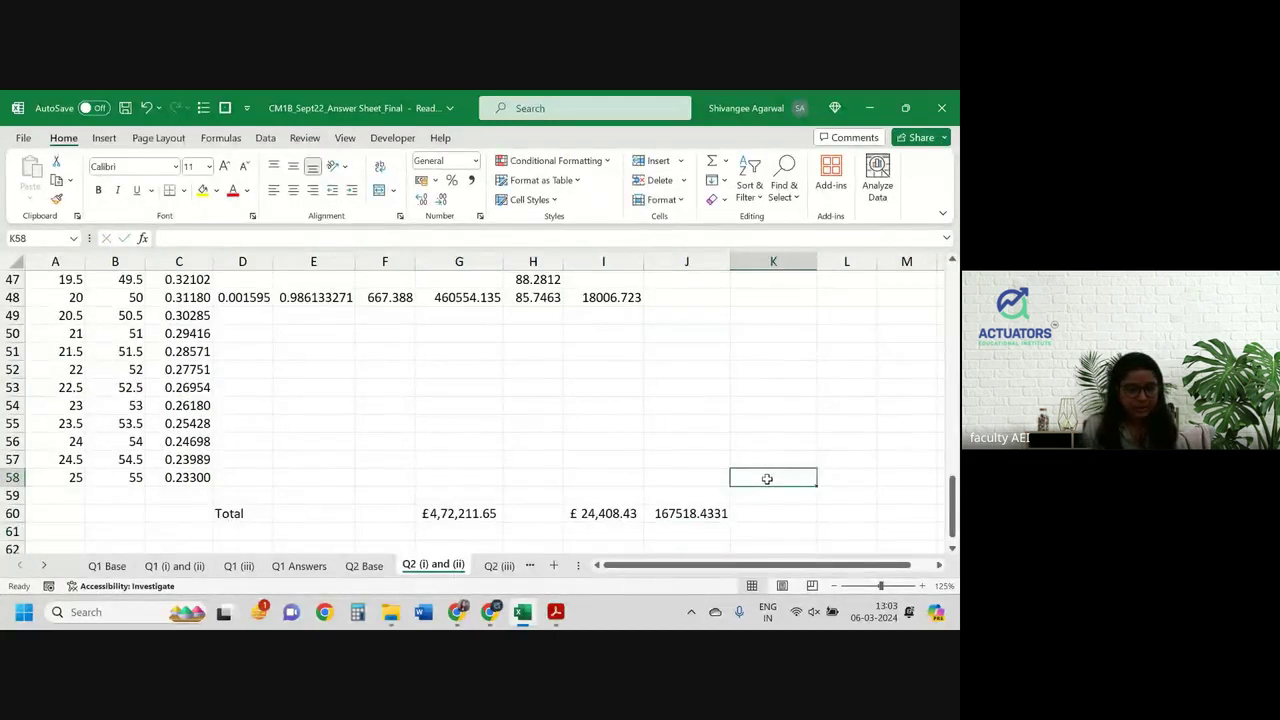
type("=")
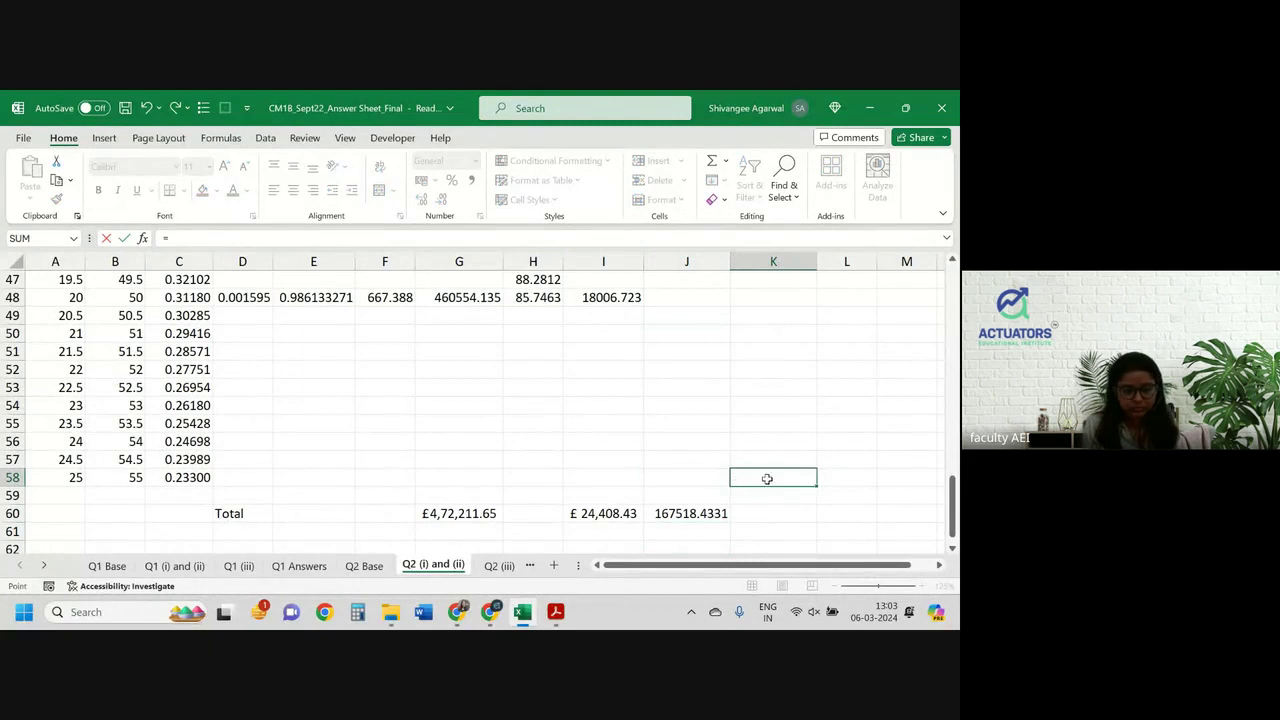
key("ctrl+Up")
key("Up")
key("Up")
key("Up")
key("Up")
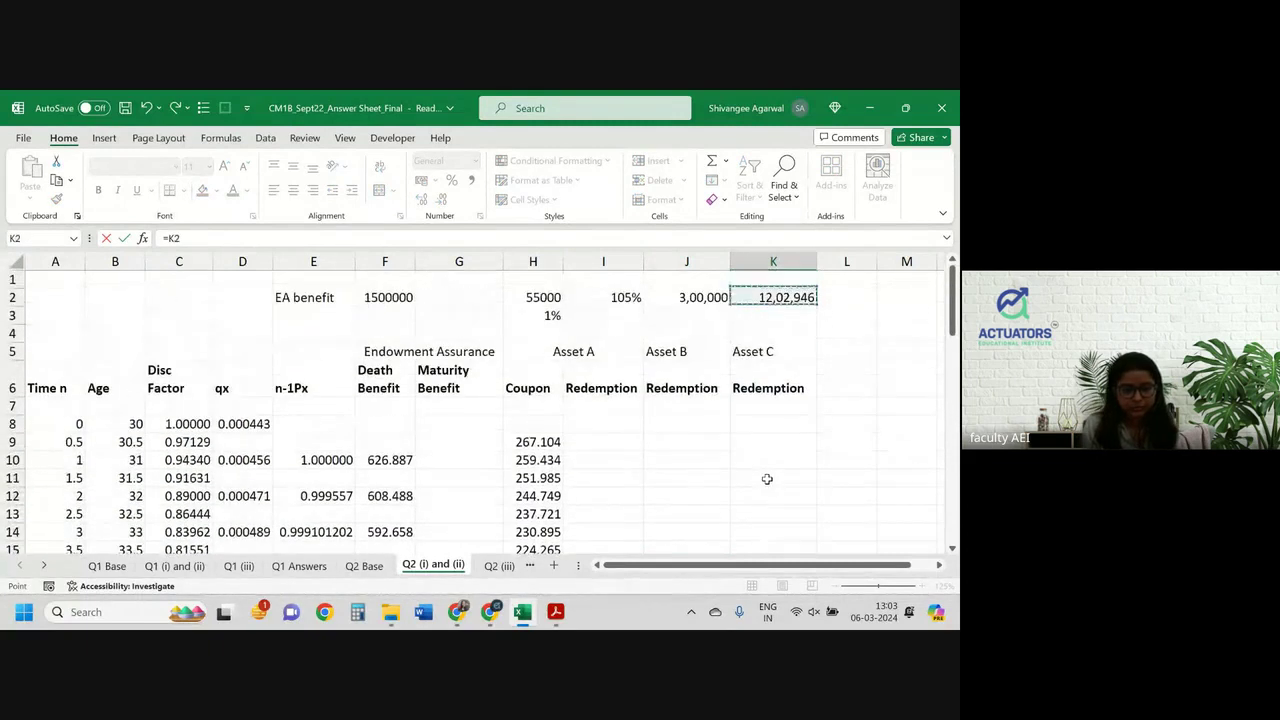
type("*")
key("Left")
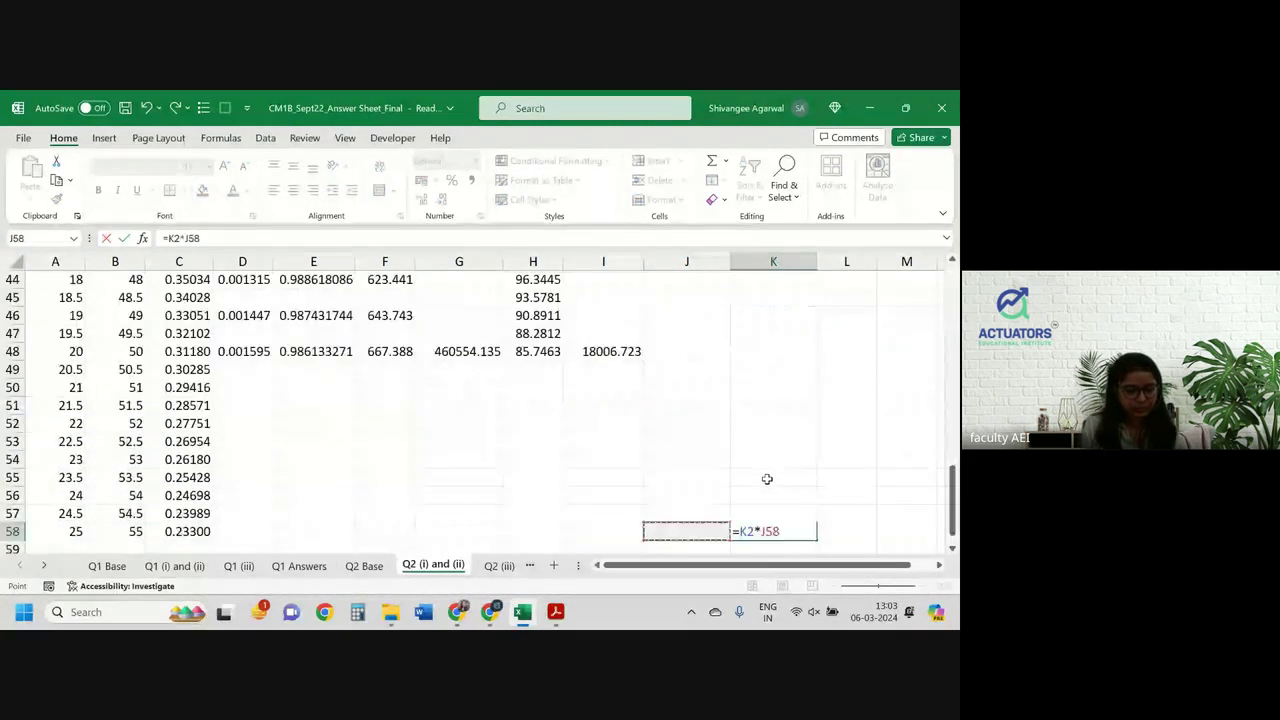
key("Left")
key("Left")
key("Left")
key("Left")
key("Left")
key("Left")
key("Left")
key("Return")
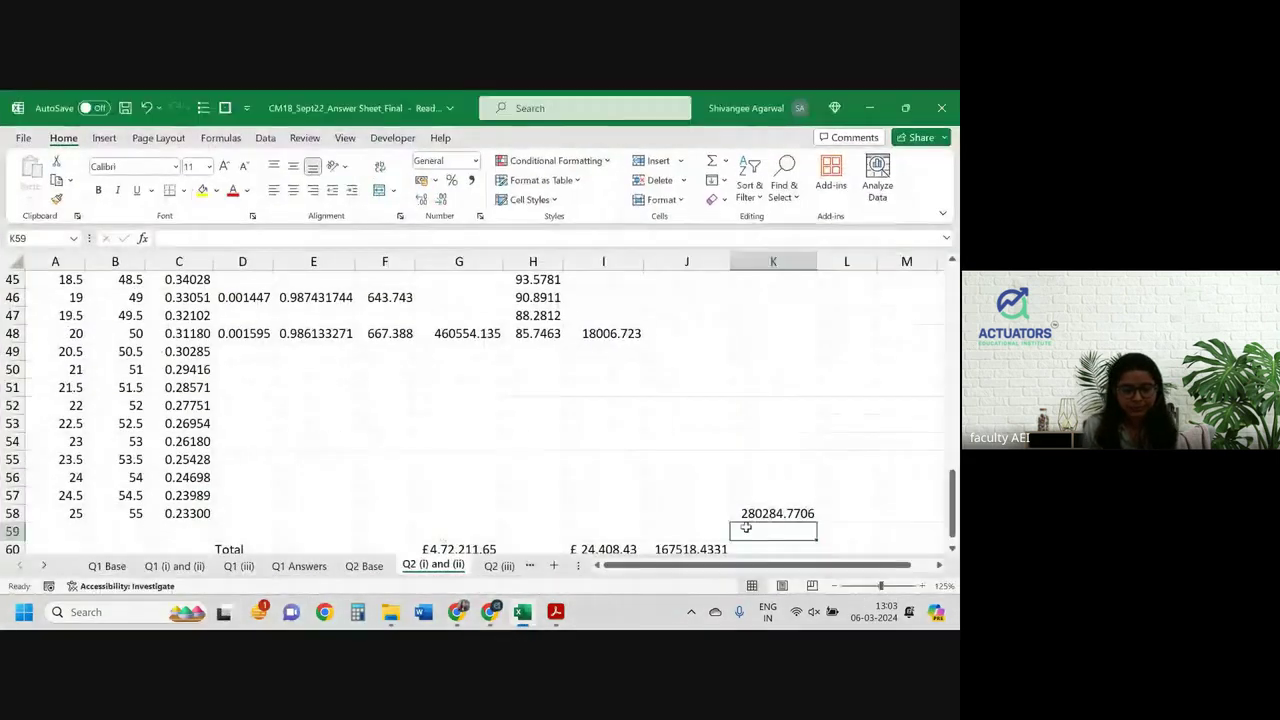
Copy the total formula from J60 across to K60 for Asset C
scroll(745, 527, "down", 1)
left_click(702, 484)
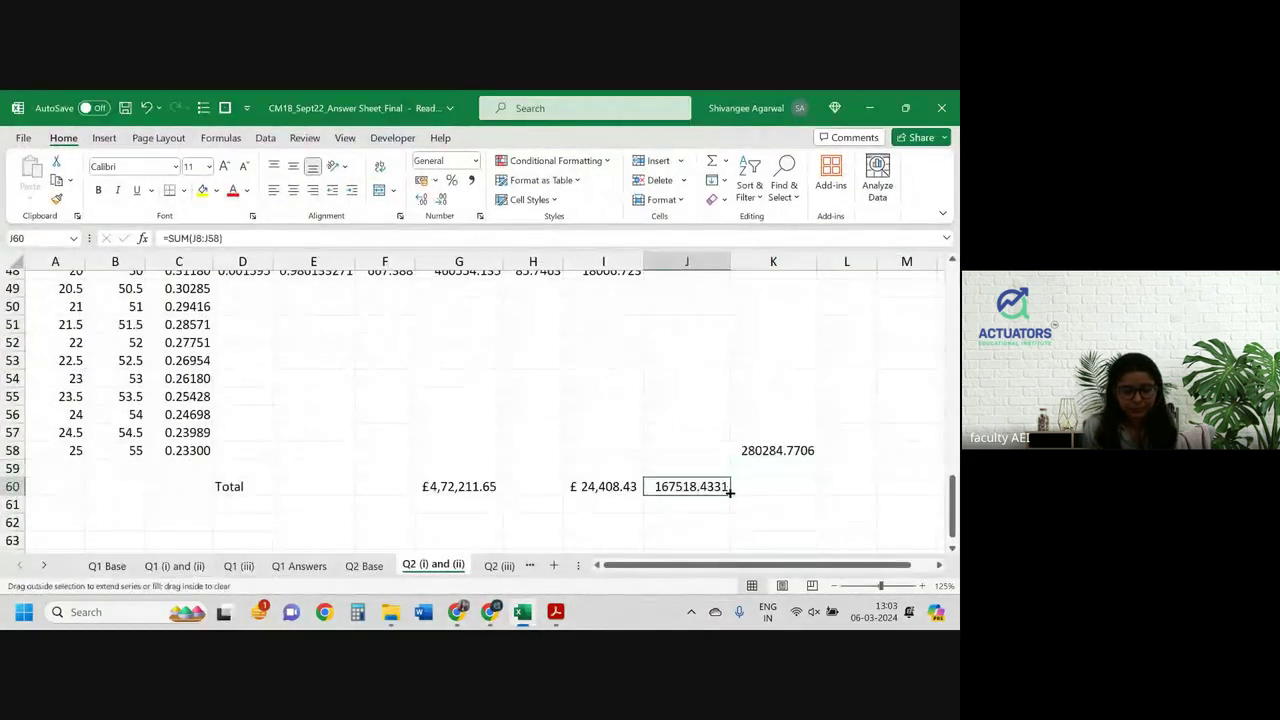
left_click_drag(728, 491, 820, 495)
left_click(810, 493)
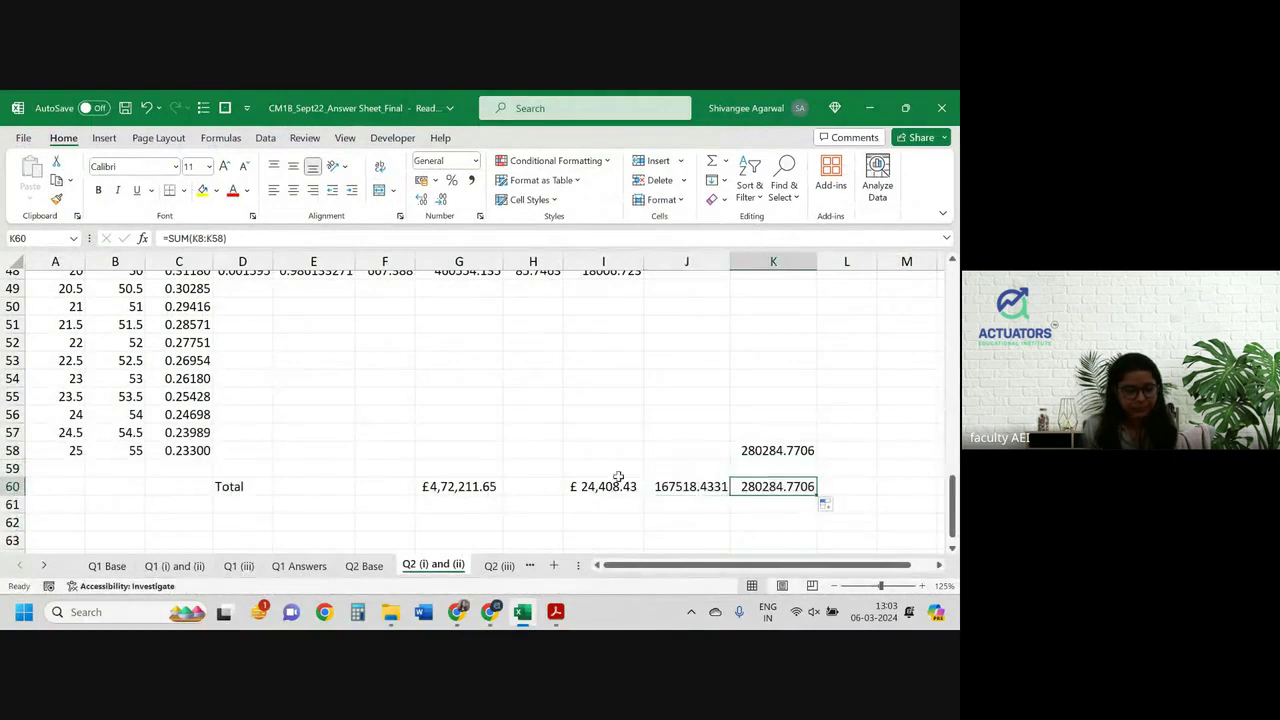
Format the Asset B and Asset C totals in J60:K60 as pound Accounting values with one decimal place
left_click(672, 486)
key("shift+Right")
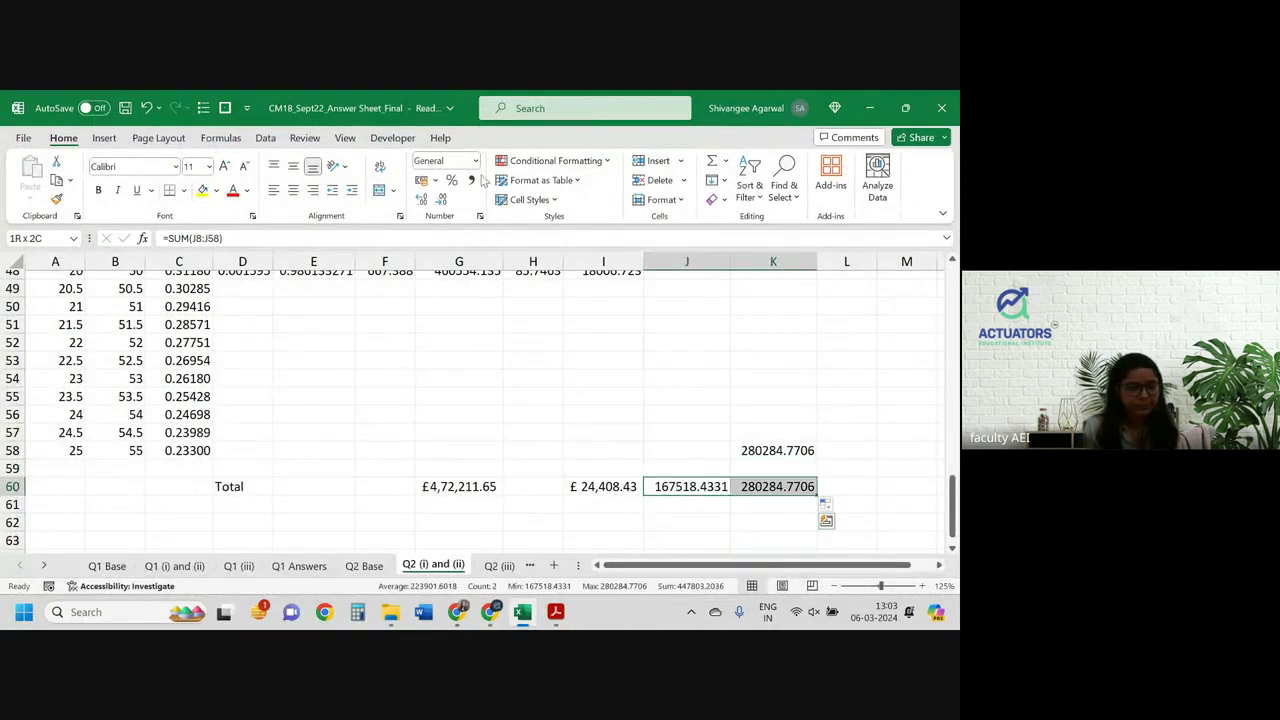
left_click(437, 182)
left_click(462, 248)
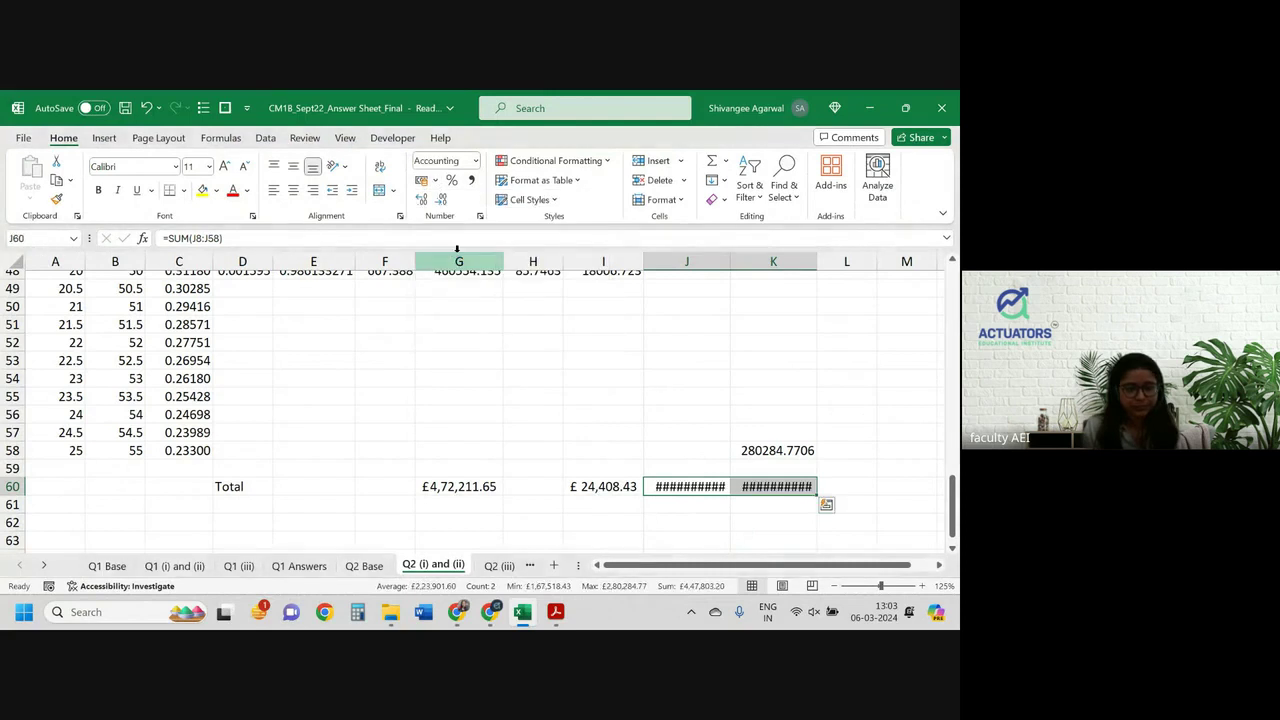
left_click(441, 199)
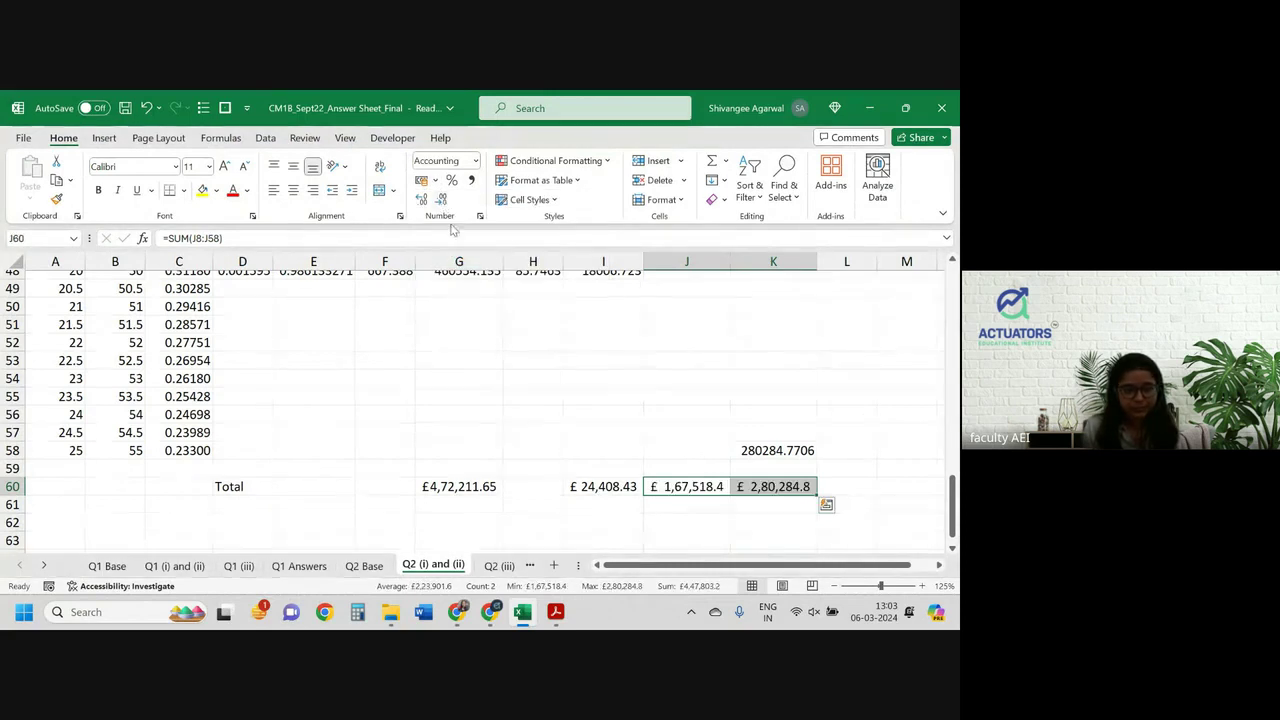
left_click(594, 422)
scroll(594, 422, "down", 3)
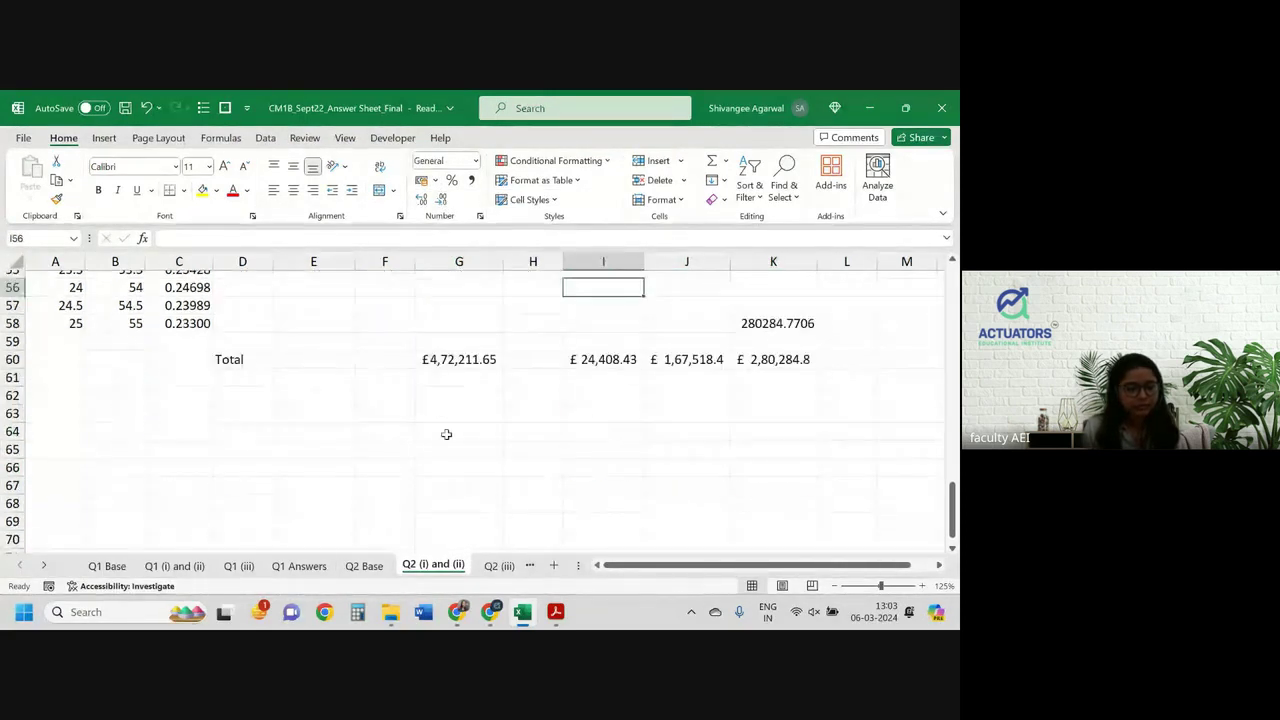
Check part (i) of the question in the exam PDF, and enter the label Total of EA in D62 with =G60 in G62
left_click(549, 616)
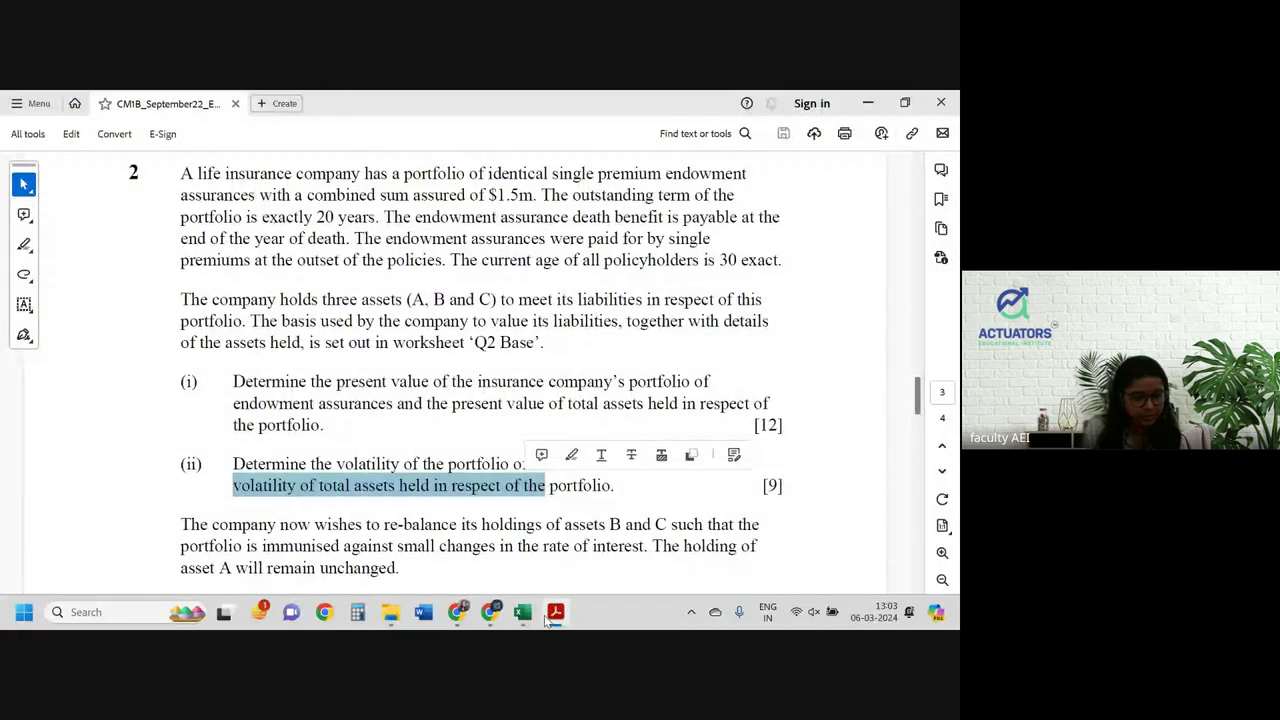
left_click_drag(391, 381, 716, 383)
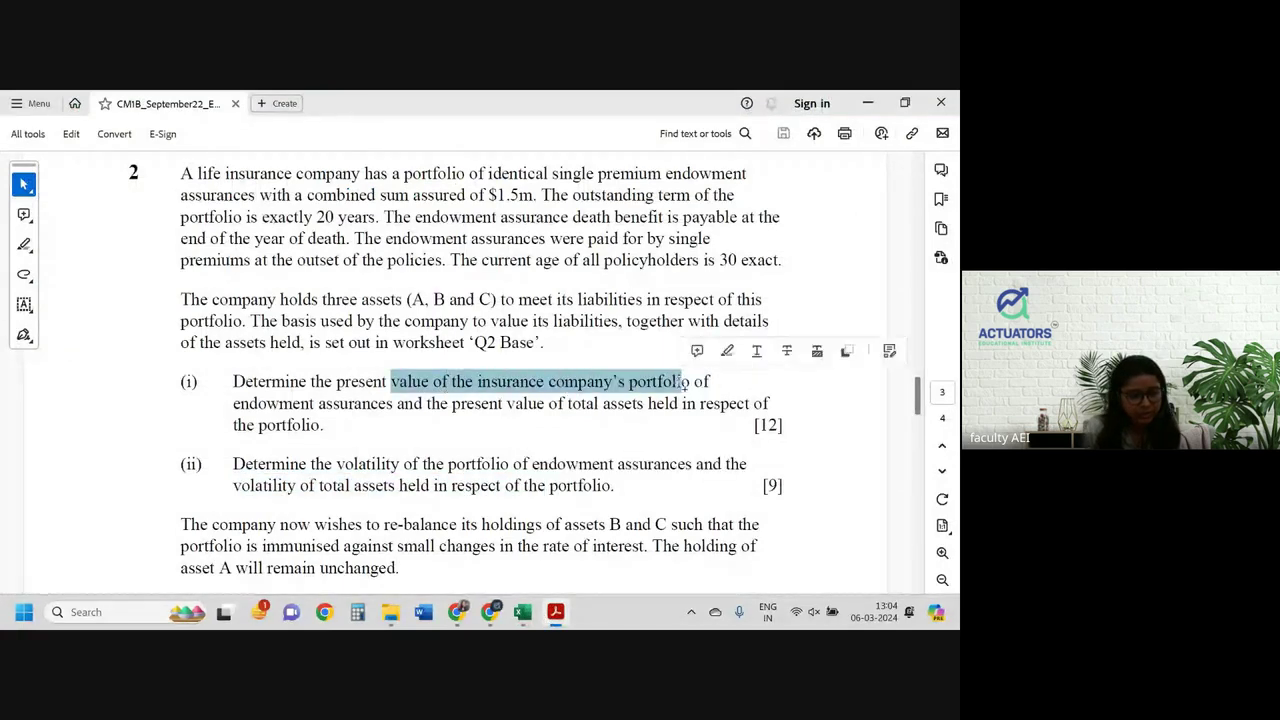
left_click_drag(569, 404, 696, 404)
left_click(522, 612)
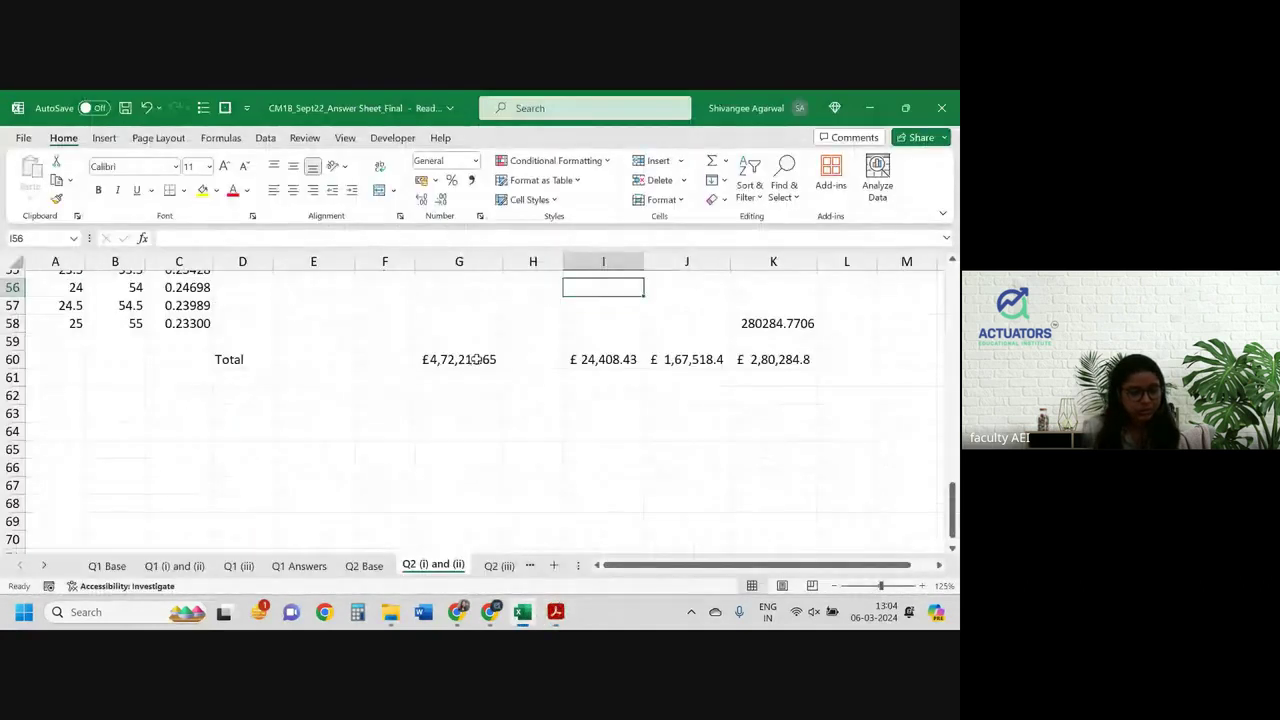
left_click(250, 395)
type("Total o")
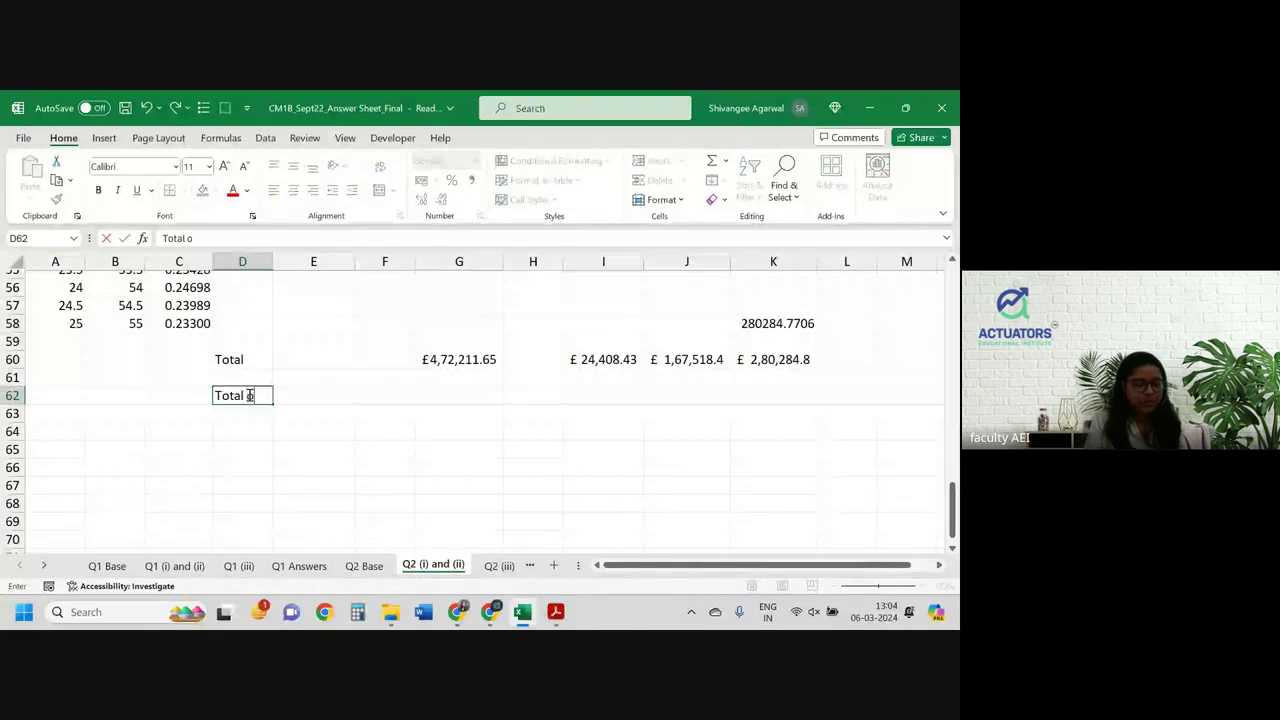
type("f E")
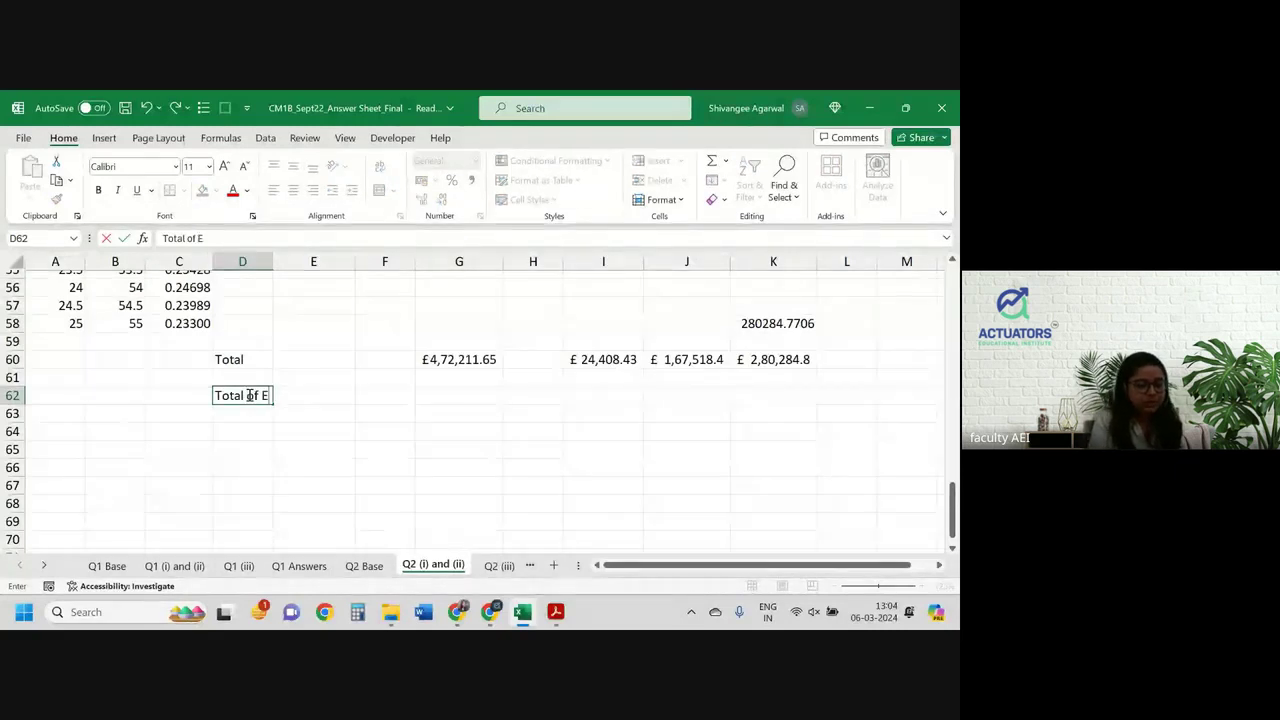
type("A")
key("Tab")
key("Tab")
key("Tab")
type("=G60")
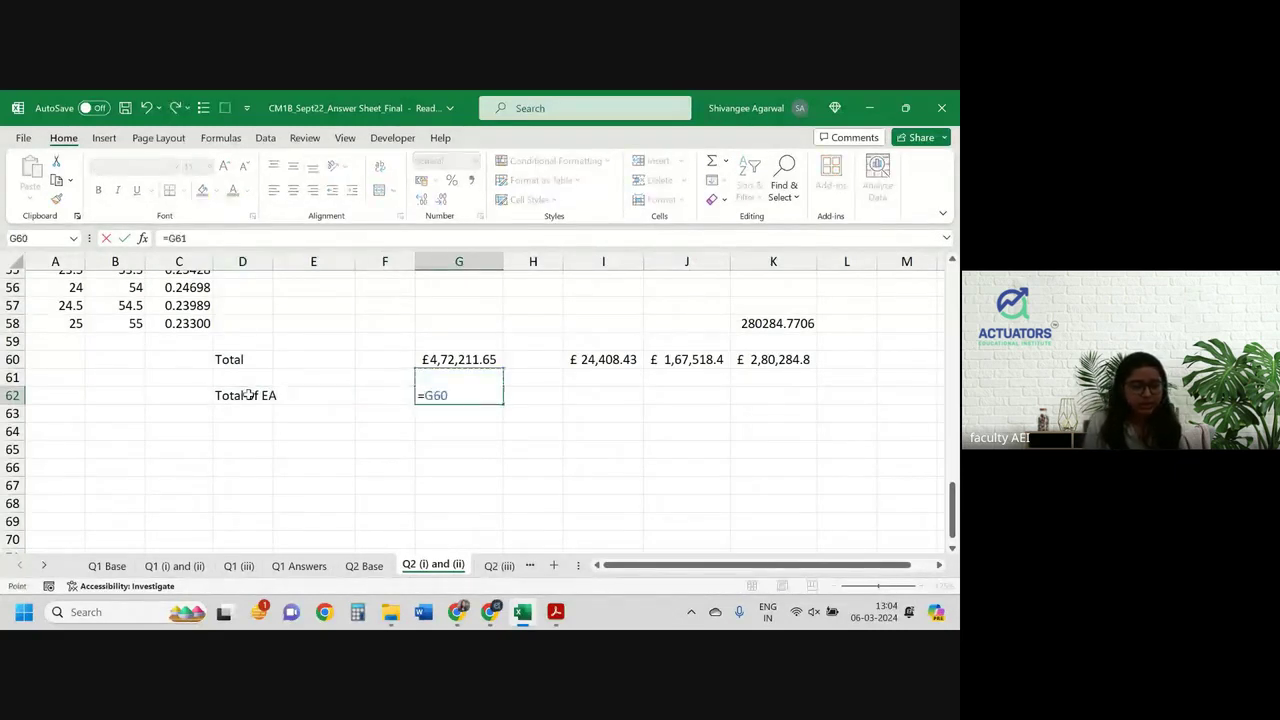
key("Return")
key("Down")
key("Left")
key("Left")
key("Left")
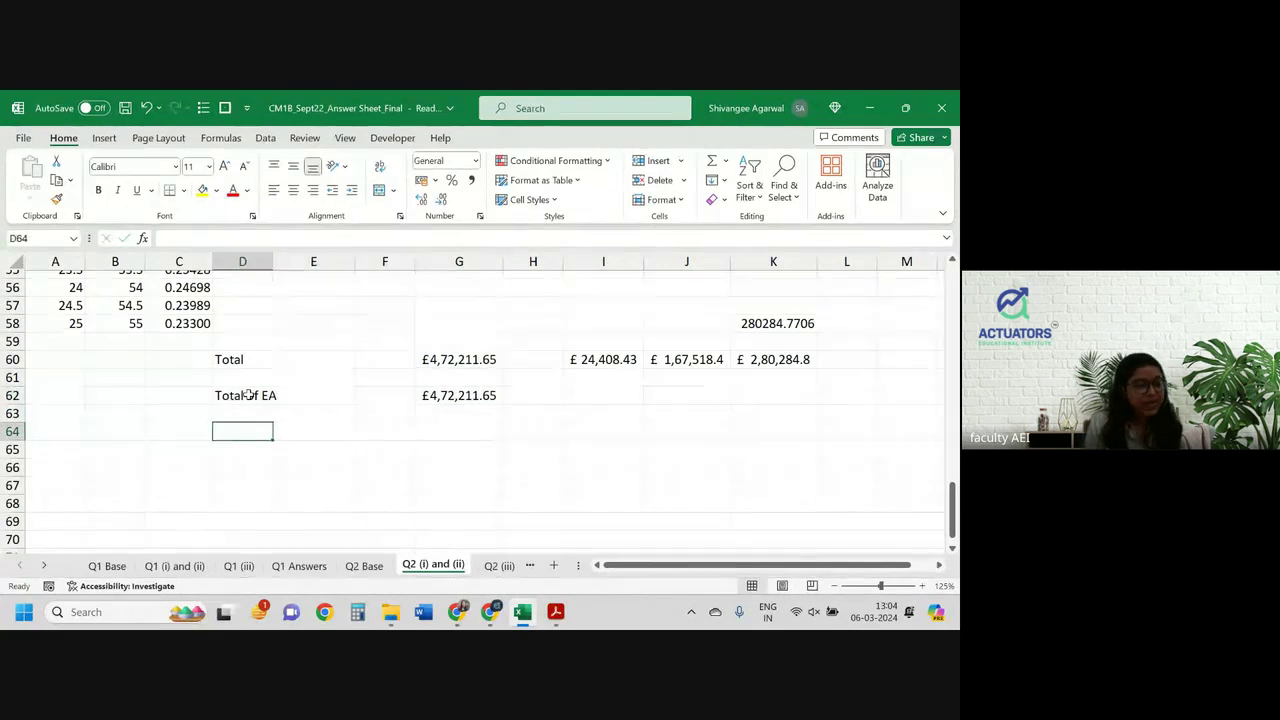
Enter the label Total of Assets in D64 and sum the three asset totals in G64 with =SUM(I60:K60)
type("T")
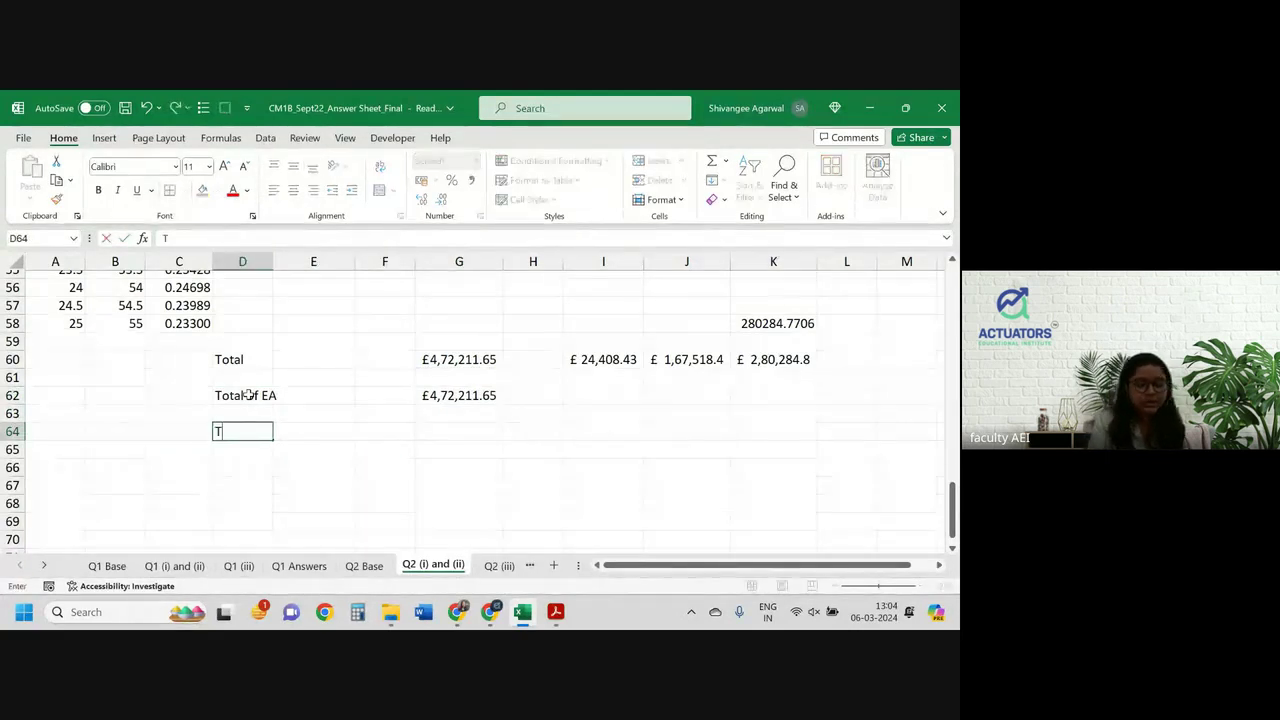
type("otal of")
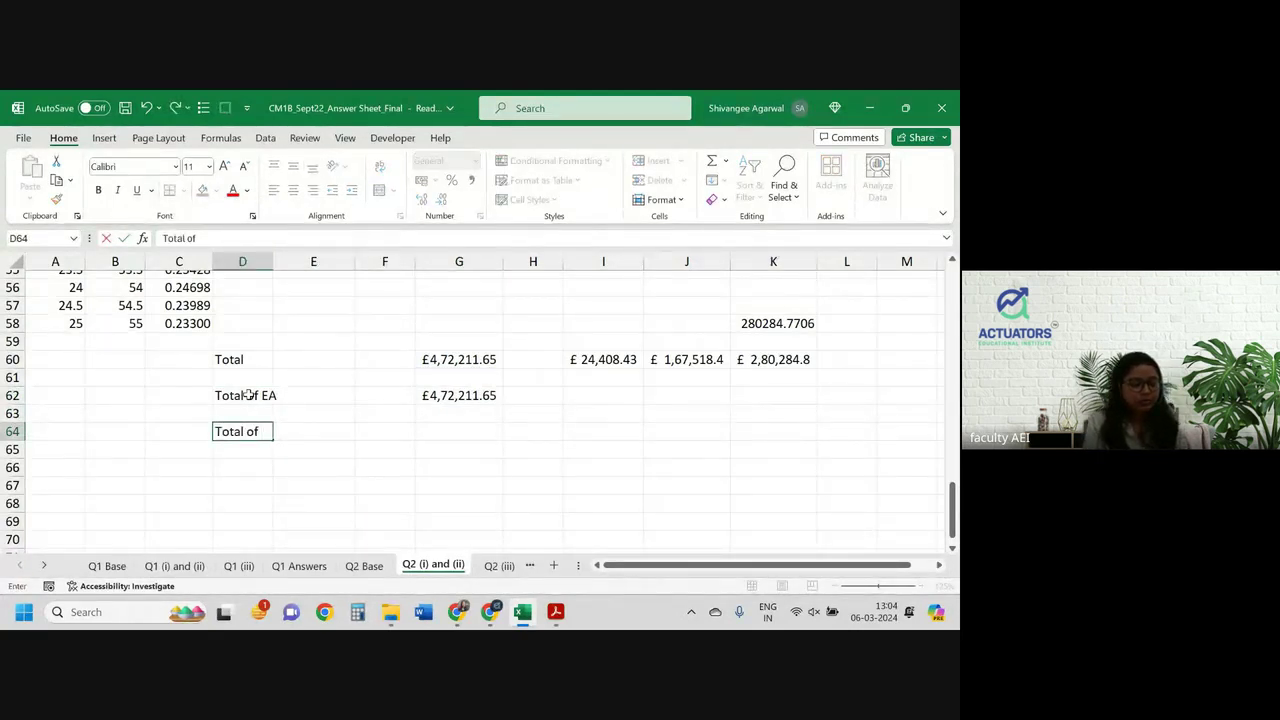
type(" Assets")
key("Right")
key("Right")
key("Right")
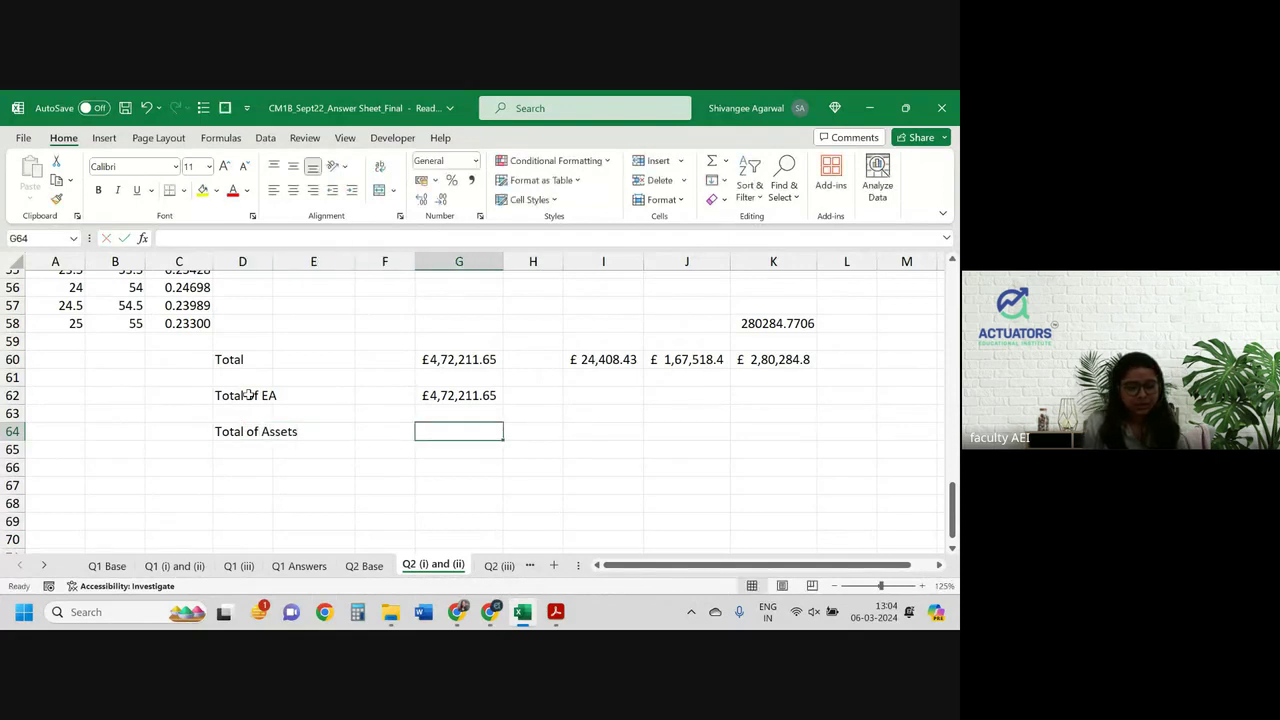
type("=sum(")
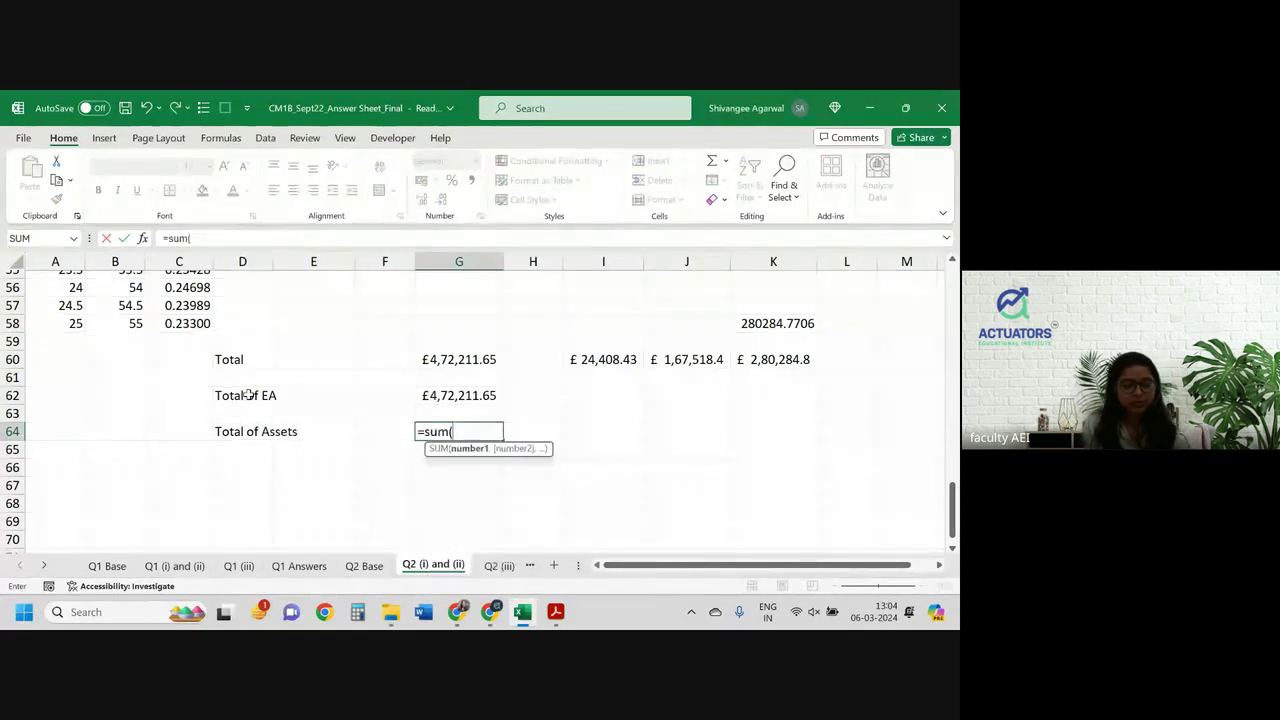
left_click_drag(612, 358, 778, 352)
key("Return")
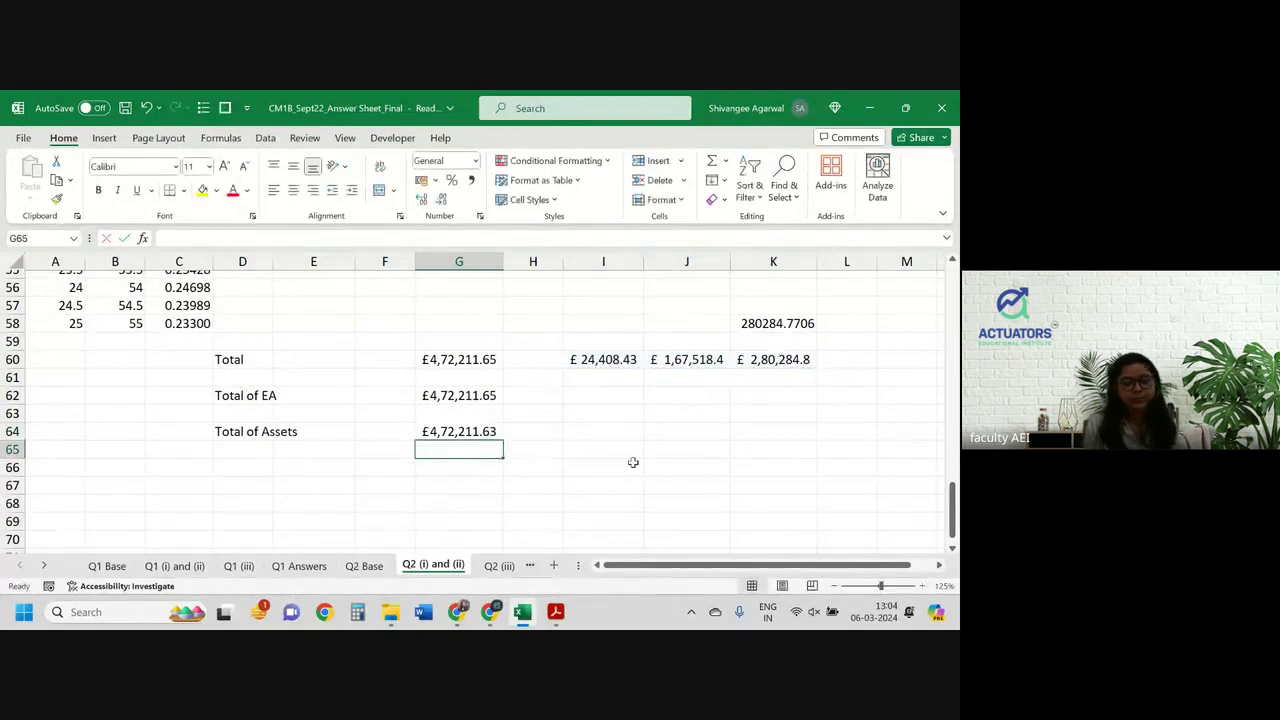
Check the total assets formula in G64 and the qx lookup formula in D8, and review the cash flow table
left_click(484, 430)
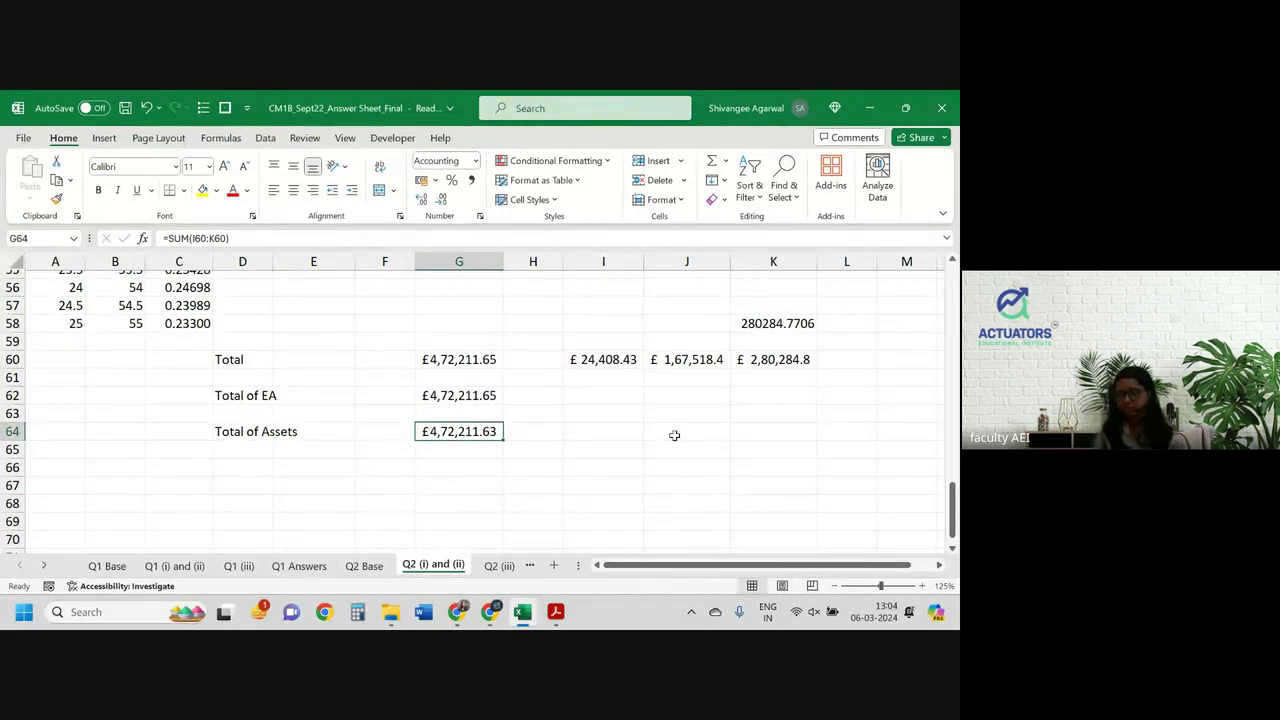
scroll(644, 367, "up", 14)
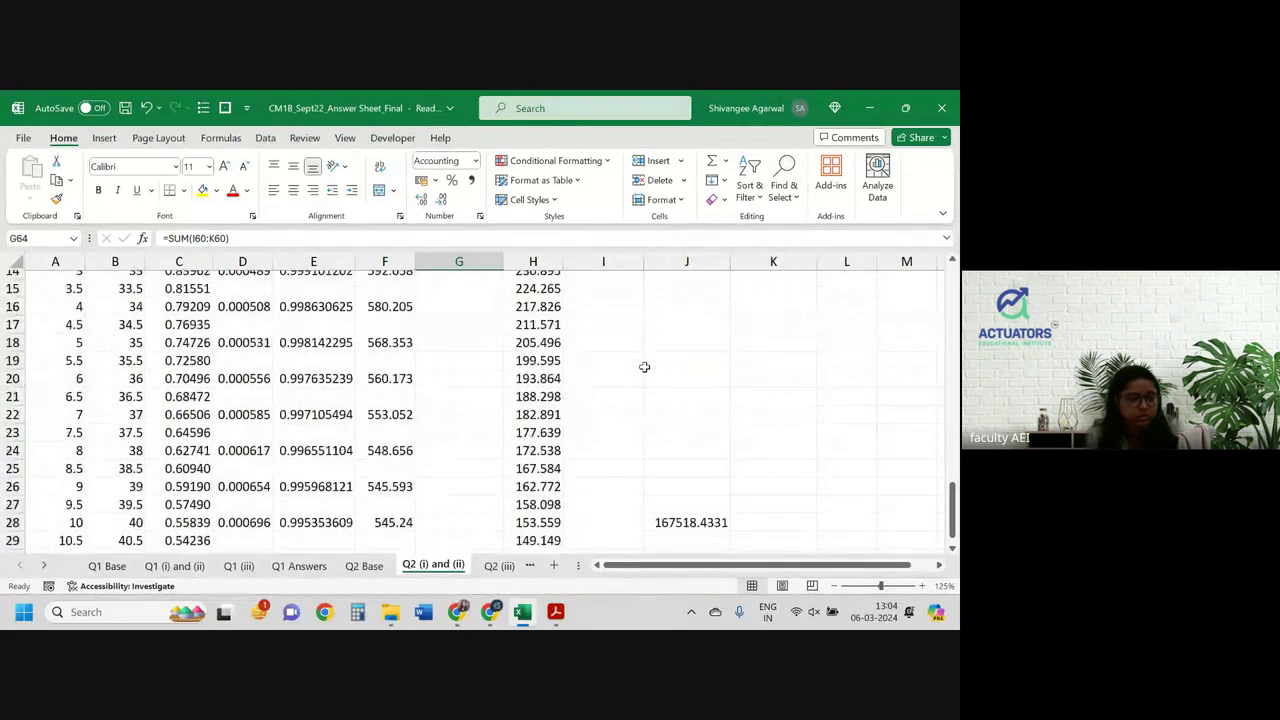
scroll(644, 367, "up", 4)
left_click(237, 387)
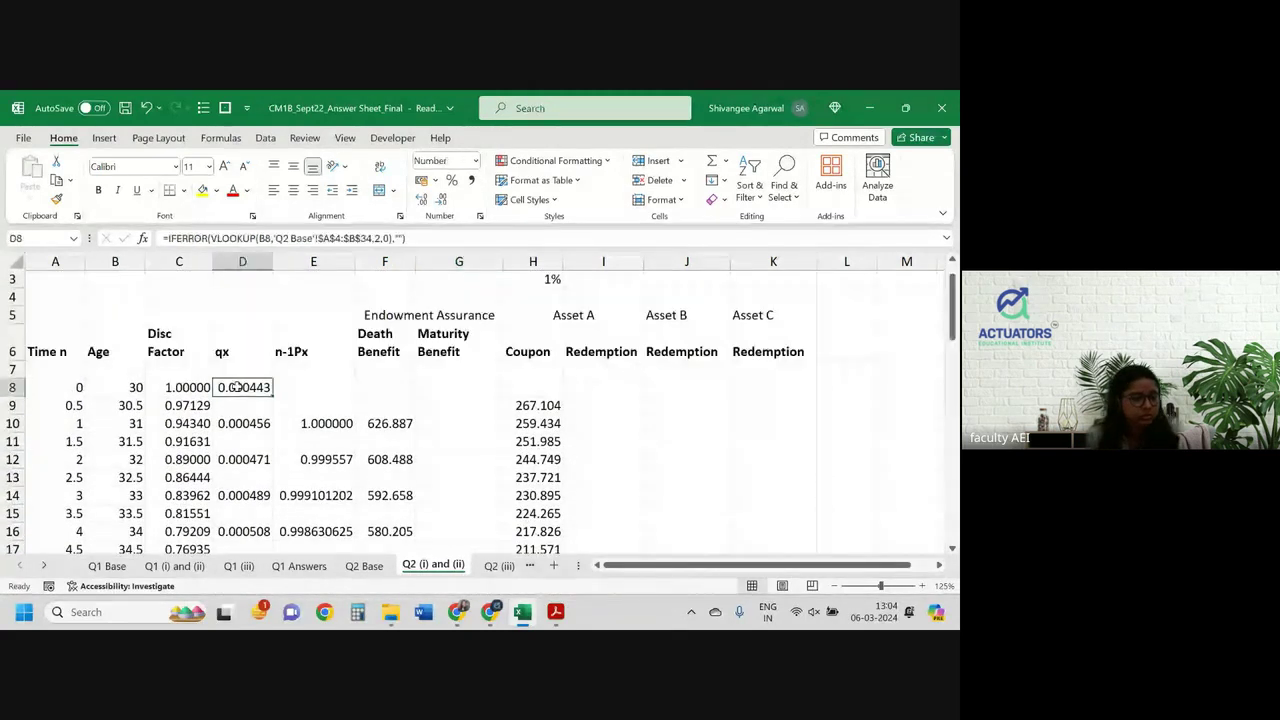
scroll(237, 387, "down", 2)
scroll(237, 387, "down", 3)
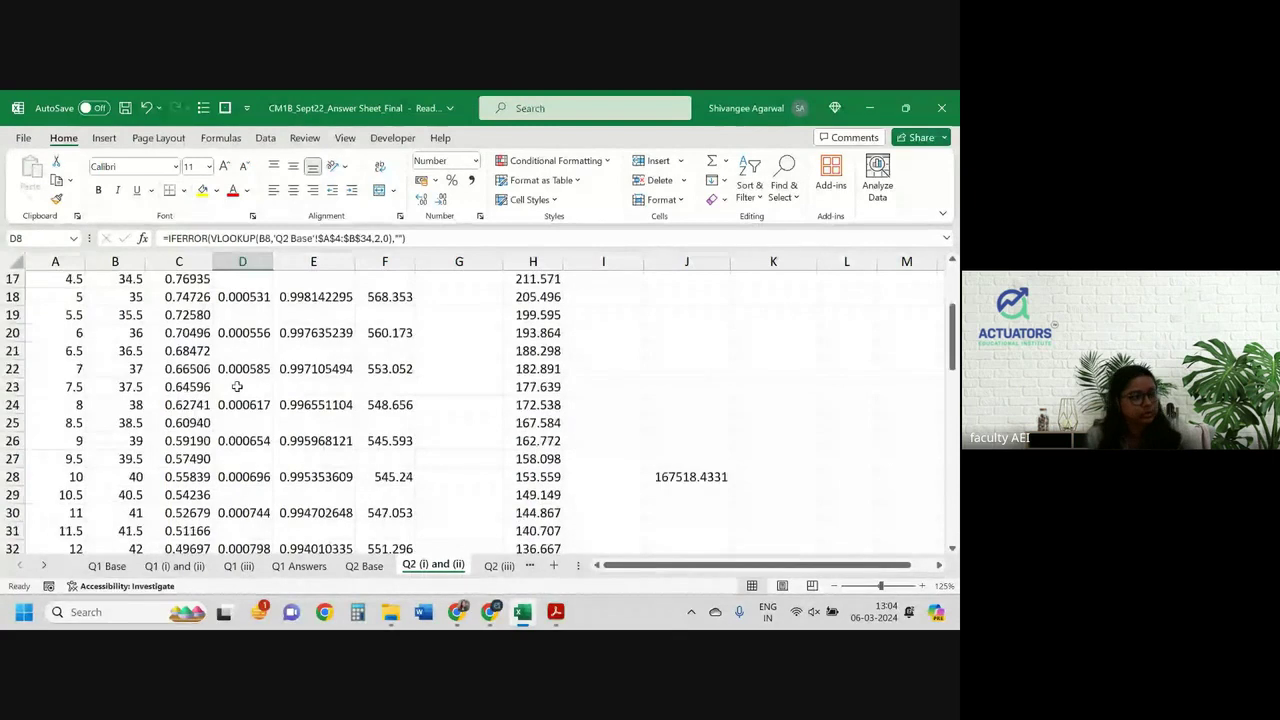
scroll(237, 387, "down", 3)
scroll(237, 387, "down", 2)
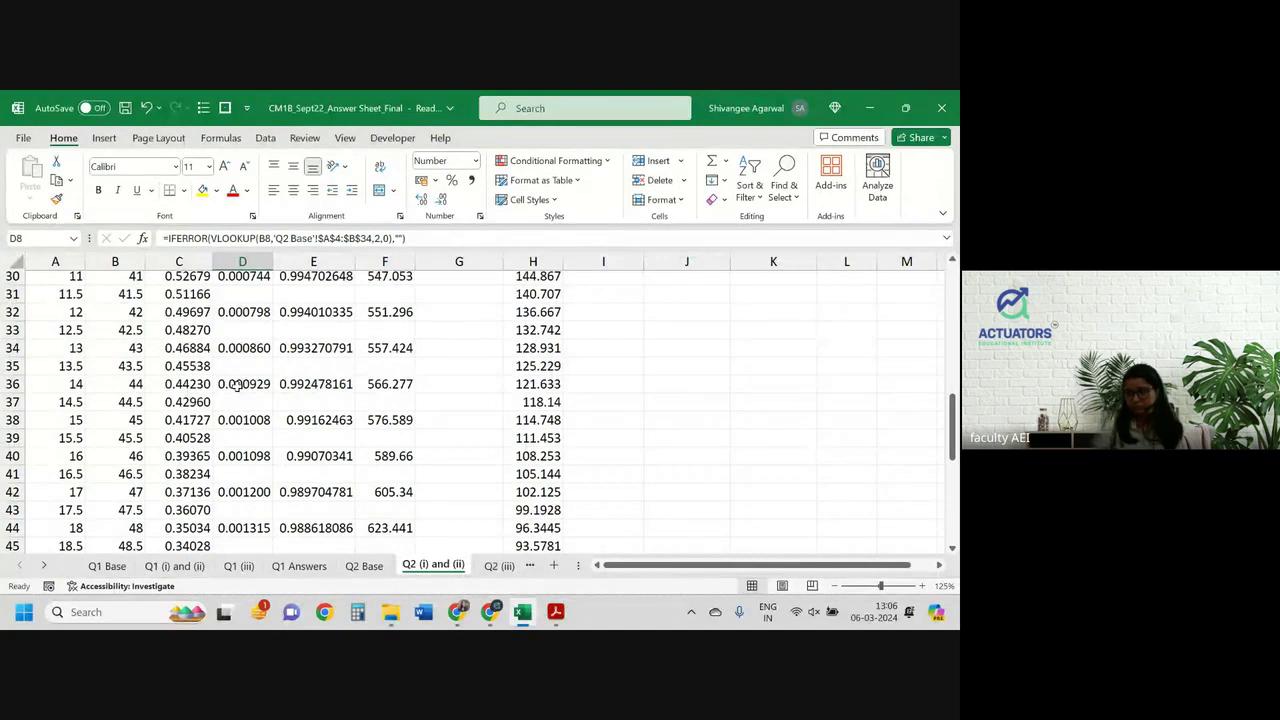
Apply a left border to the endowment assurance columns D:G and reopen the border options for them
scroll(237, 384, "up", 10)
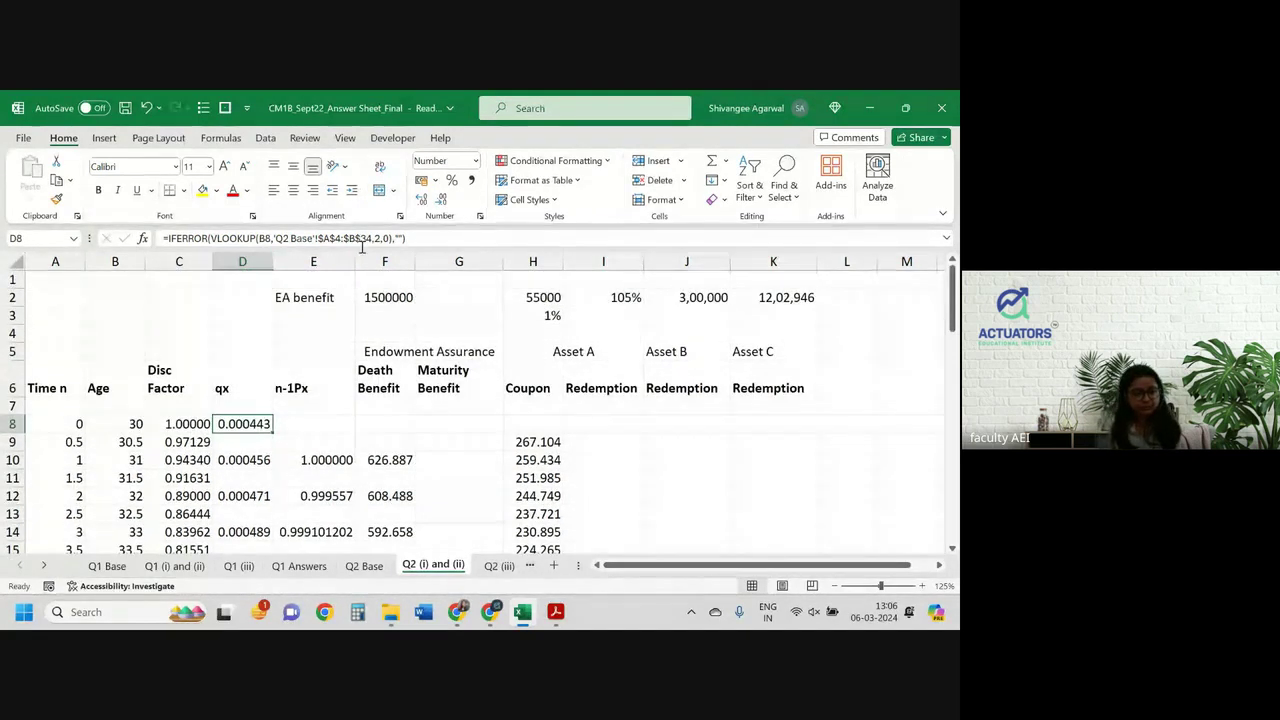
left_click(232, 252)
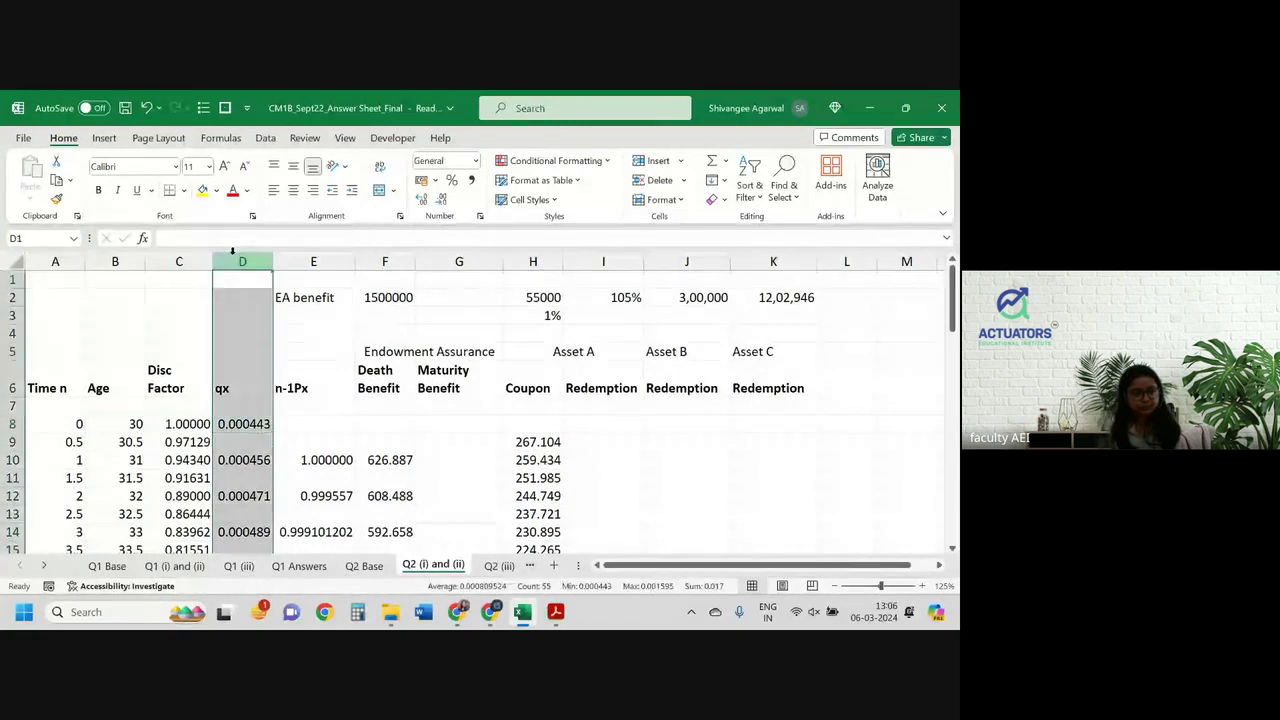
left_click_drag(232, 252, 459, 261)
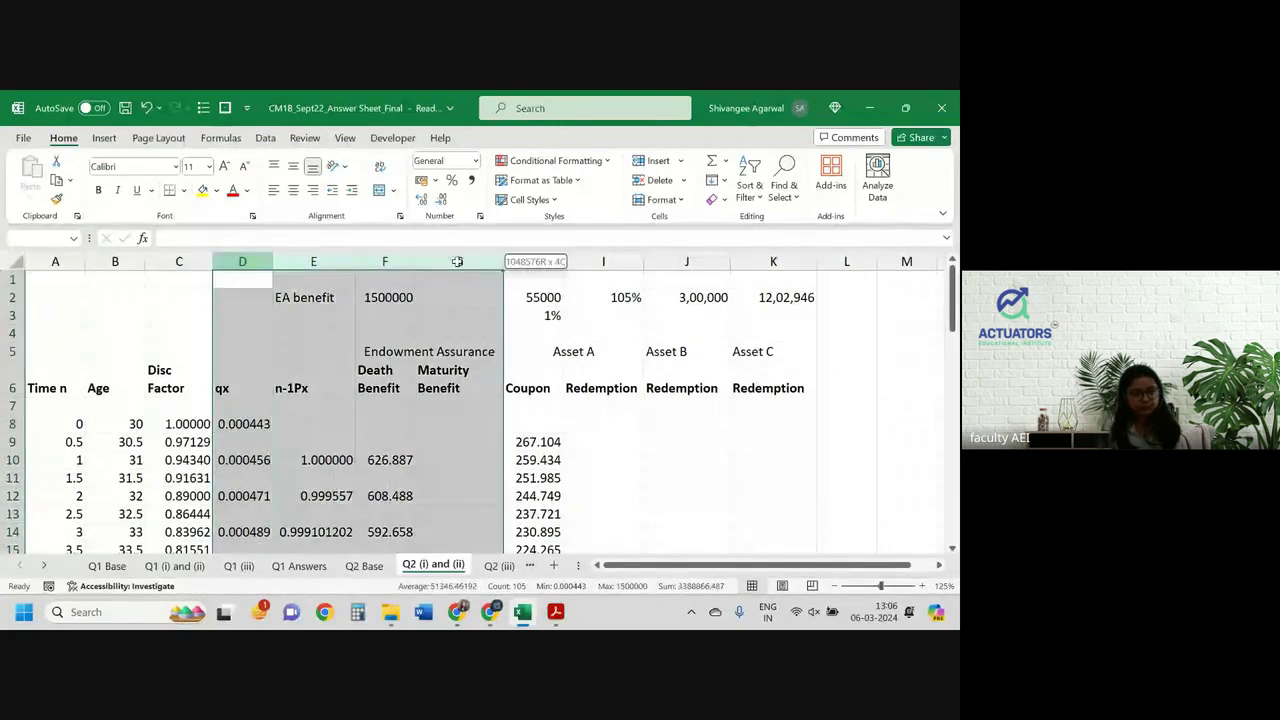
left_click(182, 190)
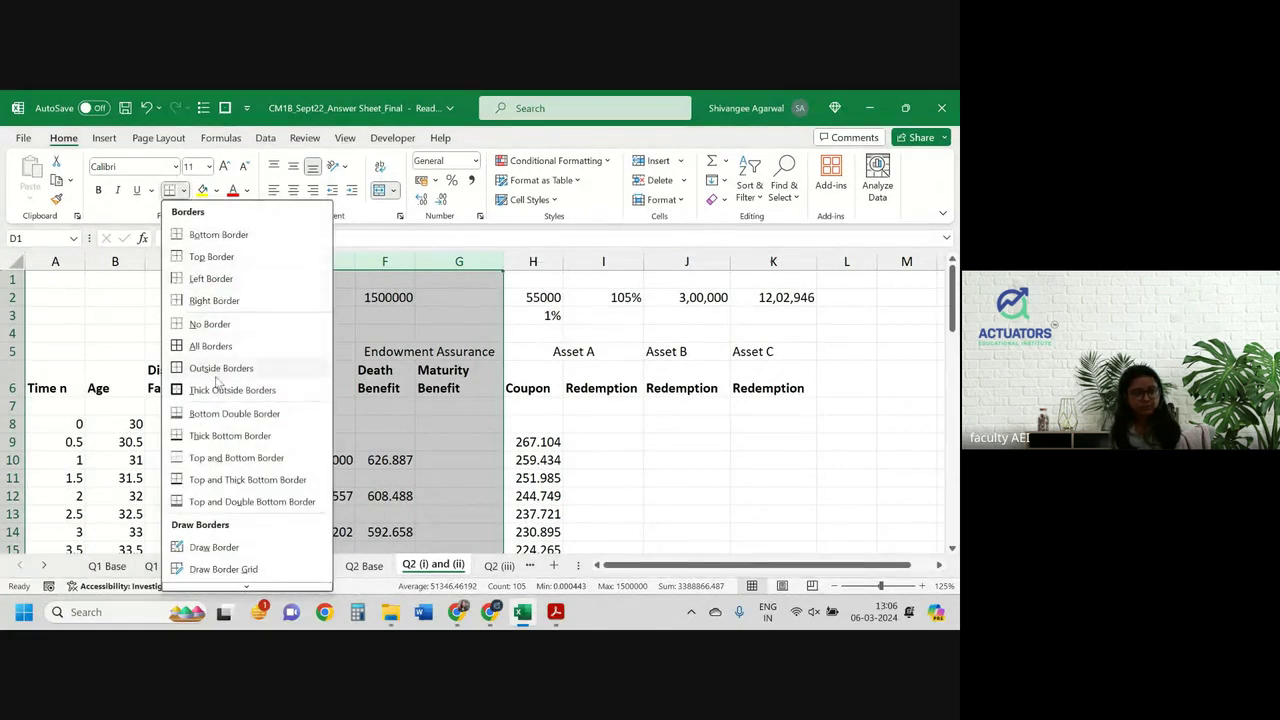
left_click(195, 279)
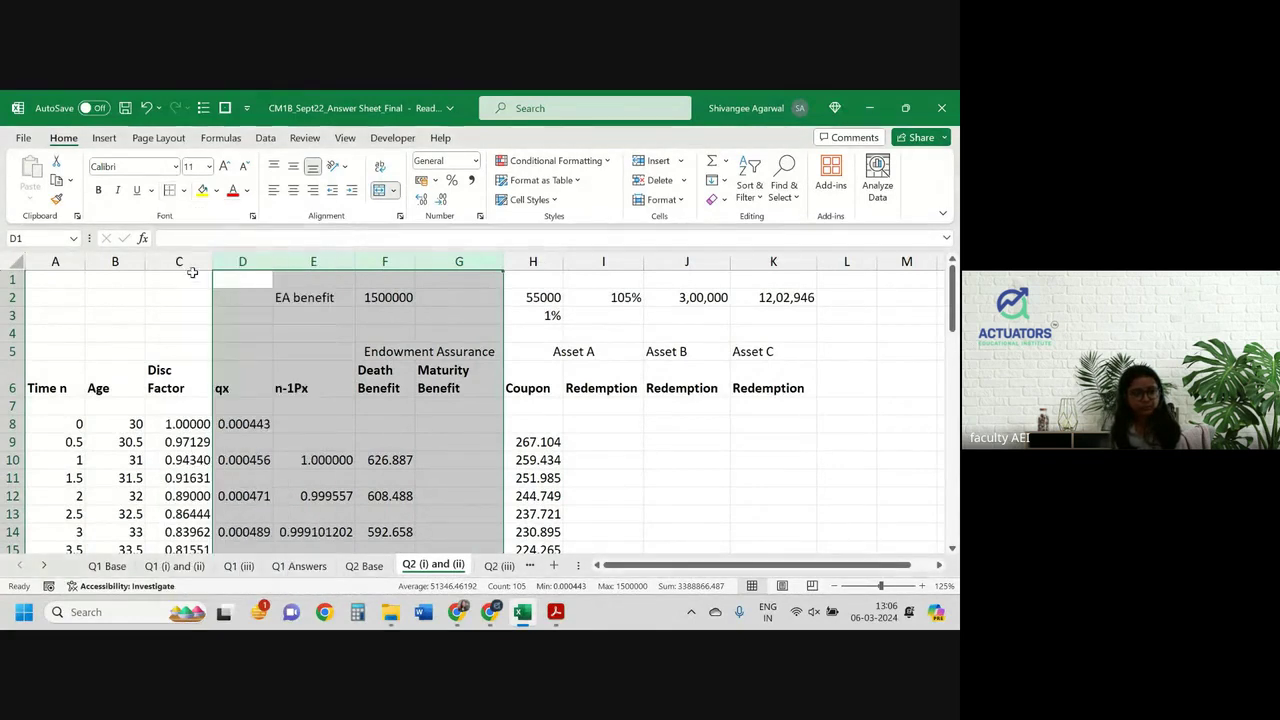
left_click(182, 190)
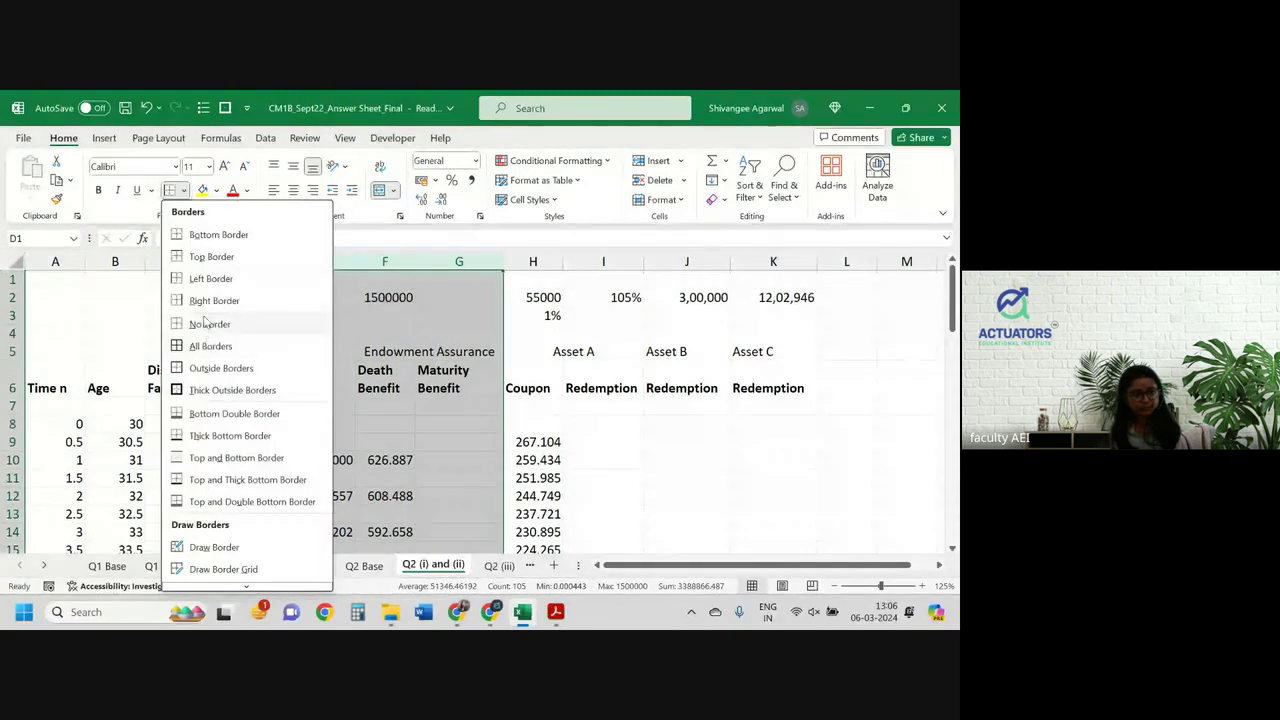
Add a right border to columns D:G and vertical borders on both sides of column J
left_click(205, 300)
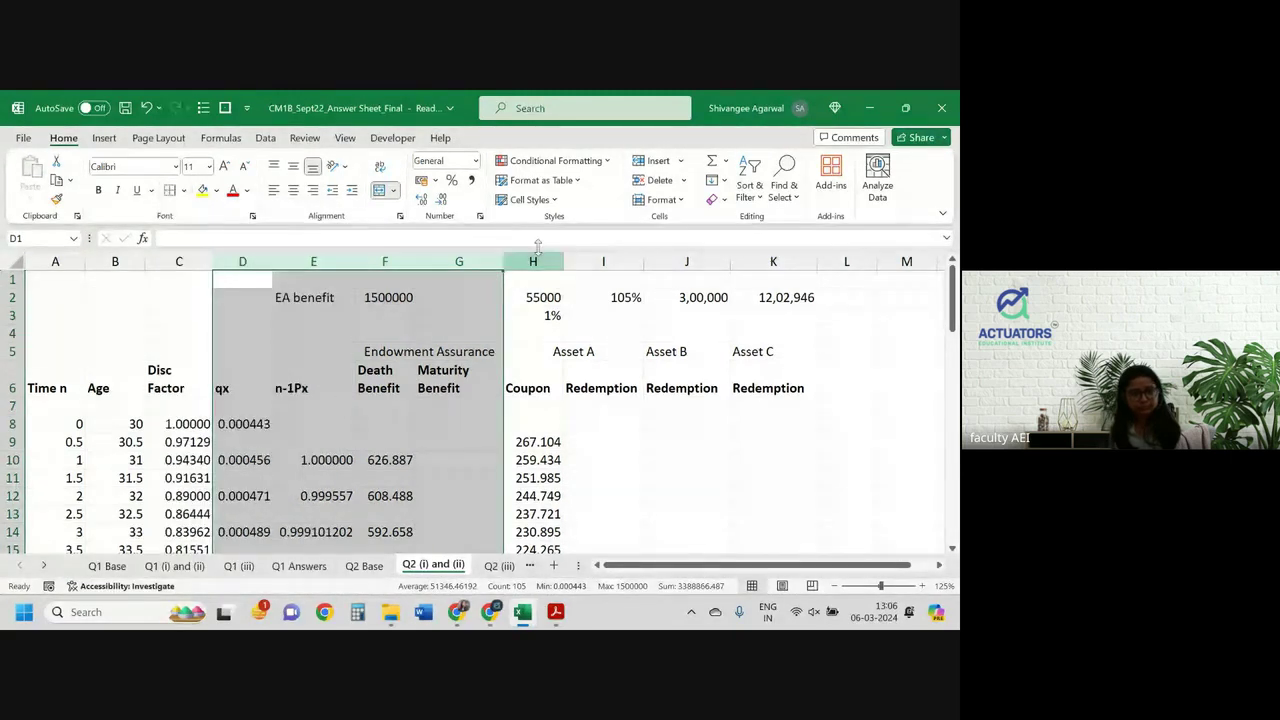
left_click(686, 261)
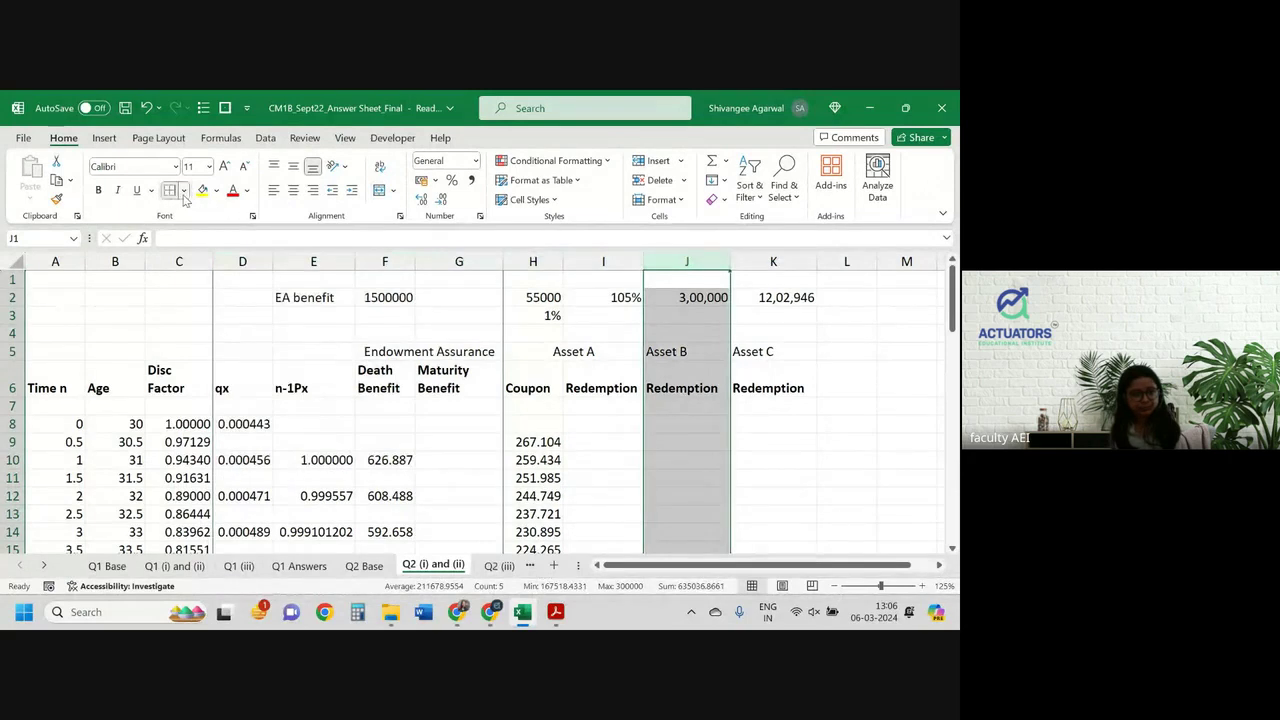
left_click(183, 190)
left_click(201, 280)
left_click(603, 333)
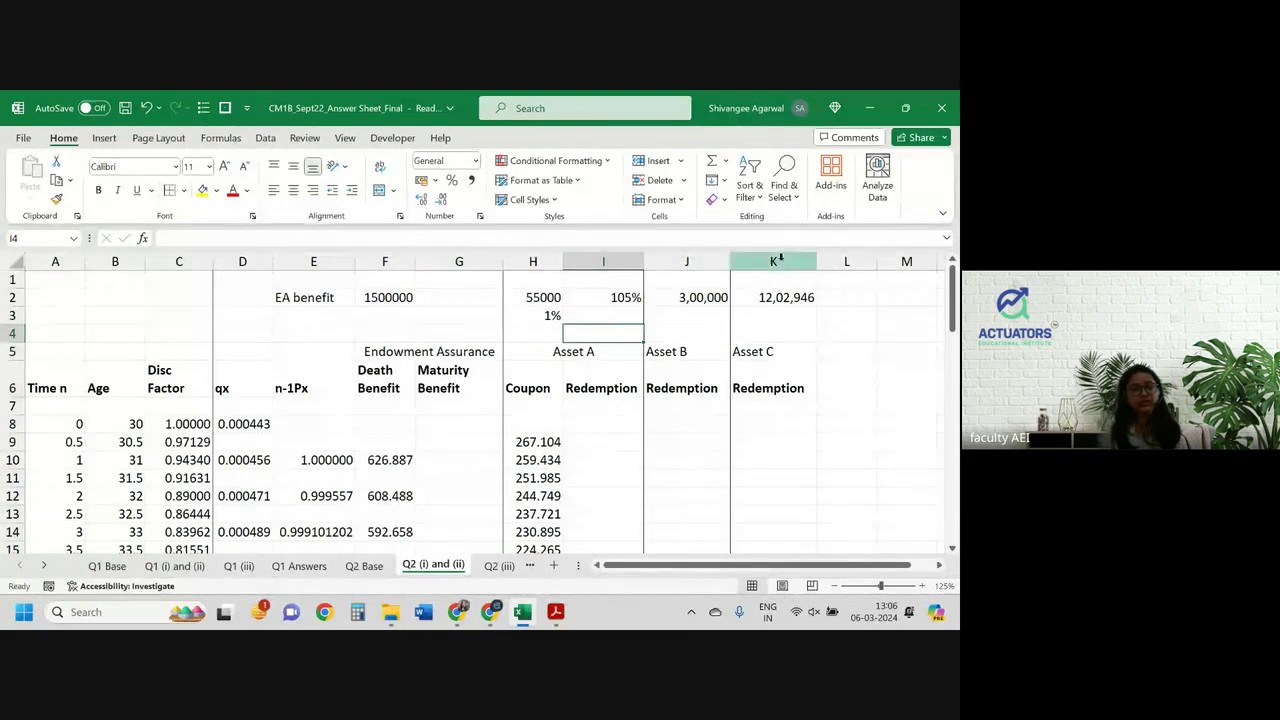
Add a right border to column K, the Asset C redemption column
left_click(785, 261)
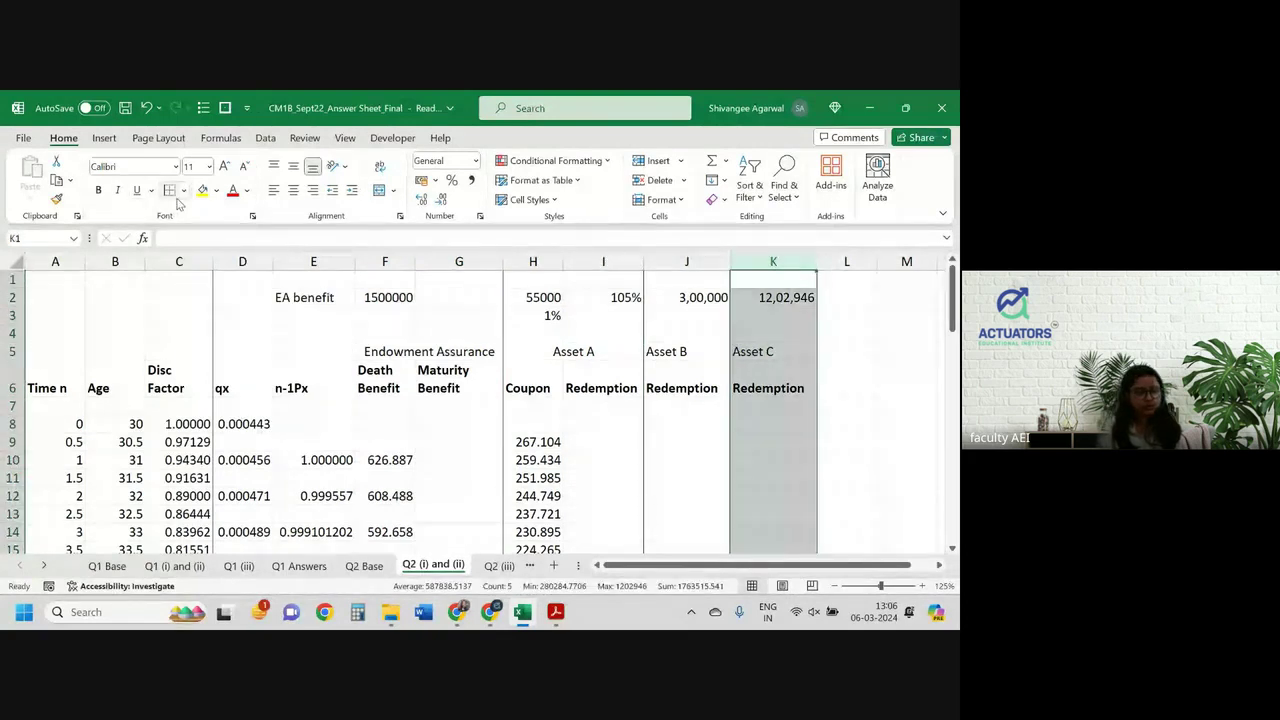
left_click(183, 190)
left_click(201, 299)
left_click(538, 446)
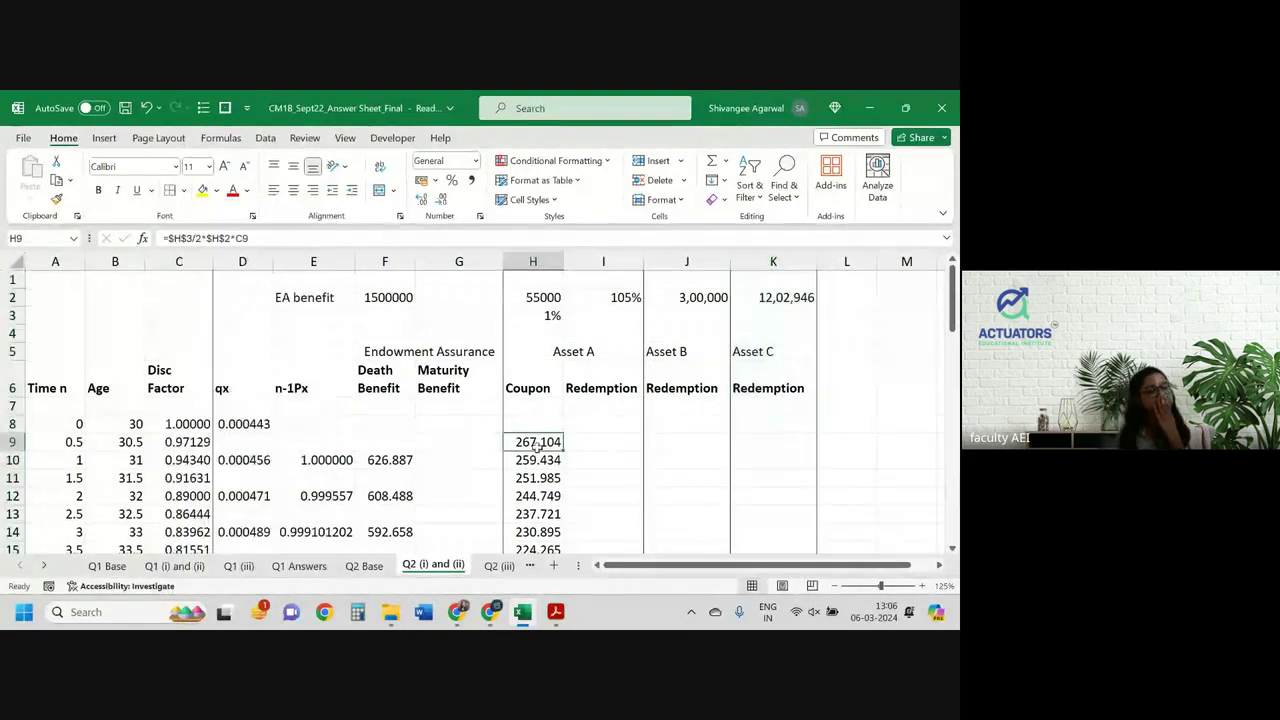
Freeze the panes at cell D7 so rows 1 to 6 and columns A:C stay in view
scroll(90, 373, "down", 2)
scroll(90, 373, "up", 1)
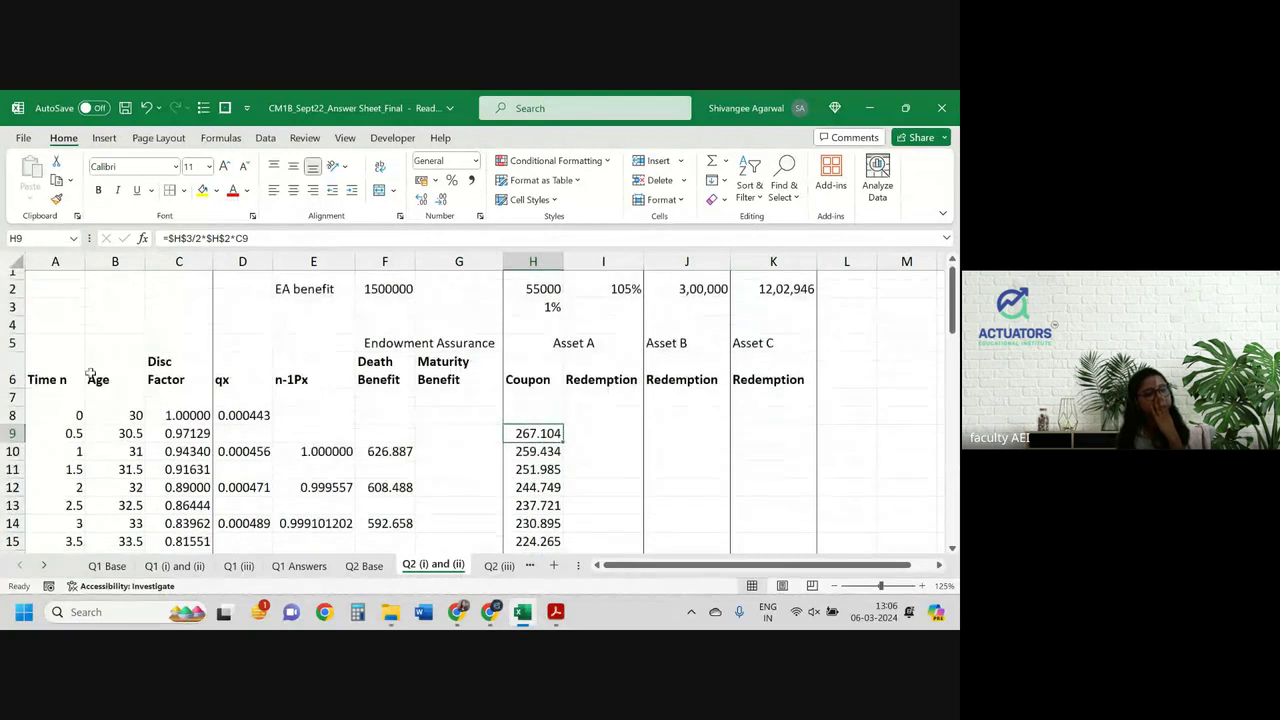
left_click(12, 370)
left_click(12, 397)
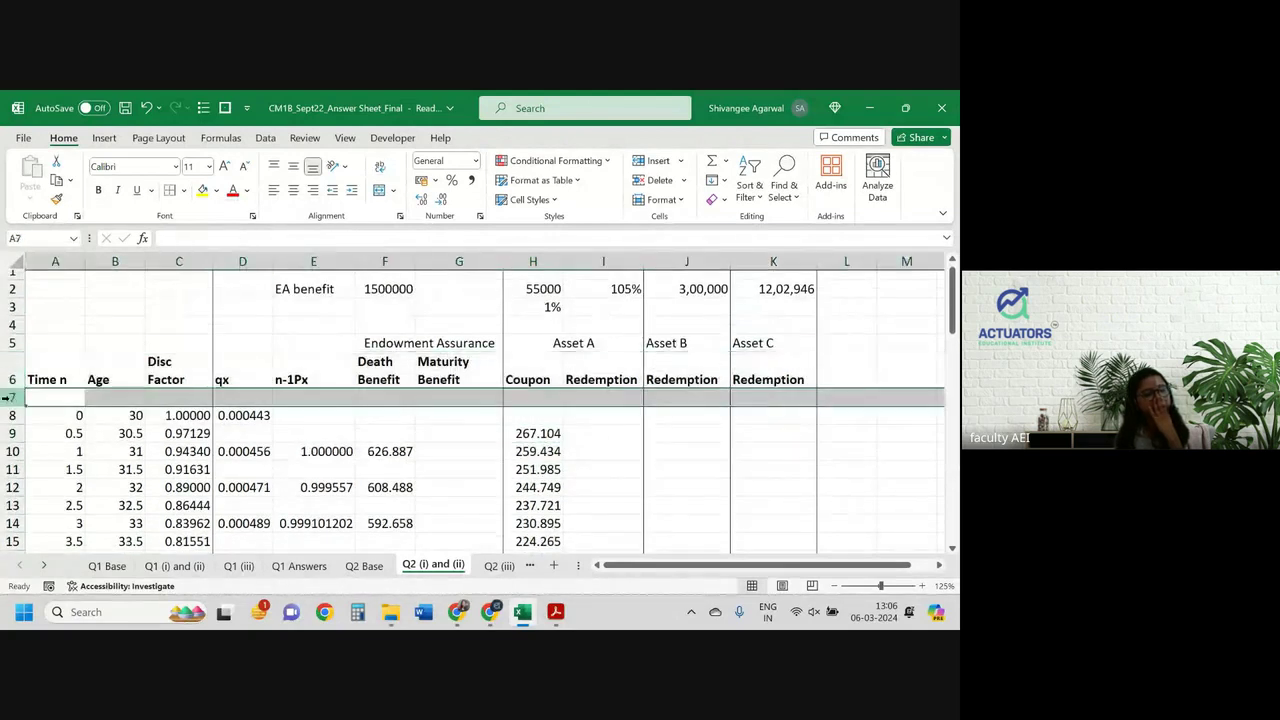
left_click(240, 400)
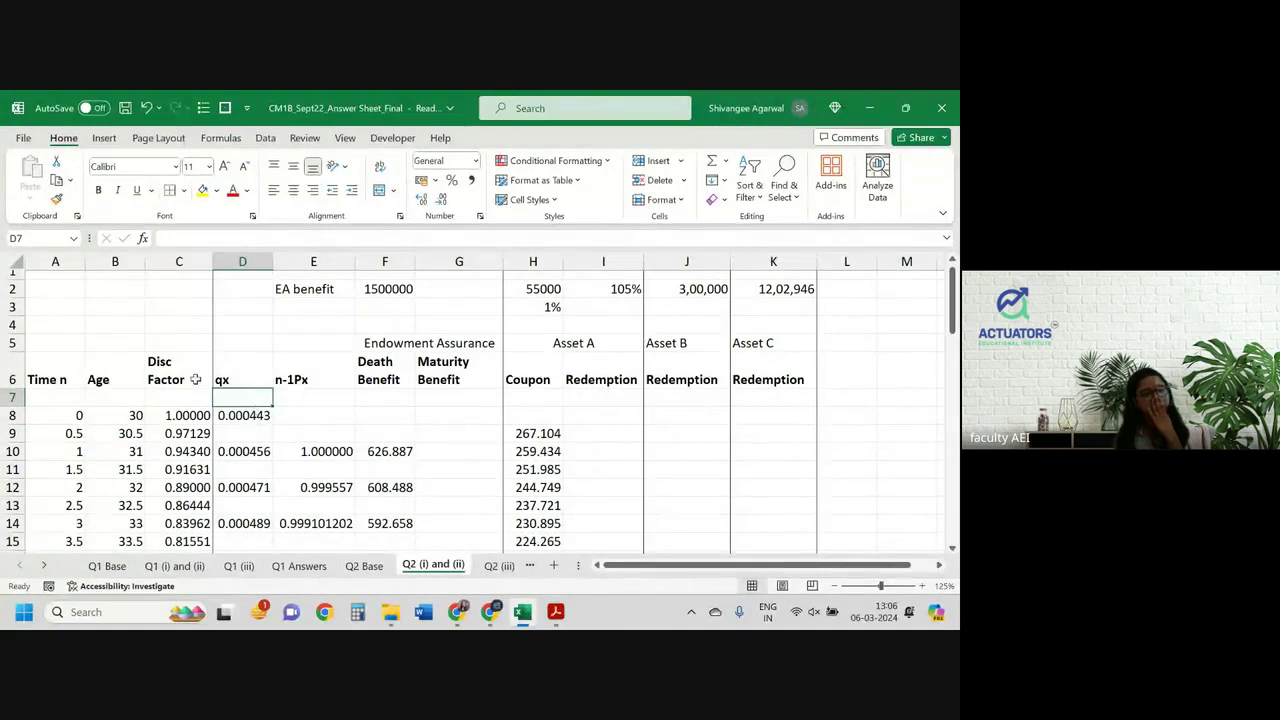
left_click(350, 140)
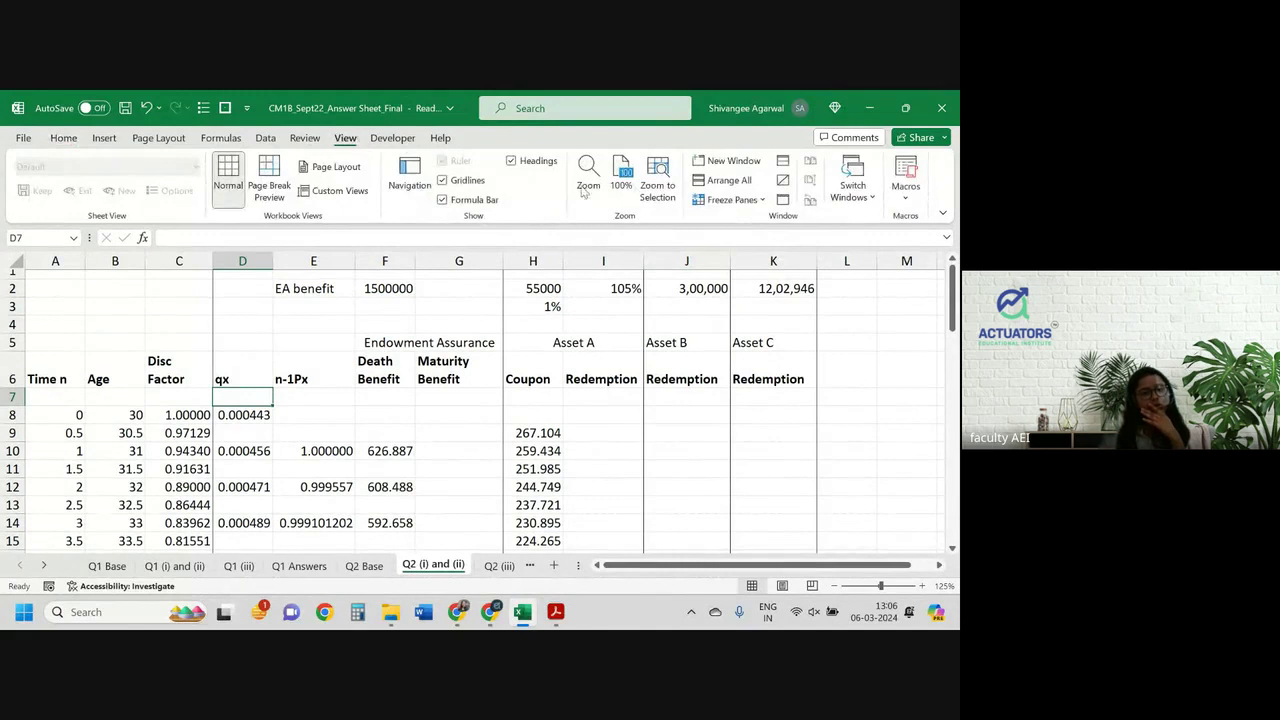
left_click(730, 199)
Review the asset and endowment assurance columns down to the Total, Total of EA and Total of Assets rows
scroll(601, 366, "right", 5)
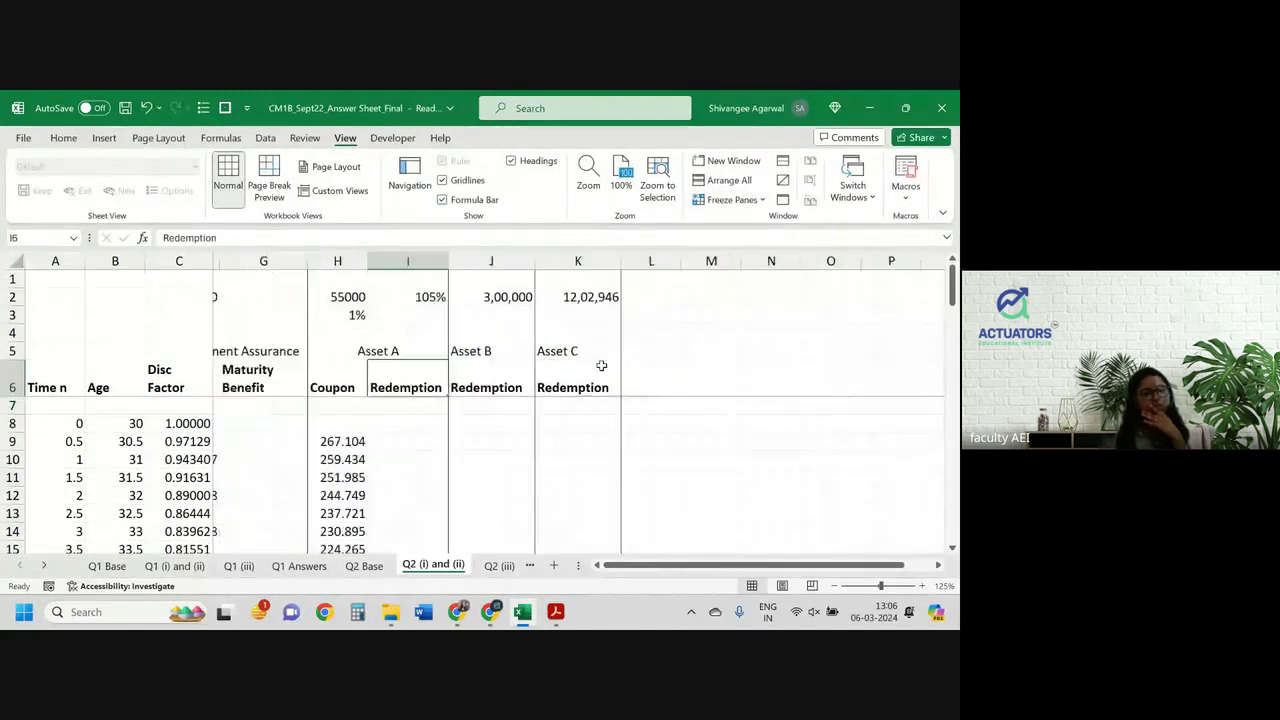
scroll(601, 366, "left", 5)
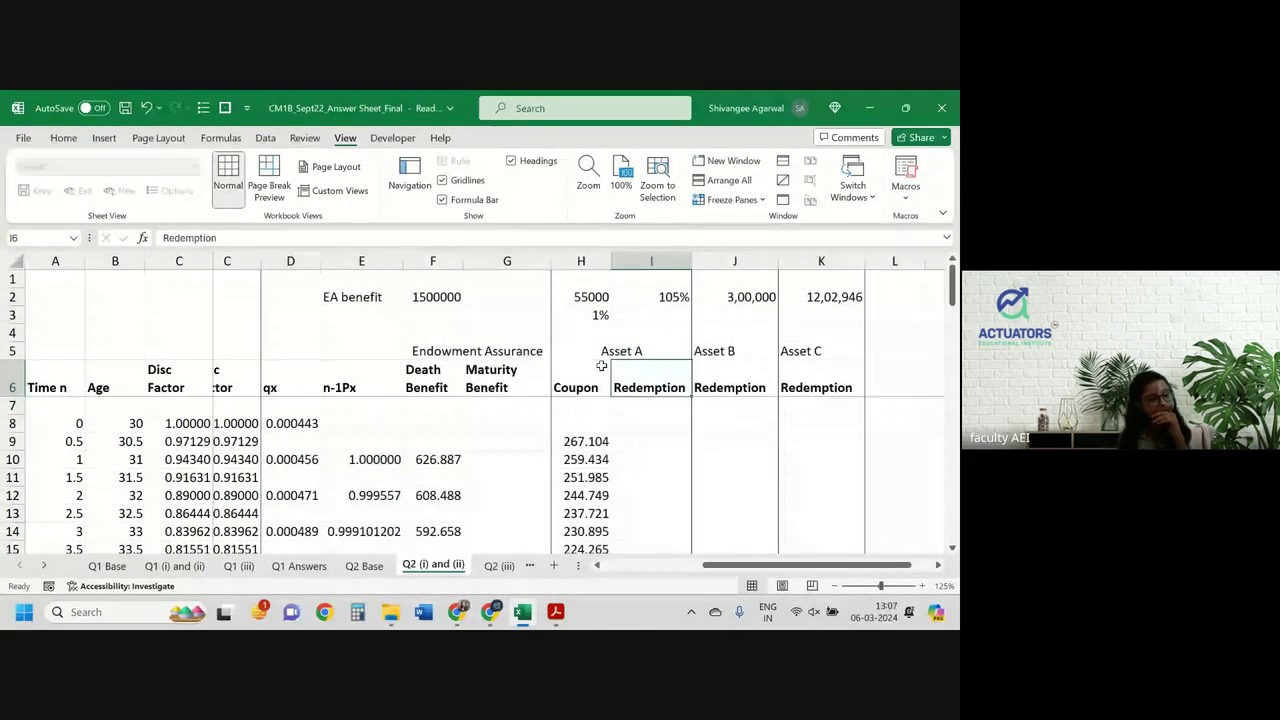
scroll(601, 366, "right", 1)
scroll(618, 449, "up", 2)
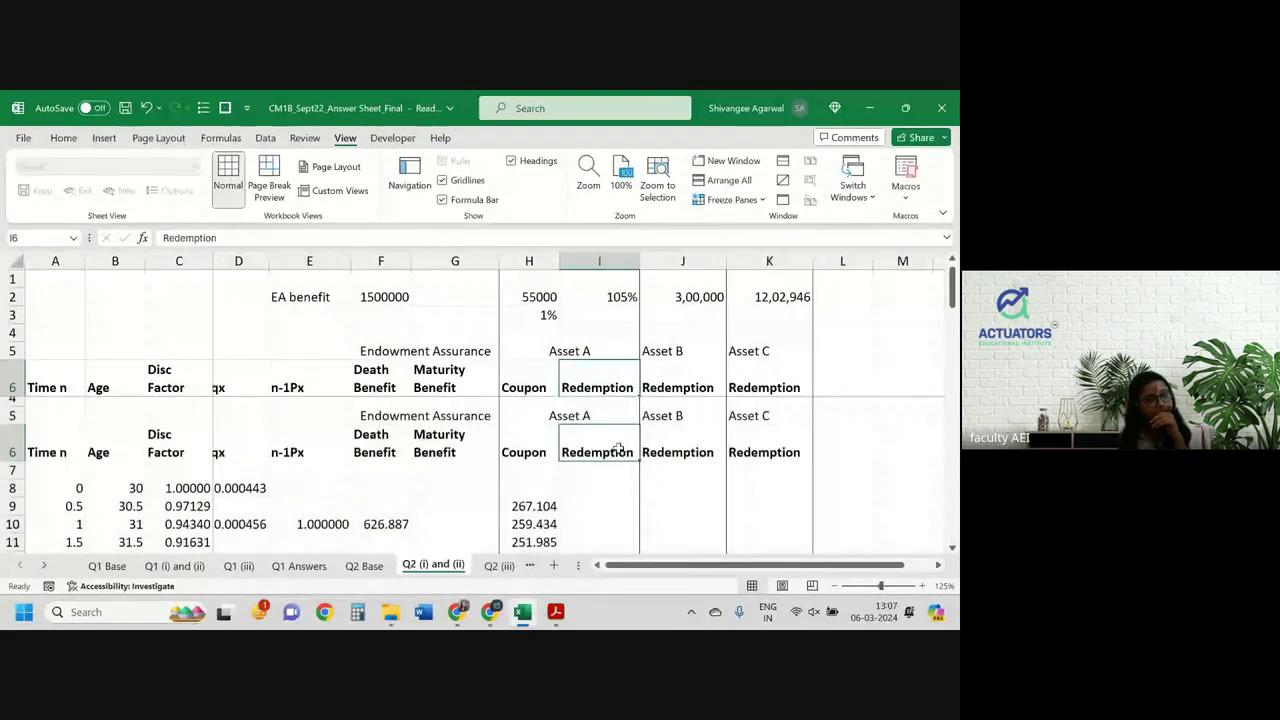
scroll(618, 449, "down", 18)
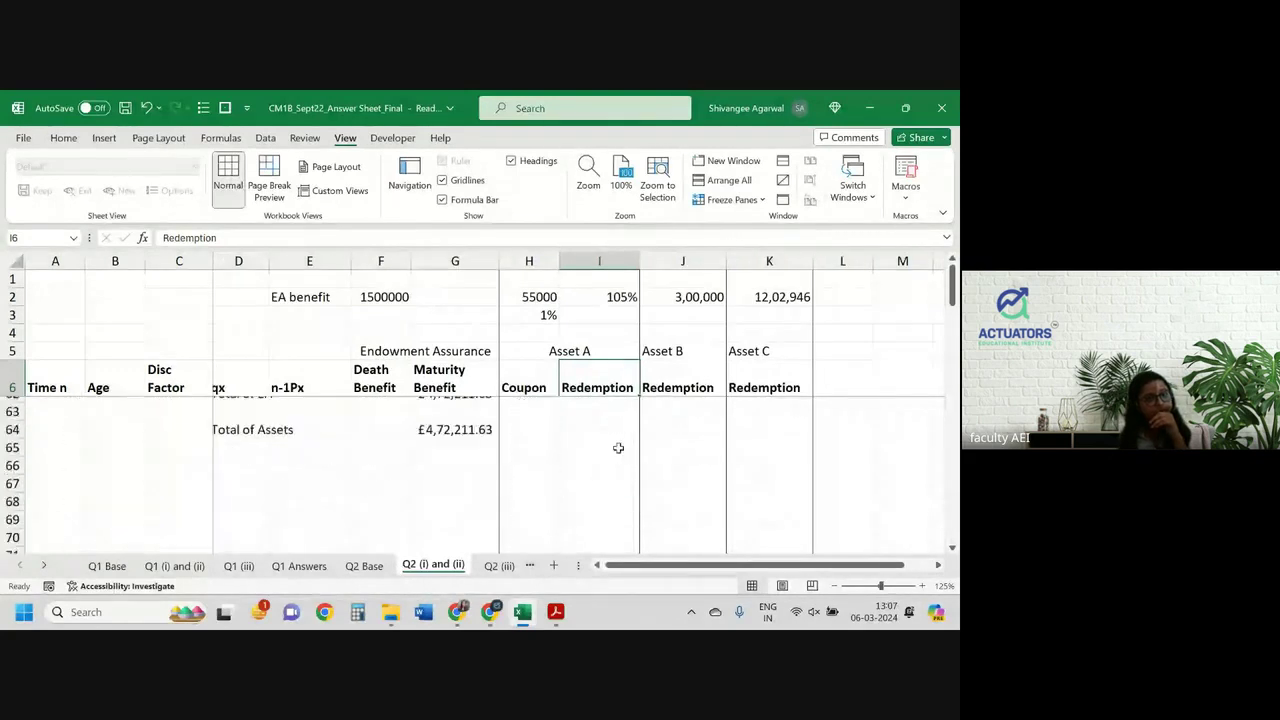
scroll(618, 449, "up", 1)
scroll(618, 448, "up", 1)
left_click(619, 452)
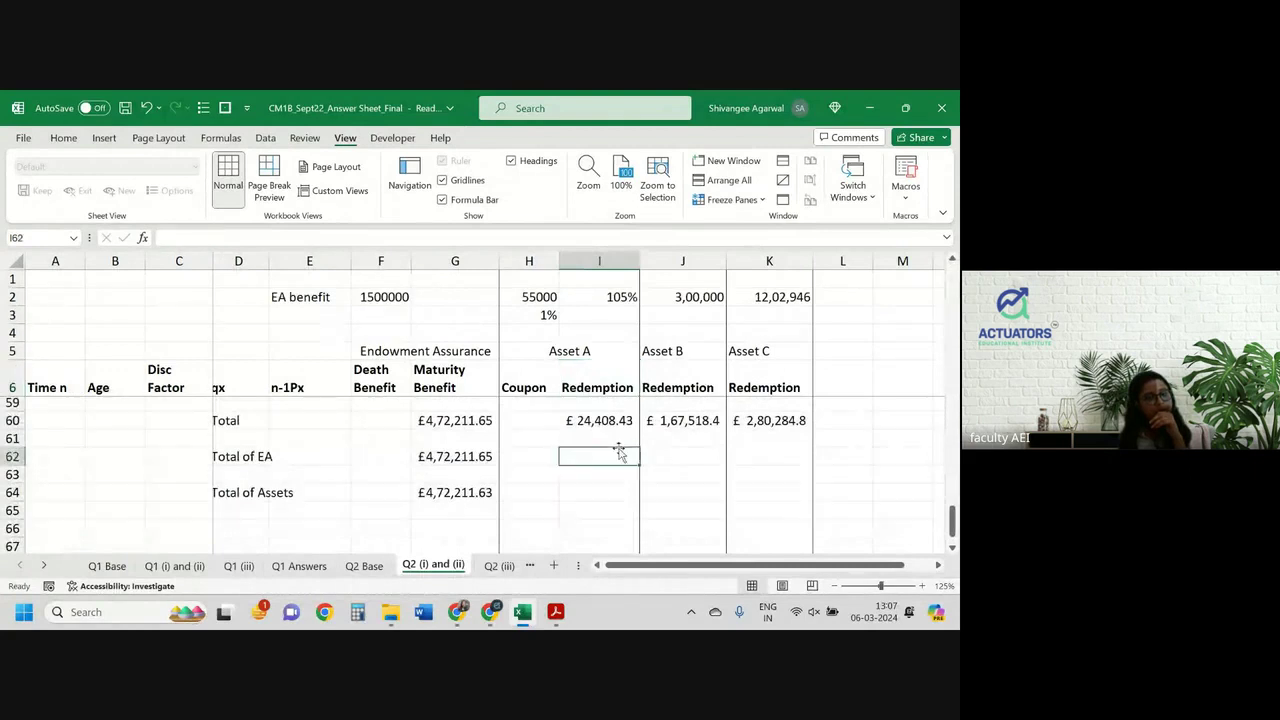
scroll(619, 453, "left", 1)
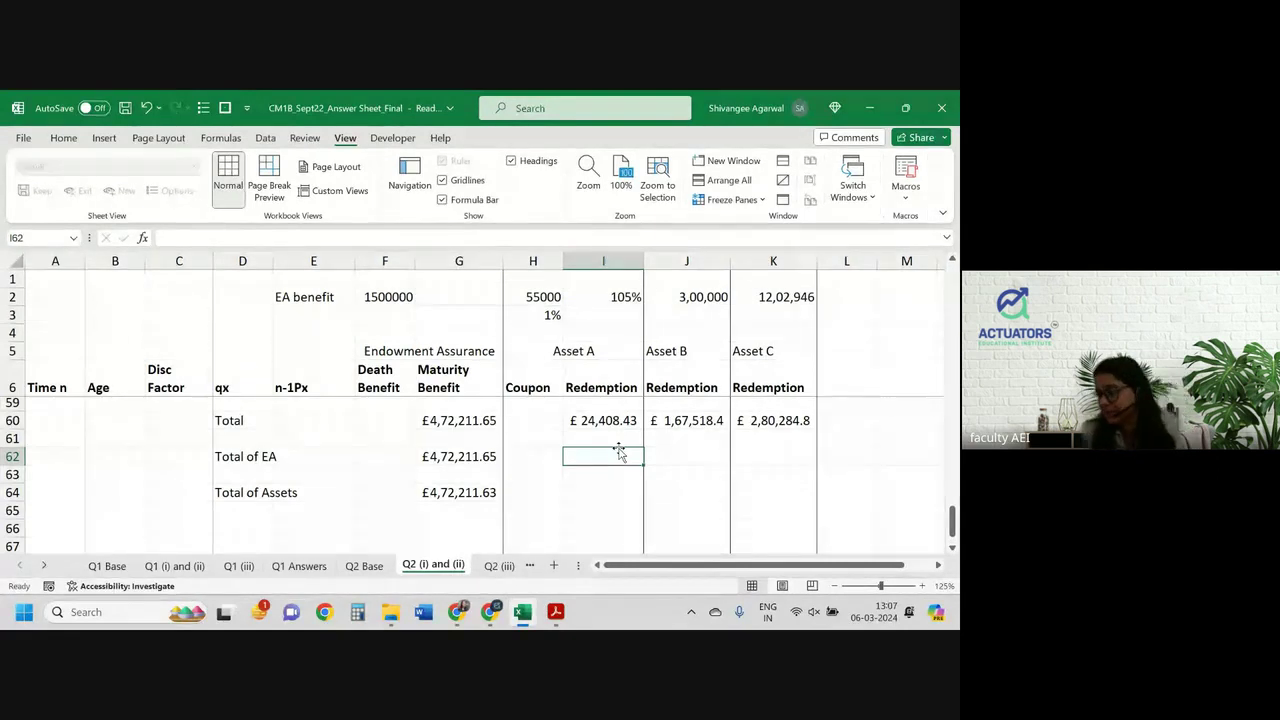
Unfreeze the panes and freeze them again at cell F7, keeping rows 1 to 6 and columns A:E in view
scroll(617, 450, "up", 17)
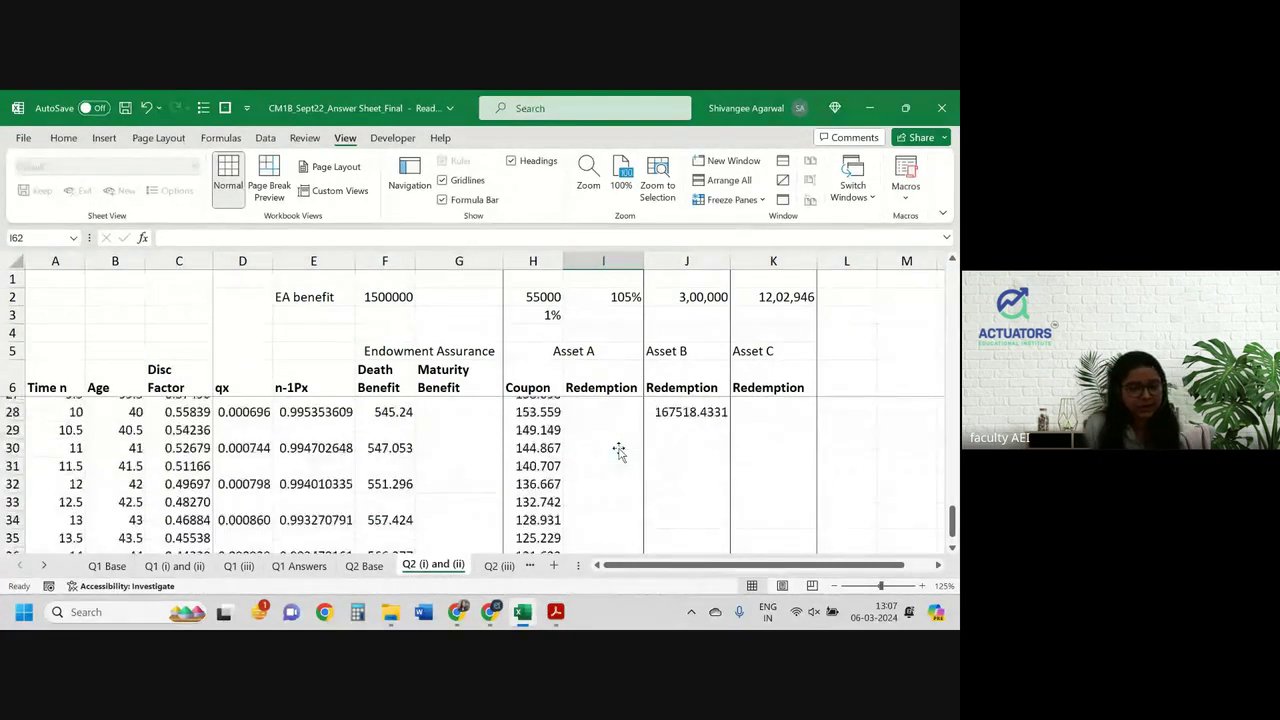
scroll(799, 429, "left", 3)
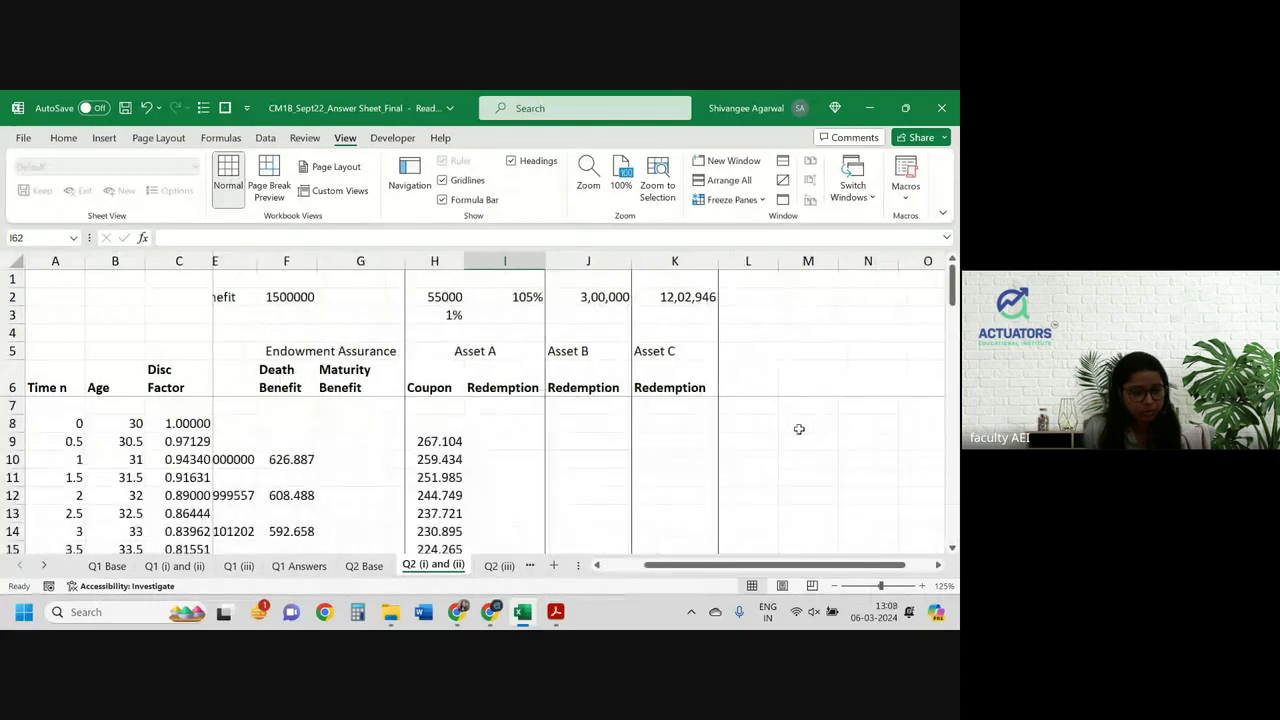
scroll(799, 429, "right", 3)
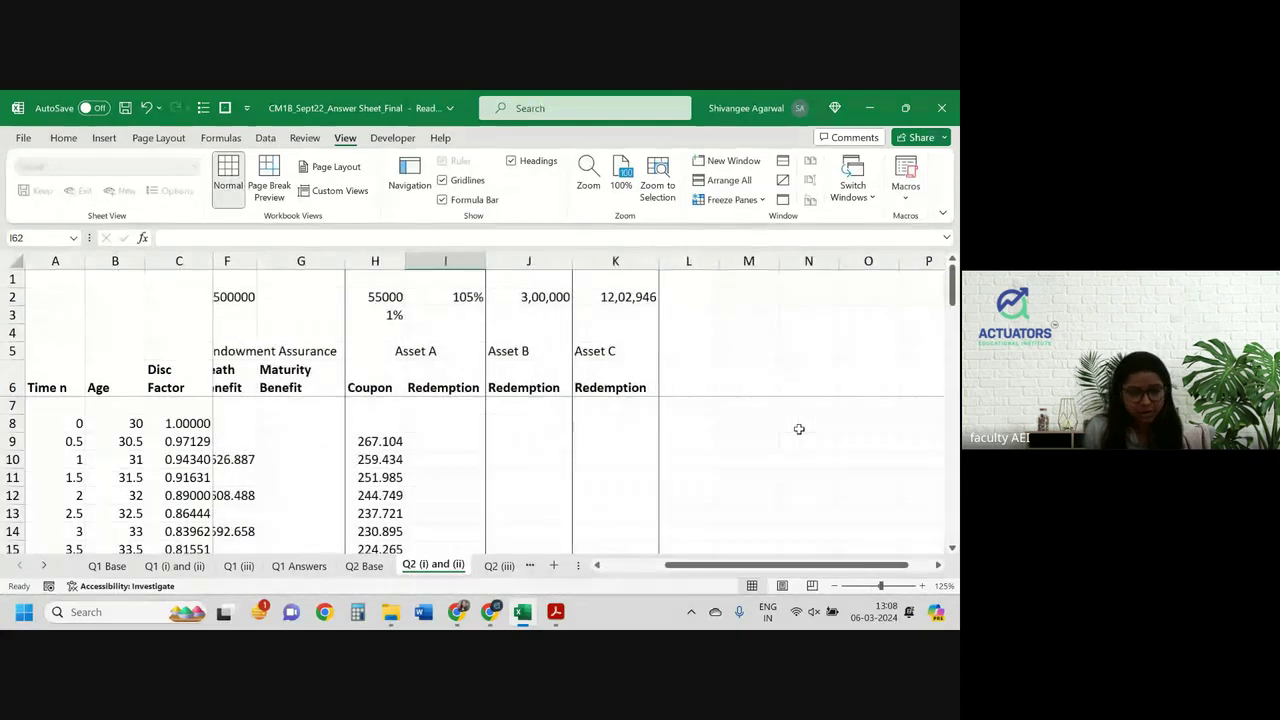
scroll(628, 371, "left", 3)
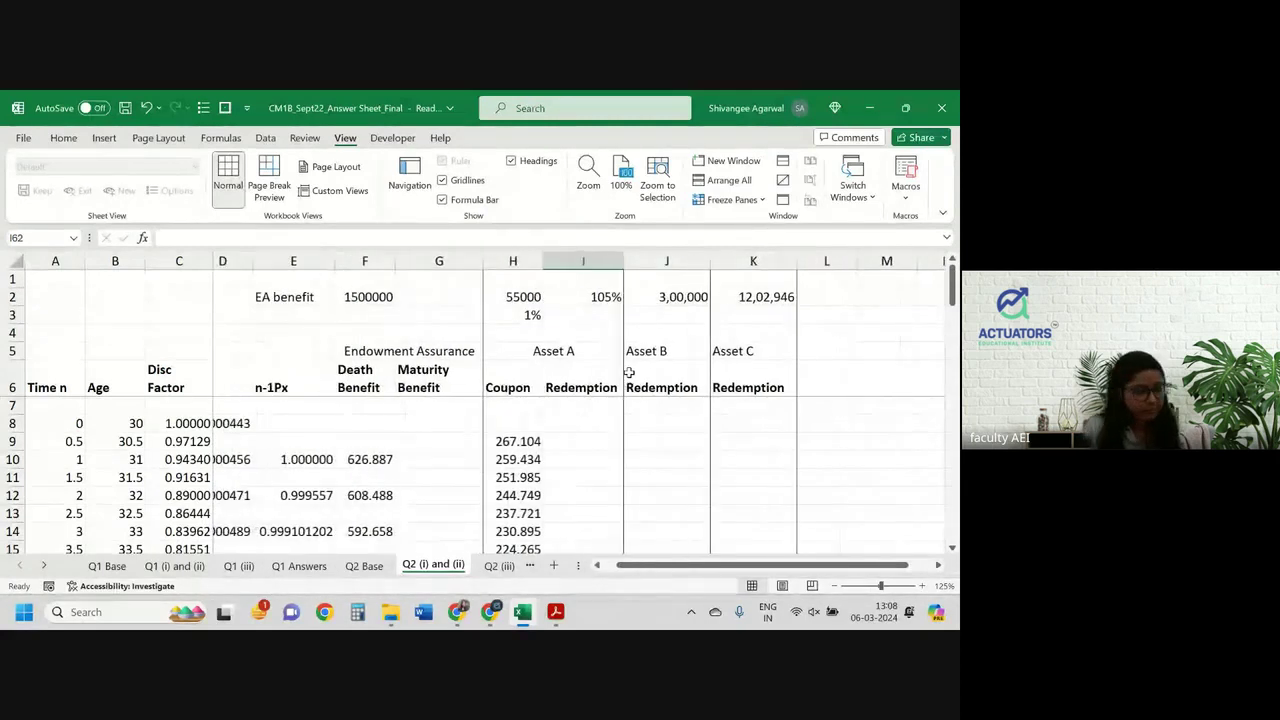
scroll(399, 422, "left", 1)
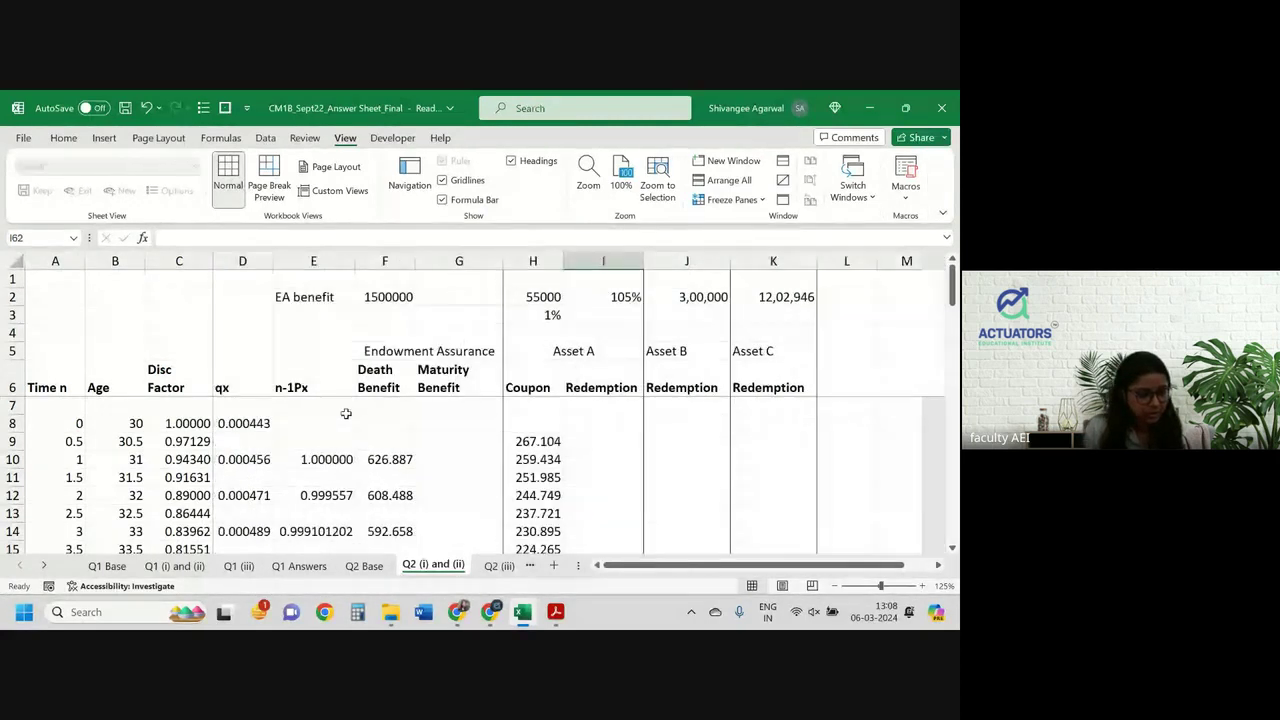
left_click(391, 406)
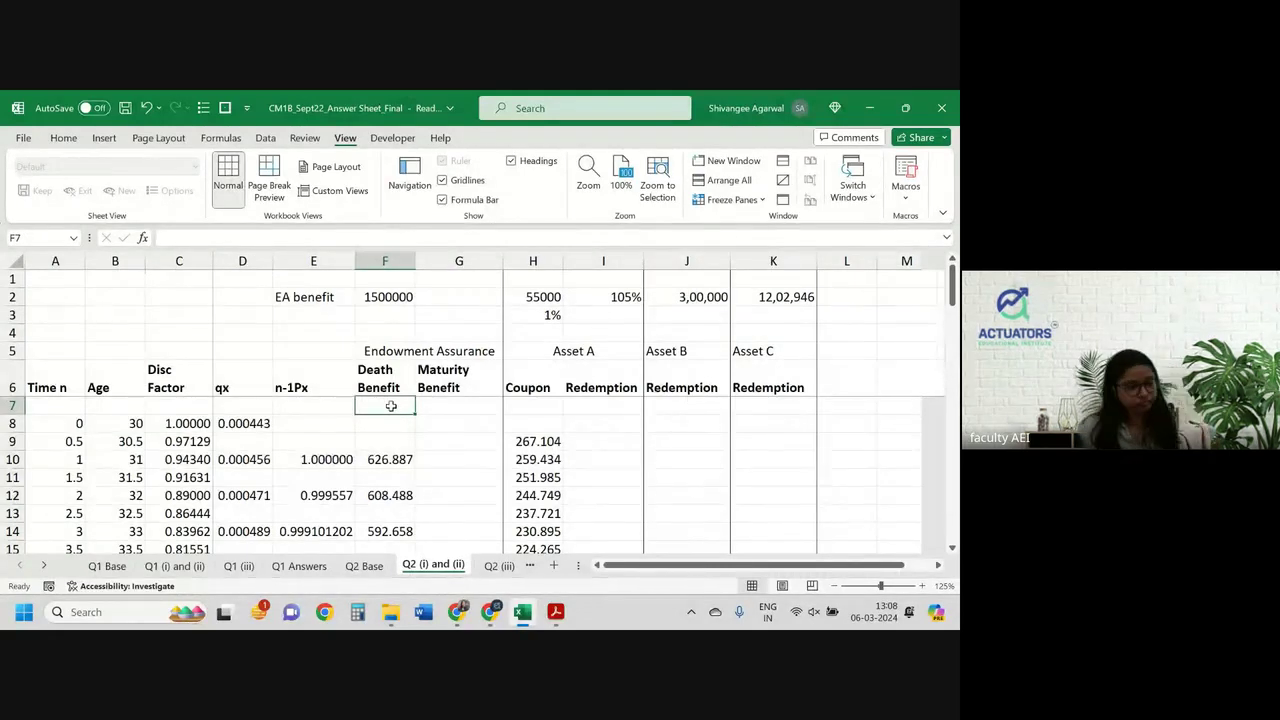
left_click(728, 199)
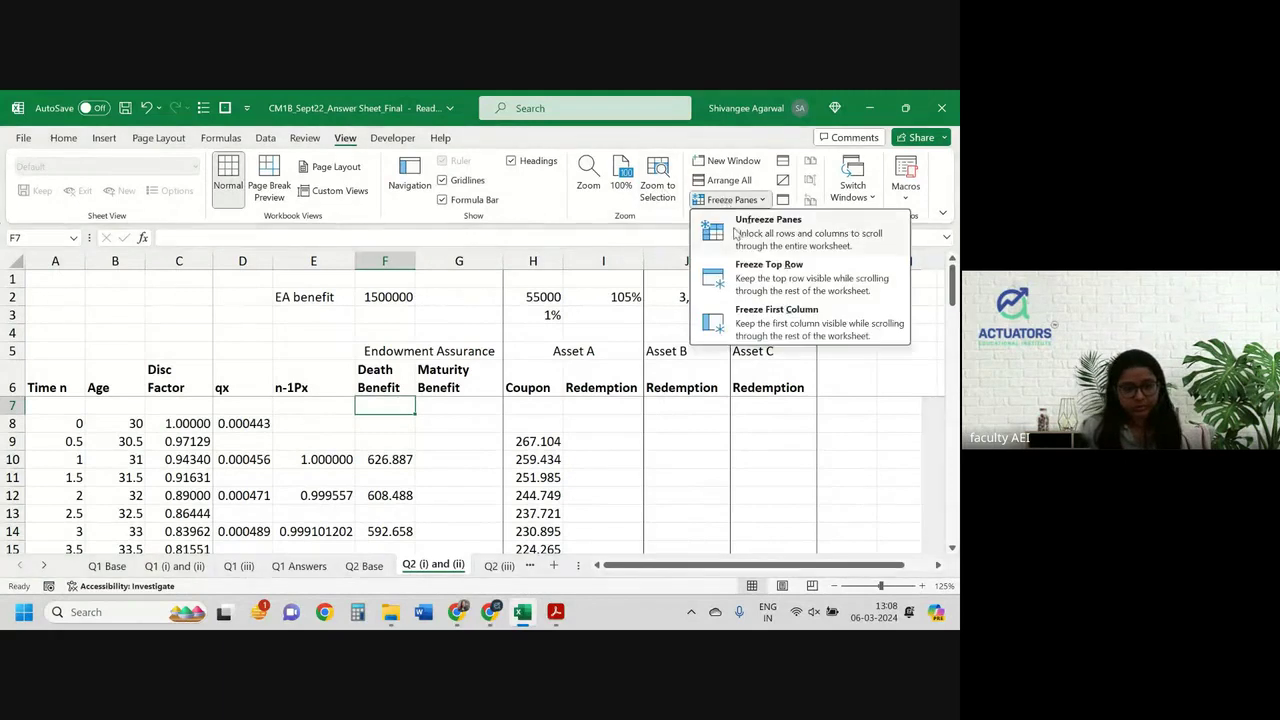
left_click(728, 199)
left_click(724, 200)
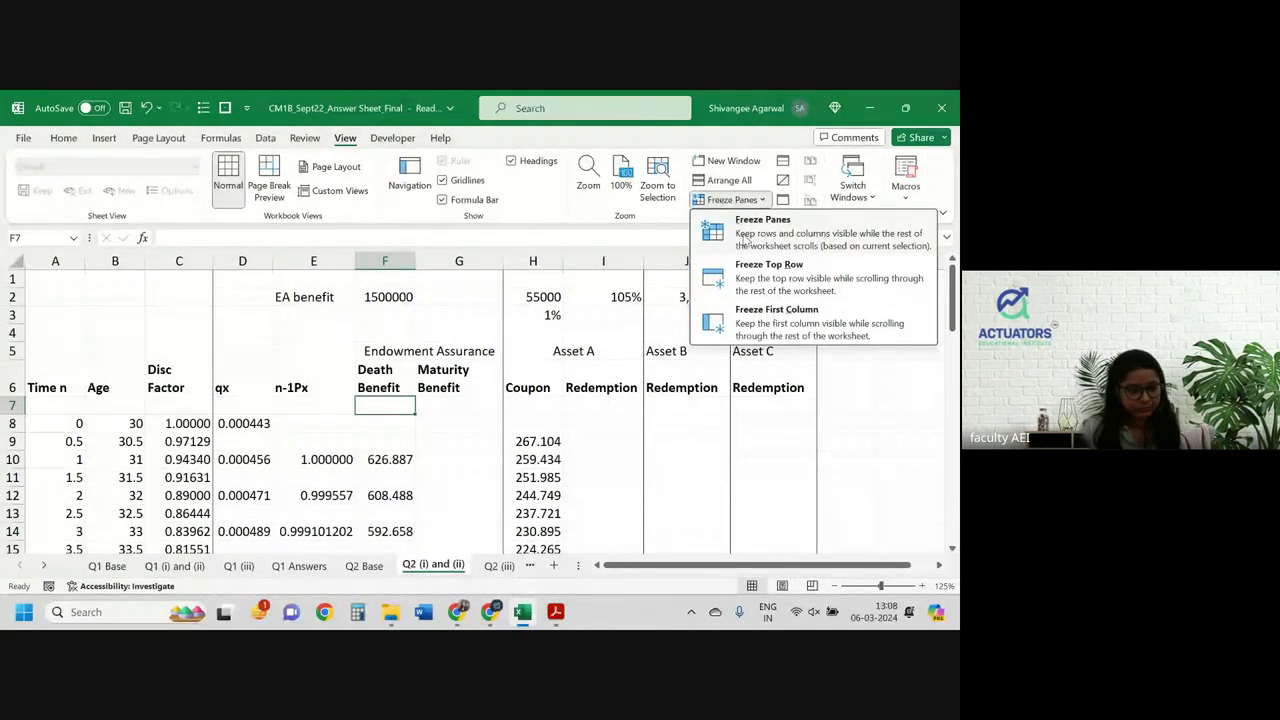
left_click(745, 238)
Enter the heading "Volatility" in cell L4, beside the Asset C column
scroll(672, 421, "right", 3)
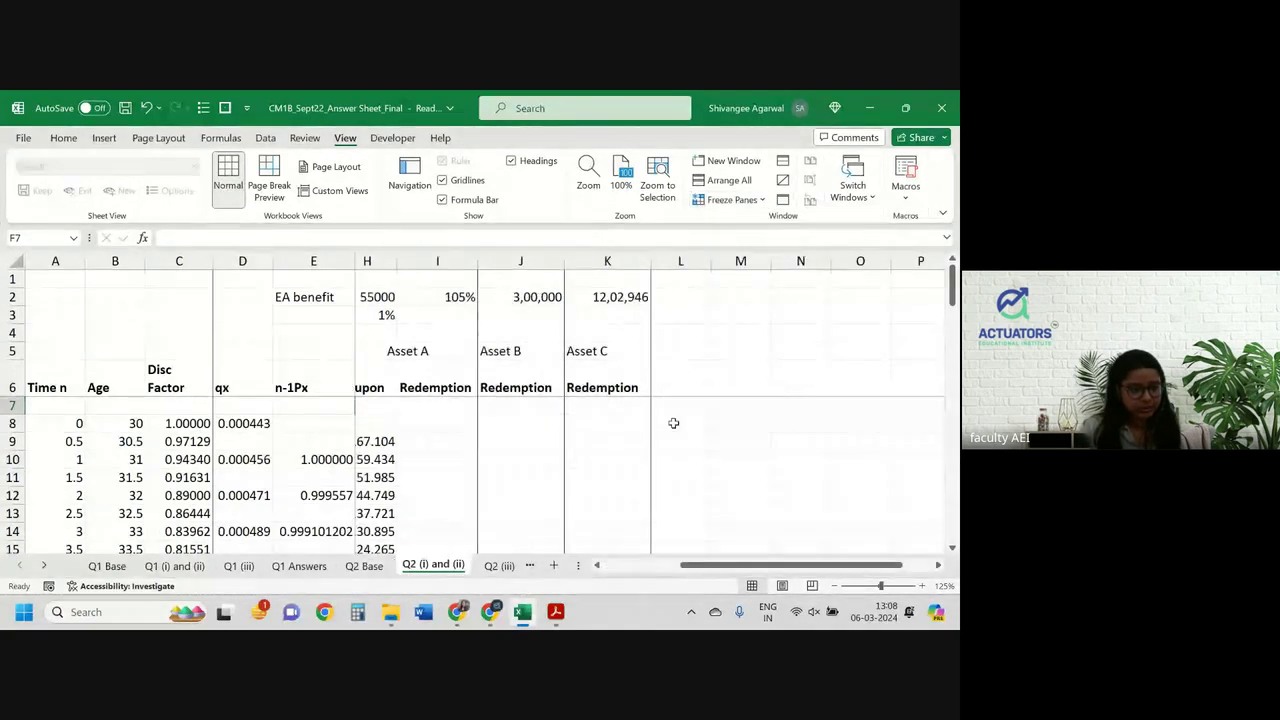
scroll(673, 423, "right", 3)
left_click(488, 331)
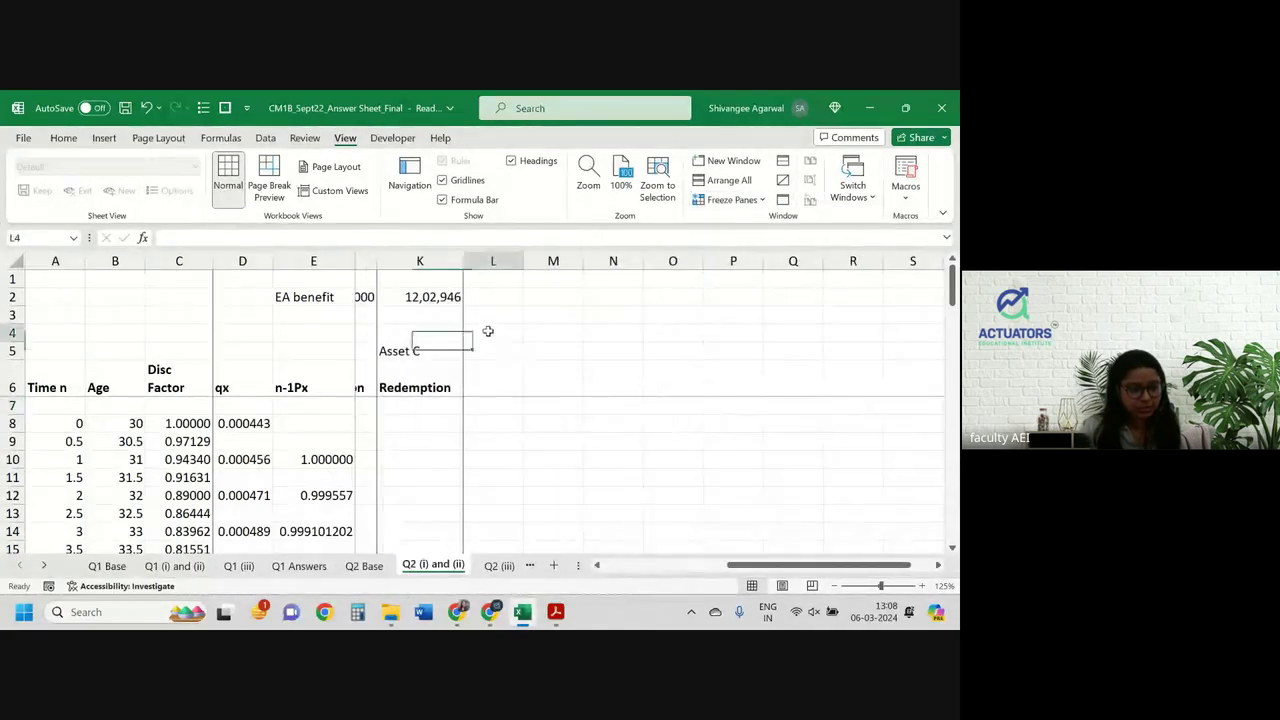
type("Vola")
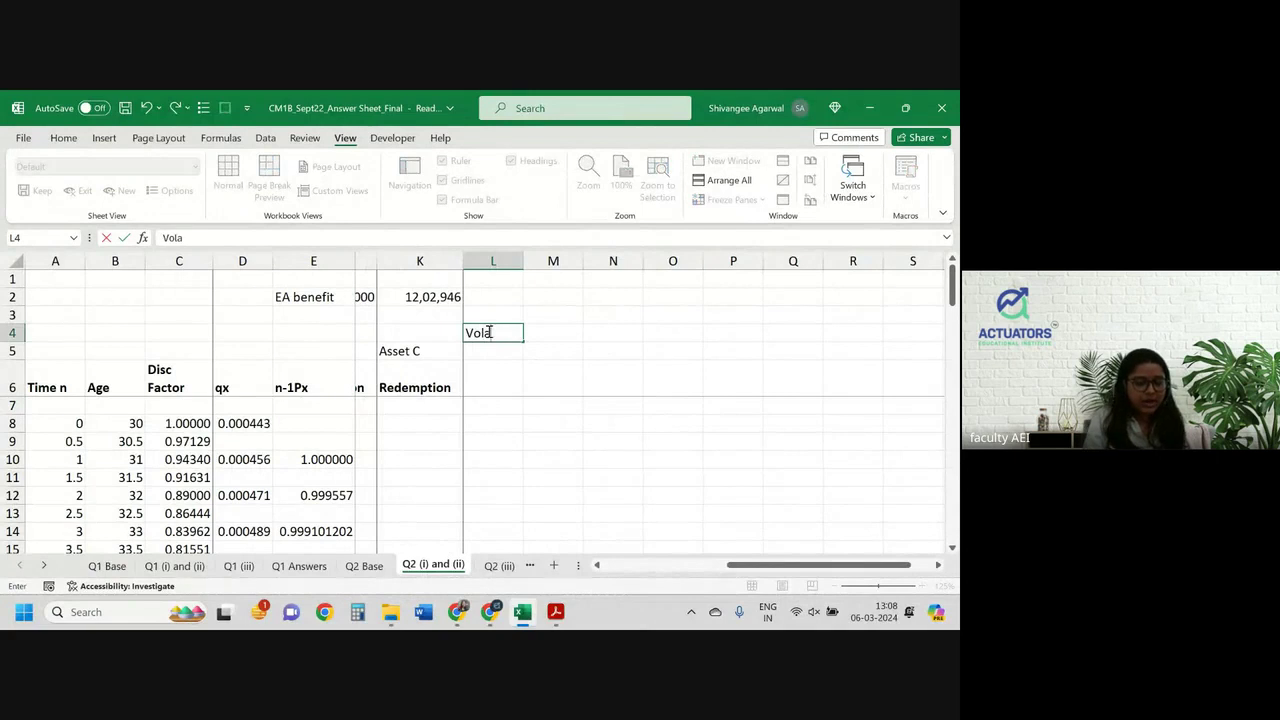
type("ti")
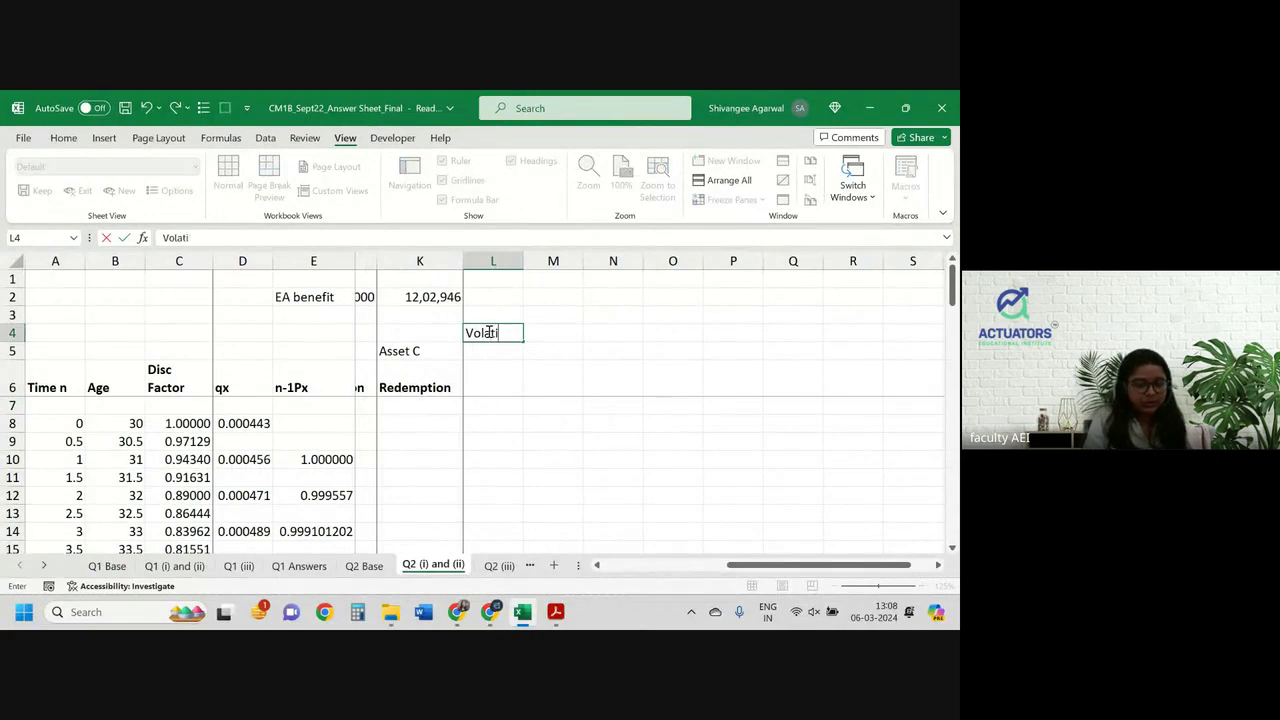
type("lity")
key("Return")
Copy the endowment assurance and asset headings in F5:K6 and paste them starting at cell M5
scroll(488, 331, "left", 3)
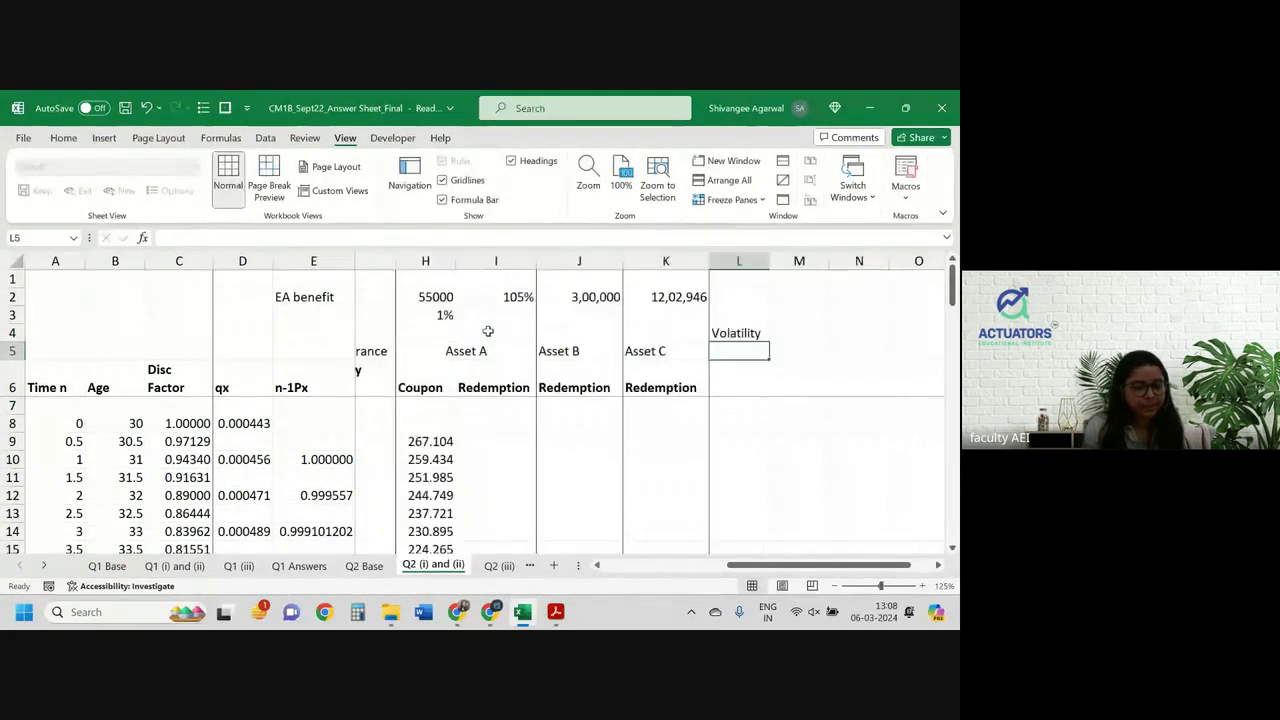
scroll(488, 331, "left", 5)
scroll(488, 331, "right", 4)
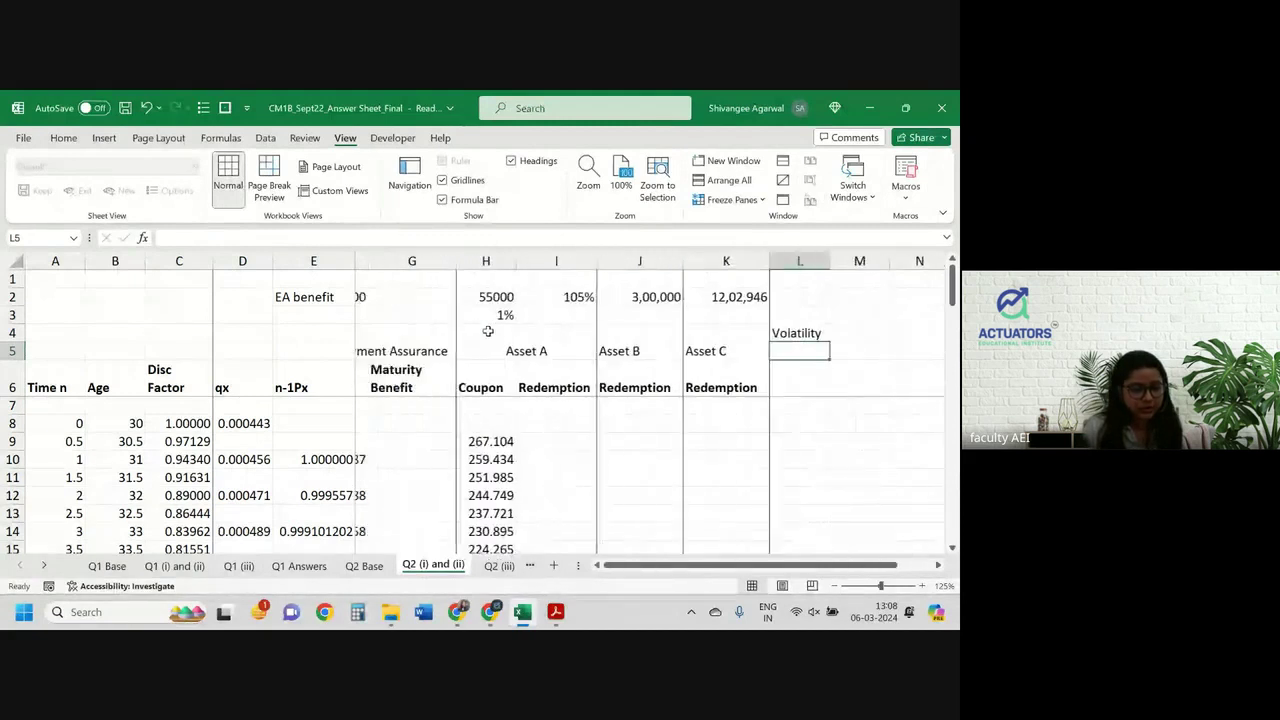
scroll(488, 331, "left", 2)
scroll(488, 331, "right", 1)
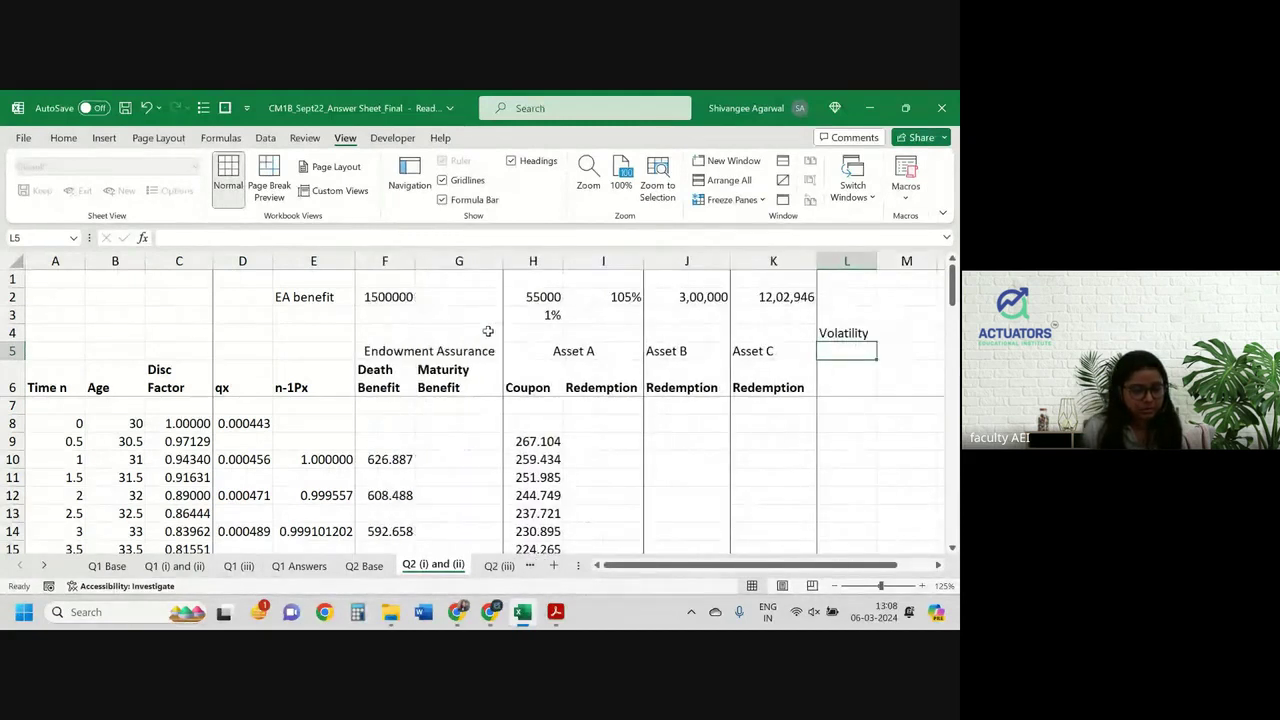
left_click_drag(370, 355, 764, 372)
key("ctrl+c")
key("Right")
key("Right")
key("Right")
key("Right")
key("Right")
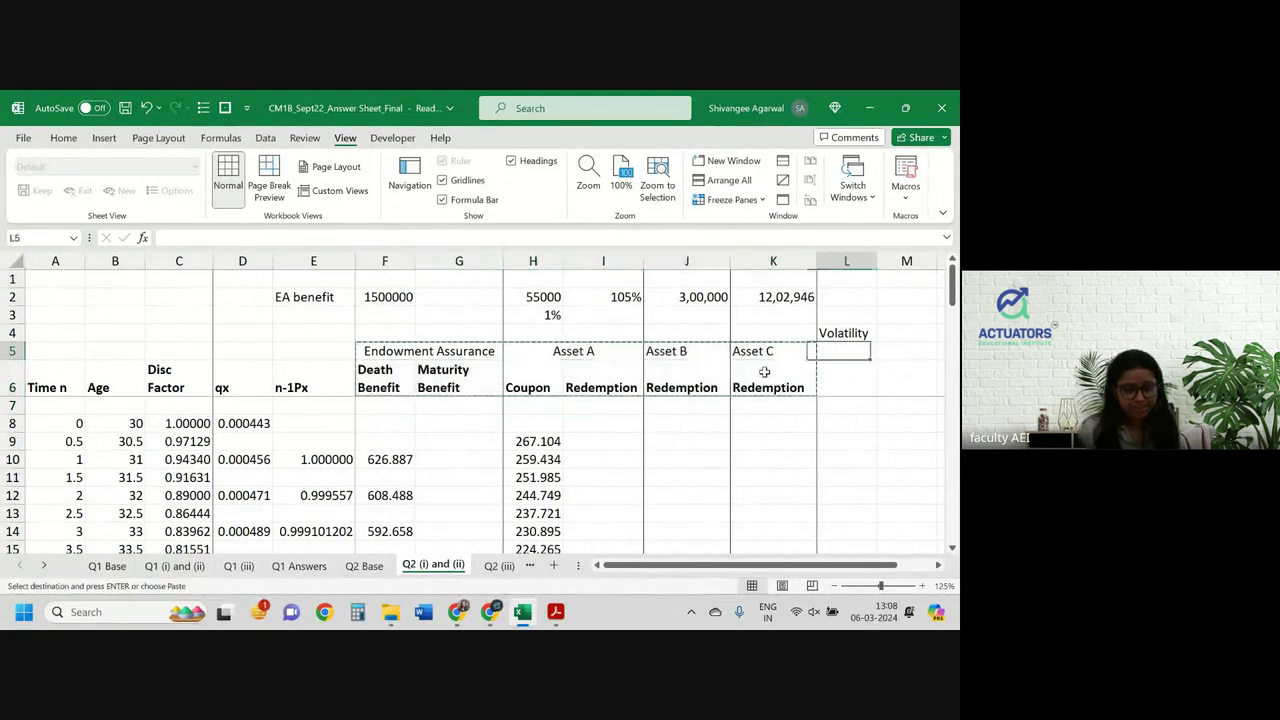
key("ctrl+v")
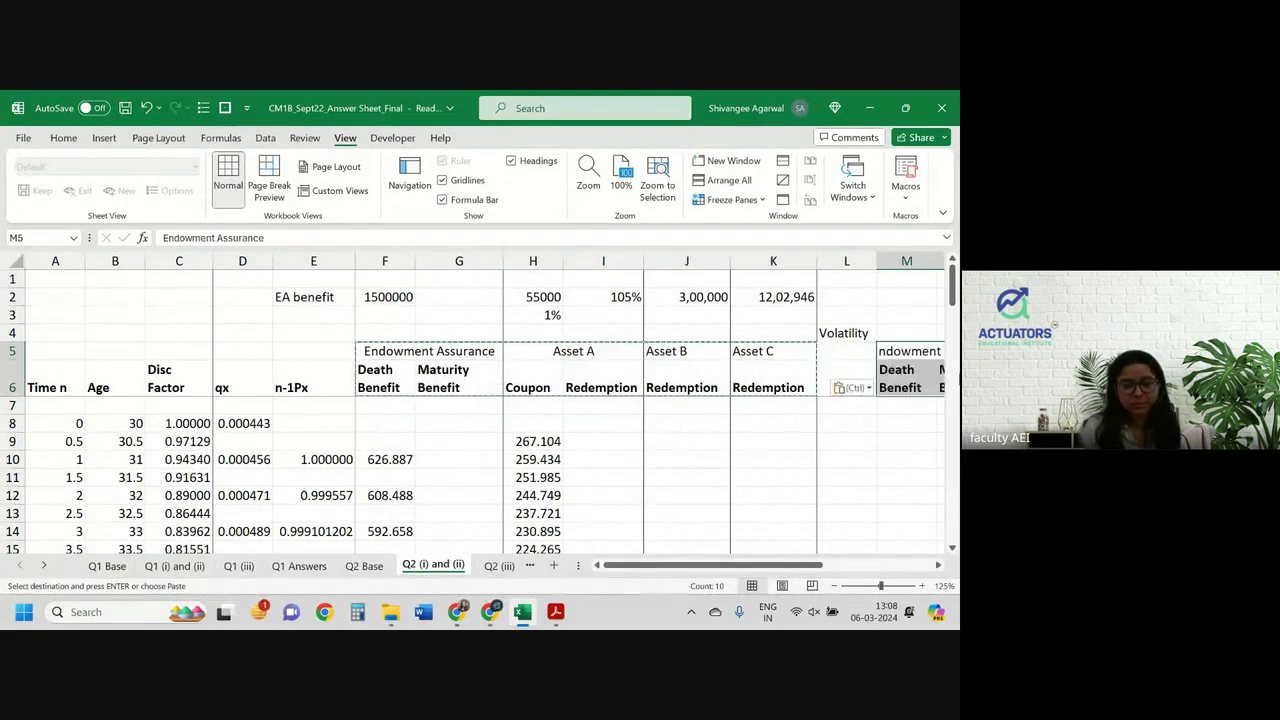
Enter the heading "V(t+1)" in cell L6, below the Volatility label
left_click(851, 387)
left_click(826, 377)
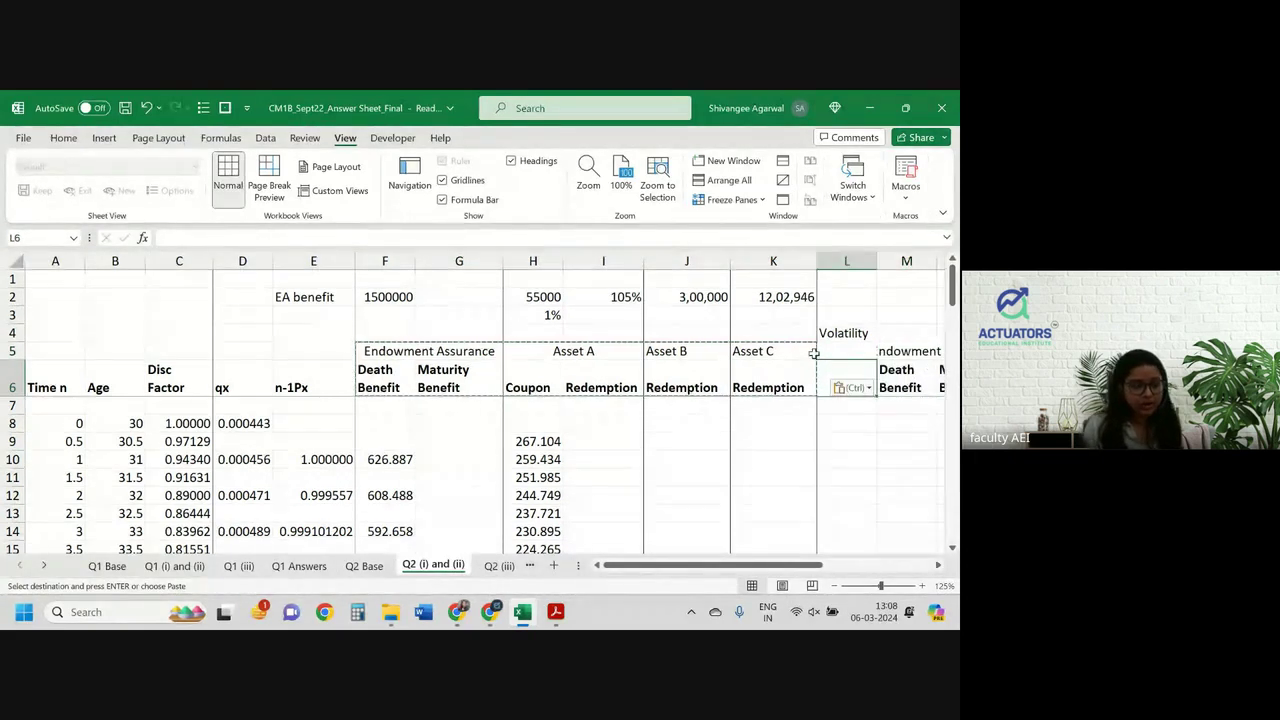
type("V")
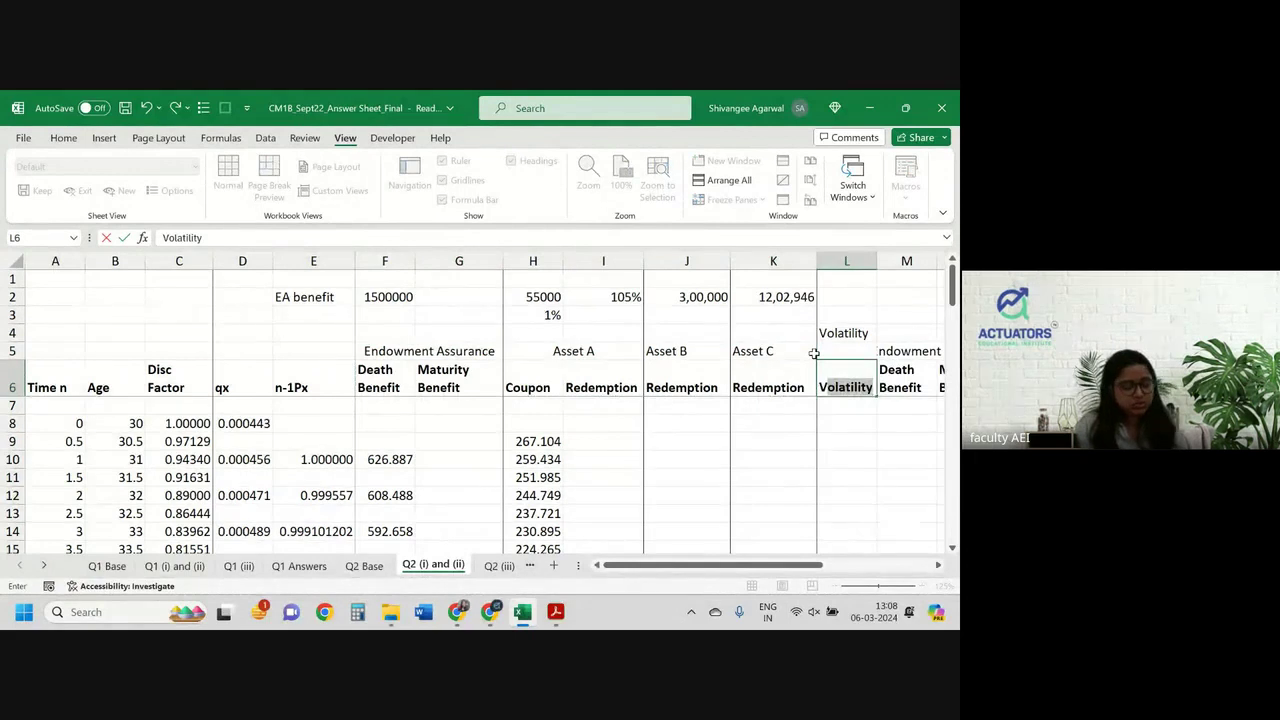
type("(t+1")
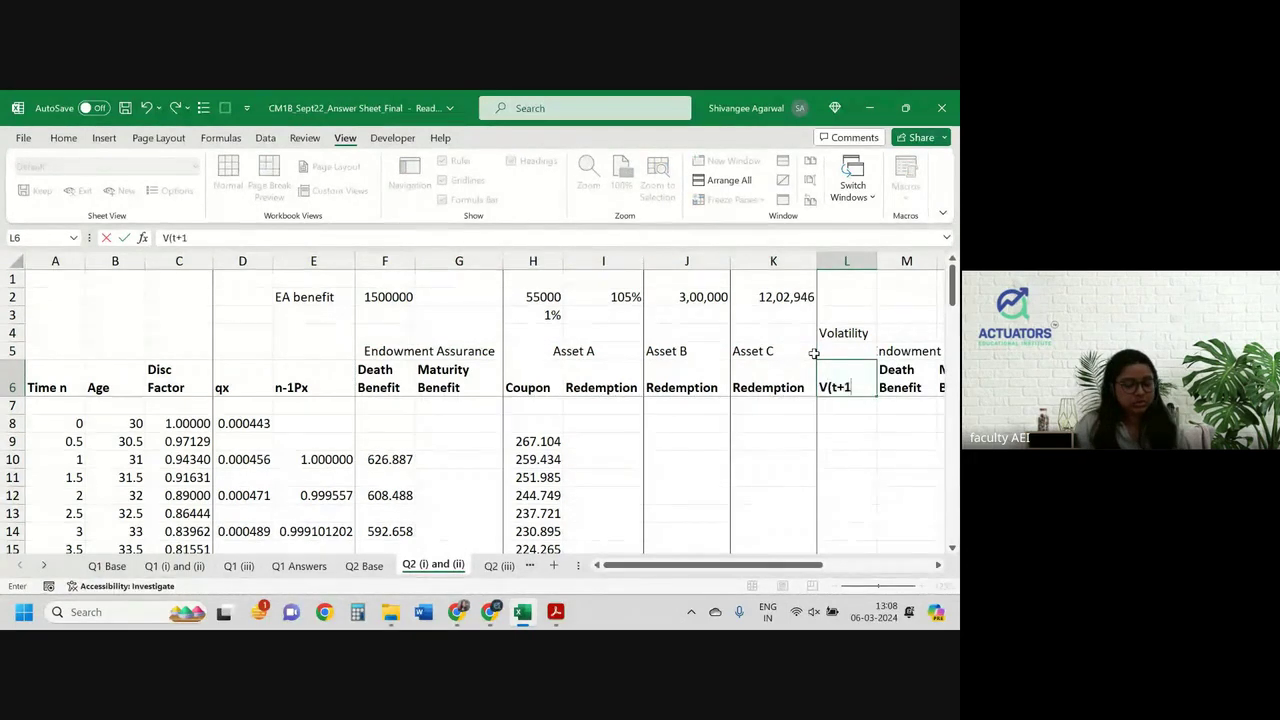
type(")")
key("Return")
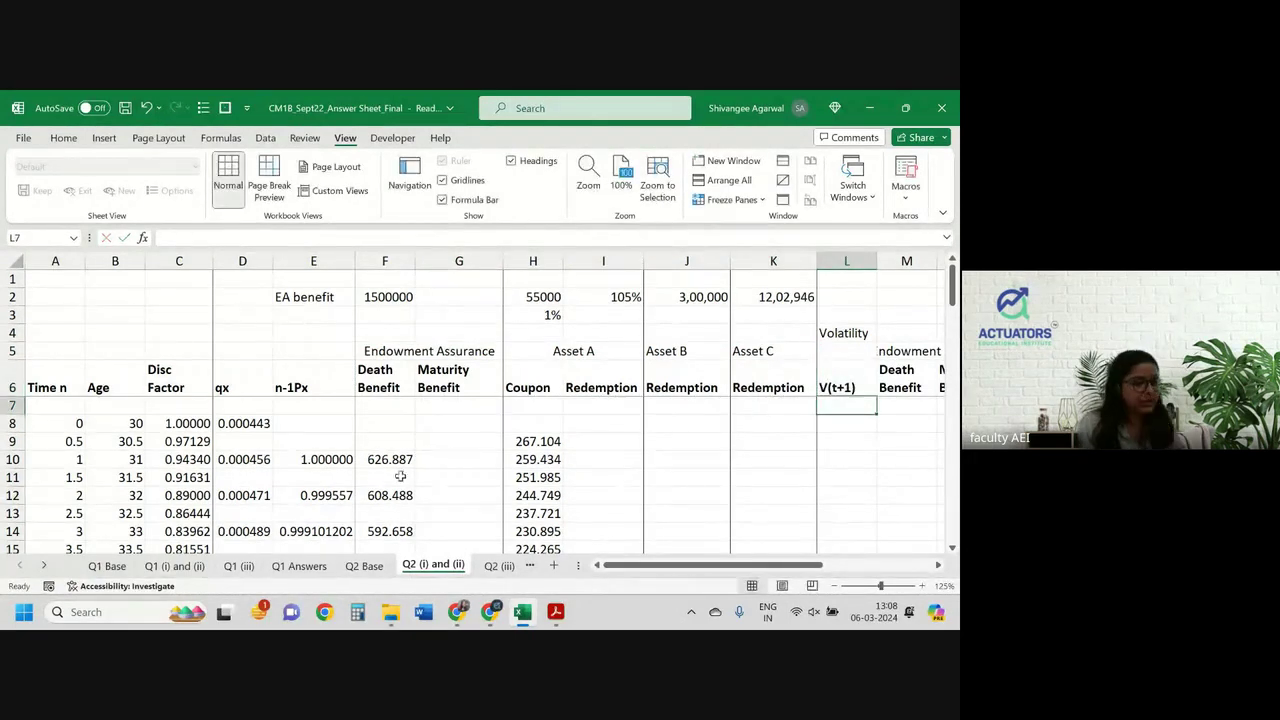
Widen columns M:R, and widen P:R further so each "Redemption" heading fits on one line
left_click(194, 377)
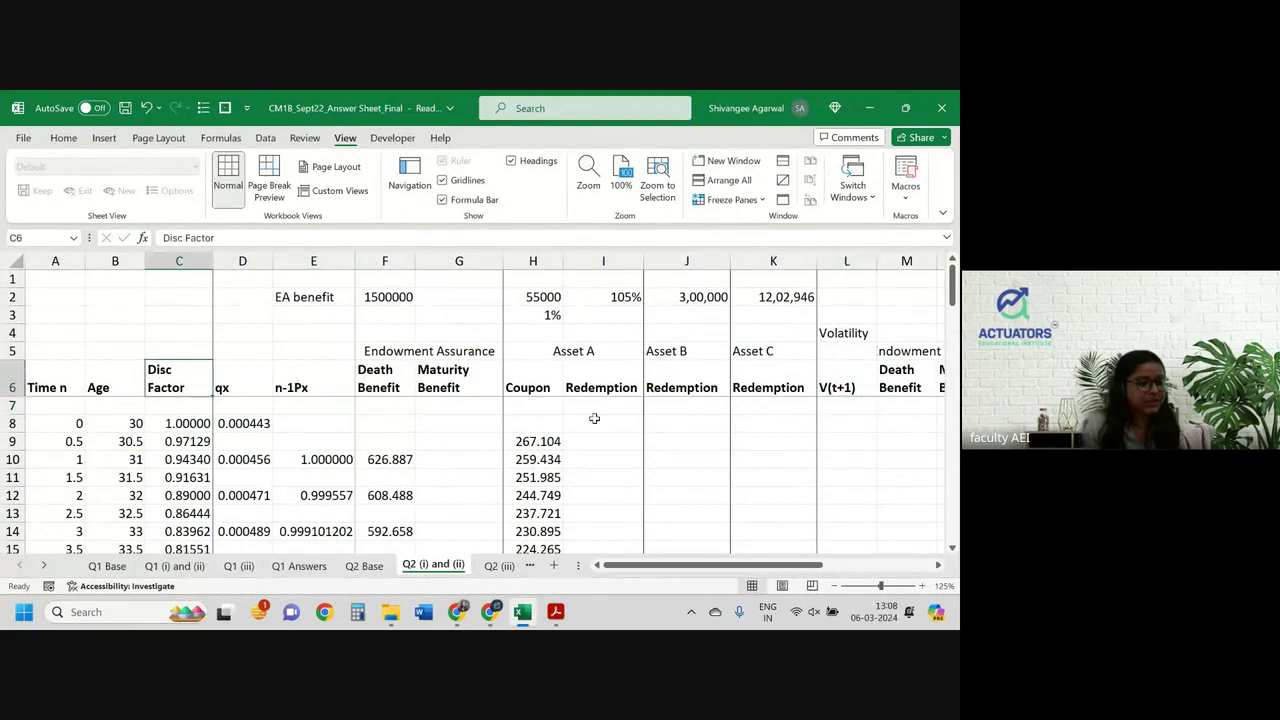
scroll(594, 418, "right", 3)
scroll(594, 418, "right", 1)
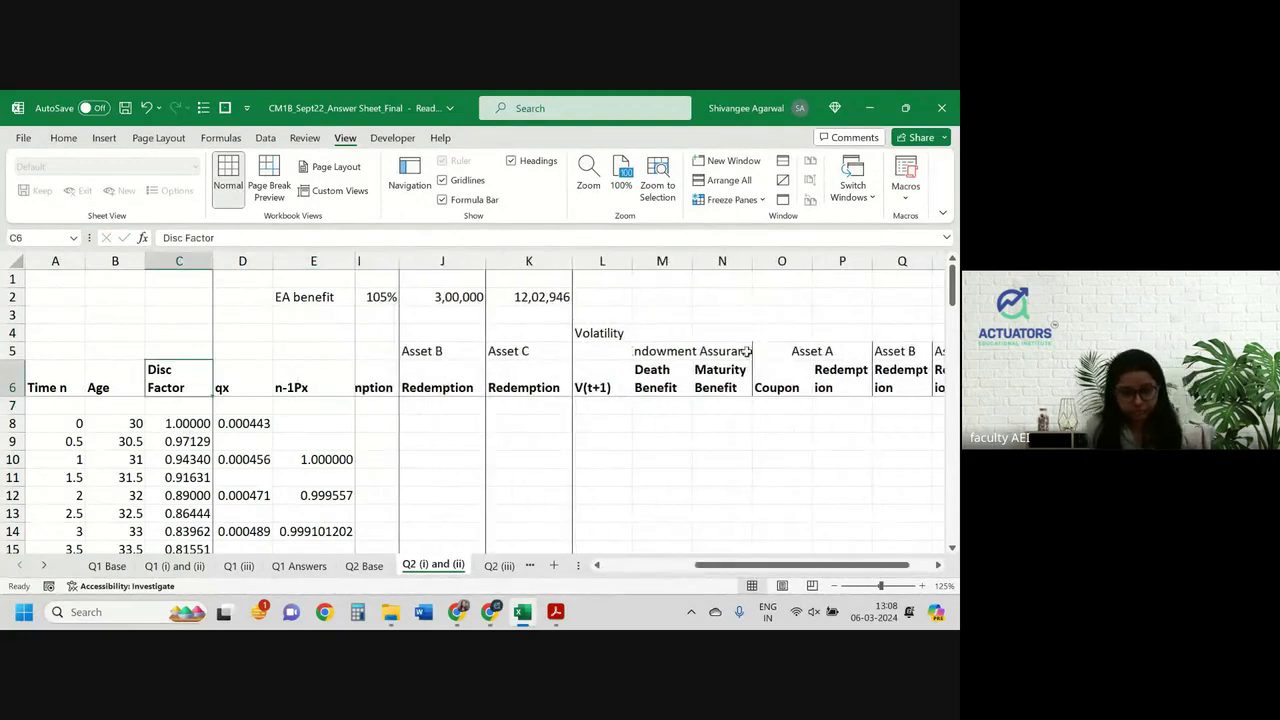
scroll(745, 353, "right", 2)
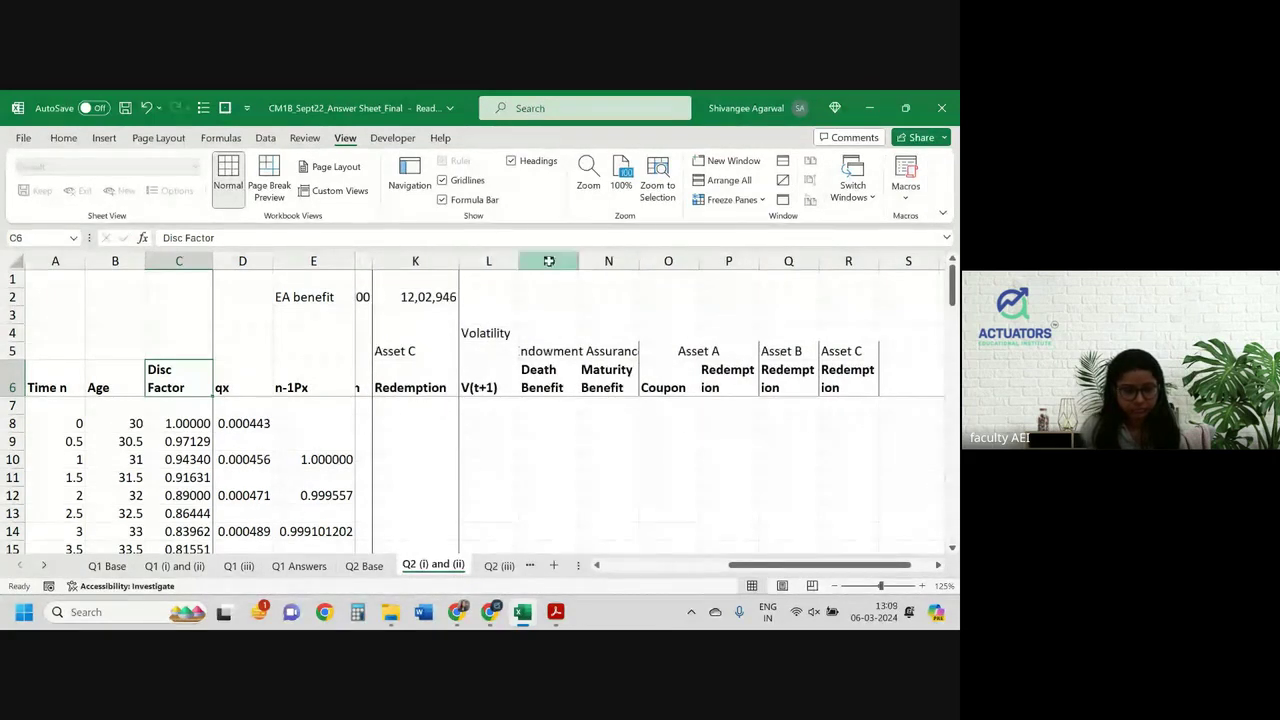
left_click_drag(548, 261, 890, 260)
scroll(794, 357, "right", 2)
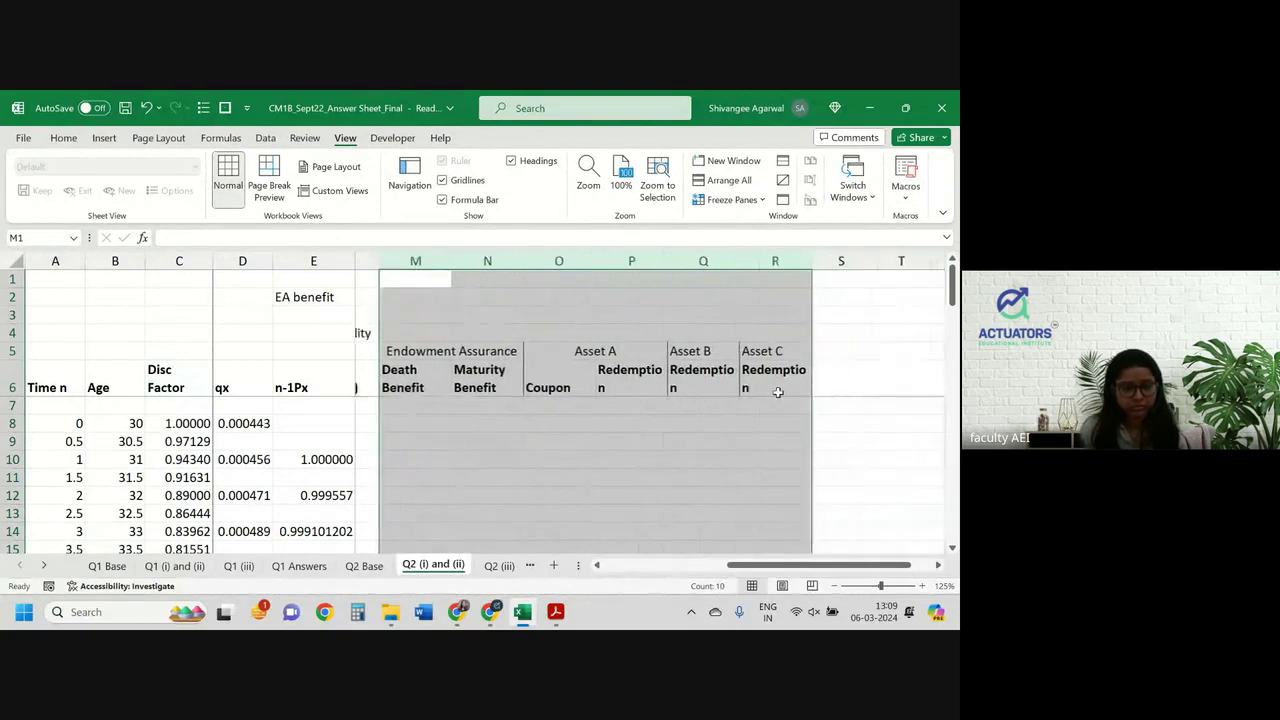
left_click_drag(619, 262, 846, 260)
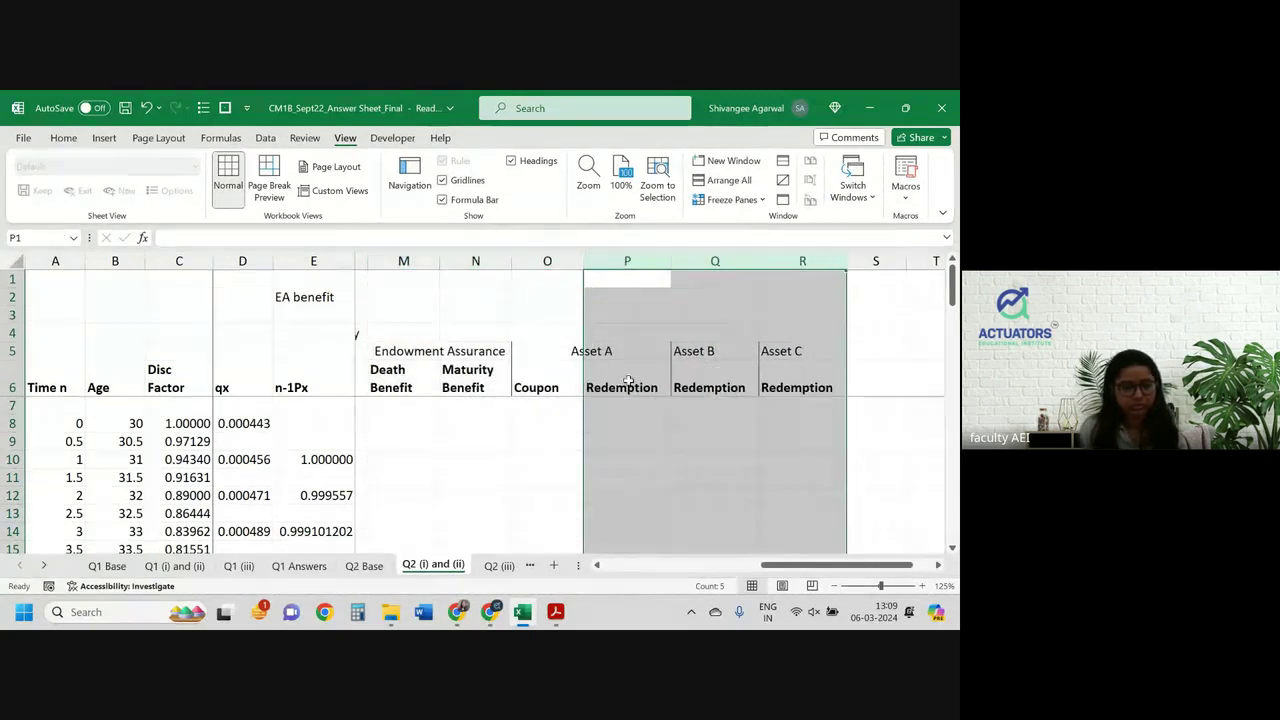
Enter =(1+'Q2 Base'!$G$4)^-('Q2 (i) and (ii)'!A8+1) in cell L8 as the first V(t+1) discount factor
scroll(626, 370, "left", 3)
left_click(568, 422)
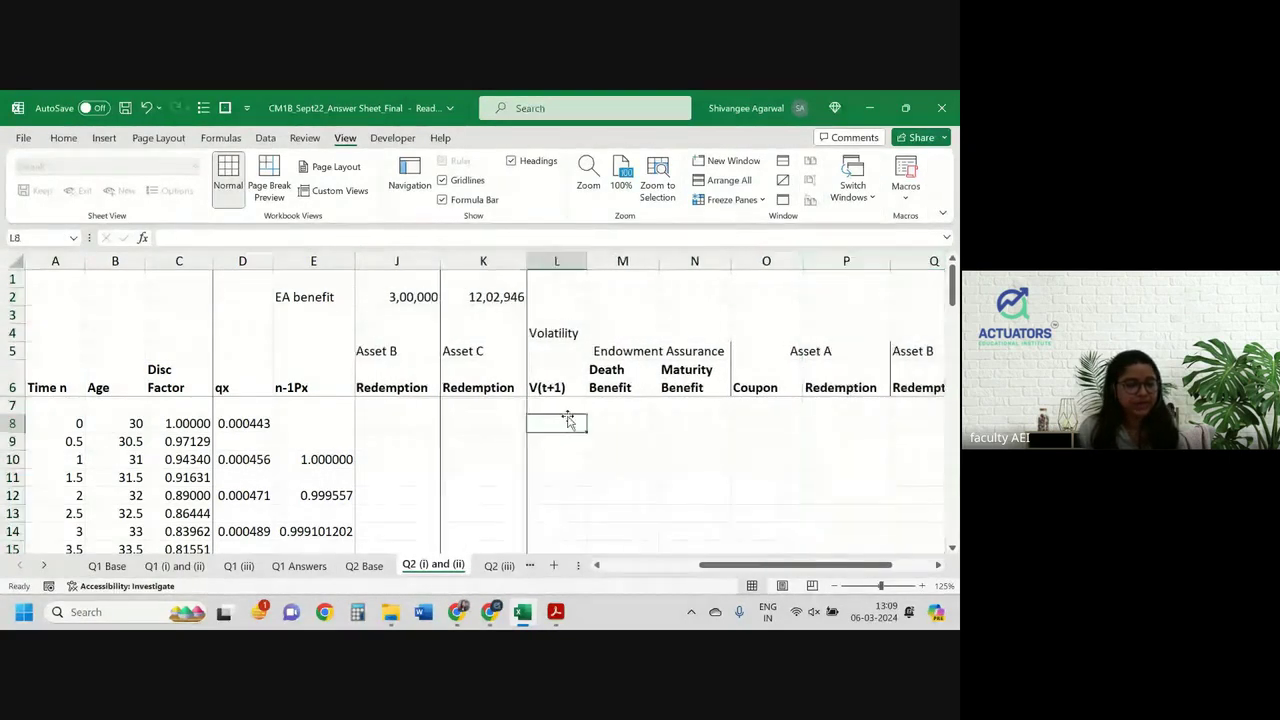
scroll(567, 420, "left", 1)
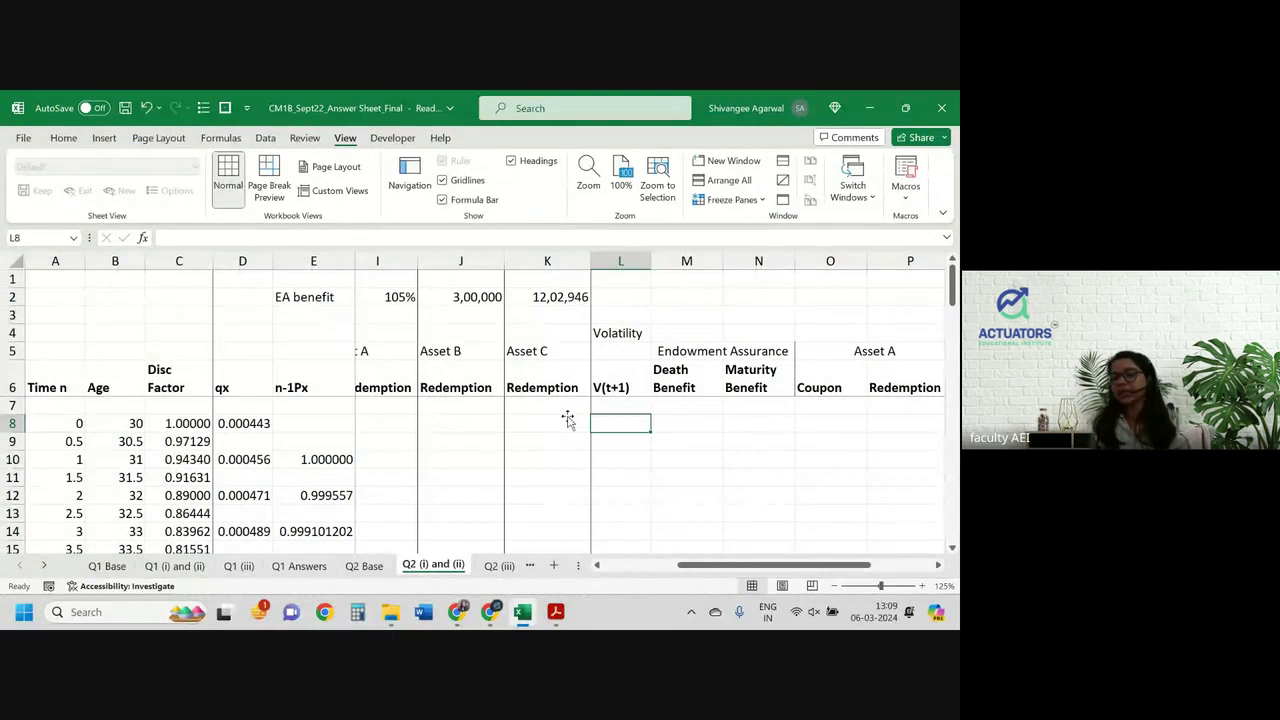
type("=")
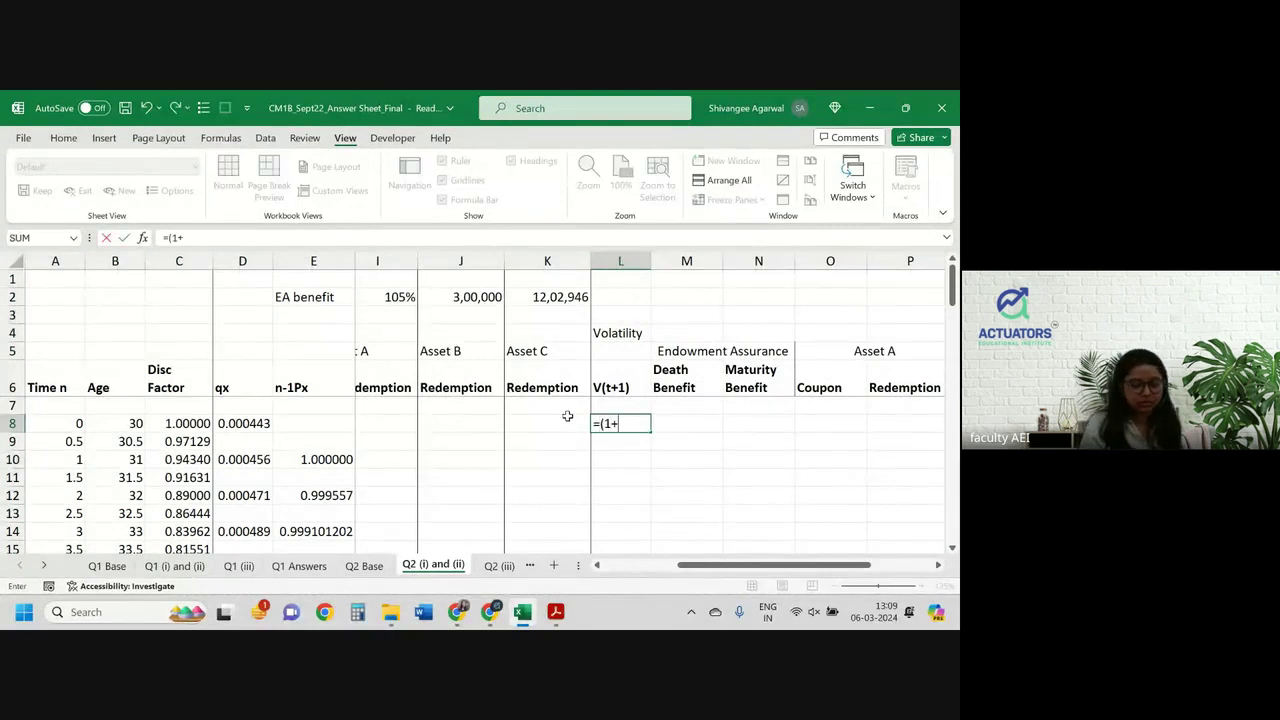
type("(1+")
key("ctrl+Page_Up")
left_click(434, 330)
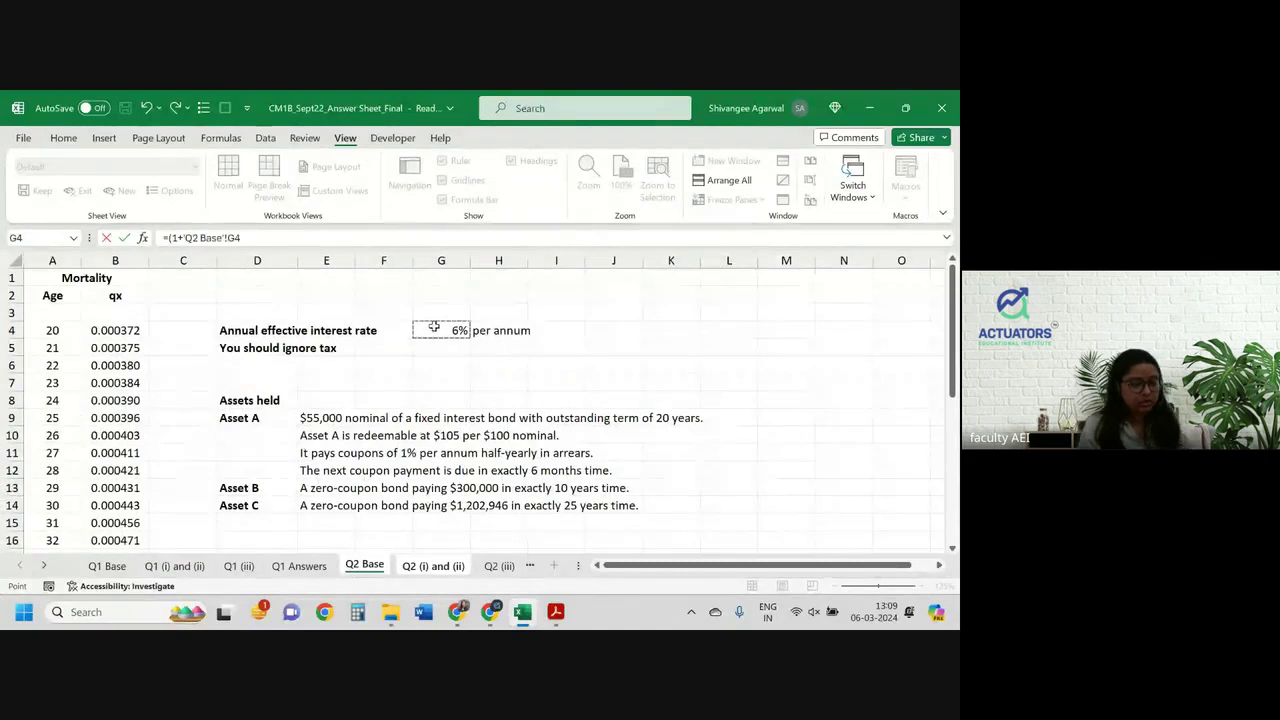
key("F4")
type(")^")
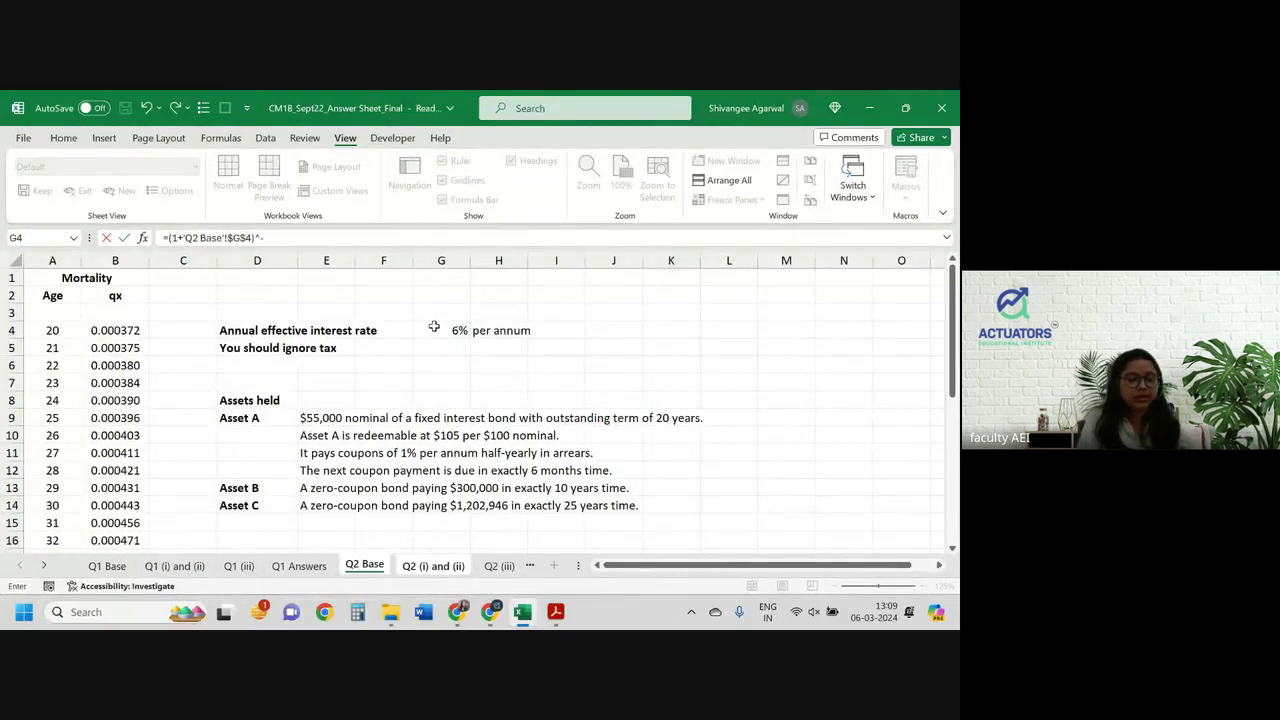
type("-(")
left_click(450, 566)
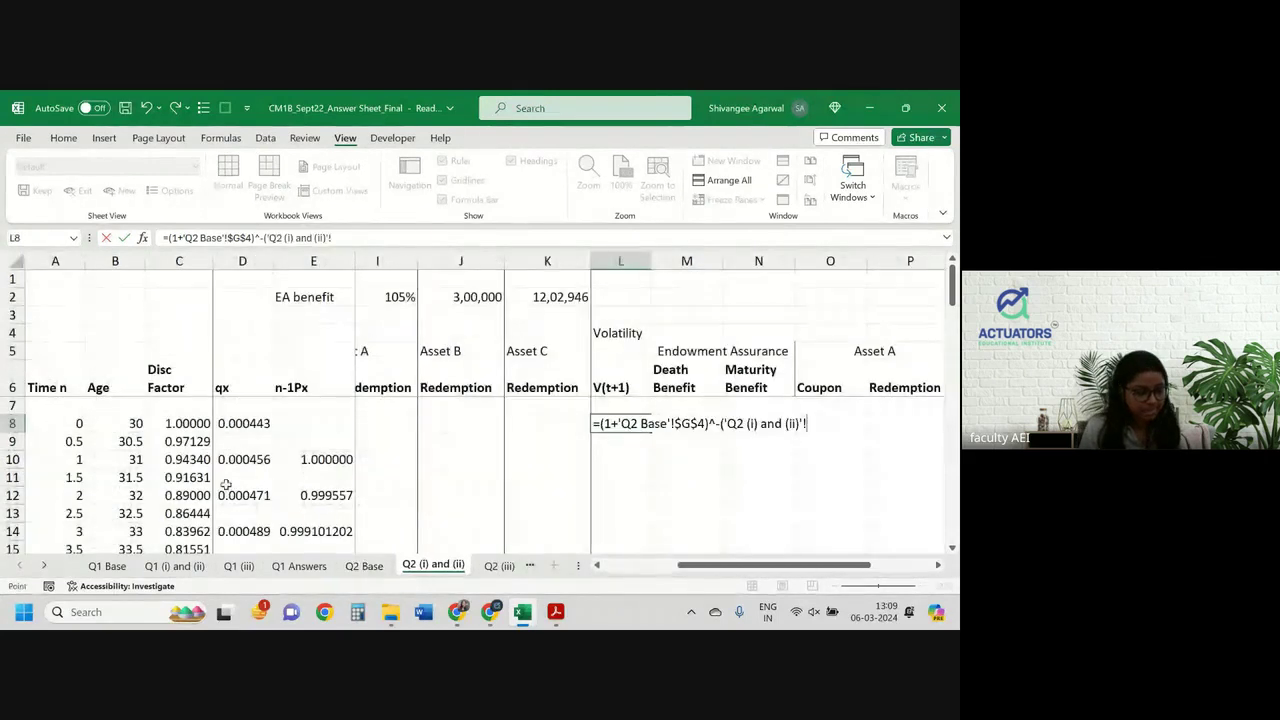
left_click(66, 426)
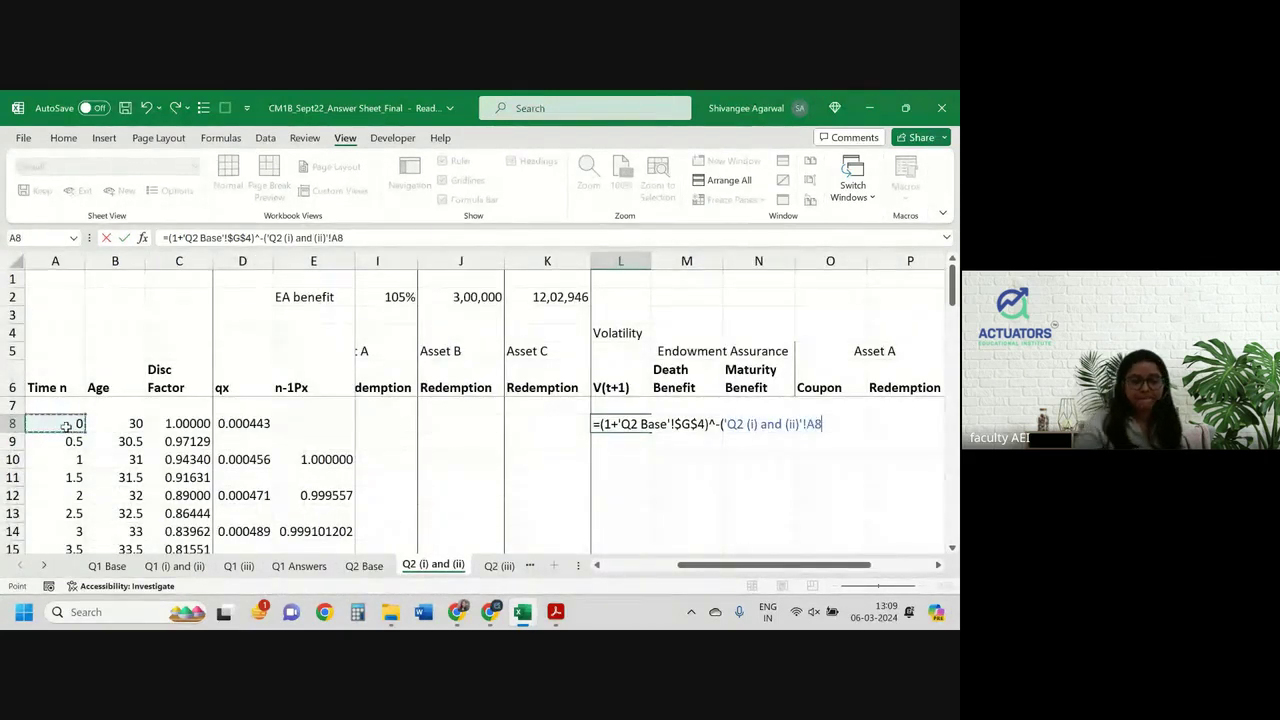
type("+1")
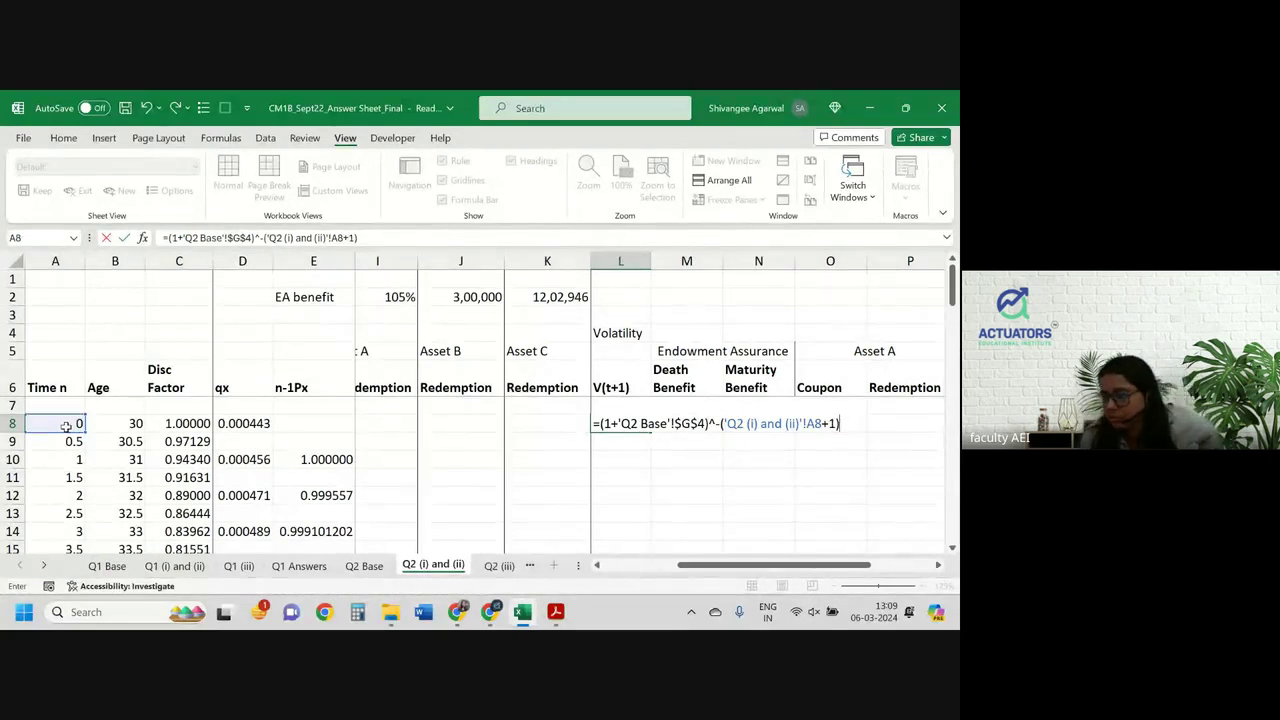
key("Return")
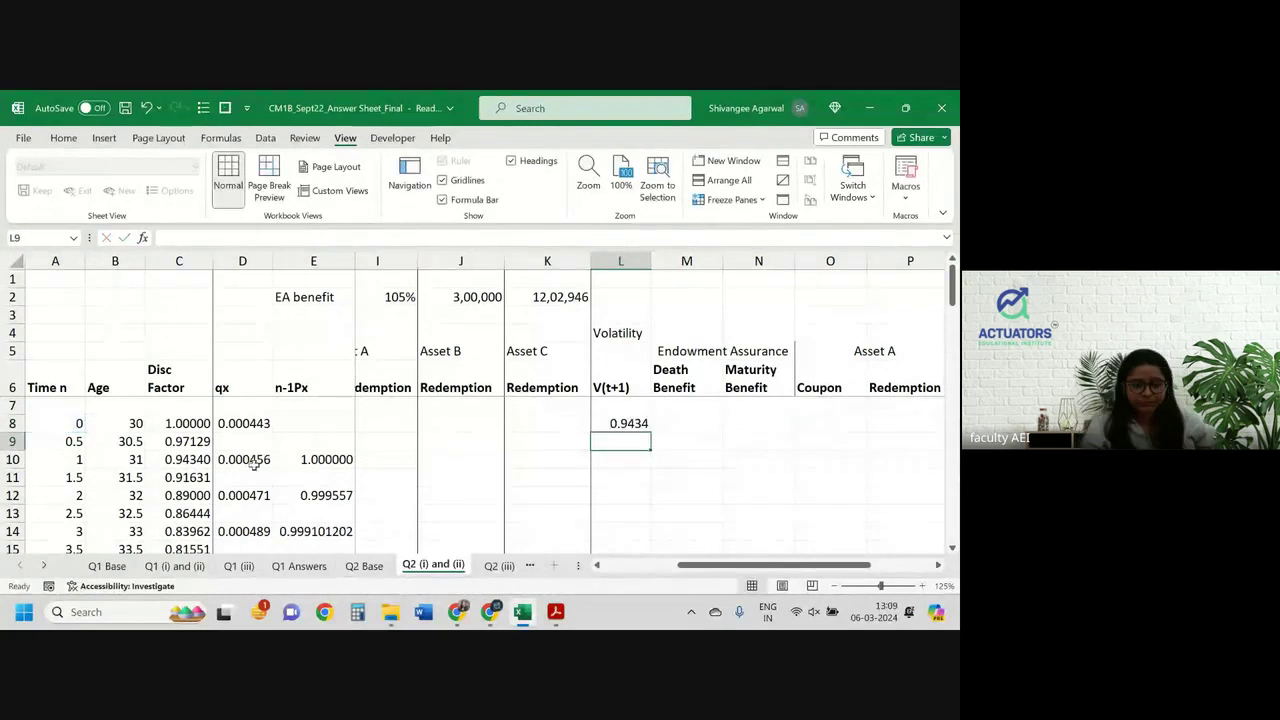
Format the V(t+1) value in L8 to five decimal places and fill the formula down to row 58
left_click(620, 425)
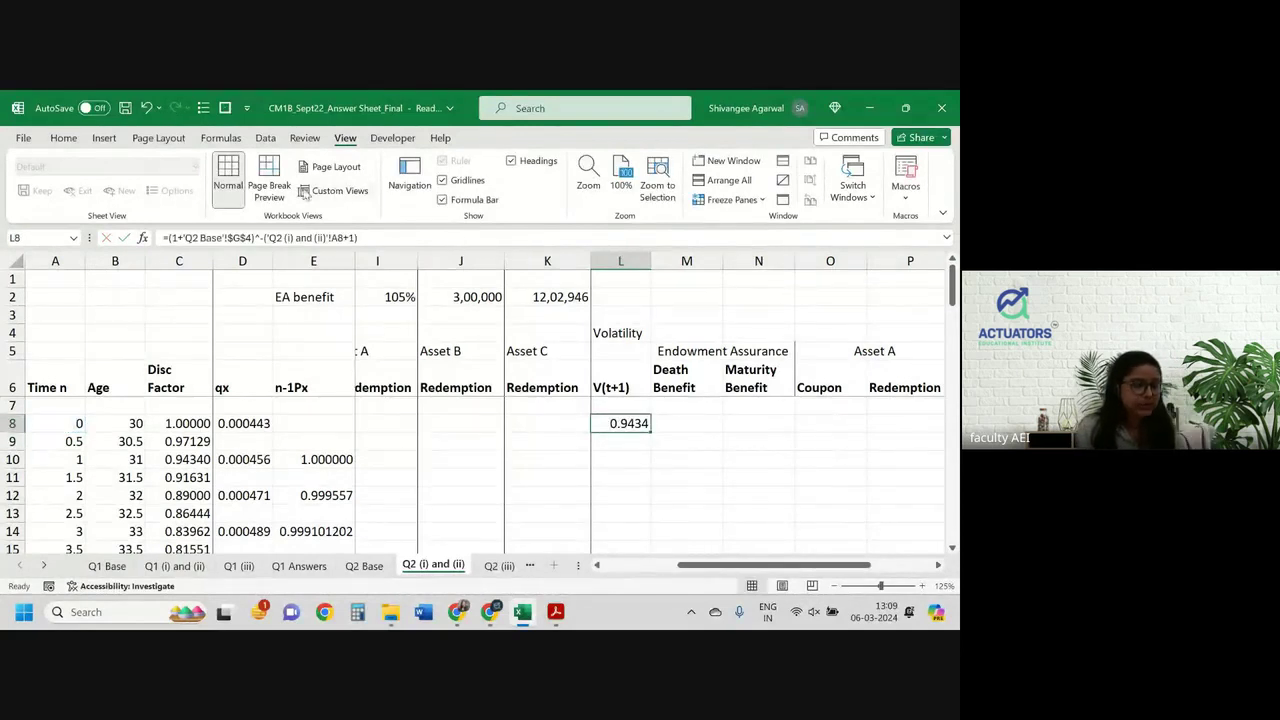
left_click(64, 138)
left_click(421, 199)
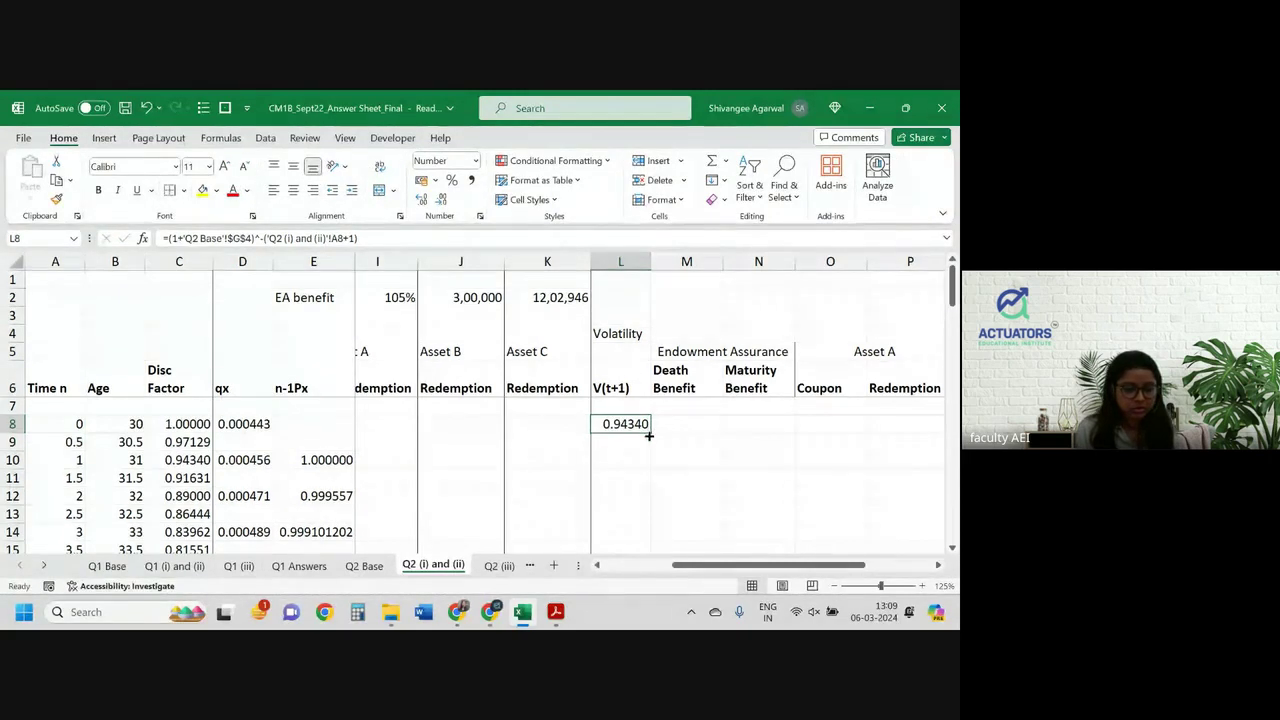
mouse_move(650, 428)
left_mouse_down()
mouse_move(668, 610)
mouse_move(630, 430)
left_mouse_up()
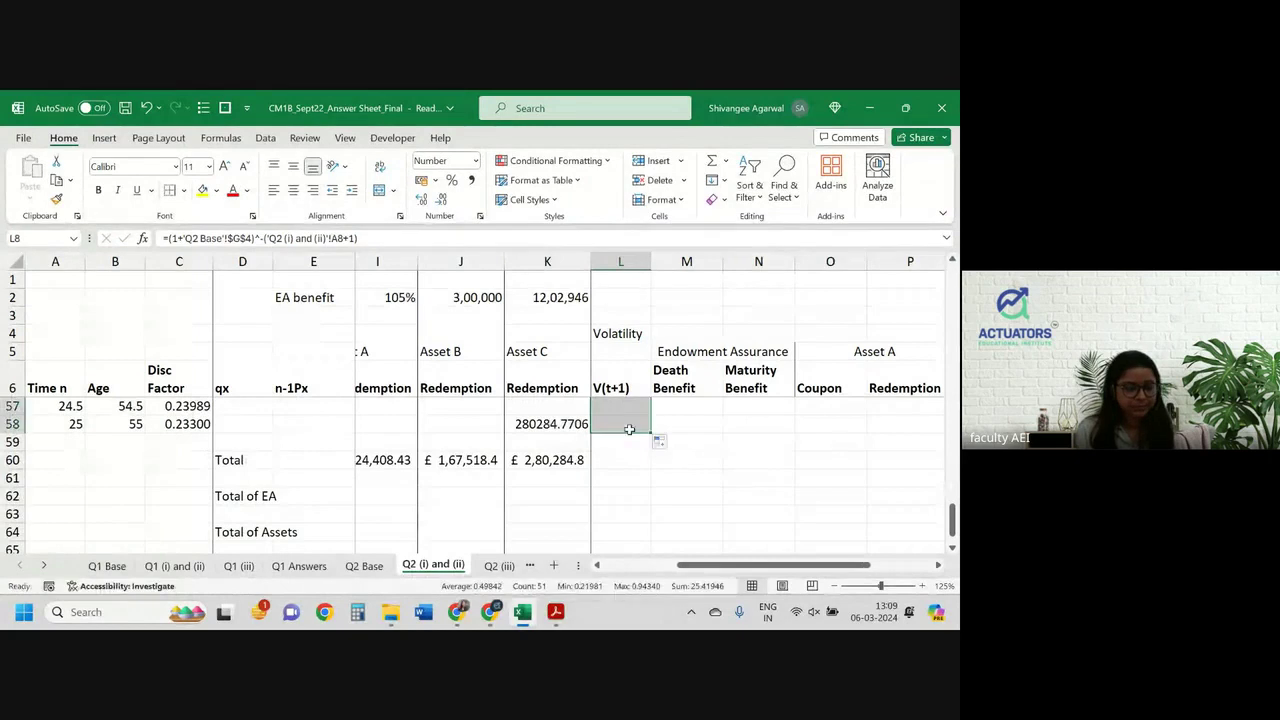
scroll(675, 429, "up", 15)
scroll(675, 429, "down", 2)
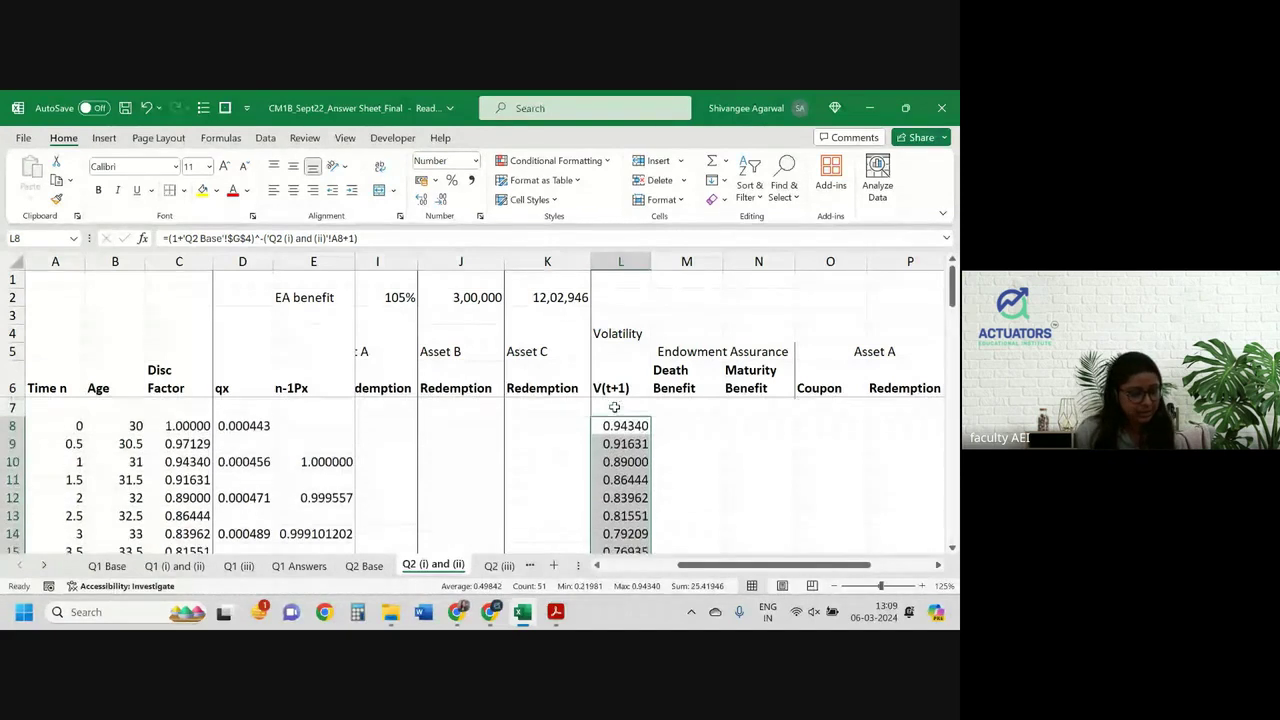
Start the volatility death benefit formula in M10 with an absolute reference to the EA benefit, =$F$2*
left_click(104, 459)
left_click(665, 460)
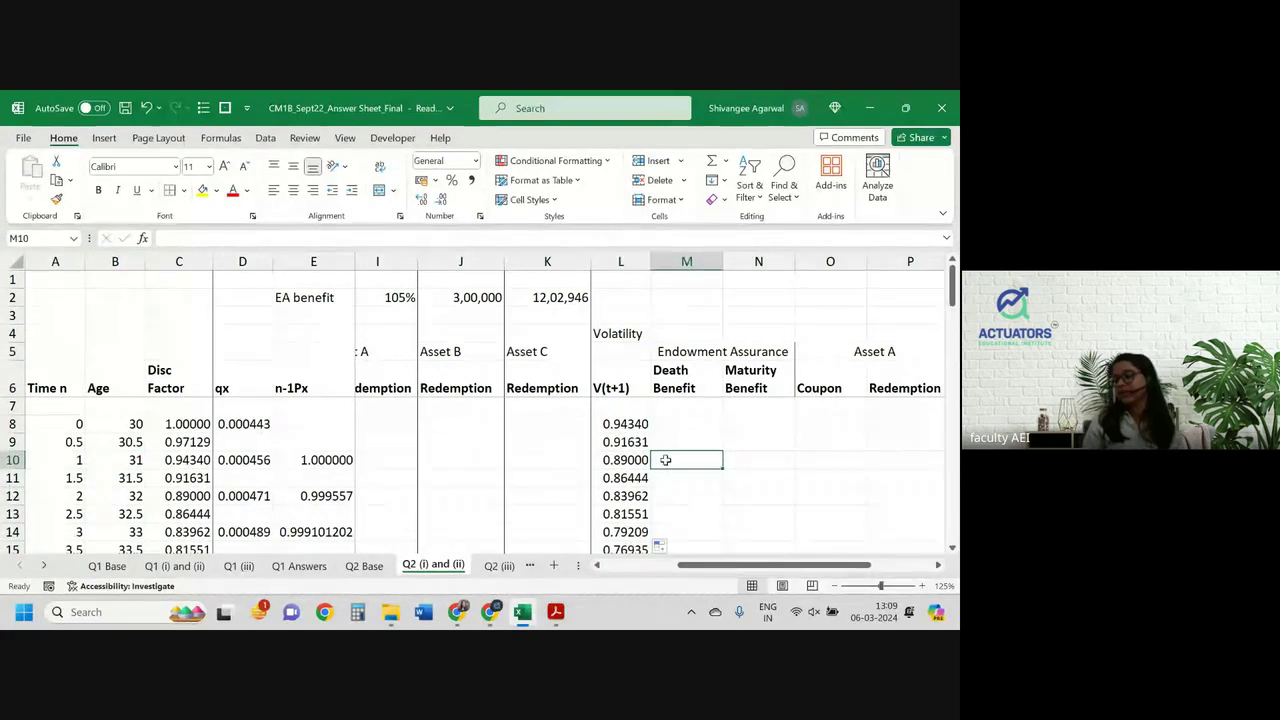
type("=")
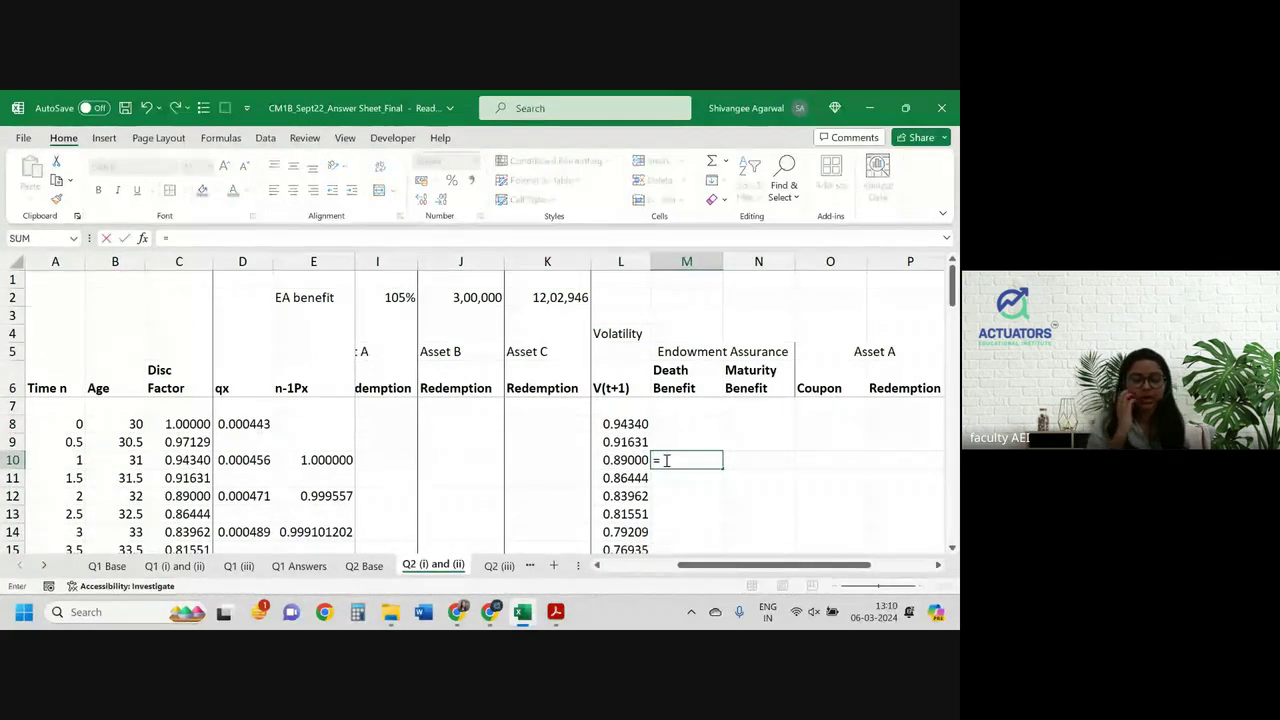
scroll(420, 311, "left", 3)
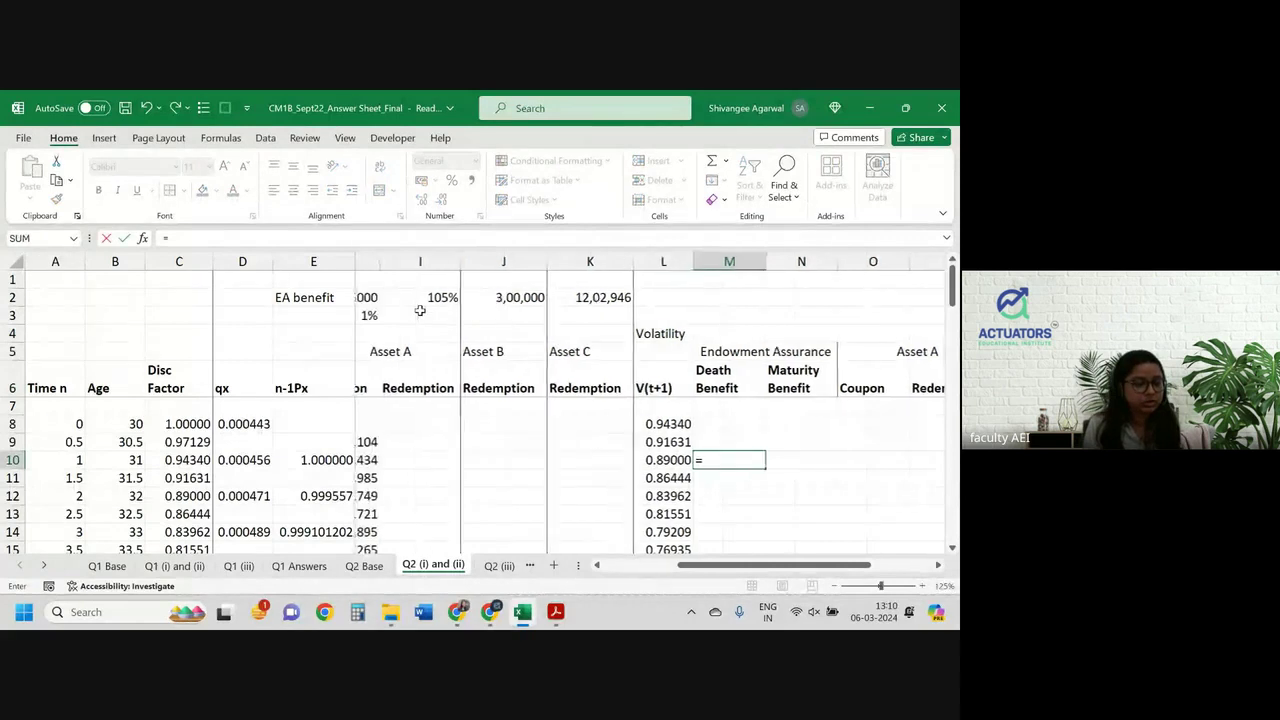
scroll(420, 311, "left", 1)
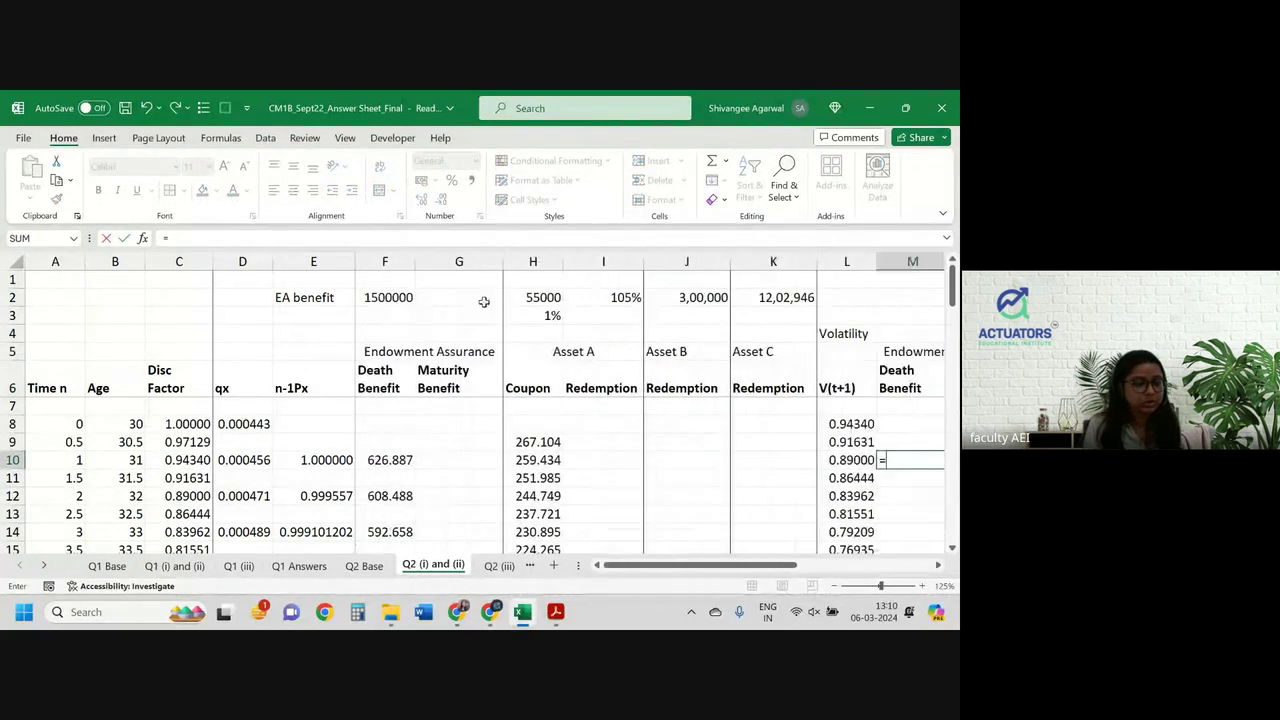
left_click(392, 298)
scroll(548, 356, "right", 4)
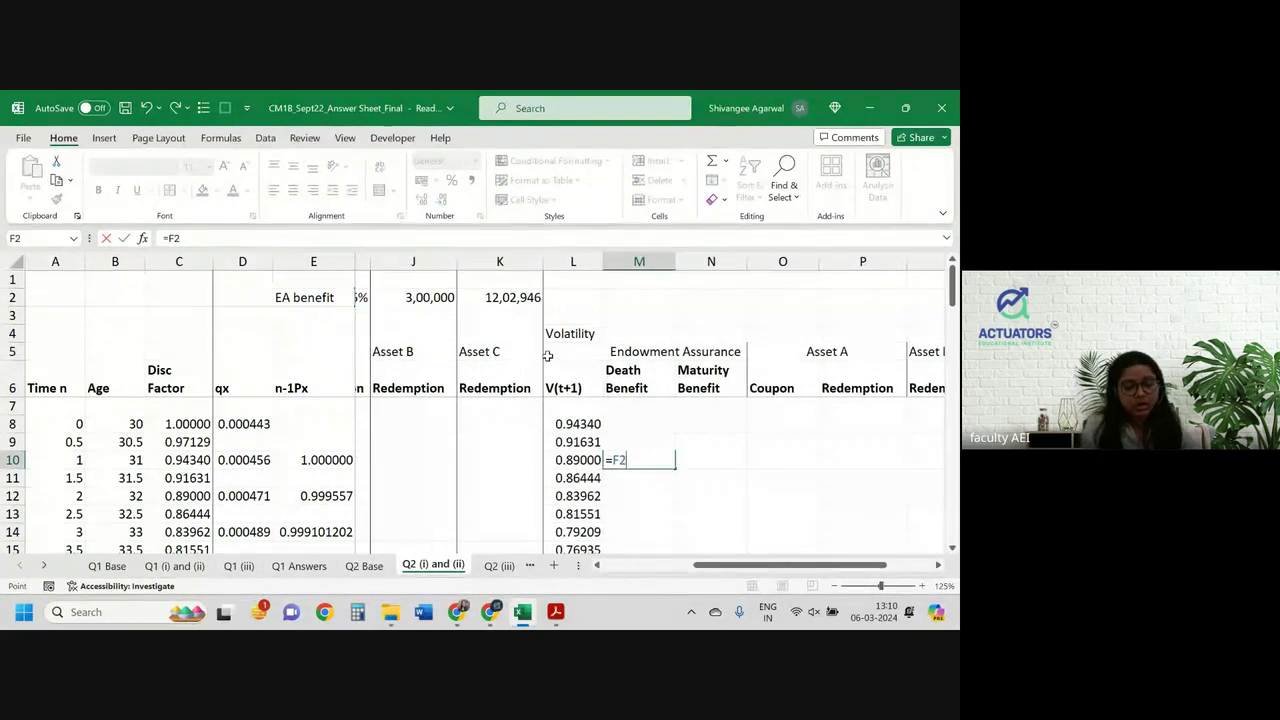
key("F4")
type("*")
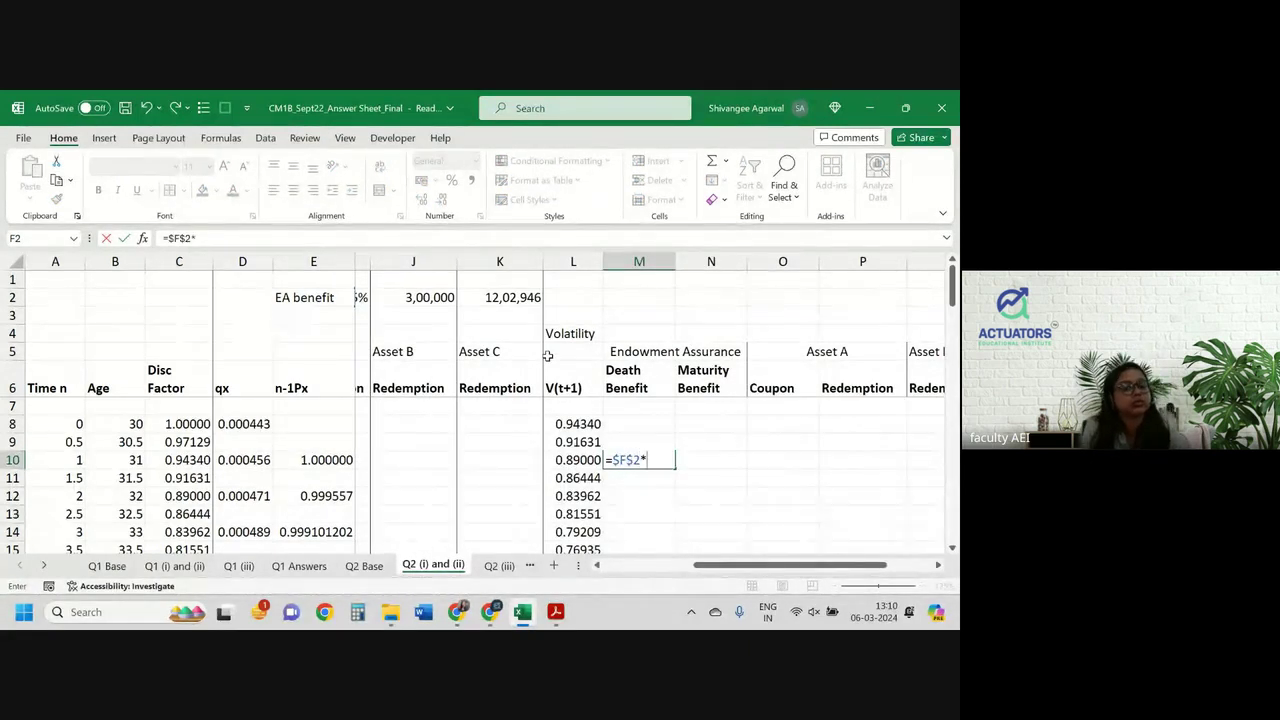
Complete the death benefit formula in M10 with the qx, V(t+1) and time references as =$F$2*D8*L10*A10
left_click(252, 425)
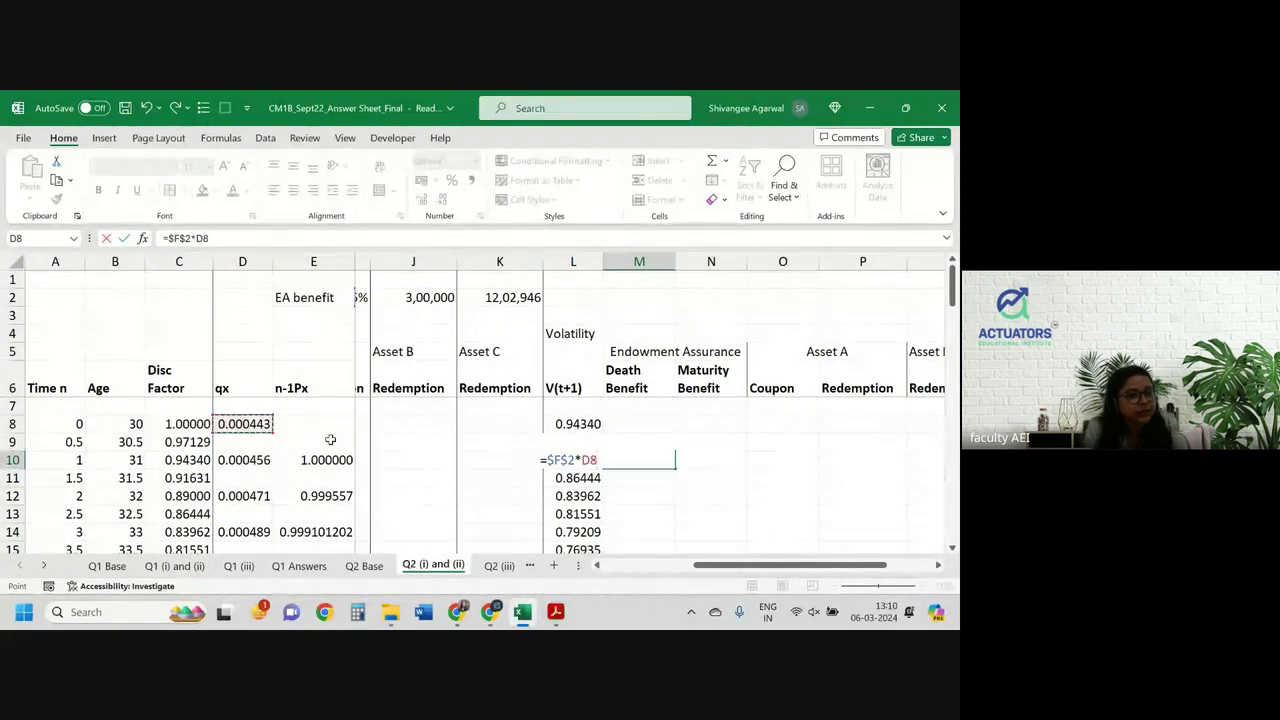
type("*")
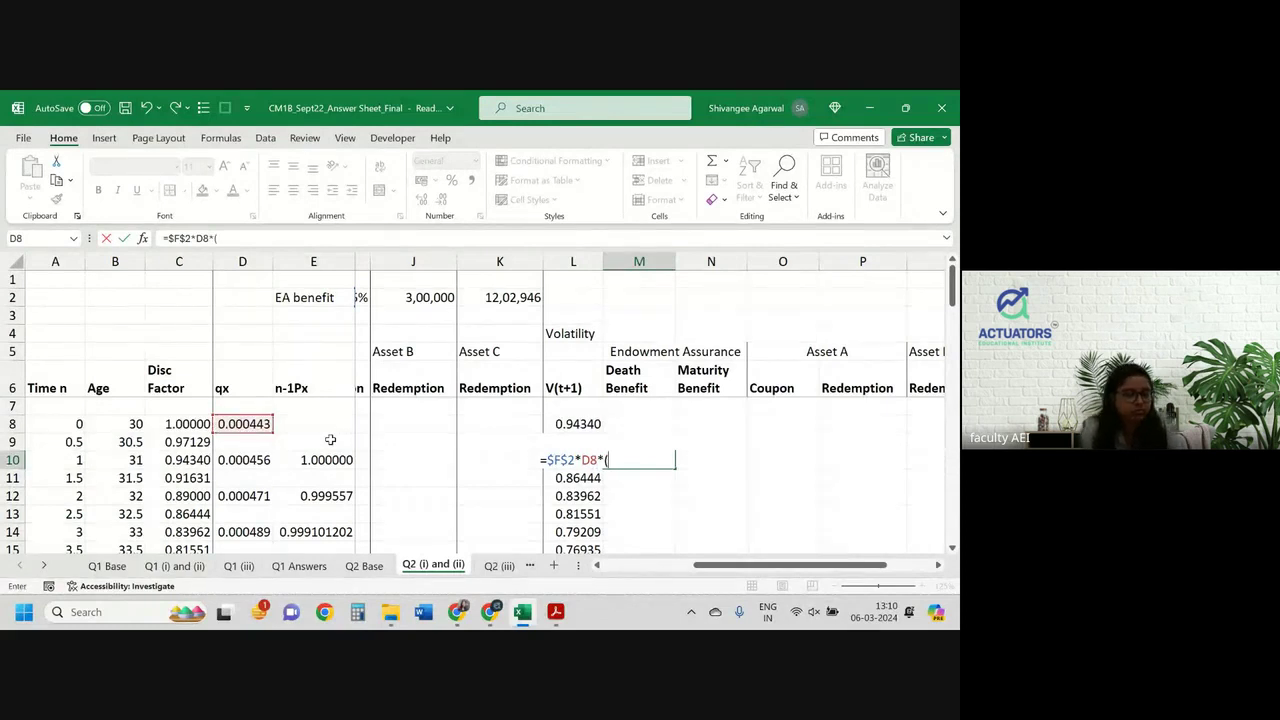
key("BackSpace")
key("BackSpace")
type("*")
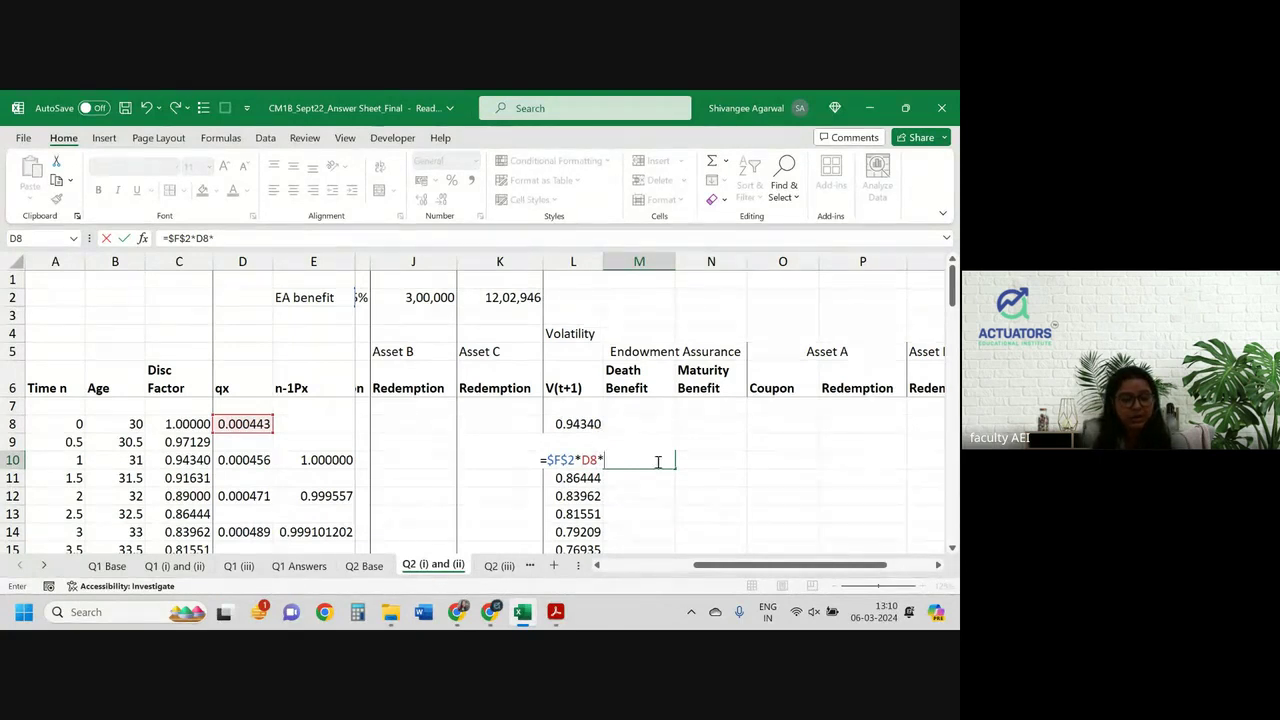
left_click(584, 479)
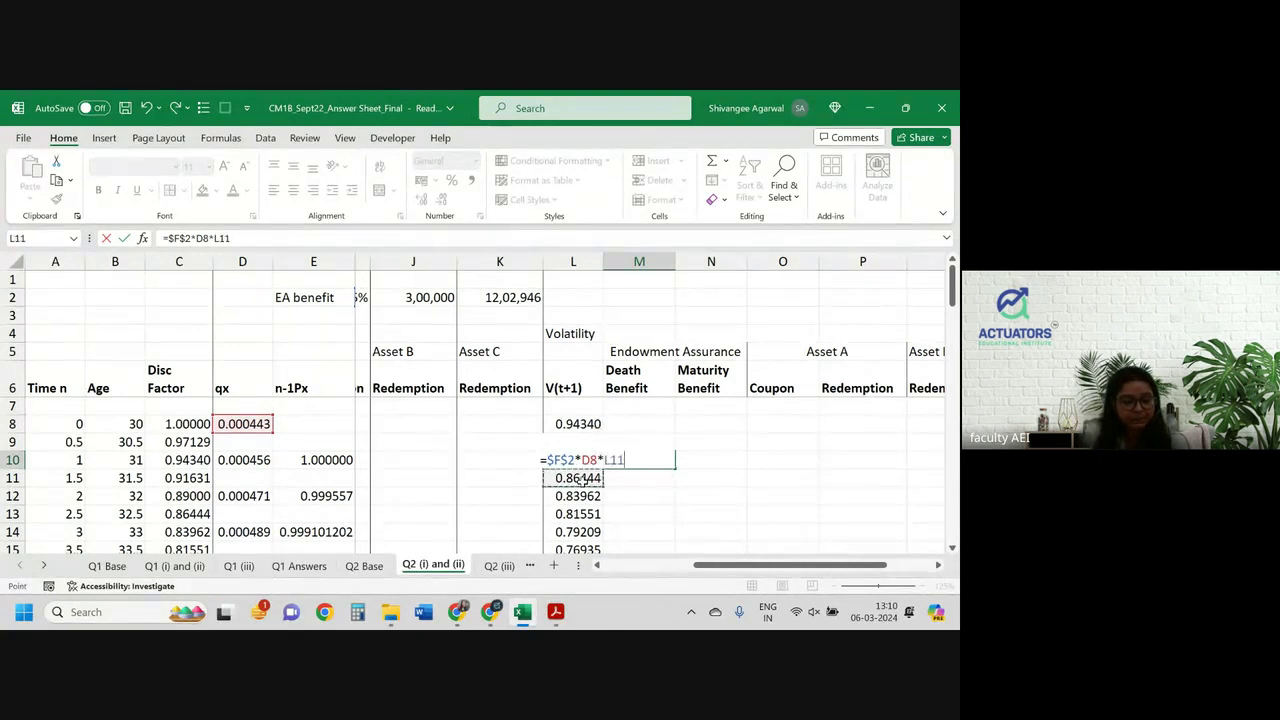
key("Up")
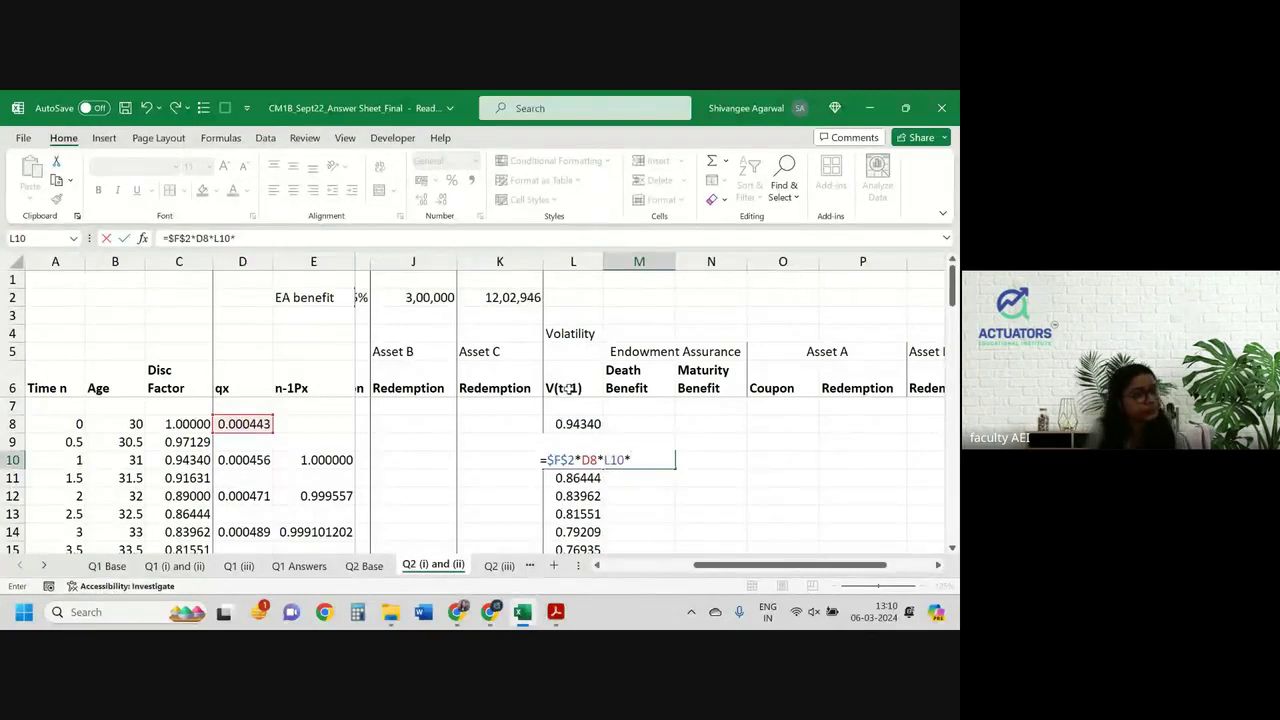
left_click(66, 457)
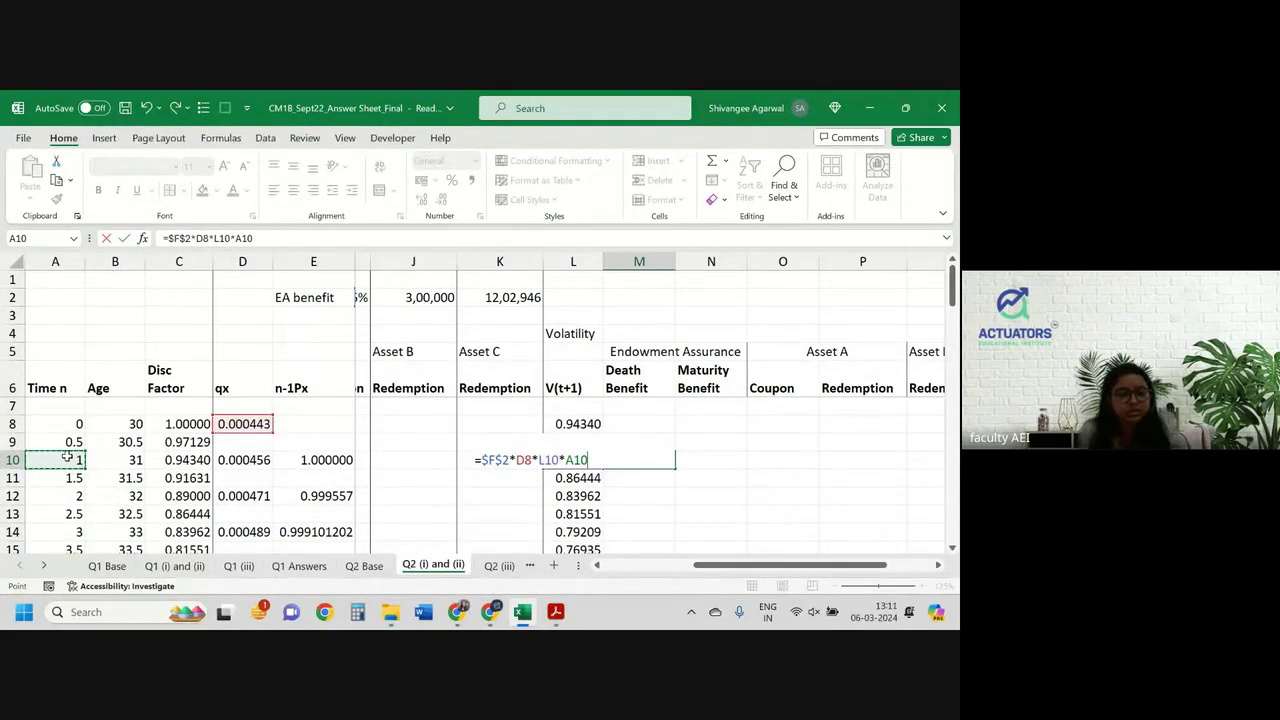
type("*")
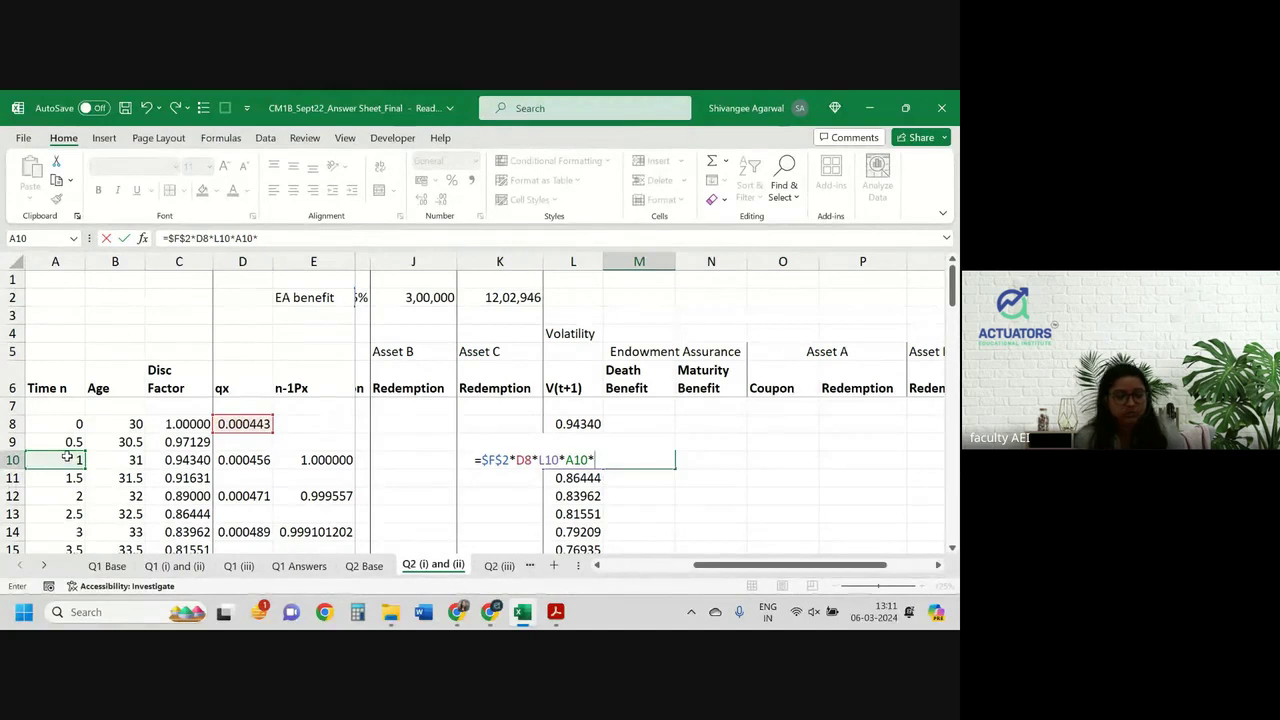
key("BackSpace")
key("Return")
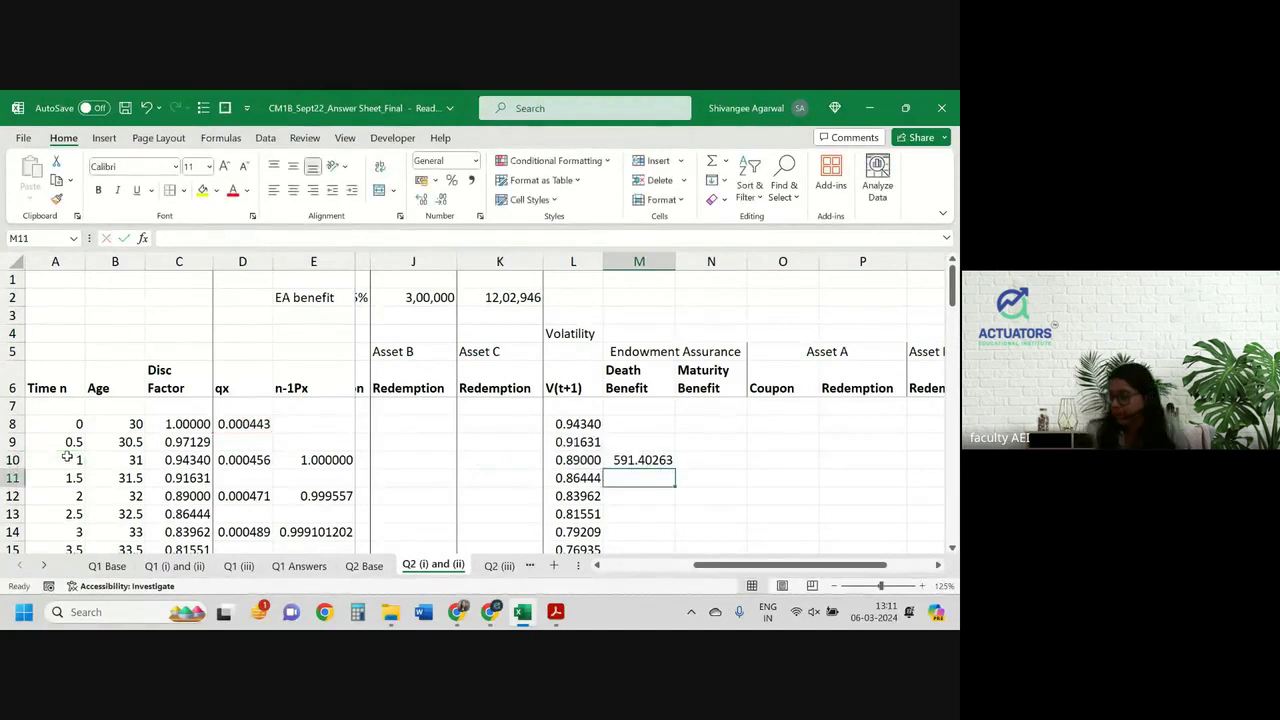
Format the volatility death benefit in M10 to two decimal places
key("Up")
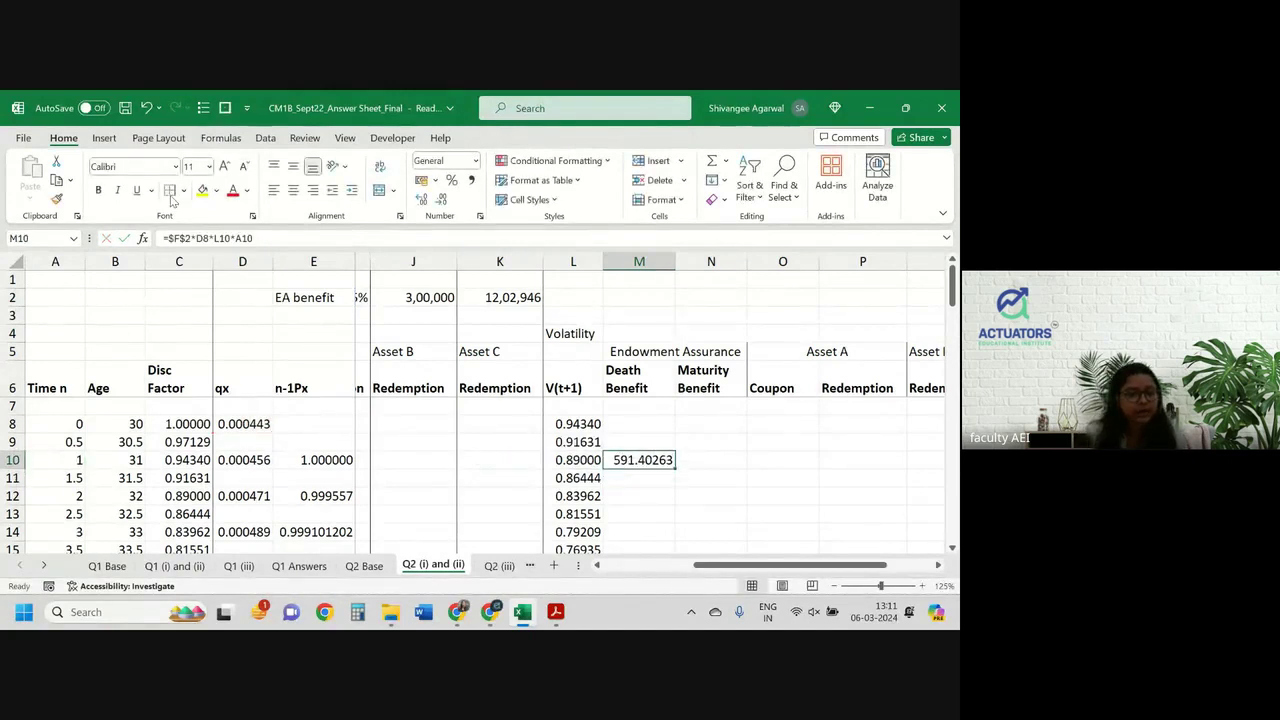
left_click(441, 198)
left_click(441, 198)
left_click(441, 198)
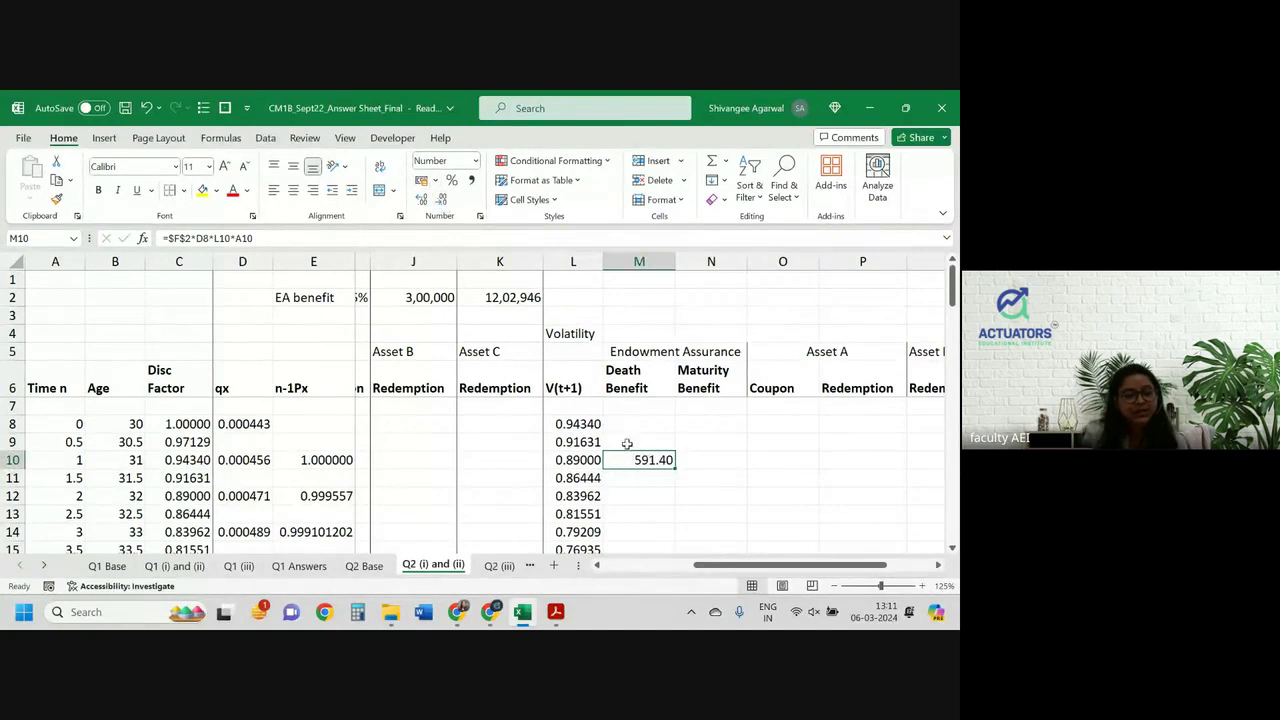
Start the time 2 death benefit formula in M12 with the absolute EA benefit times its V(t+1) factor, =$F$2*L12
left_click(641, 494)
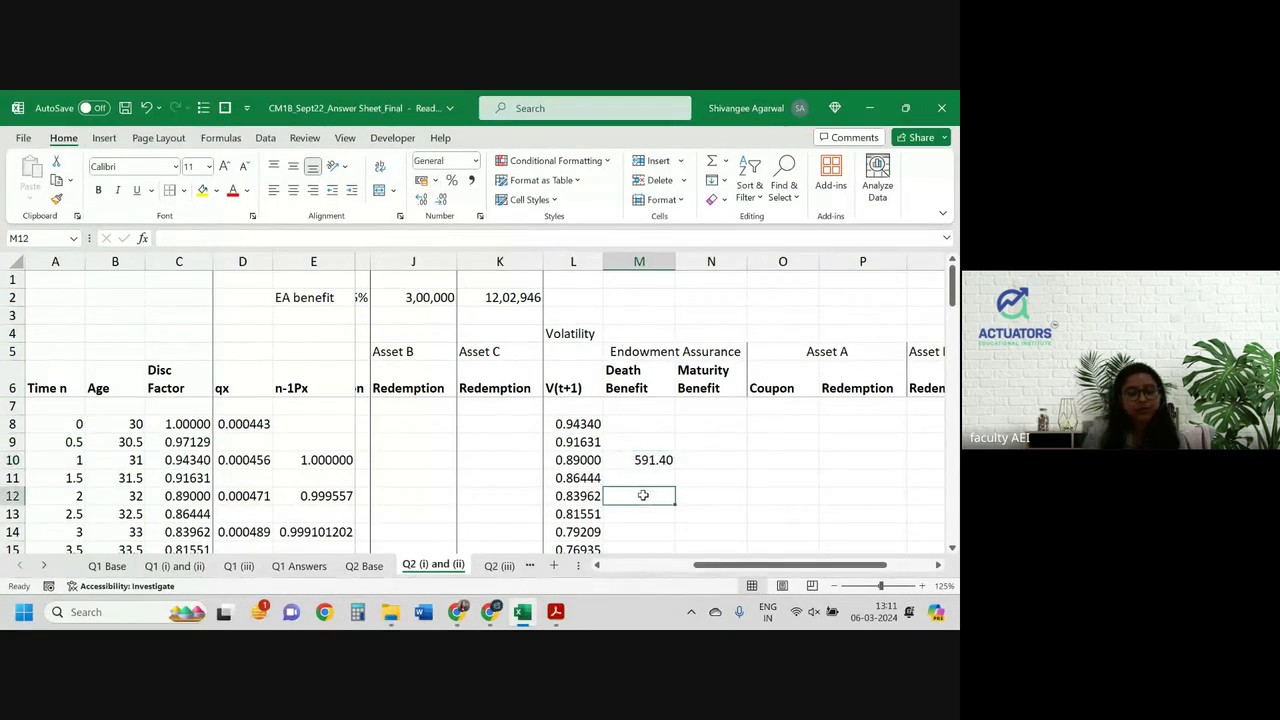
type("=")
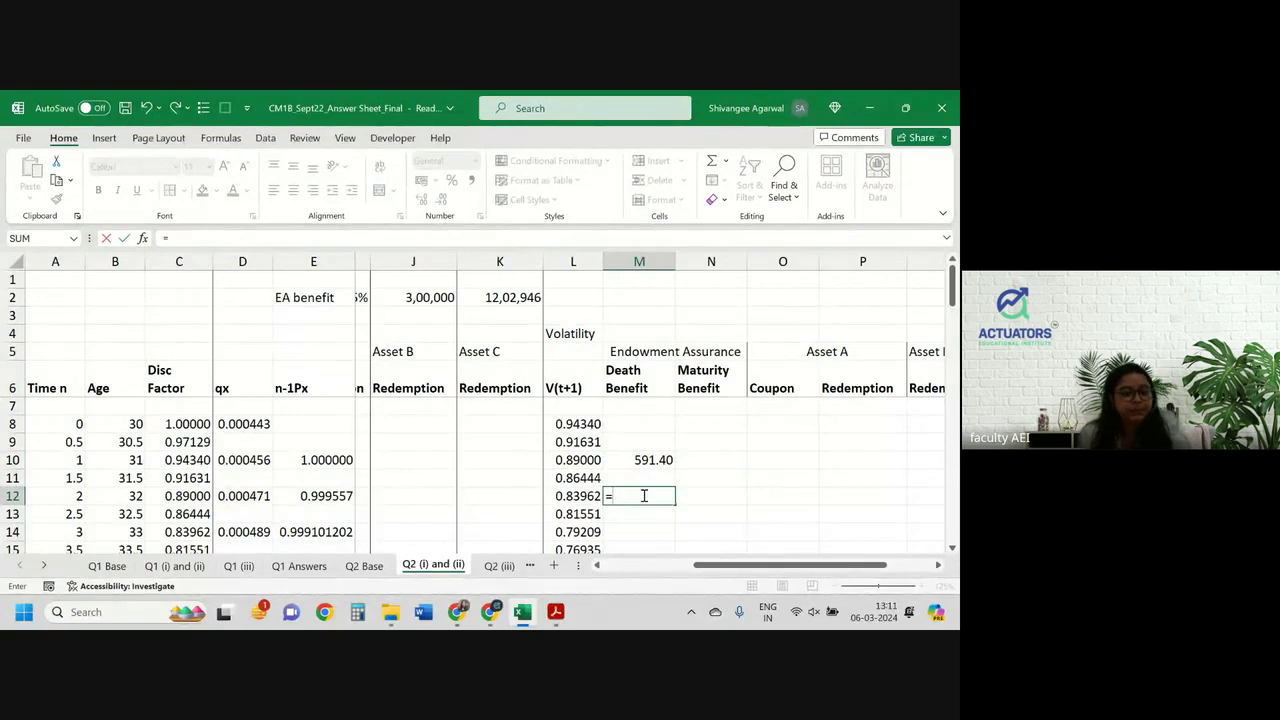
scroll(644, 495, "left", 5)
scroll(644, 495, "right", 3)
left_click(388, 297)
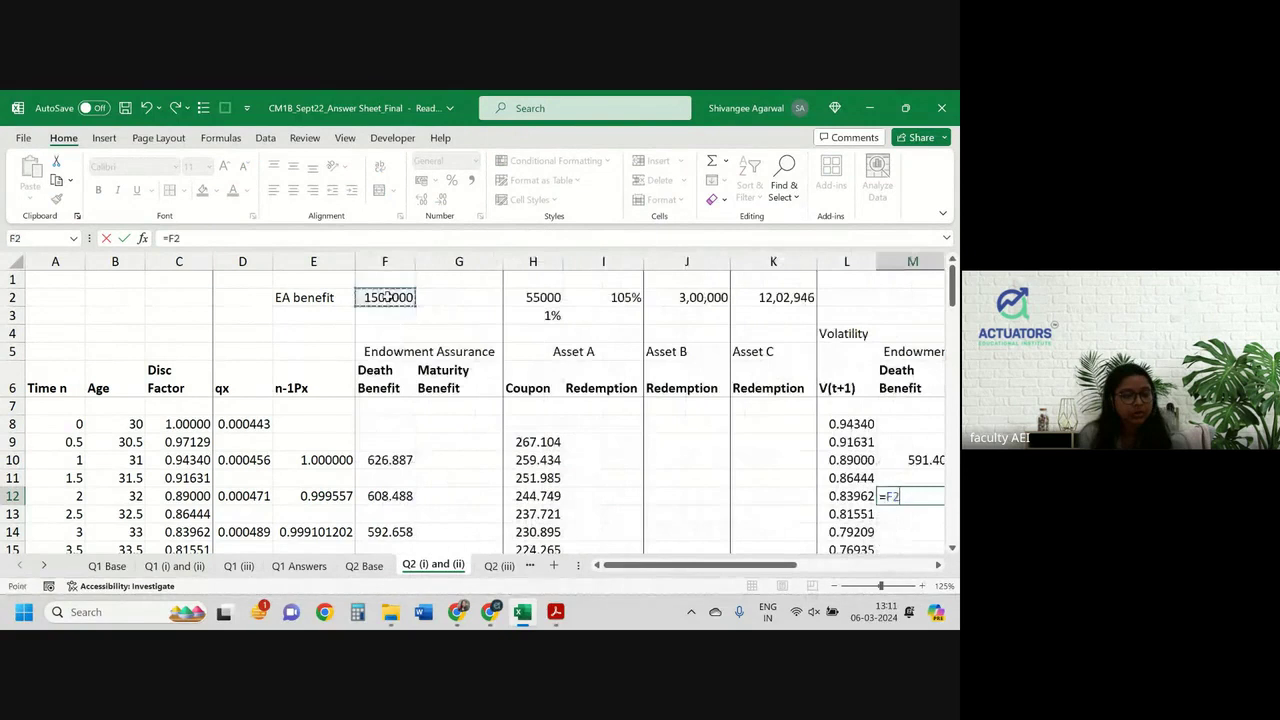
key("F4")
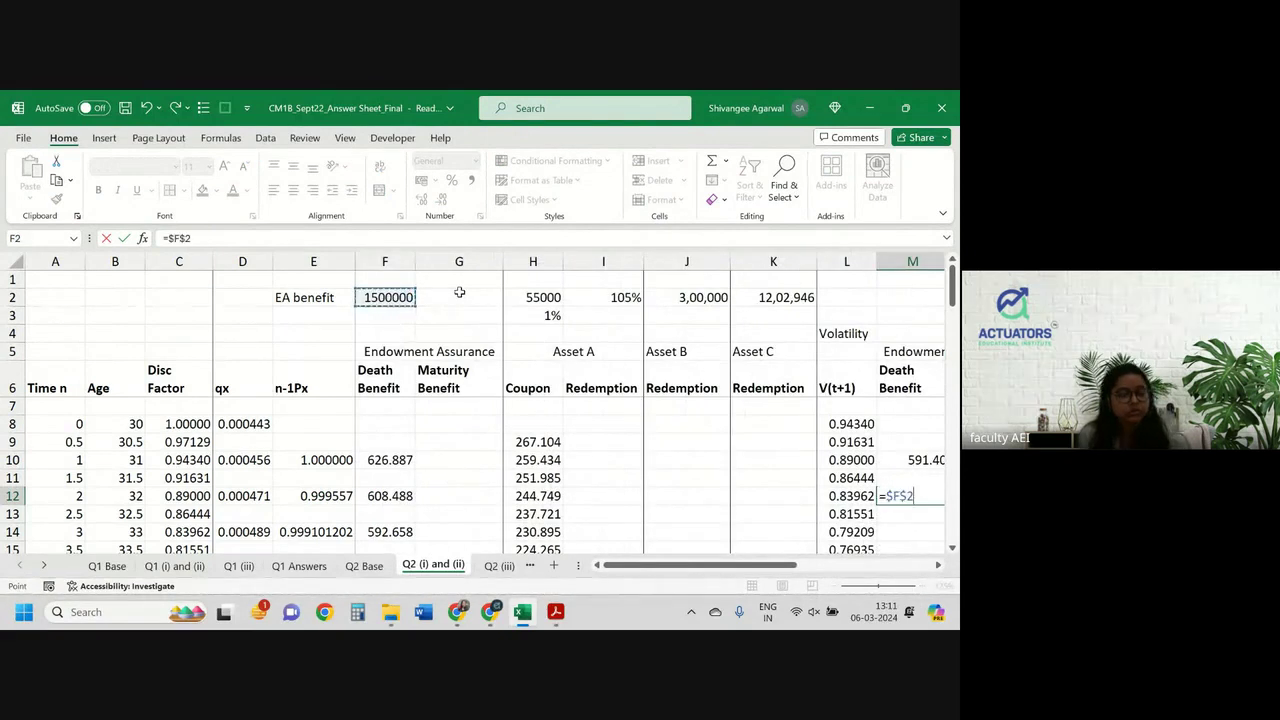
type("*")
left_click(852, 496)
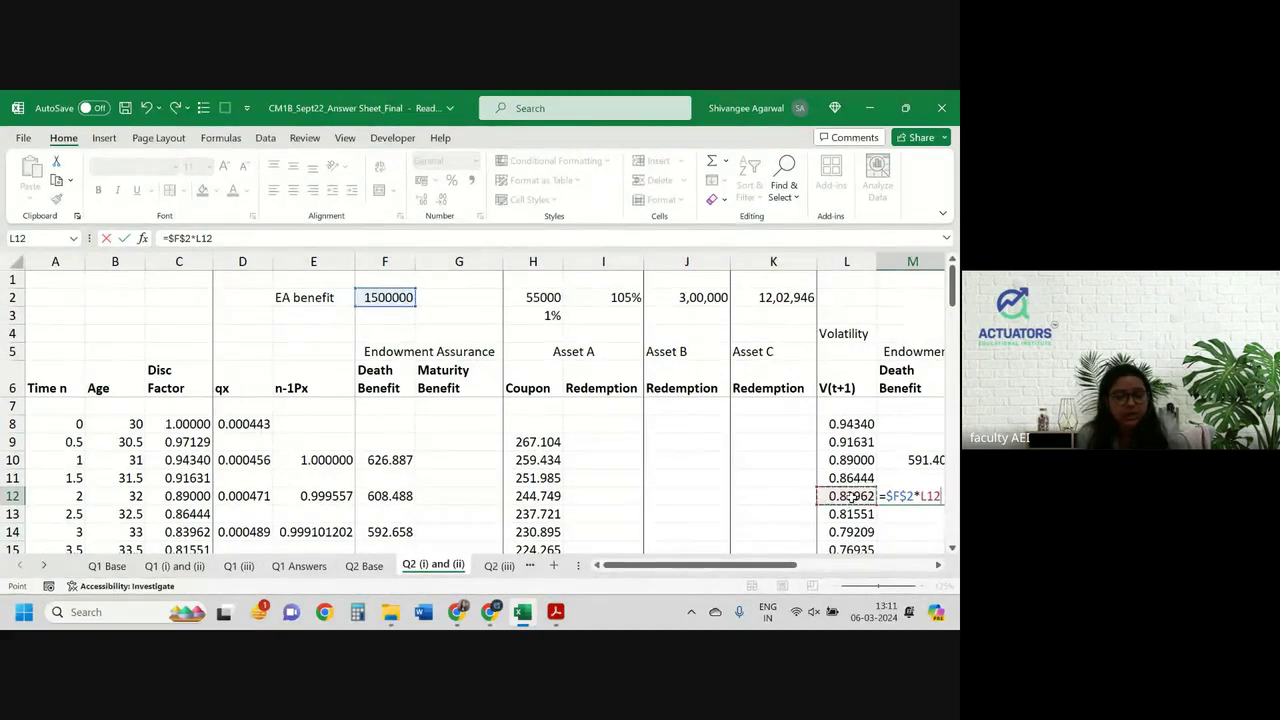
Extend the M12 formula with the survival probability, mortality rate and time so it reads =$F$2*L12*E10*D10*A12
type("*")
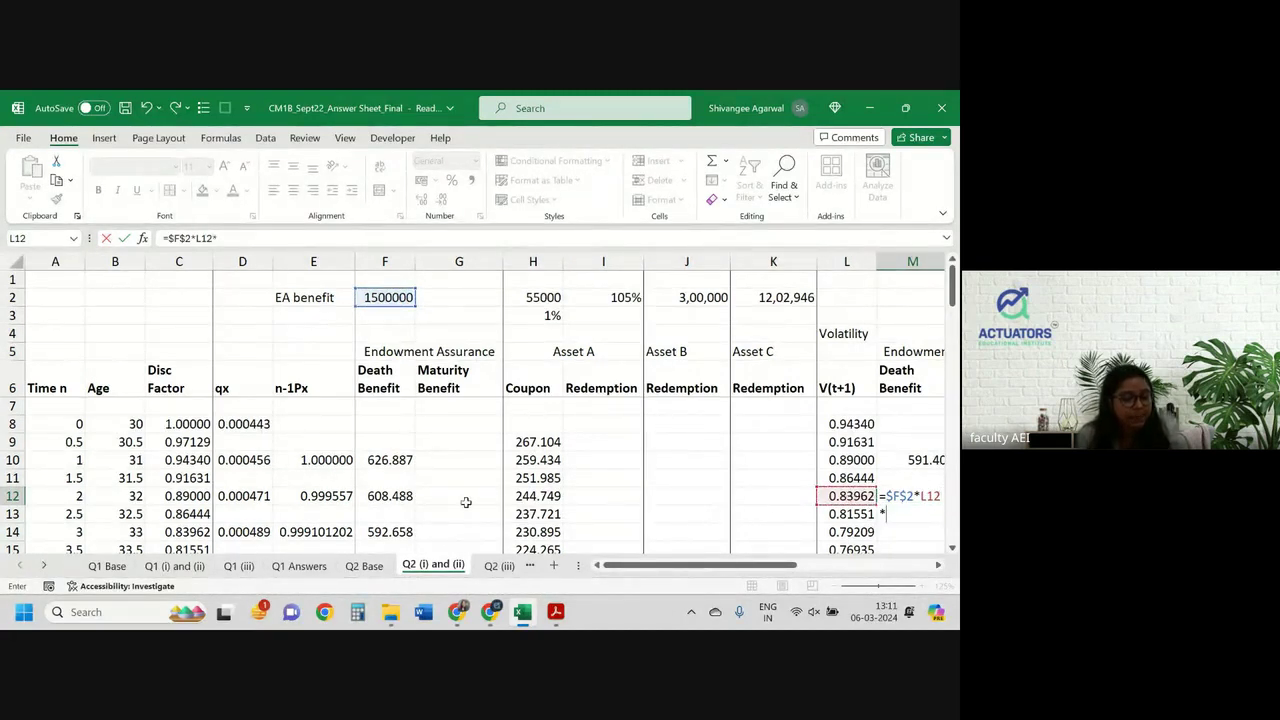
type("(")
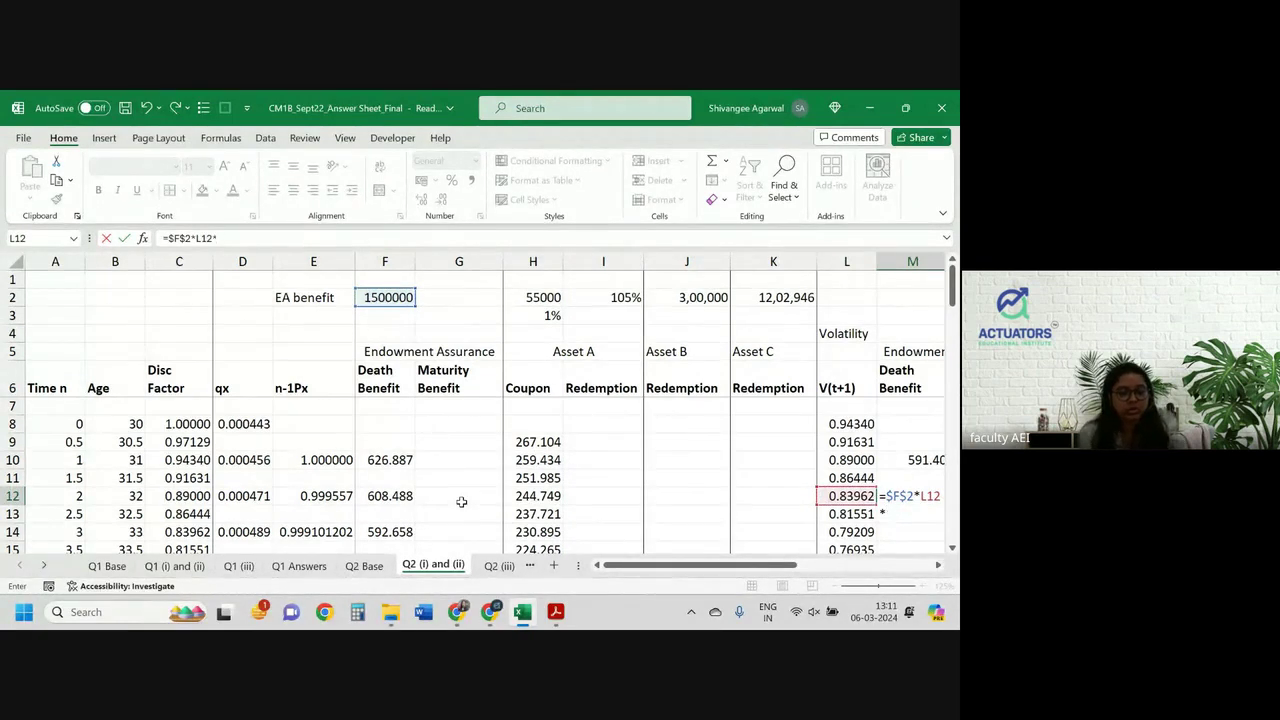
left_click(306, 460)
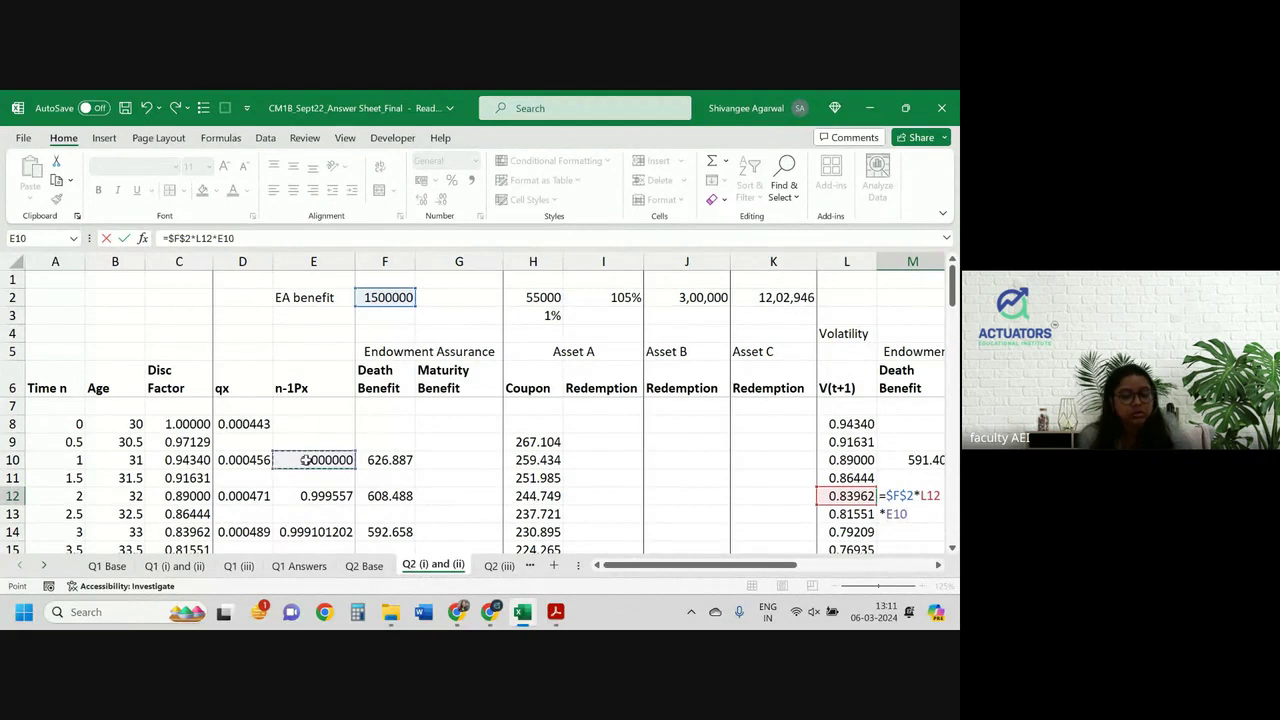
type("*(1")
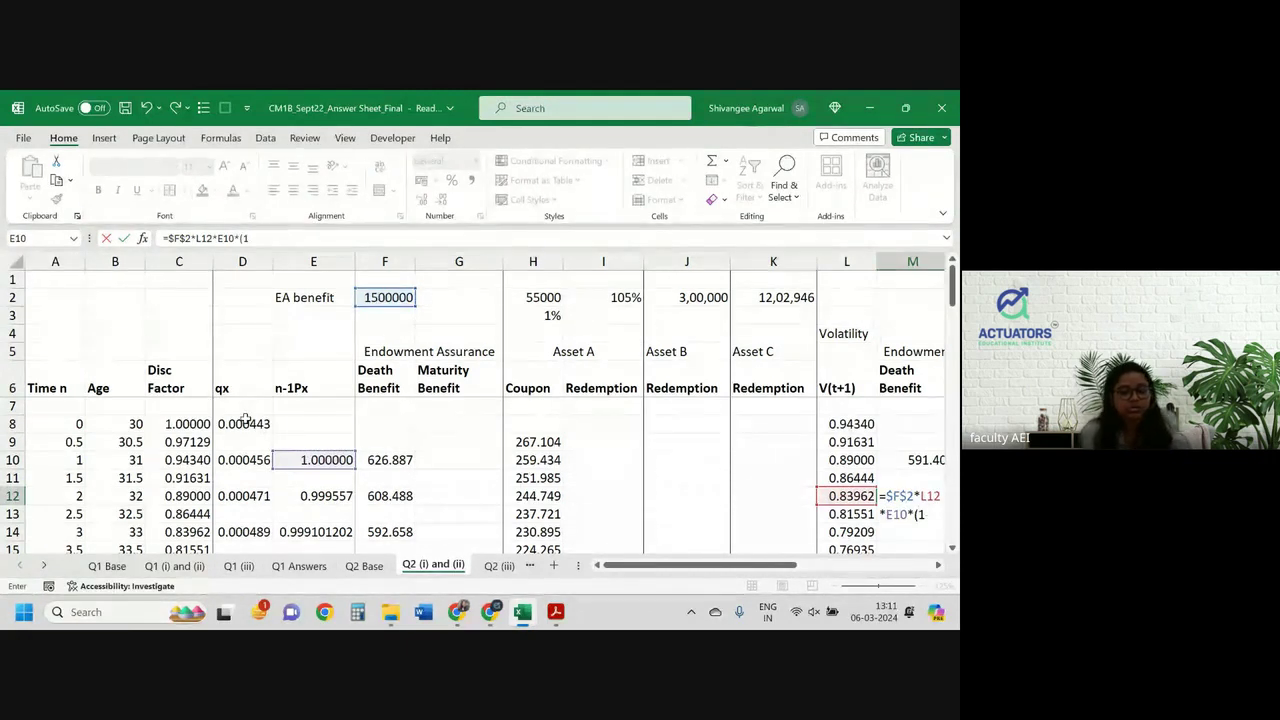
key("BackSpace")
key("BackSpace")
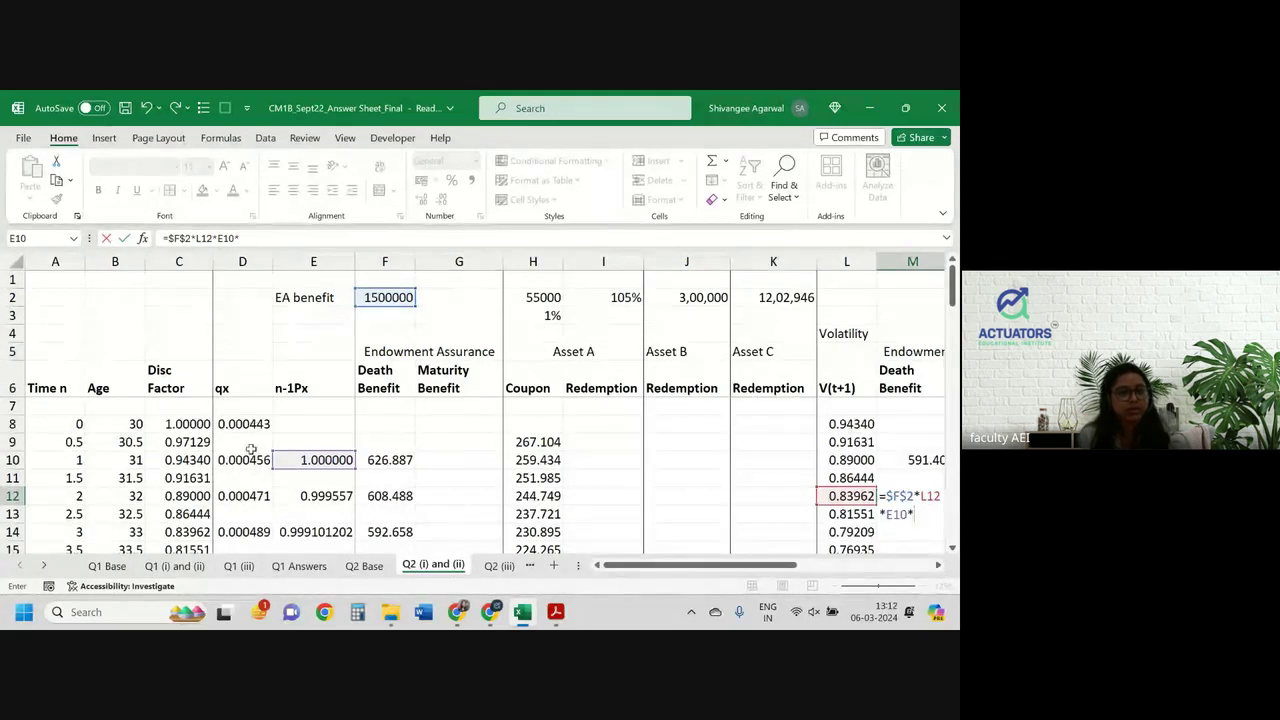
left_click(250, 460)
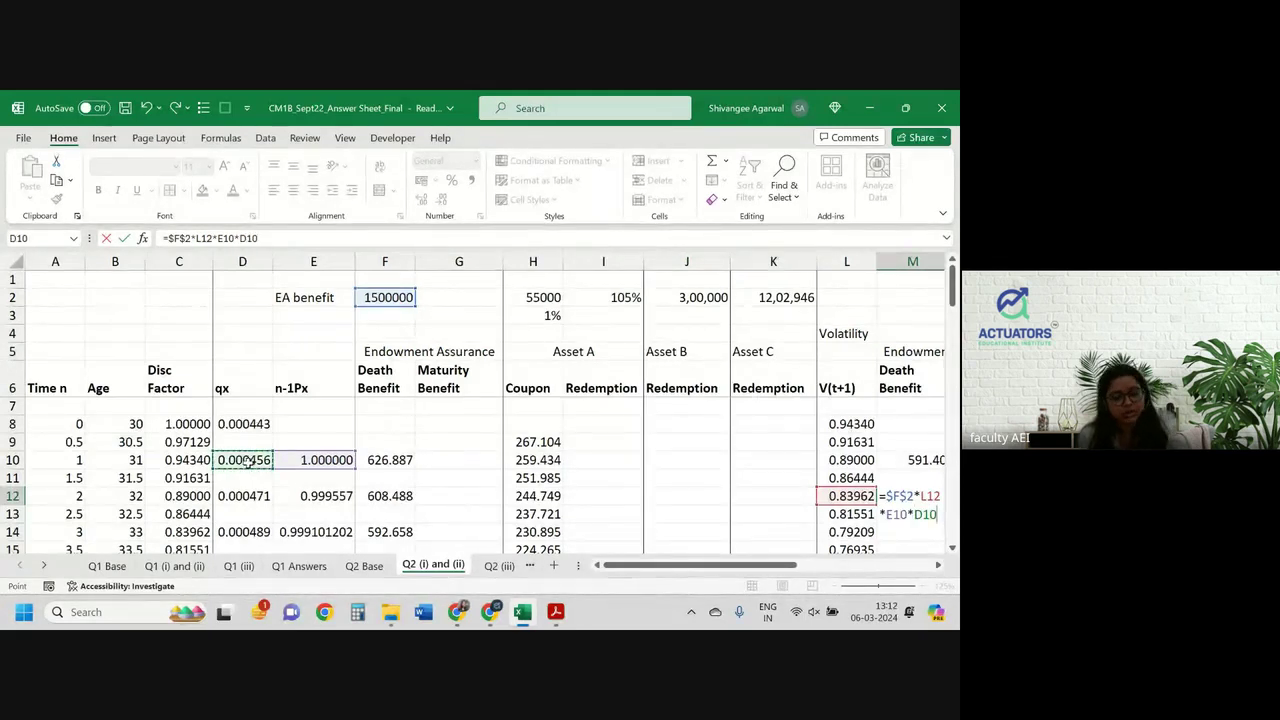
scroll(510, 487, "right", 3)
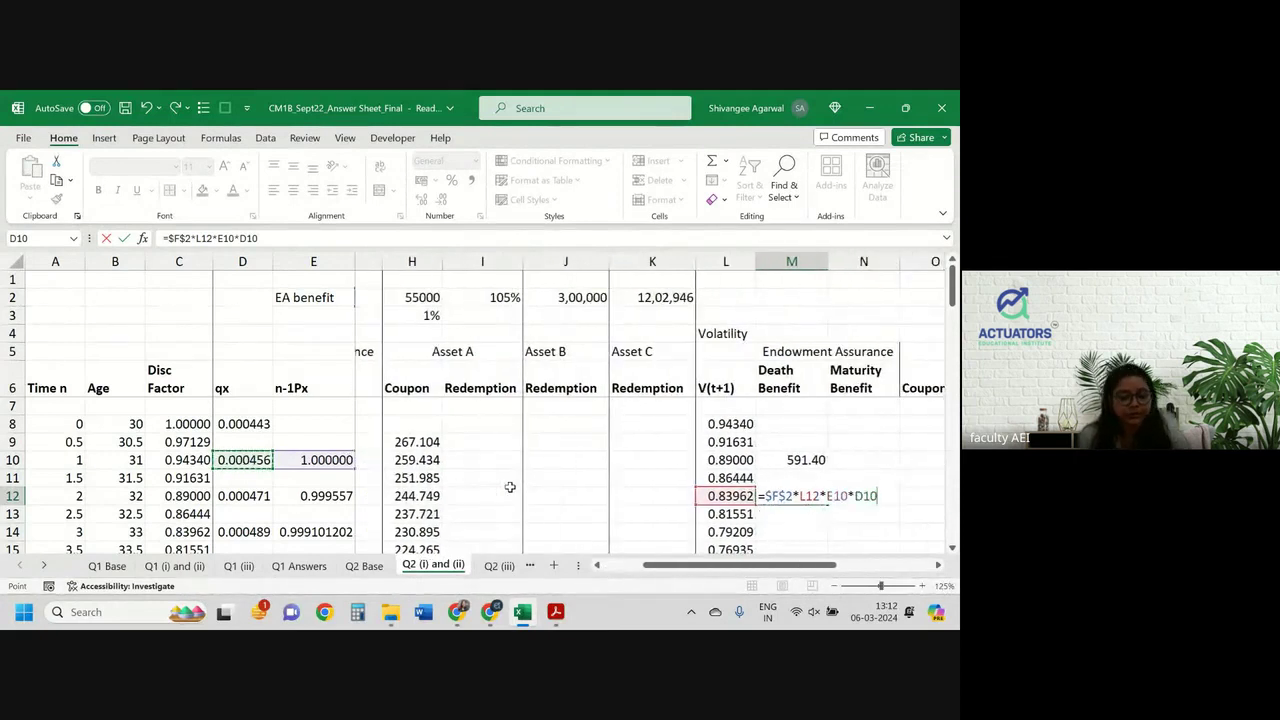
type("*")
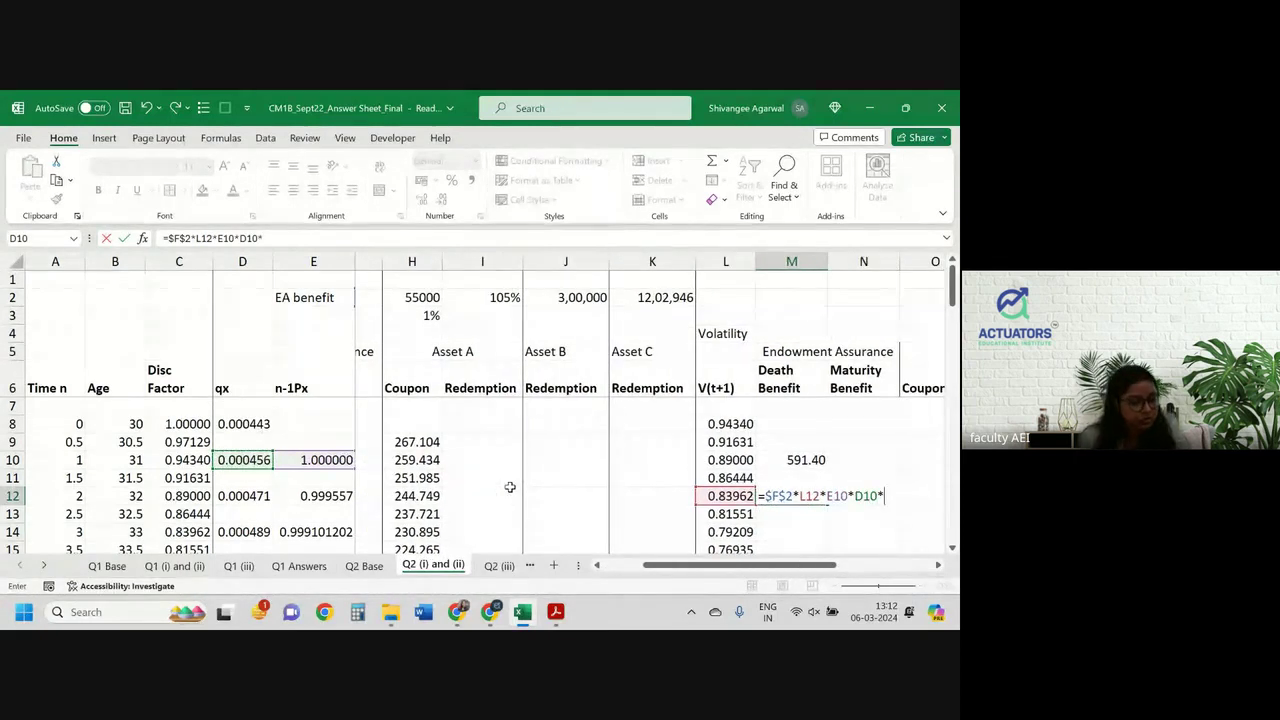
left_click(61, 495)
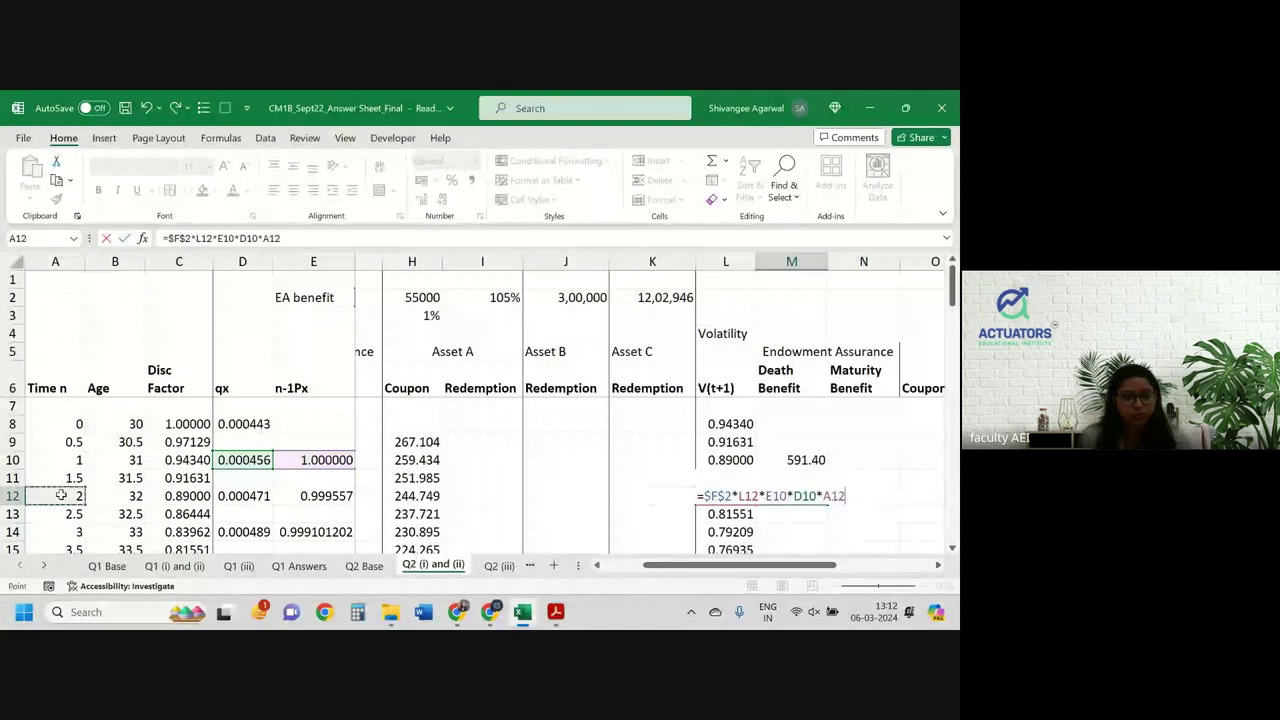
key("Return")
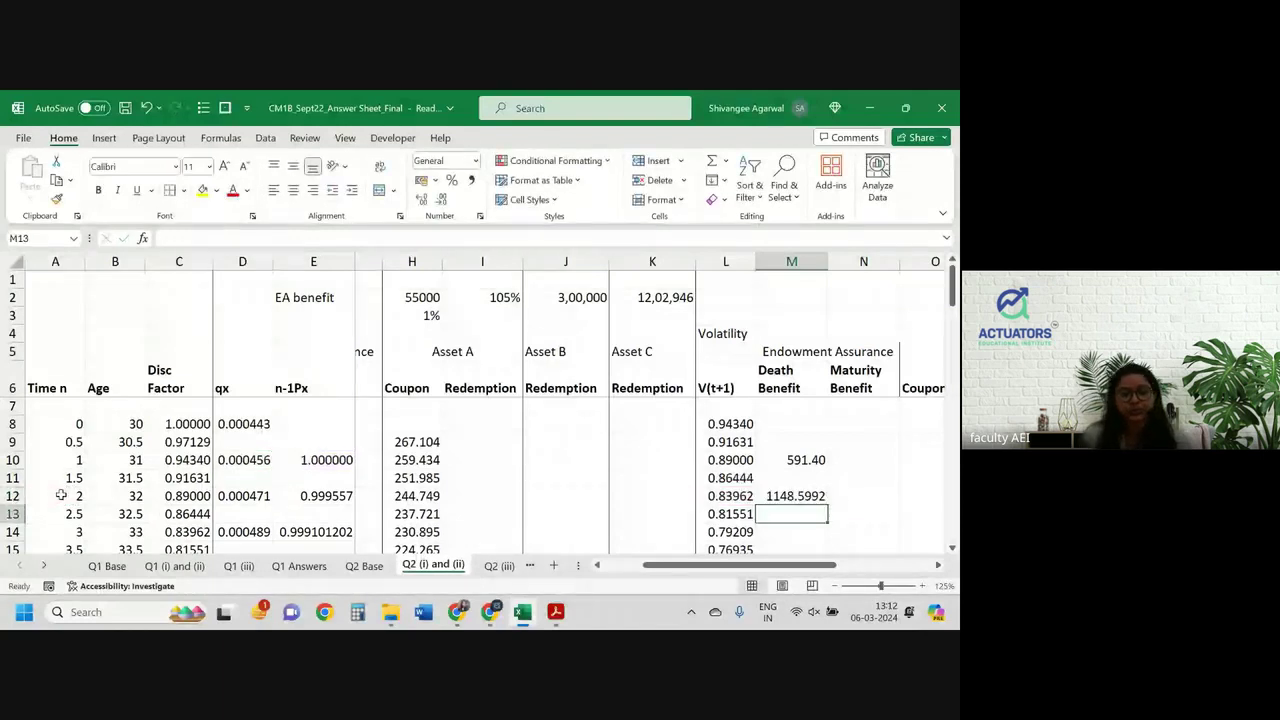
Format the volatility death benefit in M12 to two decimal places
left_click(787, 497)
left_click(446, 192)
left_click(446, 192)
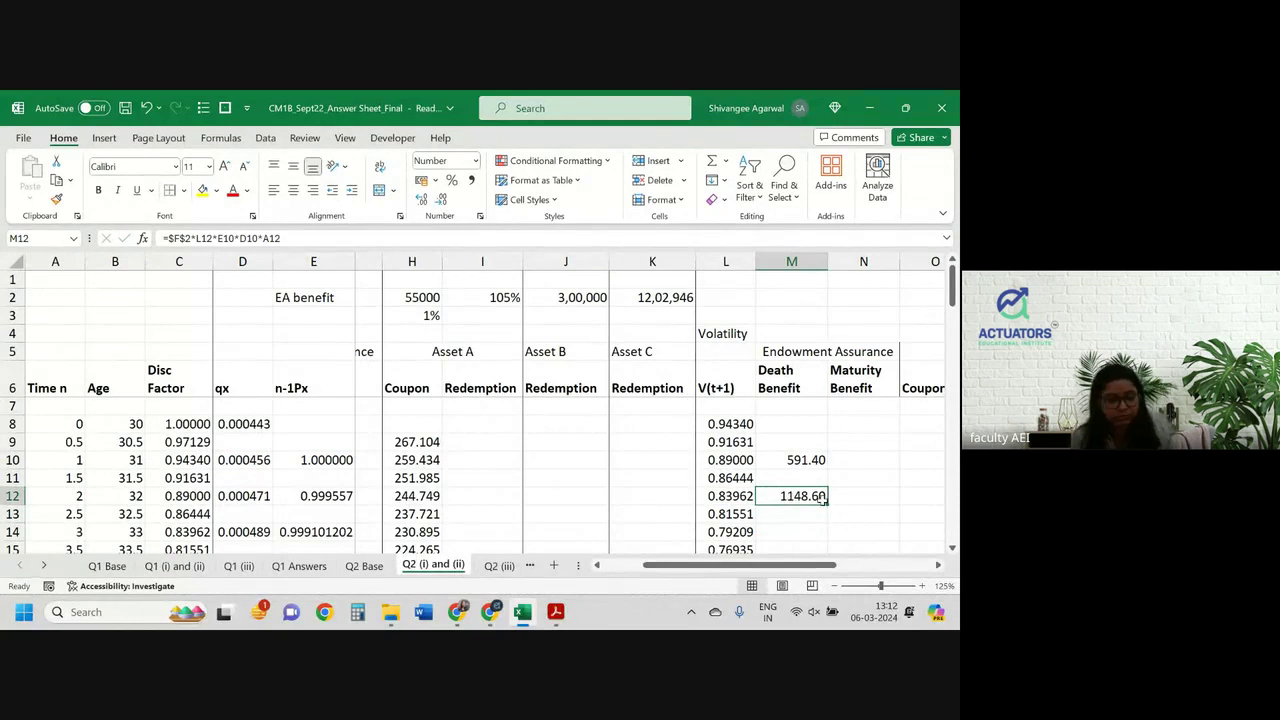
Correct the survival probability reference in the M12 formula from E10 to E12, giving =$F$2*L12*E12*D10*A12
double_click(818, 498)
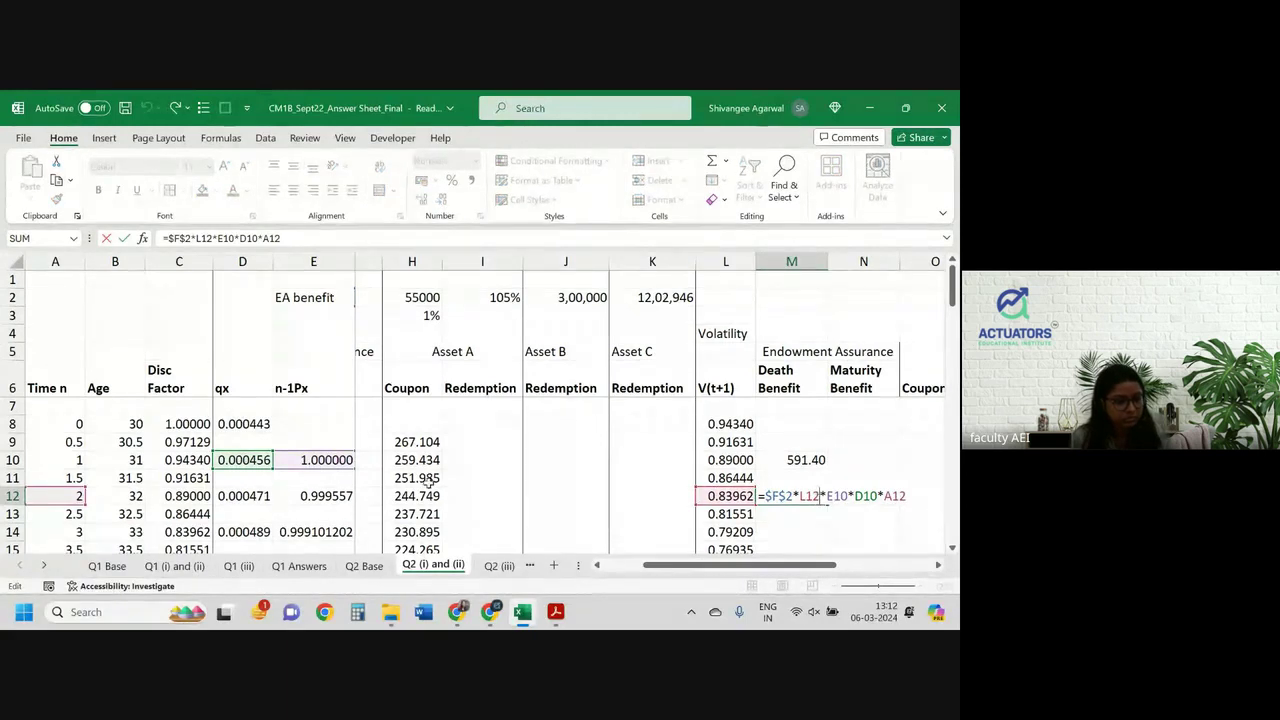
scroll(428, 483, "left", 1)
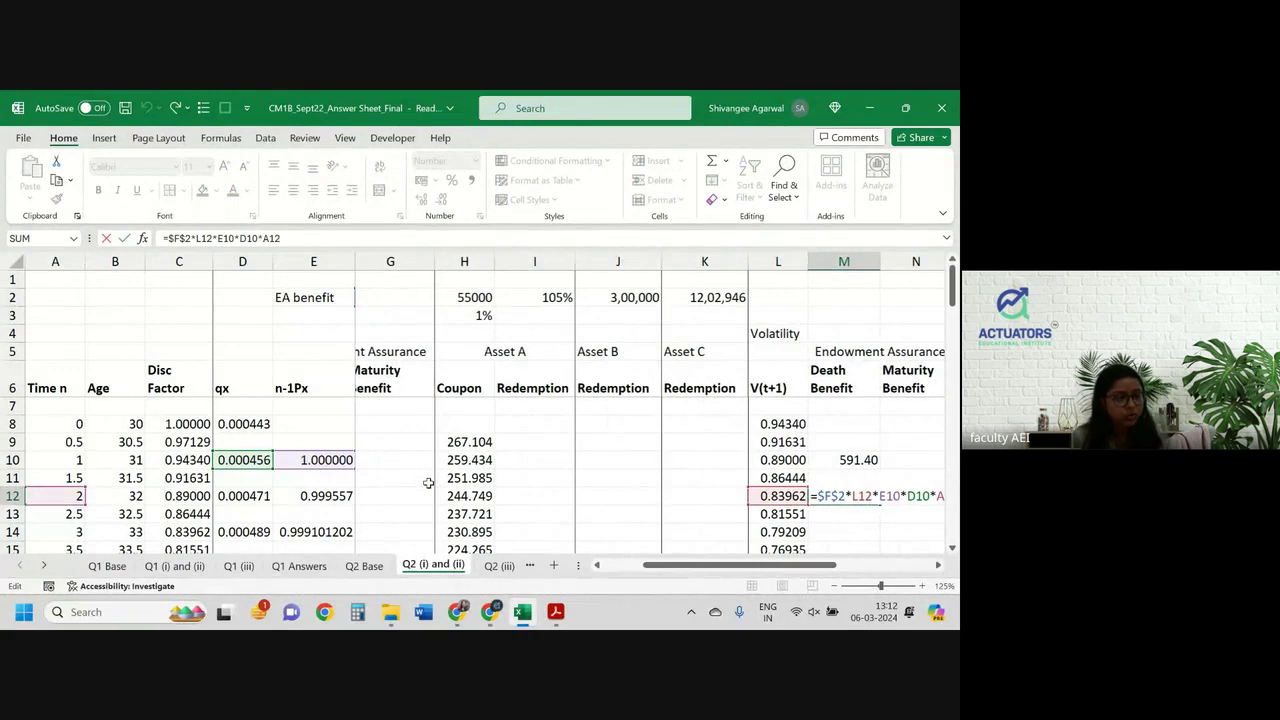
key("Left")
key("Left")
key("Left")
key("Left")
key("Left")
key("Left")
key("Left")
key("Left")
key("Left")
key("Left")
key("Left")
key("Left")
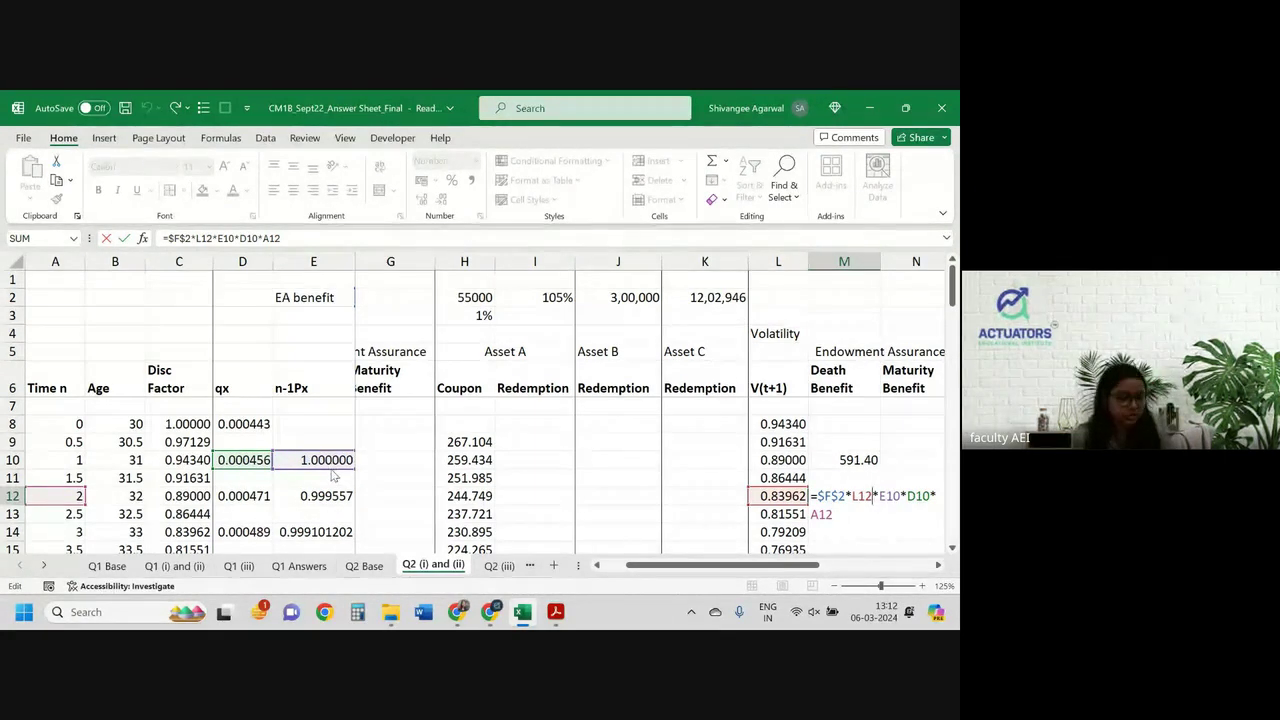
left_click(333, 514)
left_click(327, 502)
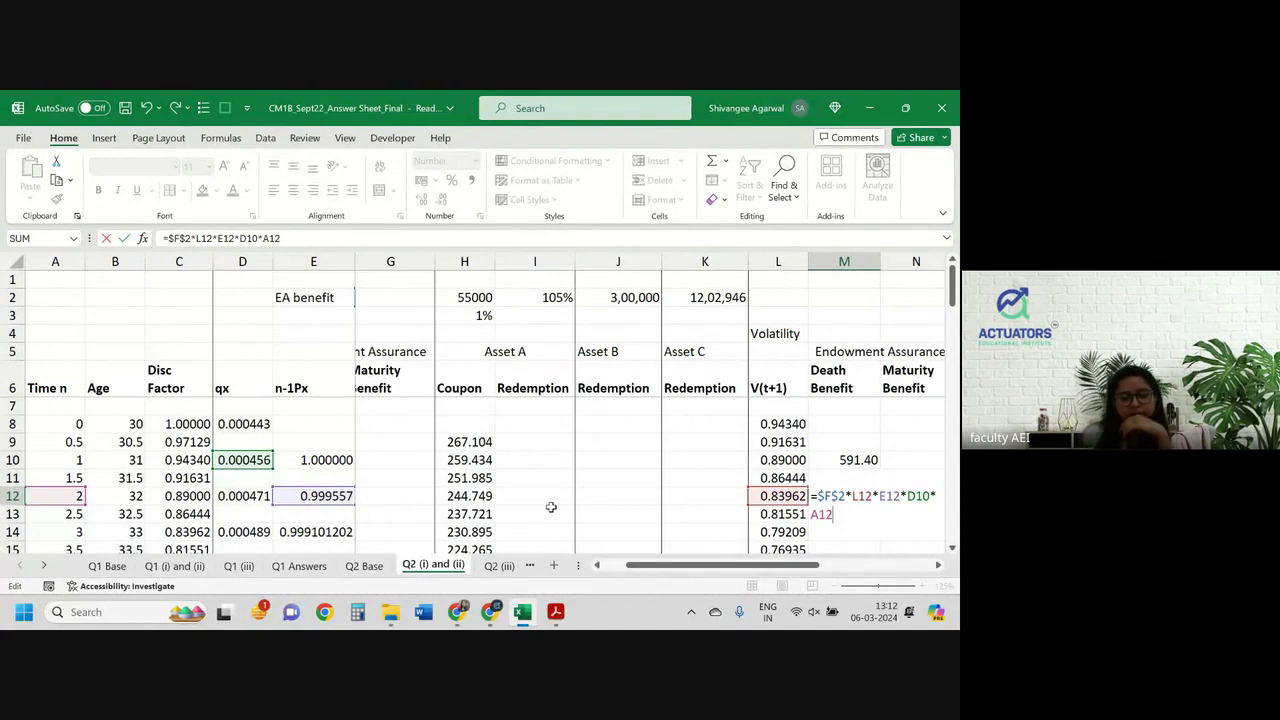
key("Return")
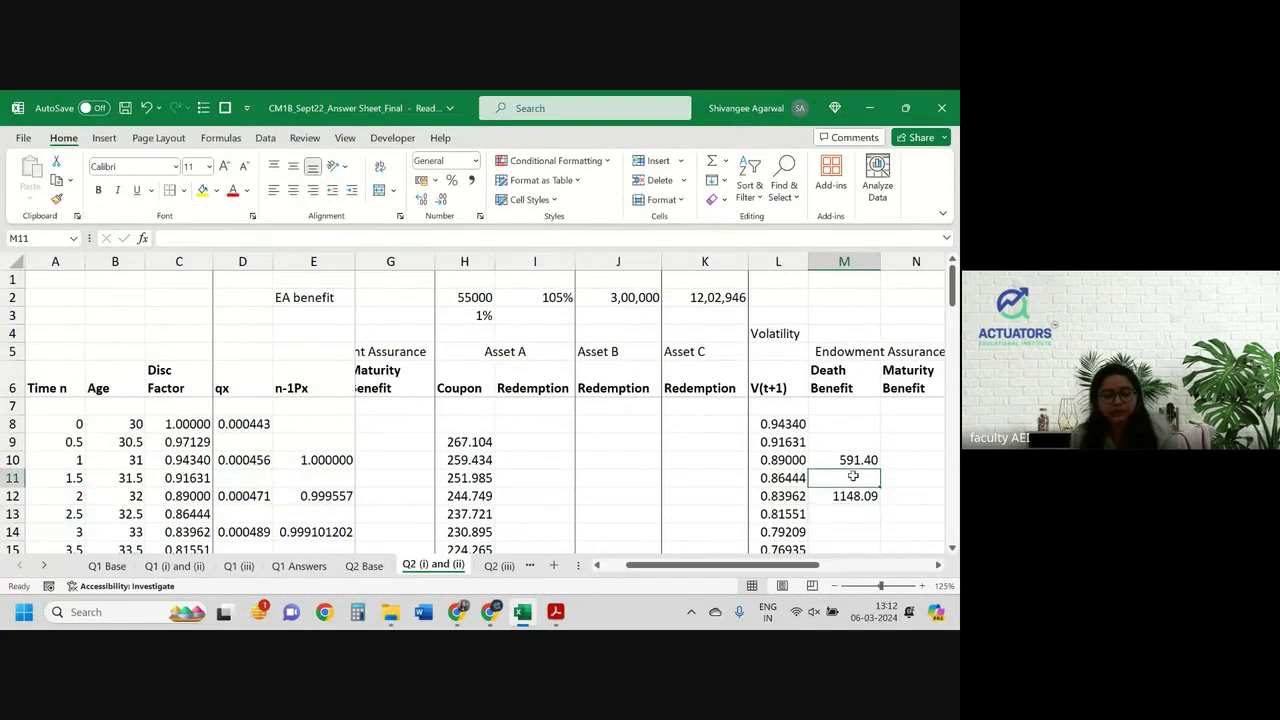
Fill the death benefit pattern in M11:M12 down to row 48 and review the filled column
left_click_drag(858, 485, 874, 459)
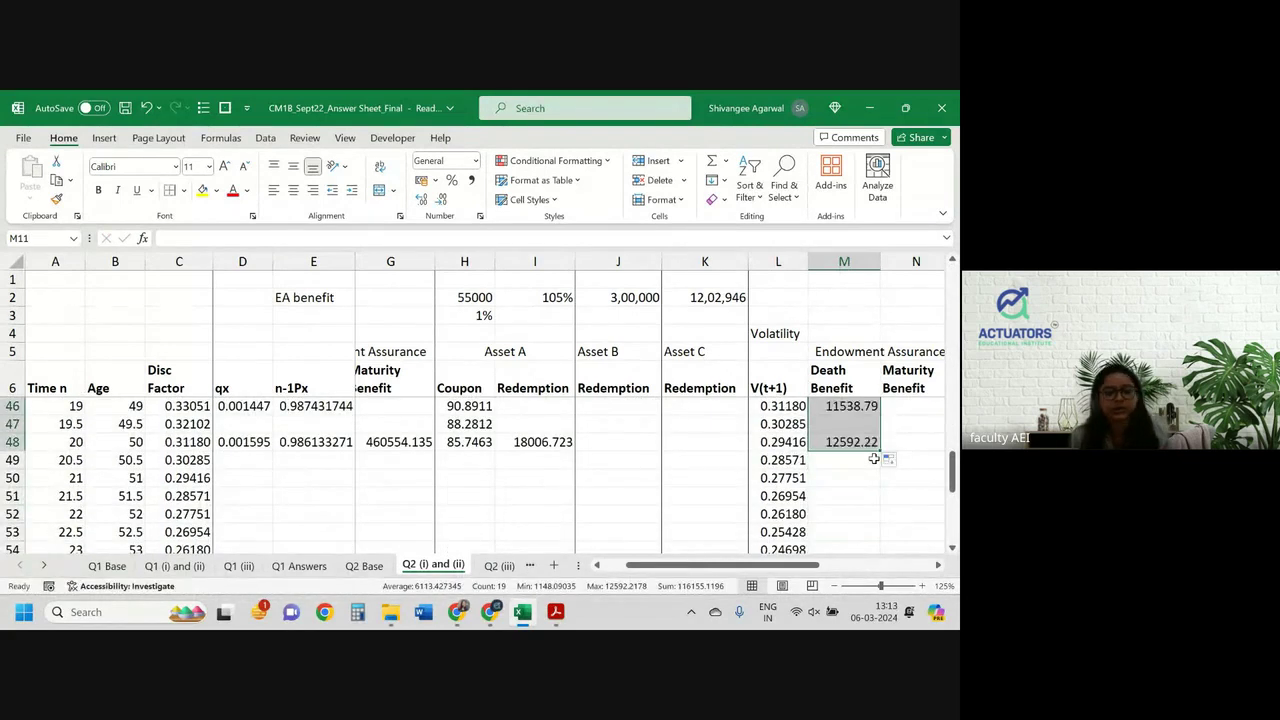
scroll(874, 459, "up", 13)
scroll(874, 459, "down", 6)
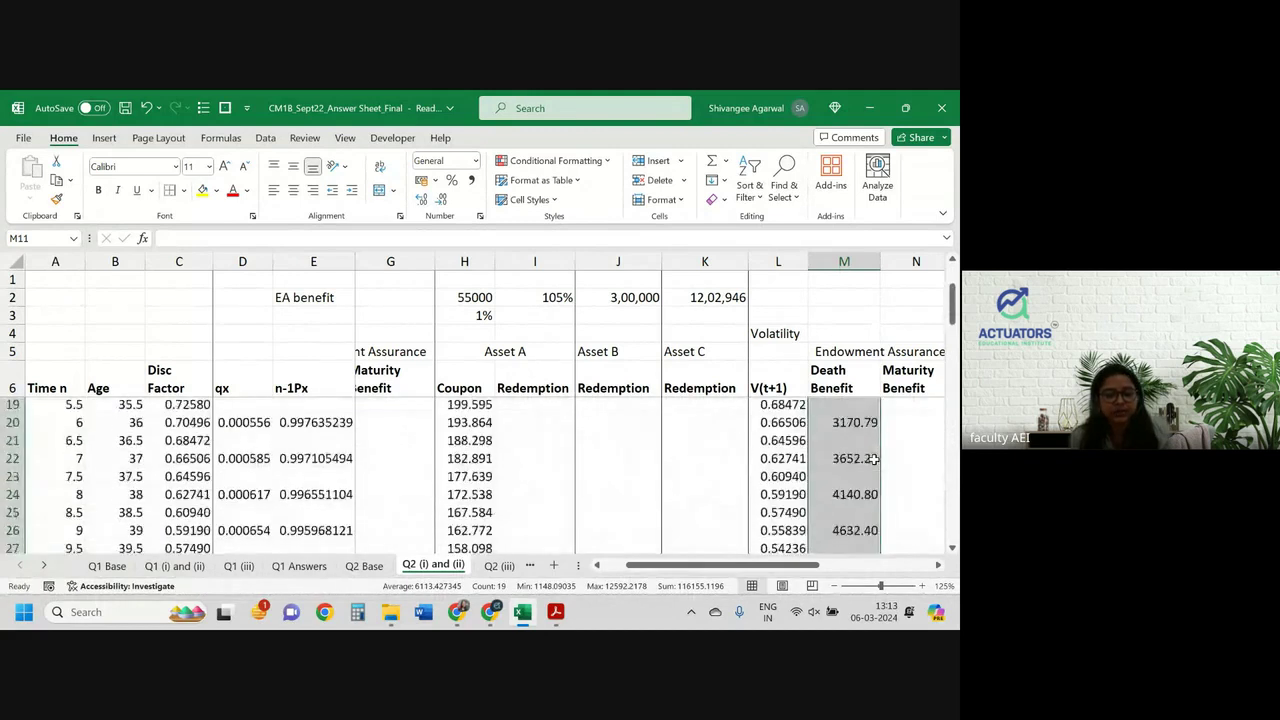
Start the volatility maturity benefit formula in N48 with the EA benefit amount, =F2*
scroll(874, 459, "down", 3)
scroll(874, 459, "down", 6)
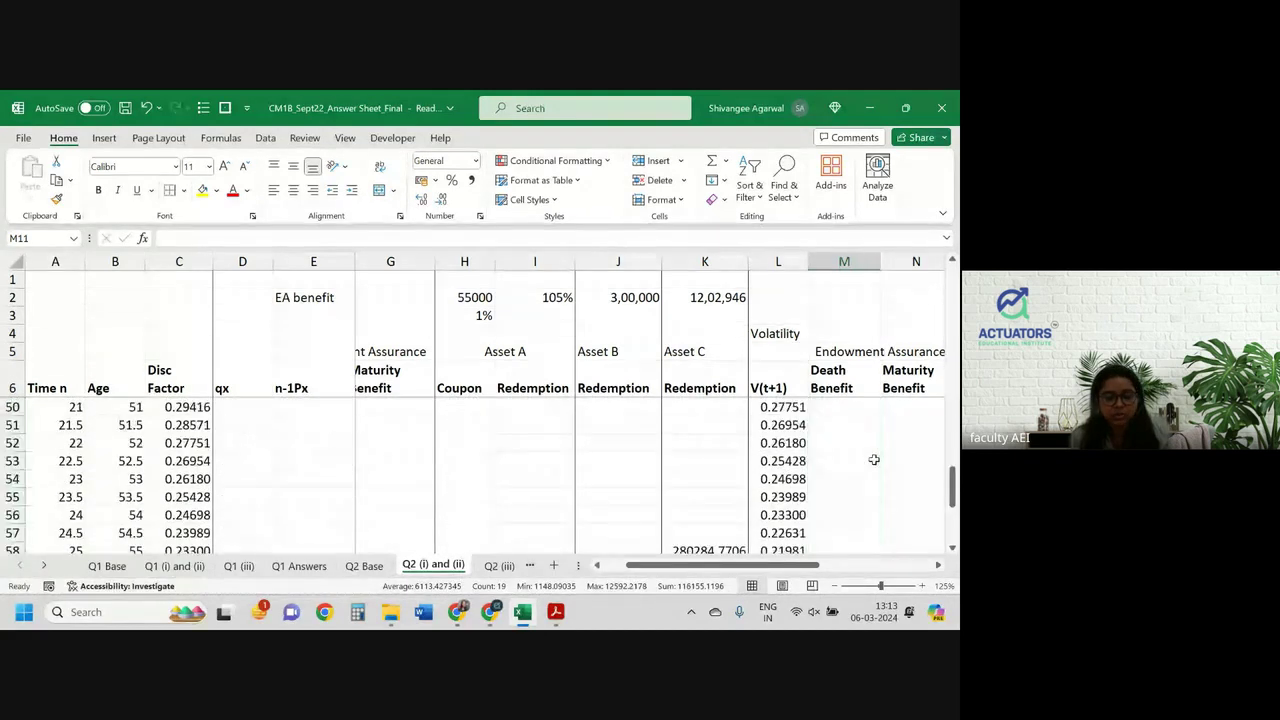
scroll(874, 459, "up", 2)
left_click(903, 456)
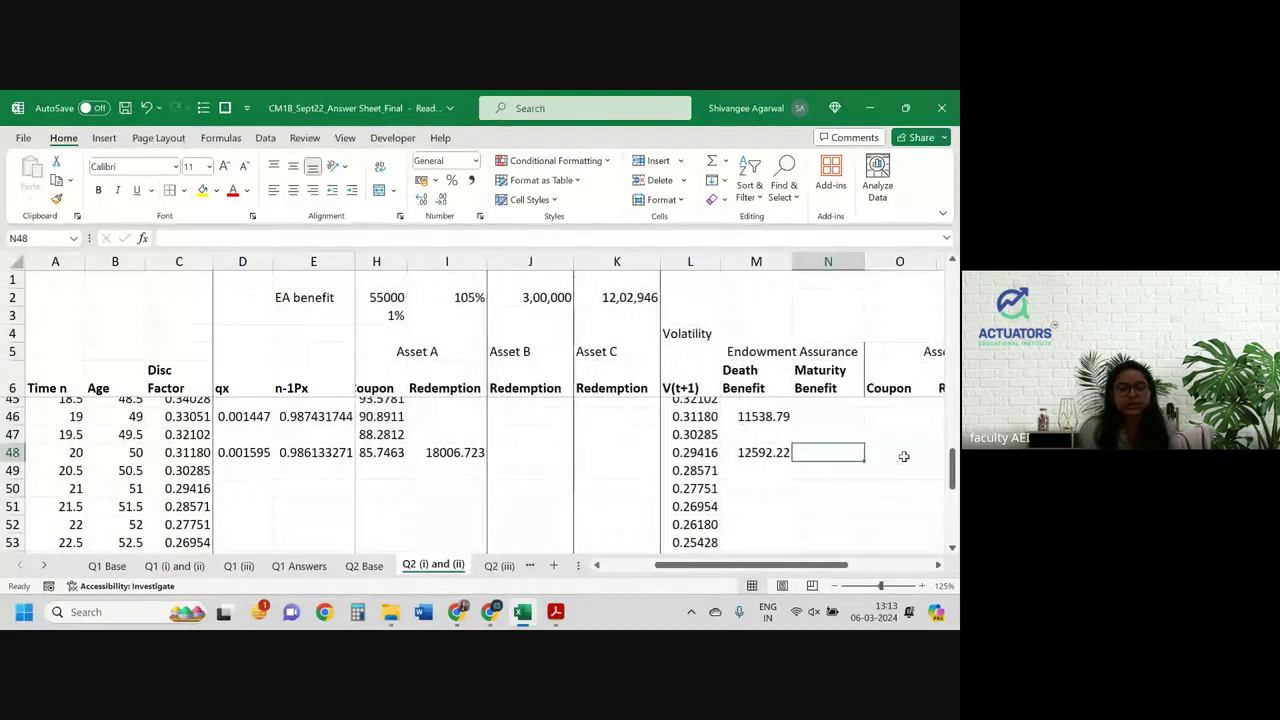
type("=")
key("Left")
key("Left")
key("Left")
key("Left")
key("Left")
key("Left")
key("Left")
key("Left")
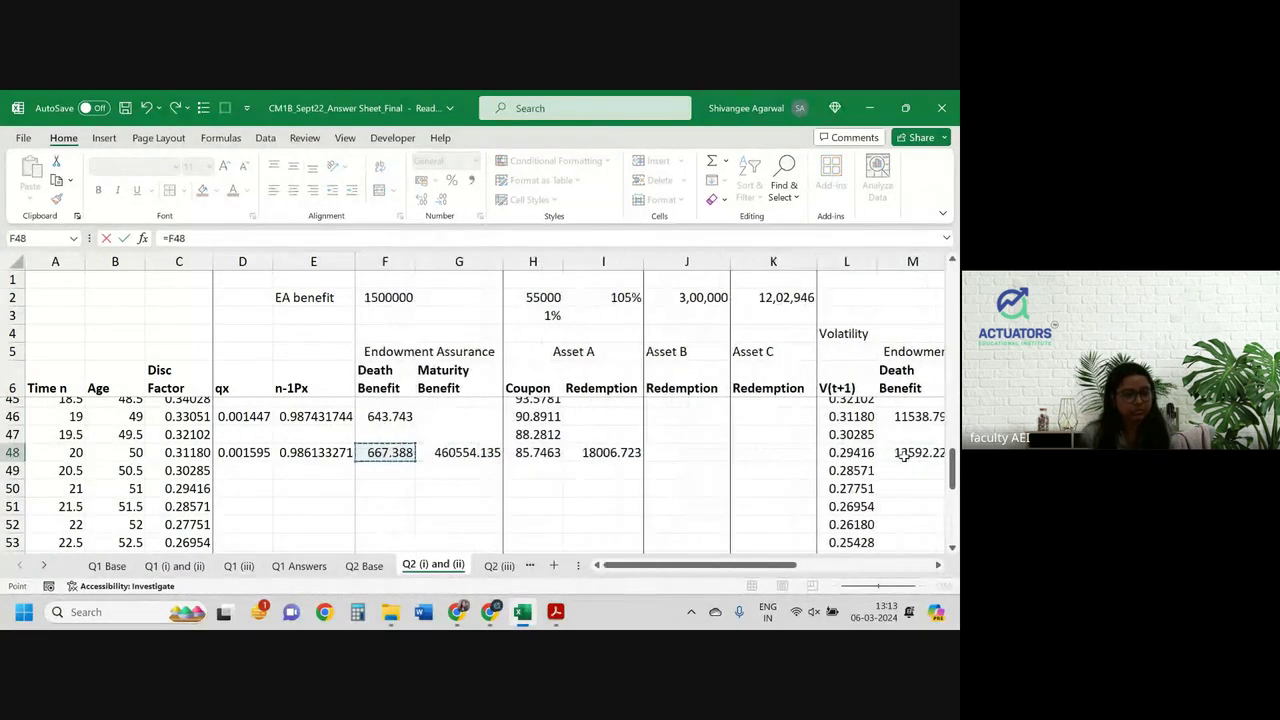
key("Up")
key("Up")
key("Up")
key("Up")
key("Up")
key("Up")
key("Up")
key("Up")
key("Page_Up")
key("Page_Up")
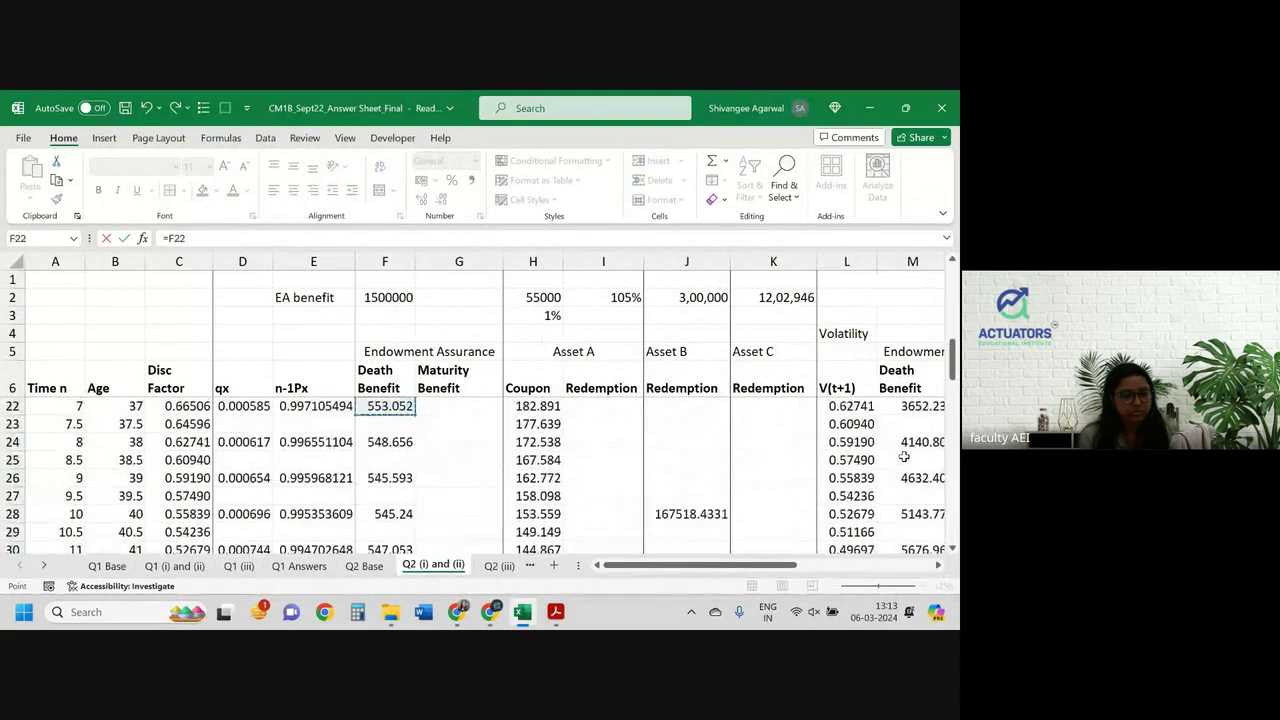
key("Right")
key("ctrl+Up")
key("ctrl+Up")
key("Down")
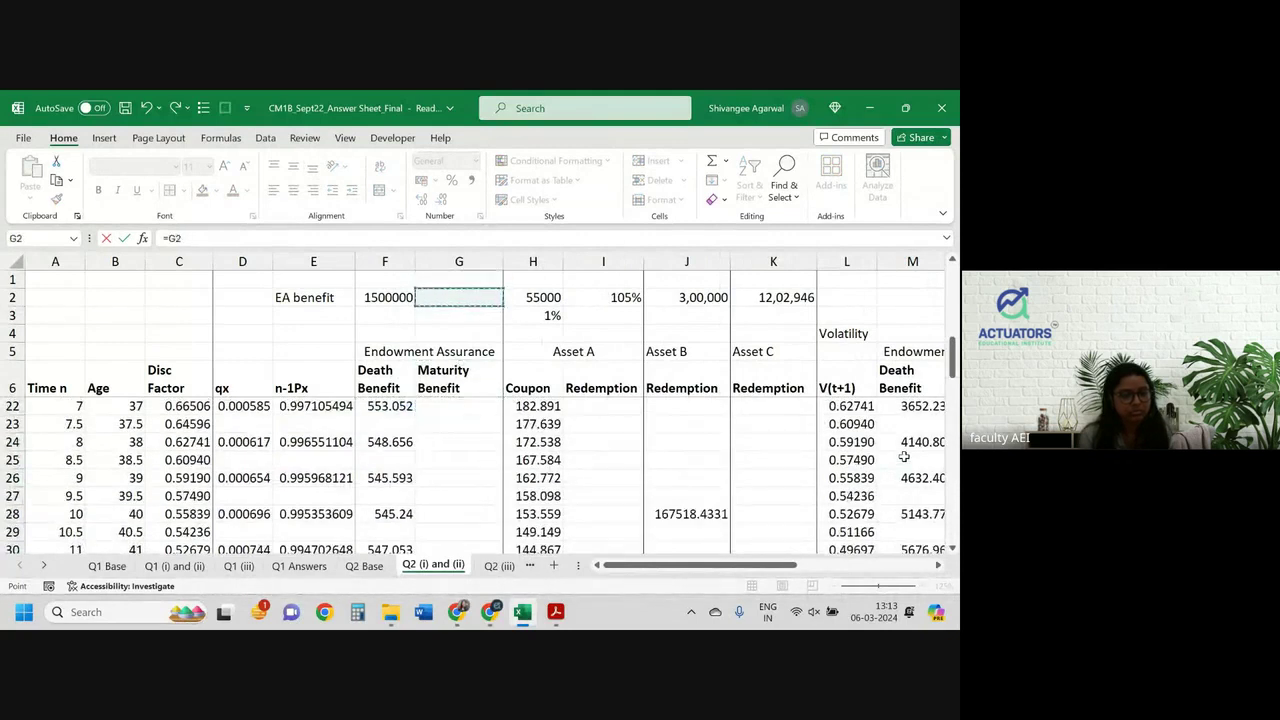
key("Left")
type("*")
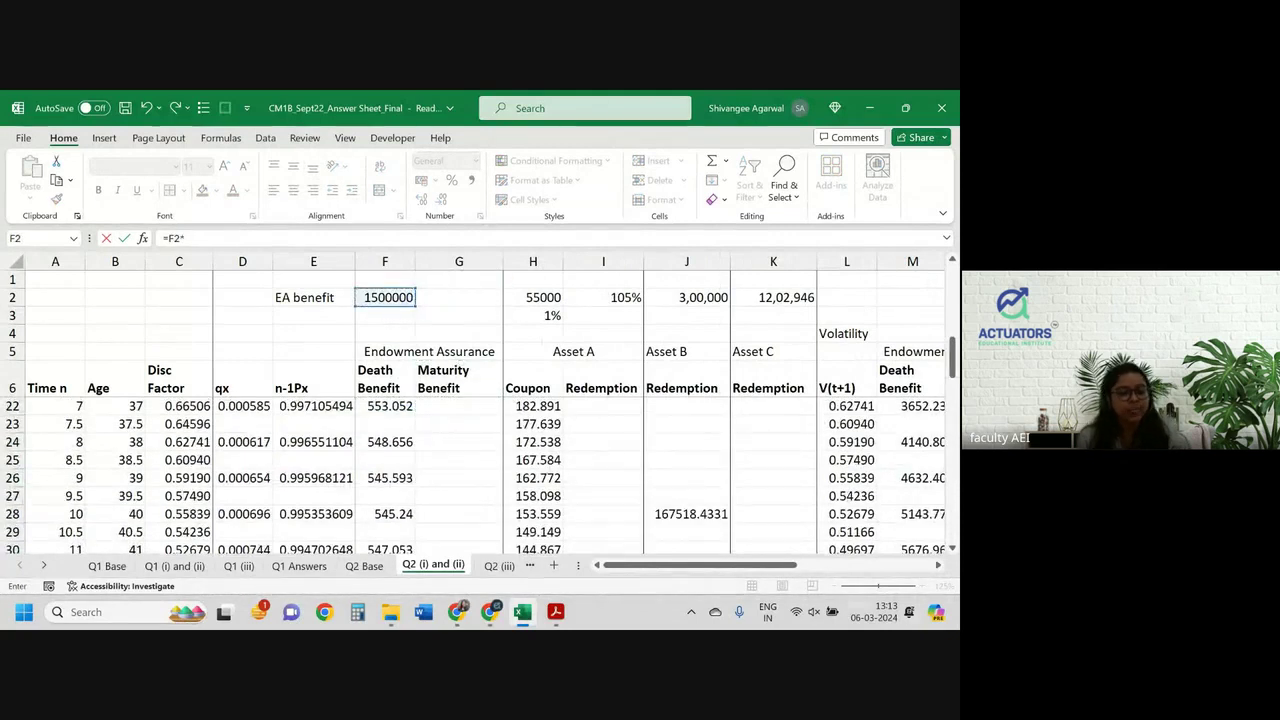
Extend the N48 formula with the row 48 survival probability and one minus the age 49 mortality rate, reading =F2*E48*(1-D46)*
scroll(629, 401, "down", 6)
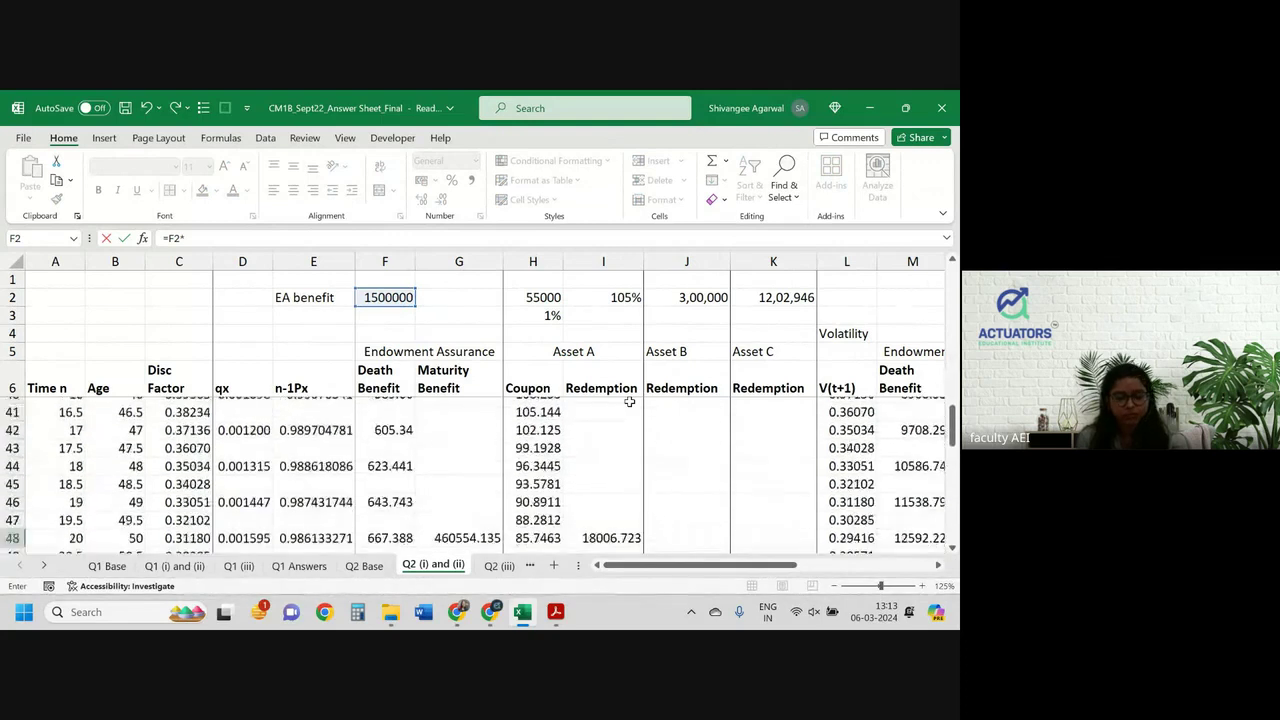
scroll(629, 401, "down", 2)
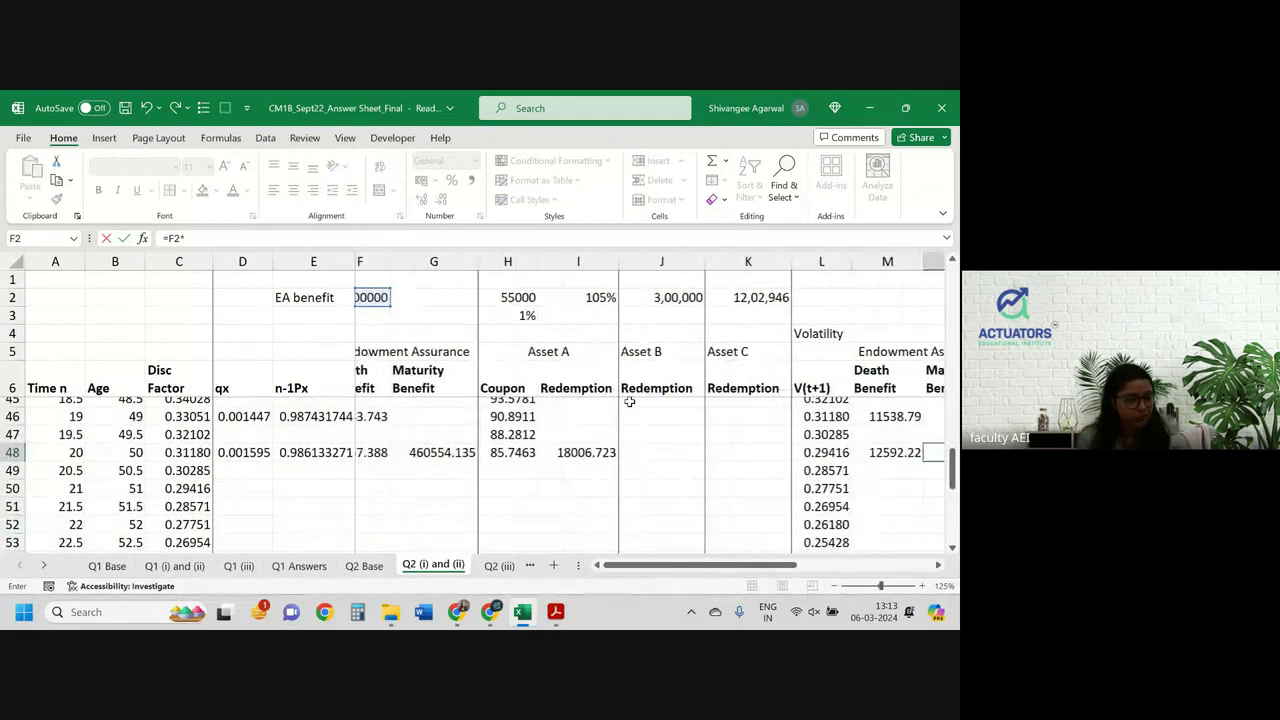
left_click(309, 452)
left_click(309, 452)
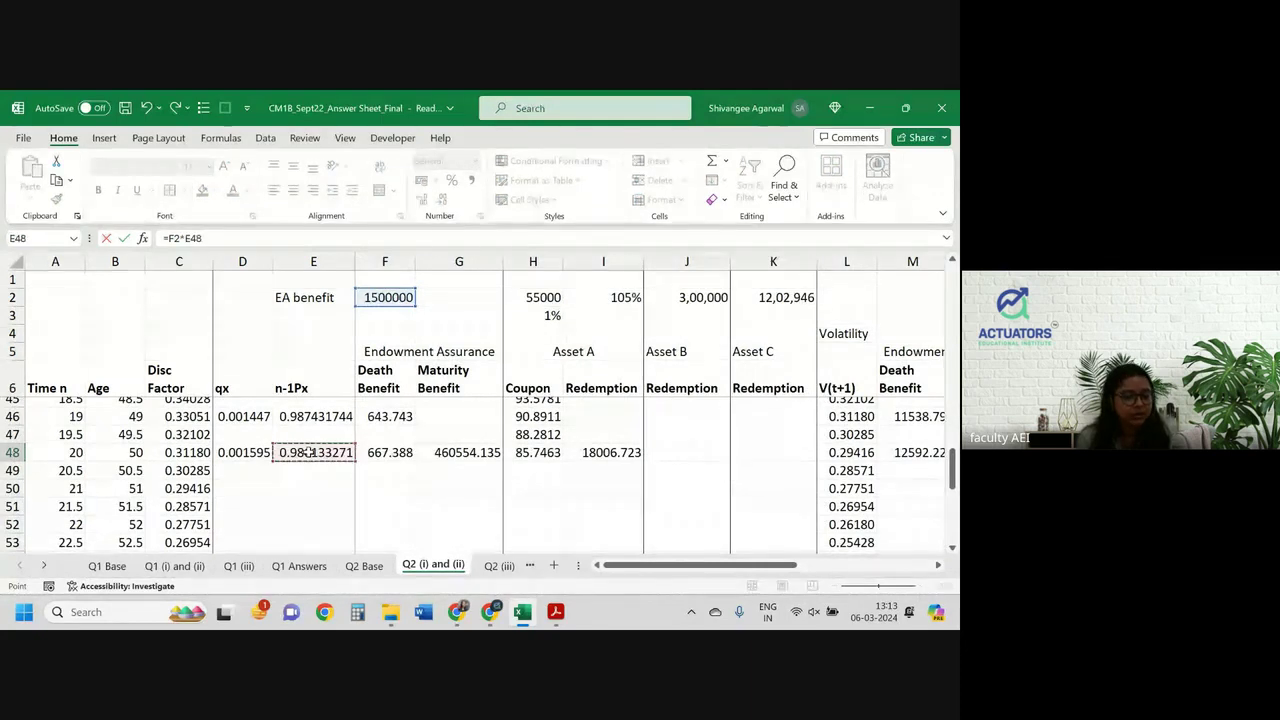
type("*(")
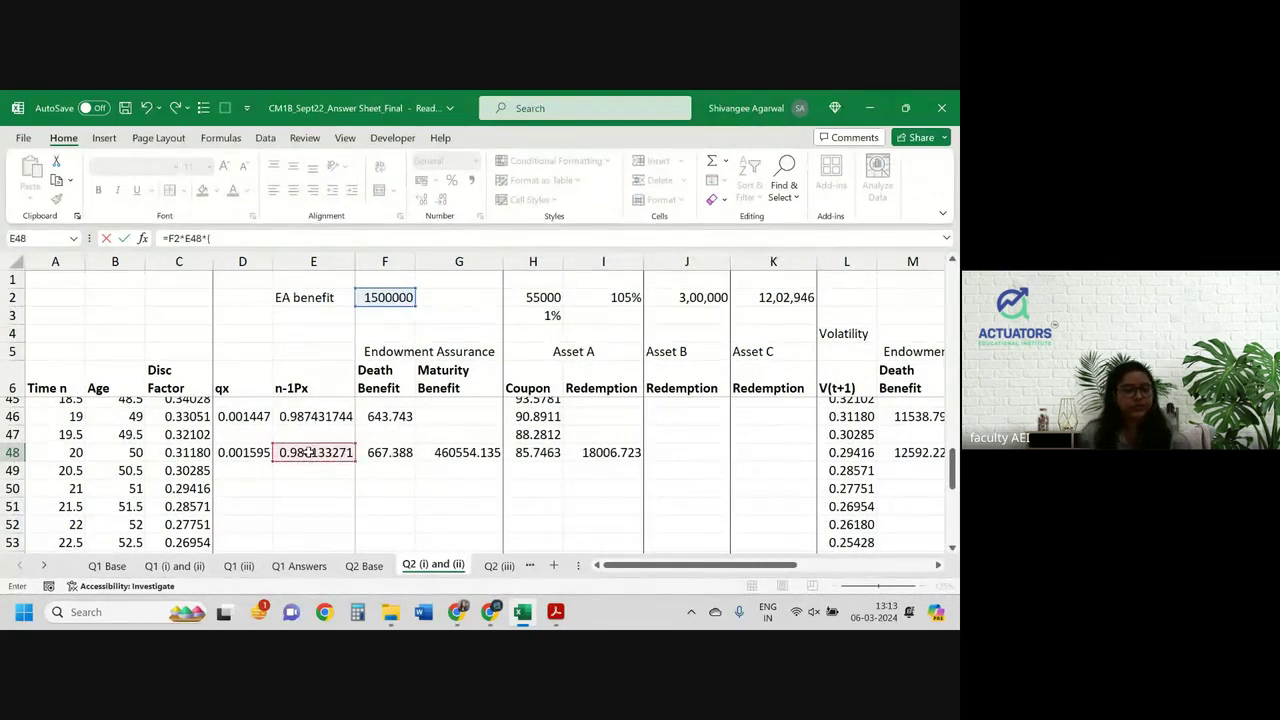
type("1-")
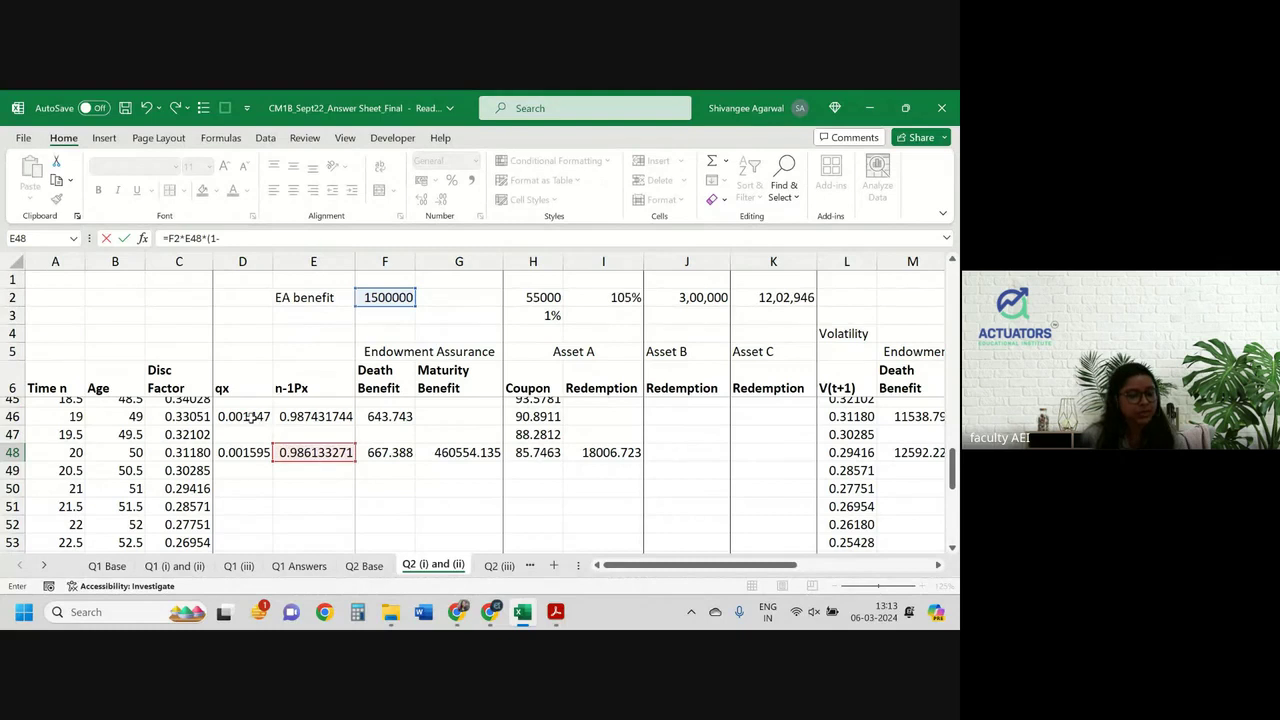
left_click(252, 418)
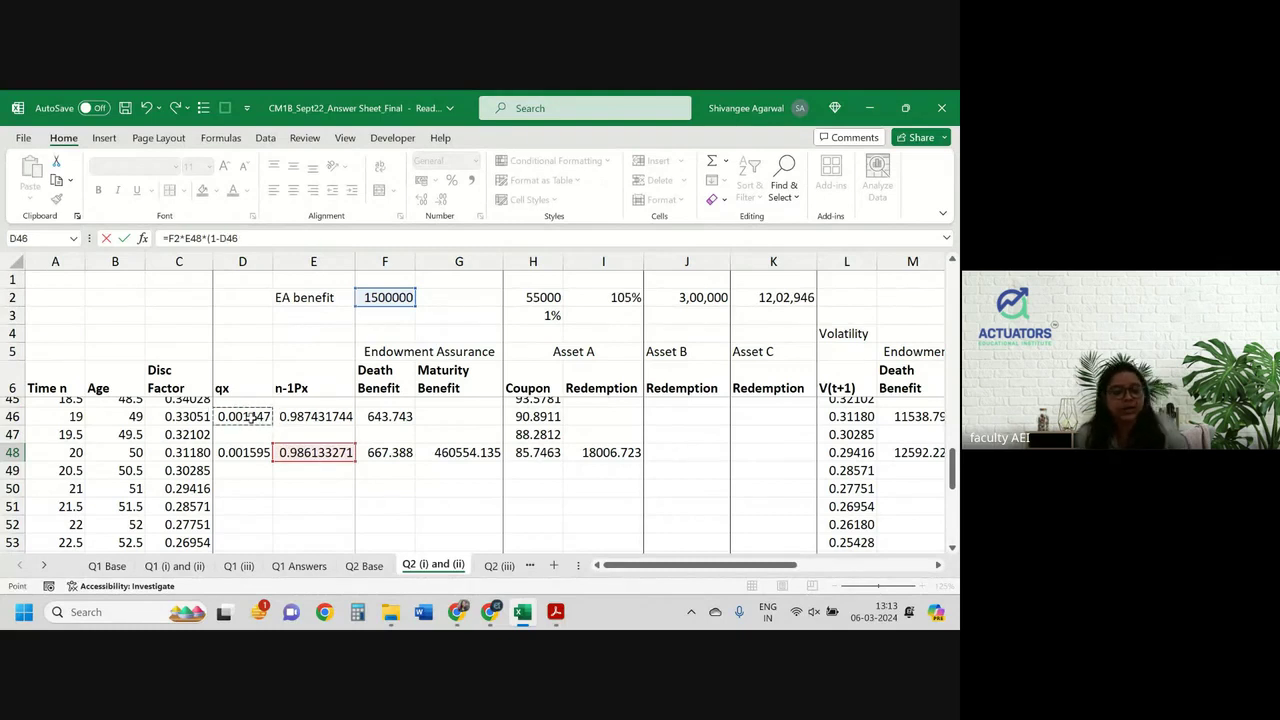
type(")*")
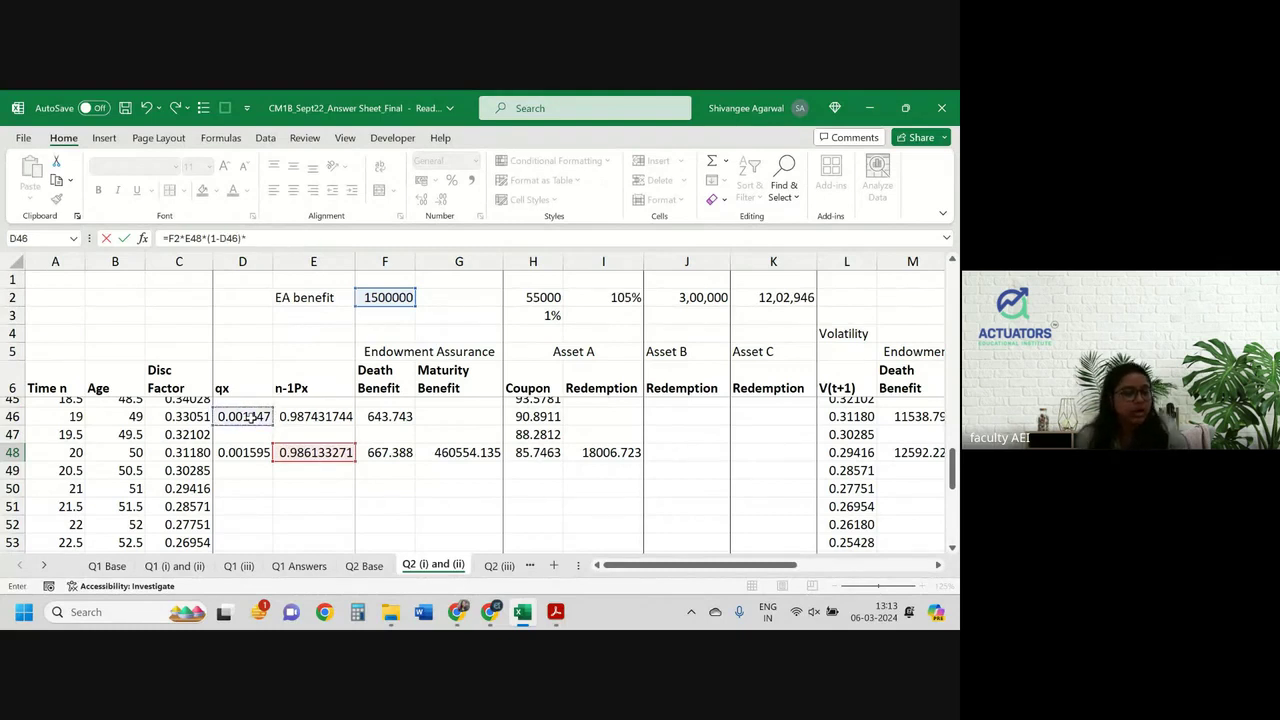
Complete the N48 maturity benefit formula with the time and V(t+1) factor as =F2*E48*(1-D46)*A48*L48
left_click(64, 453)
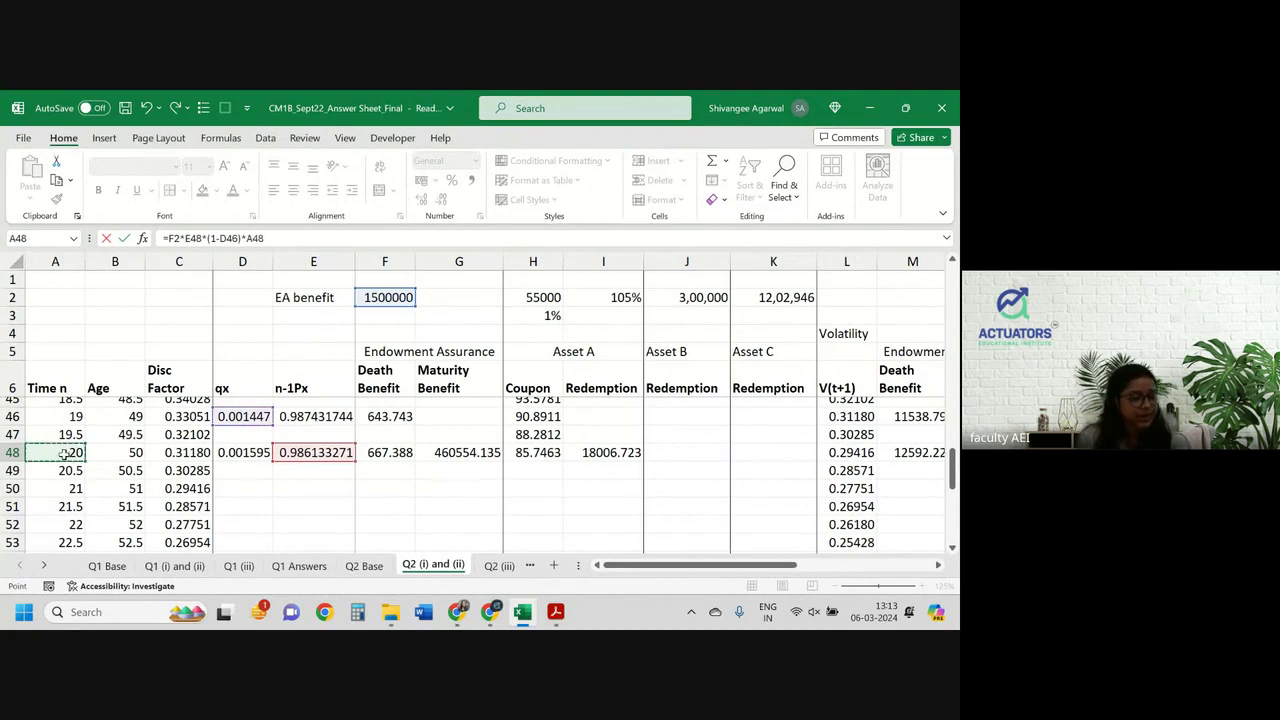
type("*")
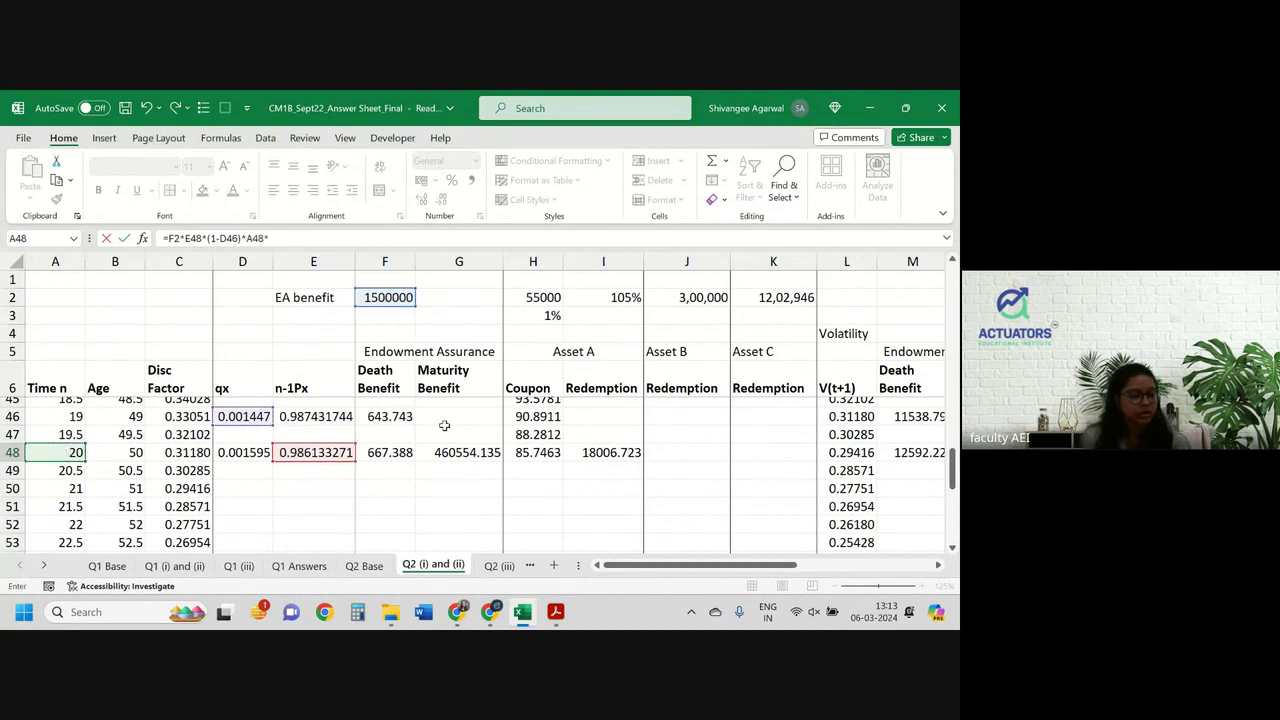
left_click(848, 453)
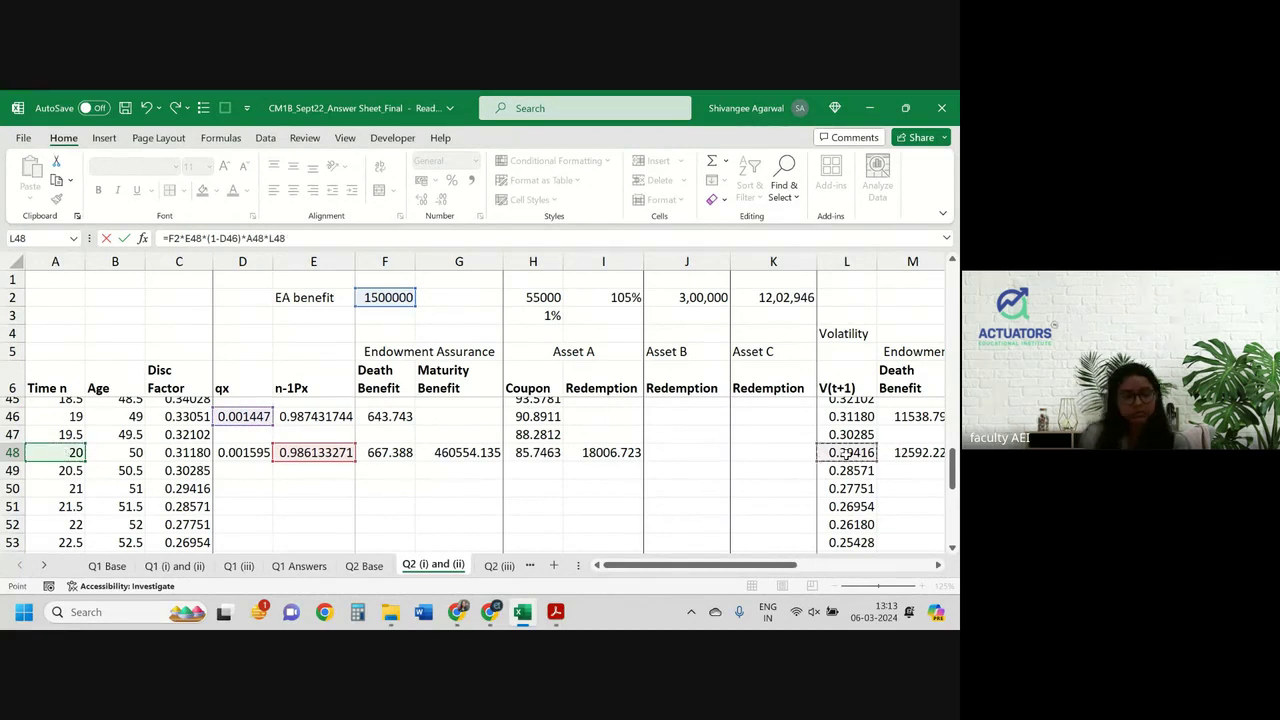
key("Return")
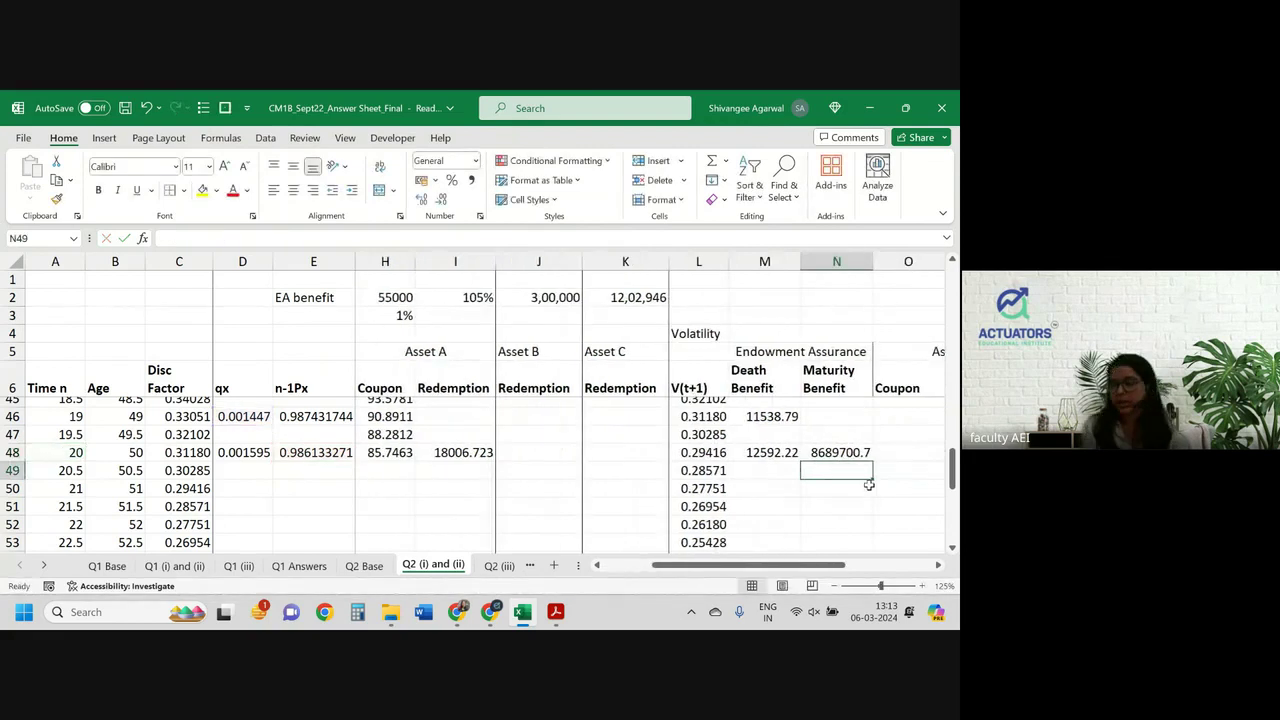
Copy the endowment assurance total formula from G60 to N60 and auto-fit the width of column N
scroll(841, 454, "down", 3)
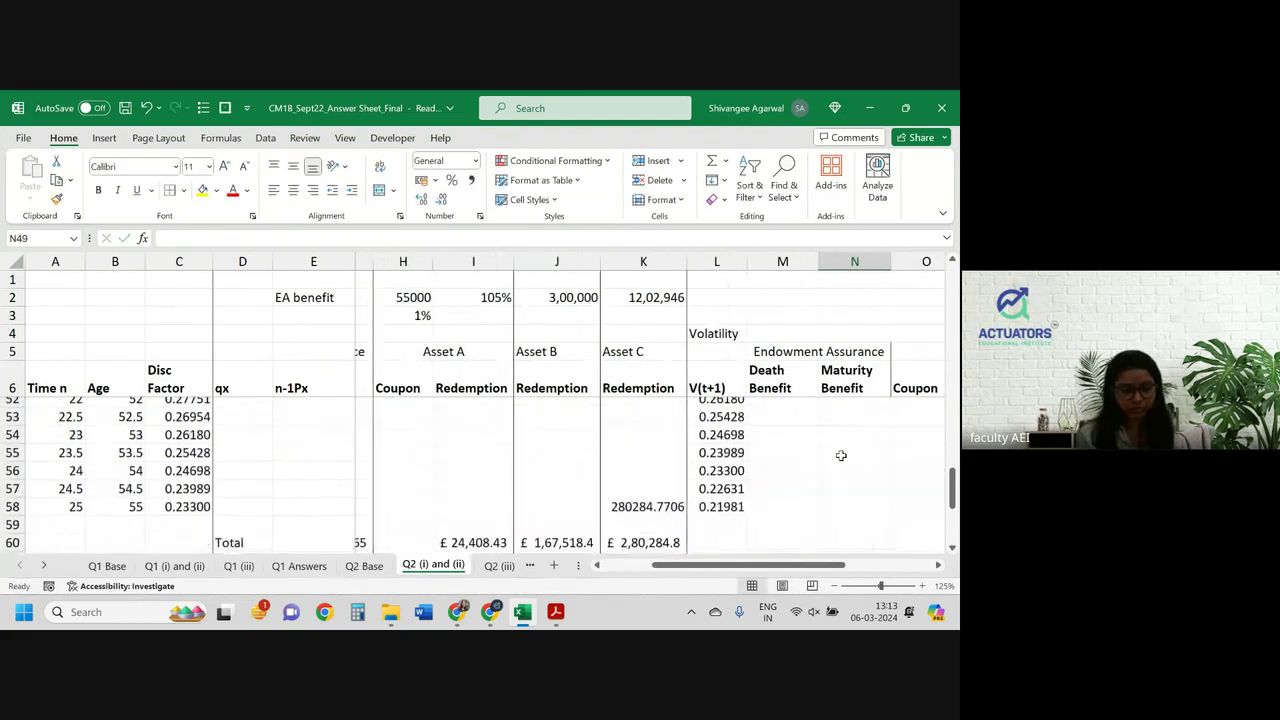
scroll(841, 455, "left", 1)
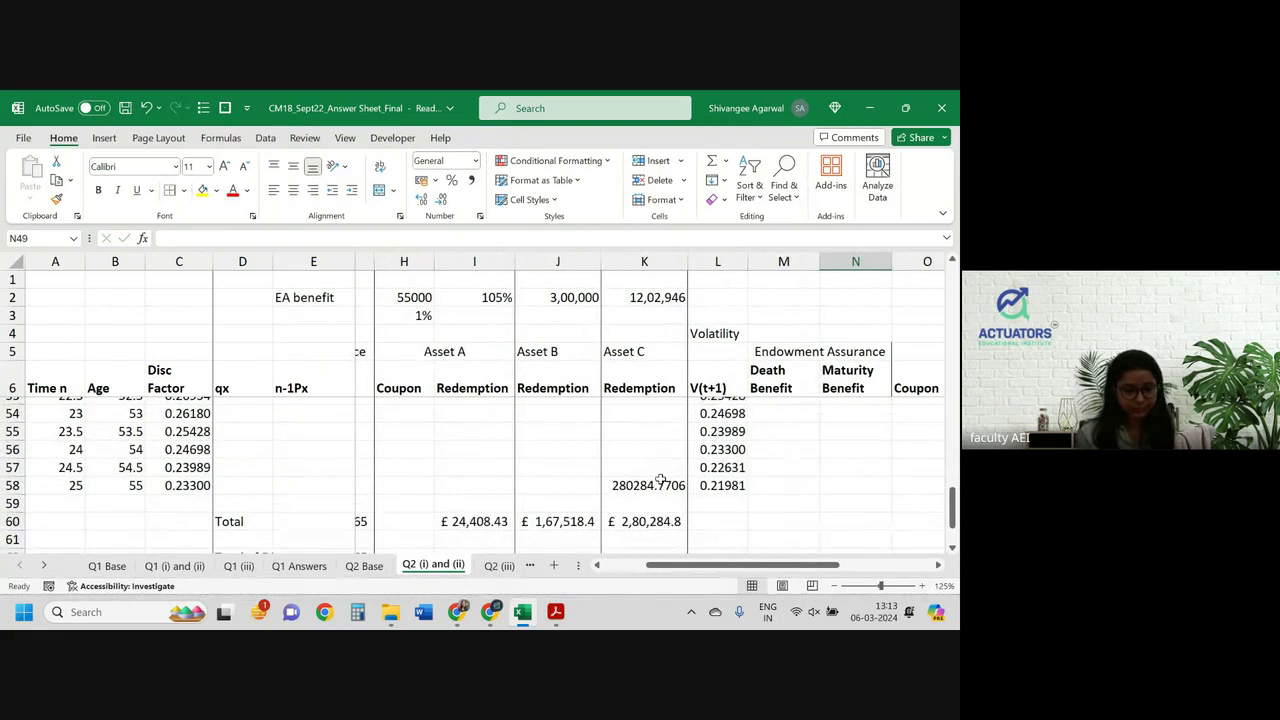
scroll(660, 482, "left", 3)
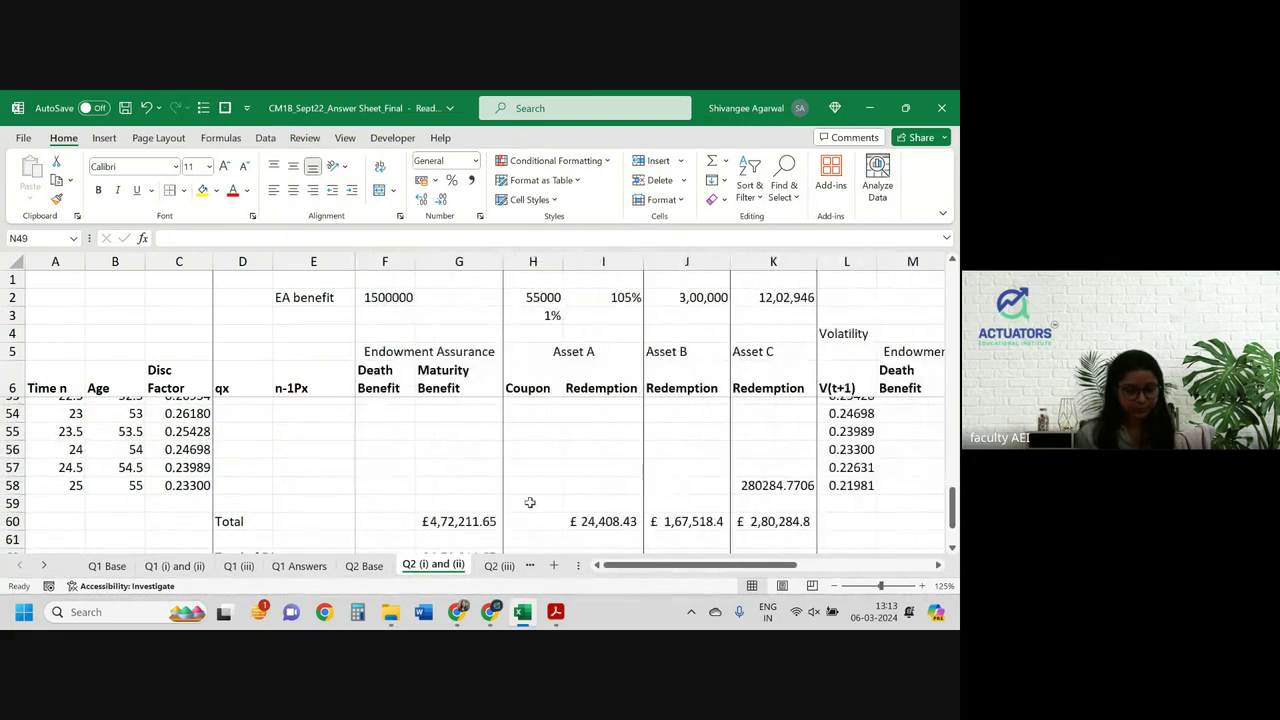
scroll(530, 502, "down", 1)
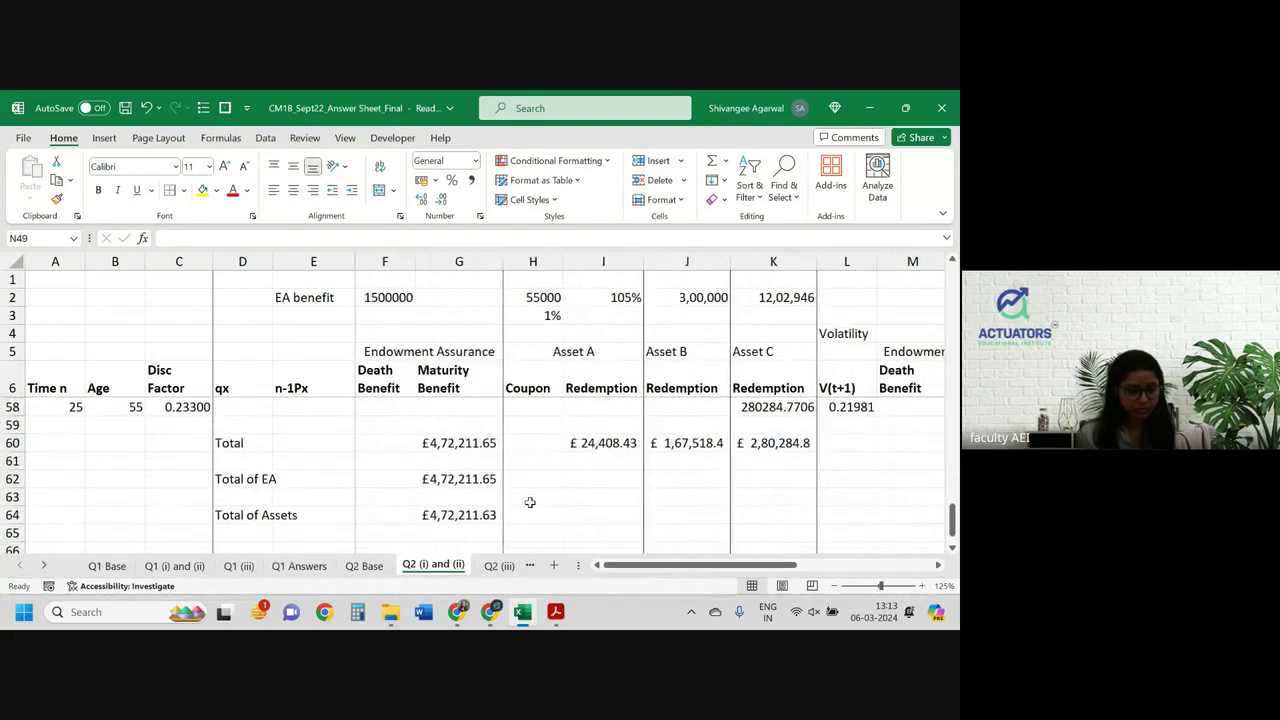
scroll(530, 502, "up", 1)
left_click(467, 448)
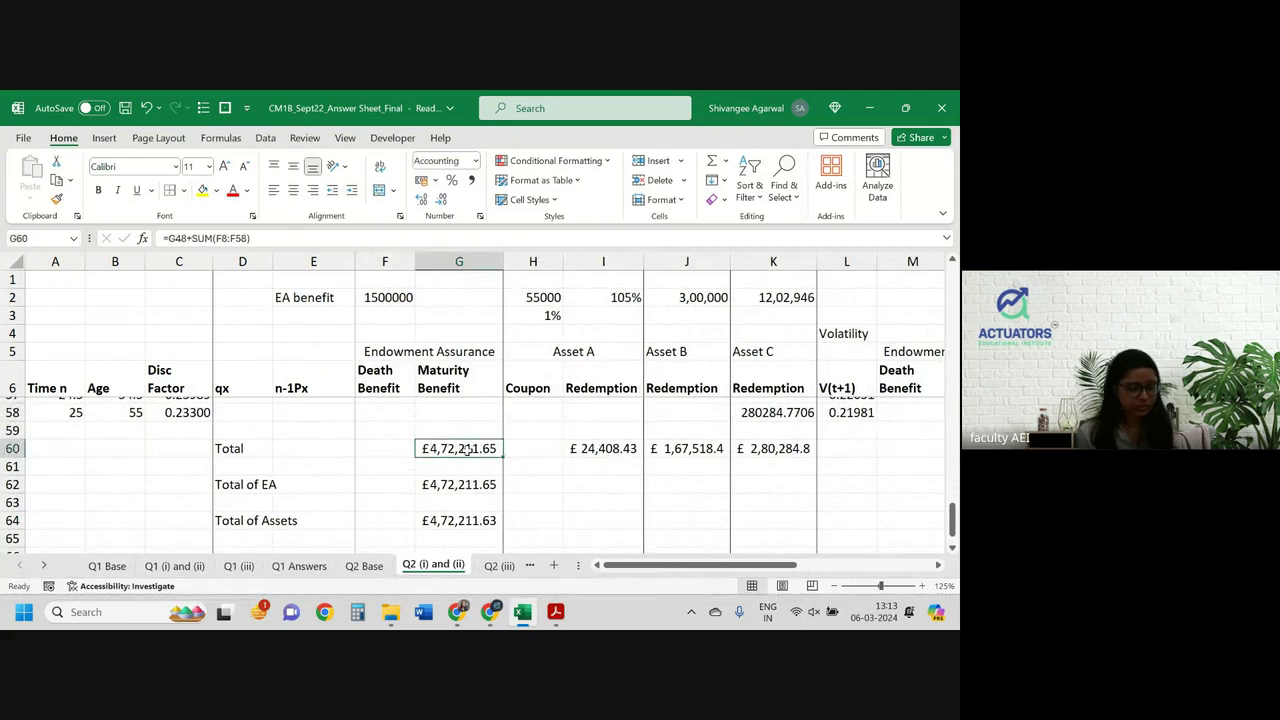
key("ctrl+c")
key("Right")
key("Right")
key("Right")
key("Right")
key("Right")
key("Right")
key("Right")
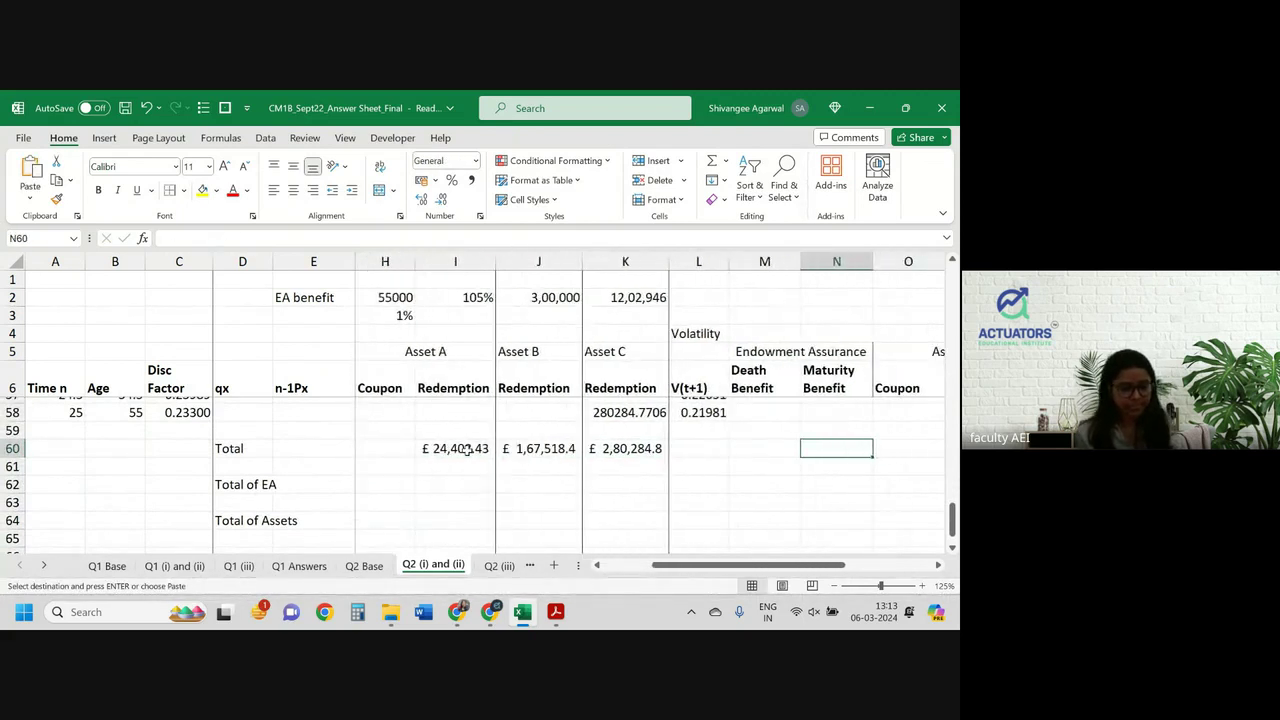
key("ctrl+v")
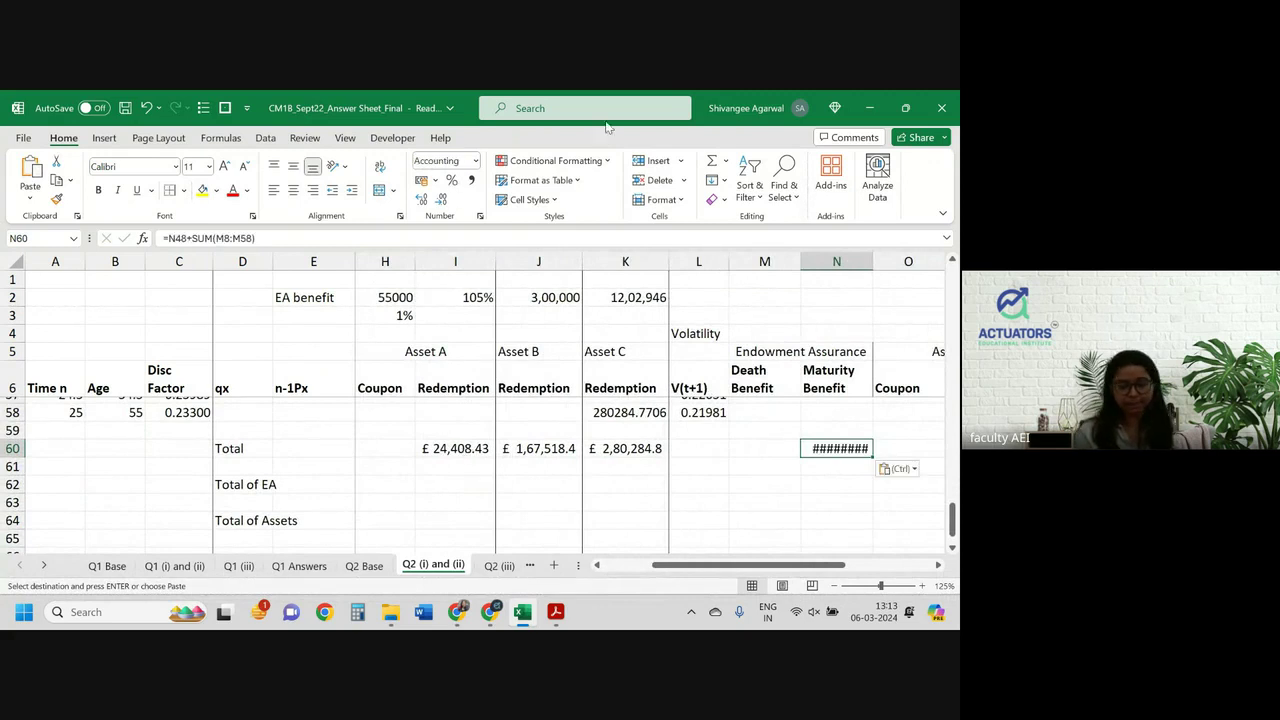
double_click(872, 262)
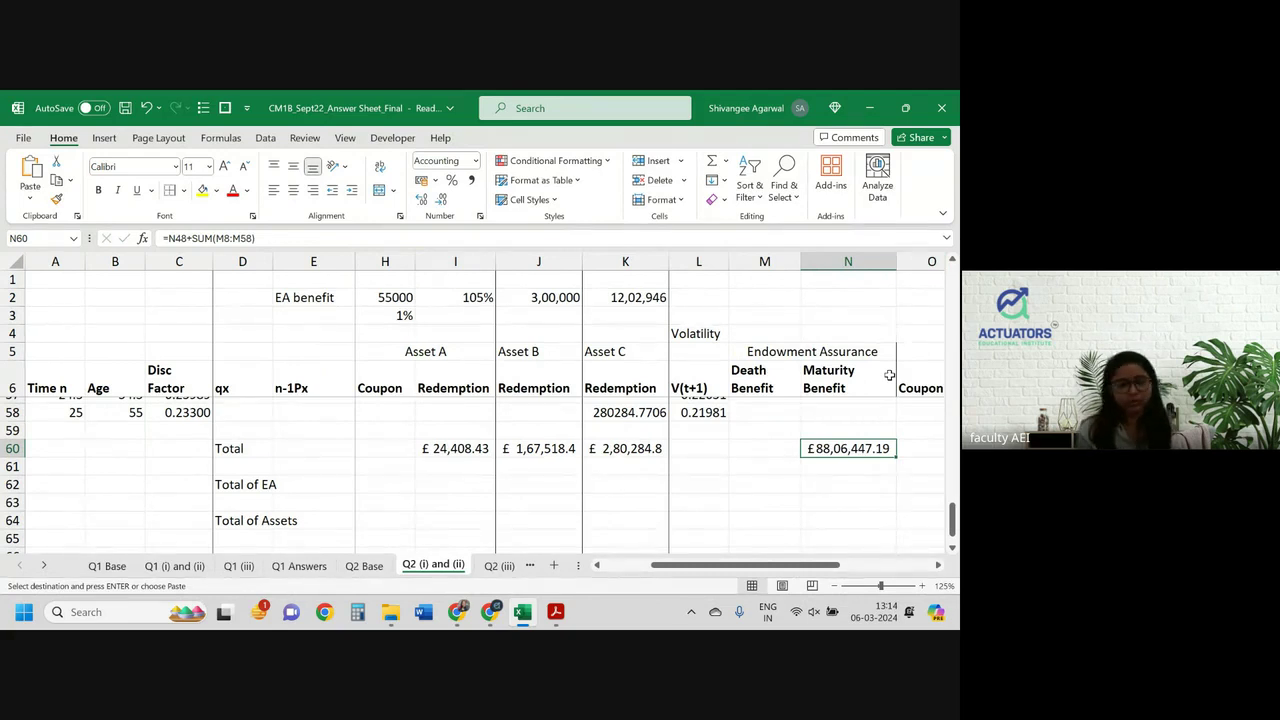
Add a right border down the whole of column N to separate the Endowment Assurance section from Asset A
scroll(886, 374, "left", 1)
scroll(870, 390, "up", 5)
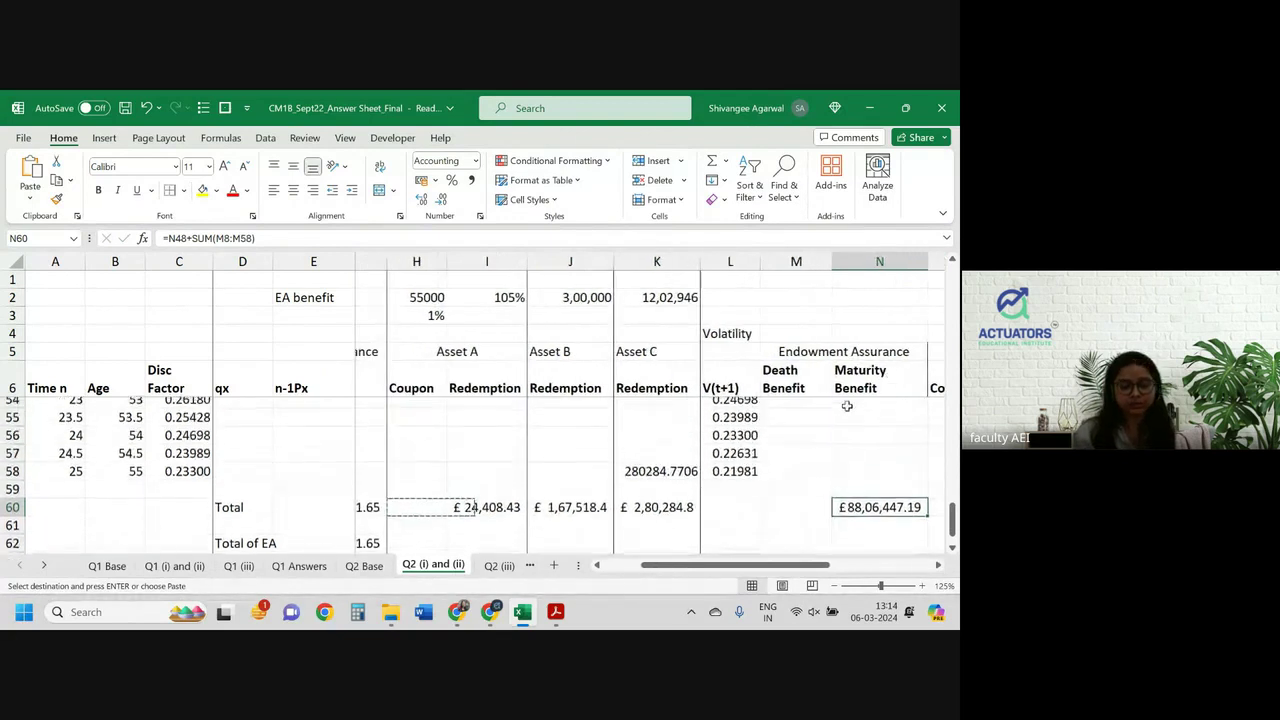
scroll(846, 405, "up", 9)
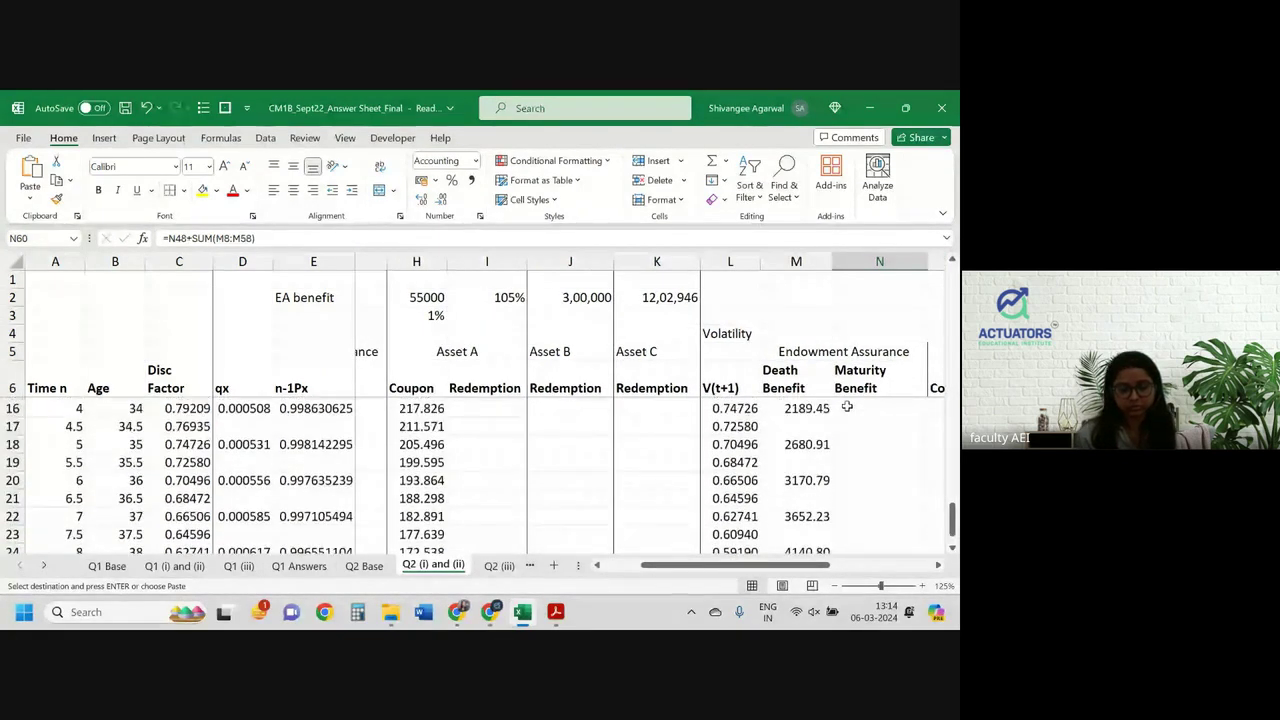
scroll(846, 407, "up", 5)
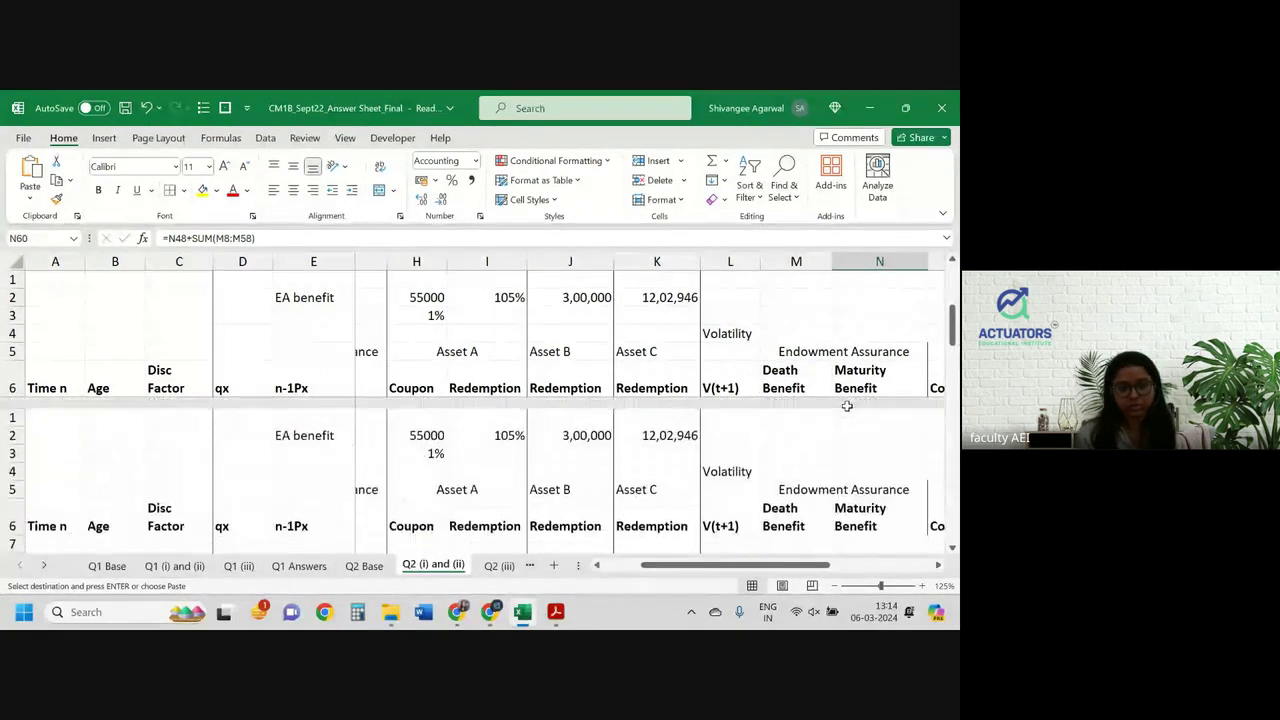
scroll(846, 405, "down", 2)
scroll(846, 406, "right", 1)
scroll(846, 406, "right", 3)
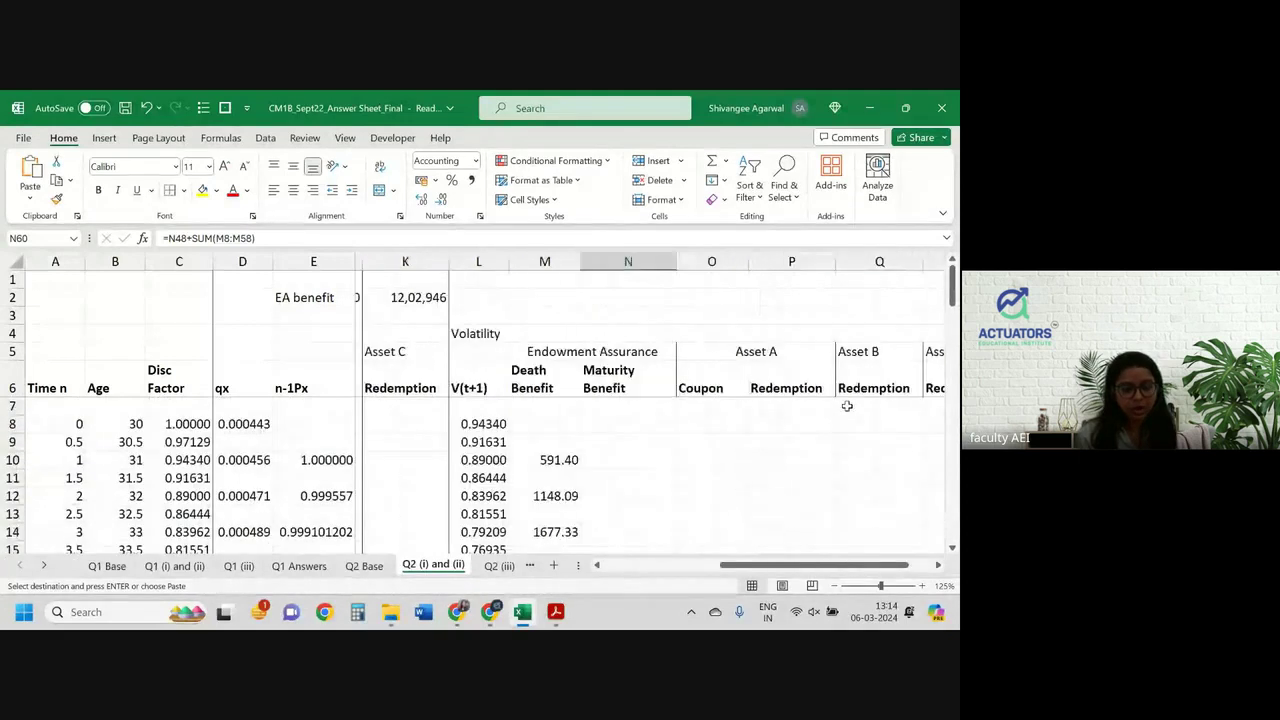
left_click(791, 441)
left_click(634, 375)
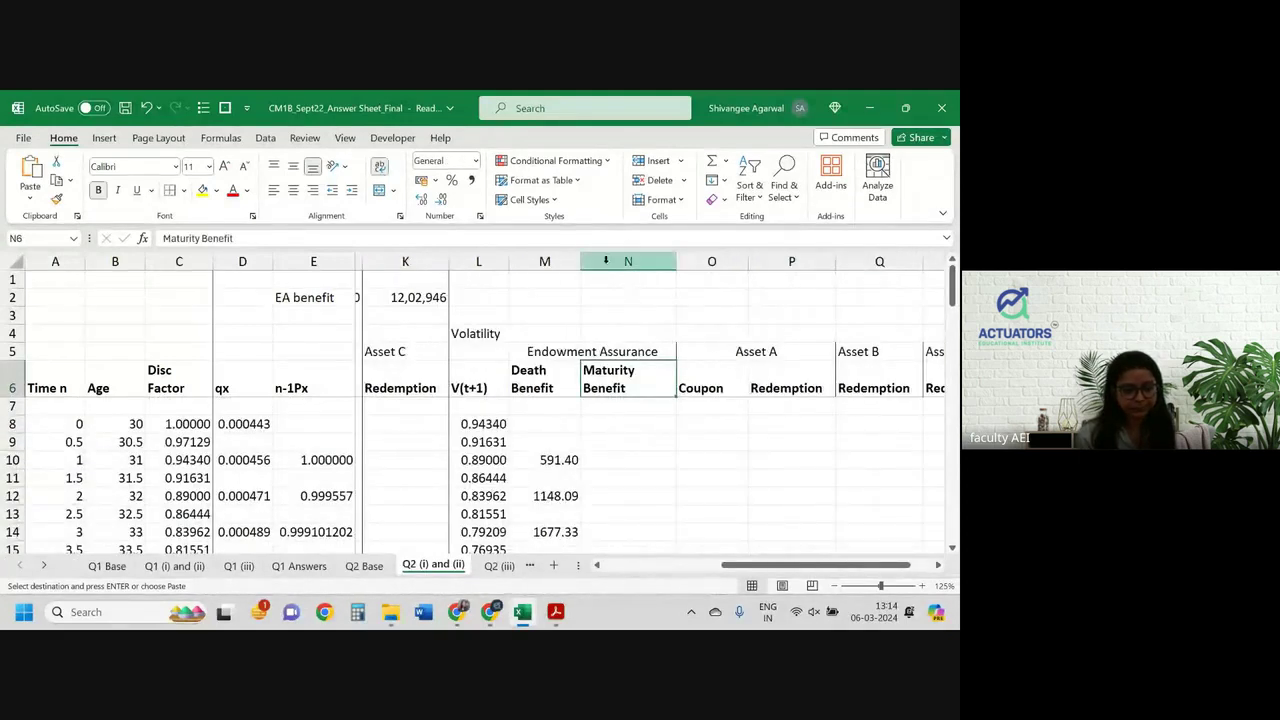
left_click(628, 261)
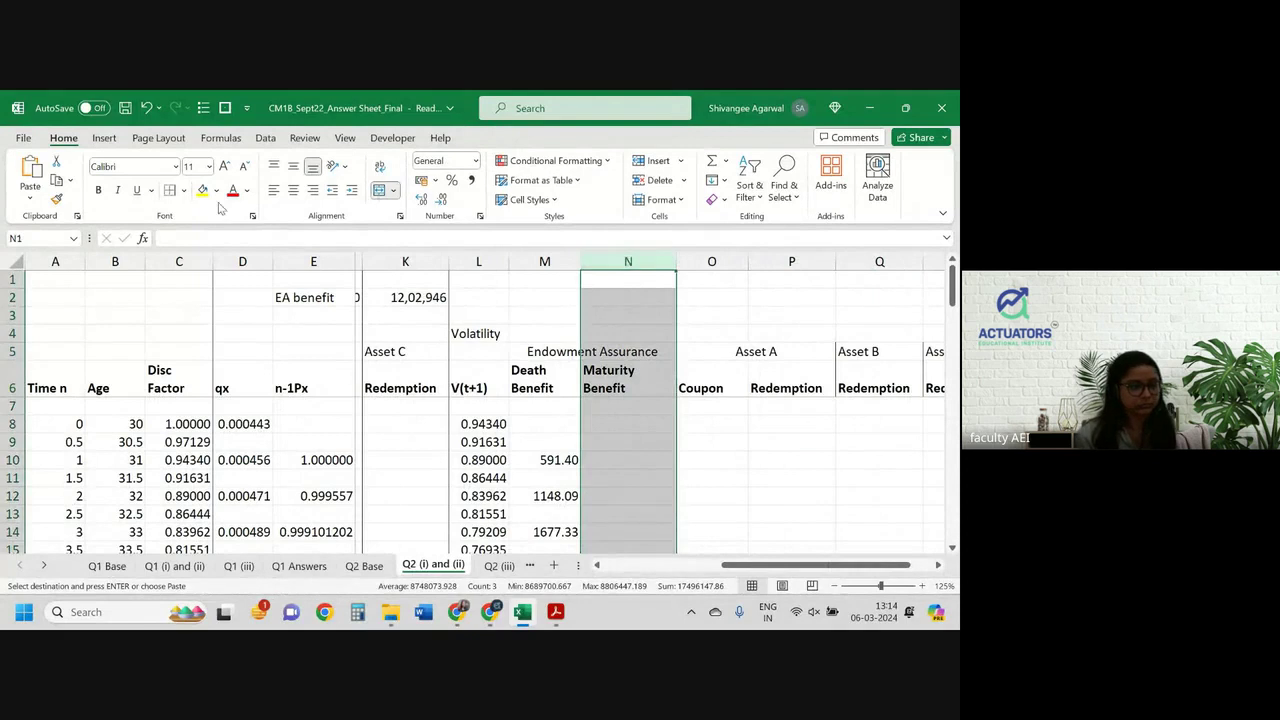
key("Escape")
Start the Asset A coupon formula in O9 with the fixed half-yearly coupon amount as =$H$2*$H$3/2*
left_click(712, 445)
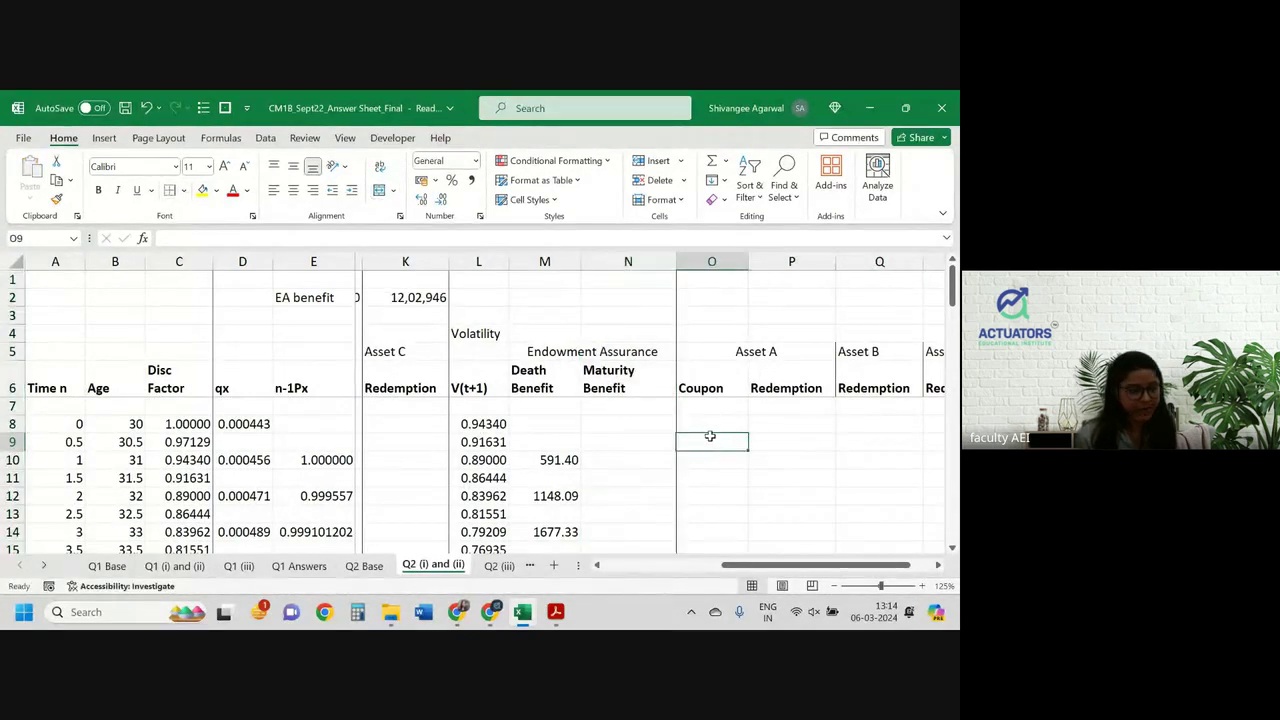
type("=")
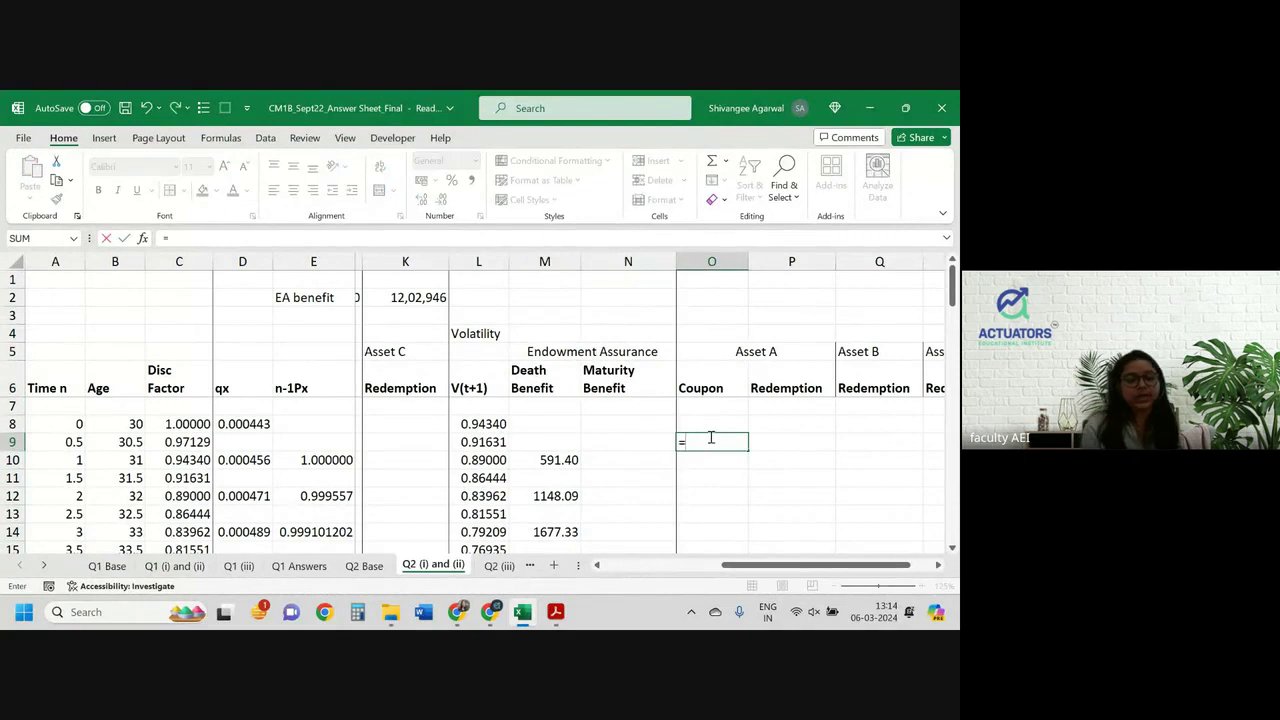
scroll(587, 407, "left", 5)
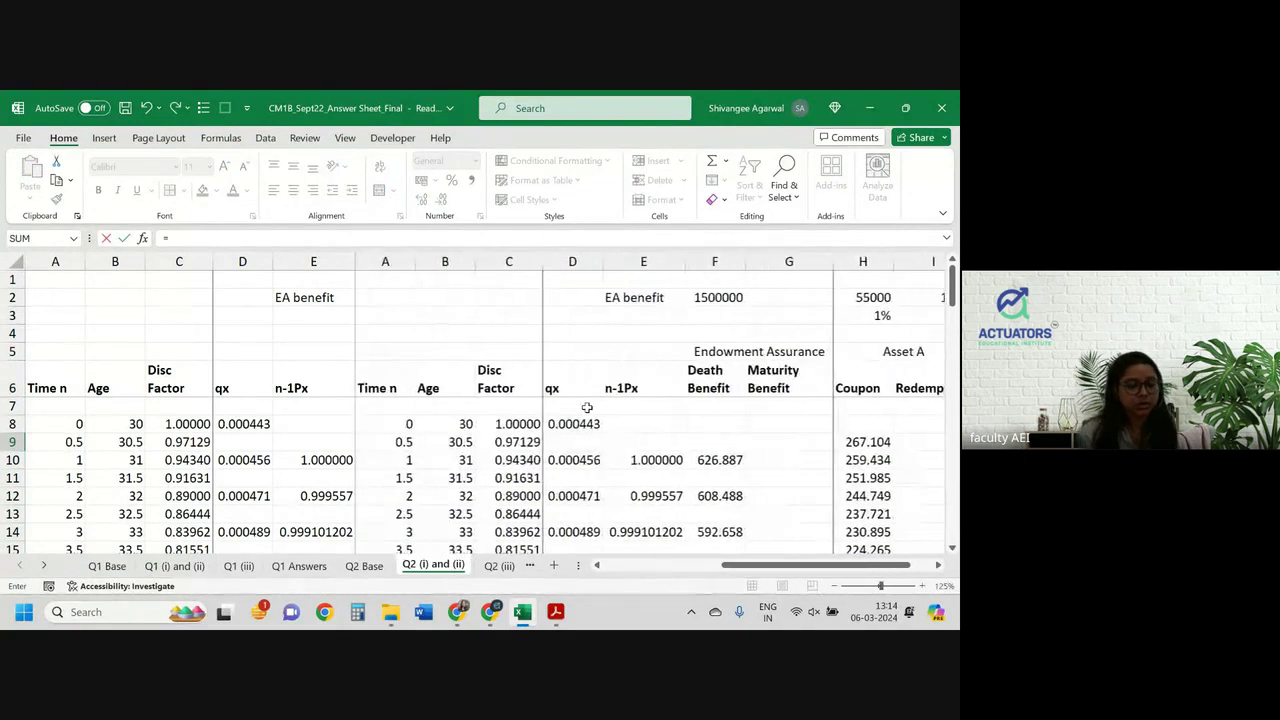
left_click(545, 300)
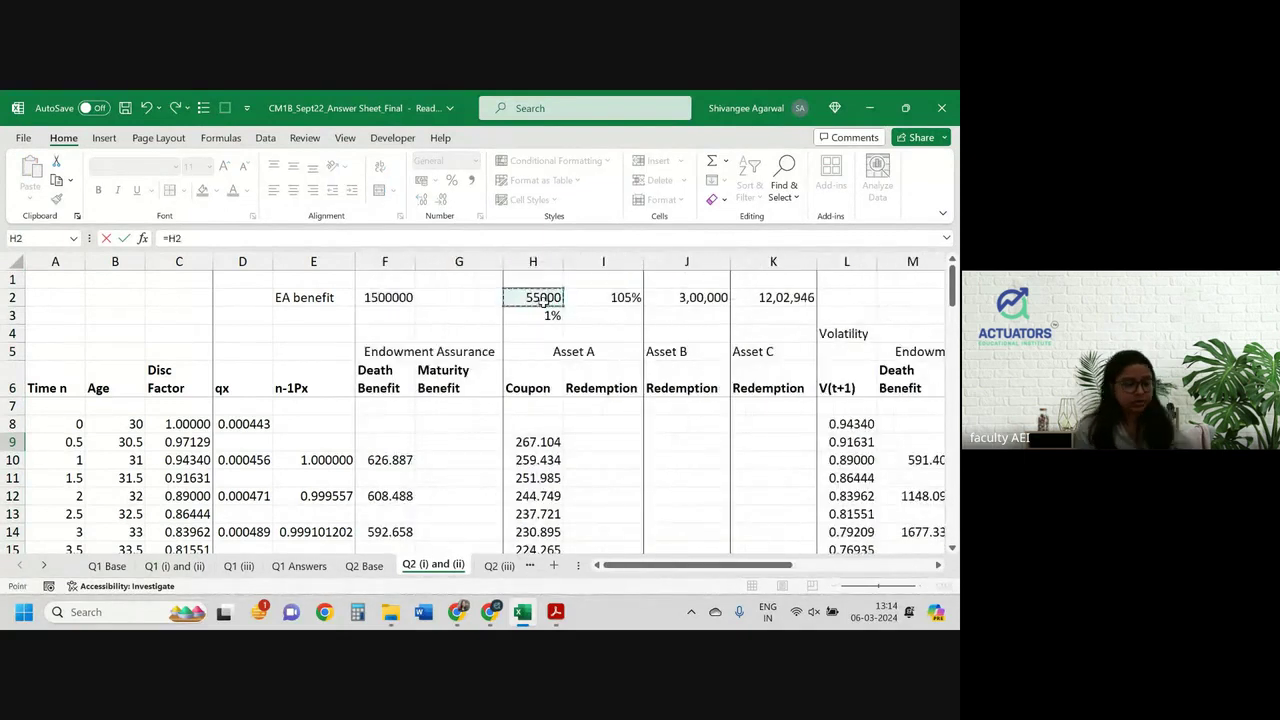
key("F4")
type("*")
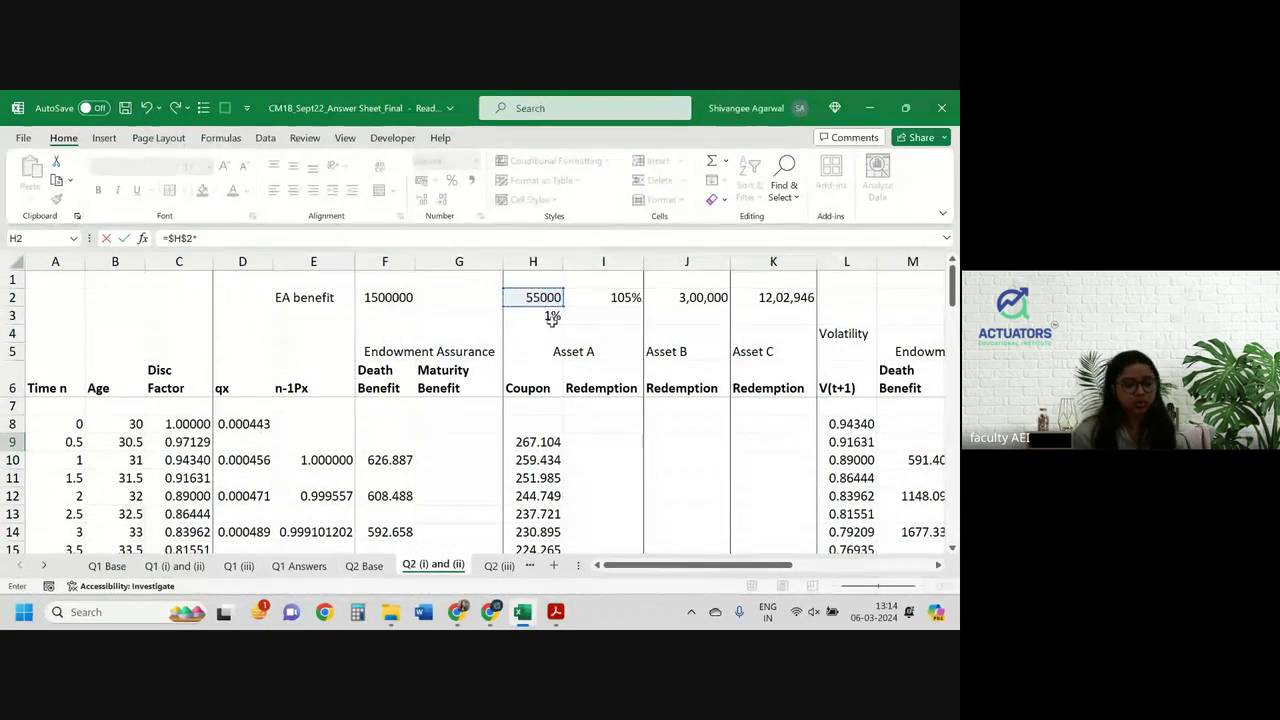
left_click(547, 318)
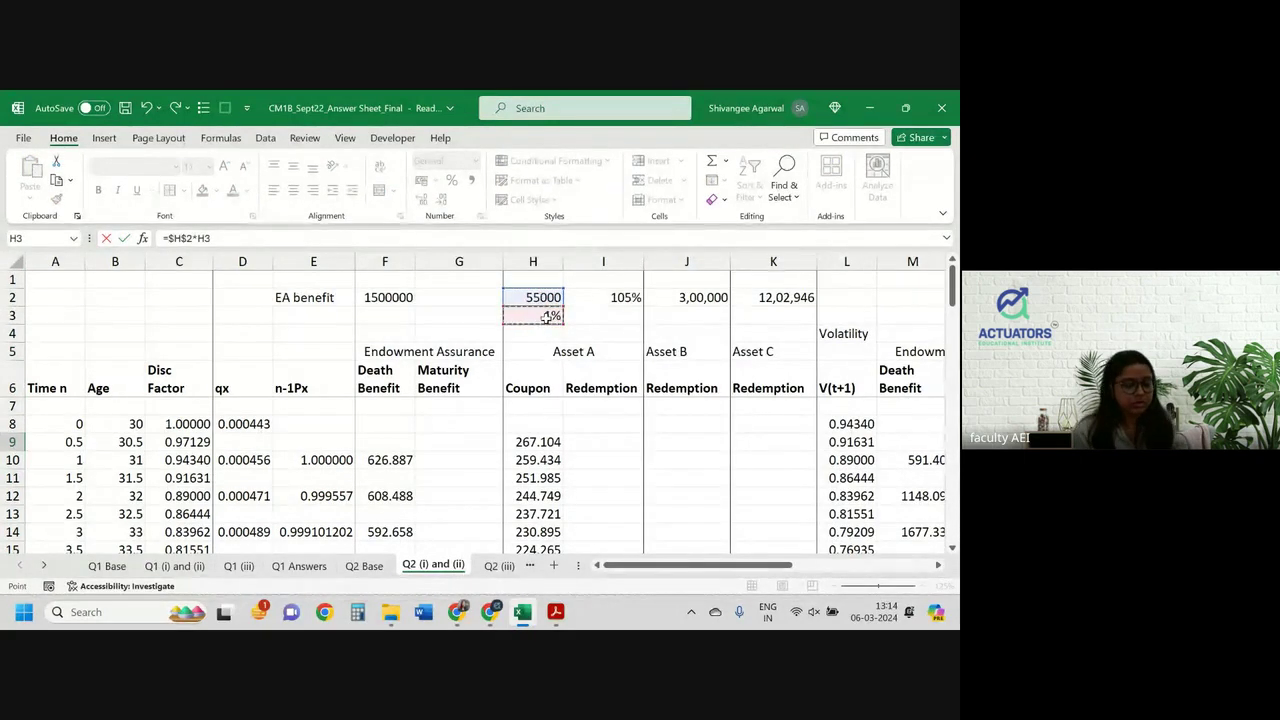
key("F4")
type("/2*")
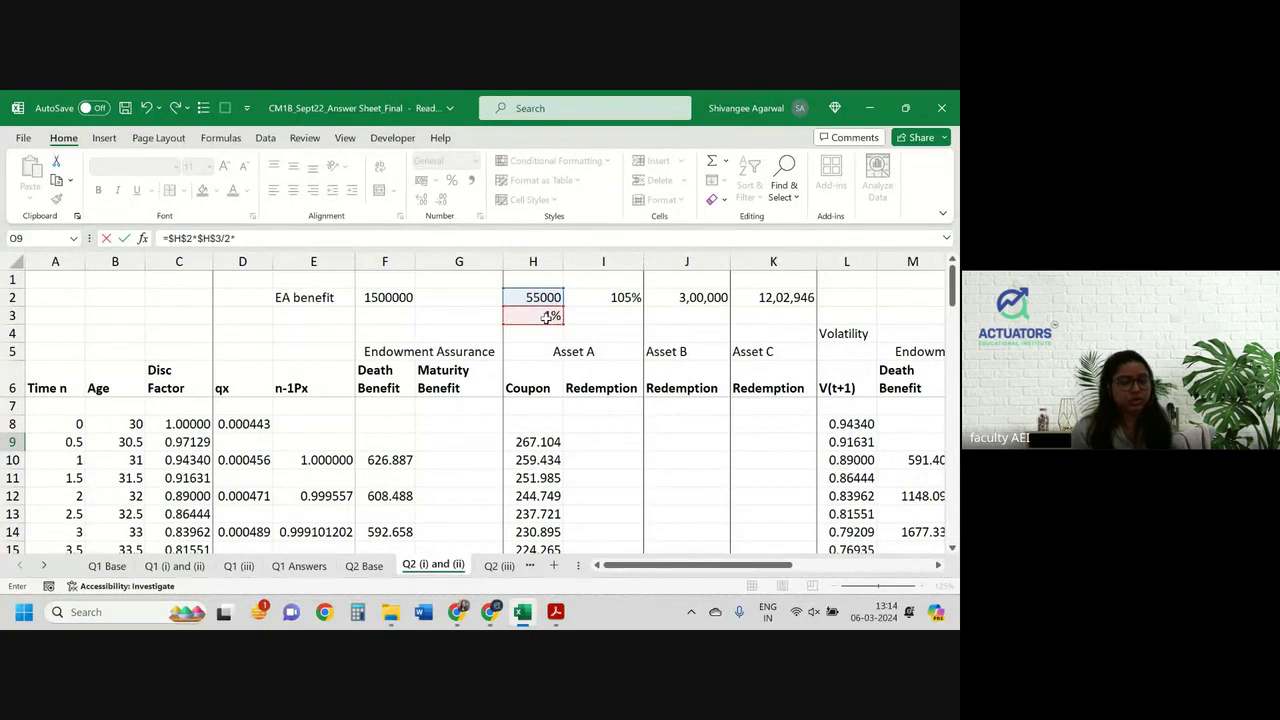
Extend the O9 coupon formula with the V(t+1) factor from L9, reading =$H$2*$H$3/2*L9
scroll(636, 424, "down", 2)
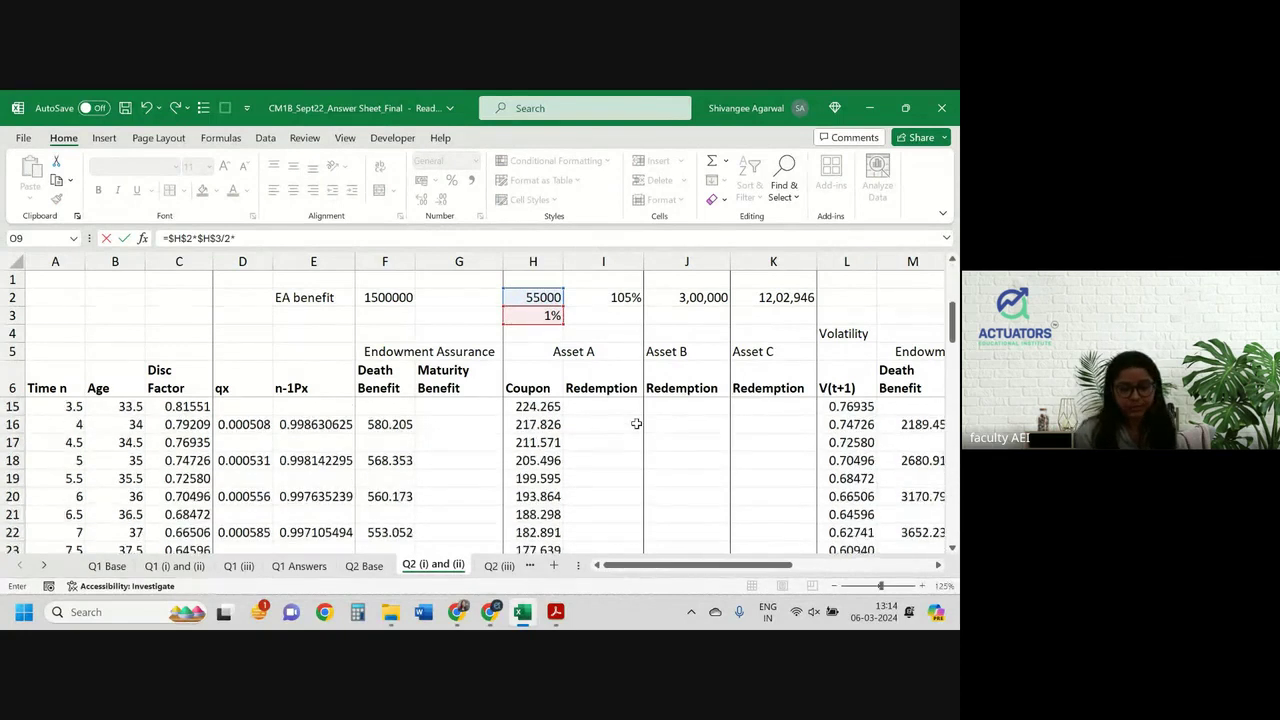
scroll(636, 424, "up", 5)
scroll(636, 424, "down", 2)
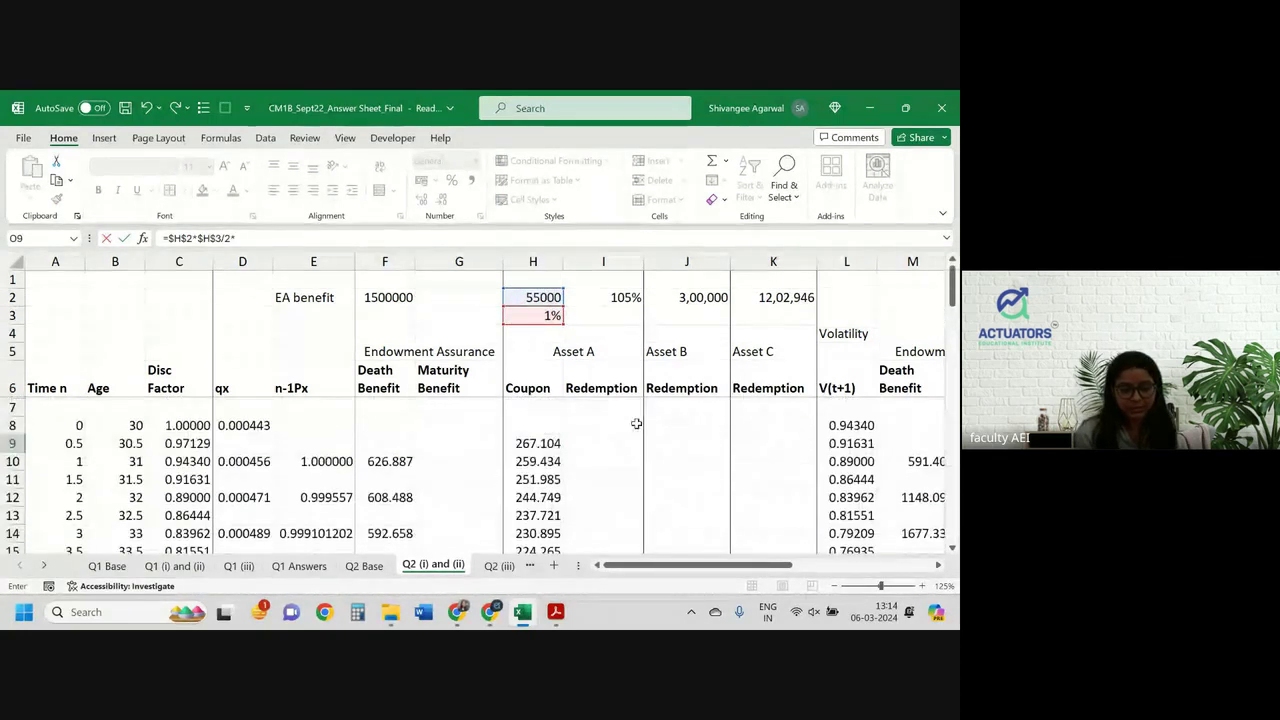
scroll(636, 424, "right", 3)
left_click(593, 441)
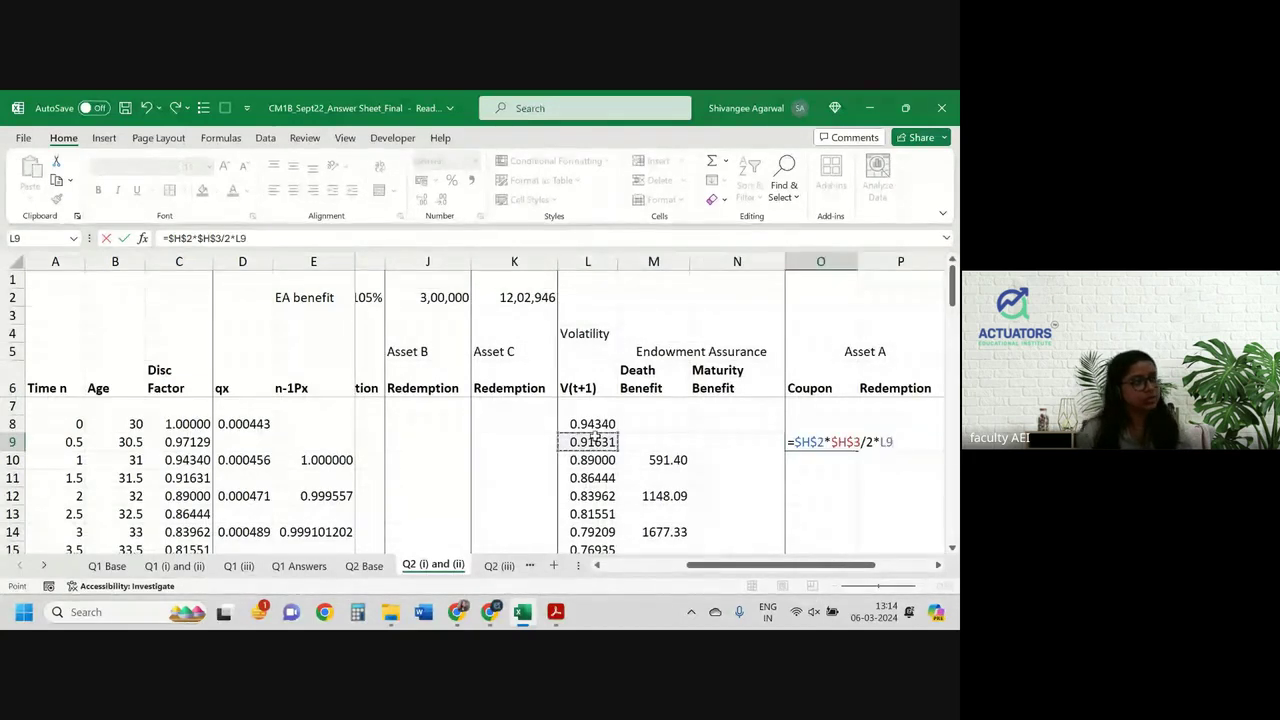
Complete the O9 formula with the time factor as =$H$2*$H$3/2*L9*A9 and fill it down to O48
type("*")
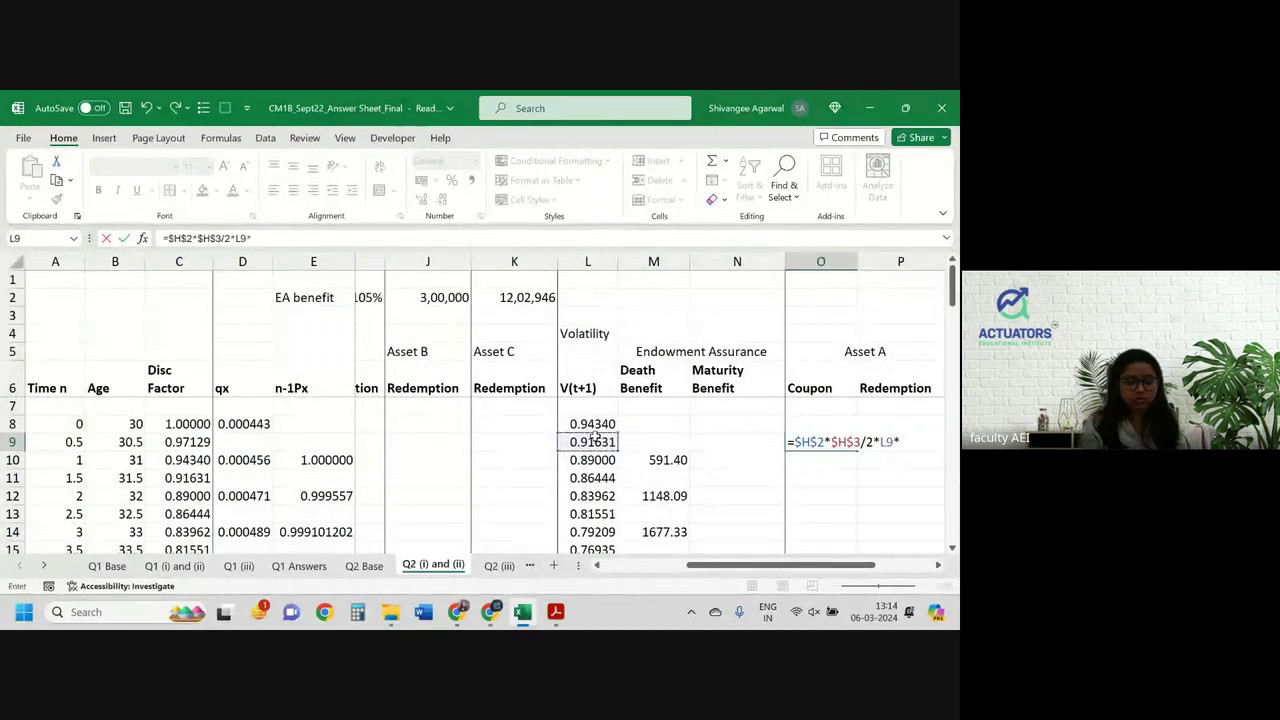
key("Left")
key("Left")
key("Left")
key("Left")
key("Left")
key("Left")
key("Left")
key("Left")
key("Left")
key("Left")
key("Left")
key("Left")
key("Left")
key("Left")
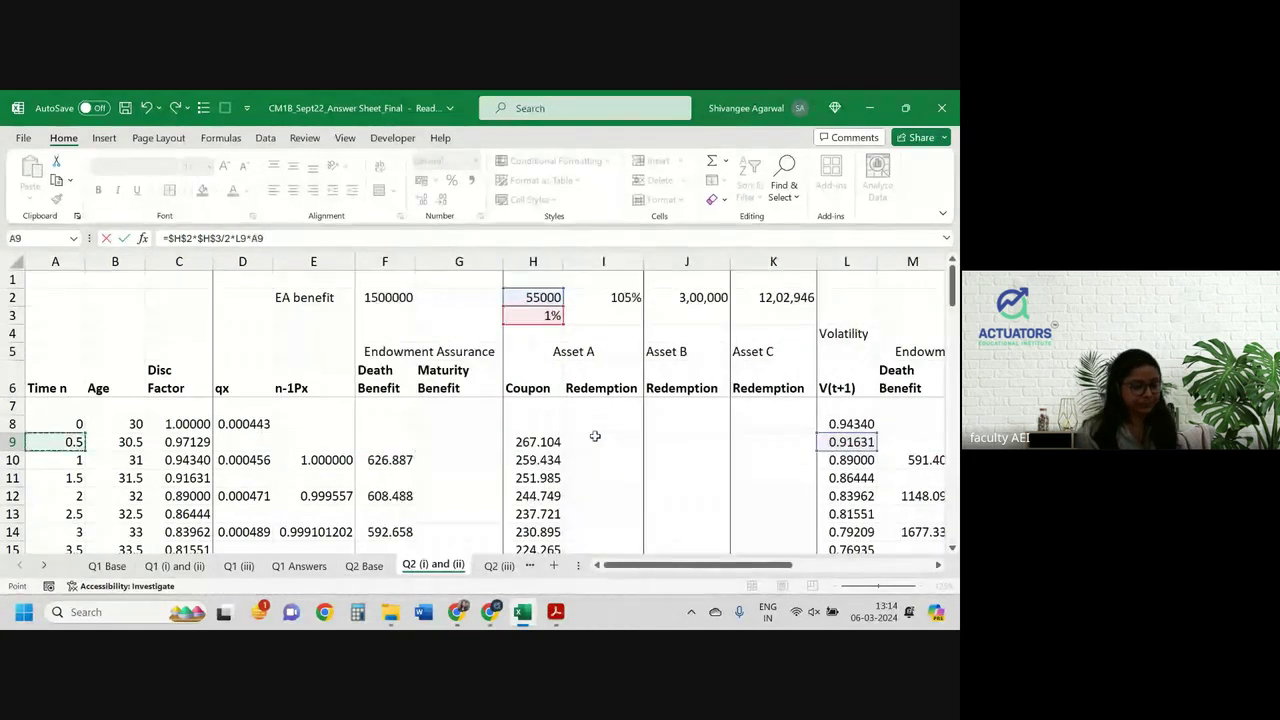
key("Return")
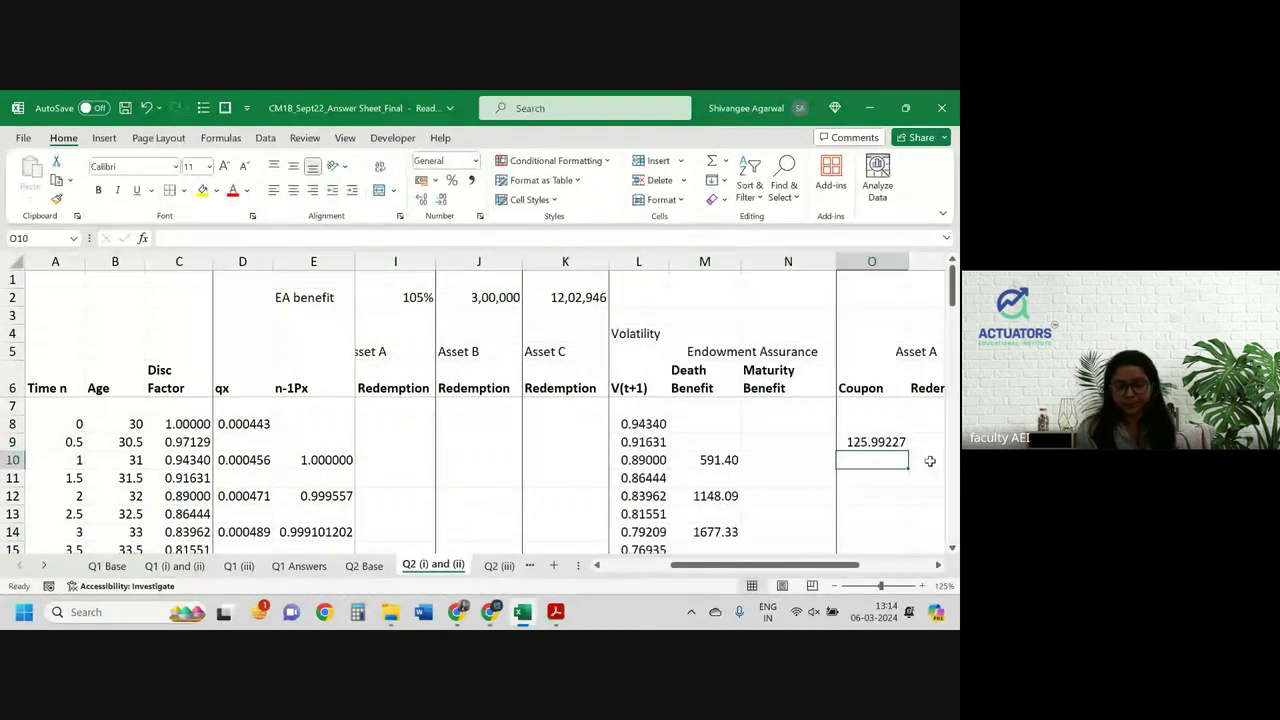
left_click(872, 442)
left_click_drag(907, 450, 886, 477)
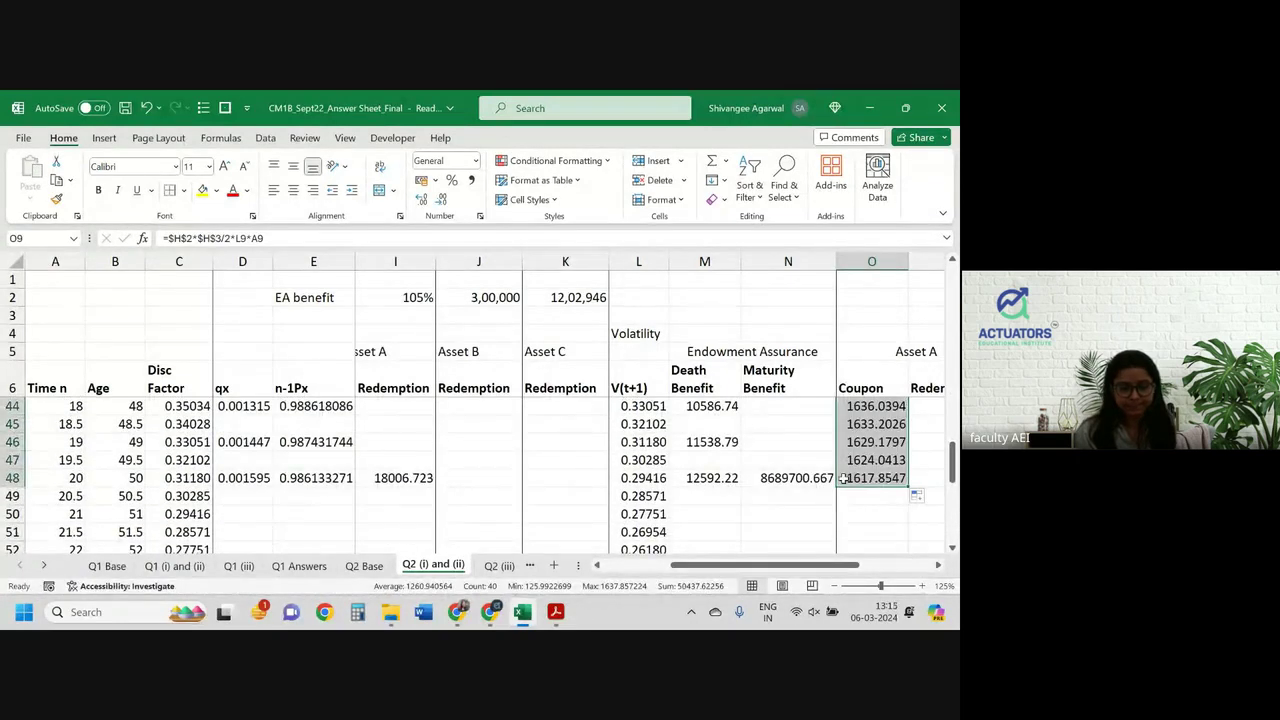
Start the Asset A redemption formula in P48 as the nominal times the redemption rate, =H2*I2
scroll(818, 478, "right", 2)
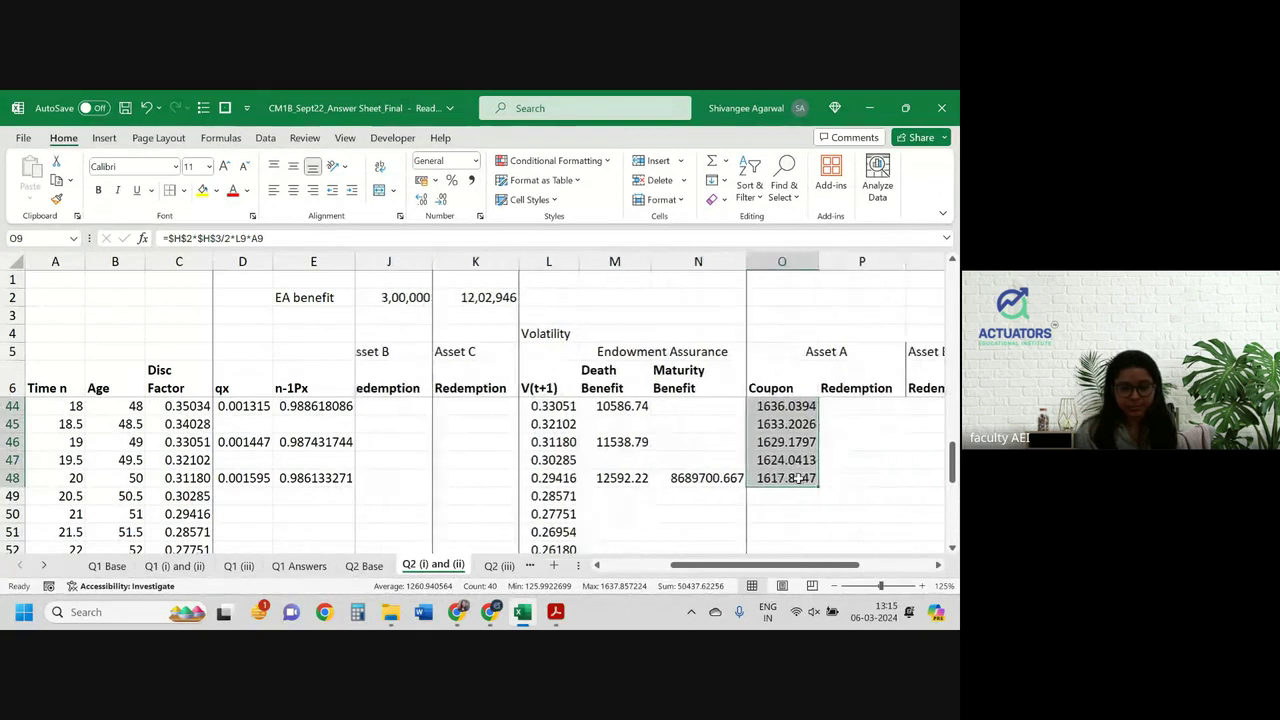
left_click(798, 478)
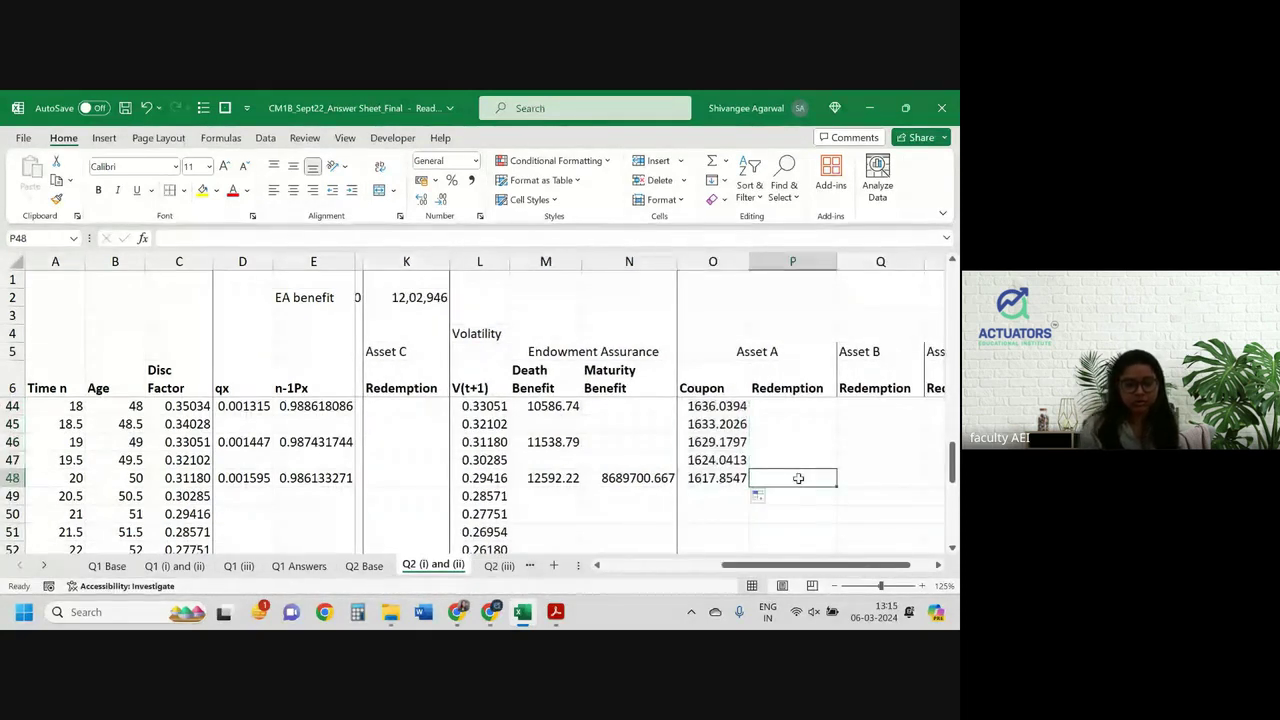
type("=")
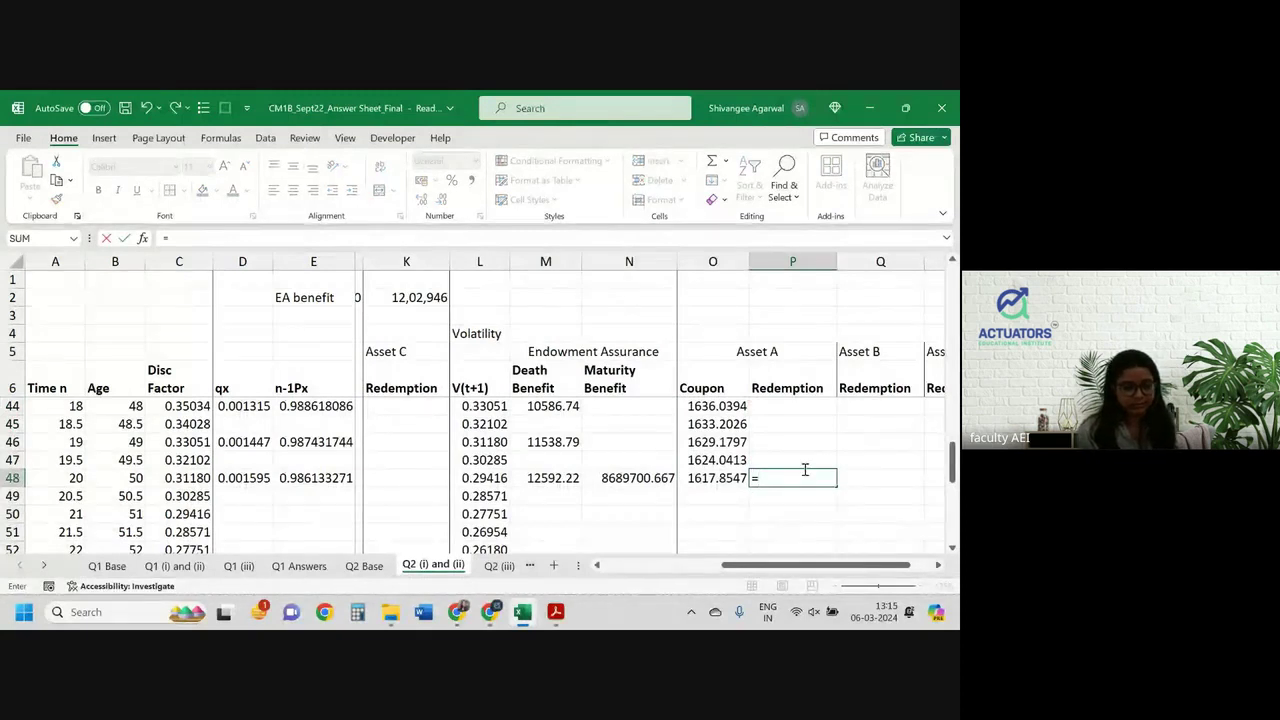
key("ctrl+Up")
key("ctrl+Up")
key("Down")
key("Left")
key("Left")
key("Left")
key("Left")
key("Left")
key("Left")
key("Left")
key("Left")
key("Left")
key("Left")
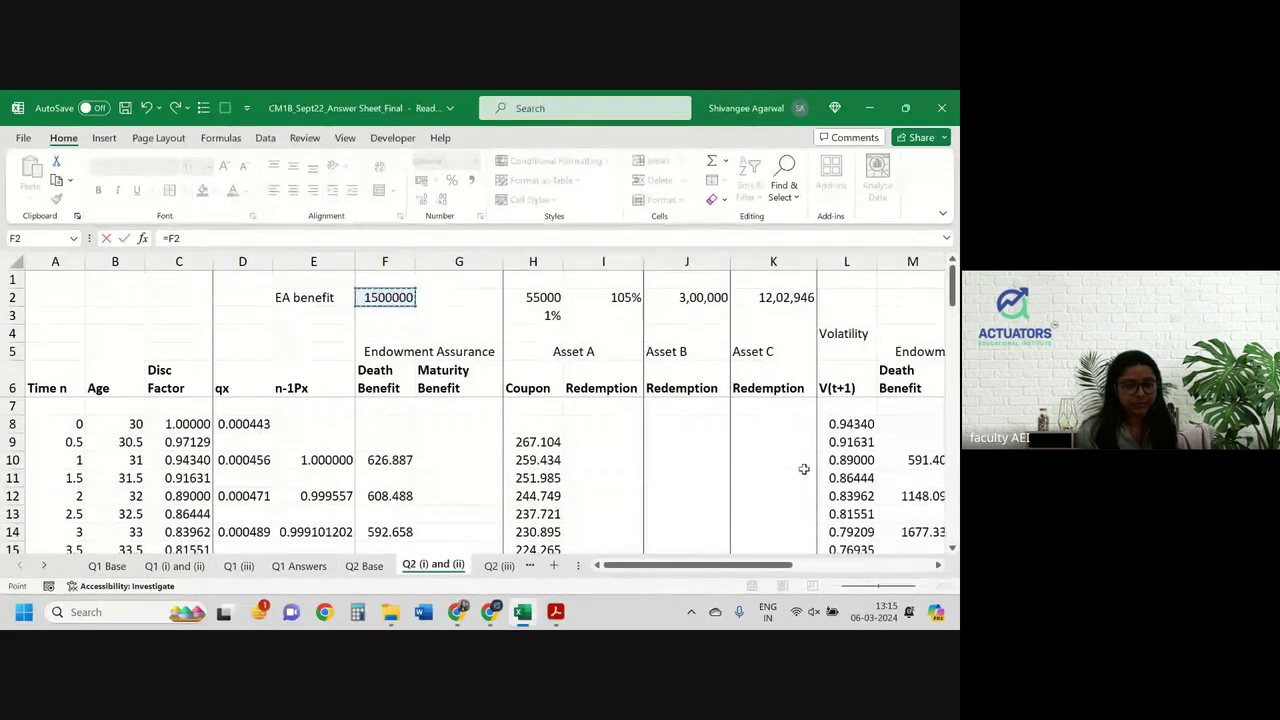
key("Right")
key("Right")
key("Right")
key("Left")
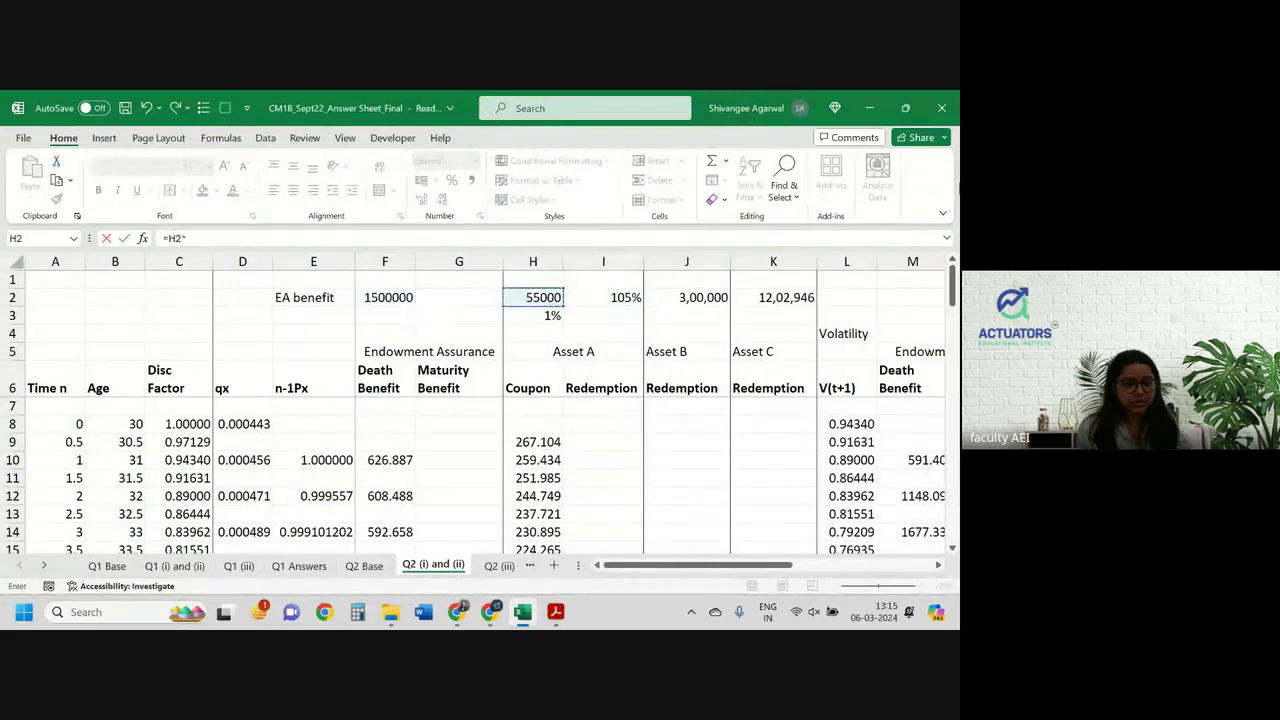
left_click(611, 297)
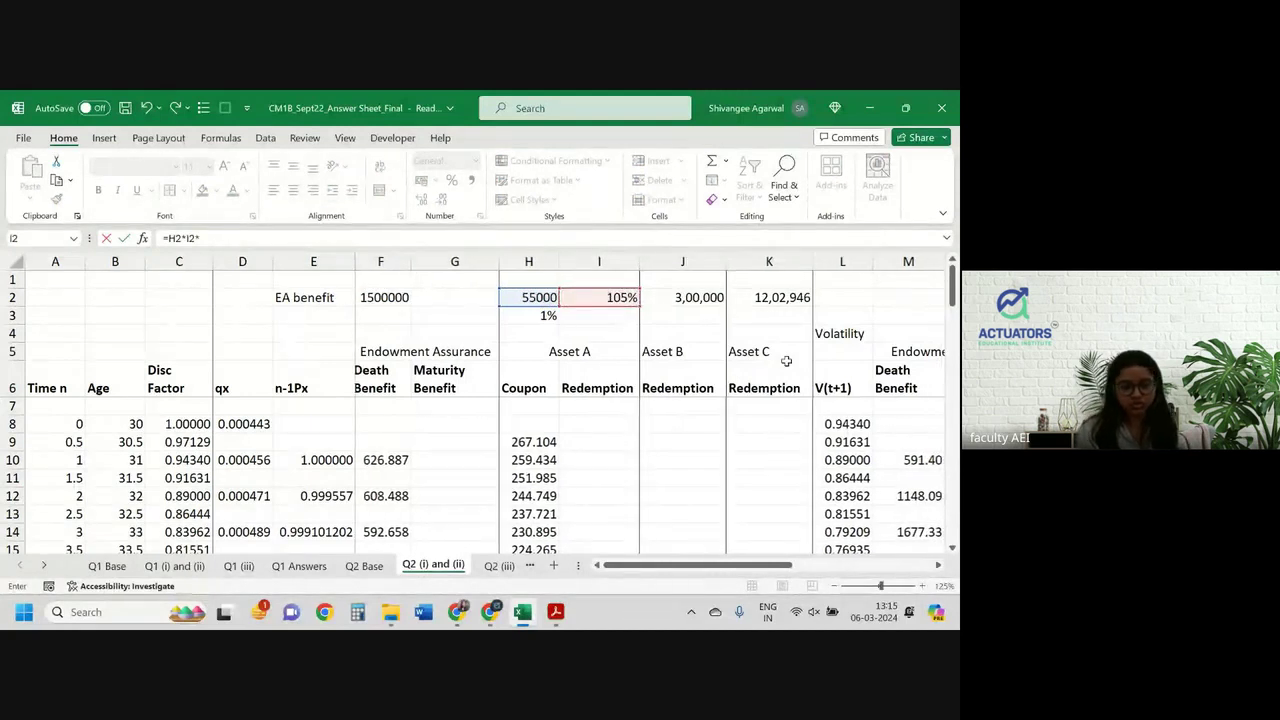
Complete the P48 redemption formula with the V(t+1) and time factors as =H2*I2*L48*A48
key("Left")
key("Left")
key("Left")
key("Left")
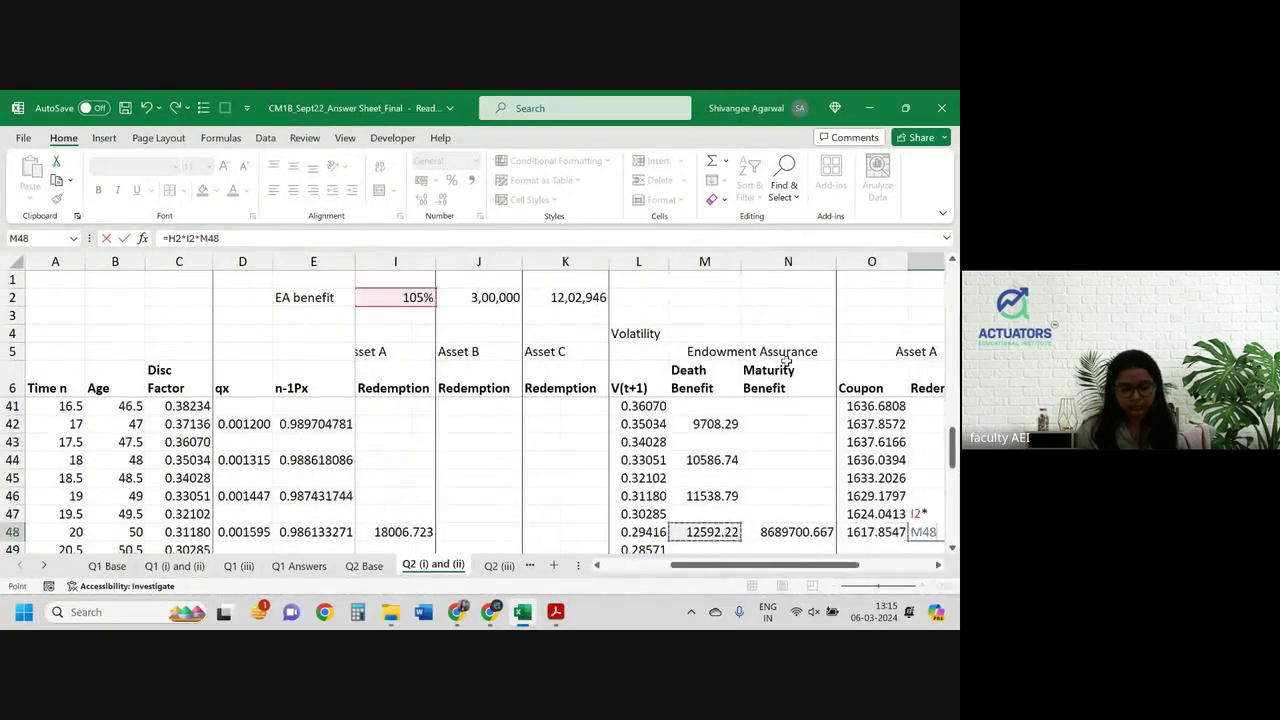
type("*")
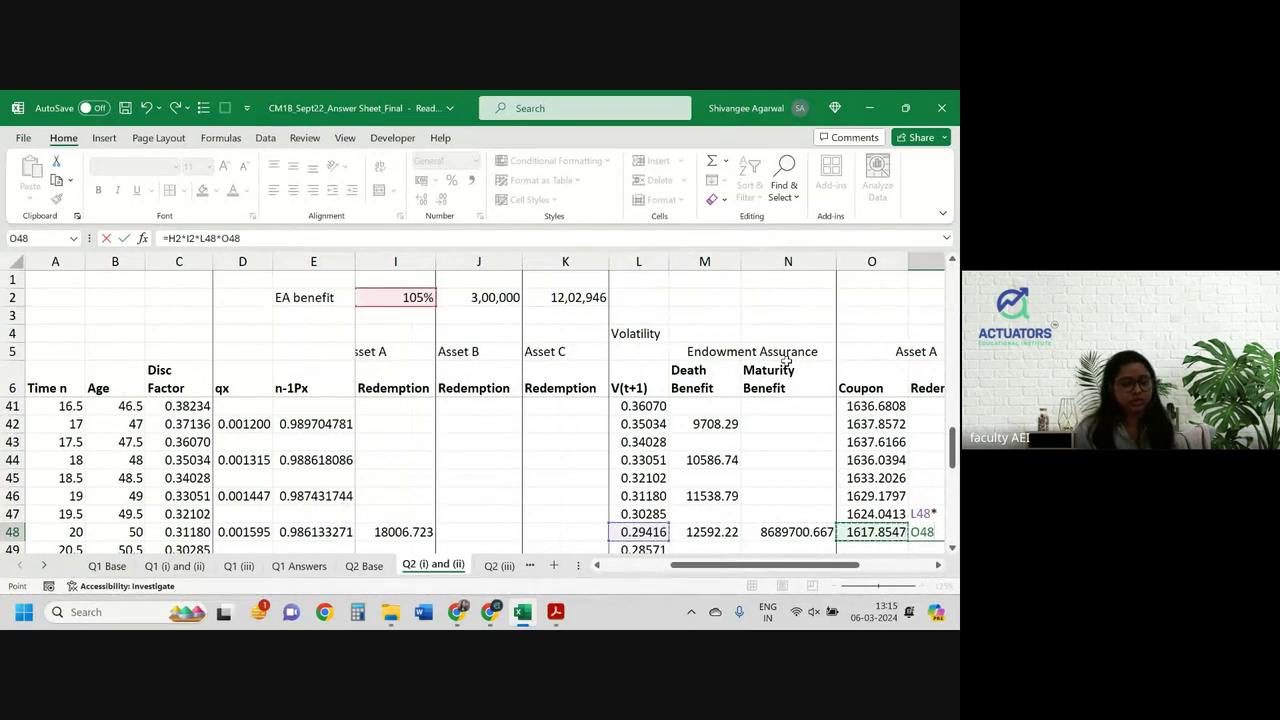
key("Left")
key("Left")
key("Left")
key("Left")
key("Left")
key("Left")
key("Left")
key("Left")
key("Left")
key("Left")
key("Left")
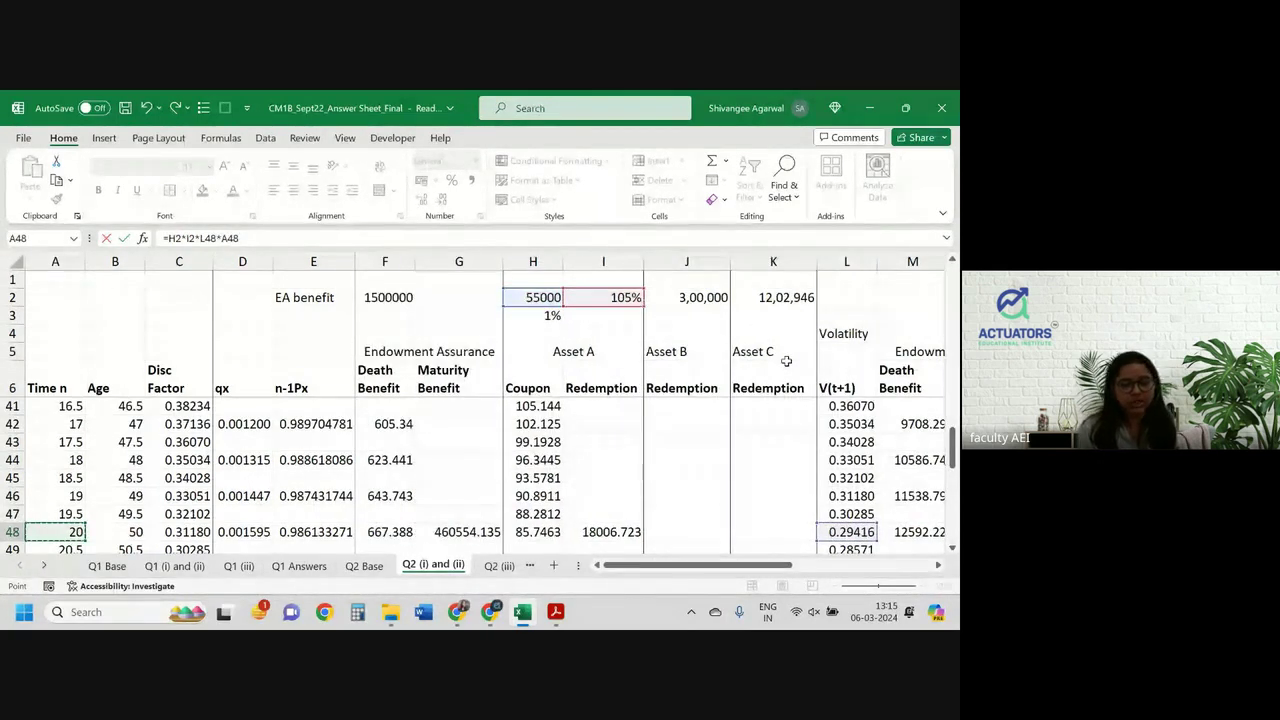
key("Return")
Reopen the P48 redemption formula, check its references against the Asset A inputs, and re-enter it as =H2*I2*L48*A48
left_click(866, 513)
scroll(857, 514, "right", 1)
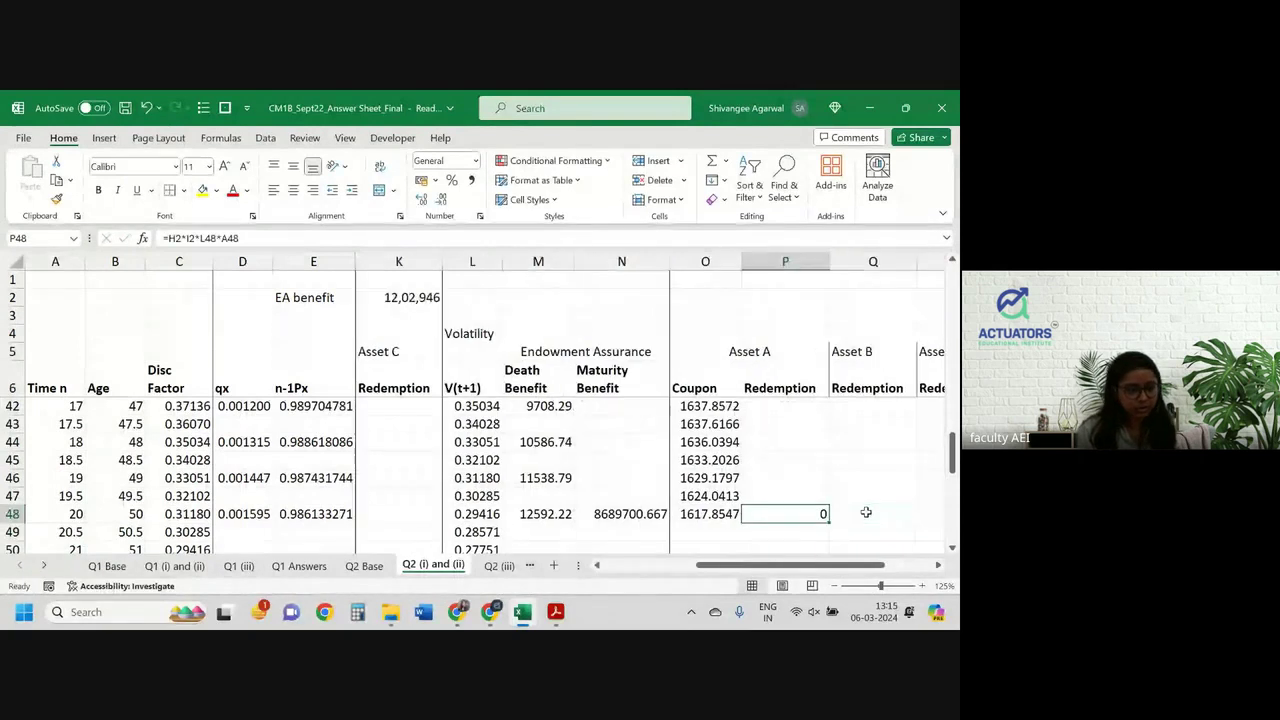
double_click(783, 511)
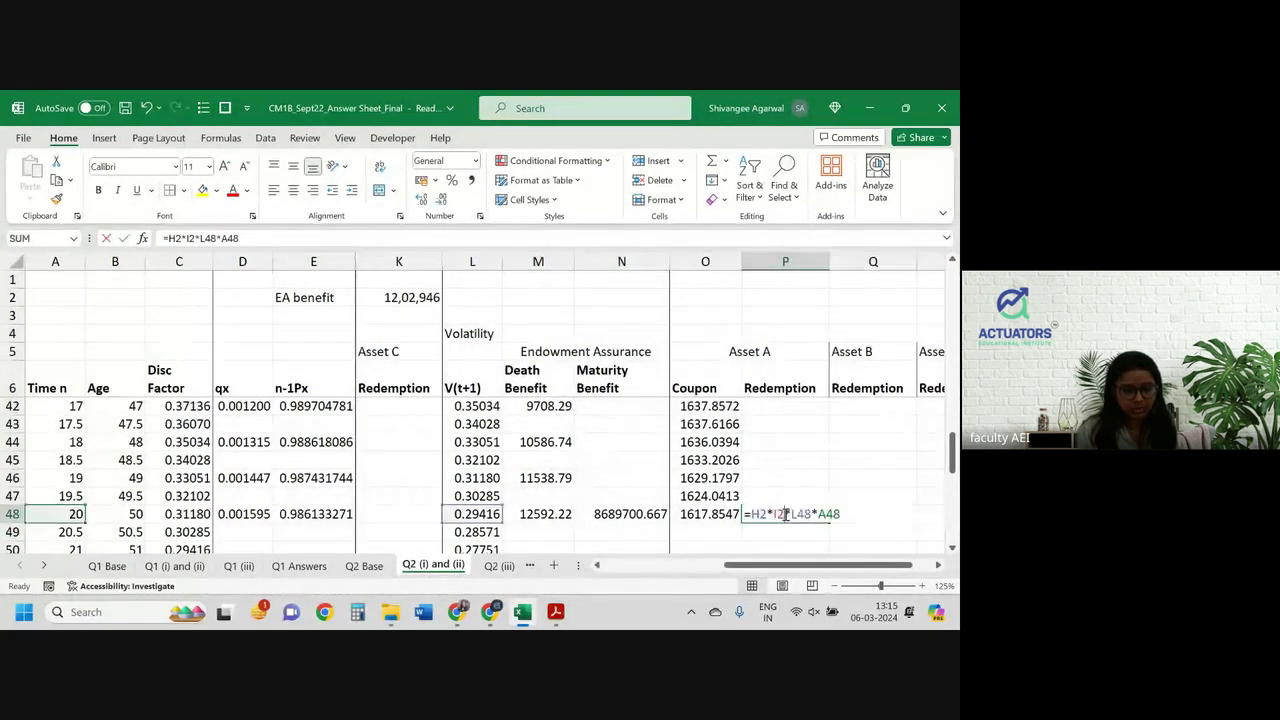
scroll(595, 484, "left", 5)
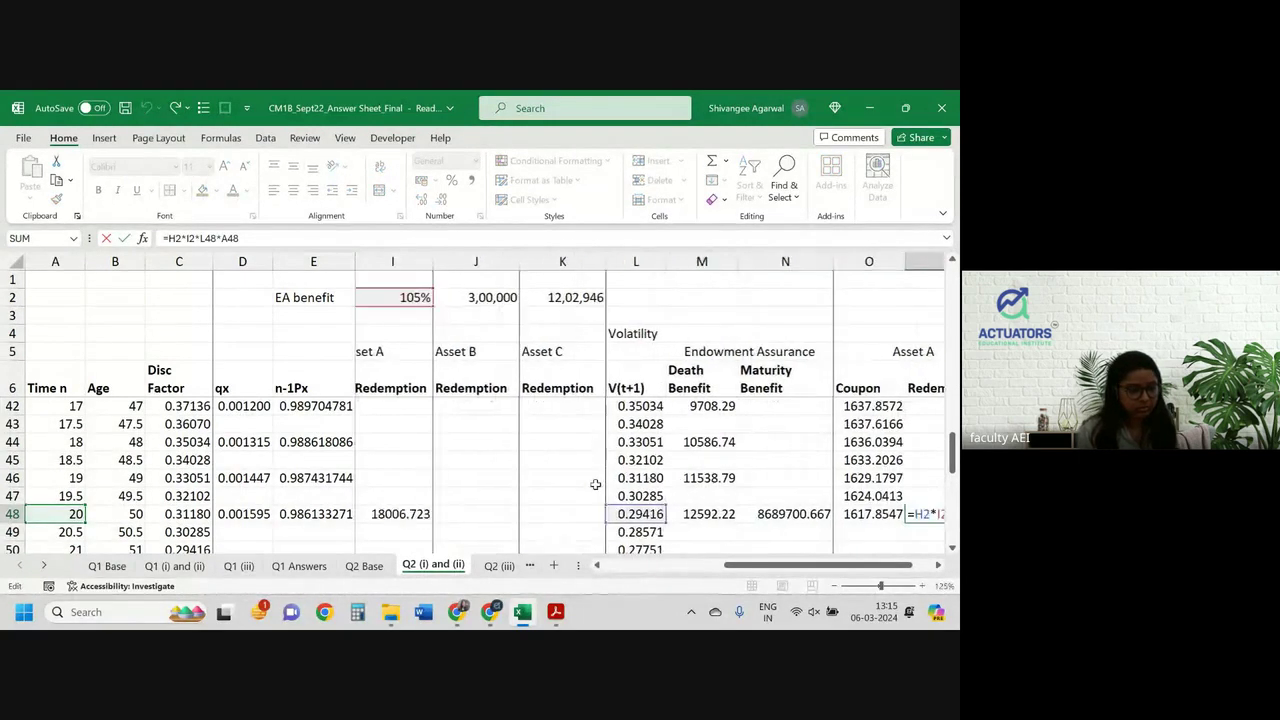
scroll(595, 484, "left", 1)
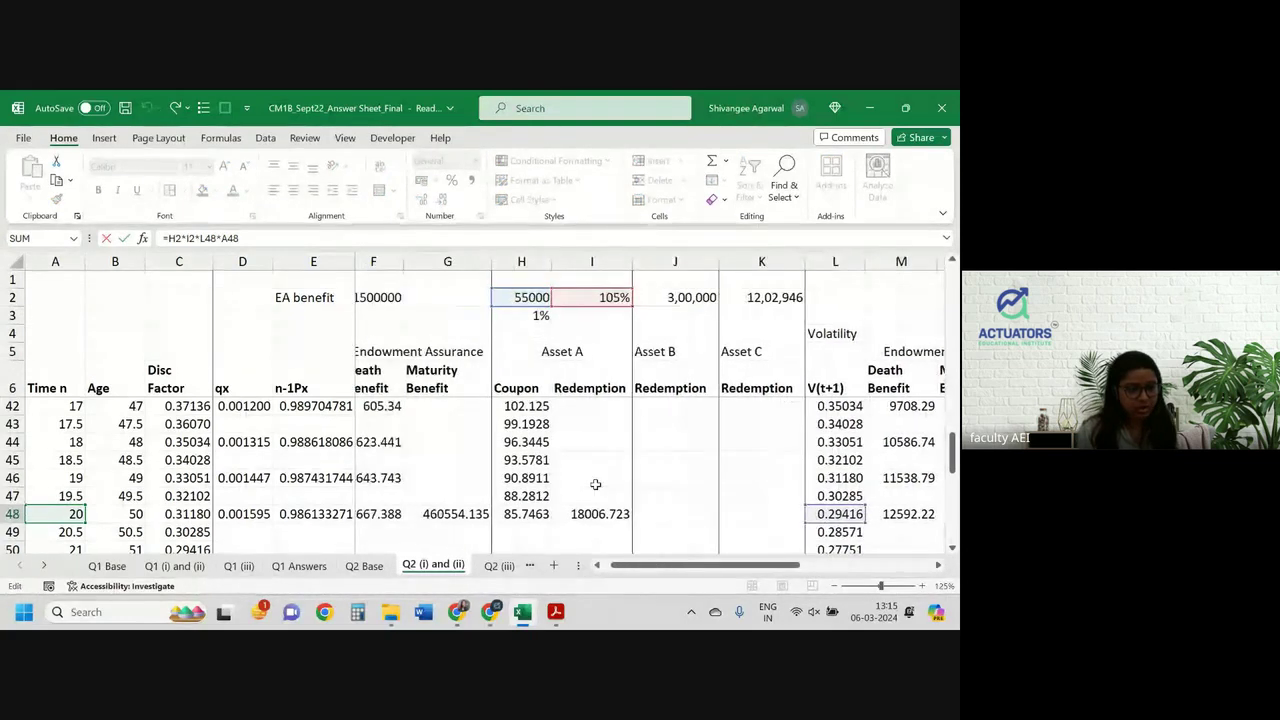
scroll(595, 484, "right", 3)
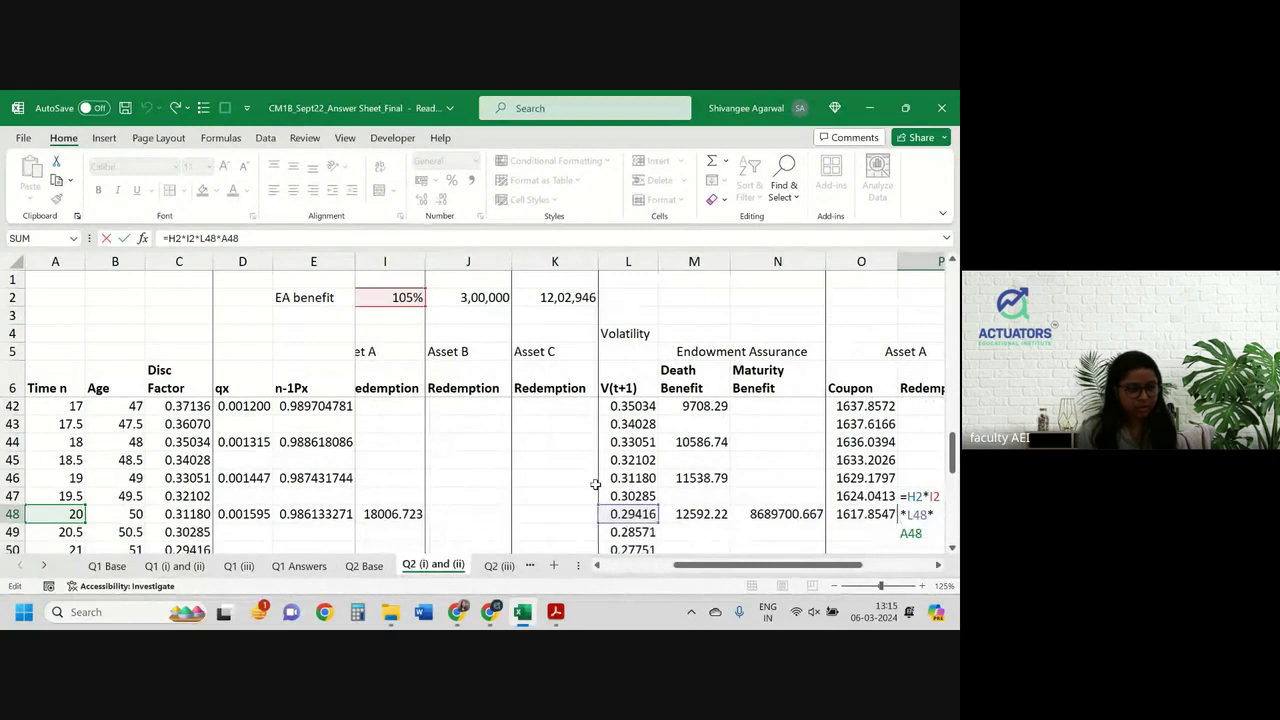
scroll(595, 484, "left", 8)
scroll(595, 484, "right", 5)
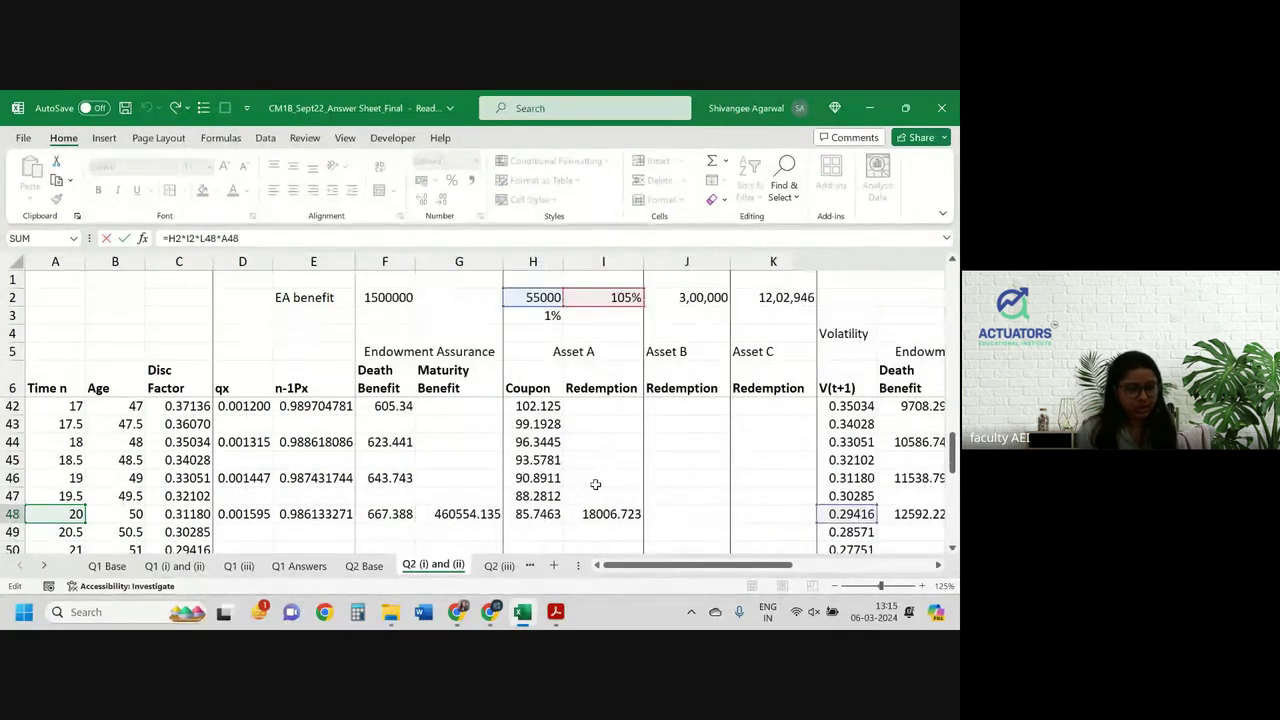
scroll(595, 484, "right", 5)
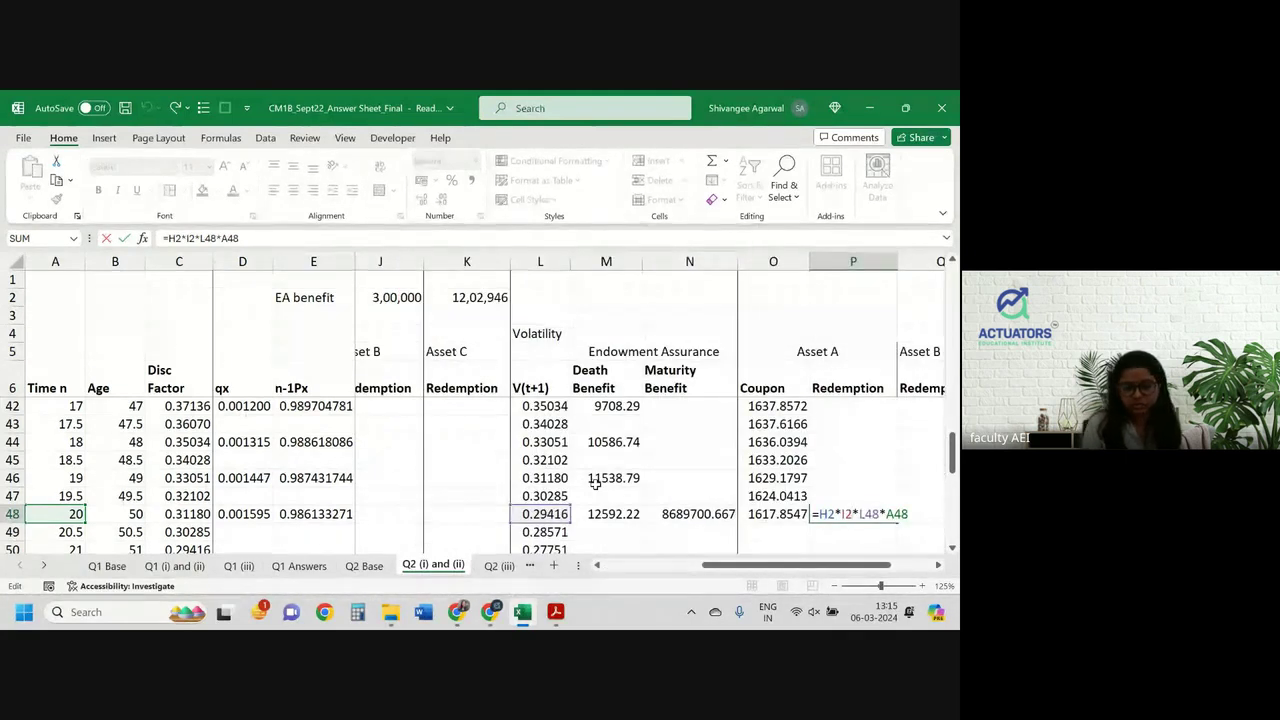
key("Return")
Apply the Number format to the Asset A redemption value in P48
scroll(864, 534, "down", 1)
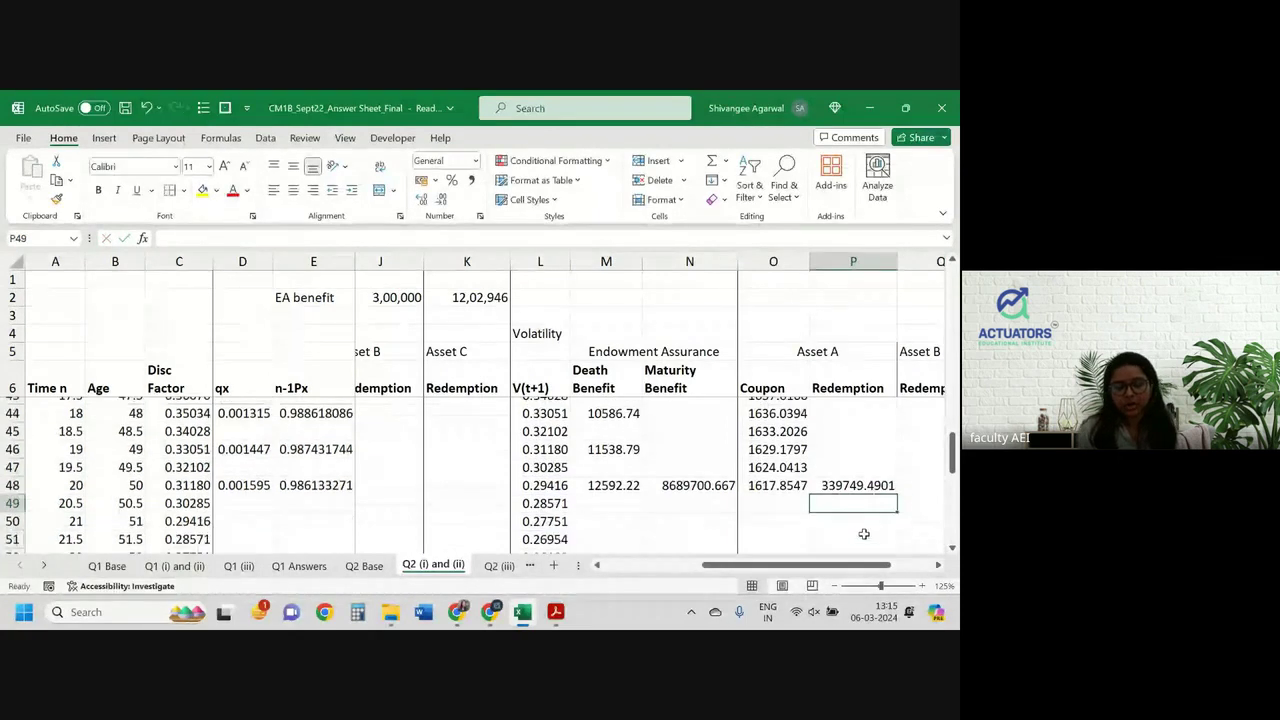
left_click(866, 449)
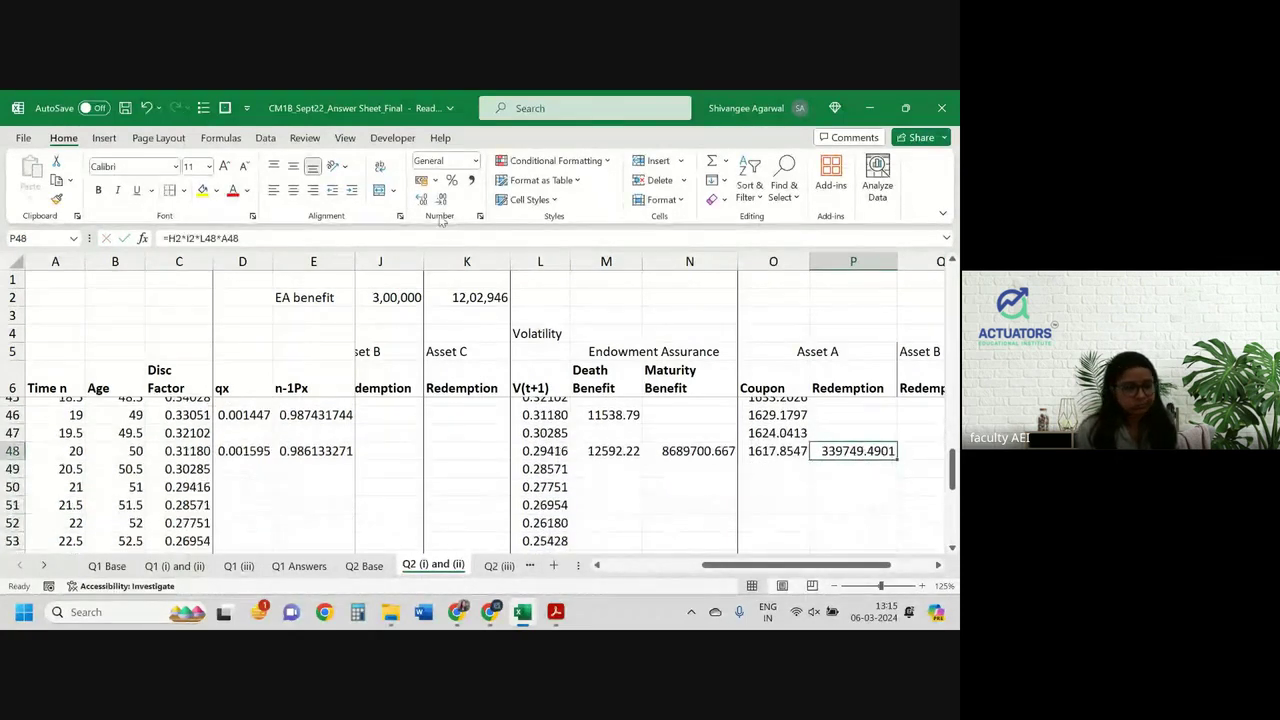
Copy the total formula from N60 to P60 to total the time-weighted Asset A coupon and redemption cash flows
scroll(623, 366, "down", 2)
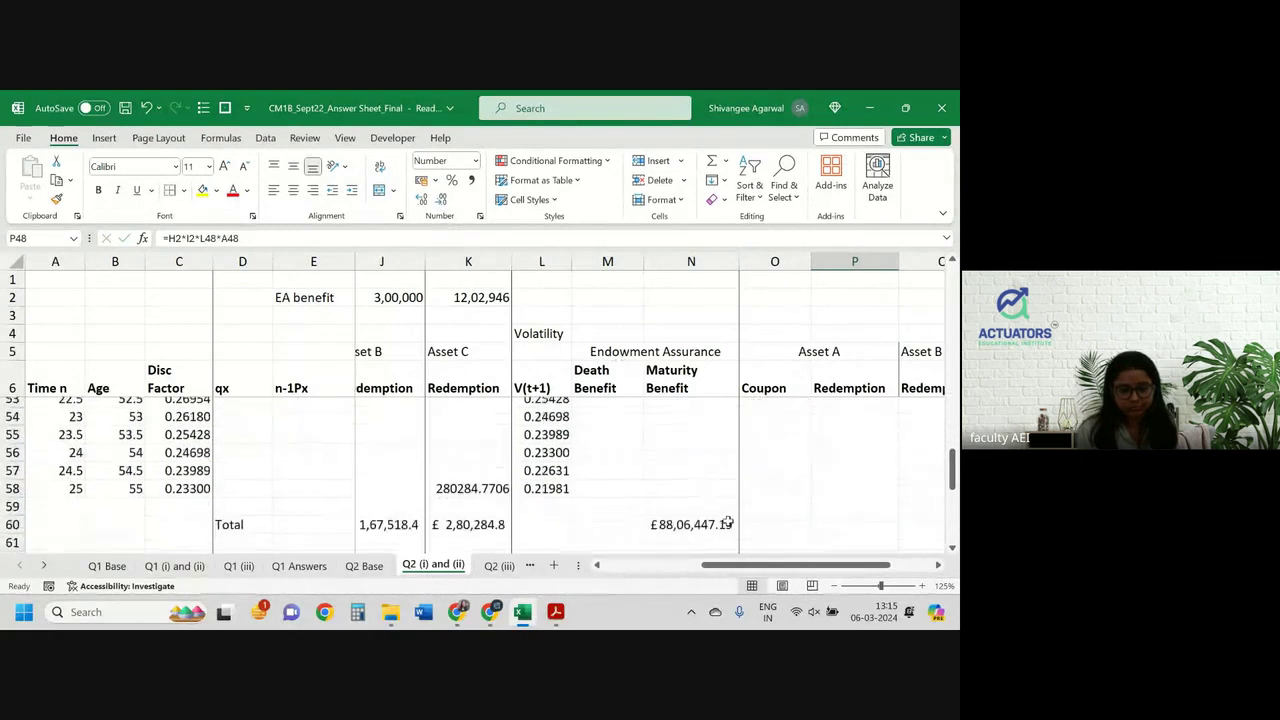
left_click(728, 522)
key("ctrl+c")
key("Right")
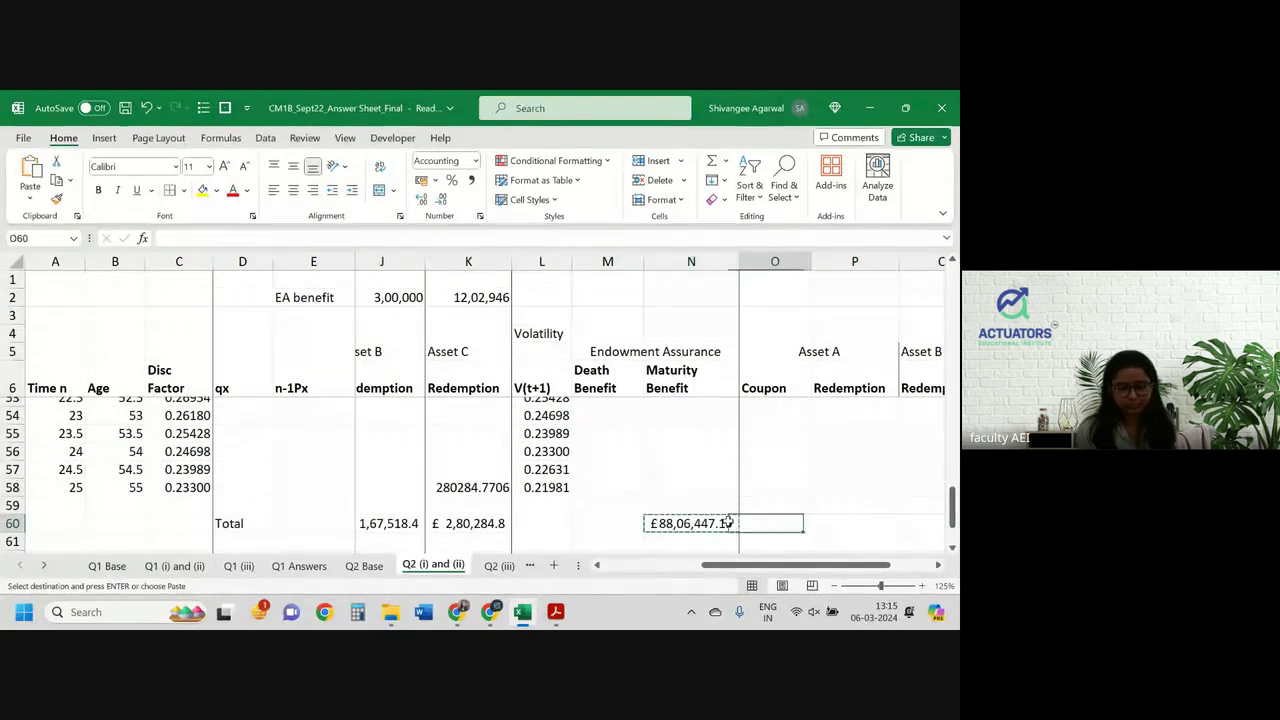
key("Right")
key("ctrl+v")
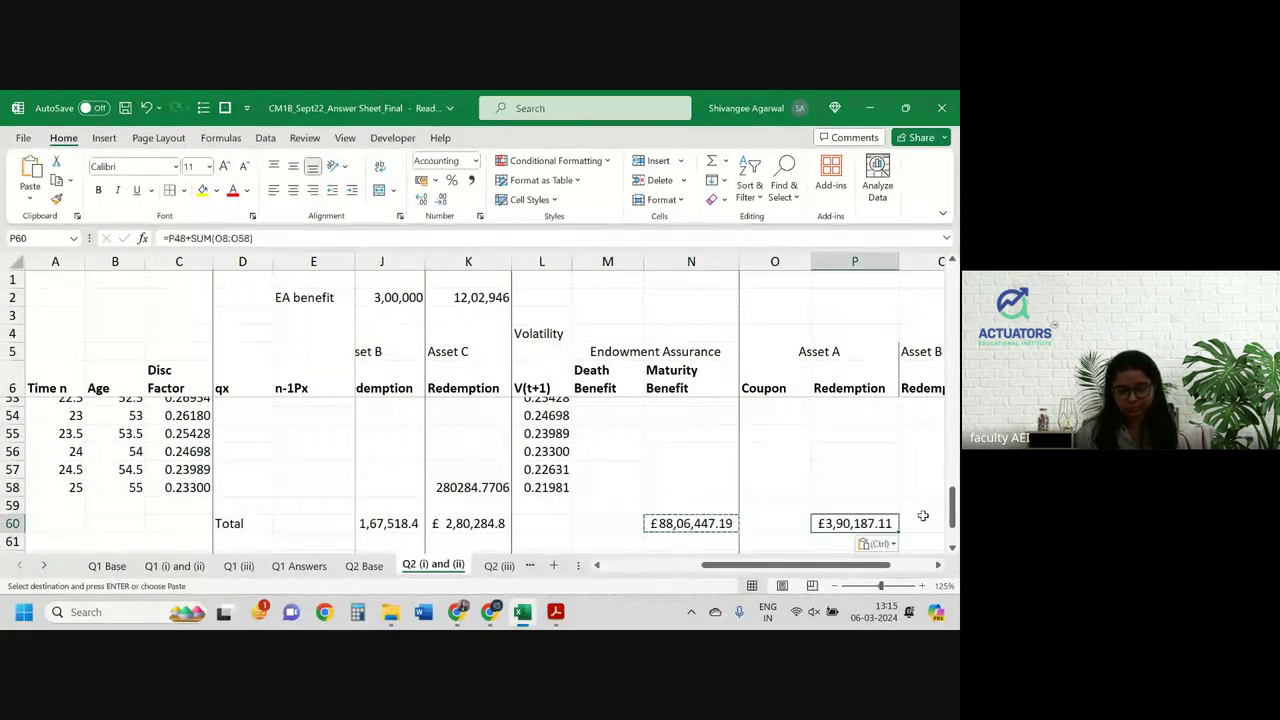
Enter the time-weighted Asset B redemption formula =A28*L28*J2 in Q28, in the time 10 row
scroll(875, 497, "right", 1)
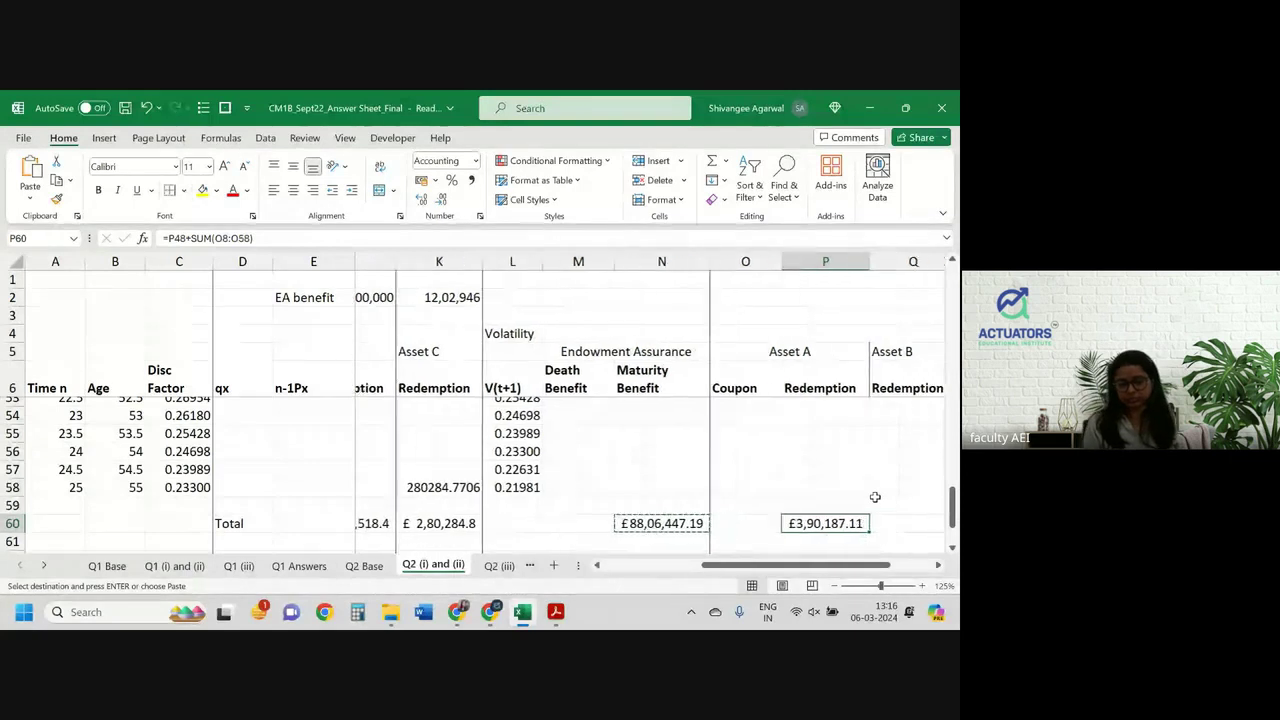
scroll(875, 497, "up", 3)
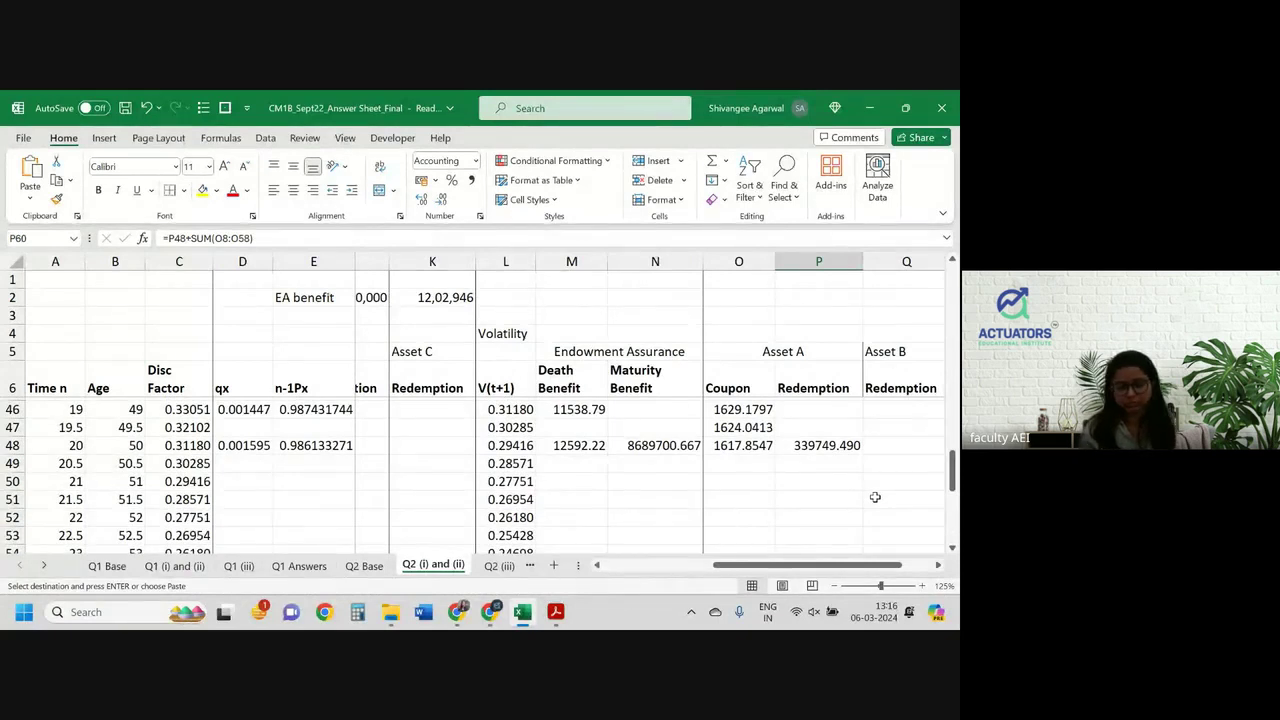
left_click(896, 448)
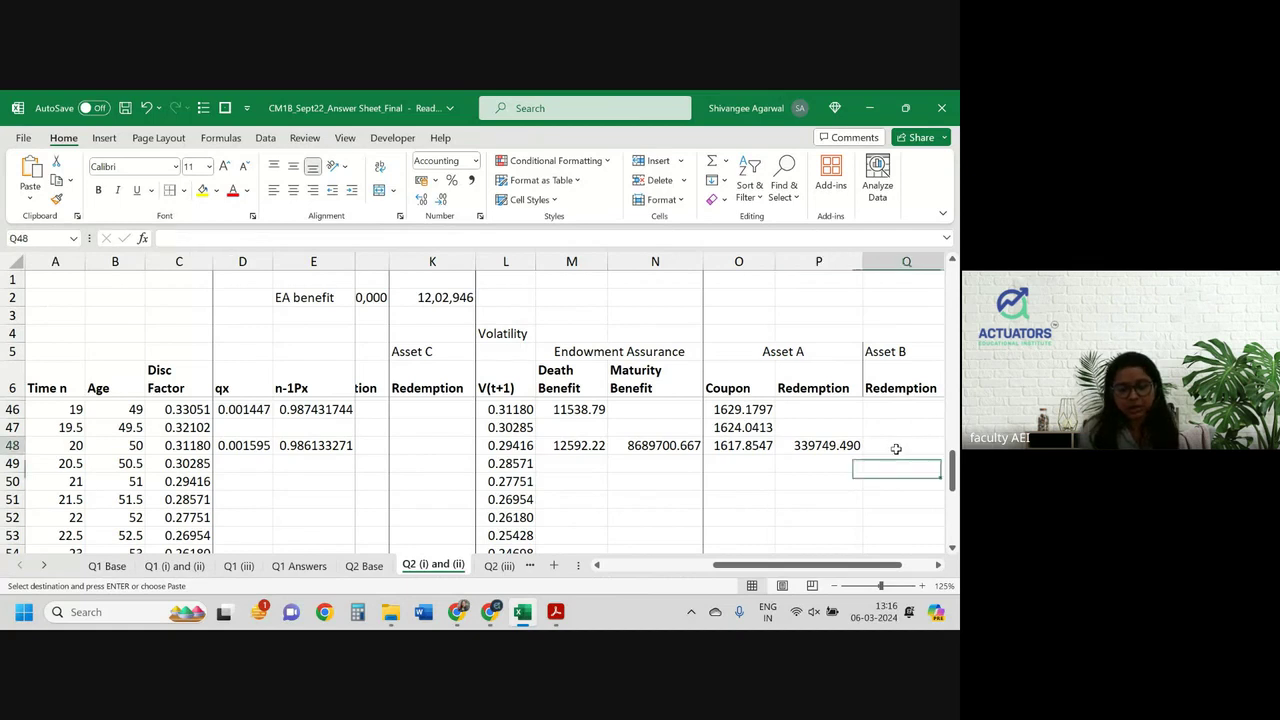
key("Up")
key("Up")
key("Up")
key("Up")
key("Up")
key("Up")
key("Up")
key("Up")
key("Up")
key("Up")
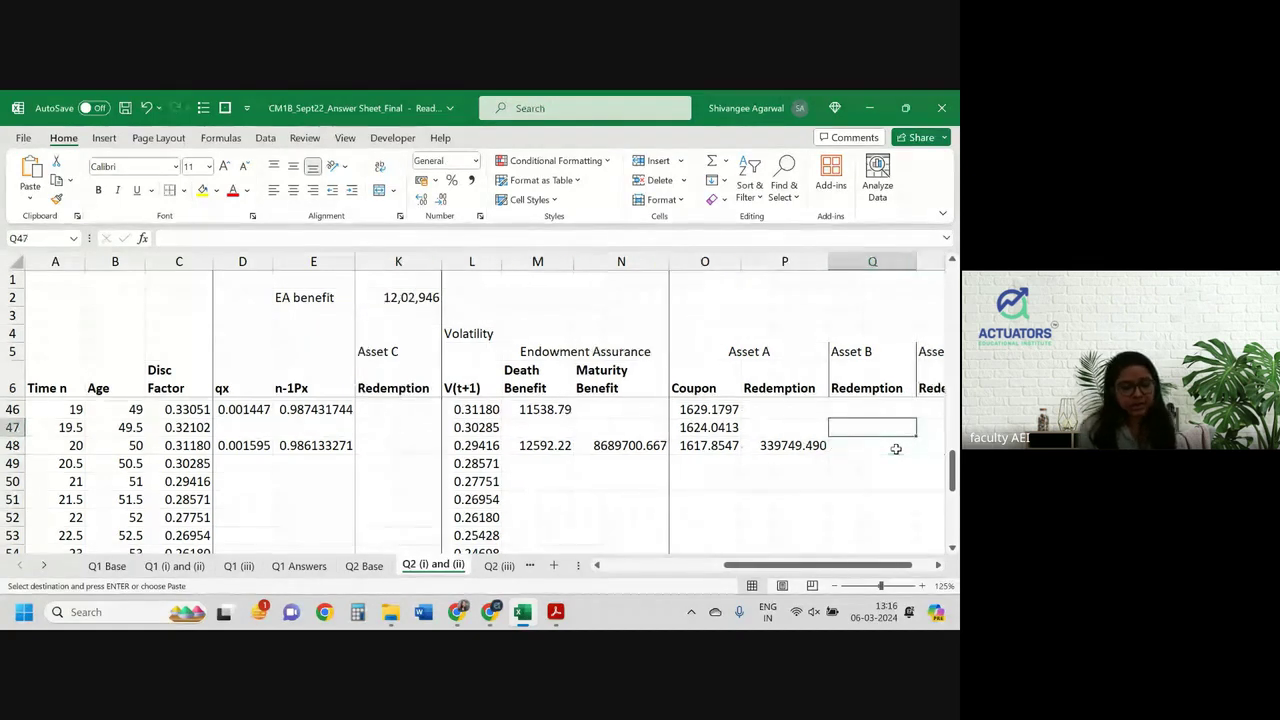
key("Up")
key("Up")
key("Up")
key("Up")
key("Up")
key("Up")
key("Up")
key("Up")
key("Up")
key("Up")
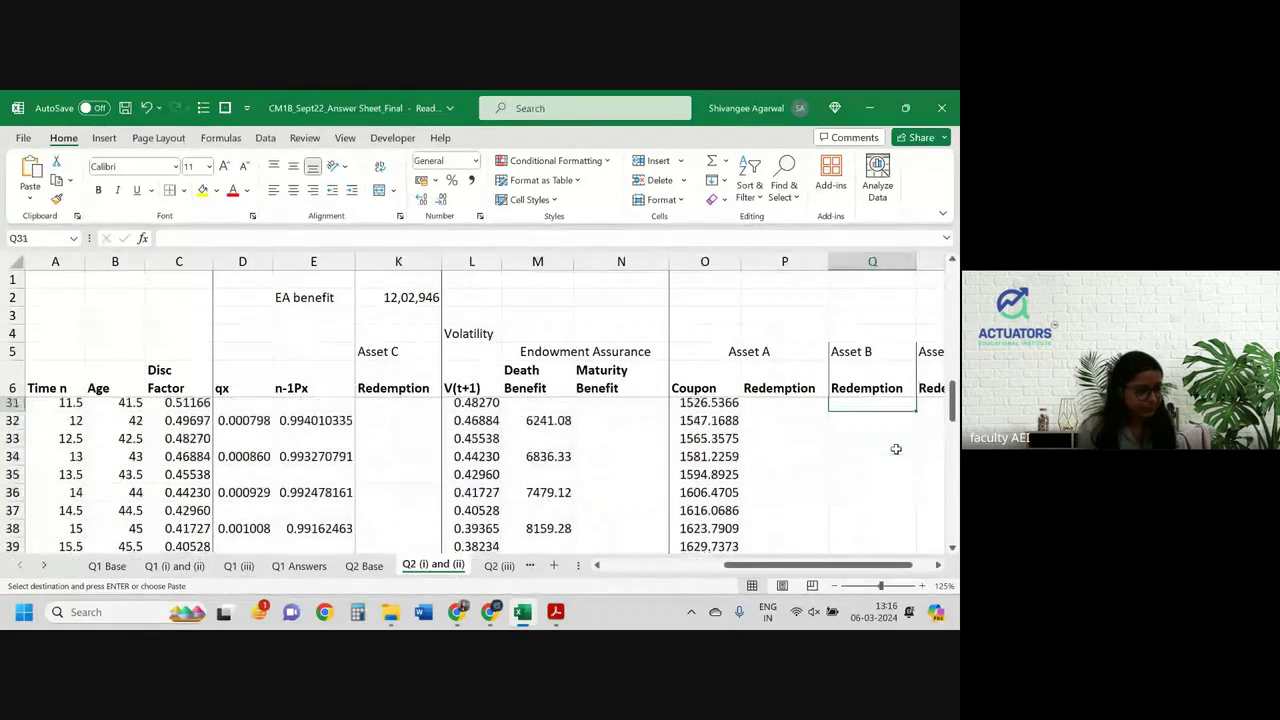
type("=")
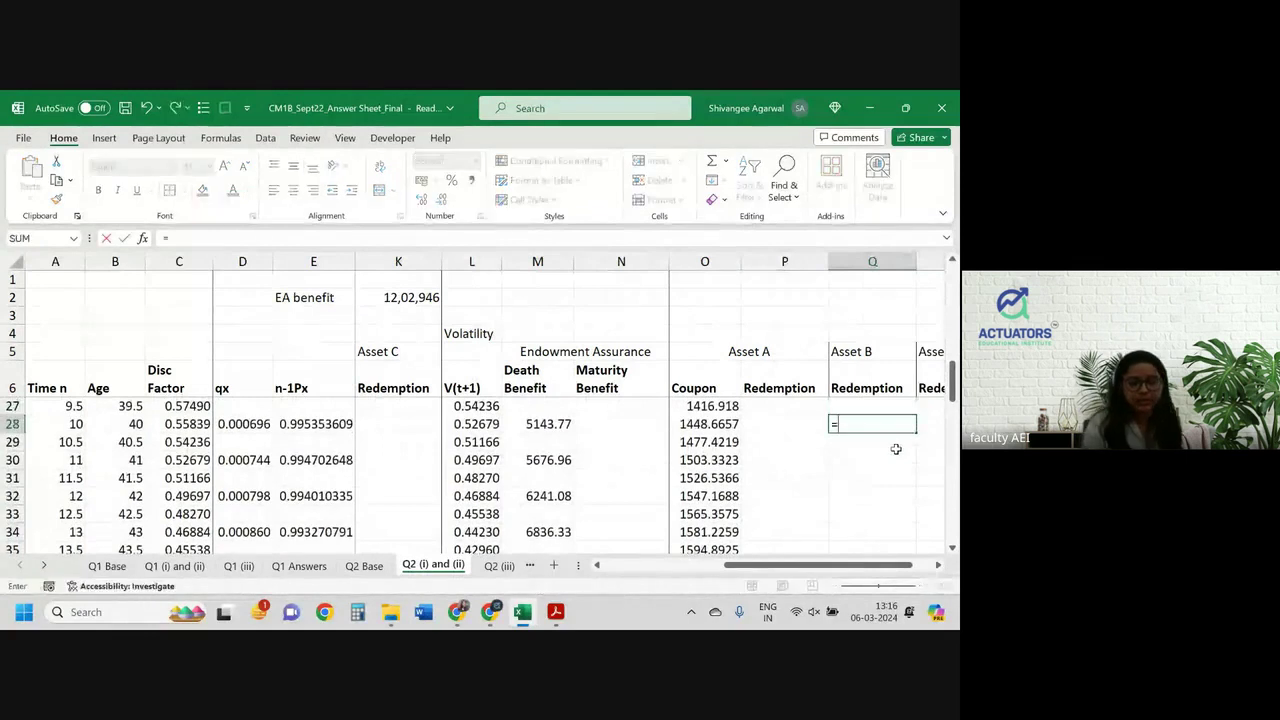
key("Left")
key("Home")
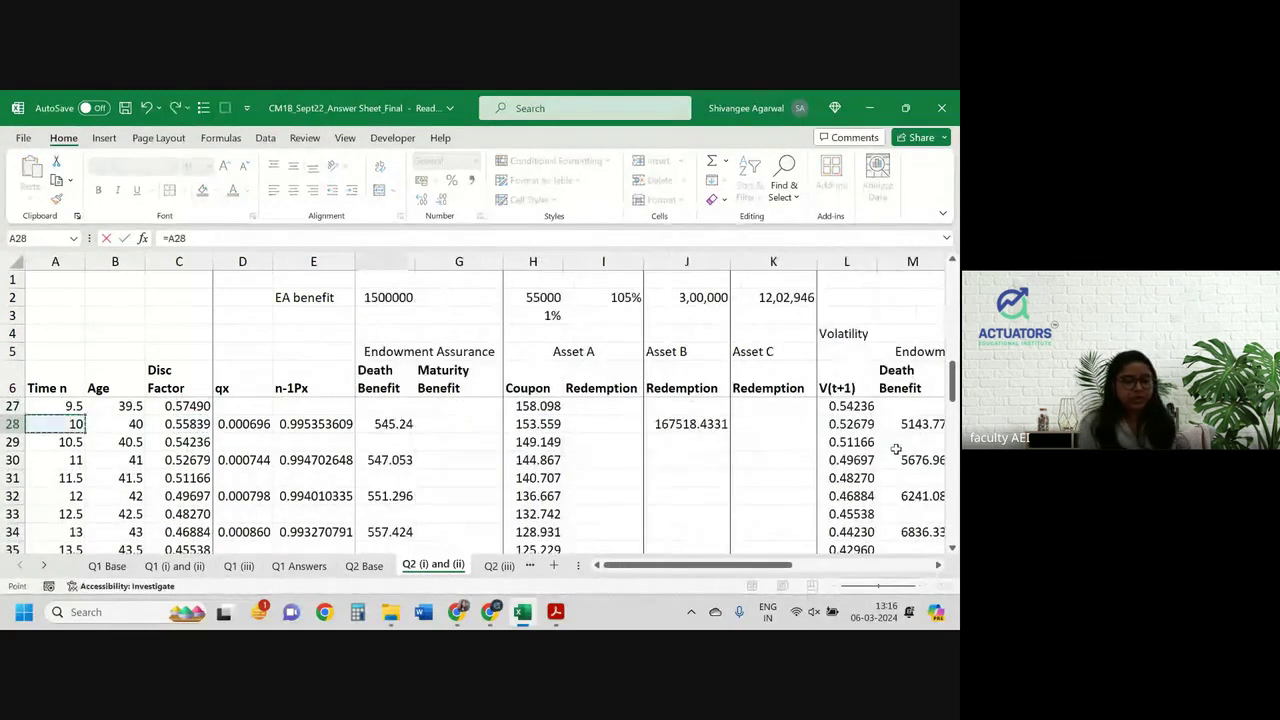
type("*")
key("Left")
key("Left")
key("Left")
key("Left")
key("Left")
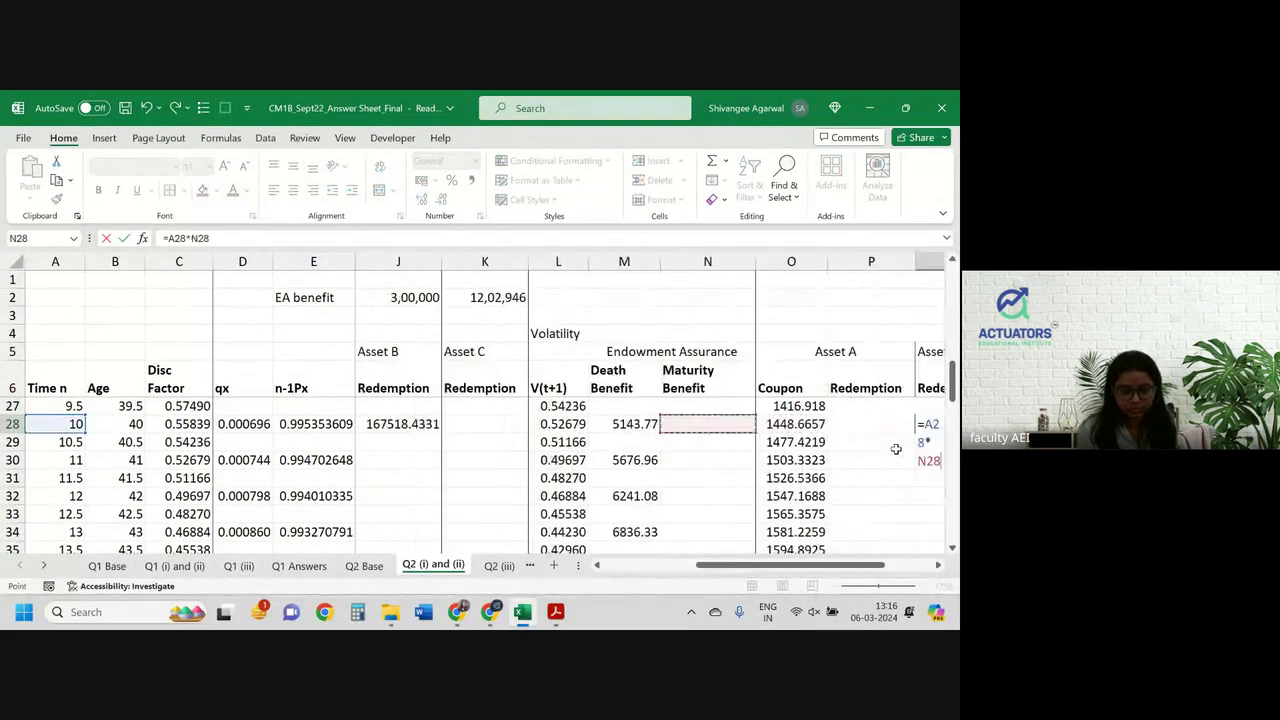
type("*")
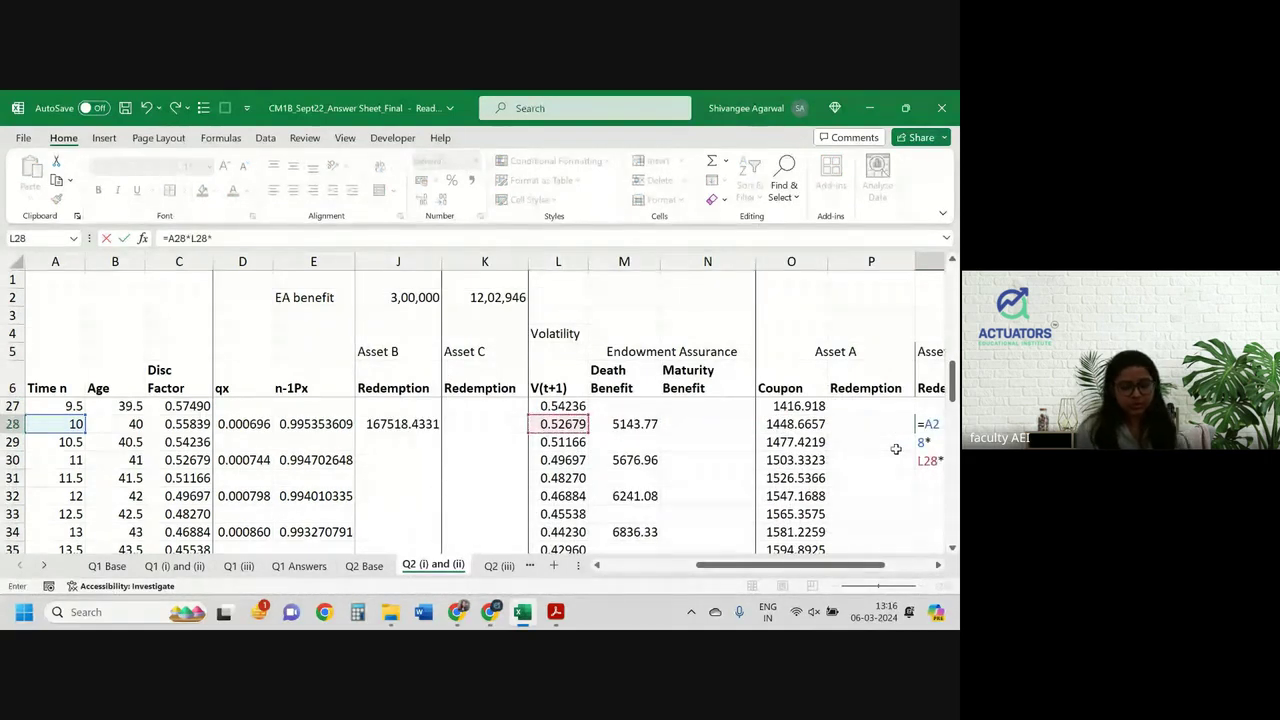
key("Left")
key("Left")
key("Left")
key("Left")
key("Left")
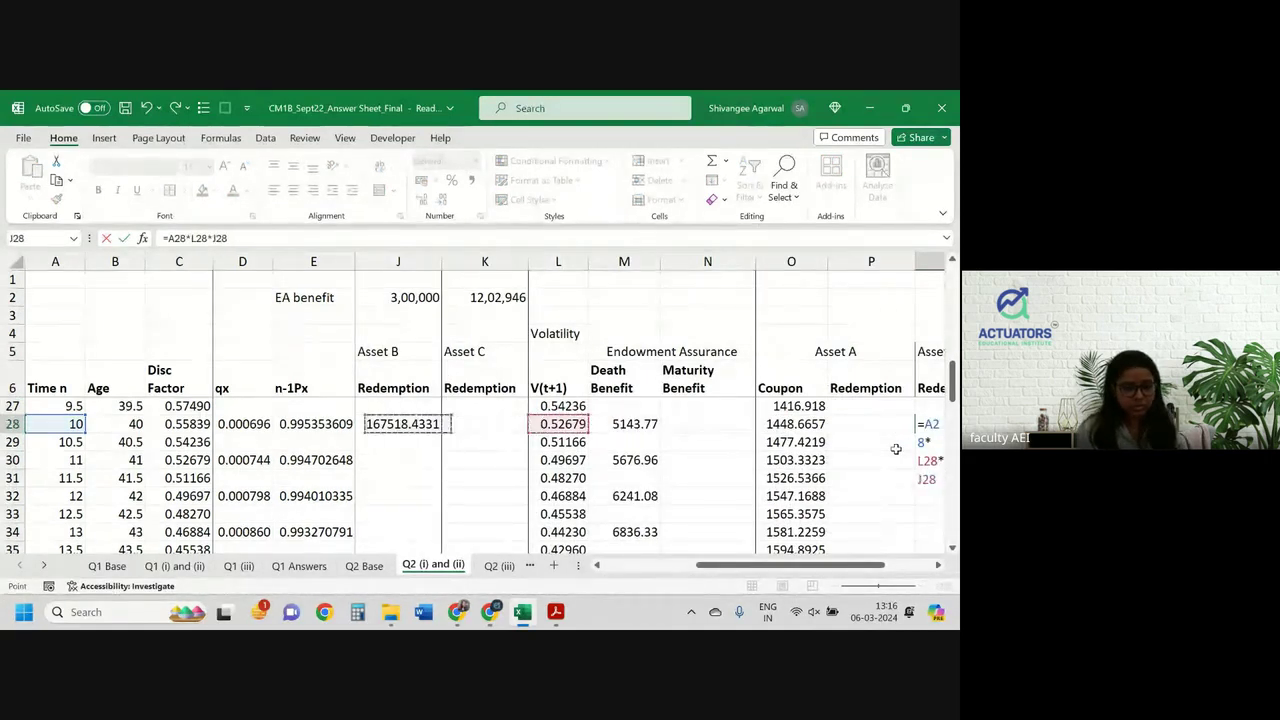
key("Right")
key("Up")
key("Up")
key("Up")
key("Up")
key("Up")
key("Up")
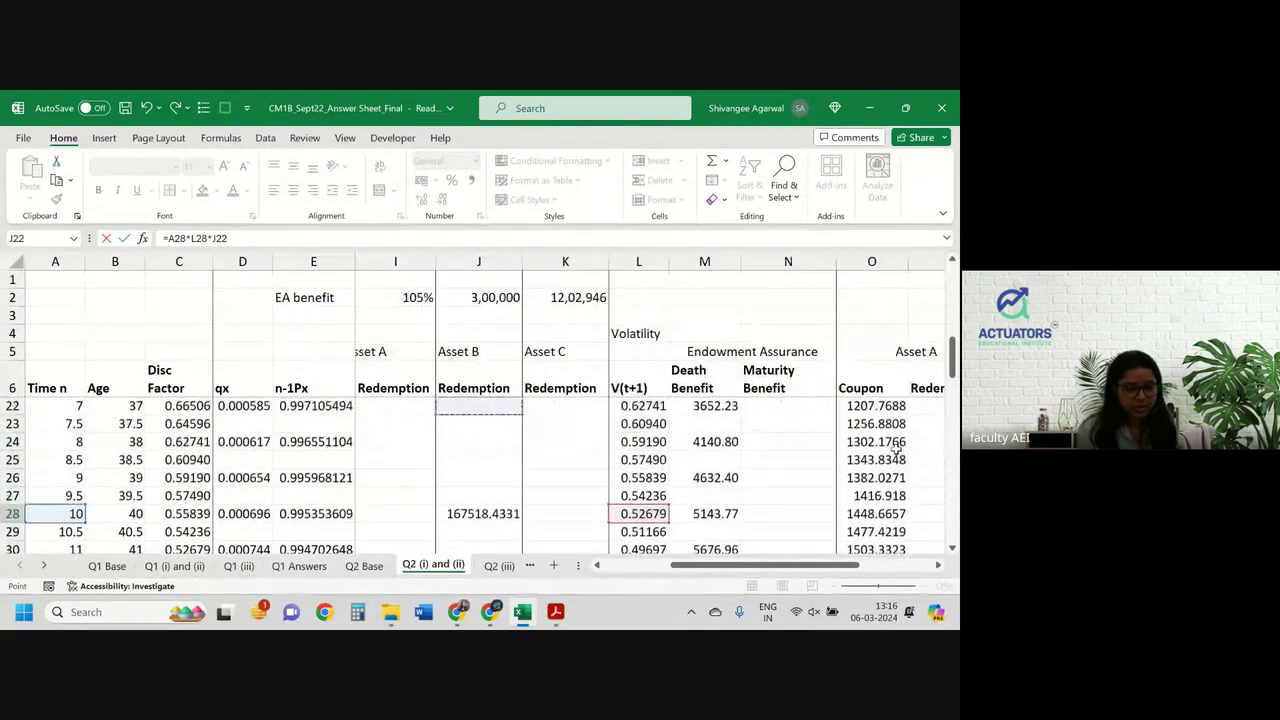
left_click(493, 298)
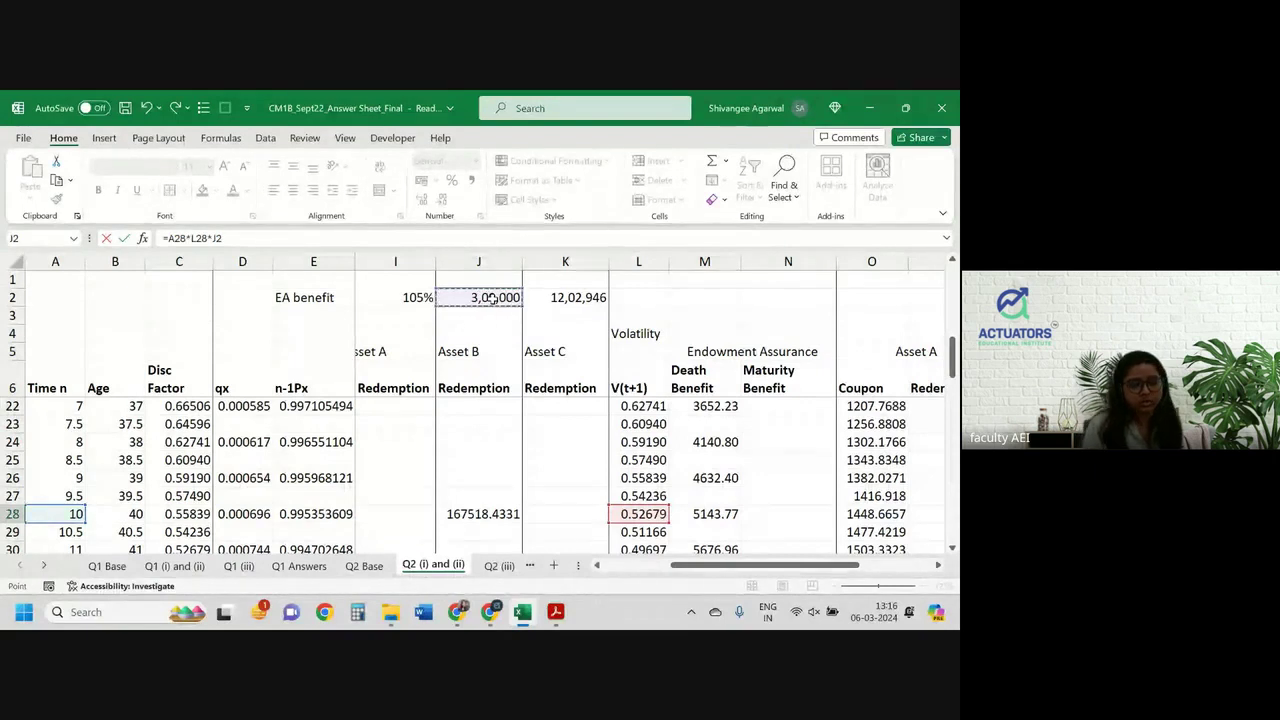
key("Return")
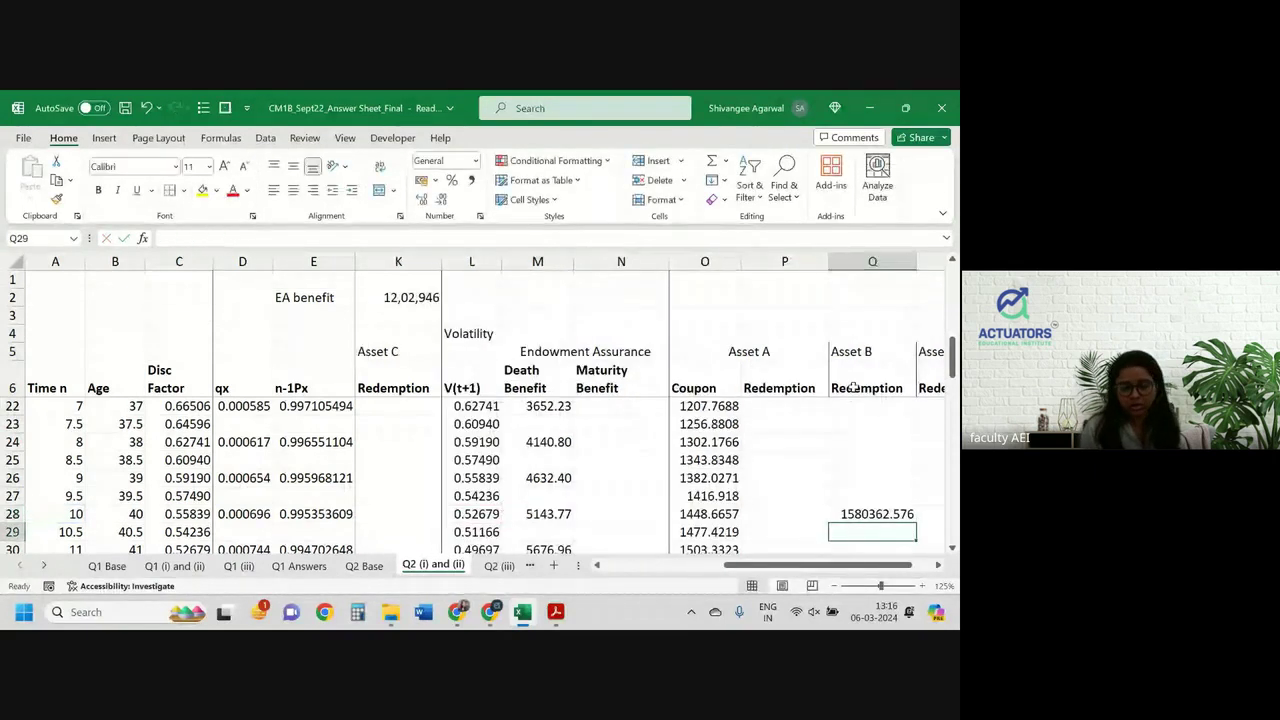
Enter the time-weighted Asset C redemption formula =A58*L58*K2 in R58, in the time 25 row
scroll(905, 486, "right", 2)
scroll(905, 486, "down", 4)
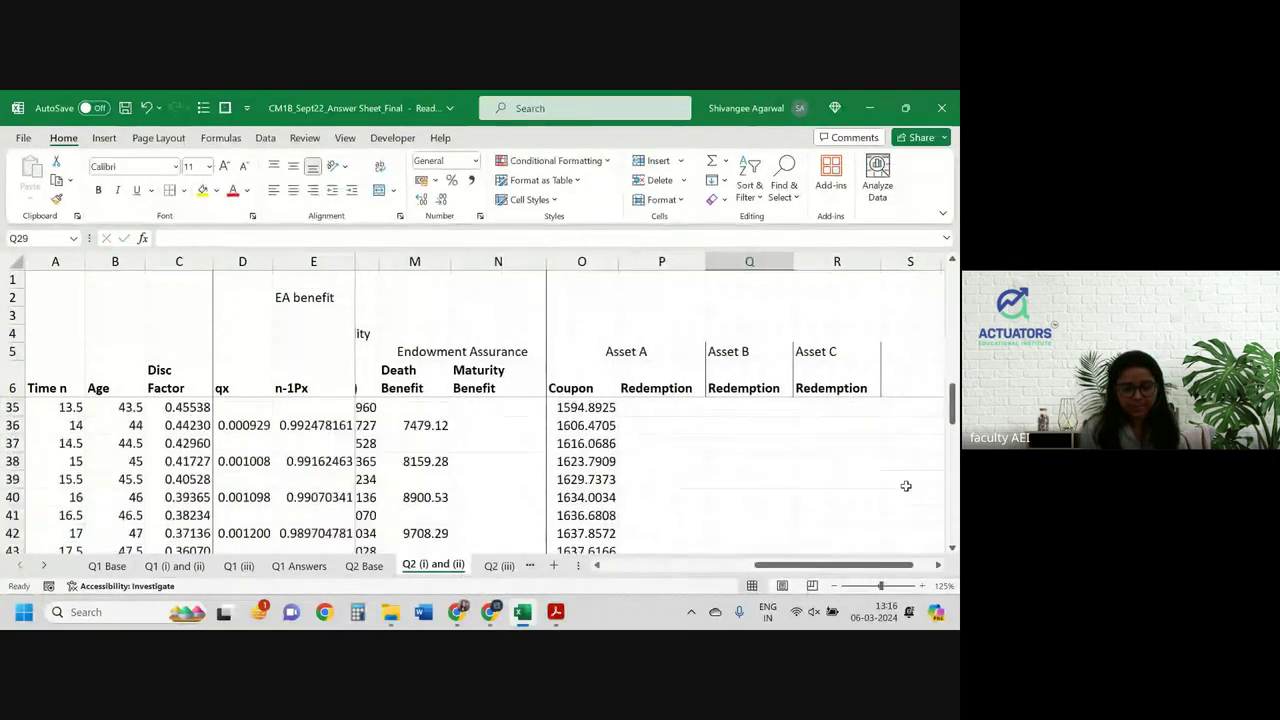
scroll(905, 486, "down", 3)
scroll(905, 486, "down", 3)
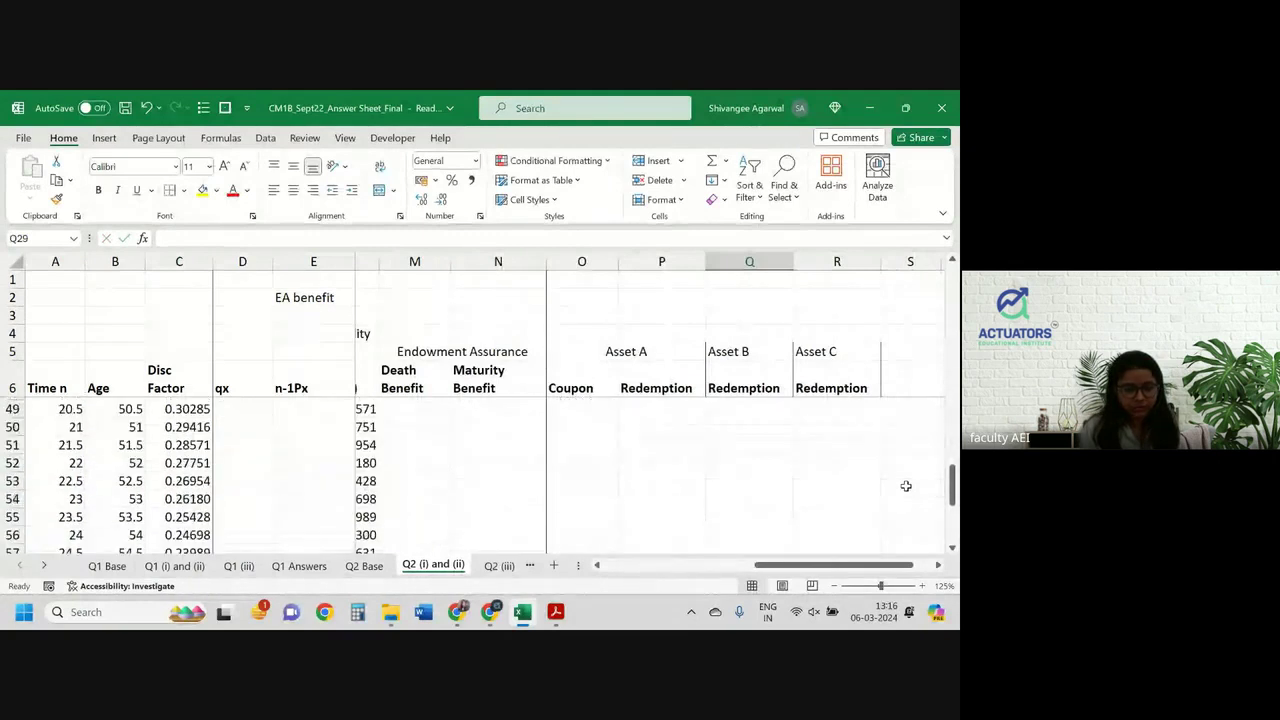
left_click(833, 491)
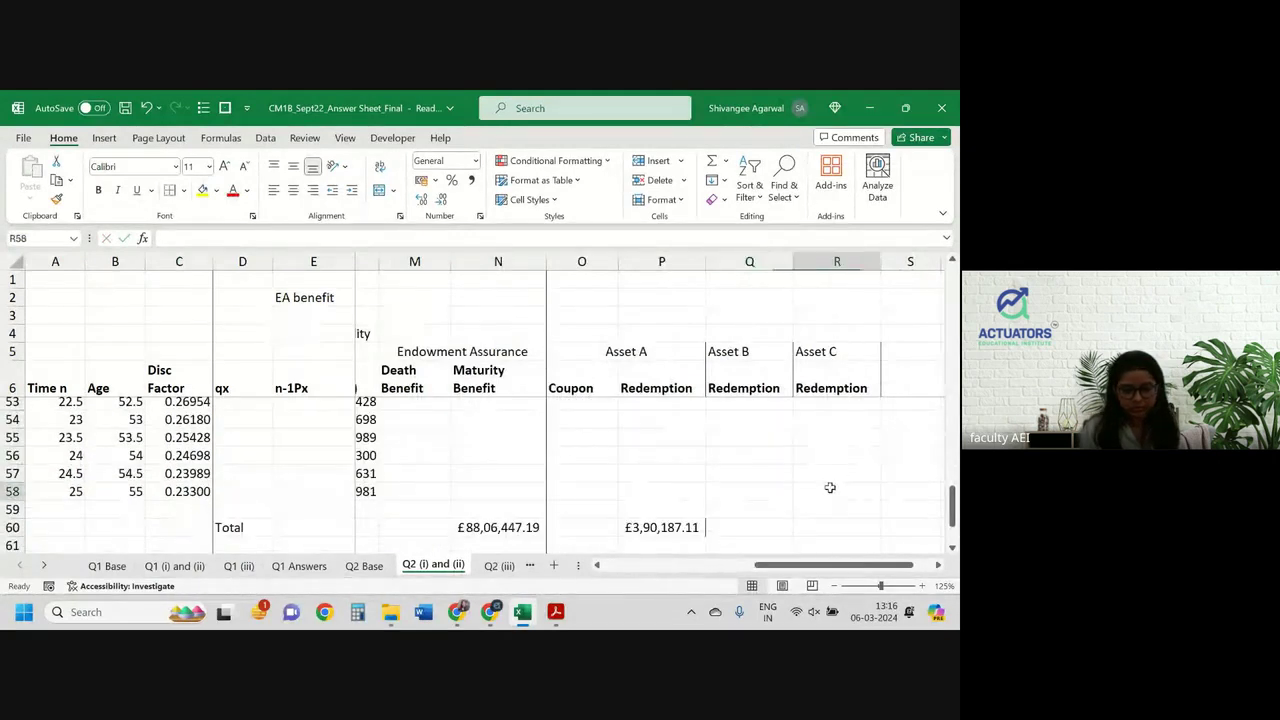
type("=")
key("Left")
key("Left")
key("Left")
key("Left")
key("Left")
key("Left")
key("Left")
key("Left")
key("Left")
key("Left")
key("Left")
key("Left")
key("Left")
key("Left")
key("Left")
key("Left")
key("Left")
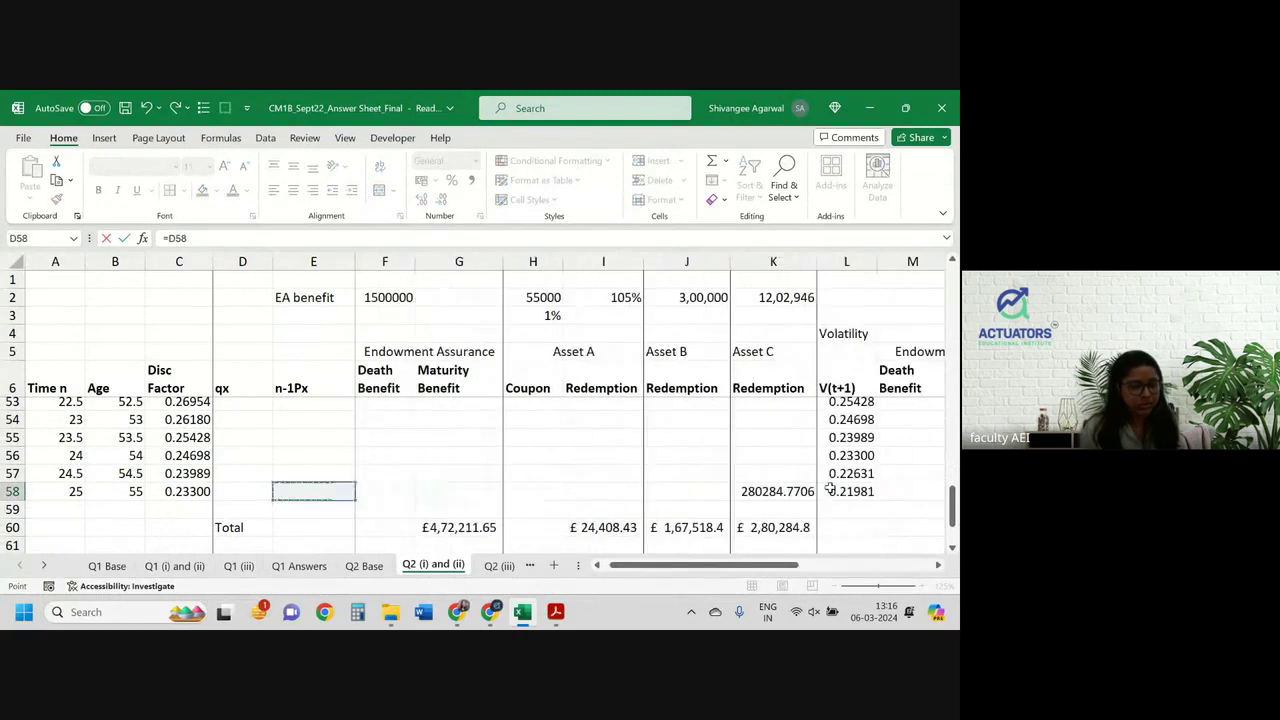
type("*")
key("Left")
key("Left")
key("Left")
key("Left")
key("Left")
key("Left")
key("Left")
key("Left")
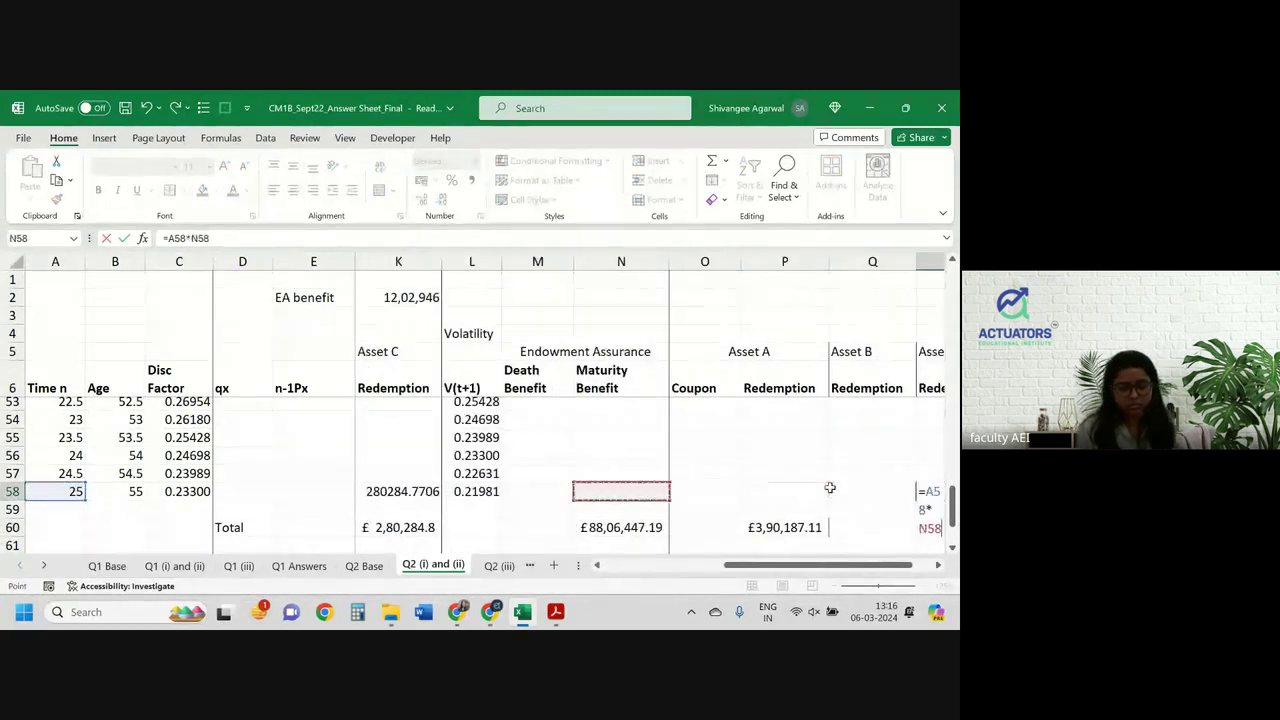
key("Right")
key("Right")
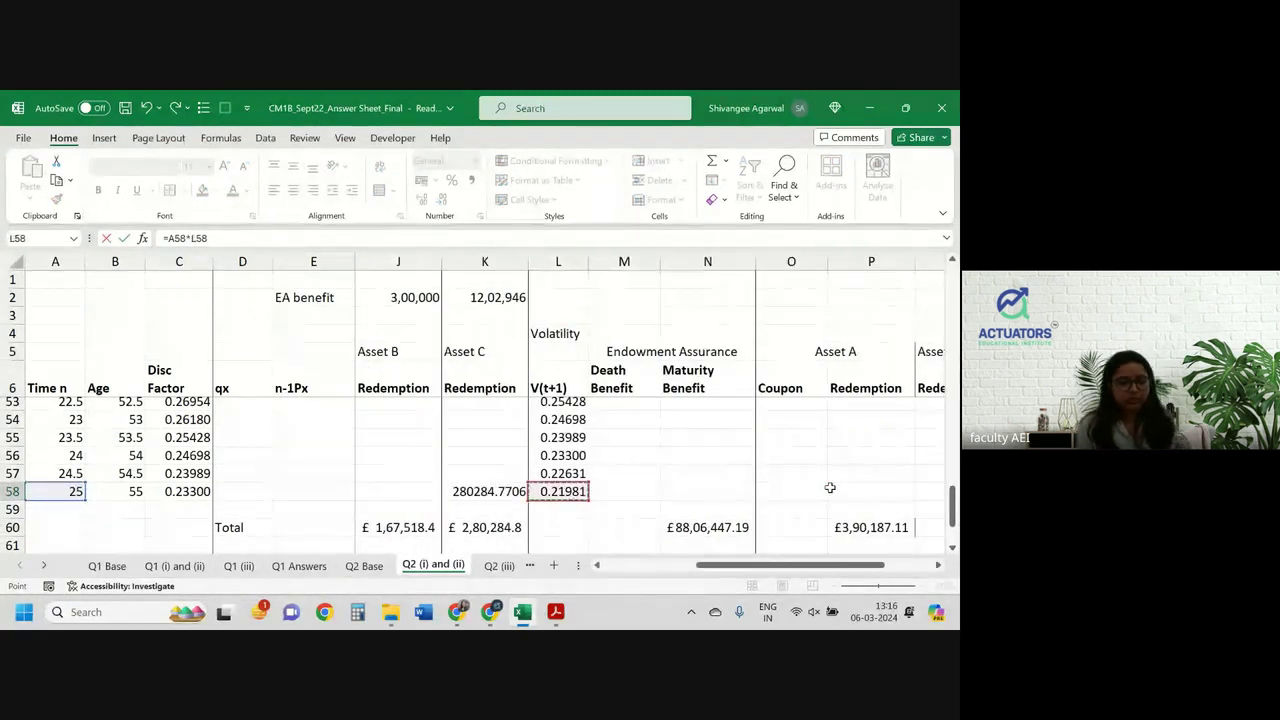
type("*")
left_click(486, 298)
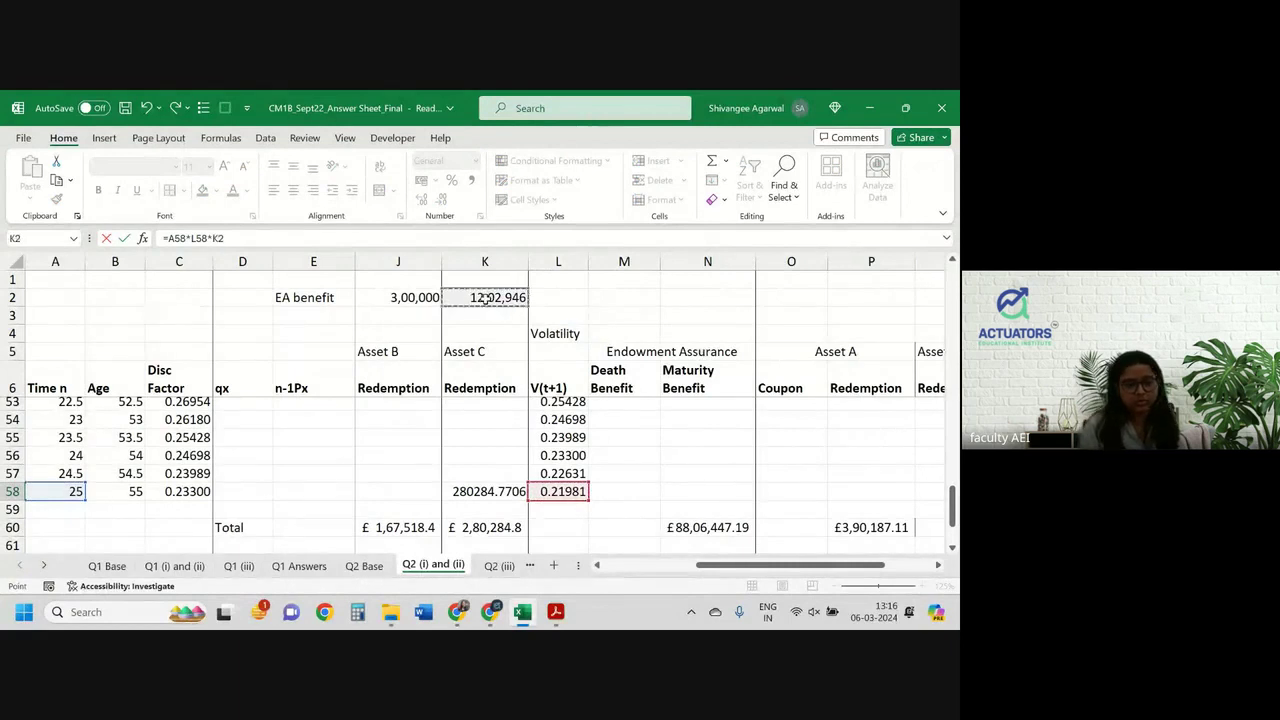
key("Return")
Copy the Asset B and Asset C total formulas from J60:K60 to Q60:R60 in the Volatility section
left_click(789, 526)
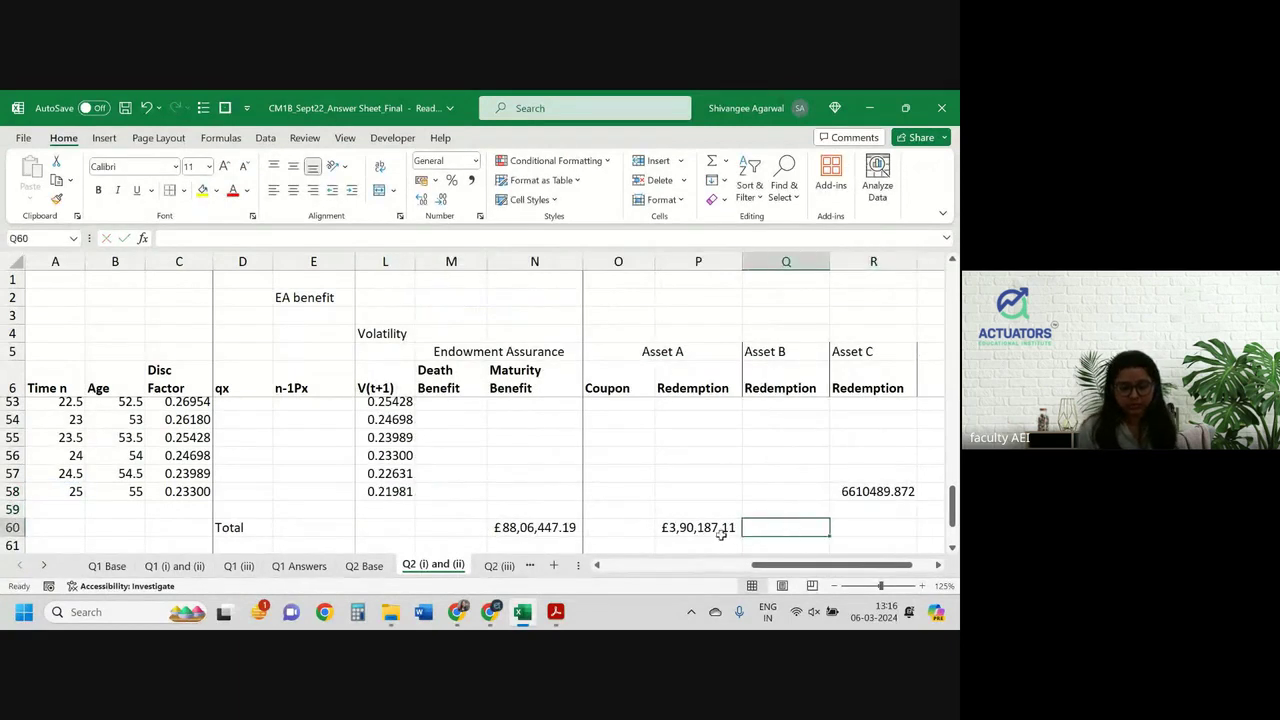
scroll(438, 504, "left", 3)
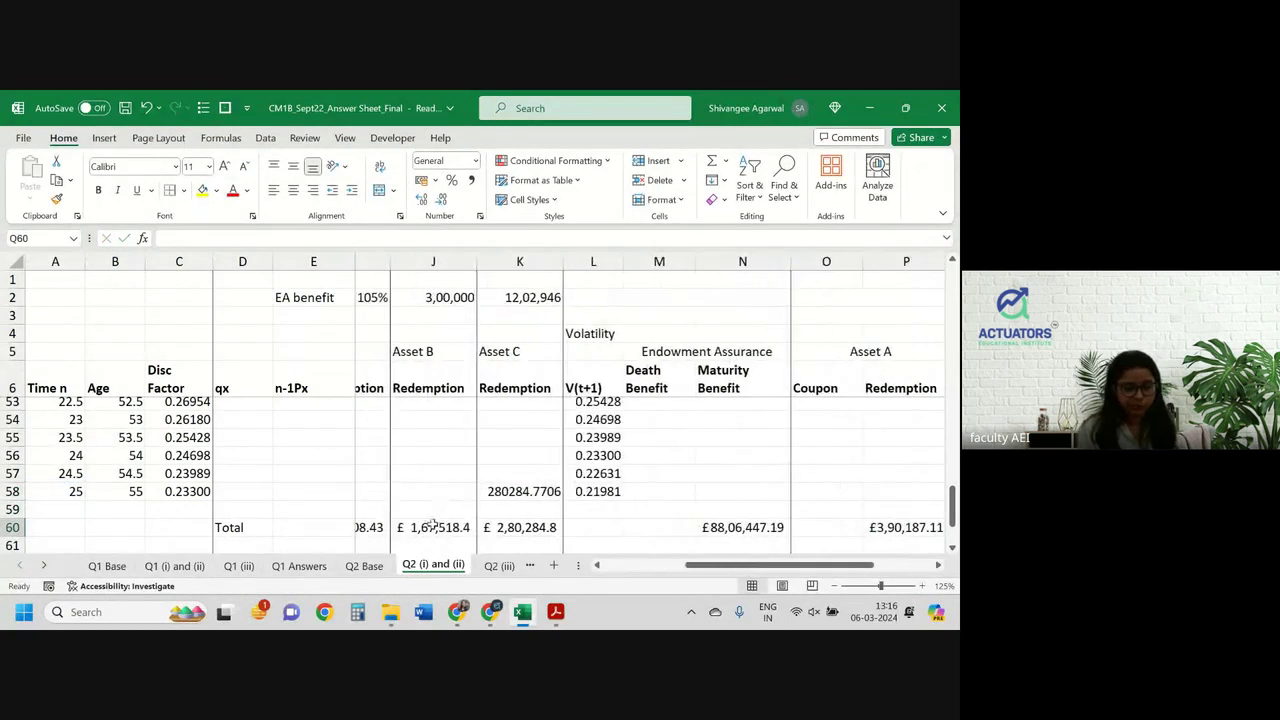
left_click_drag(437, 527, 505, 528)
key("ctrl+c")
key("Right")
key("Right")
key("Right")
key("Right")
key("Right")
key("Right")
key("Right")
key("Right")
key("Right")
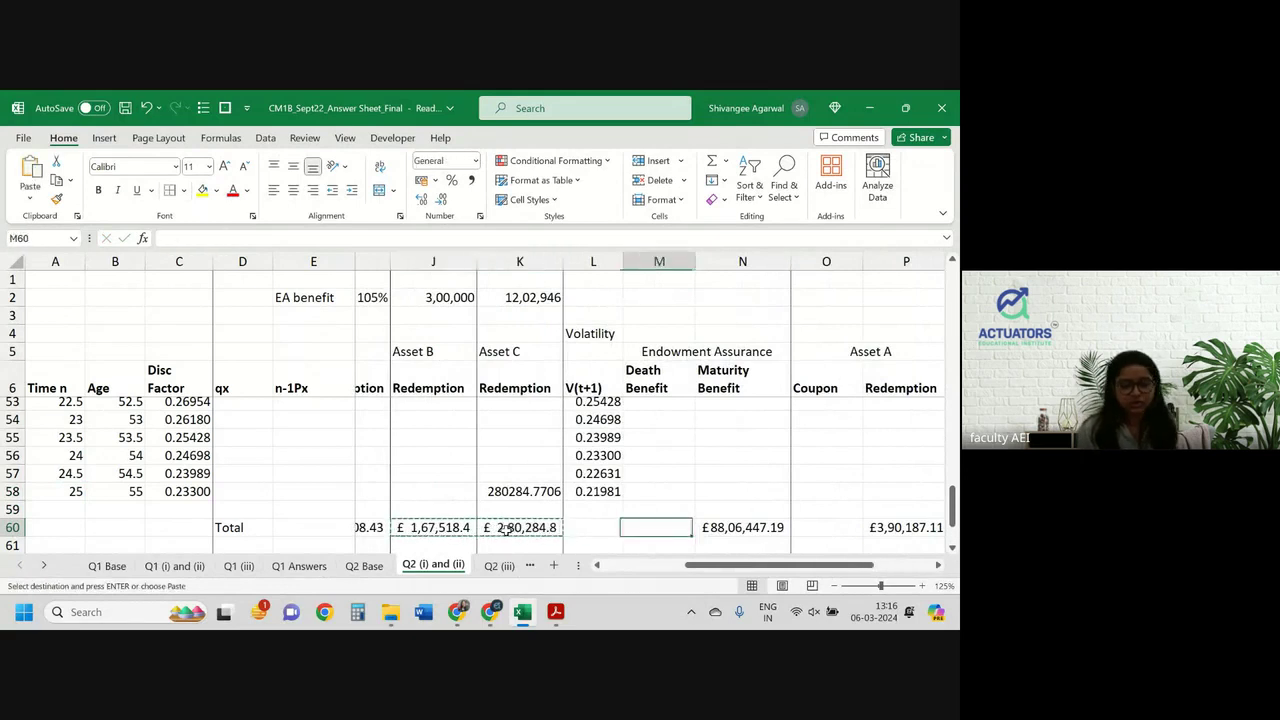
key("Left")
key("Left")
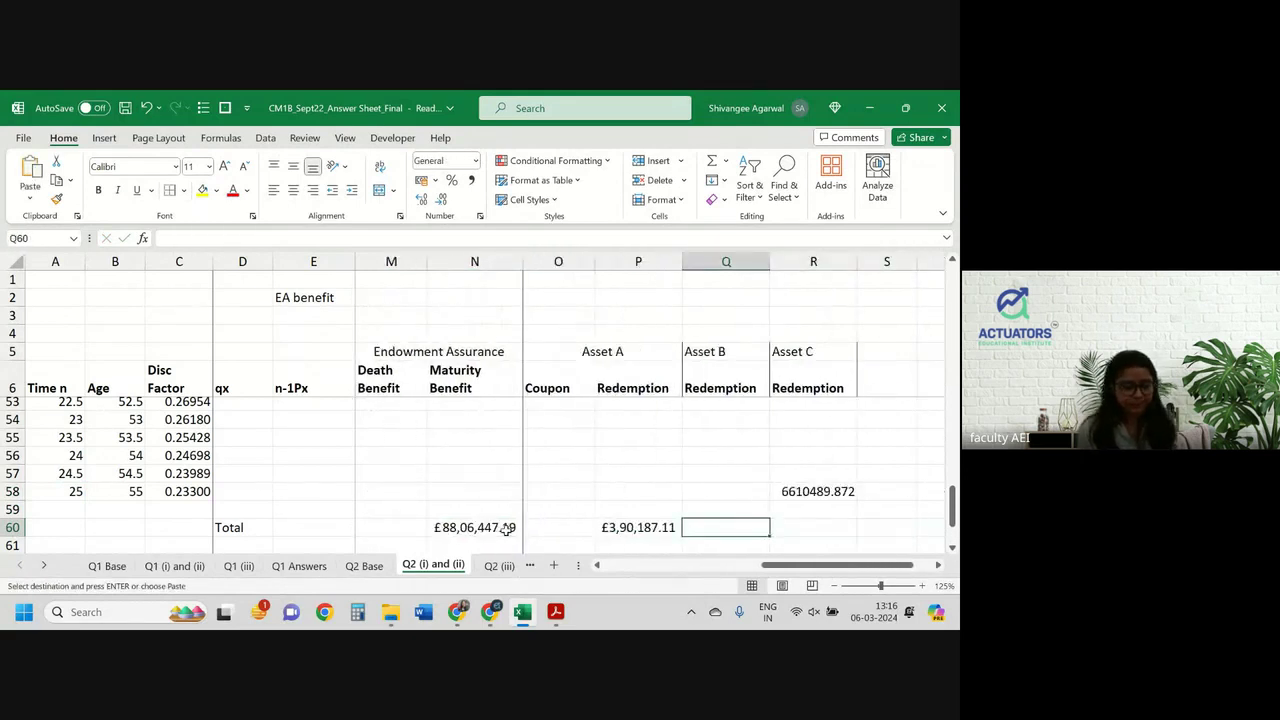
key("ctrl+v")
Link the Volatility section's Total of EA in N62 to the endowment assurance total with =N60
scroll(739, 489, "down", 2)
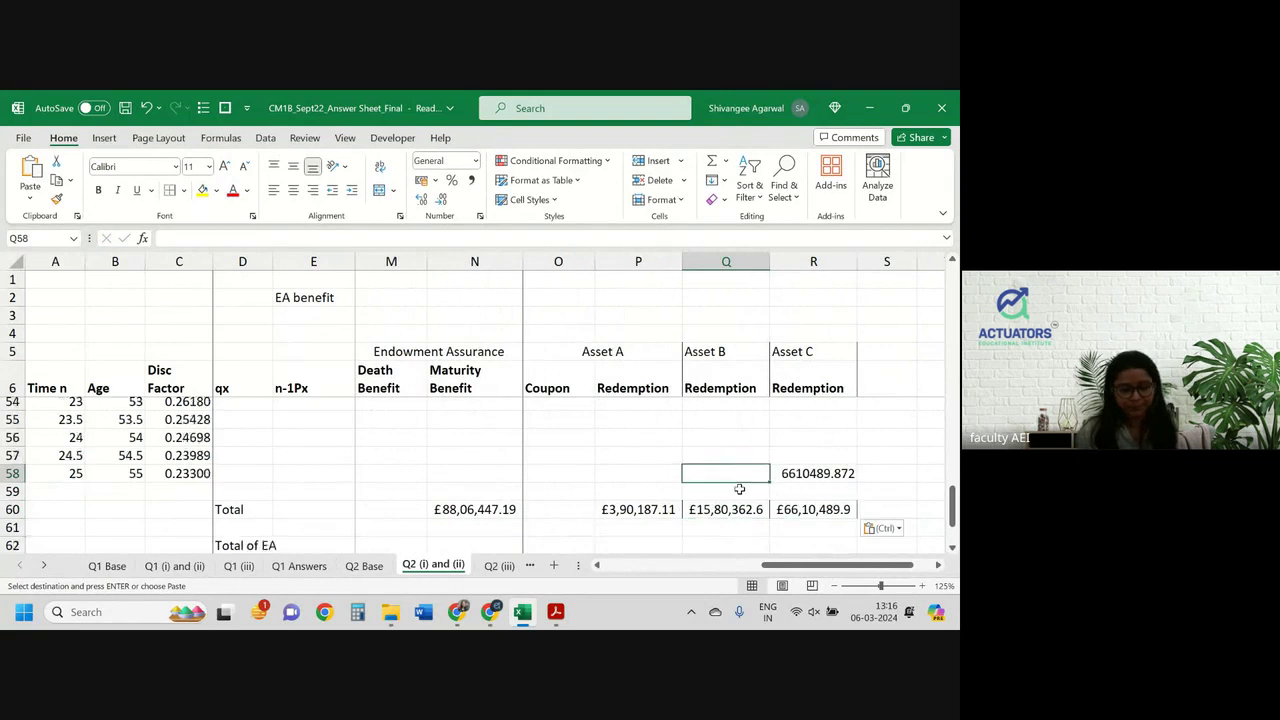
left_click(443, 464)
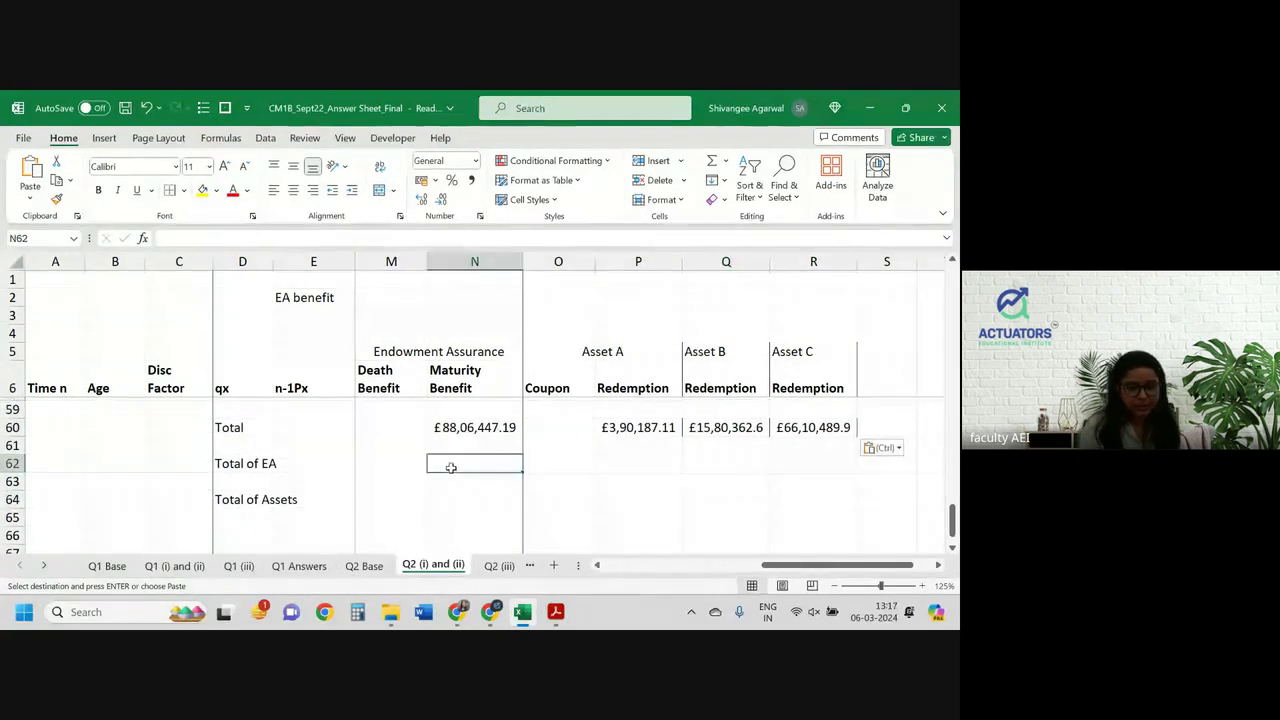
type("=")
key("Up")
key("Up")
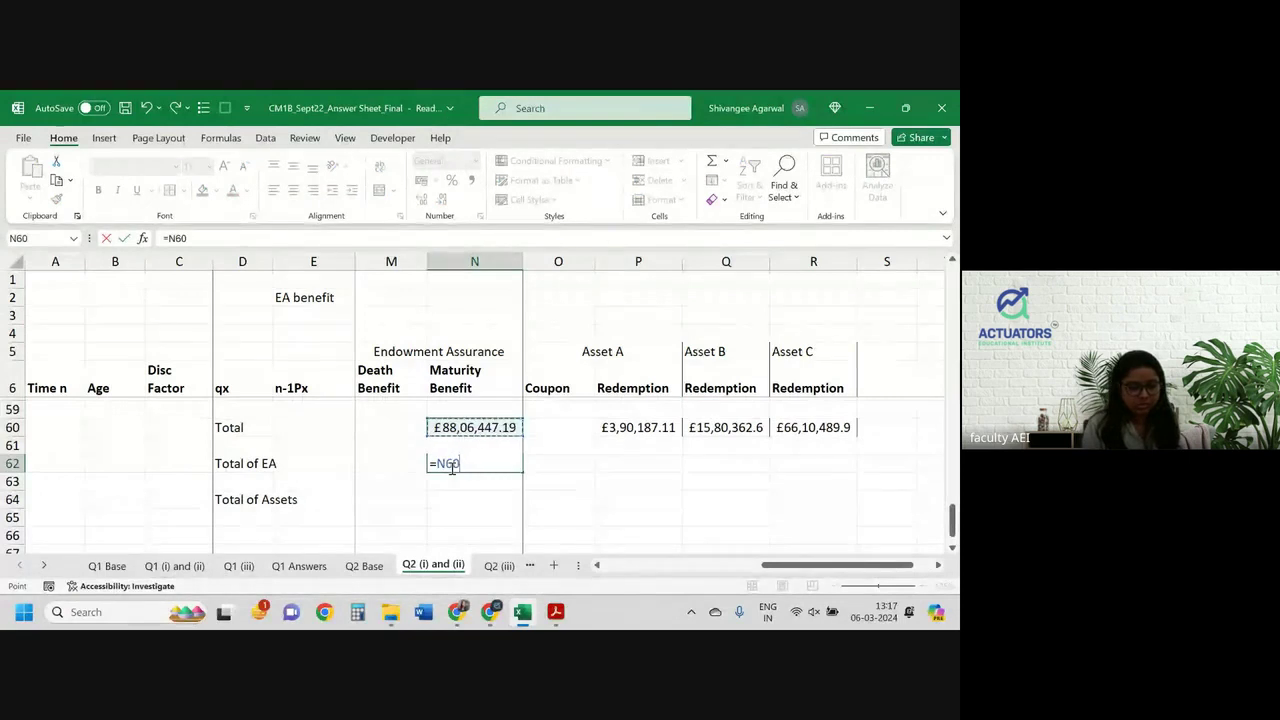
key("Return")
Calculate the Volatility section's Total of Assets in N64 with =SUM(P60:R60)
key("Down")
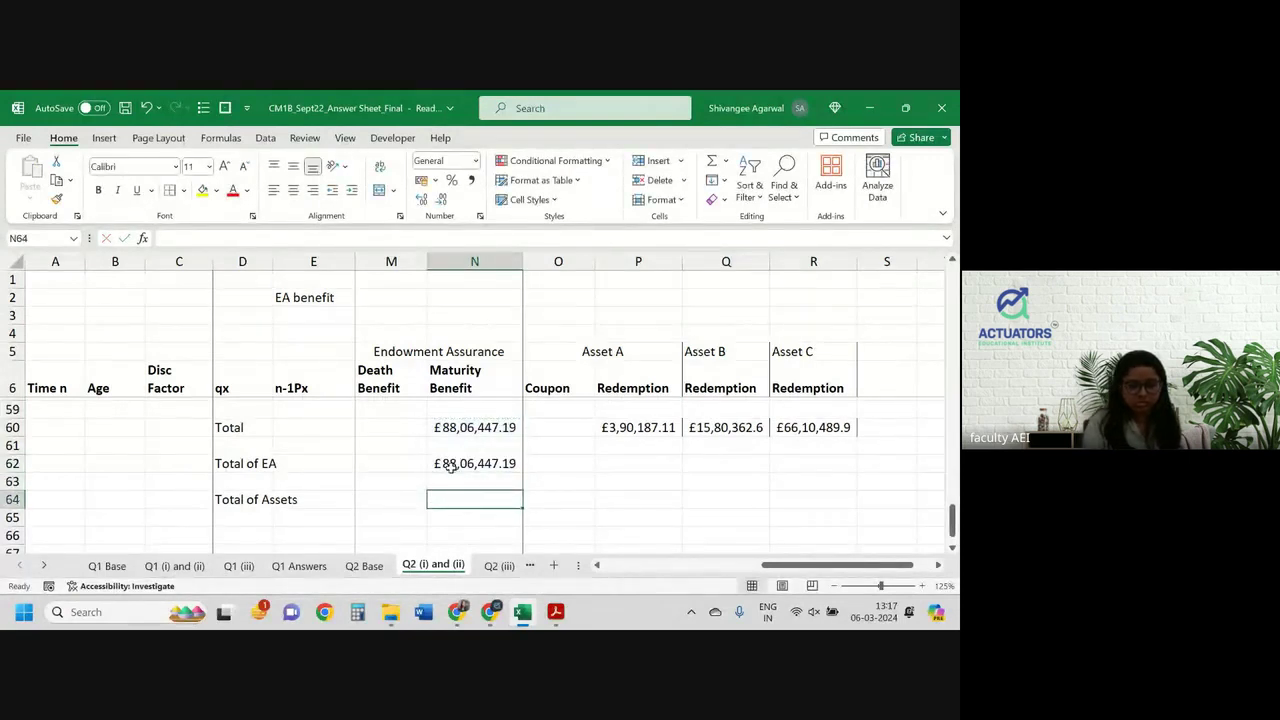
type("=s")
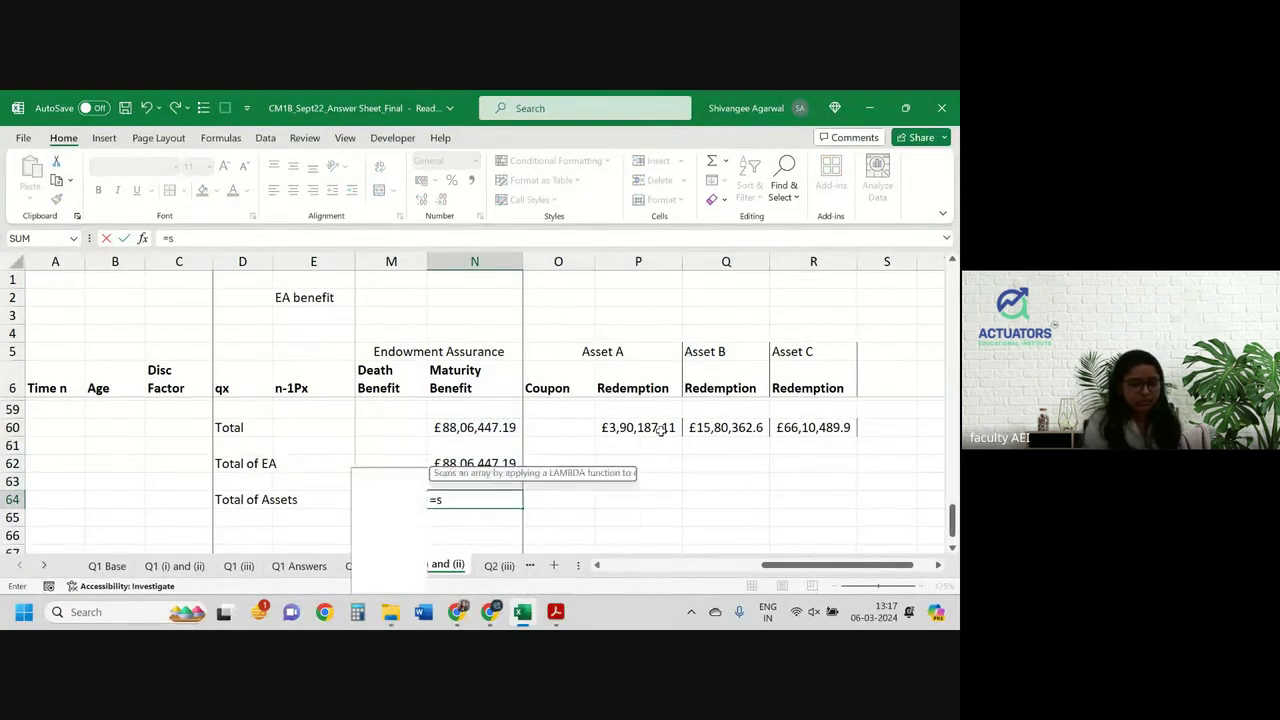
type("um(")
left_click(670, 427)
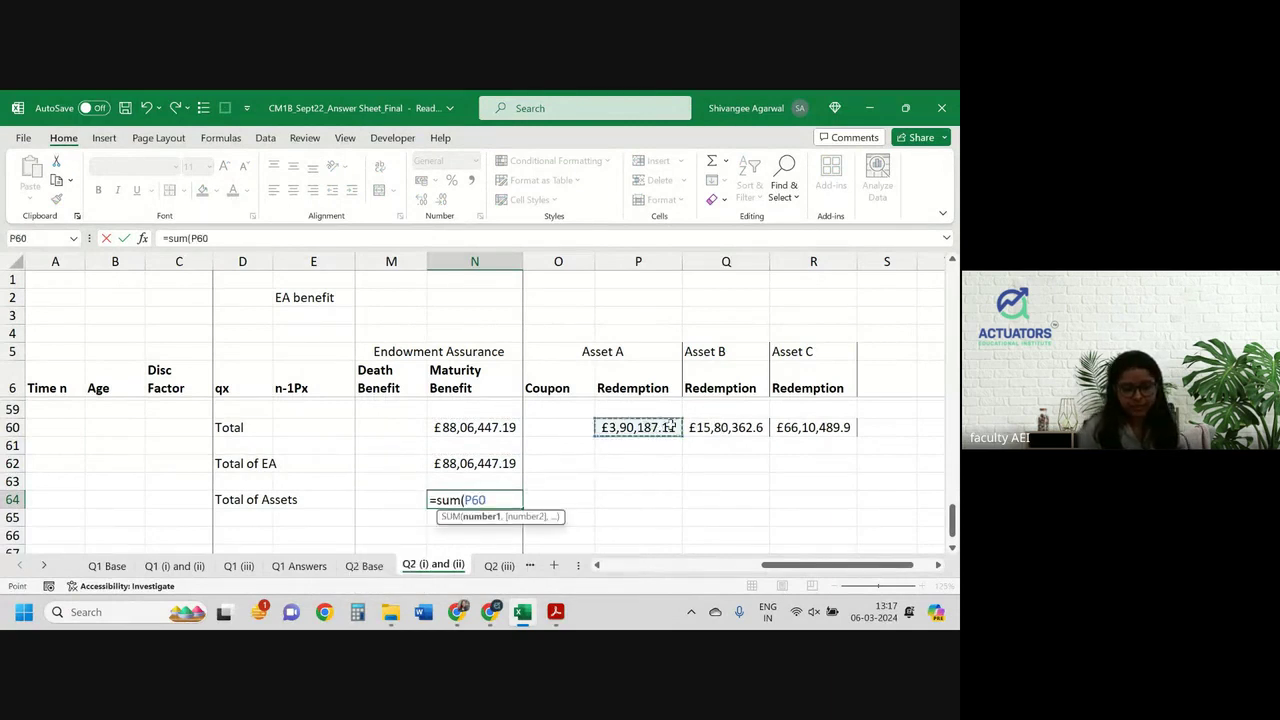
left_click_drag(670, 427, 828, 427)
key("Return")
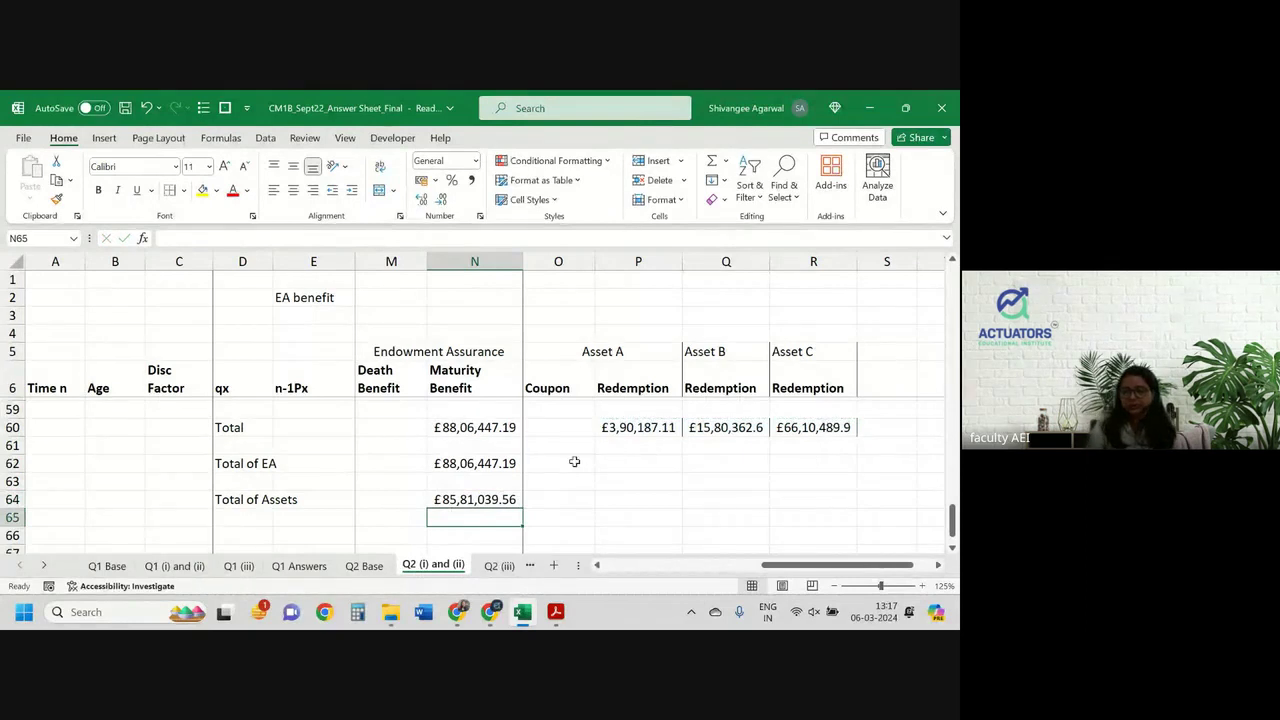
scroll(571, 457, "down", 1)
scroll(487, 471, "left", 3)
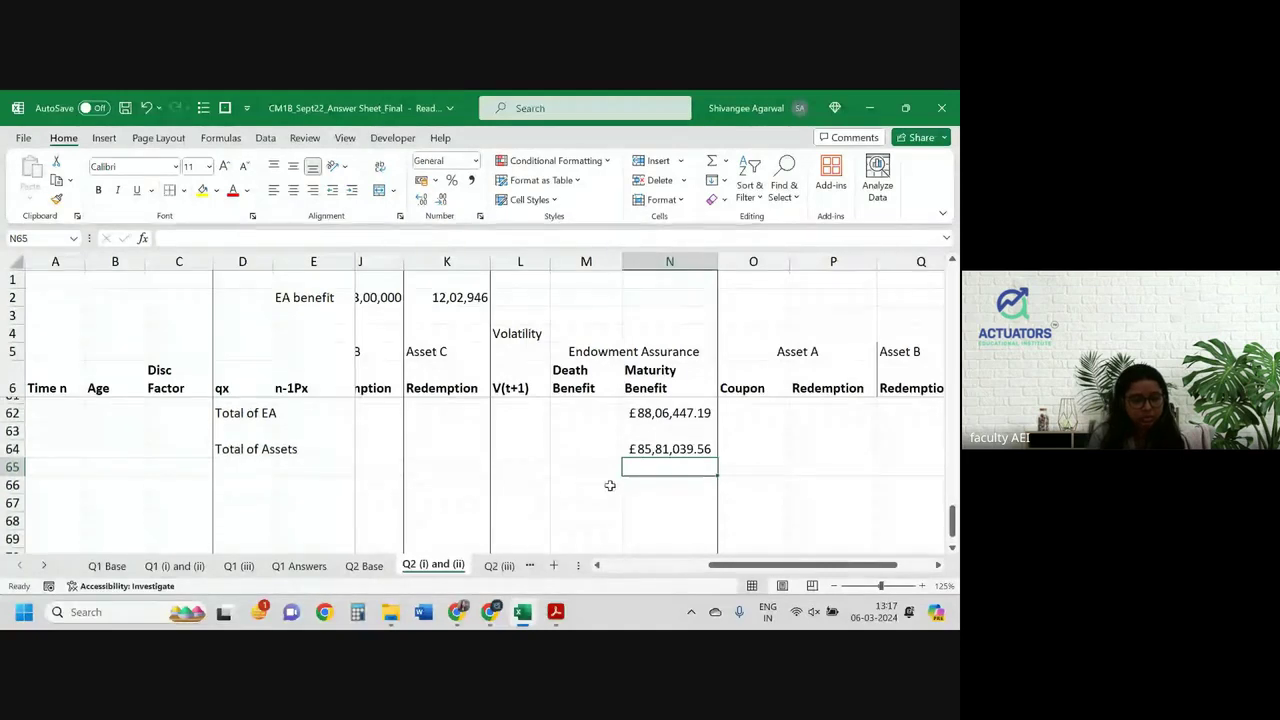
left_click(527, 485)
type("Vola")
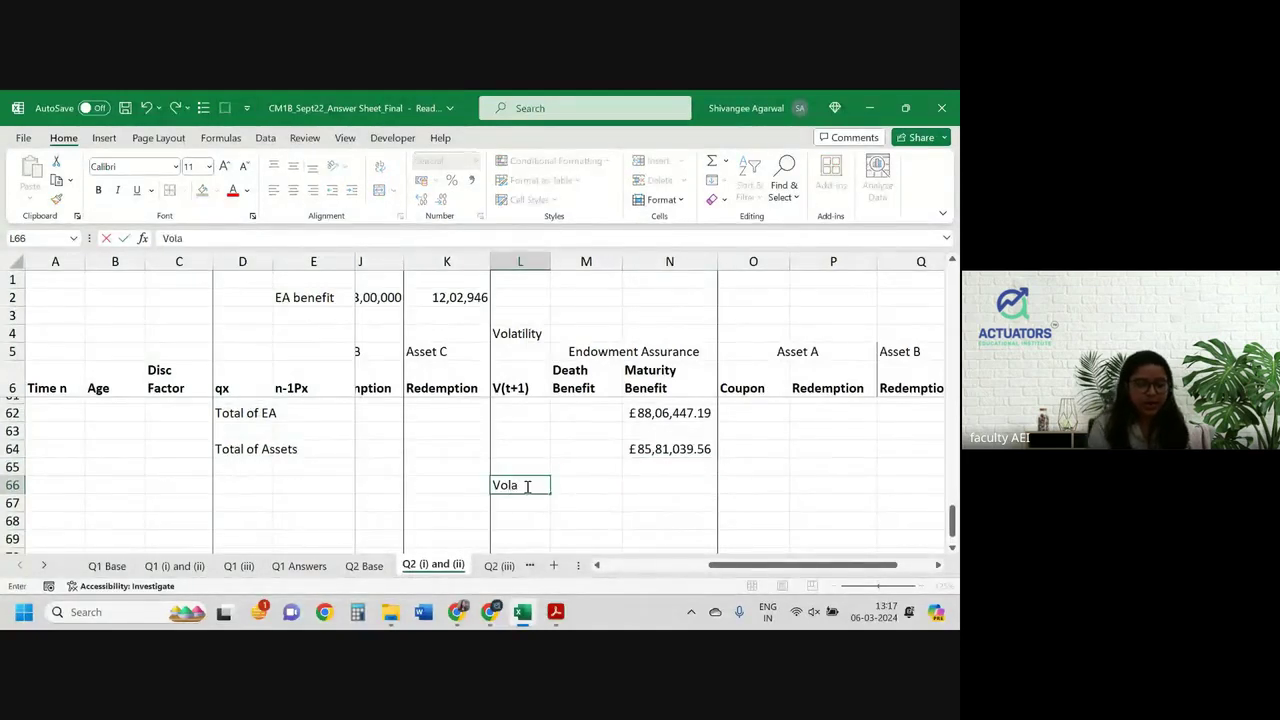
key("BackSpace")
key("BackSpace")
key("BackSpace")
key("BackSpace")
Label cell D66 as "Volatility of Liab", below the Total of Assets row
left_click(242, 483)
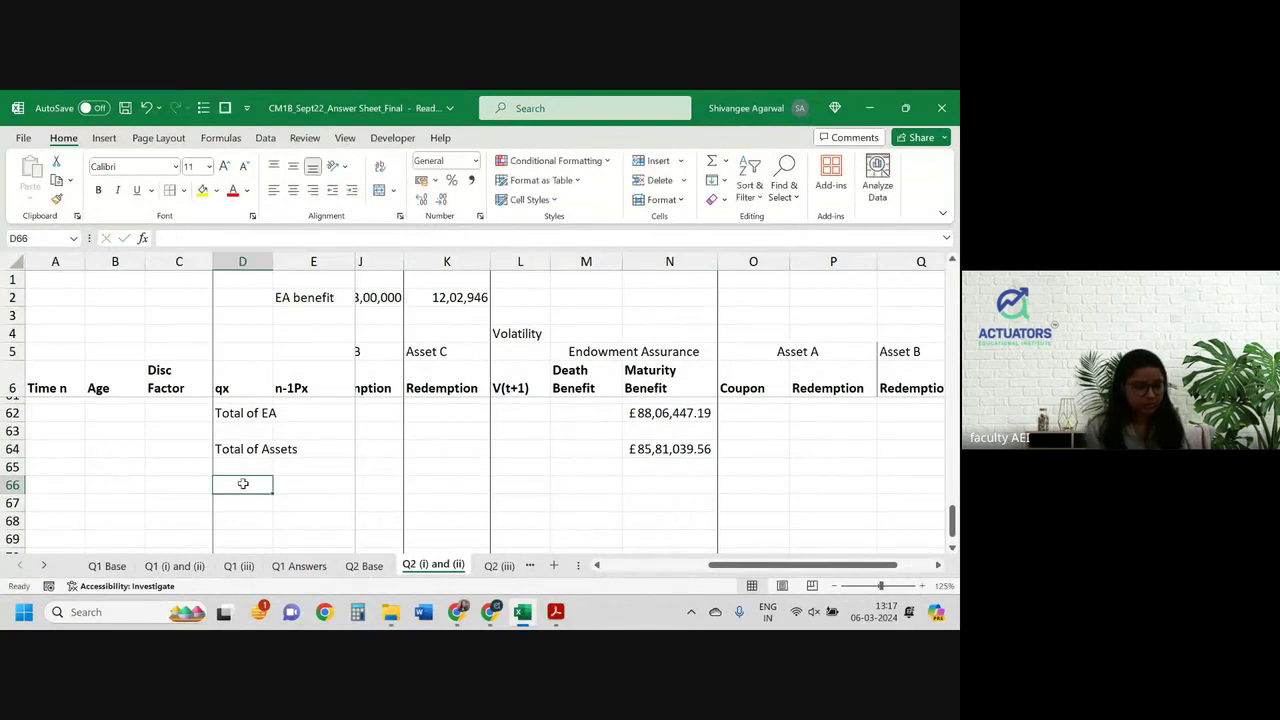
type("Vola")
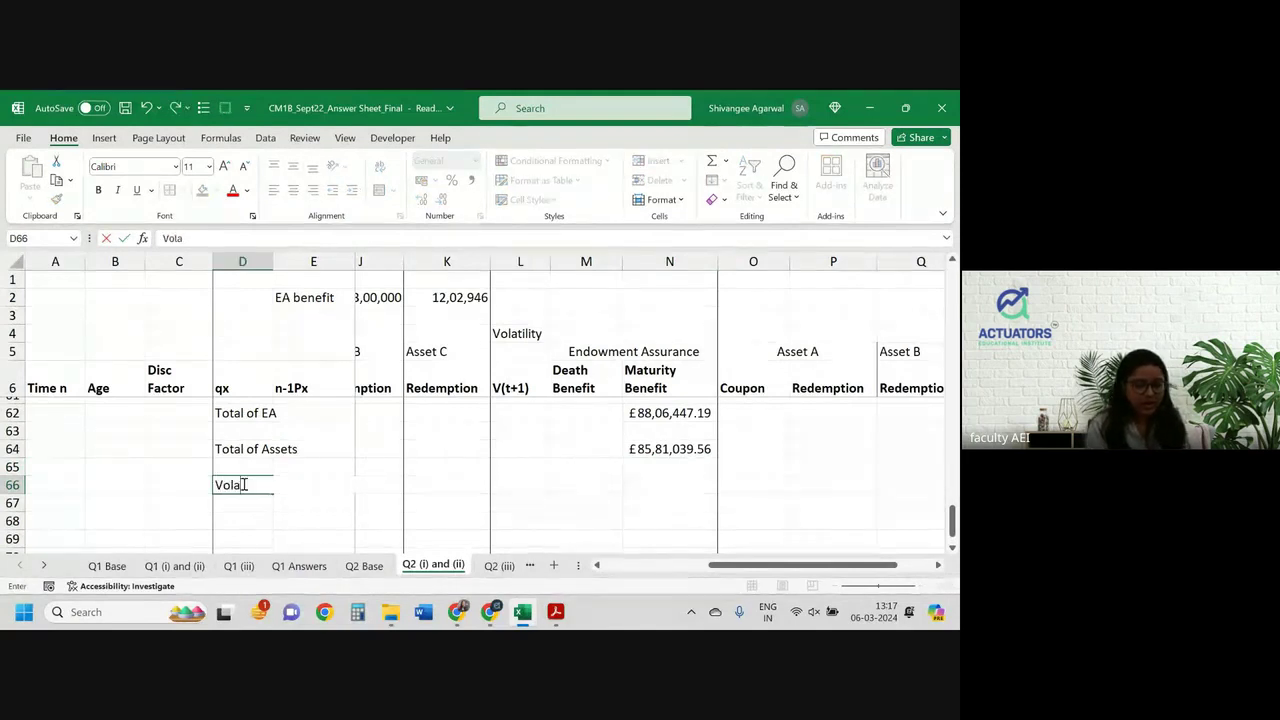
type("tility o")
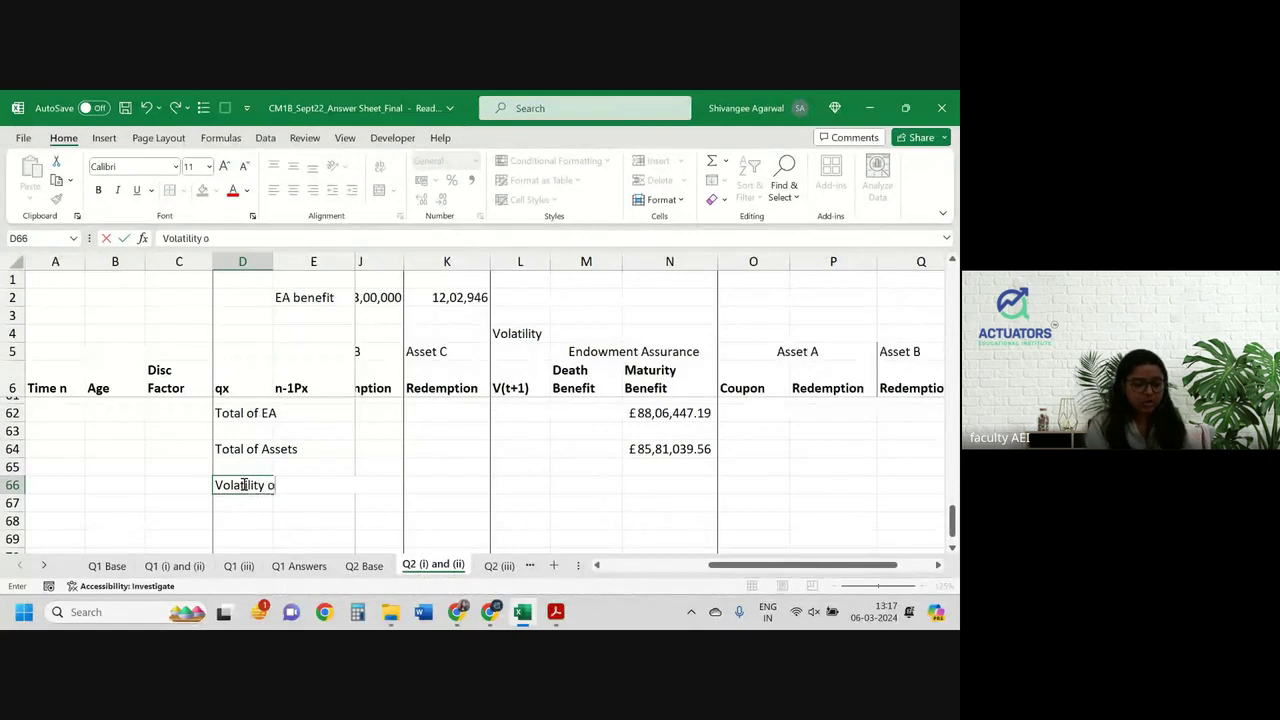
type("f Liab")
key("Return")
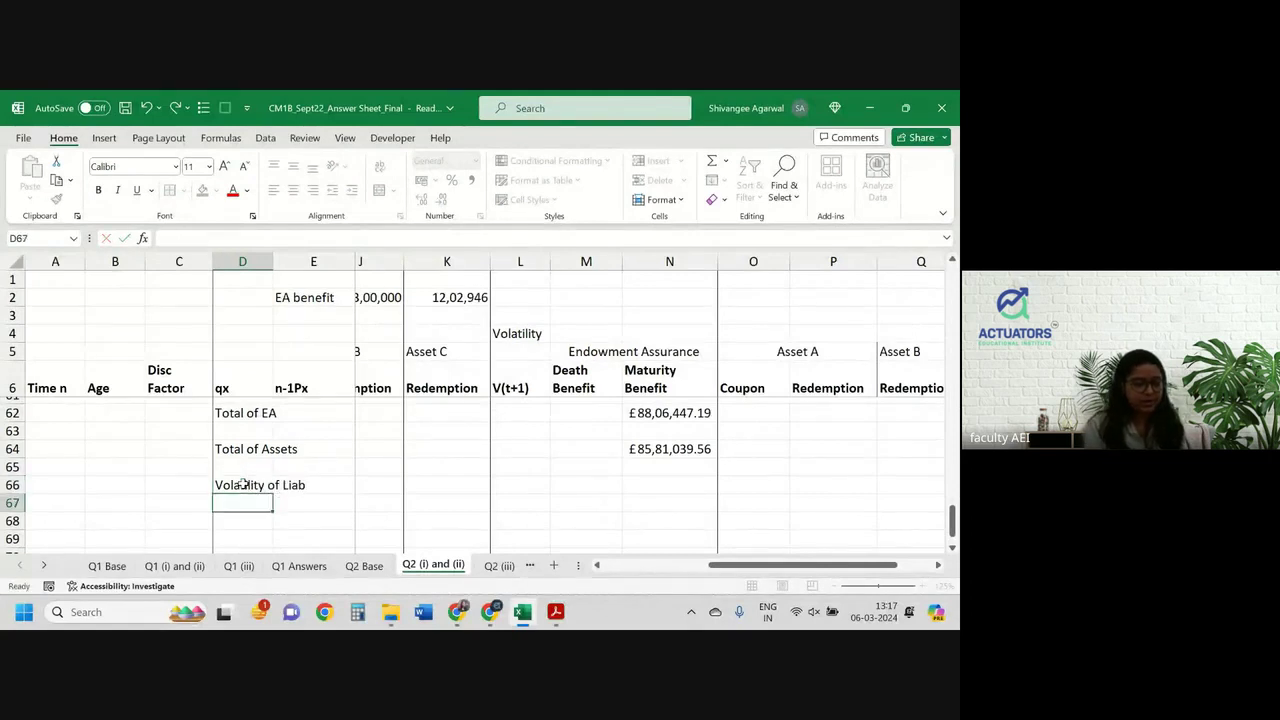
Copy the Volatility of Liab label to D68 and change it to "Volatility of Asset"
left_click(243, 484)
key("ctrl+c")
key("Down")
key("Down")
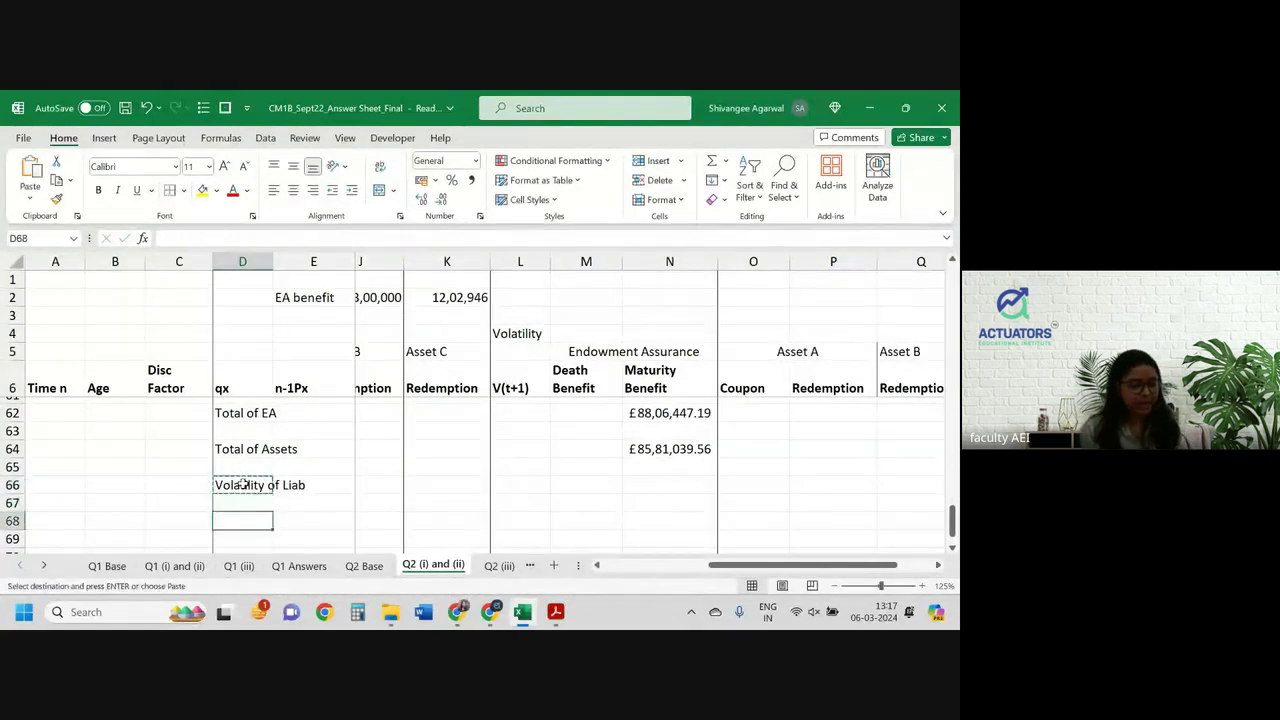
key("ctrl+v")
key("F2")
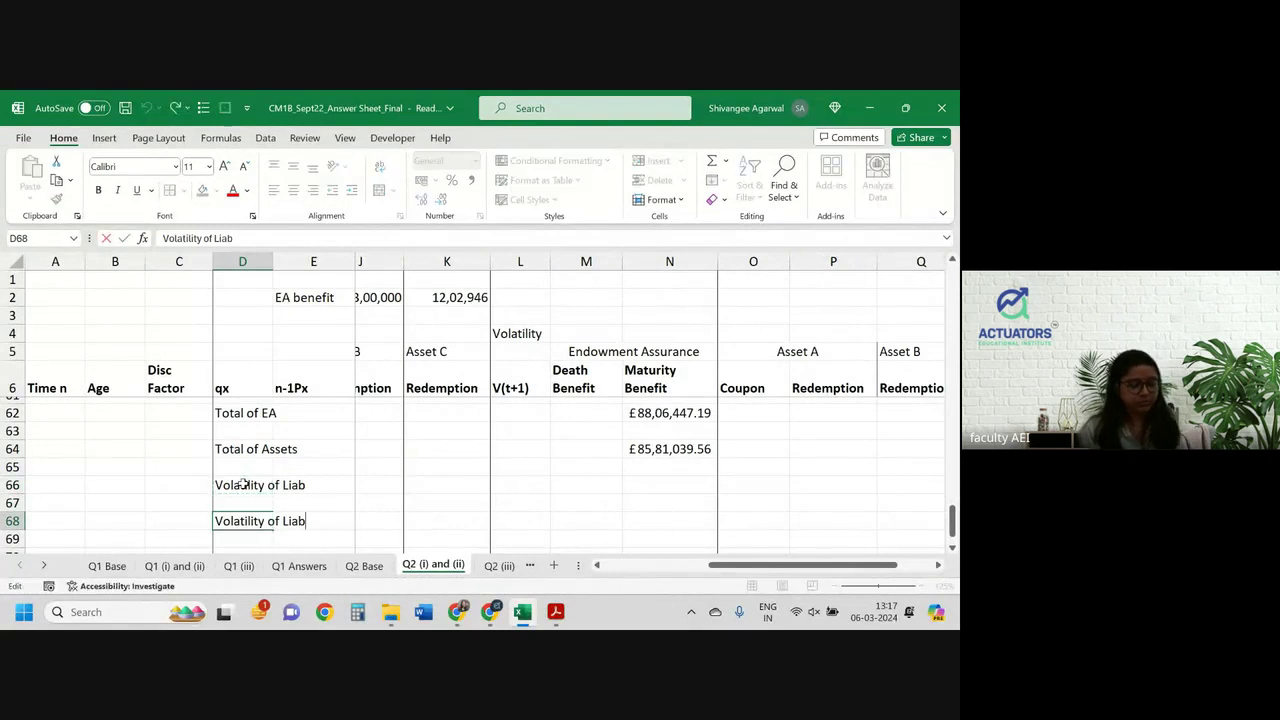
key("ctrl+shift+Left")
type("Asset")
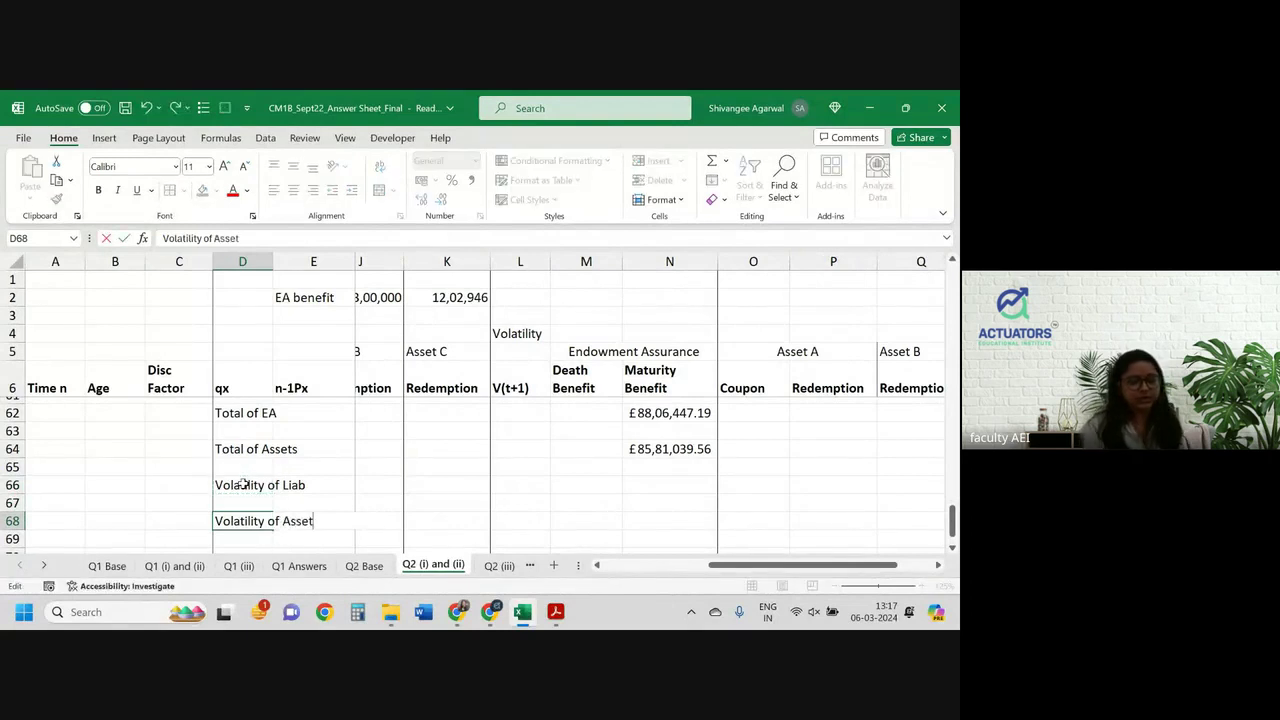
Enter the formula =N64/G62 in N66 of the Volatility of Liab row
left_click(656, 485)
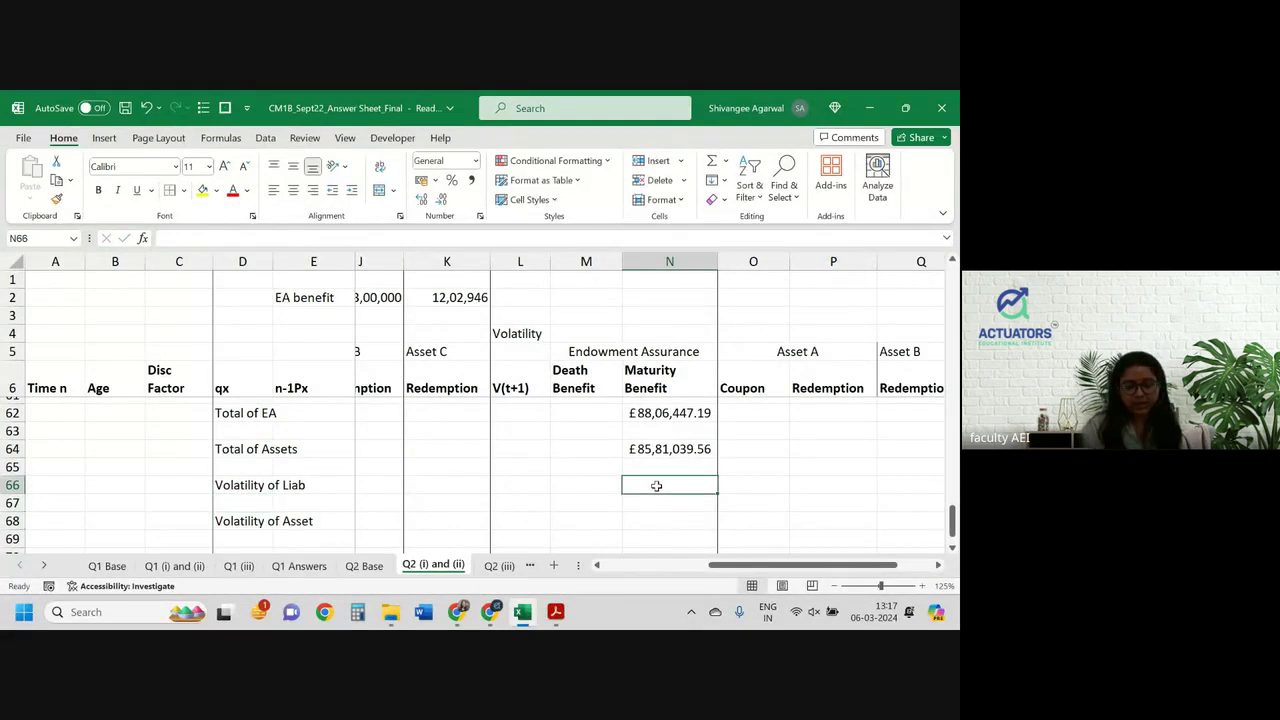
type("=")
key("Up")
key("Up")
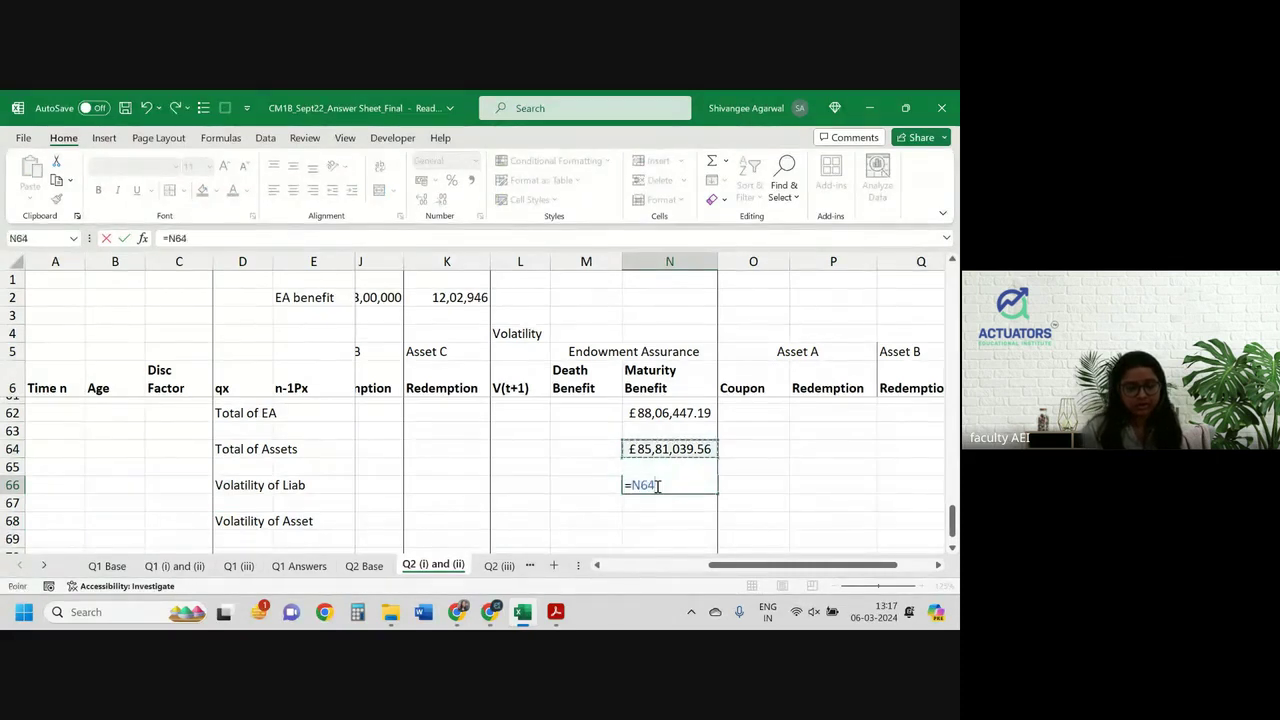
type("/")
key("Left")
key("Left")
key("Left")
key("Left")
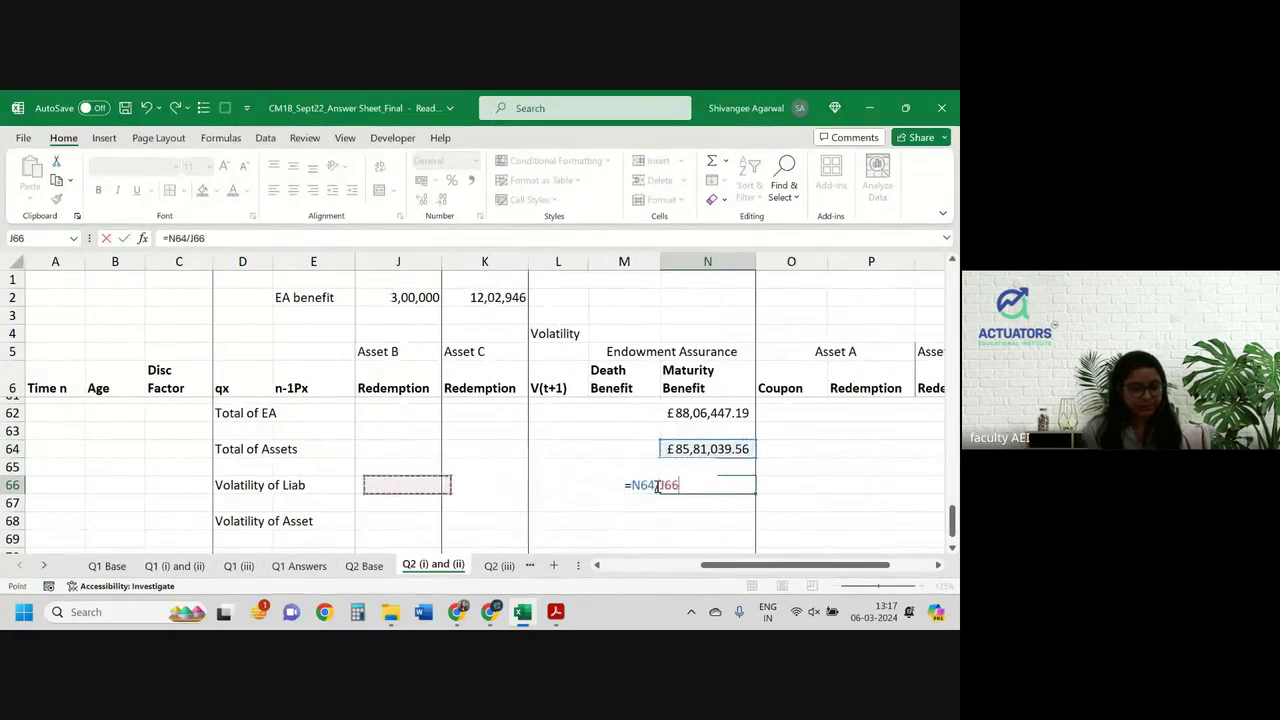
key("Left")
key("Left")
key("Left")
key("Left")
key("Left")
key("Left")
key("Left")
key("Left")
key("Left")
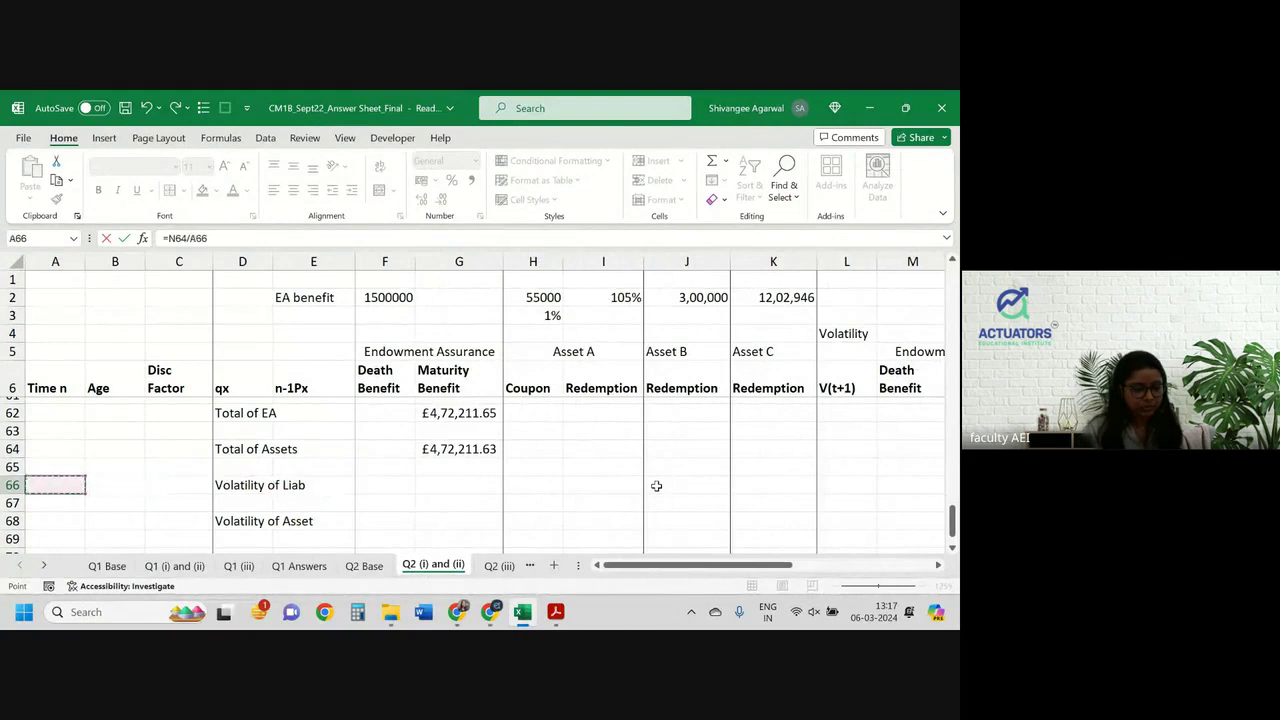
key("Right")
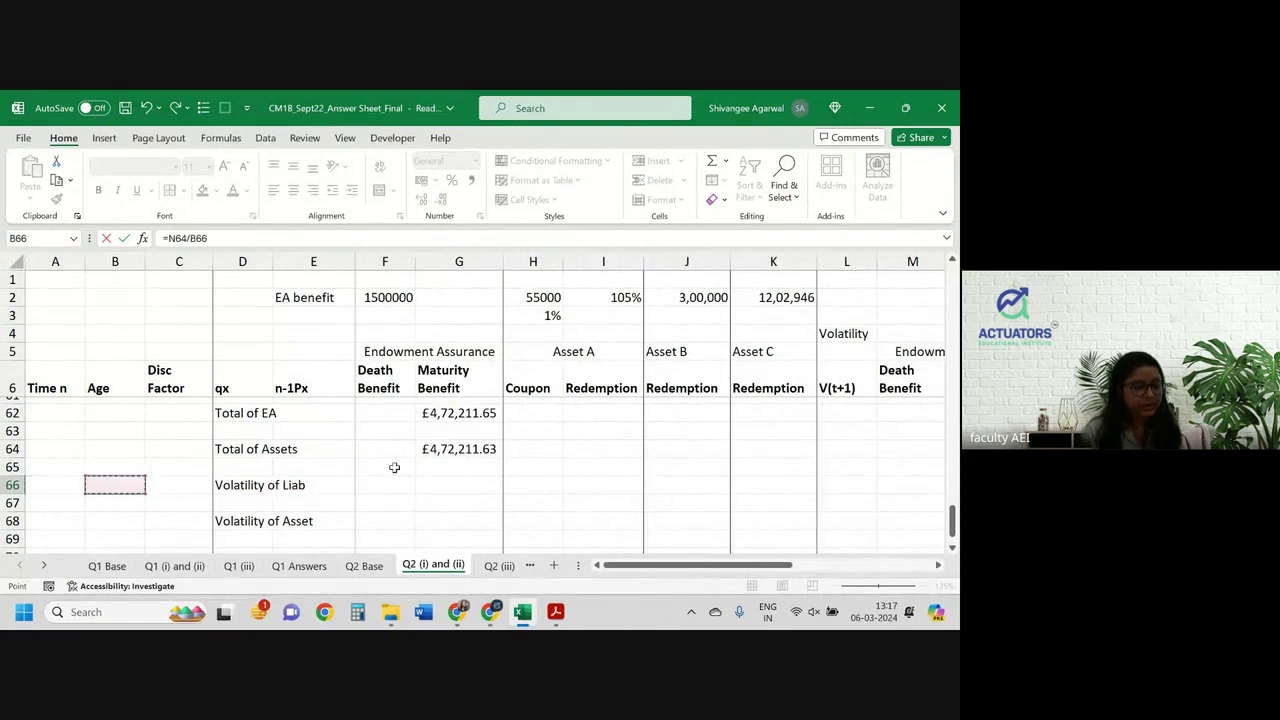
left_click(455, 418)
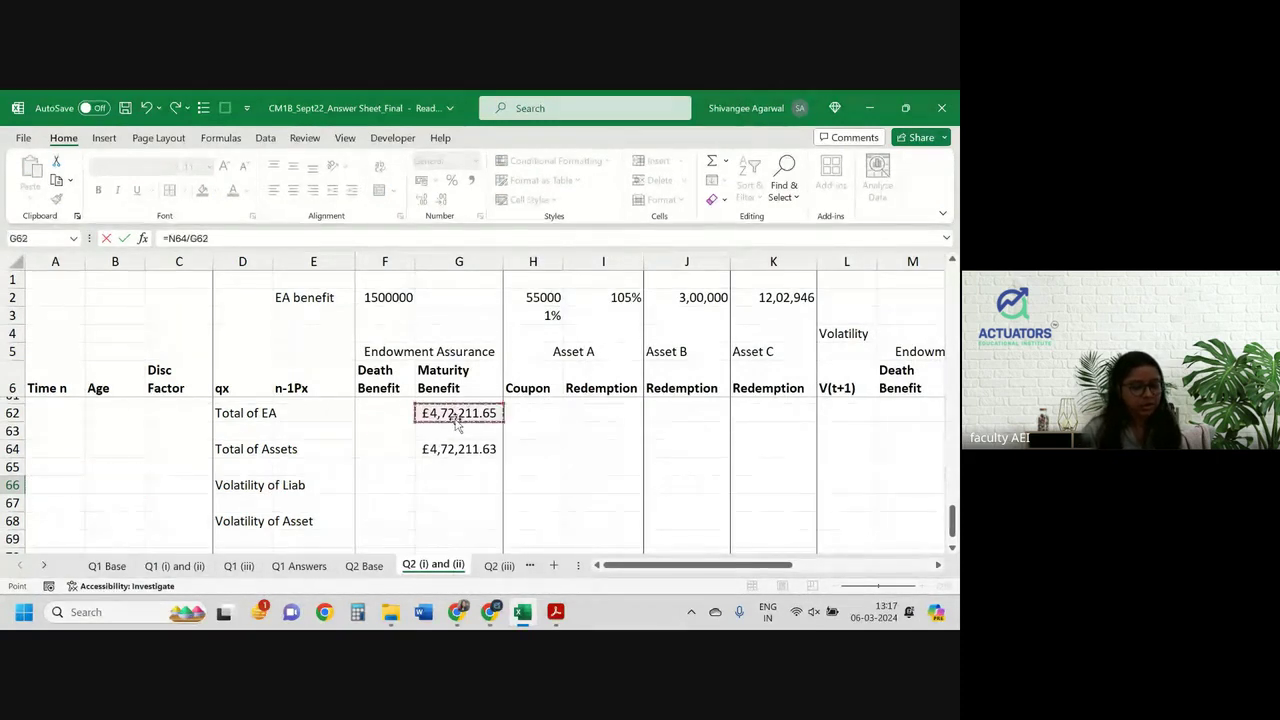
scroll(571, 434, "right", 3)
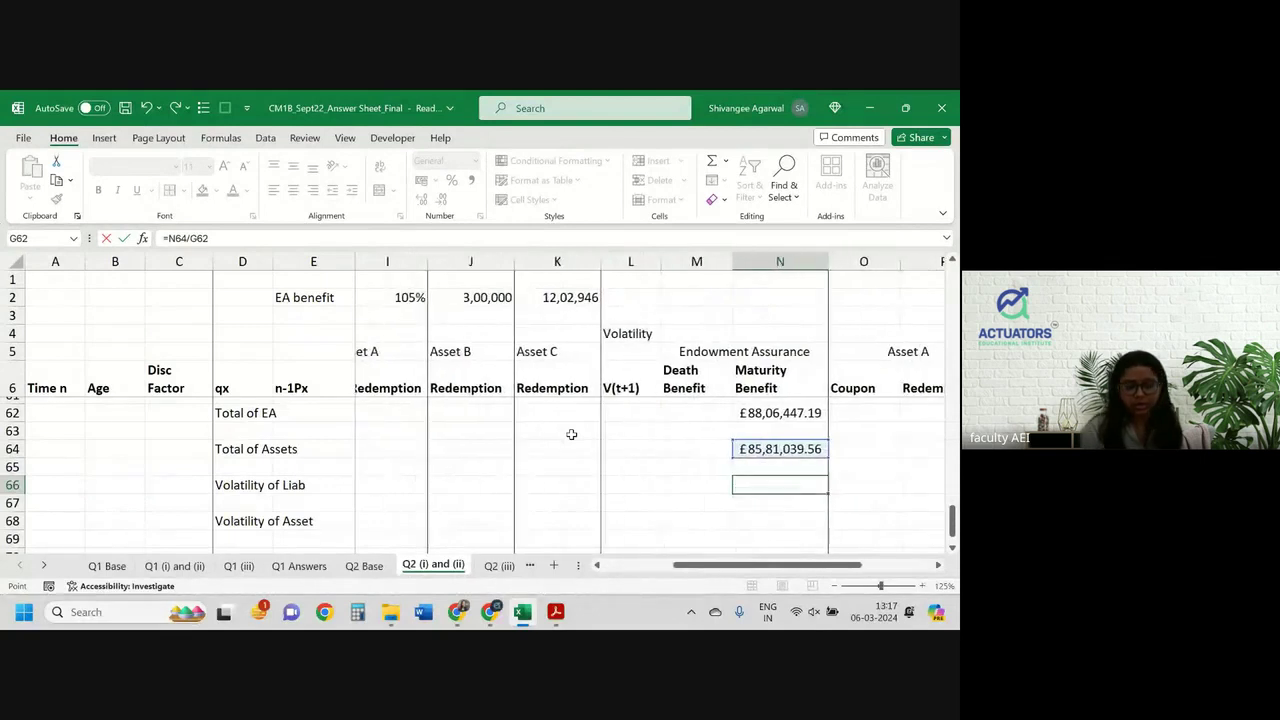
key("Return")
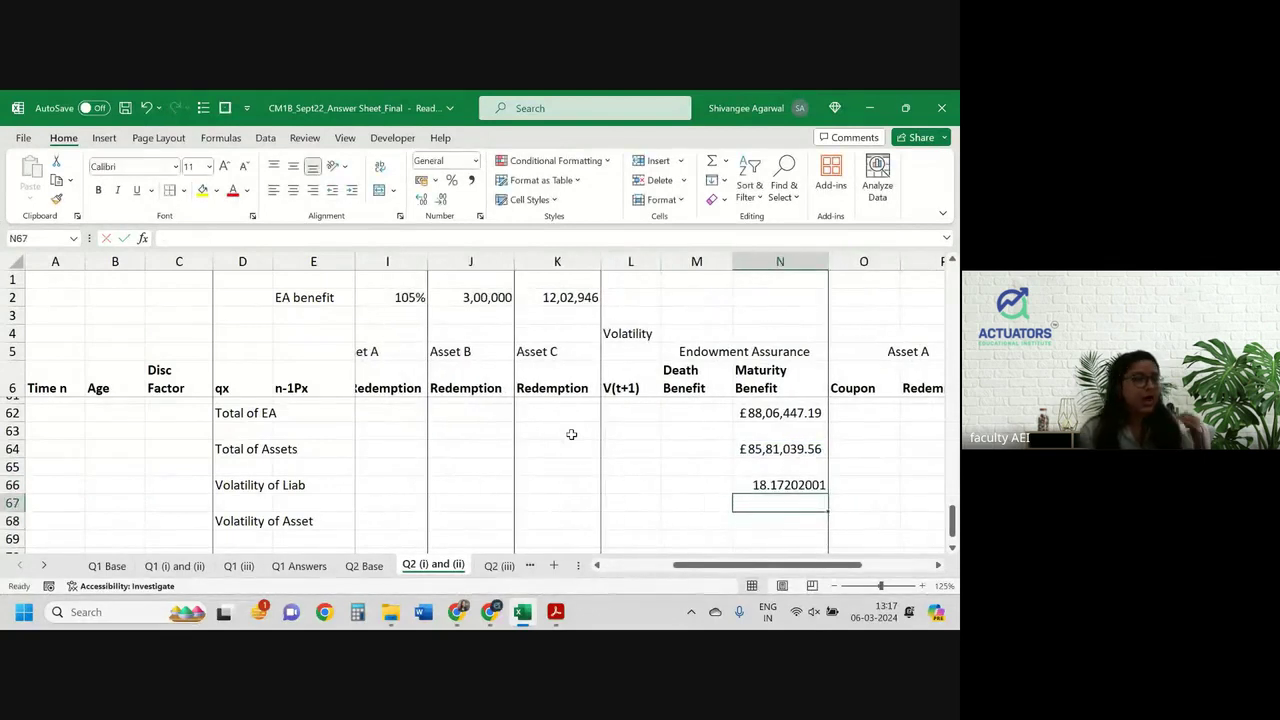
Correct the Volatility of Liab formula in N66 to =N62/G62 so that it uses the Total of EA
key("Down")
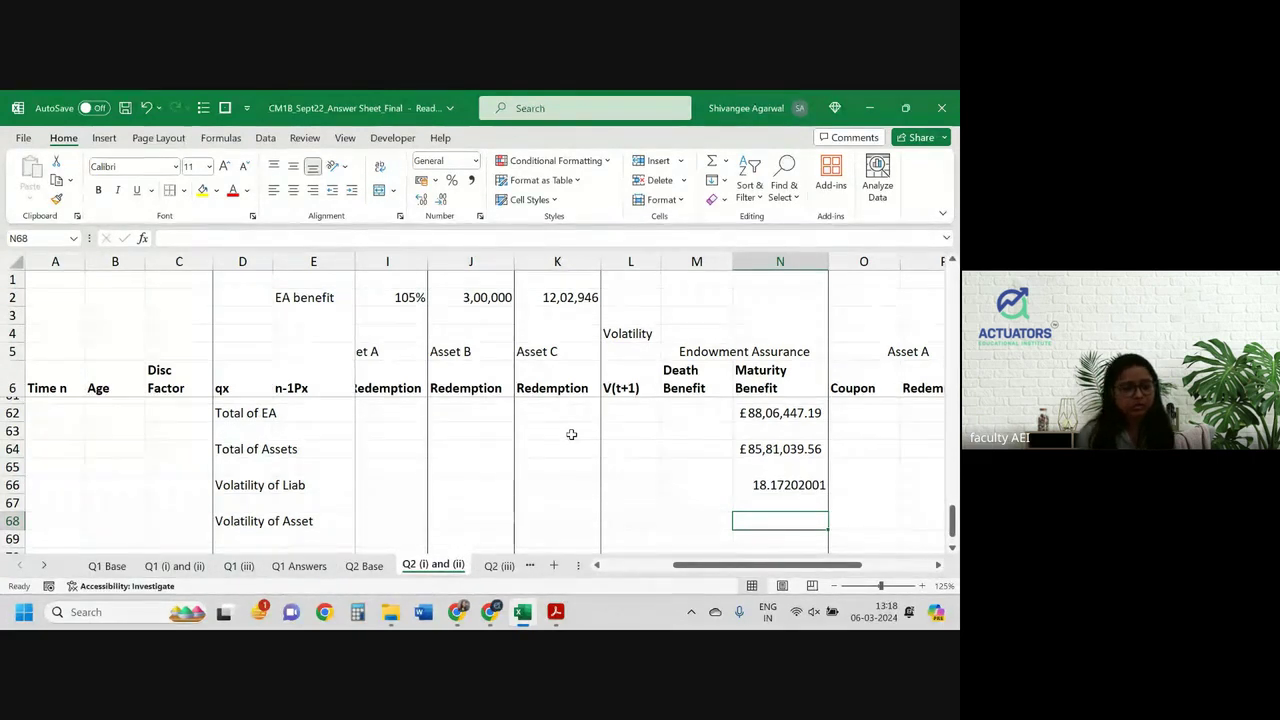
scroll(689, 444, "left", 3)
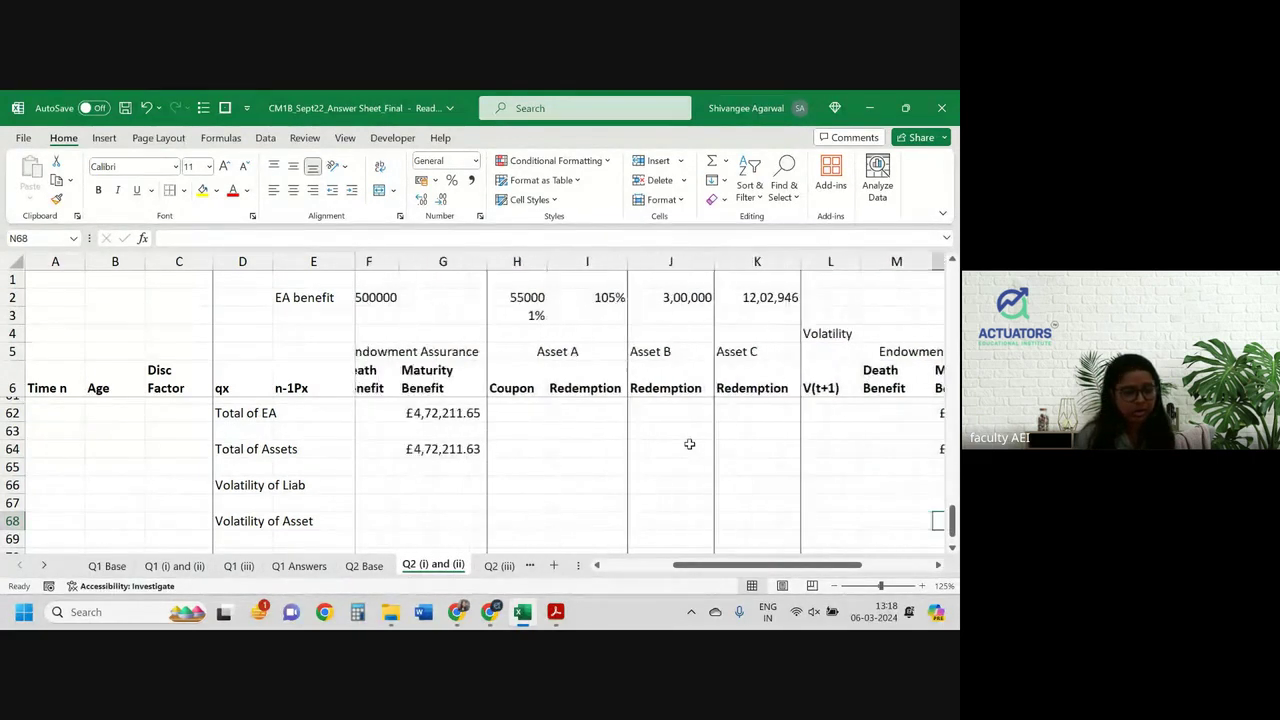
scroll(689, 444, "right", 5)
scroll(689, 444, "up", 1)
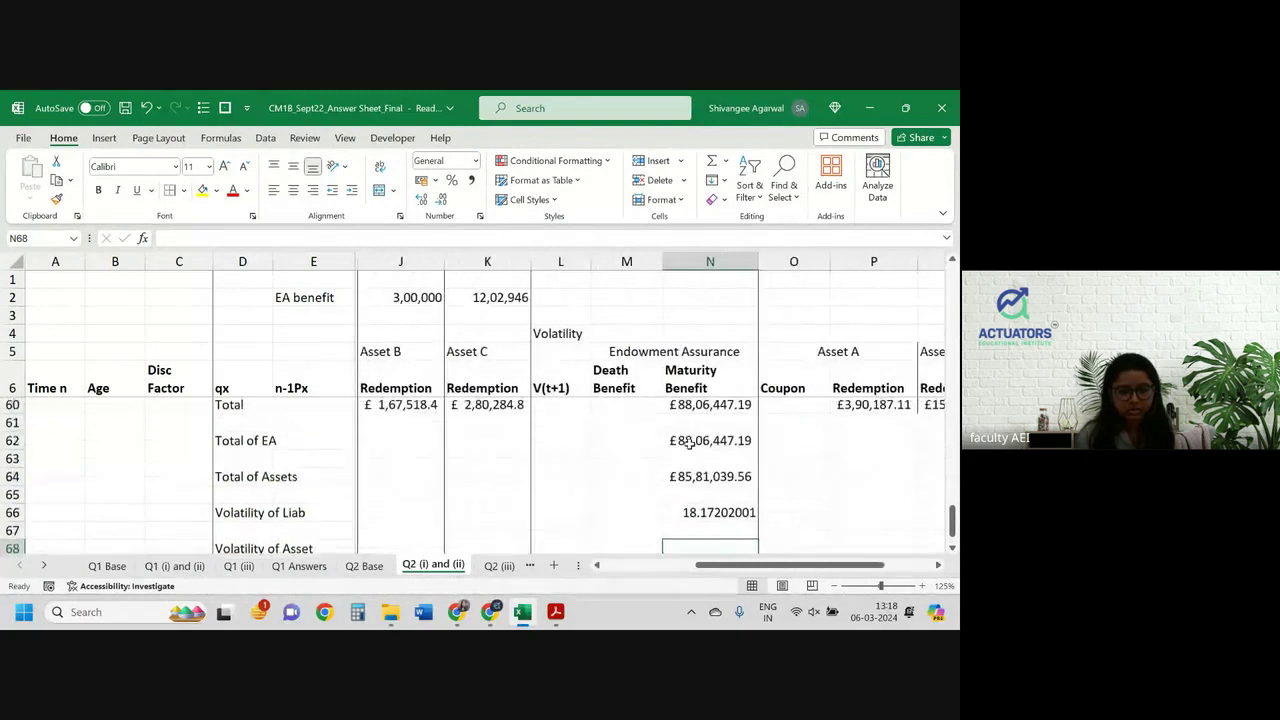
scroll(689, 444, "up", 1)
scroll(689, 444, "down", 1)
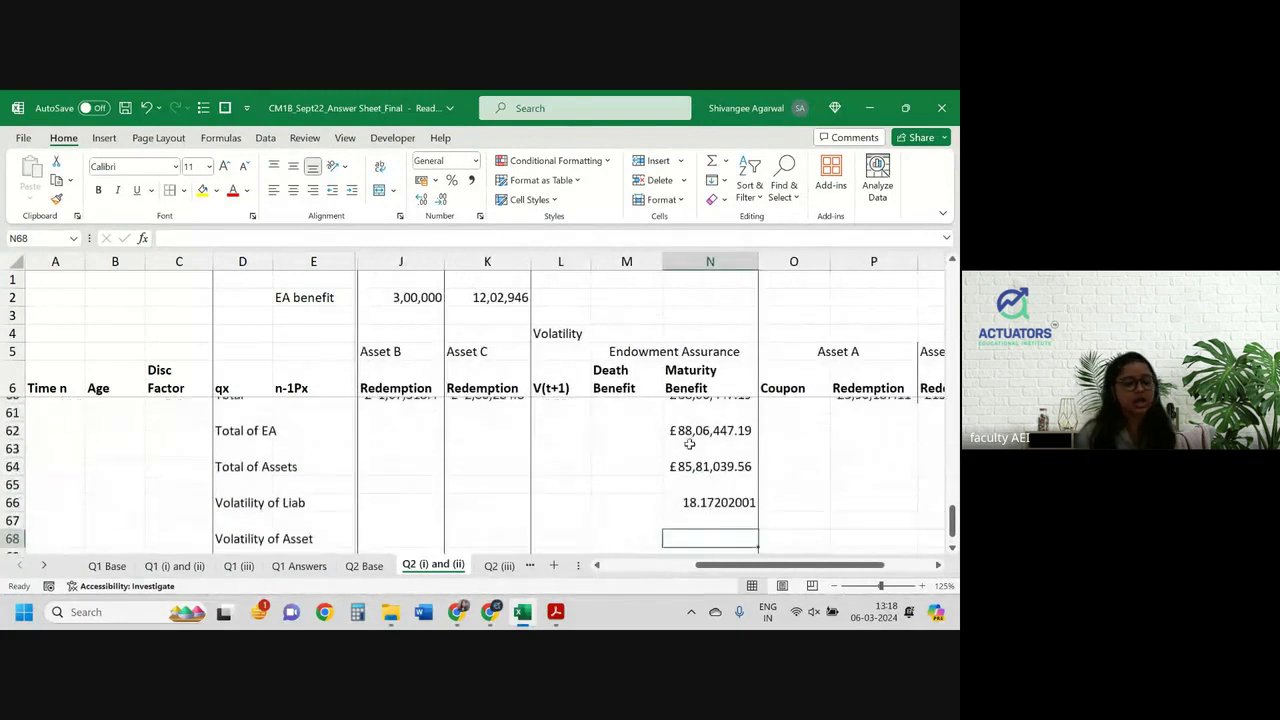
scroll(689, 444, "down", 1)
left_click(709, 474)
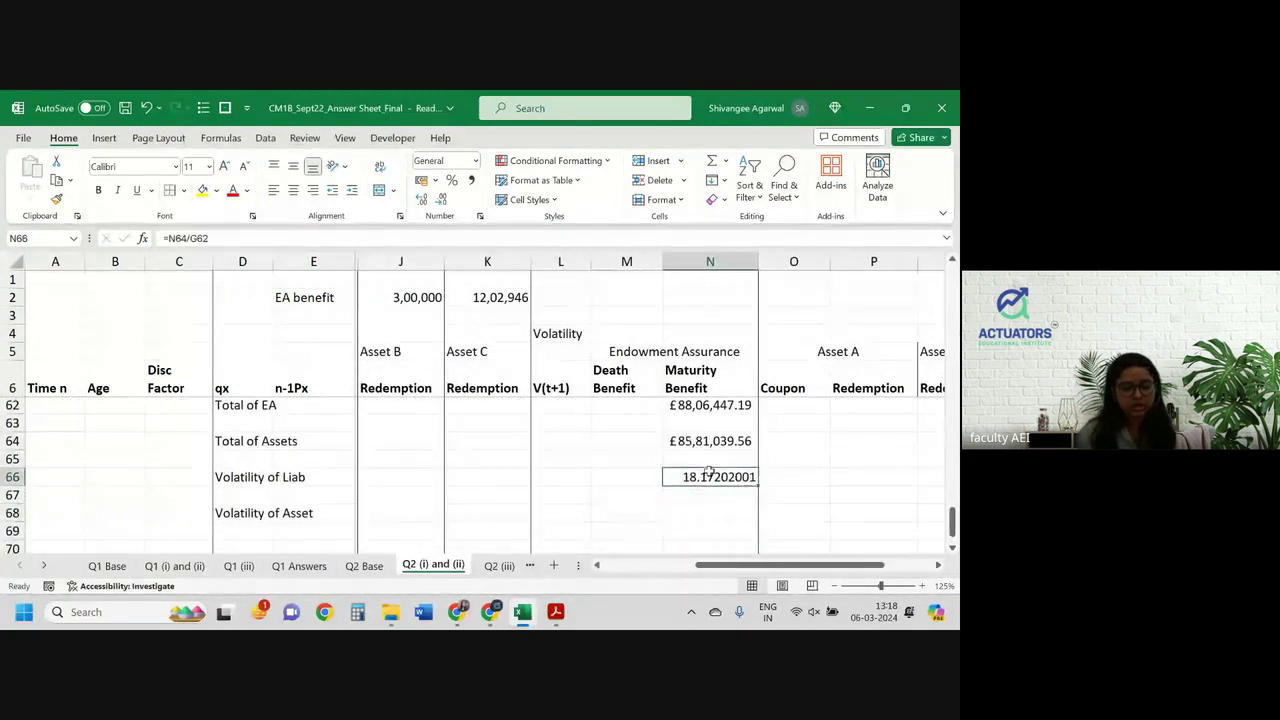
double_click(709, 474)
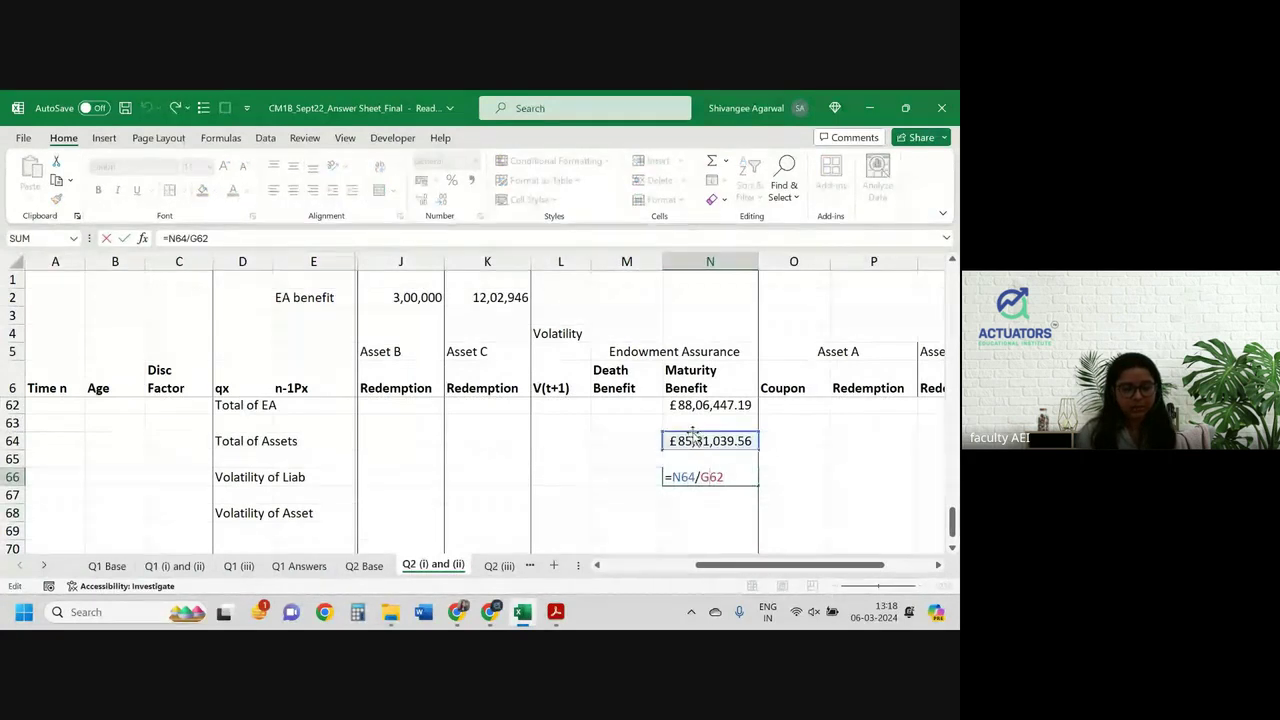
key("Return")
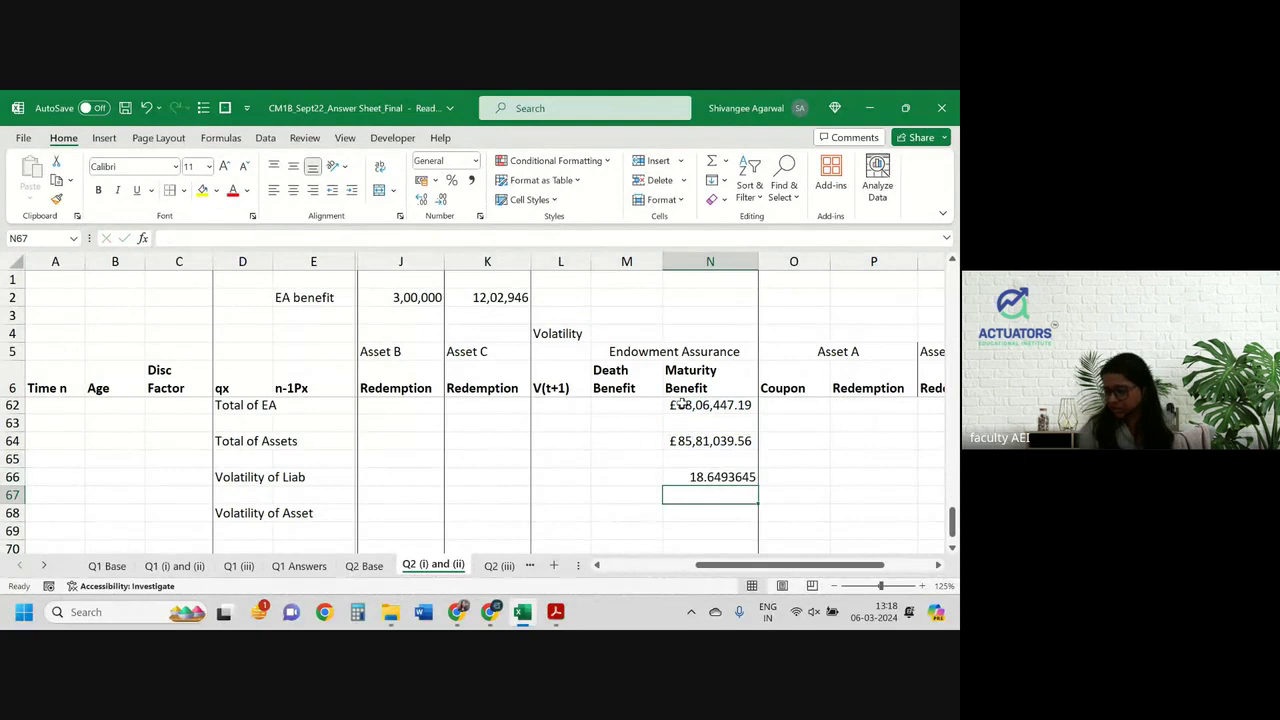
Format the Volatility of Liab value in N66 to two decimal places
key("Up")
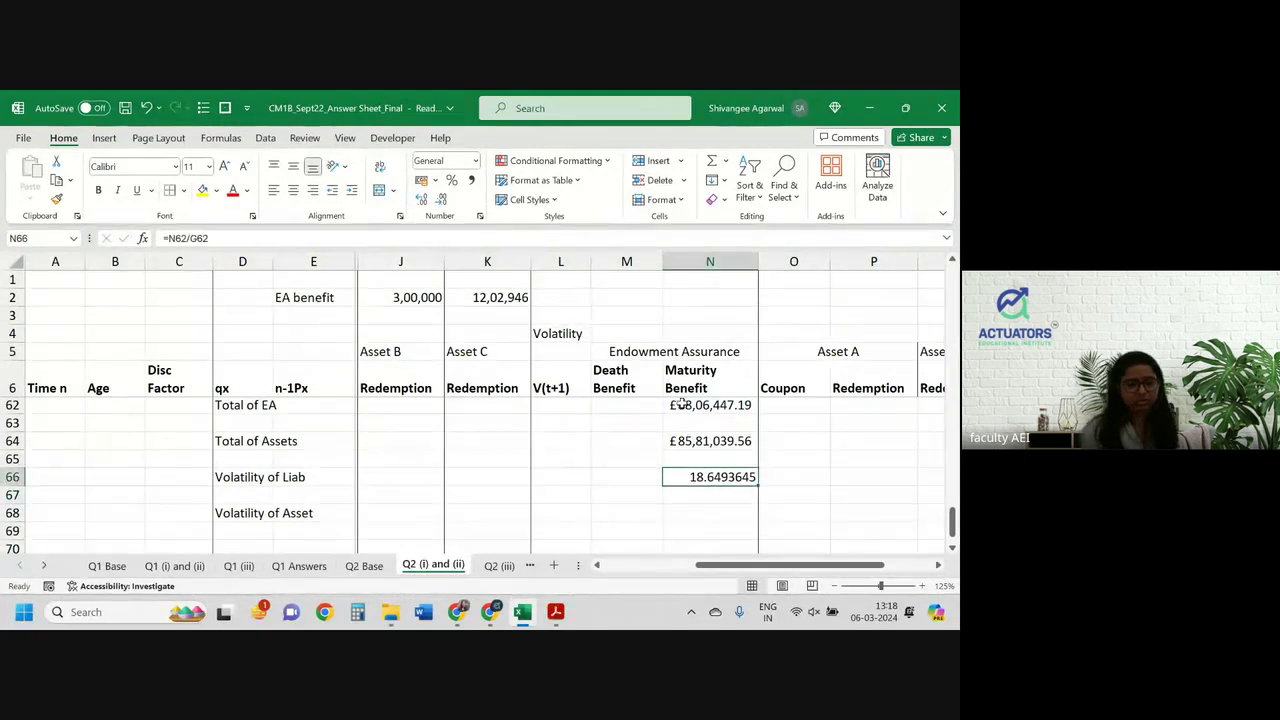
left_click(441, 200)
left_click(441, 200)
left_click(441, 200)
left_click(441, 200)
left_click(441, 200)
key("Return")
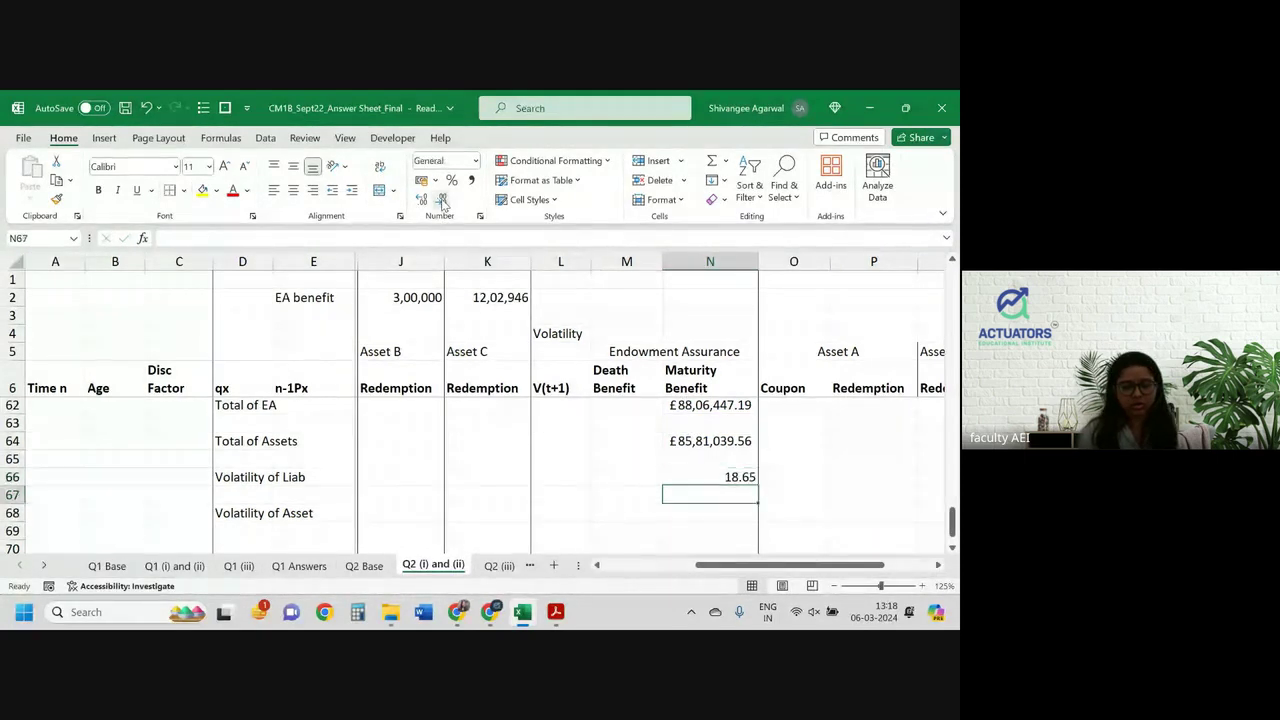
Calculate the Volatility of Asset in N68 by dividing the two asset totals with =N64/G64
key("Down")
type("=")
key("Up")
key("Up")
key("Up")
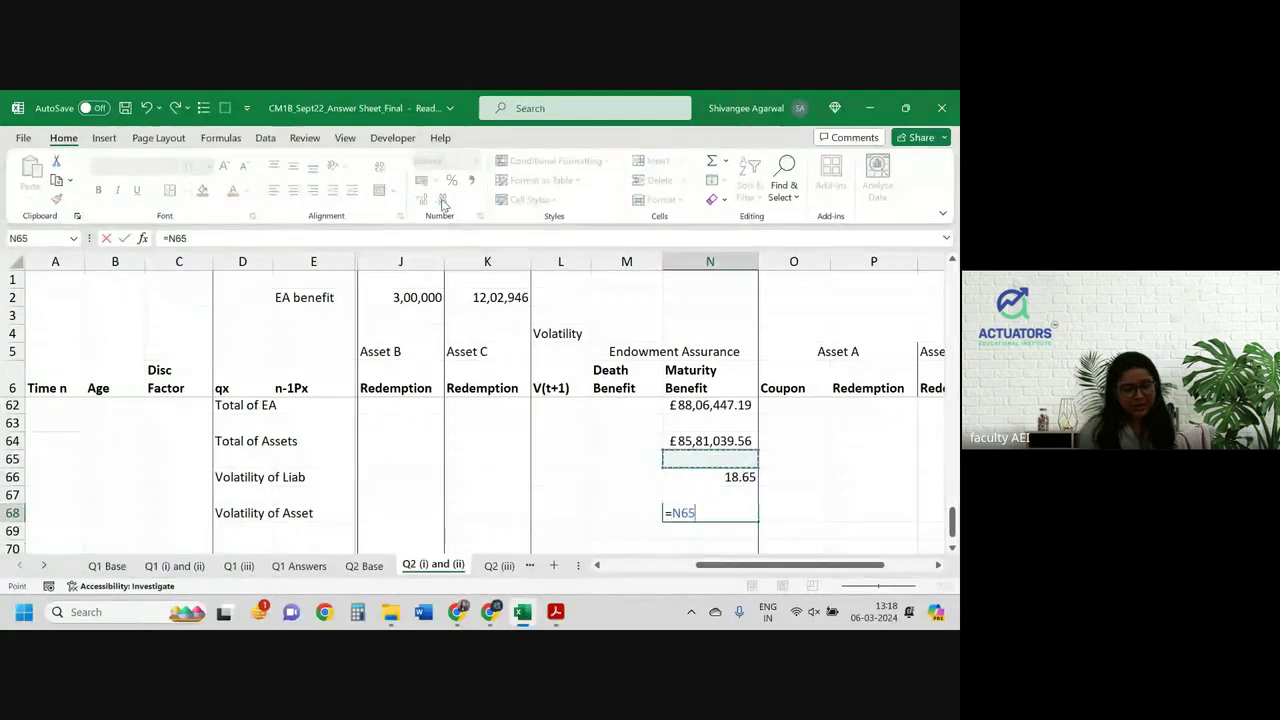
key("Up")
type("/")
key("Left")
key("Left")
key("Left")
key("Left")
key("Left")
key("Left")
key("Left")
key("Left")
key("Left")
key("Left")
key("Left")
key("Left")
key("Left")
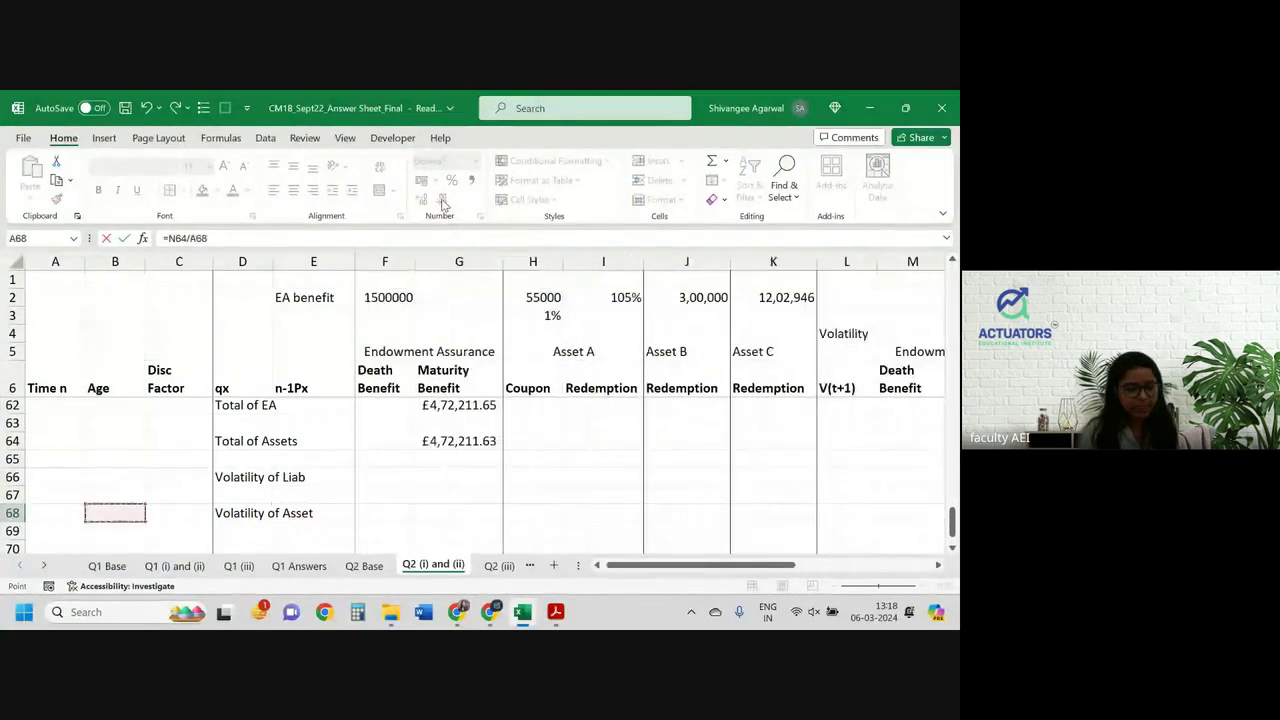
key("Right")
key("Right")
key("Right")
key("Right")
key("Right")
key("Right")
key("Up")
key("Up")
key("Up")
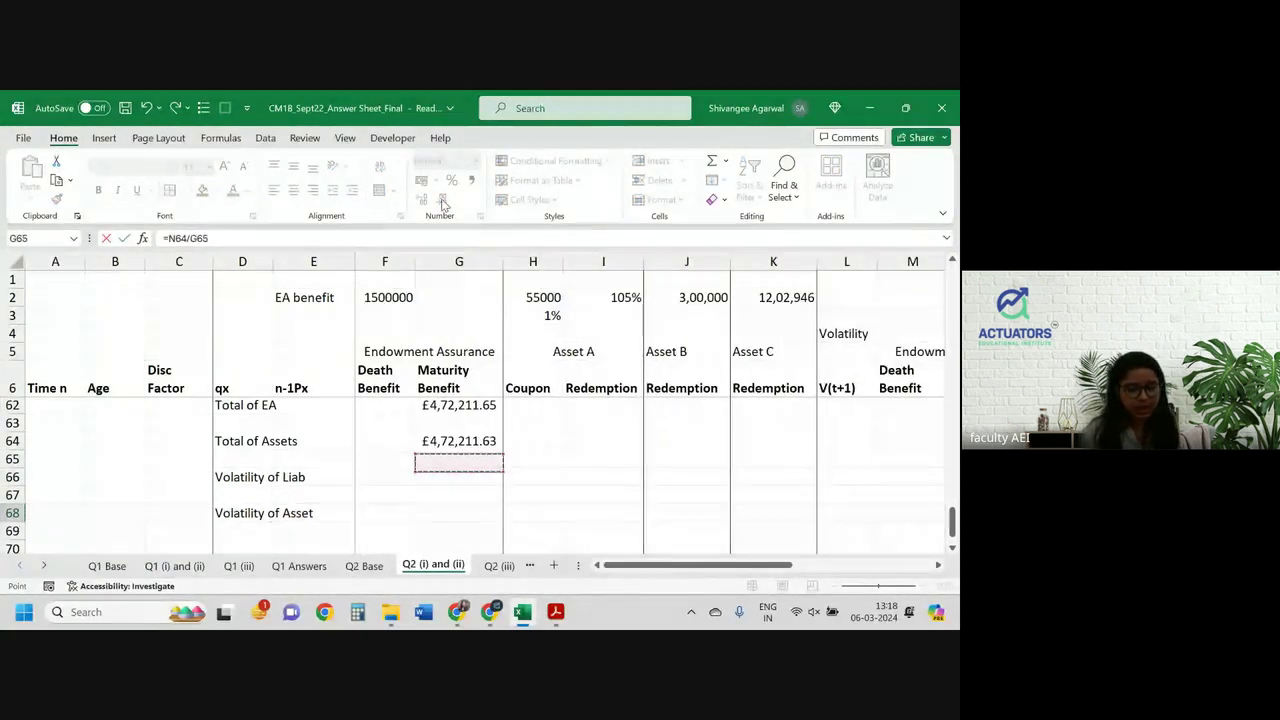
key("Up")
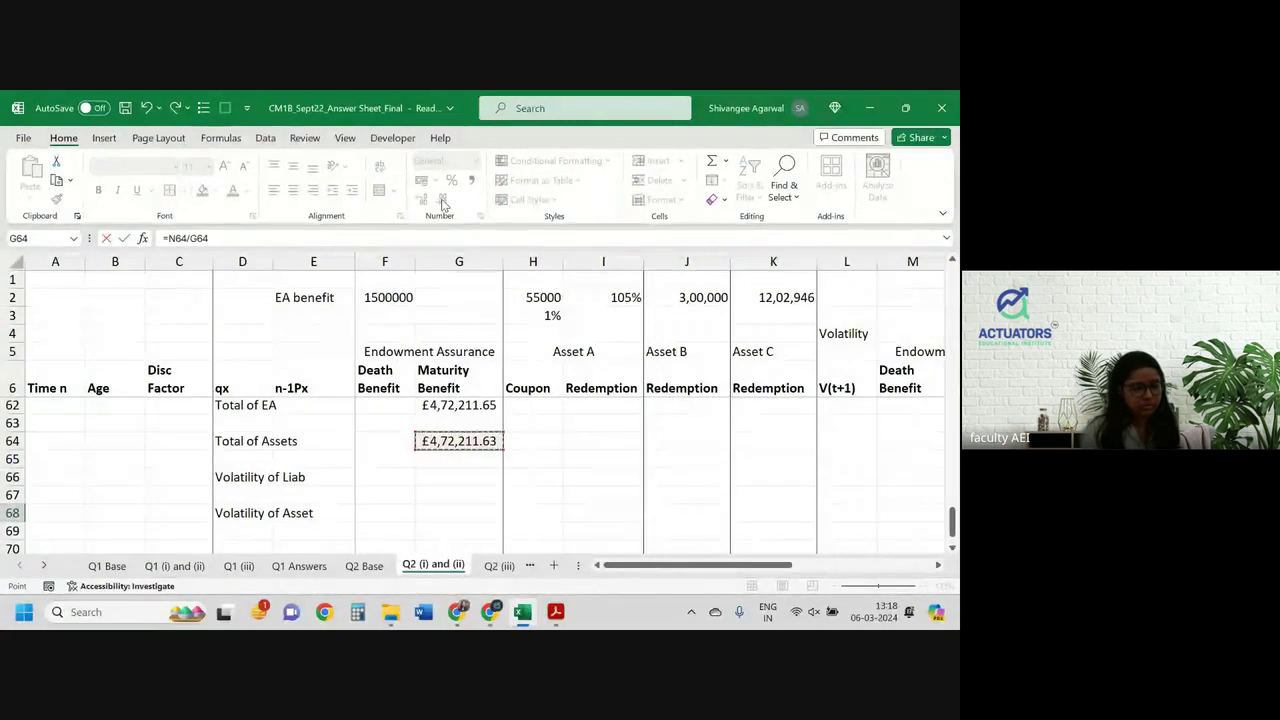
key("Return")
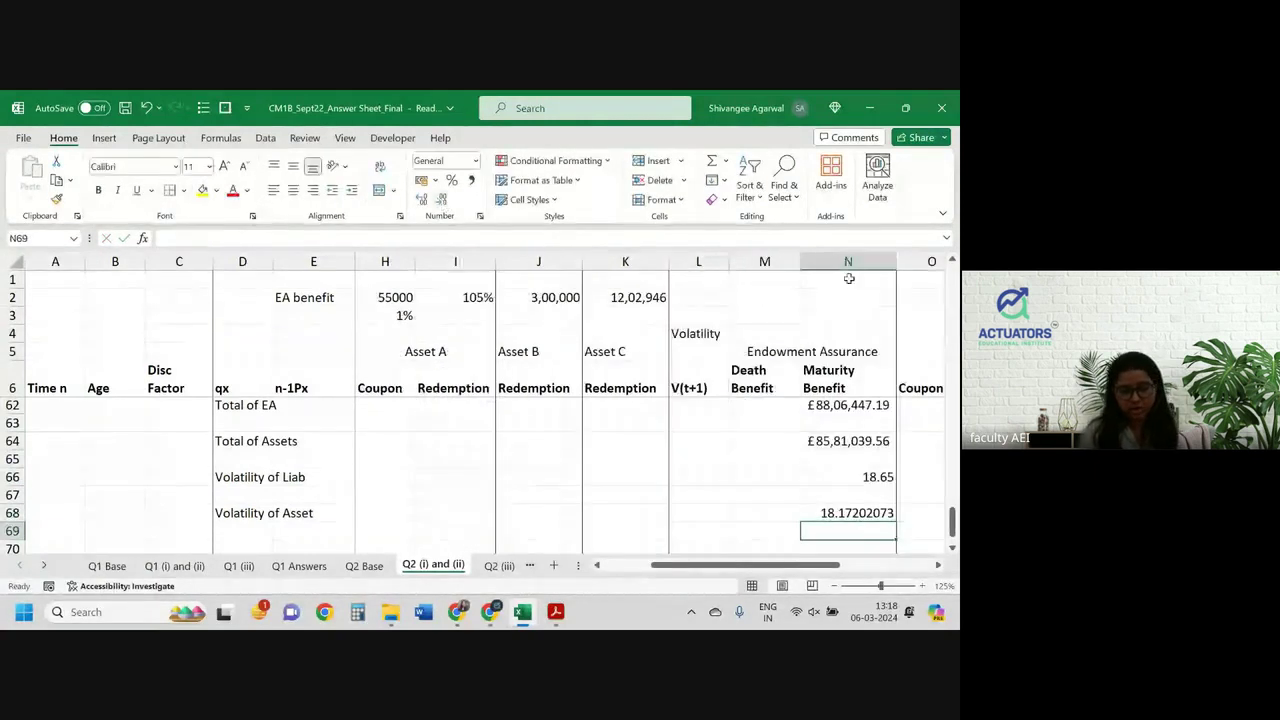
Check the cell references in the Volatility of Liab formula in N66
double_click(855, 477)
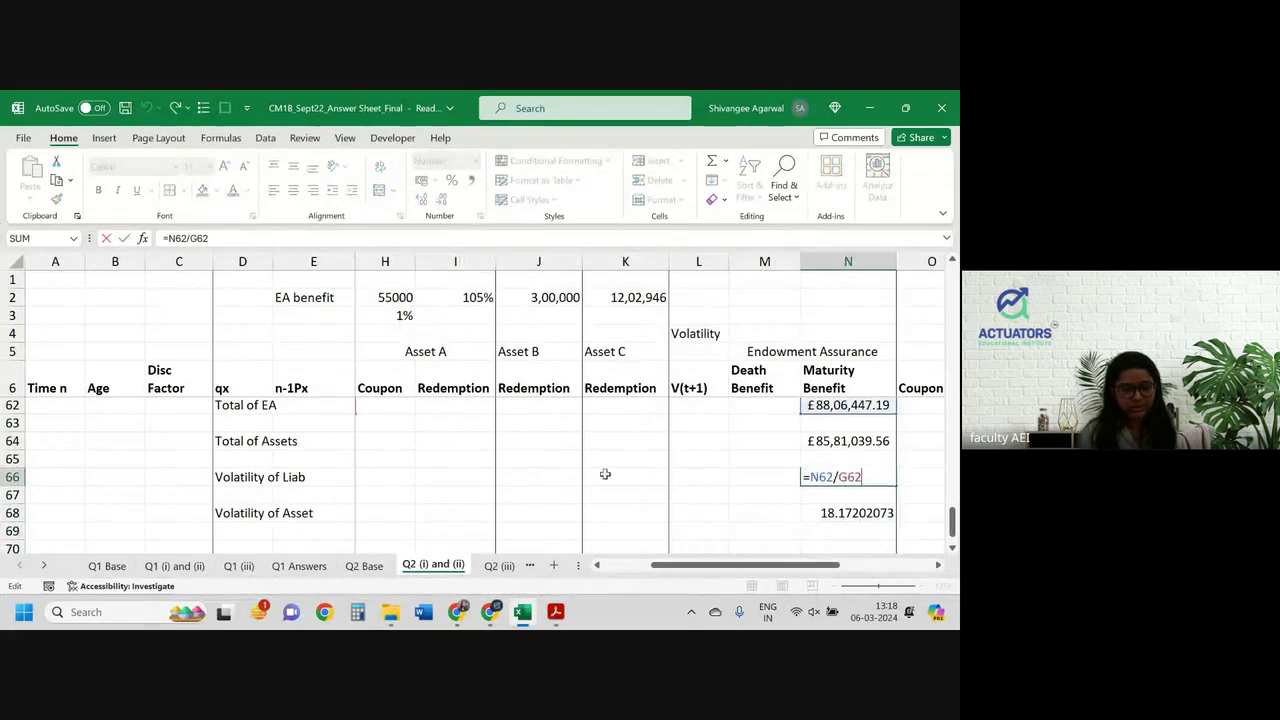
scroll(543, 489, "left", 3)
scroll(546, 490, "right", 4)
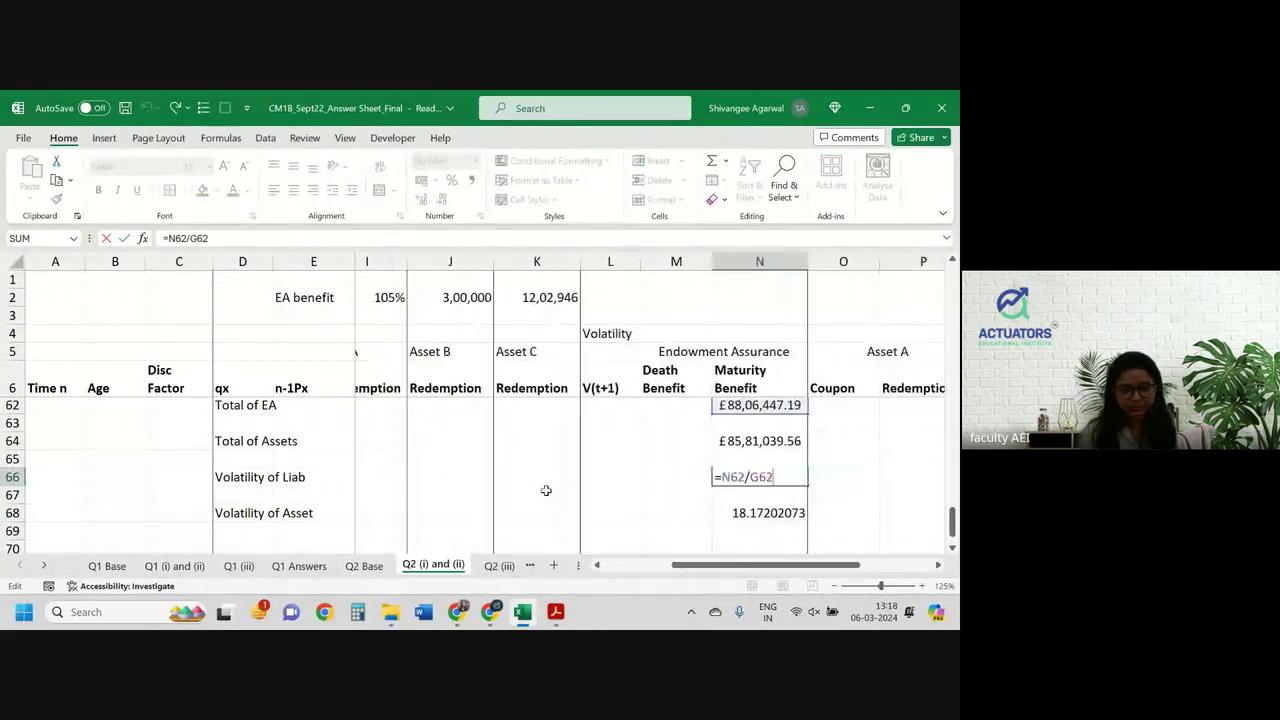
key("Return")
Format the Volatility of Asset value in N68 to two decimal places
key("Down")
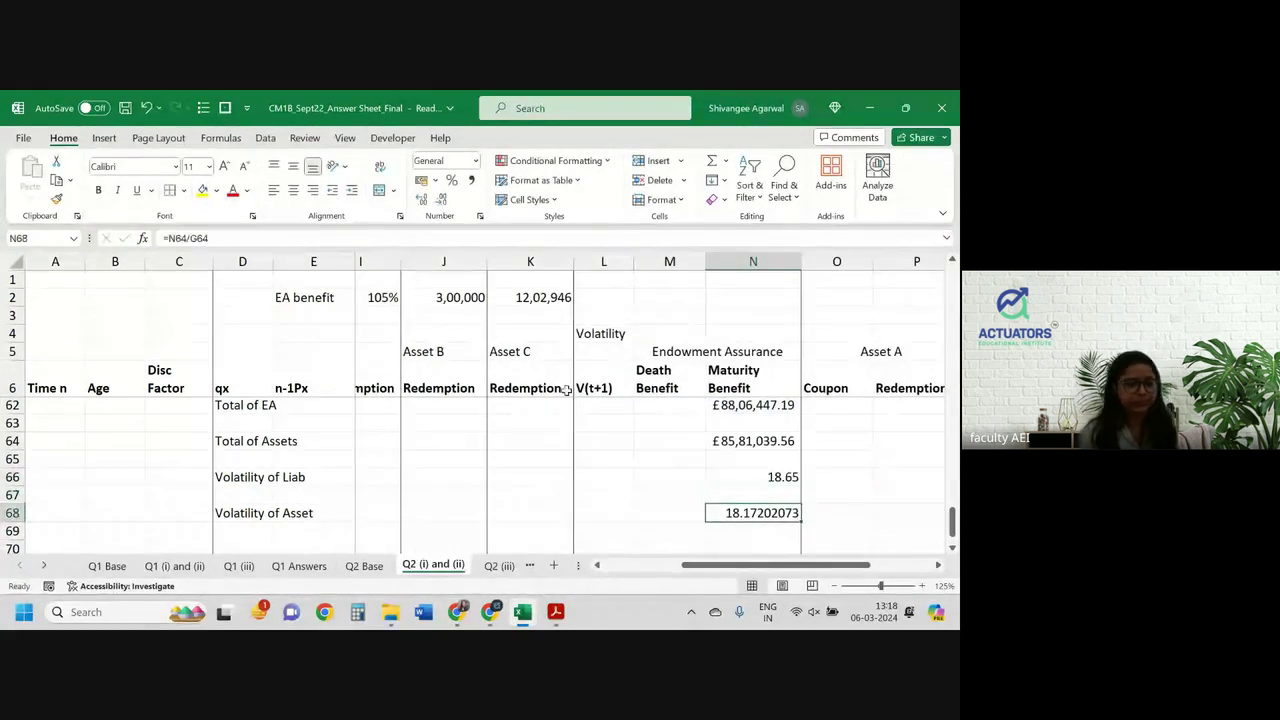
left_click(441, 199)
left_click(441, 199)
left_click(441, 199)
left_click(441, 199)
left_click(443, 202)
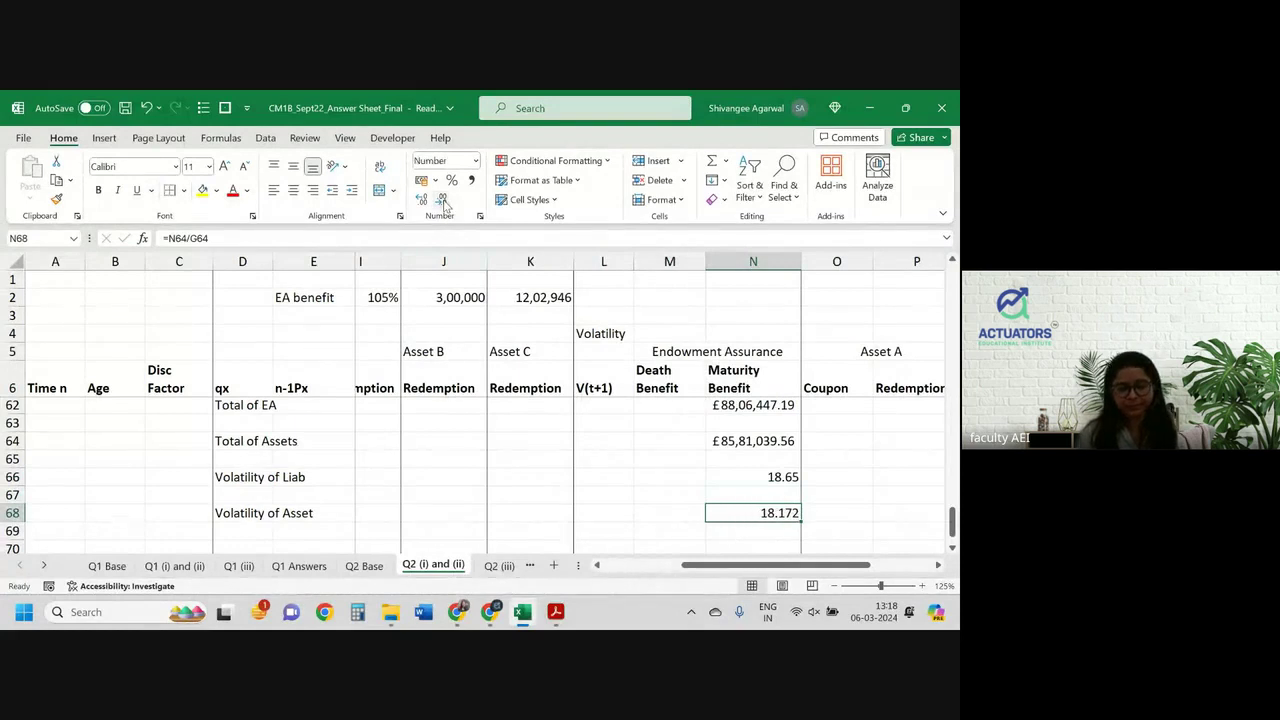
left_click(443, 202)
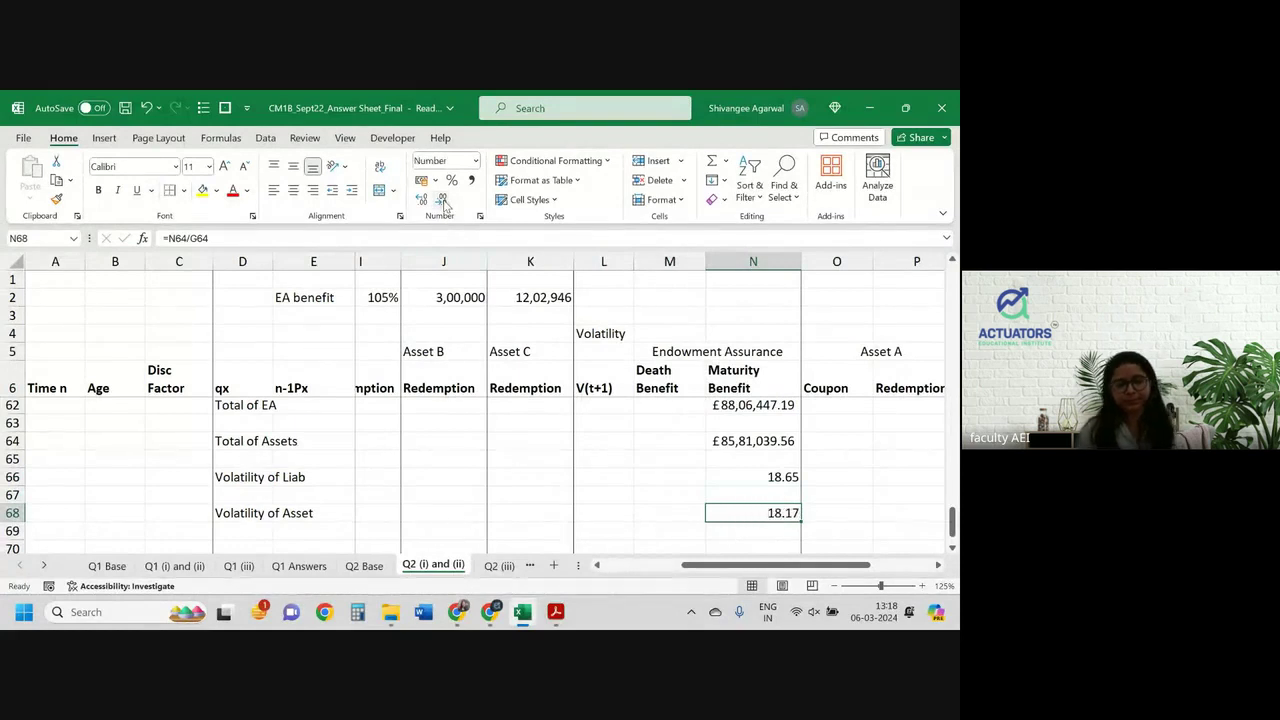
left_click(773, 497)
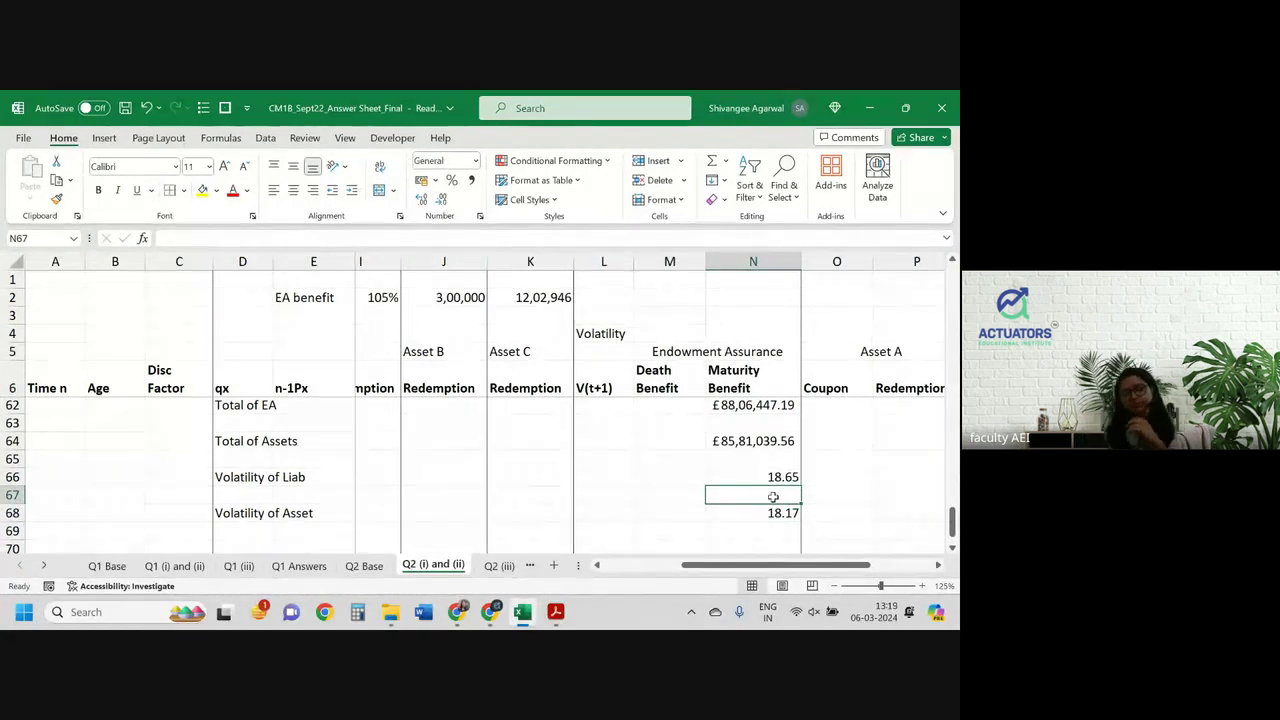
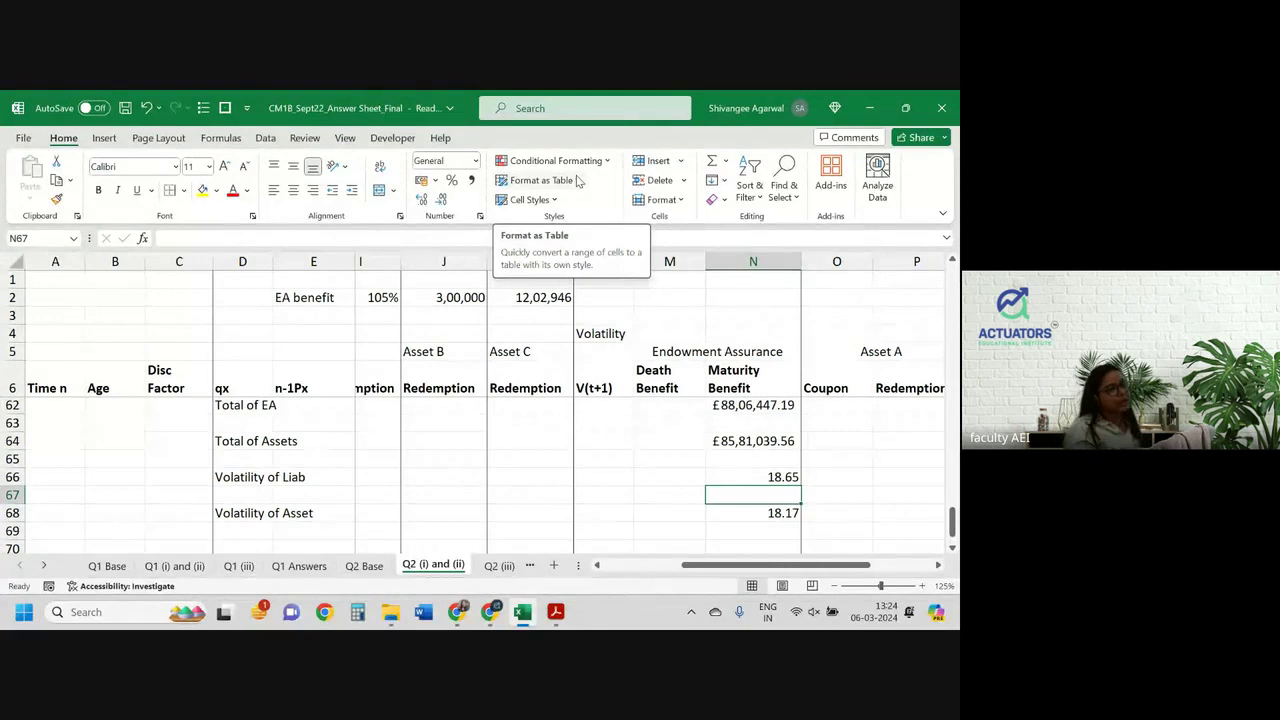
key("Down")
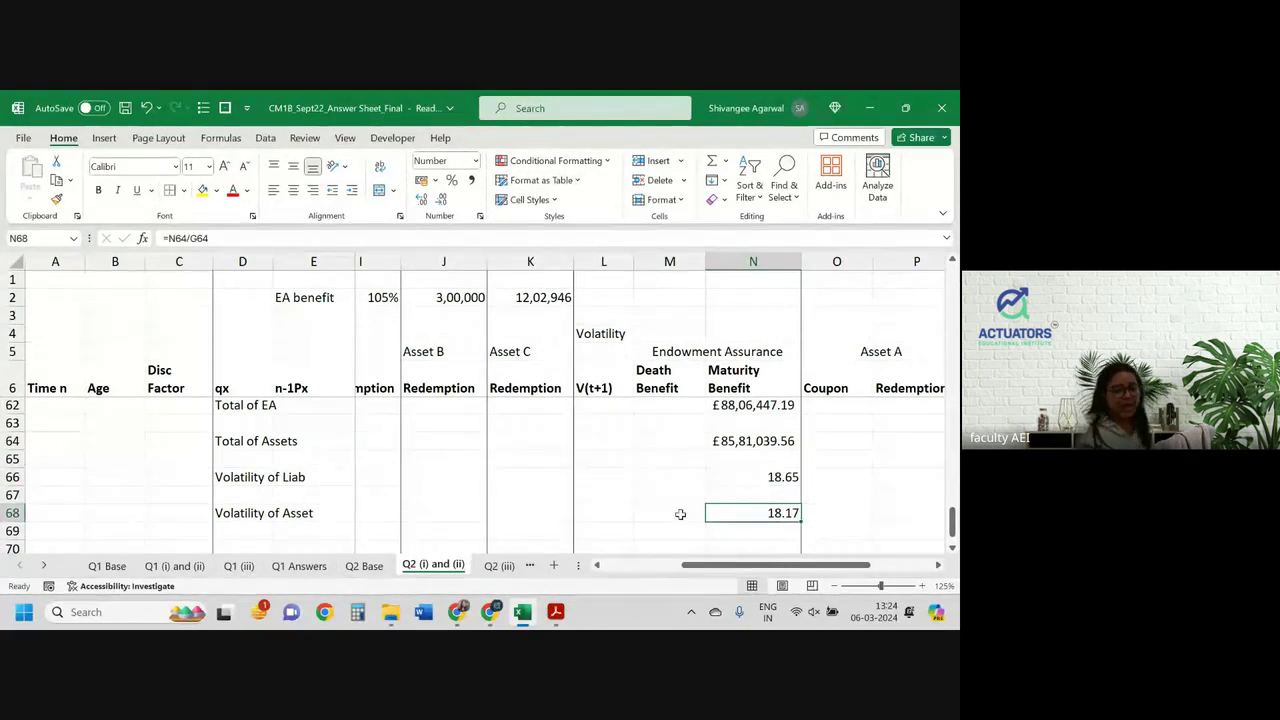
mouse_move(553, 618)
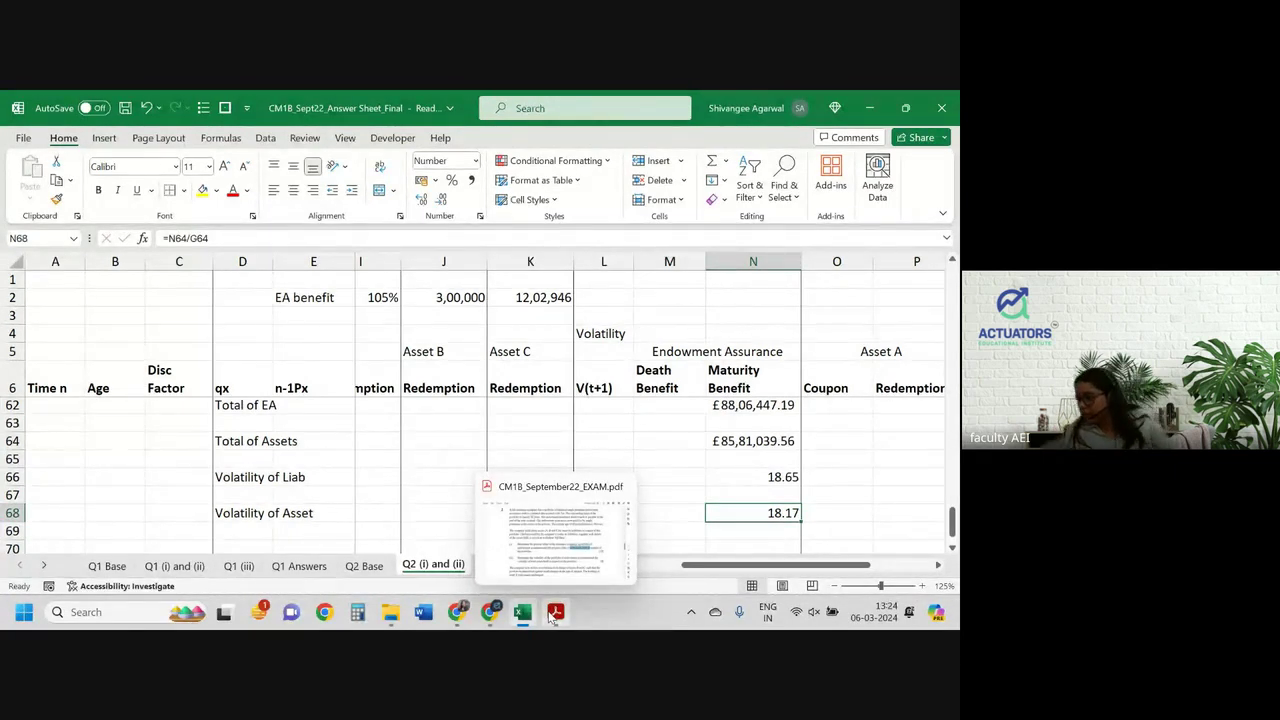
key("Down")
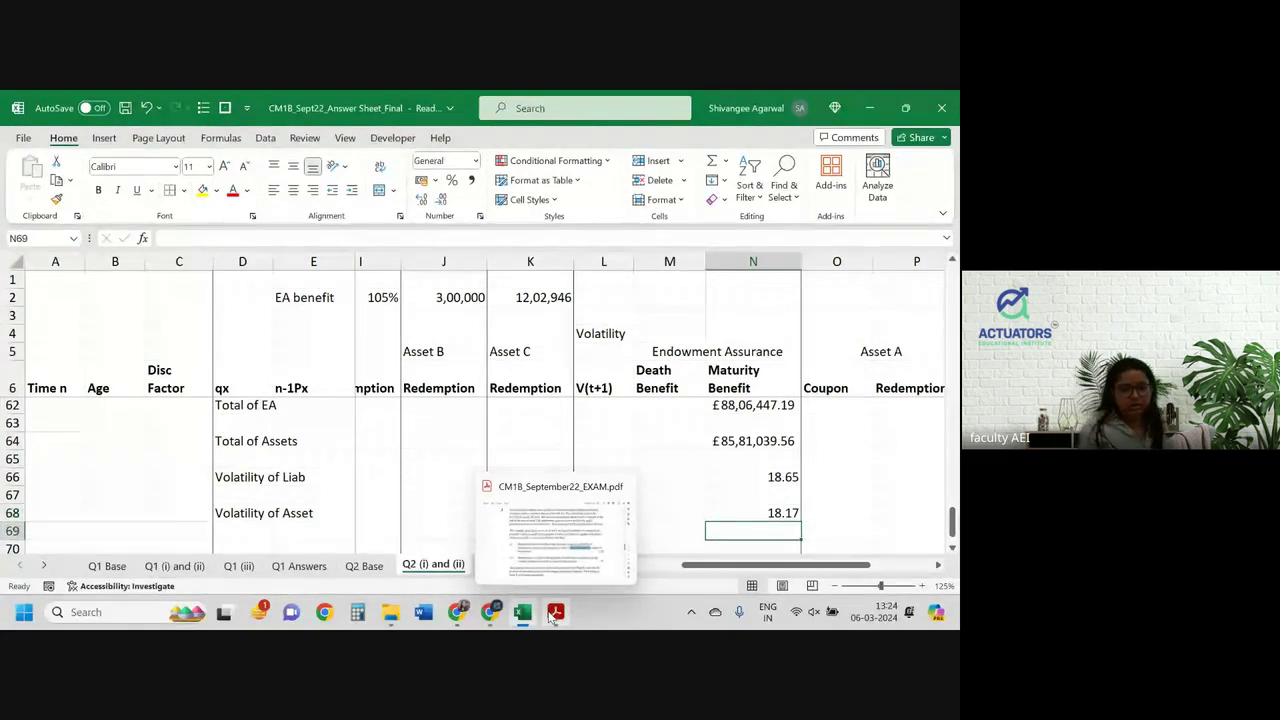
Check the V(t+1) discount formula in L8 of the Volatility section
left_click(650, 423)
scroll(651, 430, "up", 3)
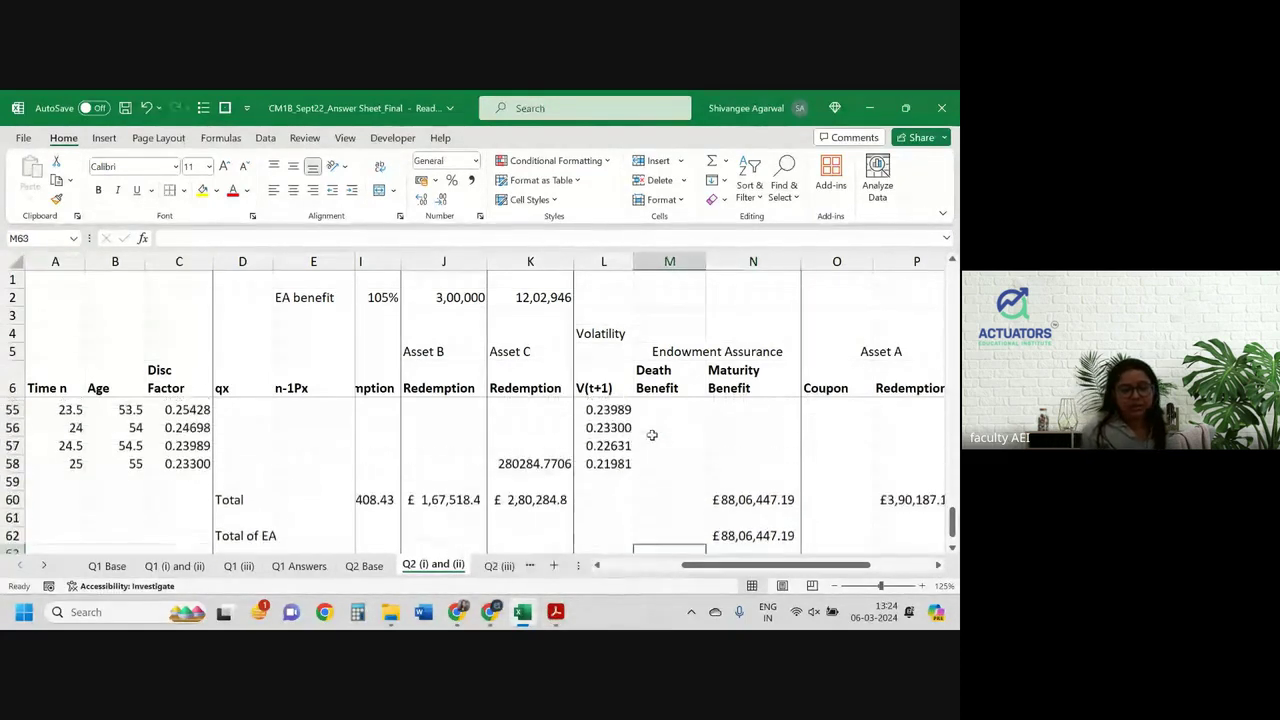
scroll(651, 435, "down", 2)
scroll(651, 435, "up", 20)
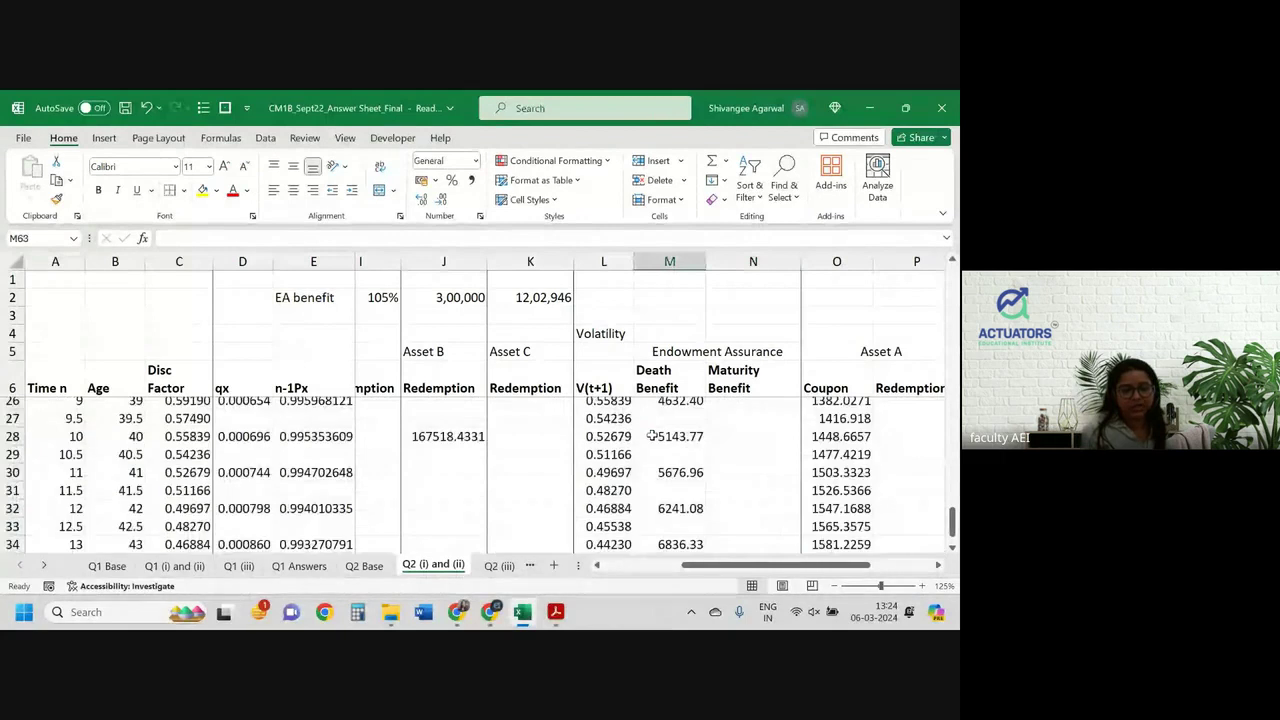
scroll(613, 514, "down", 2)
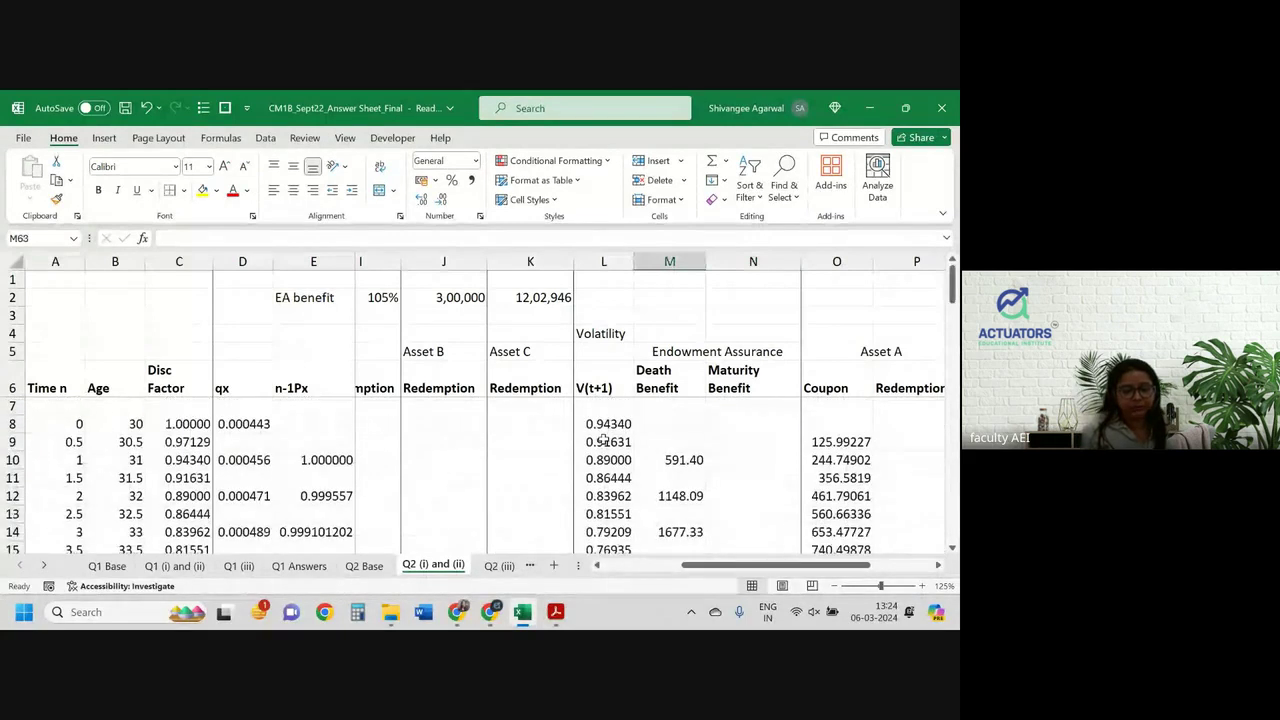
double_click(600, 424)
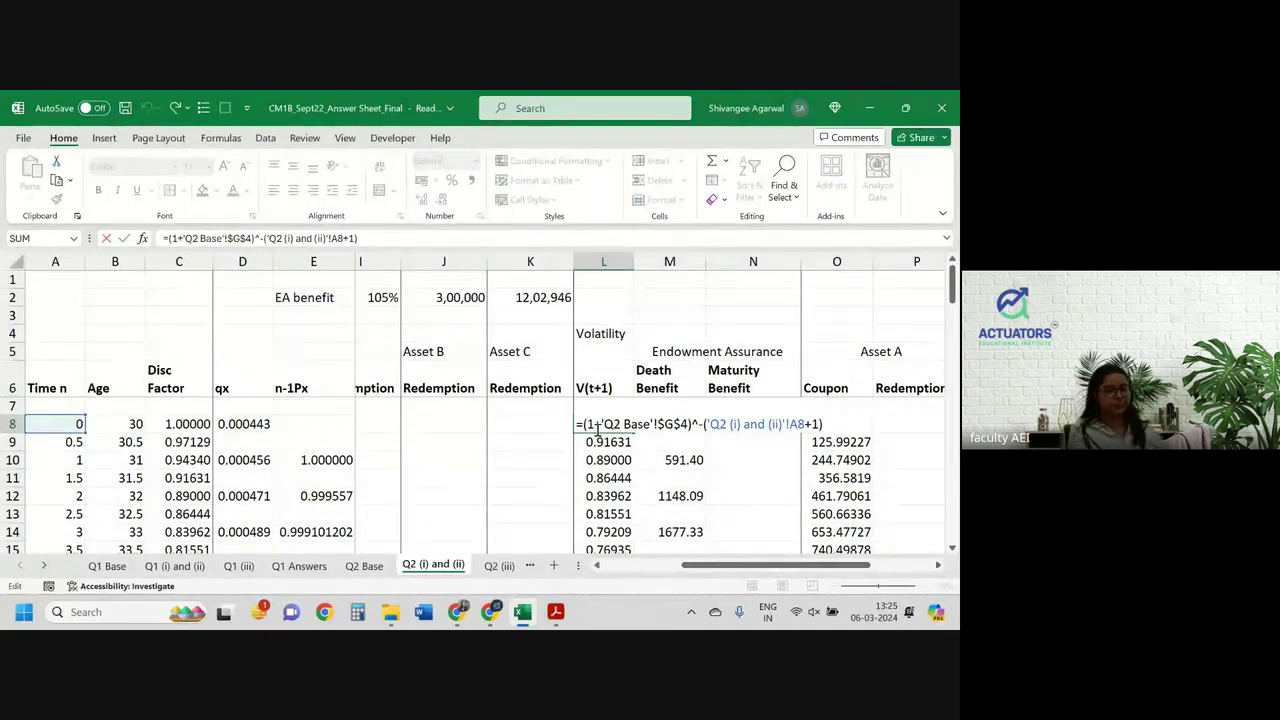
key("Return")
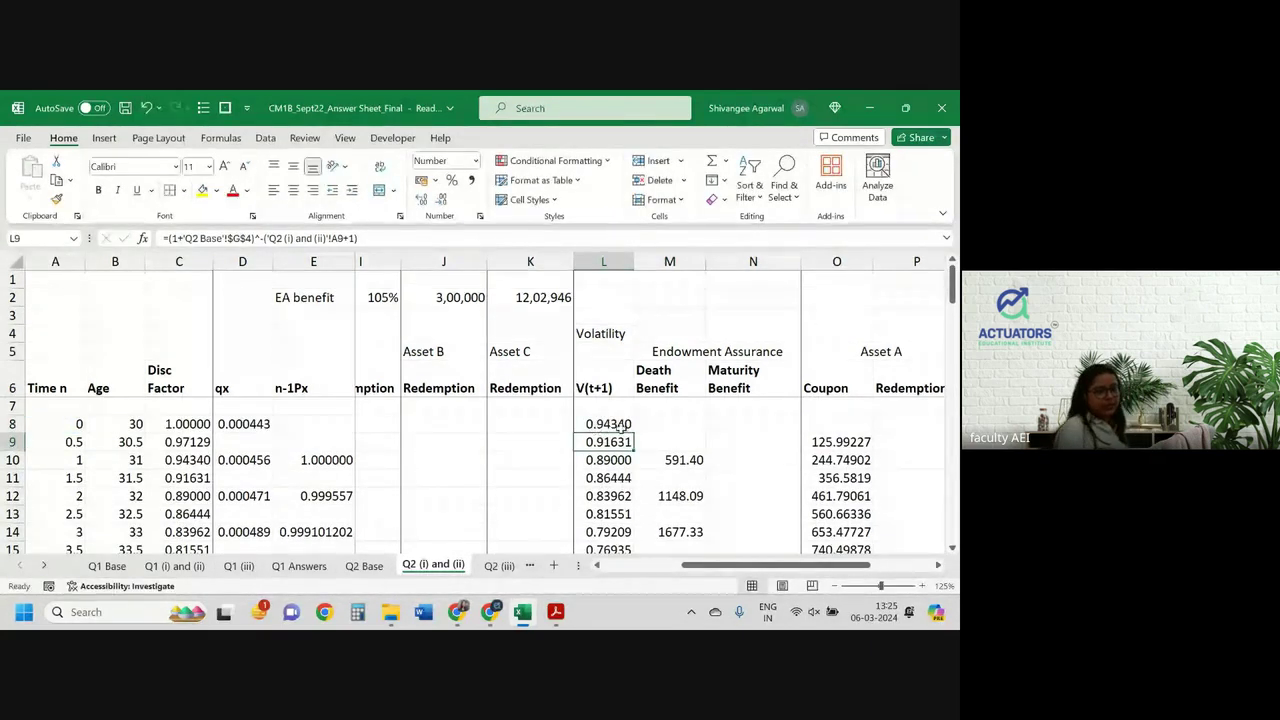
Check the endowment assurance Death Benefit formulas in M10 and M12 of the Volatility section
double_click(676, 459)
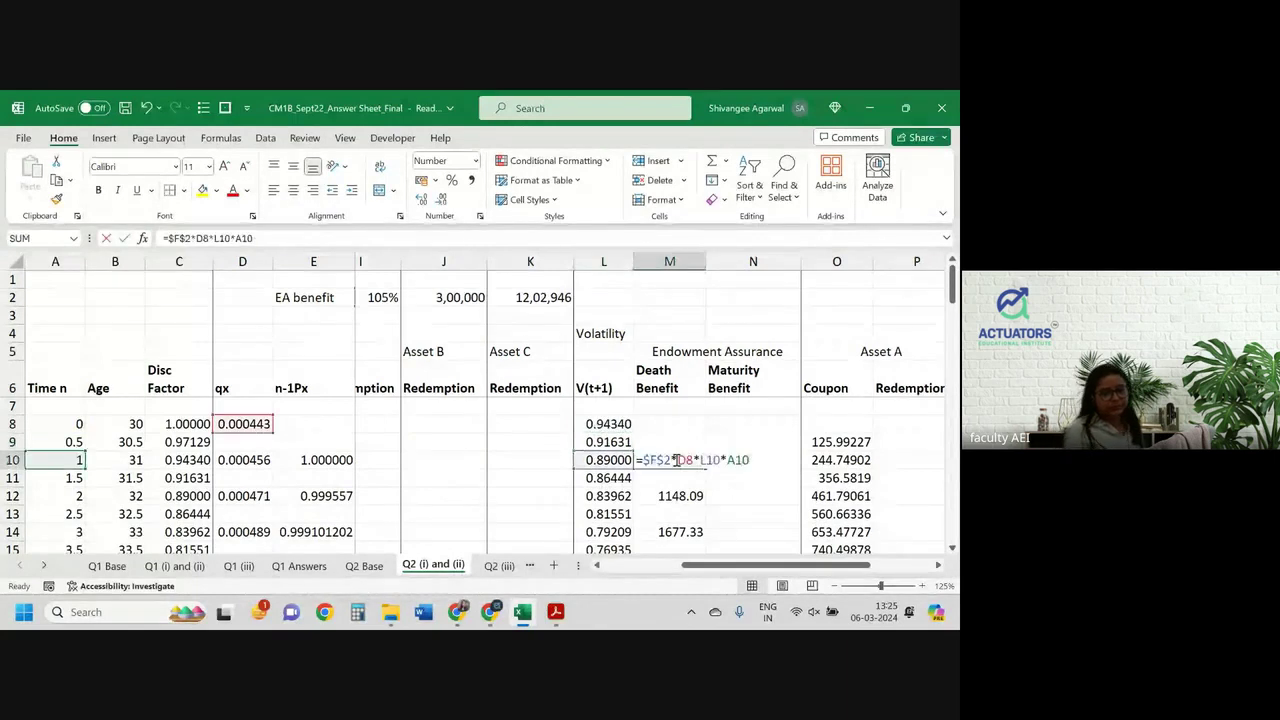
key("Return")
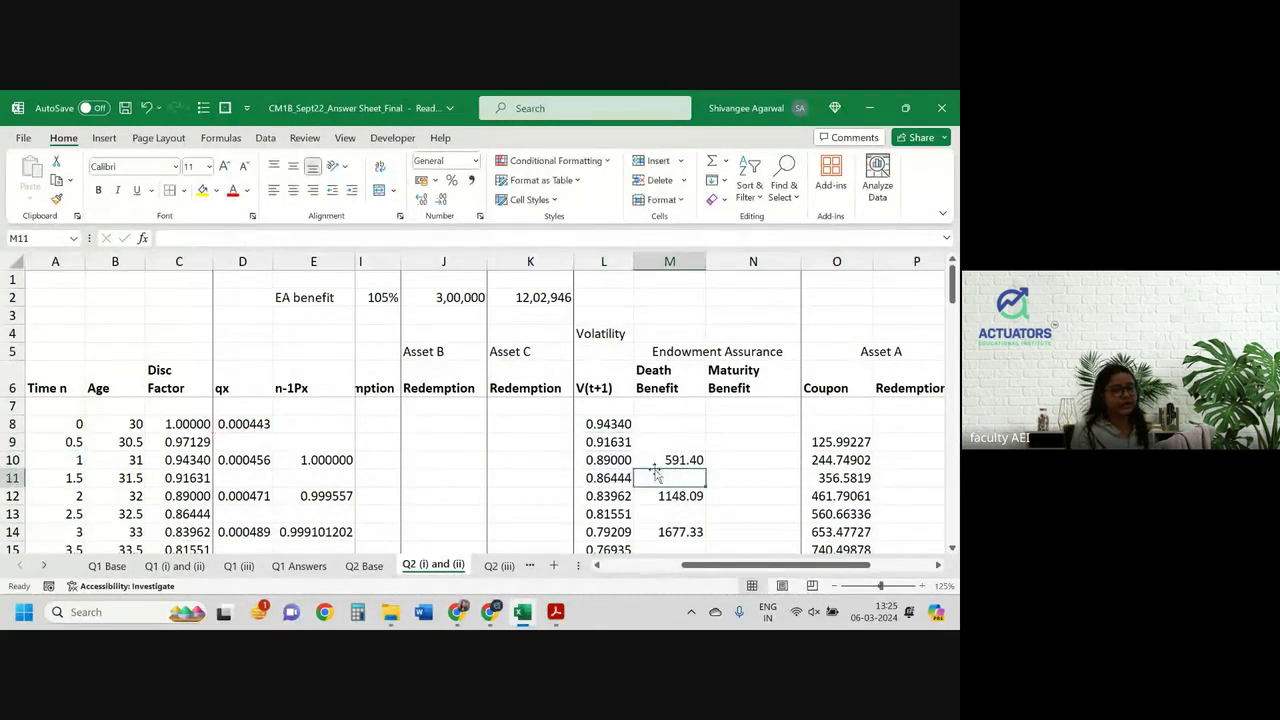
double_click(670, 496)
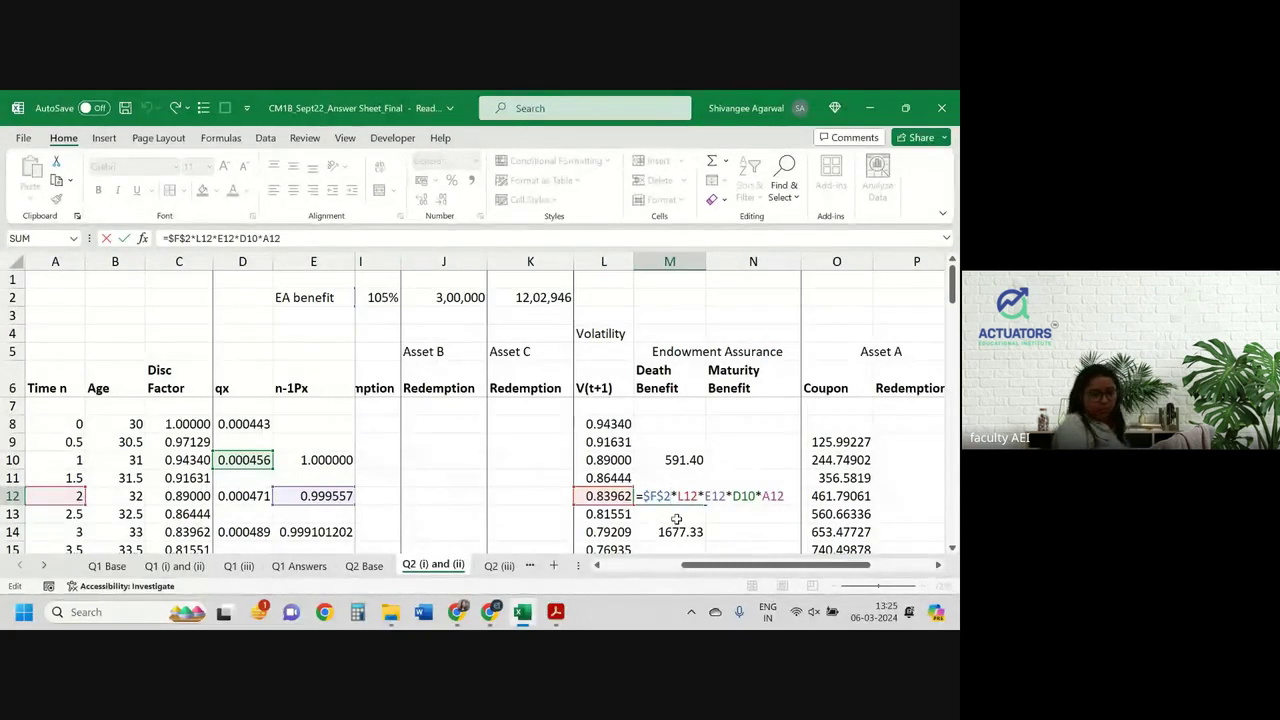
key("Return")
Switch to the exam paper PDF and read question 2 parts (iii) and (iv) on rebalancing assets B and C
left_click(556, 612)
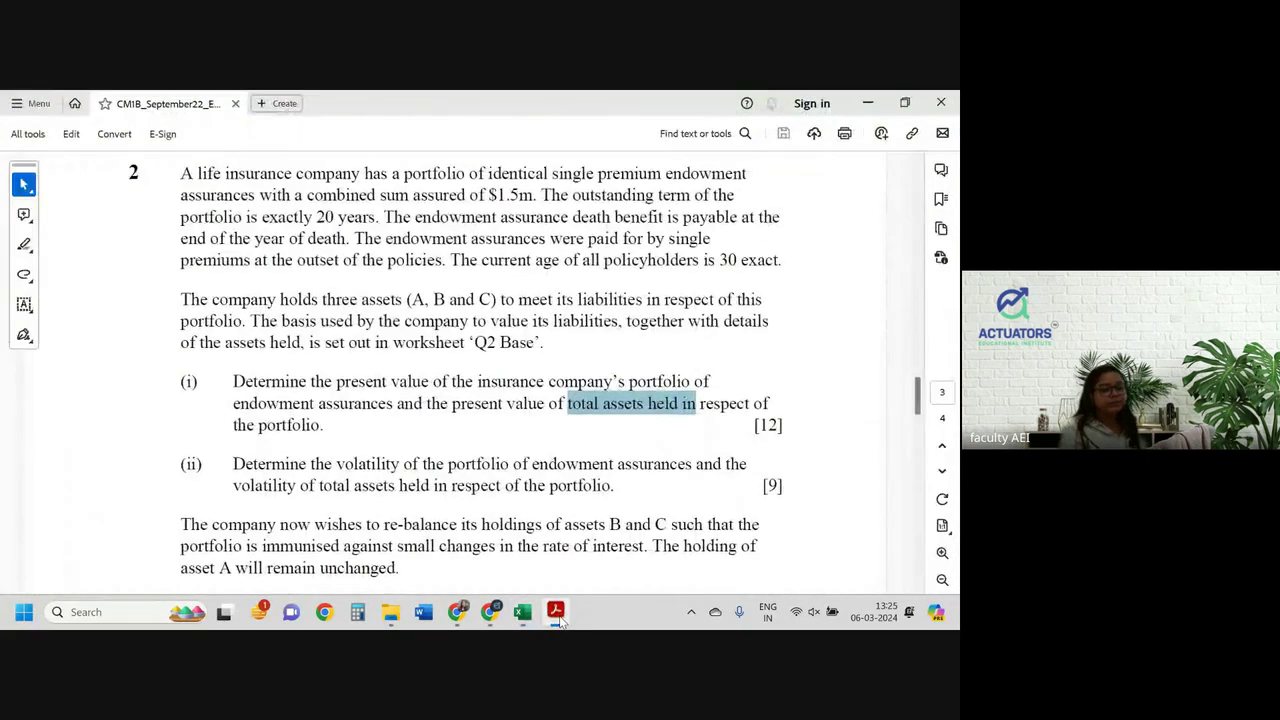
scroll(542, 555, "down", 5)
scroll(542, 555, "down", 1)
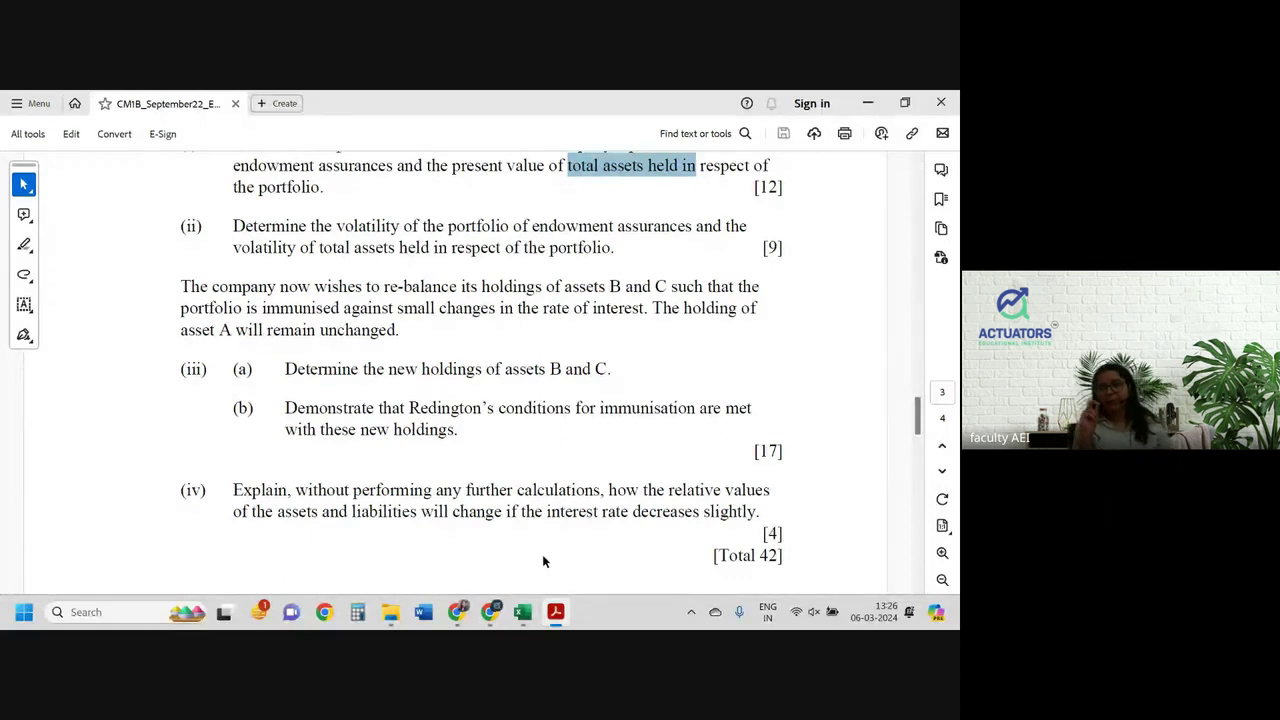
Return to the Excel workbook and enter the headings Liab in B2 and Assets in C2 on the Q2 (iii) (a) sheet
key("alt+Tab")
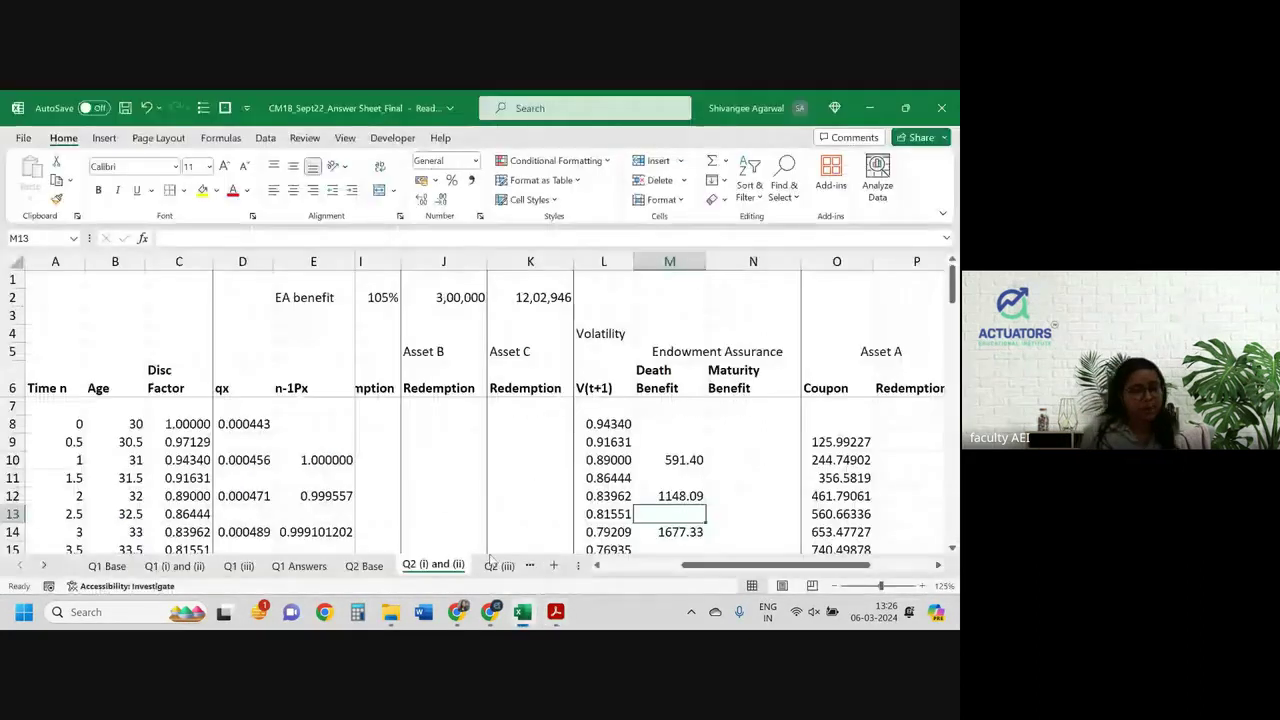
left_click(484, 566)
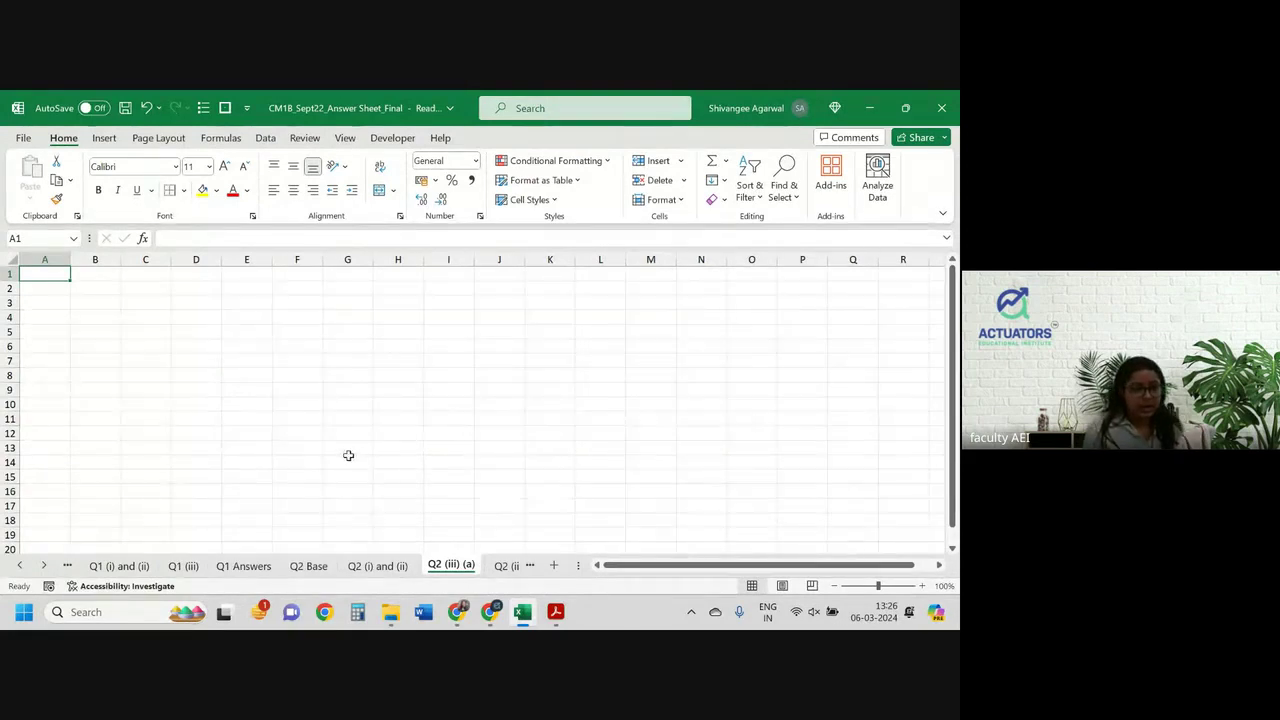
scroll(358, 464, "up", 5, "ctrl")
scroll(348, 455, "up", 1)
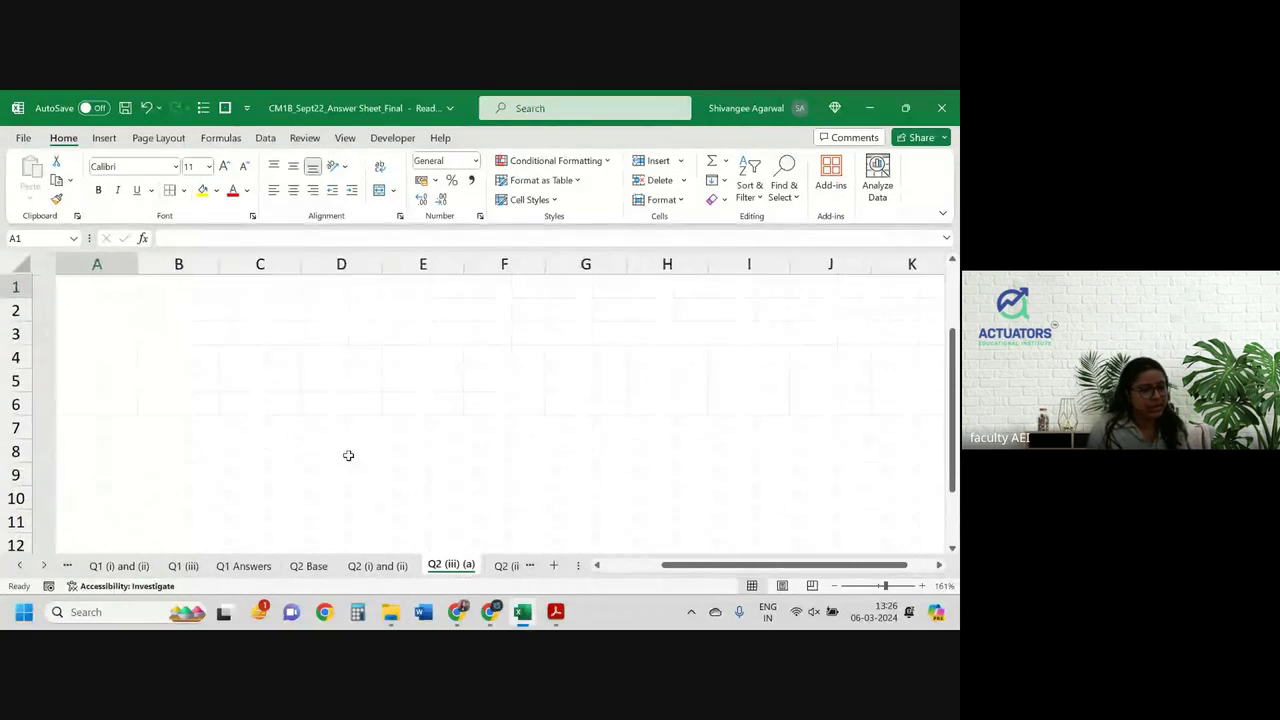
left_click(168, 326)
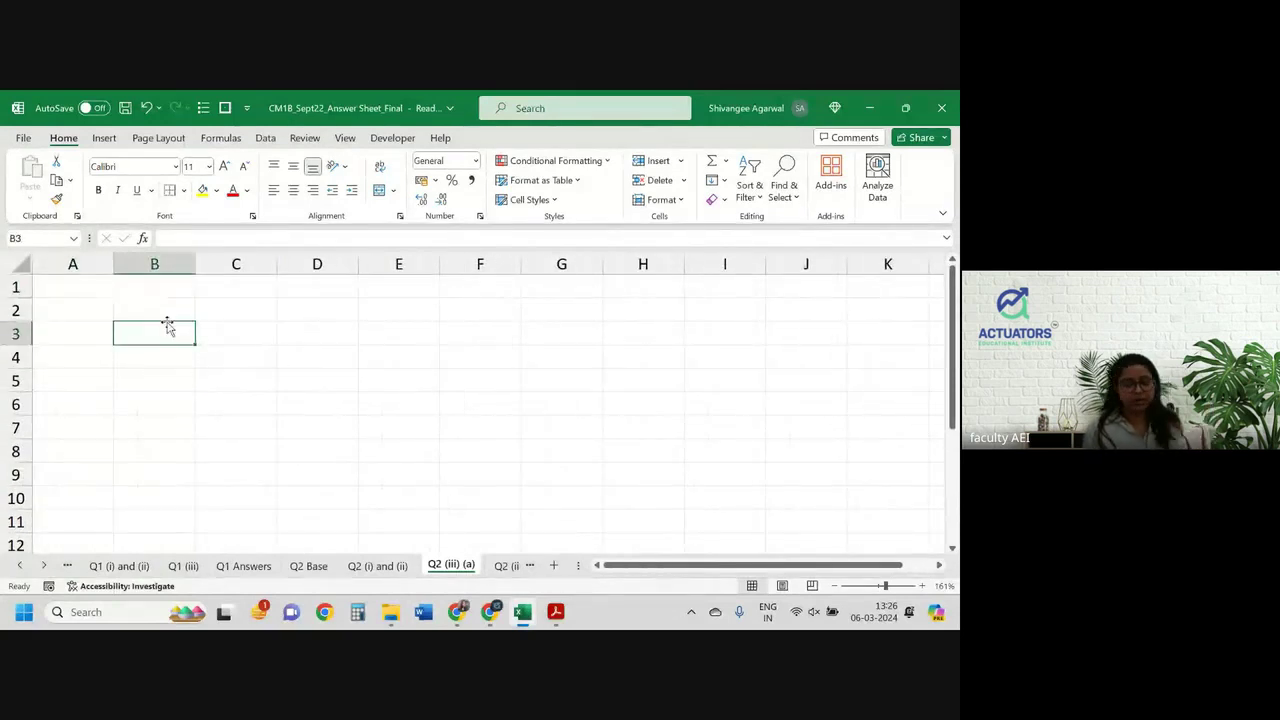
key("Up")
type("Liab")
key("Tab")
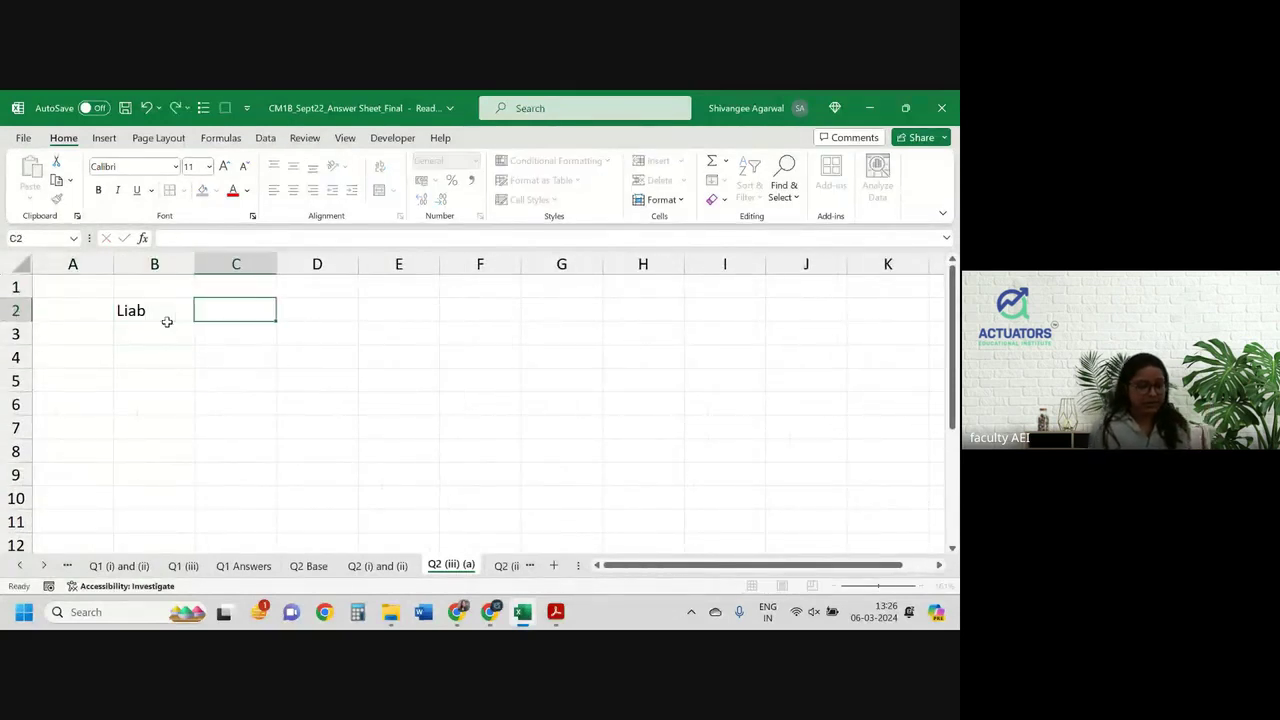
type("Assets")
key("Return")
Label A3 as PV and link B3 to the Total of EA in G62 on the Q2 (i) and (ii) sheet
key("Left")
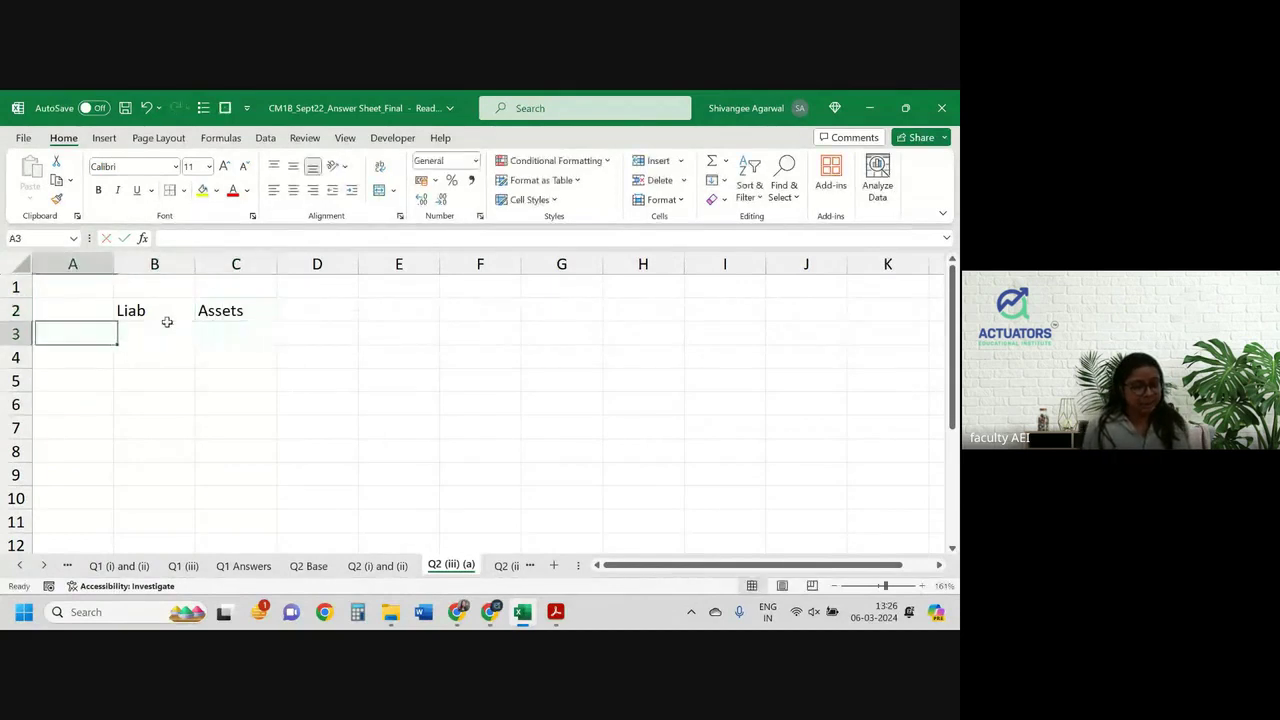
type("PV")
key("Tab")
type("=")
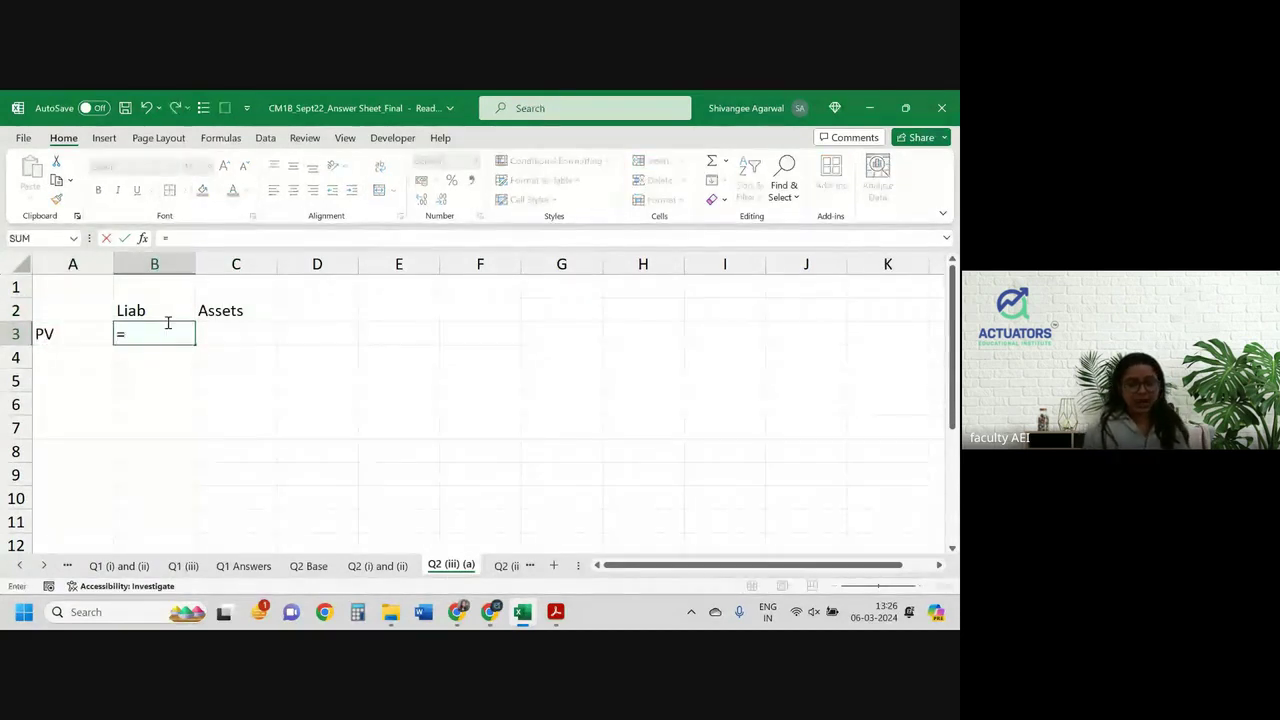
left_click(378, 566)
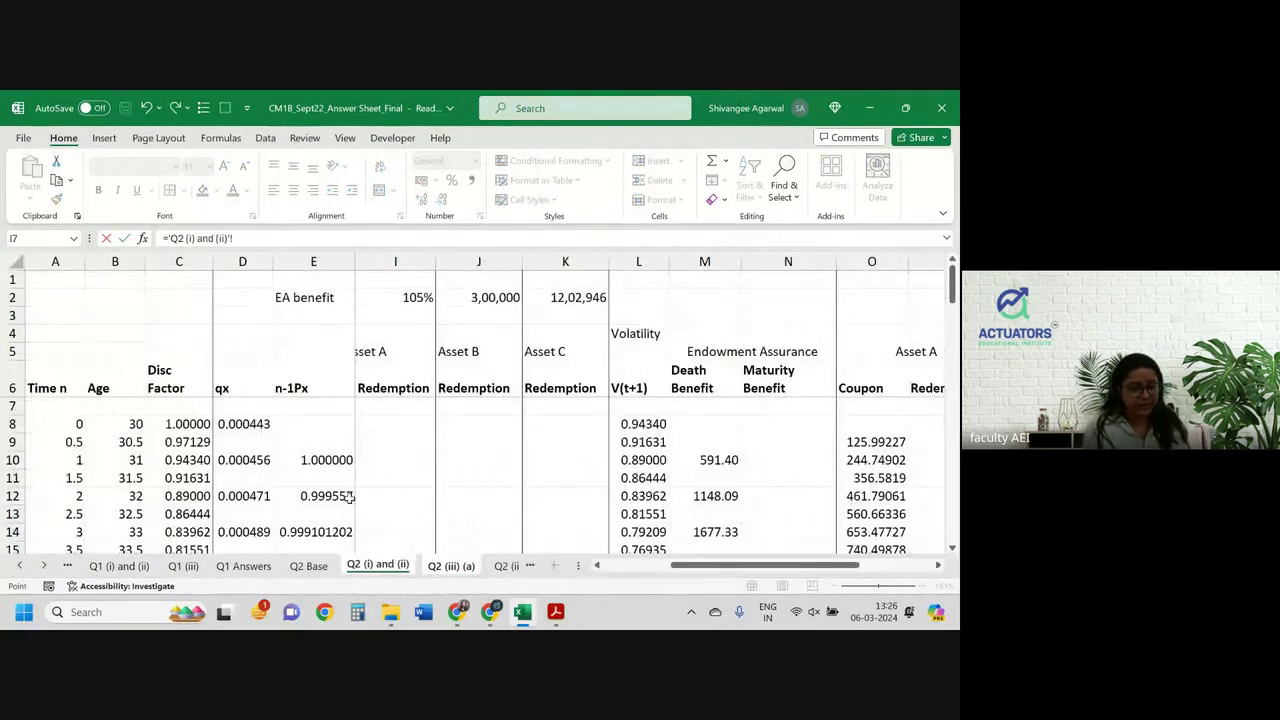
scroll(350, 498, "down", 4)
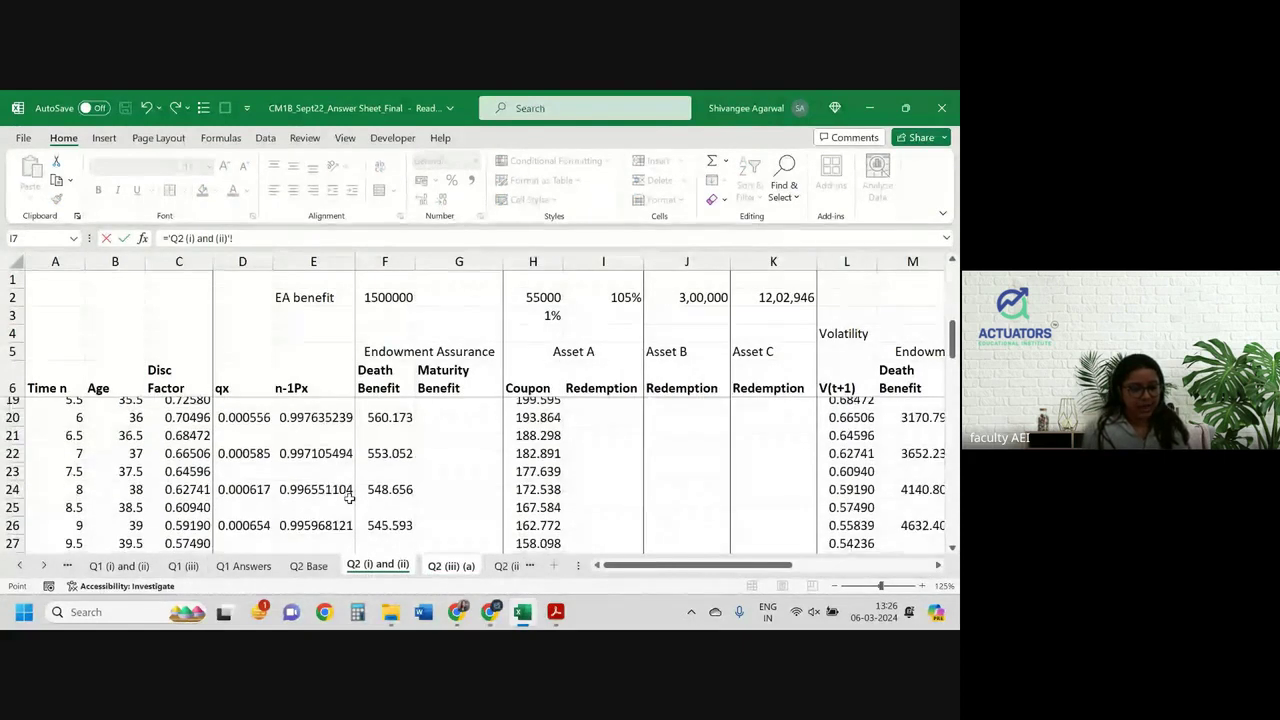
scroll(349, 498, "down", 11)
scroll(349, 498, "up", 3)
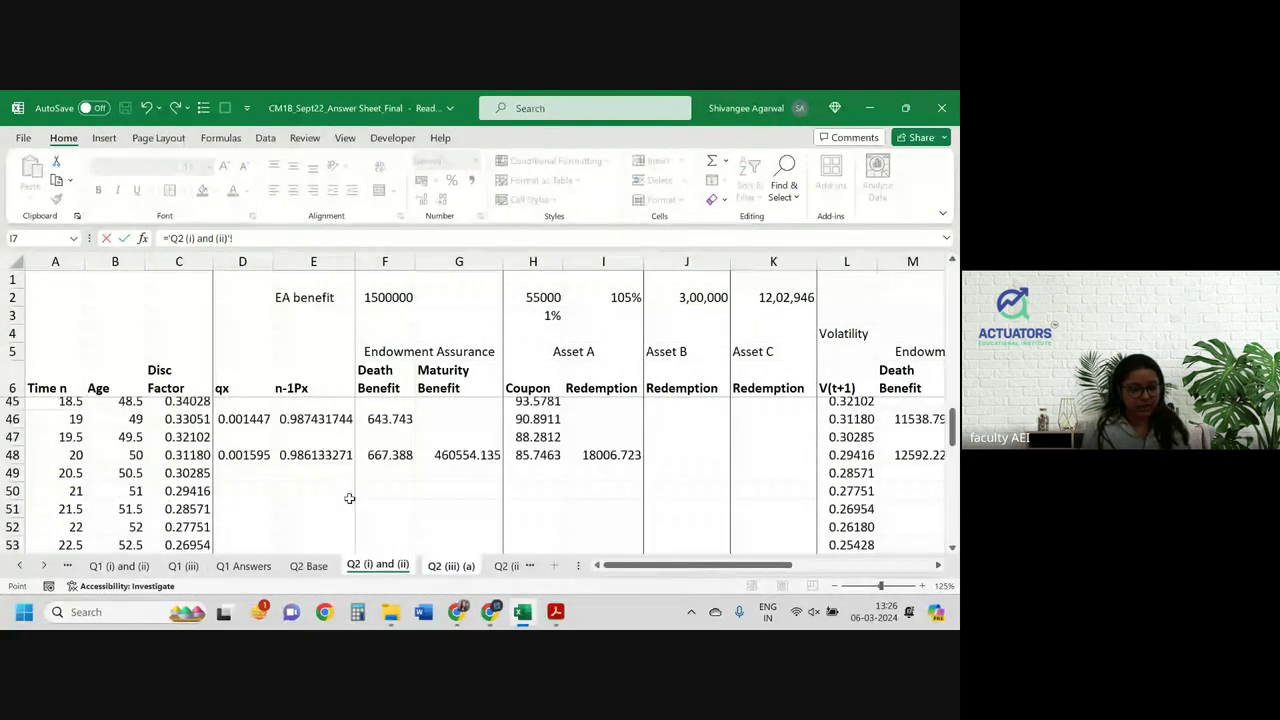
scroll(349, 498, "down", 5)
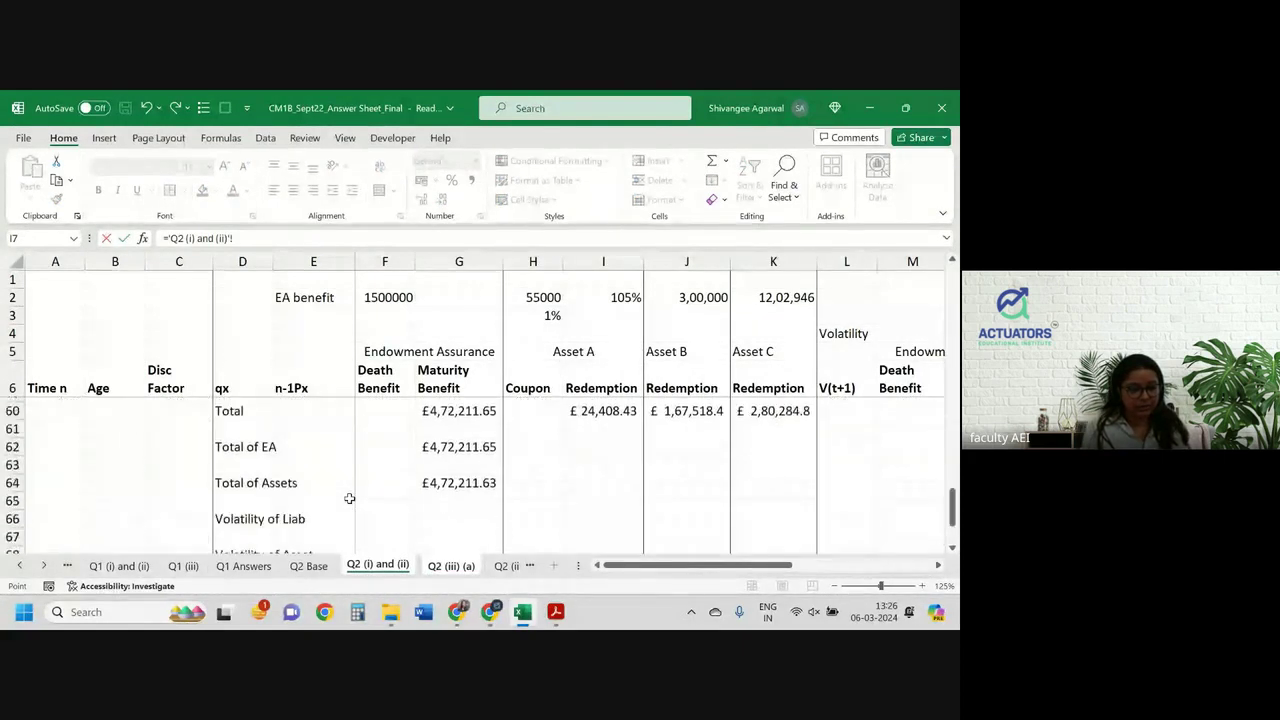
left_click(468, 440)
key("Return")
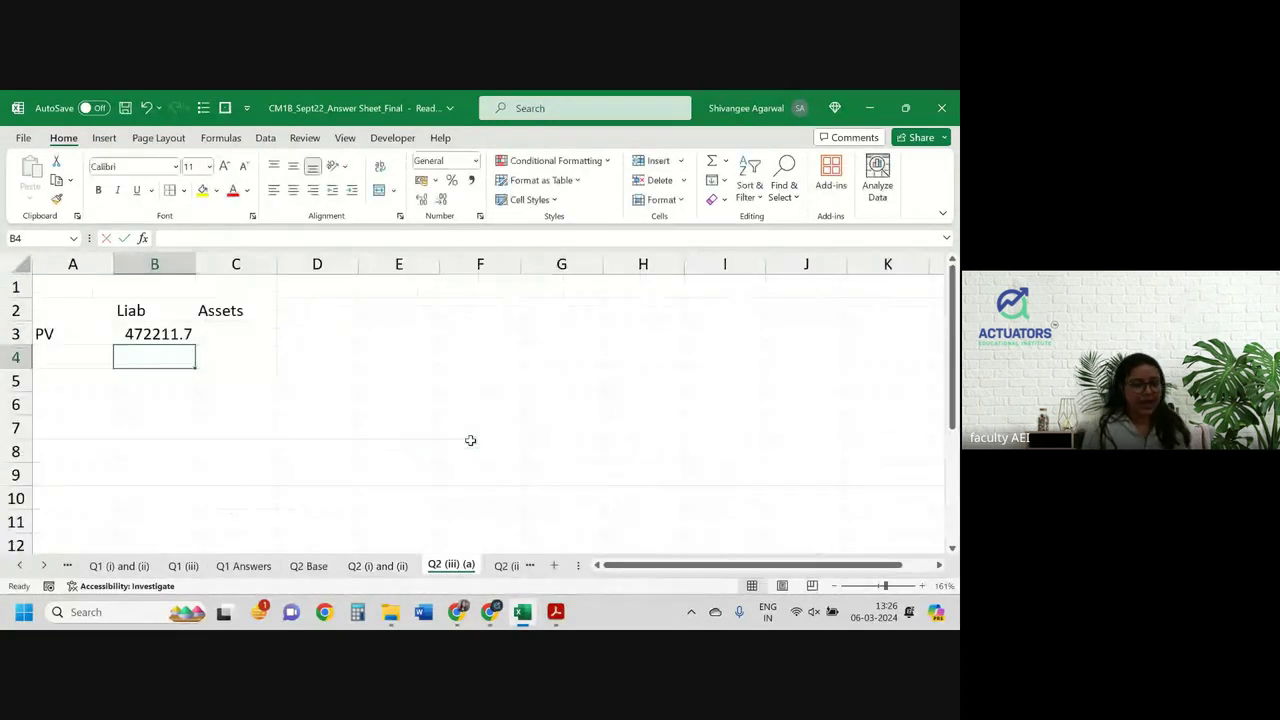
Change the heading in C2 to Asset A
key("Up")
key("Right")
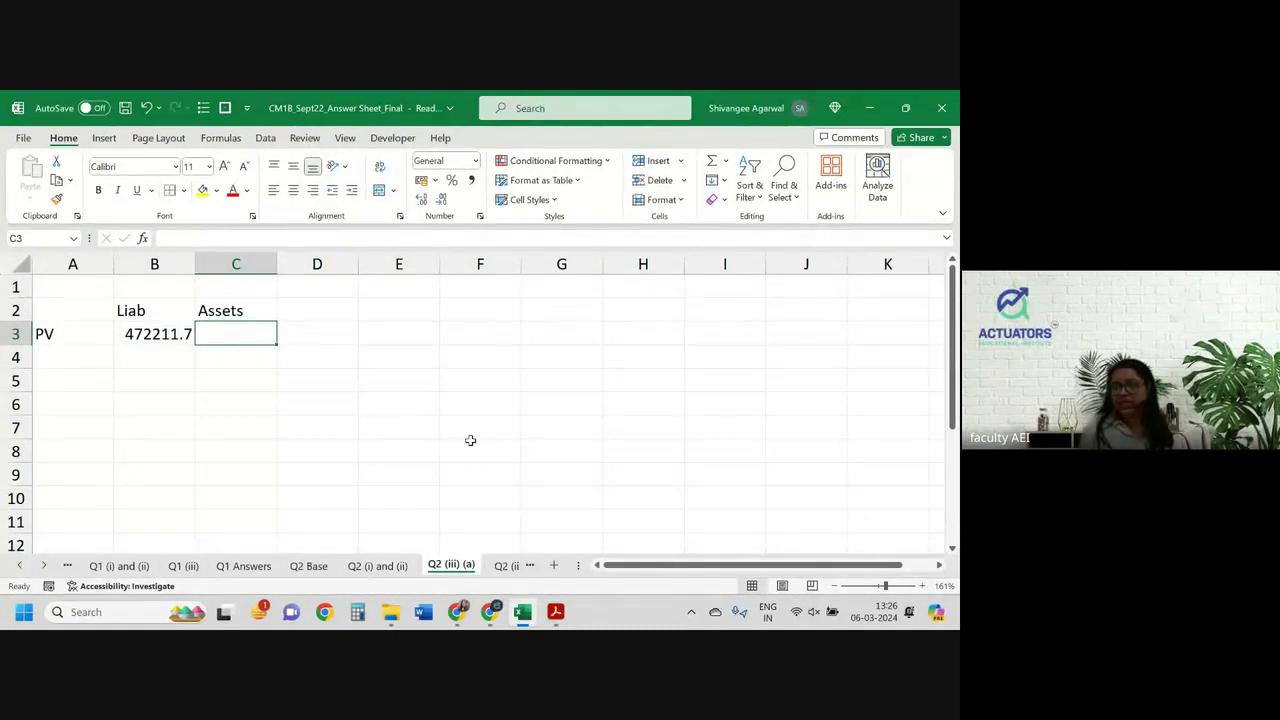
key("Up")
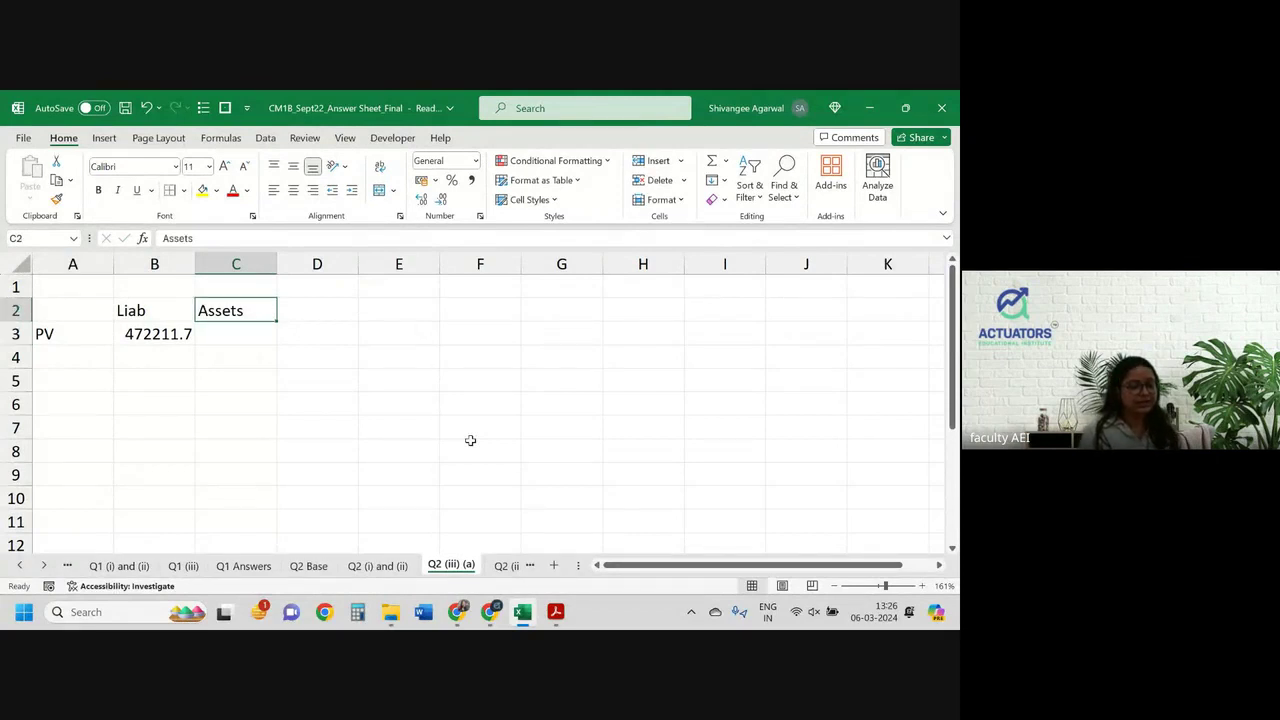
key("F2")
key("BackSpace")
type("A")
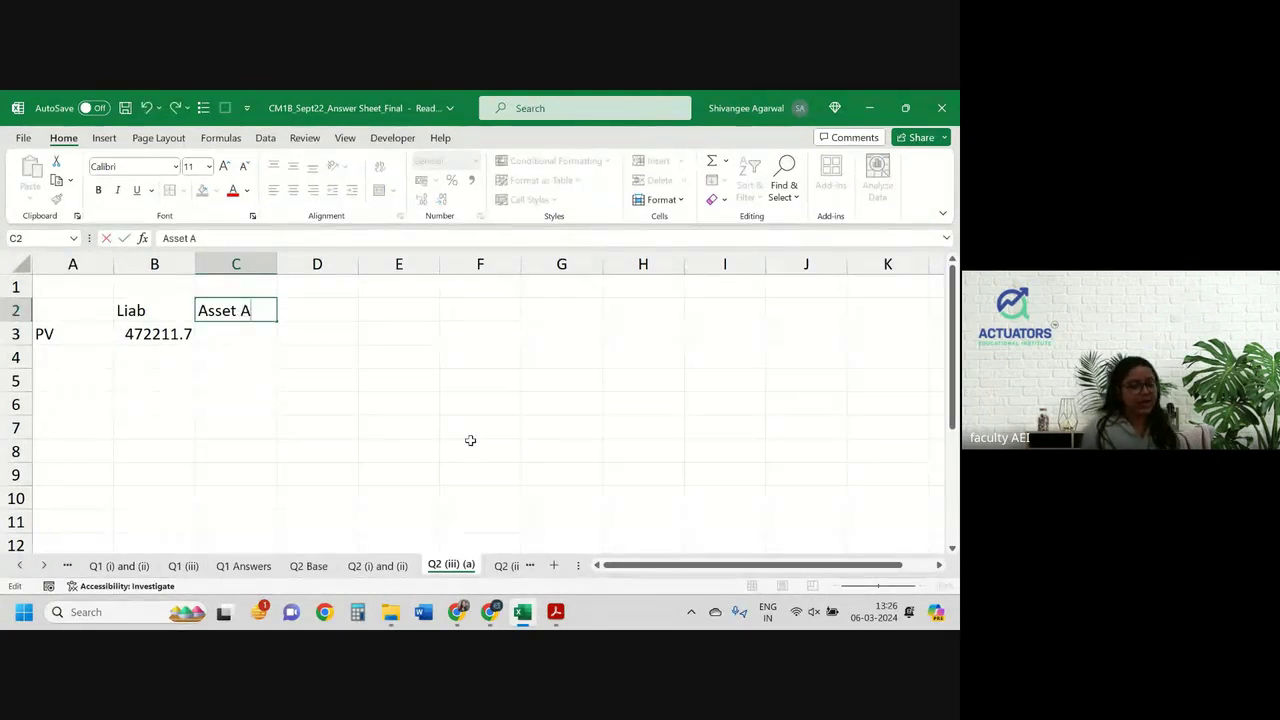
key("Return")
Link the Asset A PV in C3 to the Asset A total in I60 on the Q2 (i) and (ii) sheet
type("=")
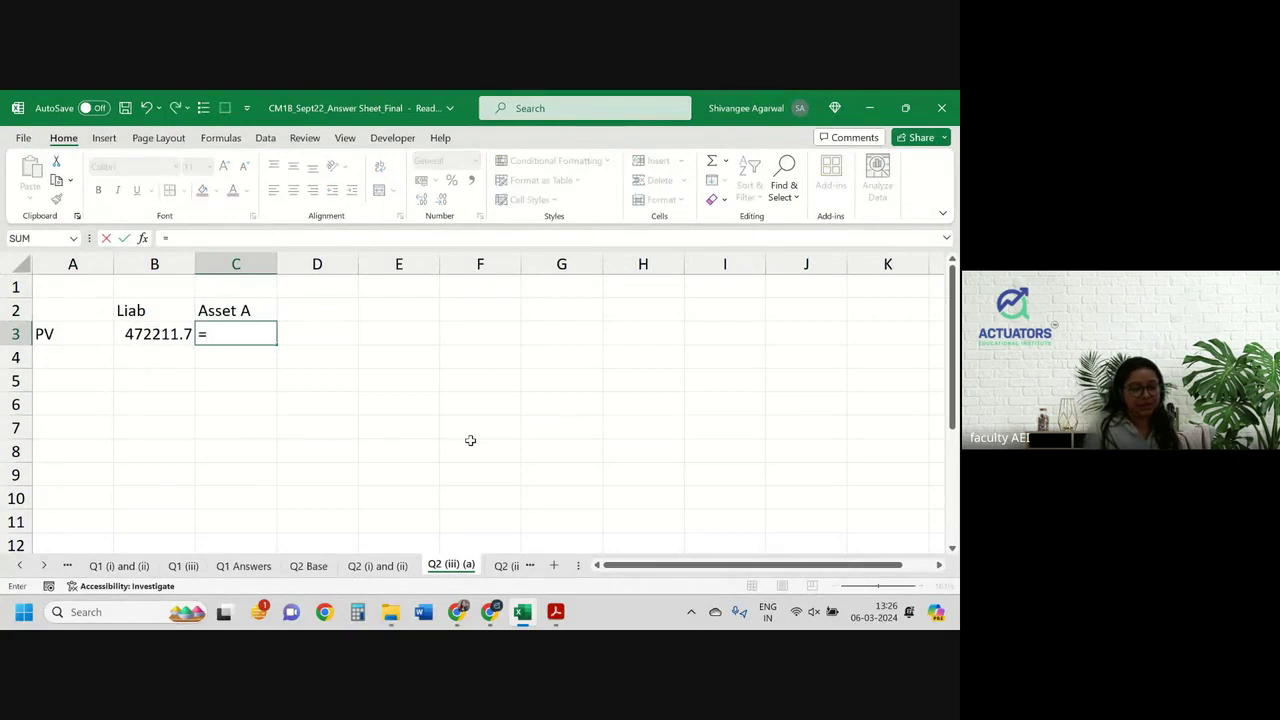
left_click(383, 546)
left_click(383, 562)
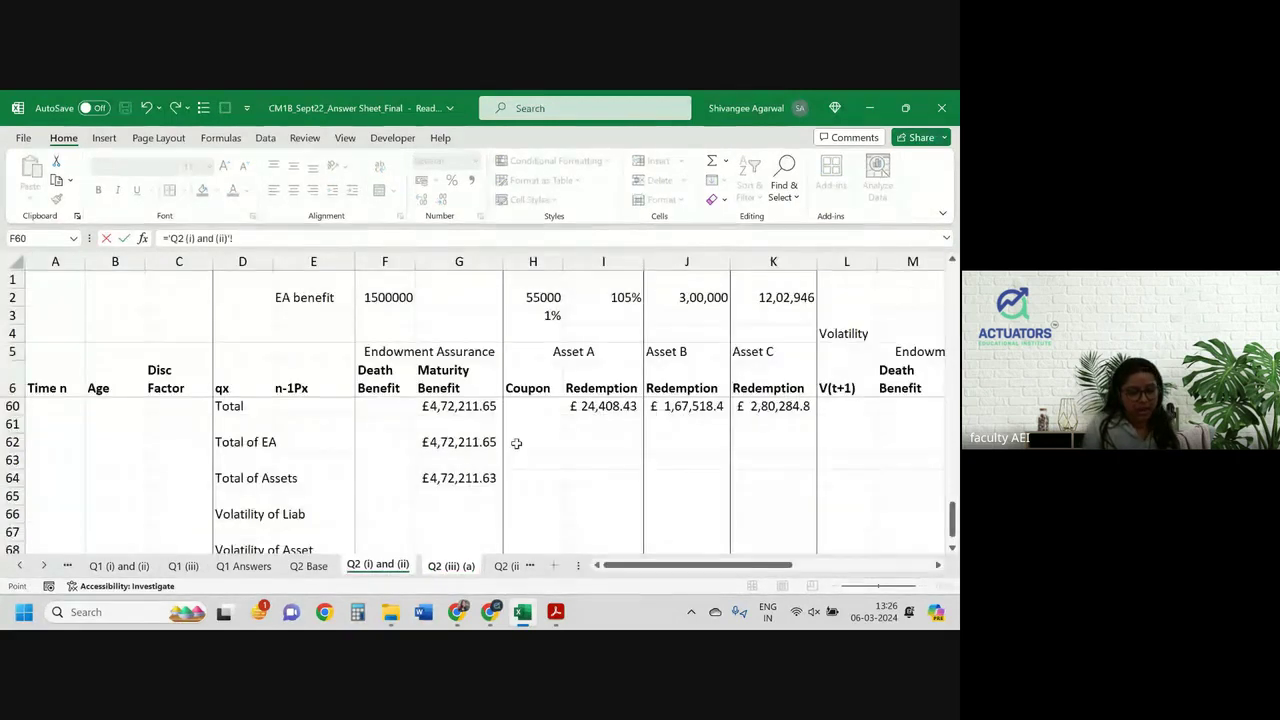
scroll(516, 443, "down", 3)
scroll(516, 443, "up", 5)
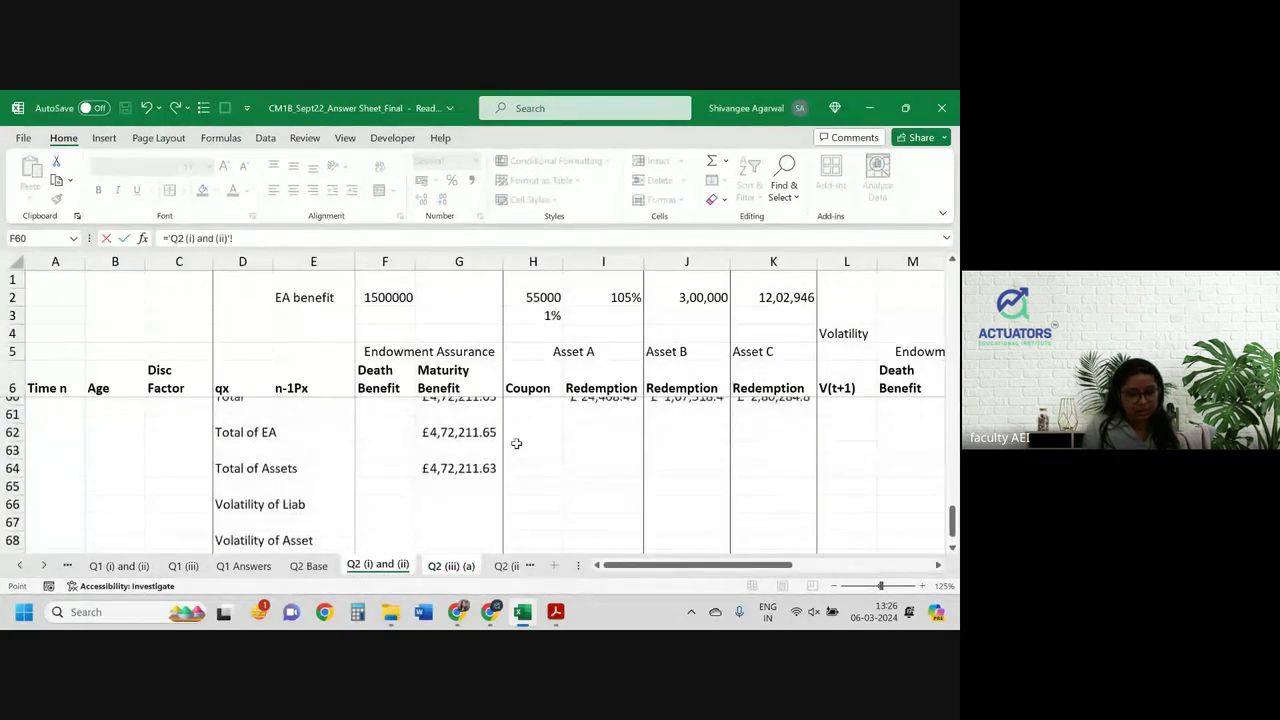
left_click(580, 458)
key("Return")
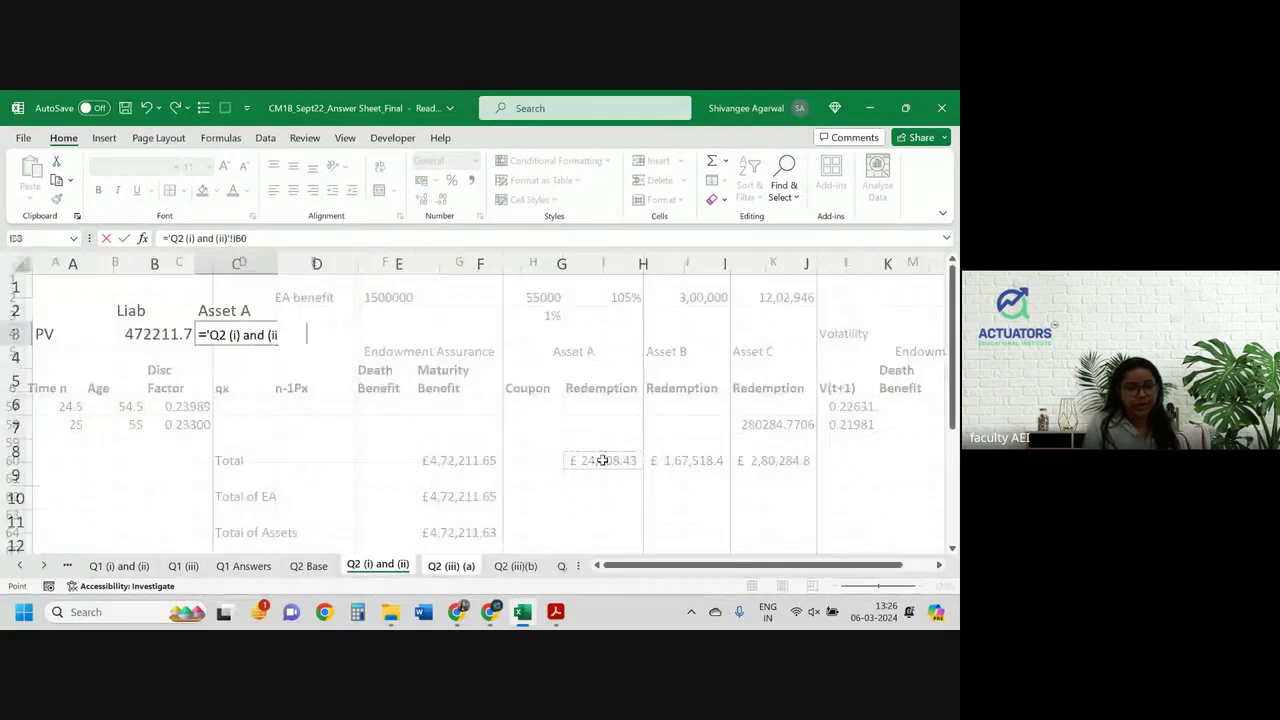
Format the liability and Asset A present values in B3:C3 with the £ accounting number format
key("Up")
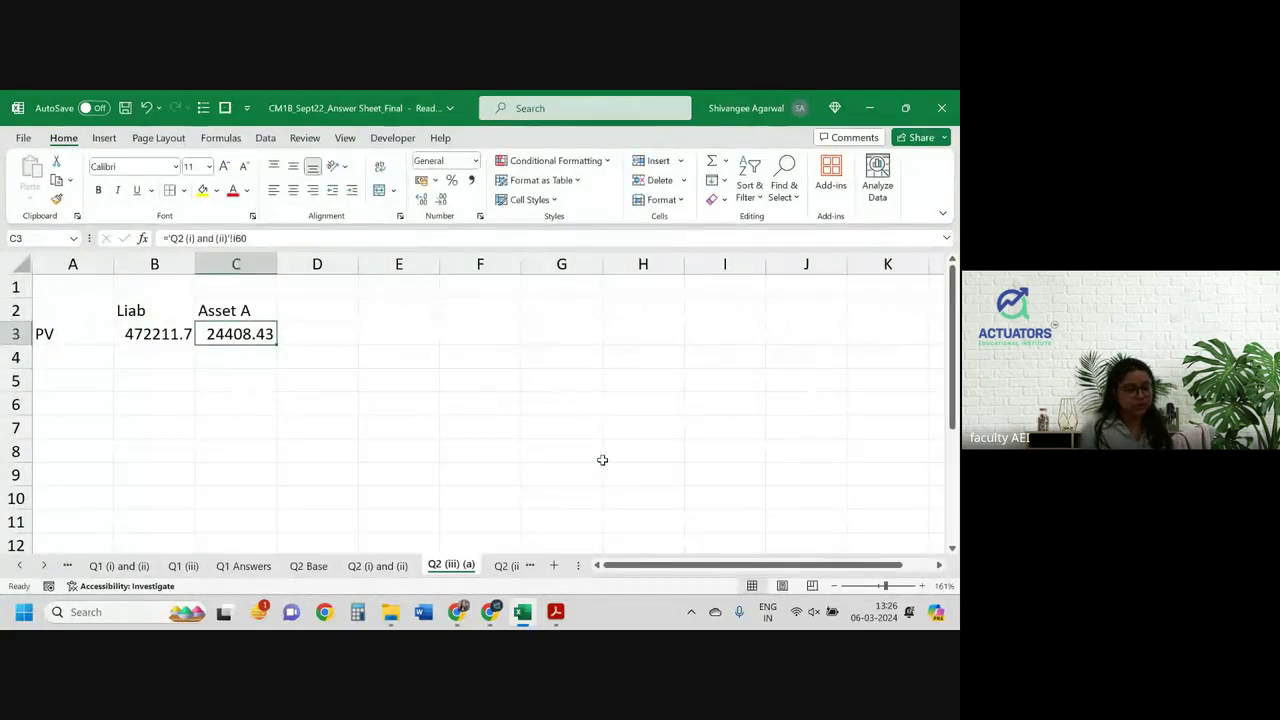
key("Left")
key("shift+Right")
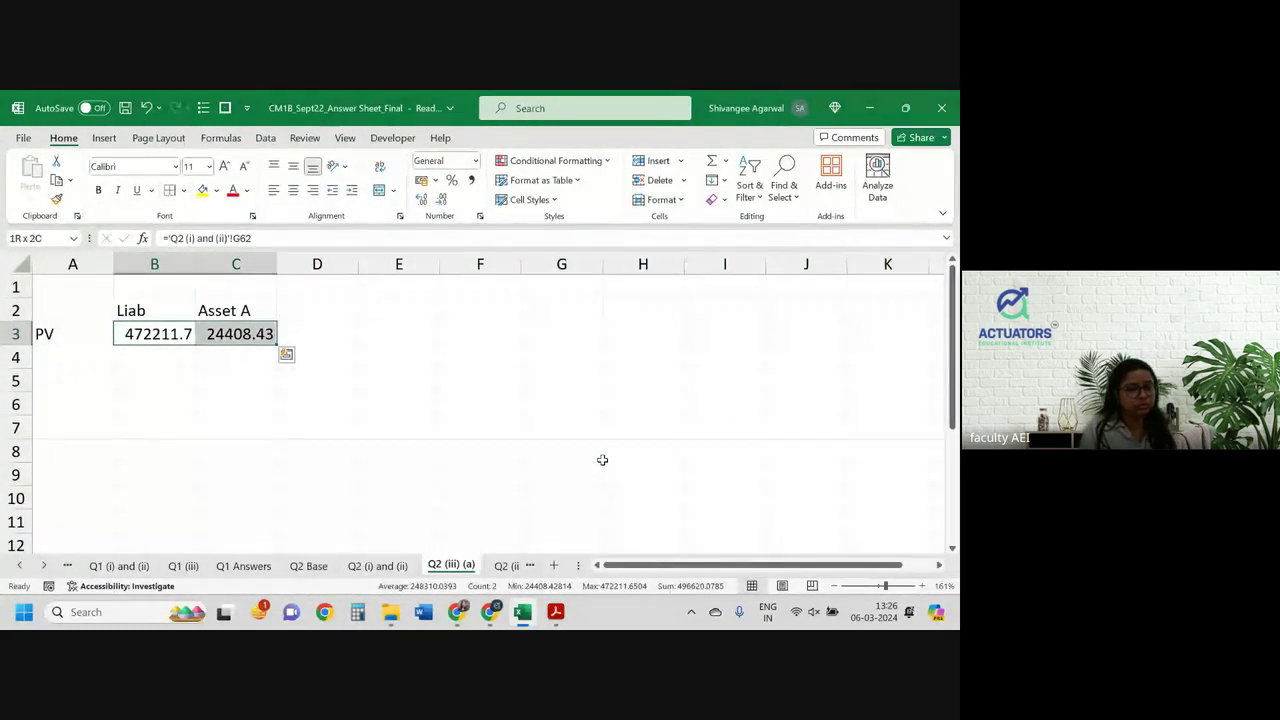
left_click(435, 180)
left_click(447, 247)
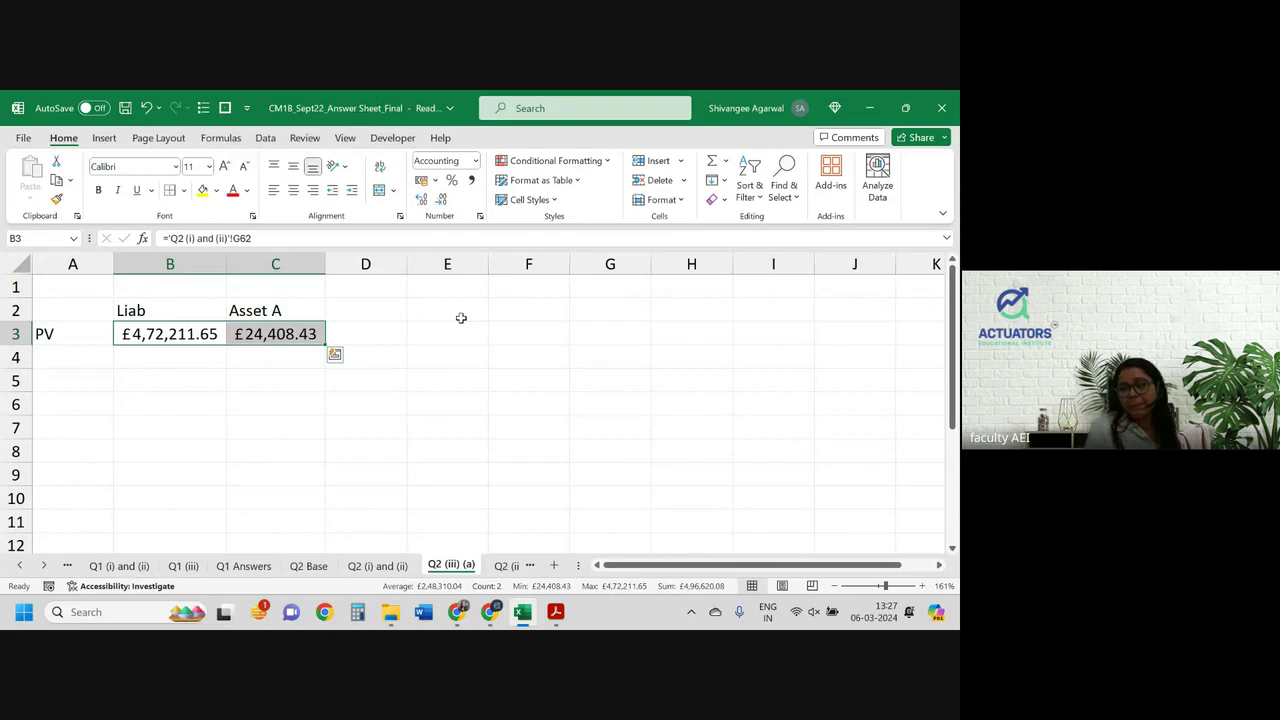
key("Right")
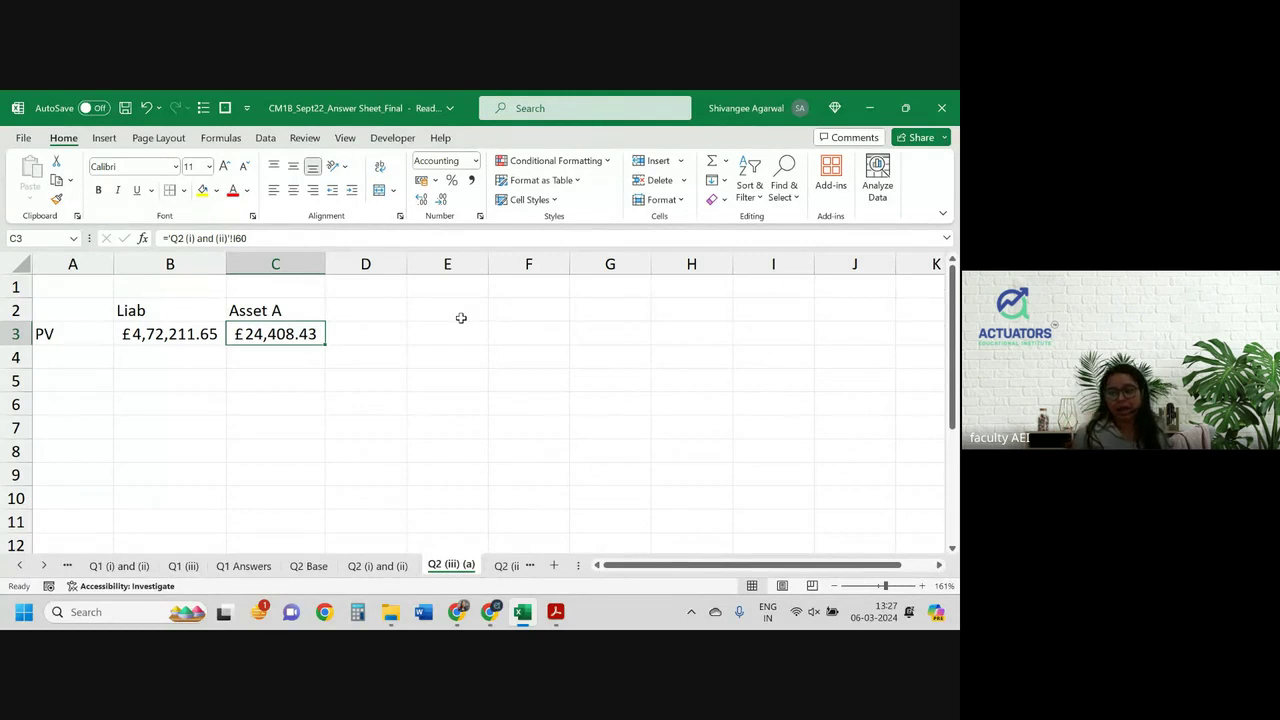
Fill the Asset A heading from C2 across to E2 and change the heading in D2 to Asset B
left_click(283, 313)
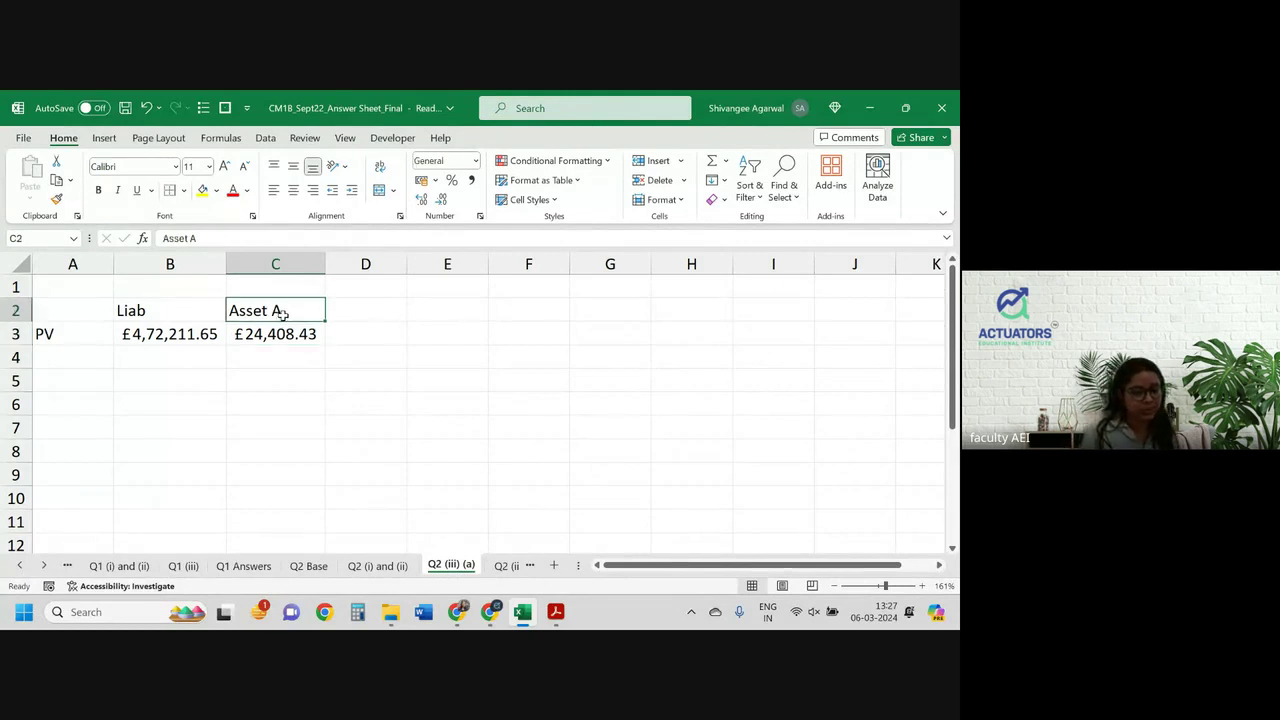
left_click_drag(325, 321, 477, 326)
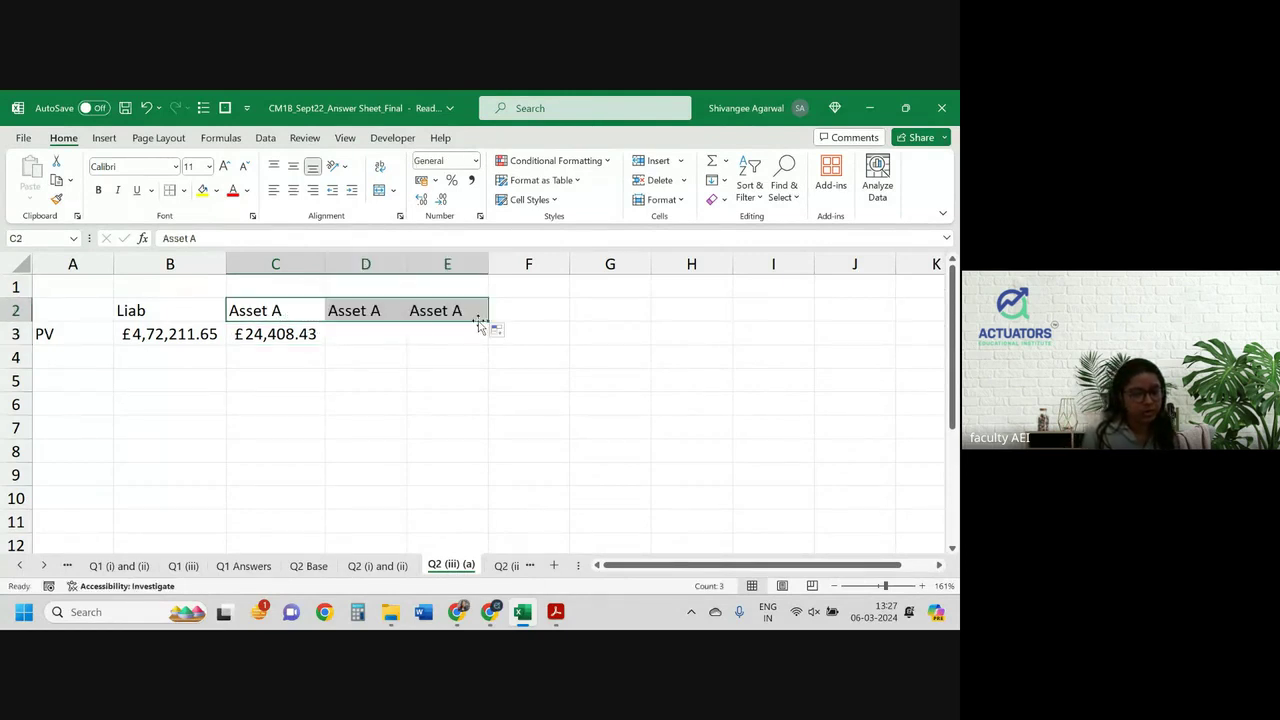
double_click(387, 314)
key("BackSpace")
type("B")
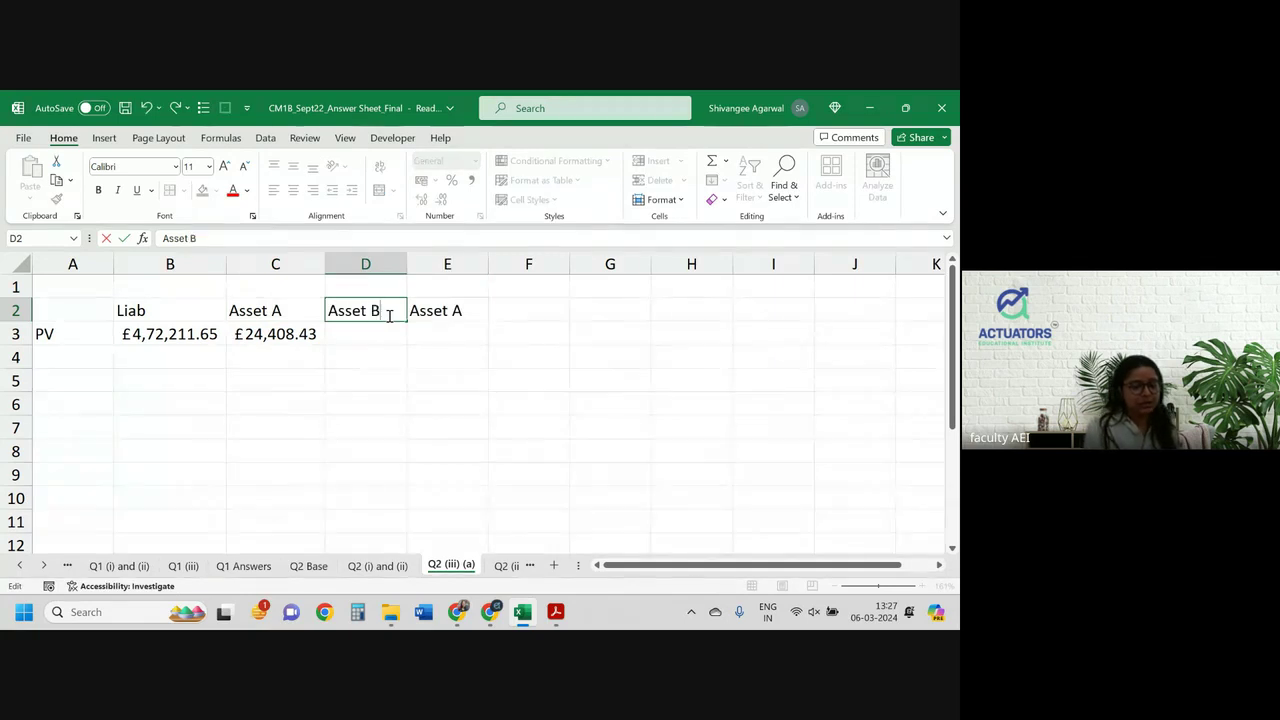
key("Return")
key("Up")
Replace the heading in E2 with a copy of the Asset B heading from D2
key("Right")
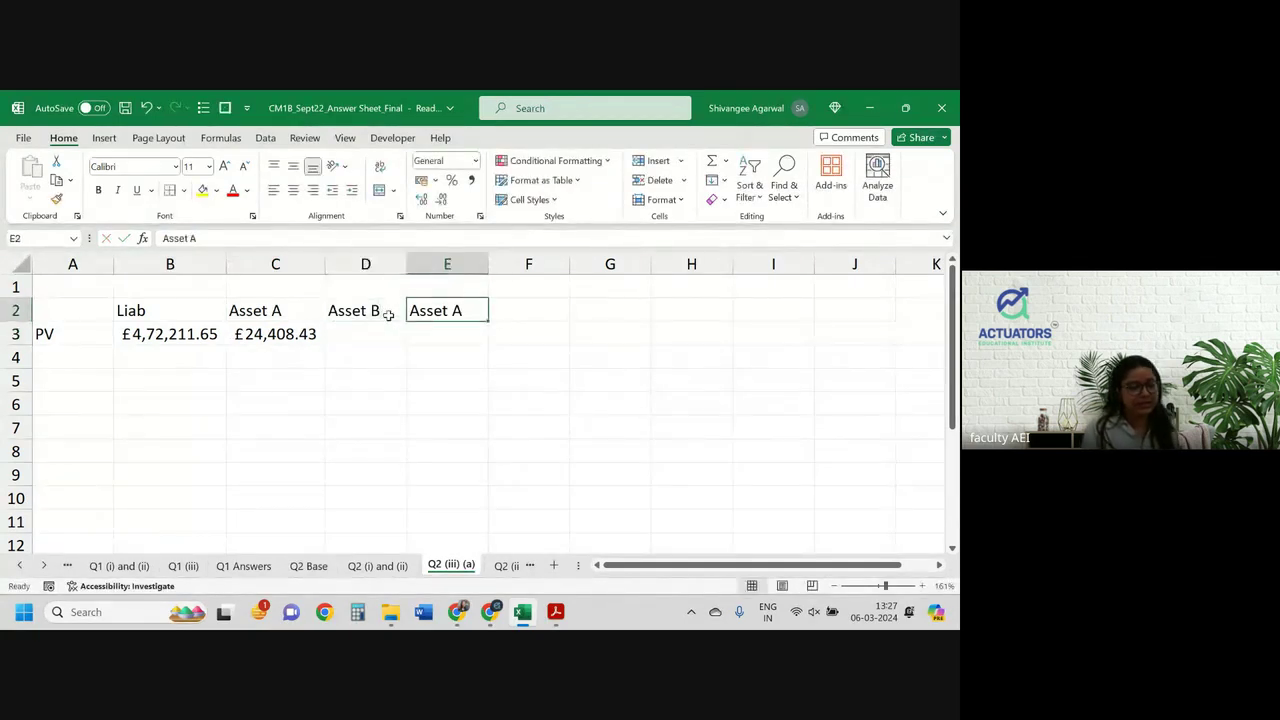
key("F2")
key("BackSpace")
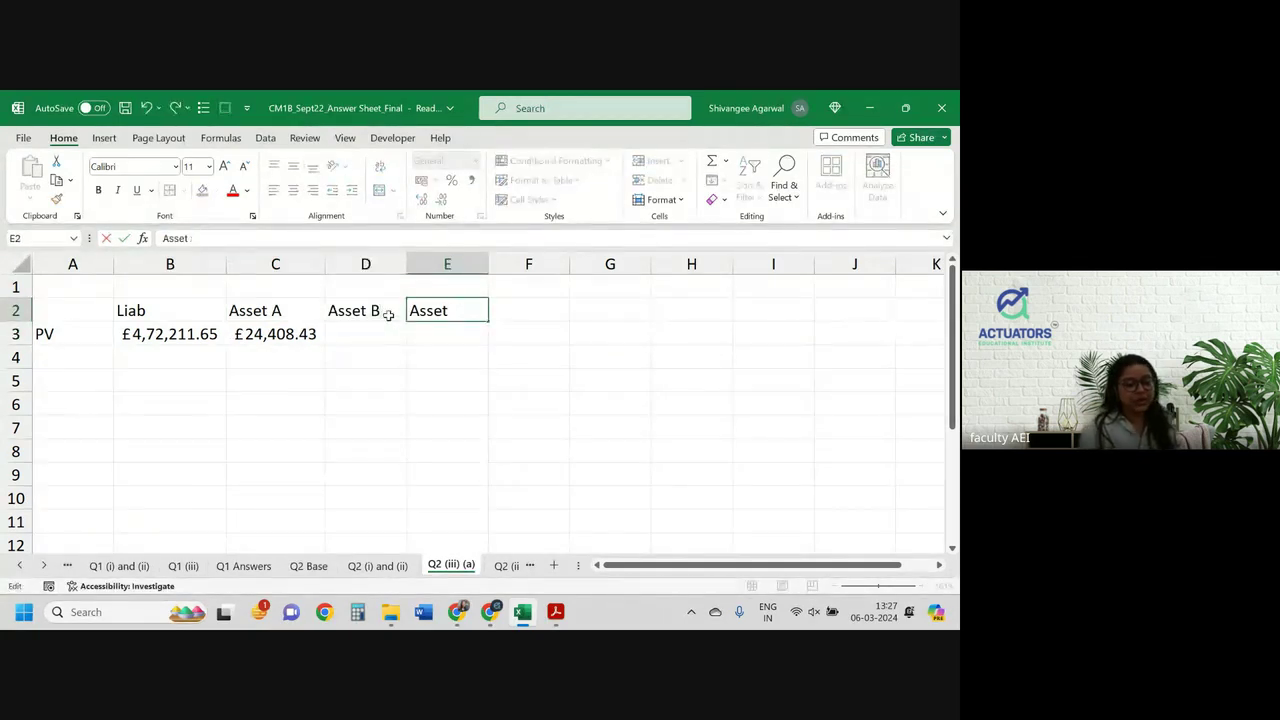
type("V")
key("BackSpace")
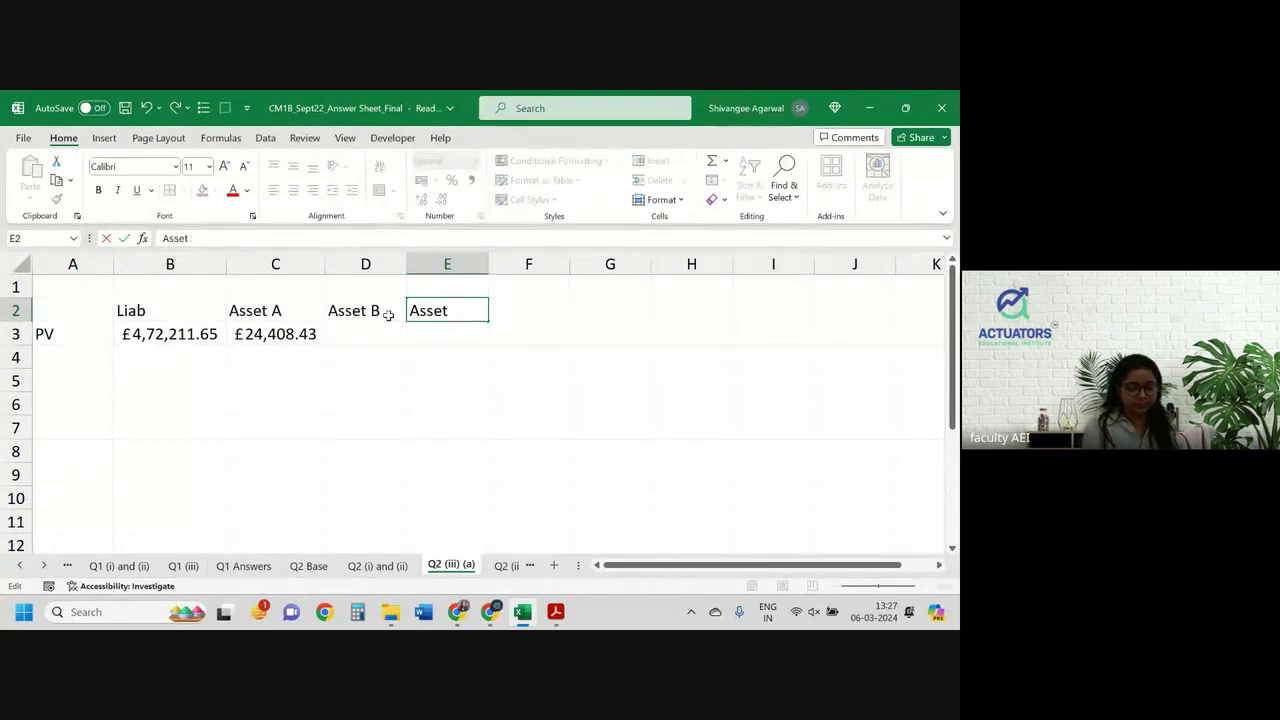
type("B")
key("Return")
left_click(458, 310)
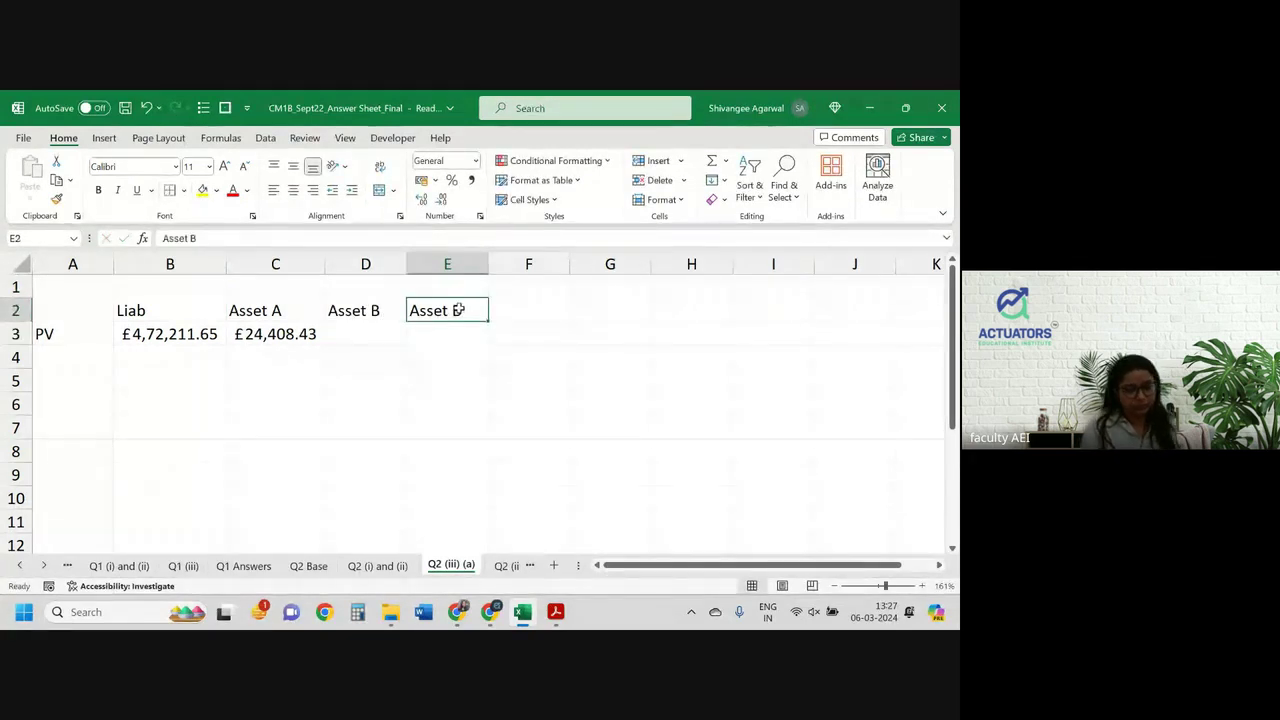
type("2")
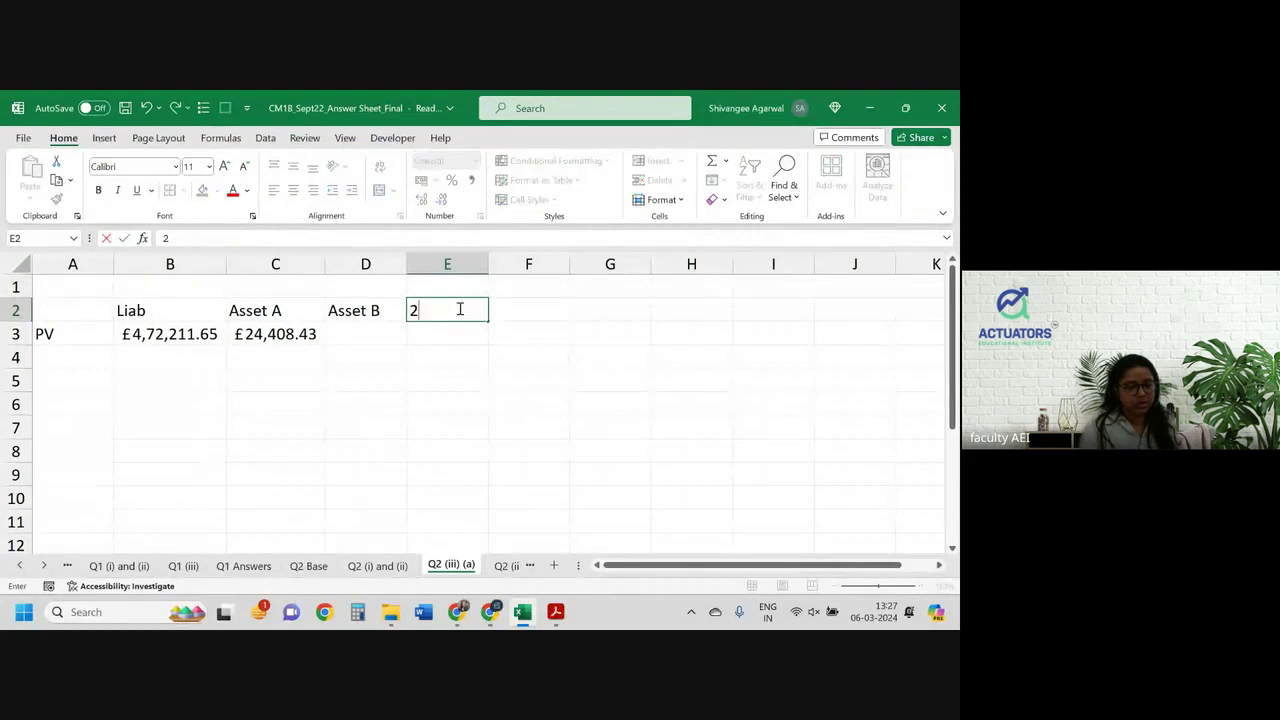
key("Up")
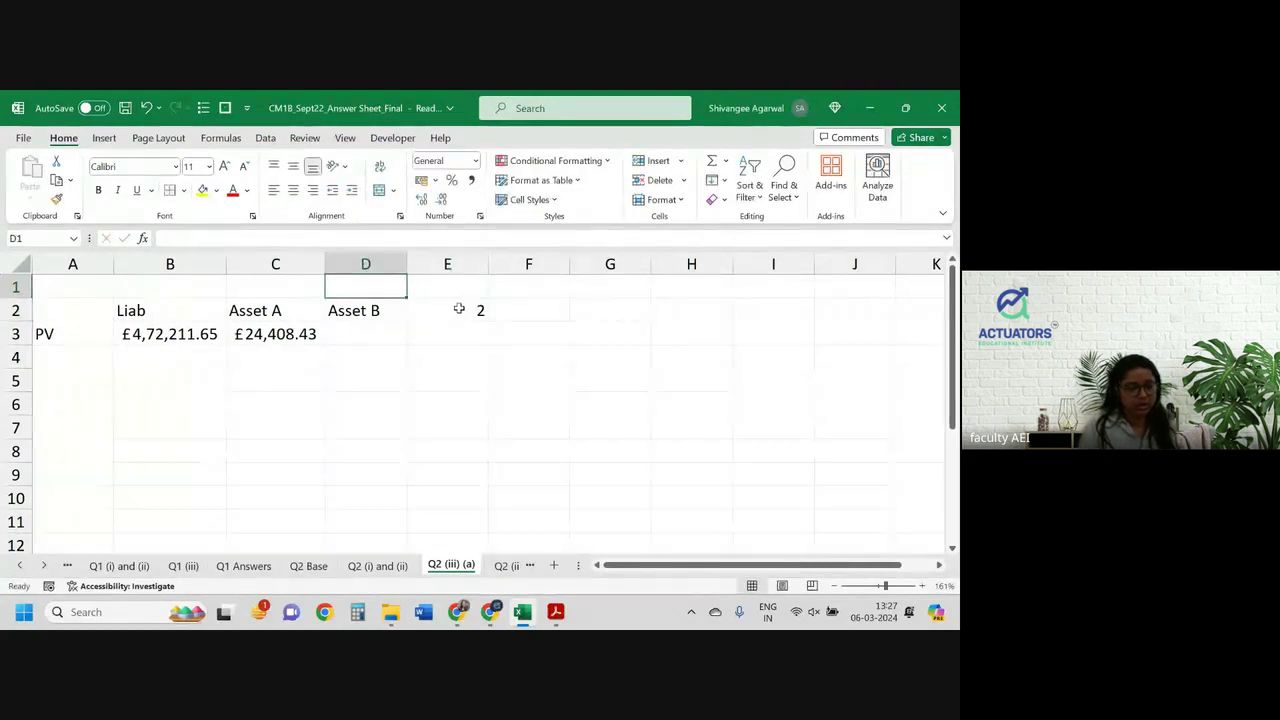
key("Left")
key("Down")
key("ctrl+c")
left_click(459, 309)
key("ctrl+v")
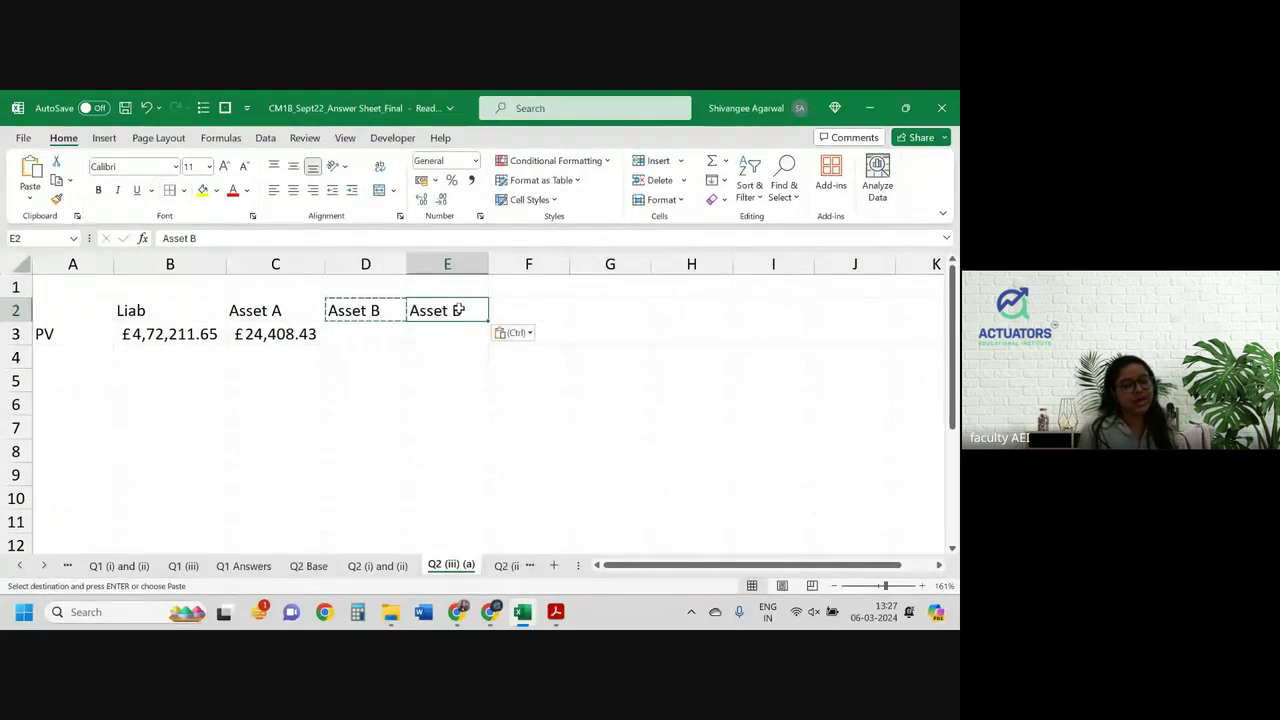
Change the heading in E2 to Asset C
key("Right")
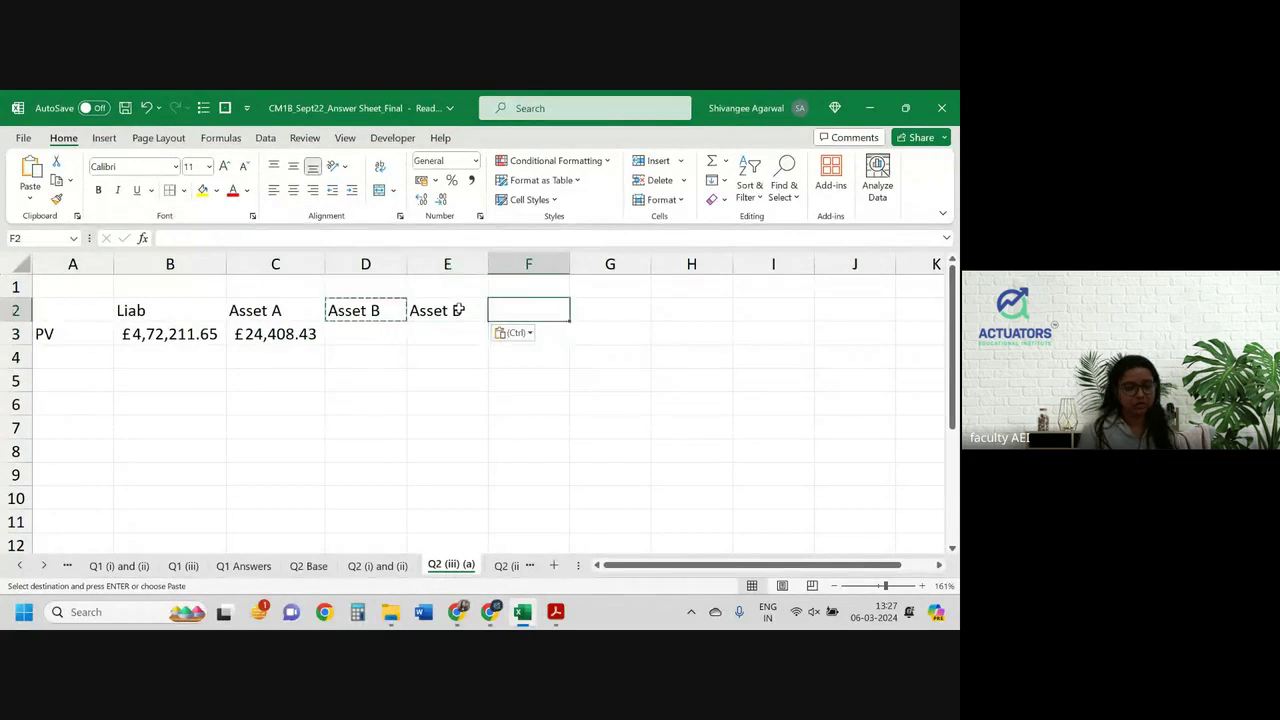
key("Left")
key("F2")
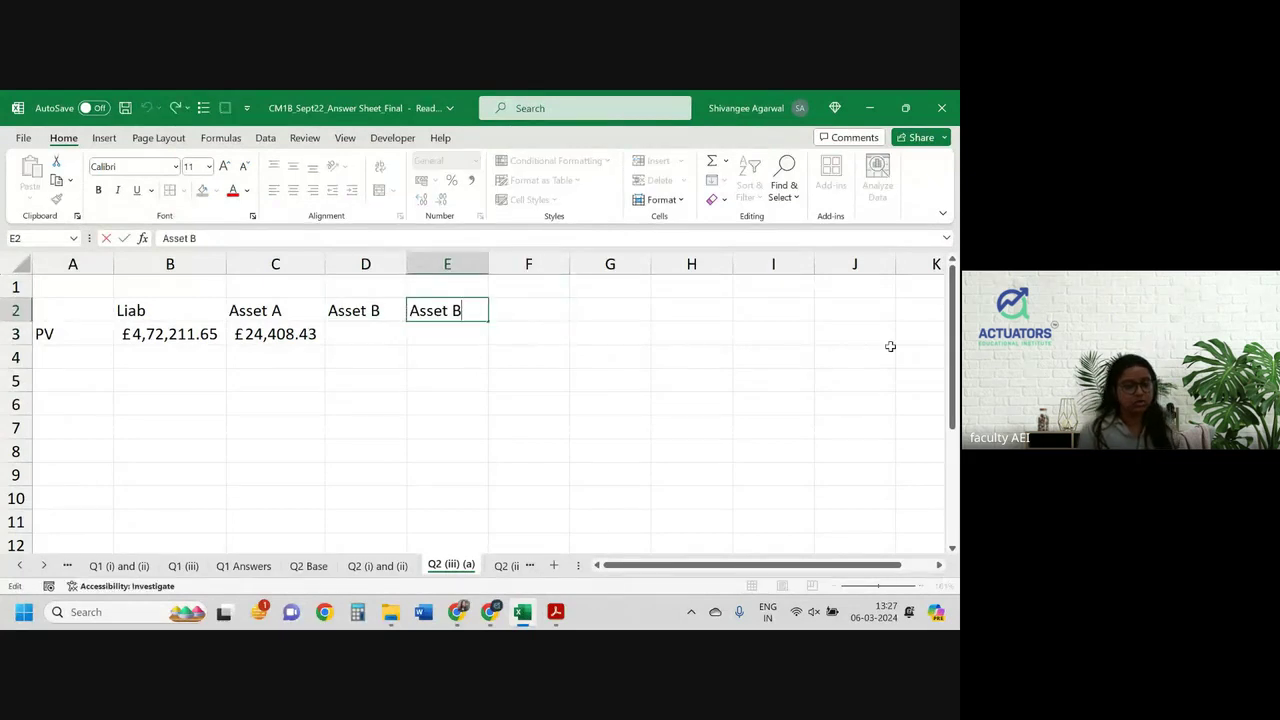
key("BackSpace")
type("c")
type("C")
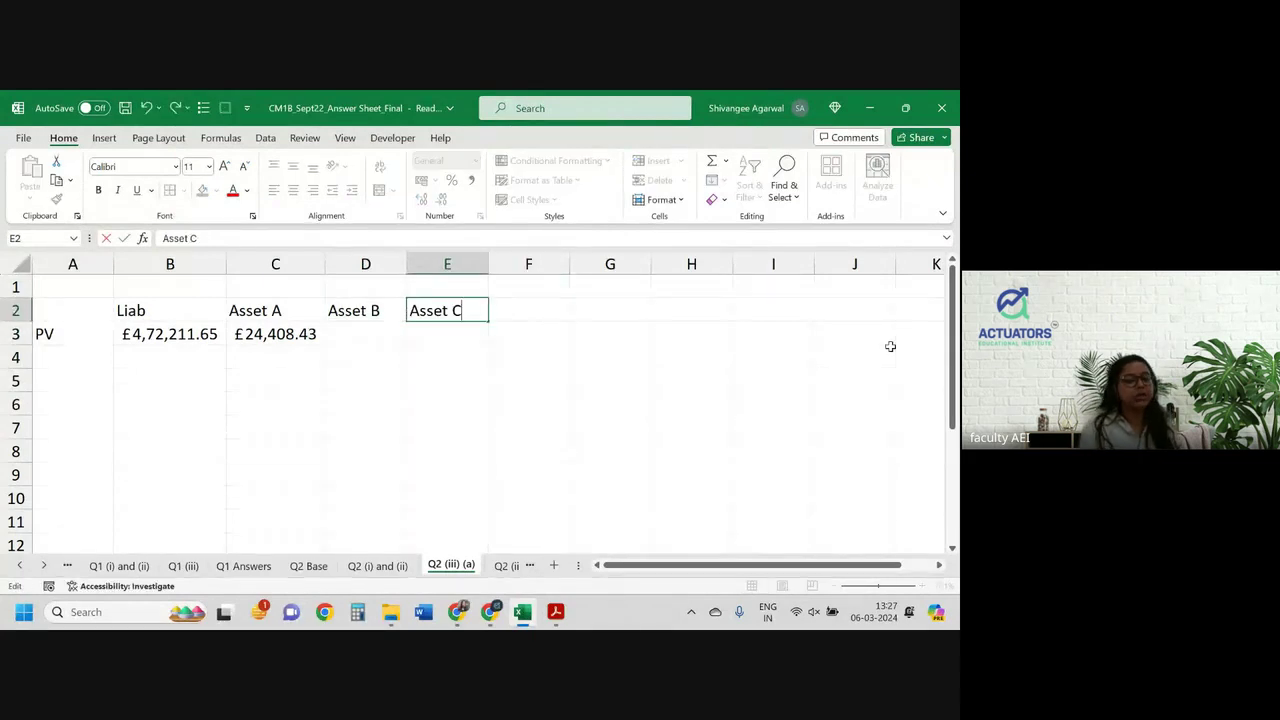
key("Return")
Link the Asset B PV in D3 to the time 10 discount factor in C28 on the Q2 (i) and (ii) sheet
key("Left")
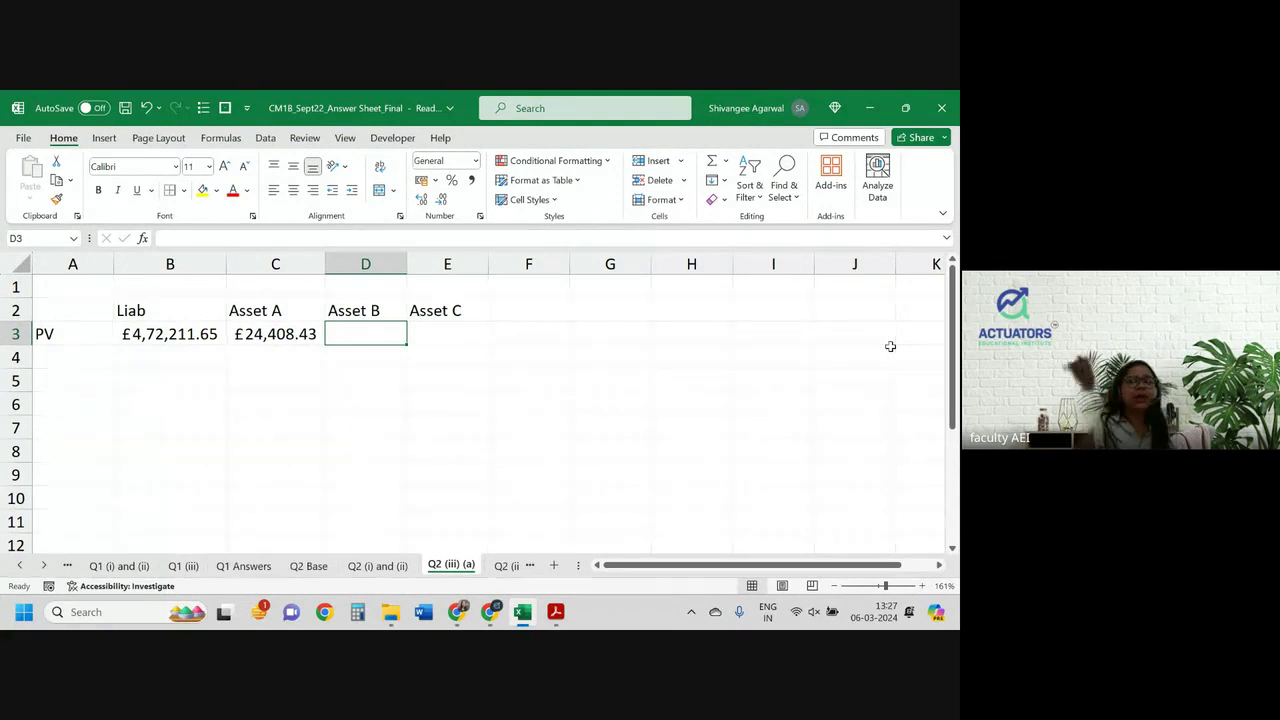
type("=")
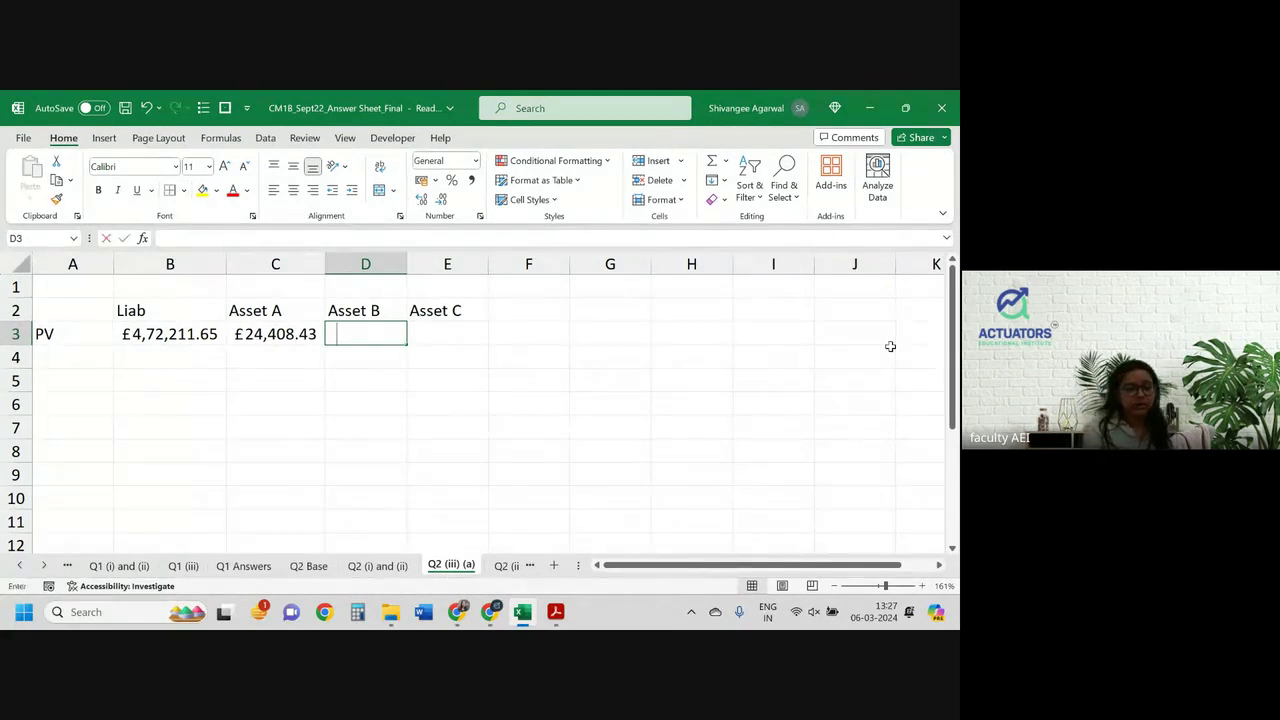
left_click(377, 566)
scroll(244, 465, "up", 3)
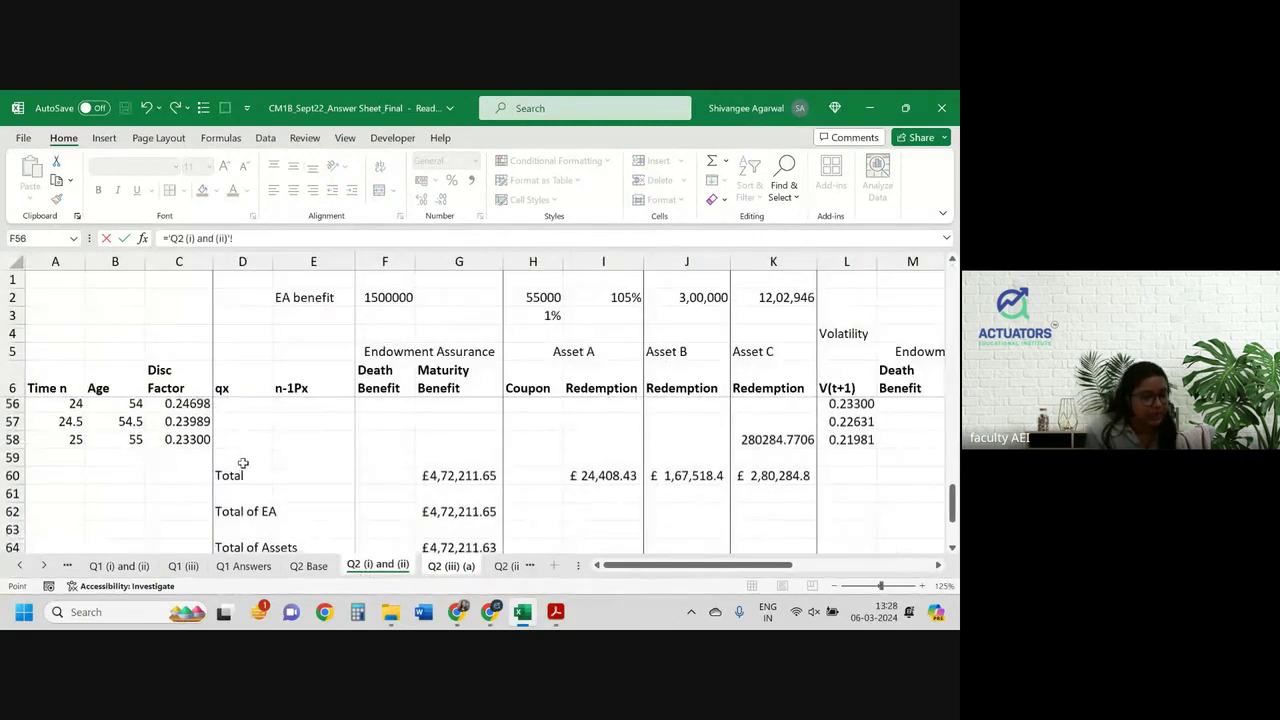
scroll(243, 463, "up", 8)
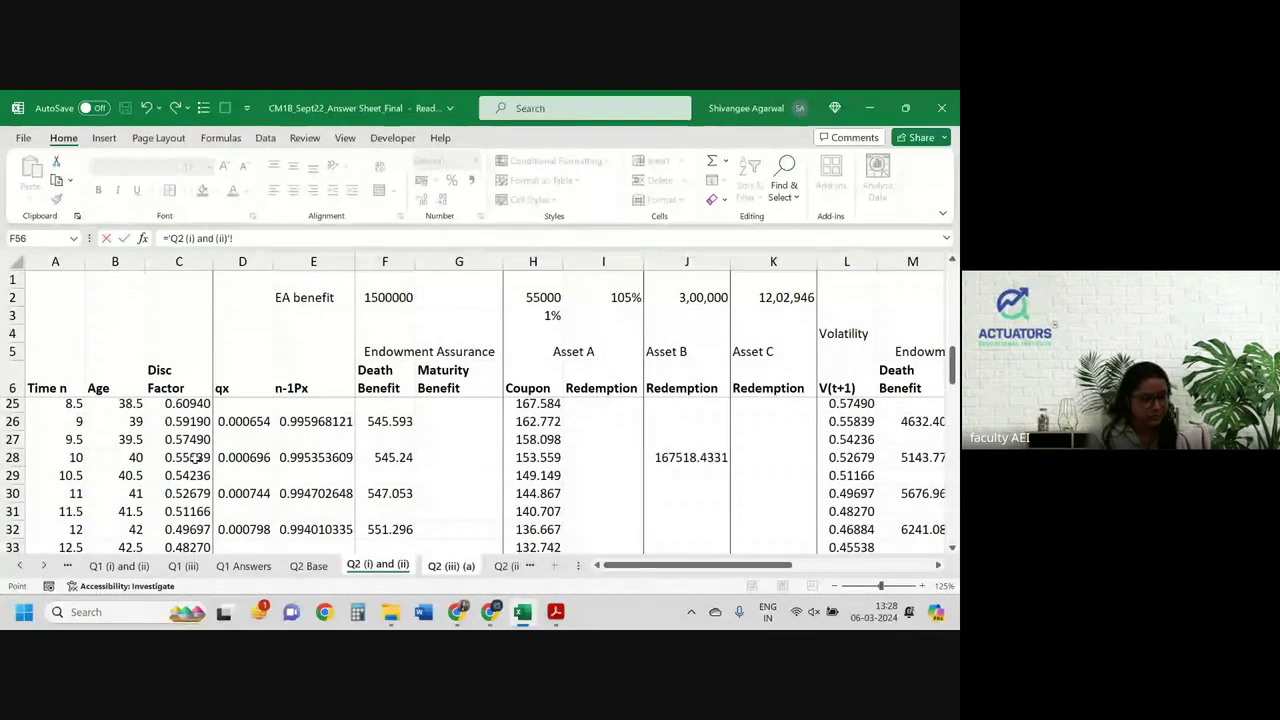
key("BackSpace")
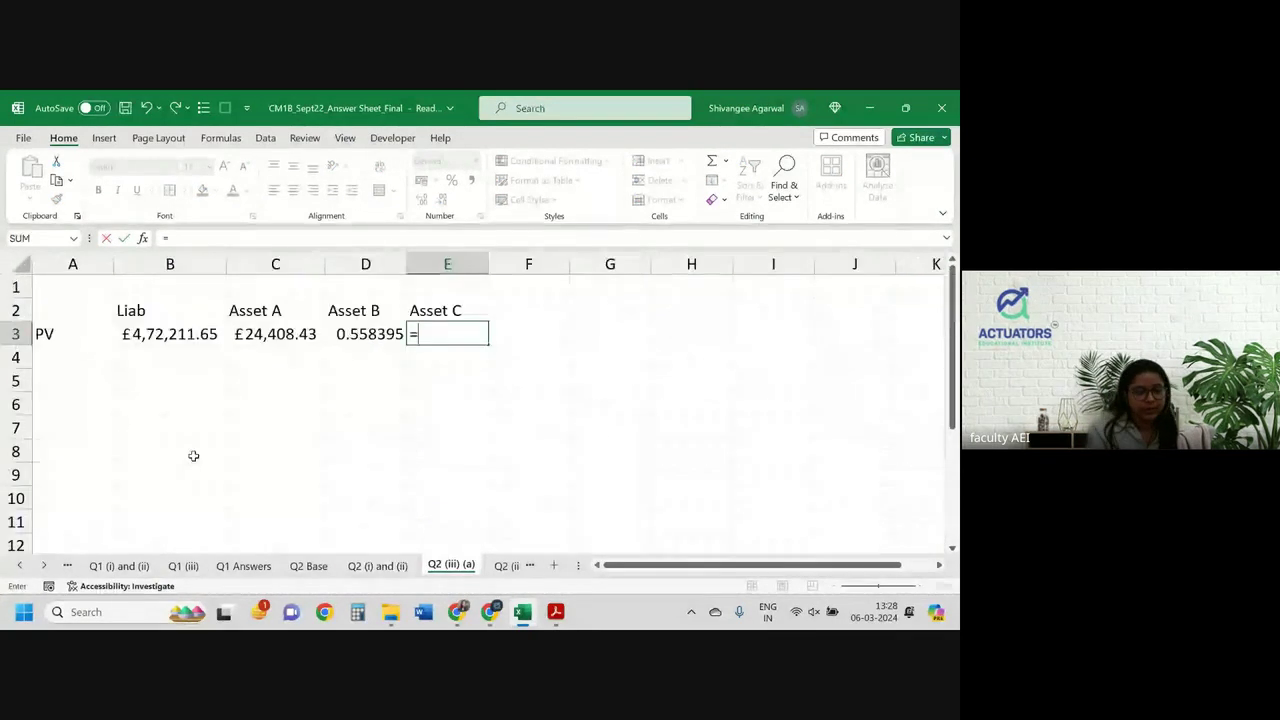
Link the Asset C PV in E3 to the time 25 discount factor in C58 on the Q2 (i) and (ii) sheet
left_click(375, 566)
scroll(207, 471, "down", 2)
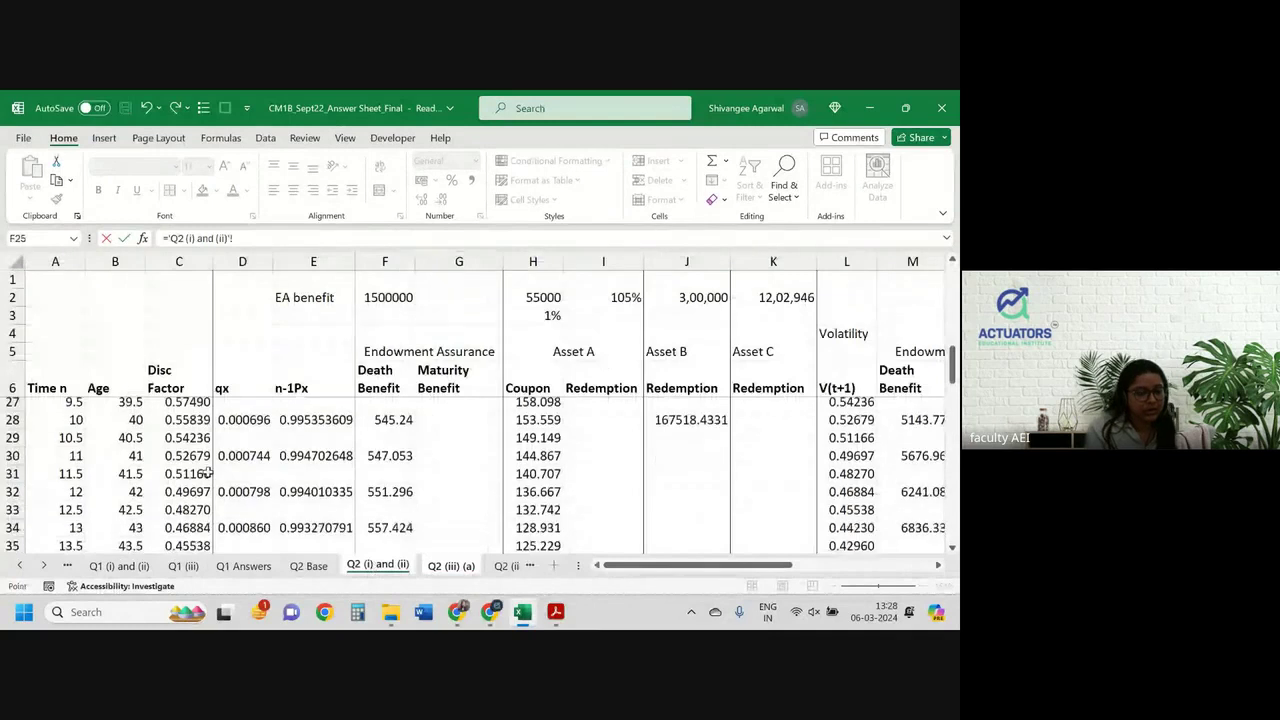
scroll(207, 471, "down", 4)
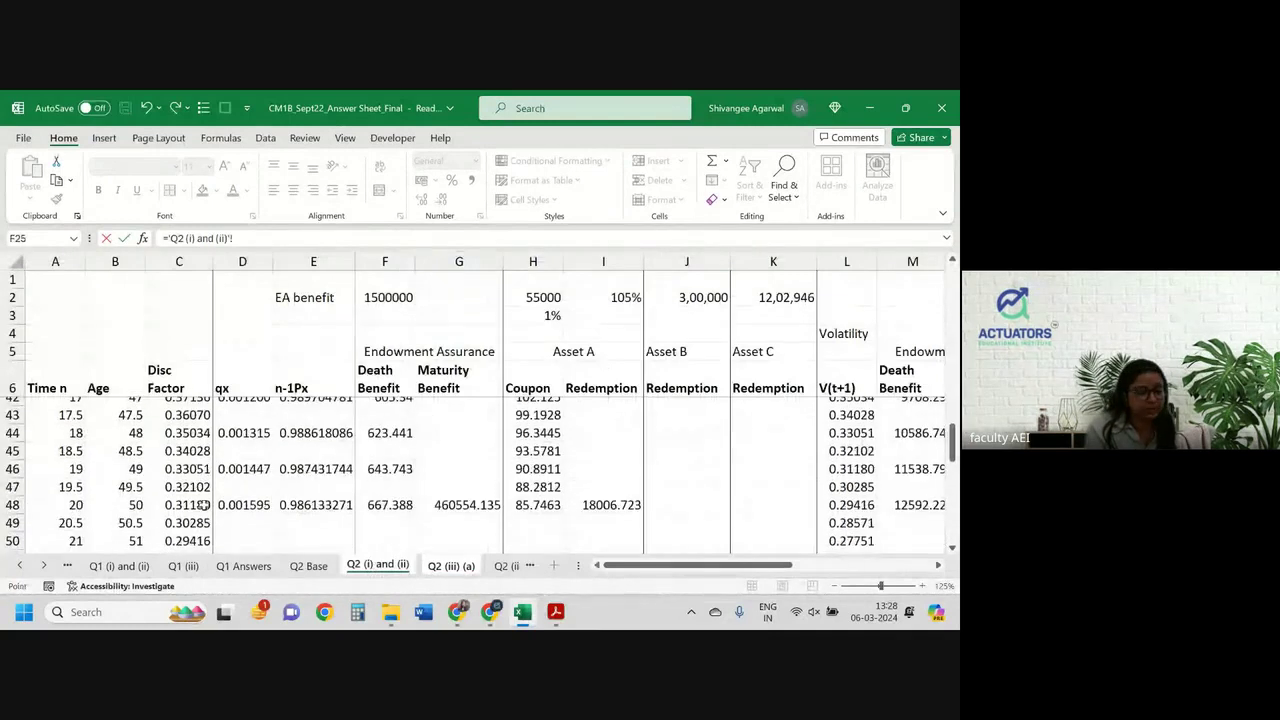
scroll(203, 507, "down", 2)
scroll(203, 507, "down", 1)
left_click(203, 503)
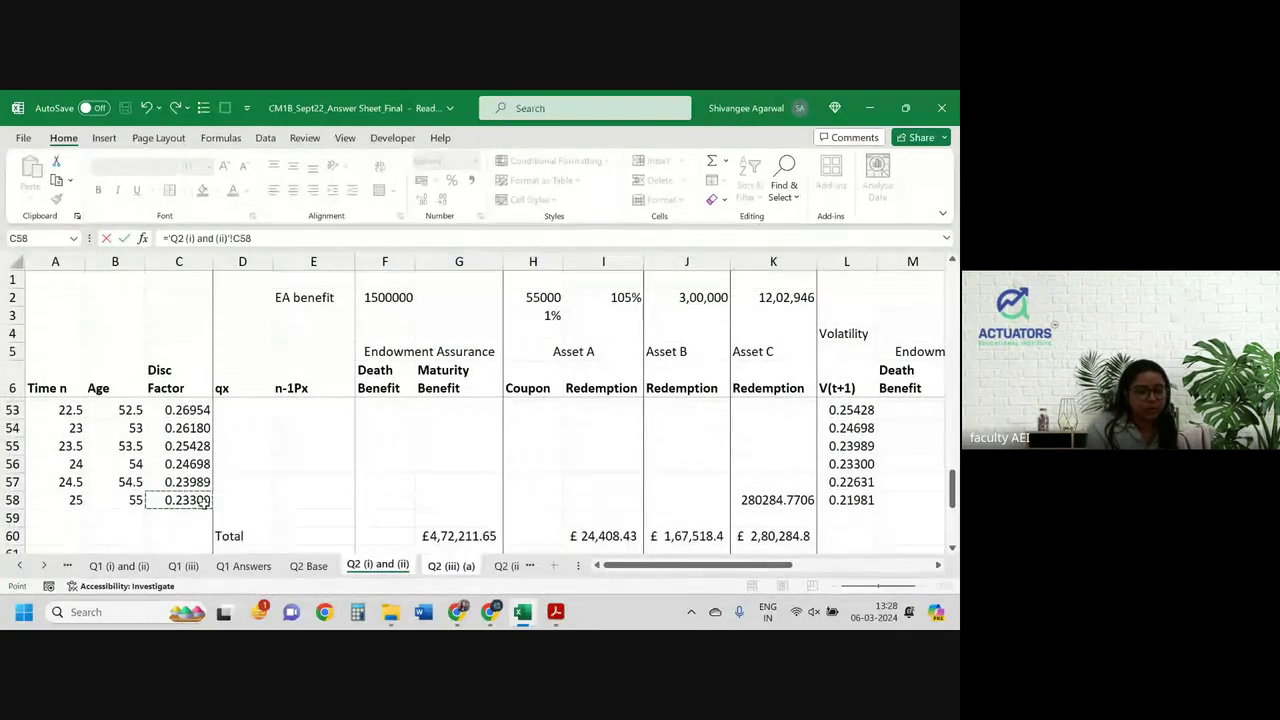
key("Return")
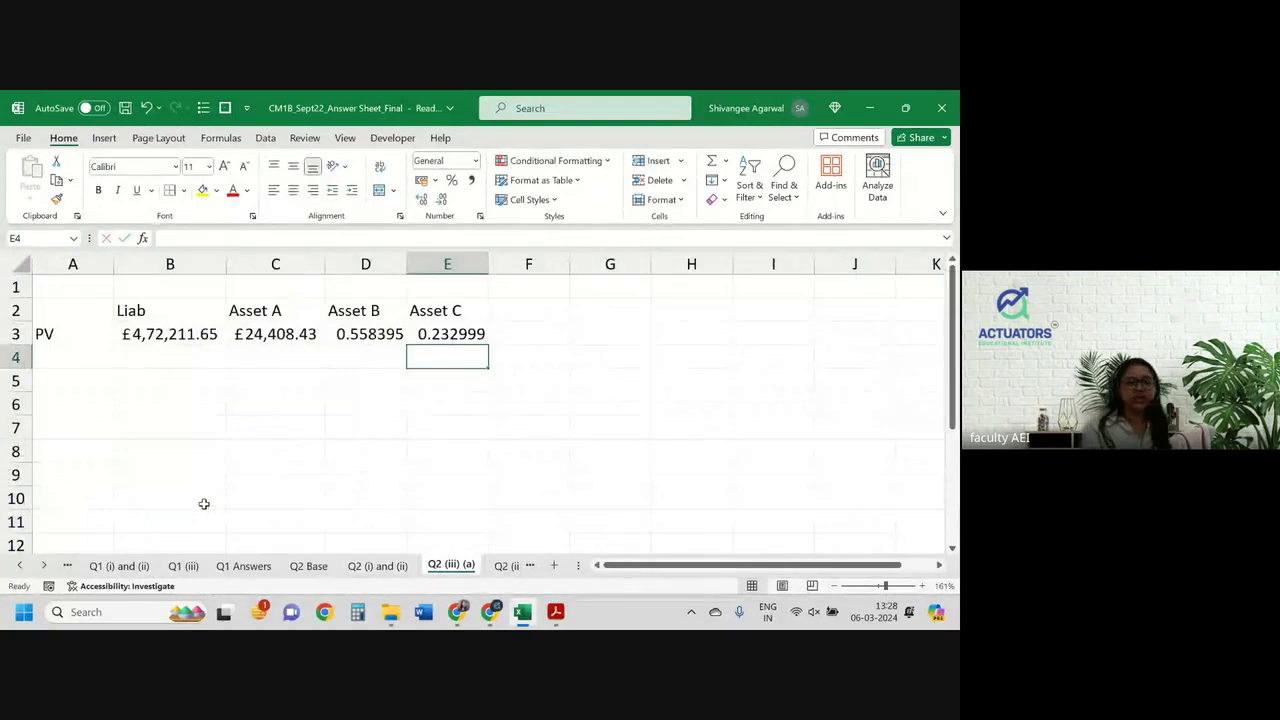
Merge and centre D1:E1 above the Asset B and Asset C headings and enter "For nominal value 1" there
key("Up")
key("Left")
key("Up")
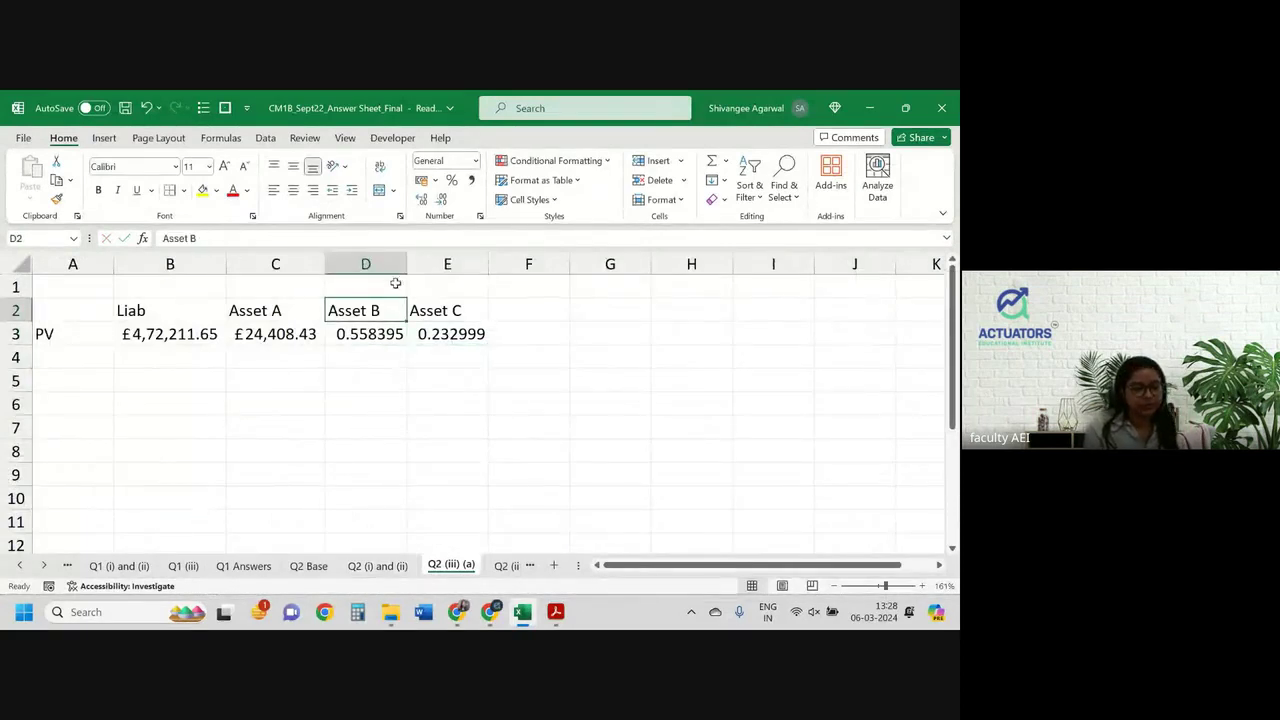
left_click_drag(395, 285, 452, 286)
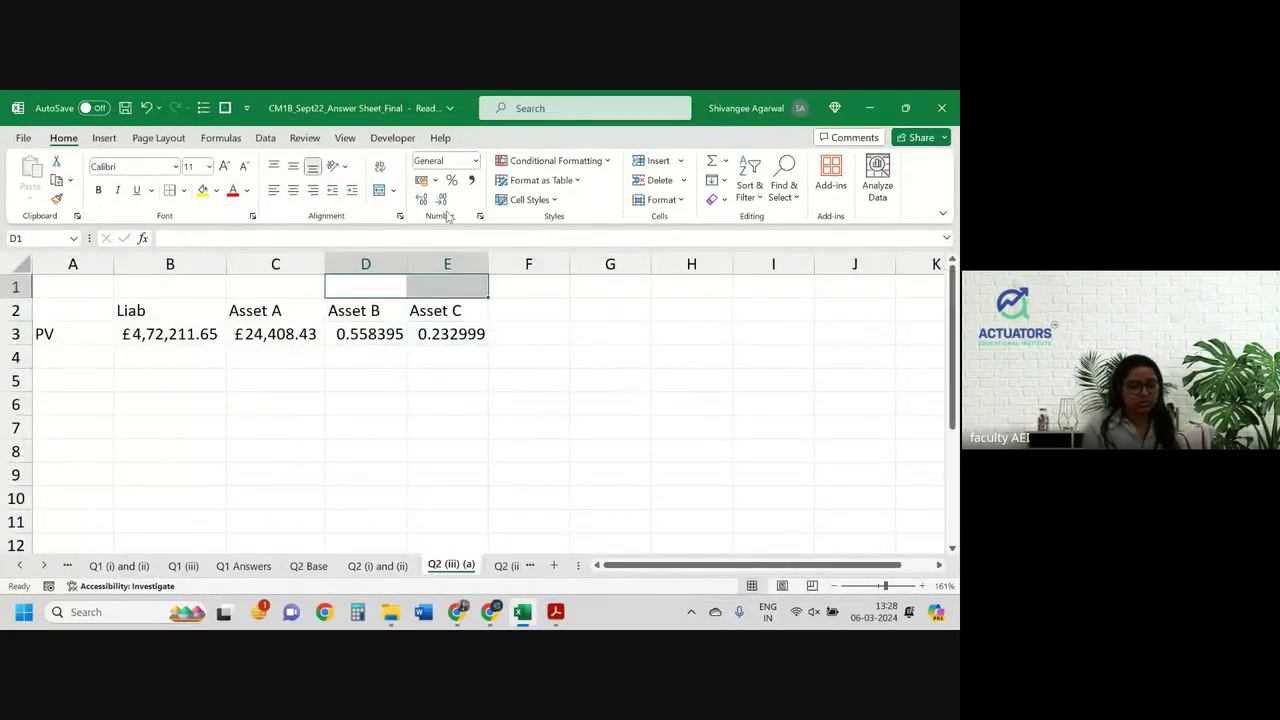
left_click(381, 191)
type("For nomi")
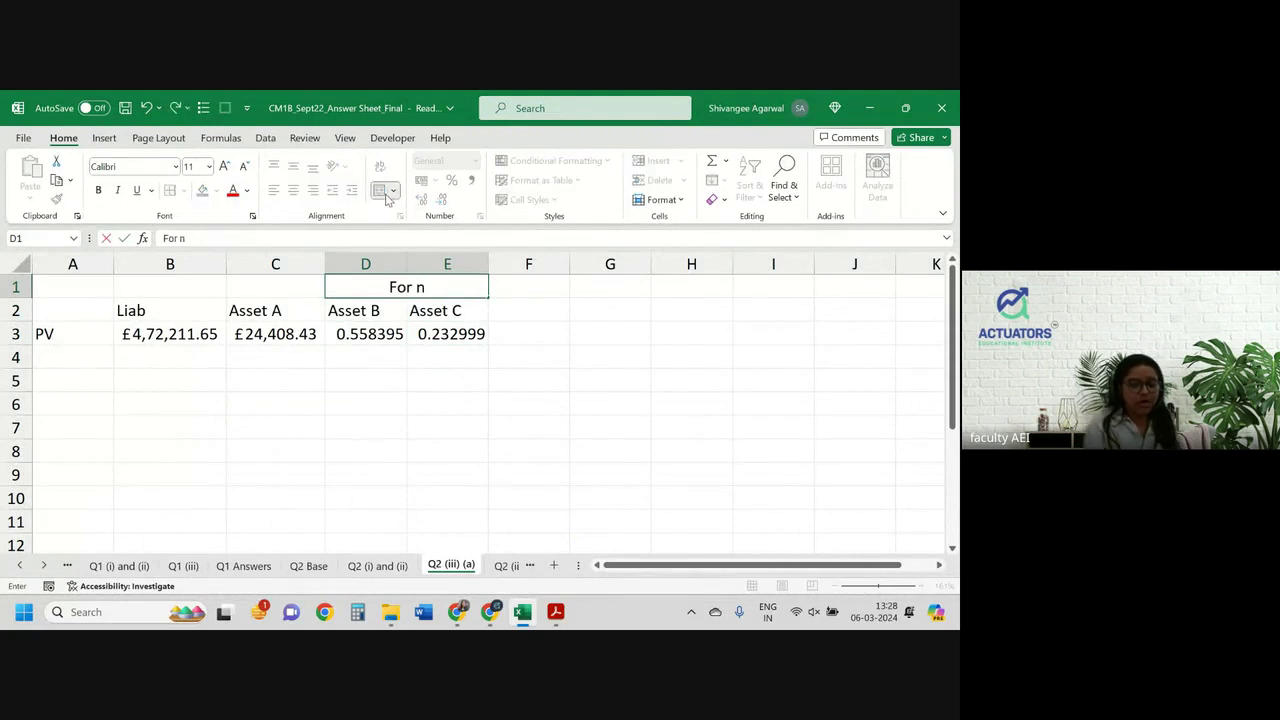
key("BackSpace")
key("BackSpace")
type("minal ")
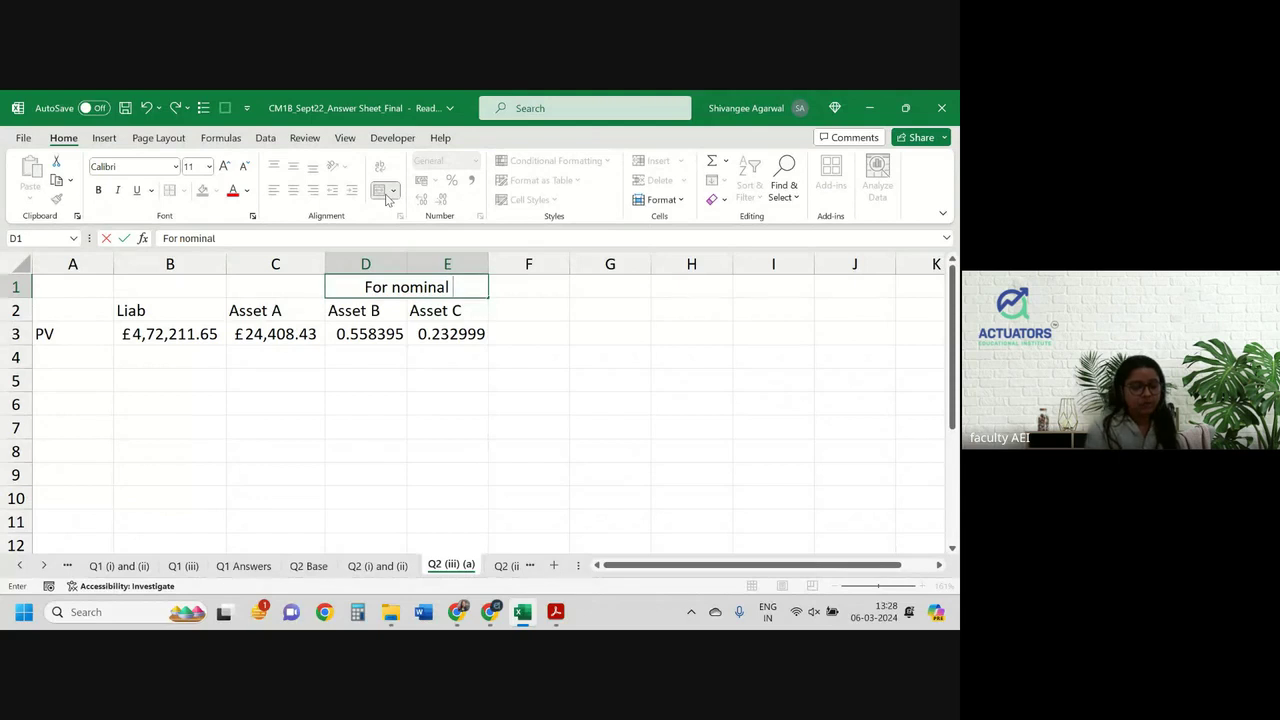
type("val")
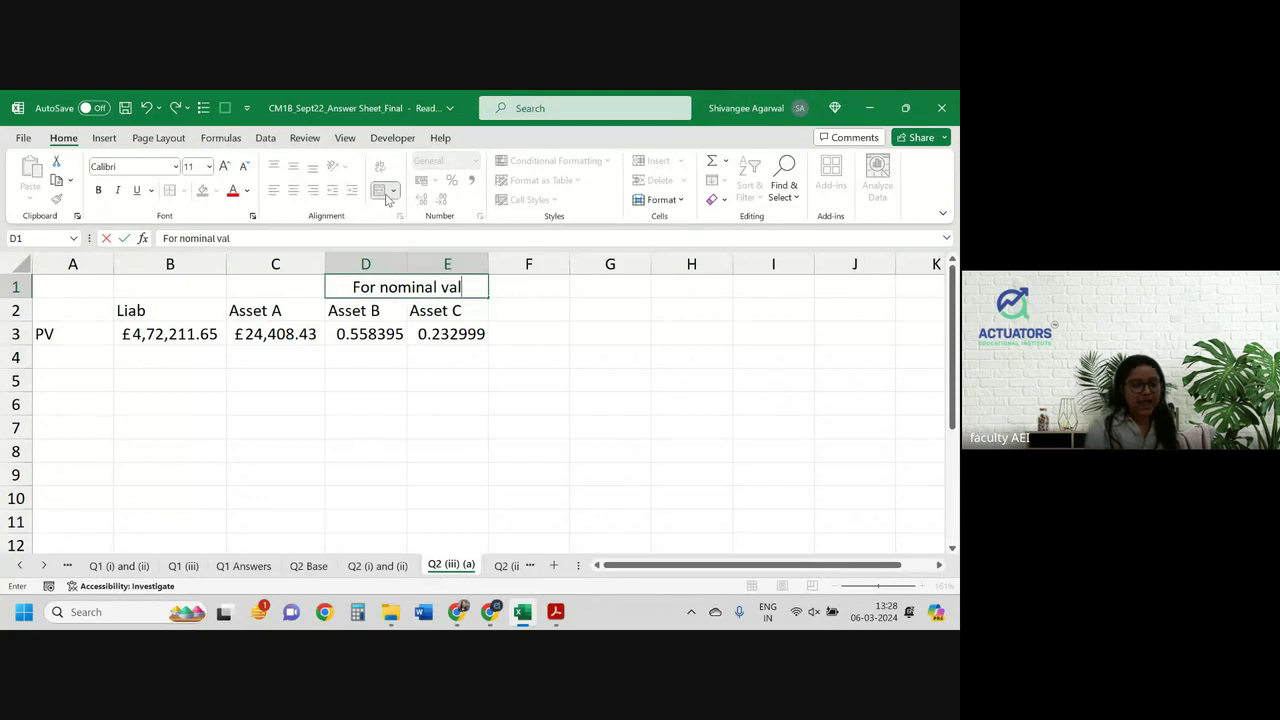
type("ue 1")
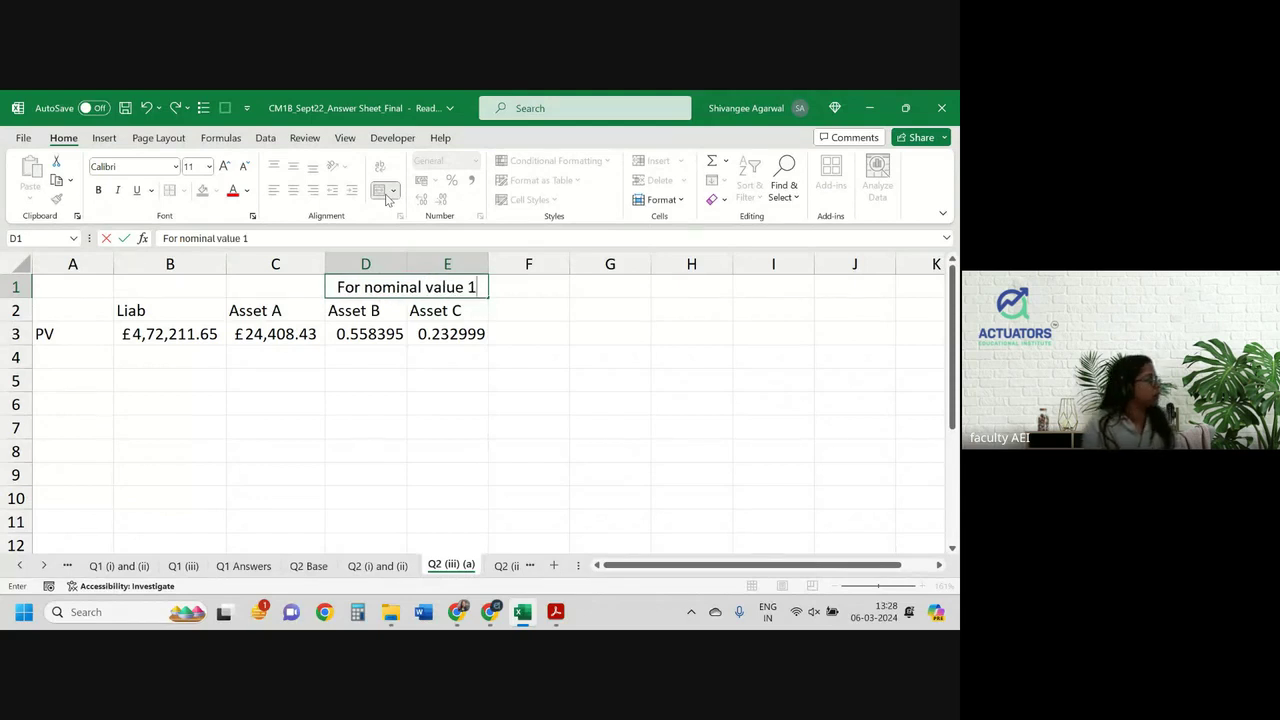
key("Return")
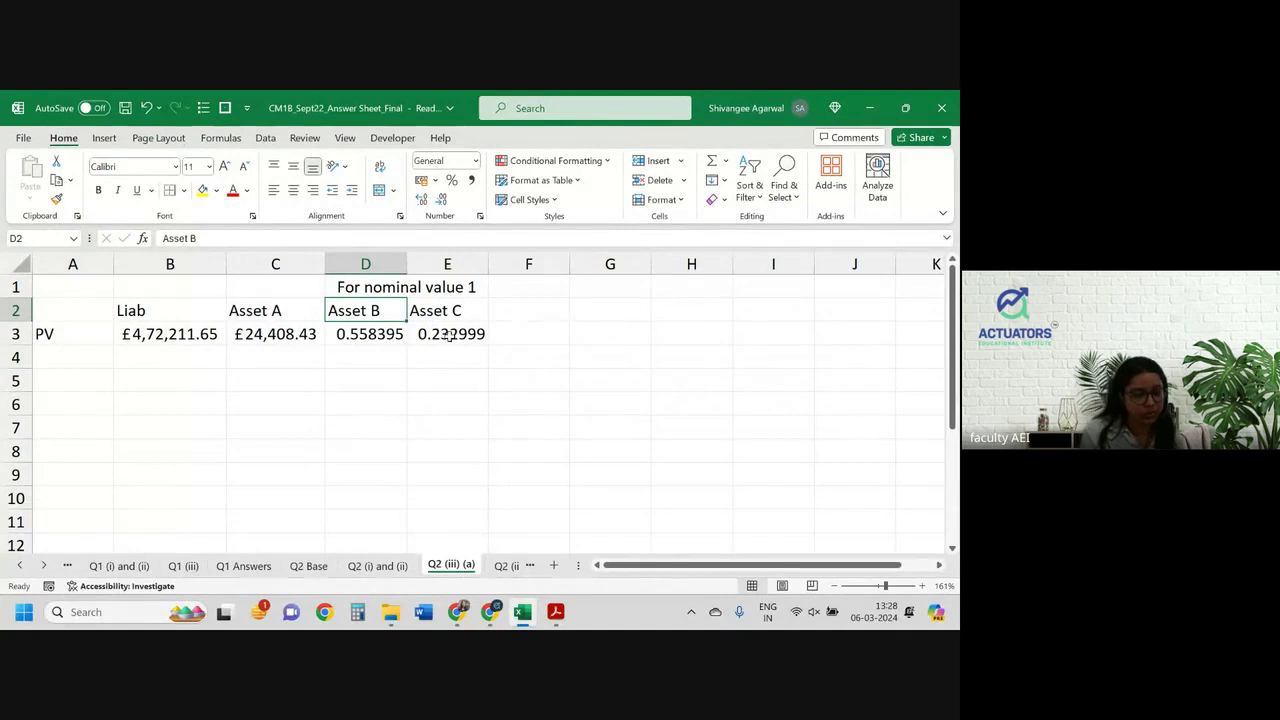
Label row 4 as Volatility in A4, below the PV row
left_click(94, 356)
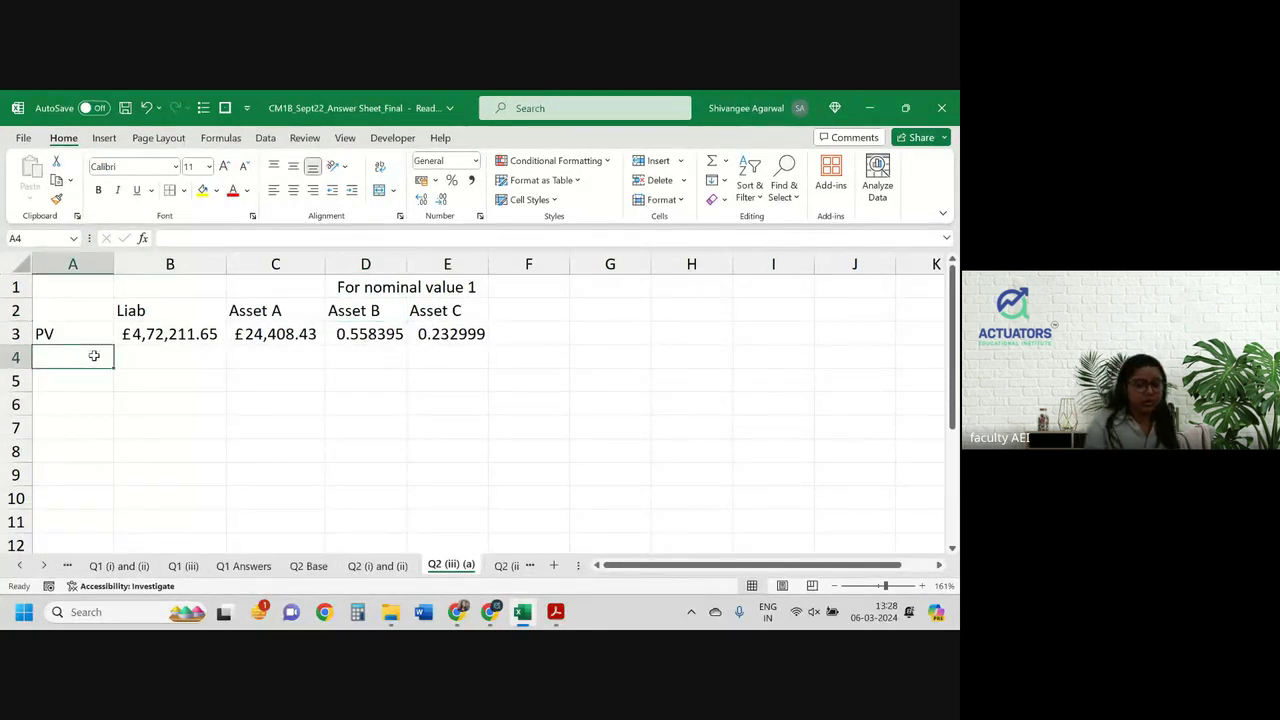
type("Volati")
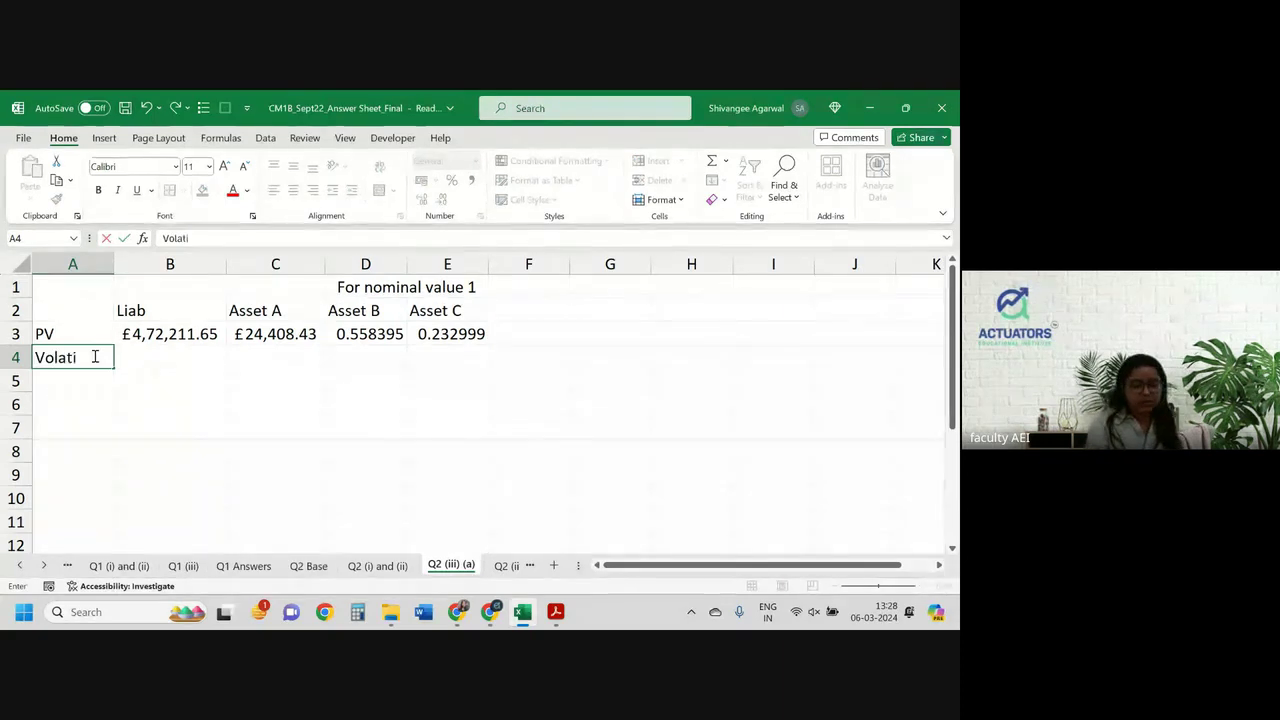
type("li")
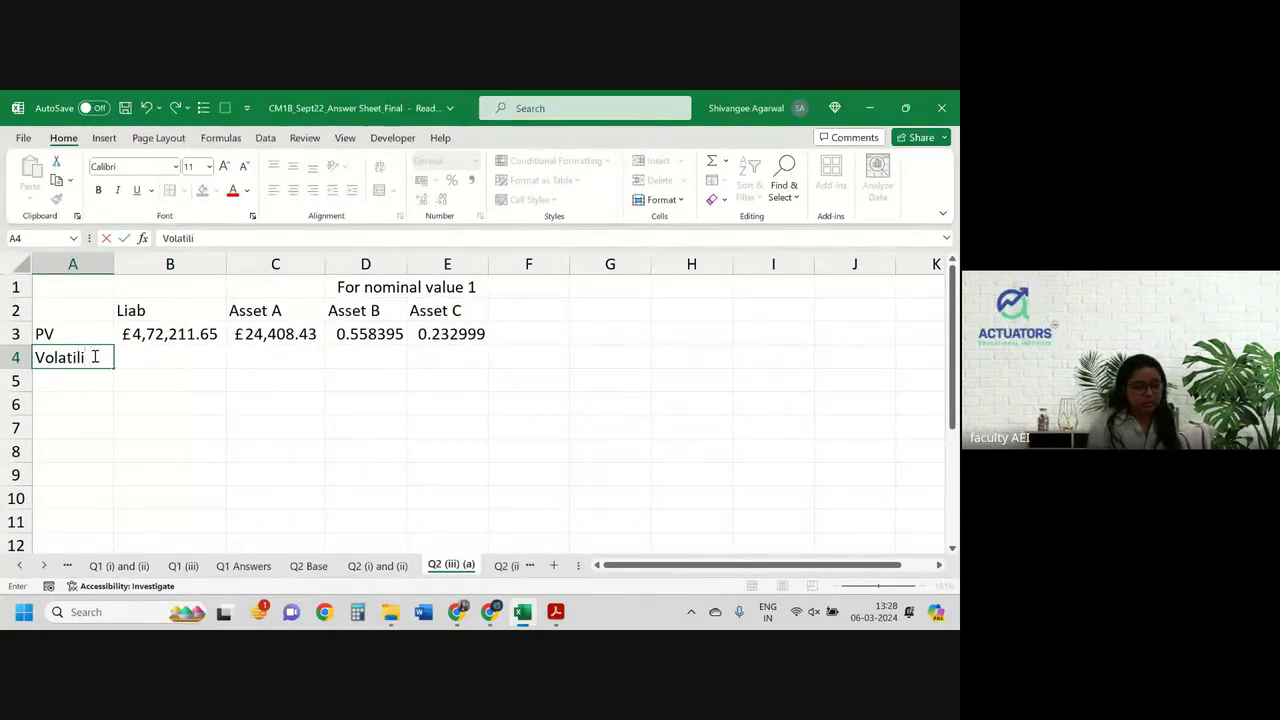
type("ty")
key("Tab")
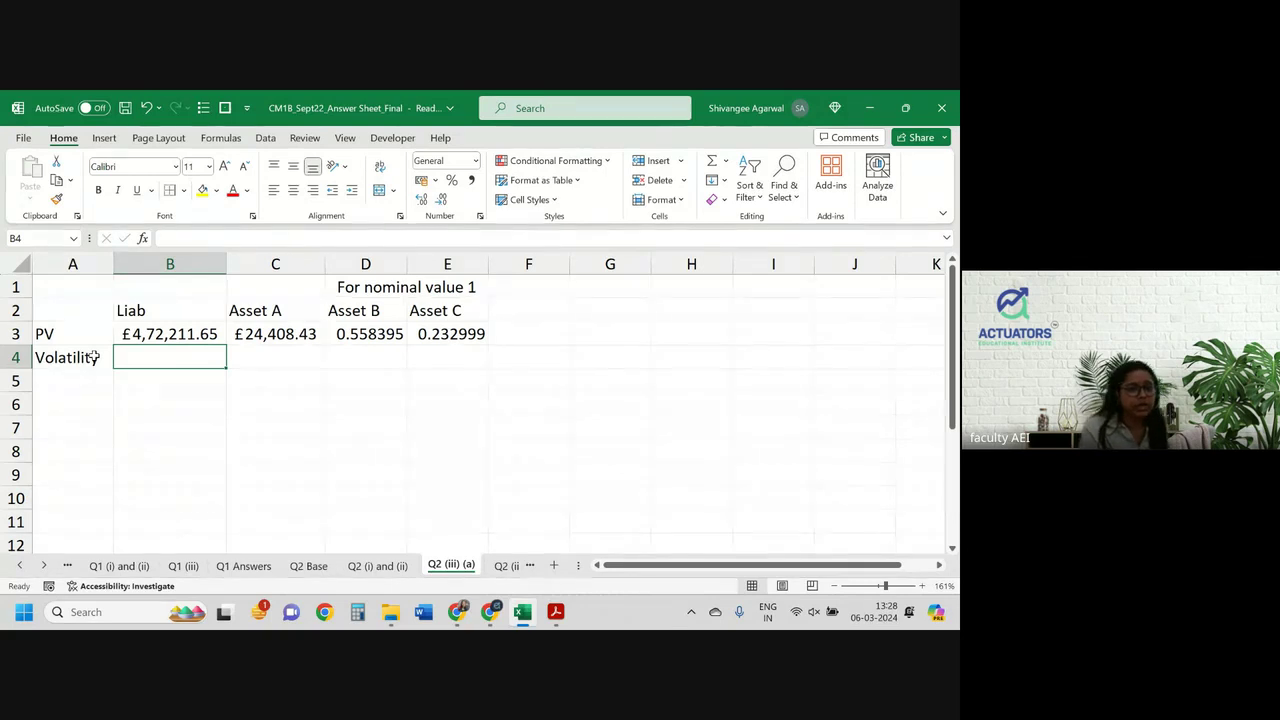
Link the liability volatility in B4 to the Total of EA in N62 on the Q2 (i) and (ii) sheet
type("=")
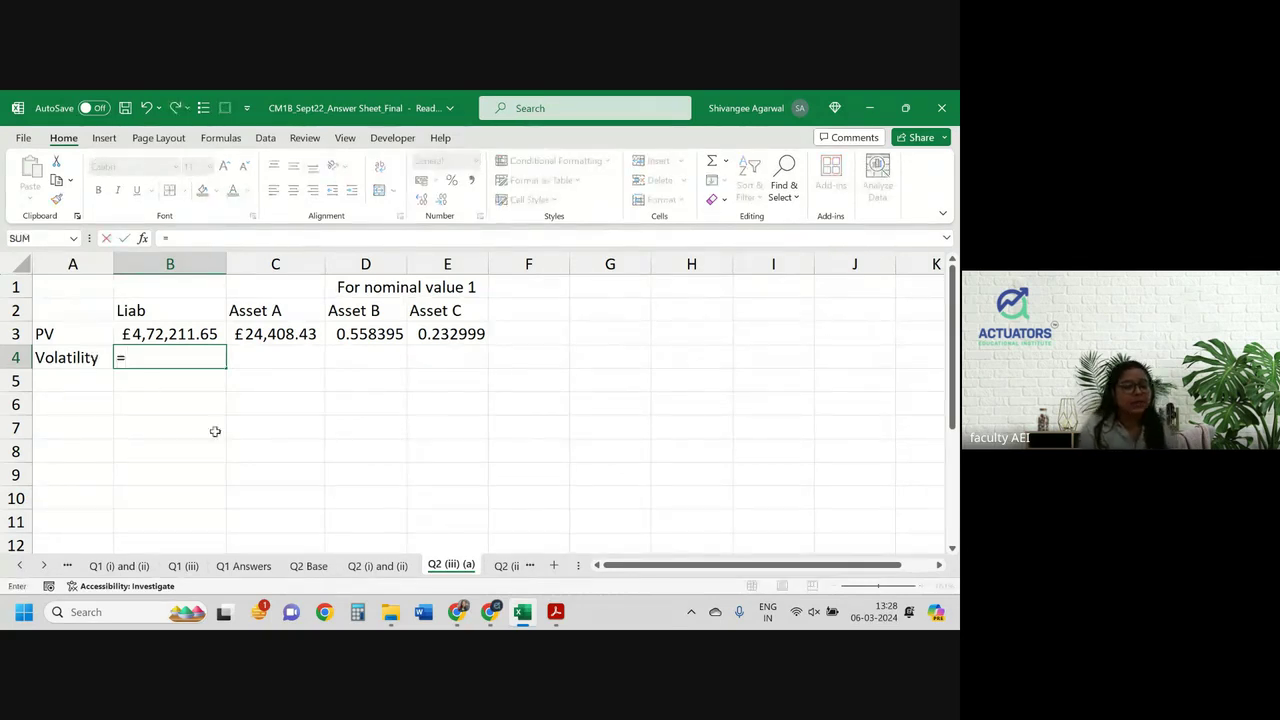
left_click(377, 565)
scroll(693, 439, "down", 2)
scroll(693, 439, "right", 3)
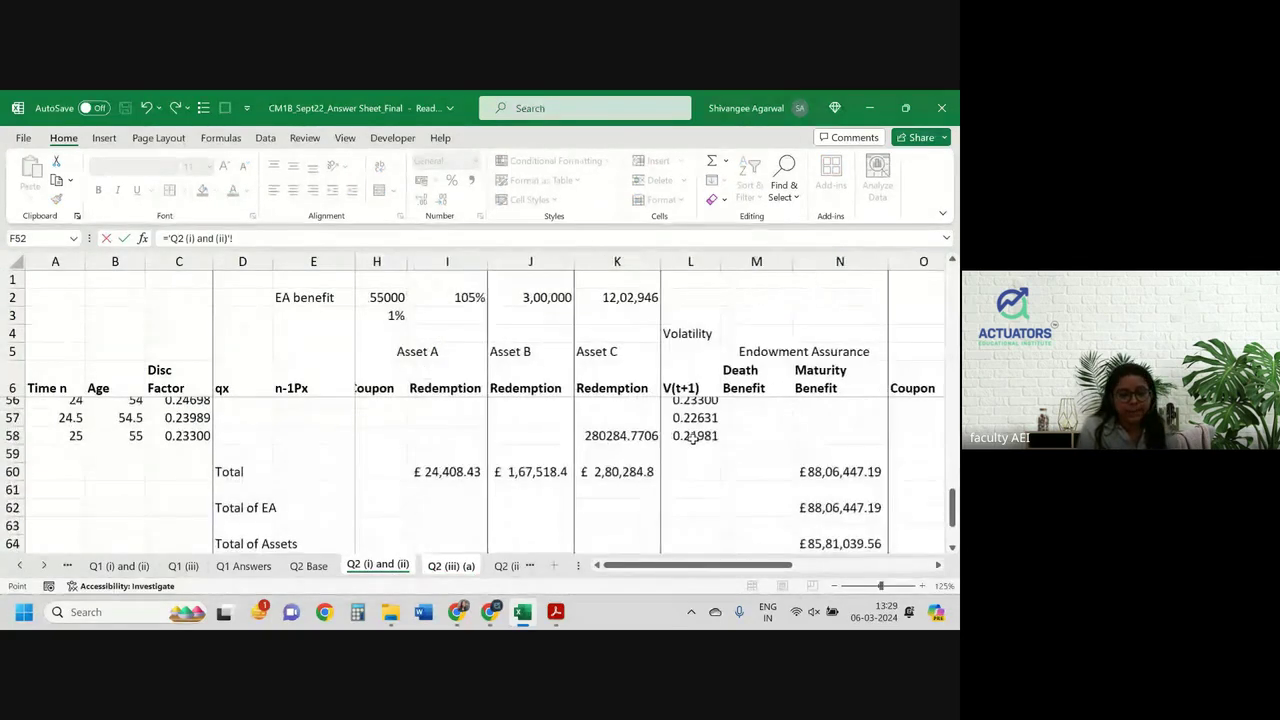
scroll(693, 439, "down", 3)
scroll(693, 439, "up", 2)
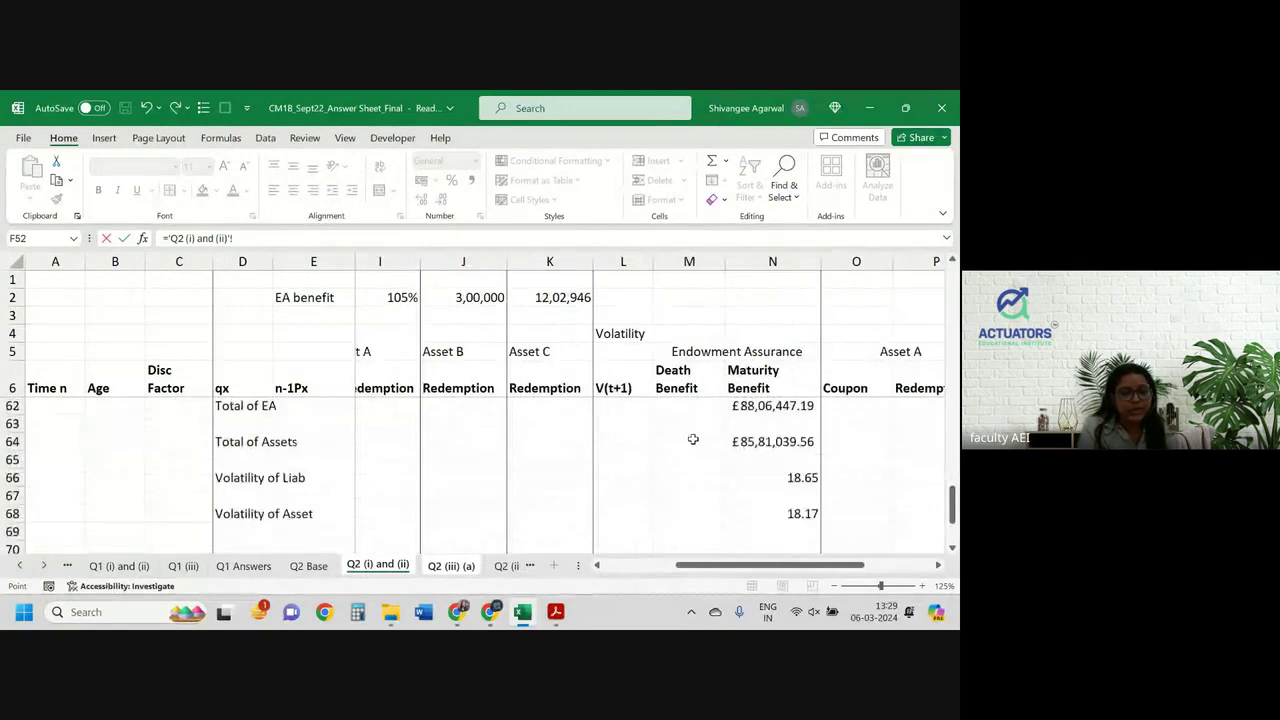
left_click(790, 473)
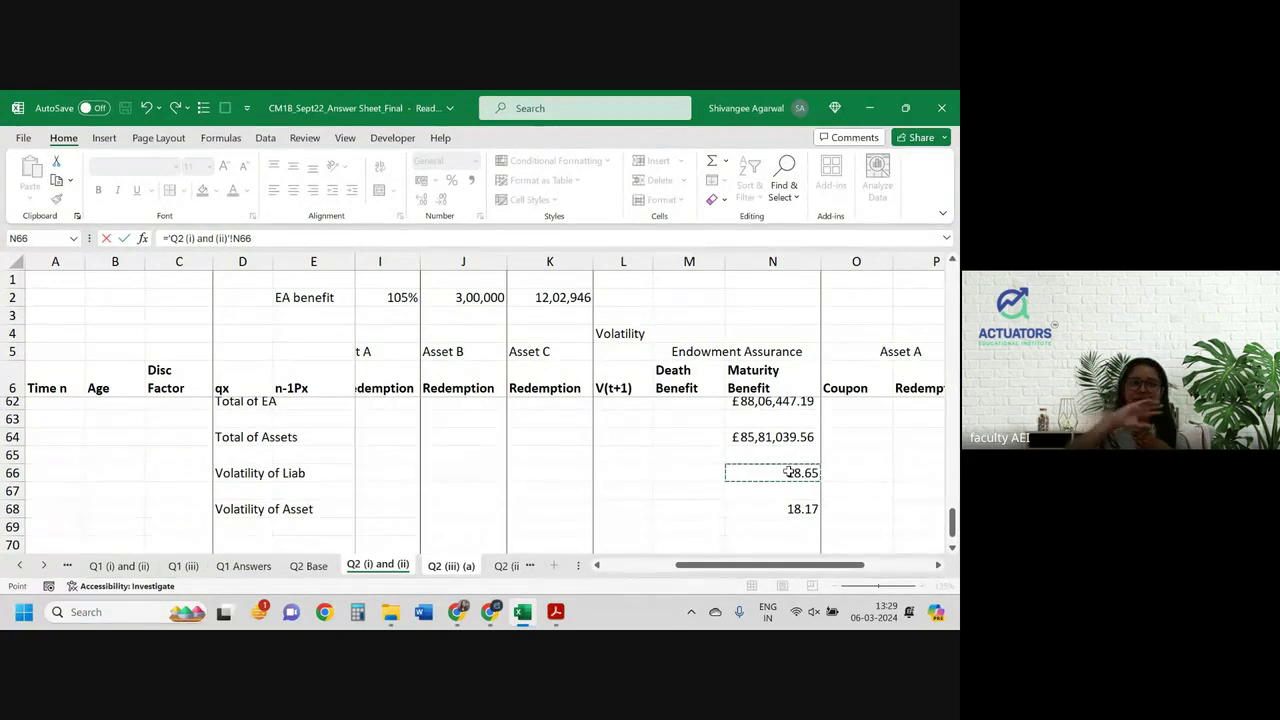
scroll(693, 468, "left", 3)
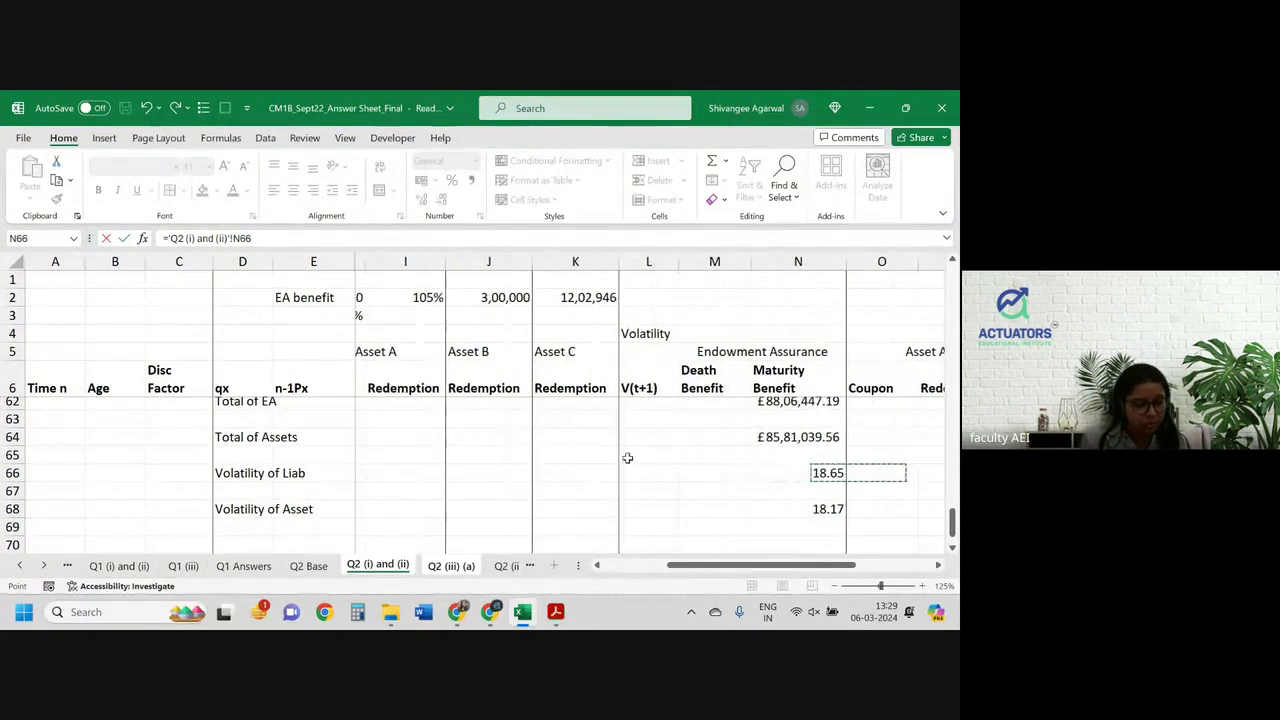
scroll(689, 483, "right", 2)
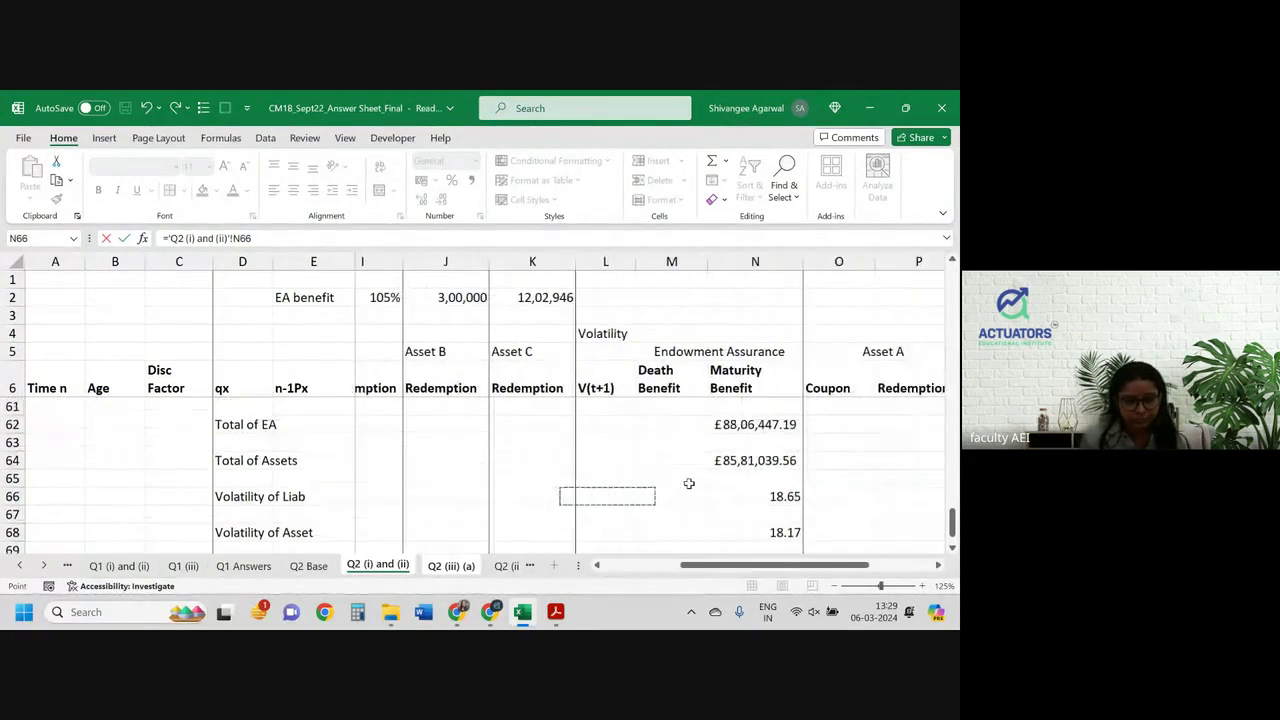
scroll(686, 484, "up", 1)
left_click(745, 469)
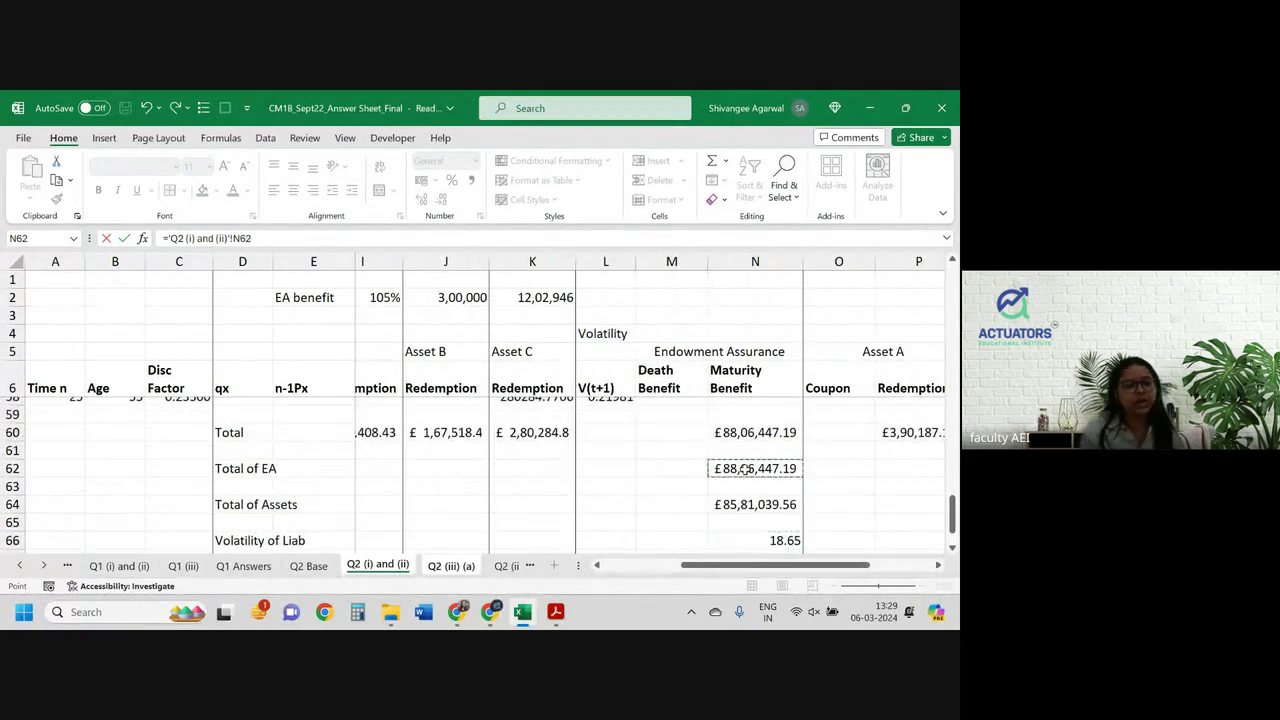
key("Return")
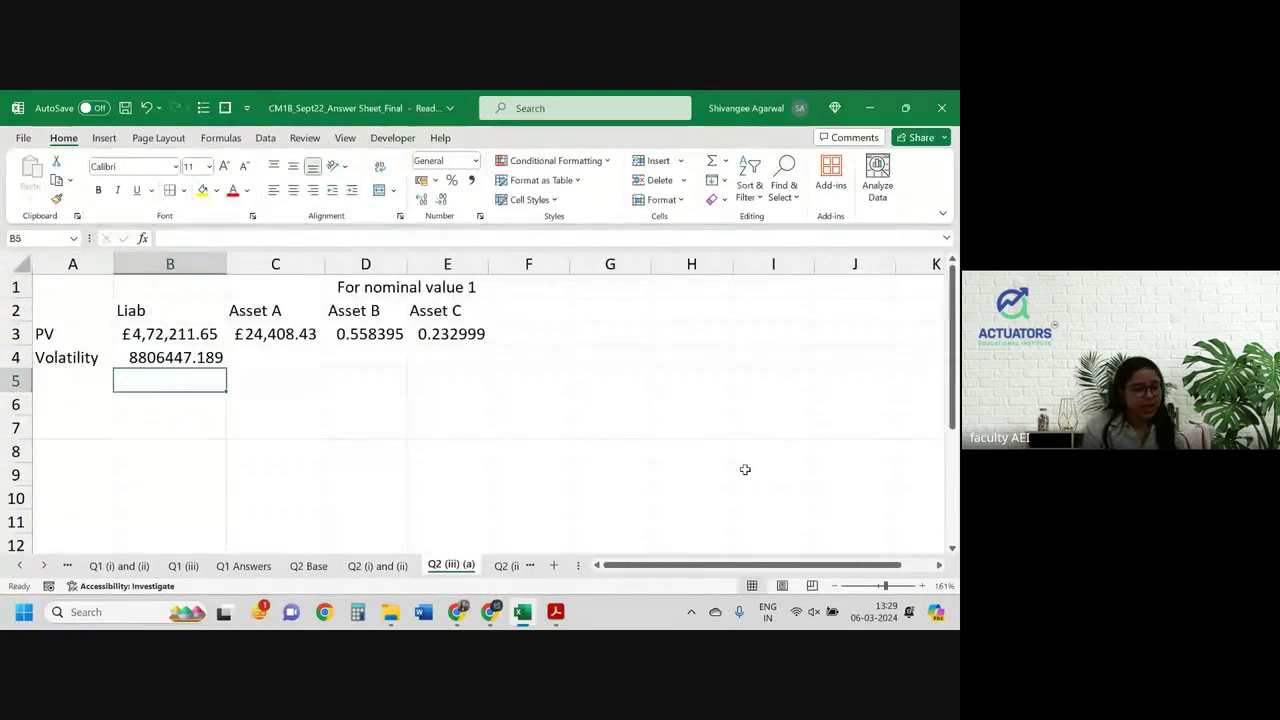
Link the Asset A volatility in C4 to the Asset A total in P60 on the Q2 (i) and (ii) sheet
key("Up")
key("Right")
type("=")
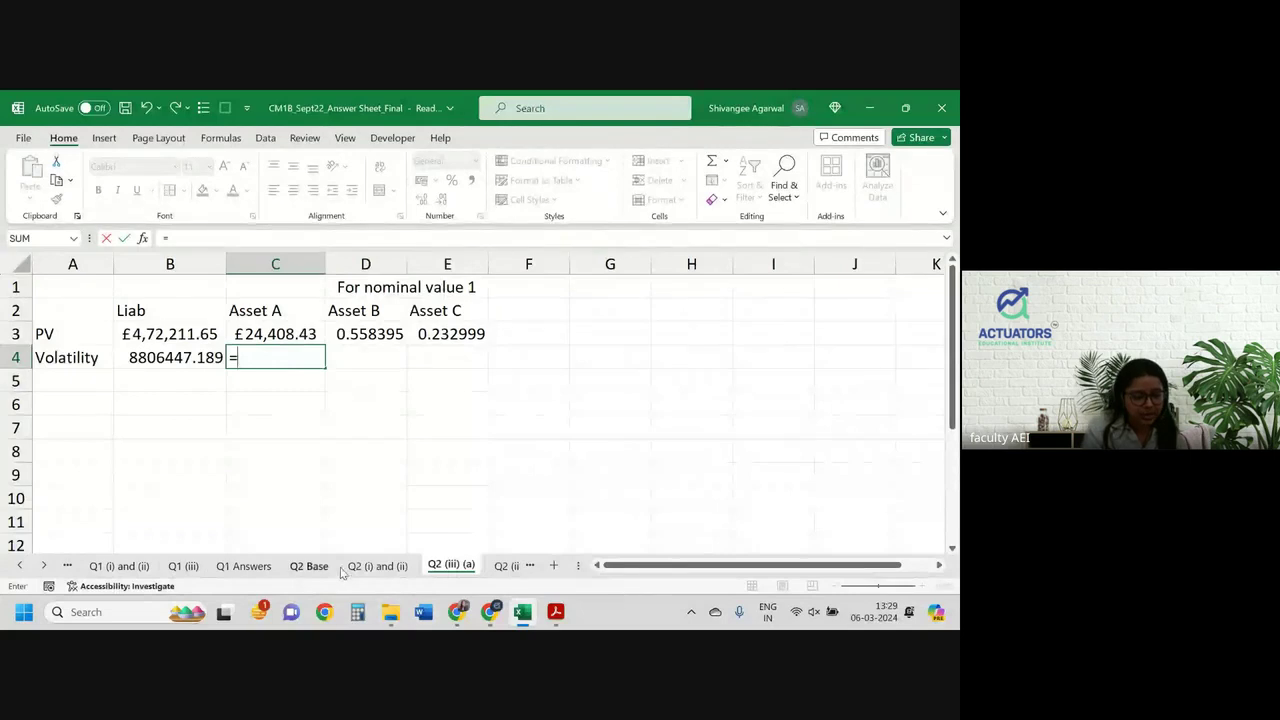
left_click(372, 565)
scroll(753, 503, "right", 3)
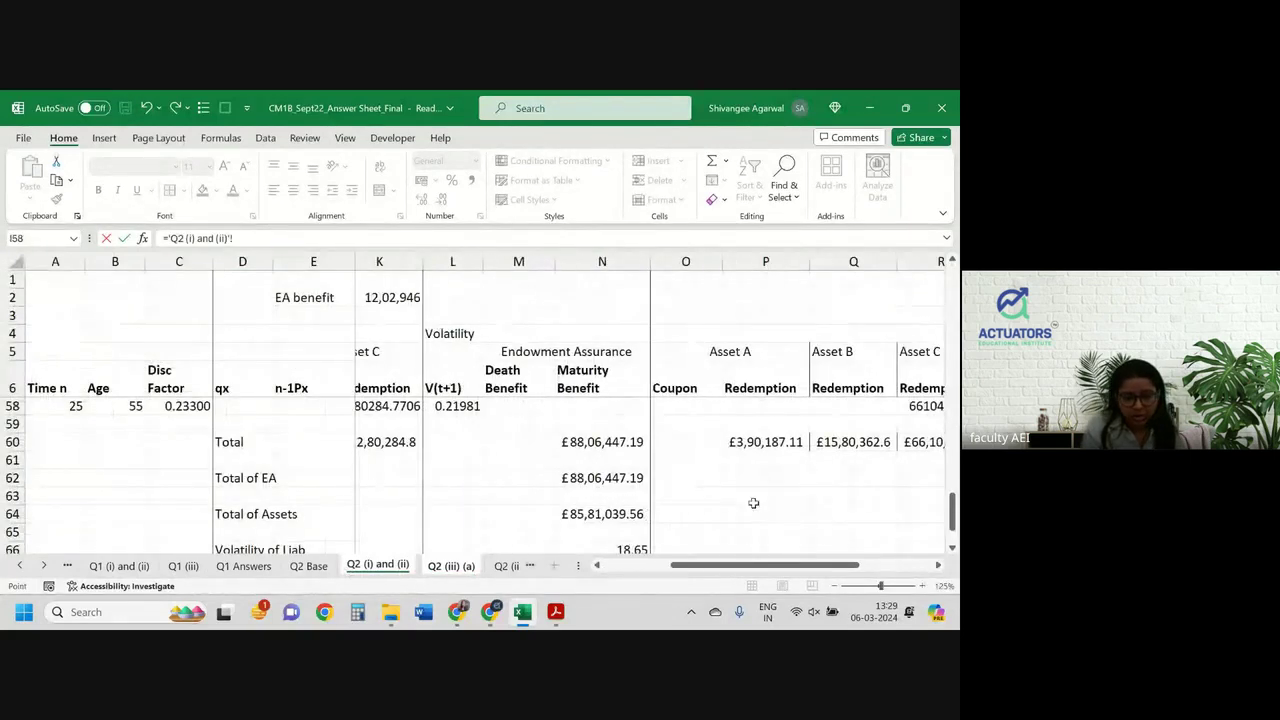
left_click(765, 442)
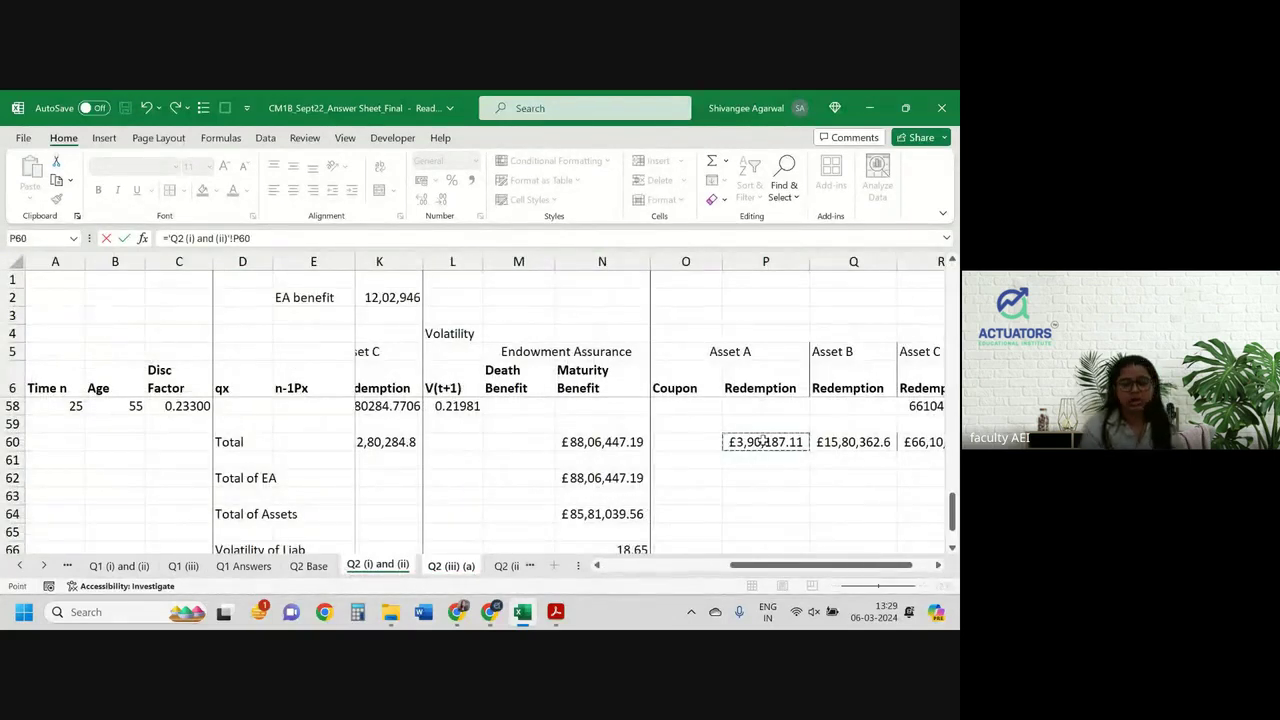
key("Return")
Calculate the Asset B volatility in D4 as 10 times the time 11 discount factor in C30 on the Q2 (i) and (ii) sheet
key("Up")
key("Right")
key("Up")
key("Down")
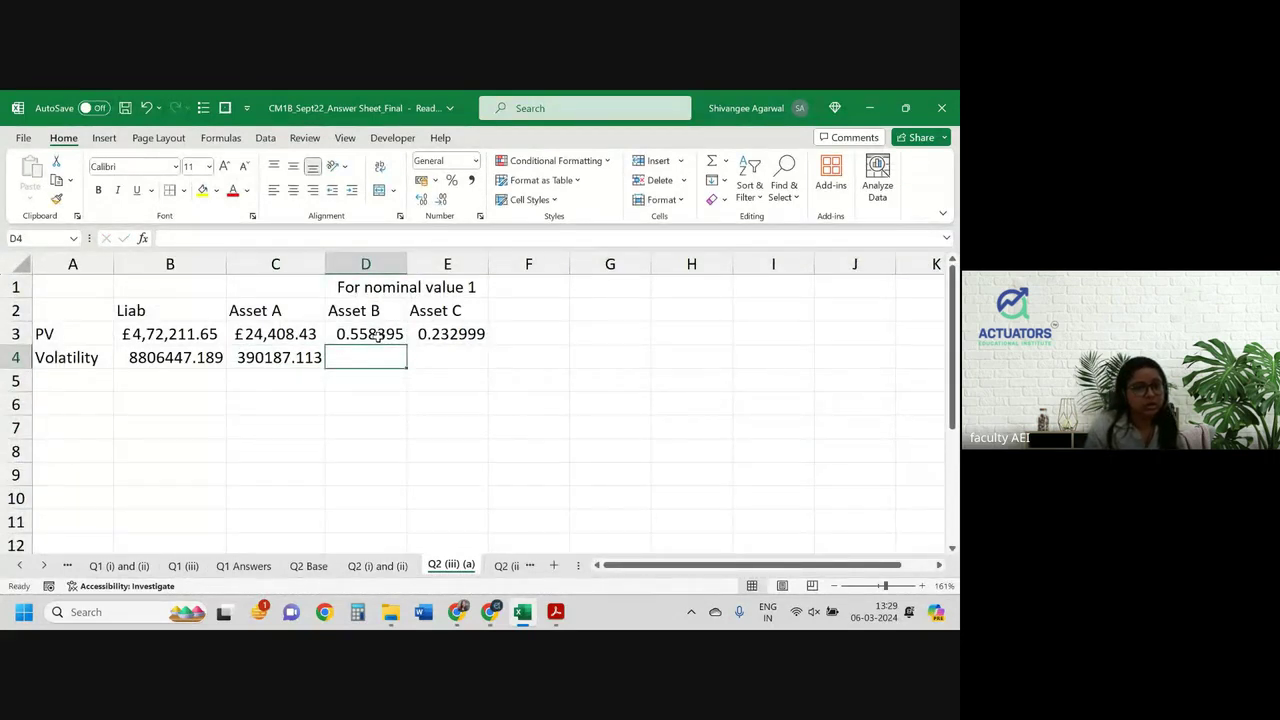
type("=")
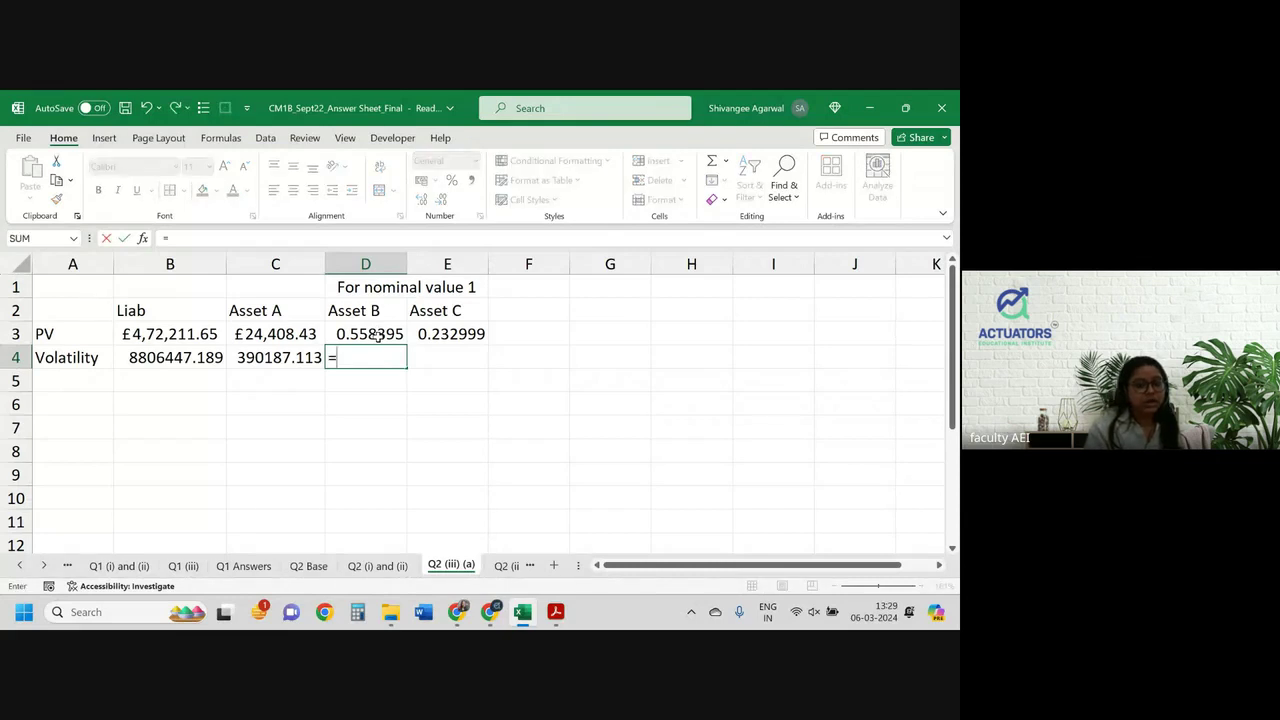
type("10*")
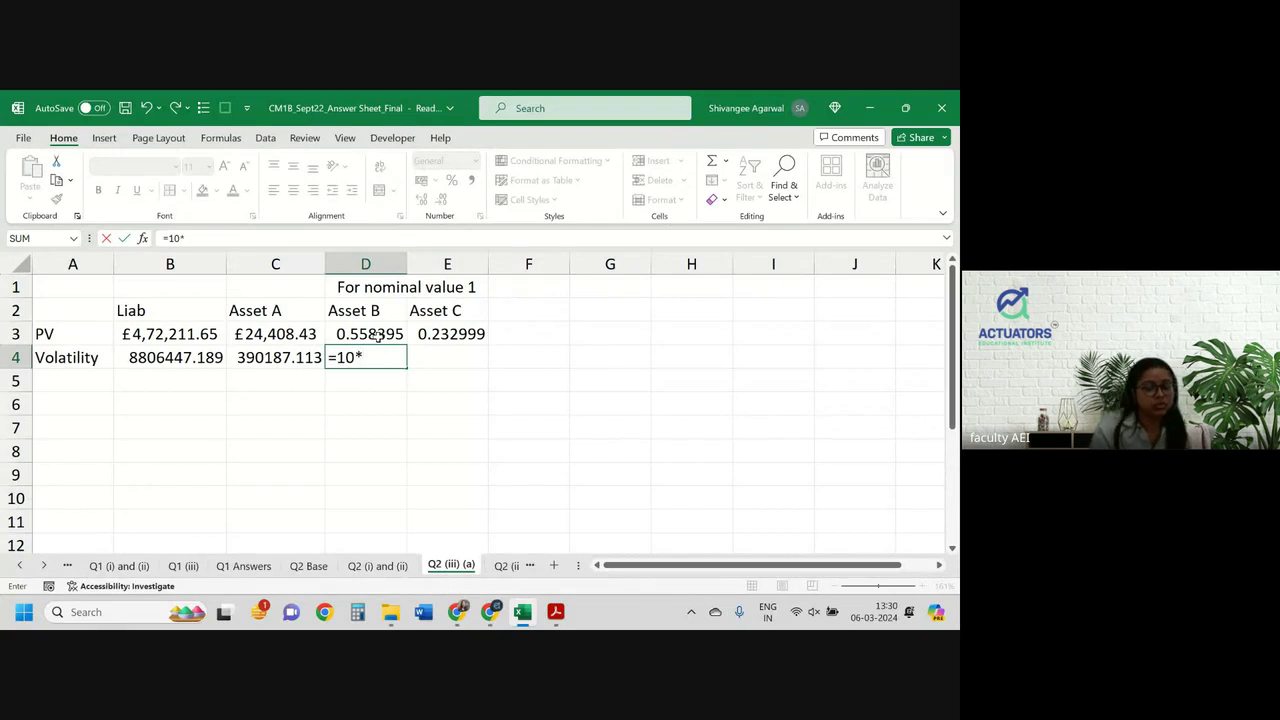
left_click(377, 565)
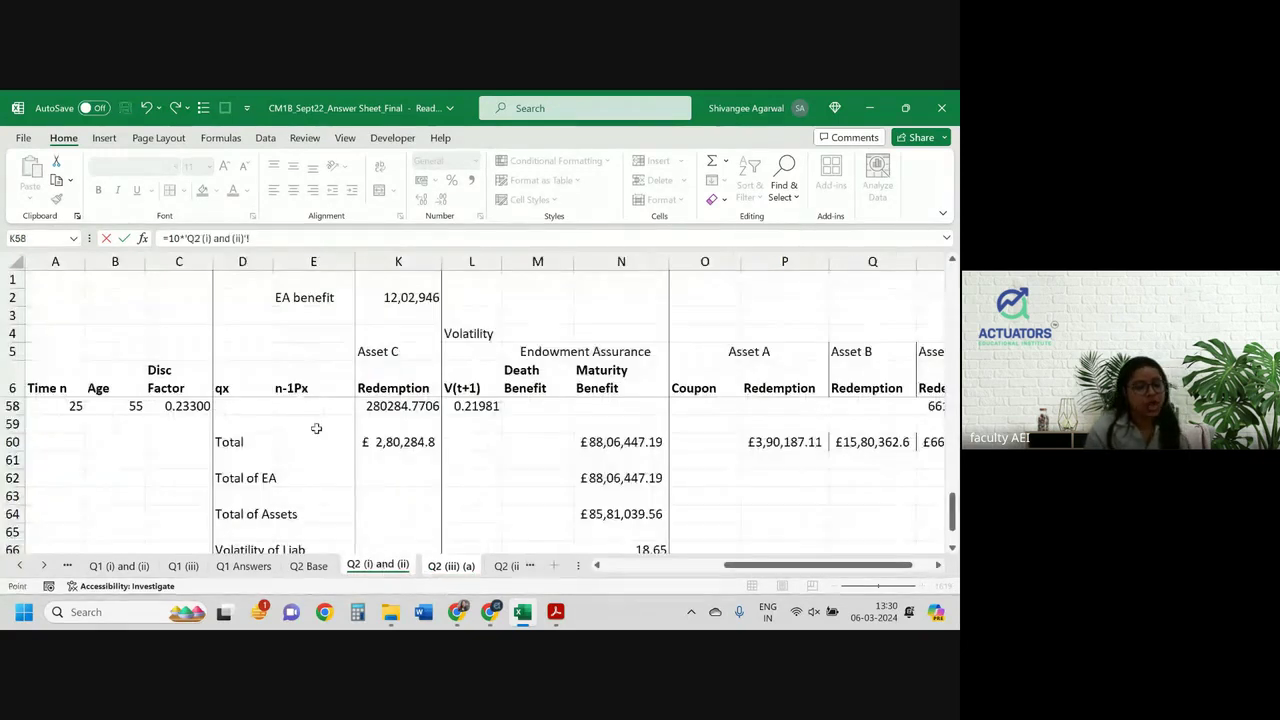
scroll(88, 436, "up", 6)
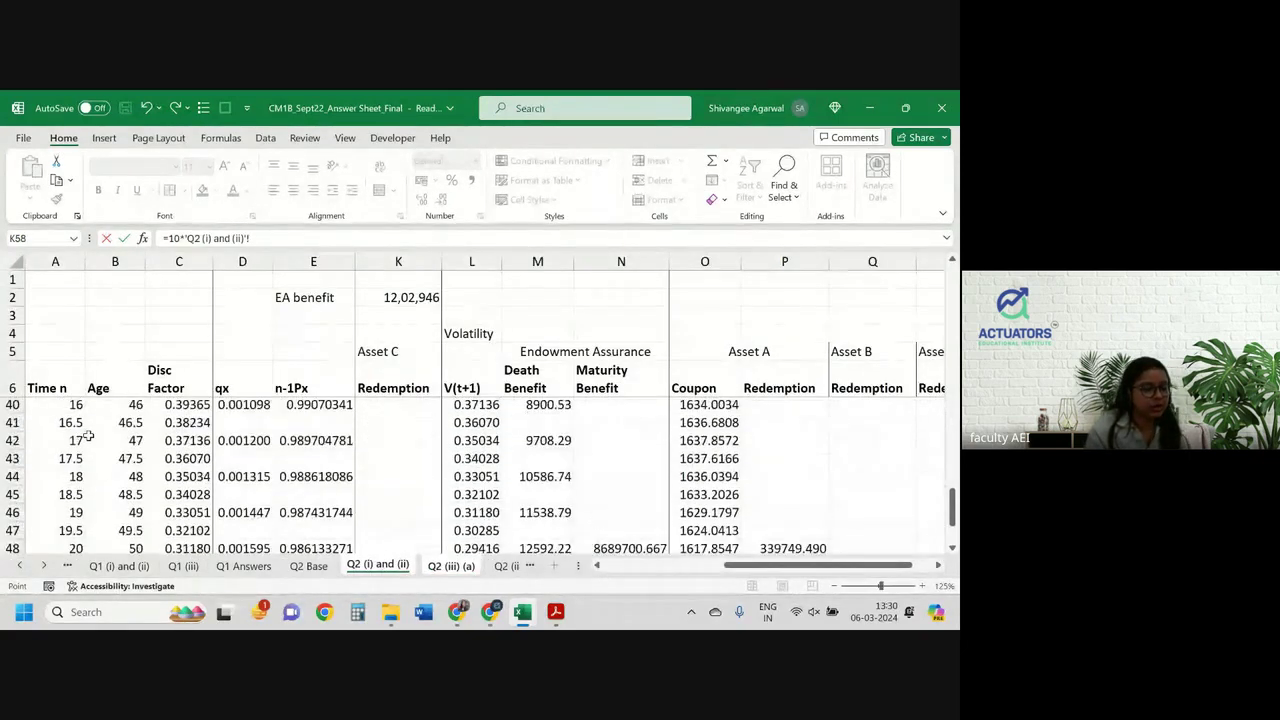
scroll(88, 436, "up", 1)
scroll(88, 436, "up", 5)
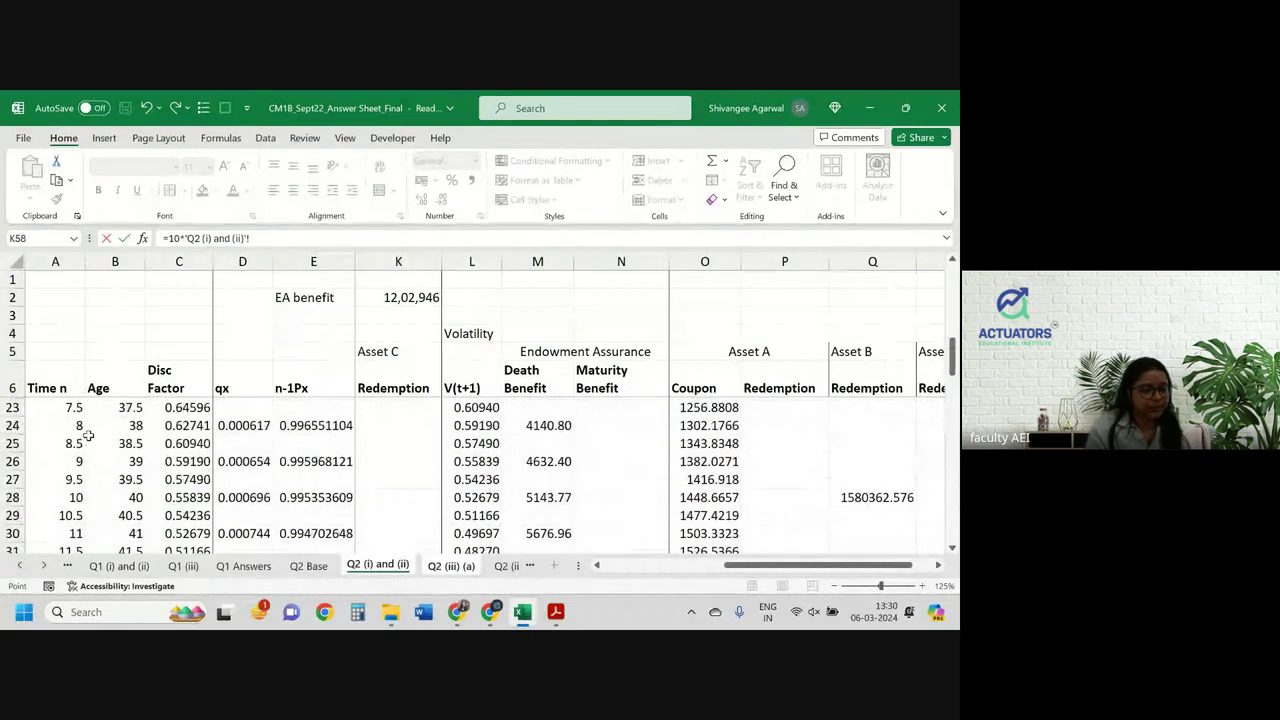
left_click(205, 533)
key("Return")
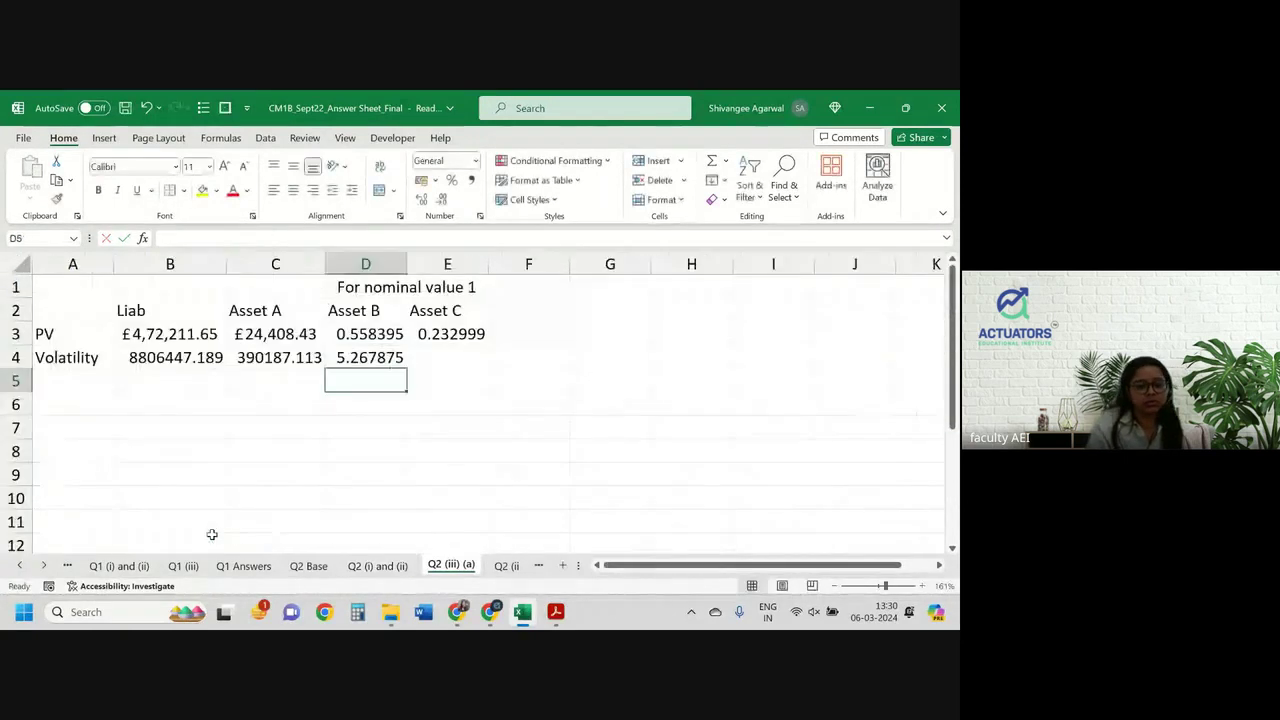
Calculate the Asset C volatility in E4 as 25 times the time 25 V(t+1) factor in L58 on the Q2 (i) and (ii) sheet
key("Up")
key("Right")
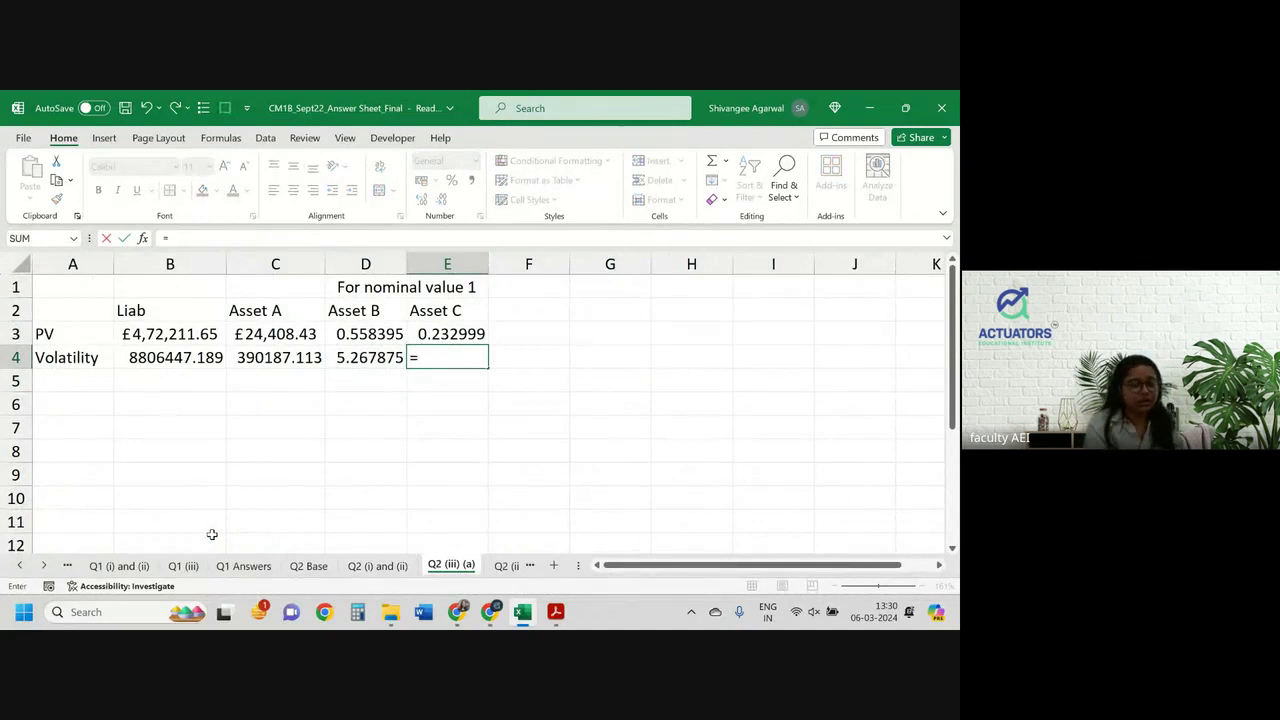
type("25")
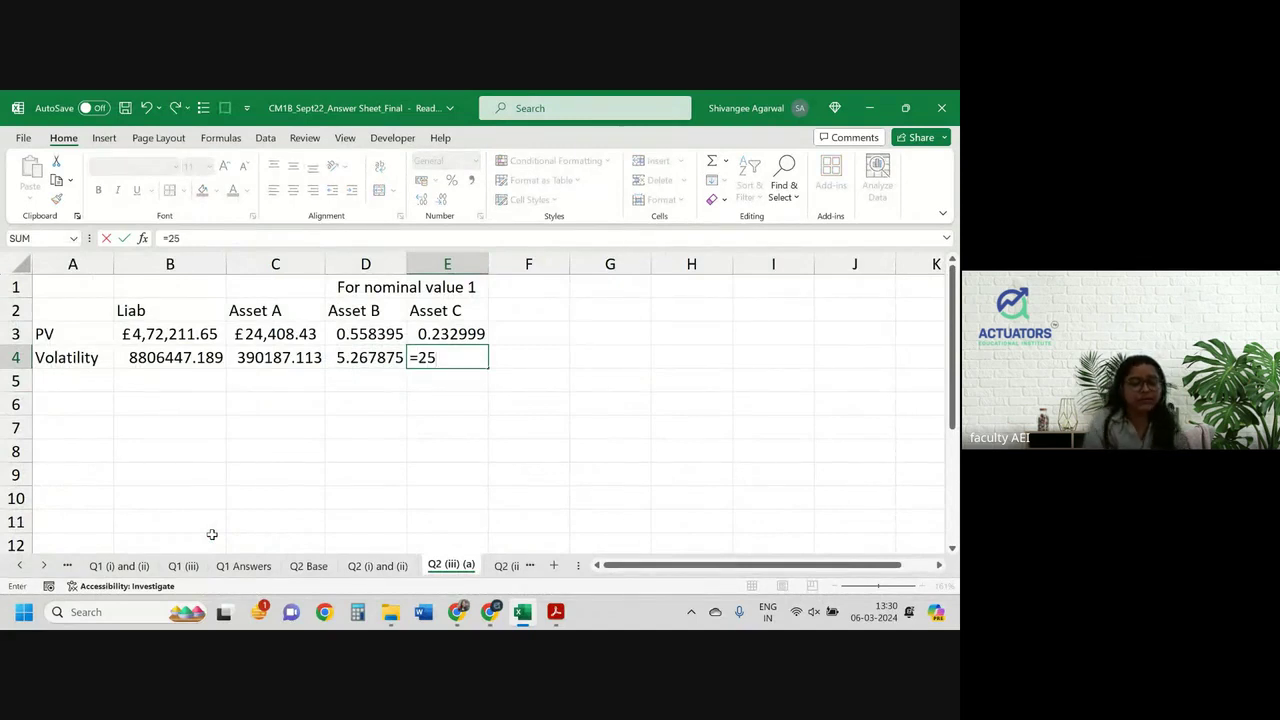
type("*")
left_click(377, 565)
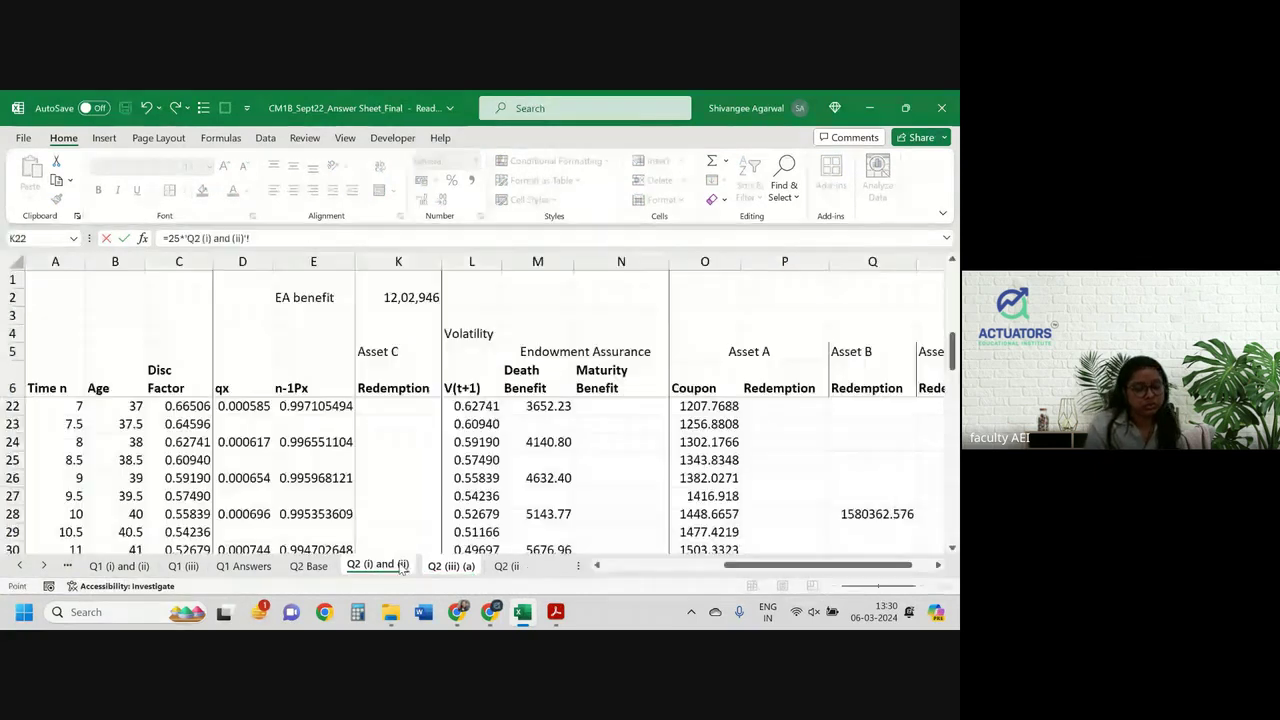
scroll(333, 496, "down", 1)
scroll(333, 496, "down", 1)
scroll(333, 496, "down", 7)
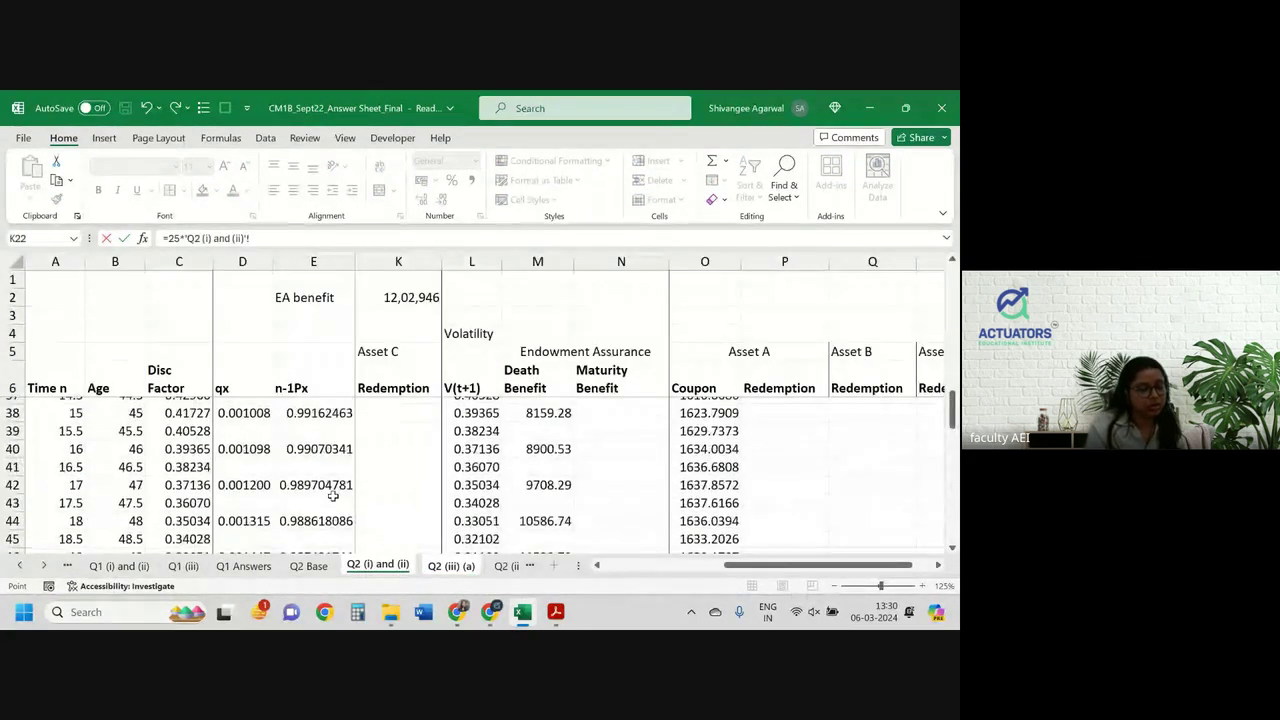
scroll(333, 496, "down", 1)
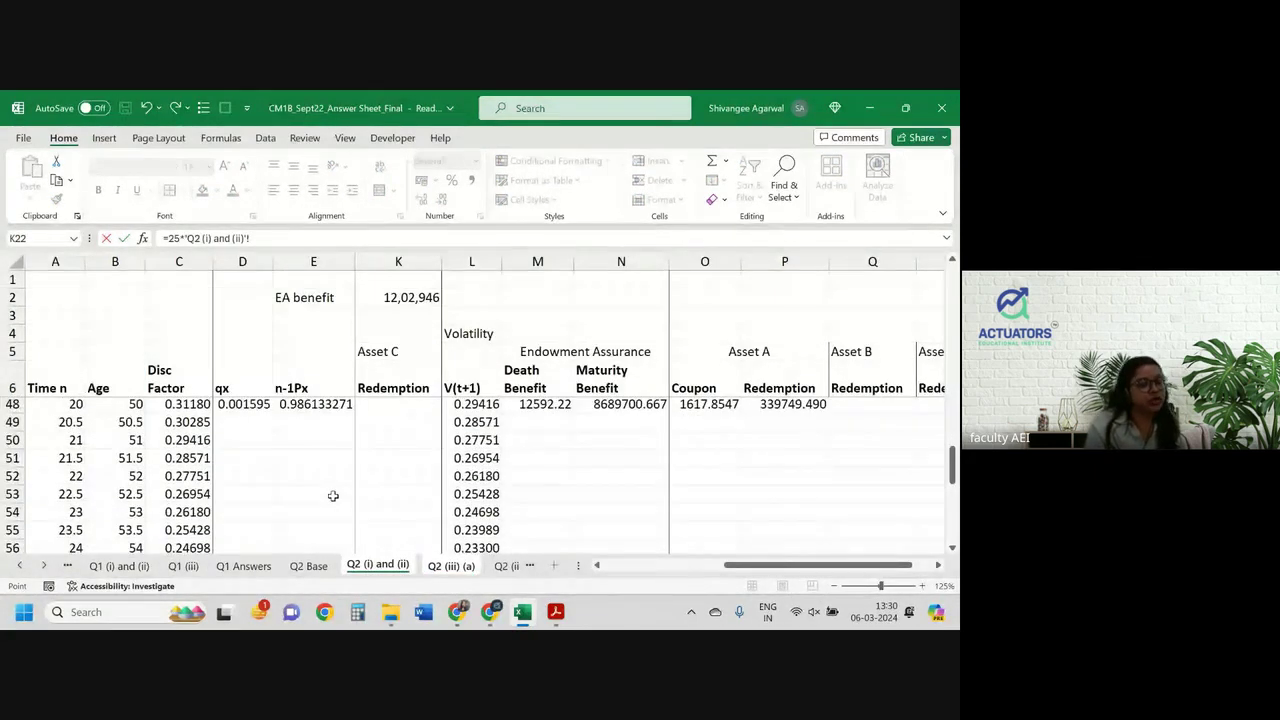
scroll(333, 496, "down", 3)
scroll(333, 496, "up", 1)
left_click(475, 451)
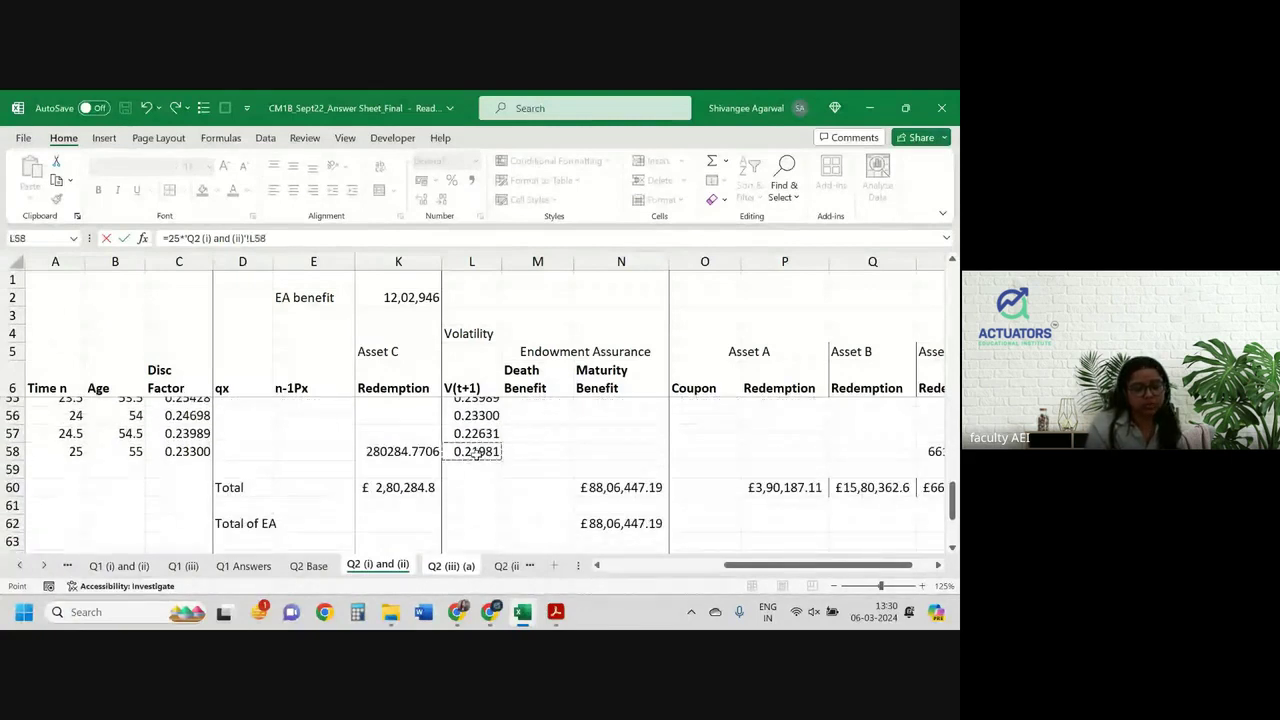
key("Return")
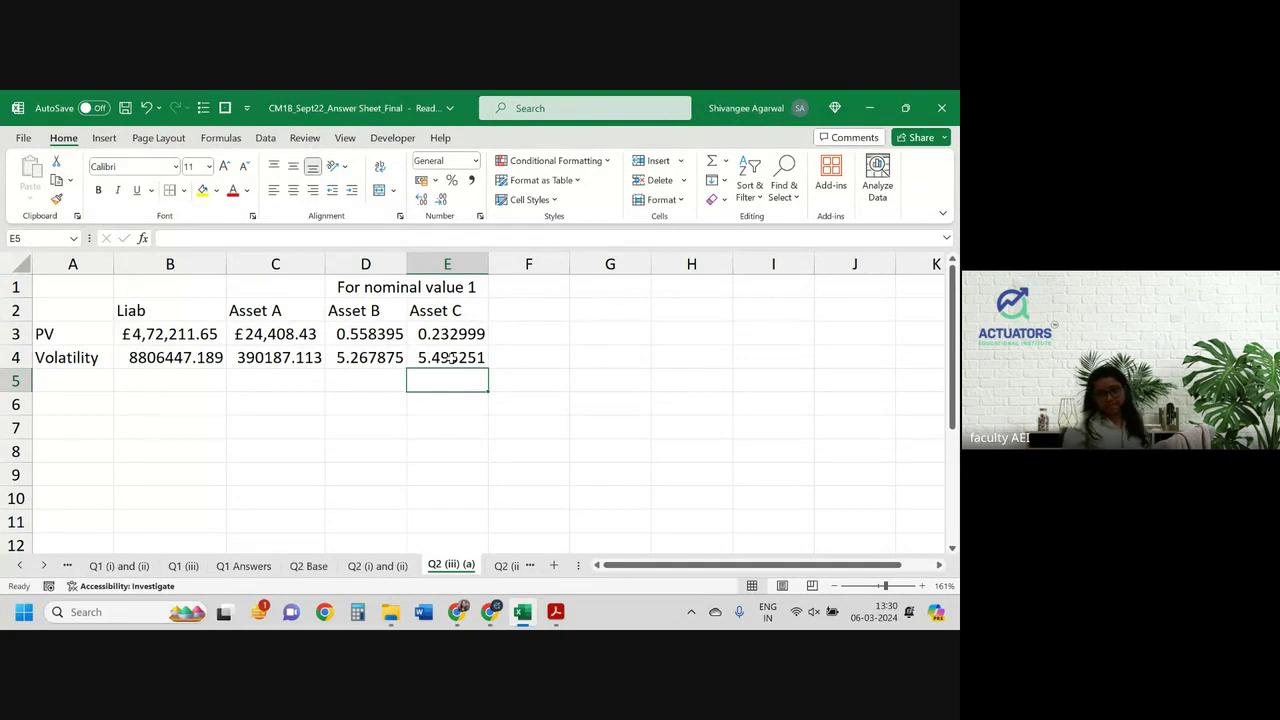
Write the present value condition "PV liab = PV A + PV B + PV C" in B6
left_click(143, 404)
type("PV")
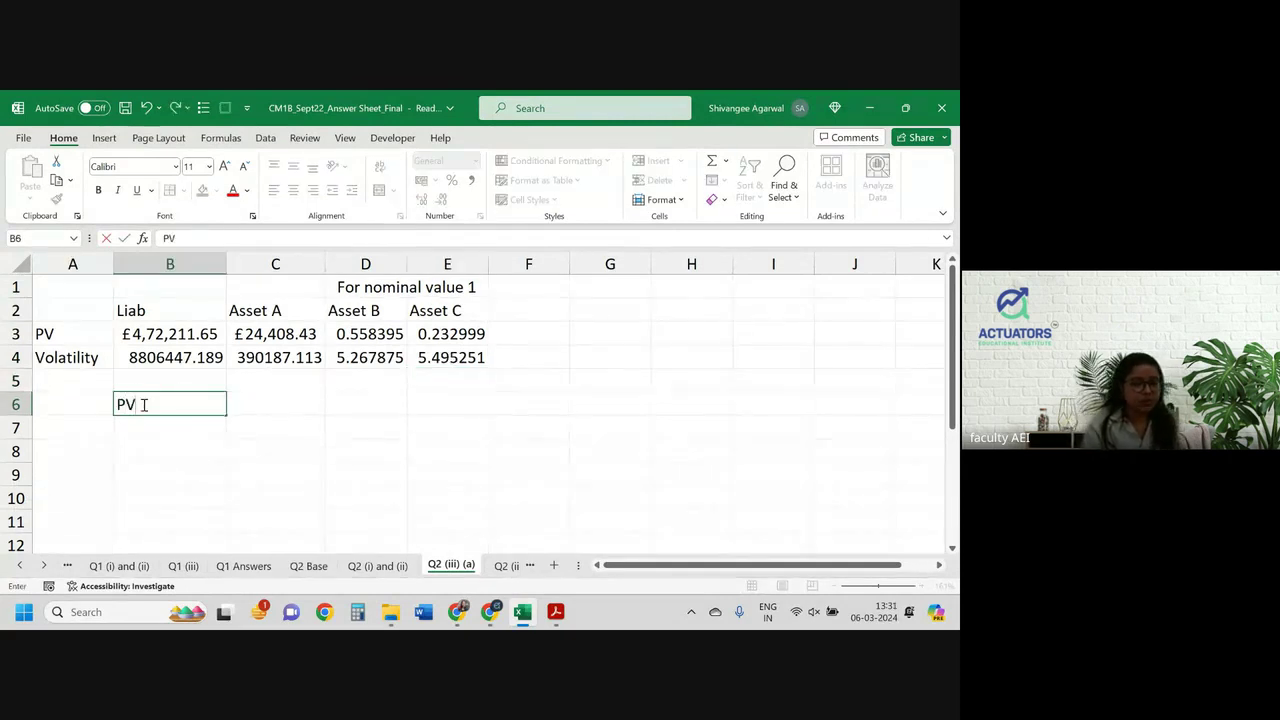
type(" liab")
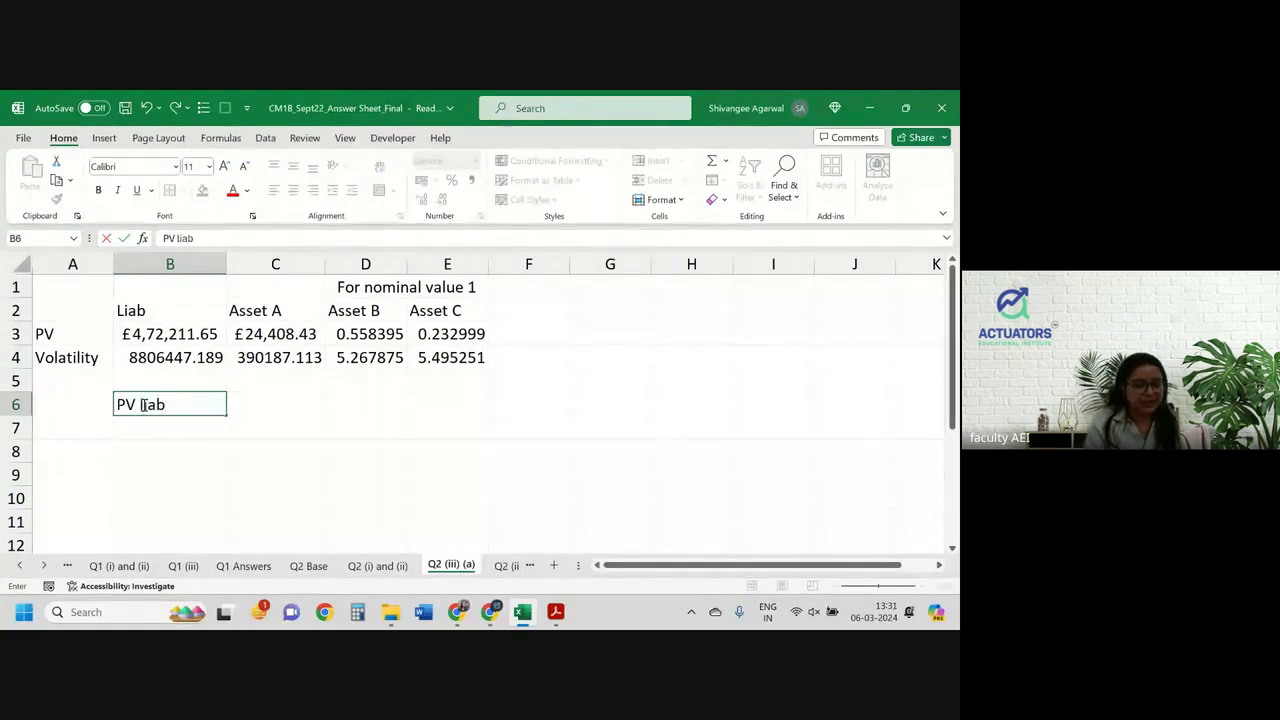
type(" = PV")
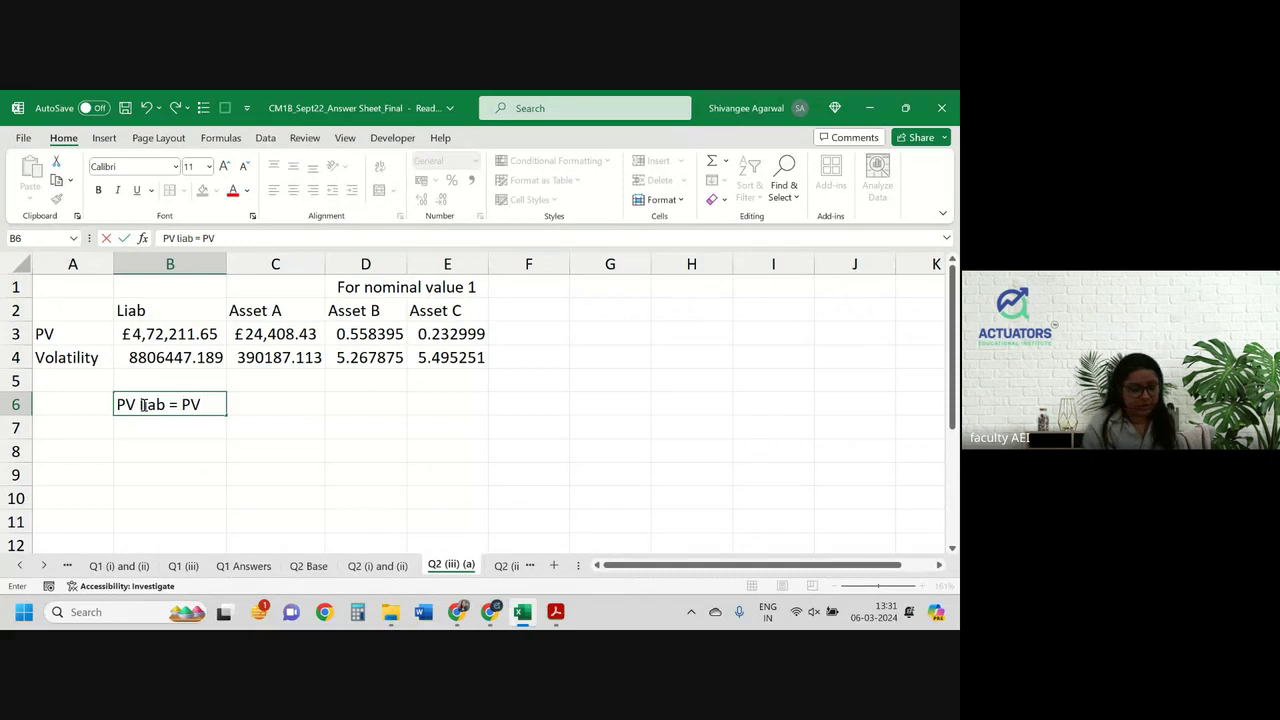
type(" A + PV")
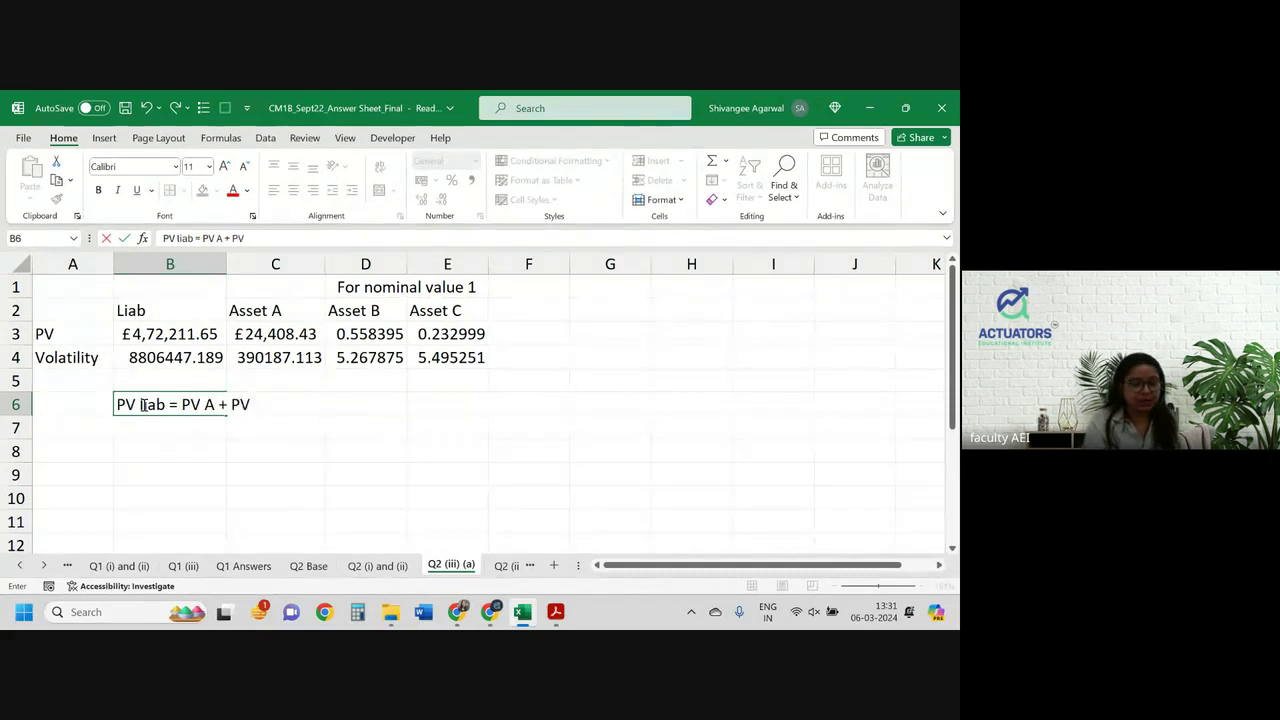
type(" B + ")
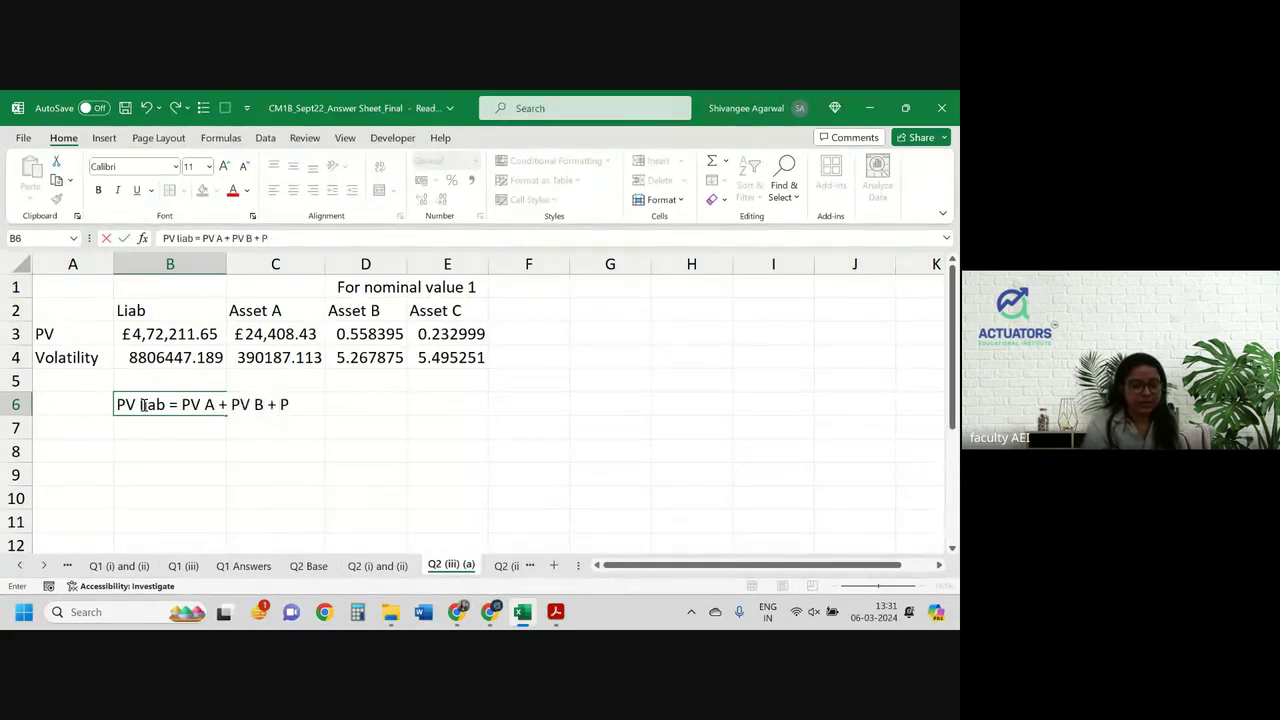
type("PV C")
key("Return")
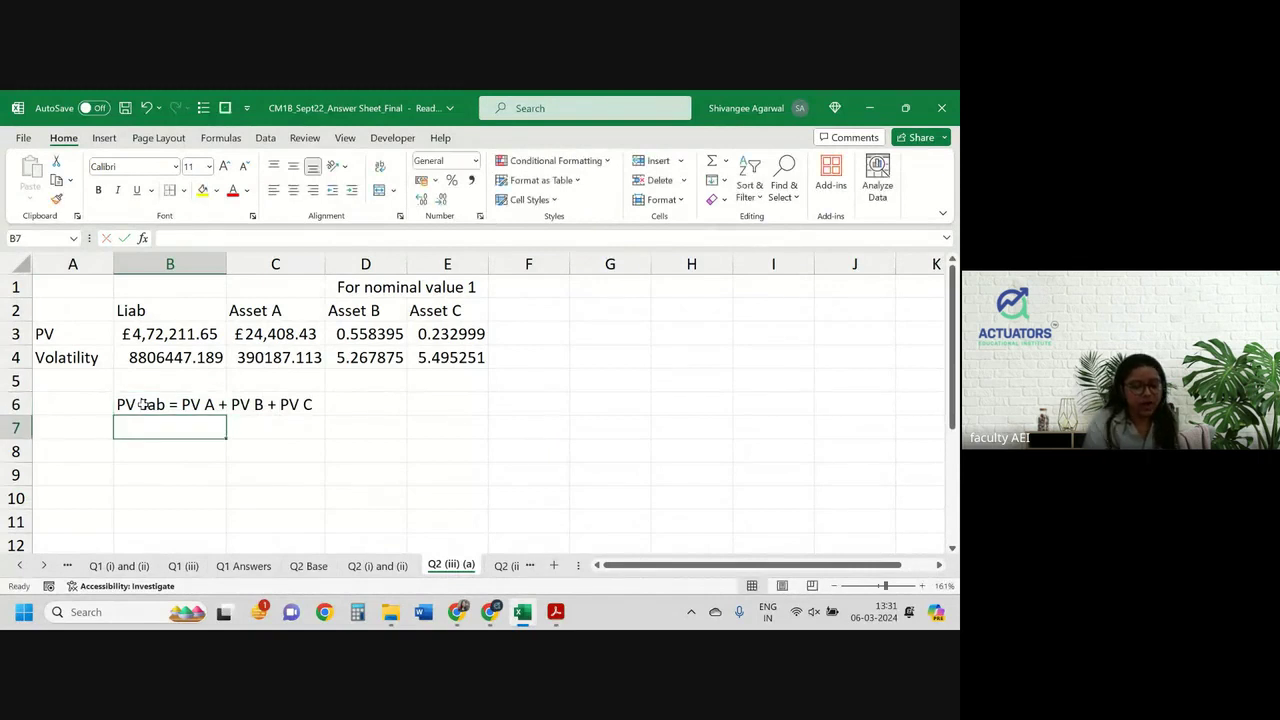
Write the volatility condition "Vol Liab = Vol A + Vol B + vol C" in B7
type("Vol Liab")
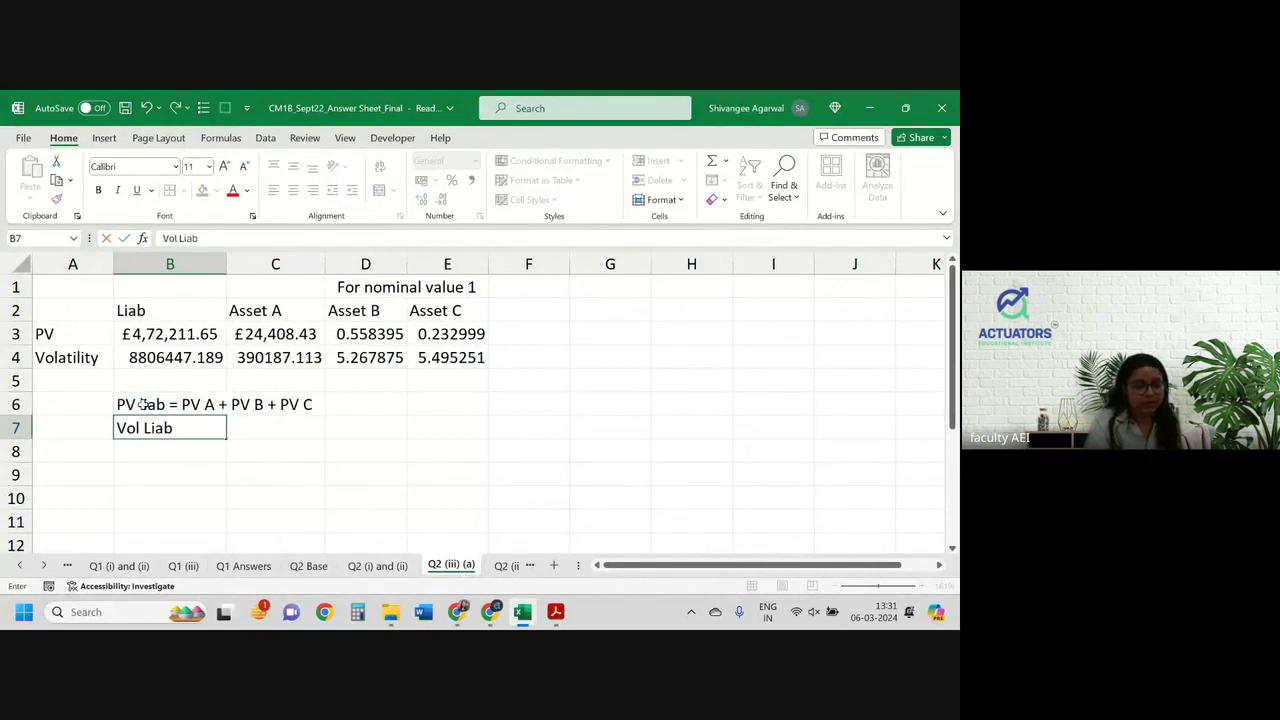
type(" = Vp")
key("BackSpace")
type("ol A")
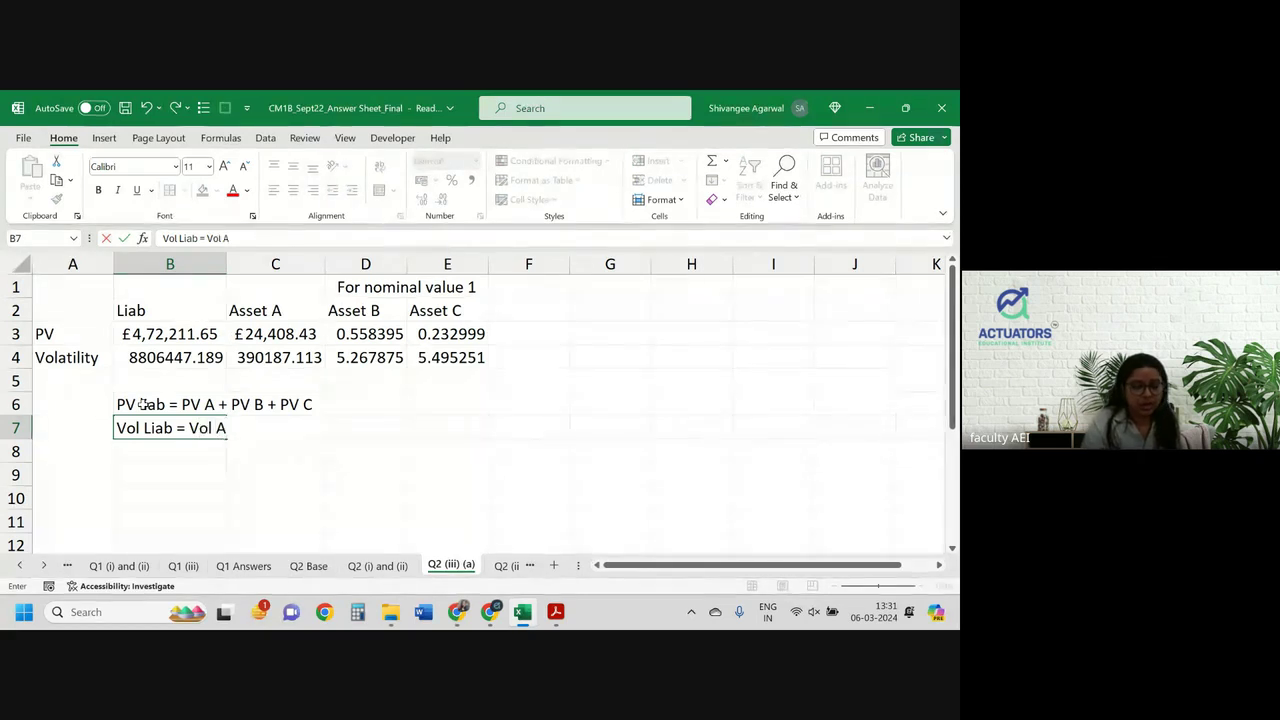
type(" + Vola")
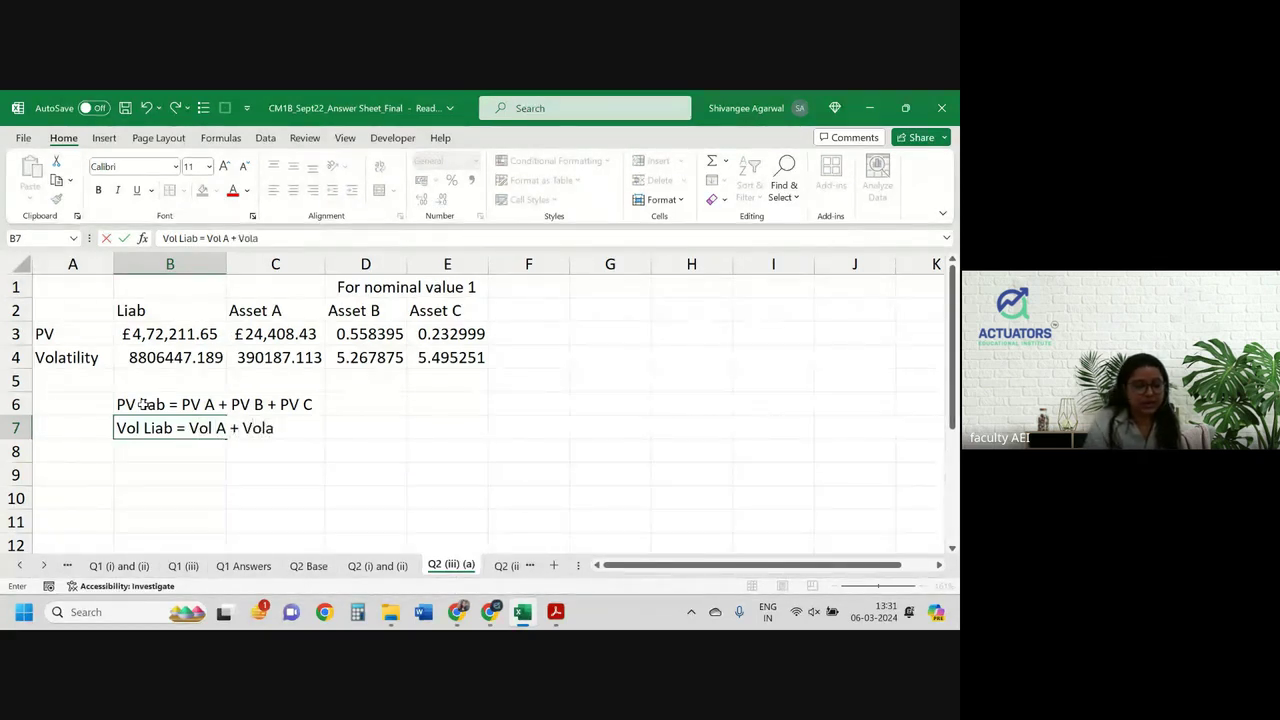
key("BackSpace")
type("B")
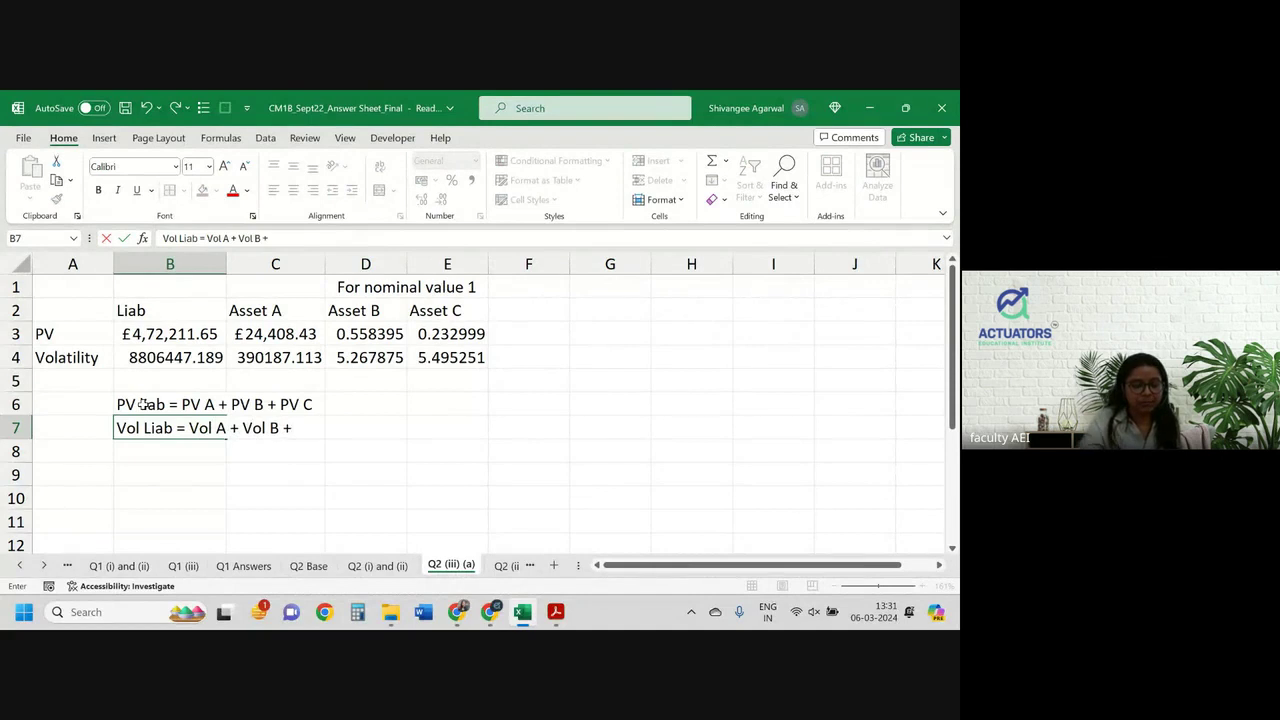
type(" + vol")
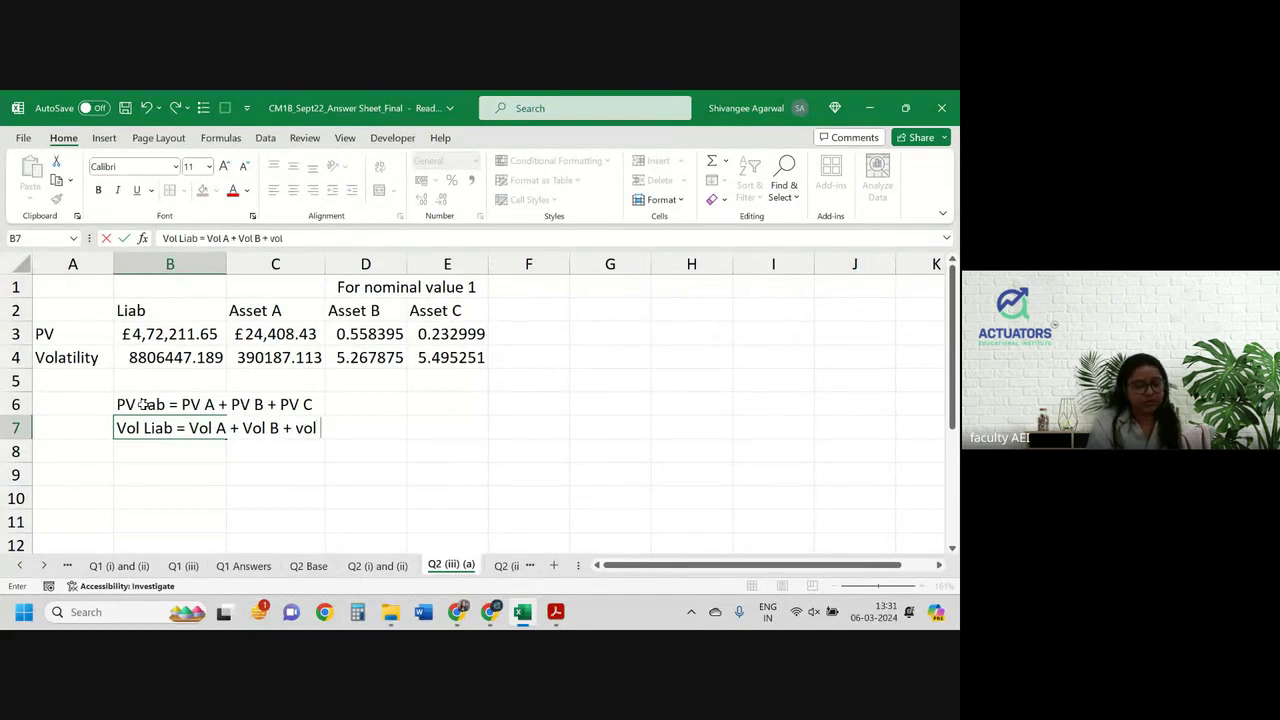
type(" C")
key("Return")
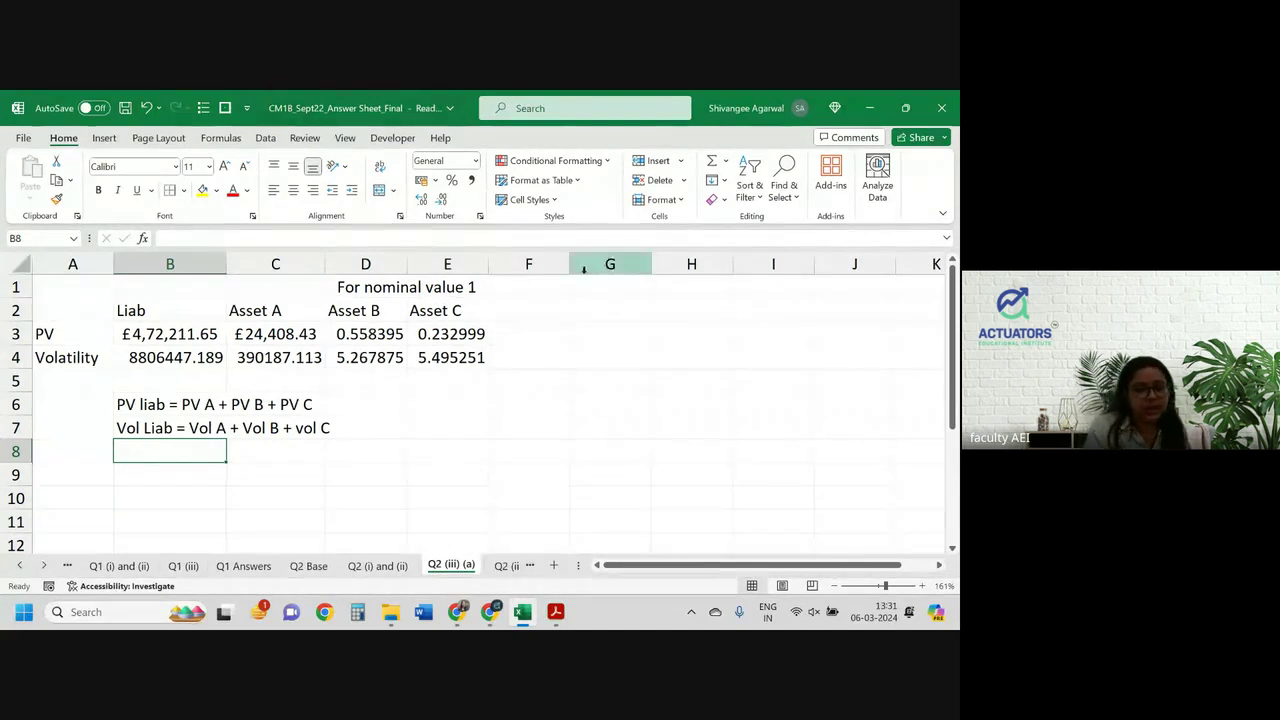
Enter the heading "Liab-Asset A" in G2, beside the PV and volatility table
left_click(609, 310)
type("Liab")
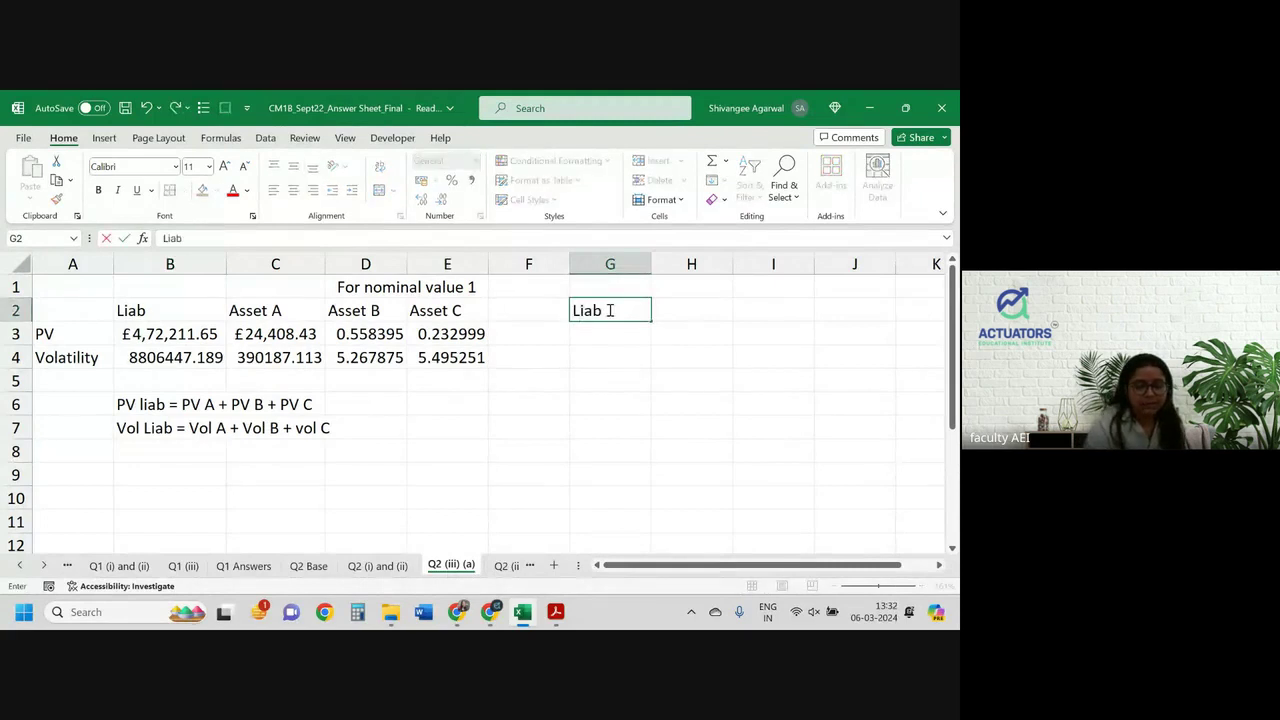
type("-Asset A")
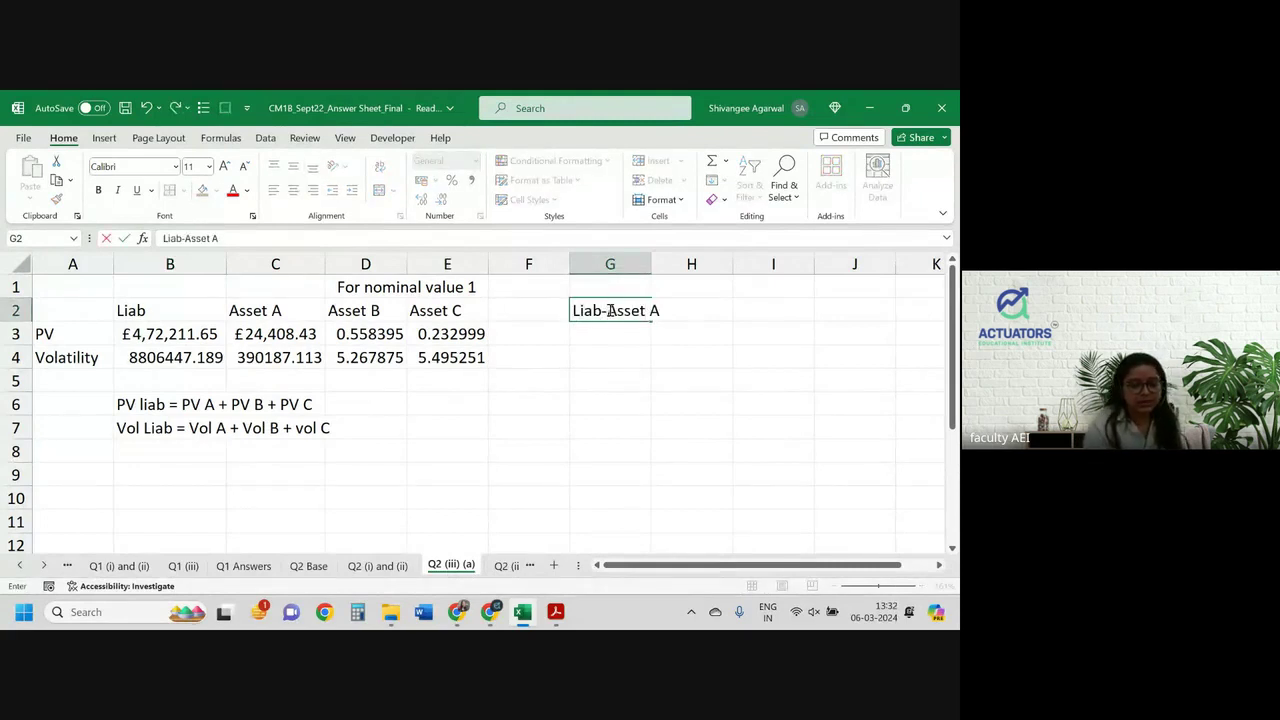
key("Return")
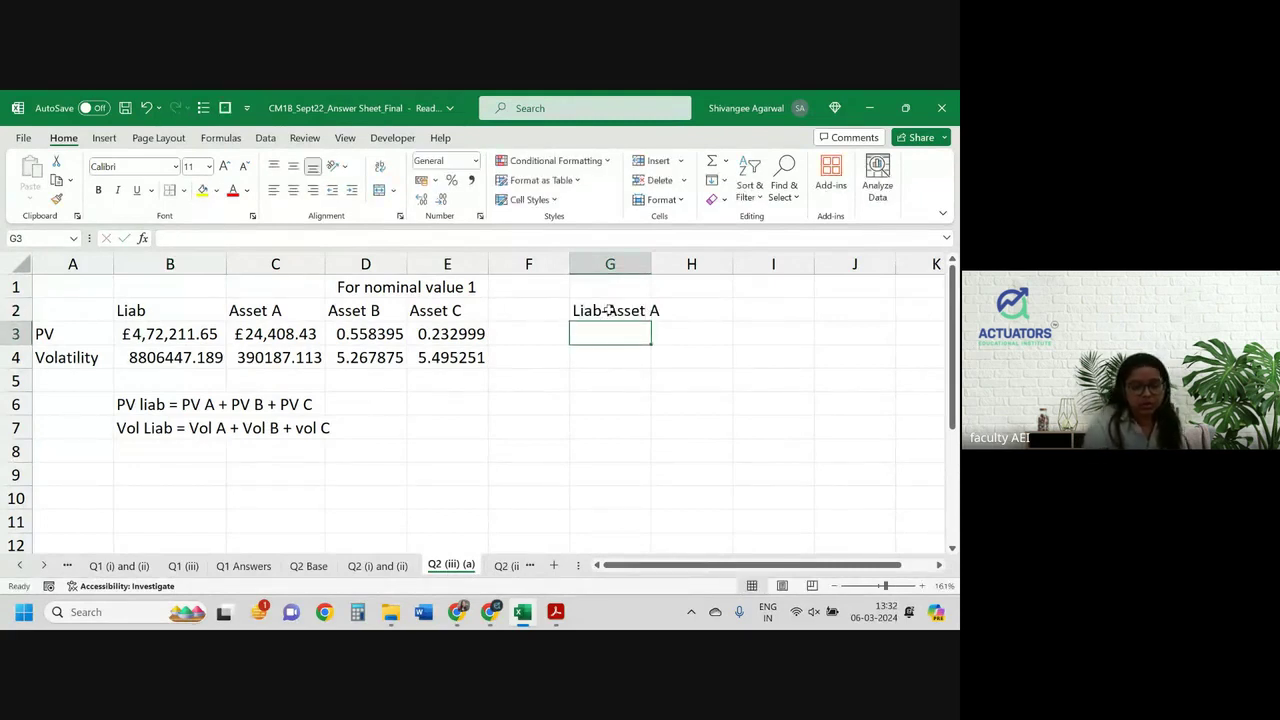
Calculate the liability PV less the Asset A PV in G3 with the formula =B3-C3
type("=")
key("Left")
key("Left")
key("Left")
key("Left")
key("Left")
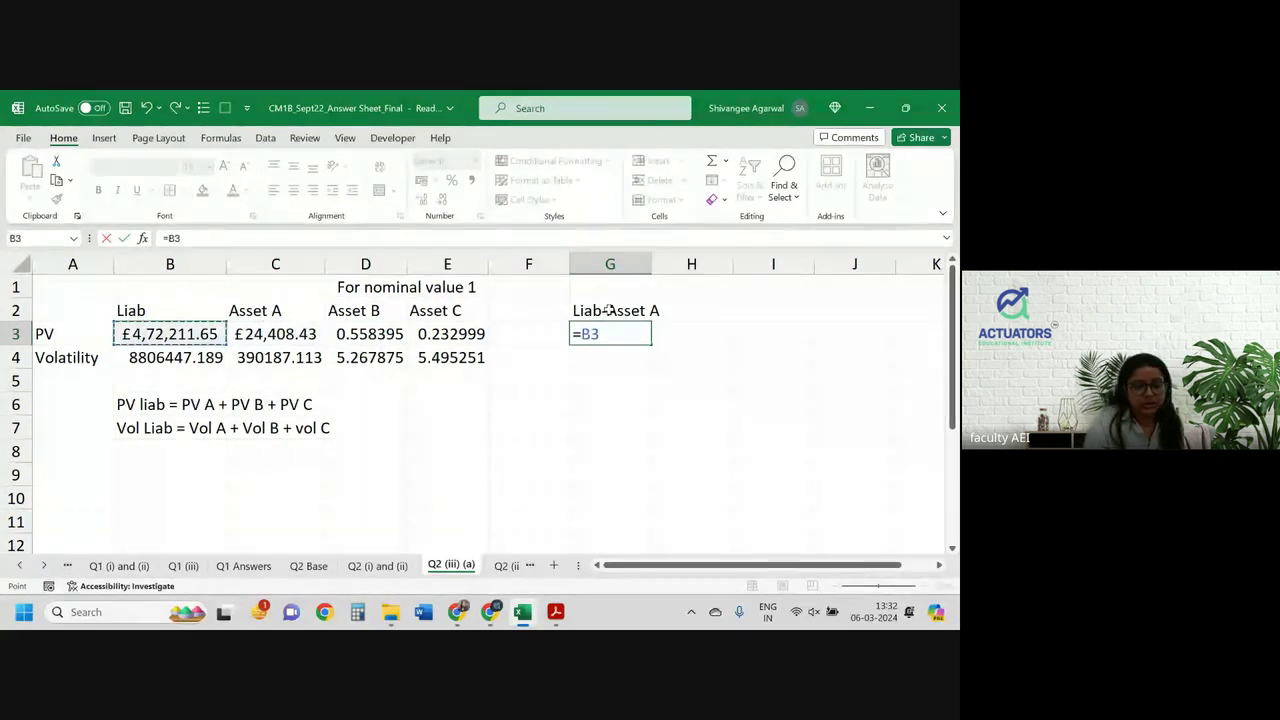
type("-")
key("Left")
key("Left")
key("Left")
key("Left")
key("Return")
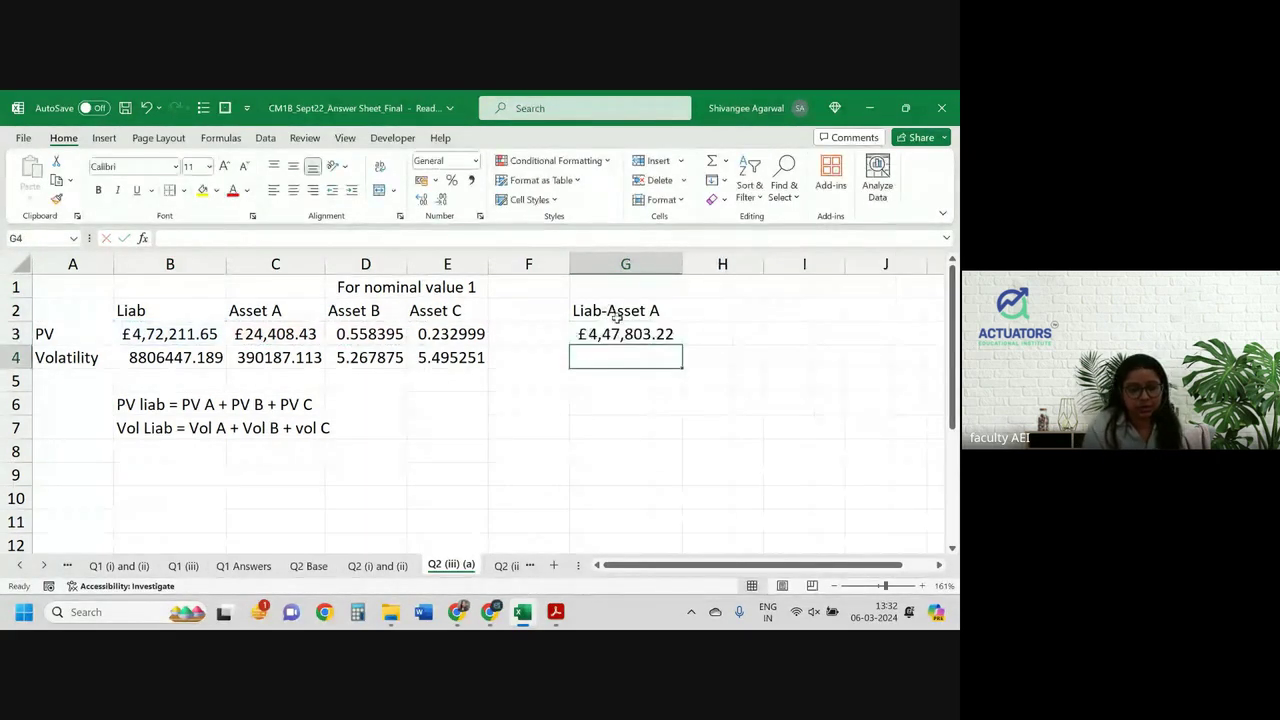
Copy the G3 difference formula down to G4 for the volatility row and select G4
left_click(632, 336)
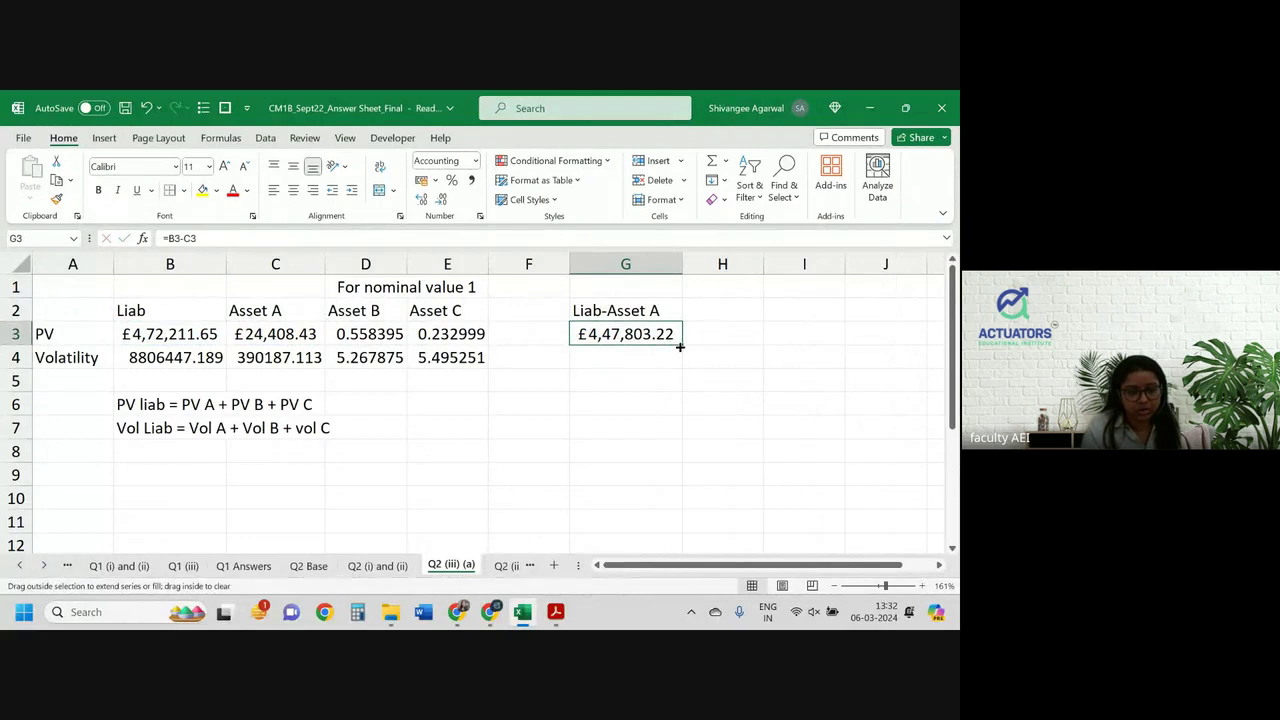
left_click_drag(679, 346, 680, 362)
left_click(662, 357)
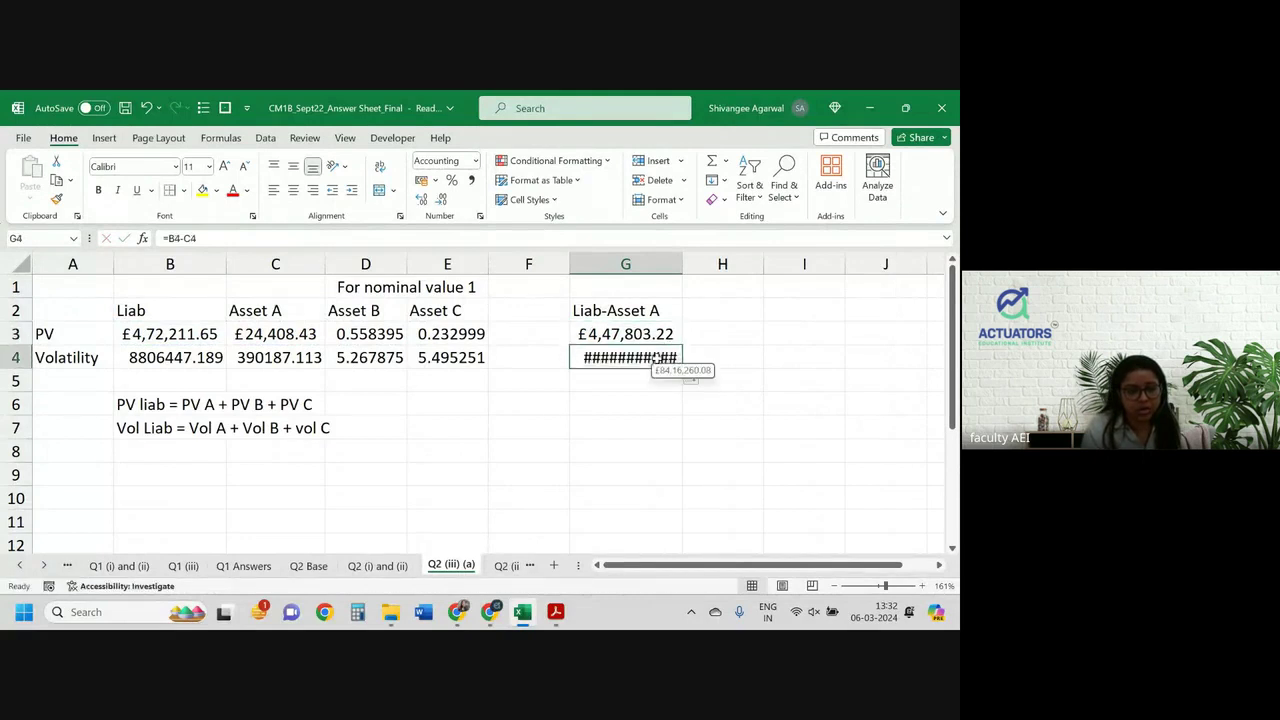
Widen column G to fit its contents and apply the Number format to cells B3:G4
double_click(686, 271)
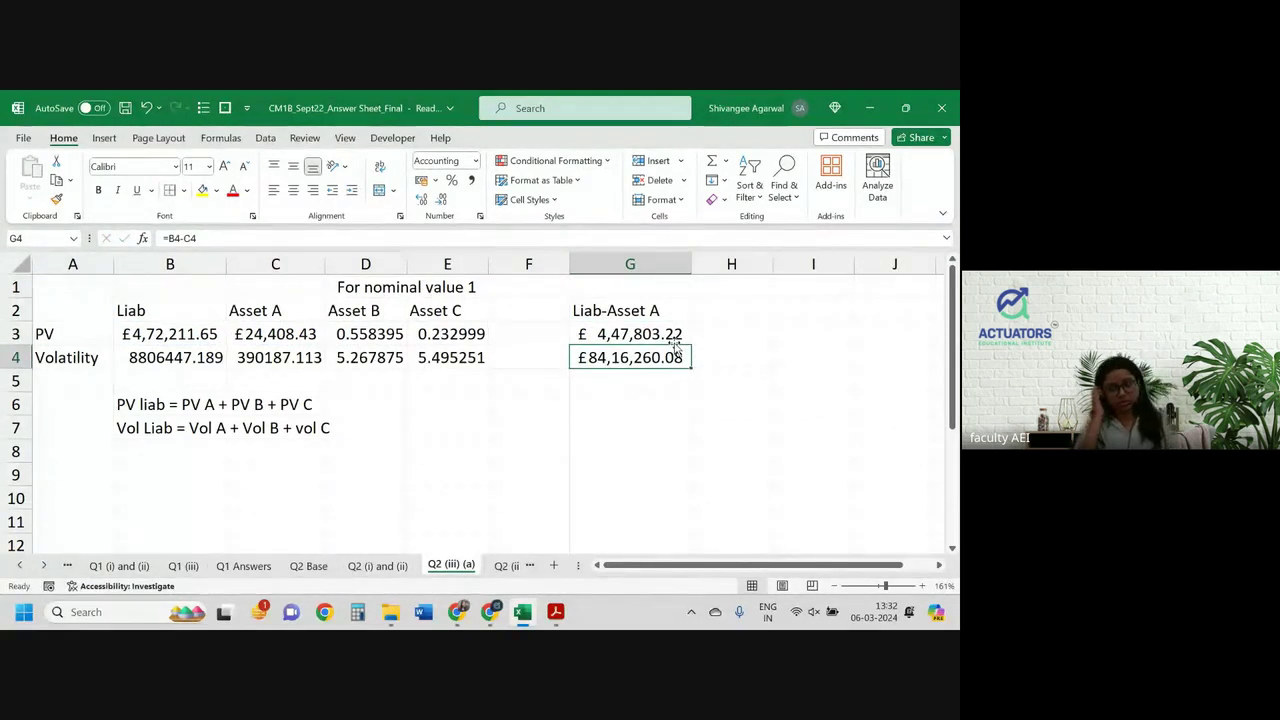
left_click_drag(170, 334, 640, 357)
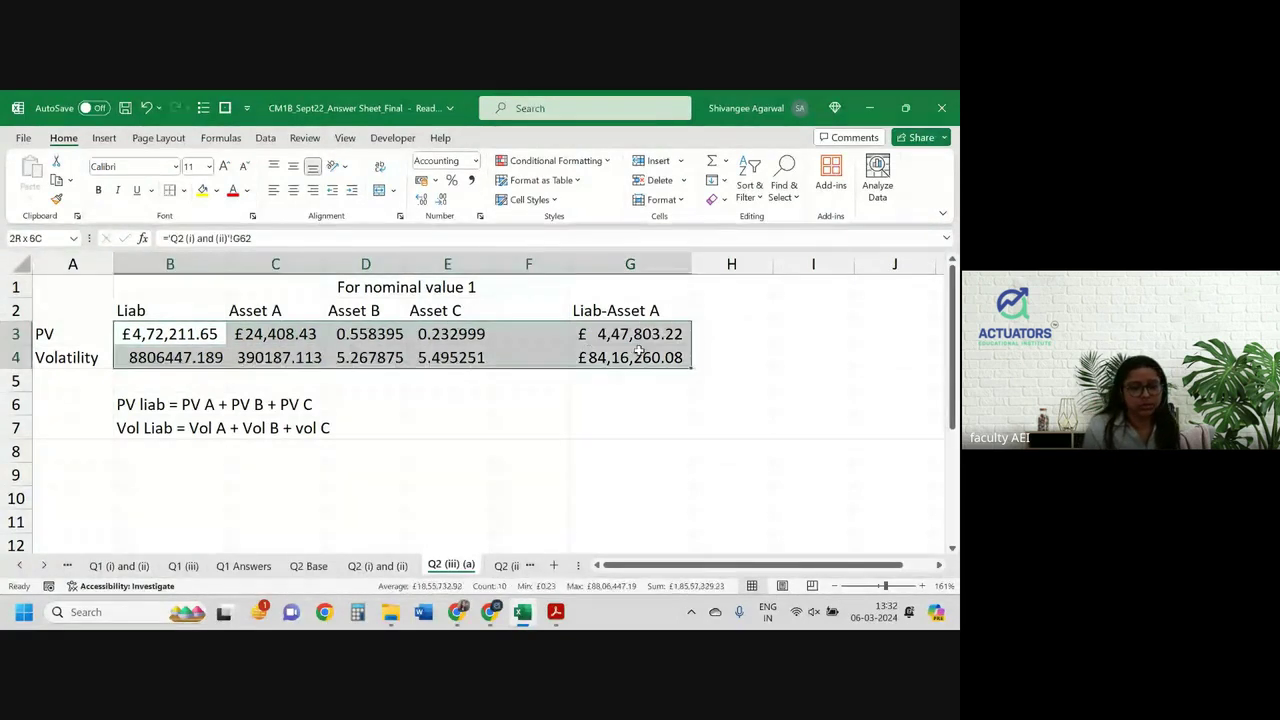
left_click(476, 161)
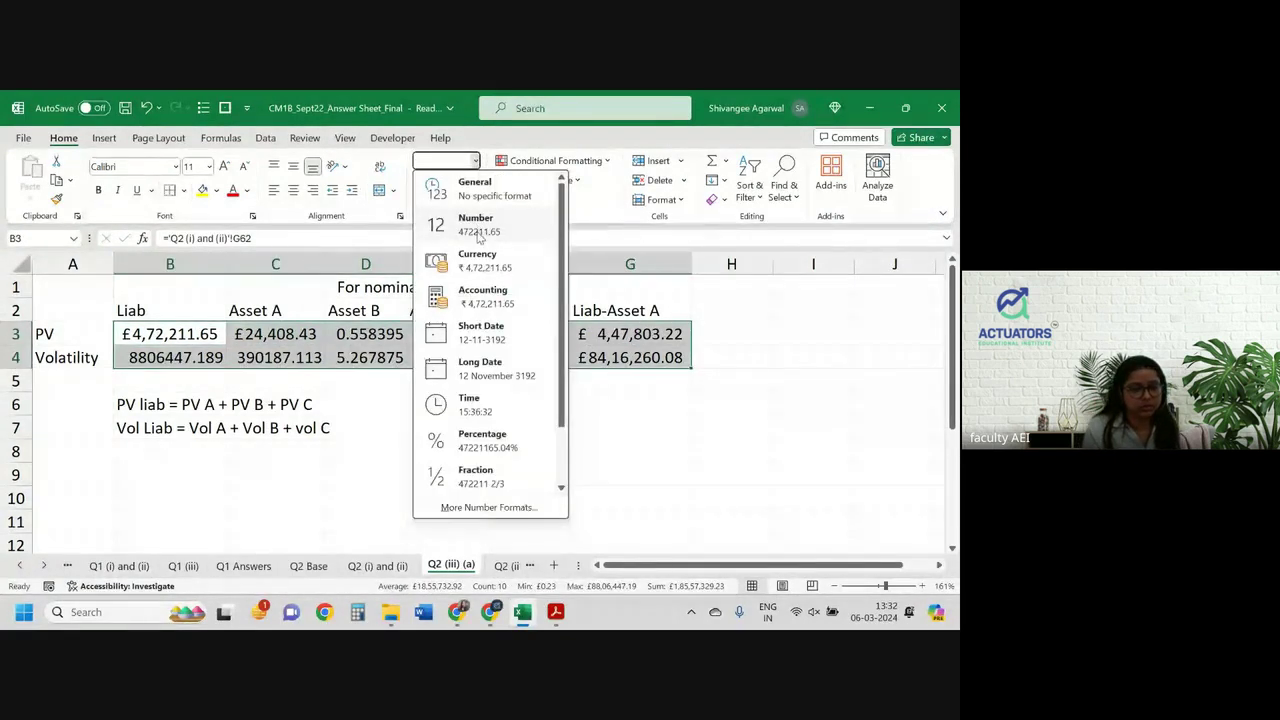
left_click(478, 226)
left_click(582, 353)
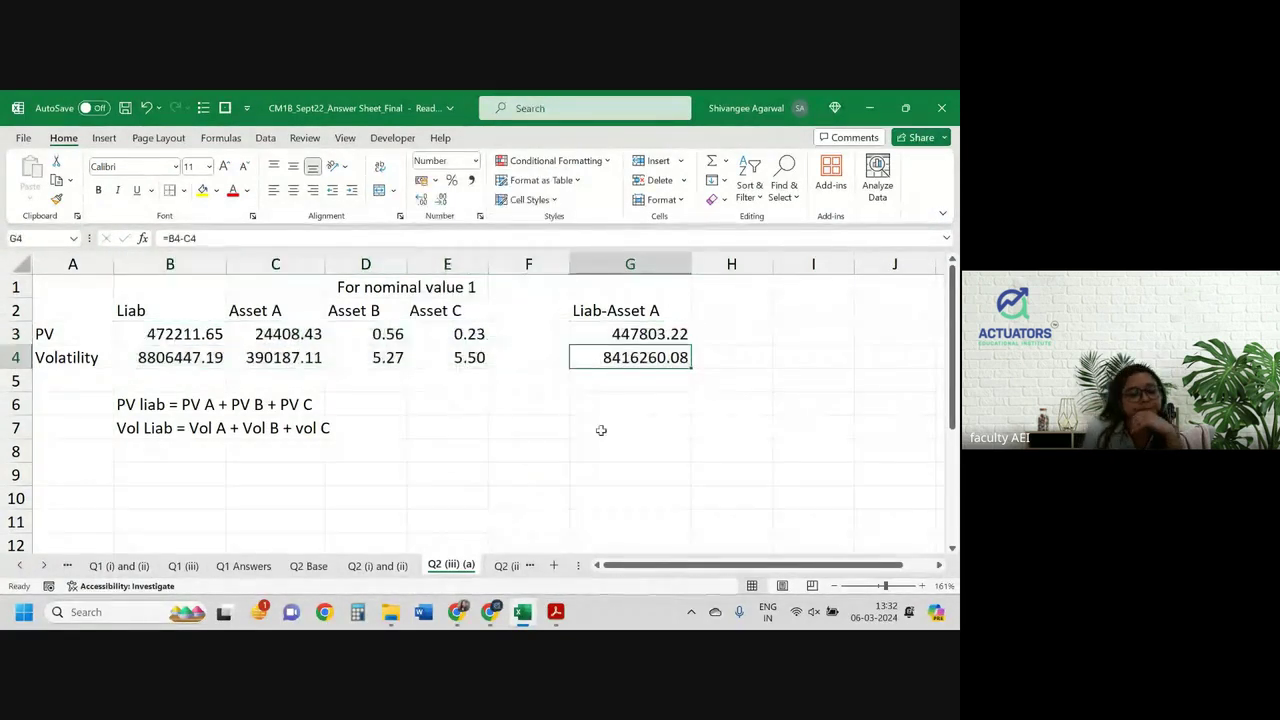
Show the Asset B and Asset C values in D3:E4 with six decimal places
left_click(392, 336)
left_click_drag(406, 341, 426, 352)
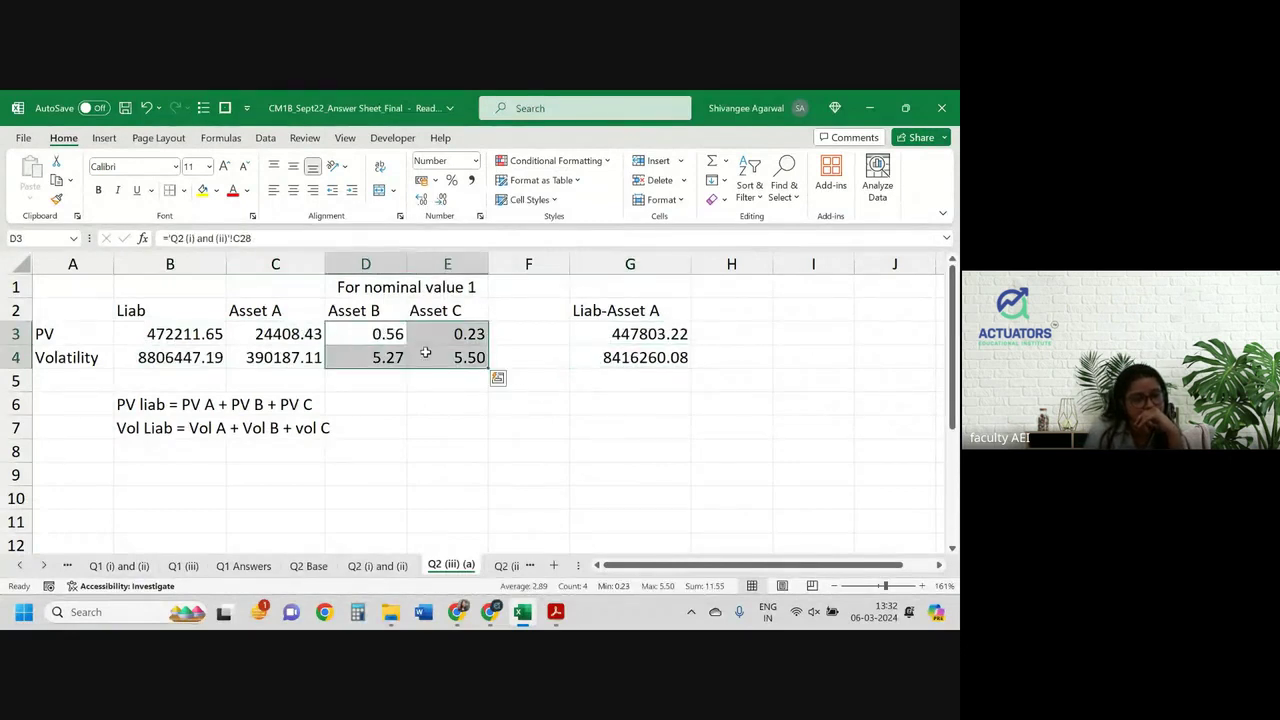
left_click(421, 201)
left_click(421, 201)
left_click(421, 201)
left_click(421, 201)
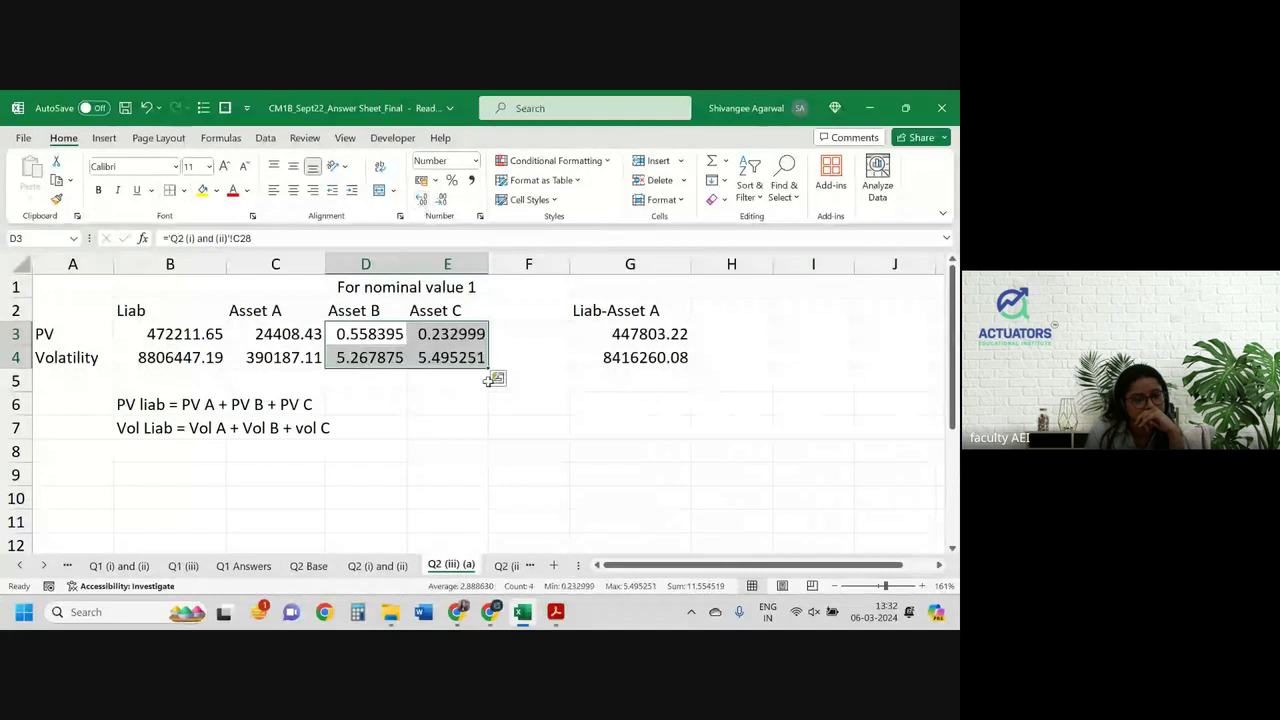
left_click(484, 422)
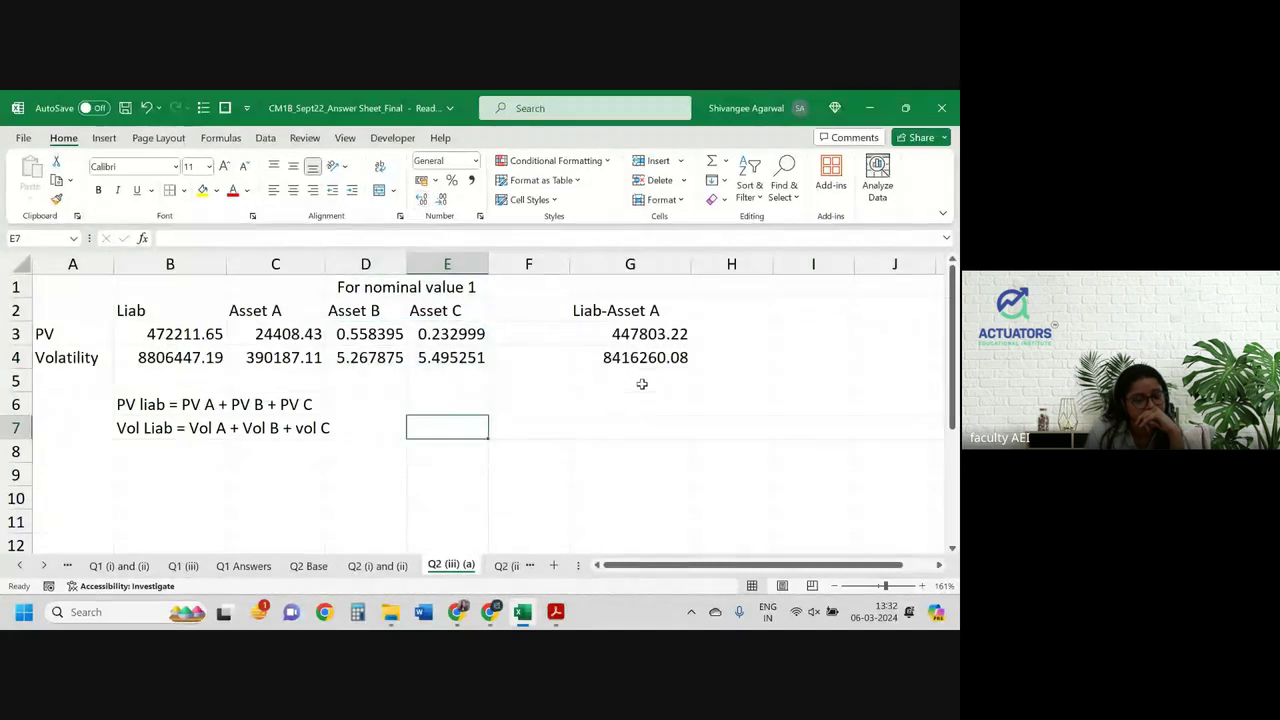
left_click(636, 333)
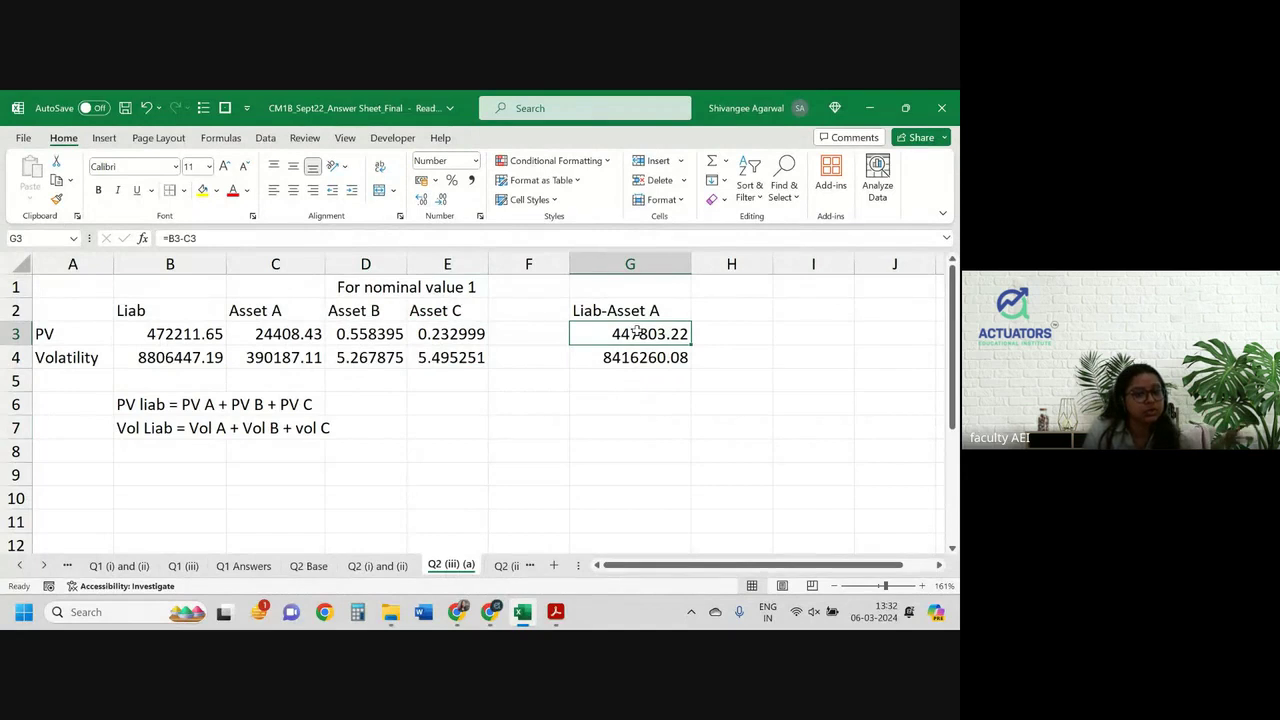
left_click(388, 338)
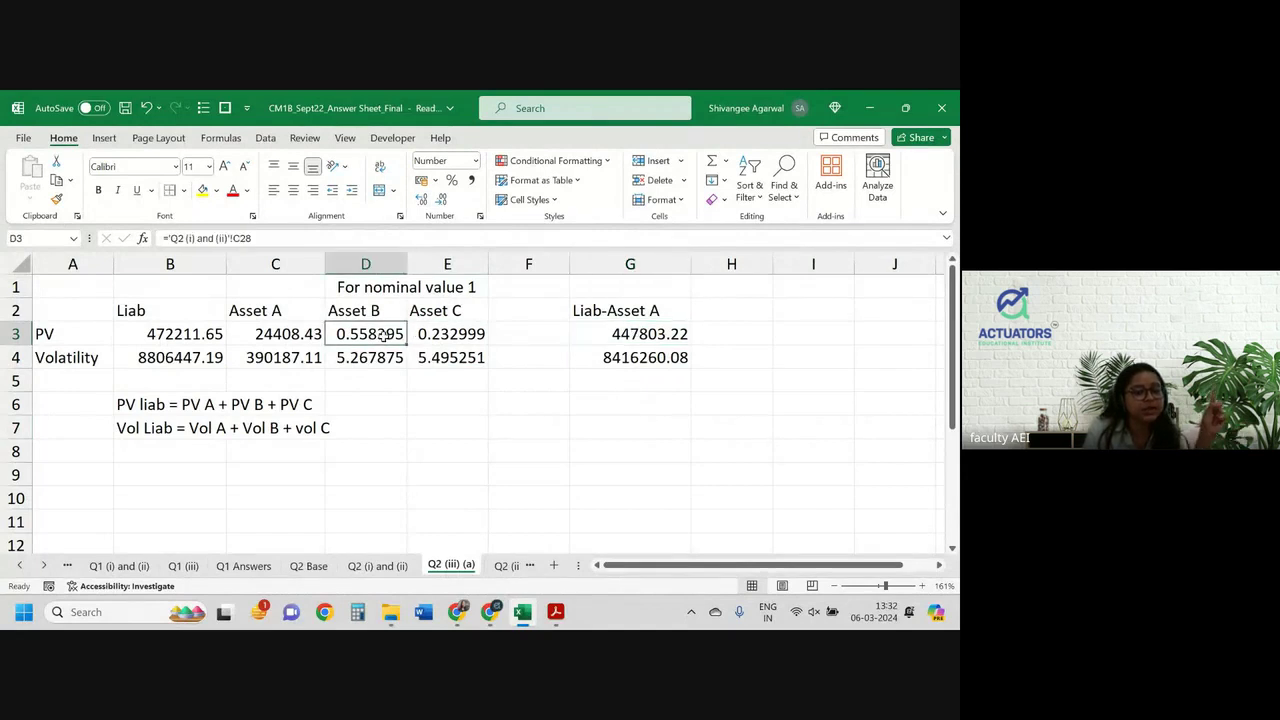
left_click(466, 338)
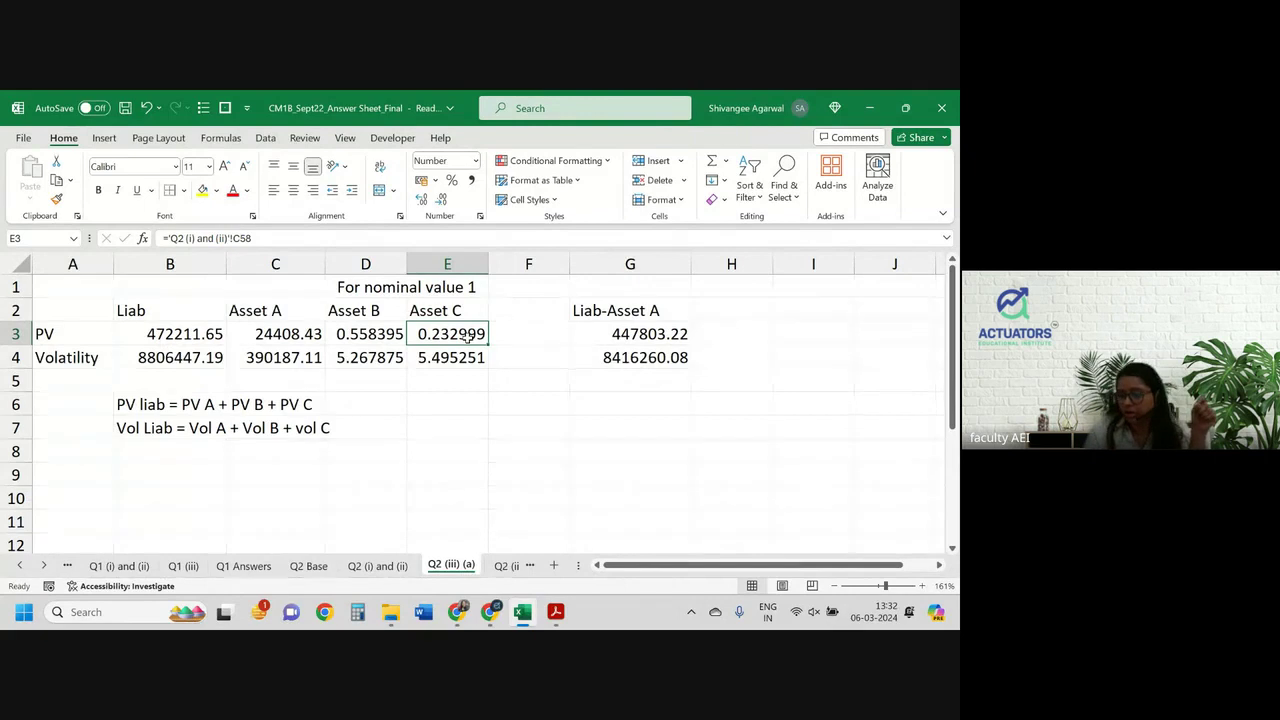
left_click(543, 404)
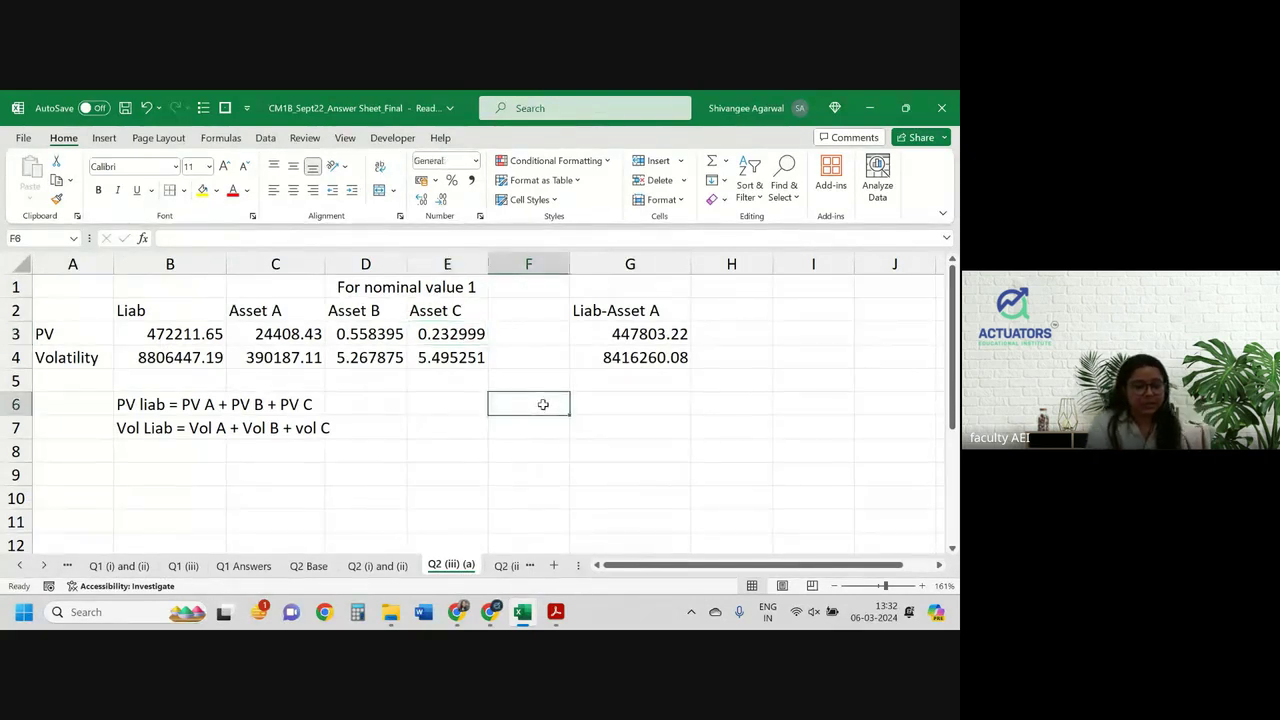
type("B")
key("Return")
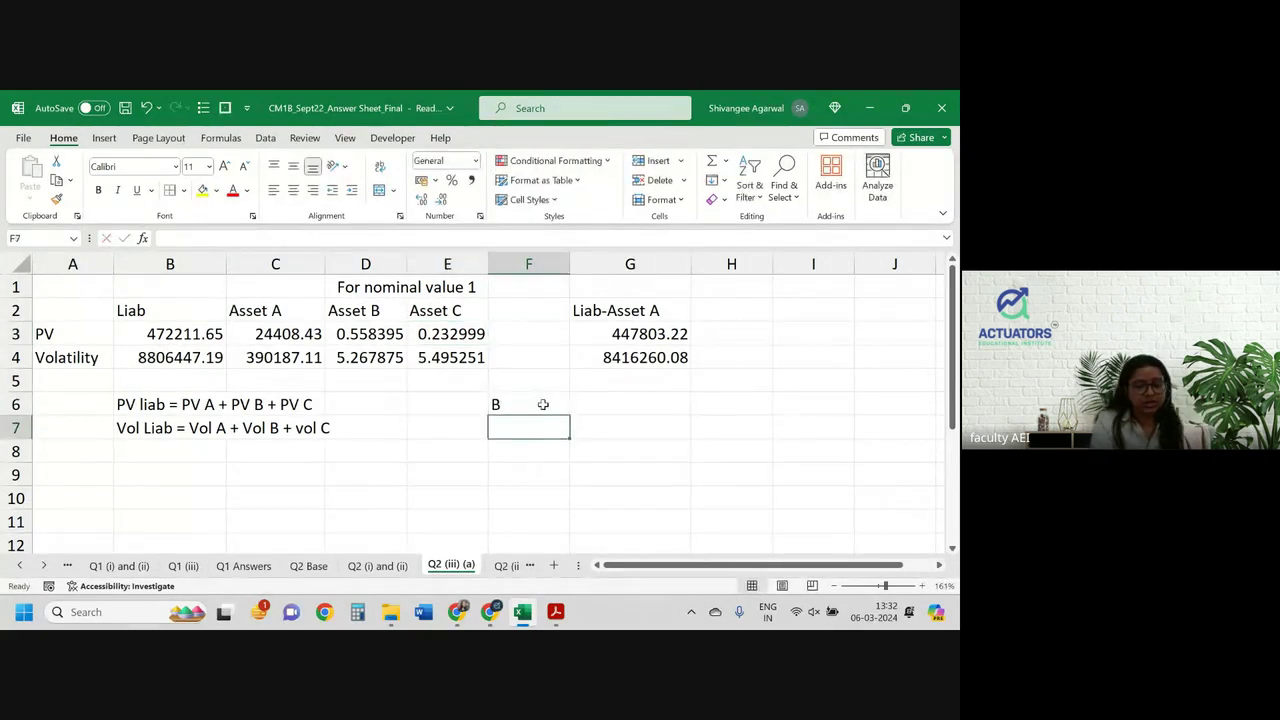
left_click(543, 404)
key("Delete")
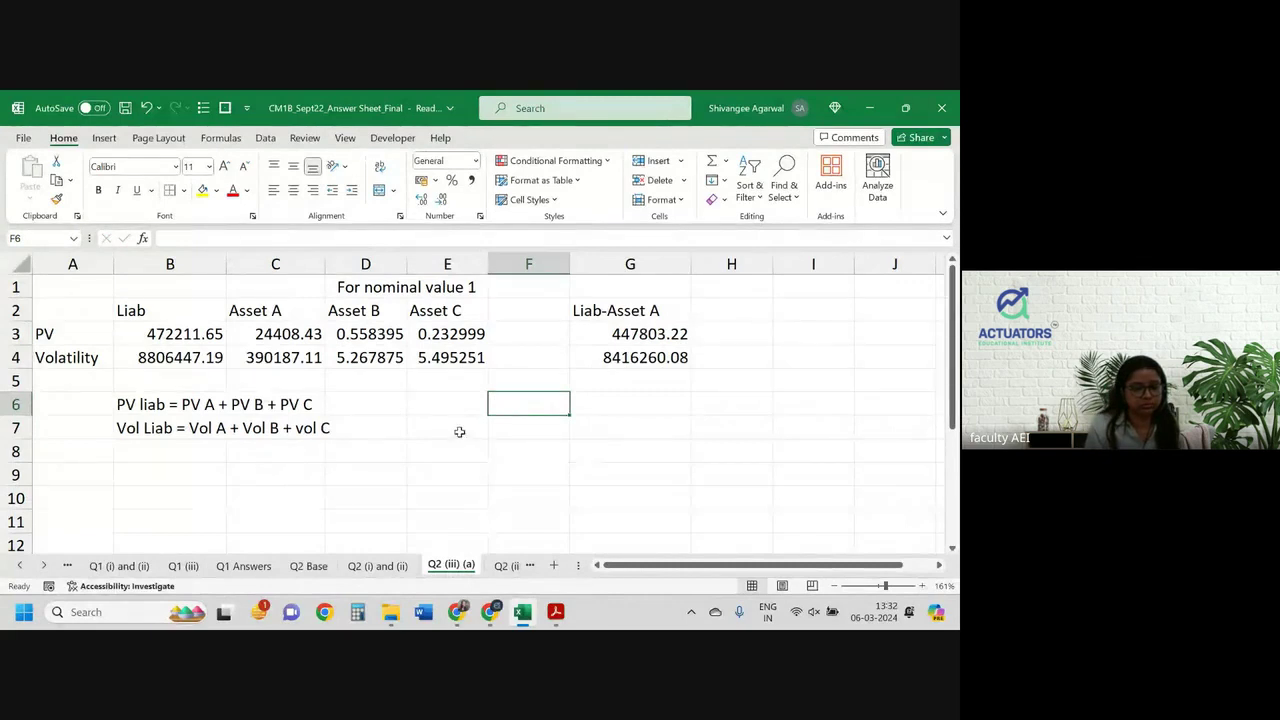
Enter the row labels B in cell C9 and C in cell C10
left_click(262, 467)
type("B")
key("Return")
type("C")
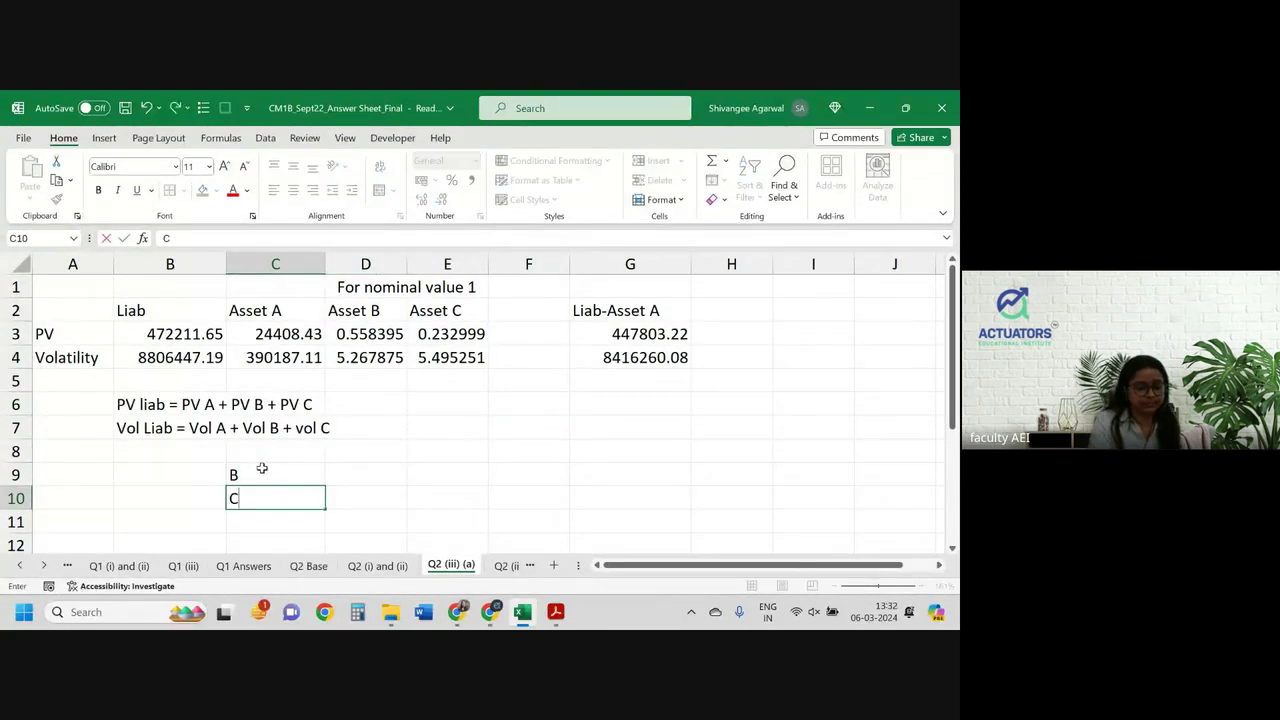
key("Return")
key("Up")
key("Up")
key("Right")
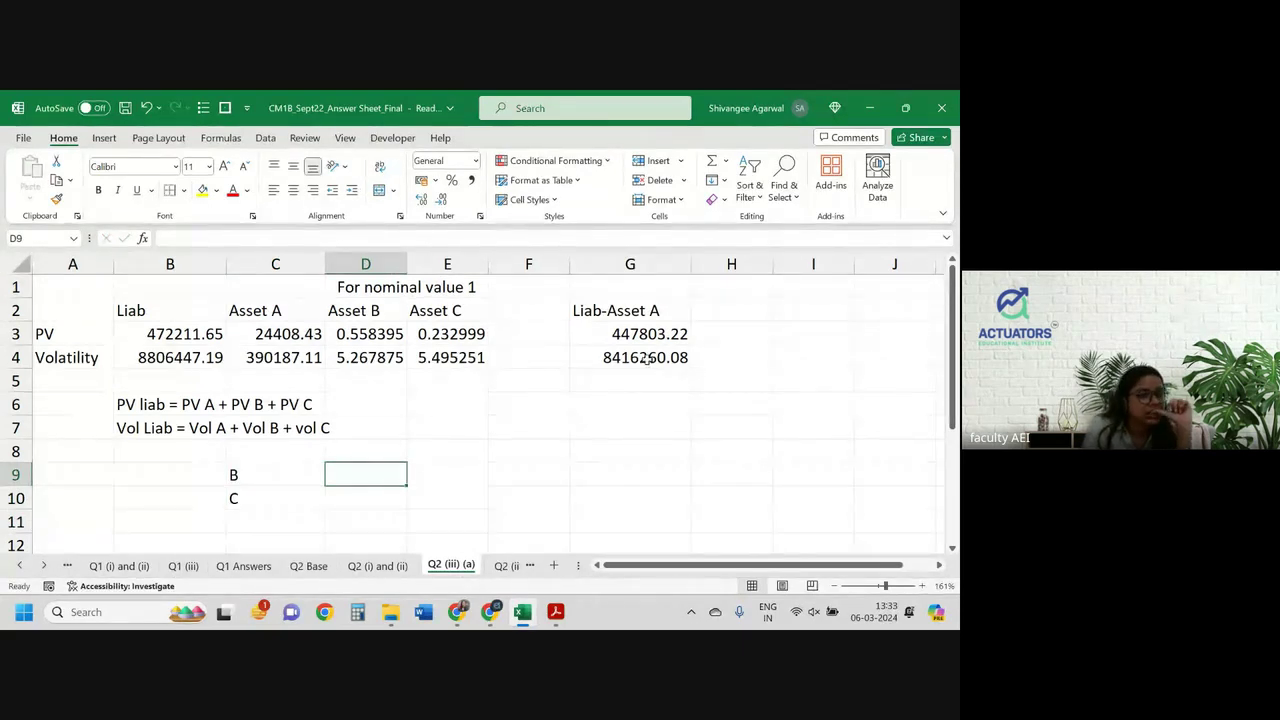
left_click(668, 316)
left_click(664, 334)
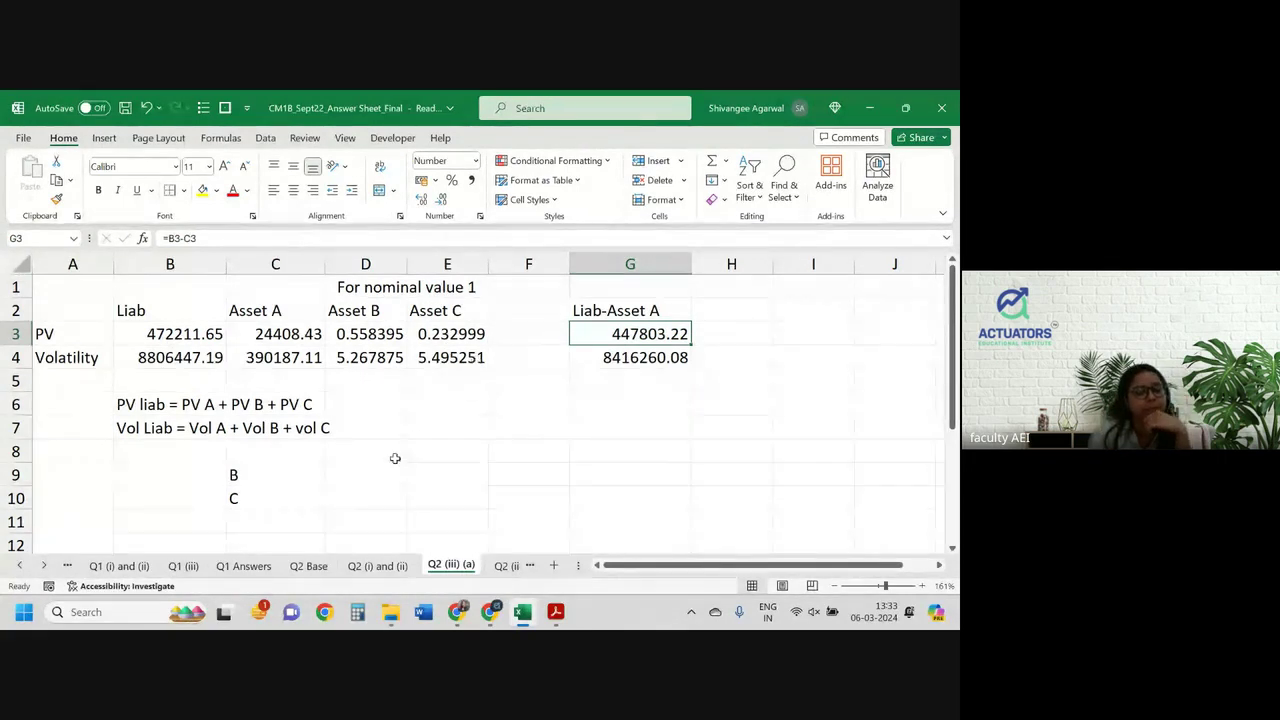
left_click(338, 480)
type("=")
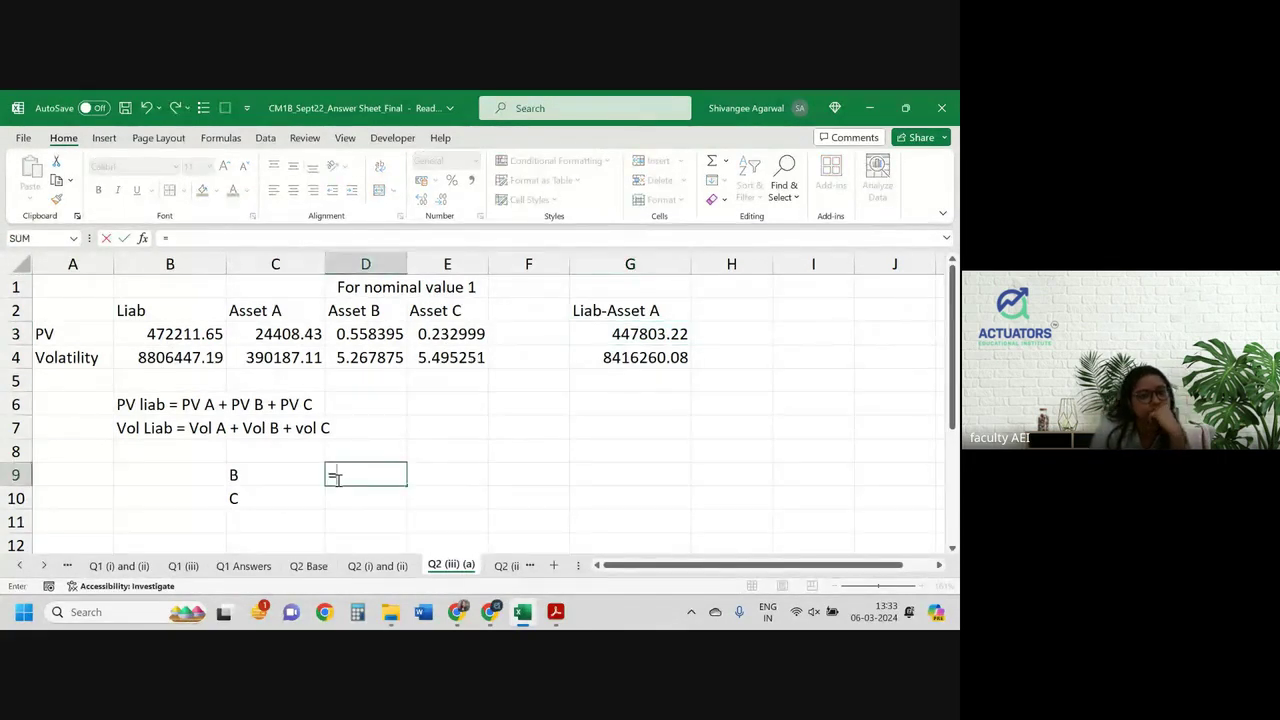
left_click(629, 336)
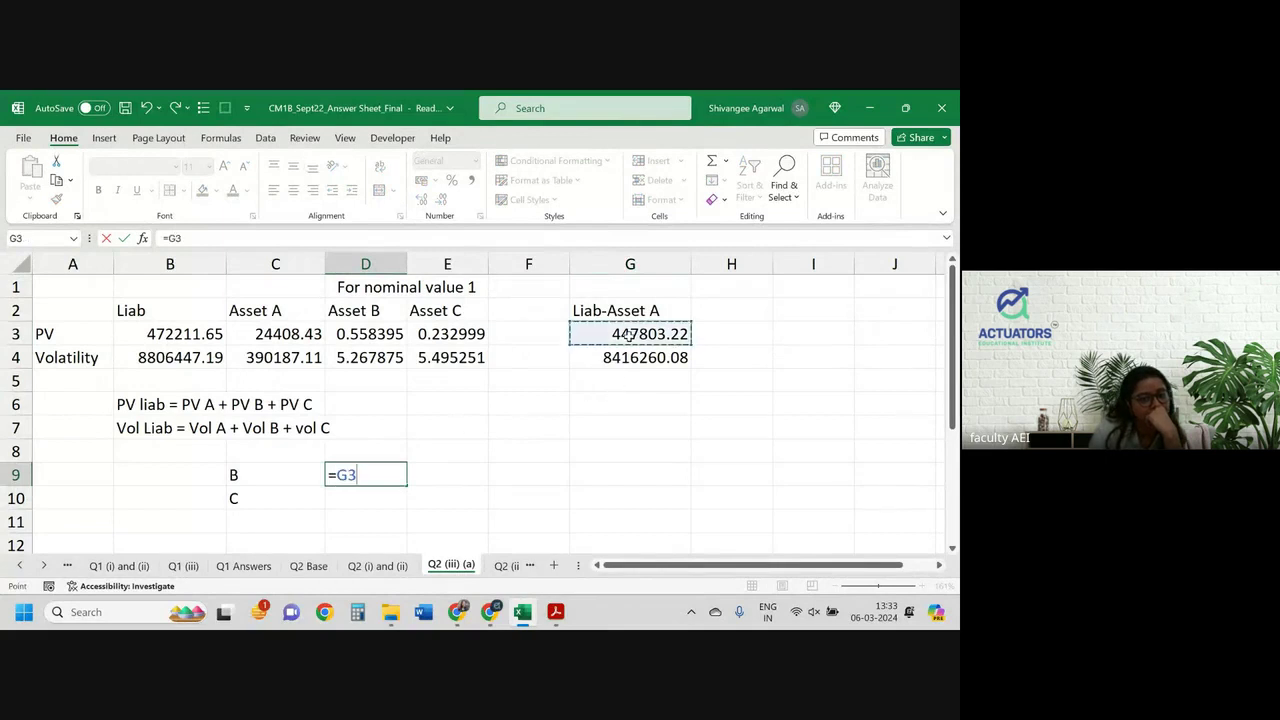
type("-")
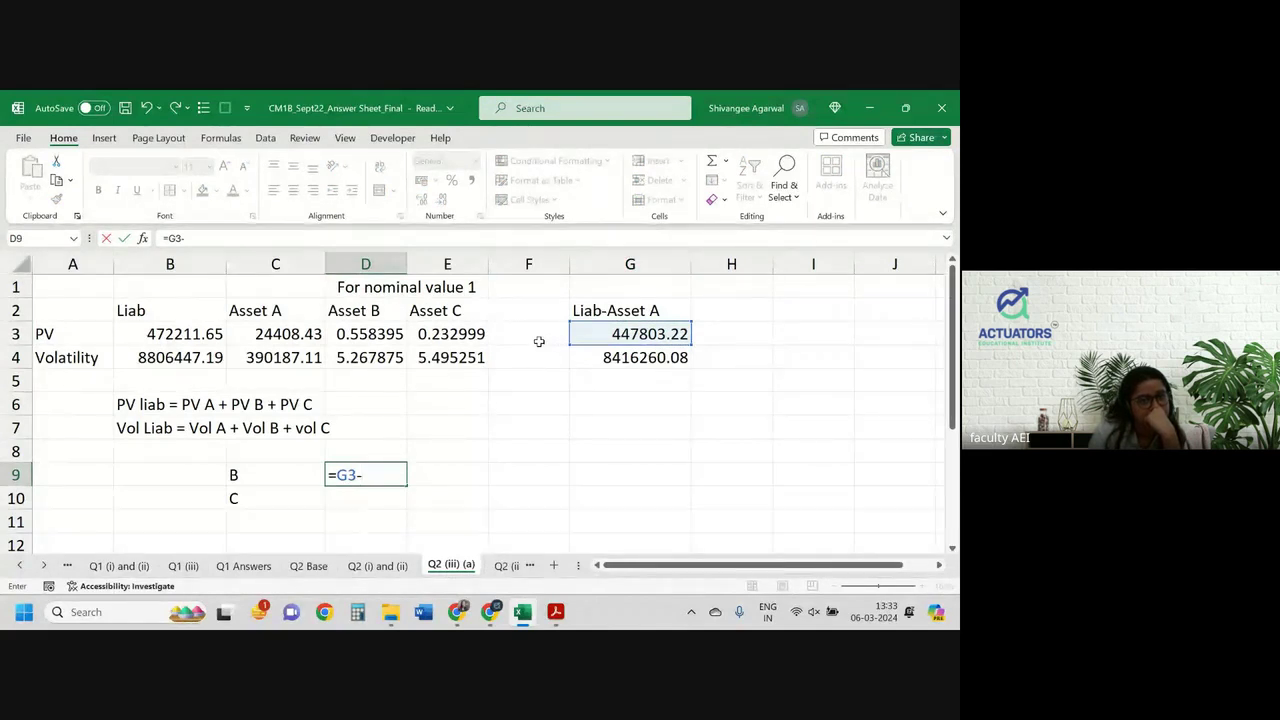
left_click(435, 335)
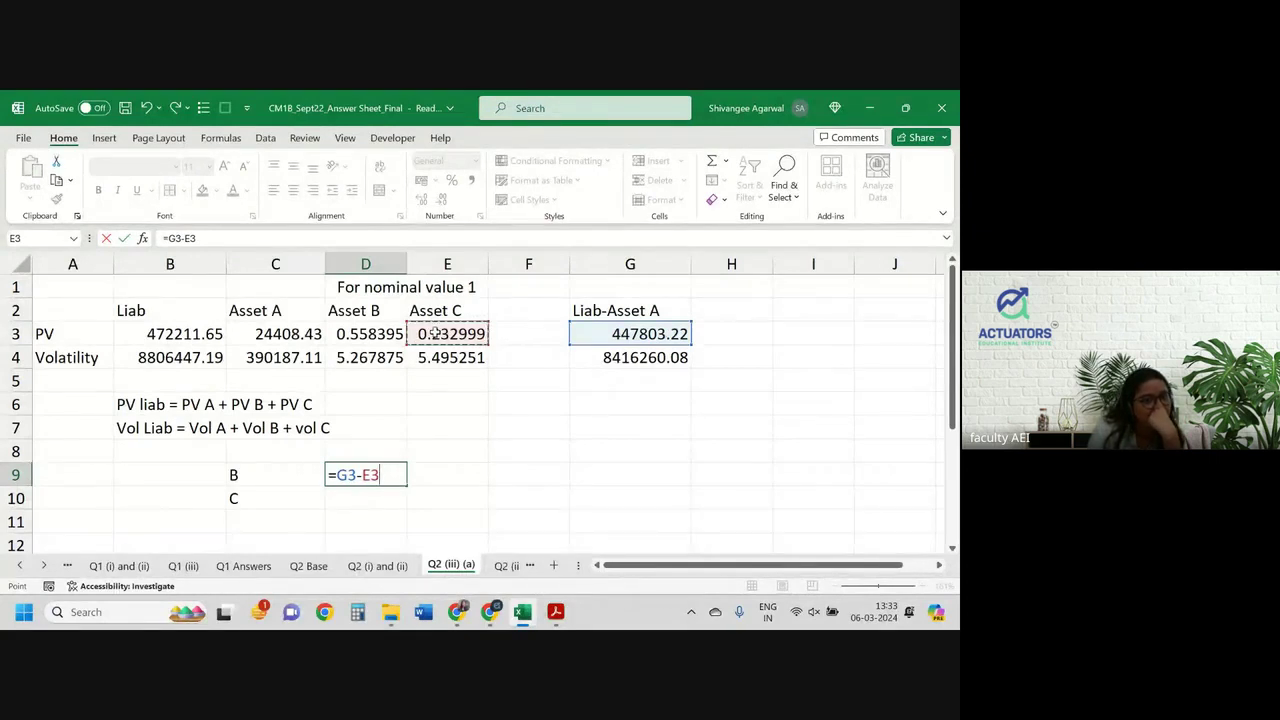
key("BackSpace")
key("BackSpace")
key("BackSpace")
key("BackSpace")
key("BackSpace")
key("BackSpace")
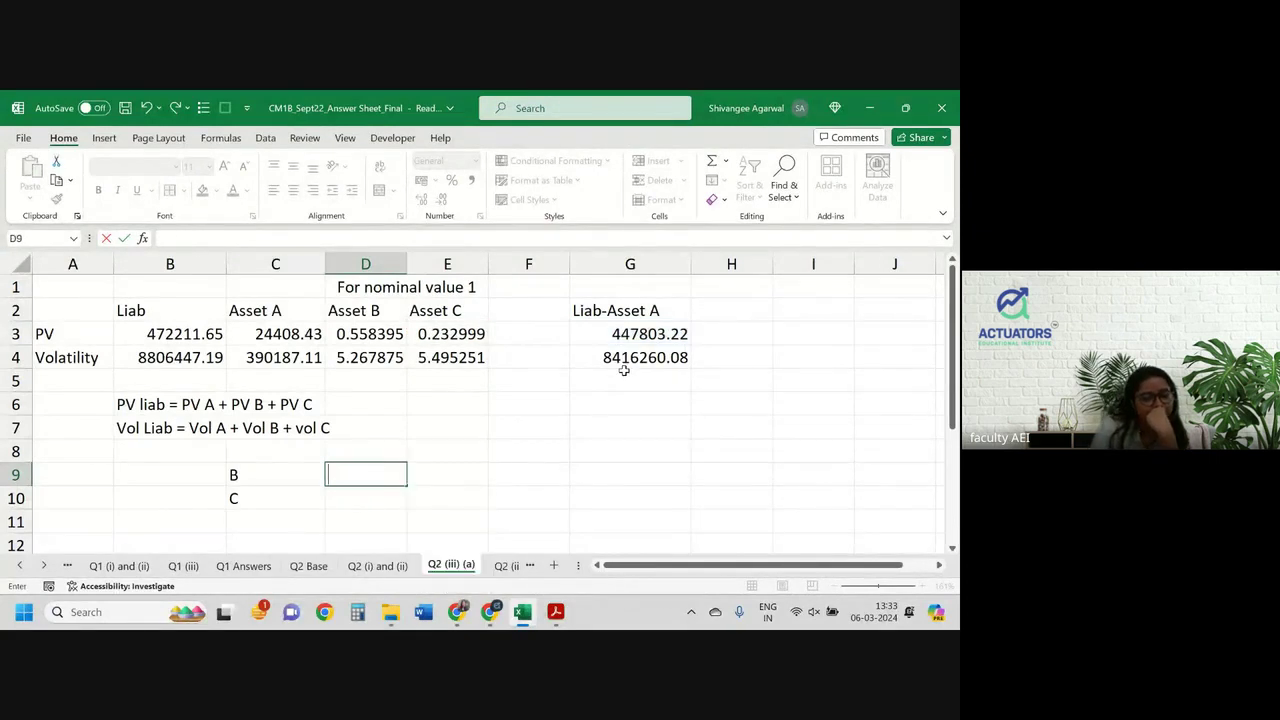
key("Return")
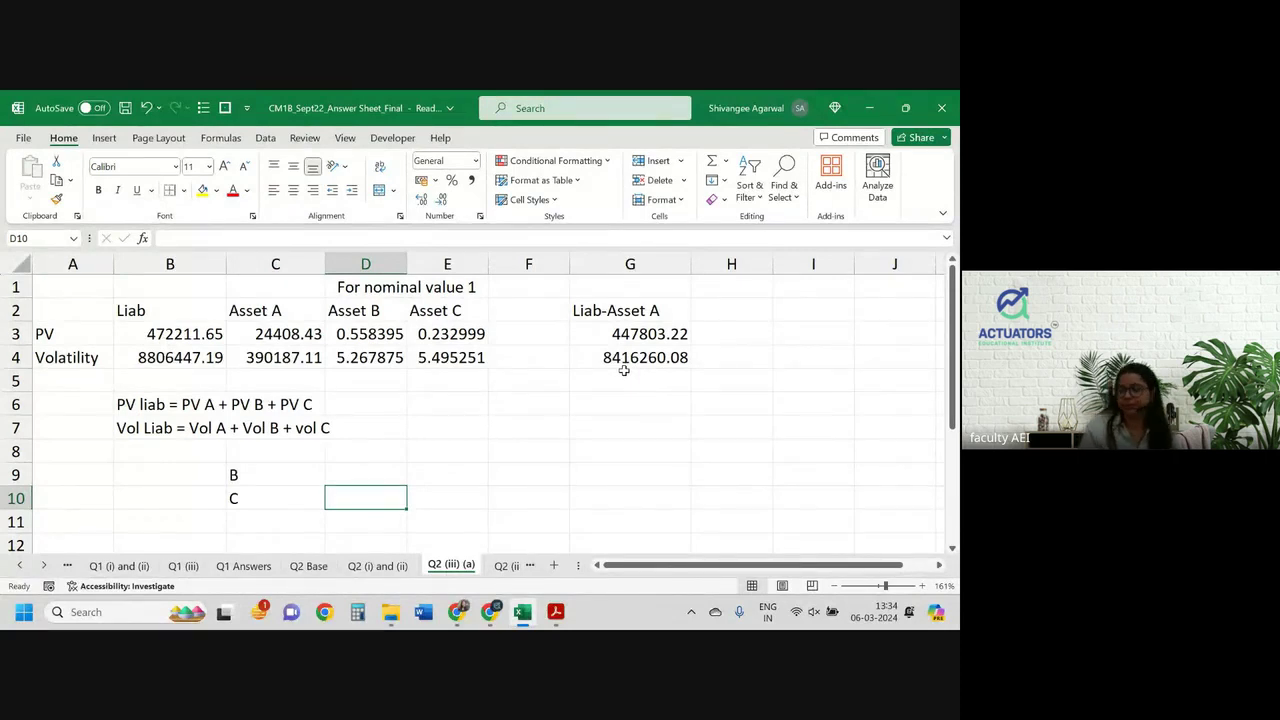
key("Down")
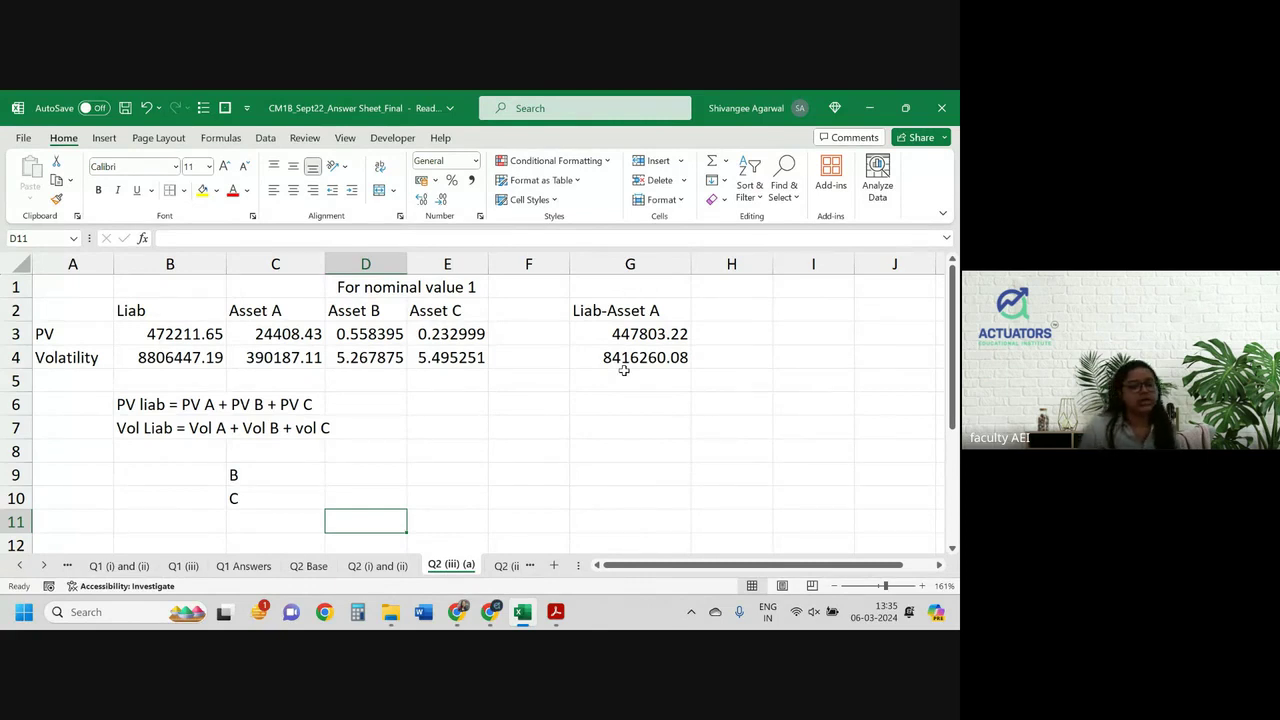
Enter 100 in cell D9 as the trial nominal amount for asset B
left_click(353, 473)
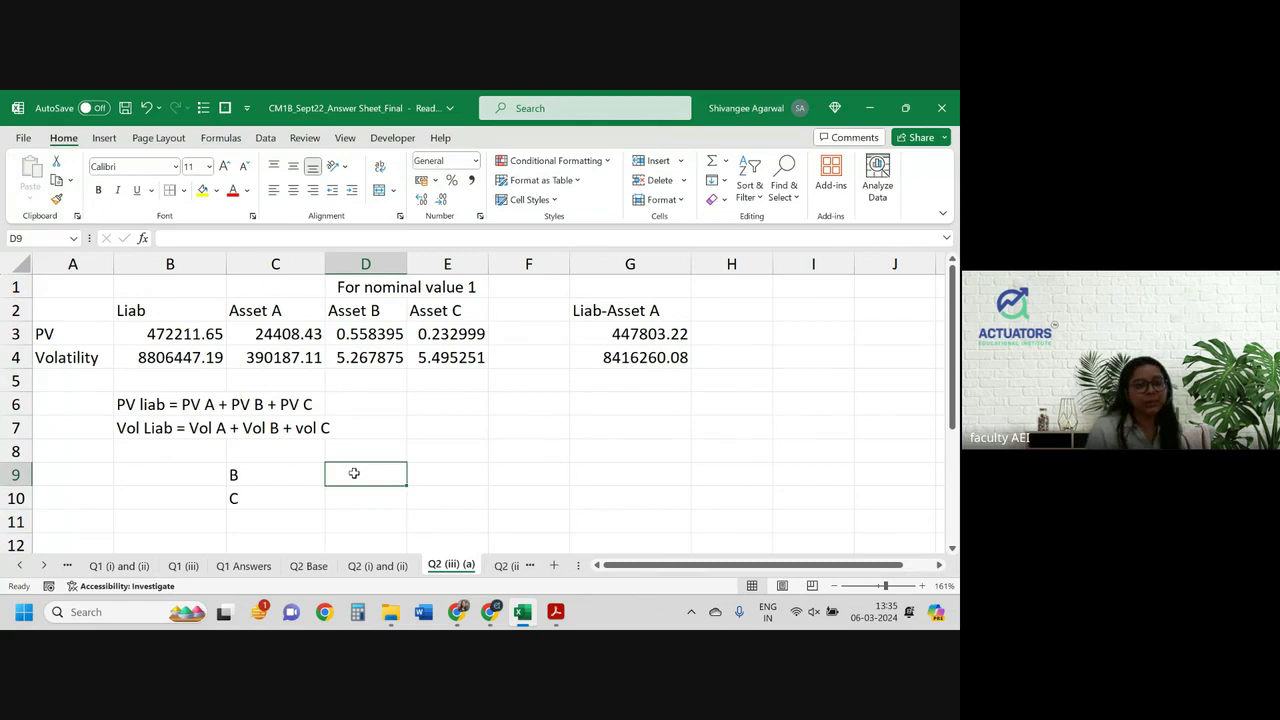
type("100")
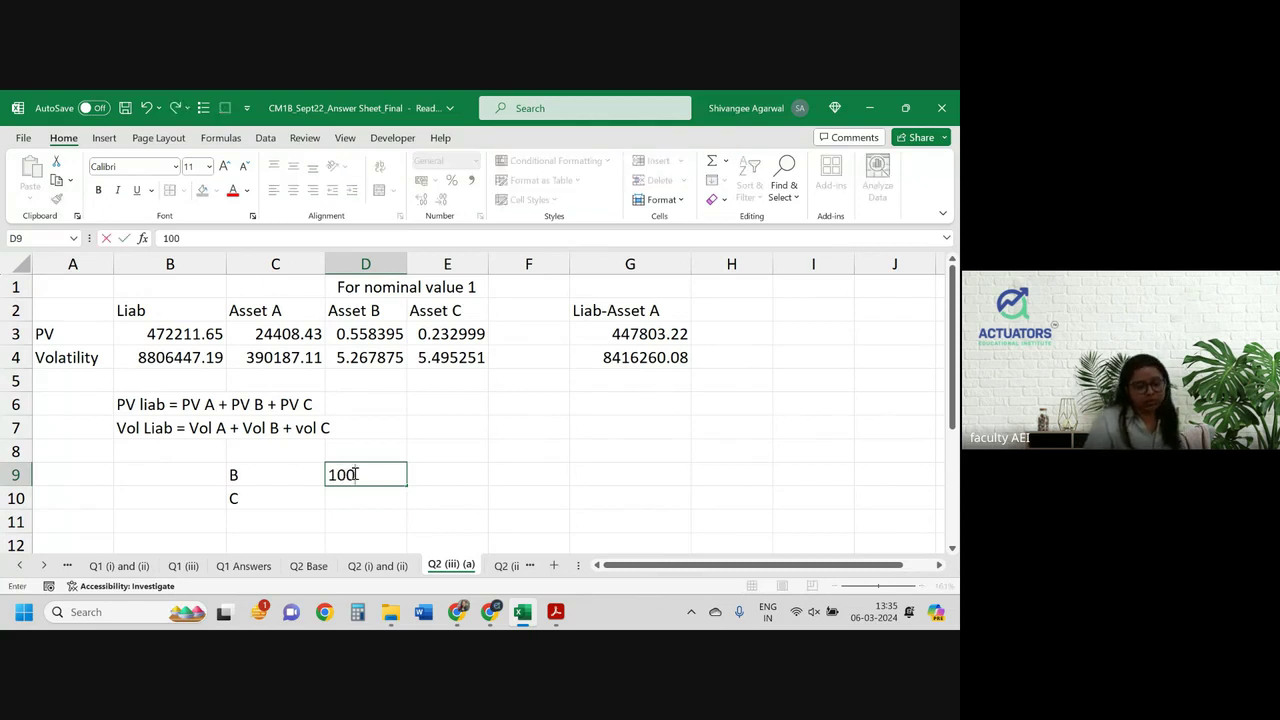
key("Return")
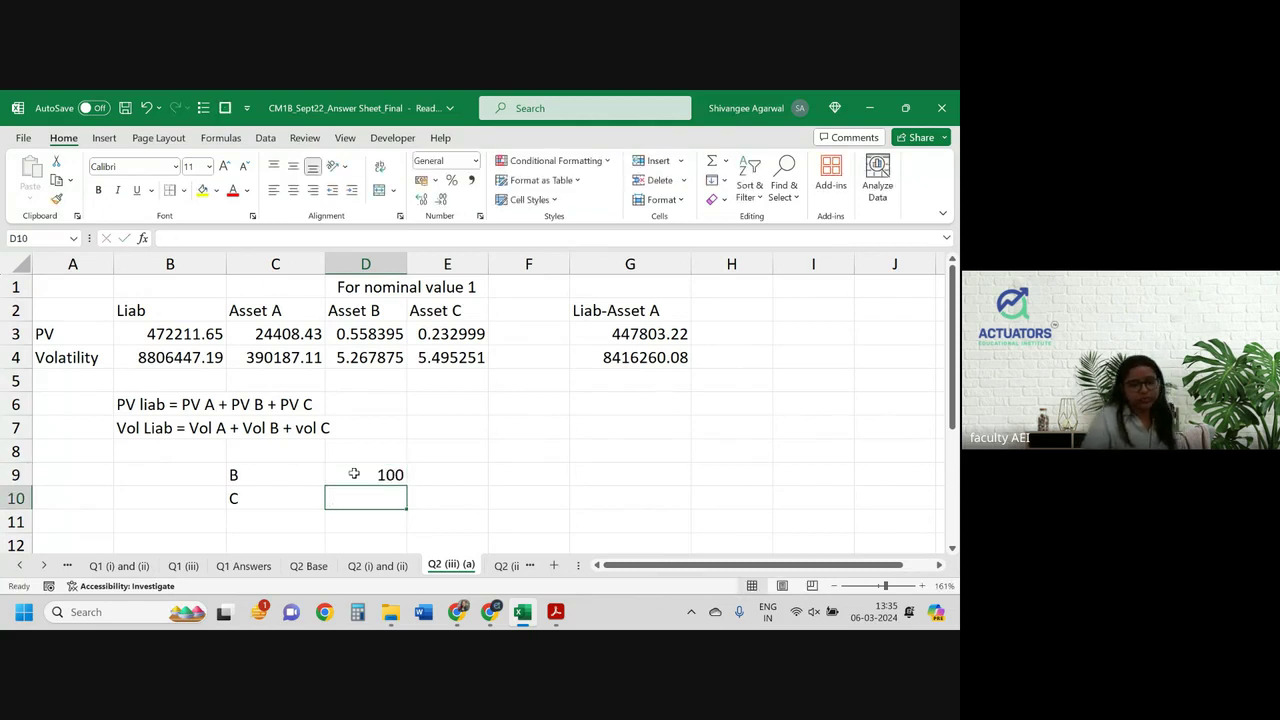
Calculate asset C's nominal amount in cell D10 from the present values with the formula =(G3-D3*D9)/E3
type("=")
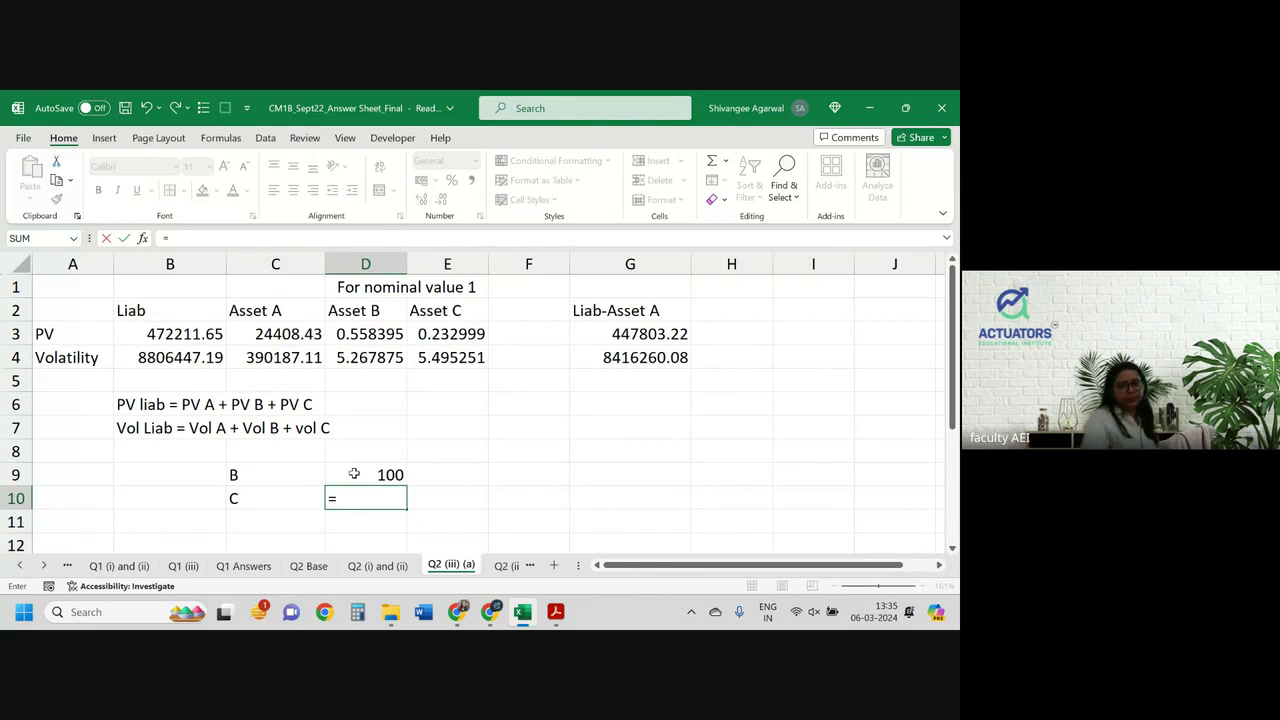
left_click(633, 336)
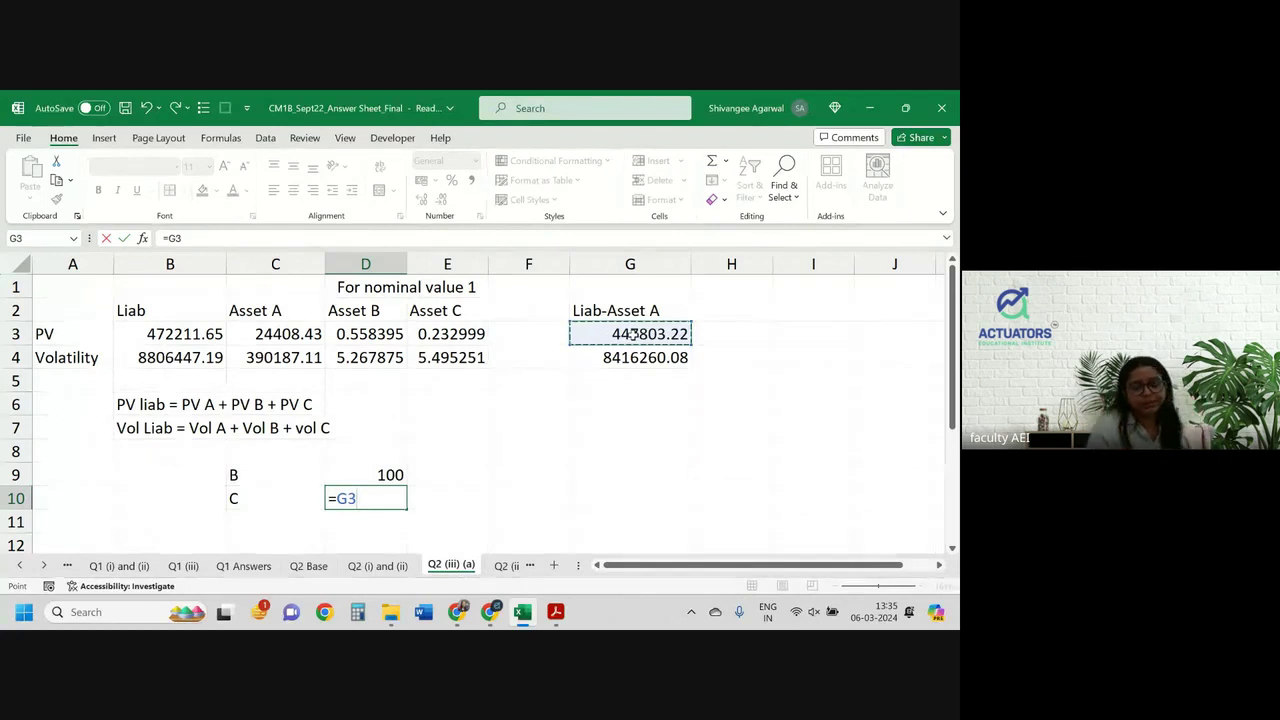
type("-")
key("Down")
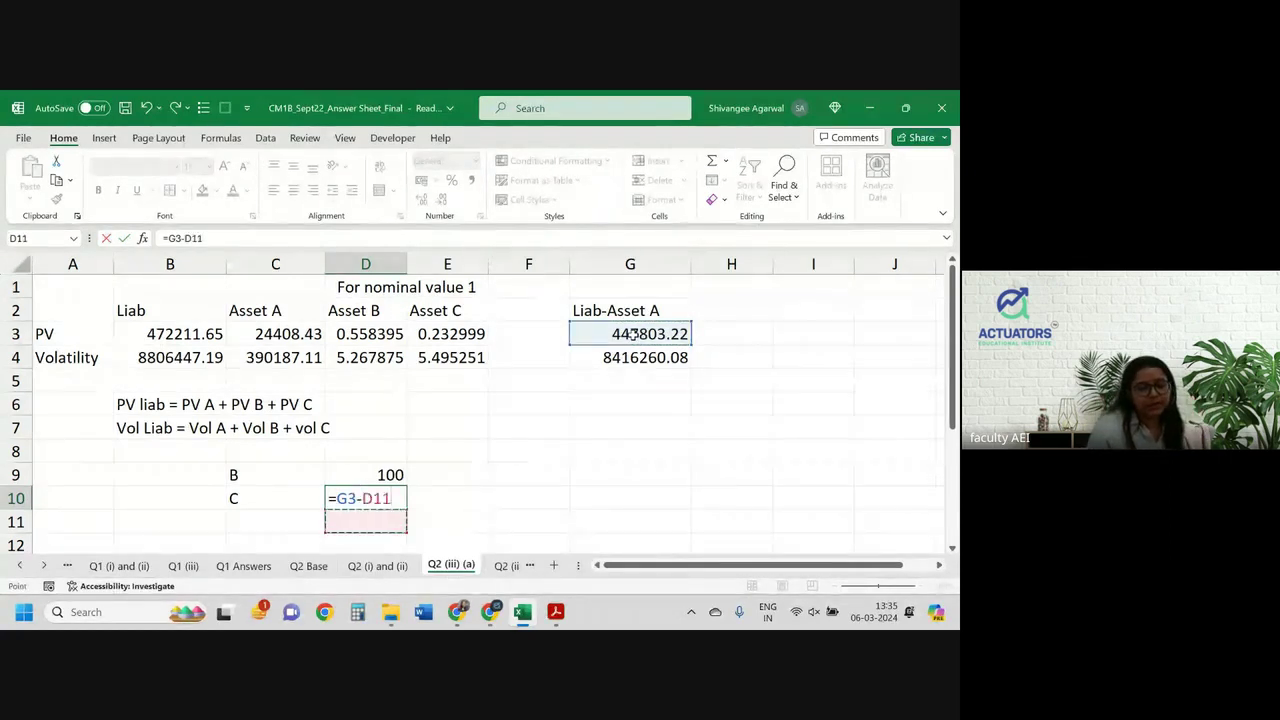
left_click(657, 368)
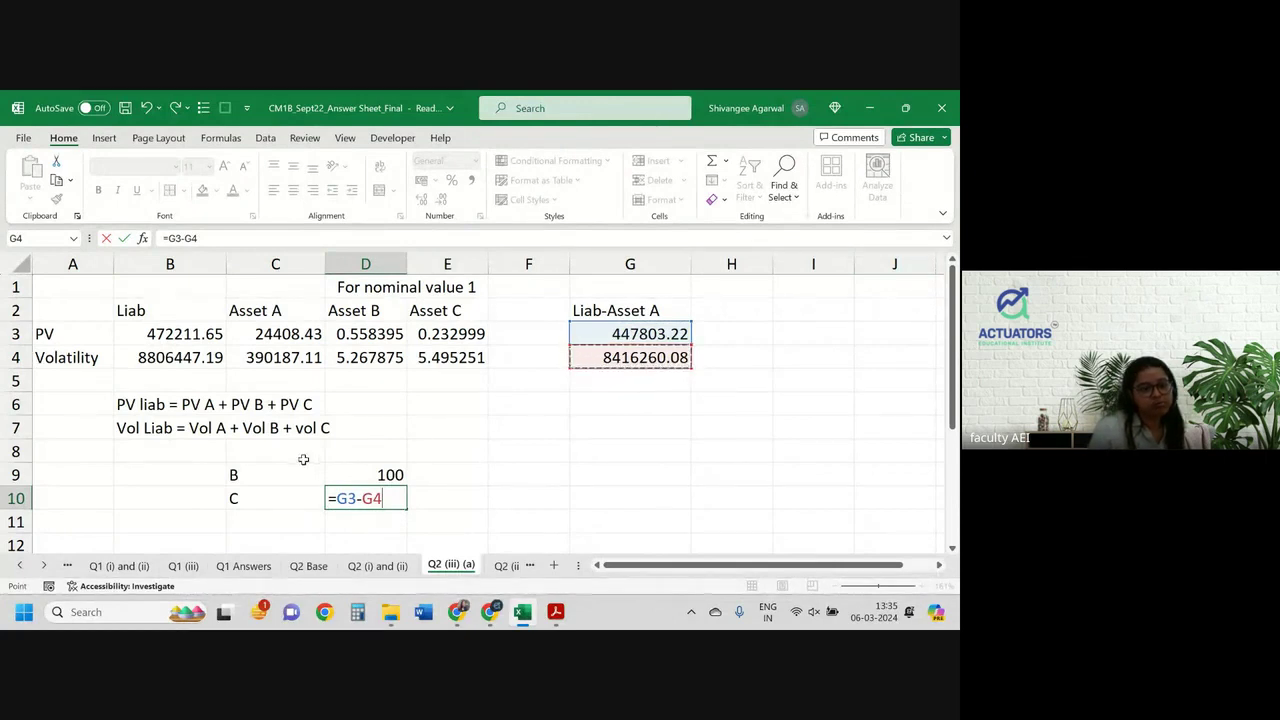
left_click(380, 472)
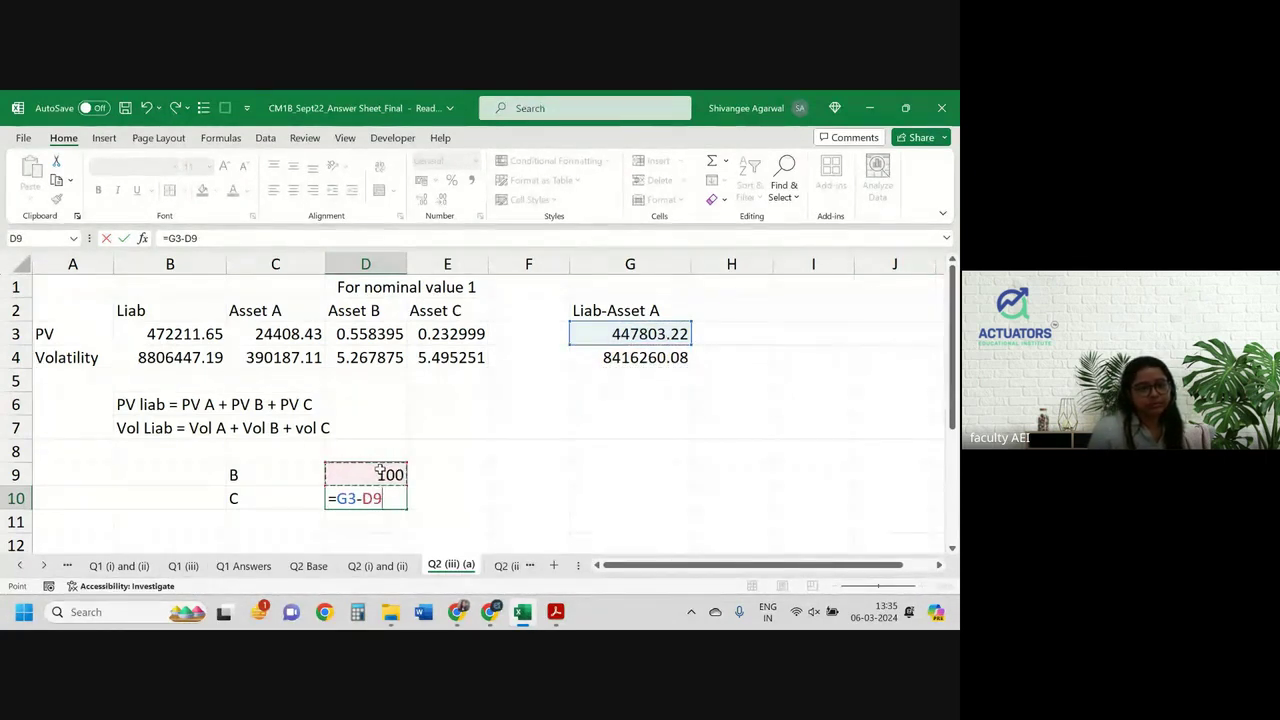
left_click(372, 334)
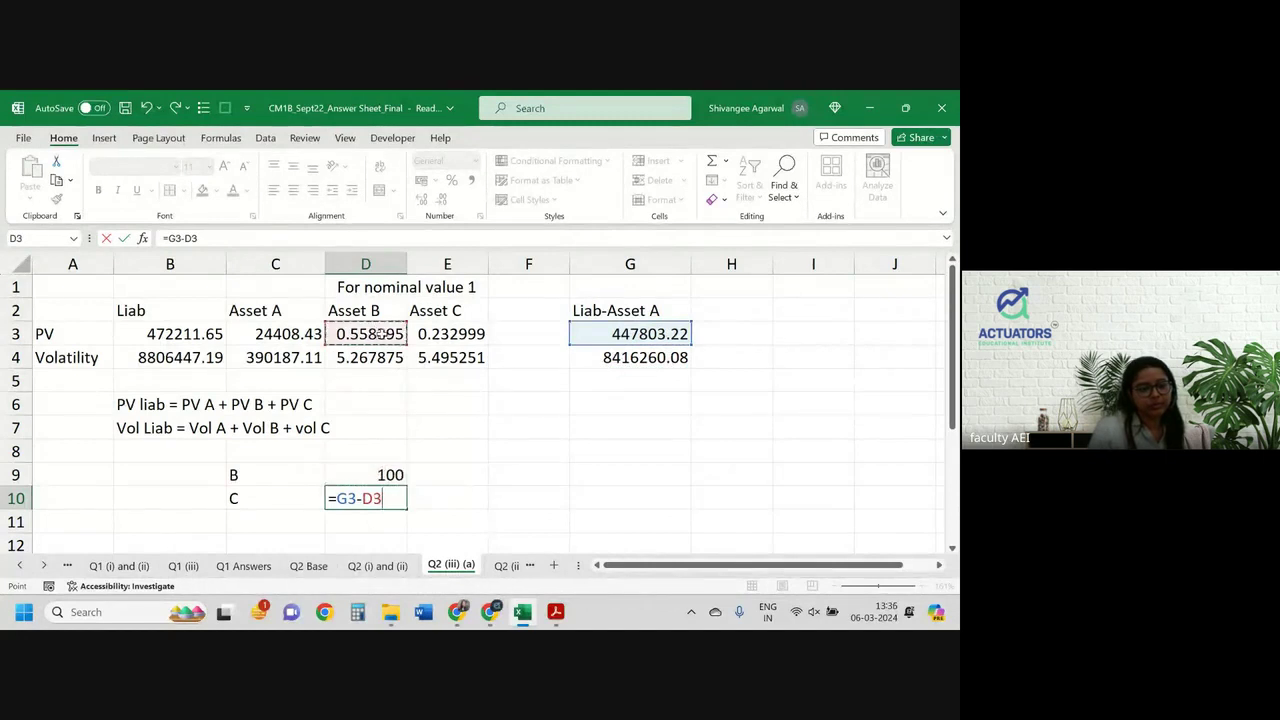
type("*")
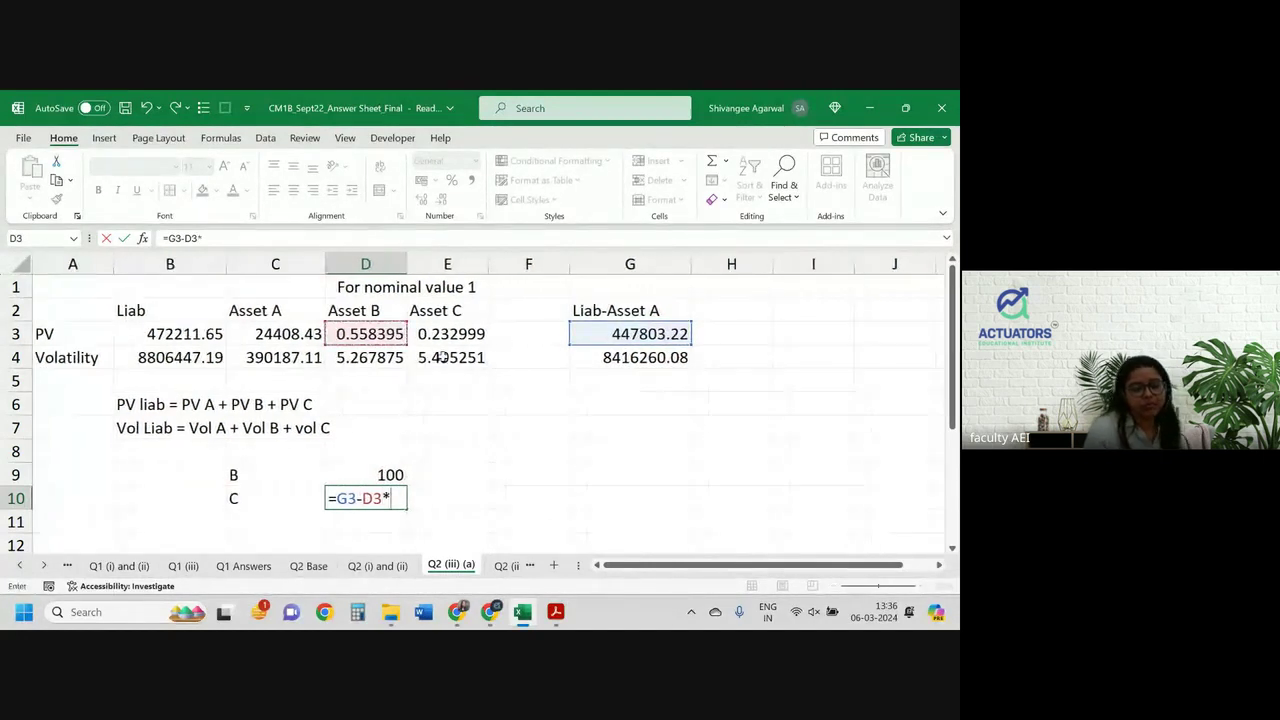
left_click(349, 474)
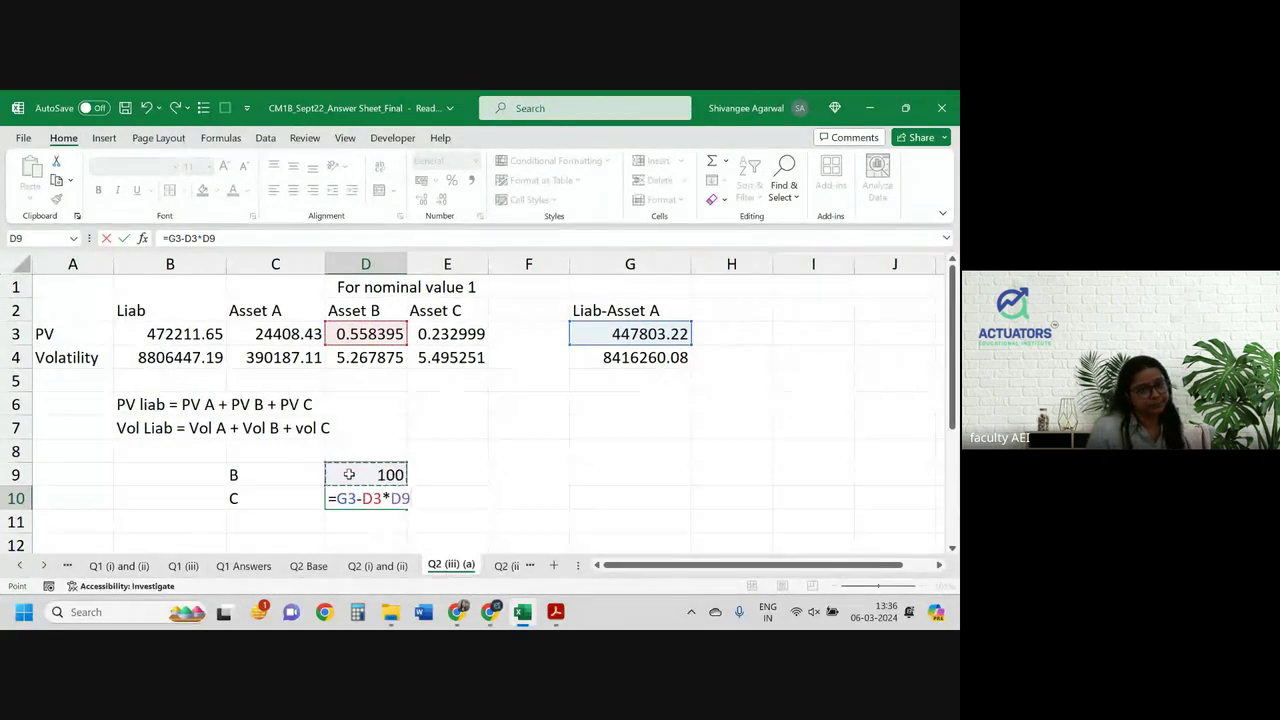
left_click(170, 240)
type("(")
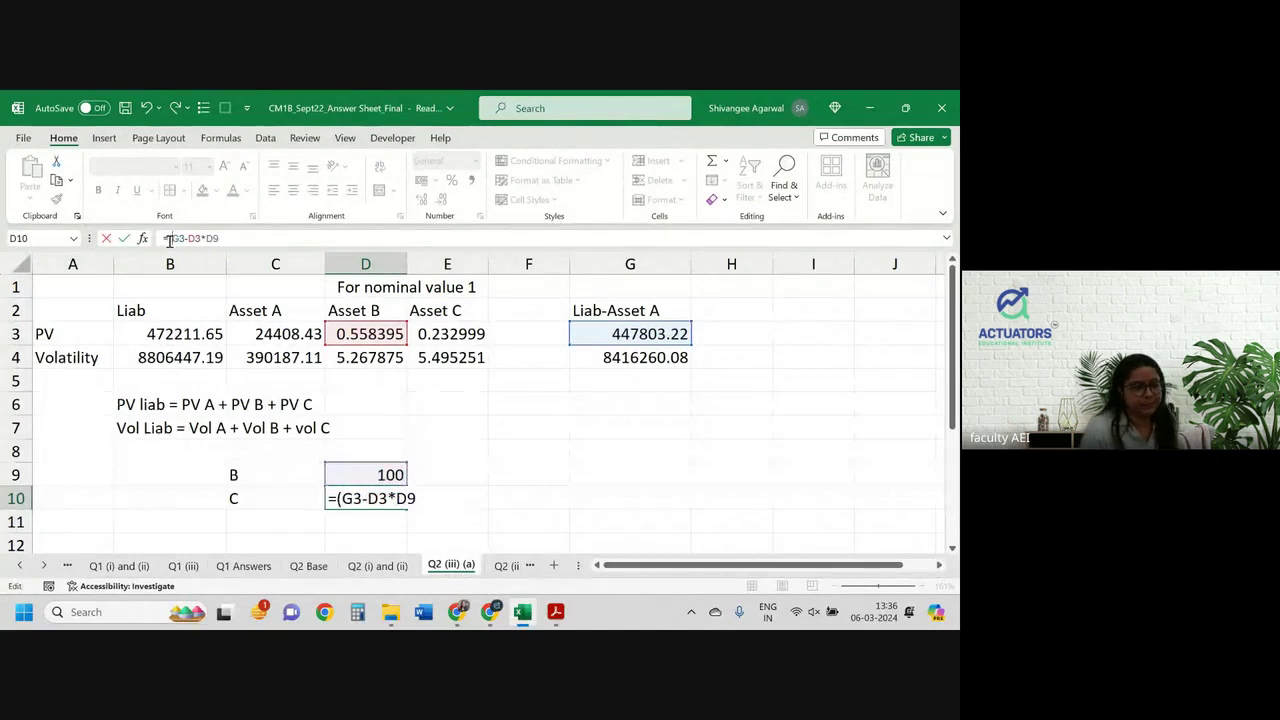
type(")/")
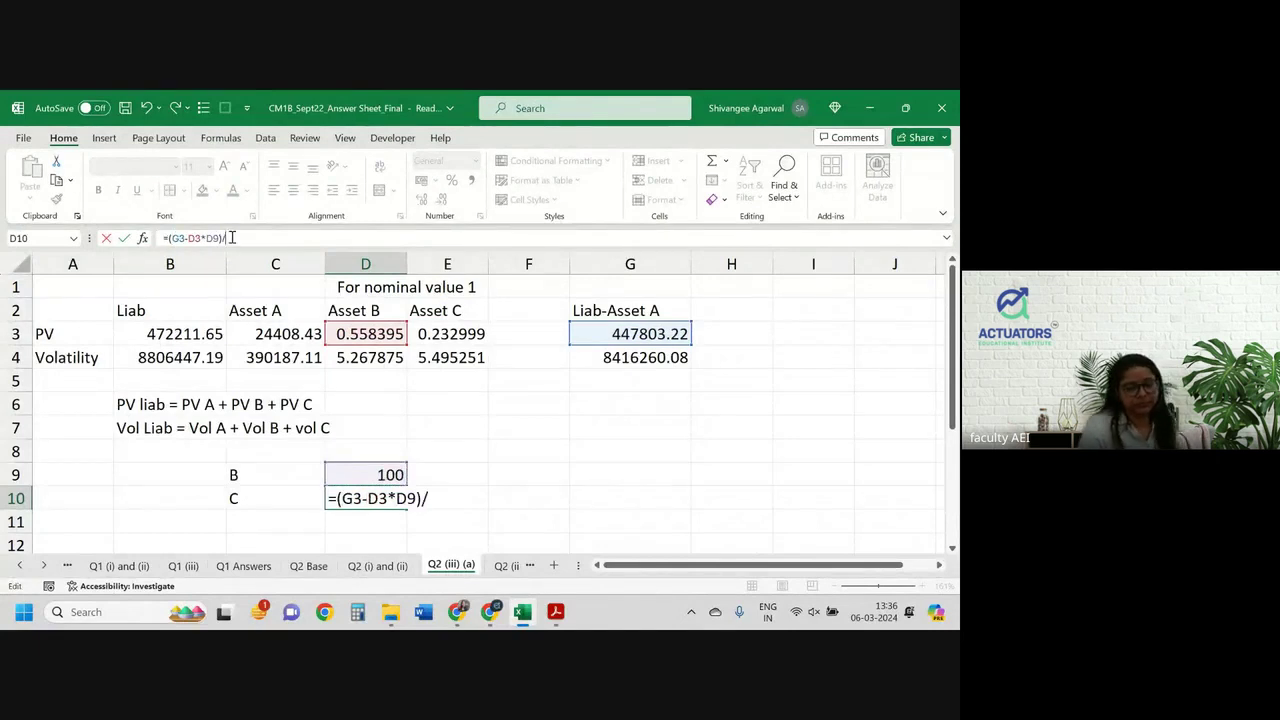
left_click(478, 334)
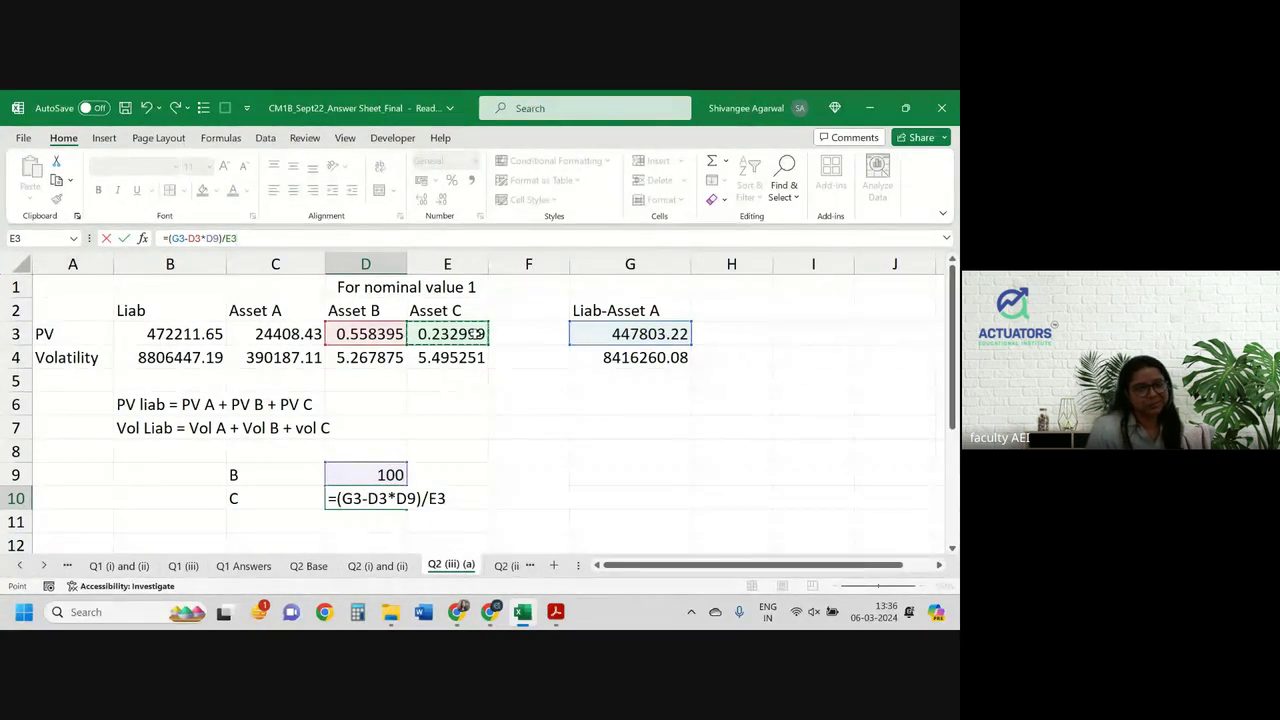
key("Return")
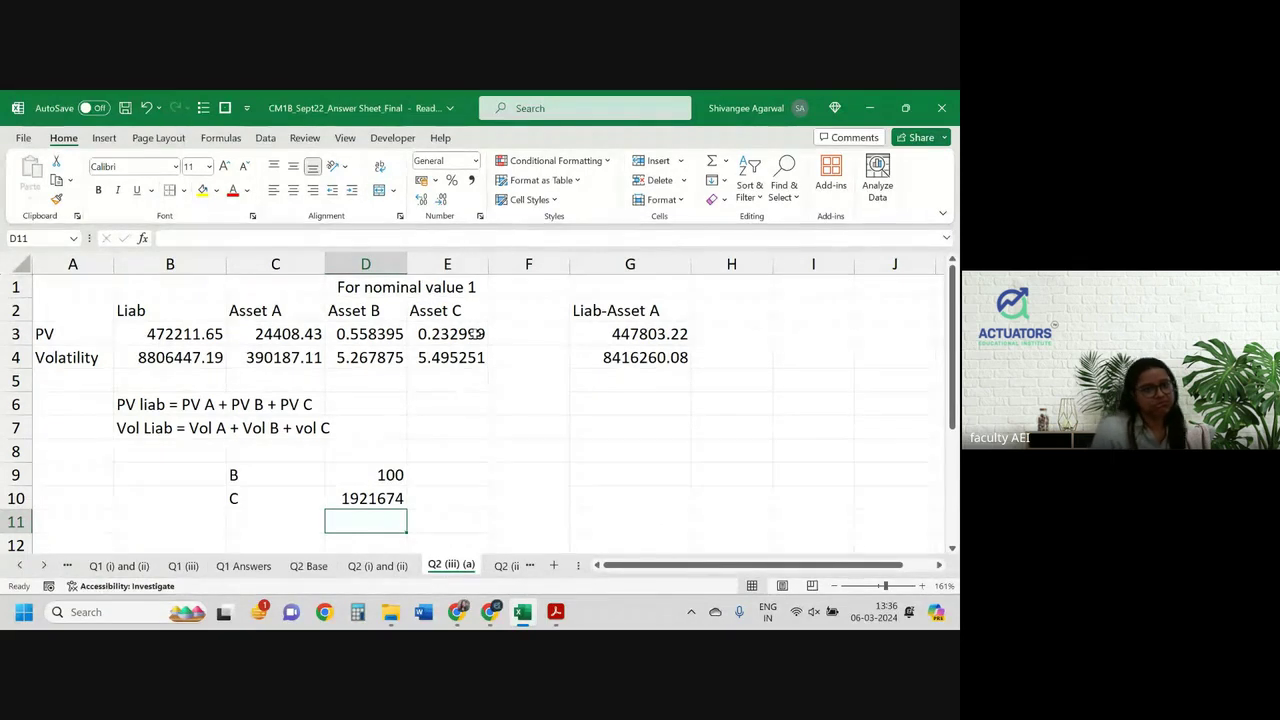
Clear the trial nominal amounts for assets B and C from cells D9:D10
key("Up")
key("shift+Up")
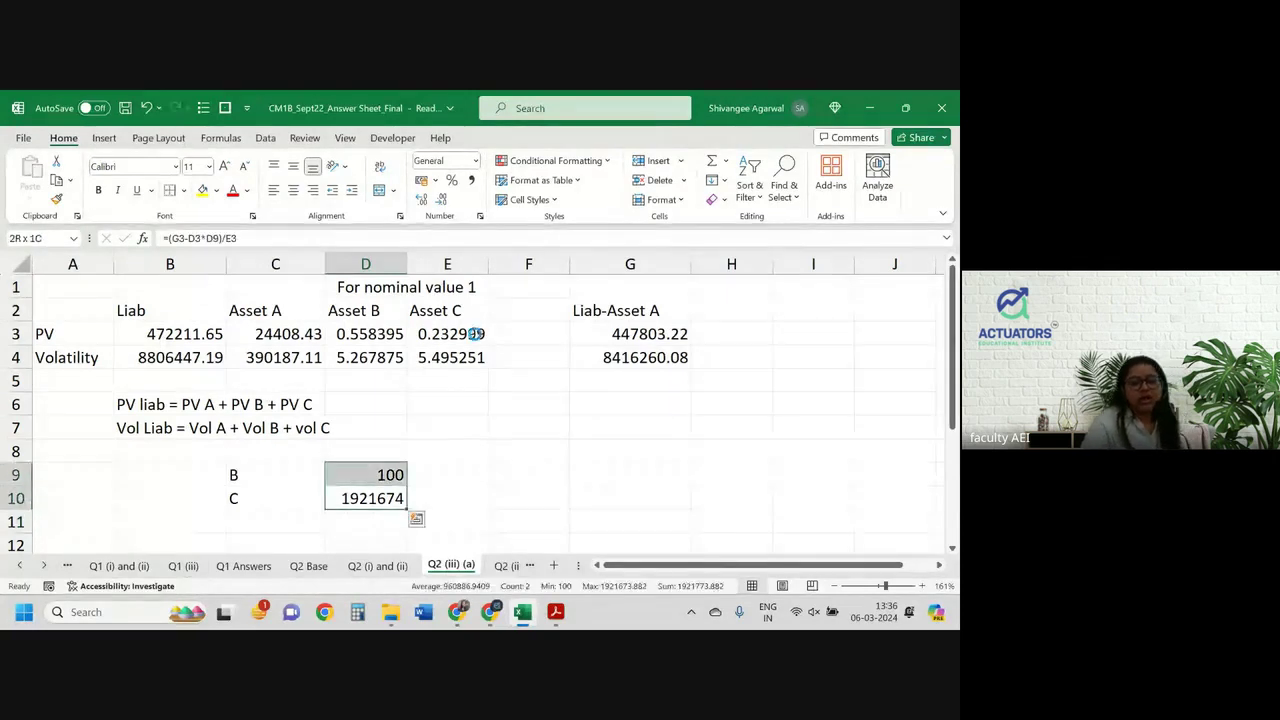
key("Delete")
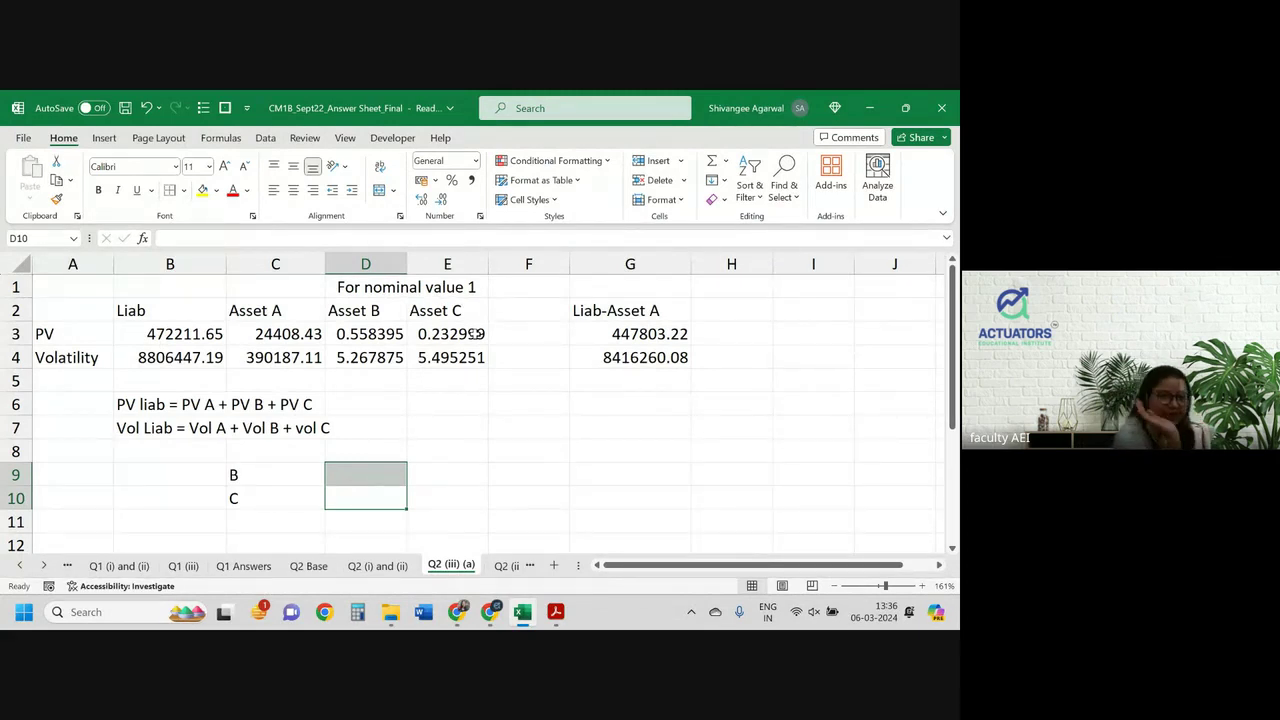
Examine the PV and volatility values of assets B and C against the Liab-Asset A values to work out the simultaneous equations
left_click(664, 333)
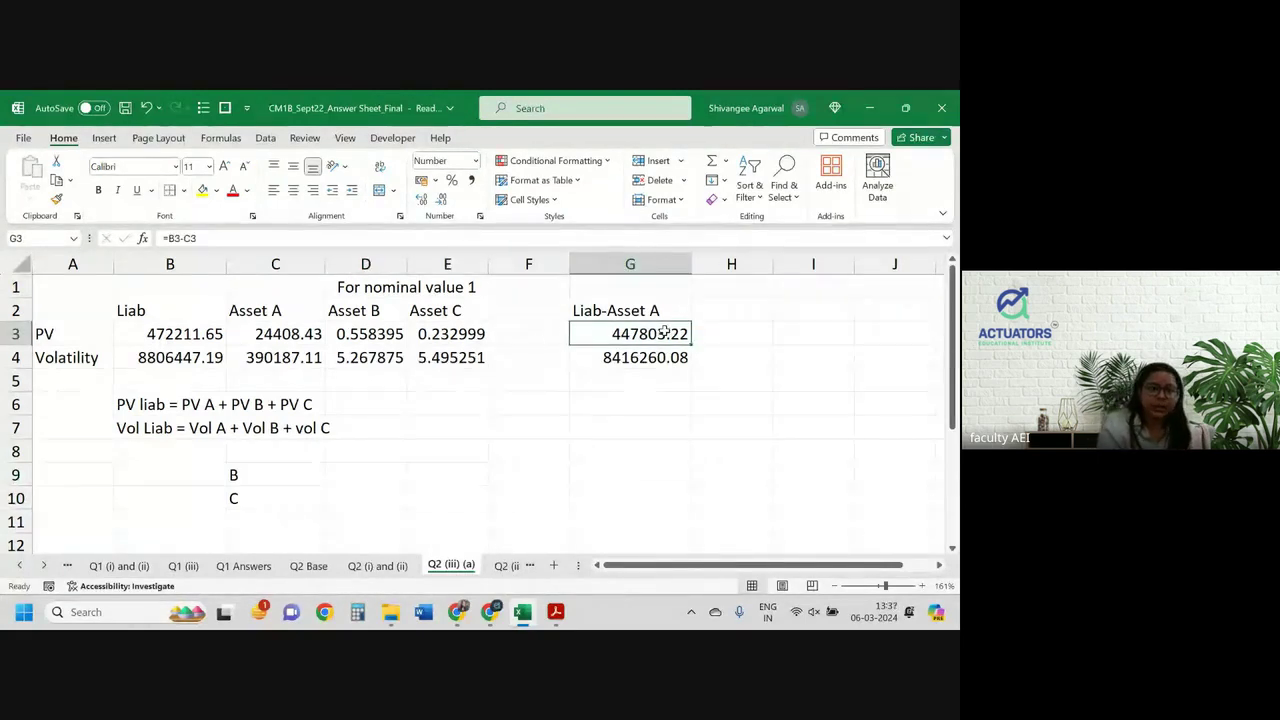
left_click(380, 316)
left_click(432, 337)
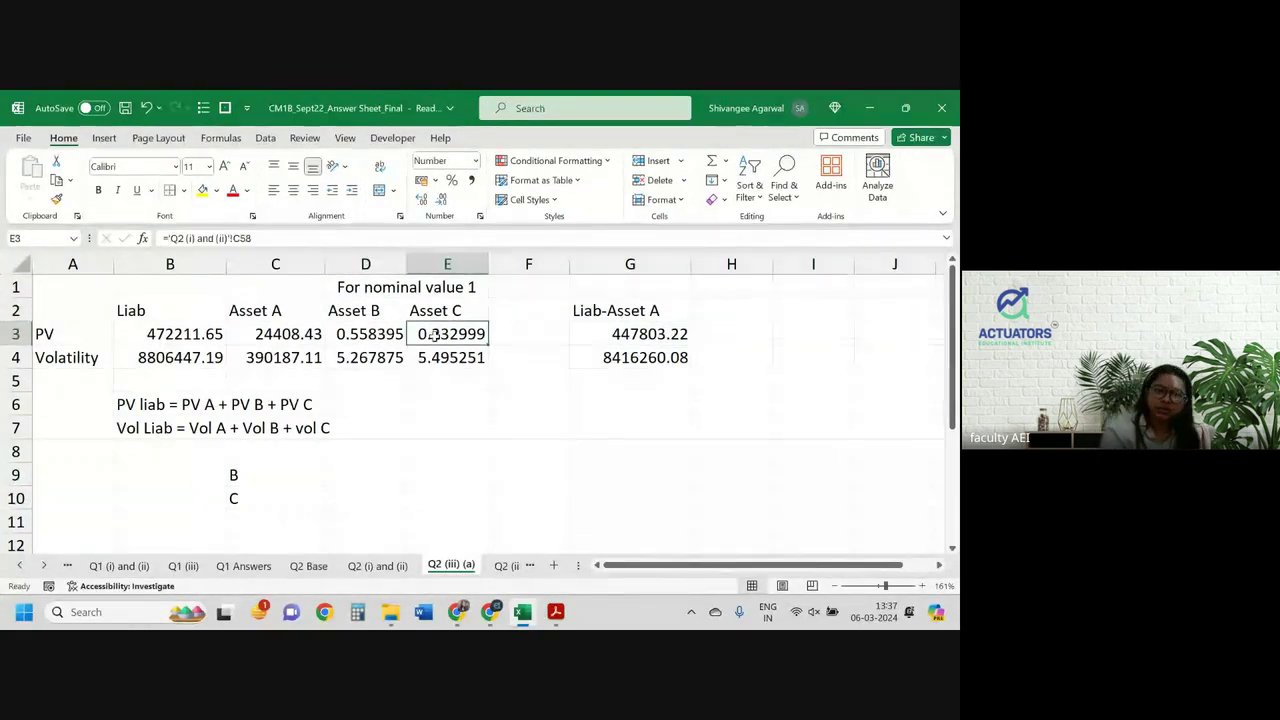
left_click(610, 357)
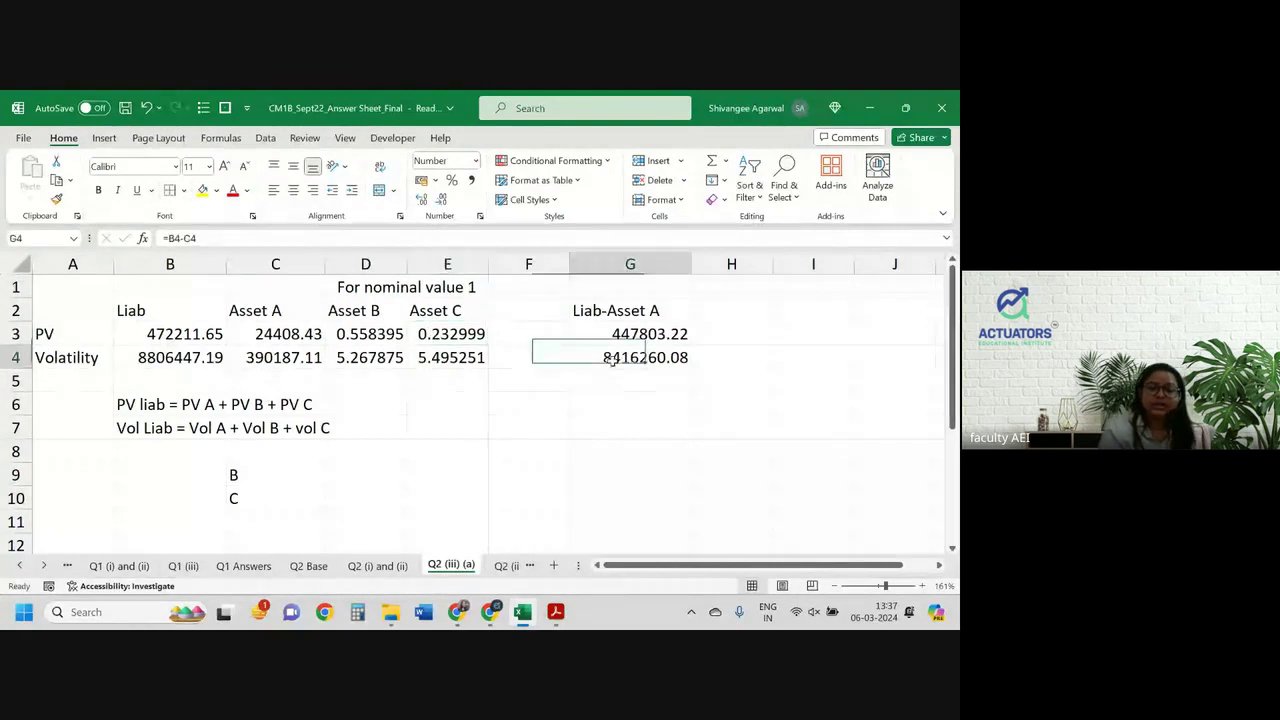
left_click(376, 353)
left_click(458, 362)
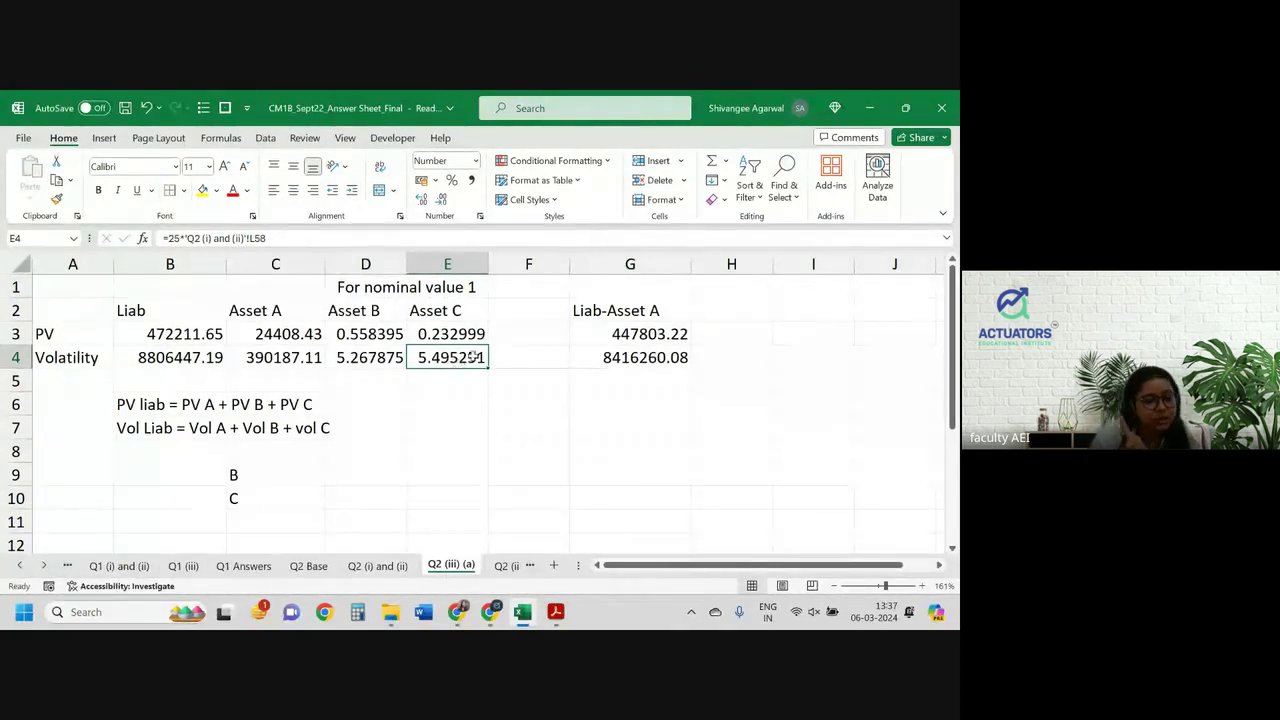
left_click_drag(392, 337, 627, 340)
left_click_drag(390, 358, 623, 362)
left_click(444, 360)
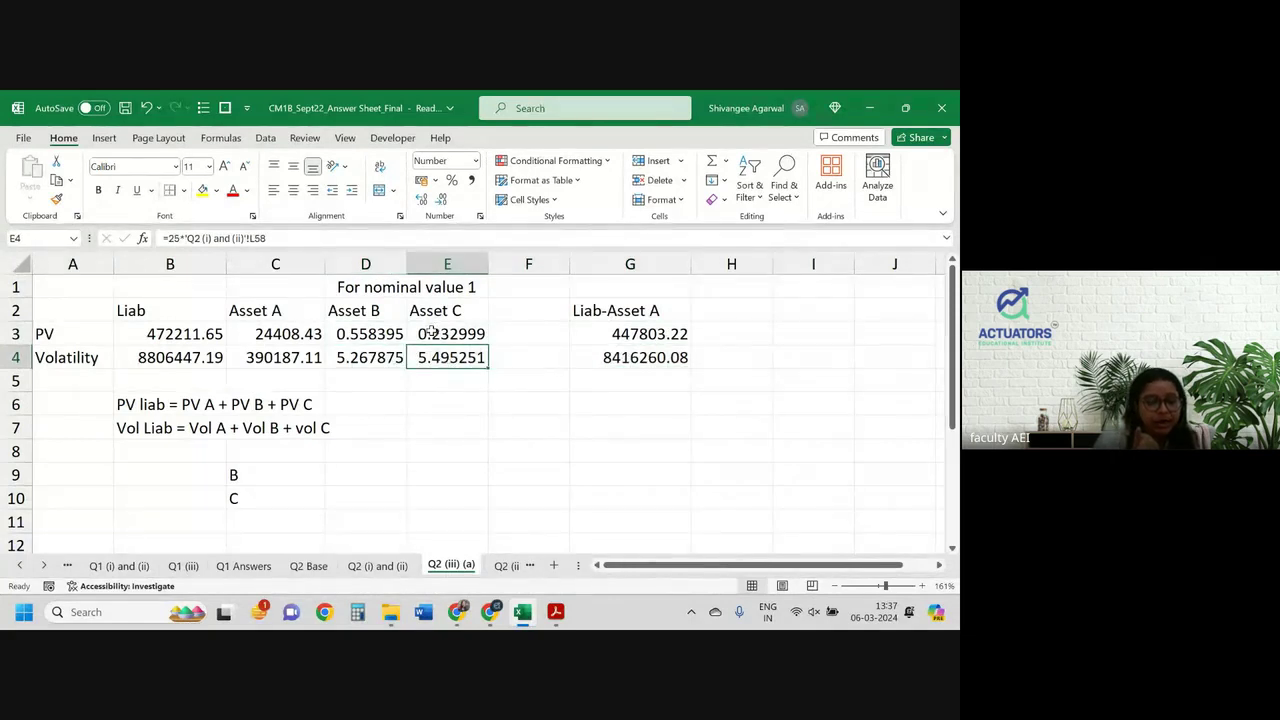
left_click(430, 333)
left_click(439, 355)
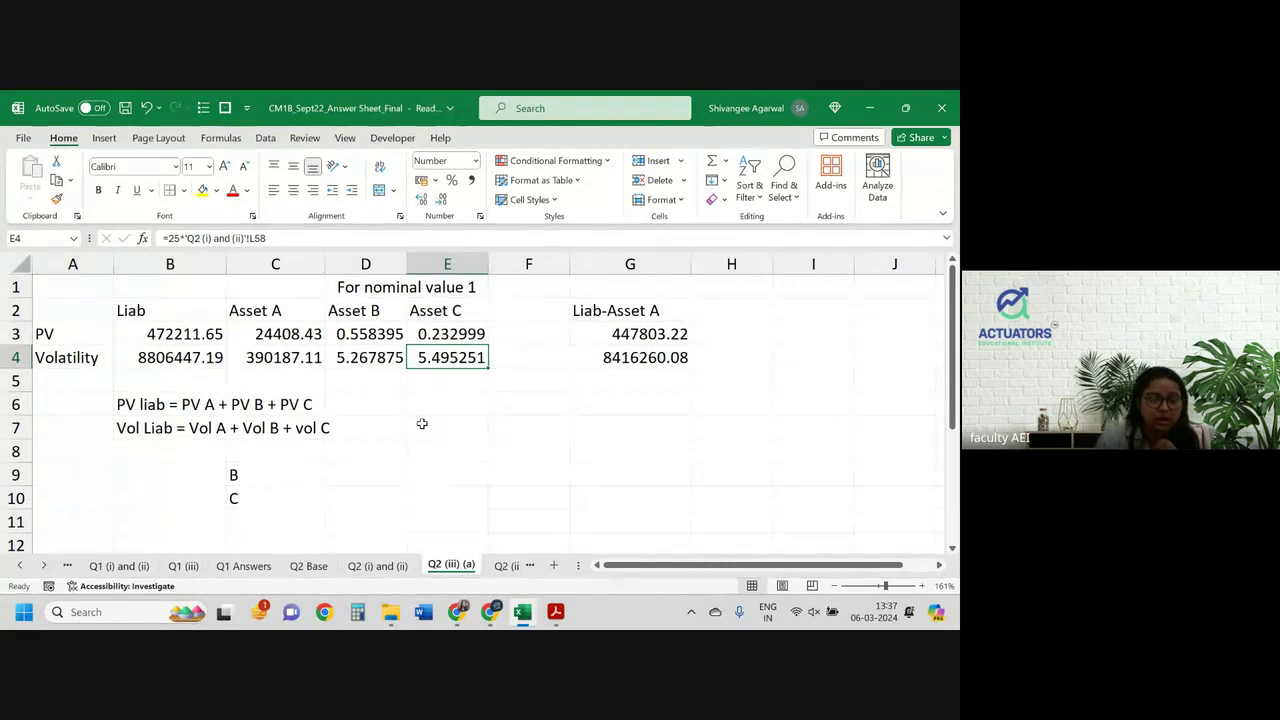
left_click(387, 454)
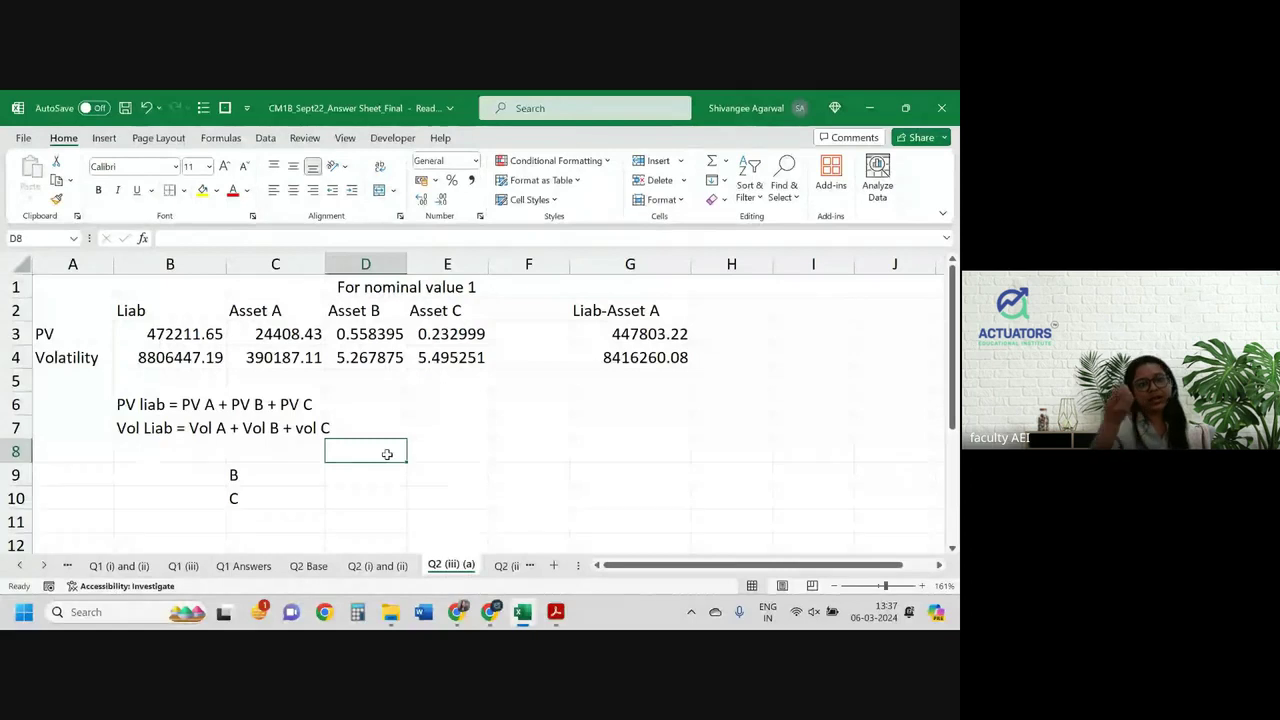
left_click(449, 450)
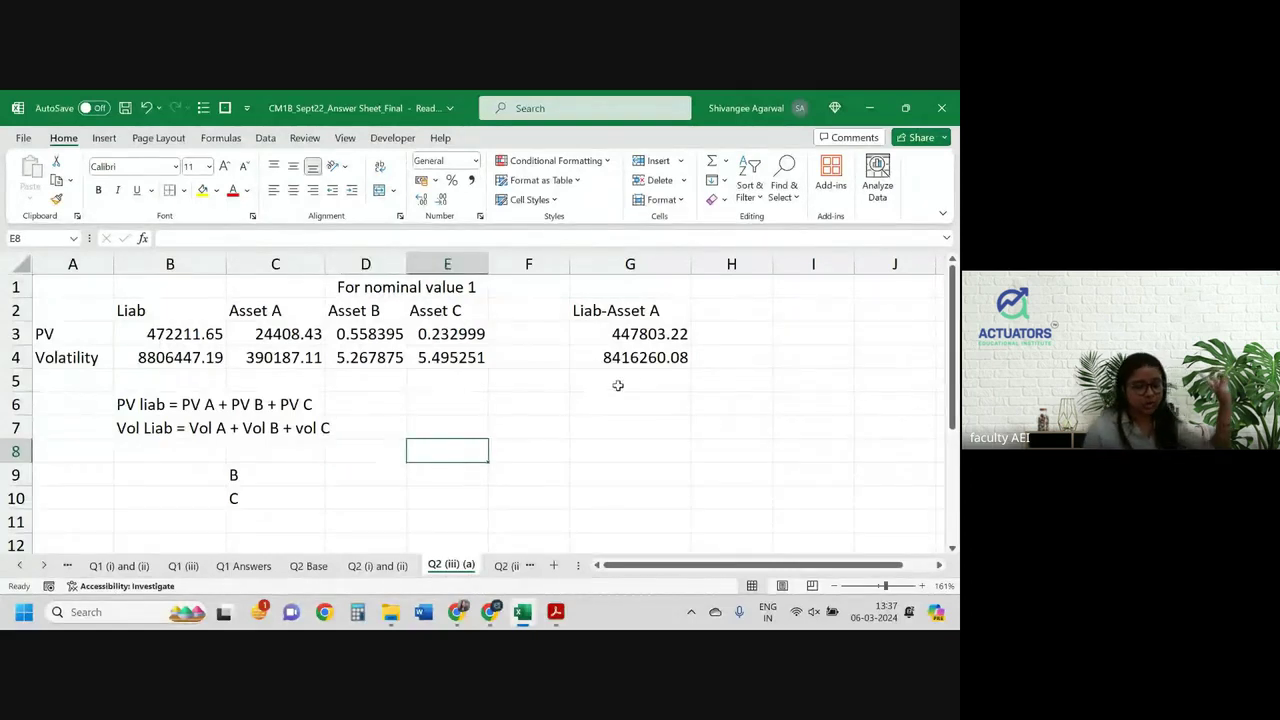
left_click(605, 333)
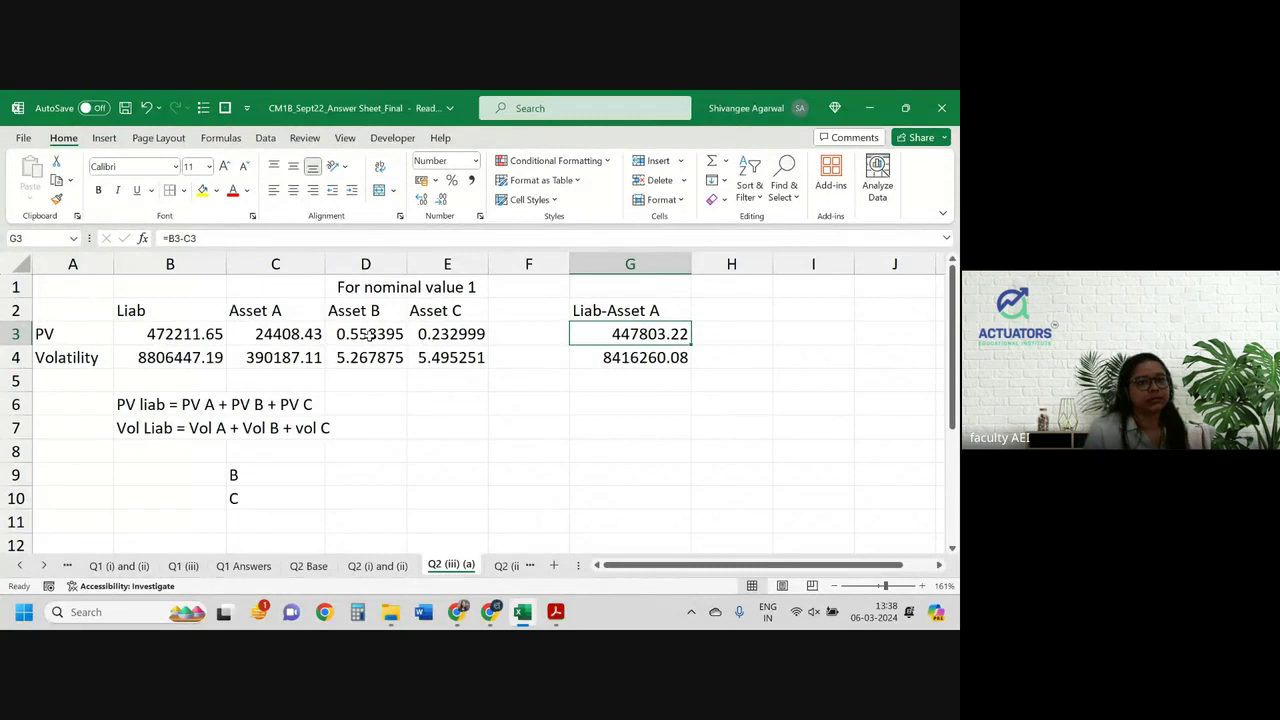
Build the numerator of asset B's nominal amount formula in cell D9 as =(G3-G4*(E3/E4))
left_click(370, 494)
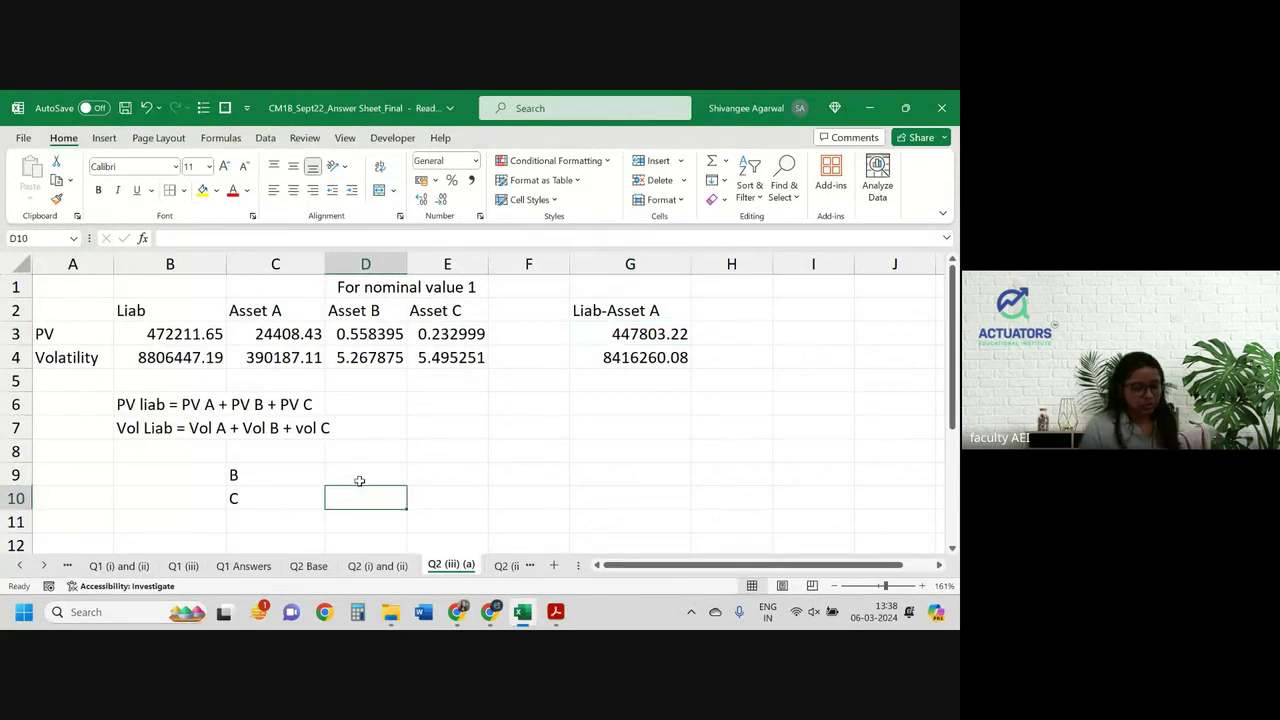
left_click(359, 481)
type("=")
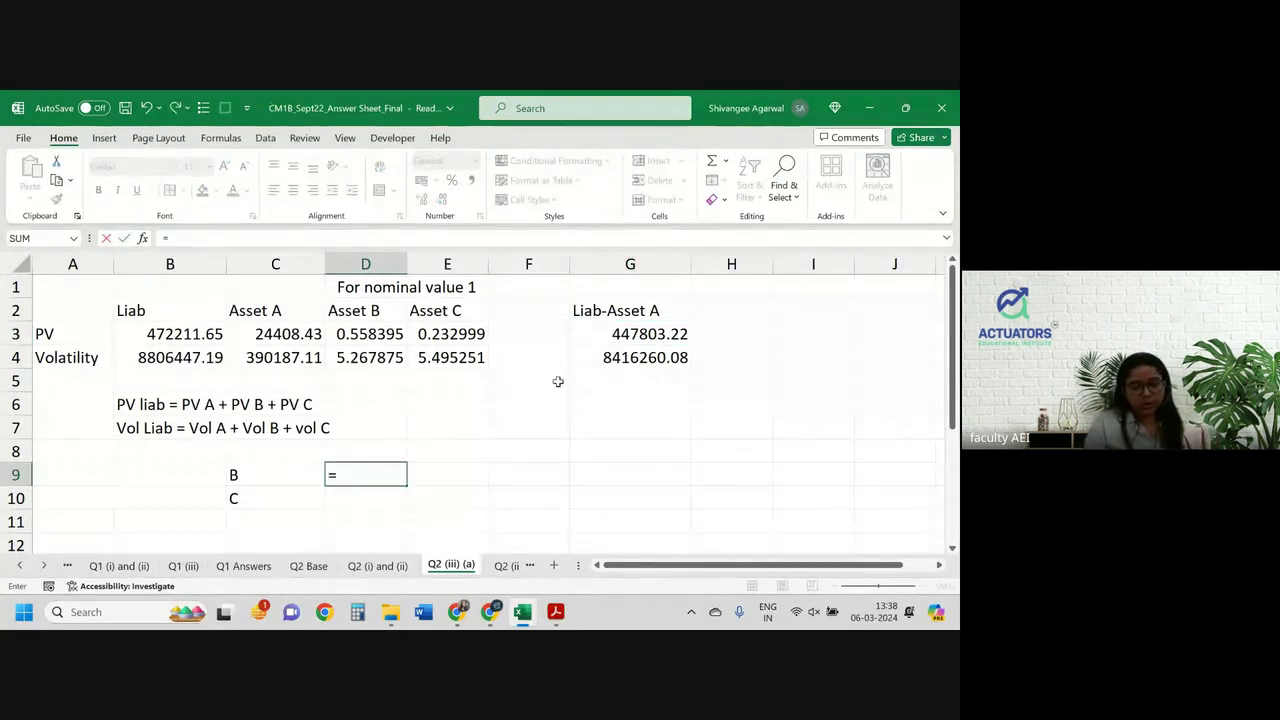
left_click(622, 334)
type("-")
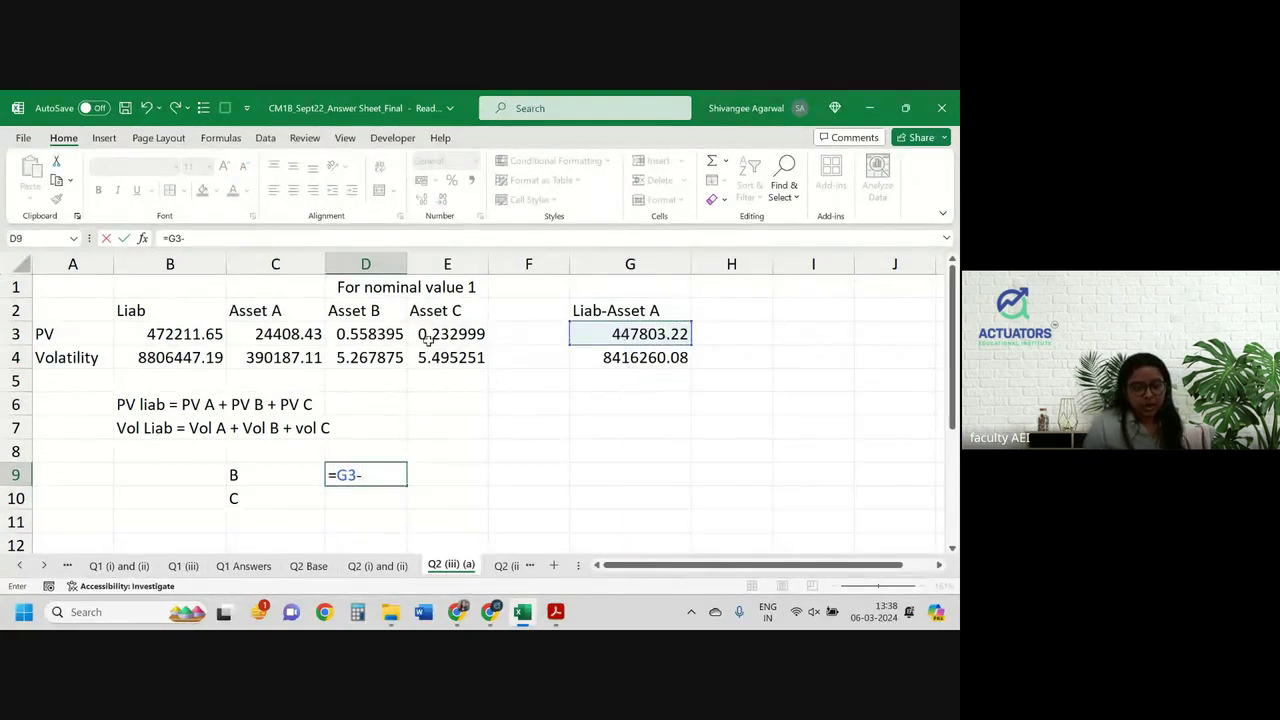
left_click(640, 359)
type("*(")
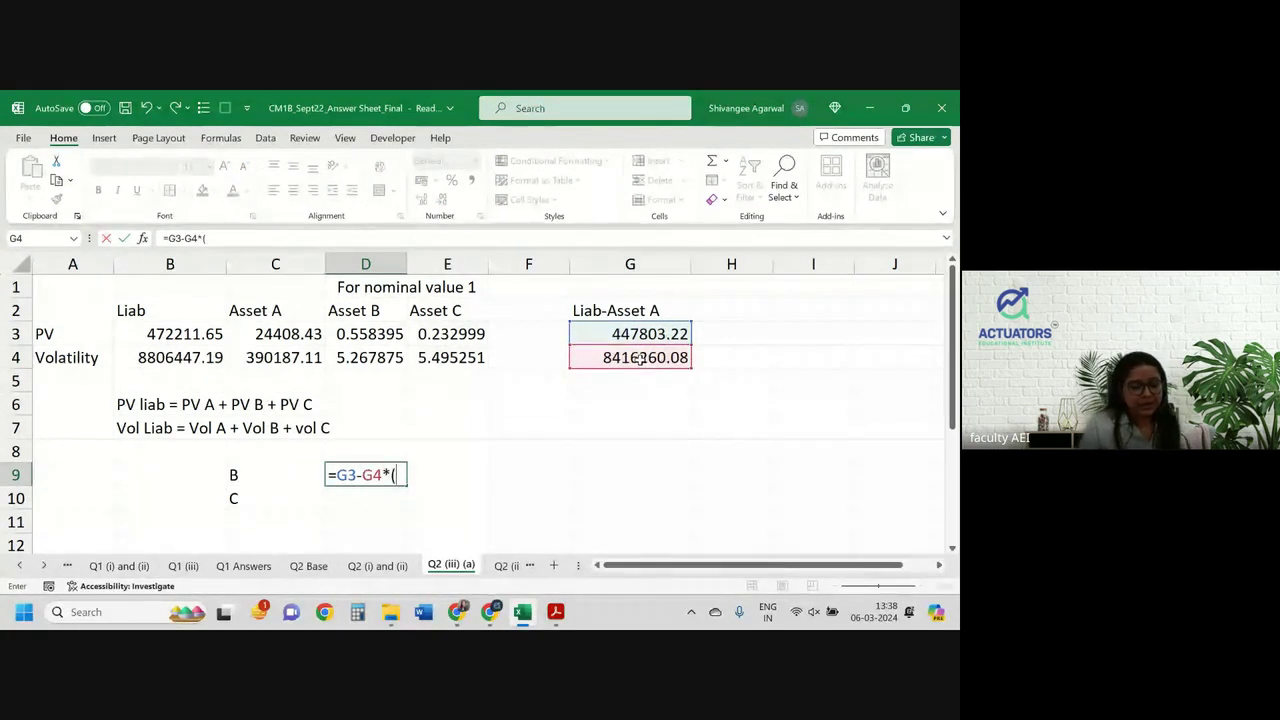
left_click(474, 336)
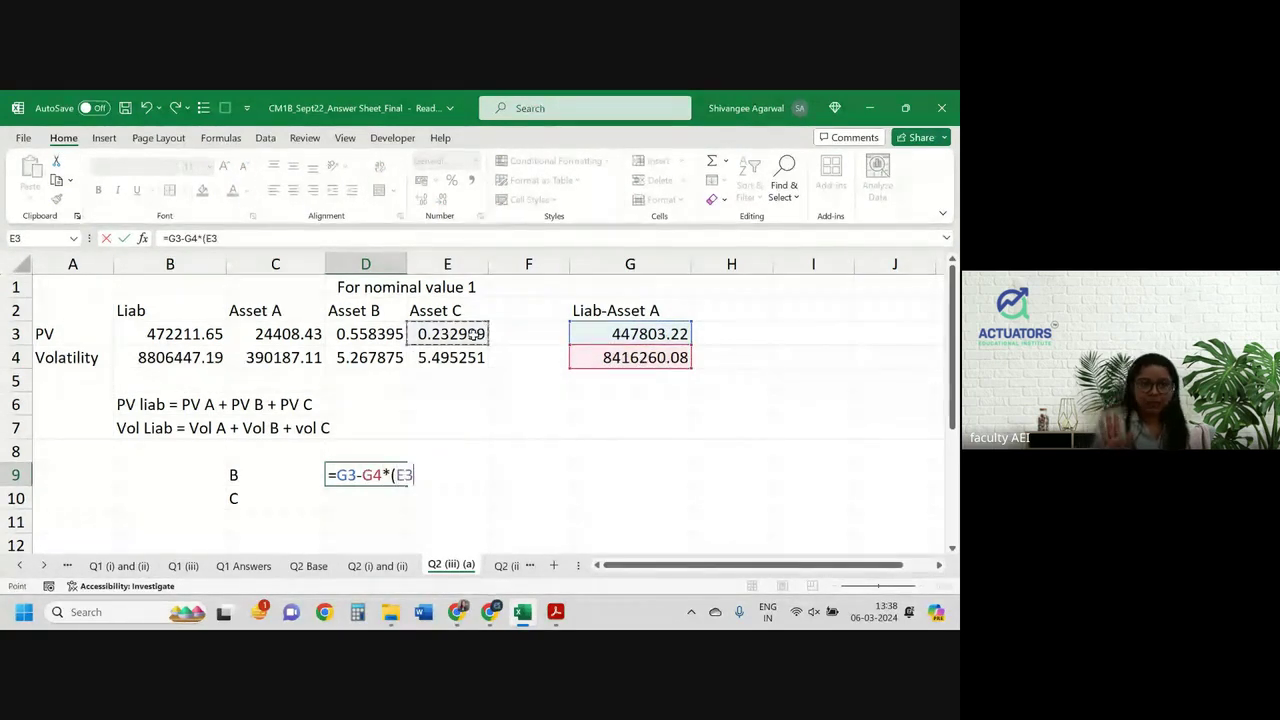
type("/")
left_click(432, 366)
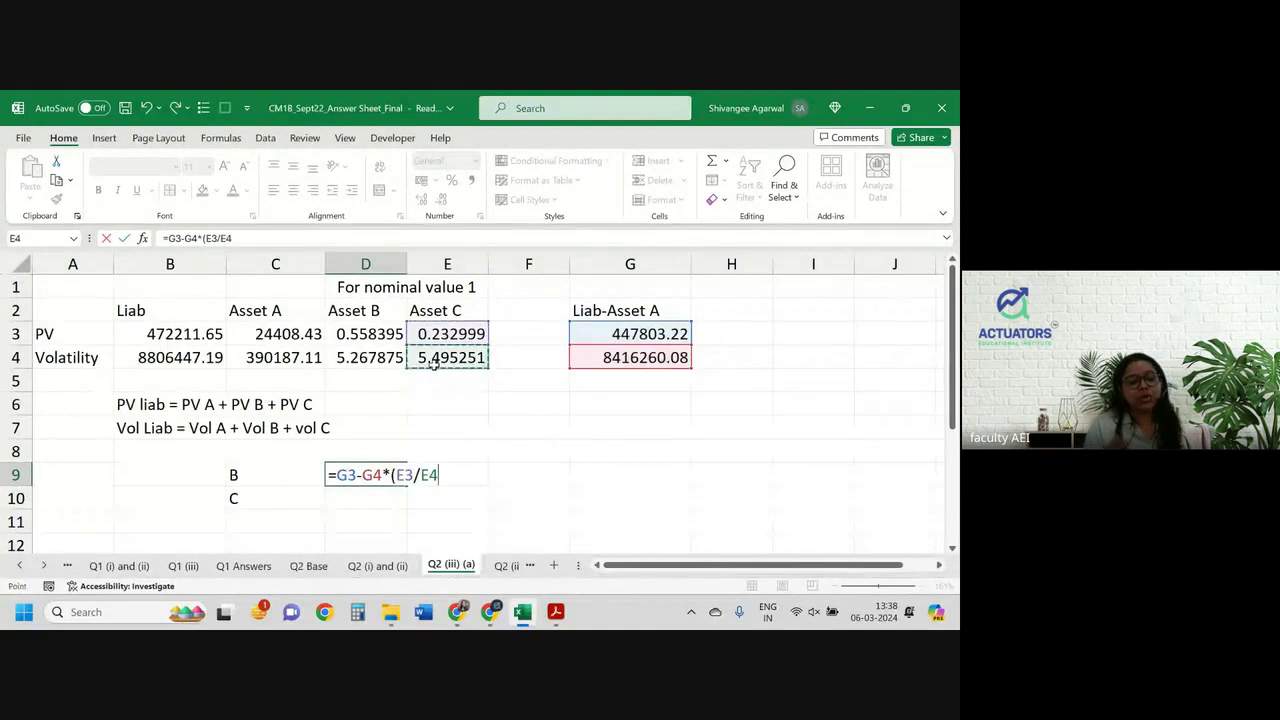
type(")")
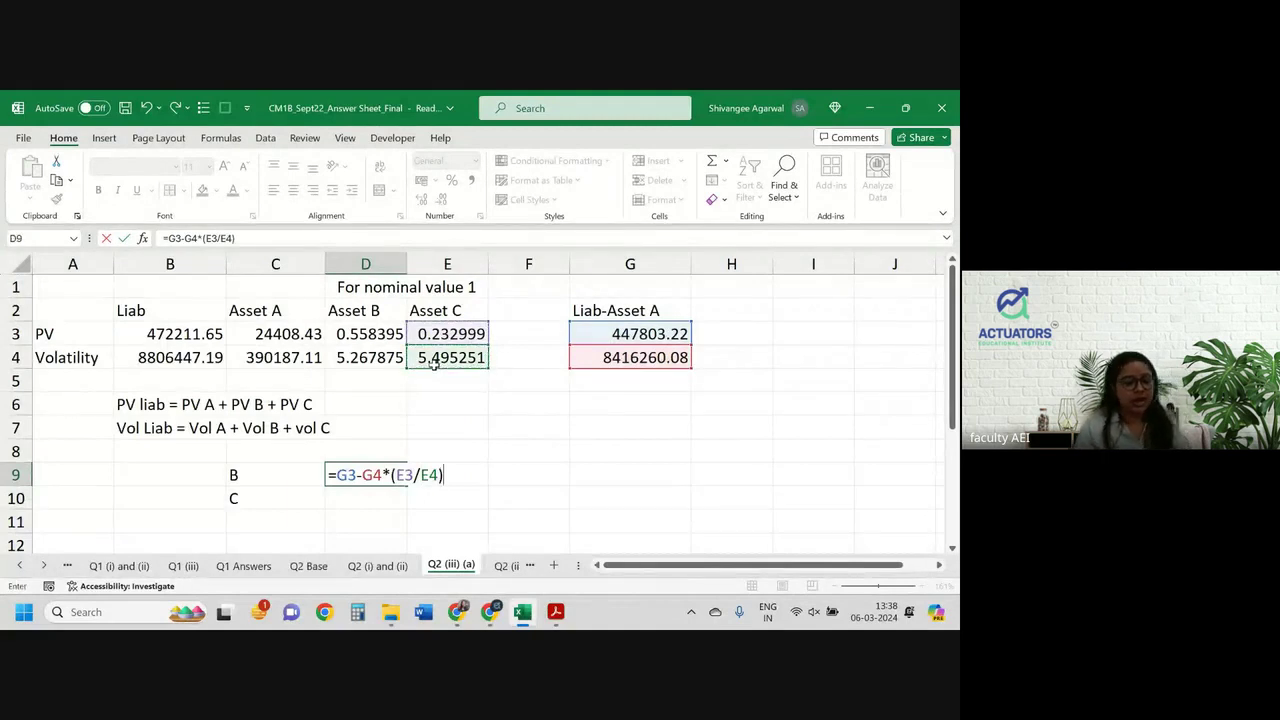
left_click(167, 238)
type("(")
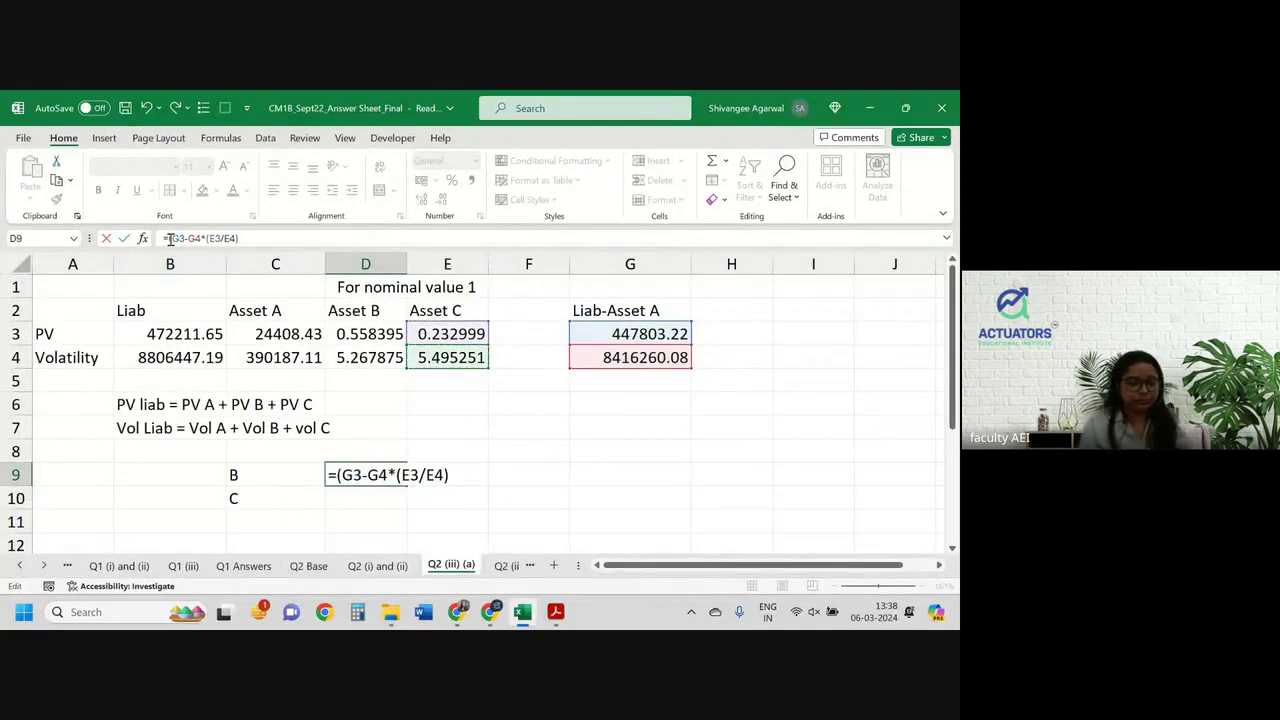
left_click(251, 241)
type(")")
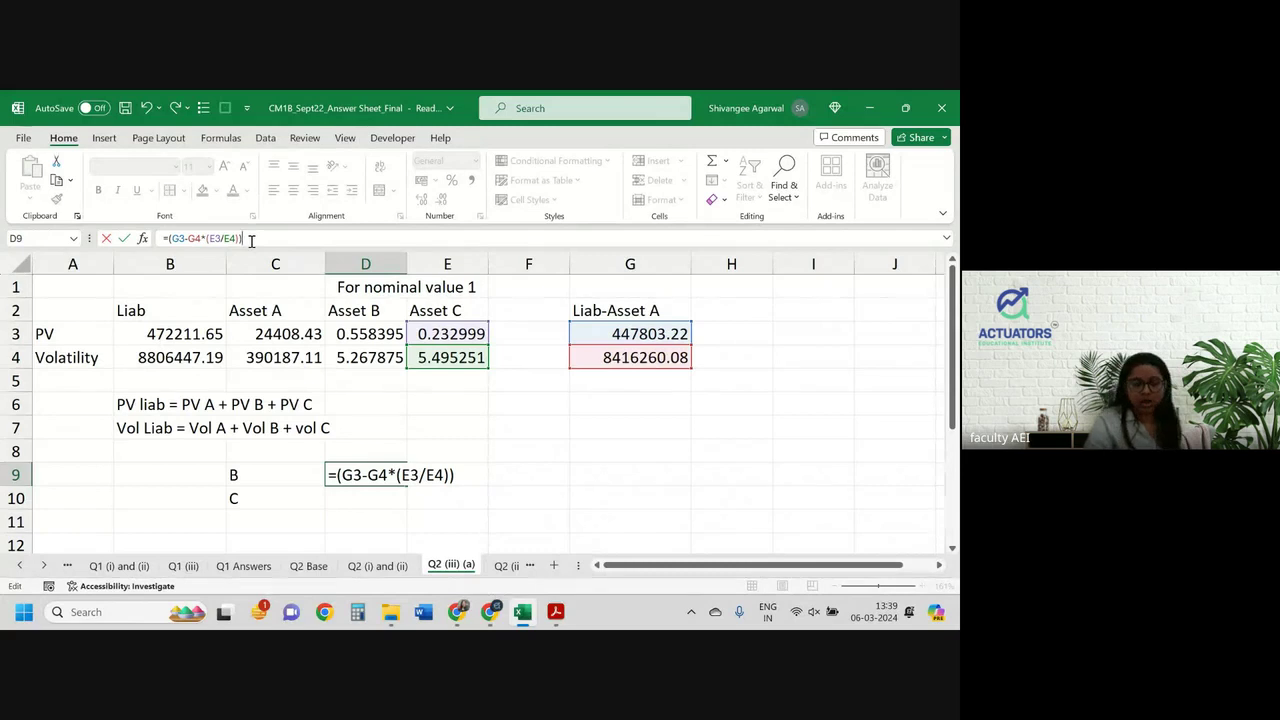
Complete asset B's nominal amount formula in D9 by dividing the numerator by (D3-D4*(E3/E4))
type("/")
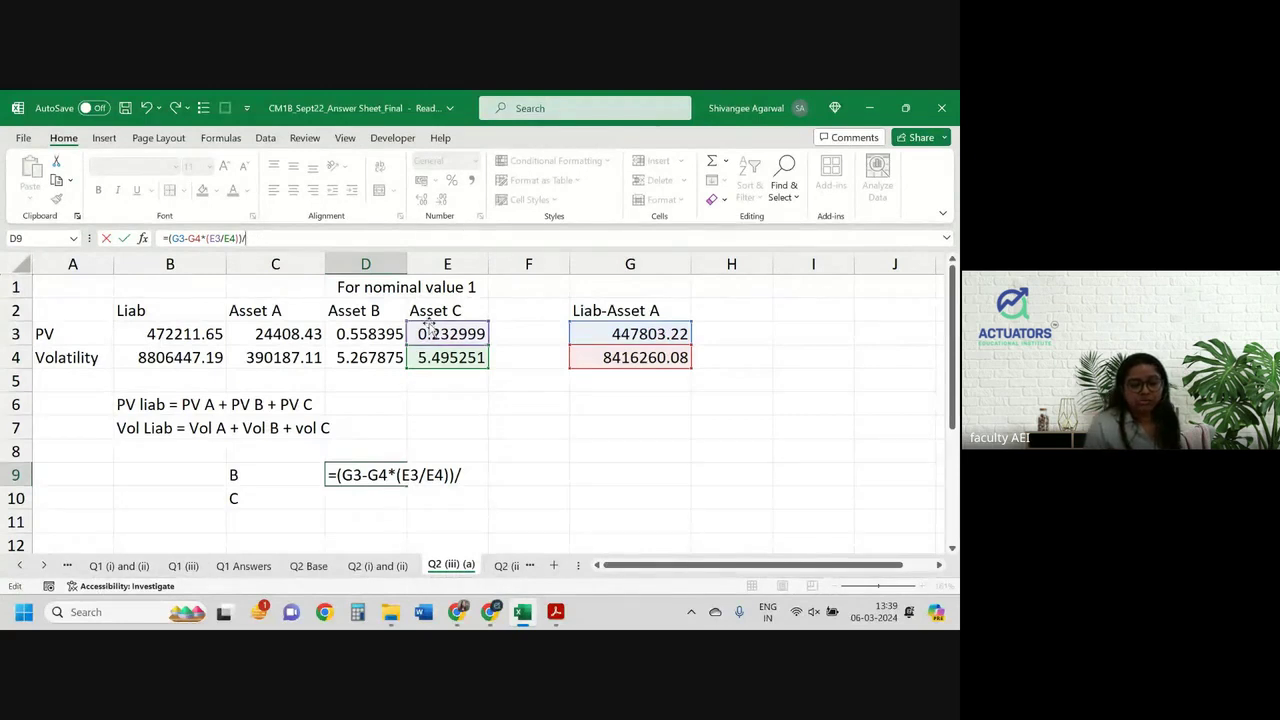
type("(")
left_click(378, 335)
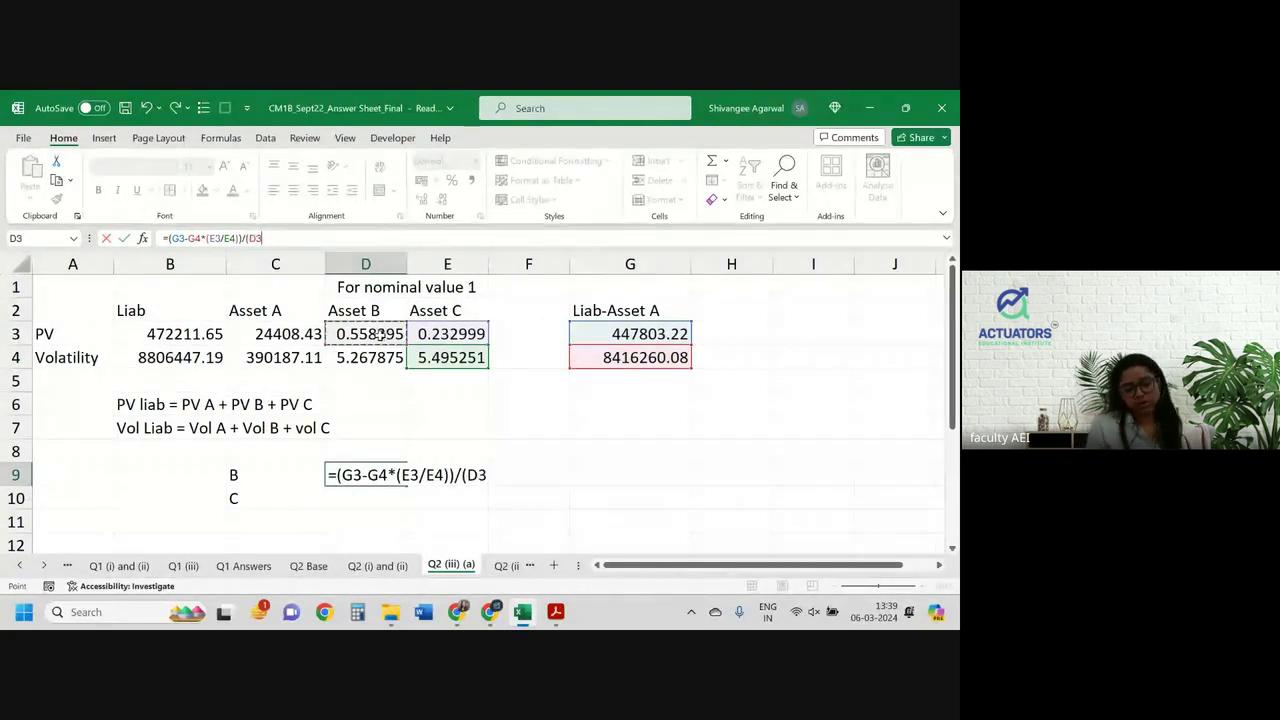
type("-")
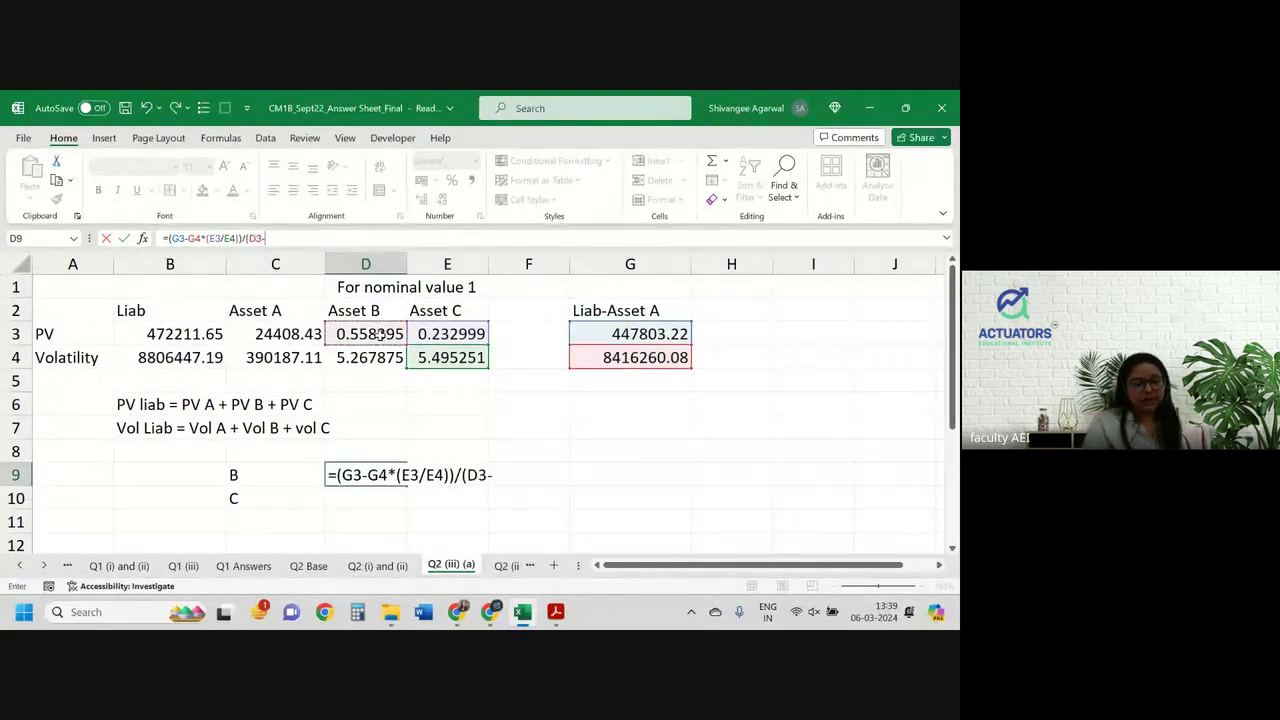
left_click(378, 360)
type("*")
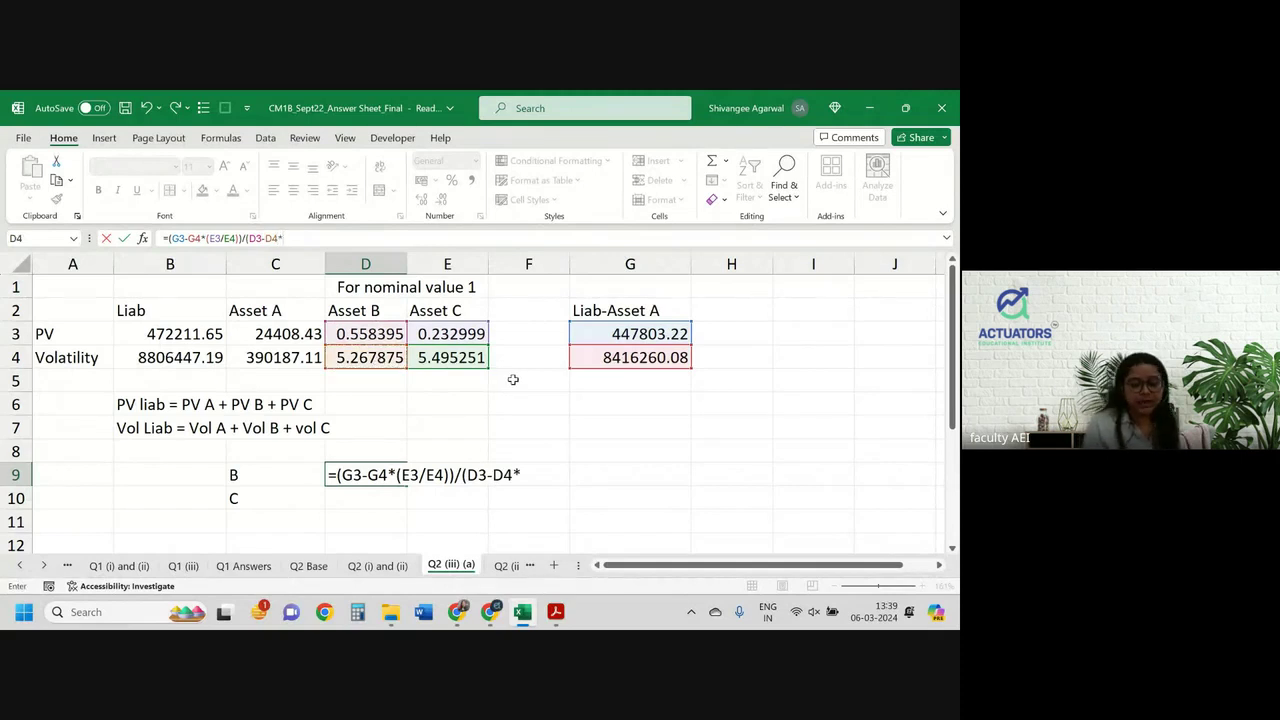
type("(")
left_click(447, 334)
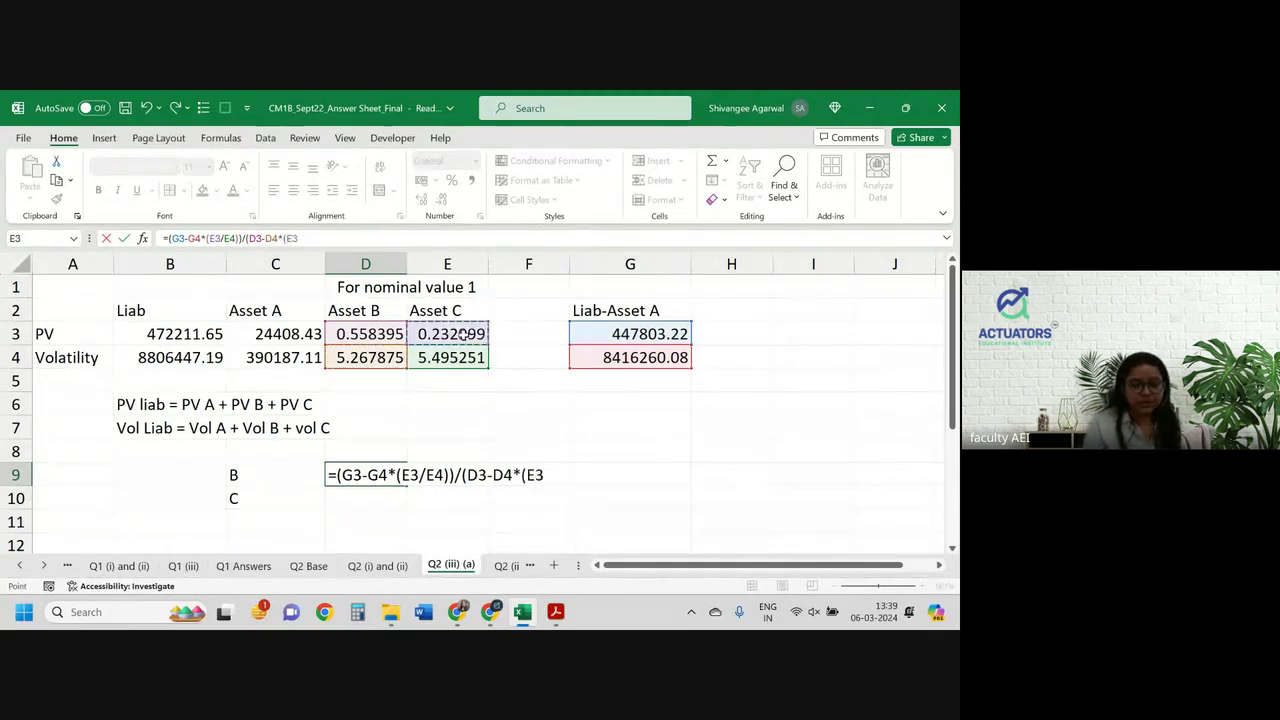
type("/")
left_click(478, 366)
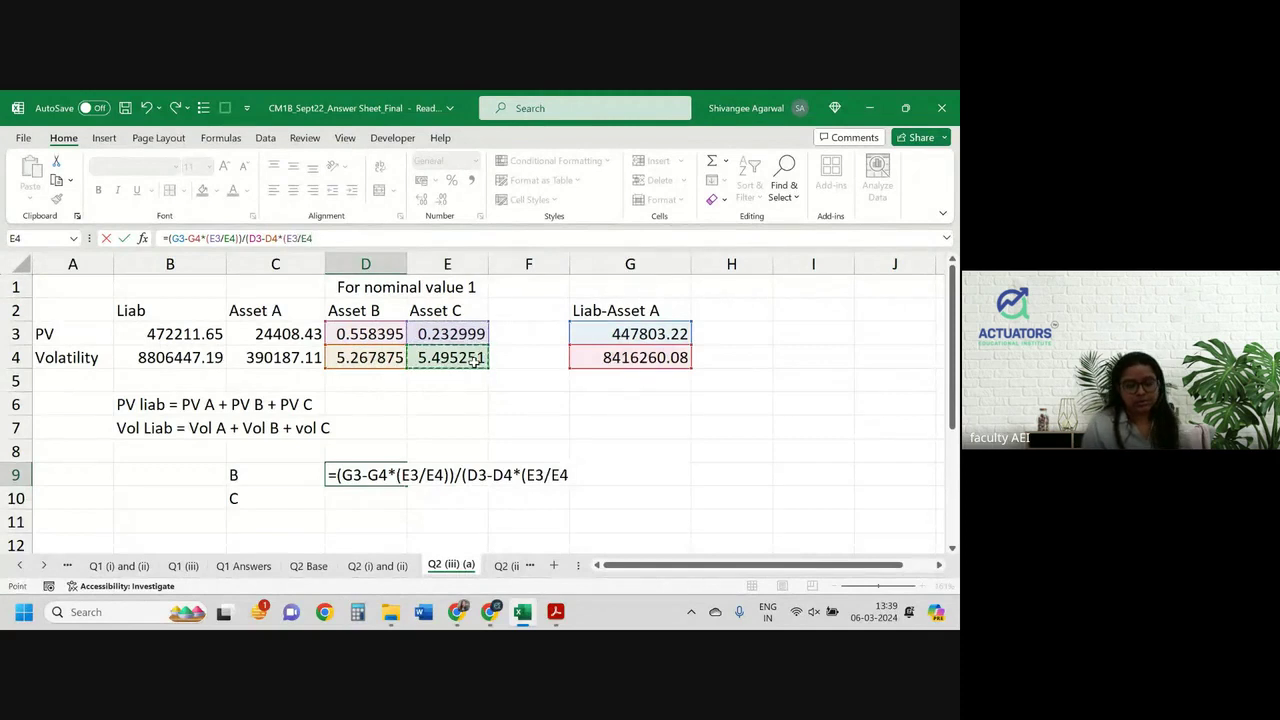
type(")")
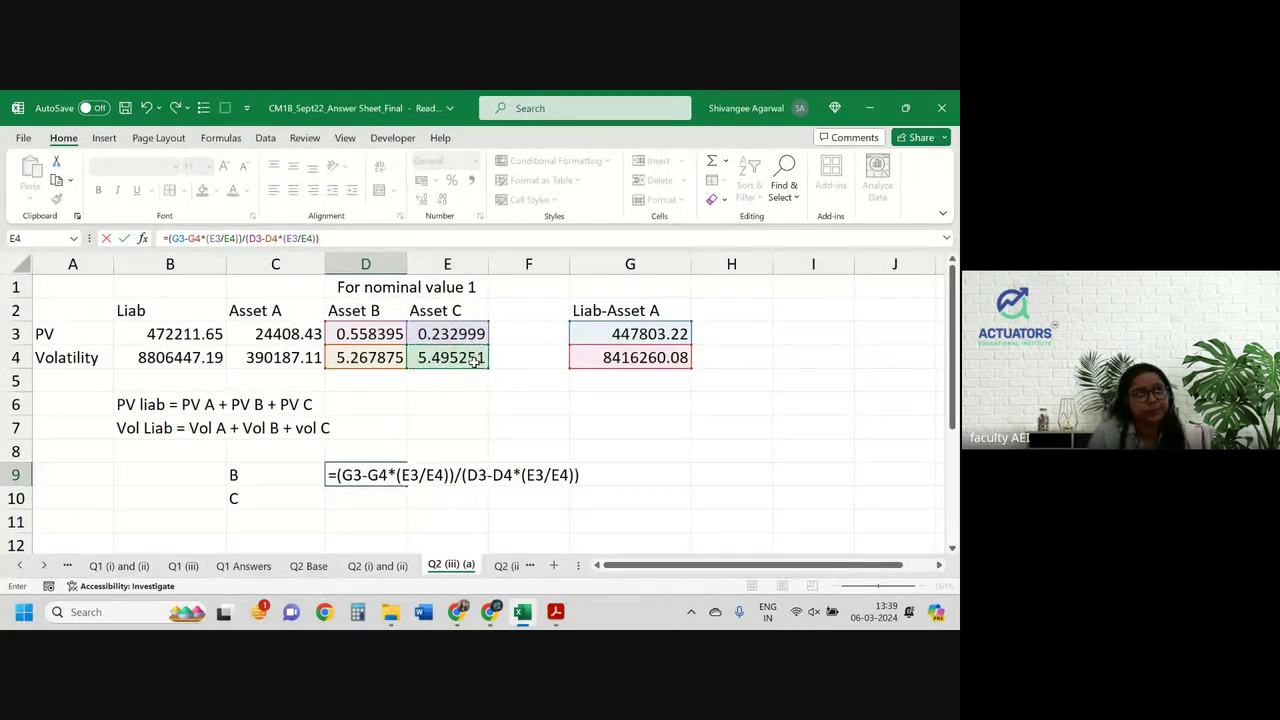
key("Return")
key("Up")
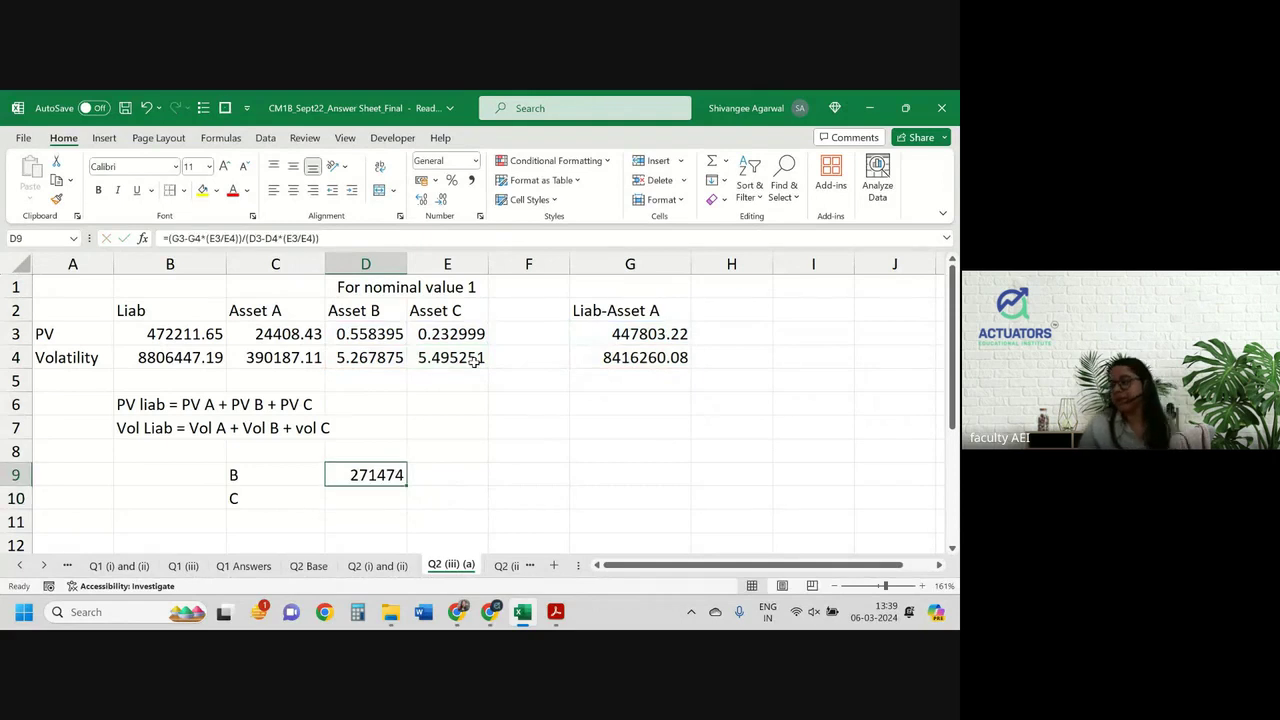
Display asset B's nominal amount in cell D9 with three decimal places
left_click(422, 200)
left_click(422, 200)
left_click(422, 200)
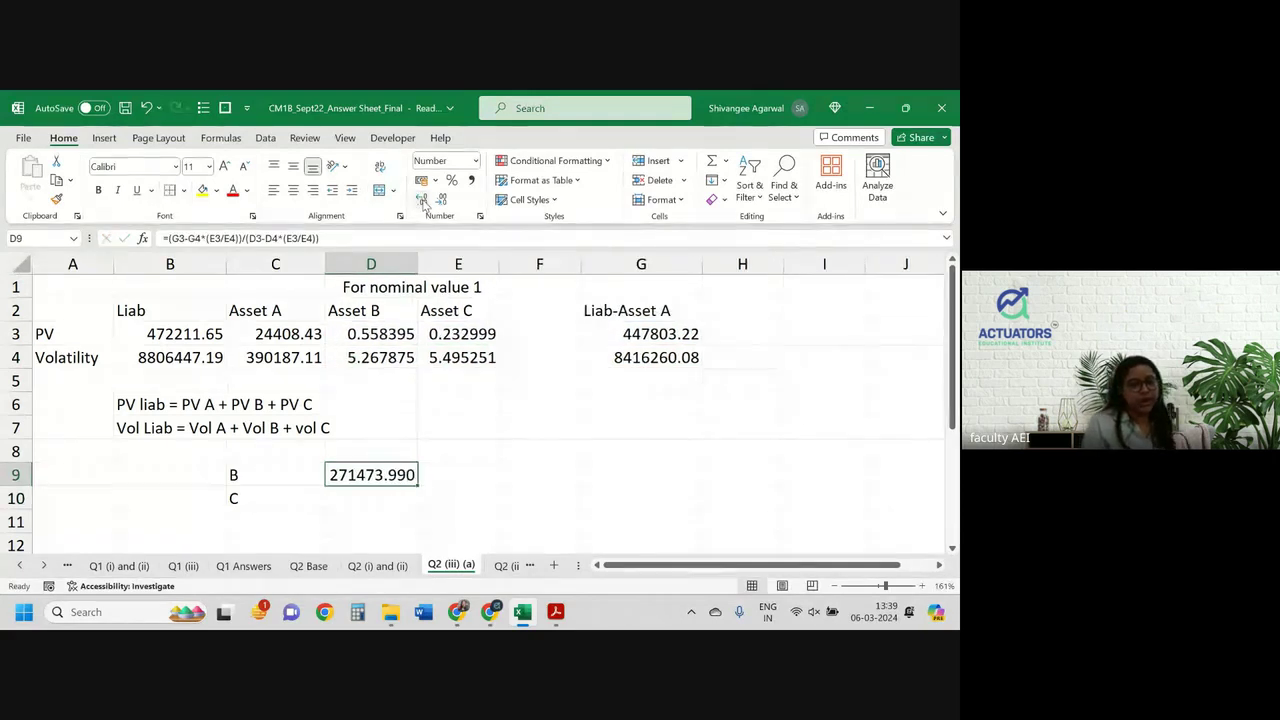
Calculate asset C's nominal amount in cell D10 from asset B's solved amount with the formula =(G3-D3*D9)/E3
left_click(387, 497)
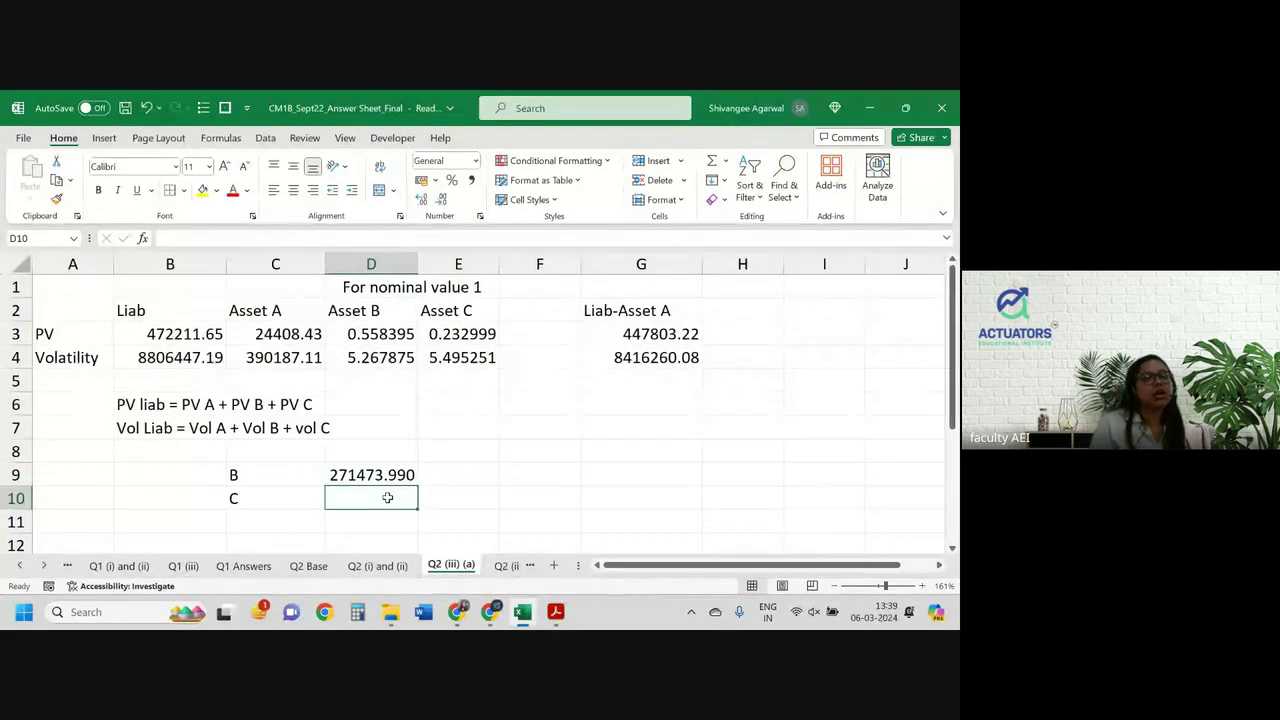
type("=")
left_click(641, 336)
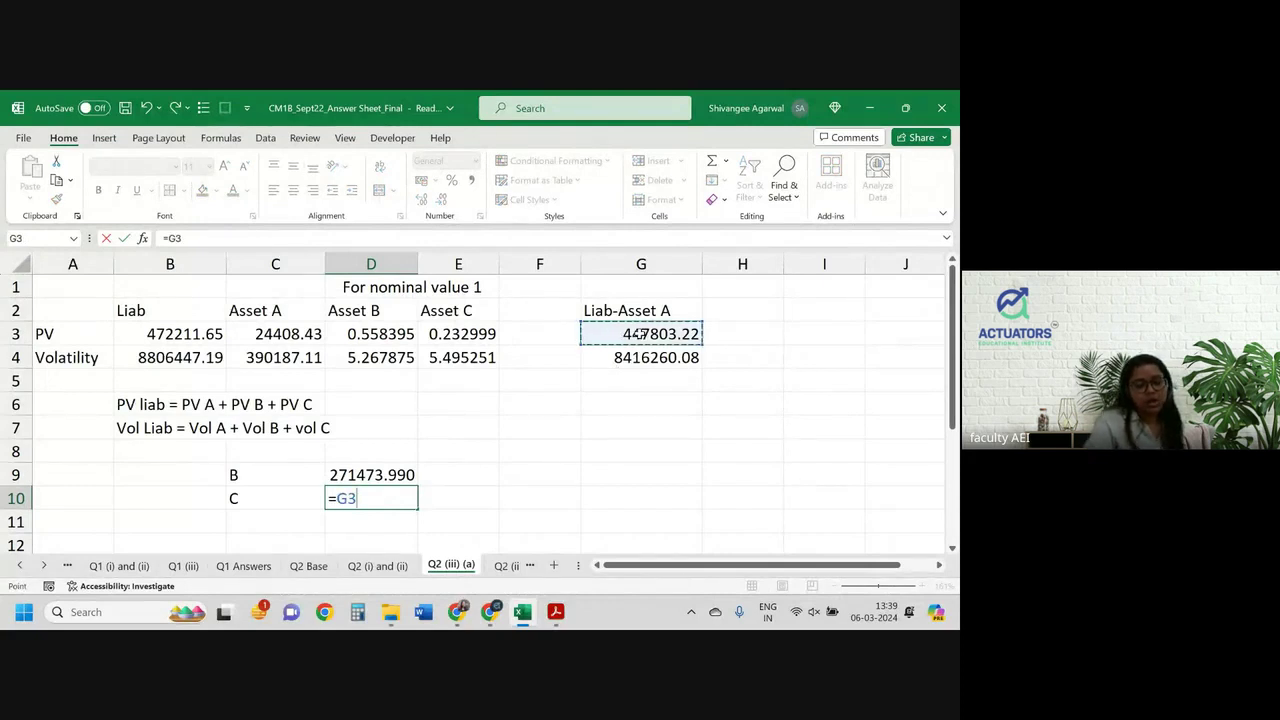
type("-")
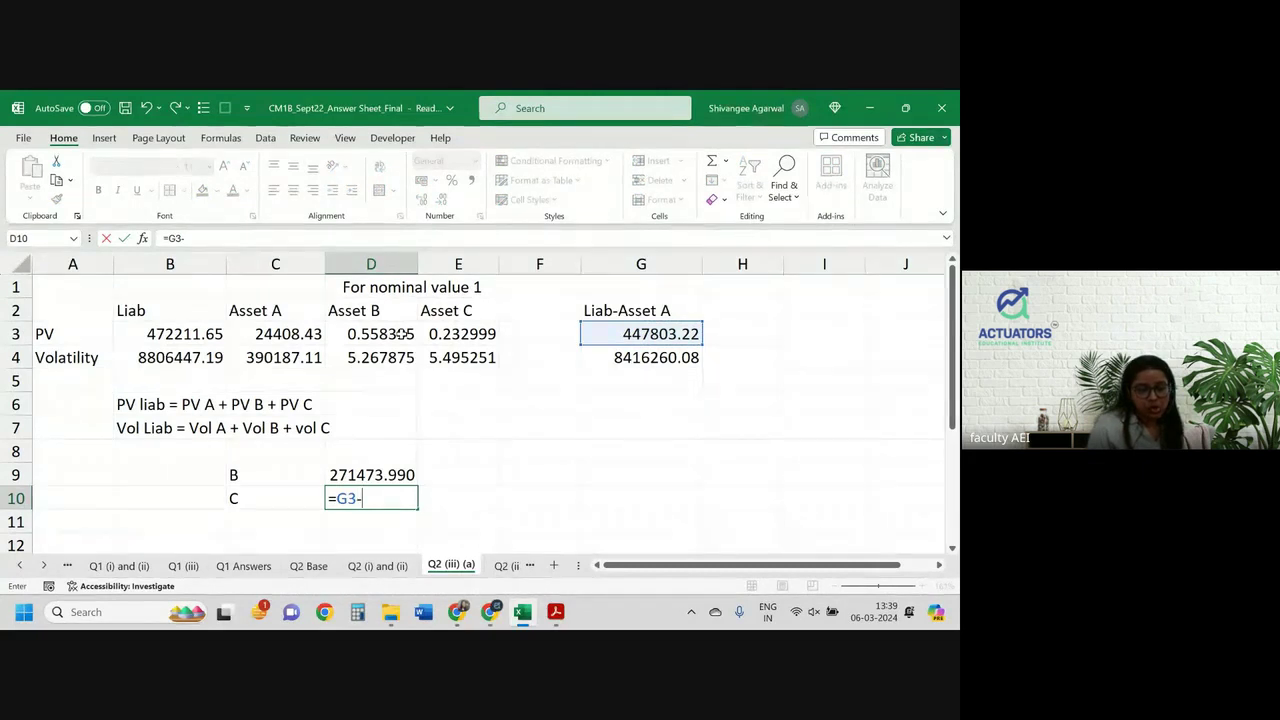
left_click(400, 334)
type("*")
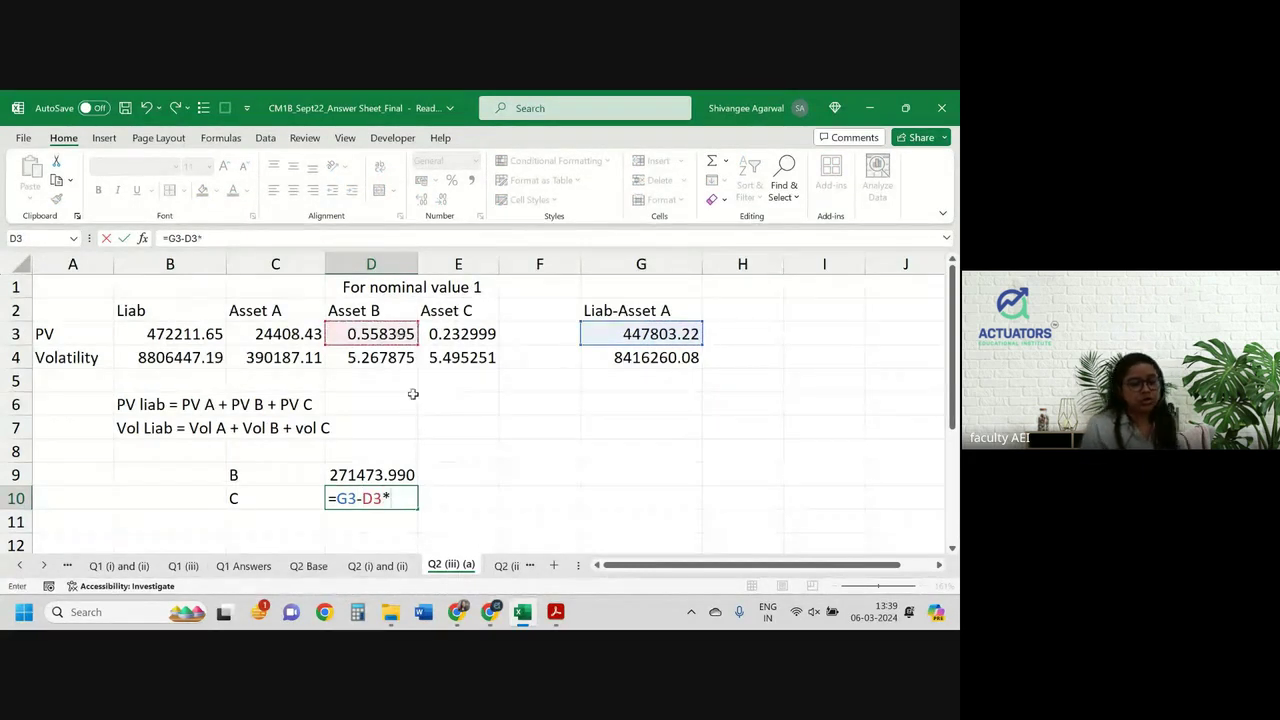
left_click(370, 474)
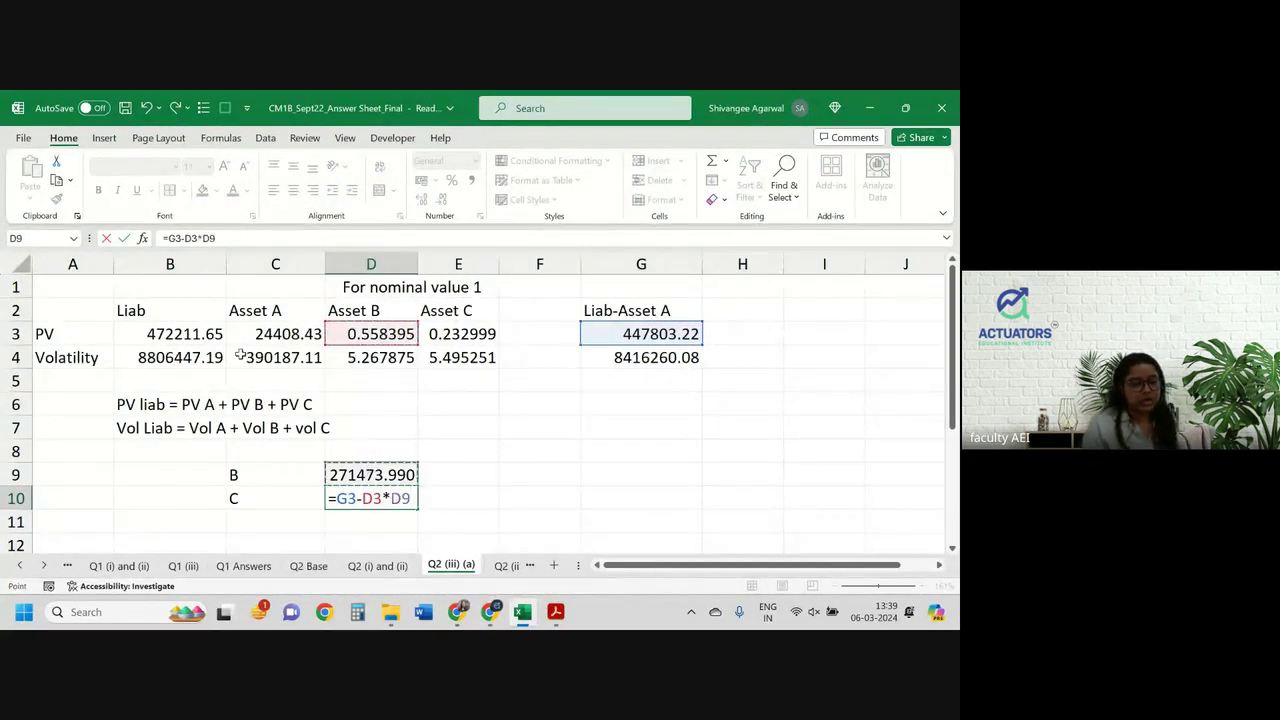
left_click(167, 238)
type("(")
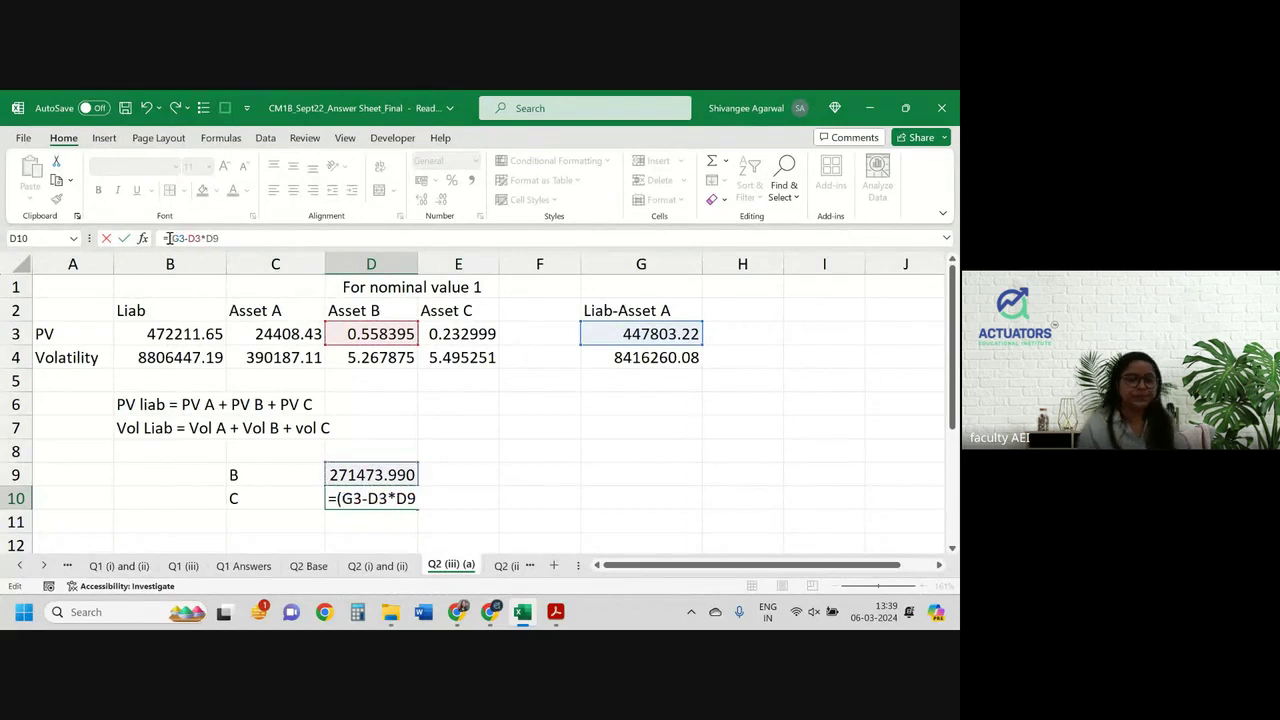
left_click(230, 237)
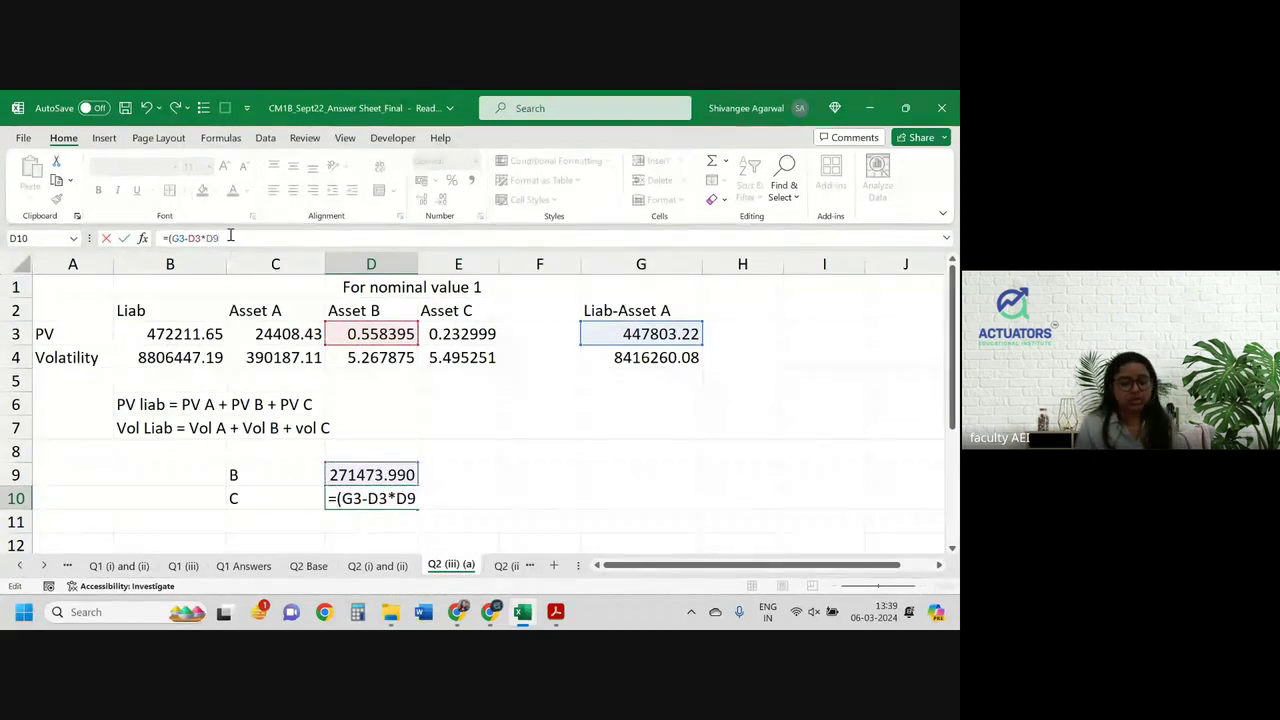
type(")/")
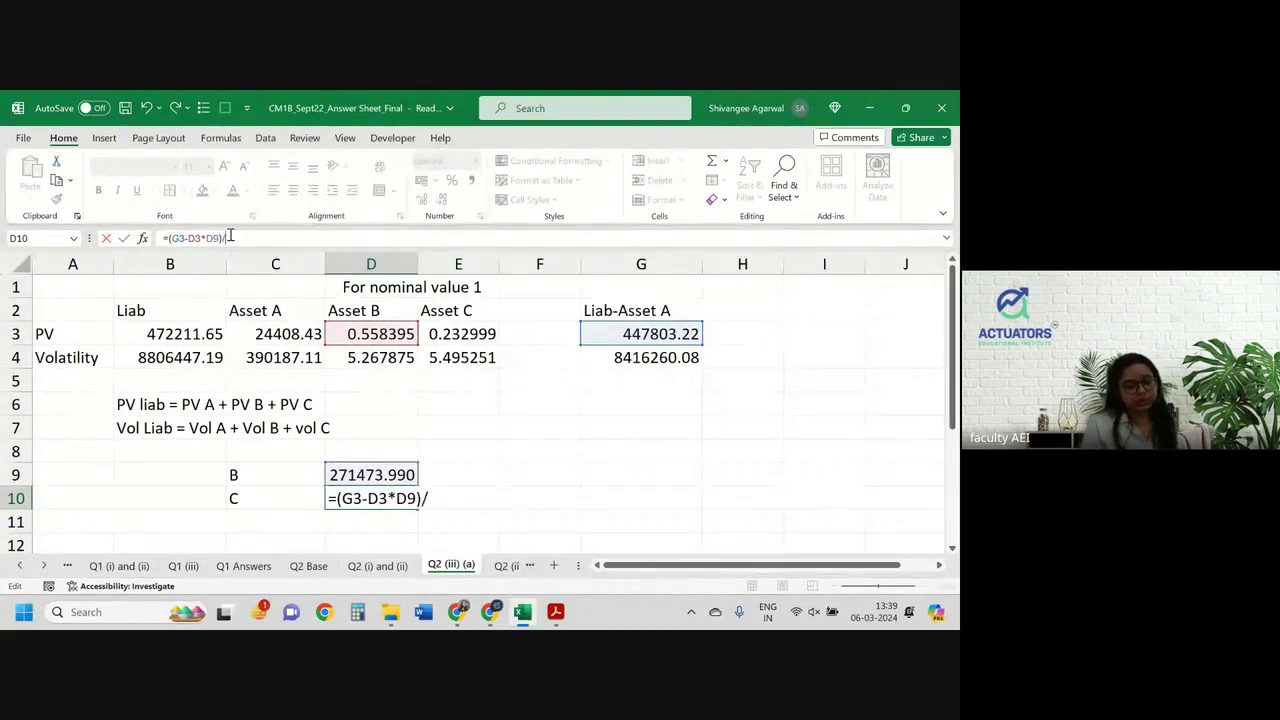
left_click(487, 333)
key("Return")
key("Up")
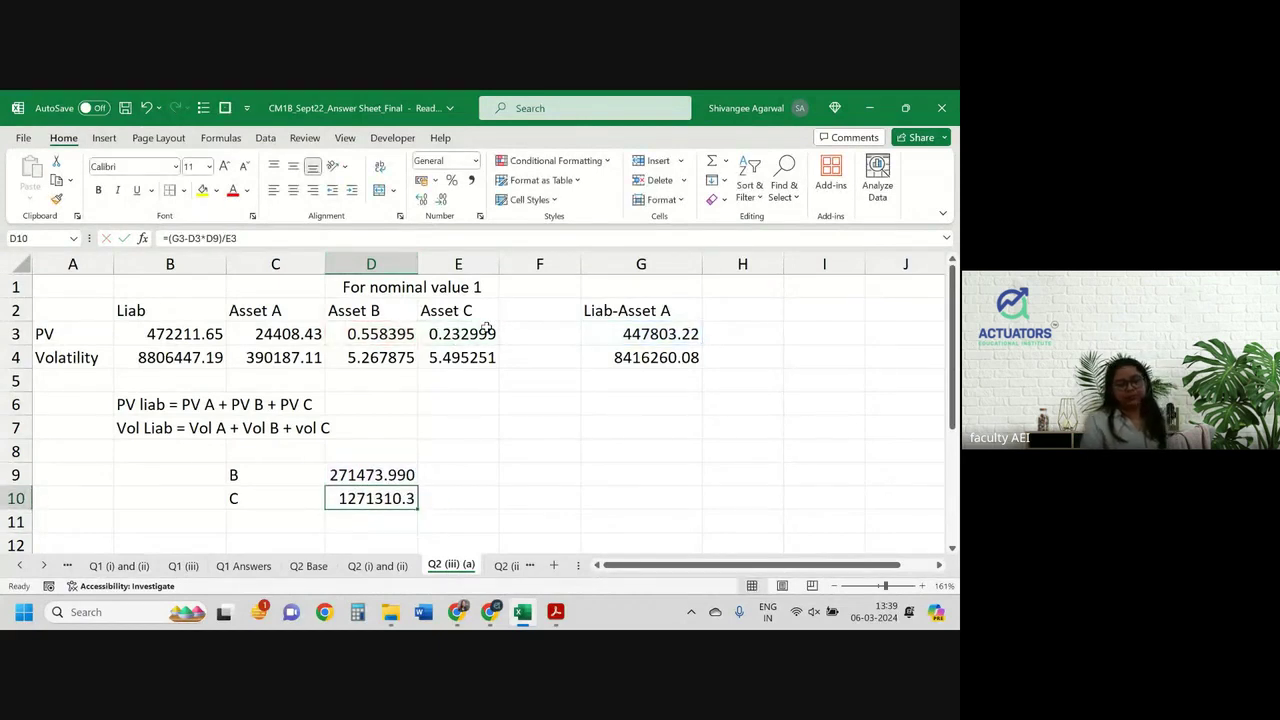
Format the nominal amounts in D9:D10 with the custom number format #,##0, extended to two decimal places
left_click_drag(377, 483, 377, 490)
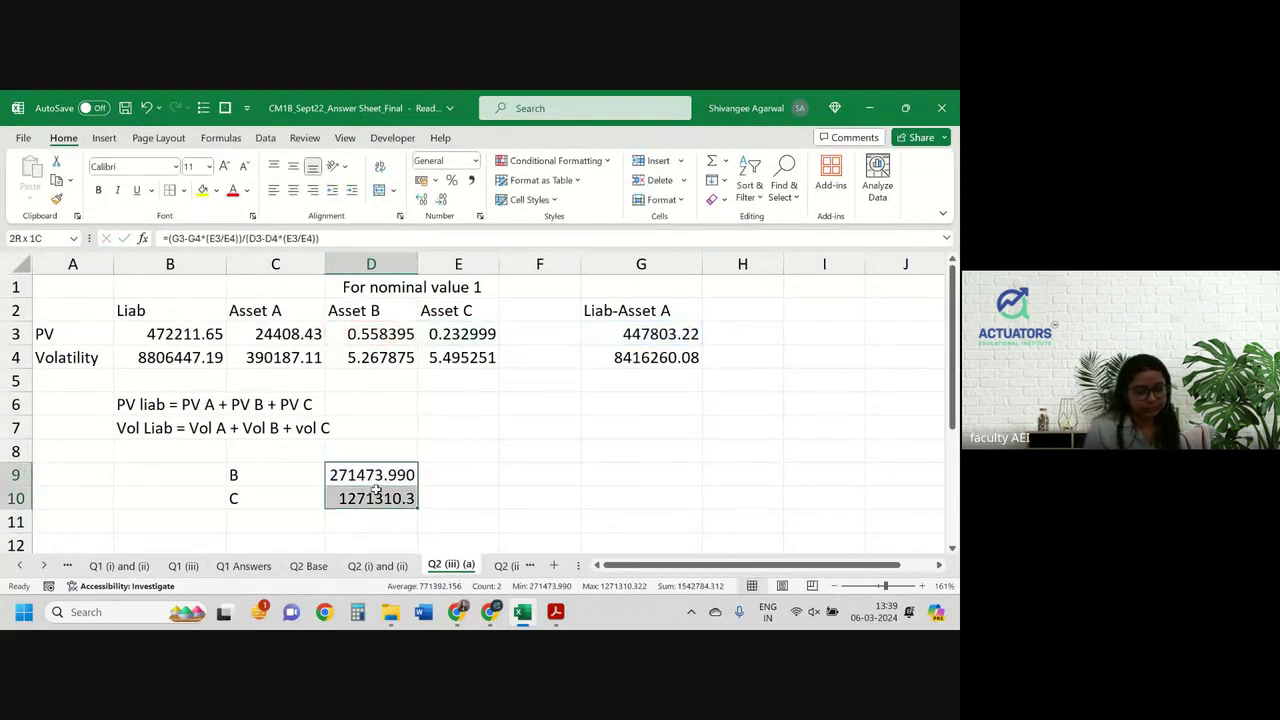
right_click(370, 481)
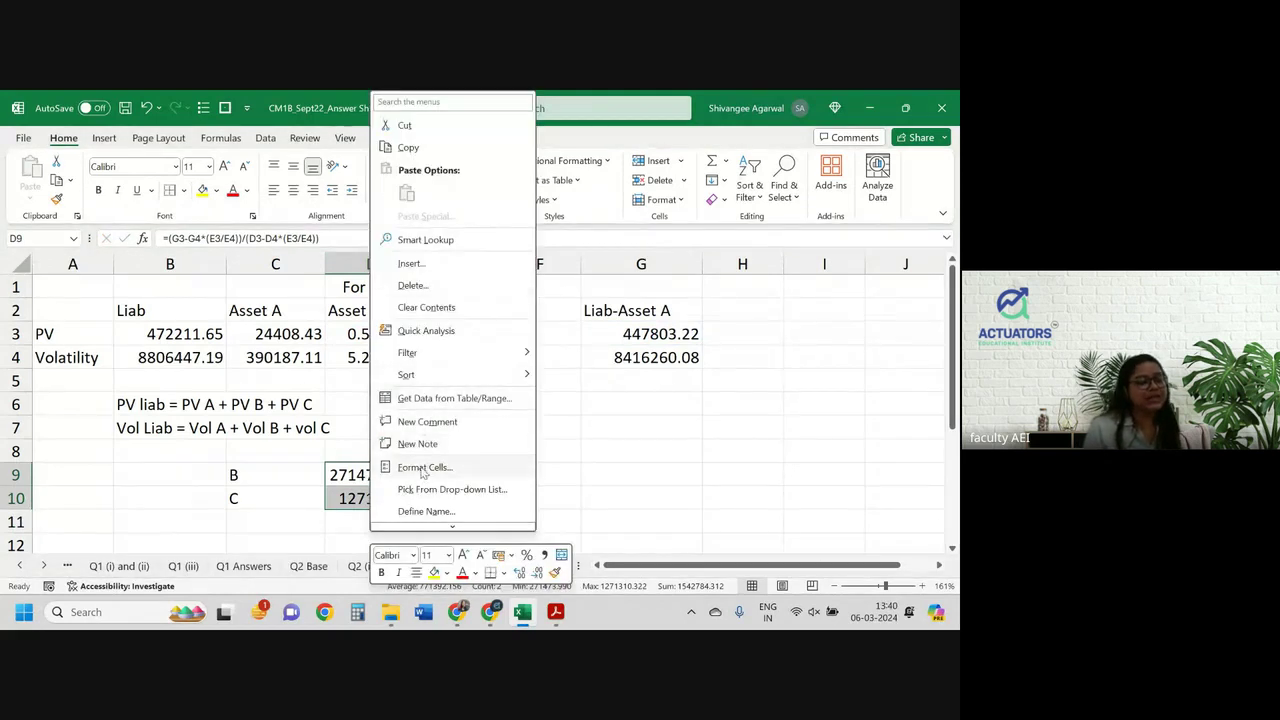
left_click(423, 468)
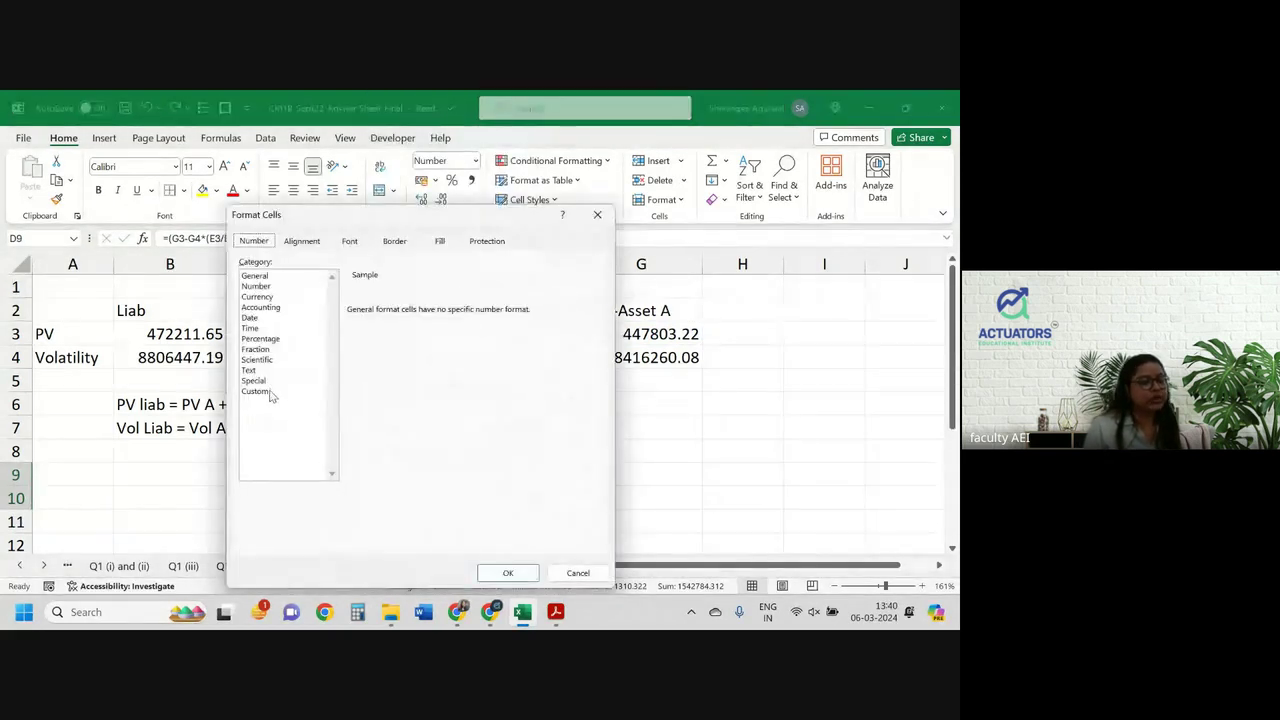
left_click(256, 391)
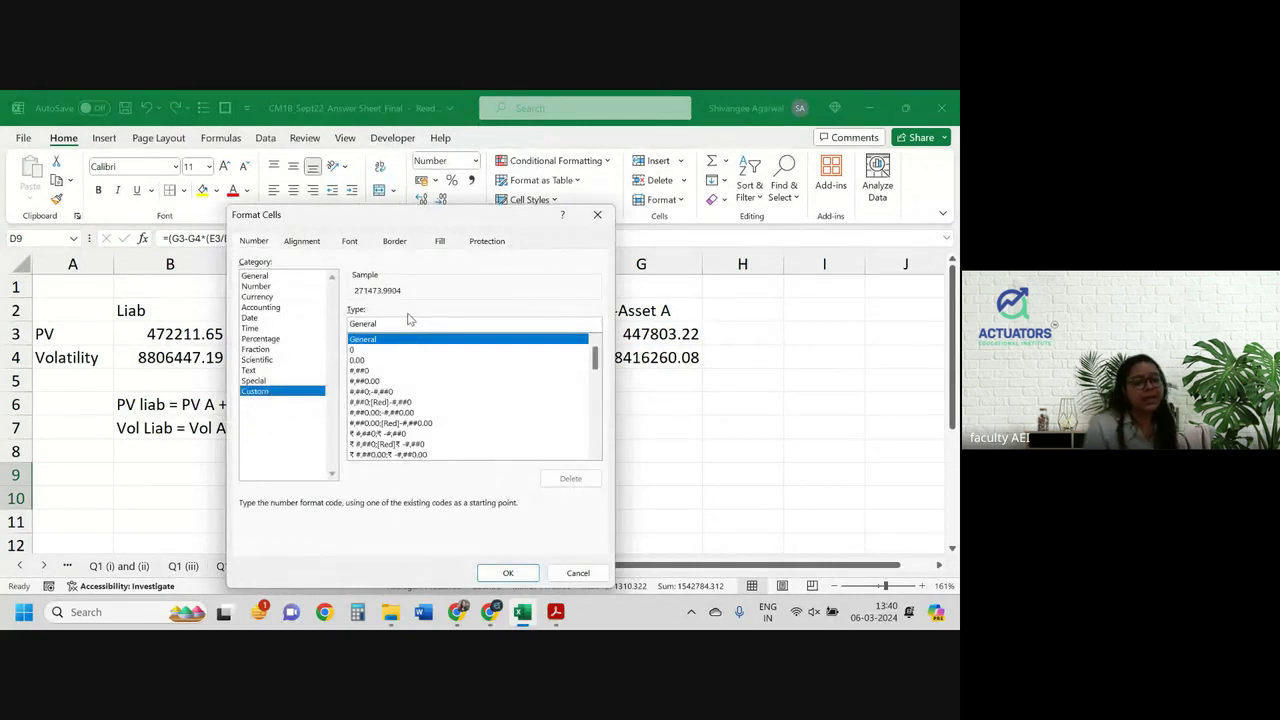
left_click(362, 371)
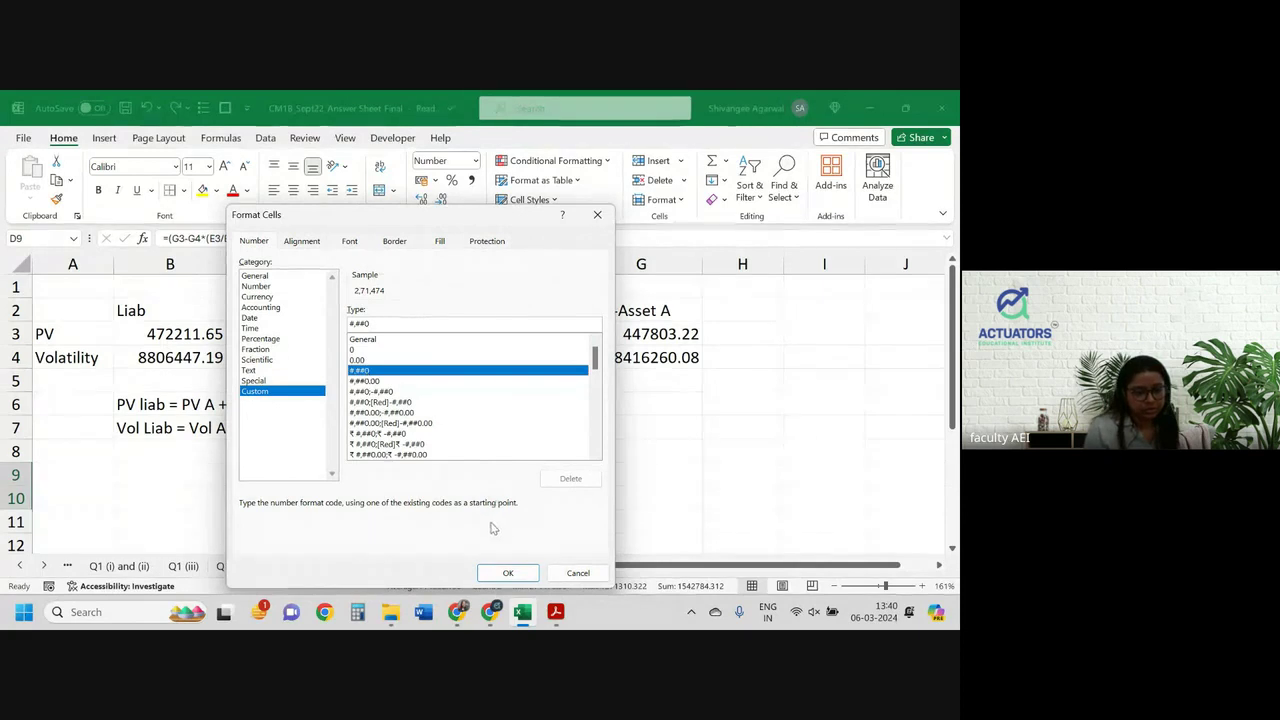
left_click(507, 572)
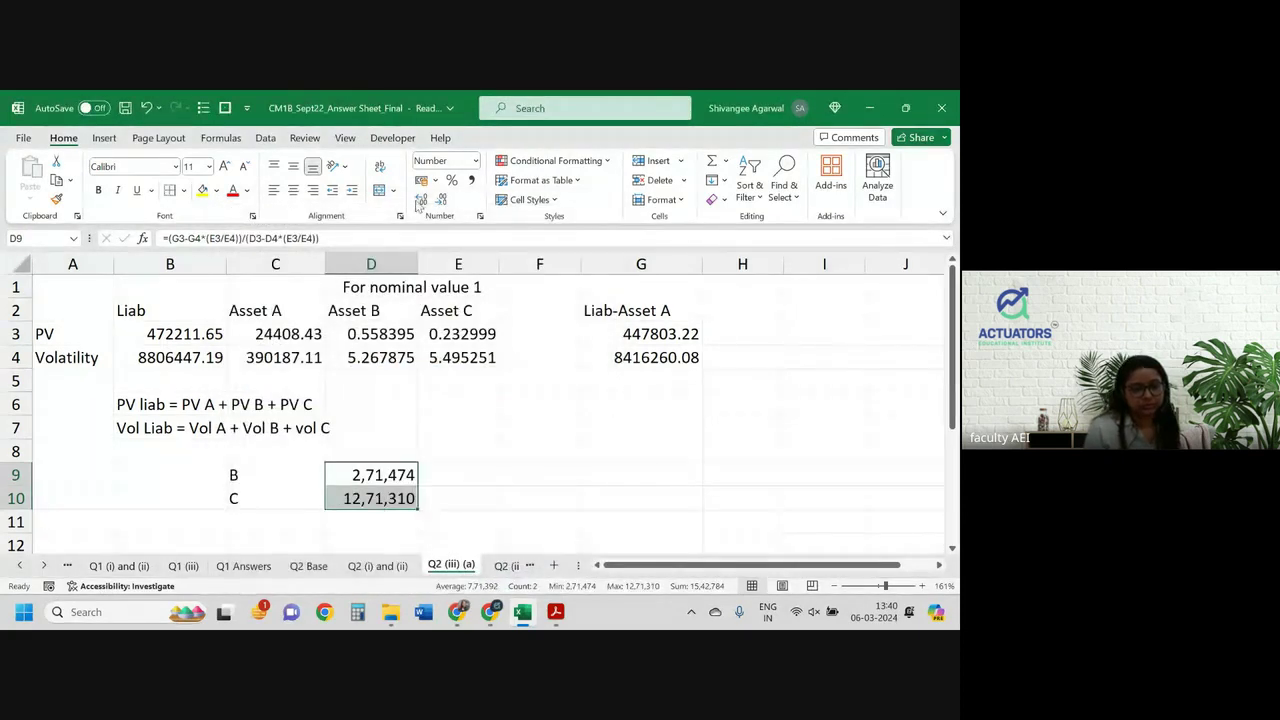
left_click(421, 200)
left_click(421, 200)
left_click(500, 380)
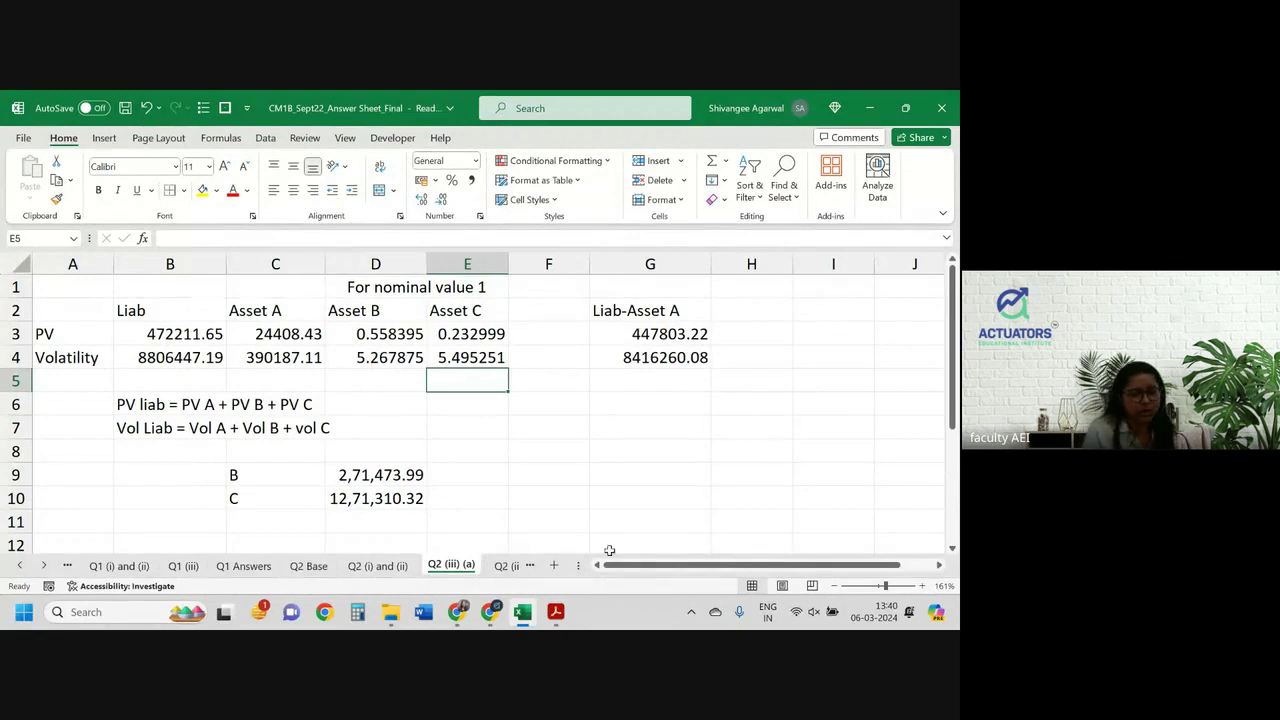
Switch to the exam paper PDF, read part (iii)(b) on Redington's conditions for immunisation, and return to the Excel answer workbook
left_click(556, 612)
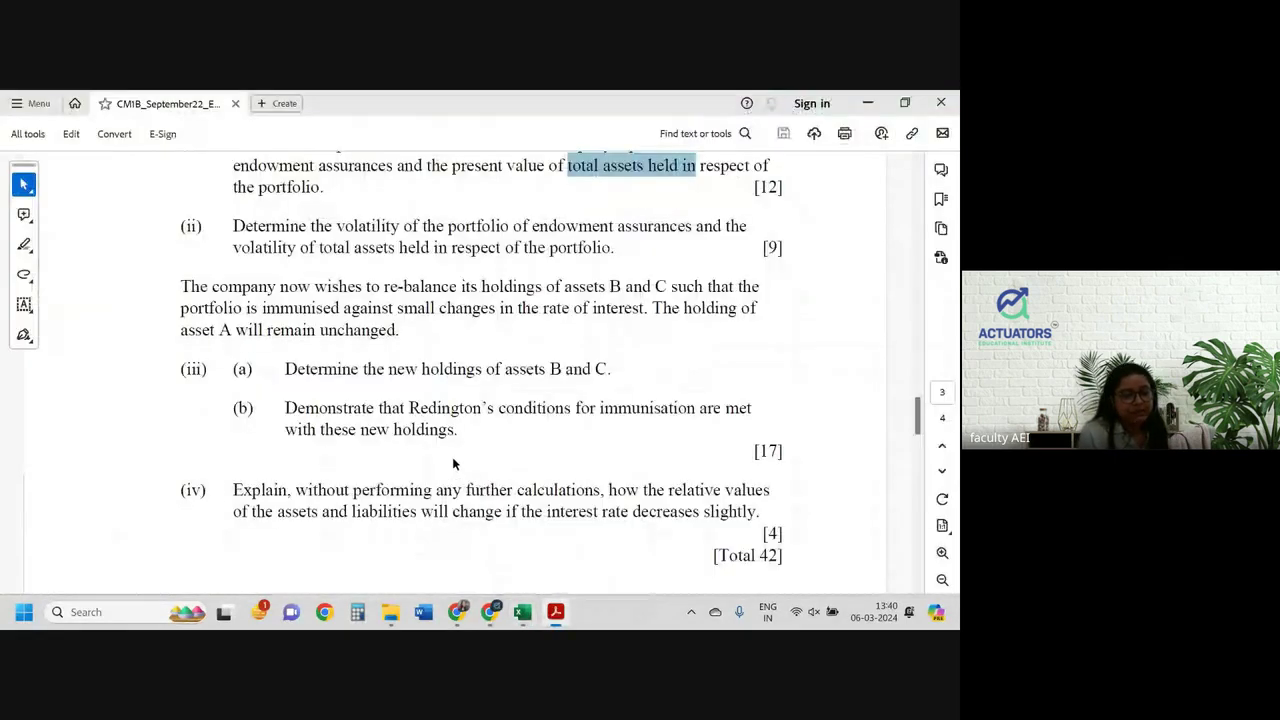
left_click_drag(285, 408, 751, 408)
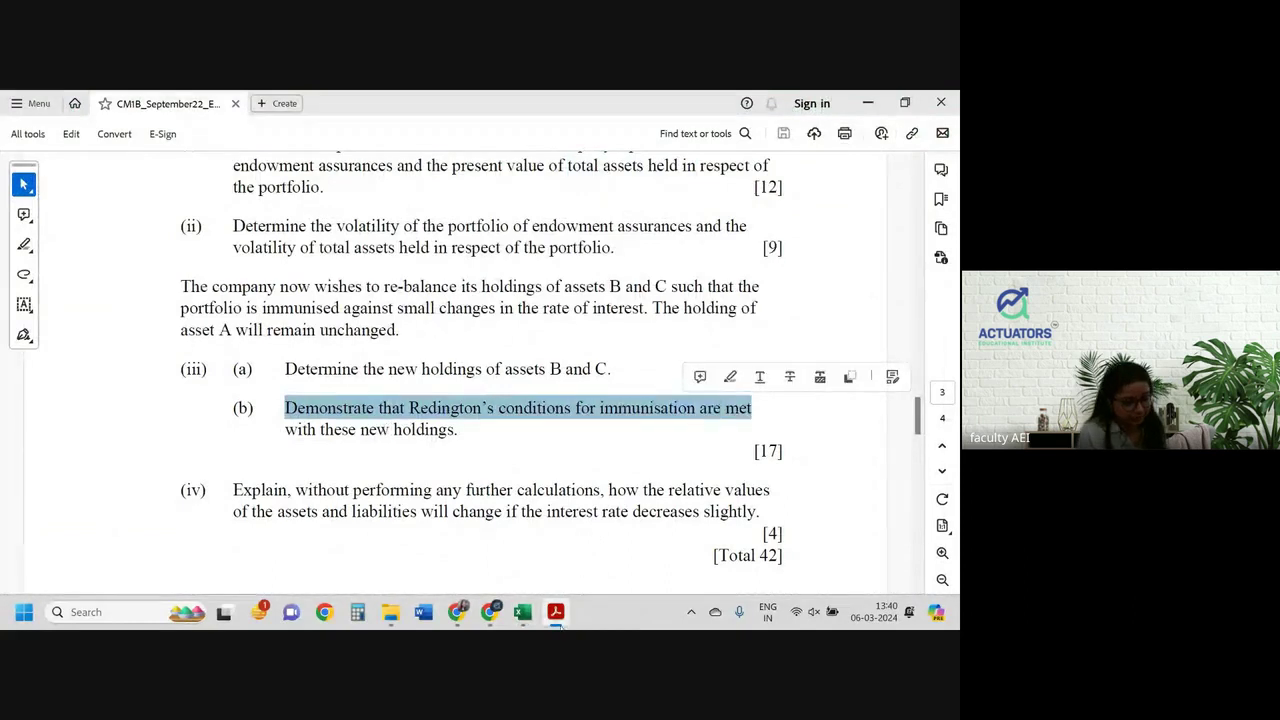
left_click(557, 613)
mouse_move(526, 609)
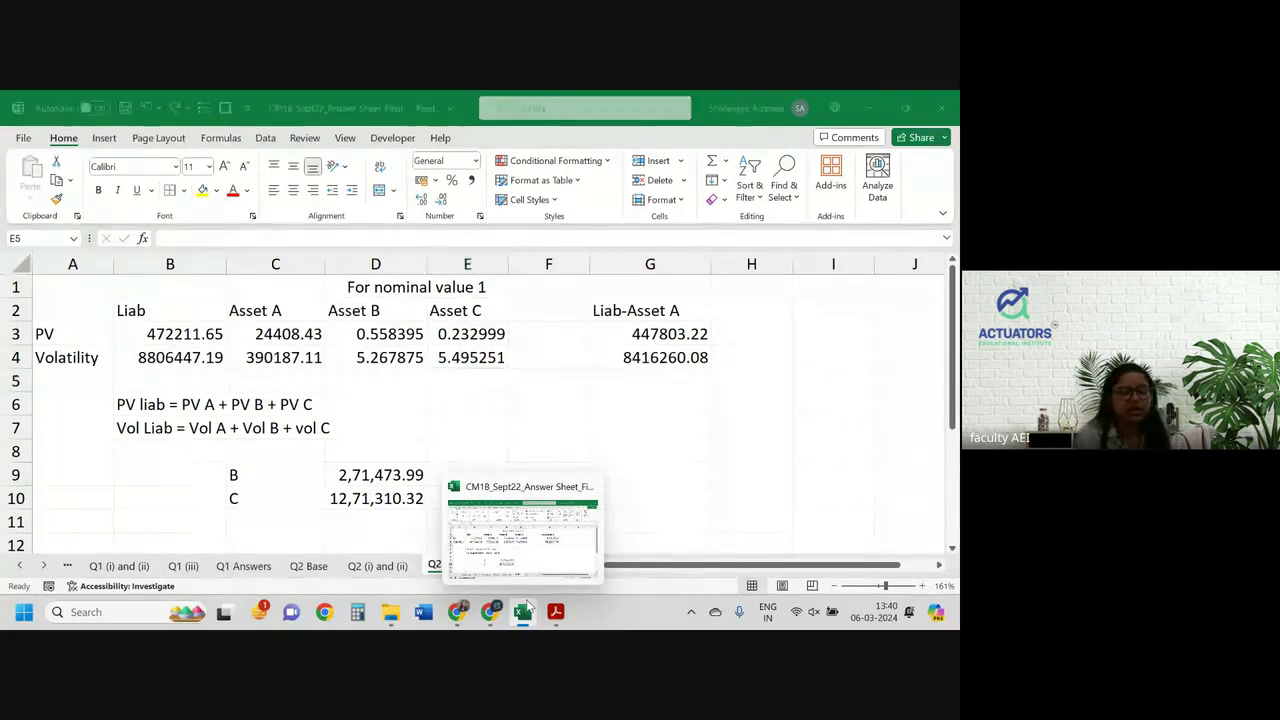
left_click(526, 603)
left_click(526, 603)
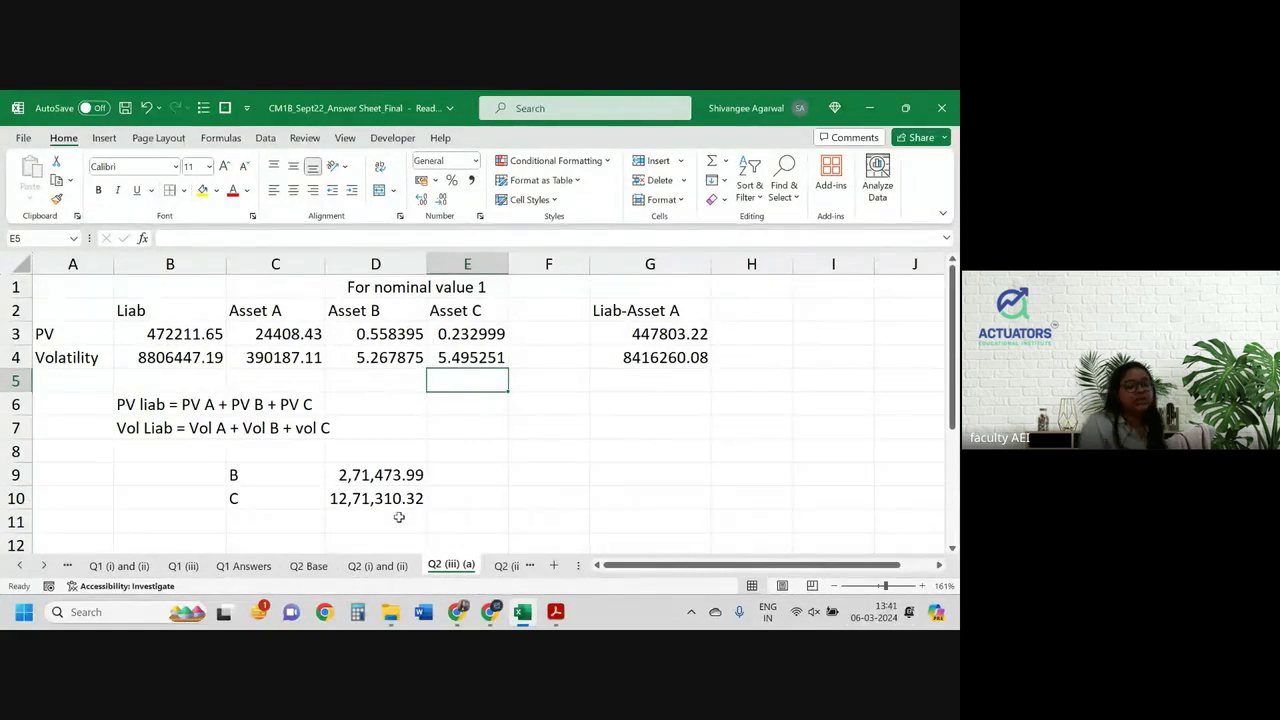
Review the nominal amounts of assets B and C and the volatility totals in the Q2 (i) and (ii) sheet
left_click(377, 566)
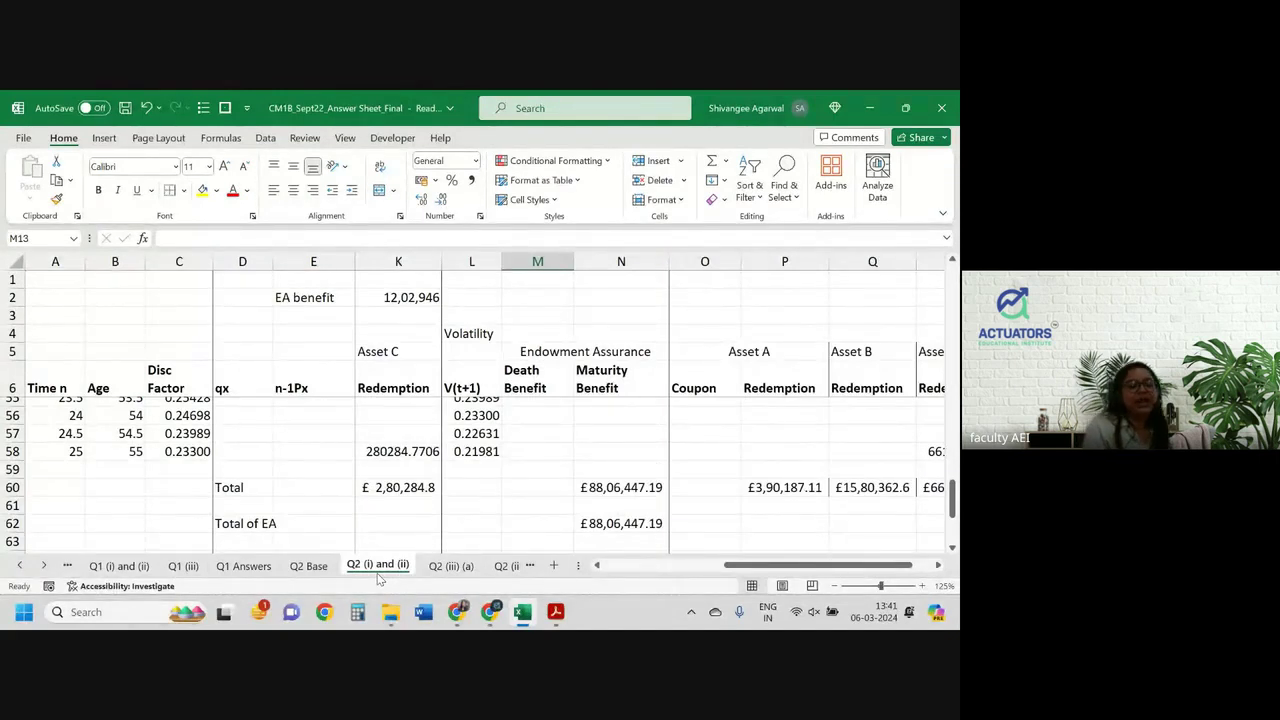
scroll(345, 347, "left", 3)
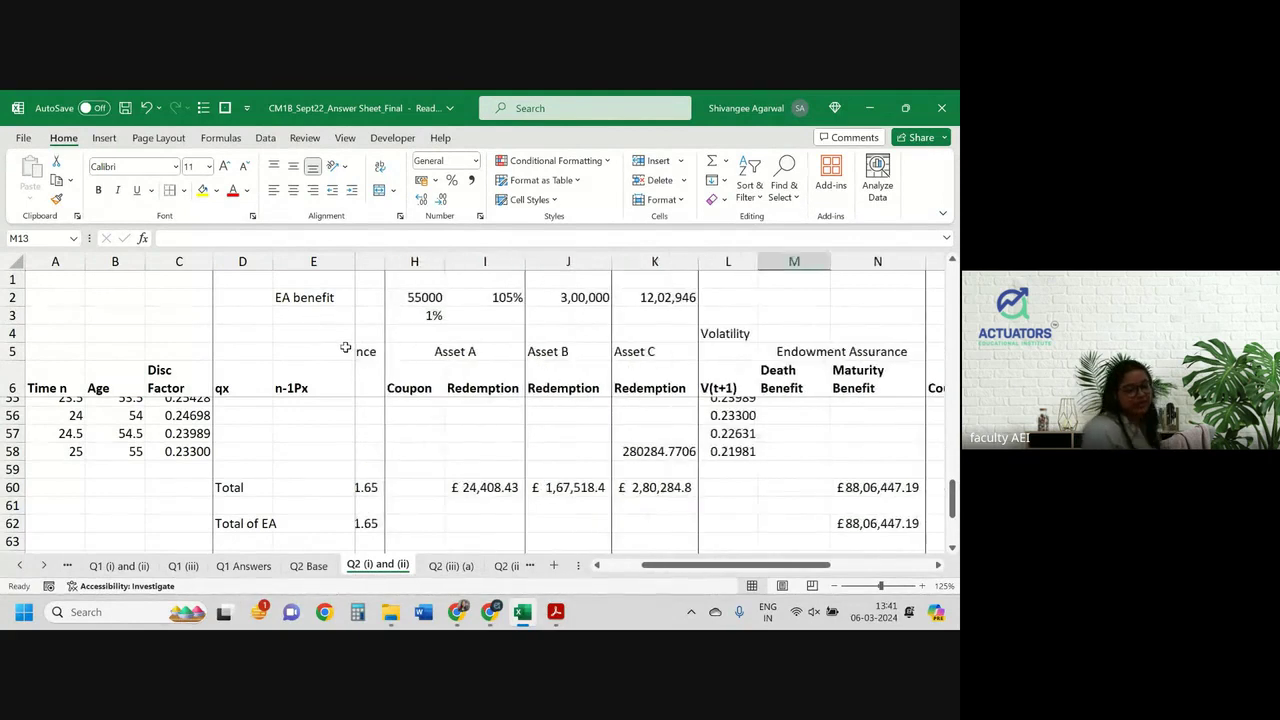
scroll(345, 347, "left", 2)
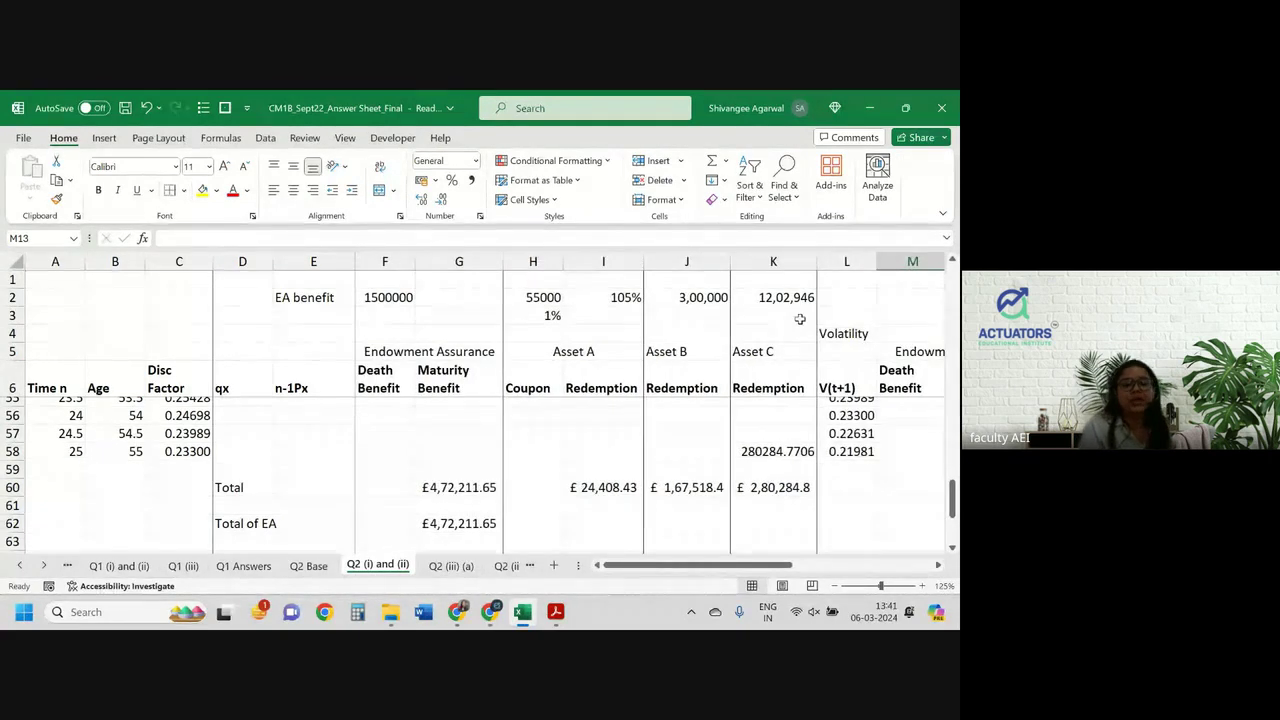
left_click(697, 298)
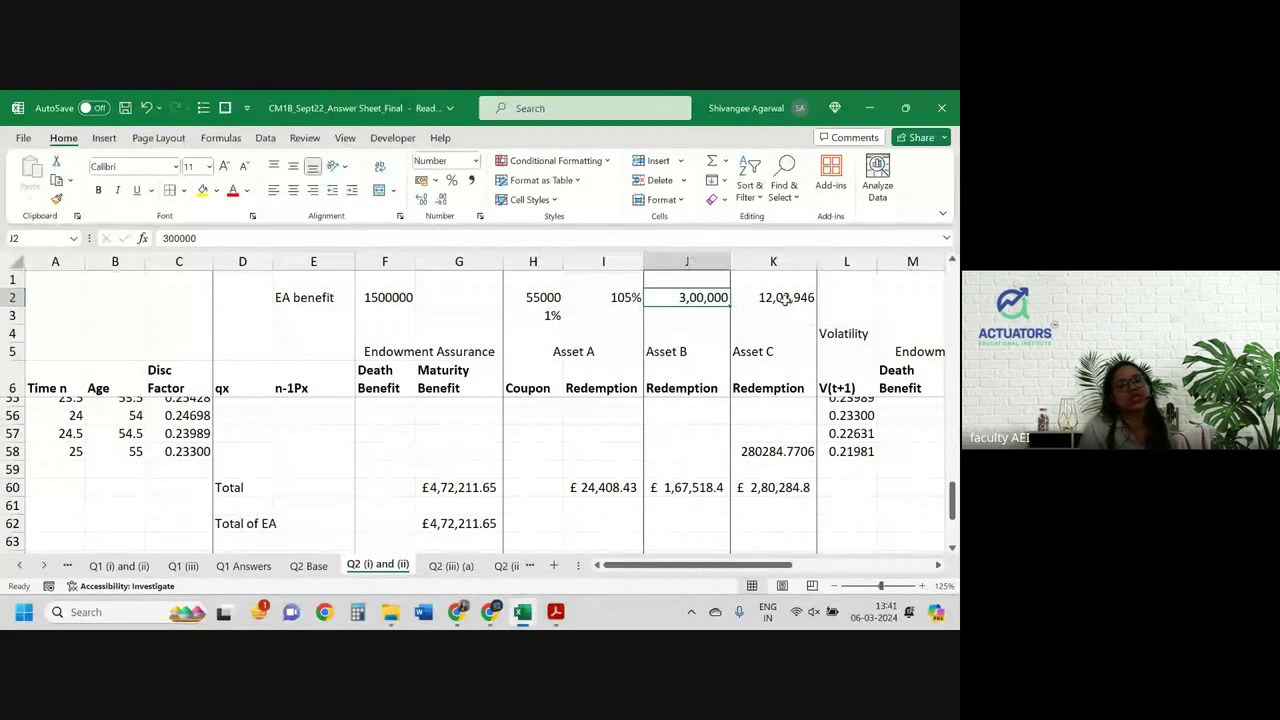
left_click(786, 298)
left_click(686, 282)
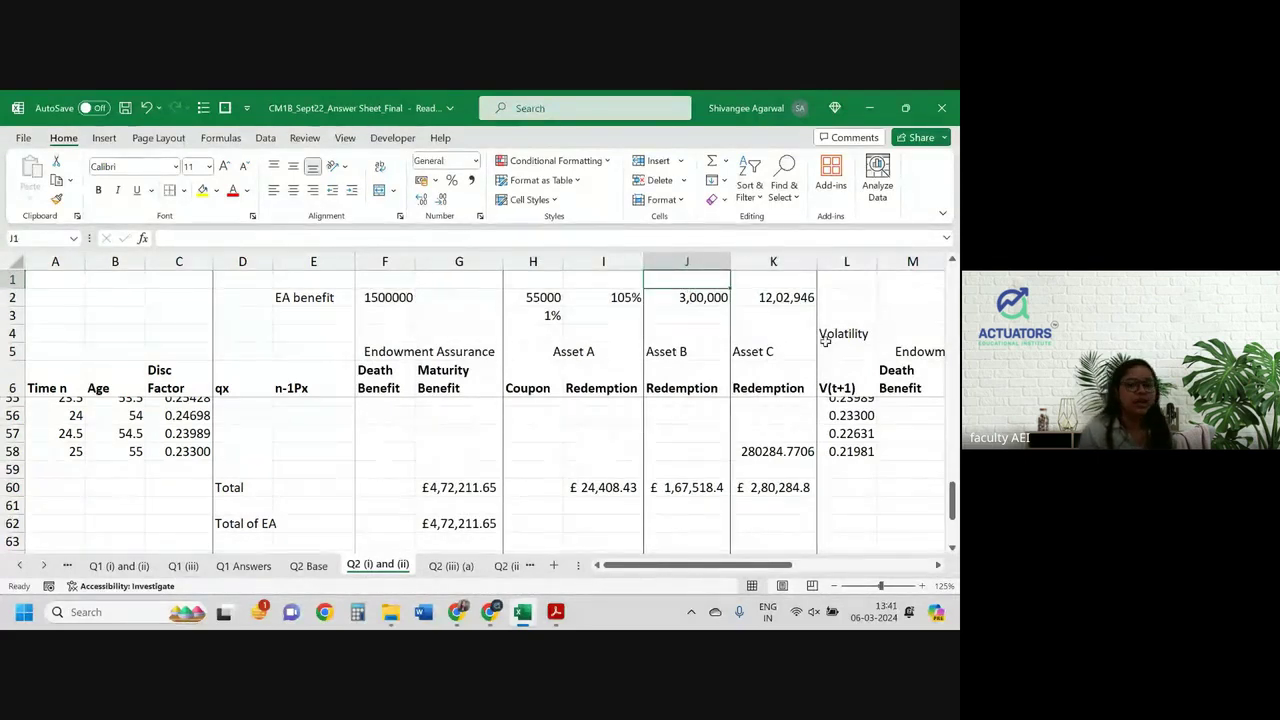
scroll(825, 342, "right", 5)
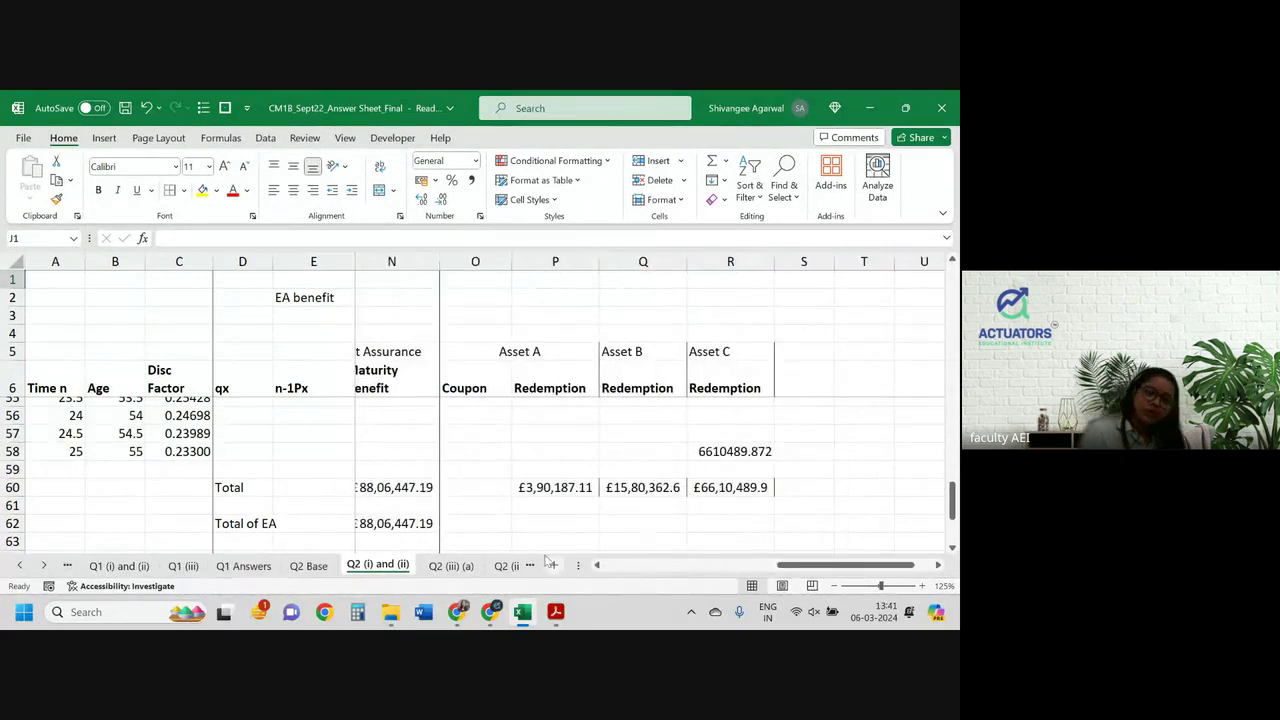
left_click(451, 565)
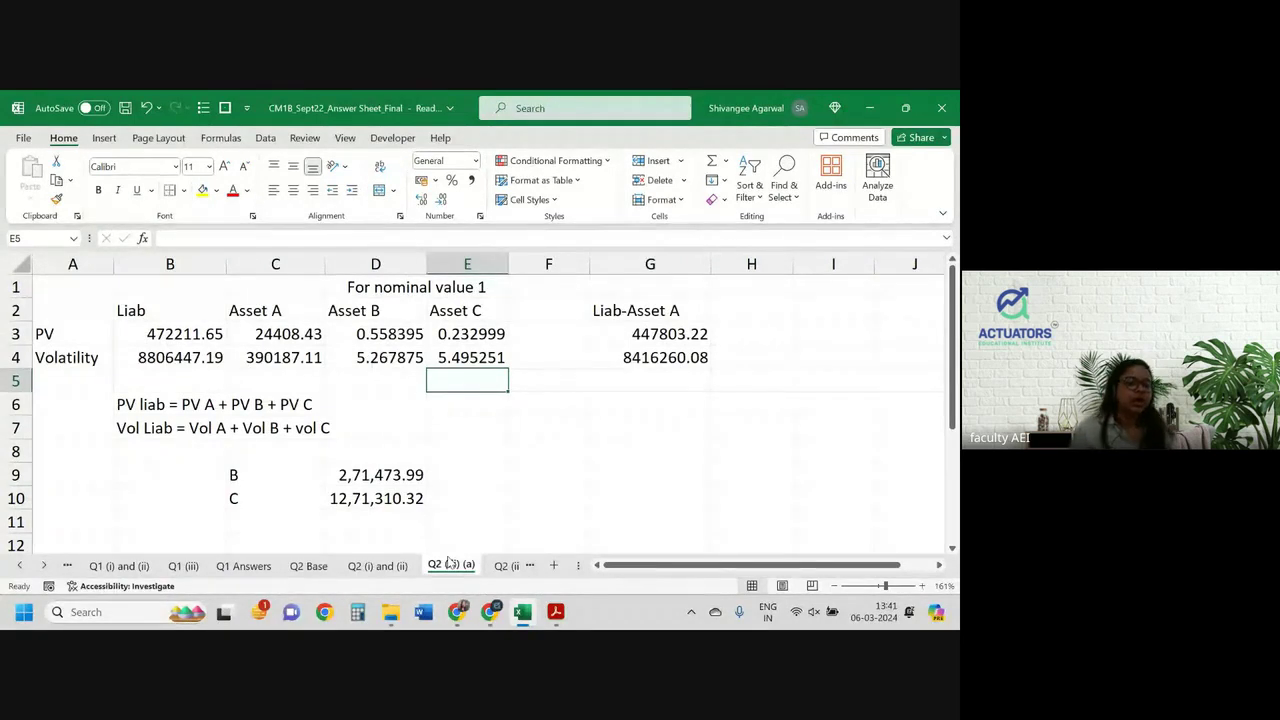
left_click(379, 567)
key("alt+h")
key("o")
key("m")
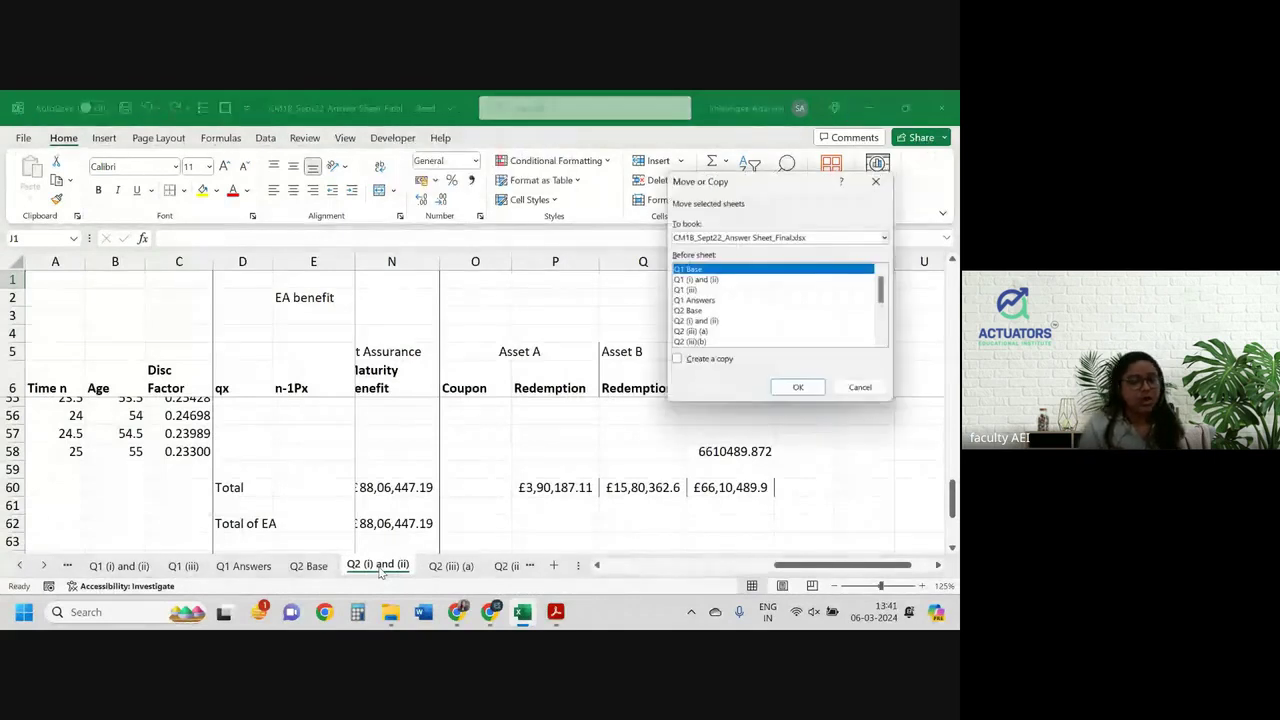
scroll(728, 325, "down", 1)
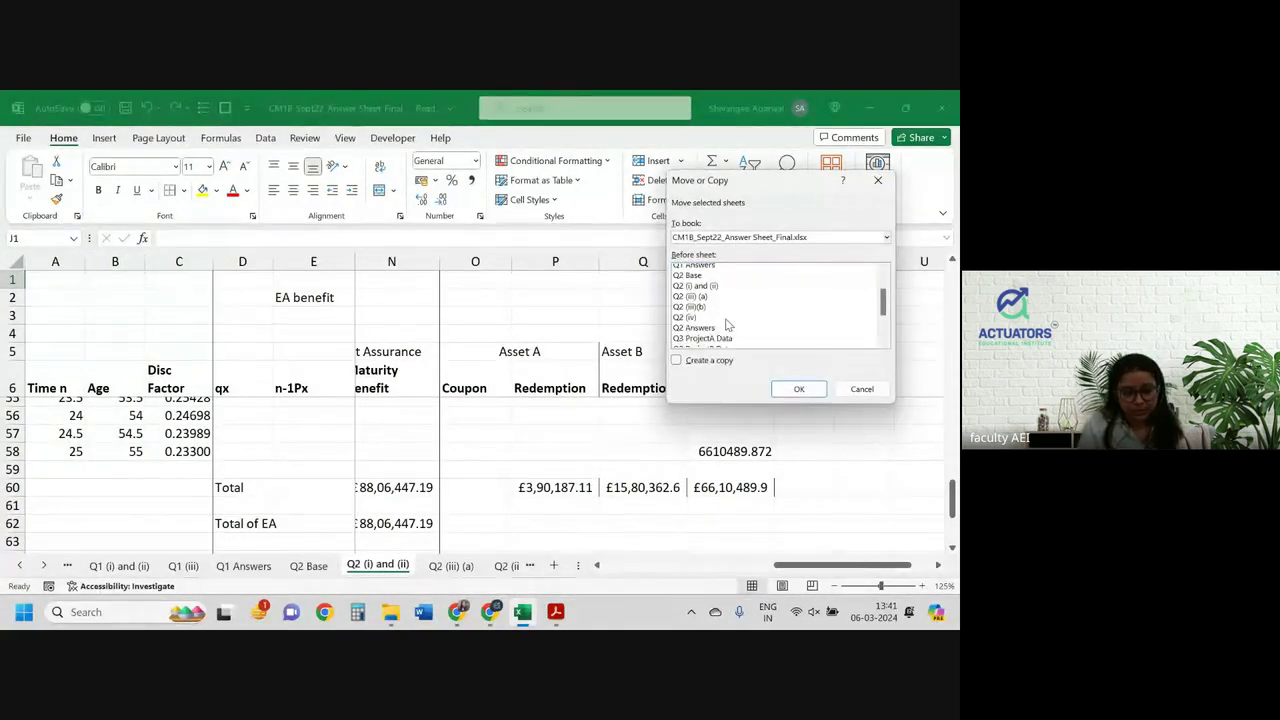
left_click(700, 307)
left_click(787, 394)
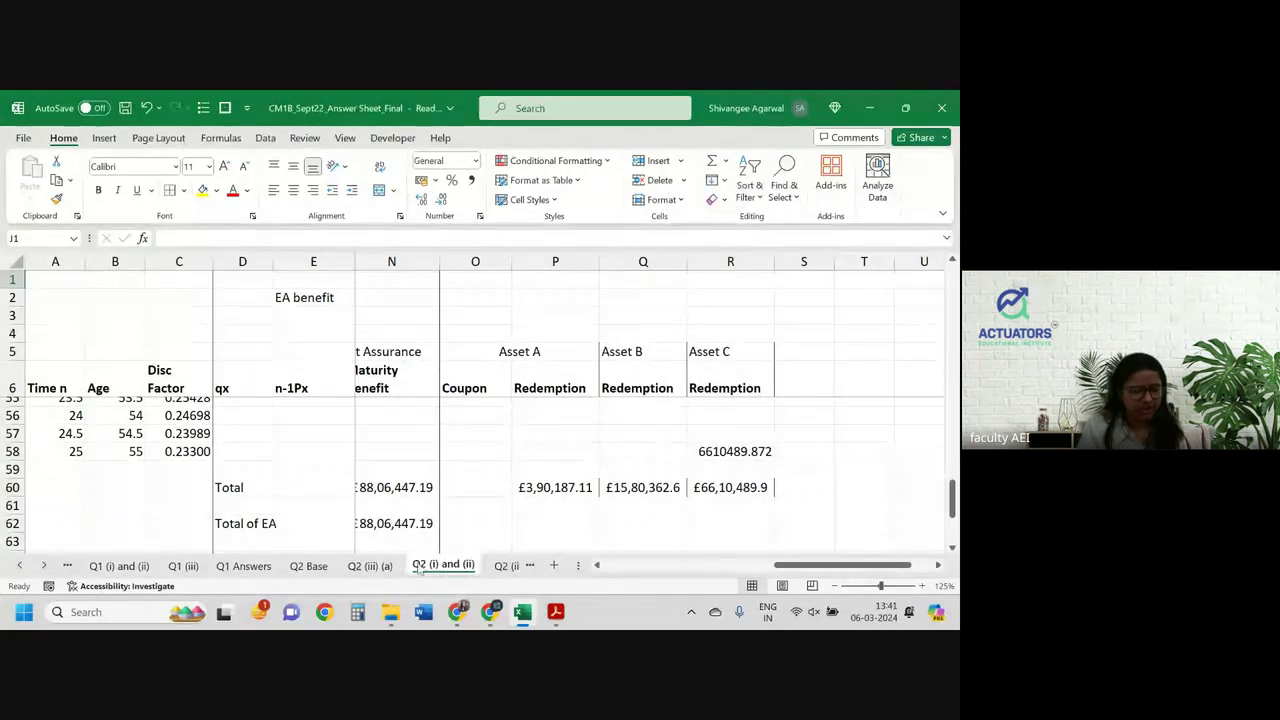
left_click_drag(418, 568, 356, 566)
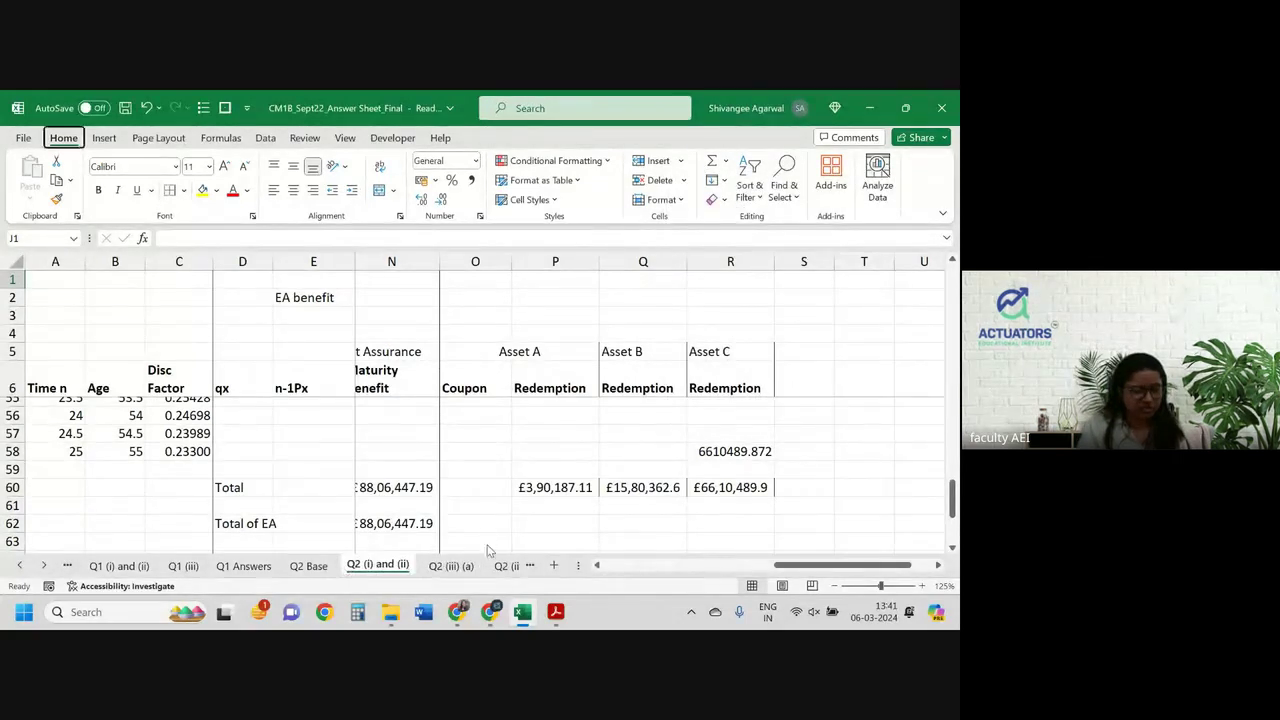
Create a copy of the Q2 (i) and (ii) sheet and place it before the Q2 (iii)(b) sheet
key("alt+h")
key("o")
key("m")
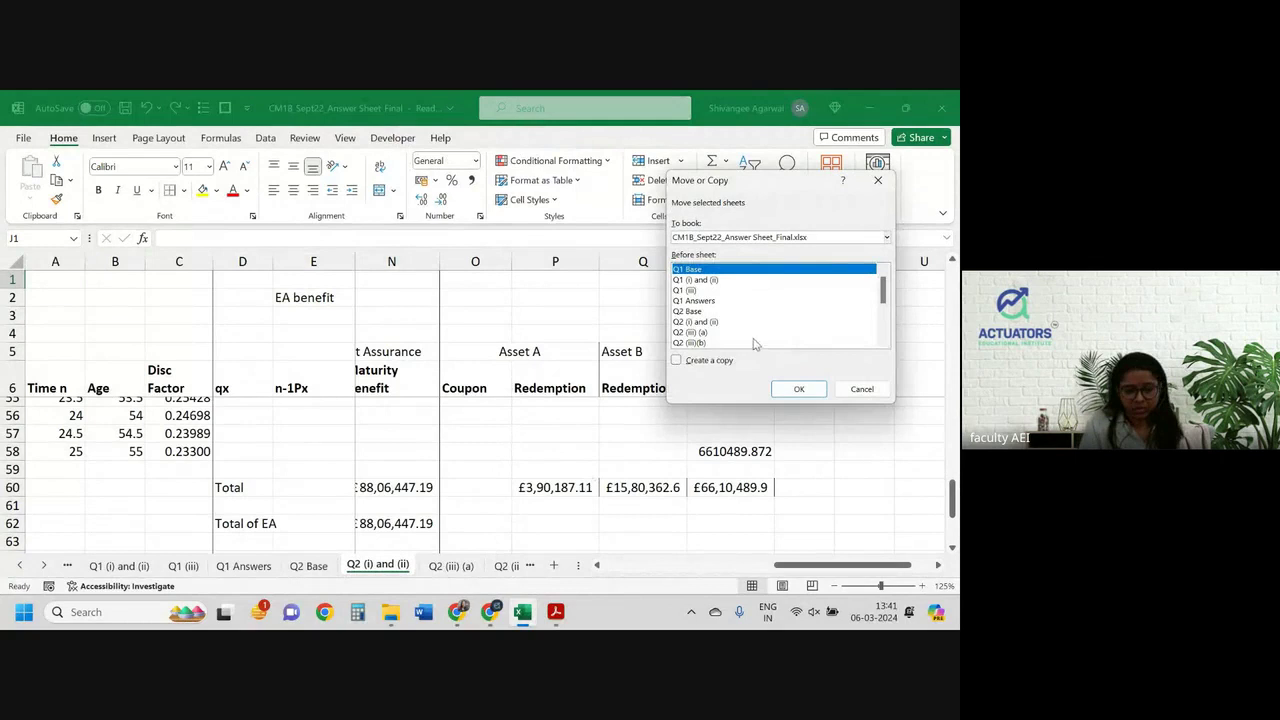
left_click(700, 361)
scroll(726, 327, "down", 1)
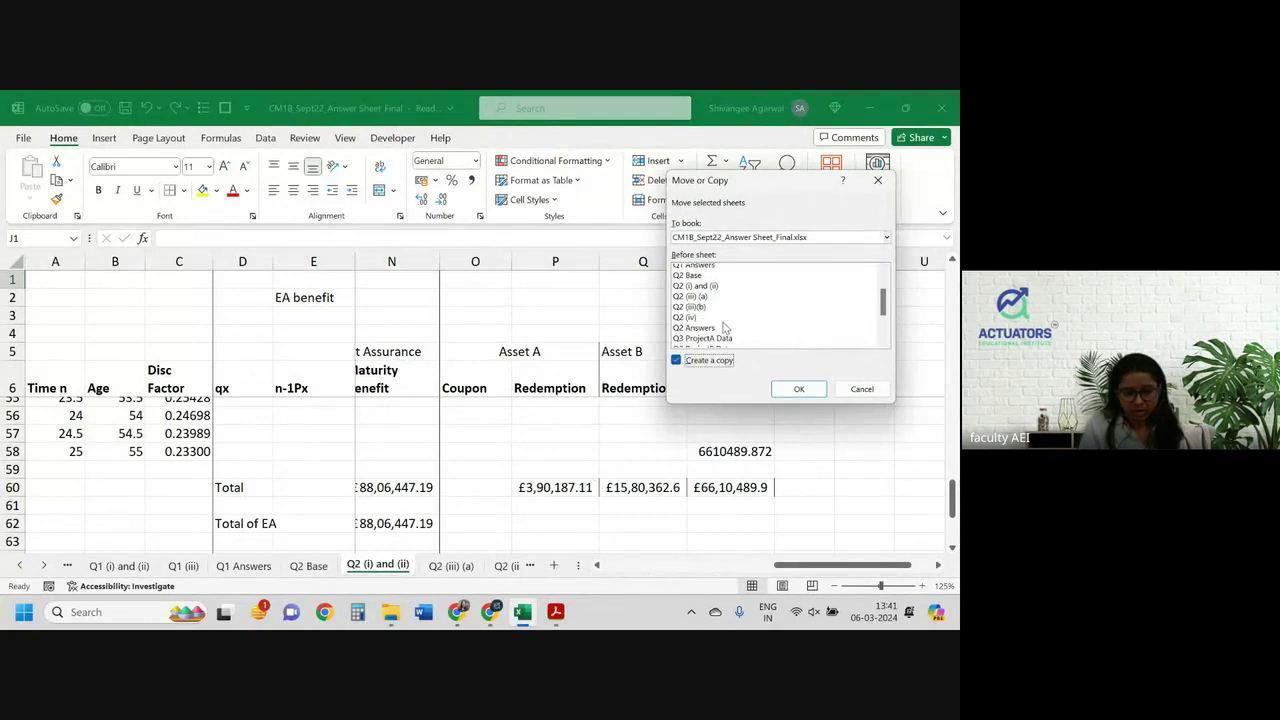
left_click(700, 317)
double_click(700, 306)
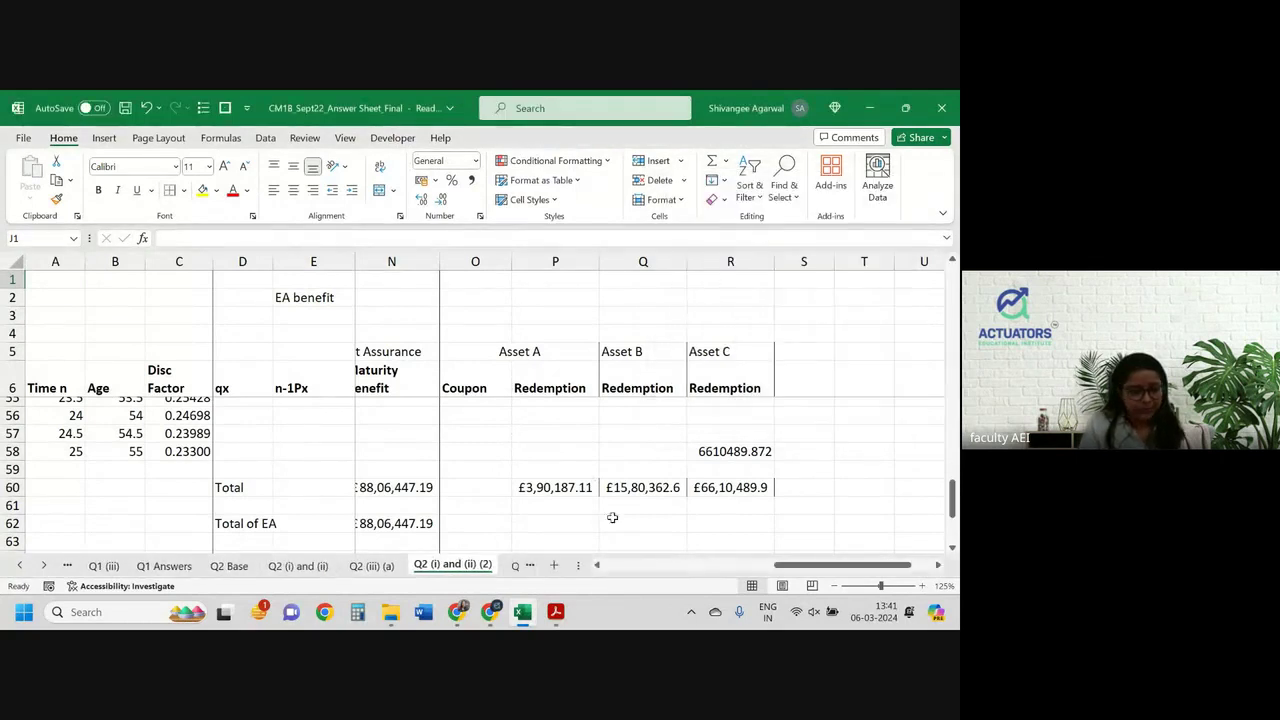
Link asset B's nominal amount in cell J2 of the copied sheet to the solved amount with ='Q2 (iii) (a)'!D9
scroll(380, 437, "left", 5)
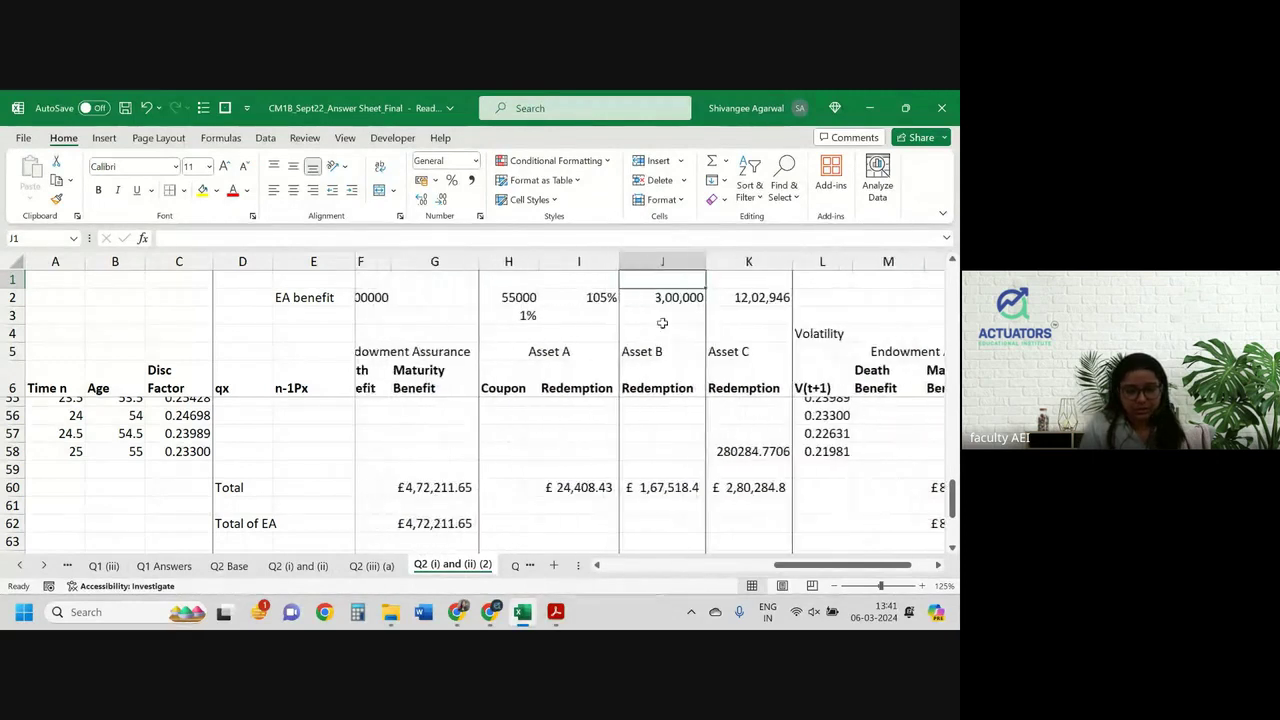
scroll(662, 323, "right", 4)
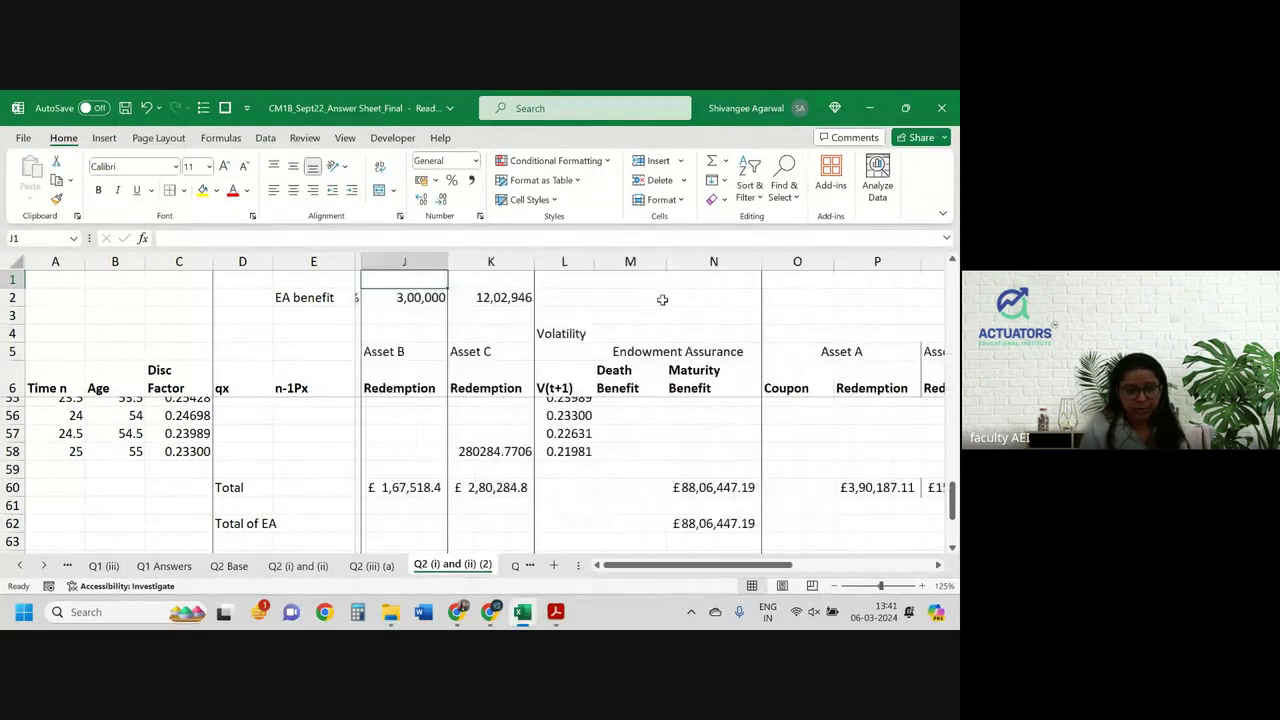
scroll(662, 299, "left", 2)
left_click(553, 300)
type("=")
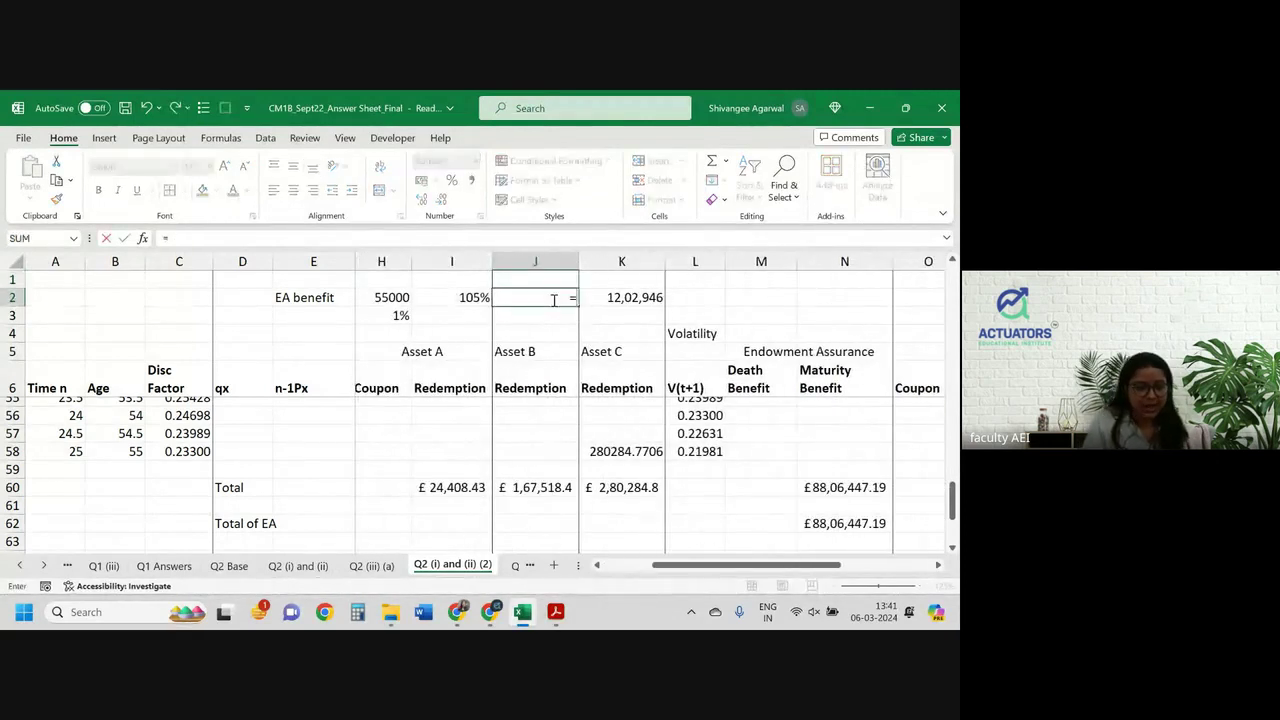
left_click(371, 565)
left_click(366, 472)
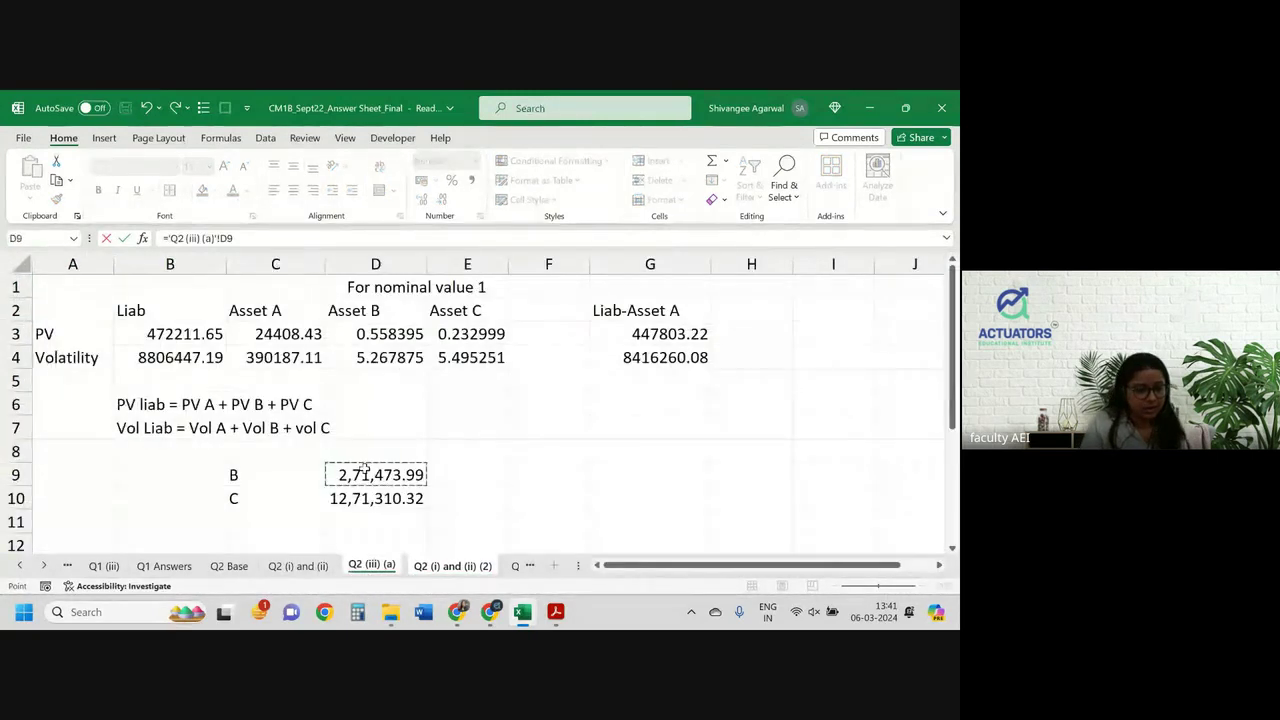
key("Tab")
Link asset C's nominal amount in cell K2 to its solved amount in cell D10 of the Q2 (iii) (a) sheet
type("=")
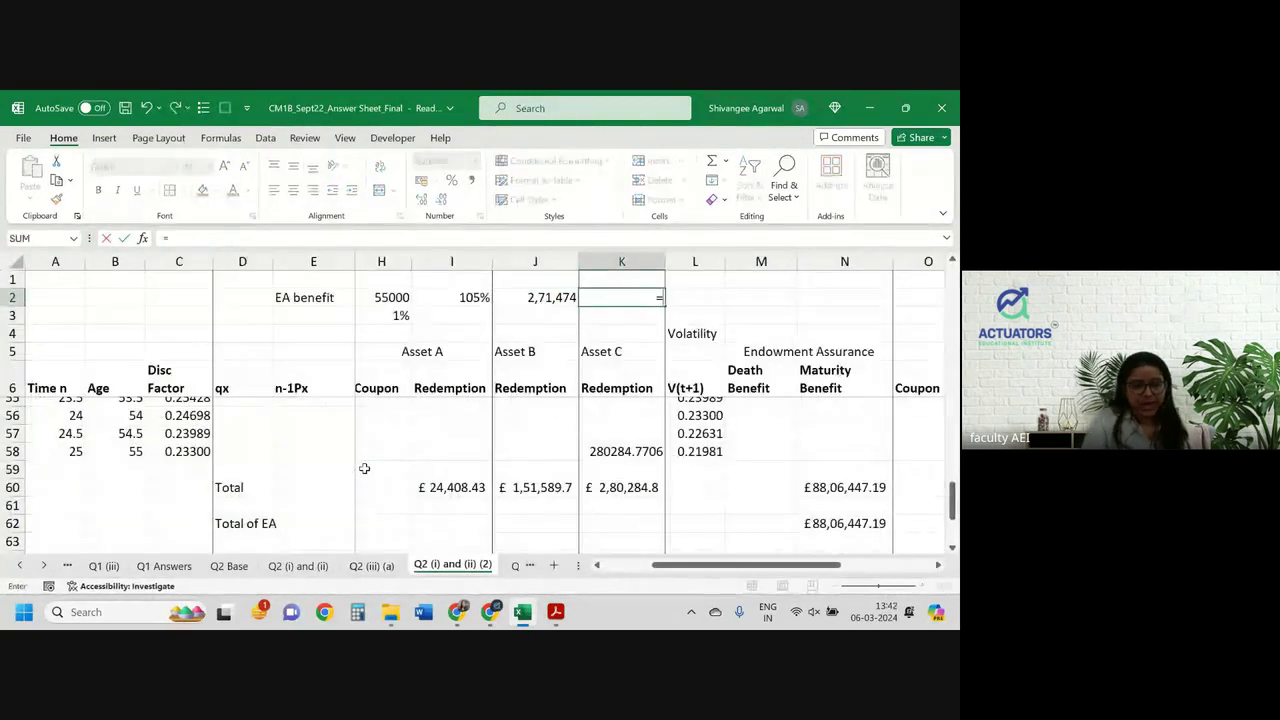
left_click(371, 565)
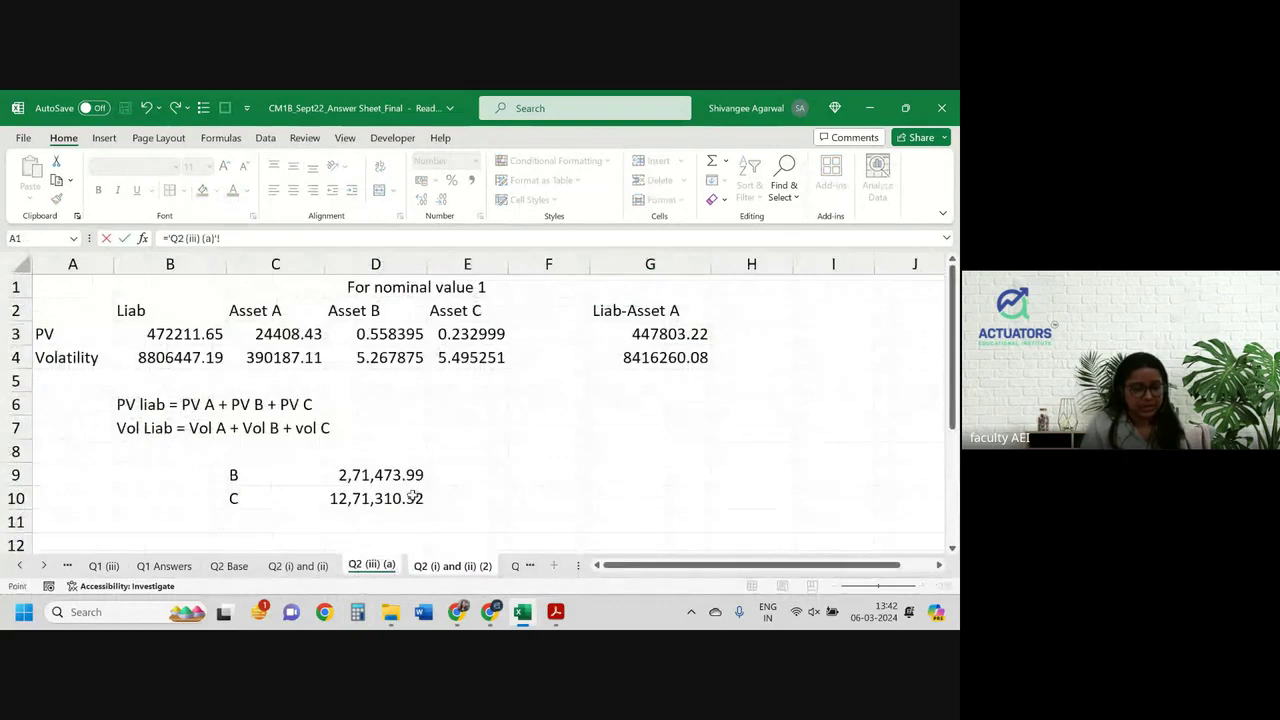
left_click(411, 497)
key("Return")
Compare the present value totals and volatilities of the liabilities and assets in the copied sheet under the new holdings
scroll(610, 450, "down", 7)
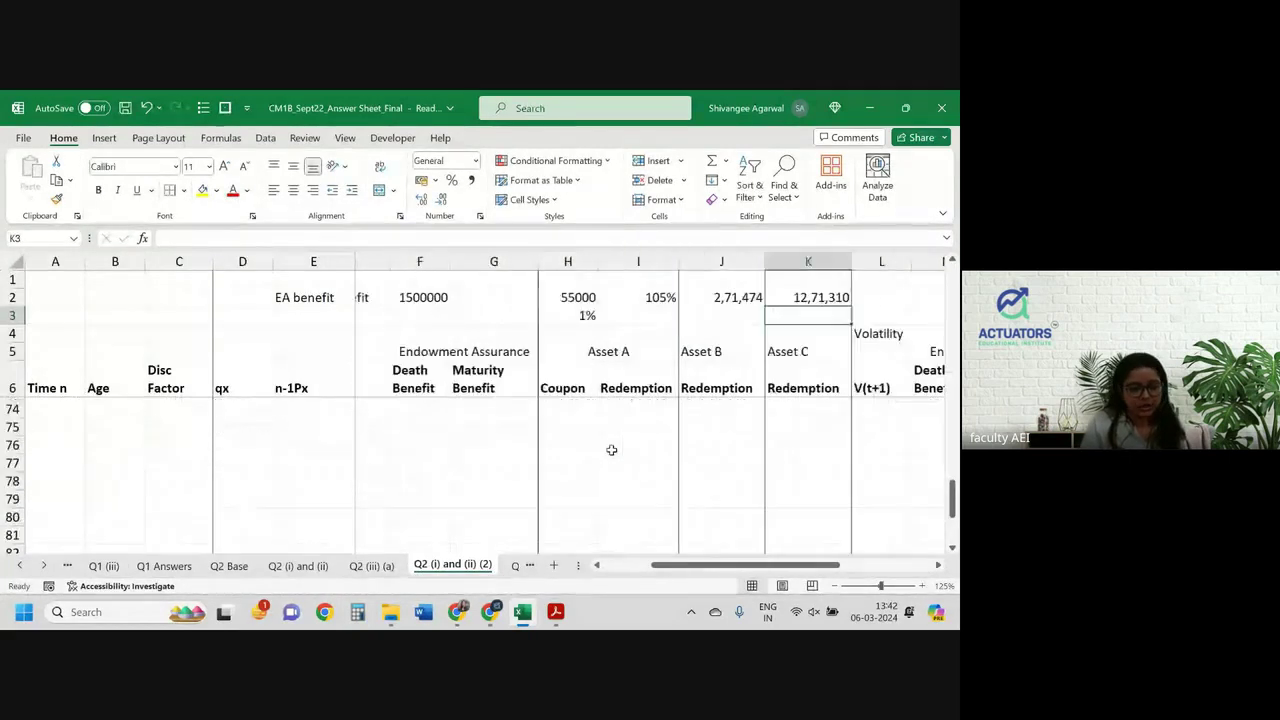
scroll(611, 450, "up", 6)
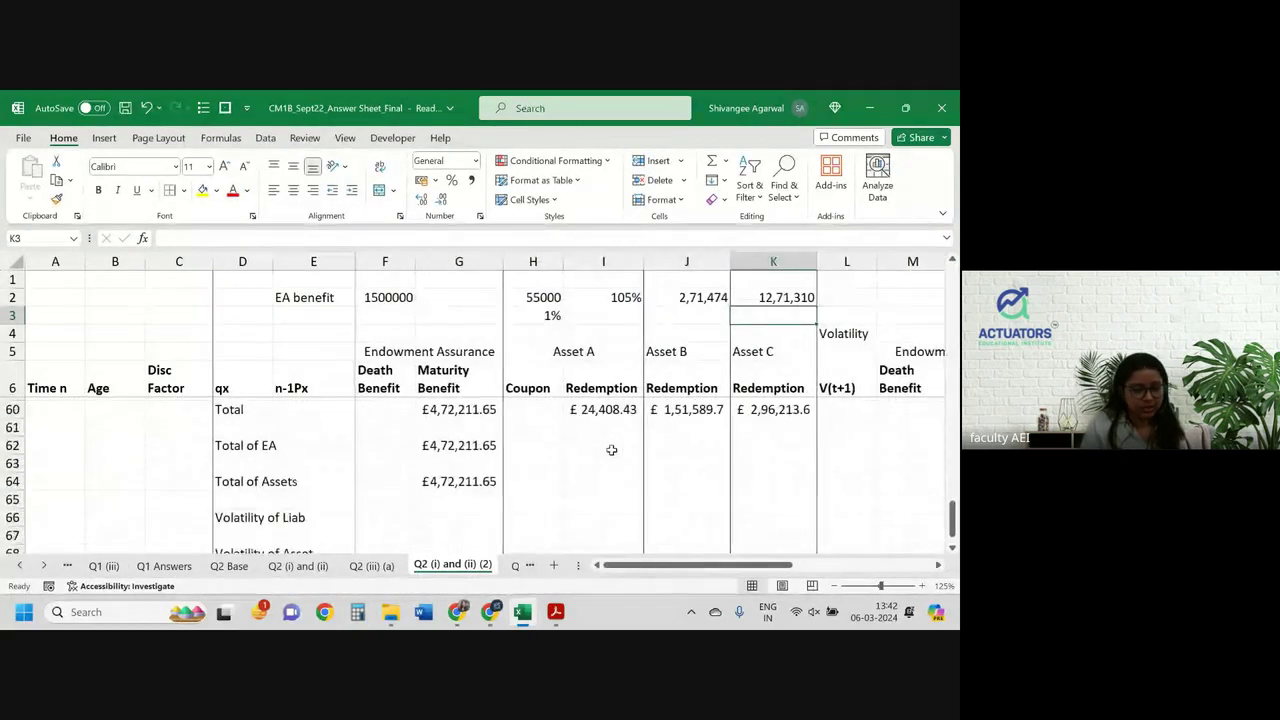
scroll(470, 460, "right", 4)
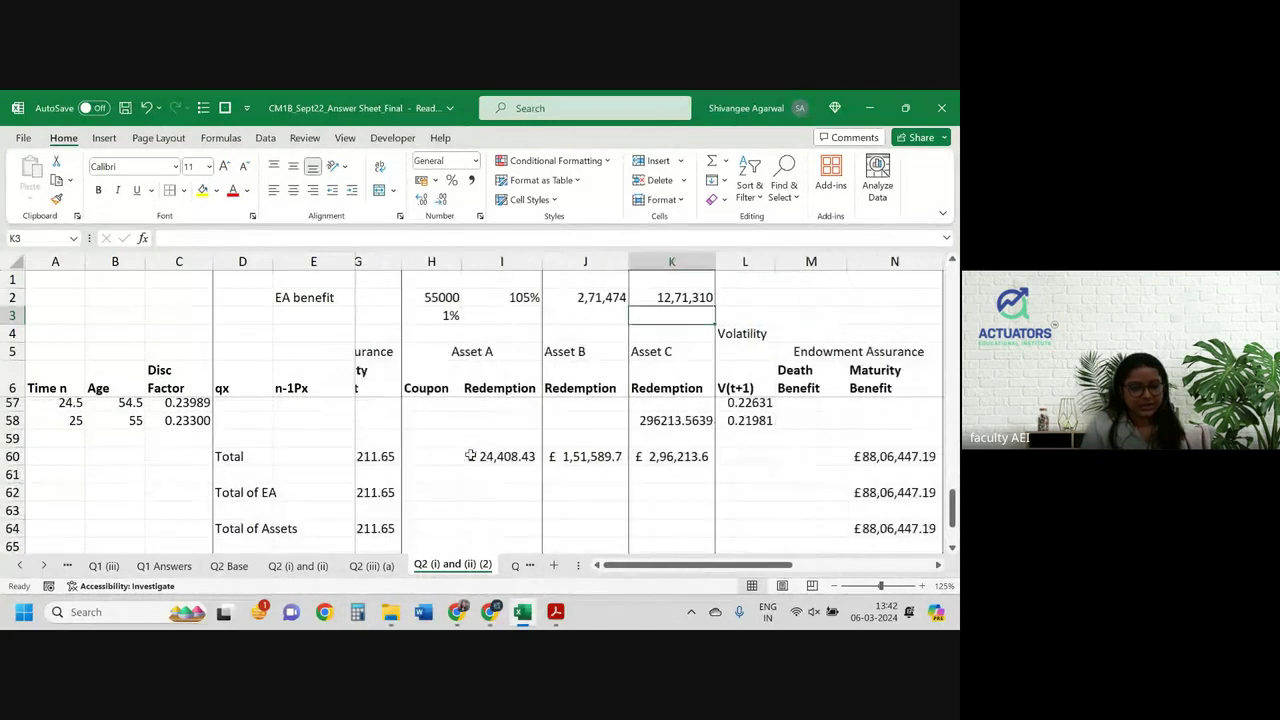
scroll(470, 456, "right", 3)
scroll(470, 452, "down", 1)
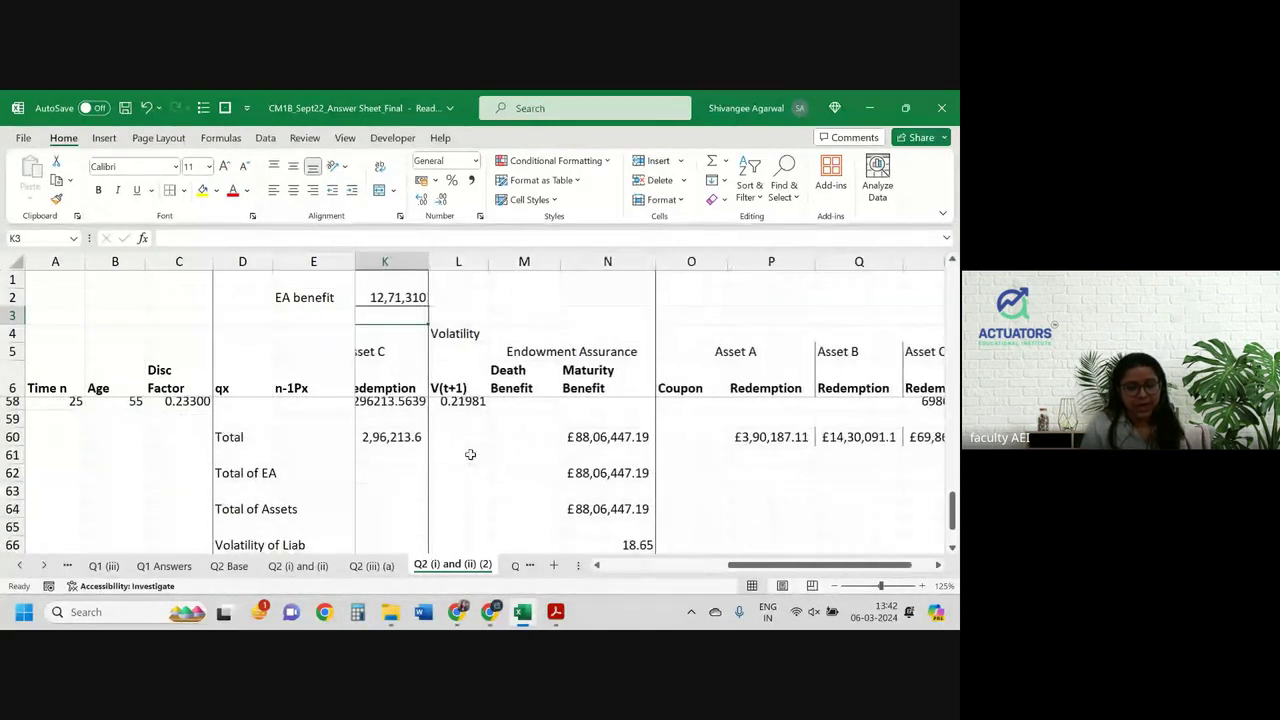
scroll(578, 470, "down", 3)
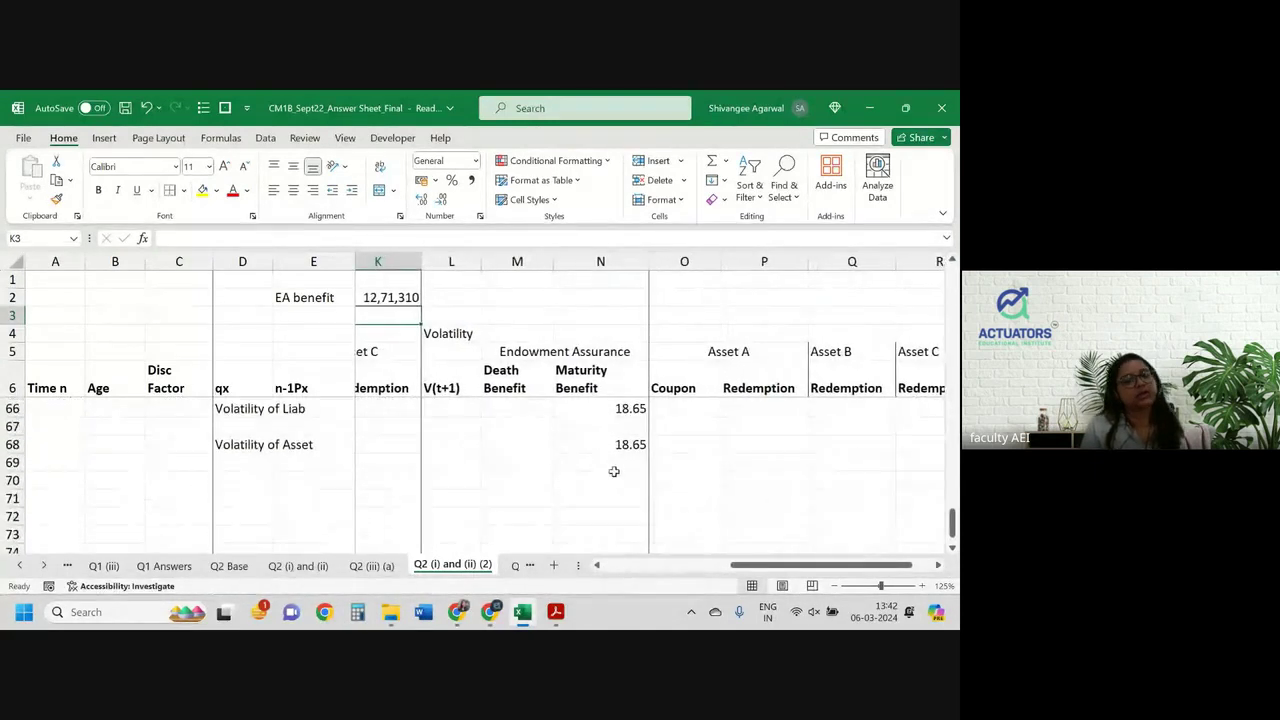
scroll(614, 471, "right", 3)
scroll(614, 471, "right", 1)
Add a right border along the whole of column R, the asset C redemption column of the volatility section
scroll(612, 471, "up", 12)
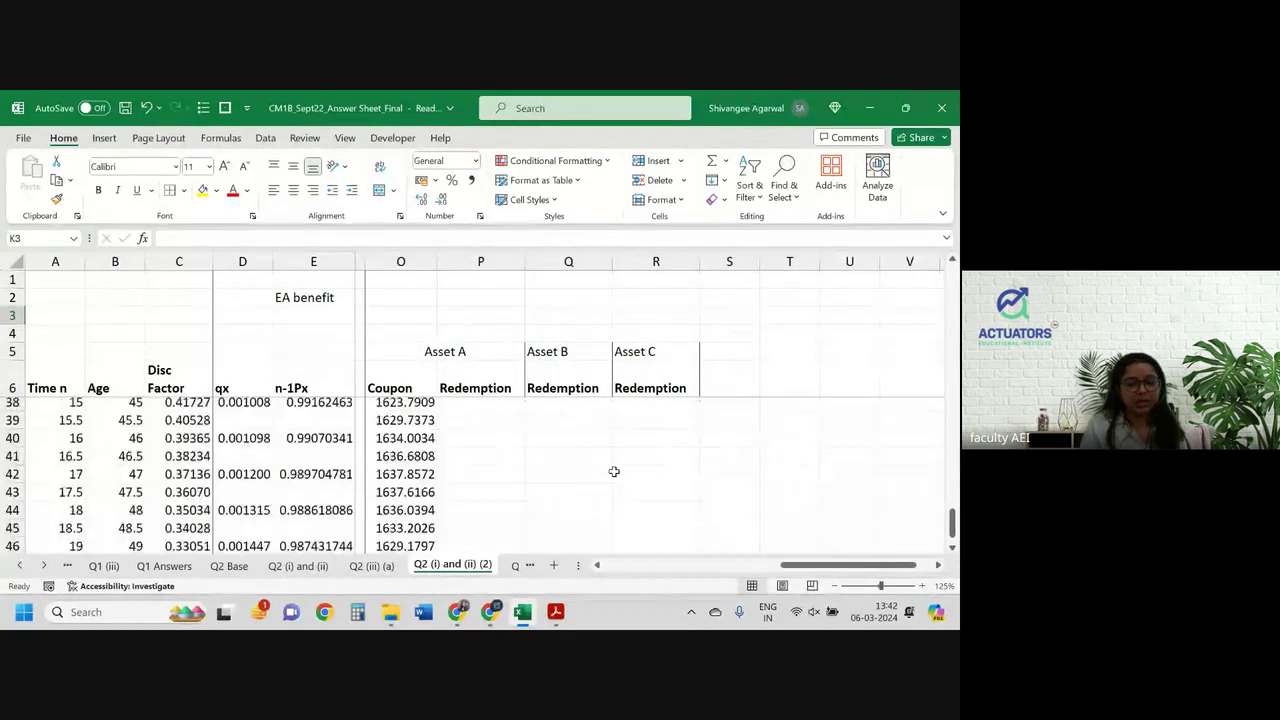
left_click(673, 261)
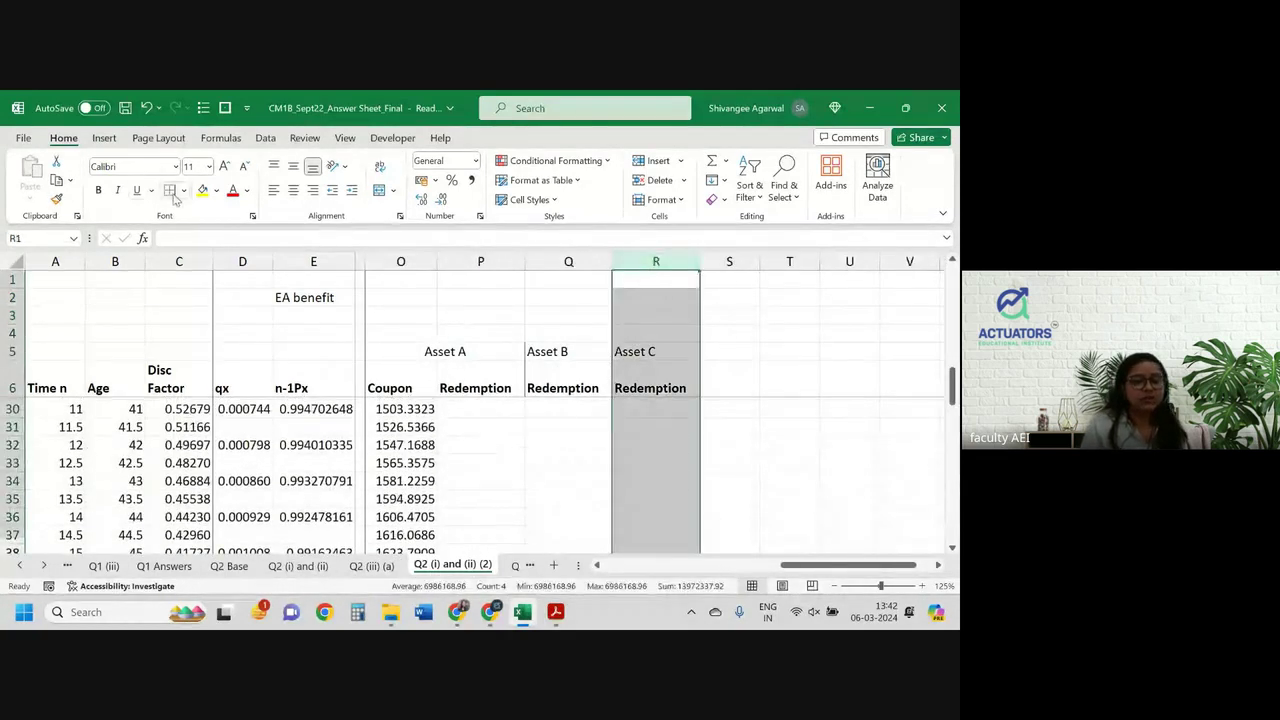
left_click(640, 402)
Examine the present value and volatility columns of the endowment assurance and assets A, B and C in the copied sheet
scroll(640, 403, "left", 12)
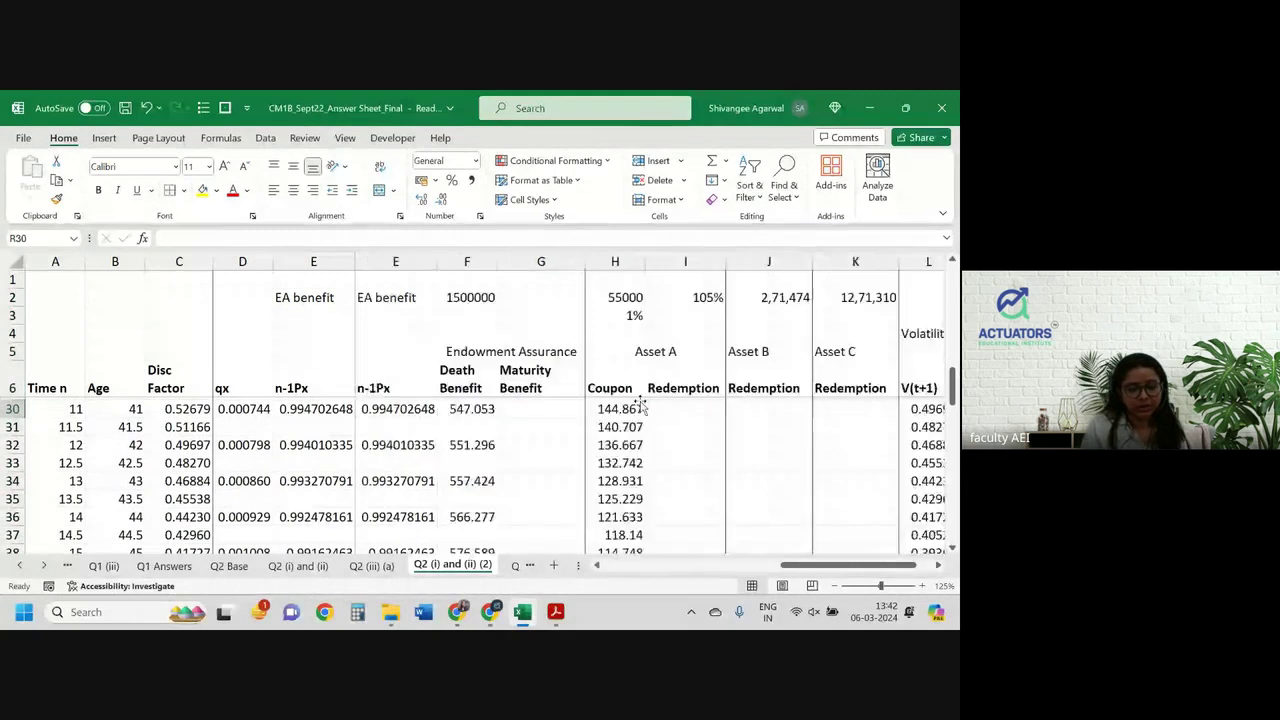
scroll(640, 403, "right", 4)
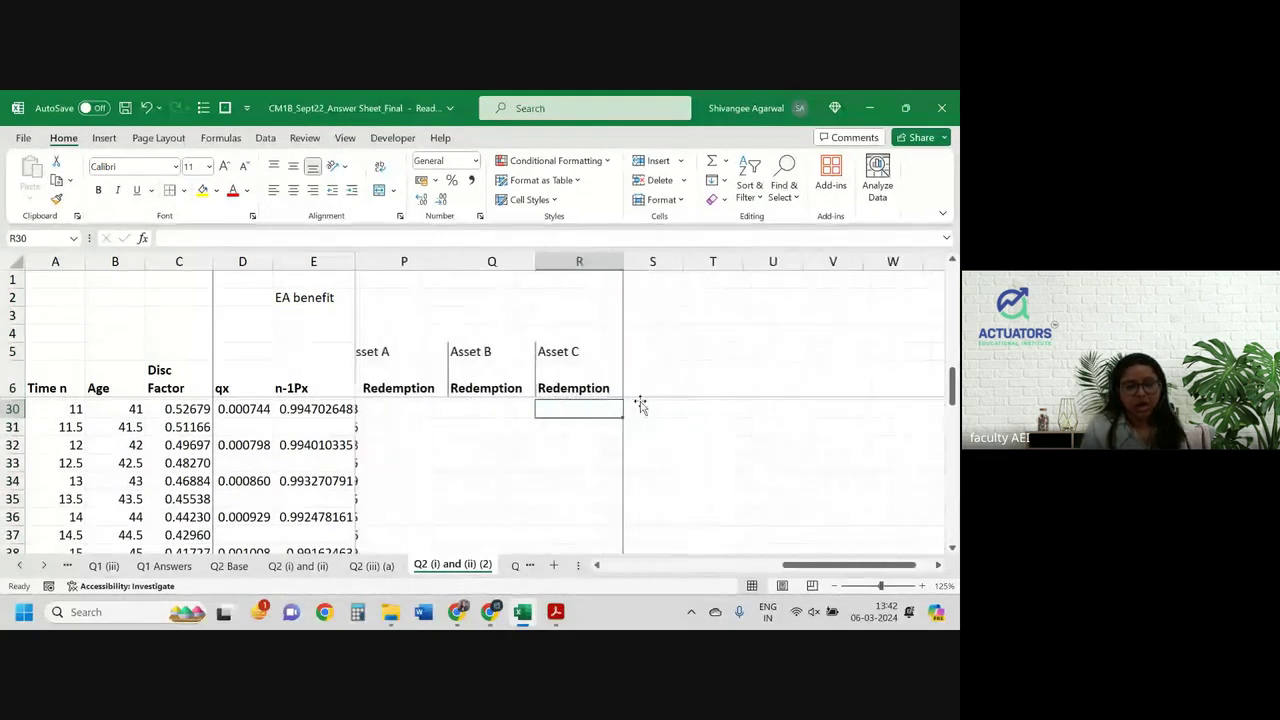
scroll(640, 402, "left", 5)
scroll(750, 360, "right", 4)
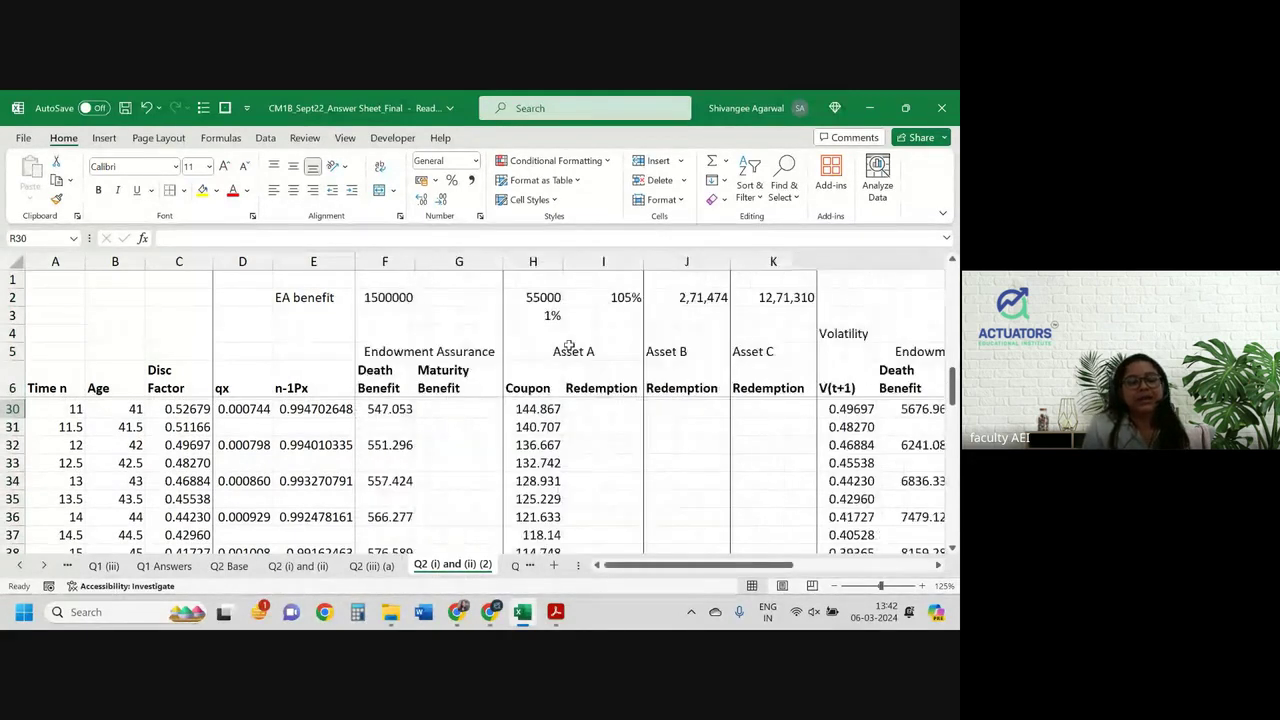
scroll(854, 316, "right", 9)
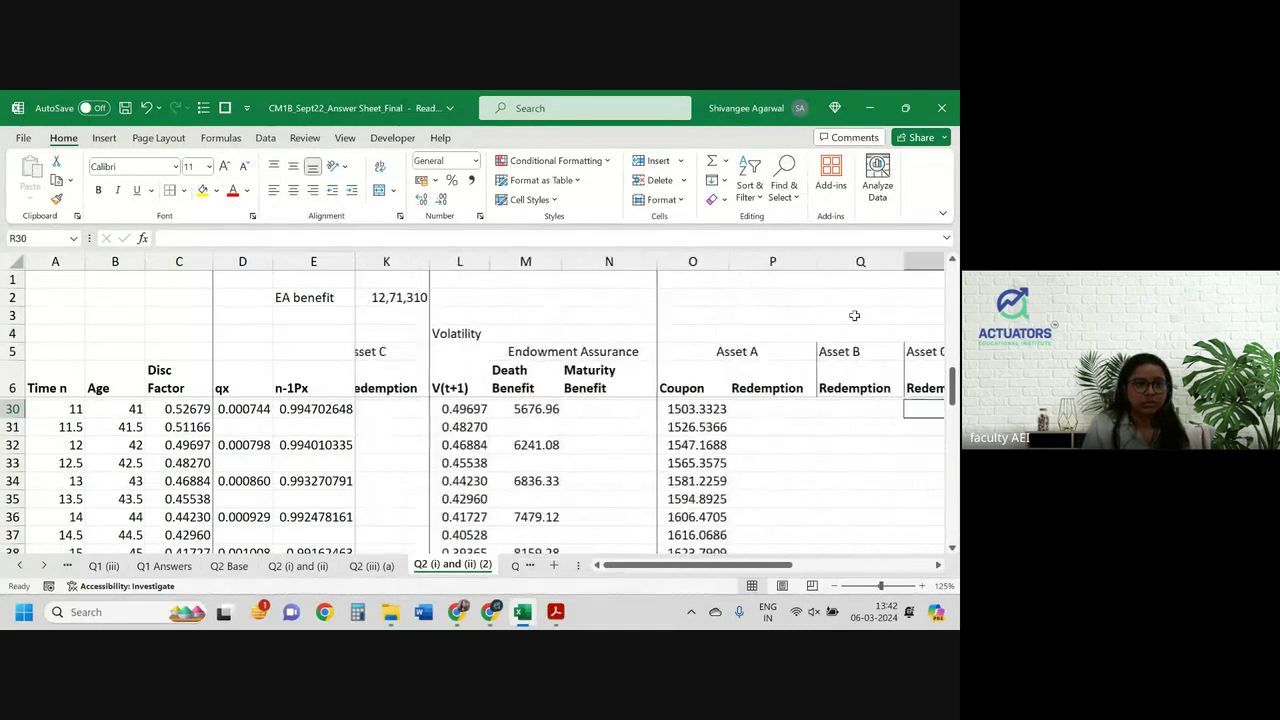
scroll(838, 359, "right", 2)
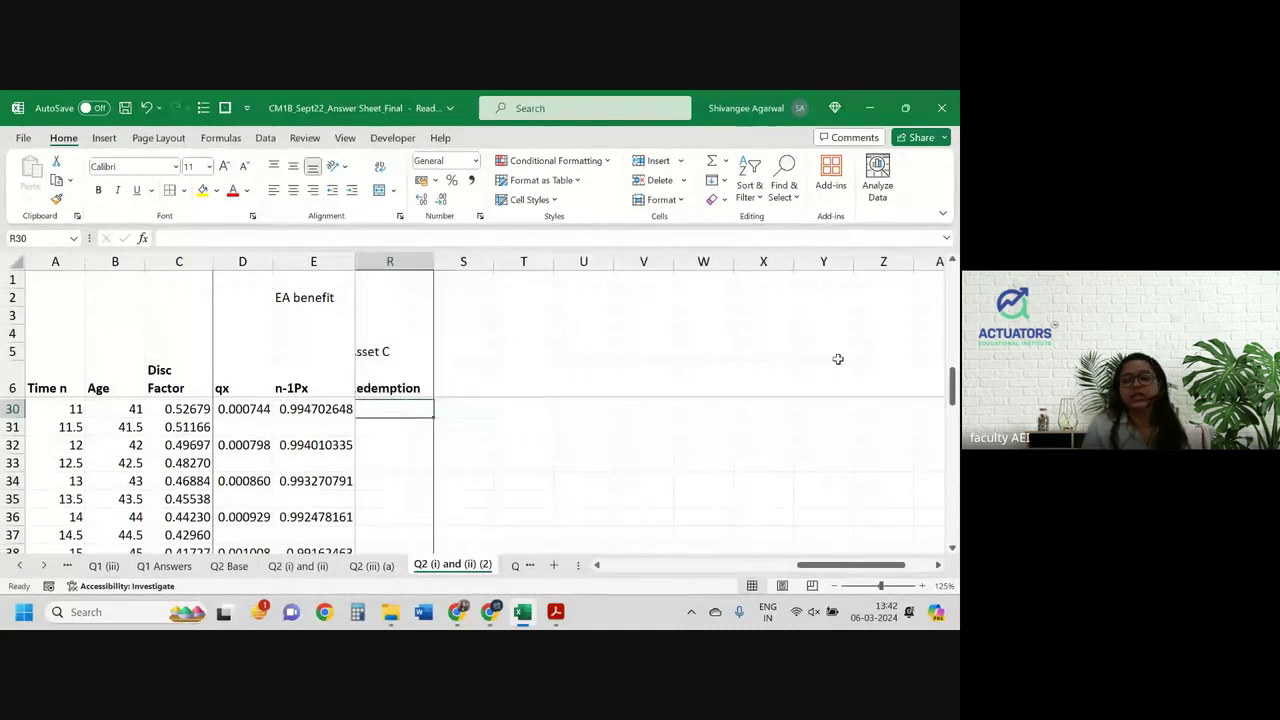
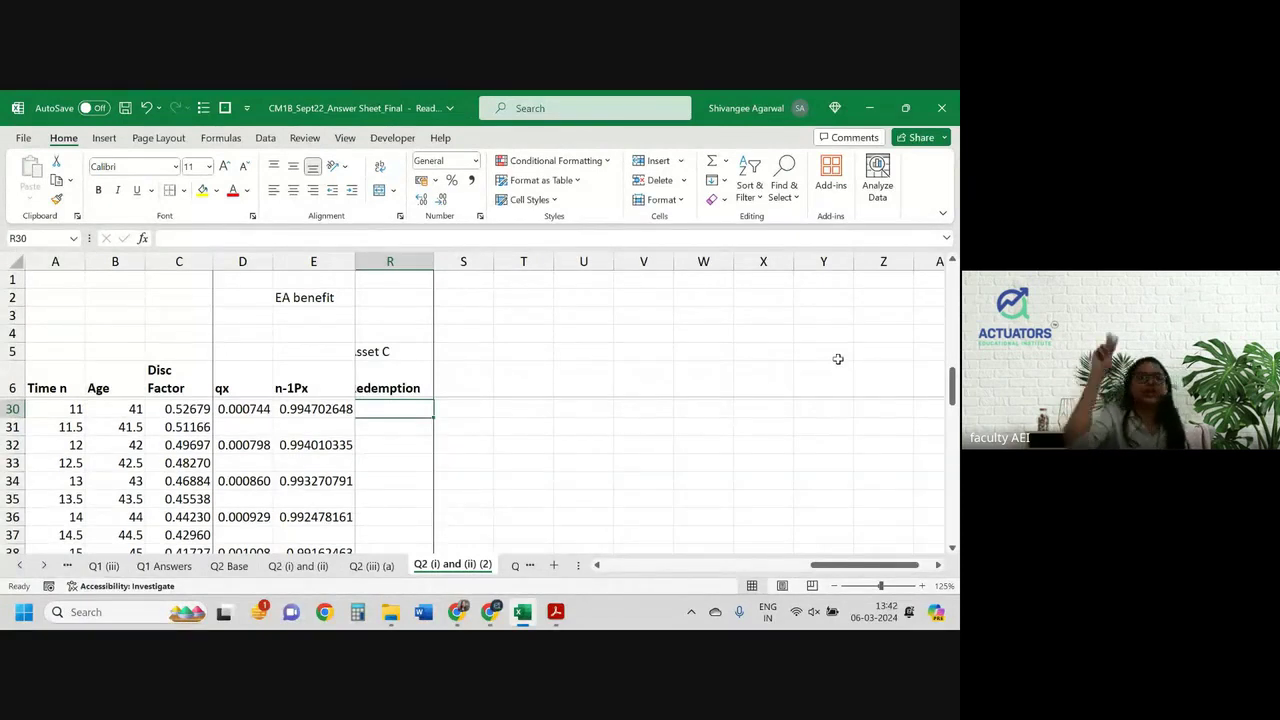
key("Down")
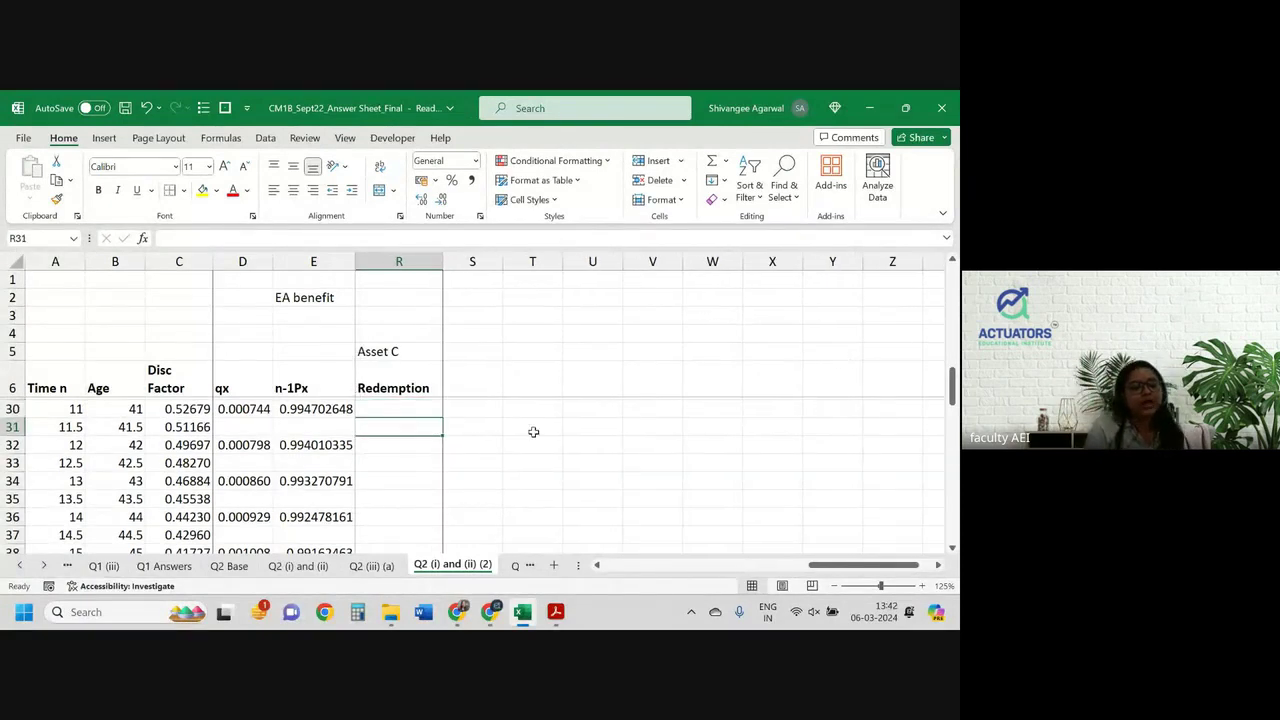
scroll(531, 431, "left", 6)
scroll(531, 431, "left", 1)
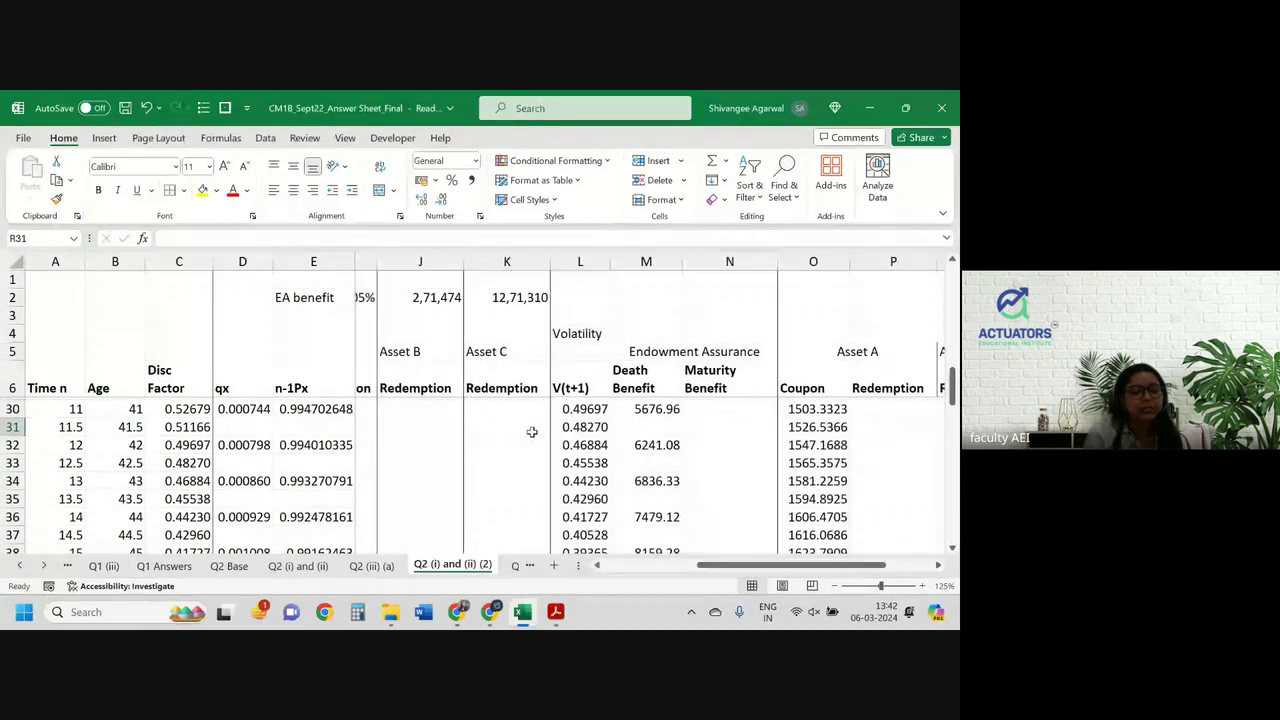
scroll(532, 431, "right", 1)
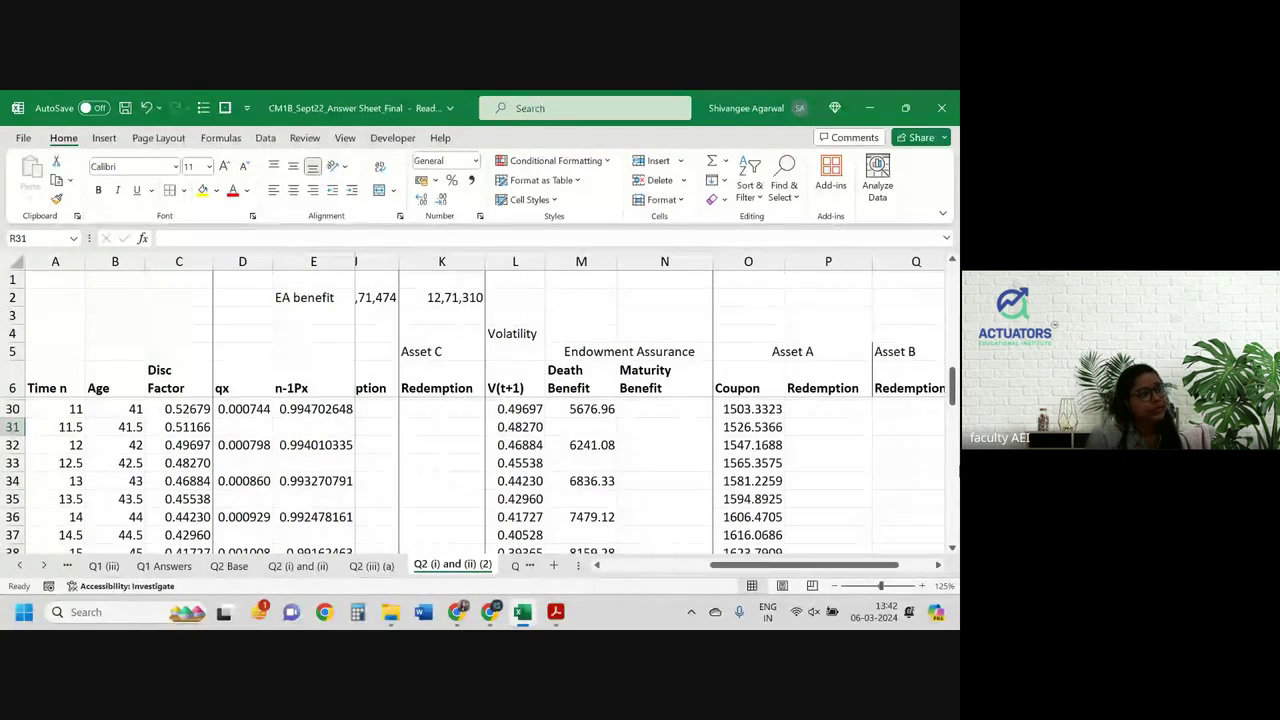
Switch to the exam paper PDF, read parts (iii)(b) and (iv), and return to the first rows of the volatility section in Excel
left_click(556, 612)
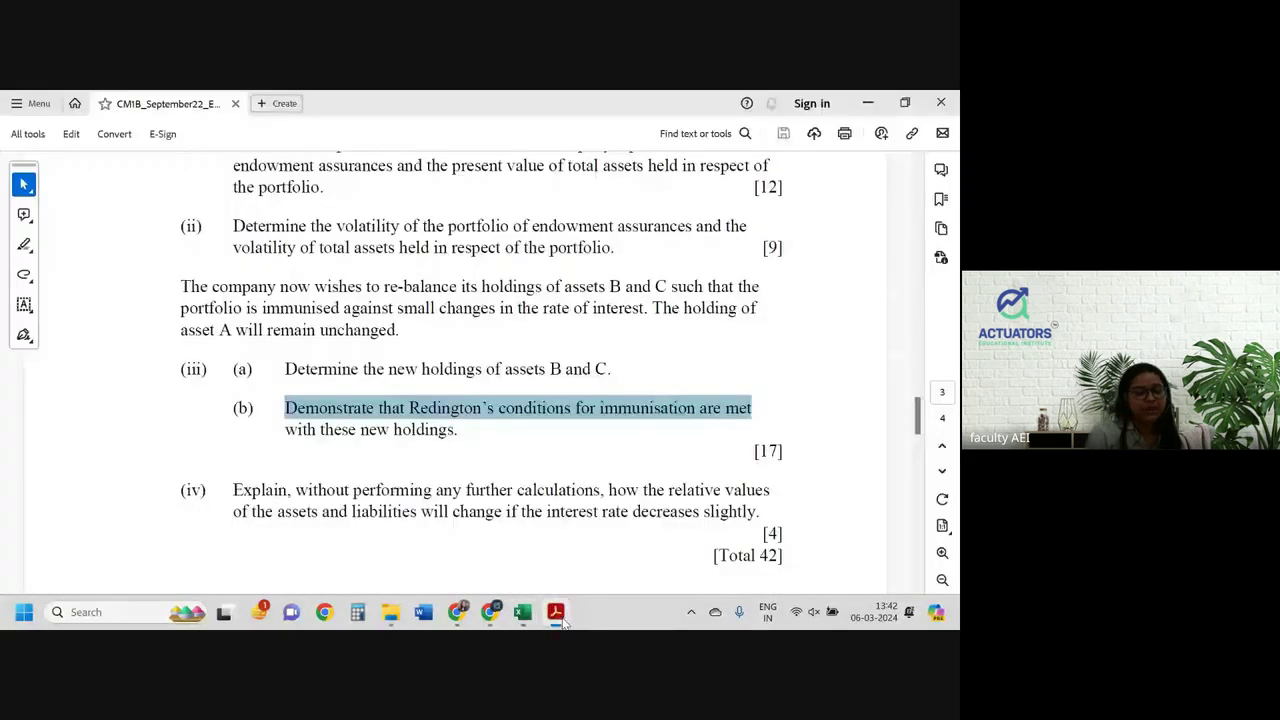
scroll(531, 565, "down", 2)
scroll(532, 565, "down", 2)
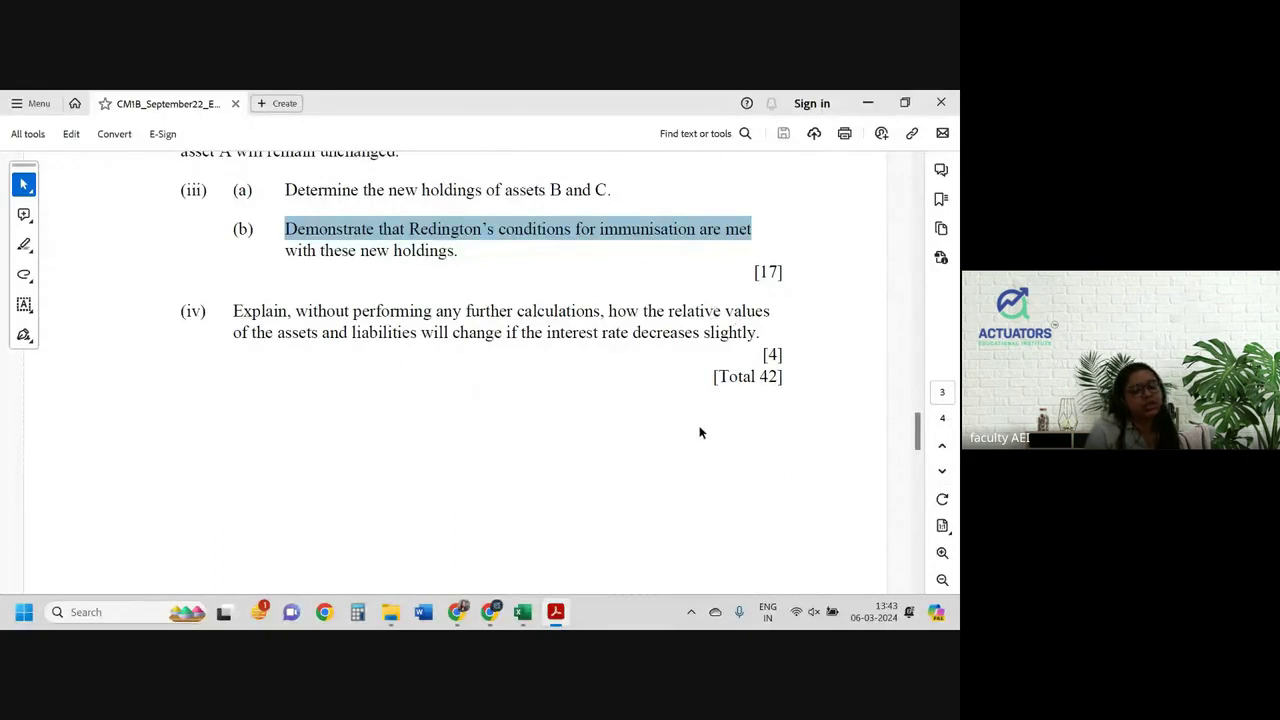
left_click(522, 612)
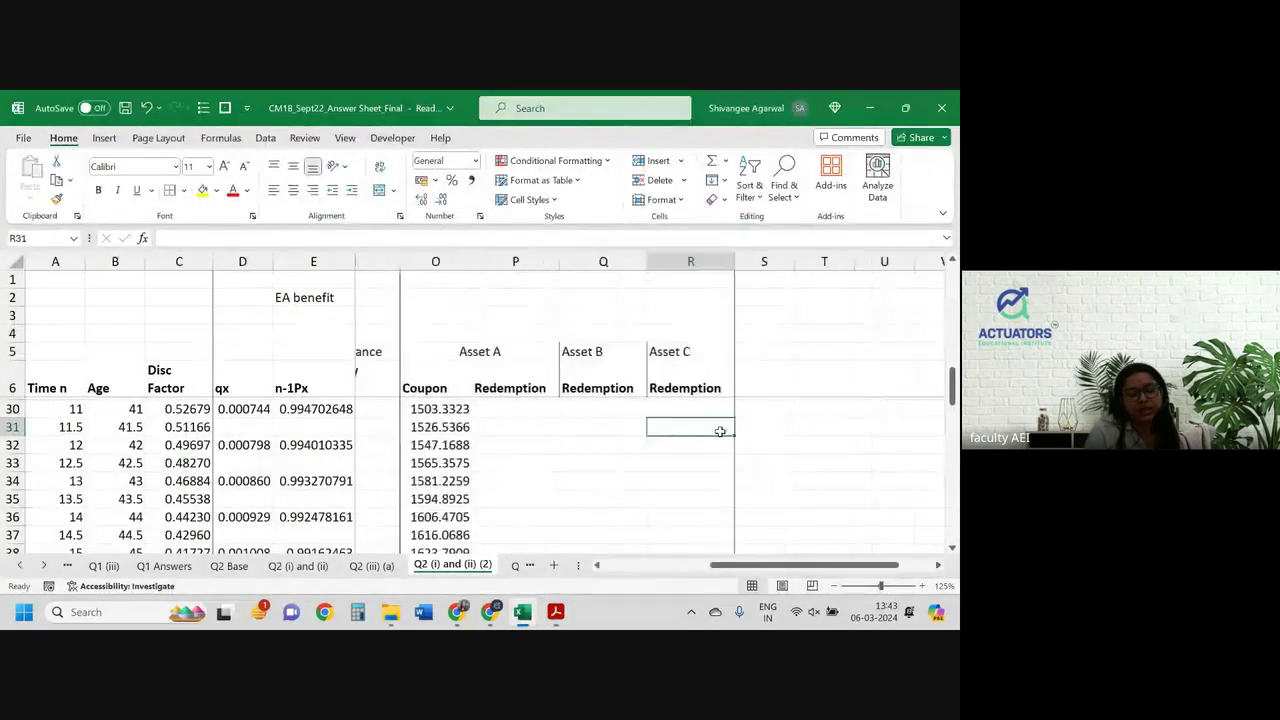
scroll(720, 431, "up", 10)
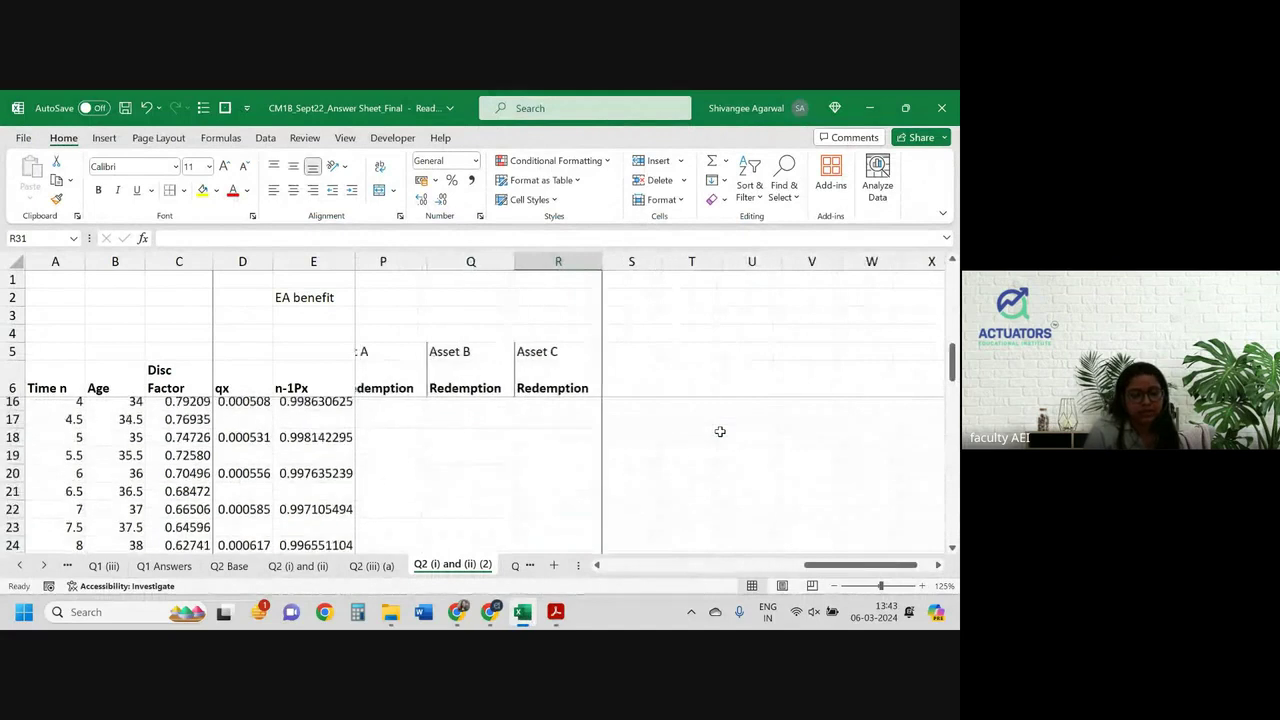
scroll(720, 431, "left", 5)
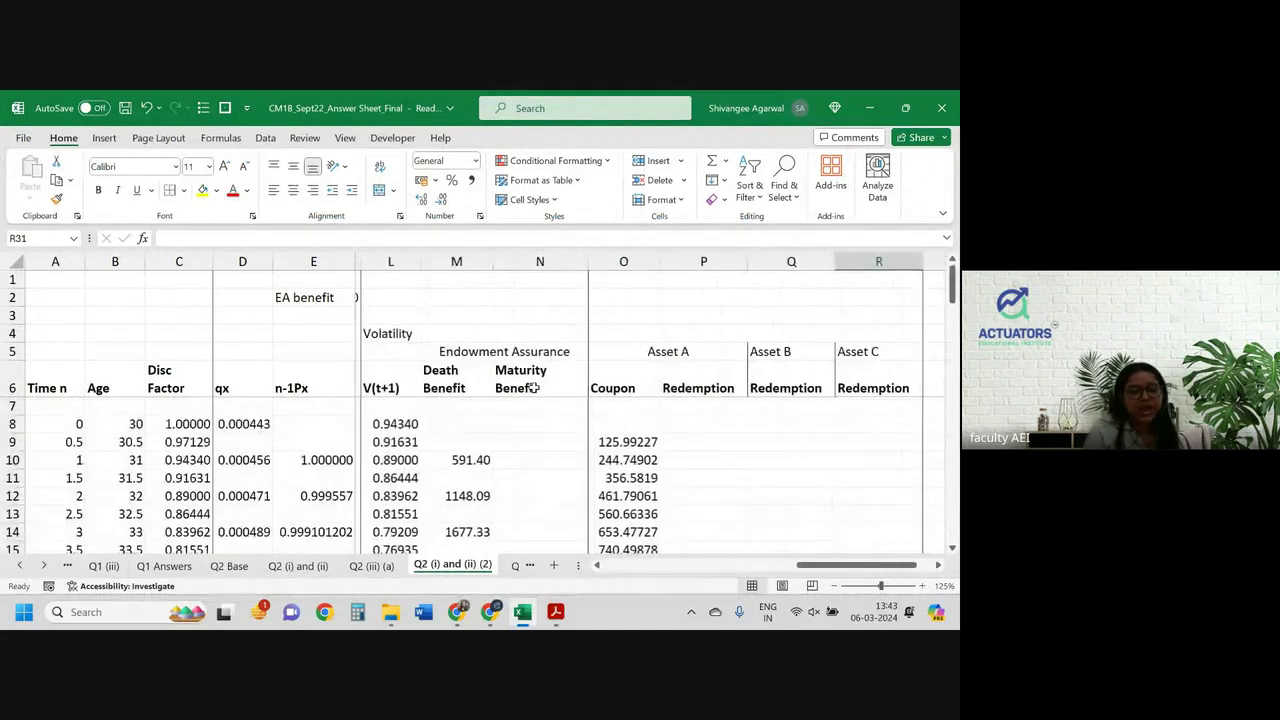
Add the heading Convexity in cell S4, beside the volatility section
scroll(535, 388, "right", 5)
left_click(698, 331)
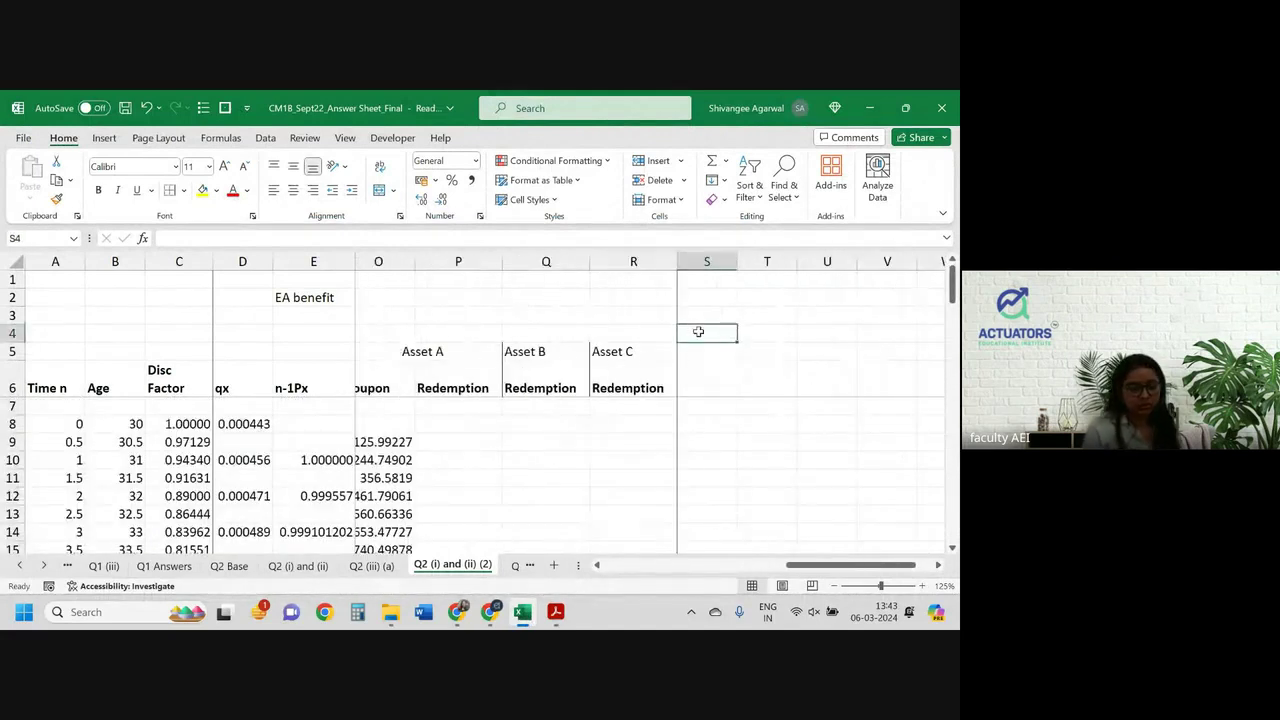
type("Conves")
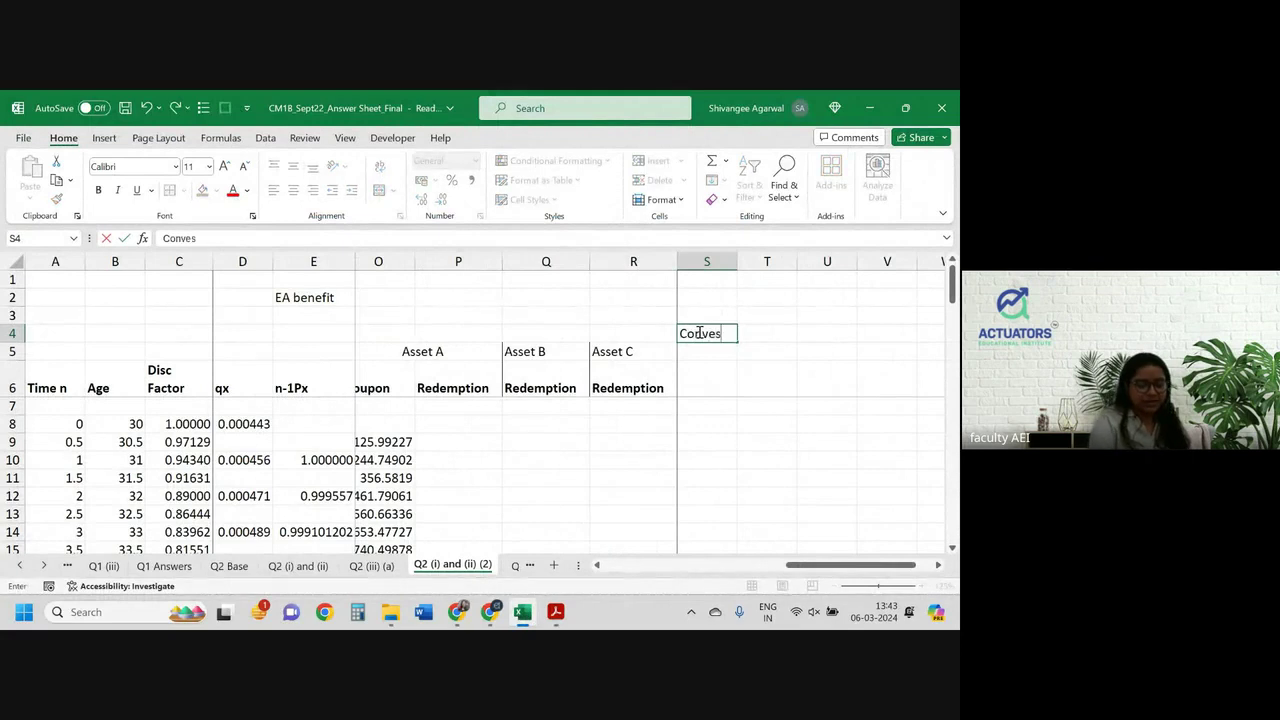
key("BackSpace")
type("xity")
key("Return")
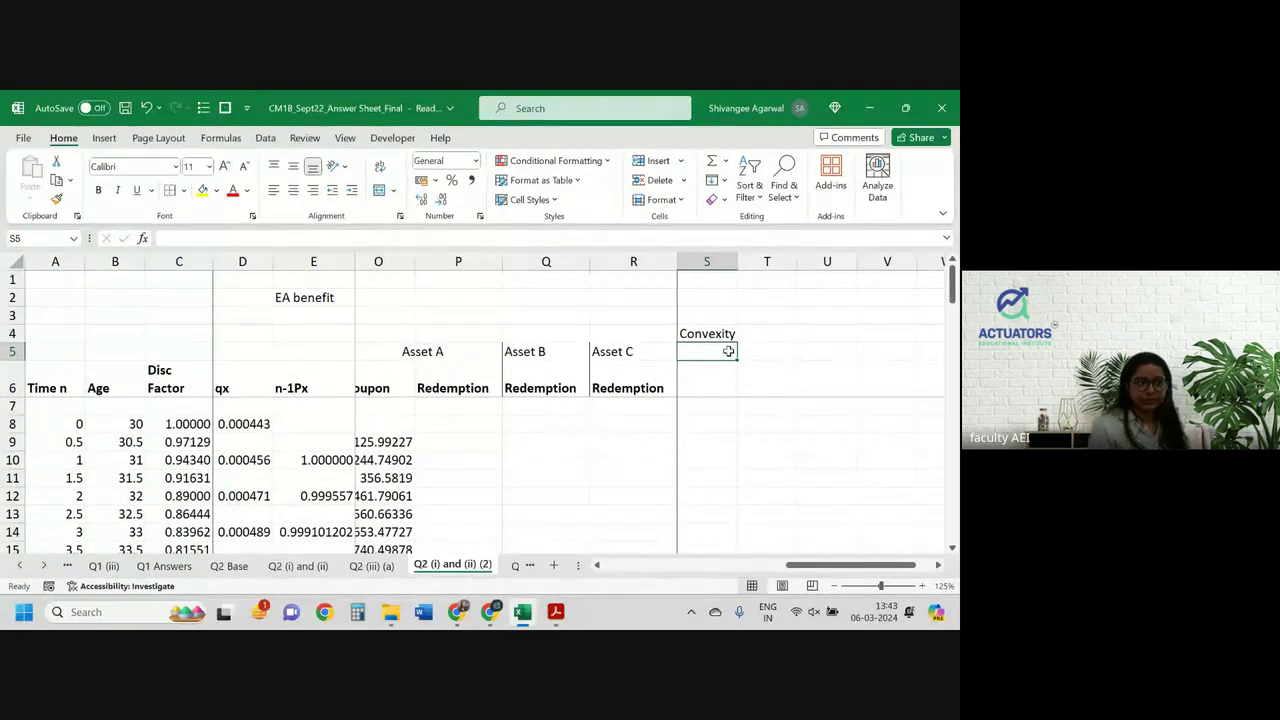
Copy the volatility section's heading cells L5:R6 into the convexity section starting at S5
scroll(728, 351, "left", 6)
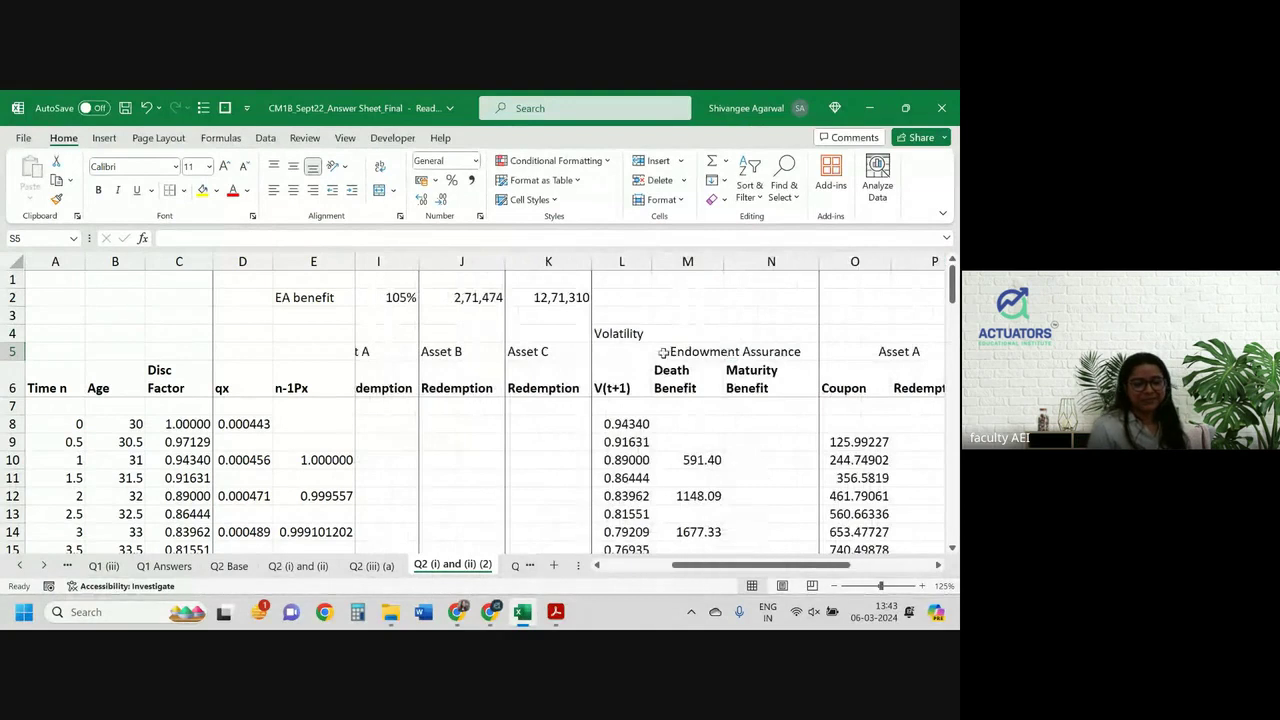
left_click_drag(610, 351, 765, 397)
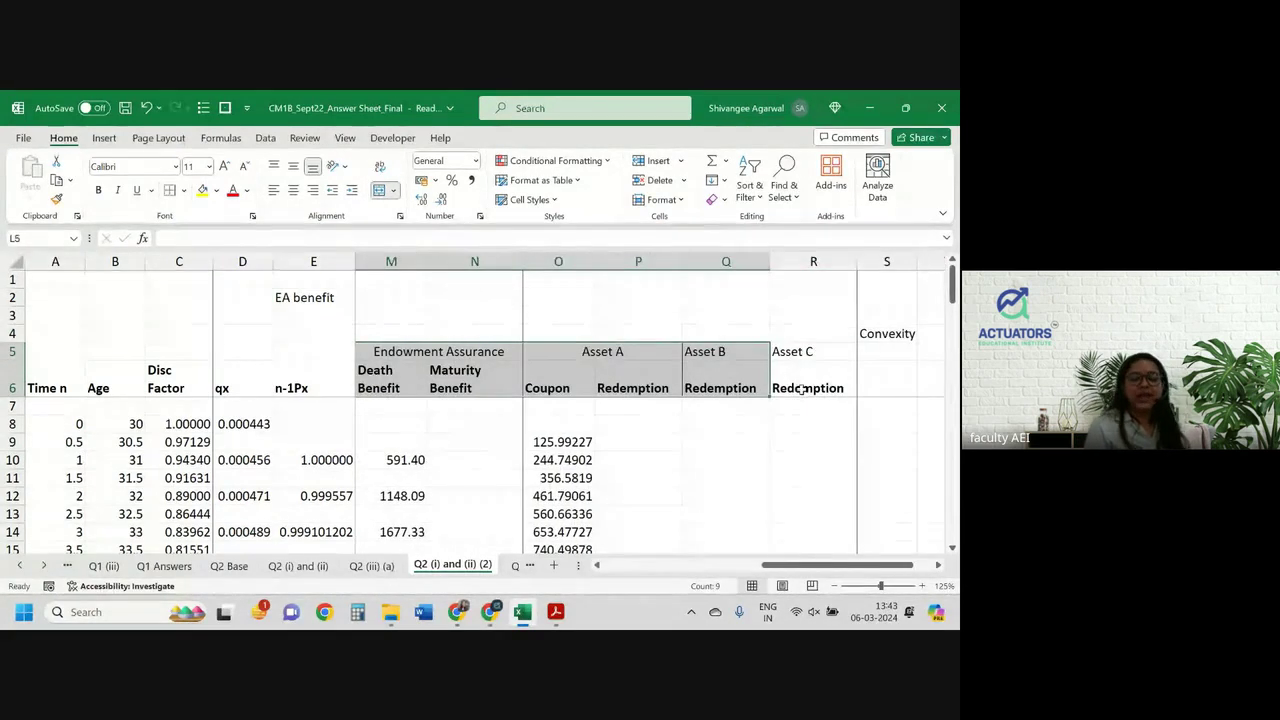
key("ctrl+c")
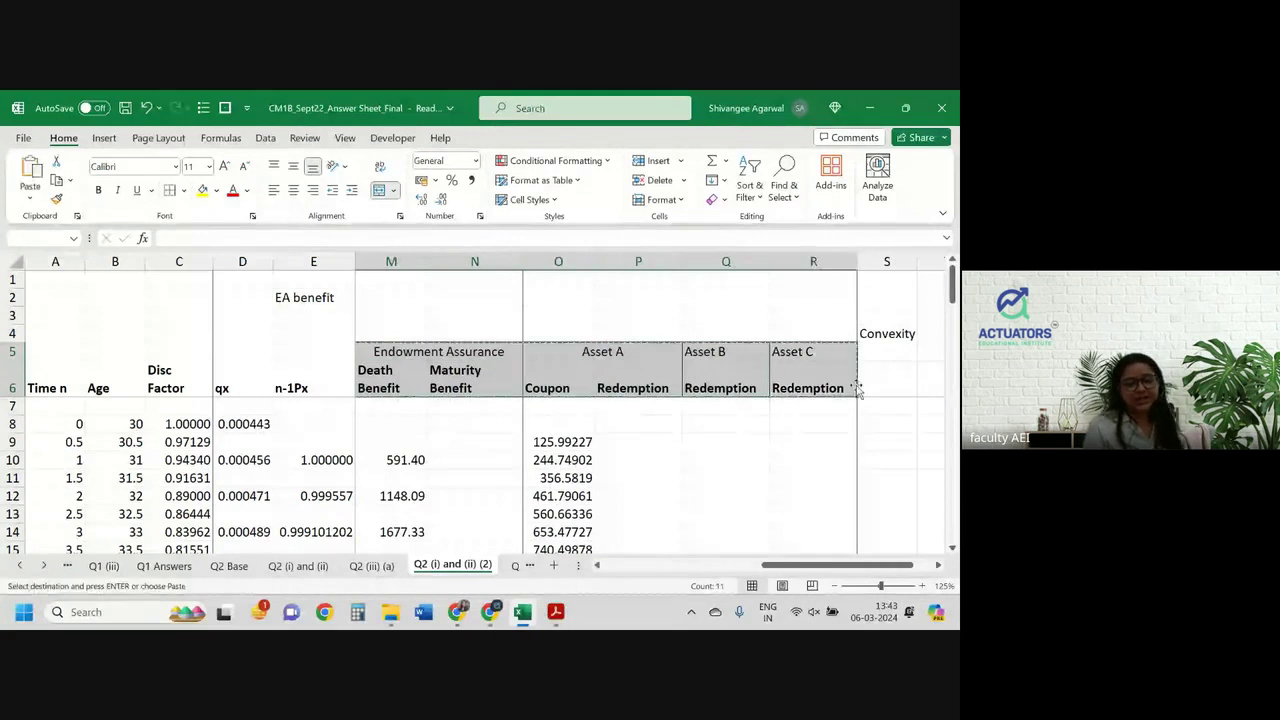
key("Right")
left_click(870, 352)
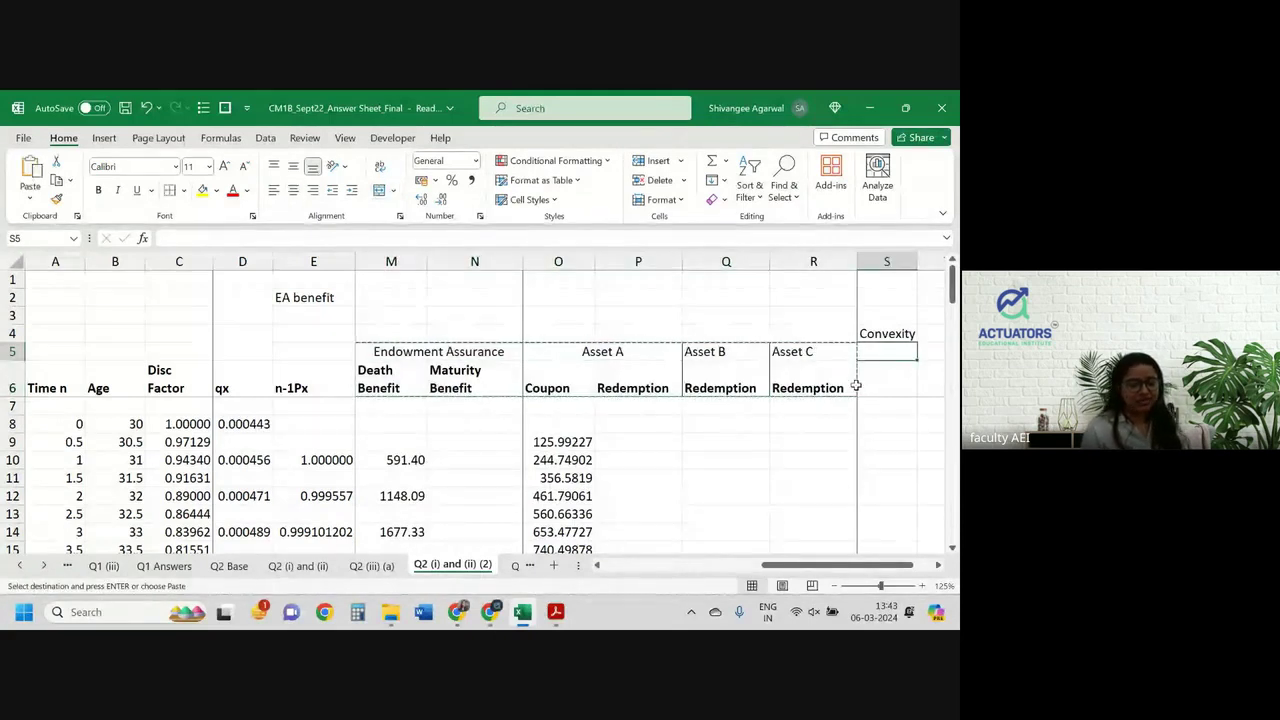
key("ctrl+v")
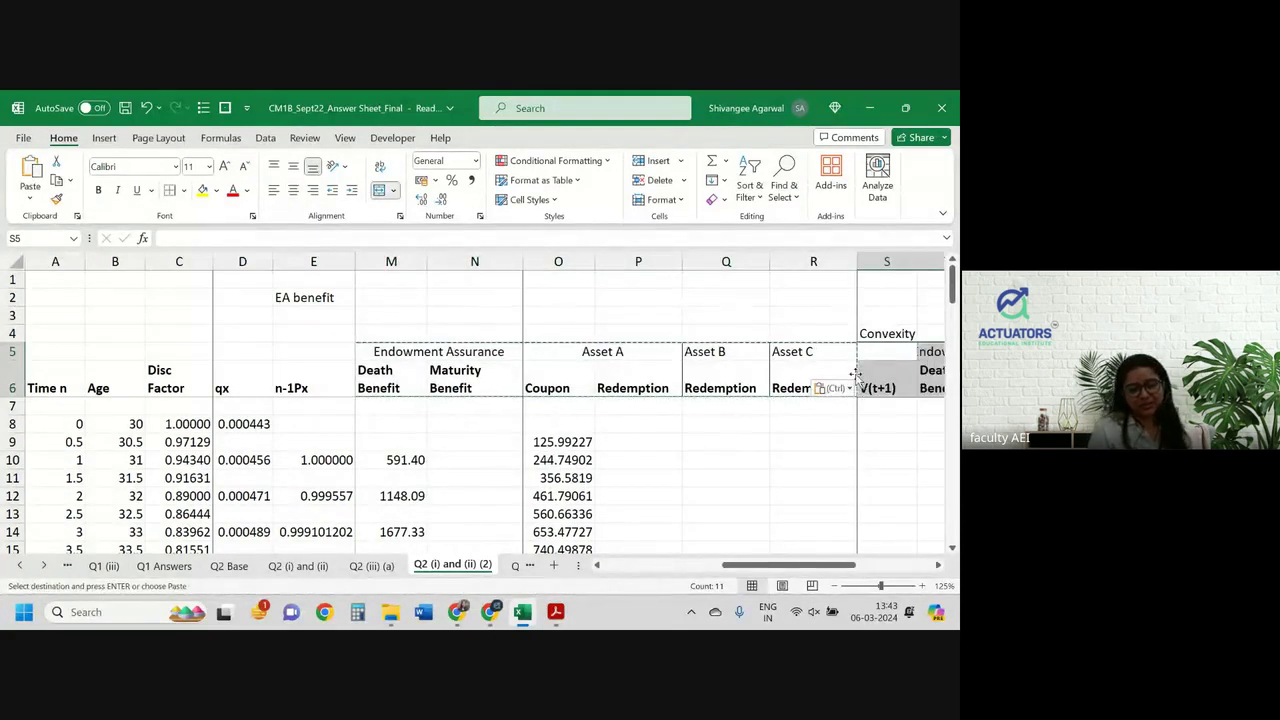
Change the discount factor heading in S6 to V(t+2)
left_click(877, 388)
left_click(186, 238)
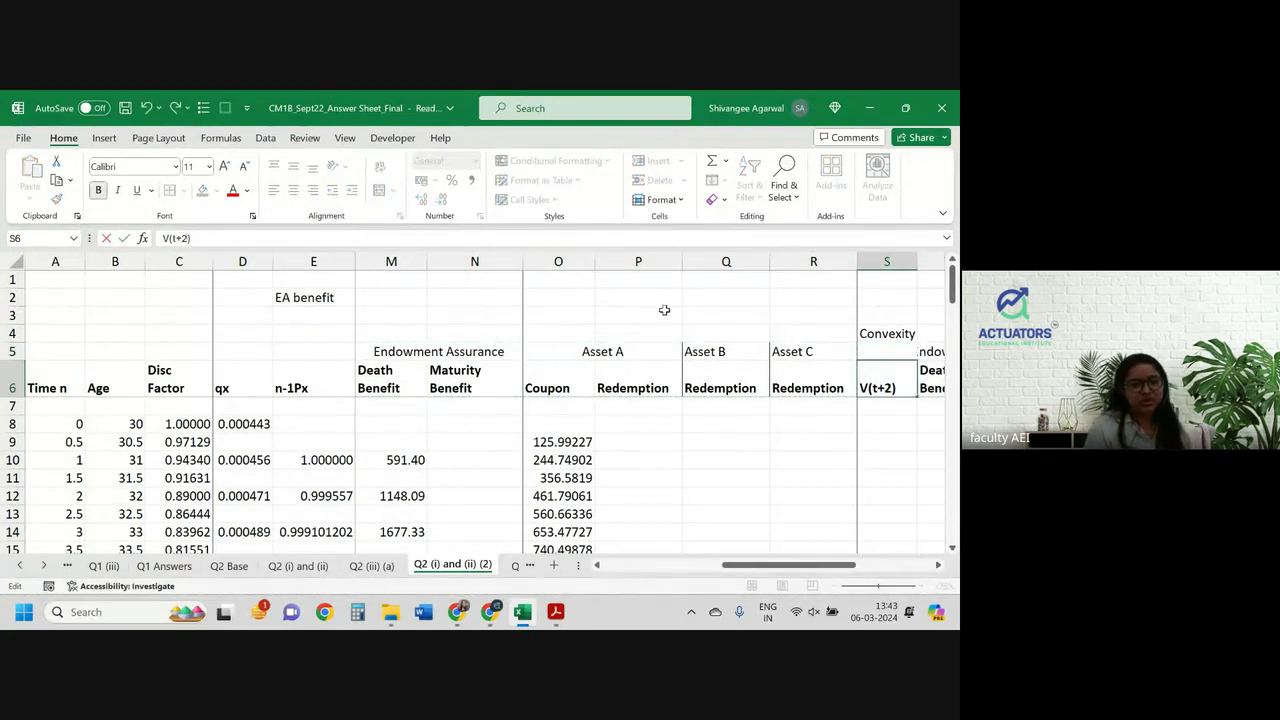
left_click(806, 349)
Widen the endowment assurance and asset columns of the convexity section so their headings fit
scroll(806, 348, "right", 1)
scroll(806, 348, "right", 4)
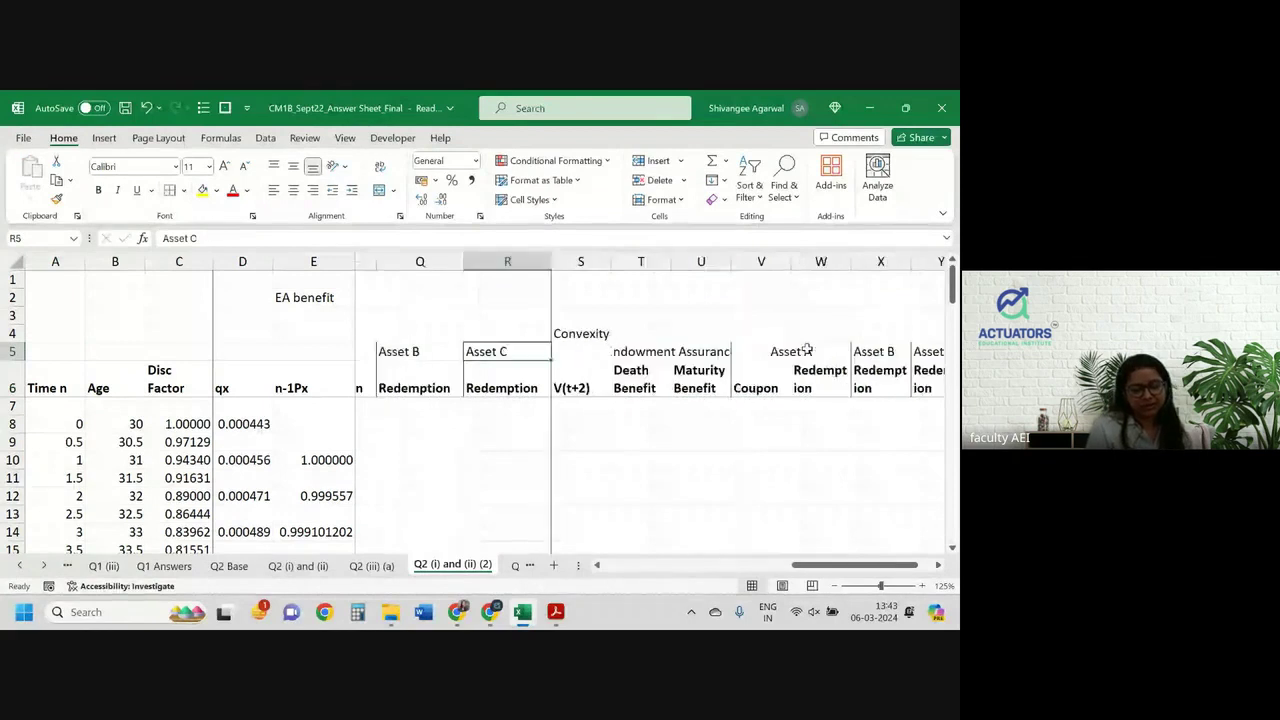
left_click_drag(566, 261, 805, 262)
scroll(822, 364, "right", 1)
left_click(713, 345)
scroll(713, 345, "left", 2)
scroll(713, 345, "left", 2)
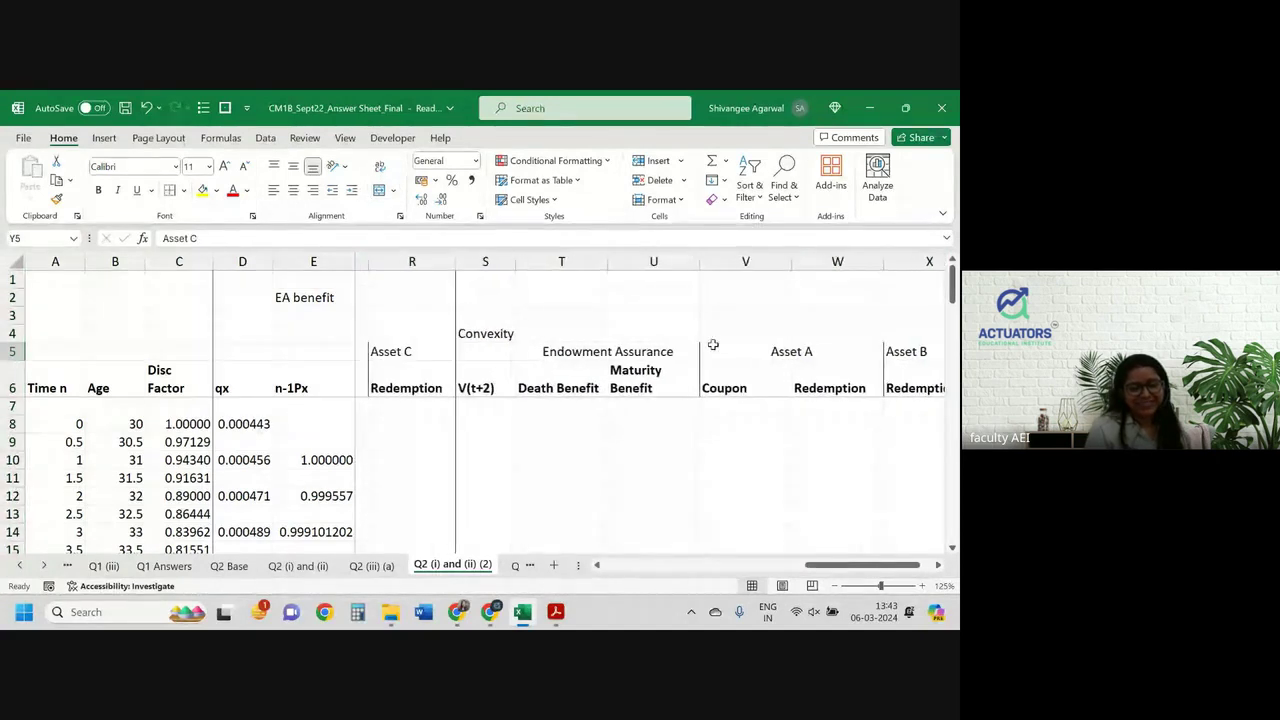
Begin the V(t+2) formula in S8 with one plus the absolute reference to interest rate G4 on Q2 Base, raised to a negative power
scroll(491, 411, "left", 9)
scroll(491, 413, "right", 3)
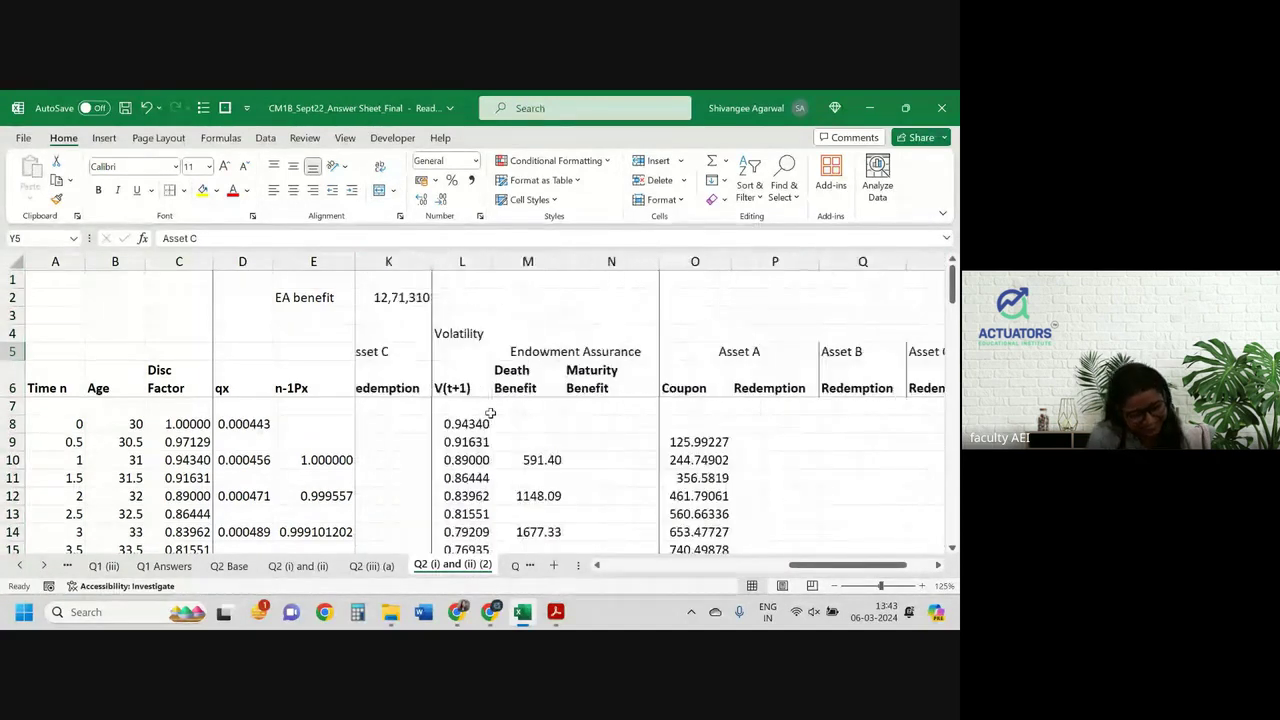
scroll(491, 413, "right", 3)
scroll(491, 413, "left", 4)
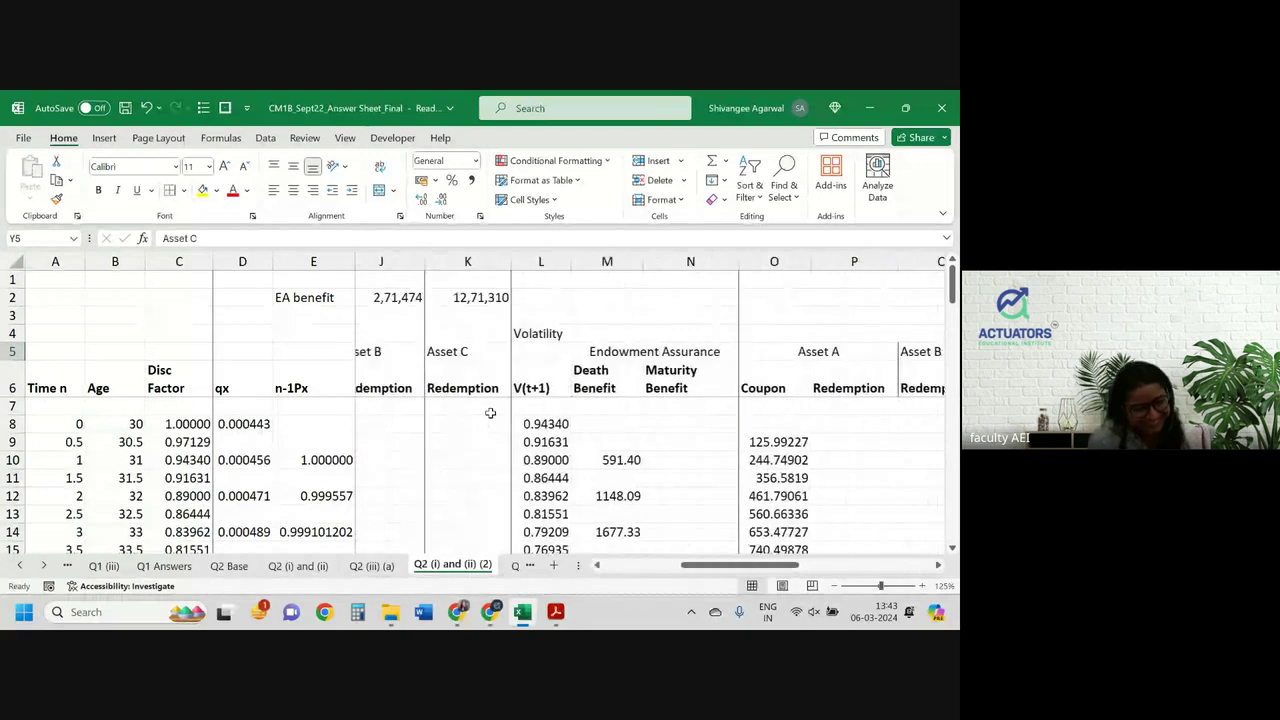
scroll(491, 413, "right", 5)
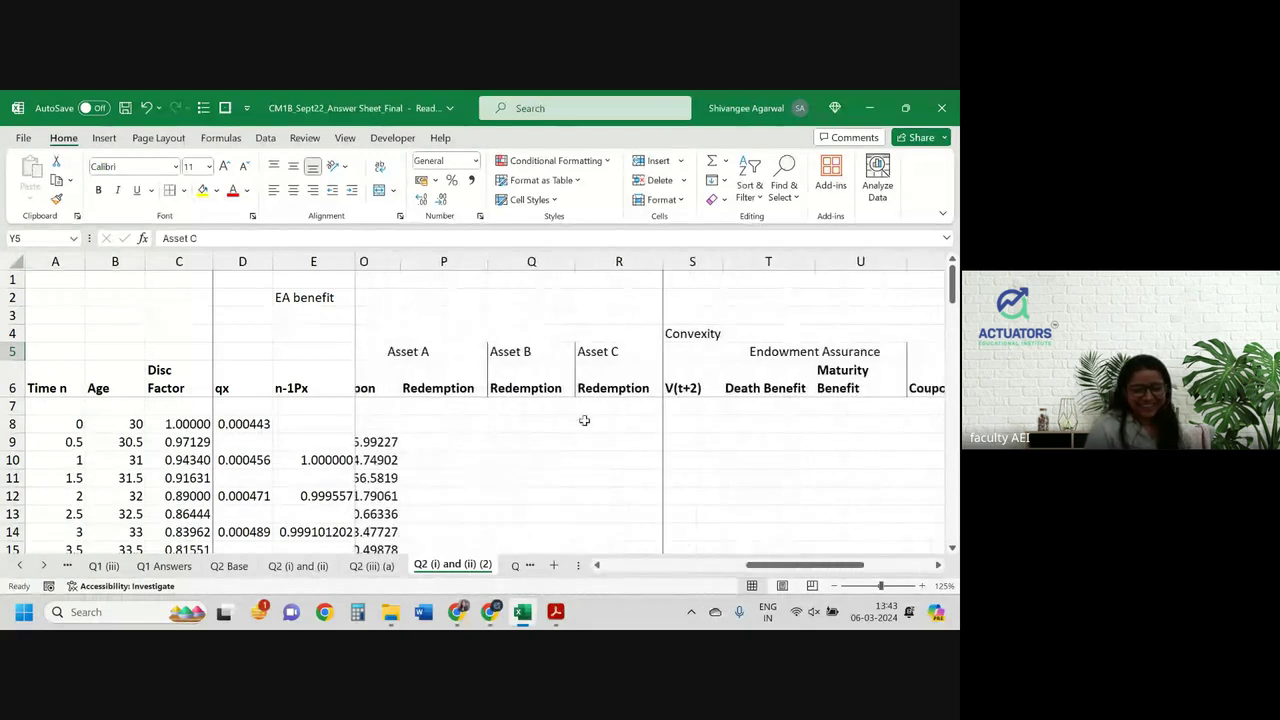
left_click(691, 427)
type("=")
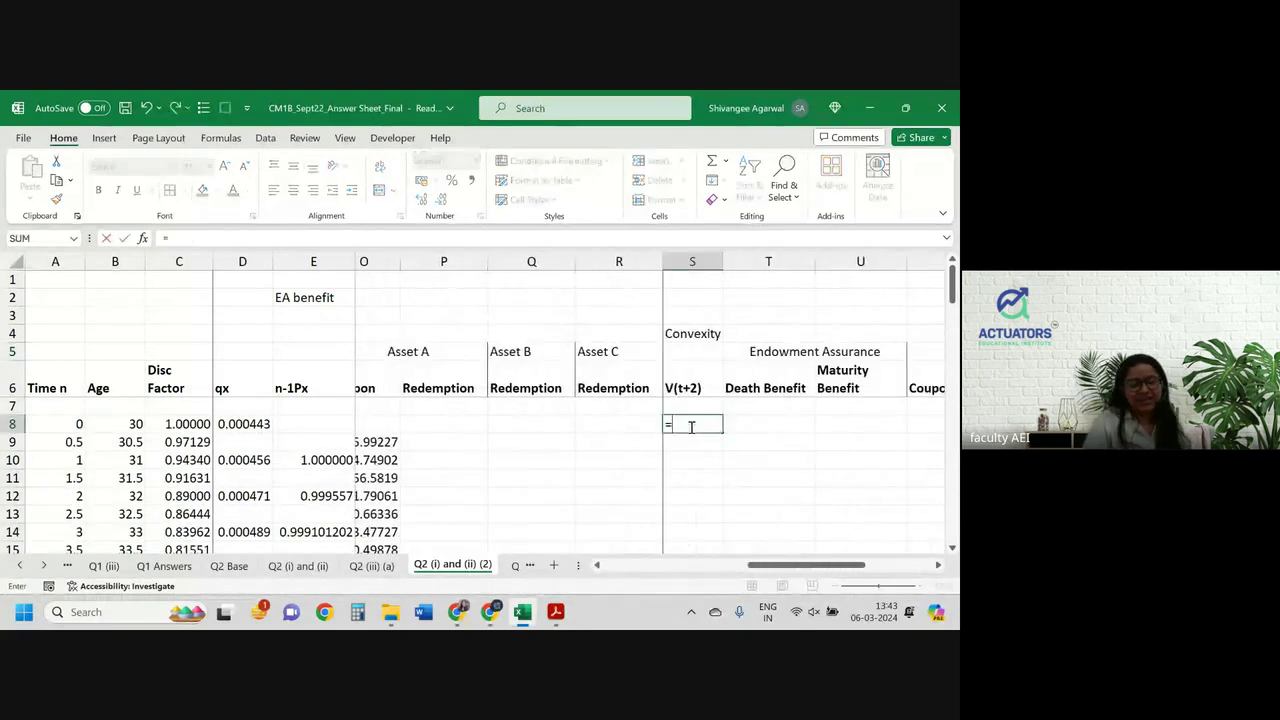
type("(1+")
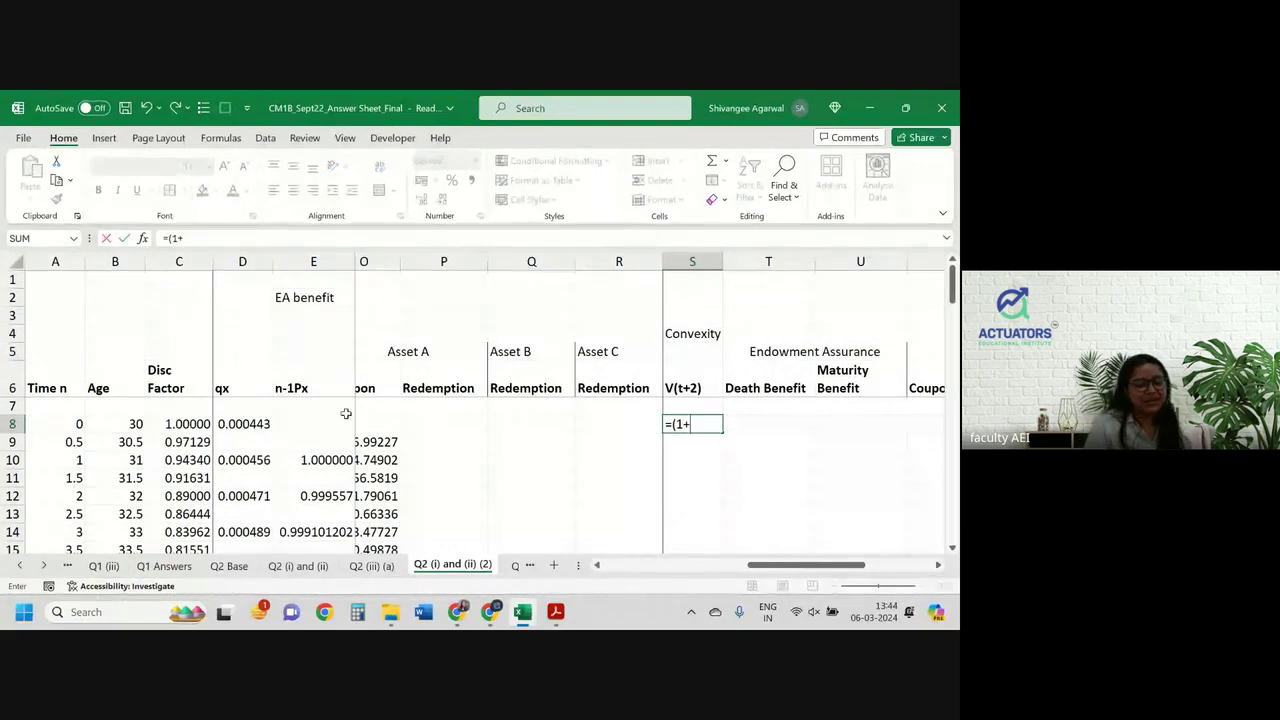
left_click(306, 567)
left_click(237, 567)
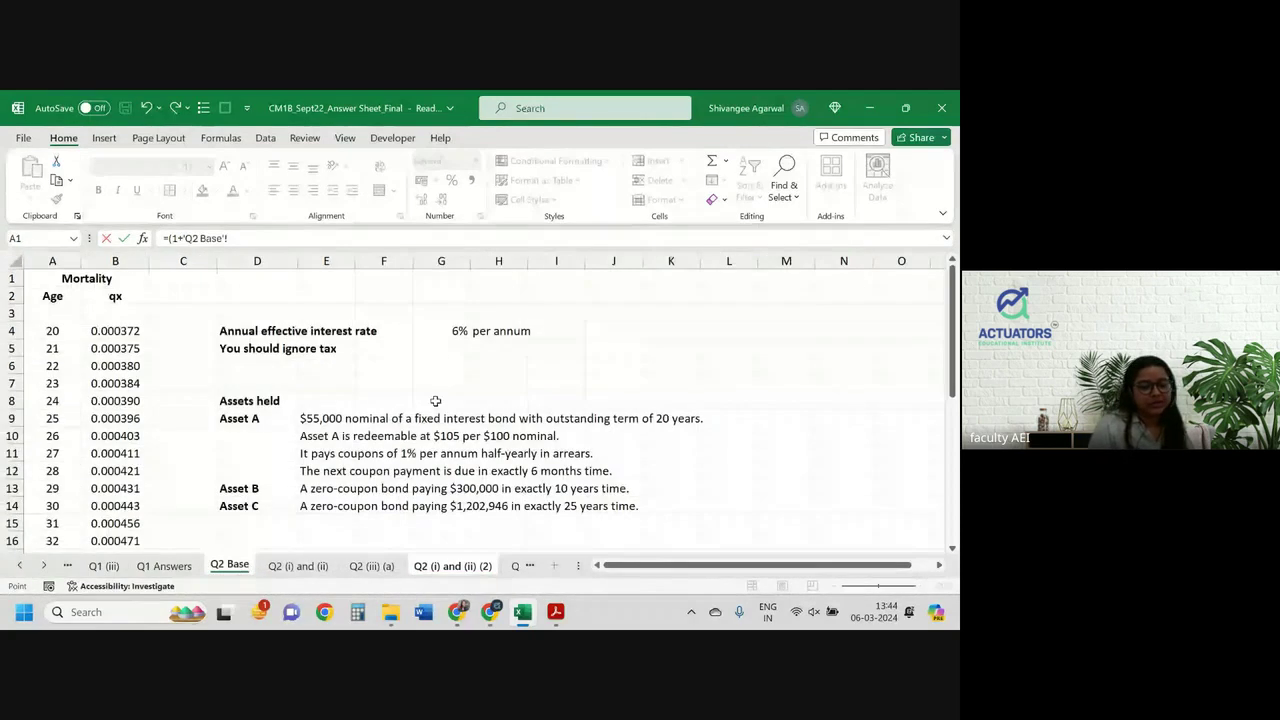
left_click(455, 328)
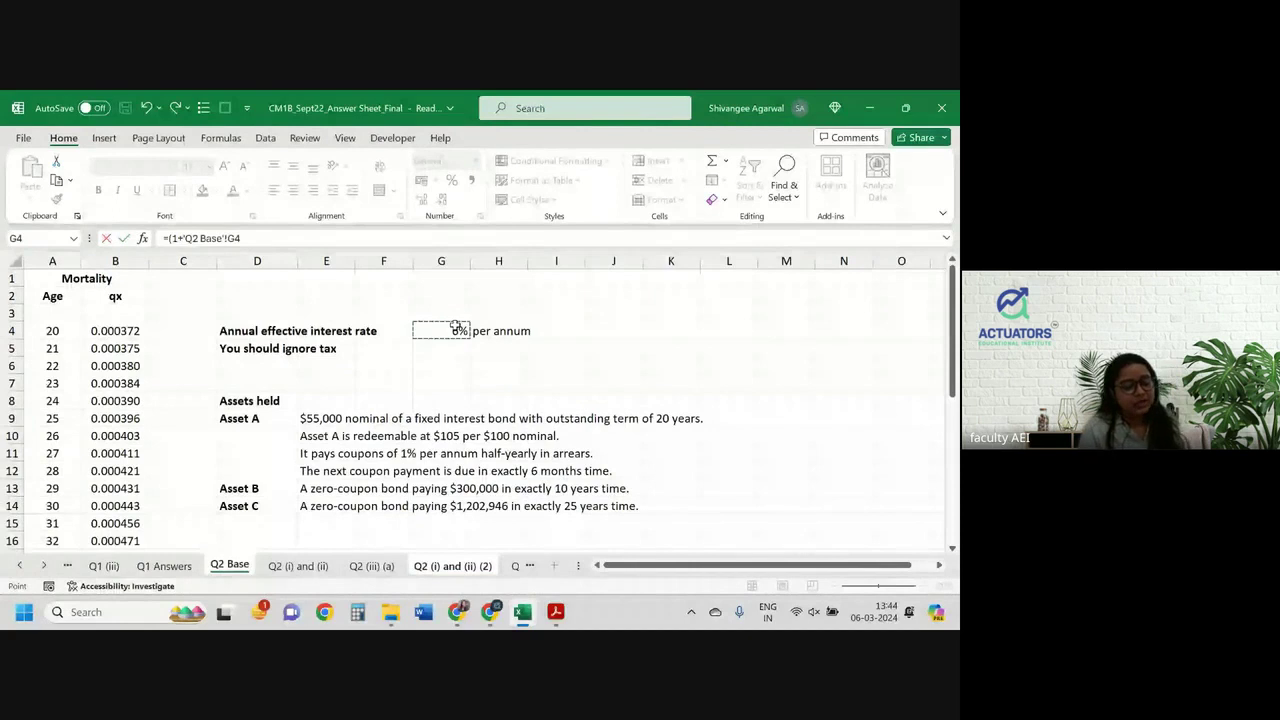
key("F4")
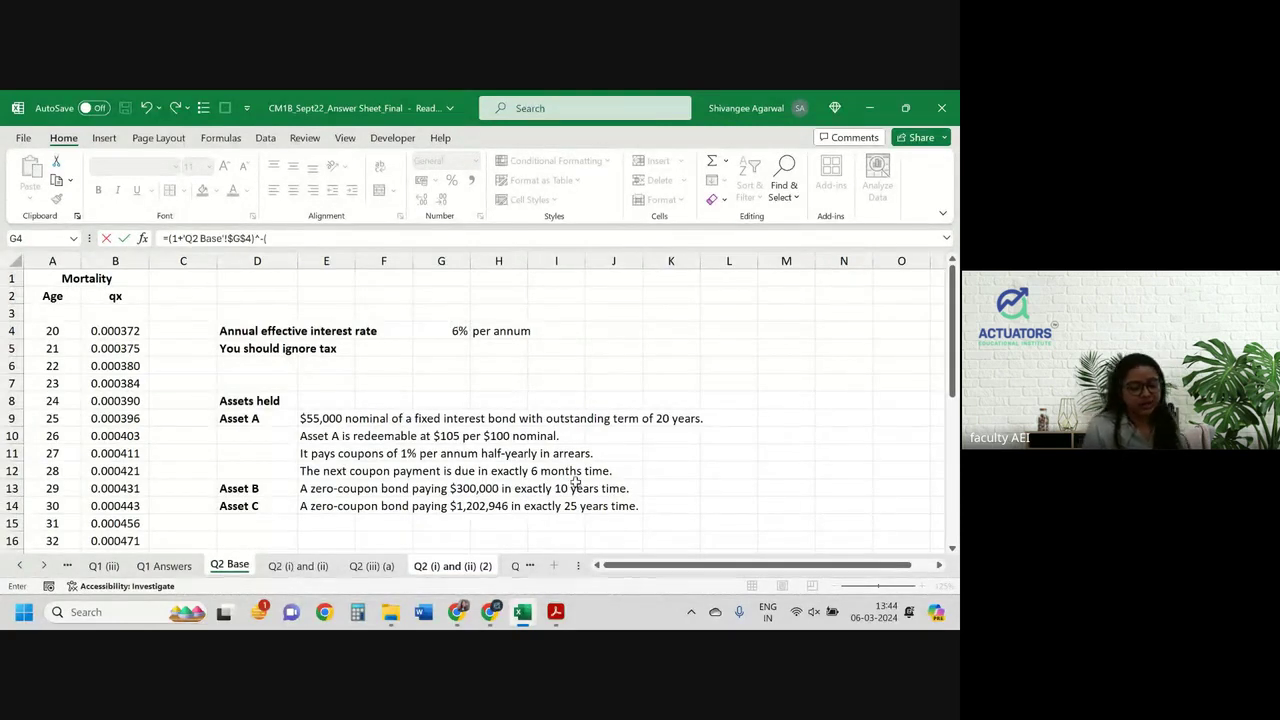
Complete the S8 formula with the exponent -(A8+2), taking the time from the Q2 (i) and (ii) (2) sheet
left_click(529, 566)
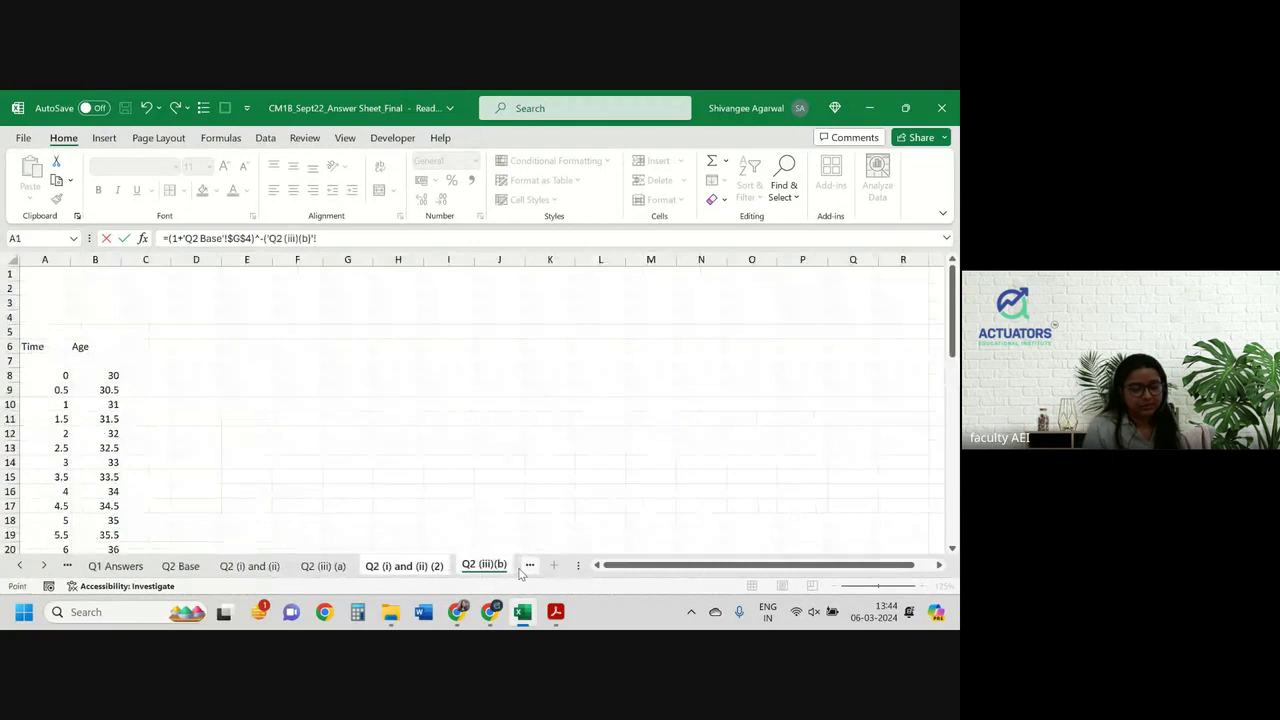
left_click(404, 566)
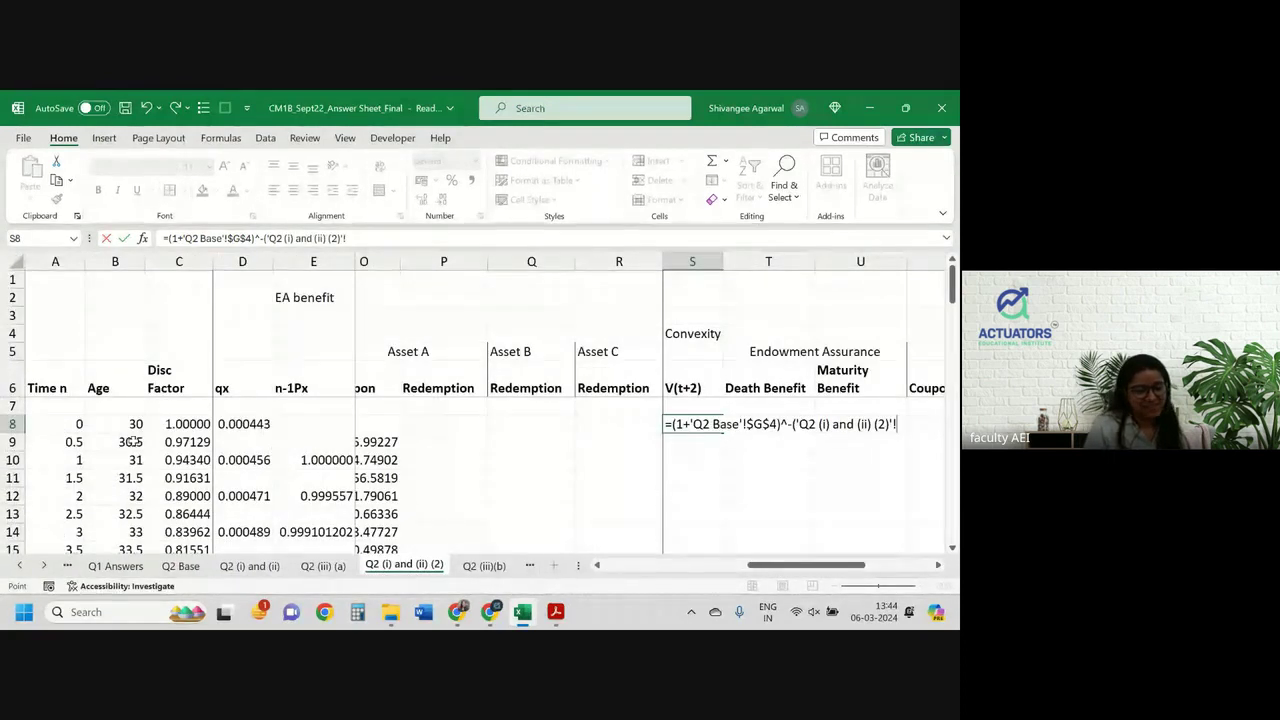
left_click(68, 424)
type("+")
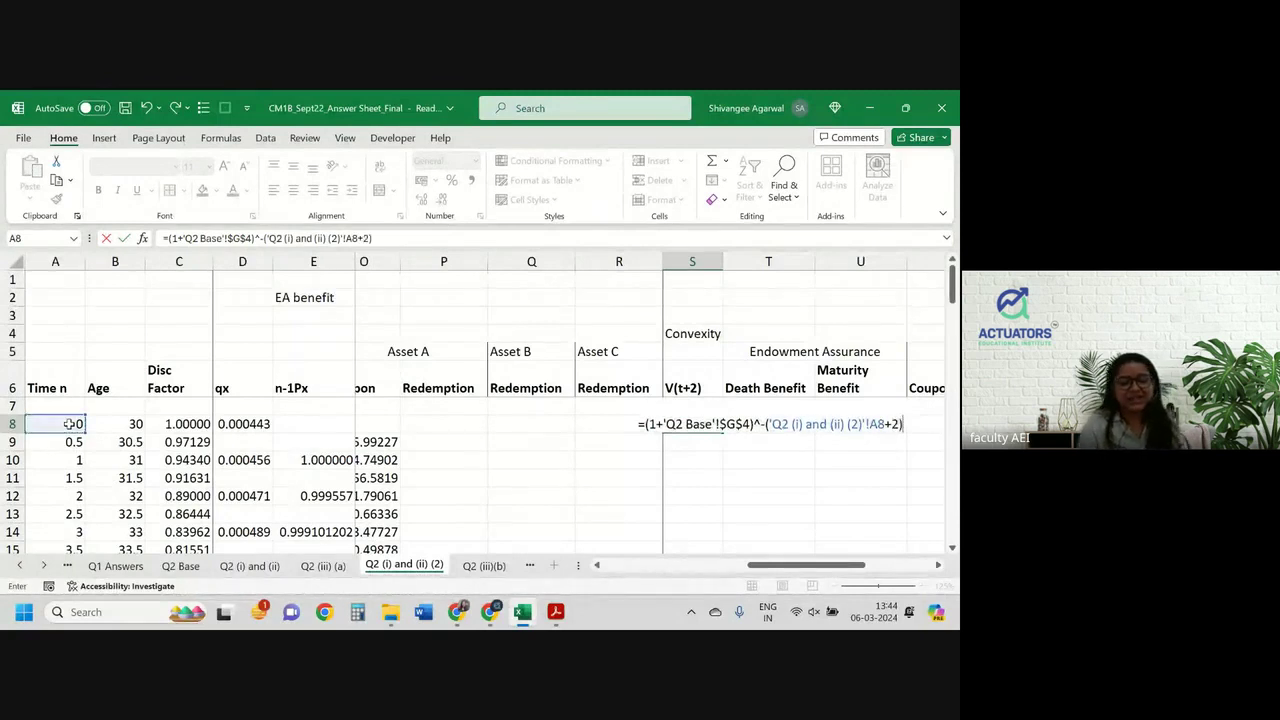
type("2)")
key("Return")
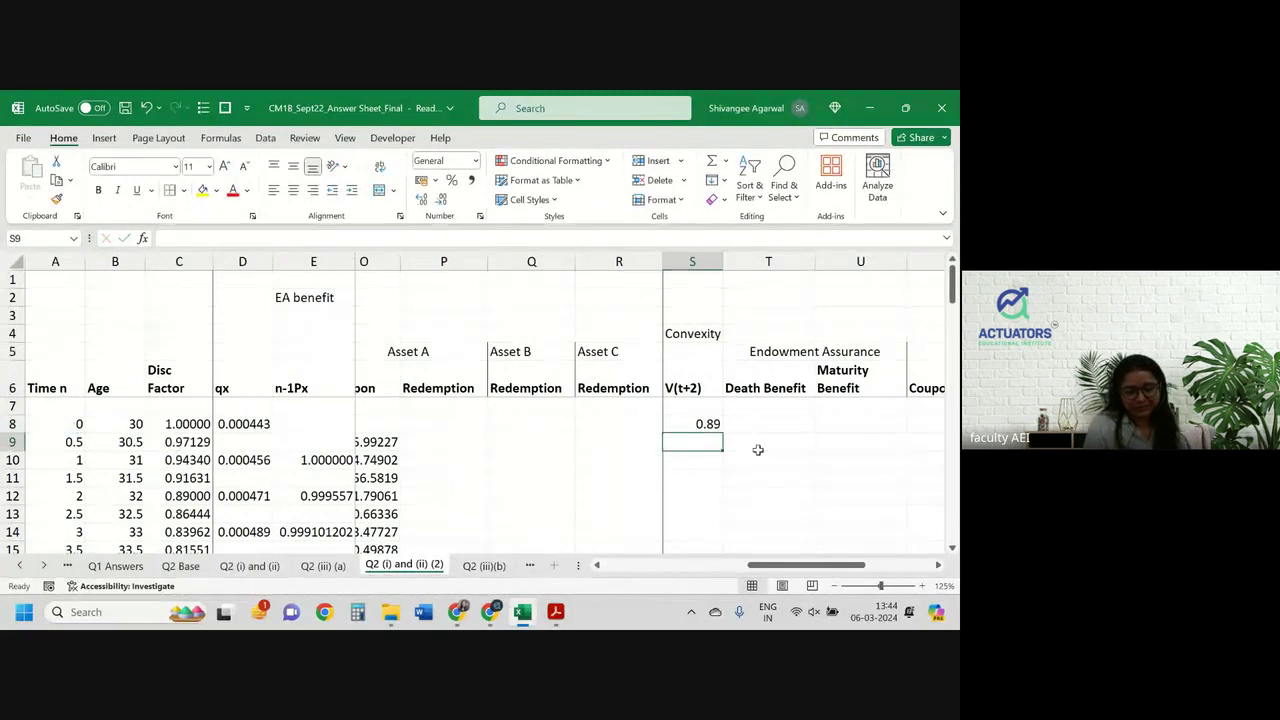
Show S8 with six decimal places and fill its formula down column S for all time rows
left_click(702, 424)
left_click(433, 200)
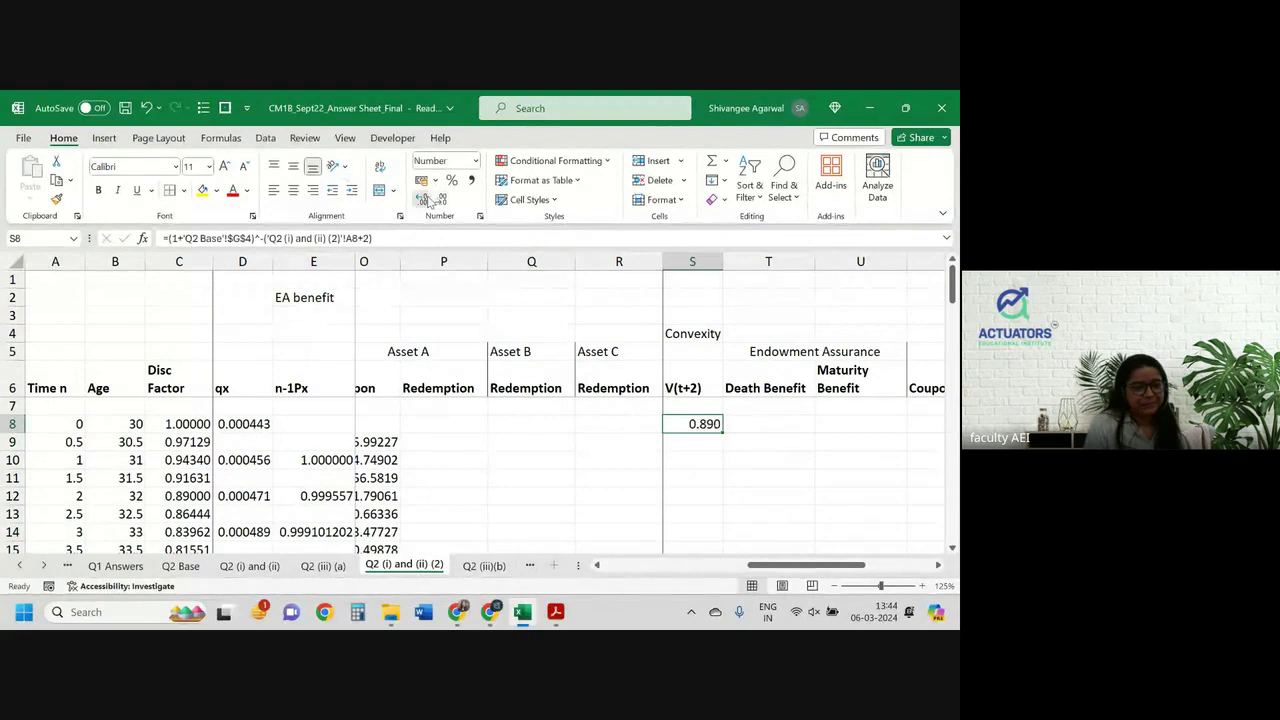
left_click(433, 200)
left_click(433, 200)
left_click(433, 200)
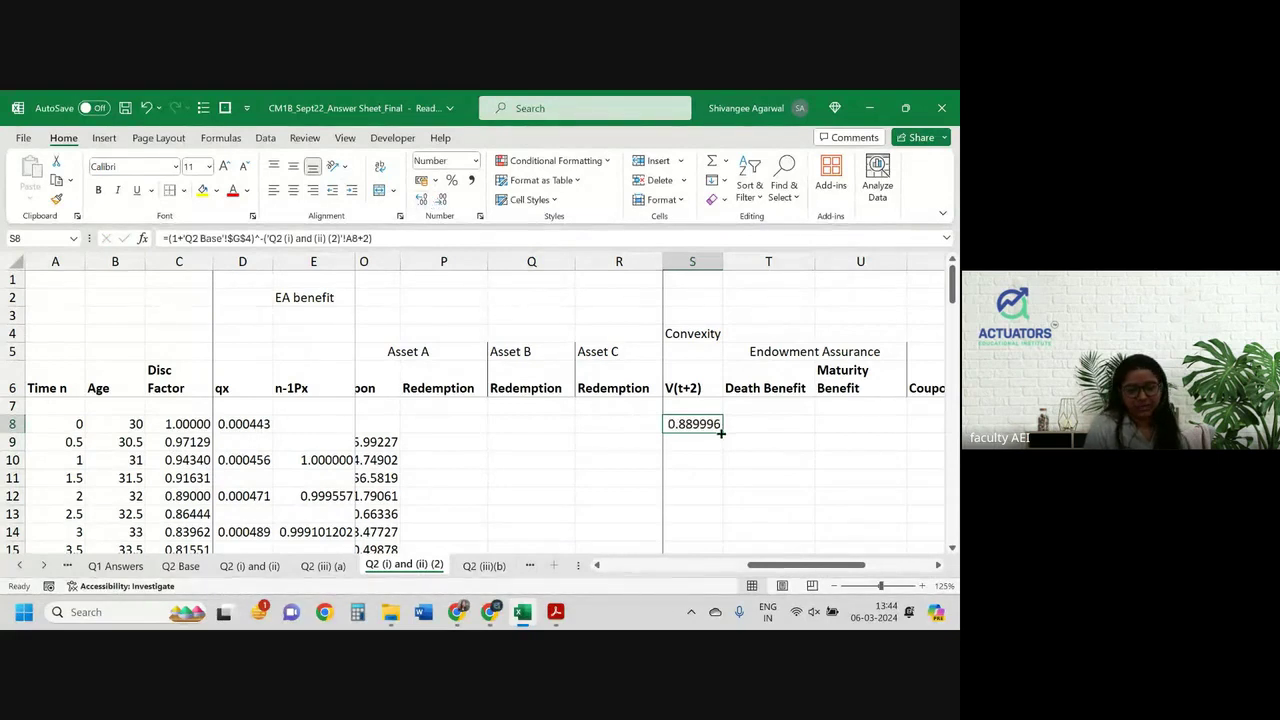
left_click_drag(722, 432, 695, 445)
key("ctrl+BackSpace")
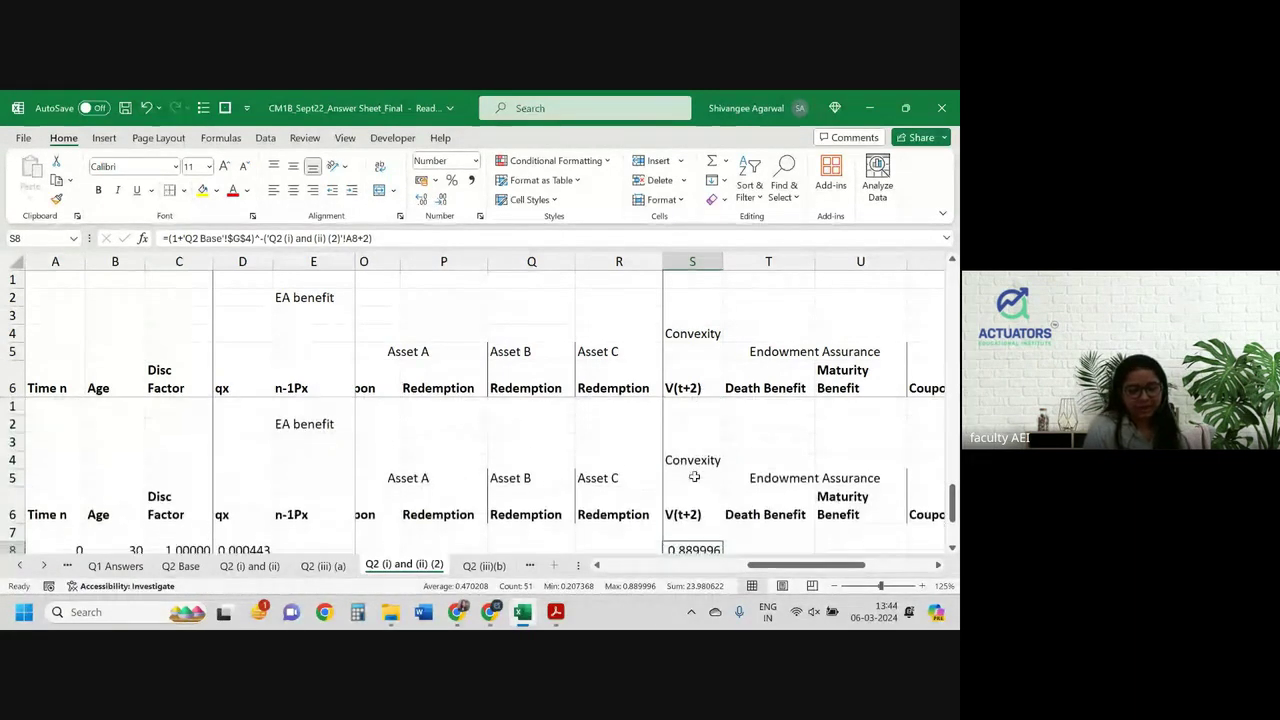
Lock the column of the qx reference in the volatility death benefit formula in M10, making it $D8
scroll(553, 445, "left", 4)
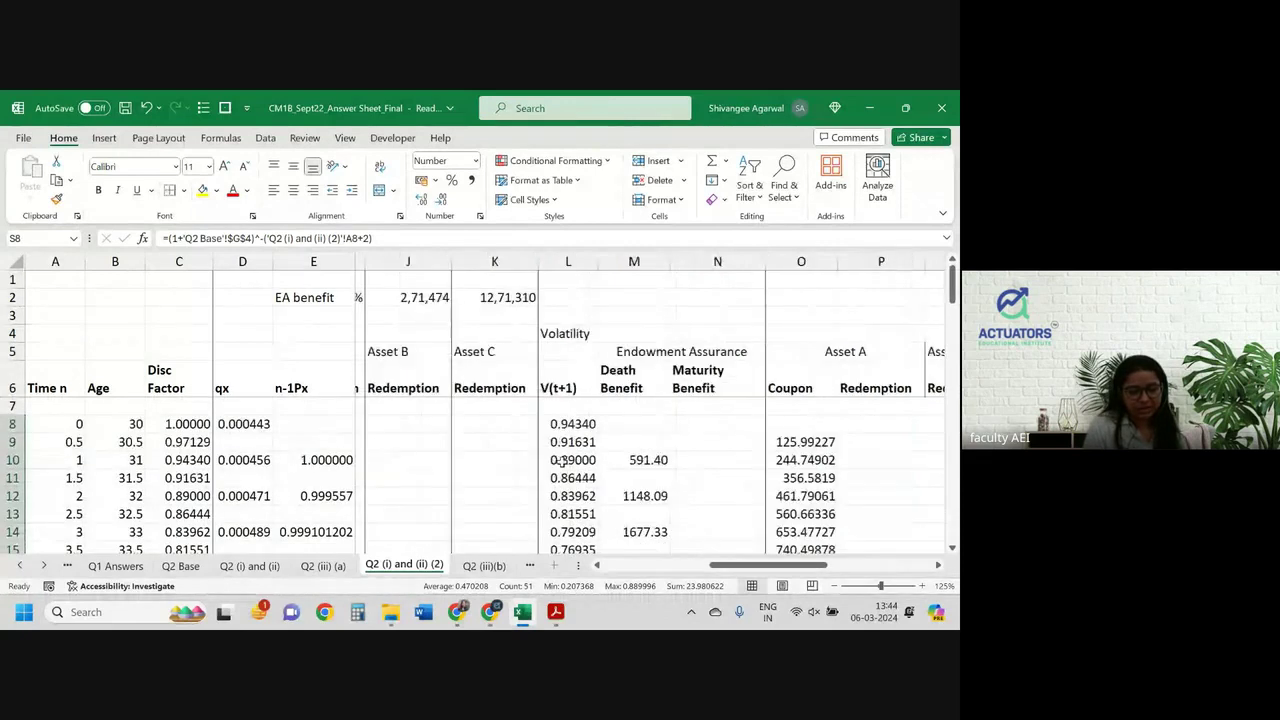
left_click(570, 422)
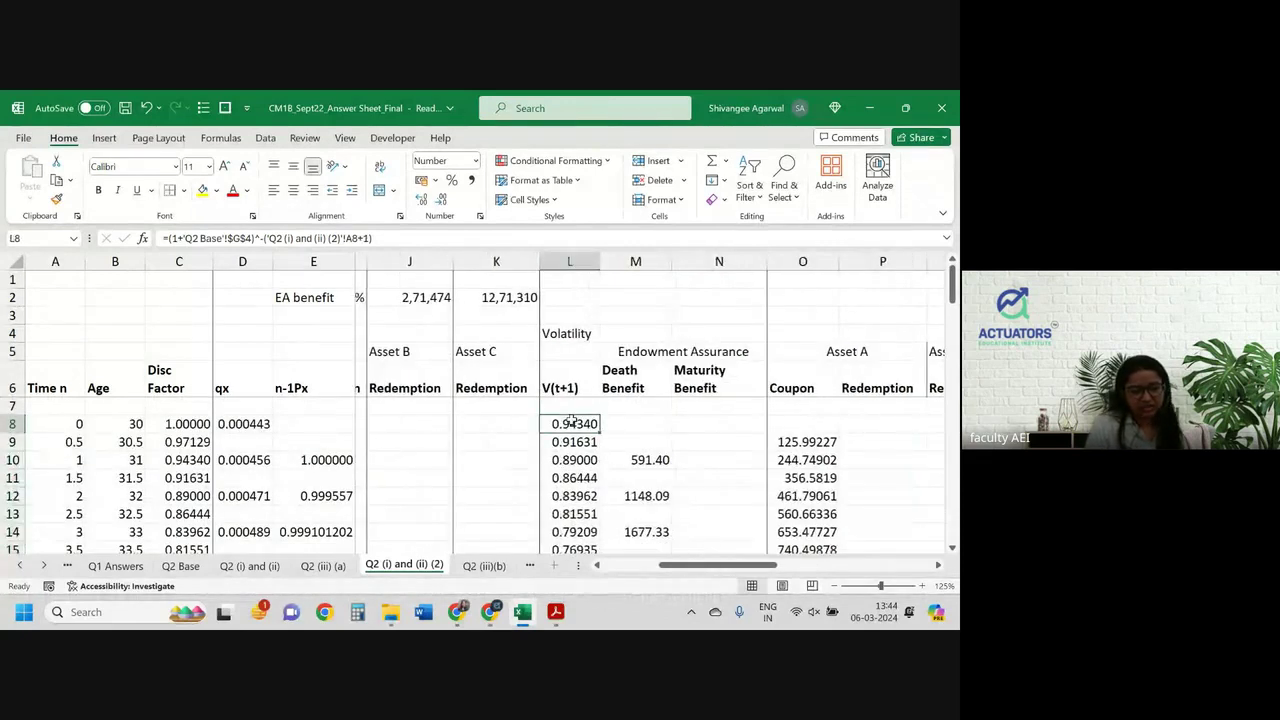
scroll(571, 420, "left", 1)
scroll(571, 420, "right", 1)
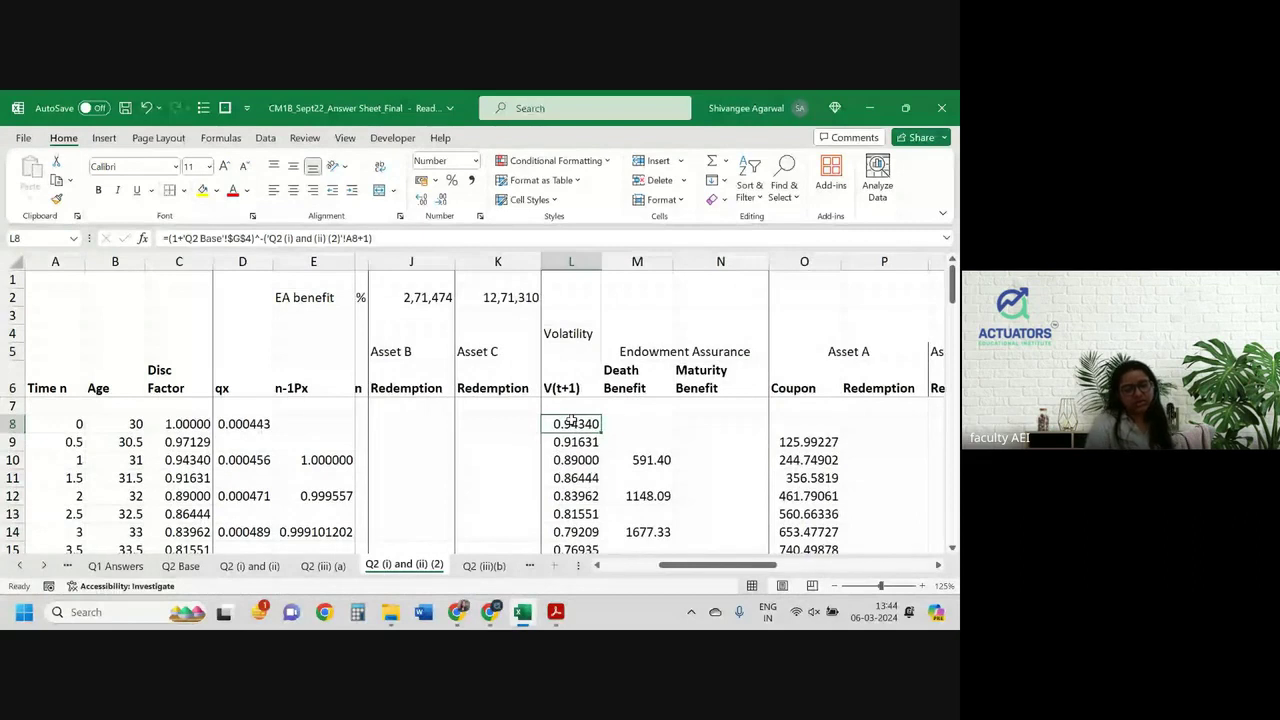
scroll(589, 428, "down", 1)
left_click(623, 449)
double_click(623, 449)
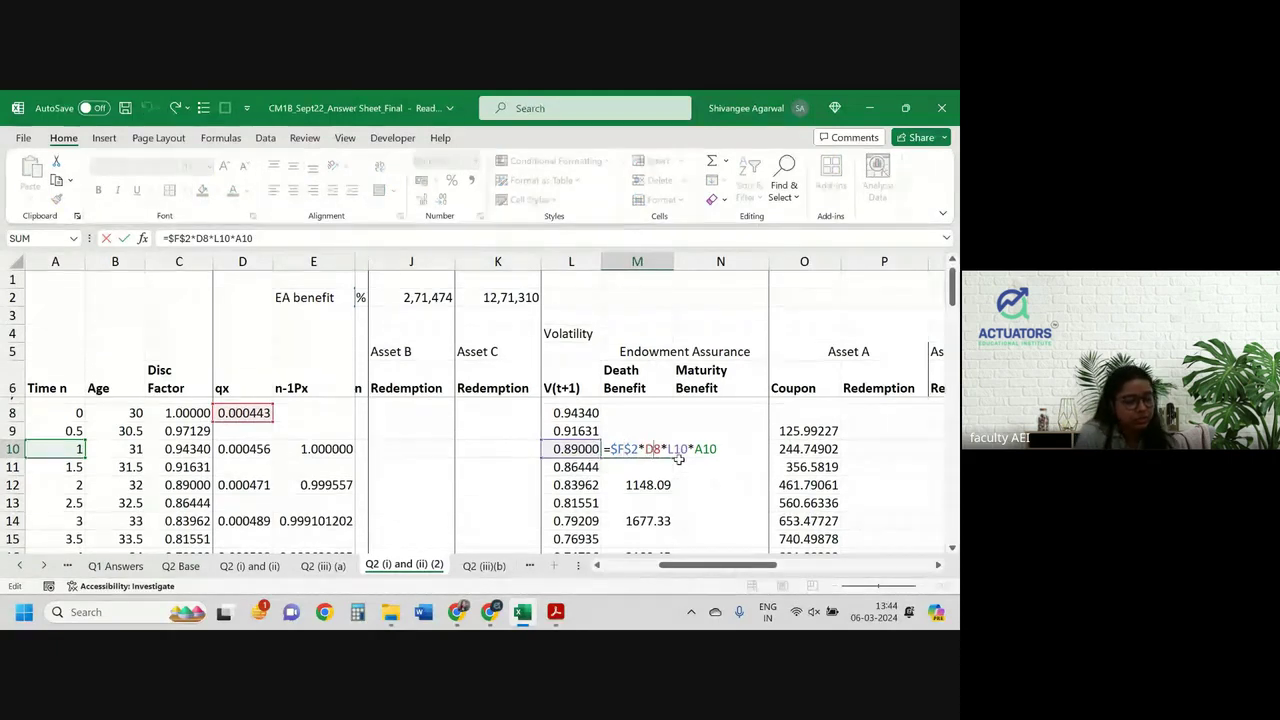
key("F4")
key("F4")
key("F4")
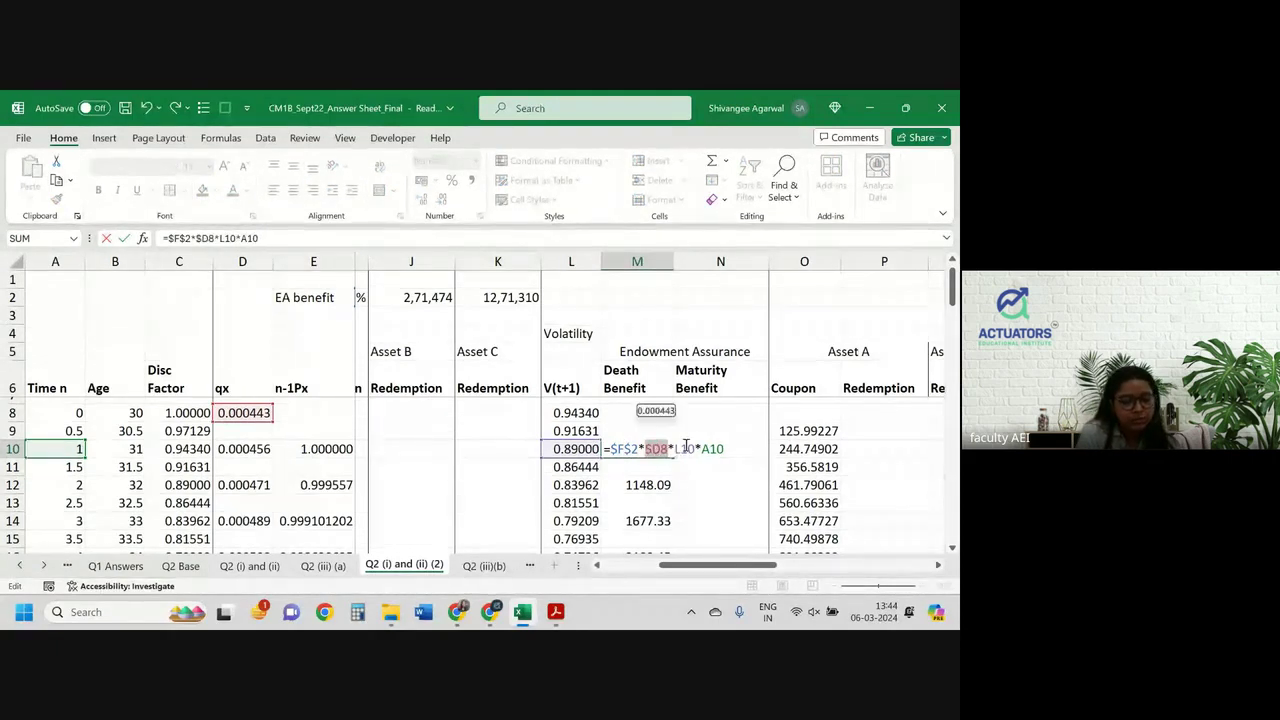
left_click(682, 449)
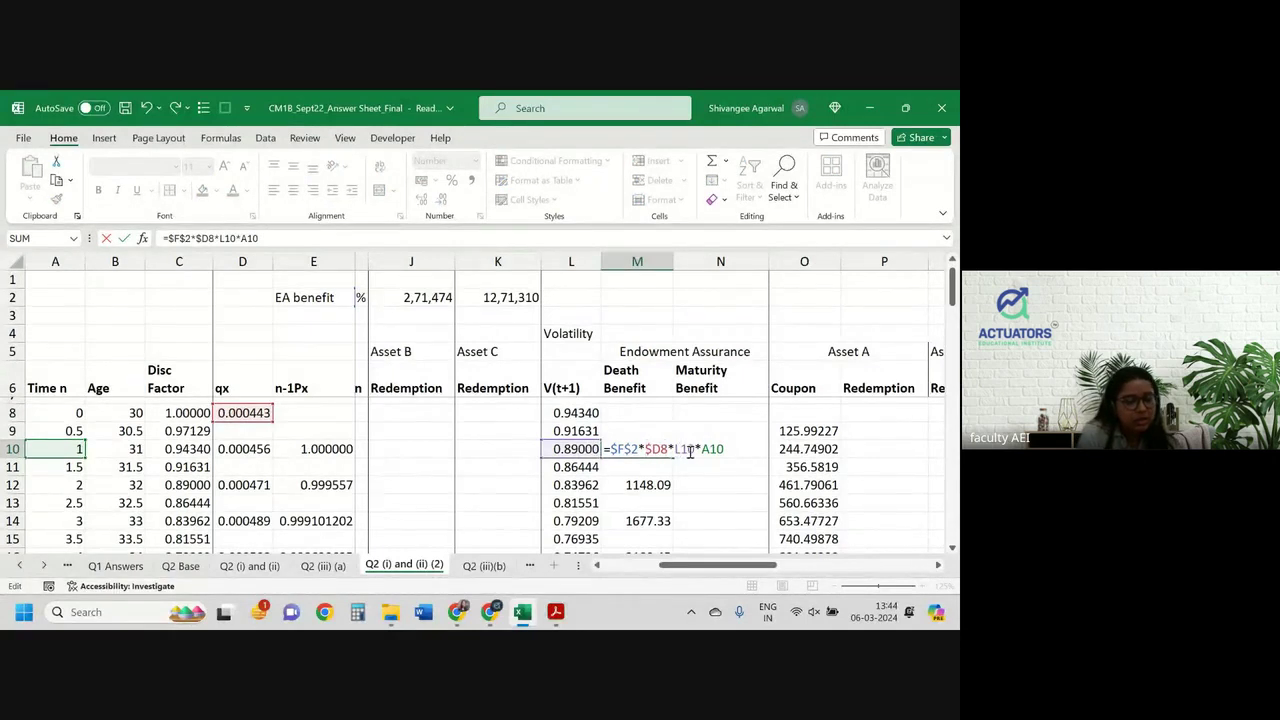
Lock the column of the time reference in the M10 volatility death benefit formula, so it reads =$F$2*$D8*L10*$A10
scroll(529, 452, "left", 3)
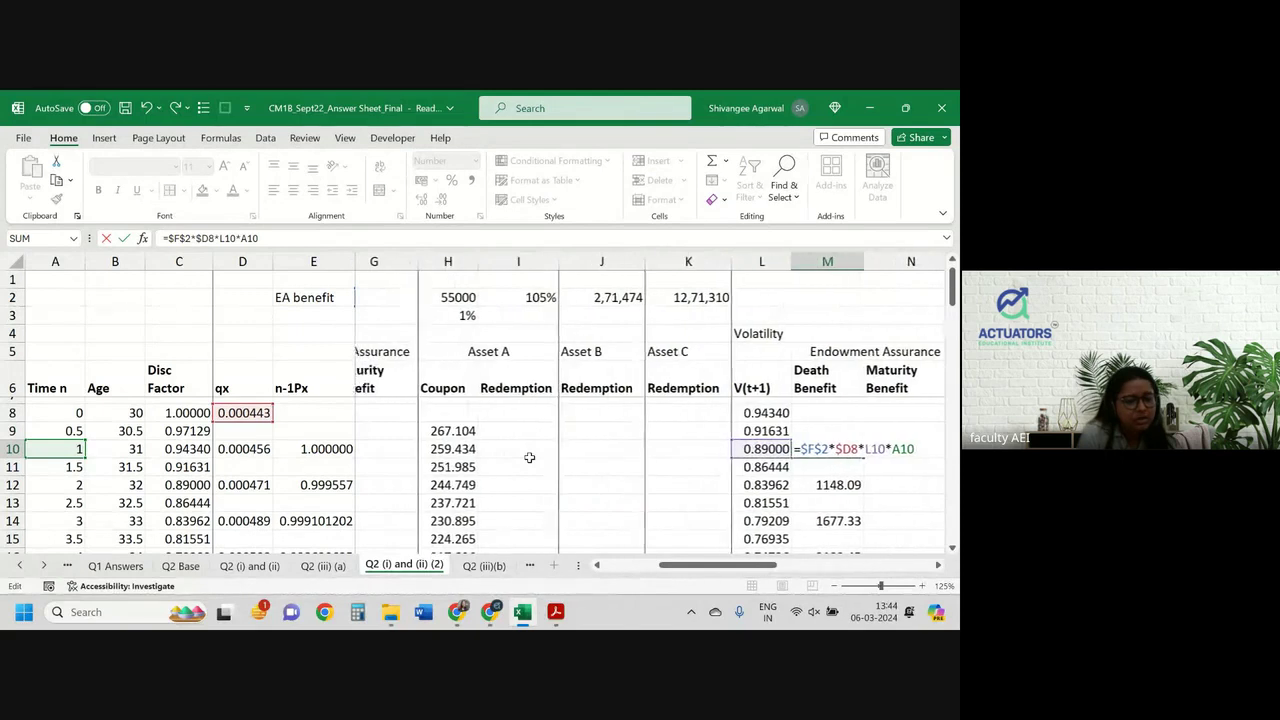
scroll(529, 457, "left", 1)
scroll(529, 457, "right", 4)
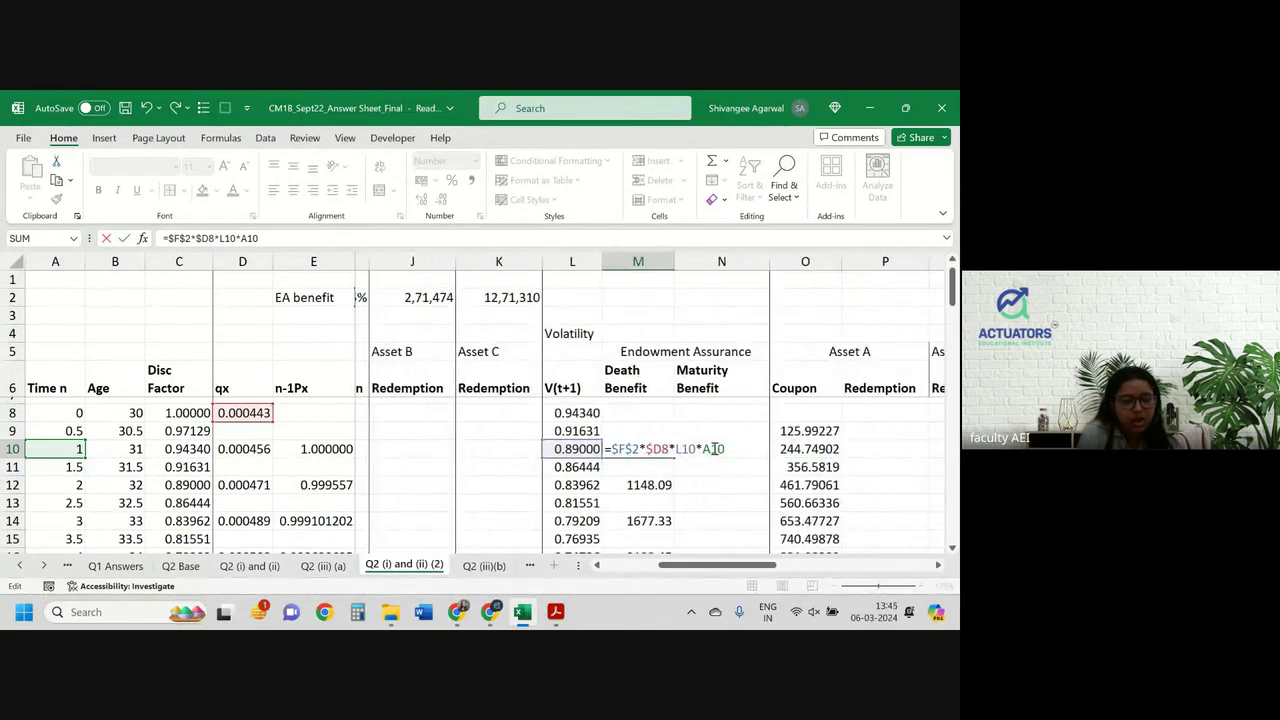
key("F4")
key("F4")
key("F4")
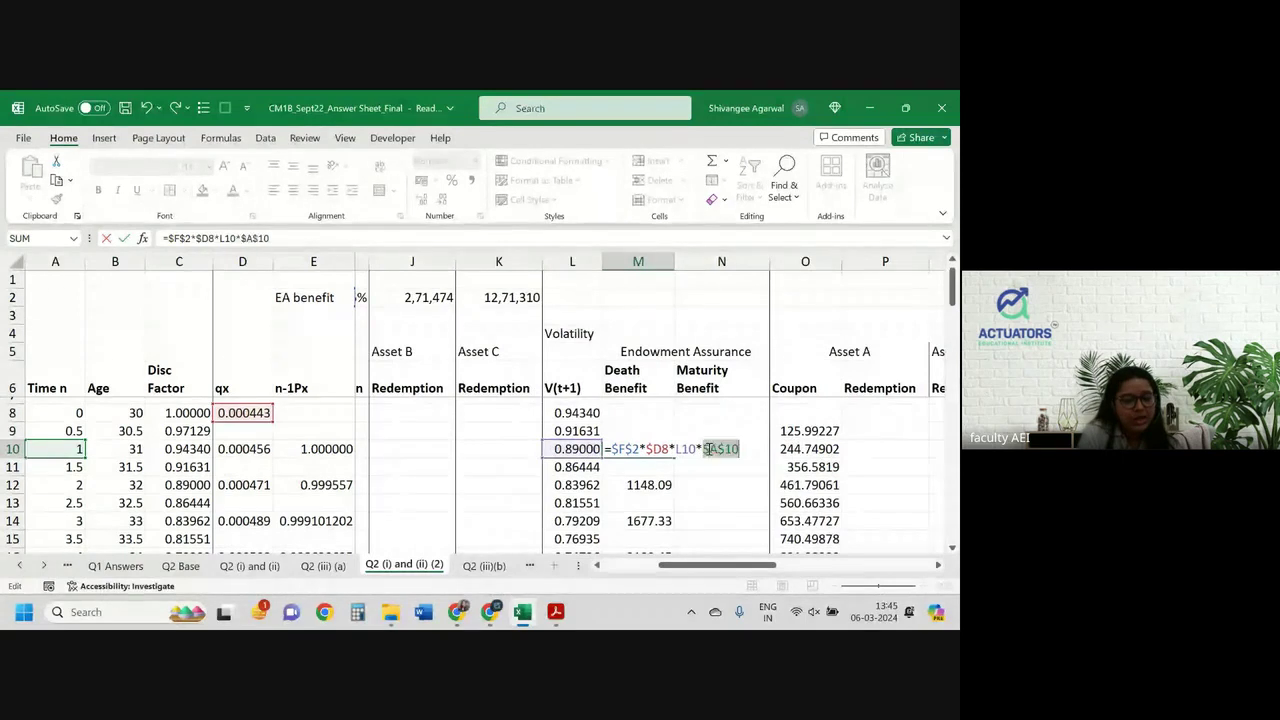
right_click(699, 449)
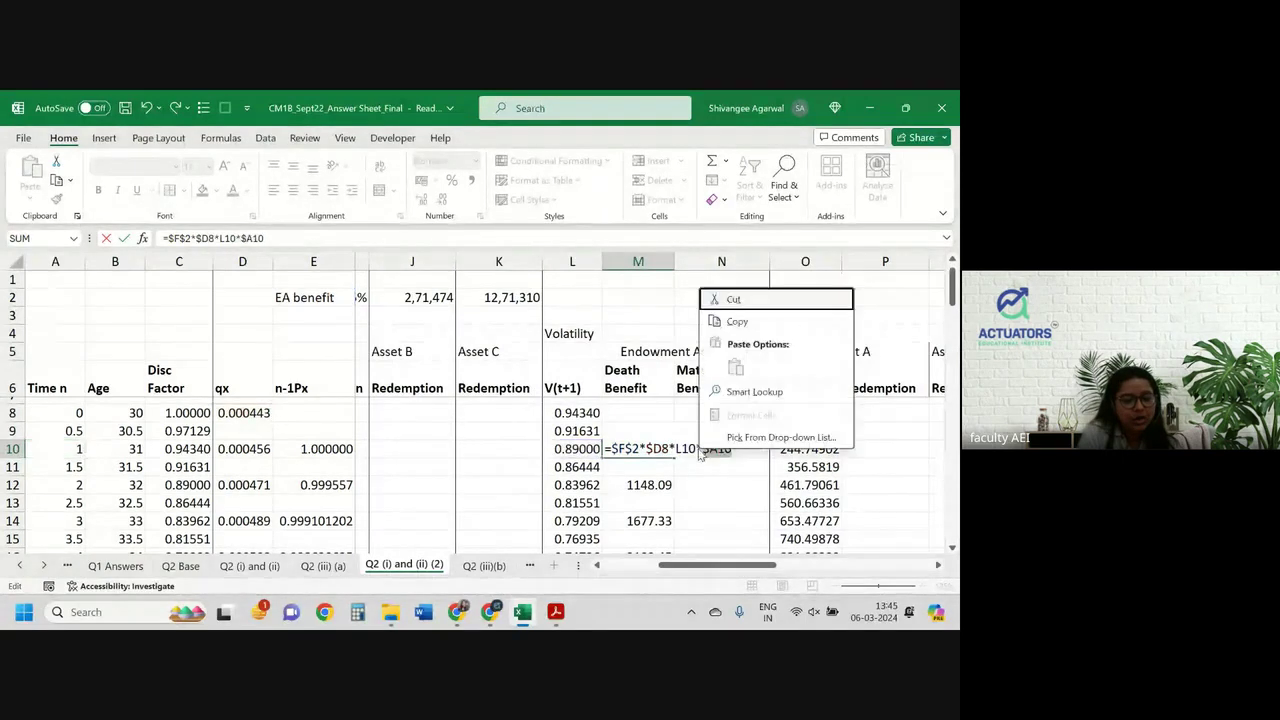
left_click(638, 467)
key("BackSpace")
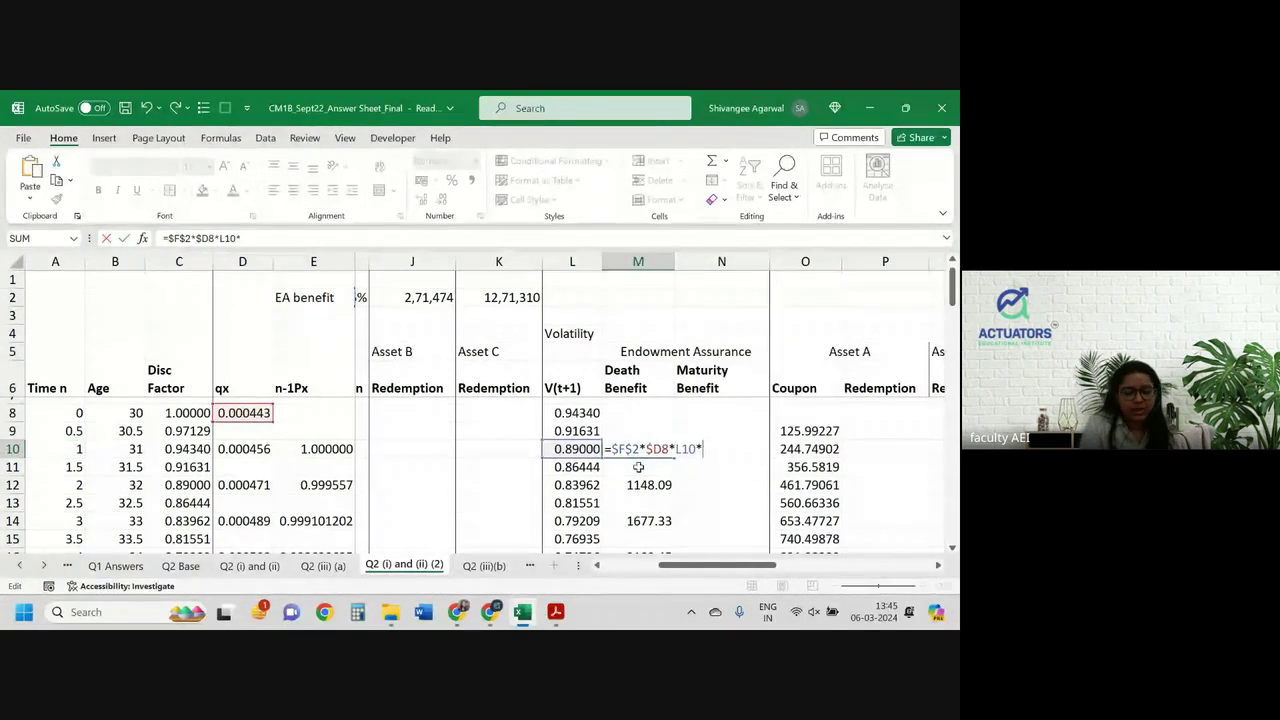
type("A10")
key("Return")
key("Down")
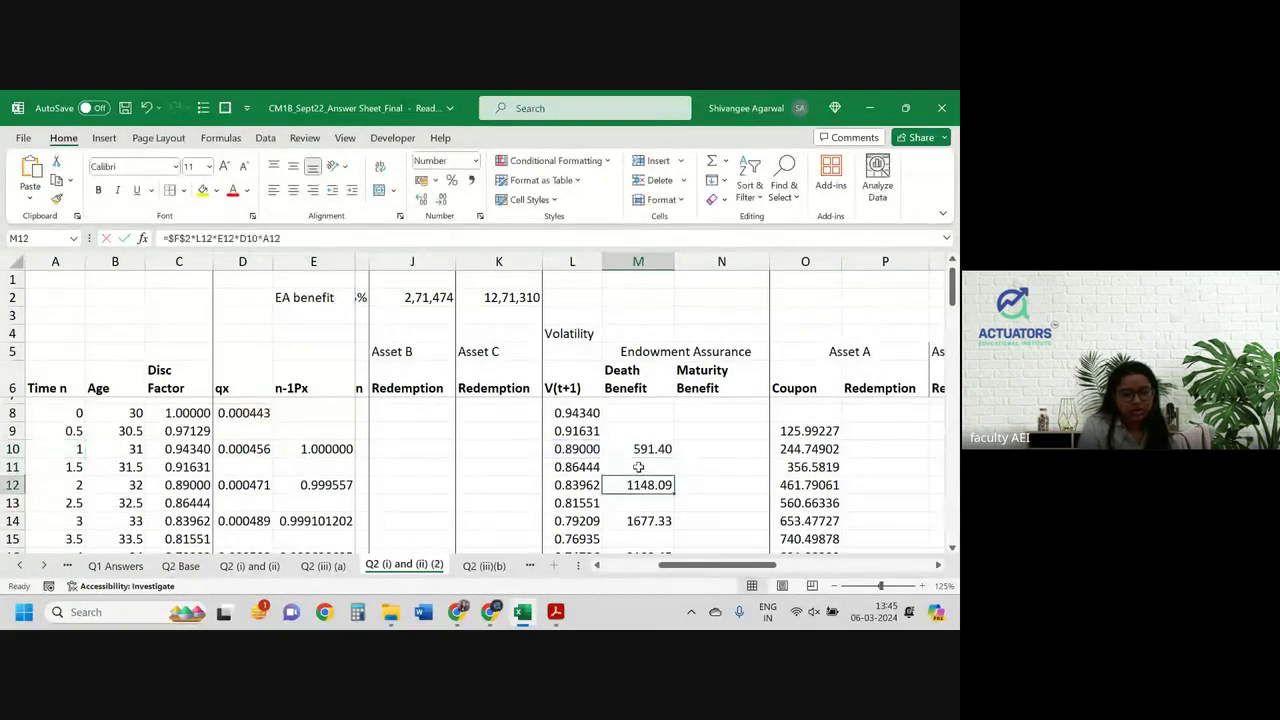
Lock the columns of the E12, D10 and A12 references in M12, making the formula =$F$2*L12*$E12*$D10*$A12
double_click(617, 484)
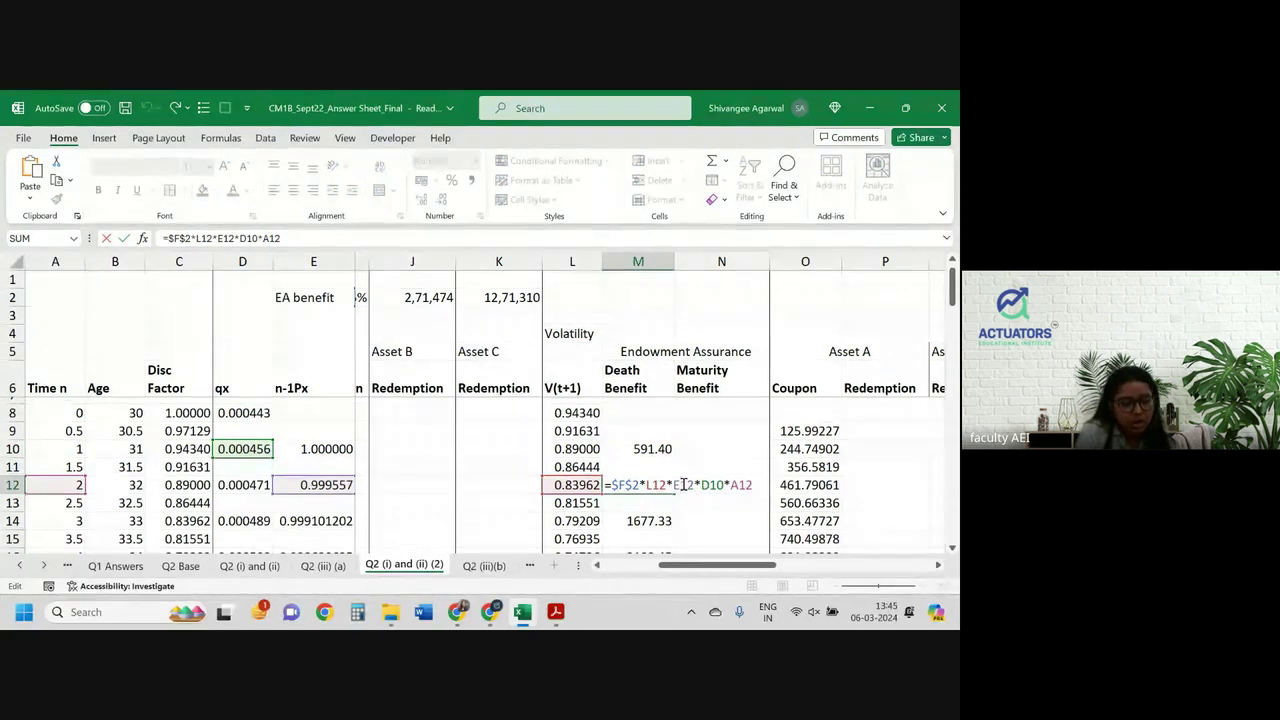
key("F4")
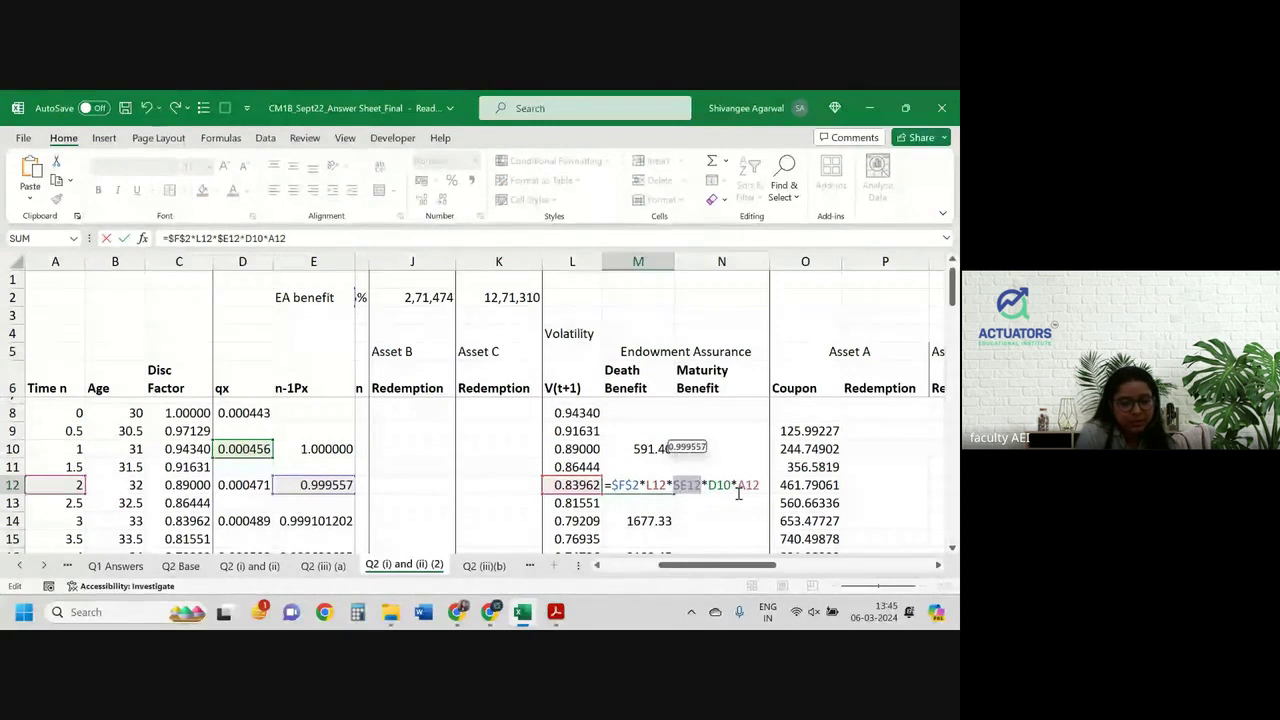
left_click(718, 488)
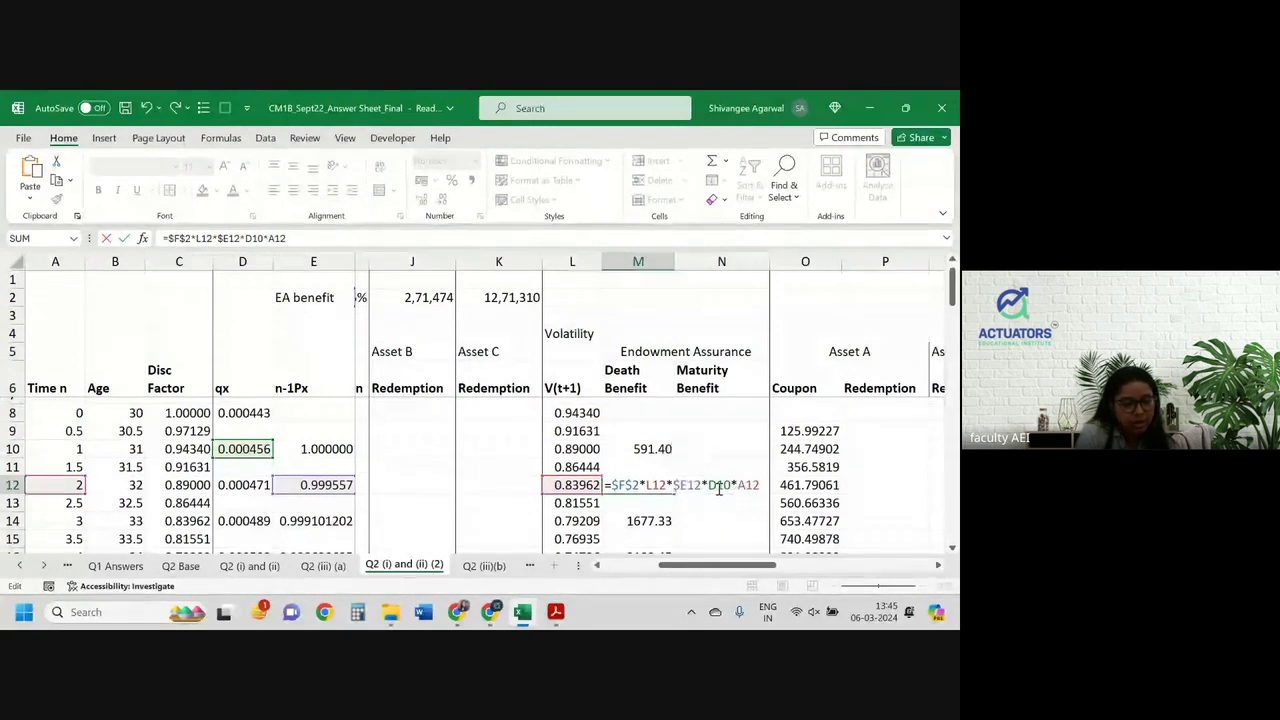
key("F4")
key("F4")
key("F4")
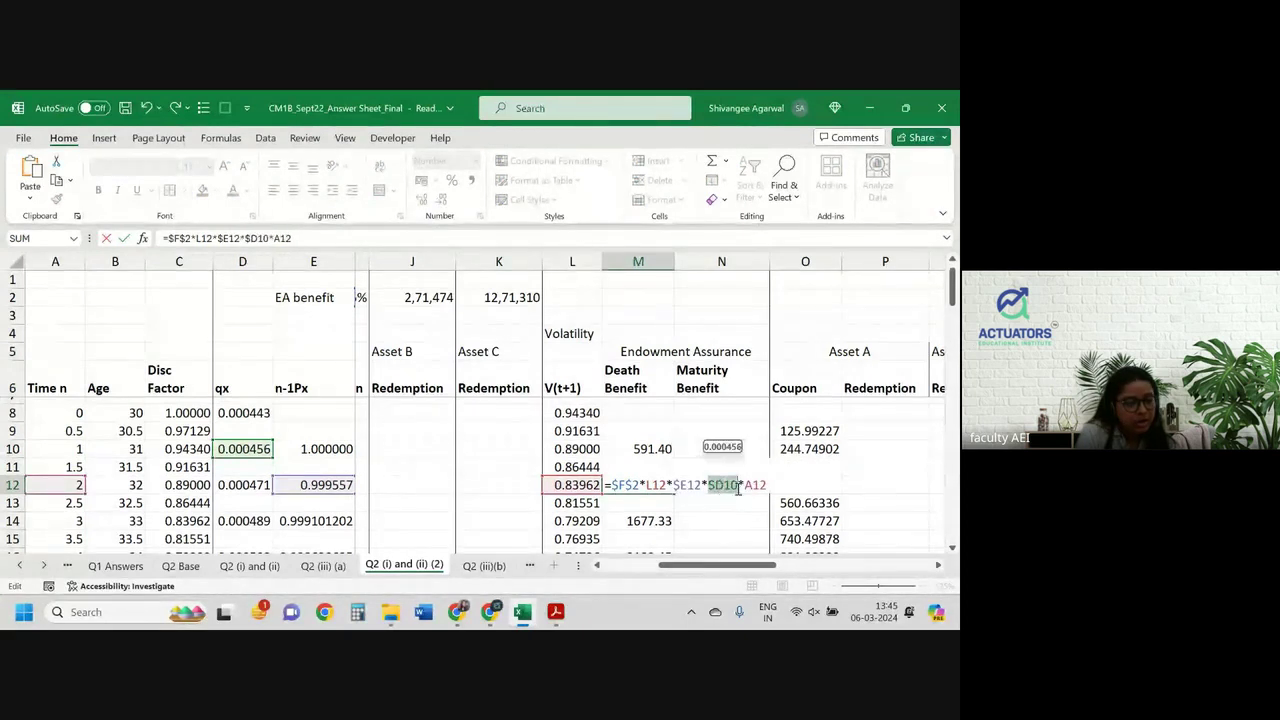
left_click(766, 486)
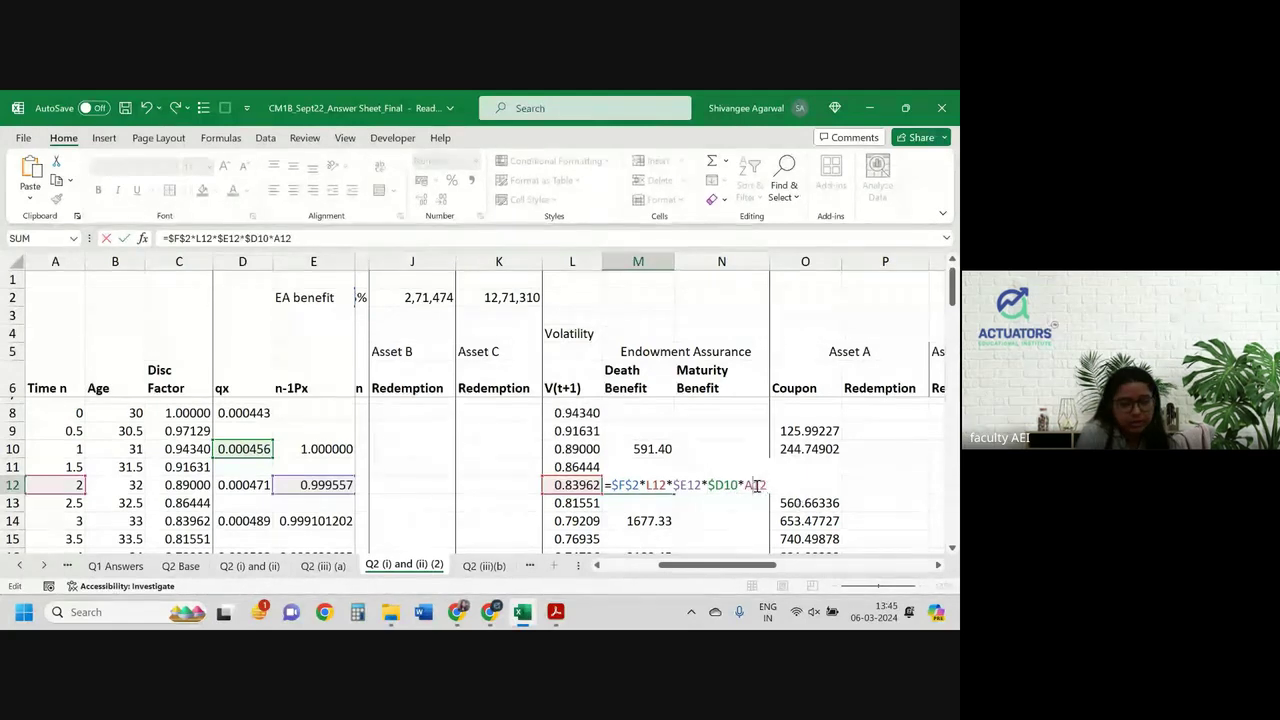
key("F4")
key("F4")
key("F4")
key("Return")
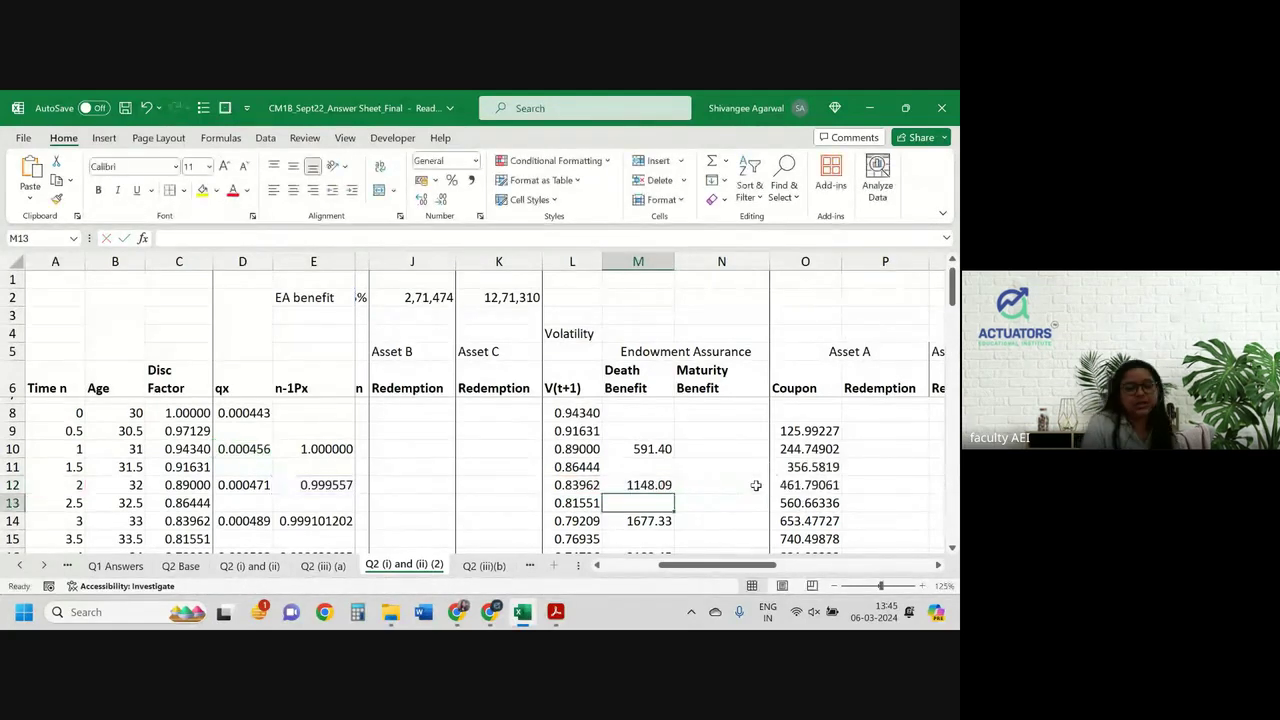
Copy the volatility death benefit formulas in M10:M12 to the convexity Death Benefit column, starting at T10
left_click_drag(643, 447, 646, 486)
key("ctrl+c")
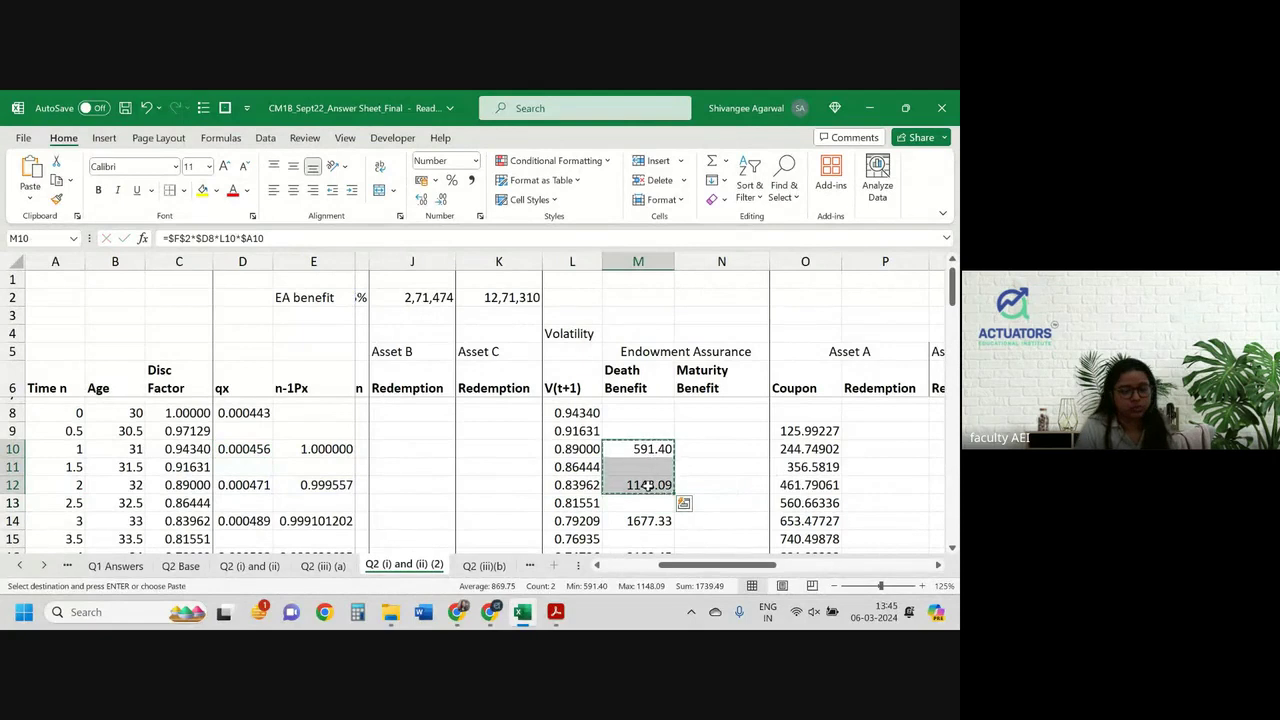
scroll(648, 485, "right", 2)
scroll(648, 485, "right", 4)
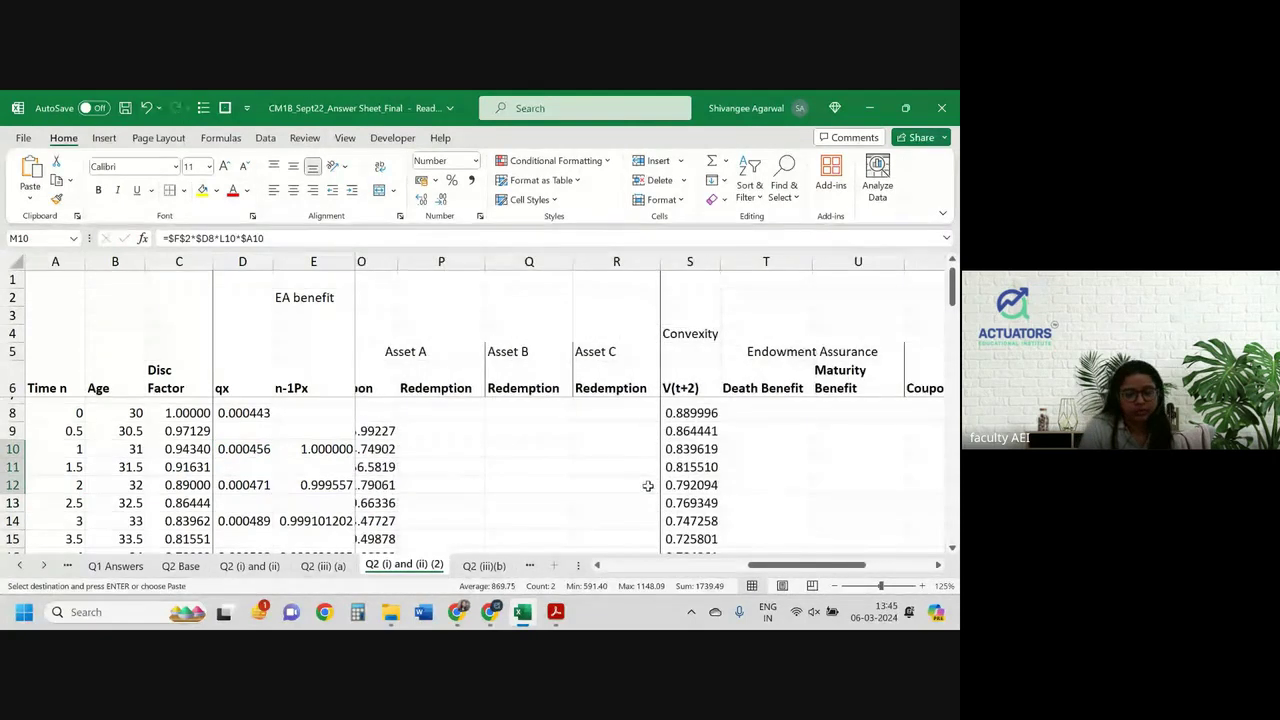
left_click(733, 450)
key("ctrl+v")
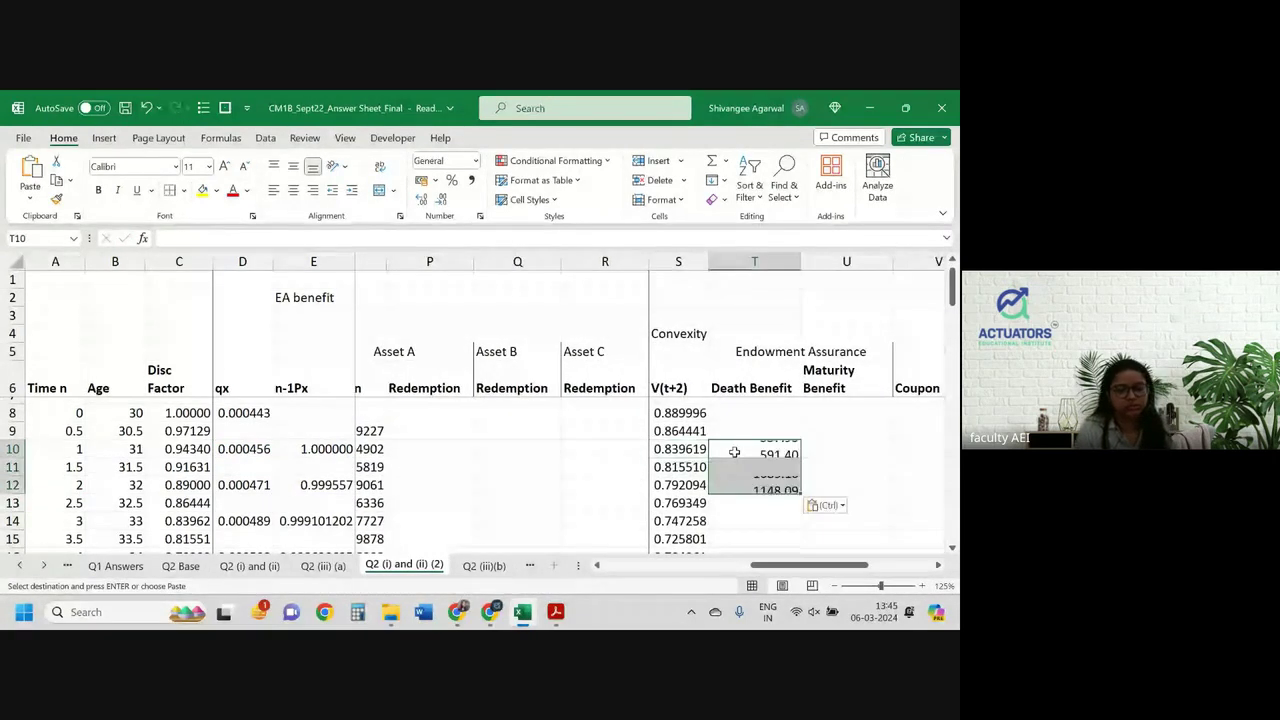
Change the time factor in the T10 convexity death benefit formula to ($A10+1), giving =$F$2*$D8*S10*($A10+1)
left_click(733, 450)
double_click(730, 452)
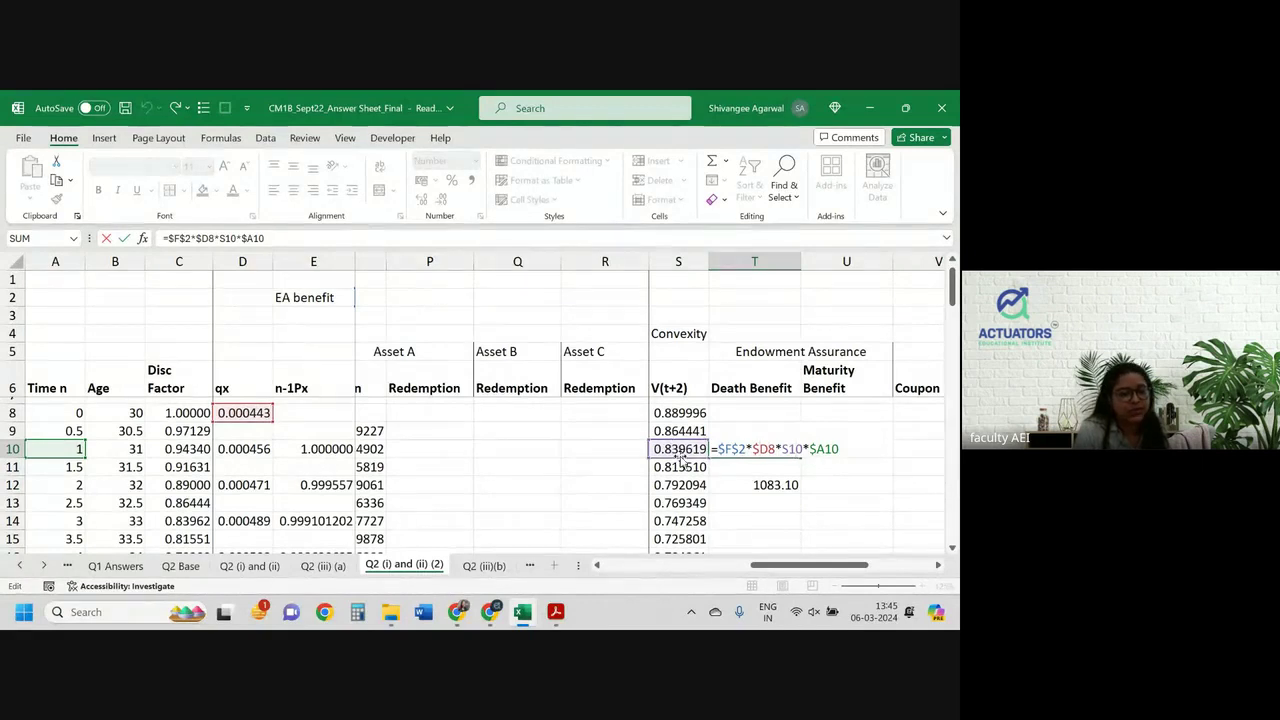
left_click(811, 449)
type("($A10")
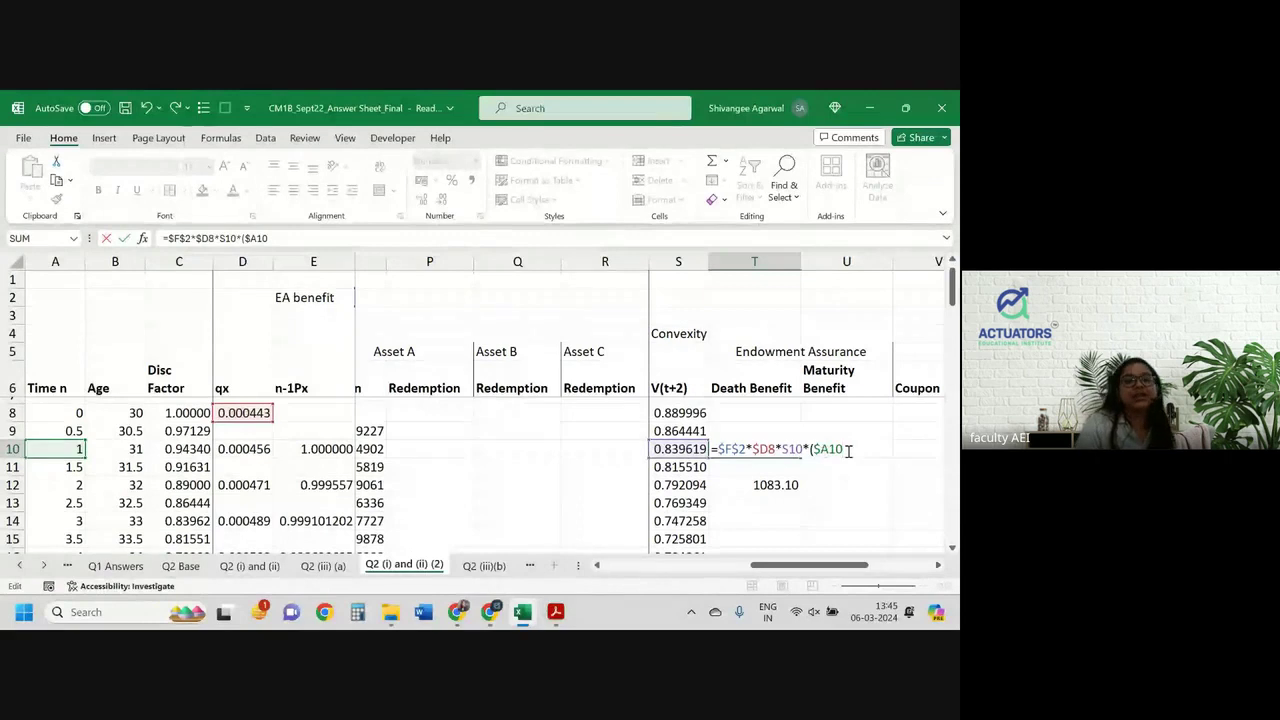
type("+")
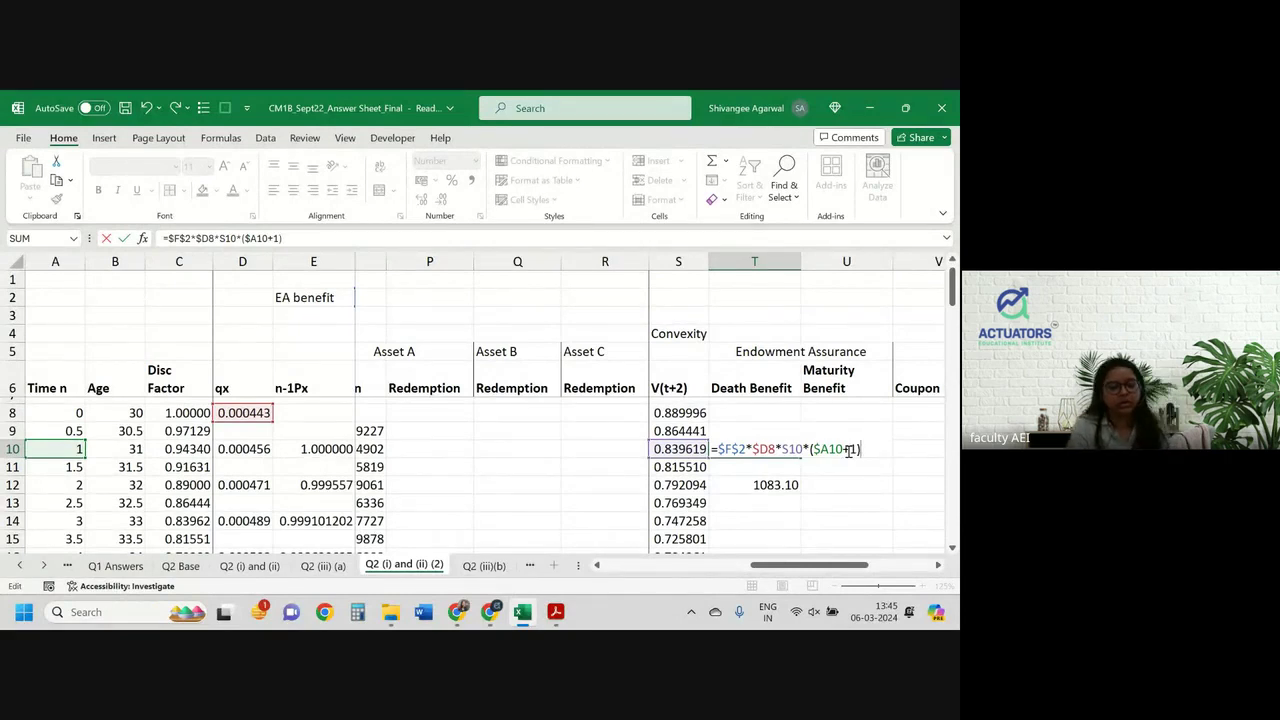
type("1)")
key("Return")
key("Down")
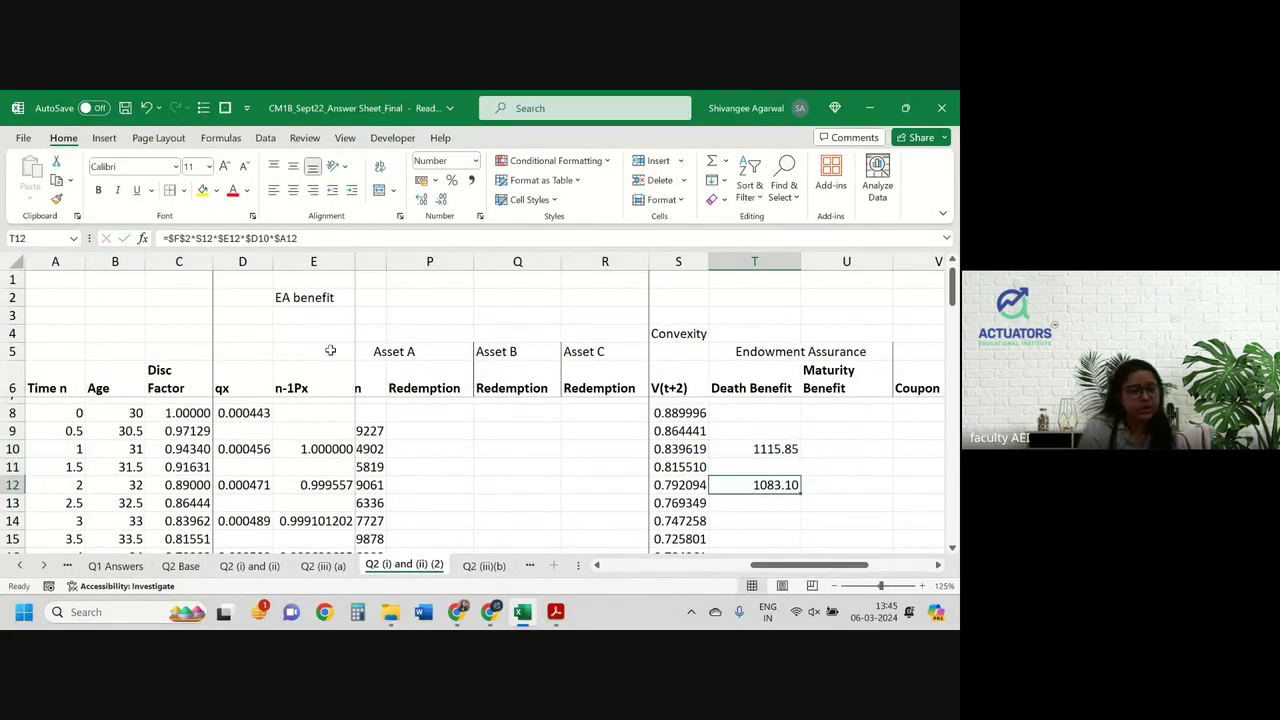
Change the time factor in T12 to ($A12+1) and fill T11:T12 down to the time 20 row
double_click(780, 486)
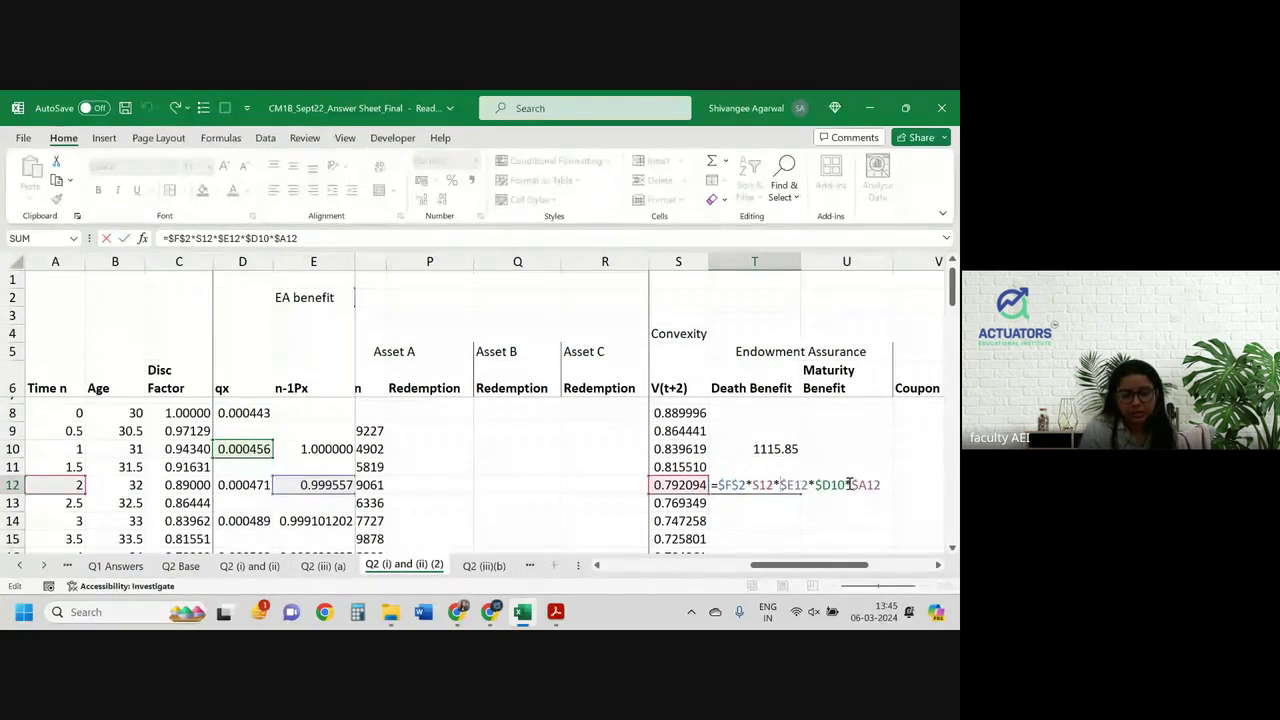
left_click(849, 484)
type("($A")
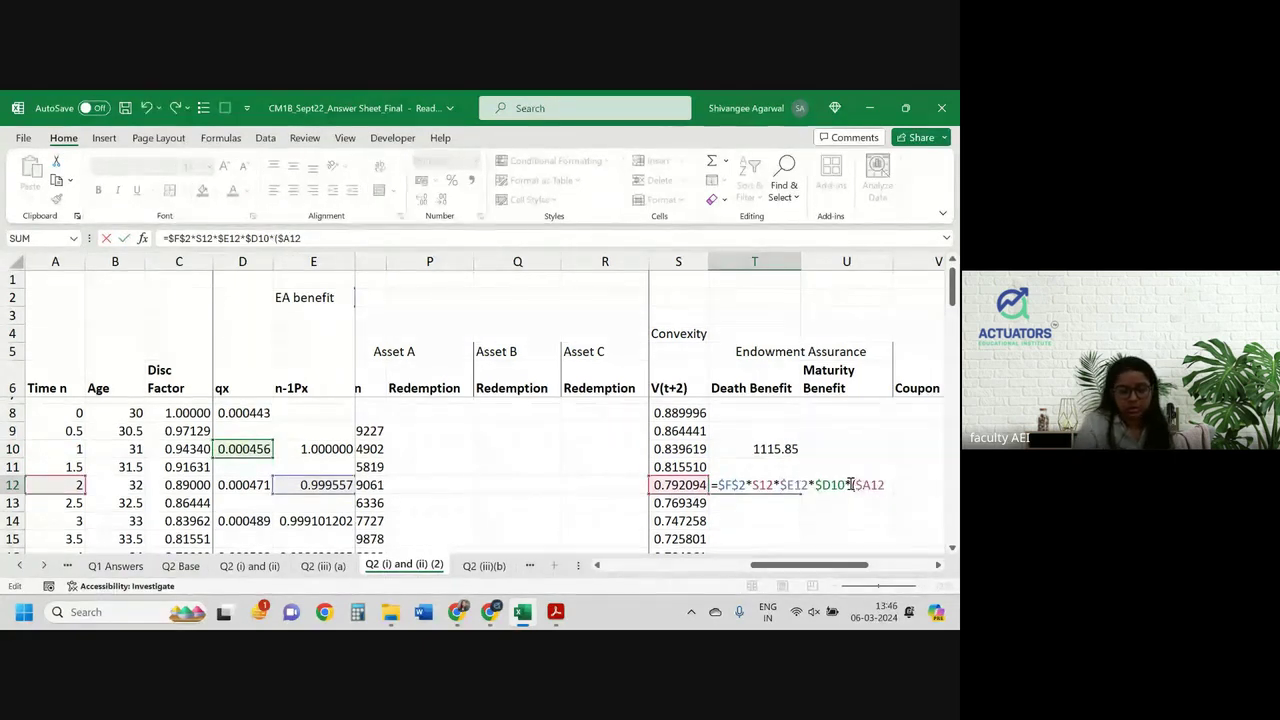
type("1")
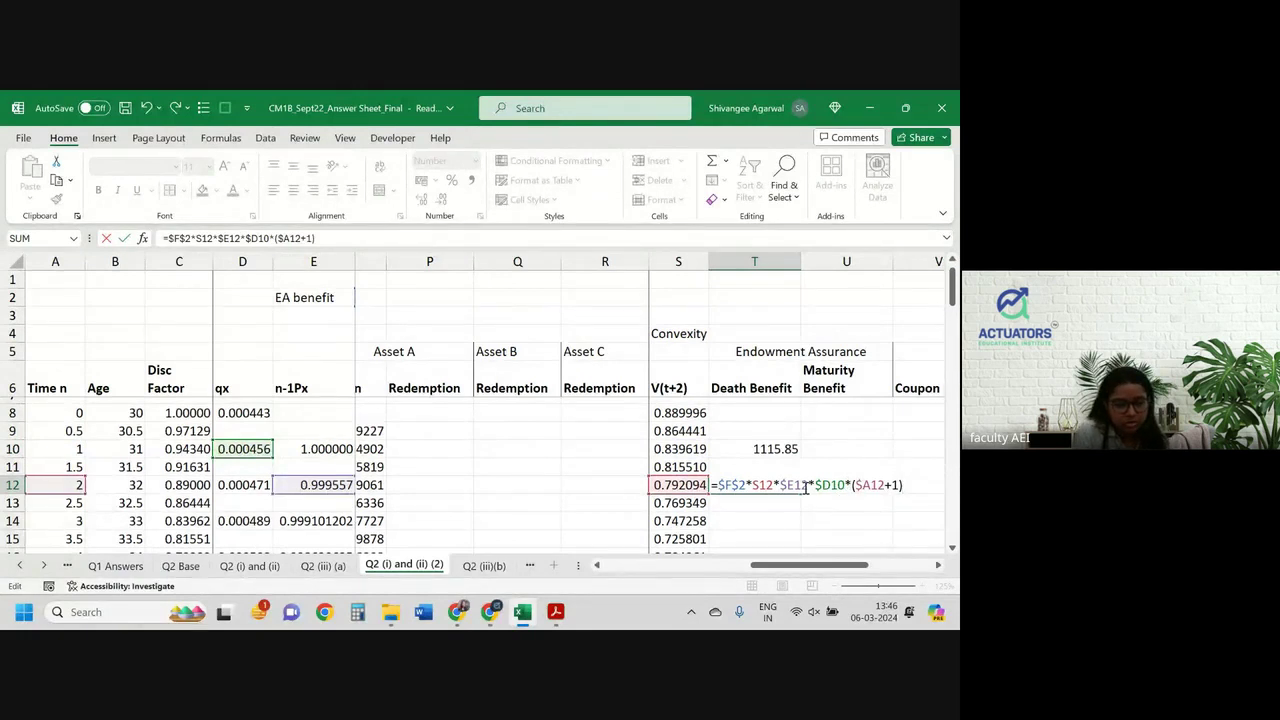
key("Return")
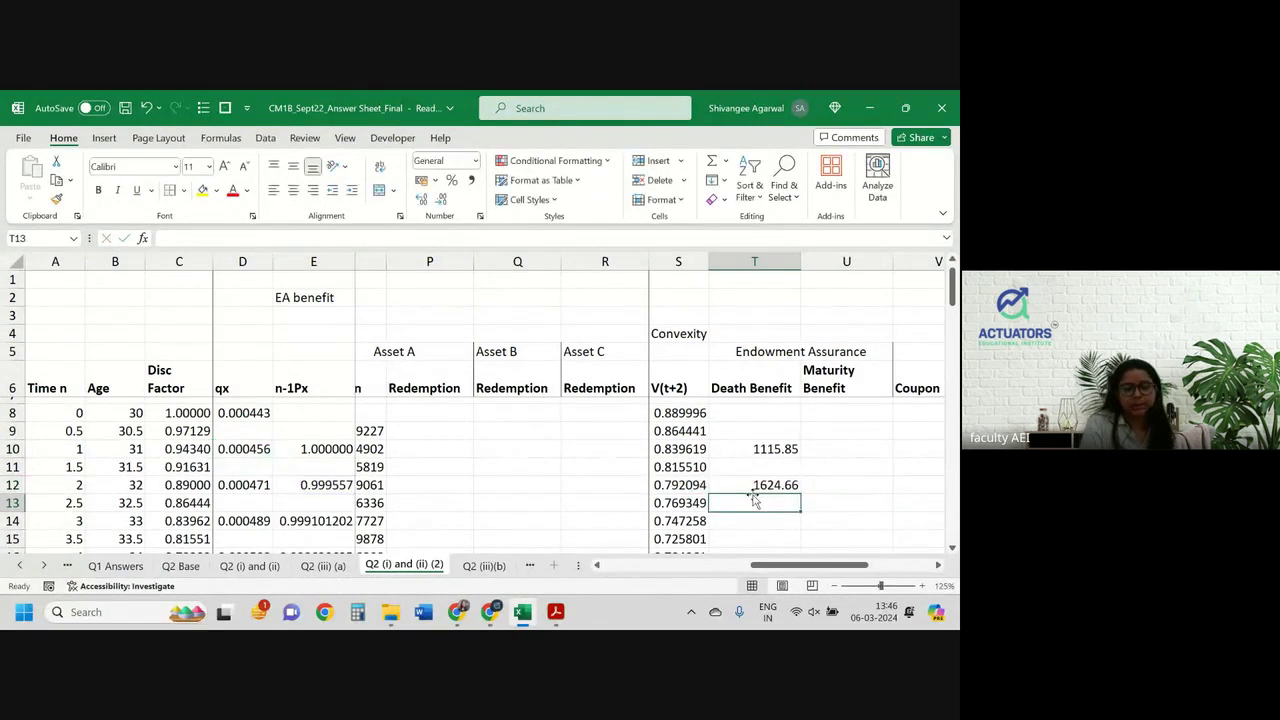
left_click_drag(757, 466, 789, 490)
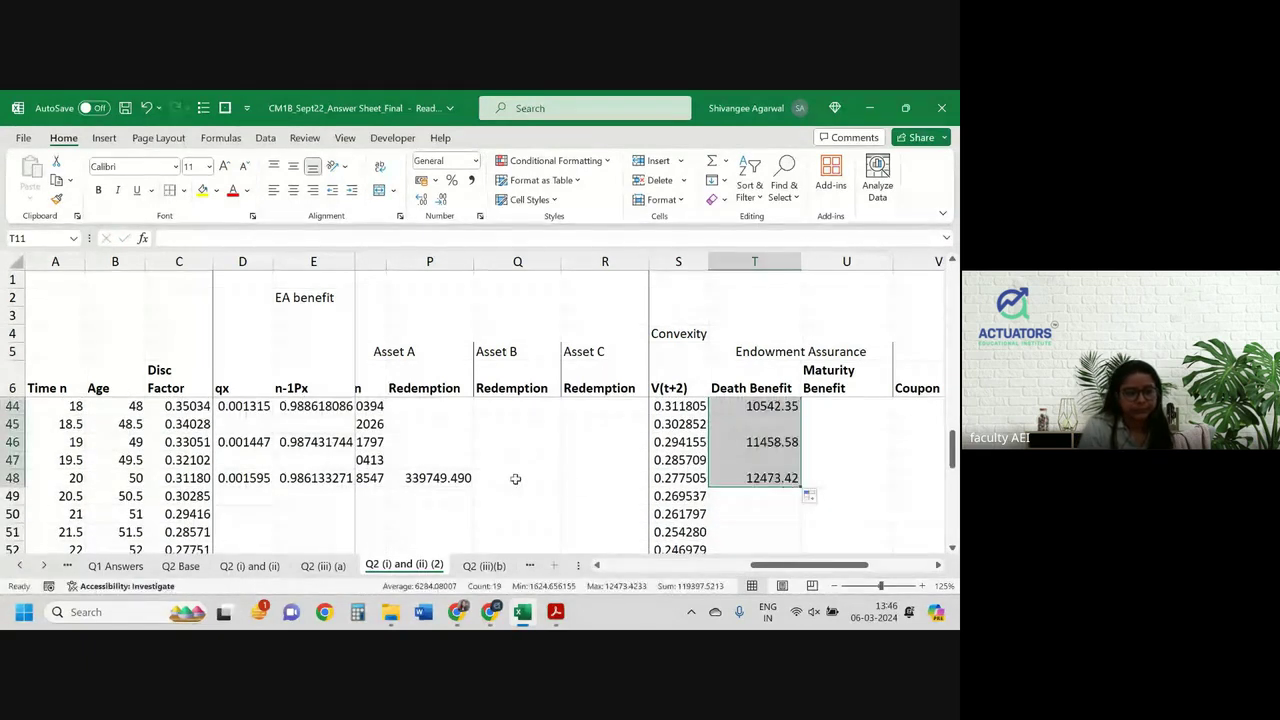
Make the H2 and I2 references absolute in the volatility Asset A redemption formula in P48
double_click(450, 477)
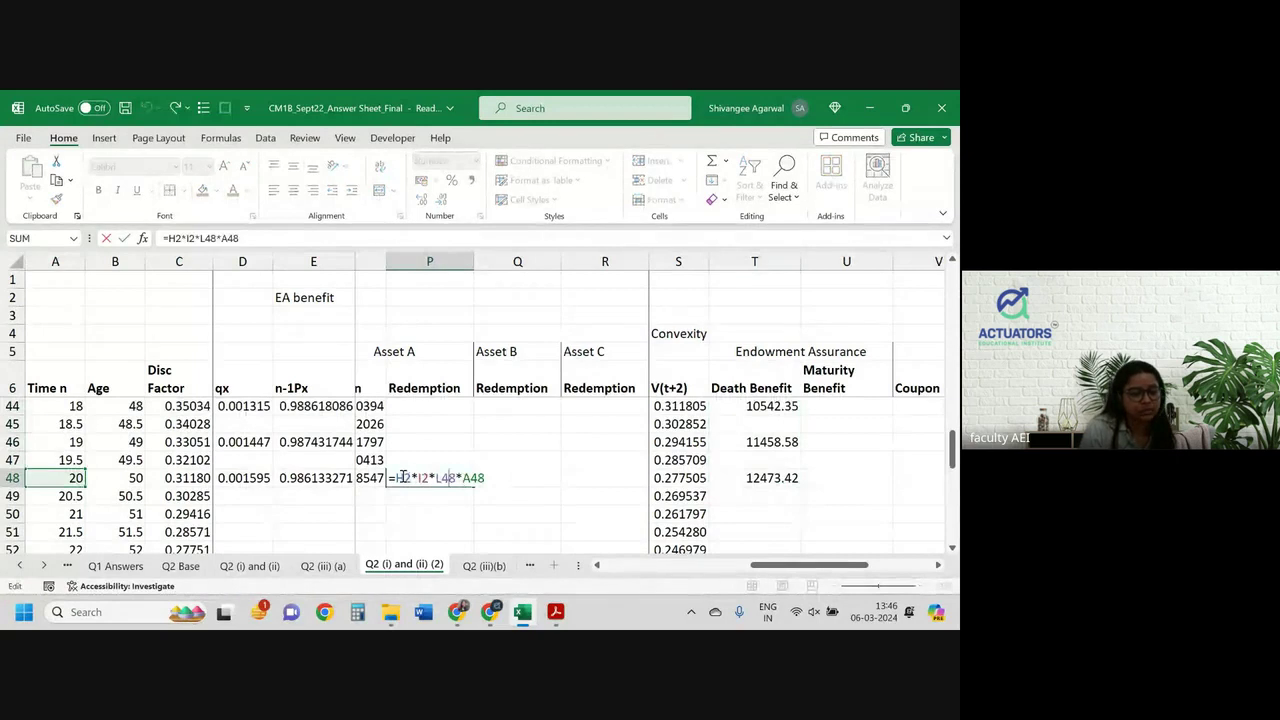
left_click(402, 477)
key("F4")
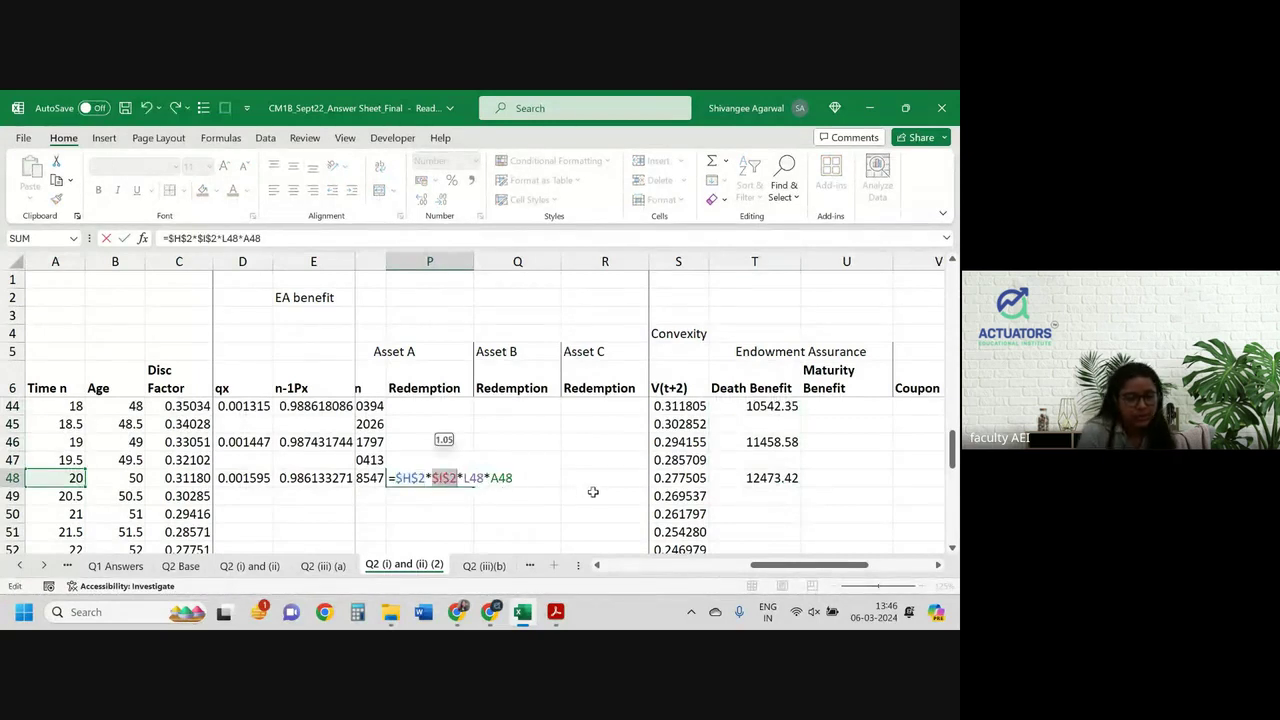
key("Return")
In the volatility maturity benefit formula in N48, make F2 absolute and lock the column of E48
key("Left")
key("Left")
key("Left")
key("Left")
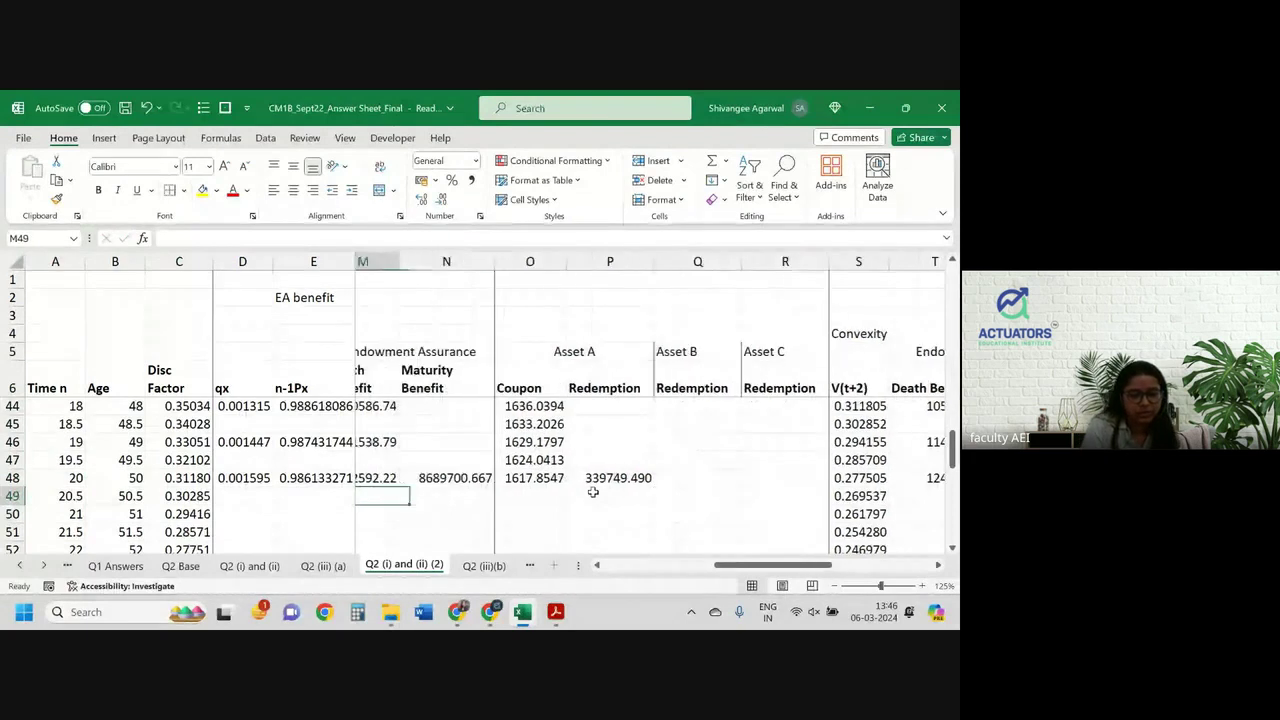
double_click(553, 477)
left_click(505, 478)
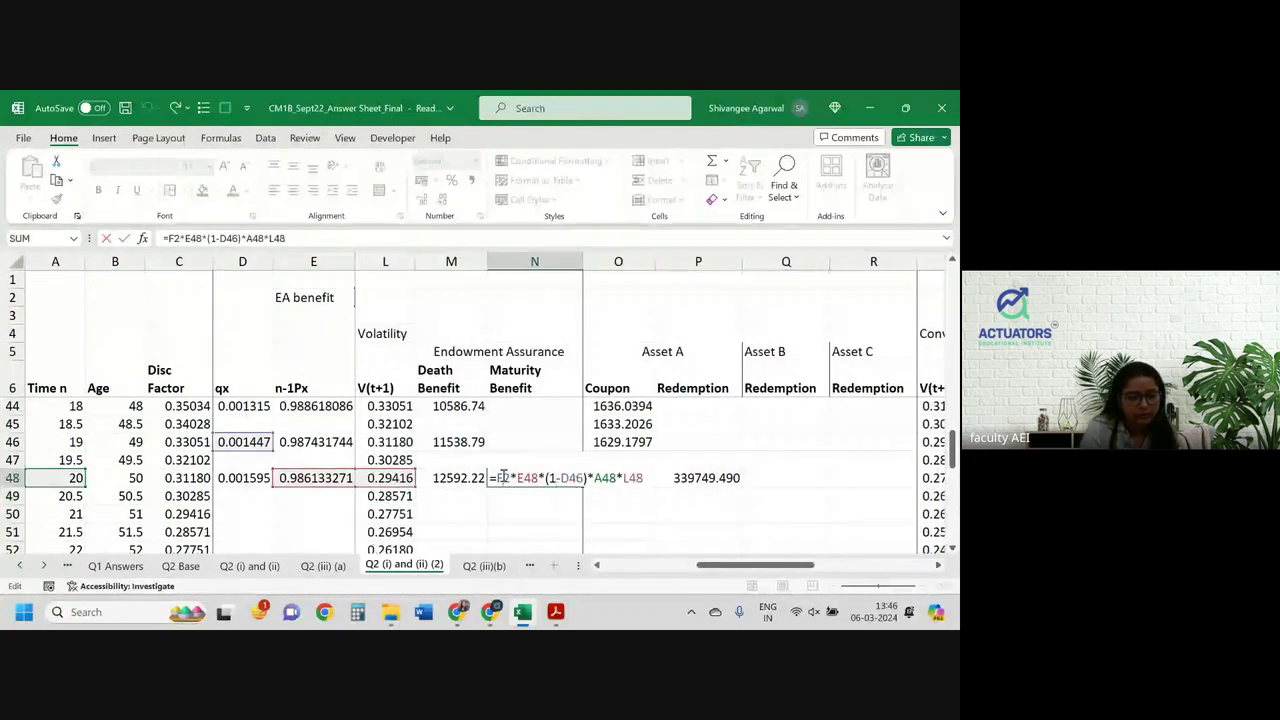
key("F4")
left_click(535, 478)
key("F4")
key("F4")
key("F4")
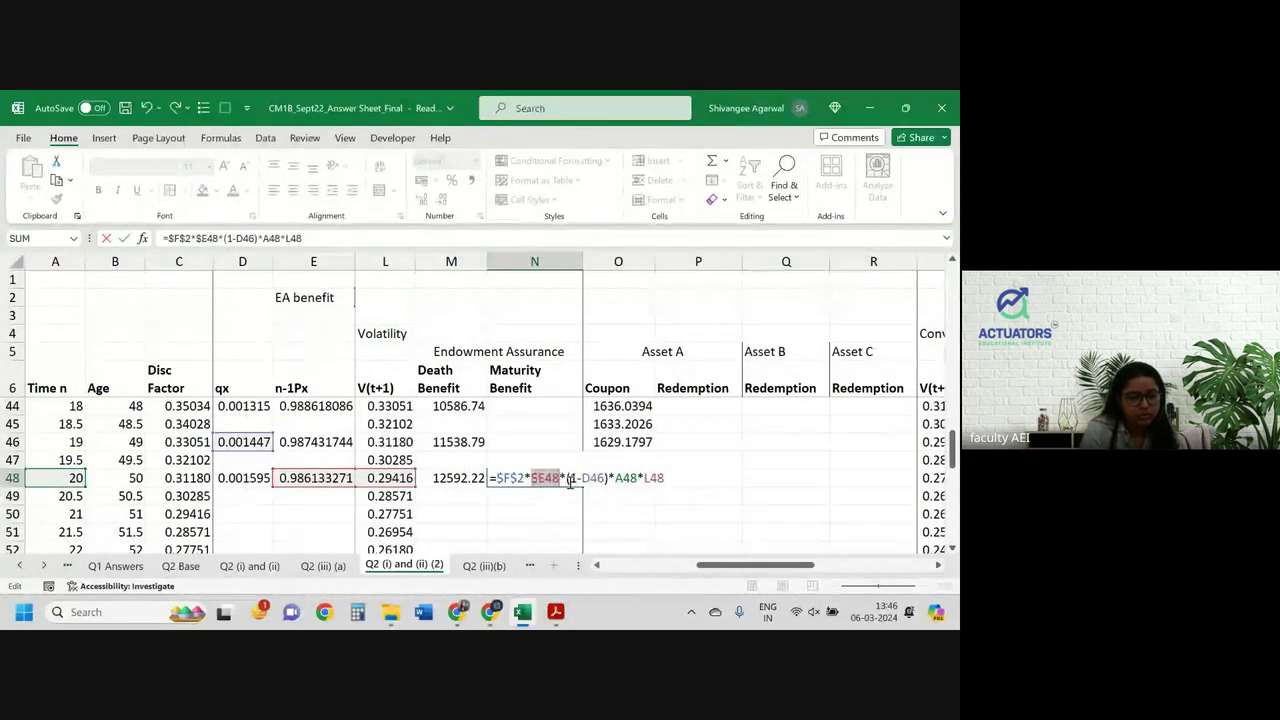
Lock the columns of D46 and A48 in N48, completing the formula =$F$2*$E48*(1-$D46)*$A48*L48
left_click(587, 479)
key("F4")
key("F4")
key("F4")
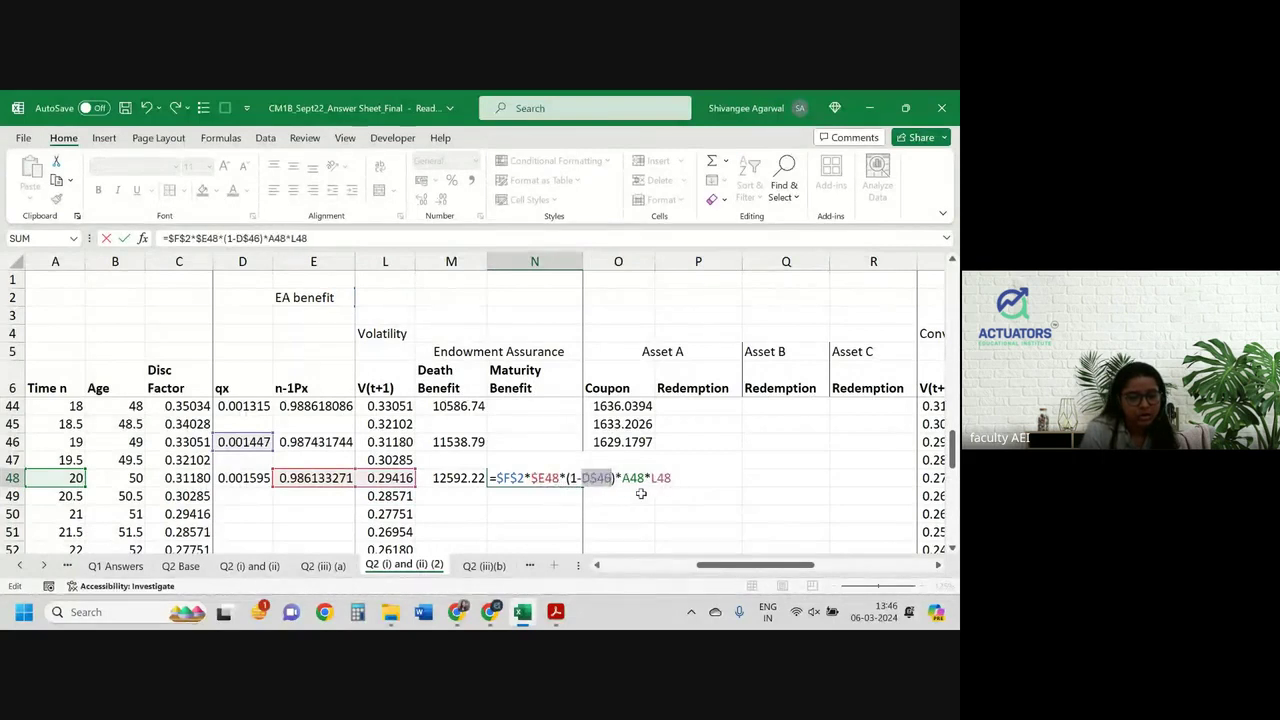
left_click(634, 478)
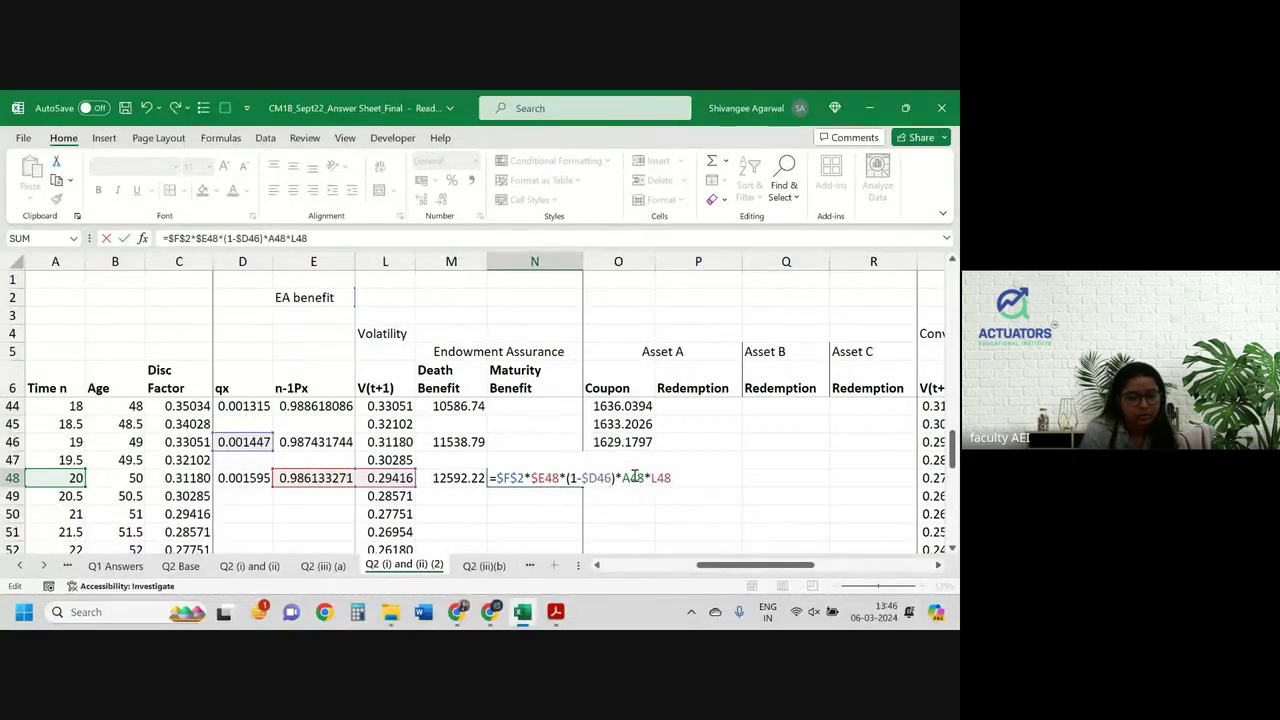
key("F4")
key("F4")
key("F4")
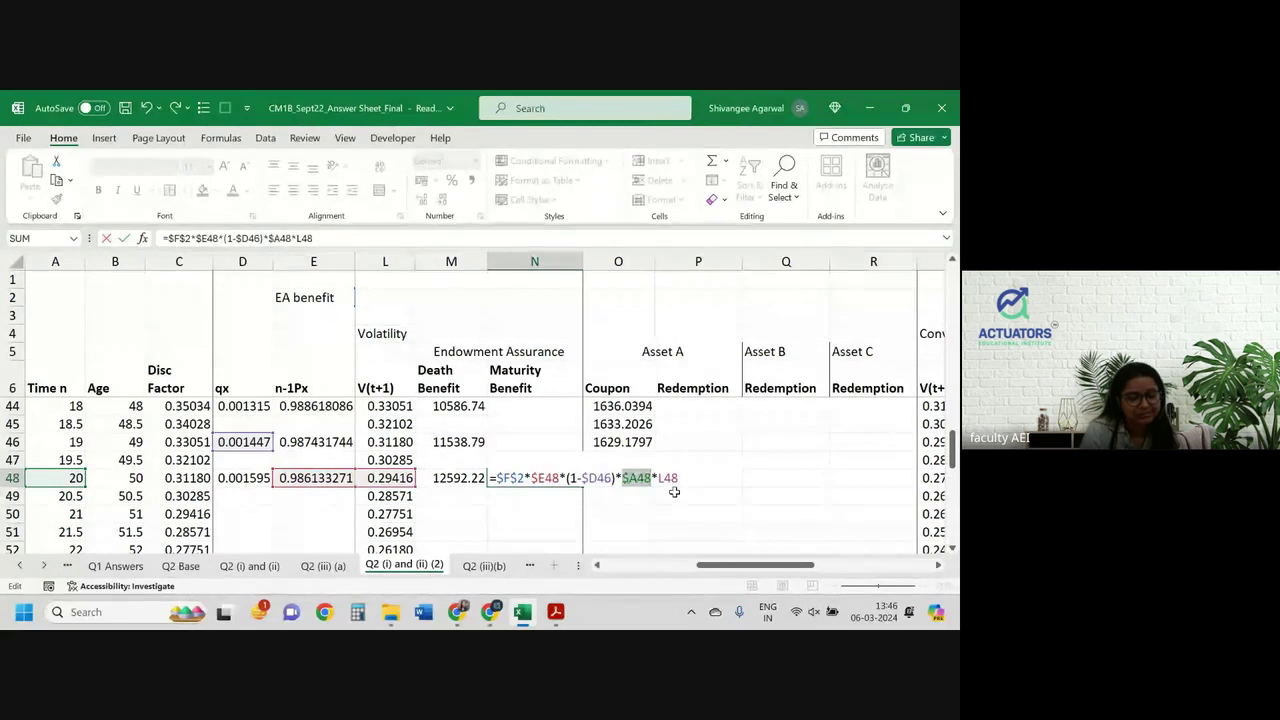
key("ctrl+Return")
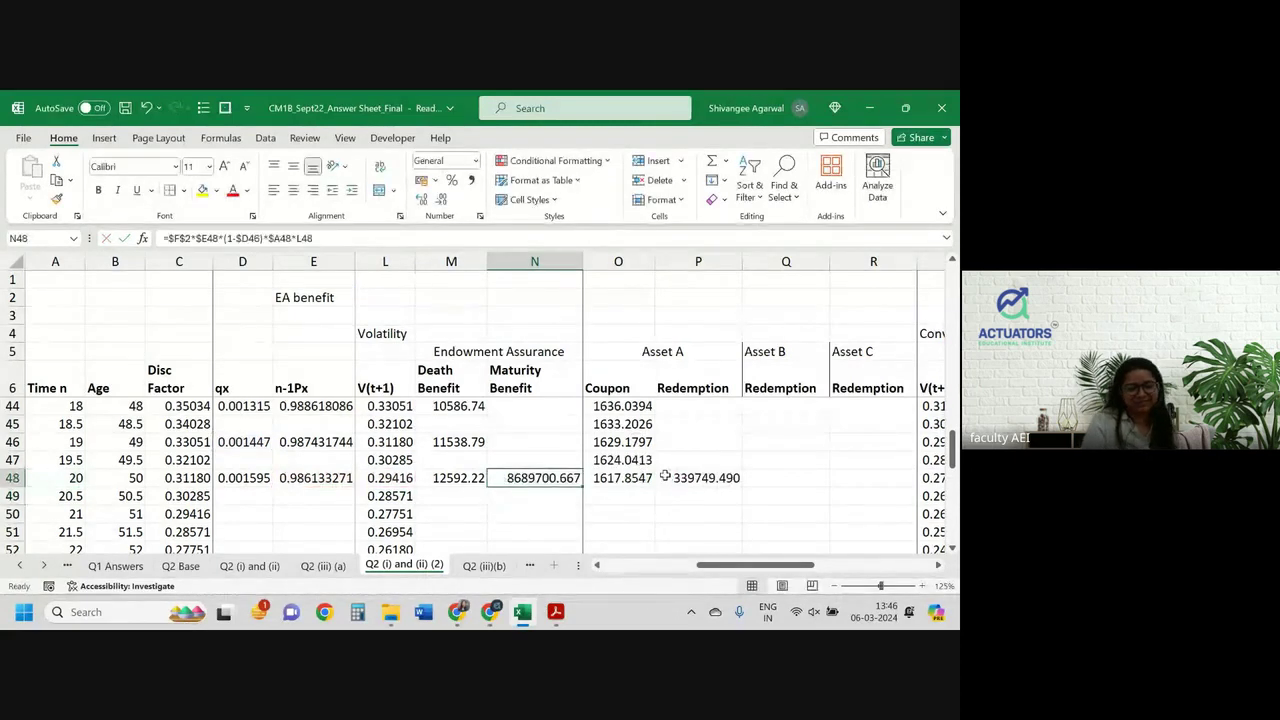
Copy the volatility maturity benefit formula from N48 to the convexity Maturity Benefit cell U48
key("ctrl+c")
key("Right")
key("Right")
key("Right")
key("Right")
key("Right")
key("Right")
key("Right")
key("Right")
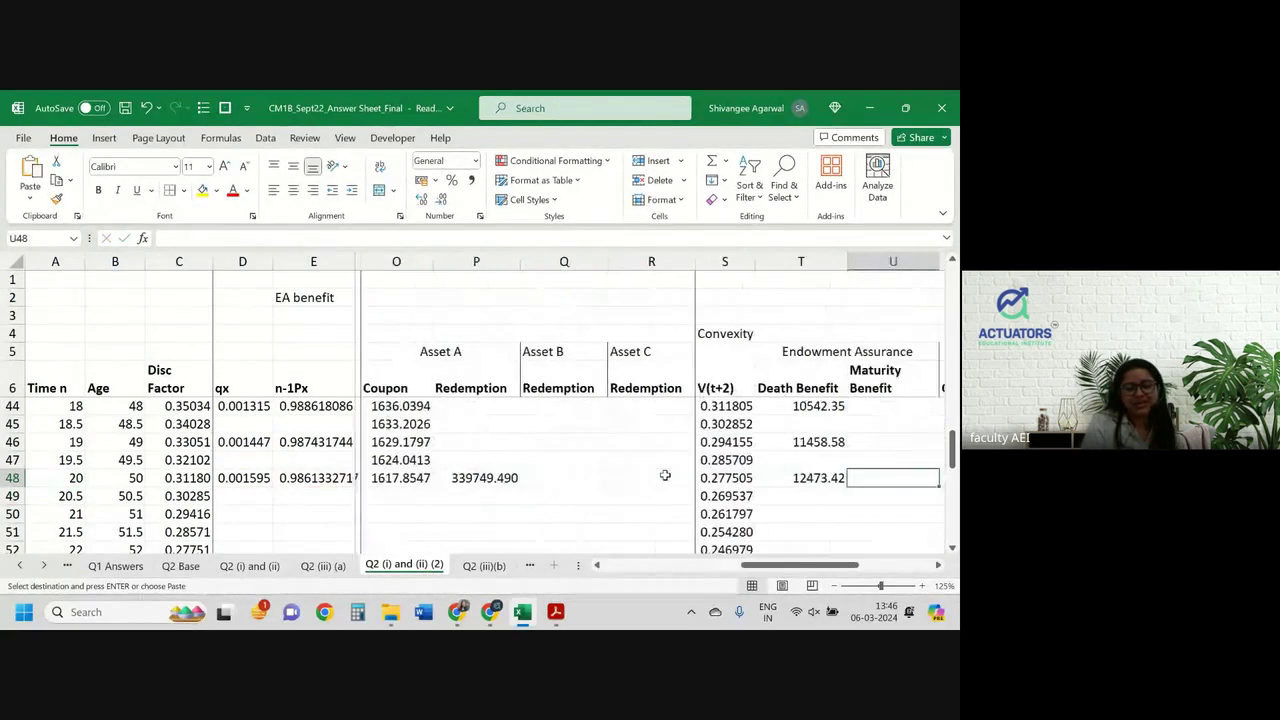
key("Left")
key("ctrl+v")
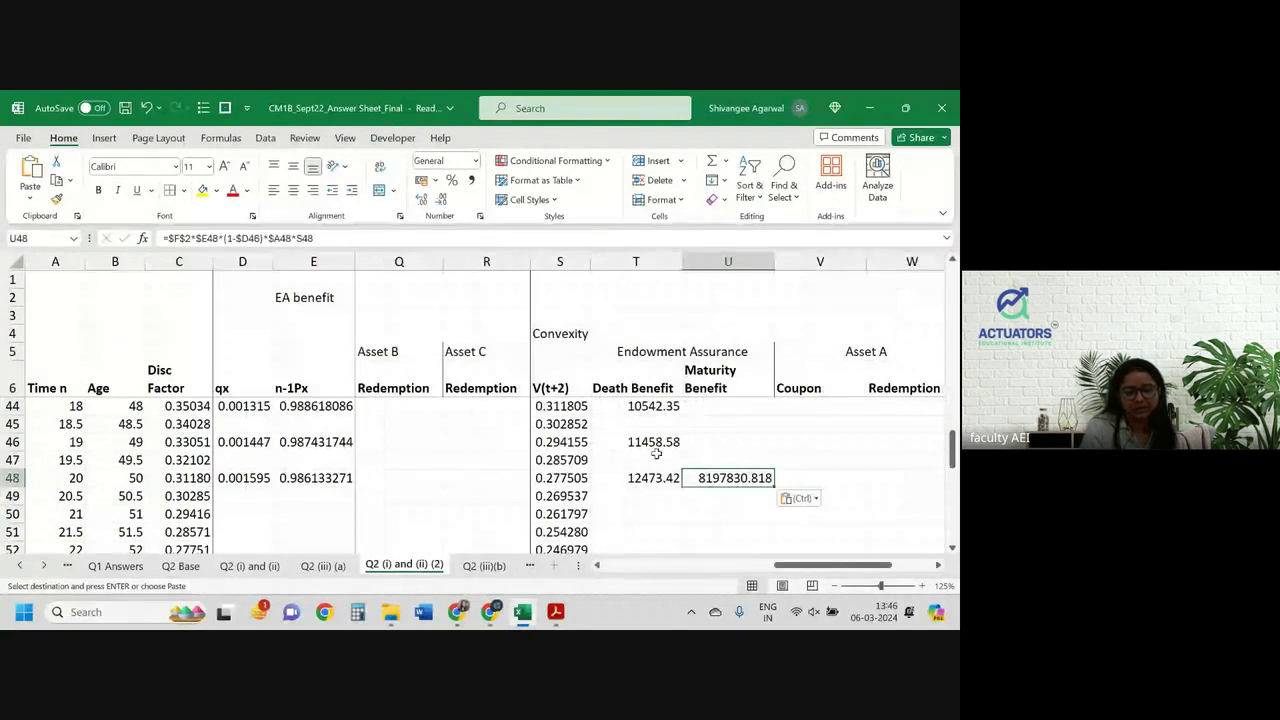
In the convexity maturity benefit formula in U48, replace the factor $A48 with ($A48-1)
double_click(765, 478)
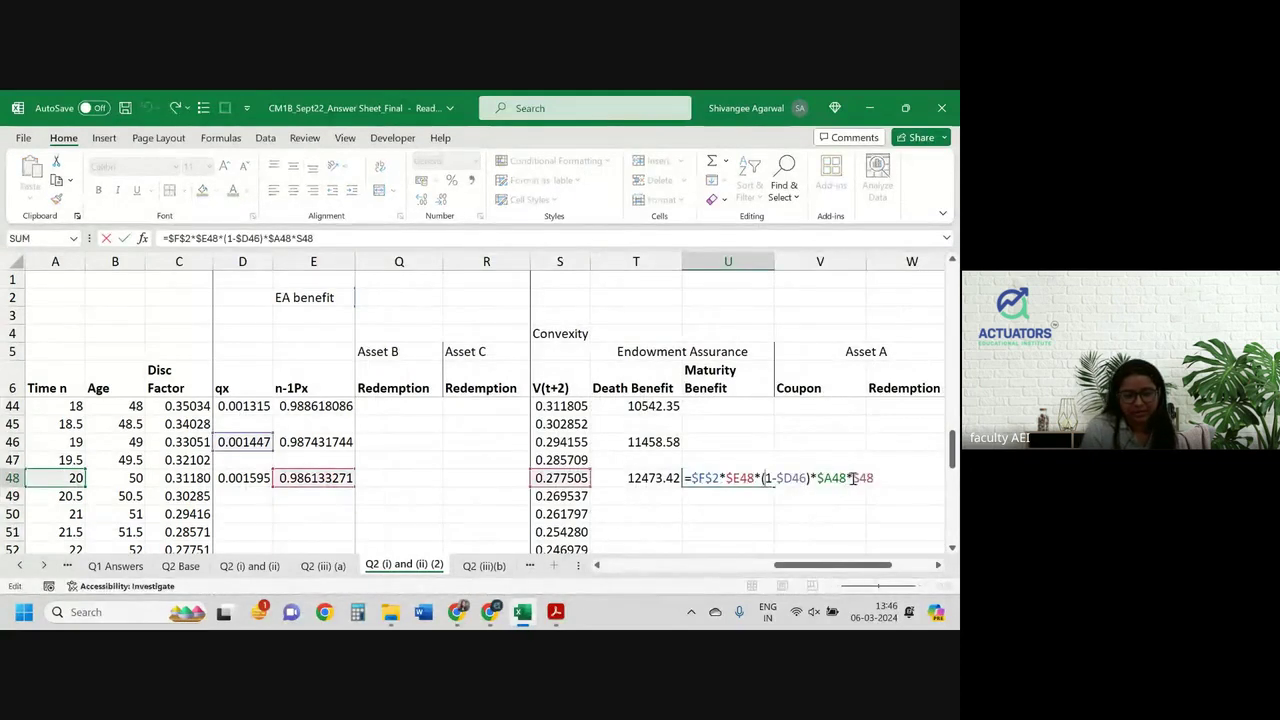
left_click(852, 478)
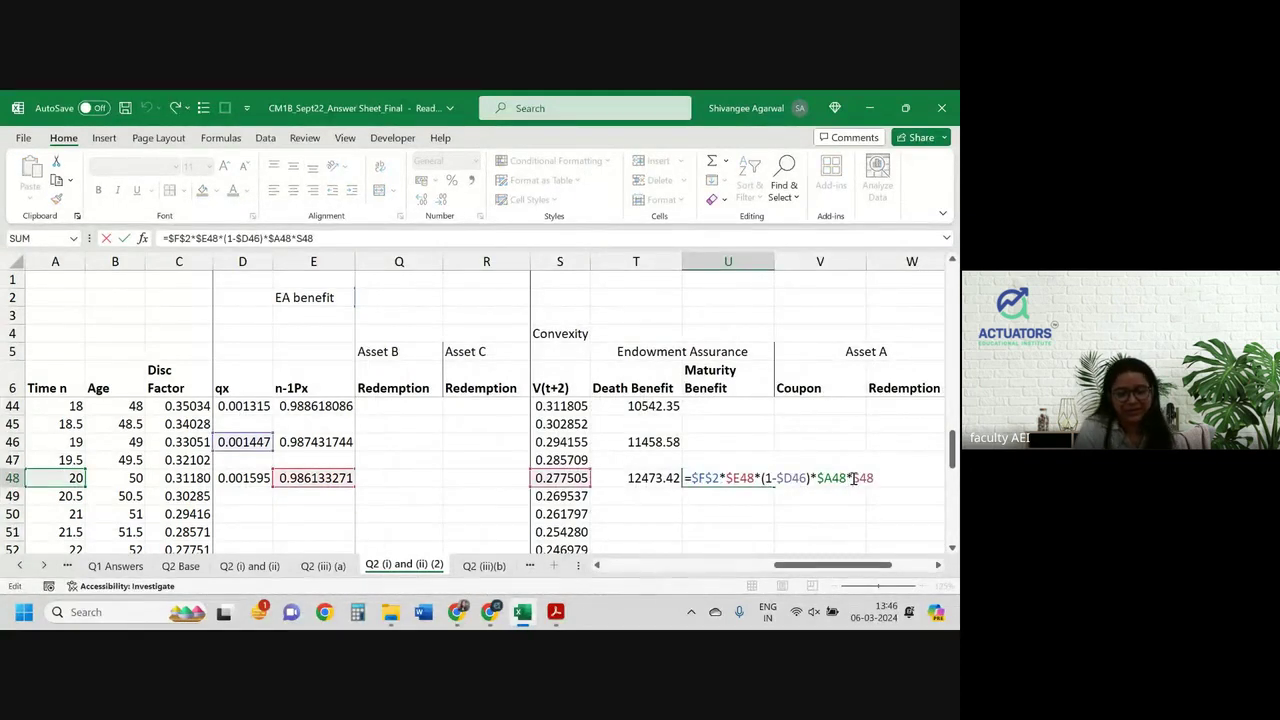
left_click(818, 477)
type("($A48")
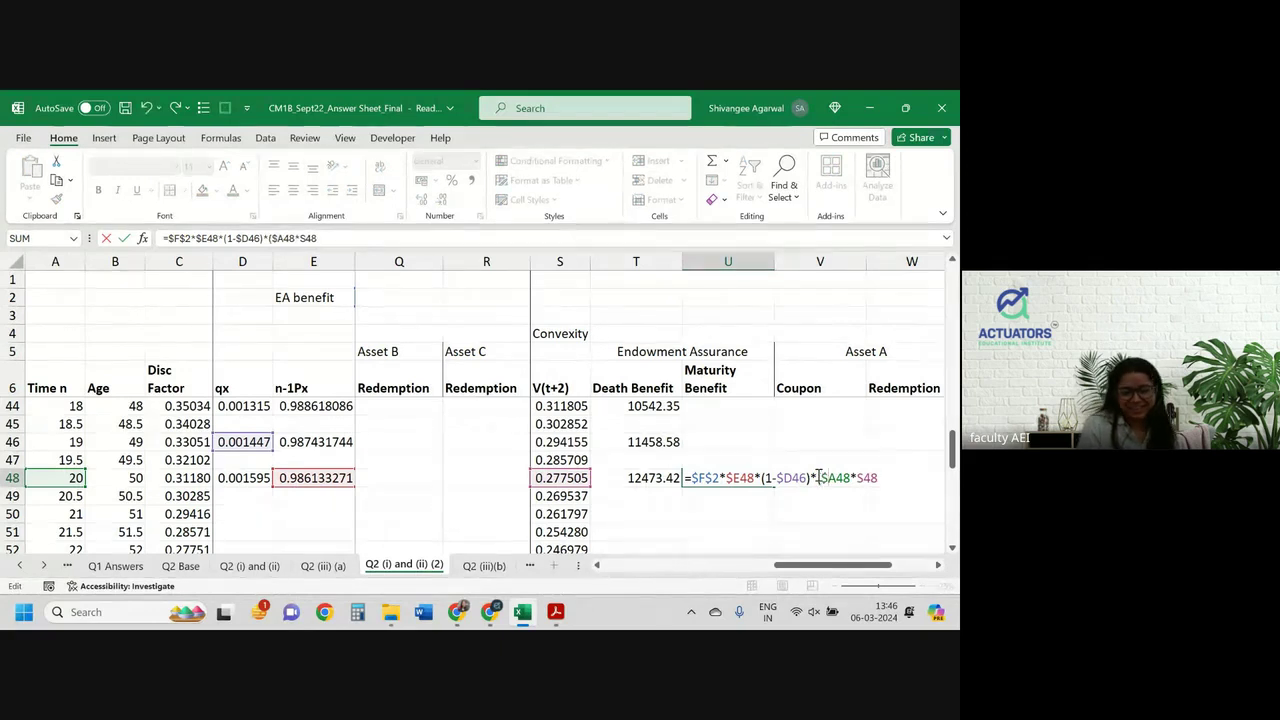
type("-1)")
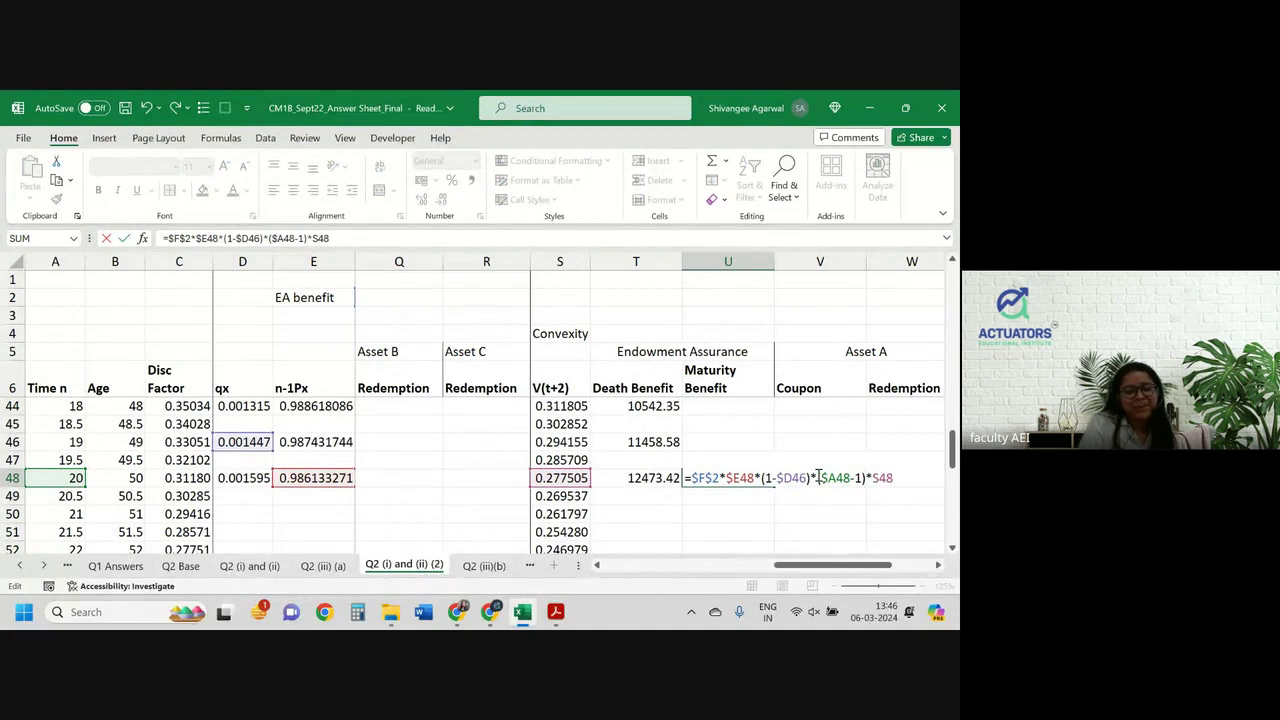
key("Return")
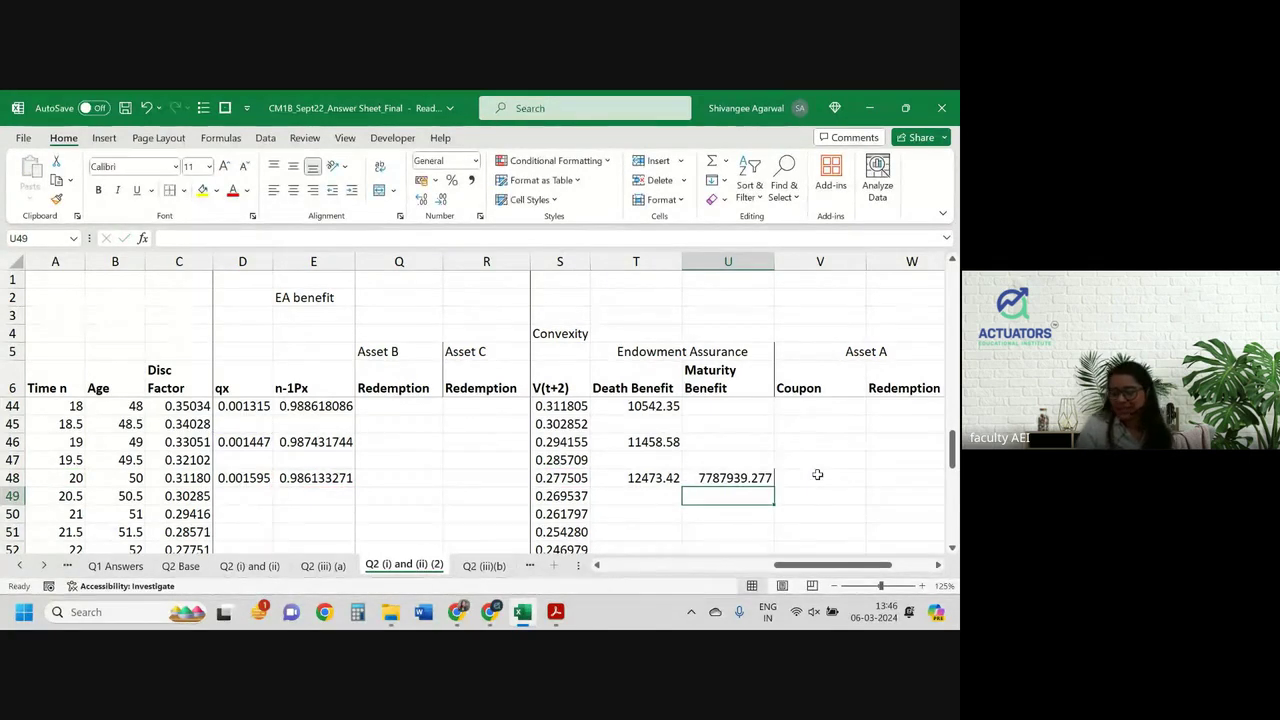
Copy the volatility endowment assurance total formula from N60 to the convexity total cell U60 and autofit column U
key("super+Tab")
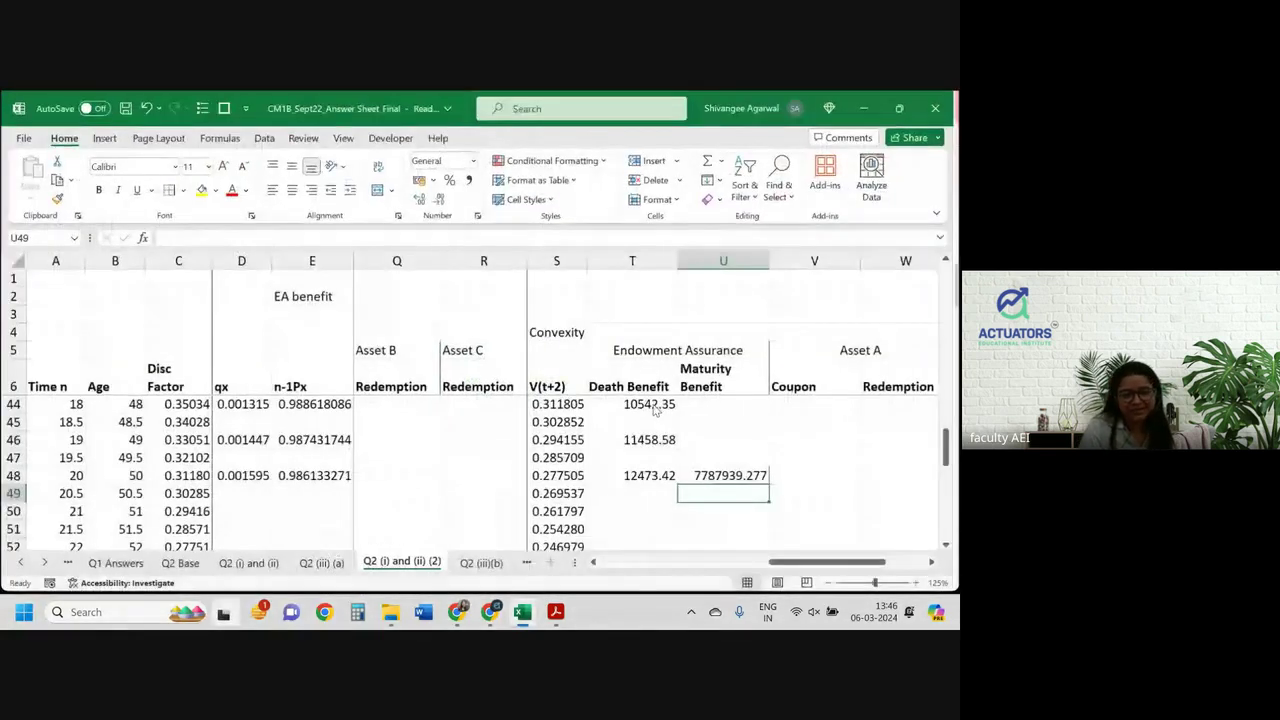
scroll(655, 410, "down", 4)
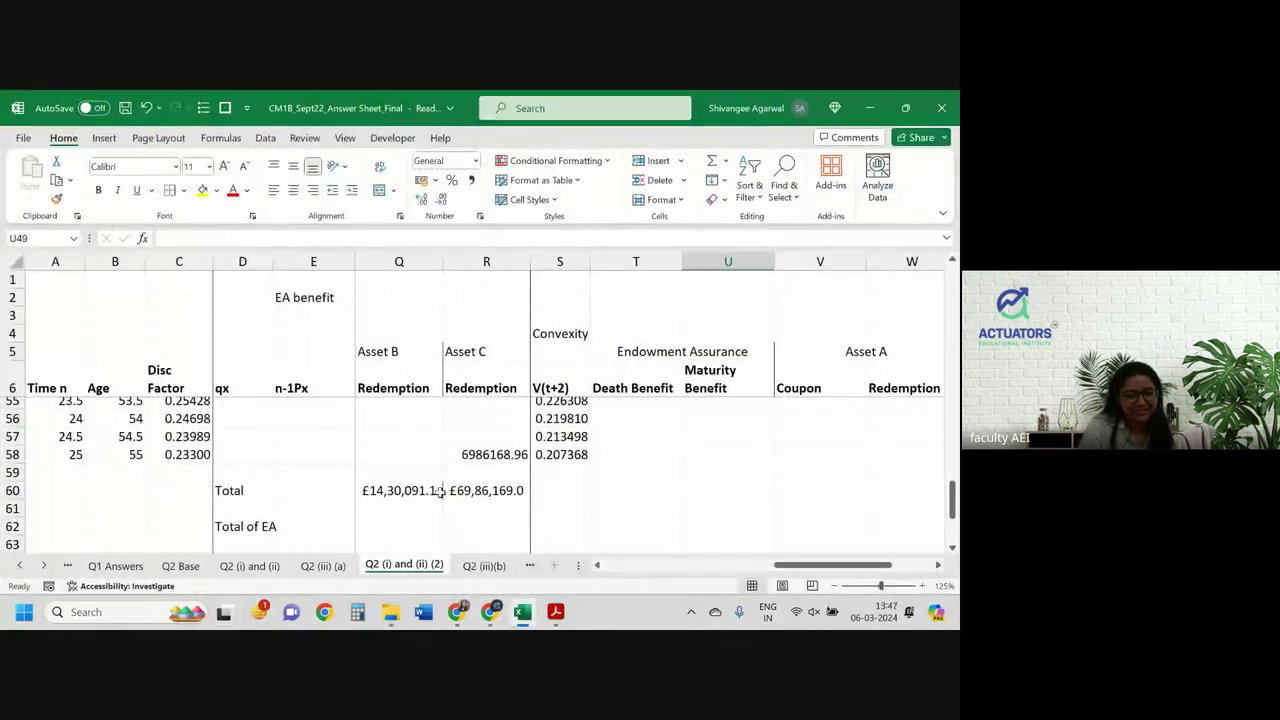
scroll(438, 490, "left", 8)
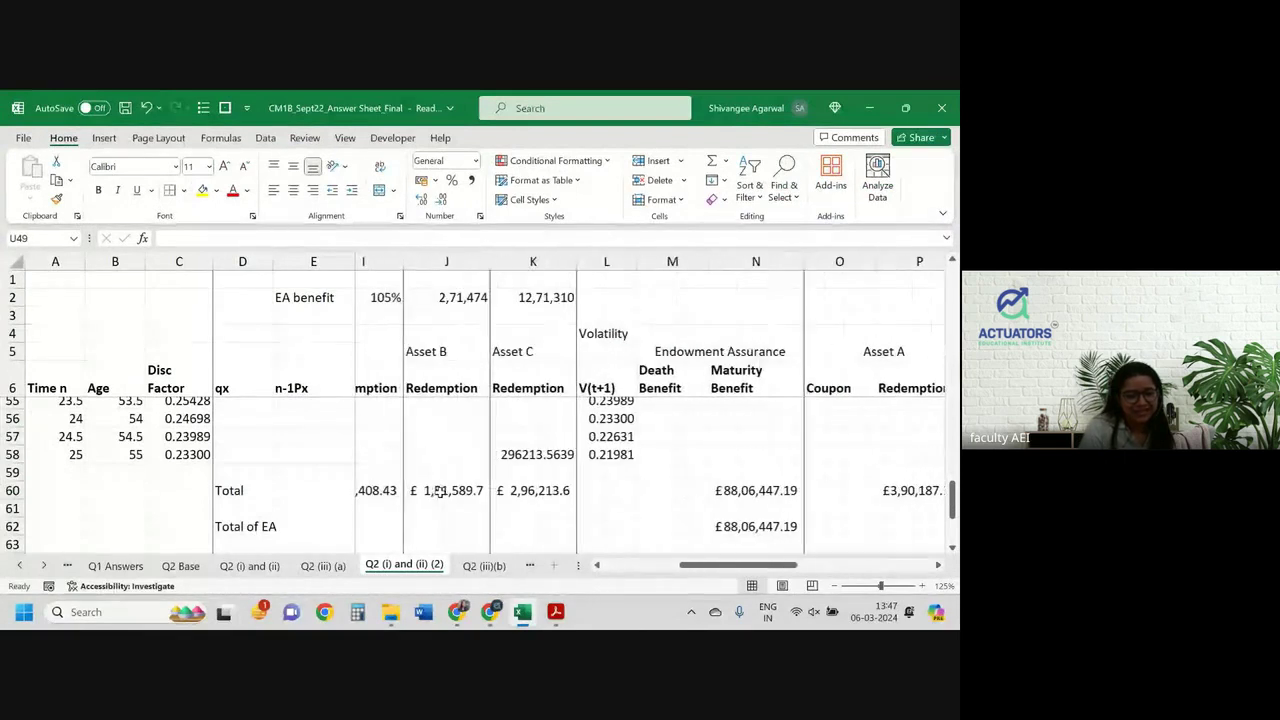
scroll(438, 490, "left", 2)
scroll(438, 490, "right", 5)
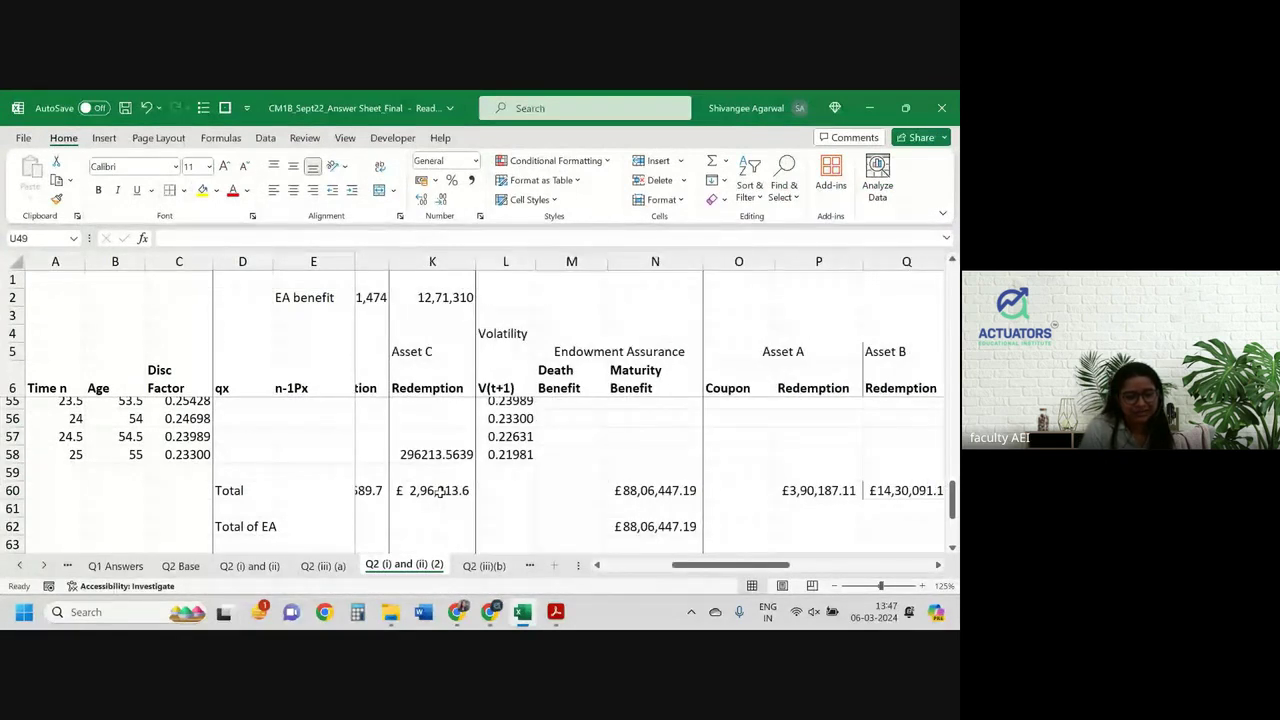
left_click(660, 490)
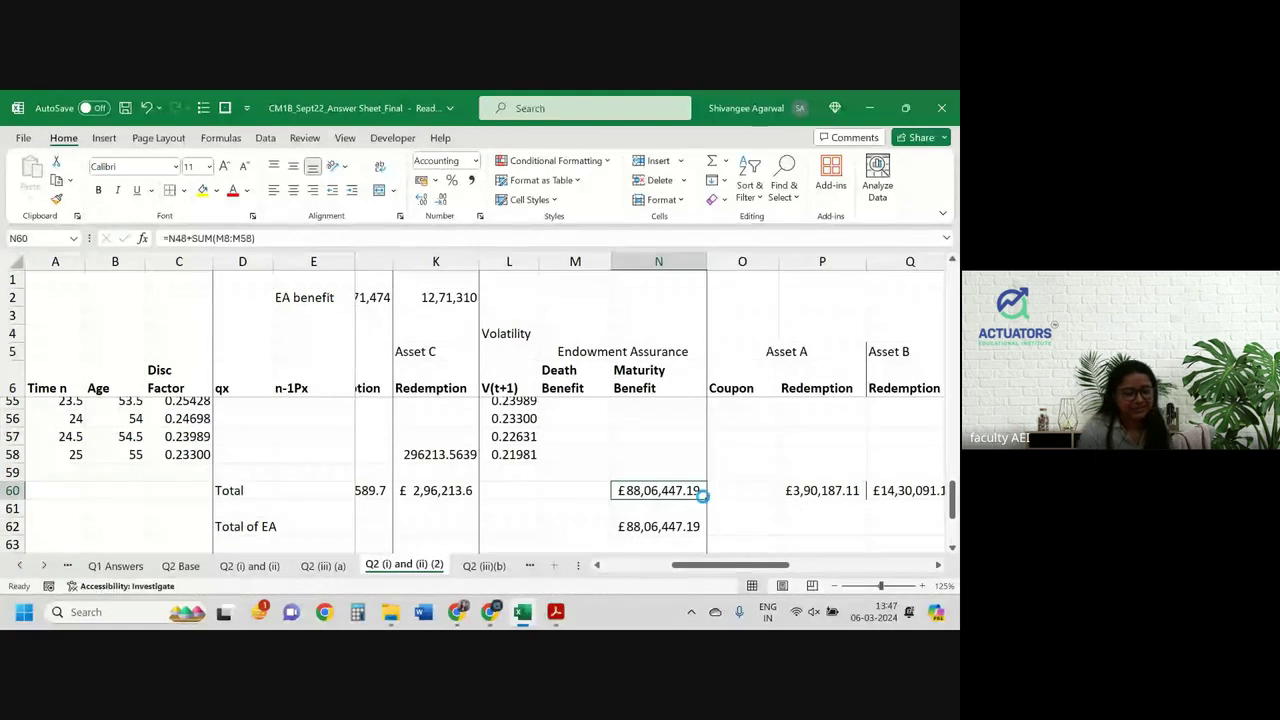
key("ctrl+c")
key("Right")
key("Right")
key("Right")
key("Right")
key("Right")
key("Right")
key("Right")
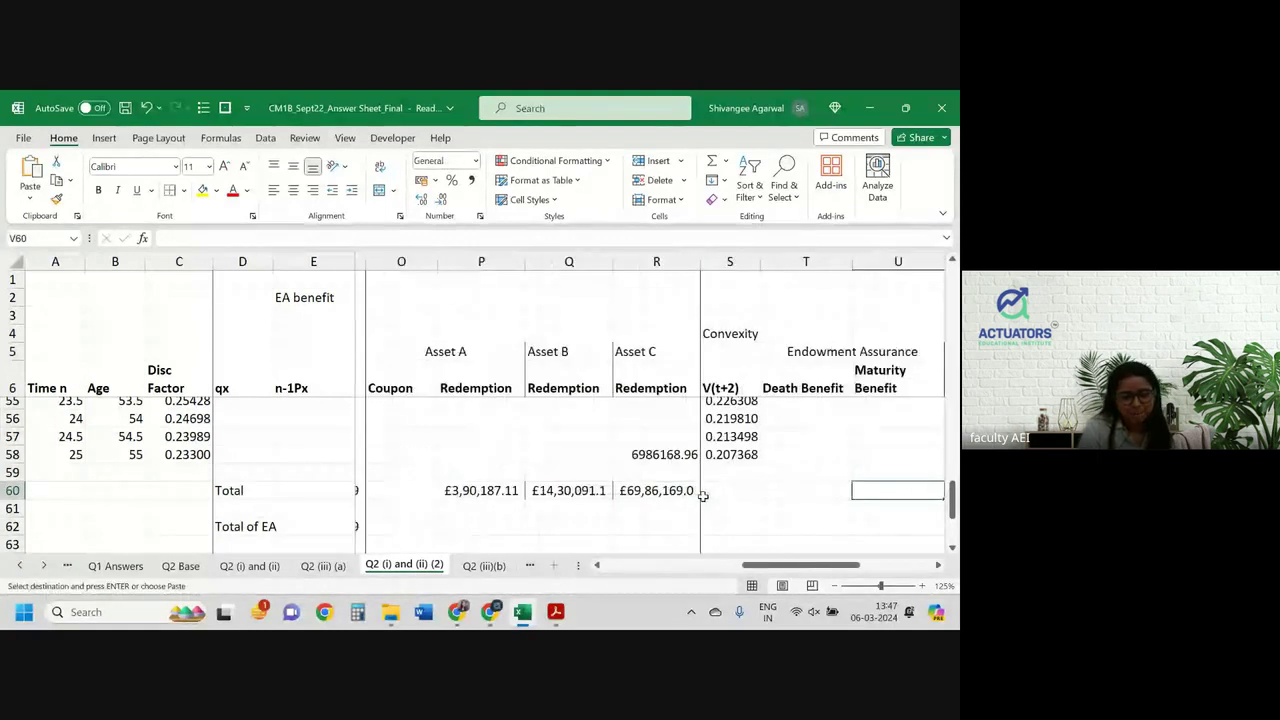
key("Right")
key("Right")
key("Left")
key("Left")
key("Left")
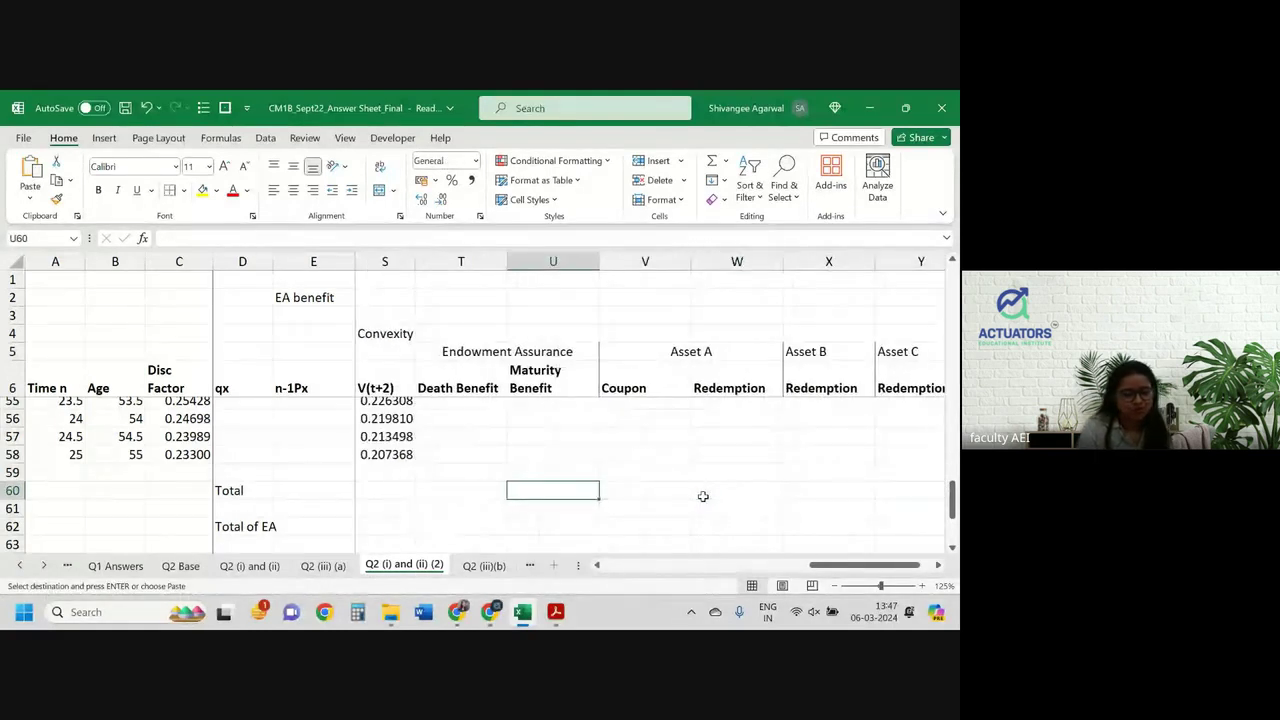
key("ctrl+v")
double_click(603, 261)
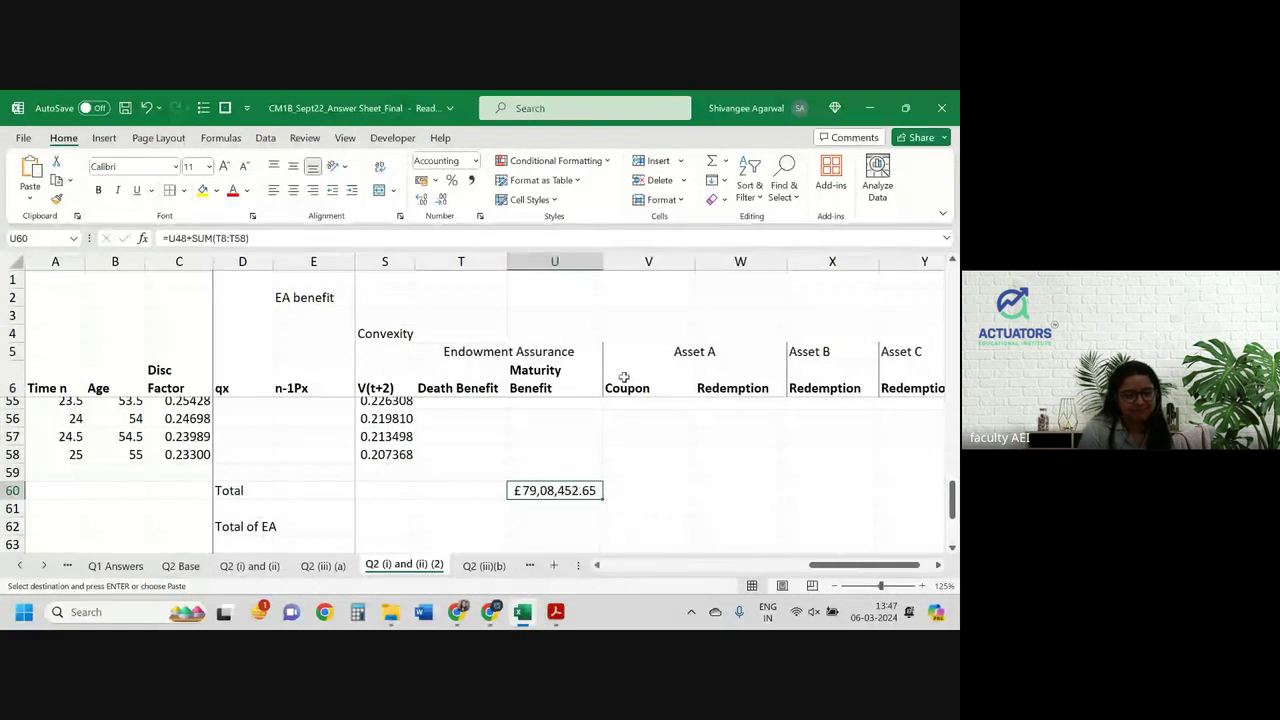
Check the endowment assurance total formula in U60 against the convexity benefit columns it sums
scroll(623, 376, "up", 4)
scroll(629, 399, "down", 4)
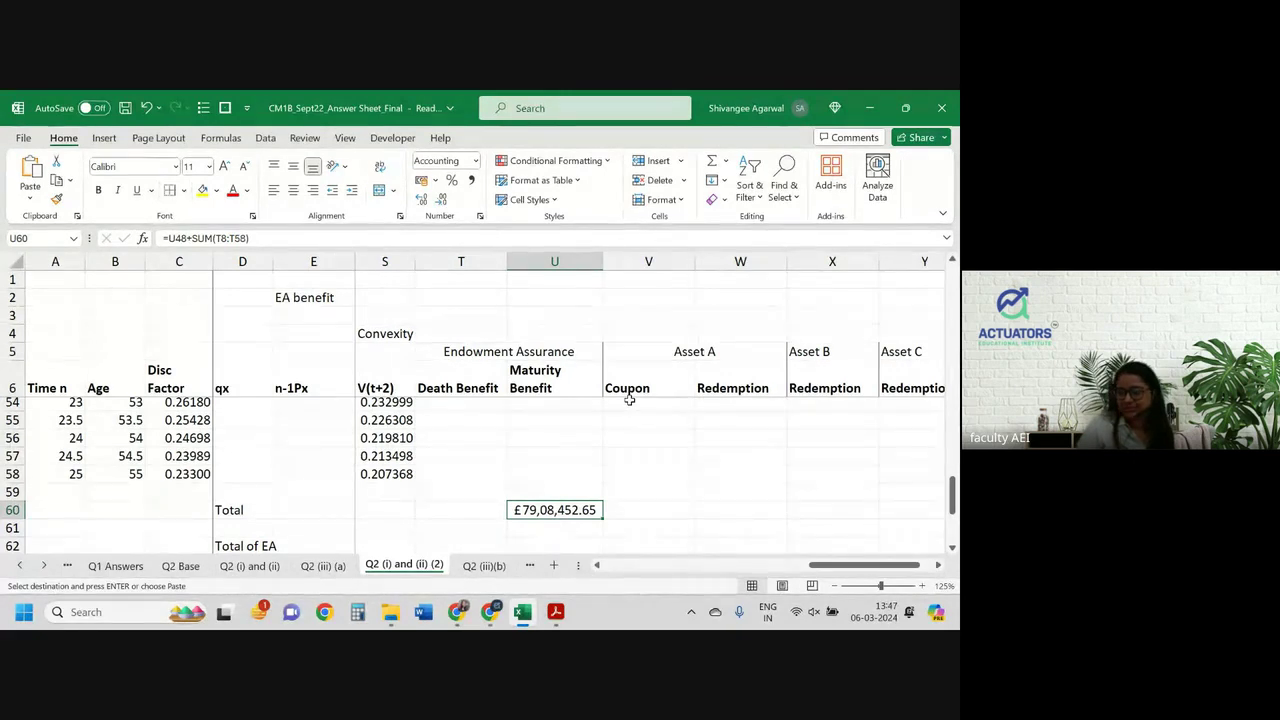
double_click(562, 510)
key("Return")
scroll(562, 508, "up", 5)
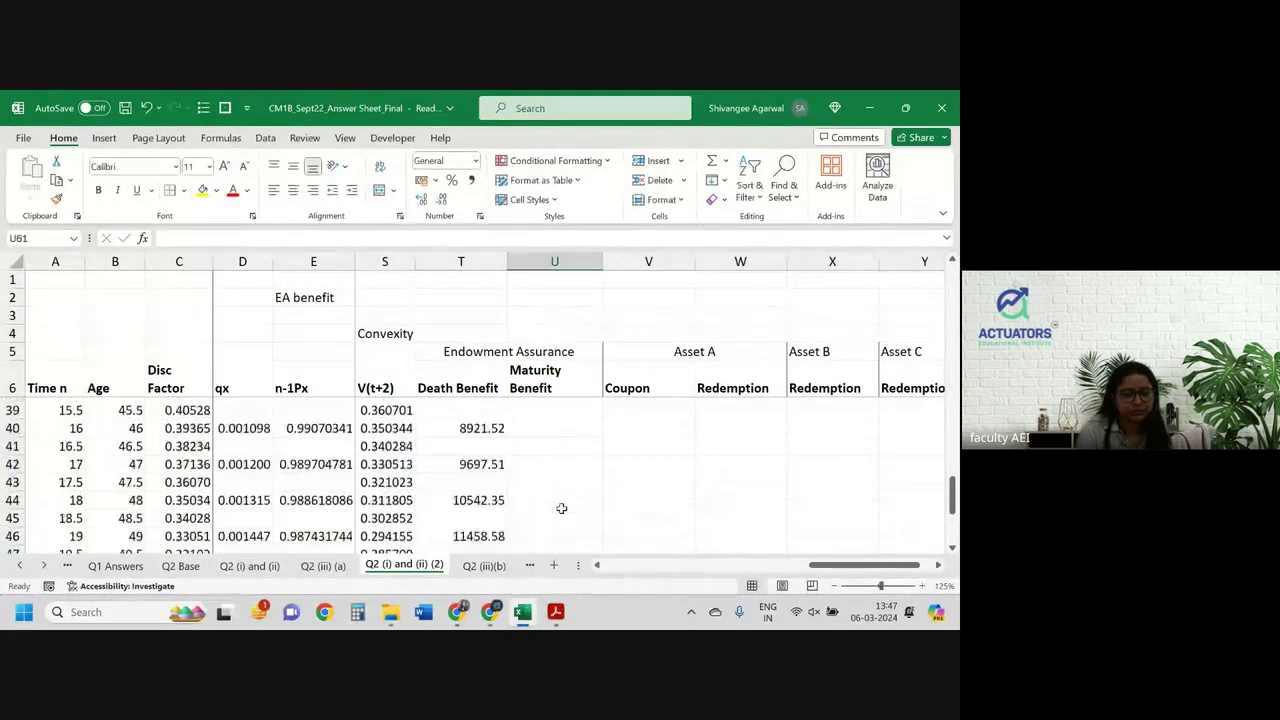
scroll(562, 508, "down", 5)
key("Up")
key("Up")
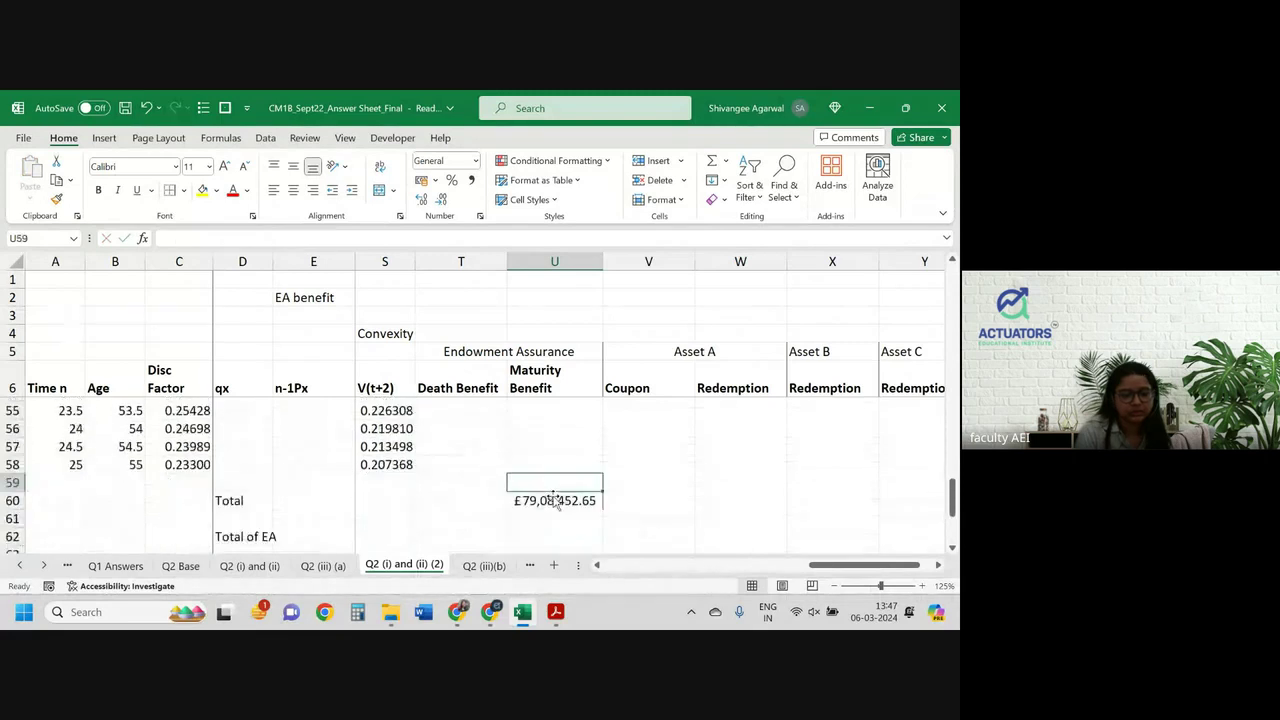
Correct the time factor in the convexity maturity benefit formula in U48 to ($A48+1)
scroll(557, 503, "up", 4)
double_click(543, 485)
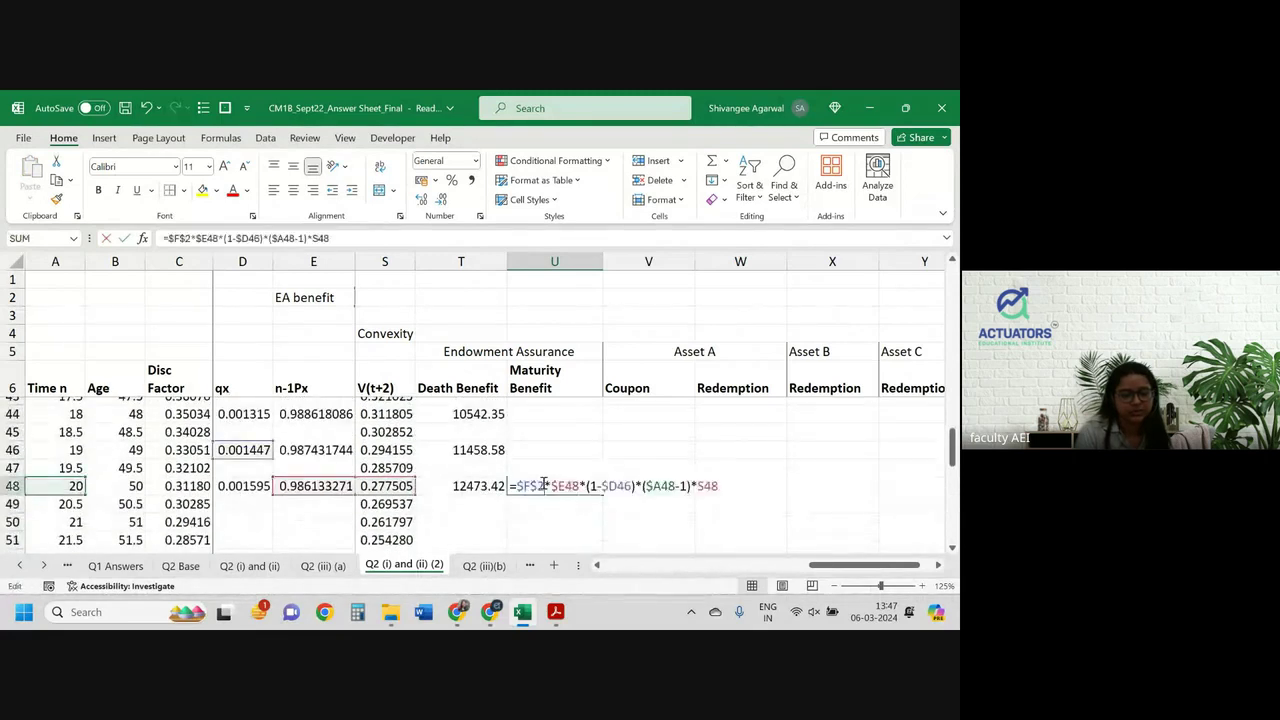
left_click(681, 485)
key("BackSpace")
type("+")
key("Return")
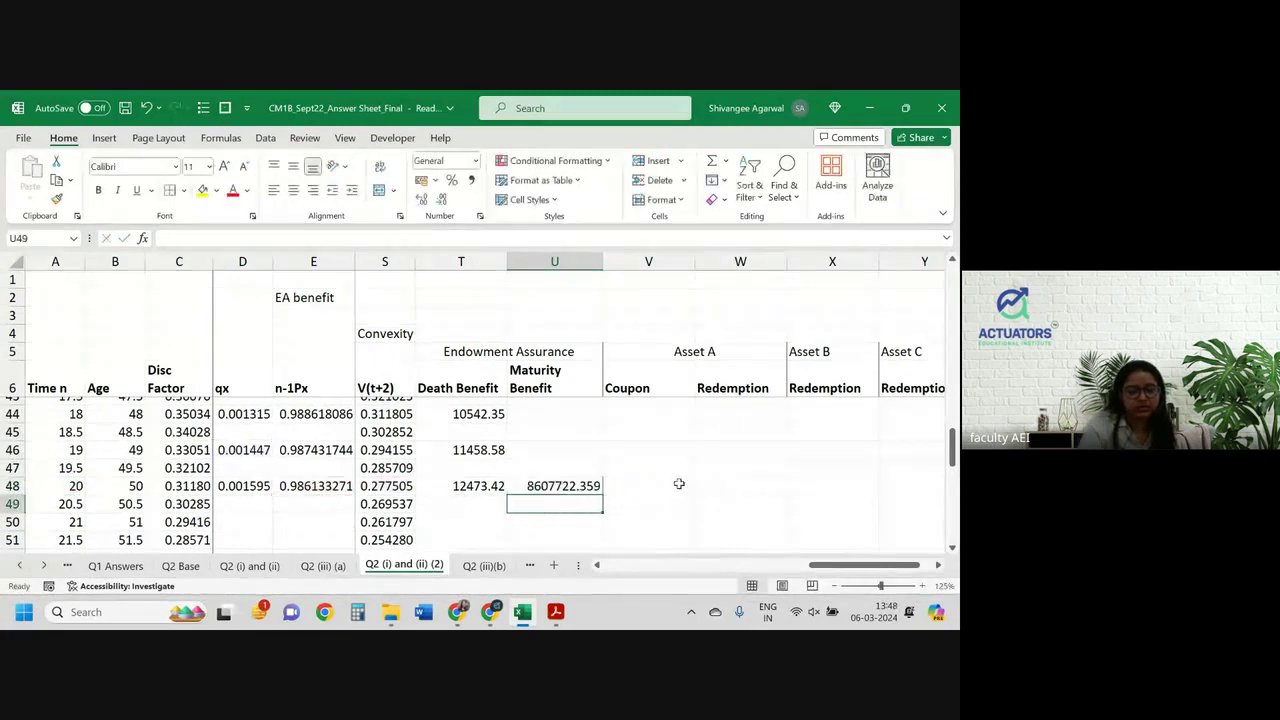
Examine the convexity death benefit formula in T48 and the endowment assurance total in U60
double_click(466, 485)
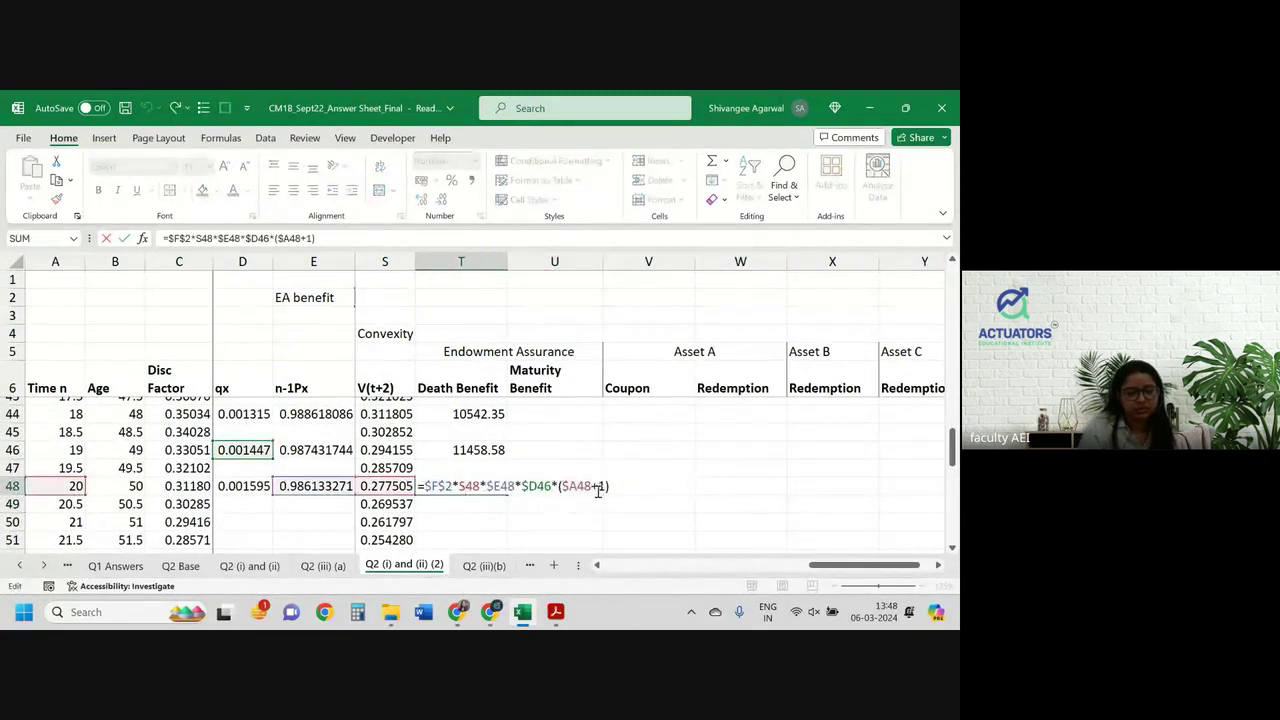
key("Return")
scroll(609, 490, "down", 3)
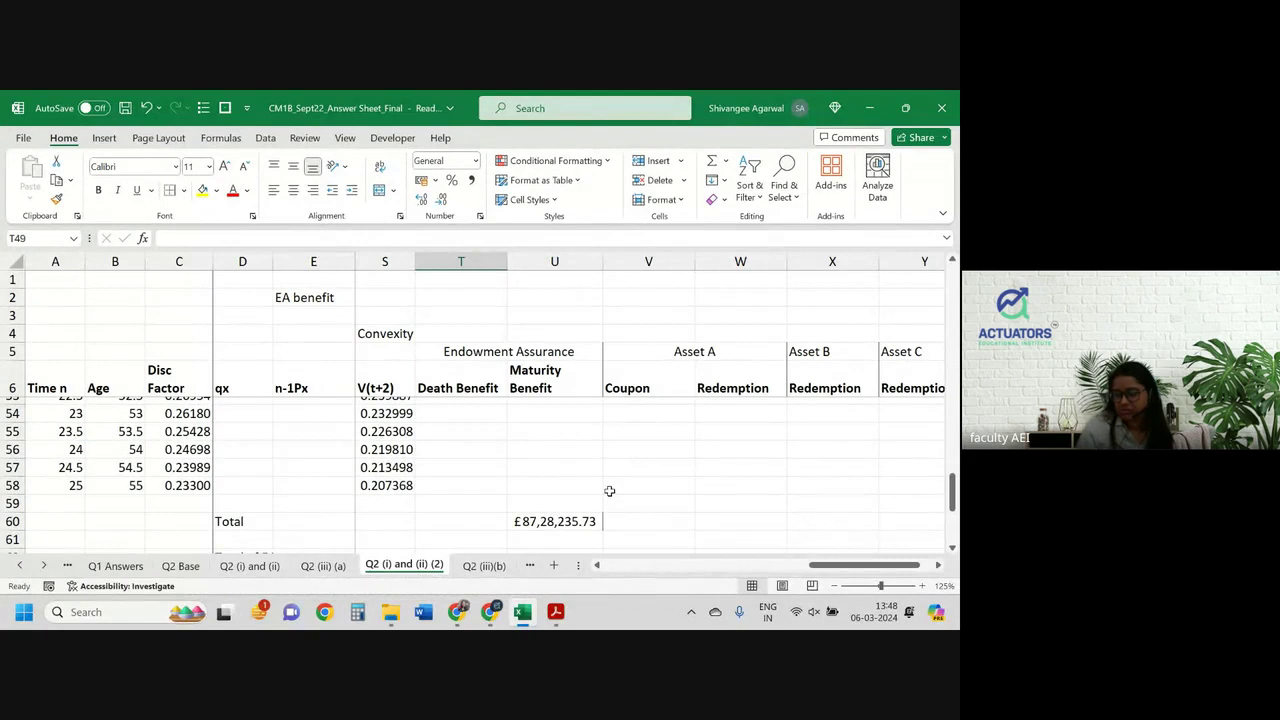
scroll(664, 444, "up", 2)
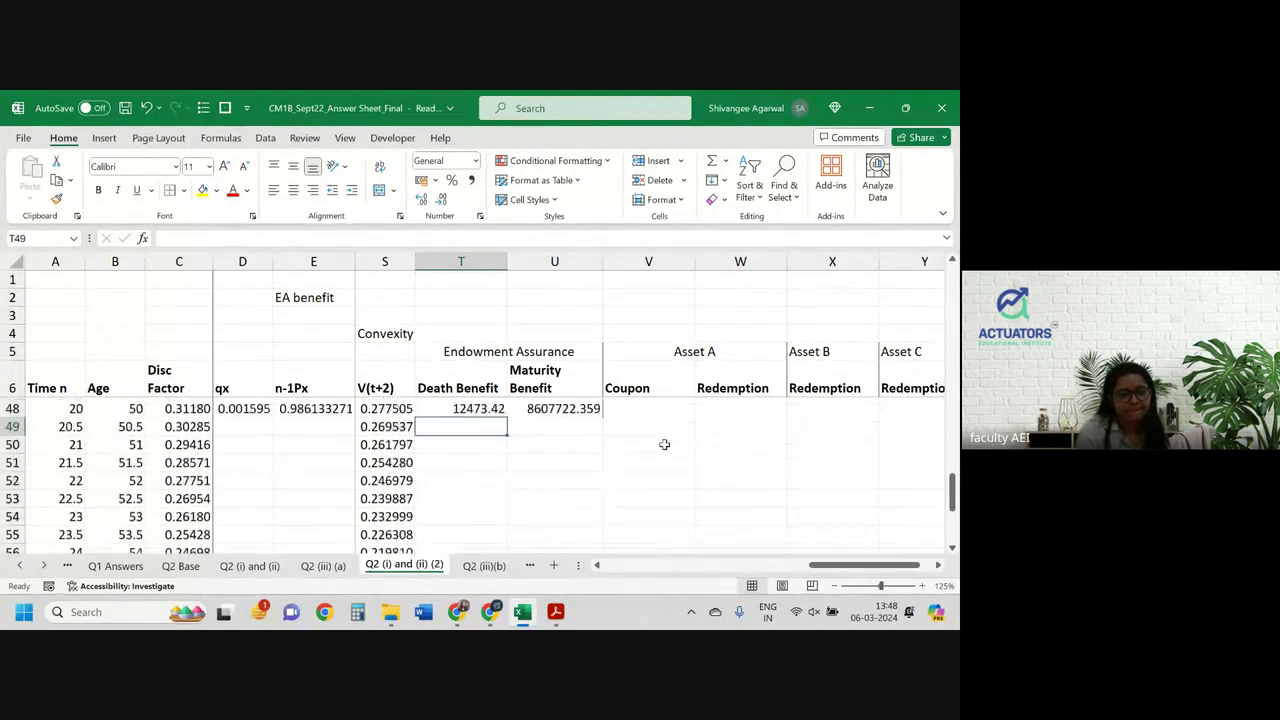
scroll(664, 444, "up", 1)
scroll(583, 443, "up", 1)
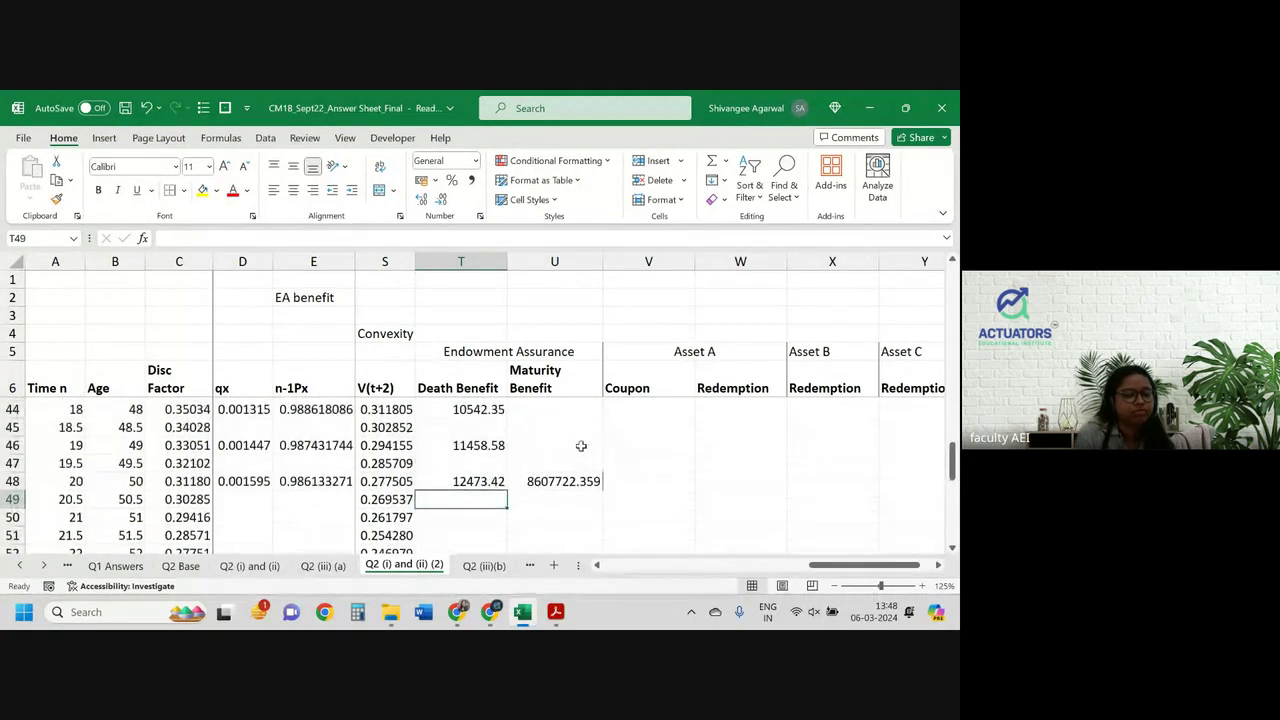
left_click(437, 484)
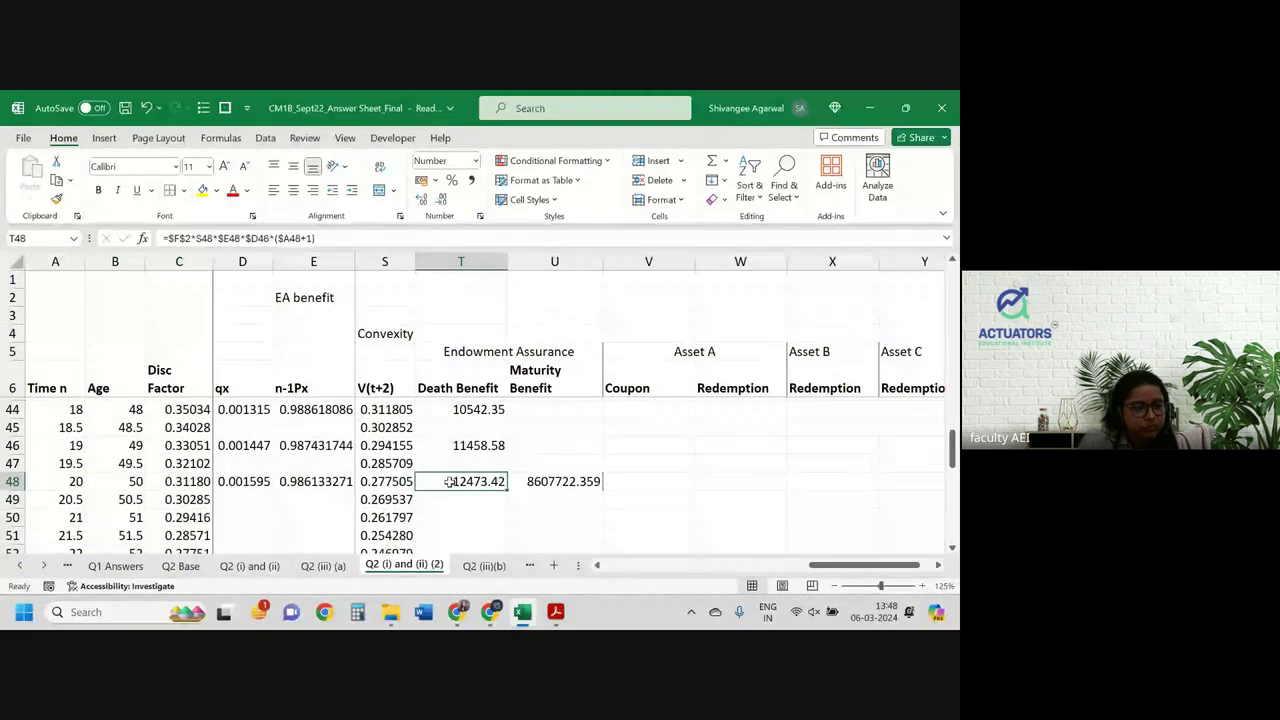
double_click(449, 481)
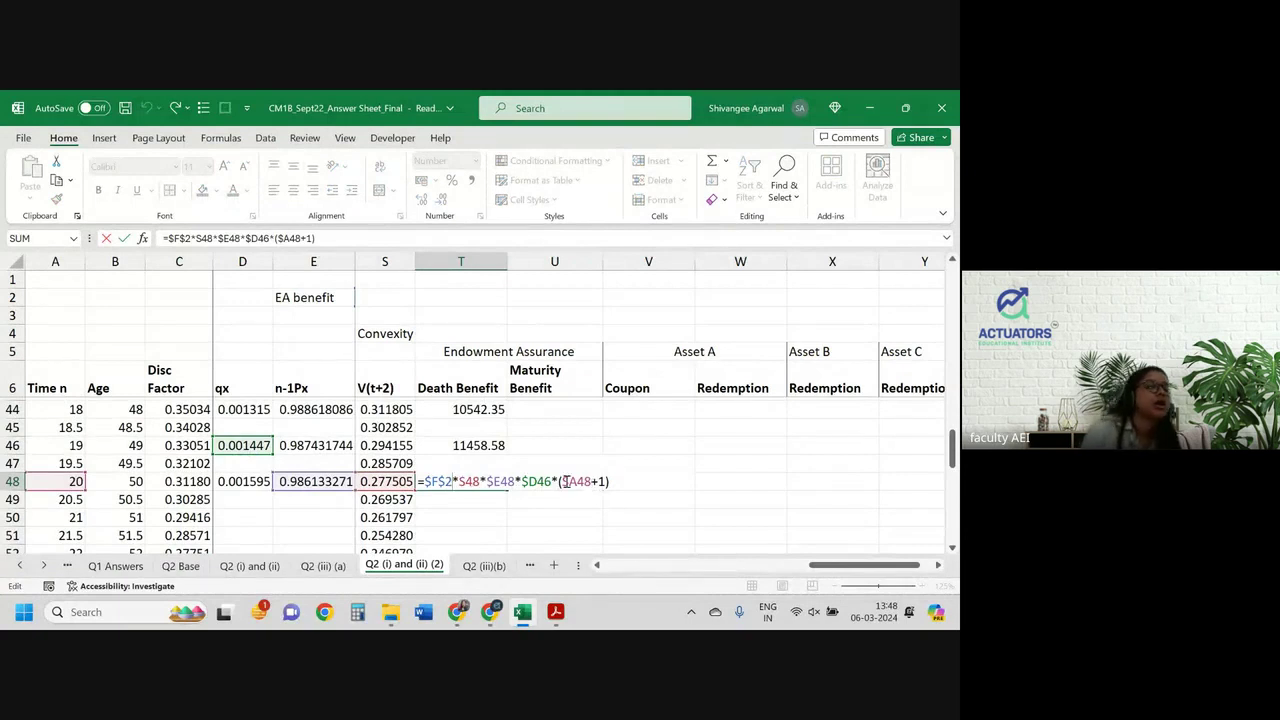
key("Return")
Multiply the convexity death benefit formula in T10 by A10, giving =$F$2*$D8*S10*($A10+1)*A10
scroll(565, 481, "up", 13)
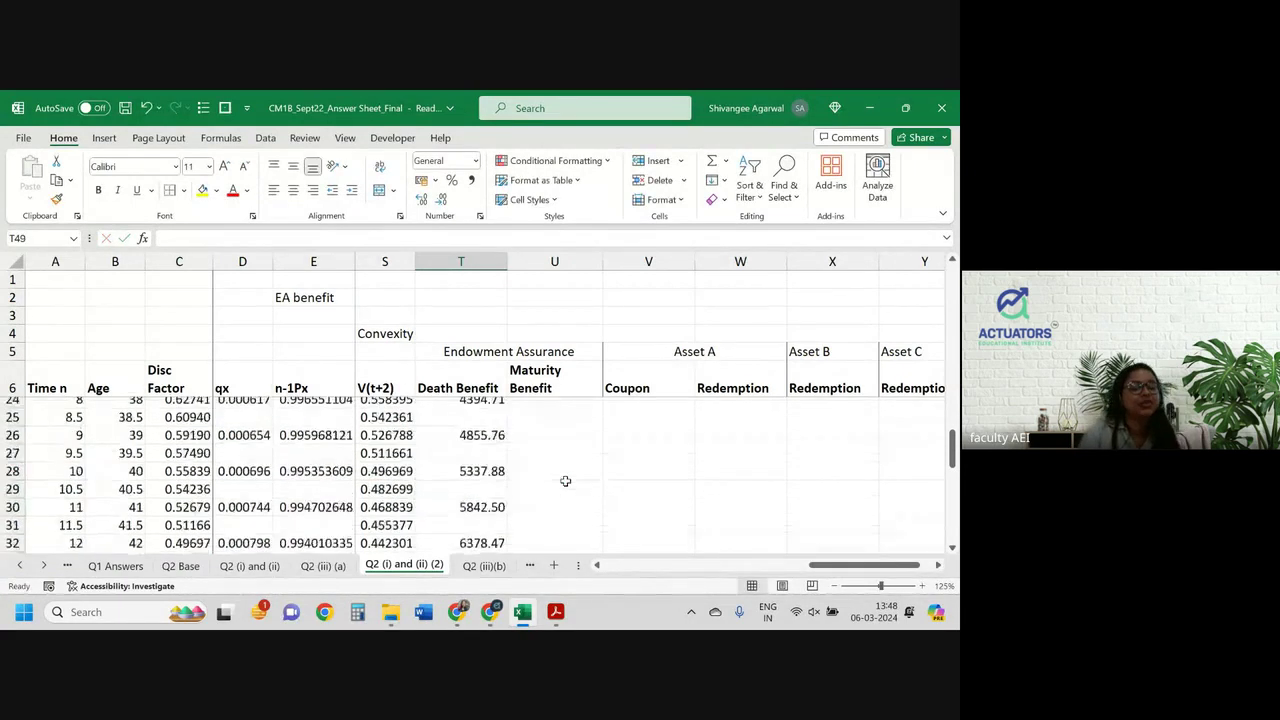
scroll(565, 481, "down", 1)
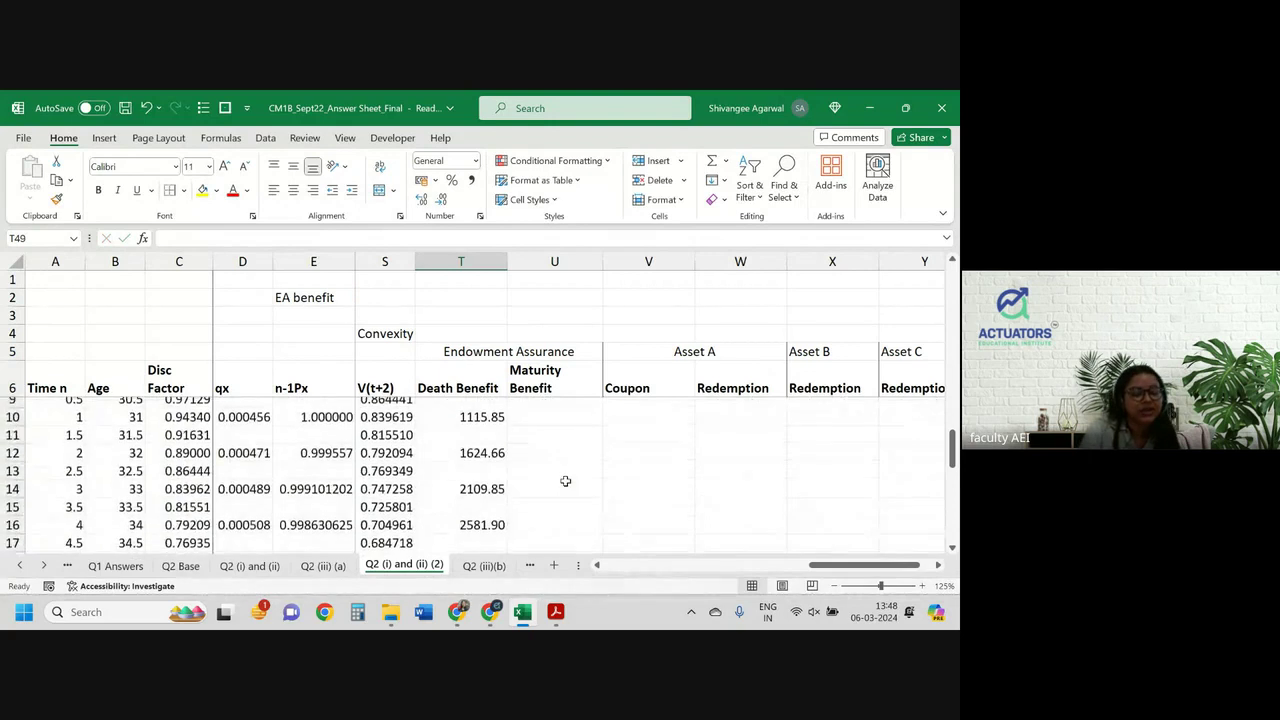
left_click(476, 423)
left_click(321, 238)
type("*")
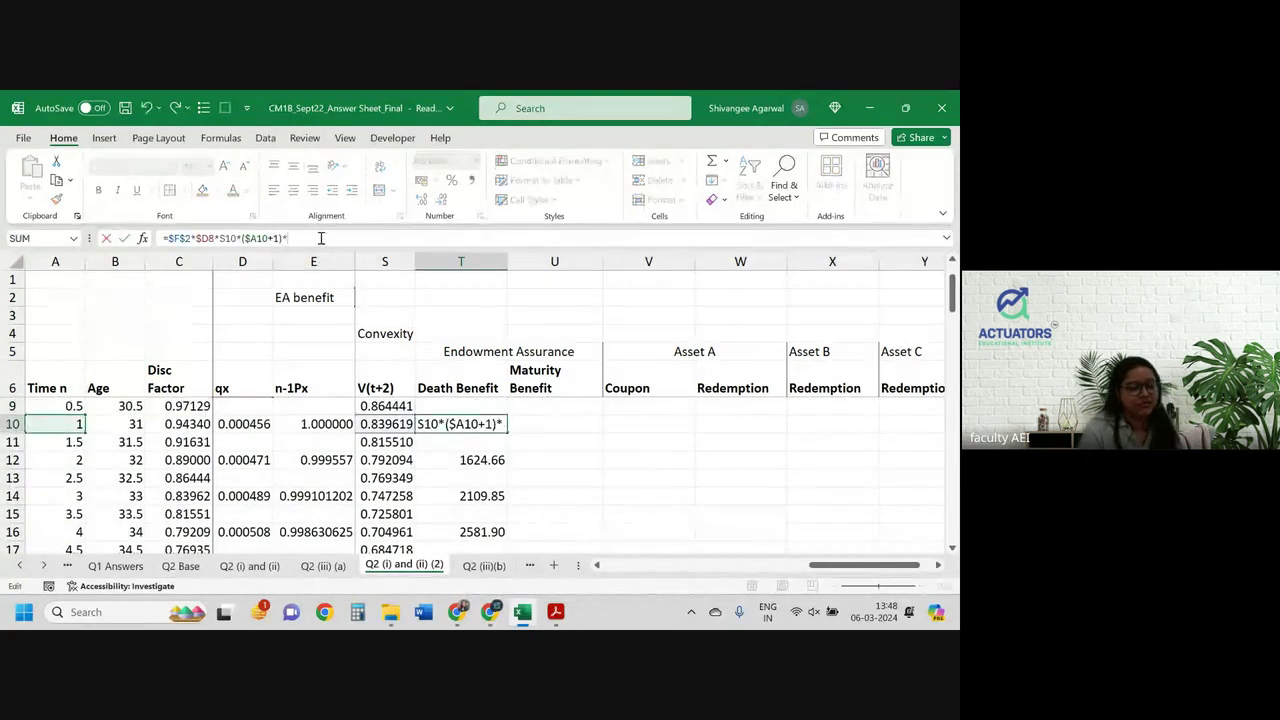
left_click(77, 424)
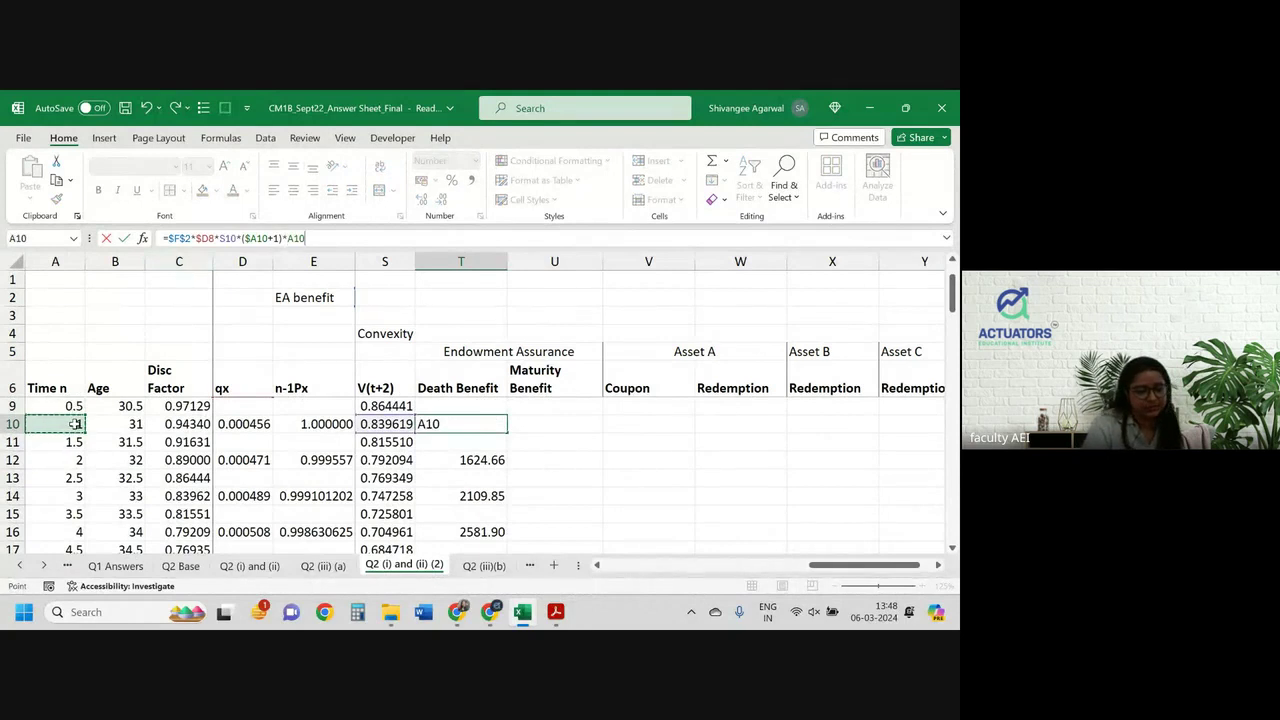
key("Return")
Multiply the convexity death benefit formula in T12 by A12, giving =$F$2*S12*$E12*$D10*($A12+1)*A12
left_click(451, 462)
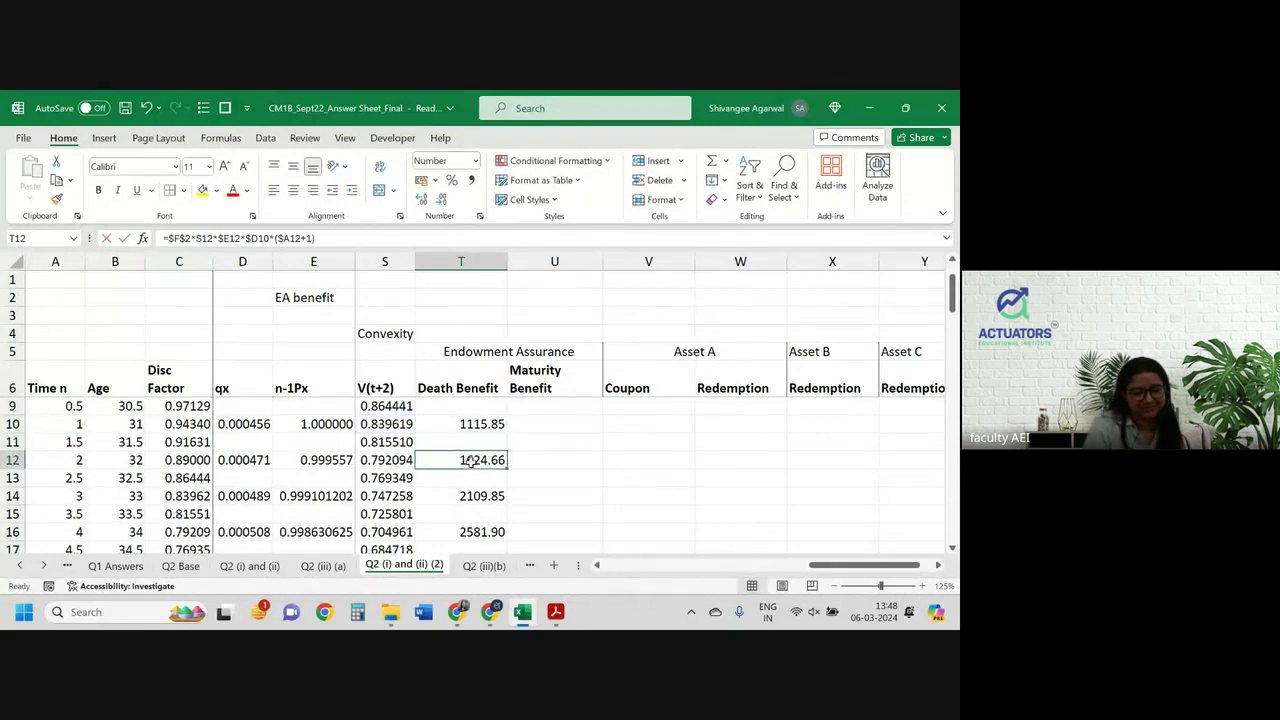
key("F2")
type("*")
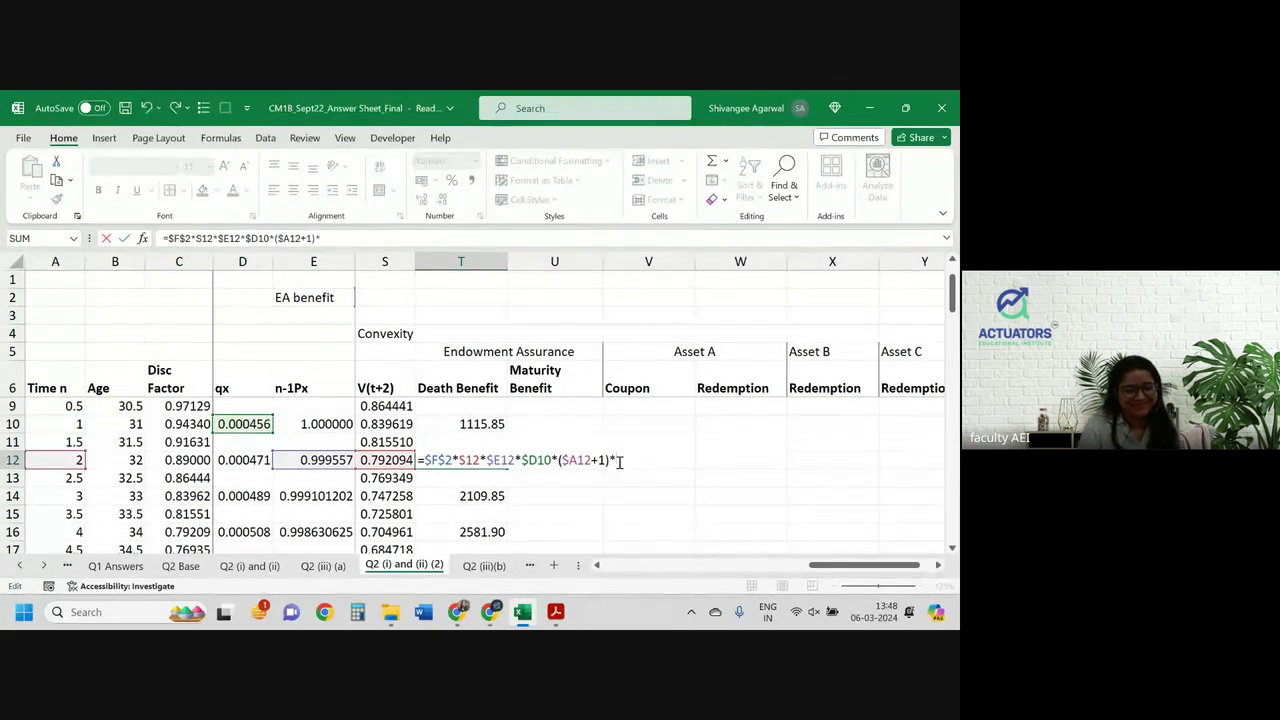
left_click(74, 460)
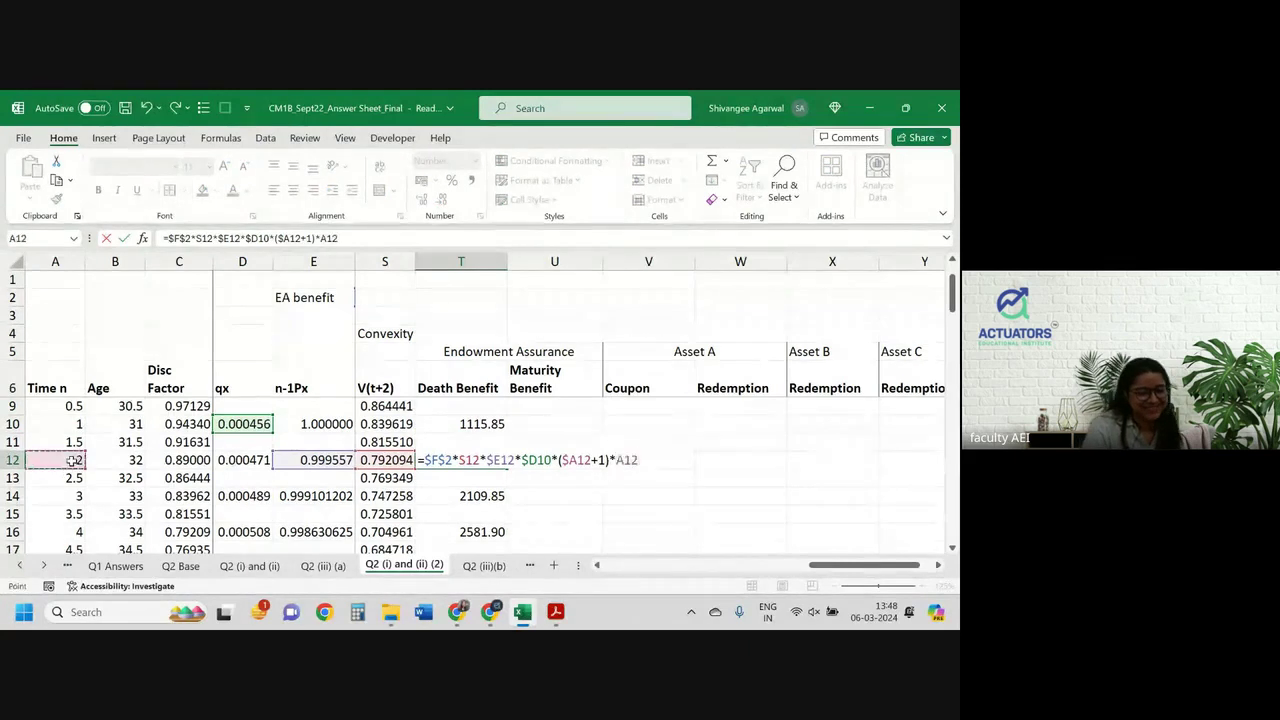
key("Return")
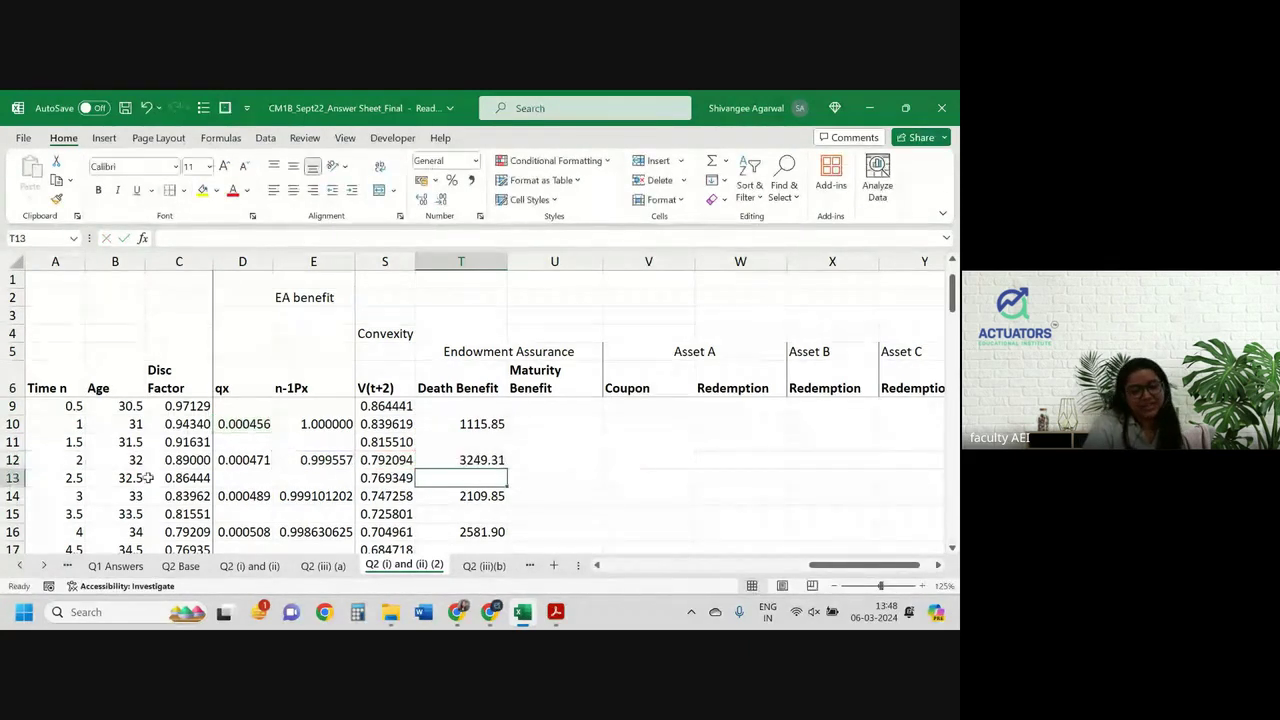
Fill the death benefit pattern in T11:T12 down column T to row 48
mouse_move(460, 442)
left_mouse_down()
mouse_move(465, 461)
mouse_move(523, 477)
mouse_move(480, 470)
mouse_move(506, 547)
mouse_move(505, 449)
left_mouse_up()
scroll(520, 482, "down", 2)
scroll(520, 483, "up", 2)
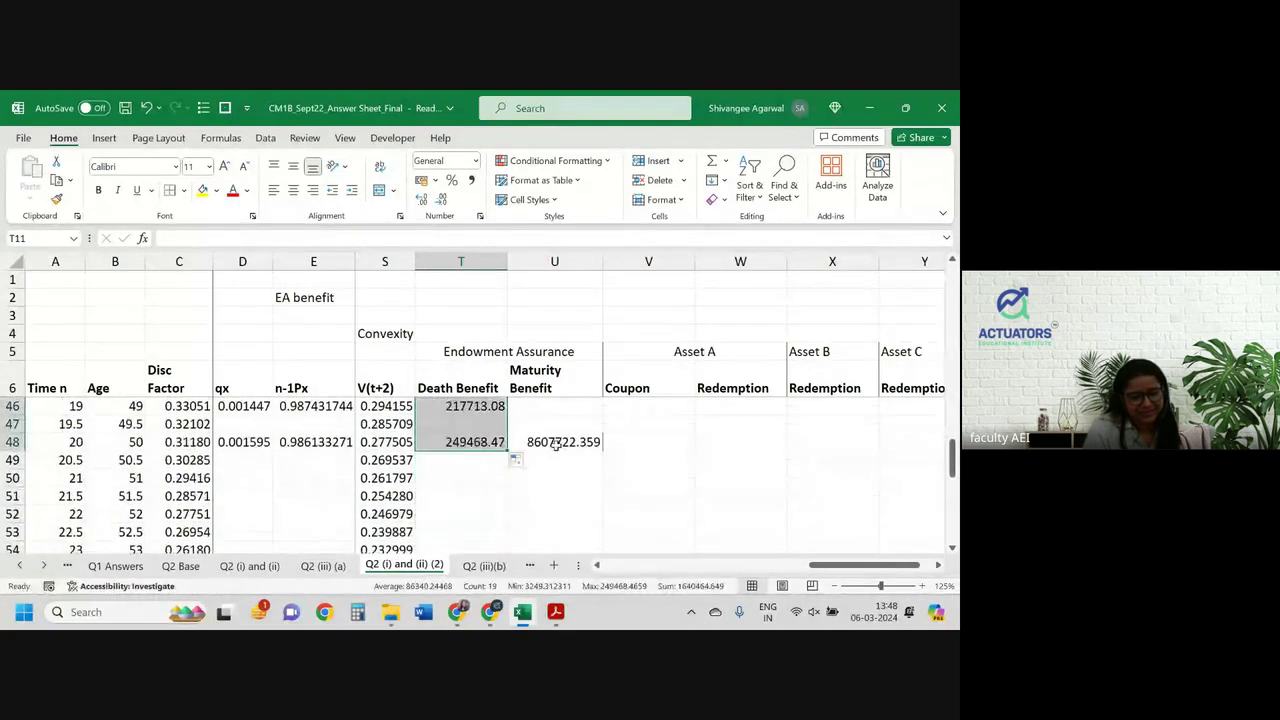
Multiply the convexity maturity benefit formula in U48 by A48 and widen column U to fit its total
double_click(552, 442)
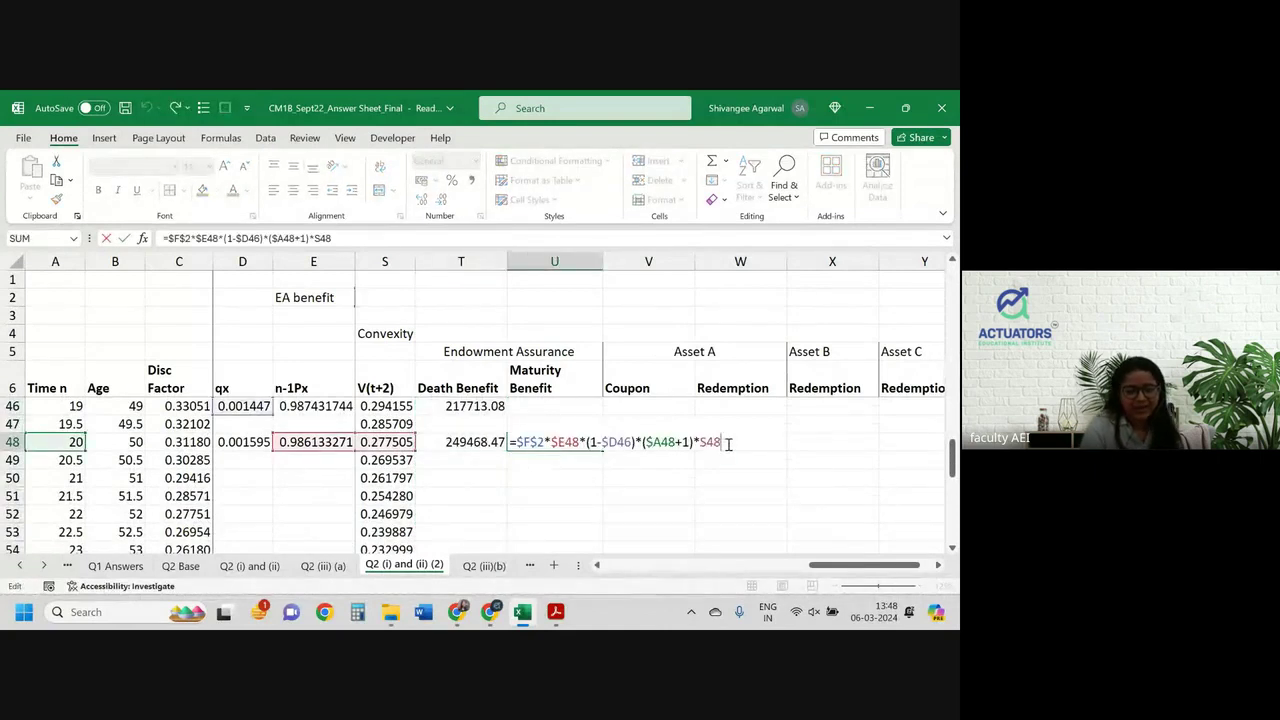
type("*")
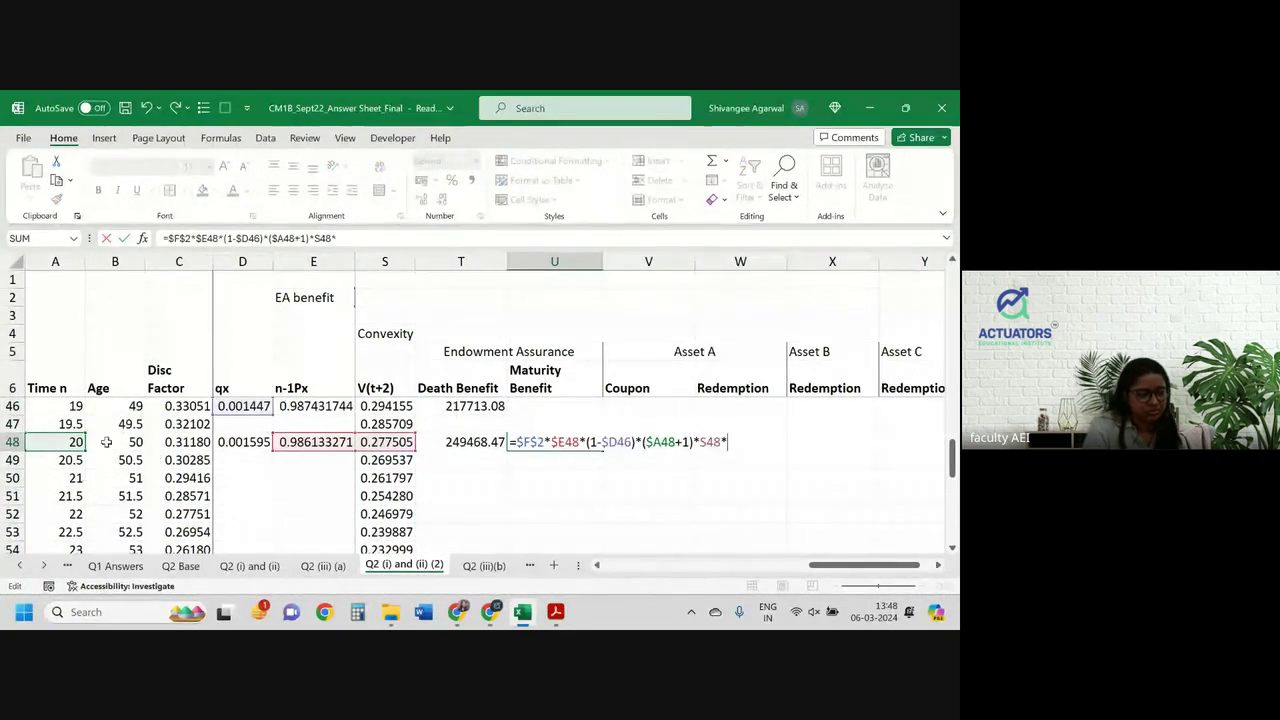
left_click(72, 441)
key("Return")
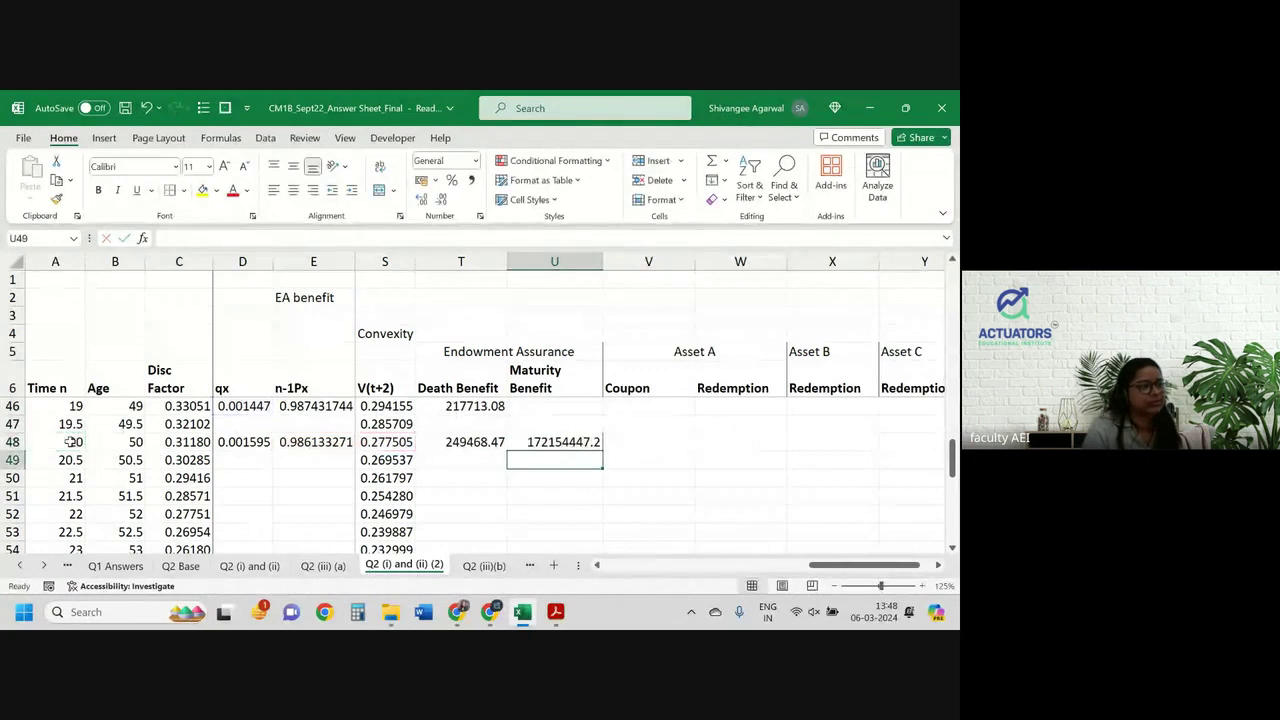
scroll(528, 500, "down", 3)
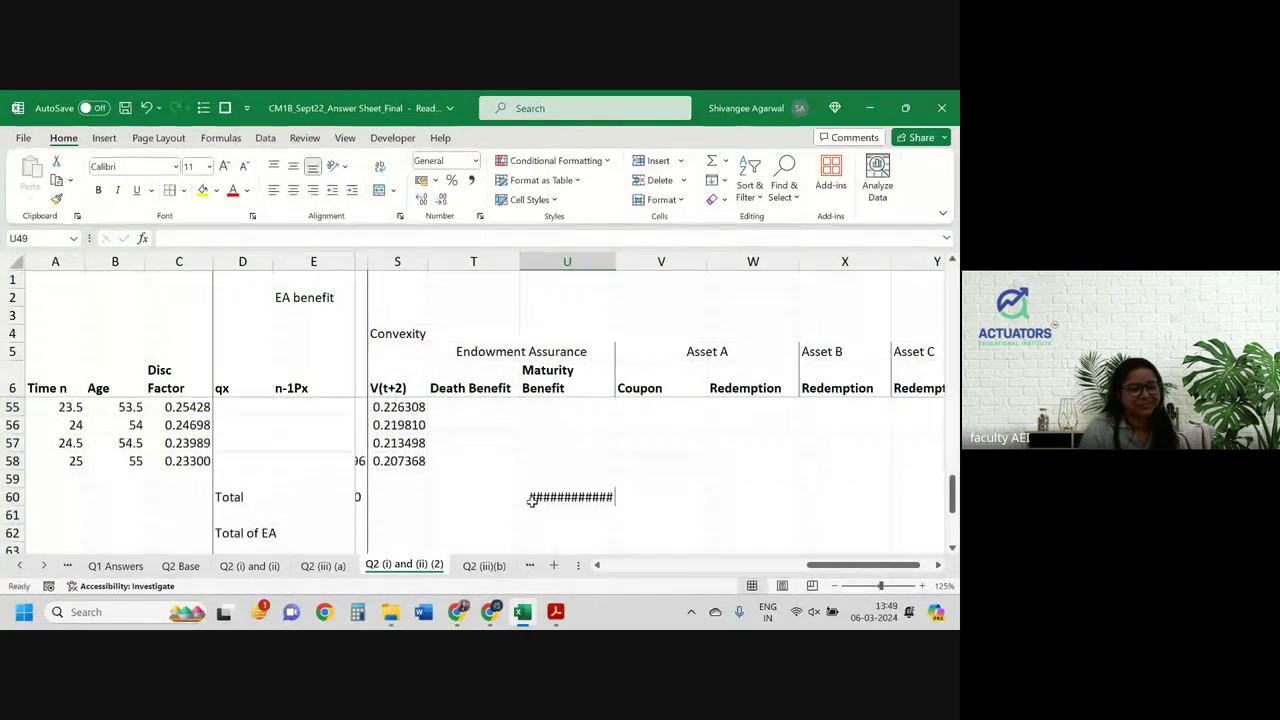
mouse_move(621, 271)
left_mouse_down()
mouse_move(616, 262)
mouse_move(634, 265)
left_mouse_up()
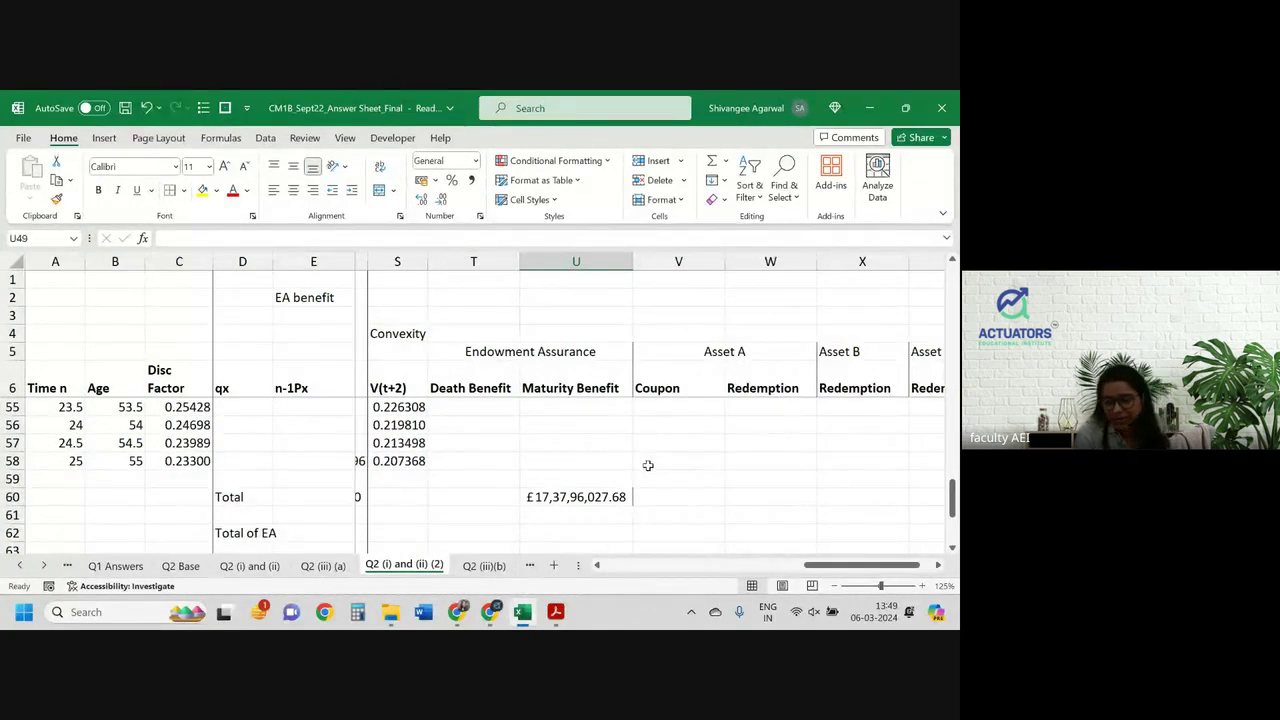
Lock the column of the time reference in the volatility Asset A coupon formula in O9, giving =$H$2*$H$3/2*L9*$A9
scroll(648, 465, "up", 5)
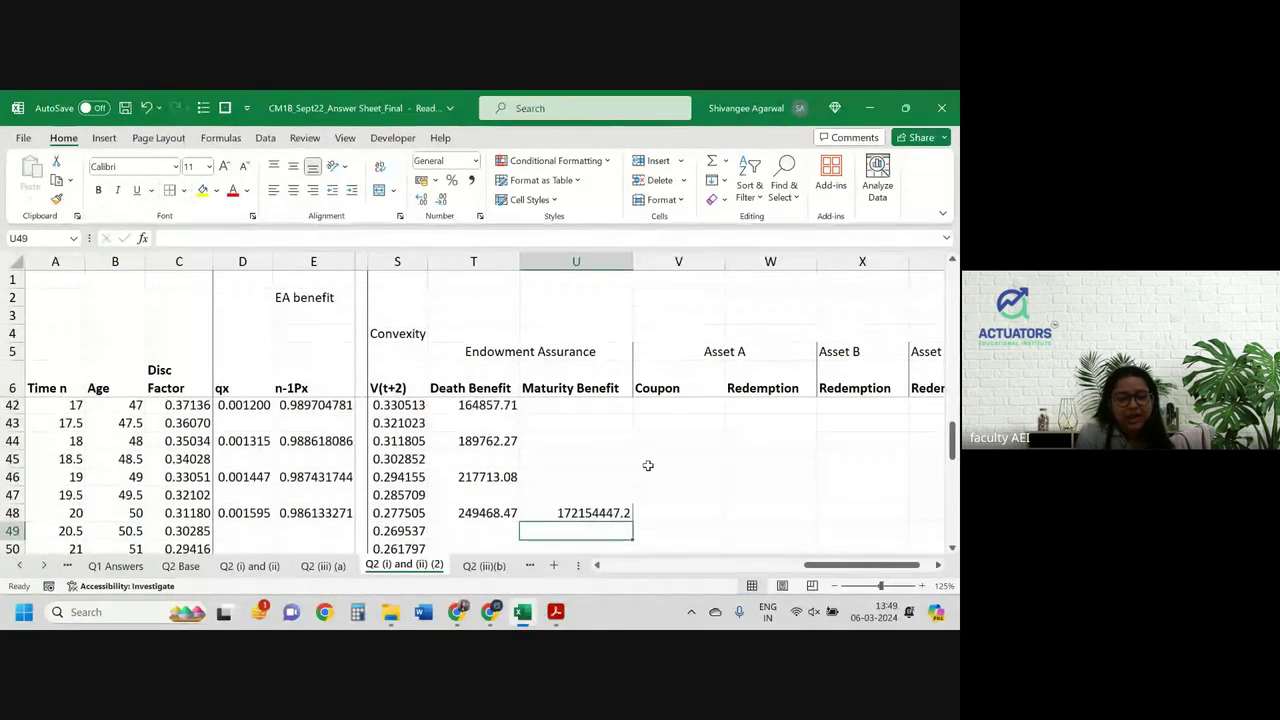
scroll(680, 468, "up", 3)
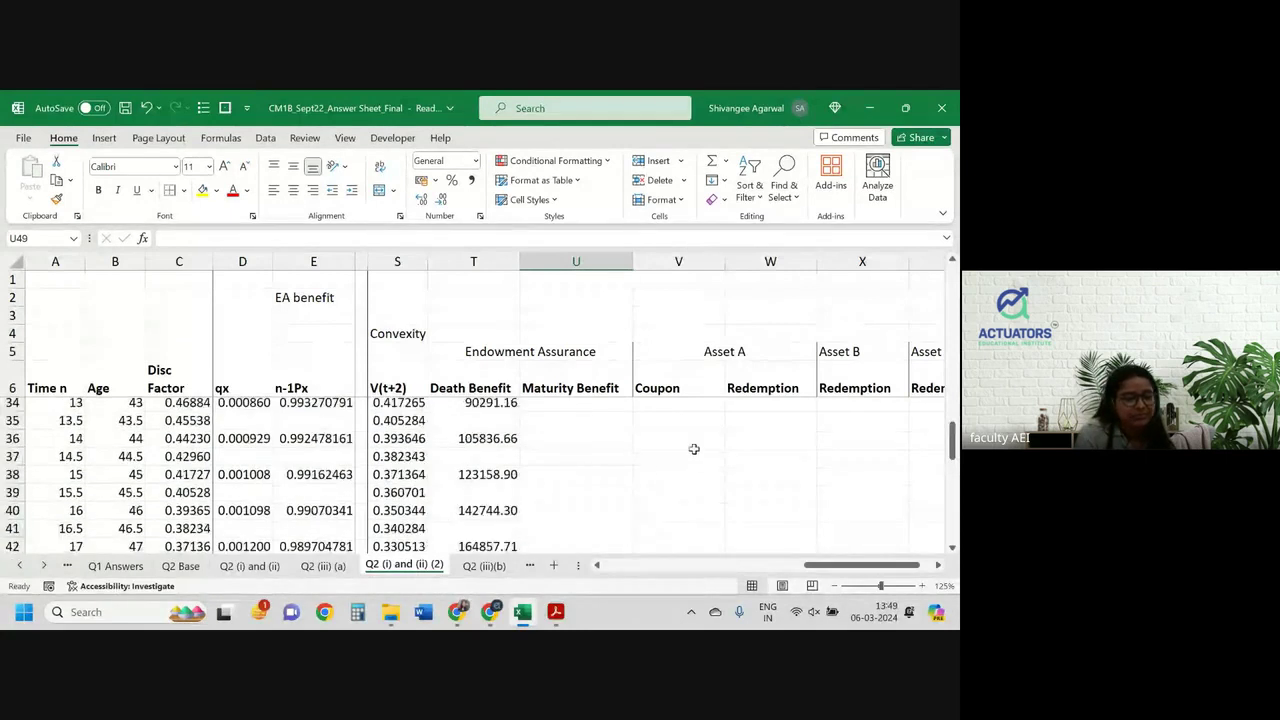
scroll(694, 449, "up", 10)
scroll(694, 449, "left", 6)
scroll(694, 449, "right", 2)
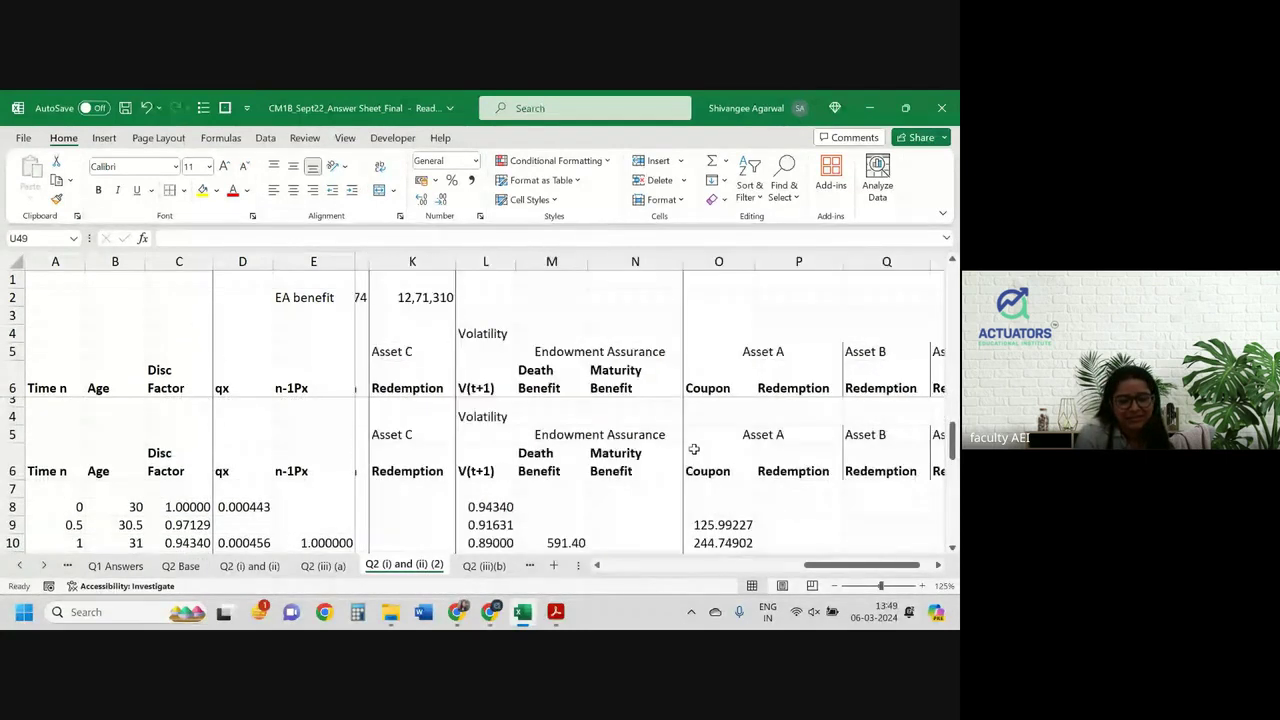
scroll(694, 449, "right", 1)
scroll(694, 449, "left", 2)
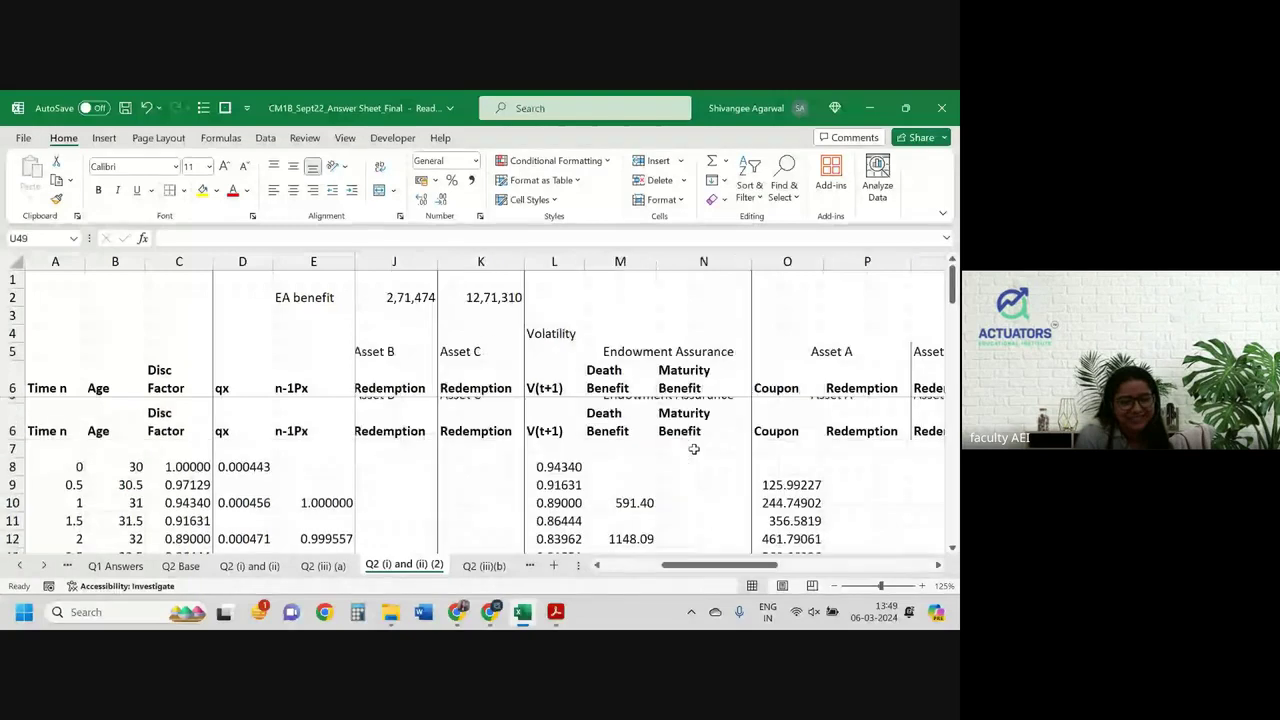
scroll(680, 449, "right", 2)
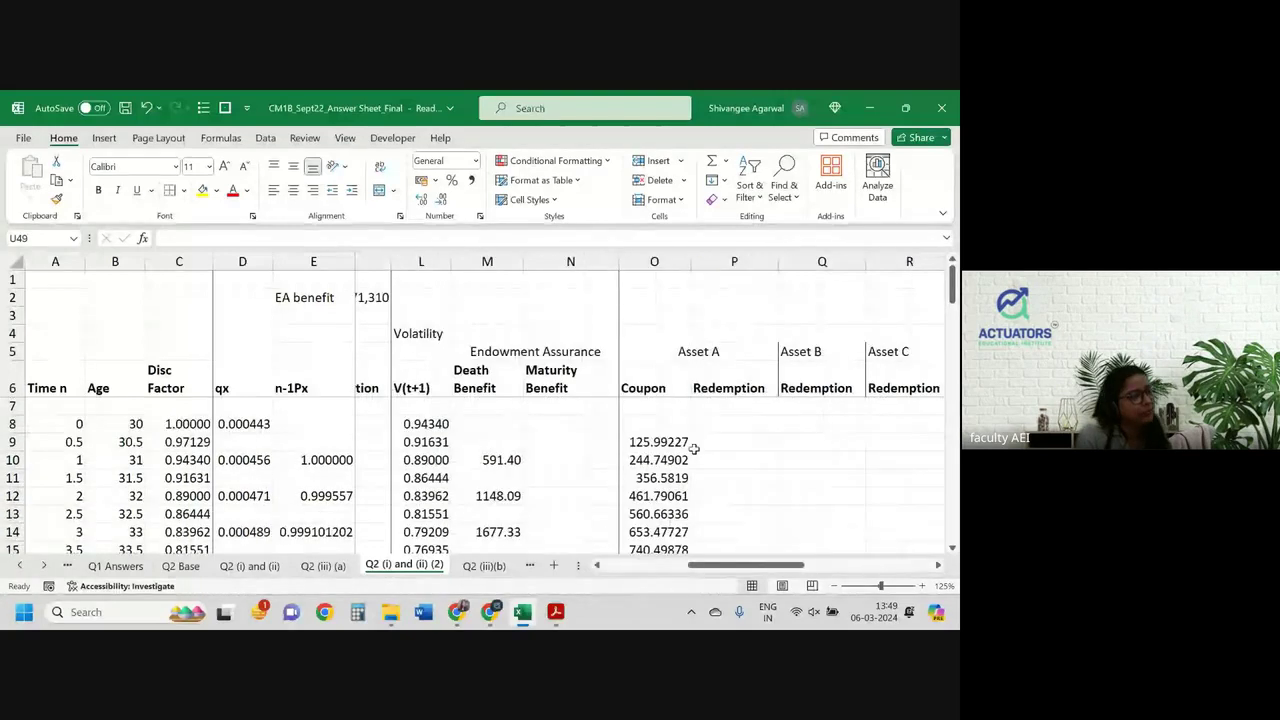
left_click(634, 440)
double_click(634, 440)
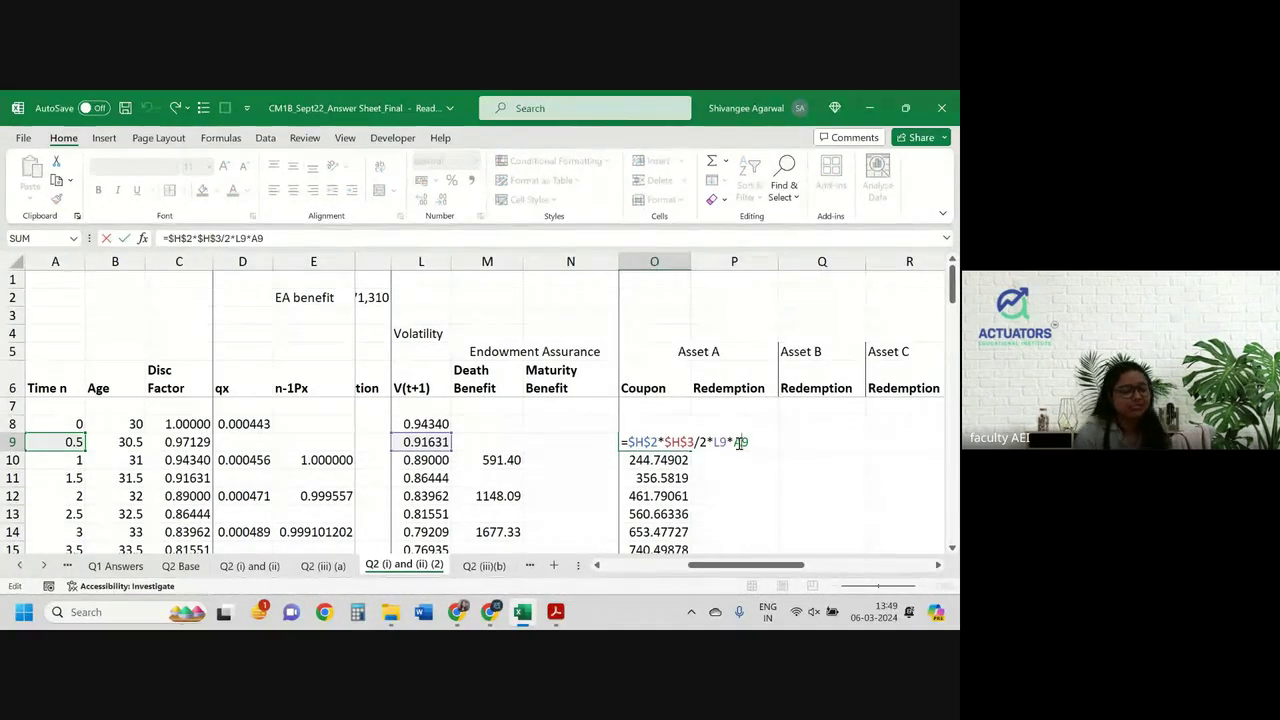
key("F4")
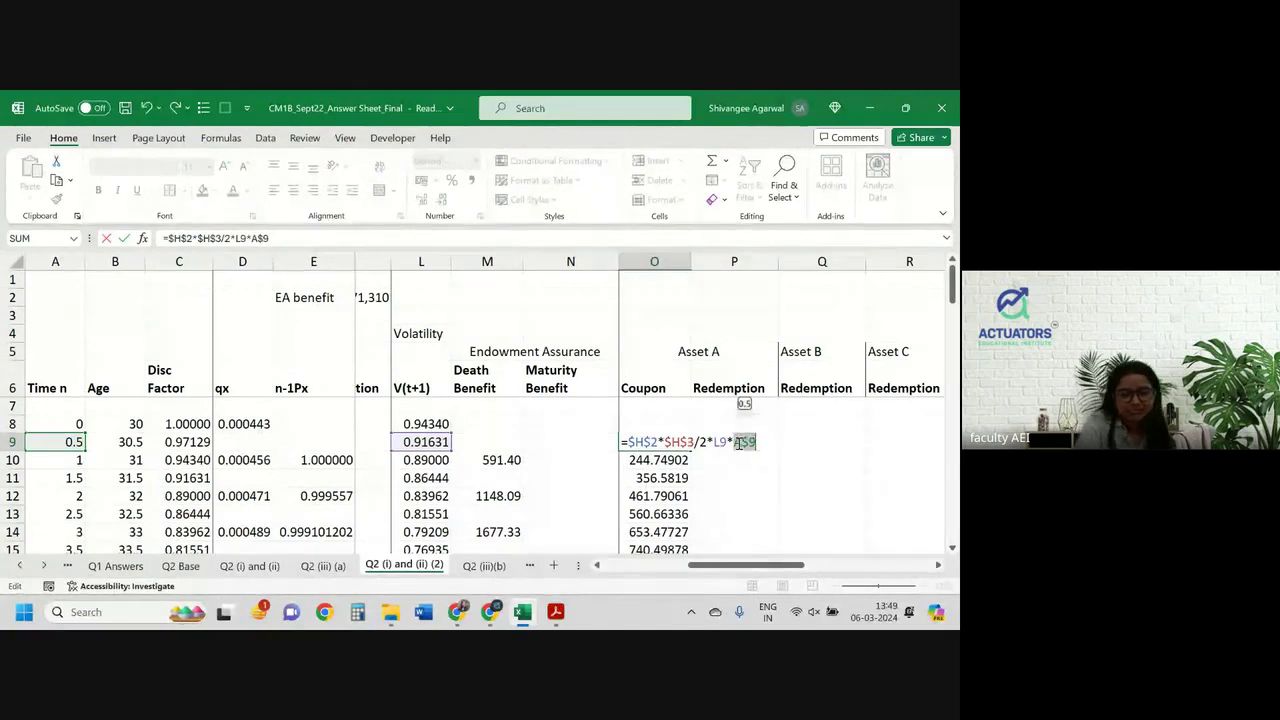
key("Return")
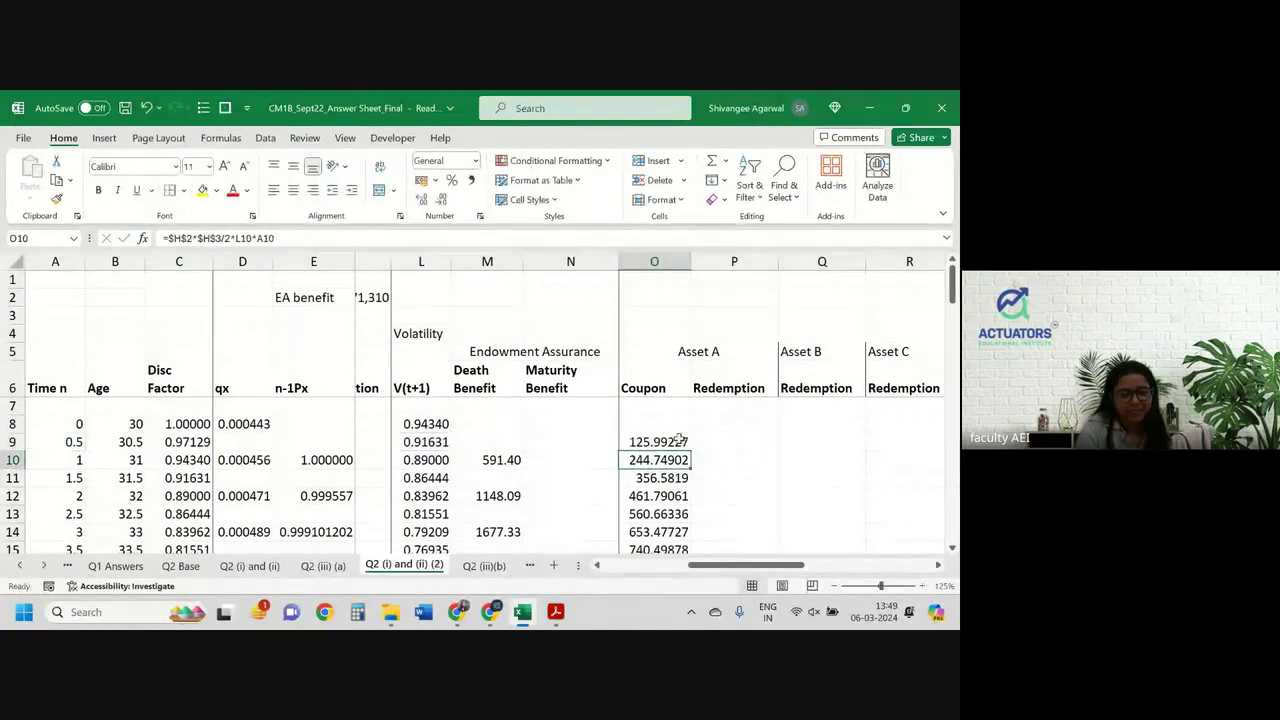
Copy the volatility Asset A coupon and redemption formulas in O9:P48 to the convexity section's Asset A columns starting at V9
left_click_drag(658, 442, 712, 442)
key("ctrl+shift+Down")
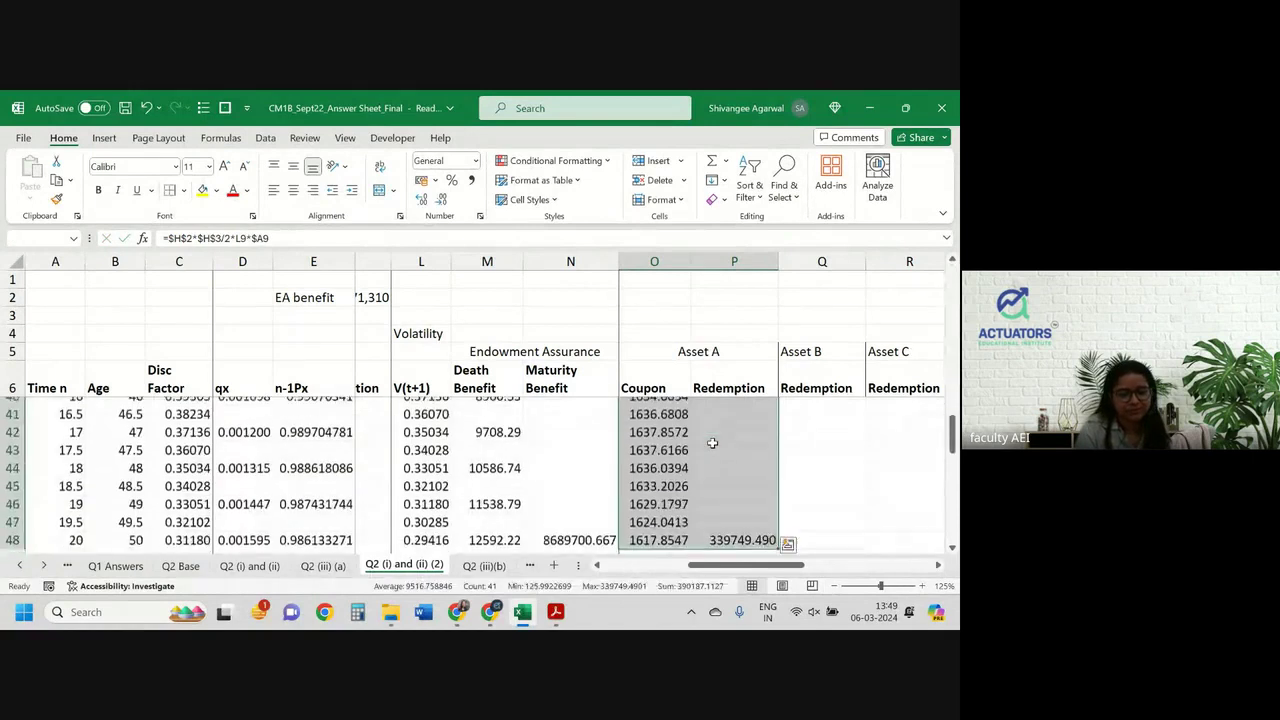
key("ctrl+c")
key("ctrl+Up")
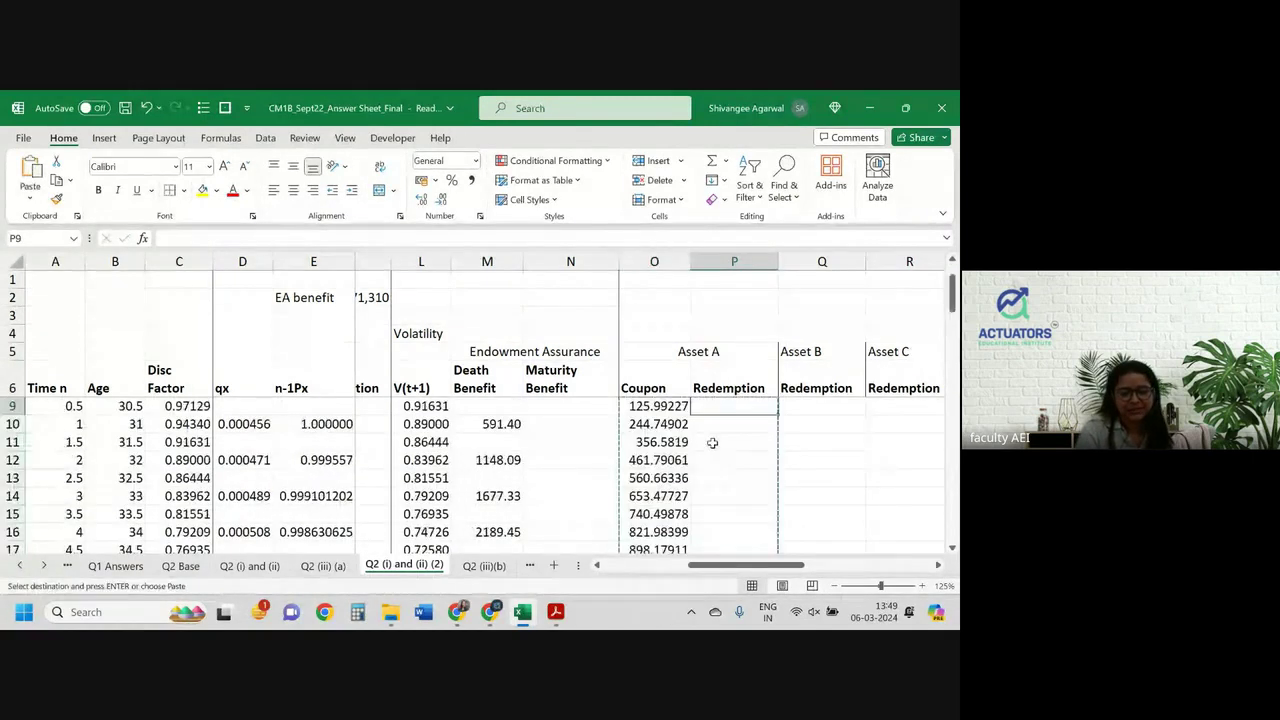
key("Right")
key("Right")
key("Right")
key("Right")
key("Right")
key("Right")
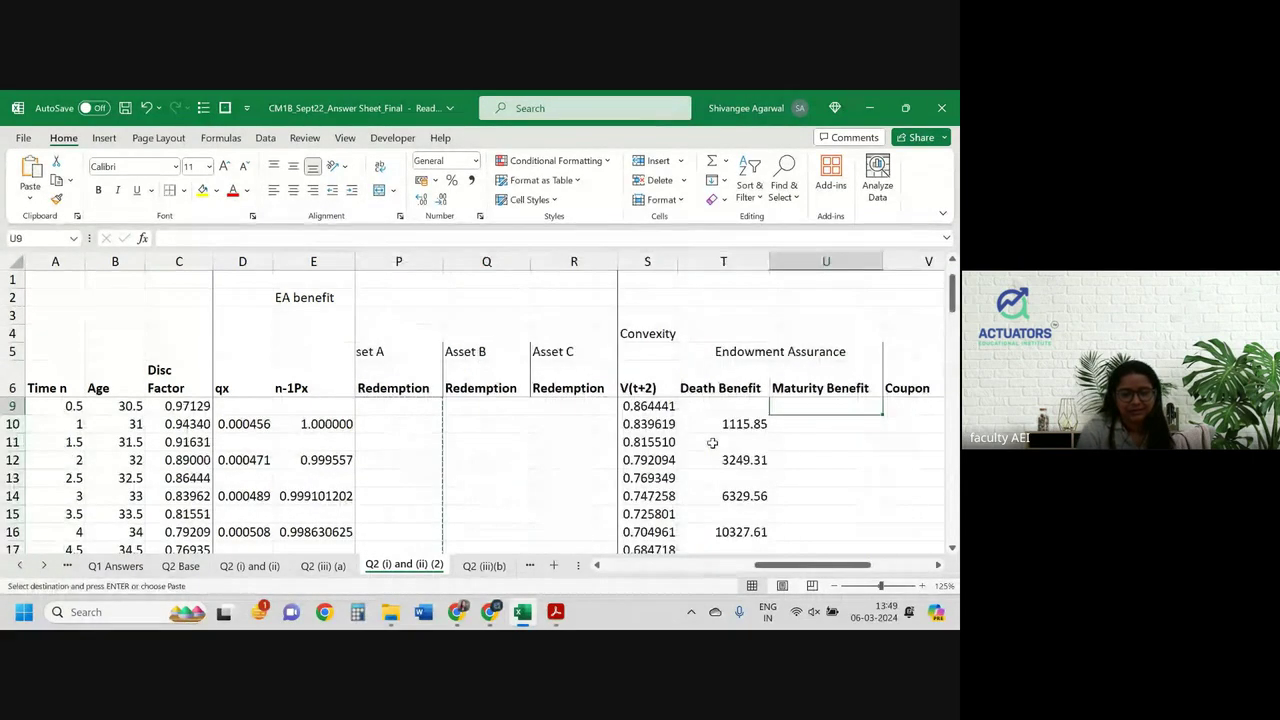
key("Right")
key("Right")
key("Up")
key("Up")
key("Down")
key("Left")
key("Left")
key("Right")
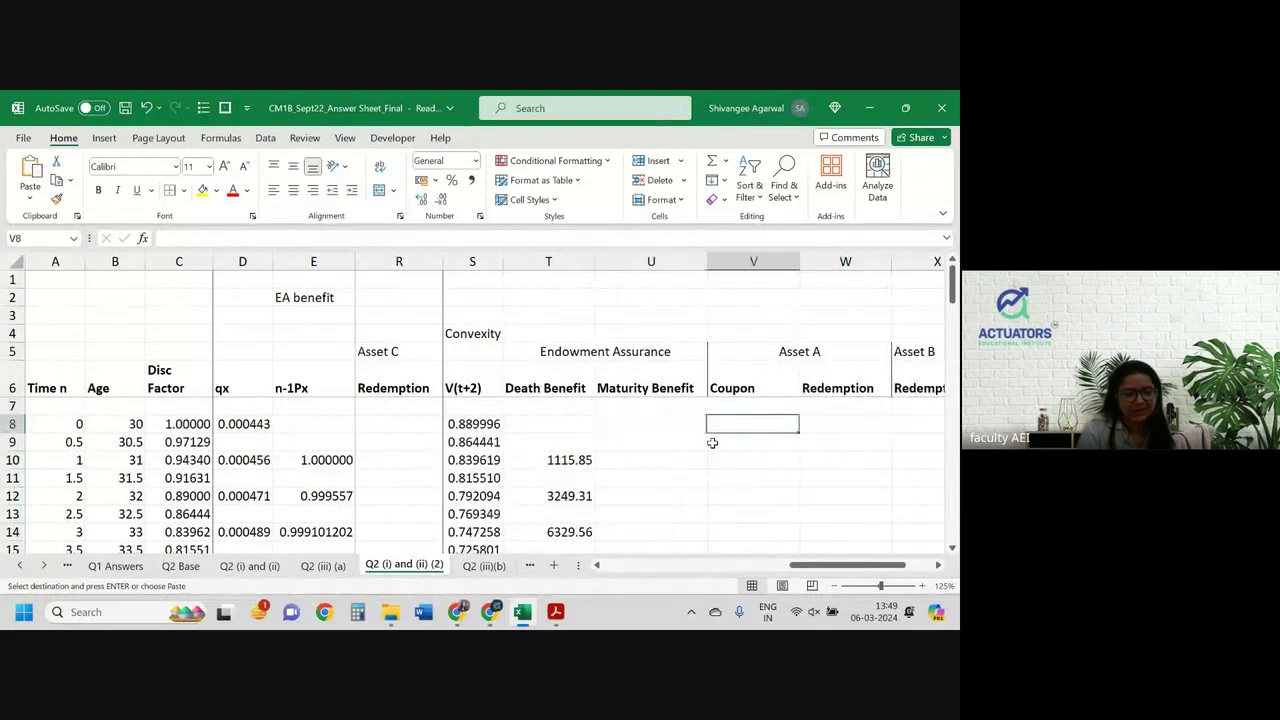
left_click(712, 442)
scroll(712, 442, "left", 2)
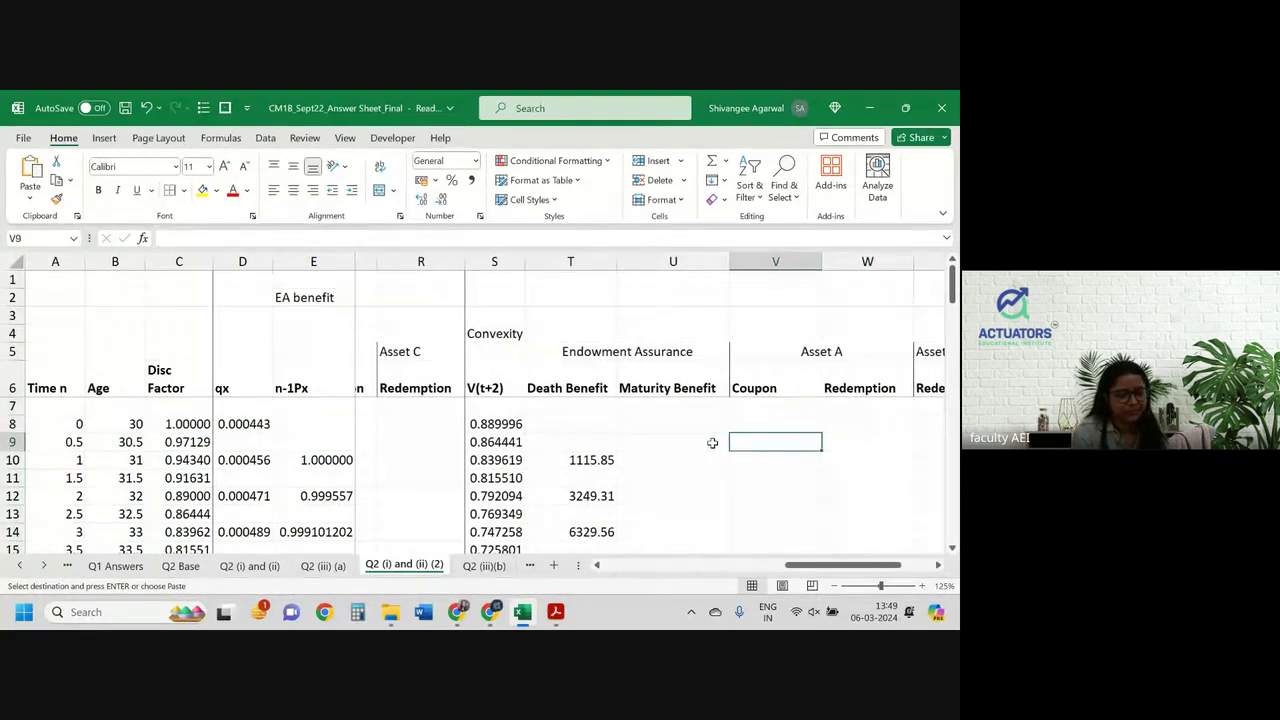
key("ctrl+shift+Down")
key("Return")
Change the convexity Asset A coupon formula in V9 to =$H$2*$H$3/2*S9*$A9*(A9+1) and fill it down to row 48
left_click(808, 442)
double_click(808, 442)
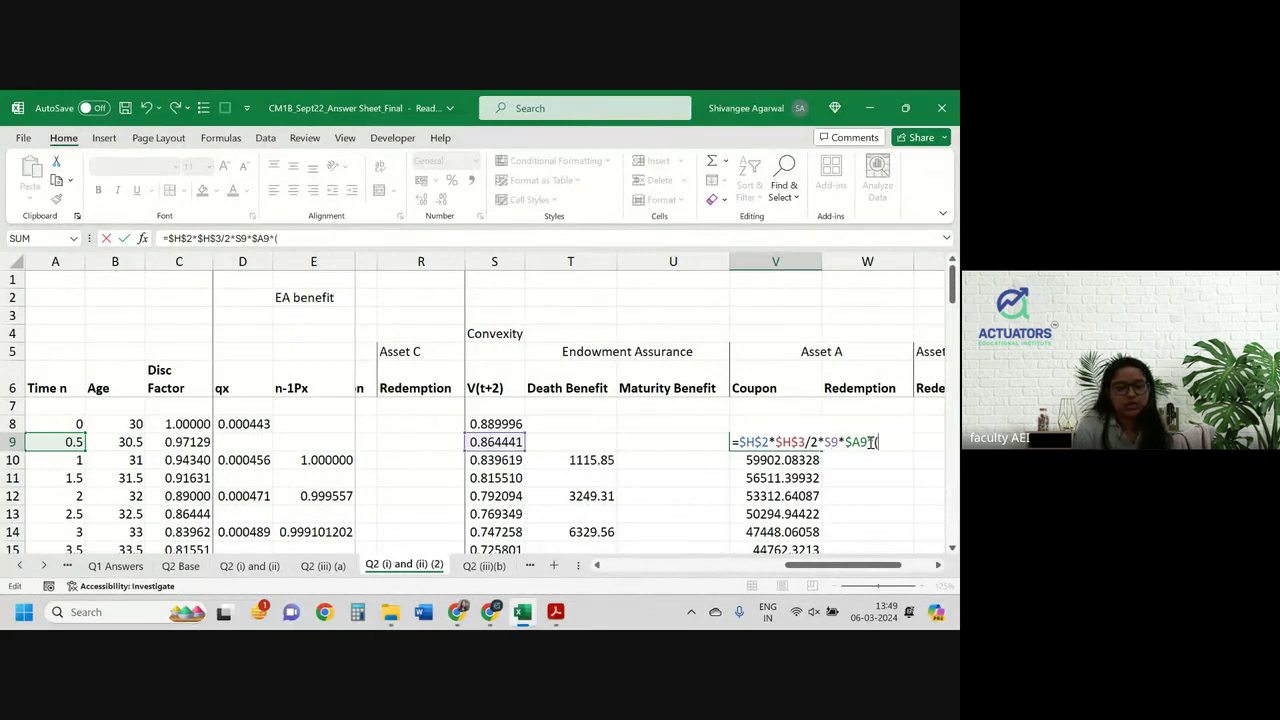
left_click(64, 443)
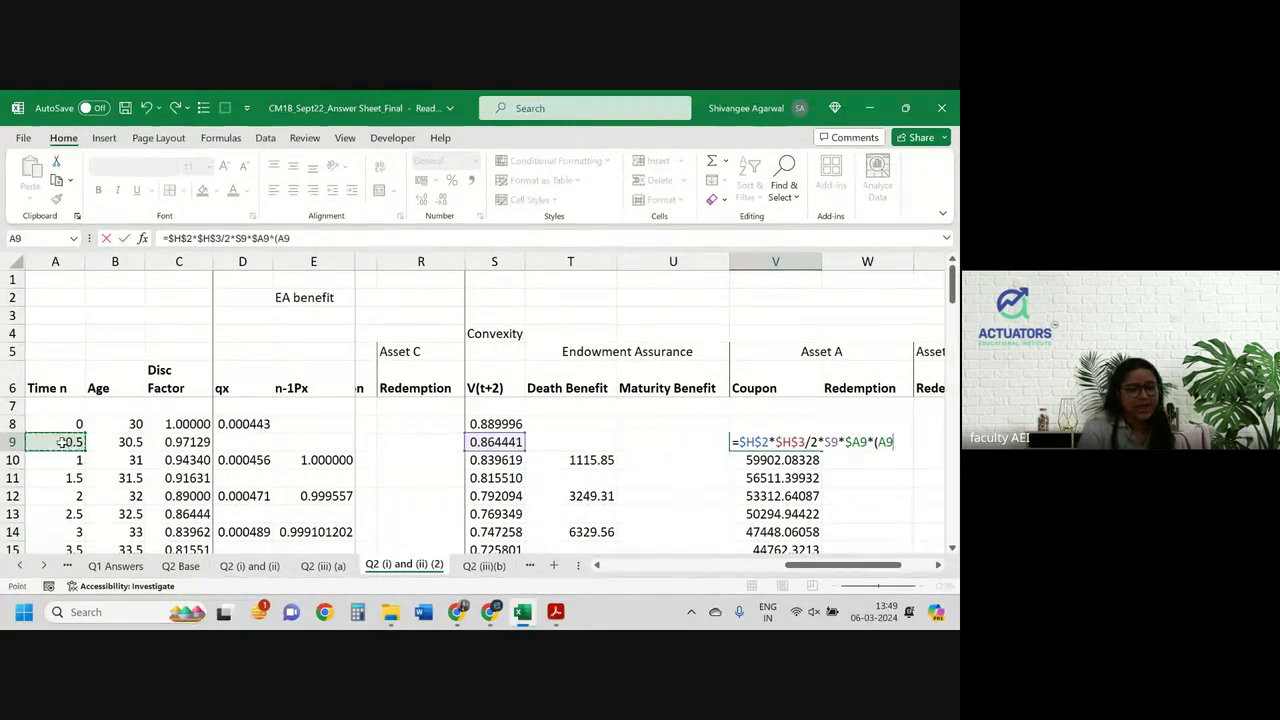
type("+1")
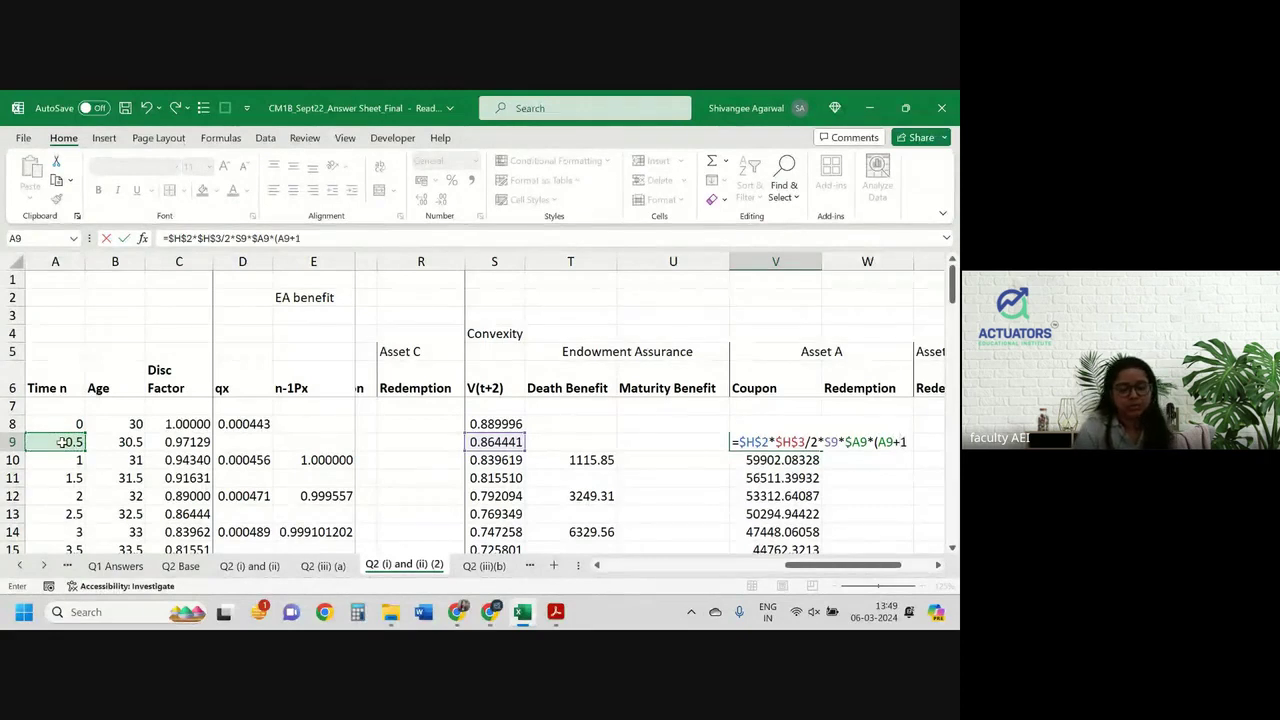
type(")")
key("Return")
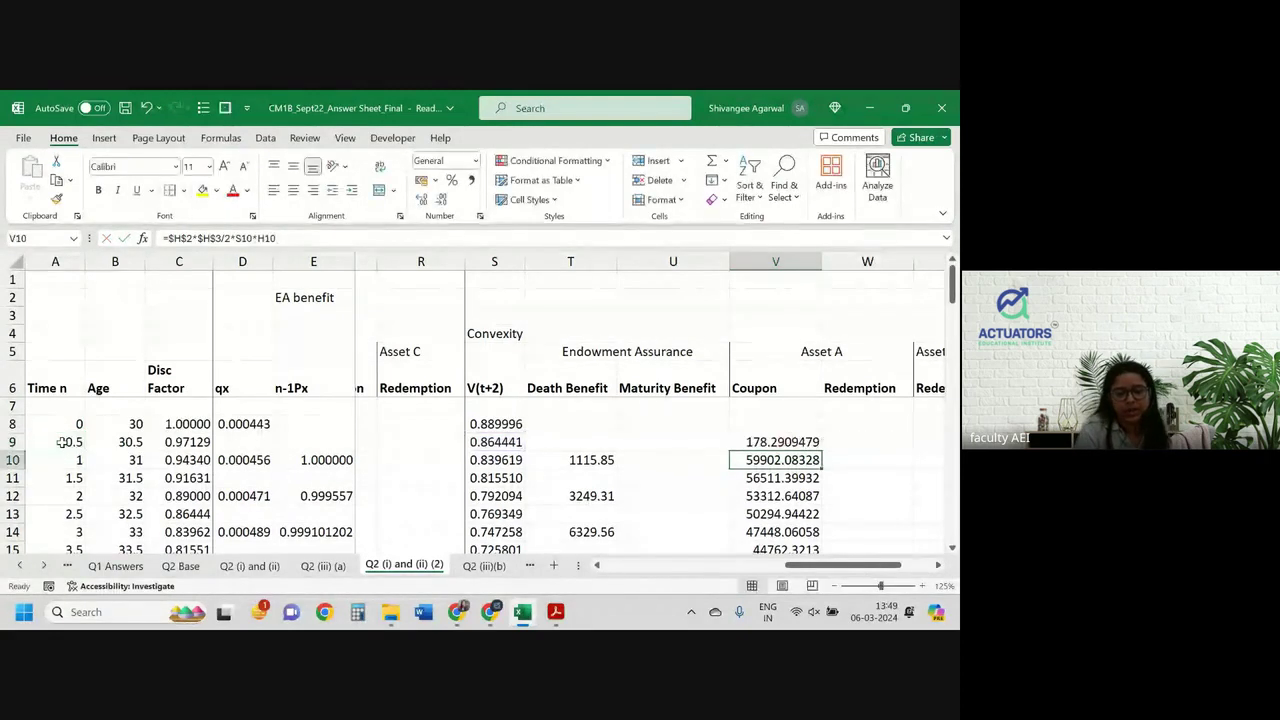
left_click(760, 441)
double_click(822, 451)
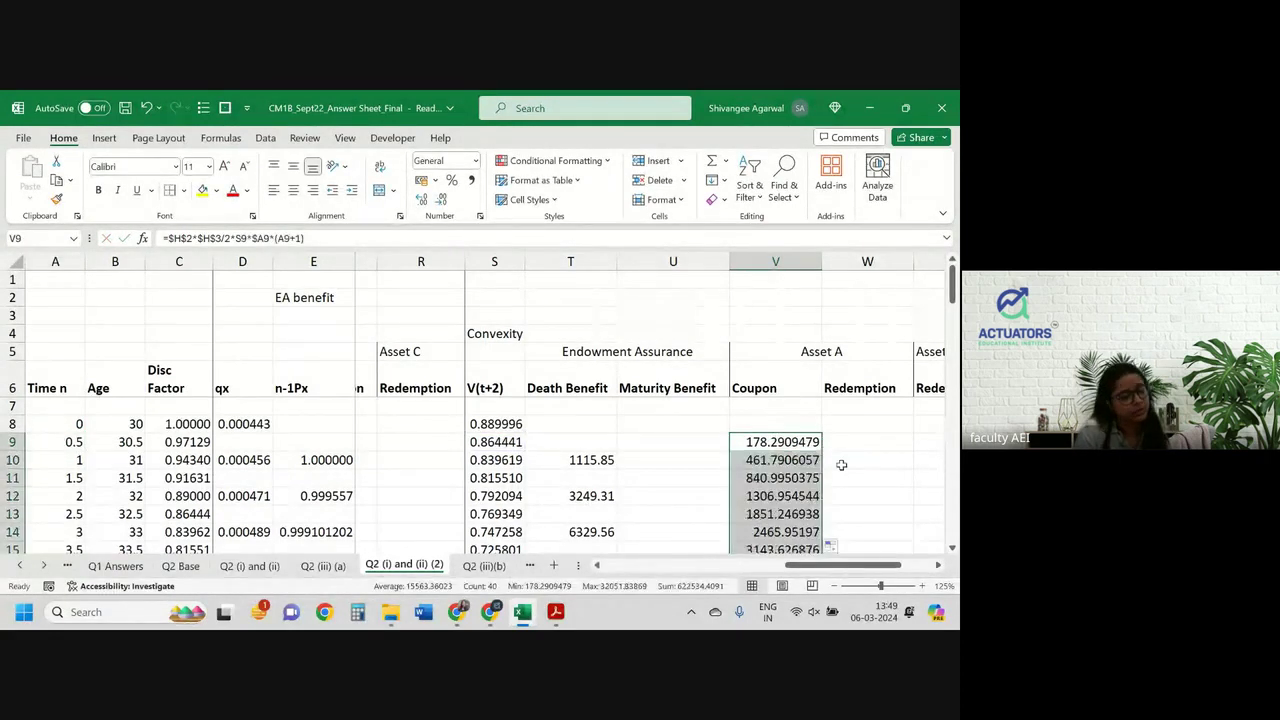
Change the convexity Asset A redemption formula in W48 to =$H$2*$I$2*S48*A48*(A48+1)
scroll(841, 465, "down", 11)
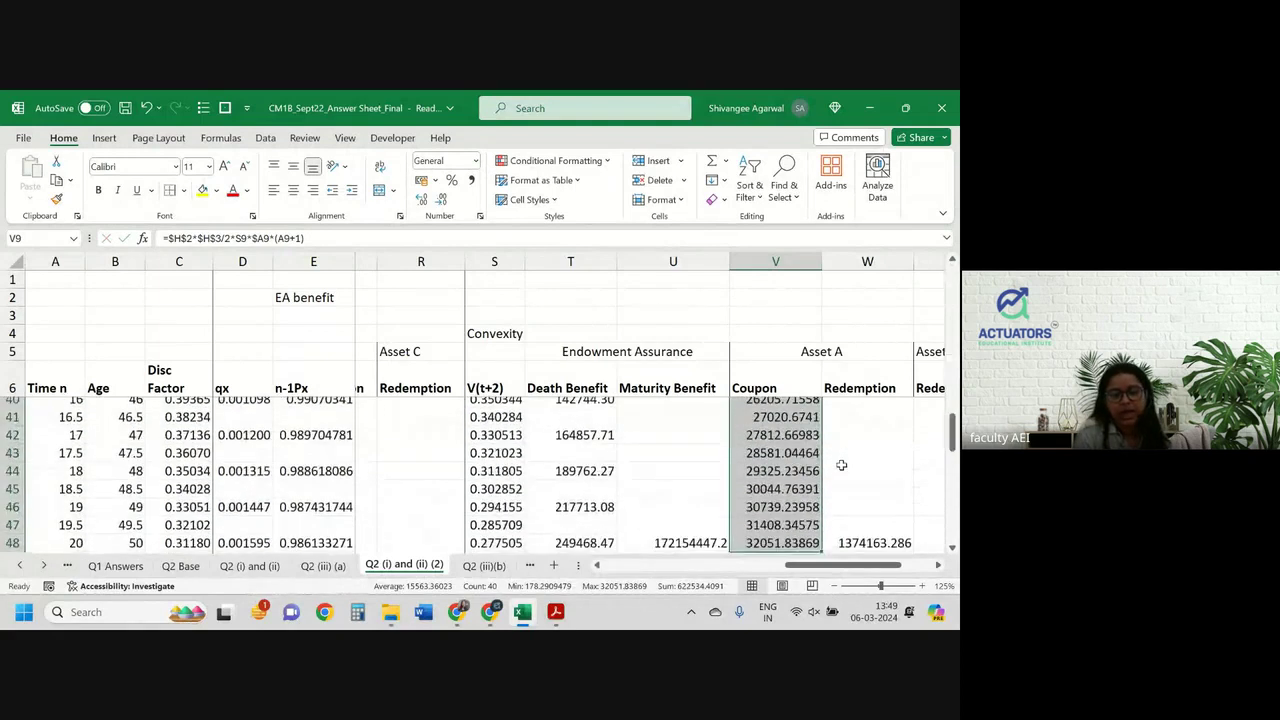
scroll(841, 465, "down", 2)
double_click(860, 434)
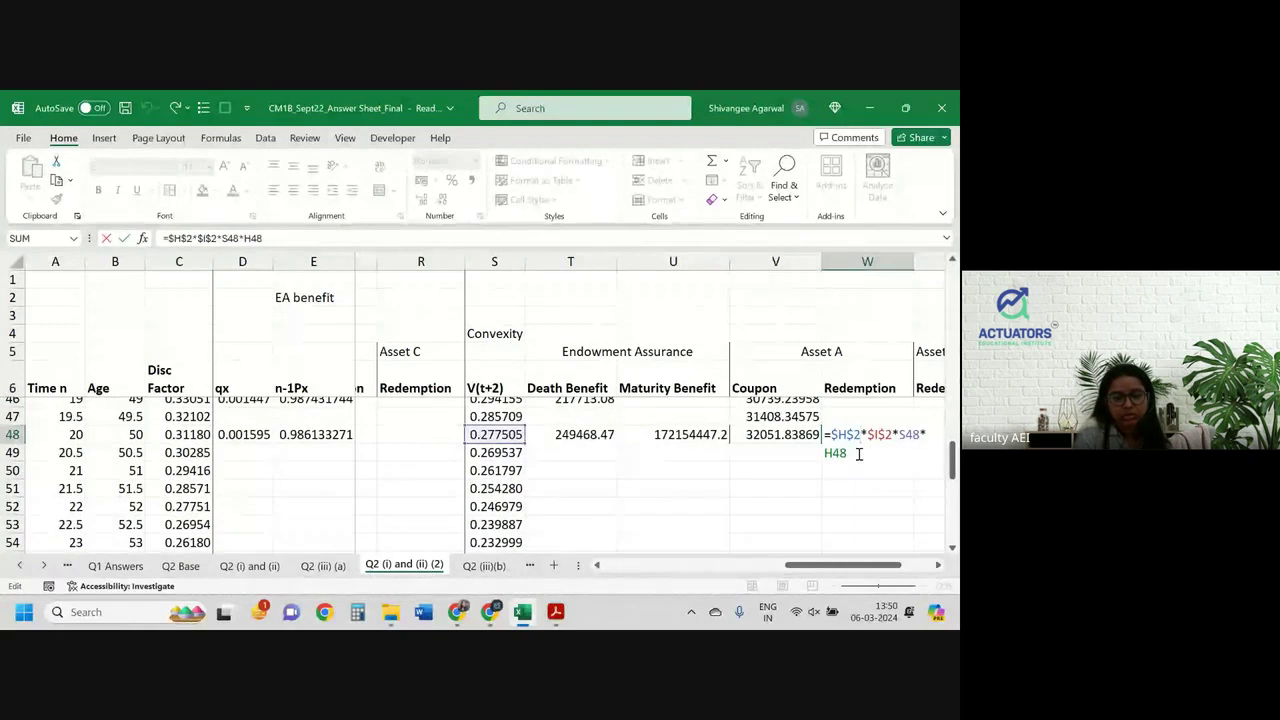
left_click(853, 454)
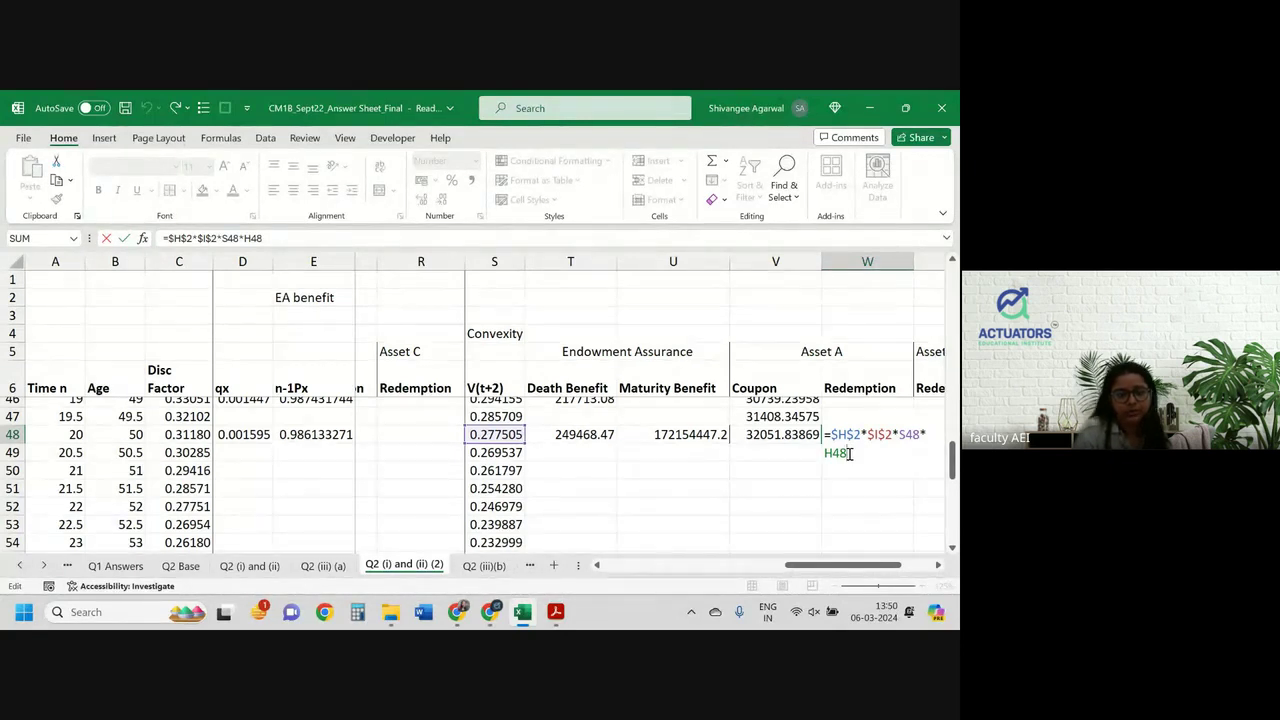
key("BackSpace")
key("BackSpace")
key("BackSpace")
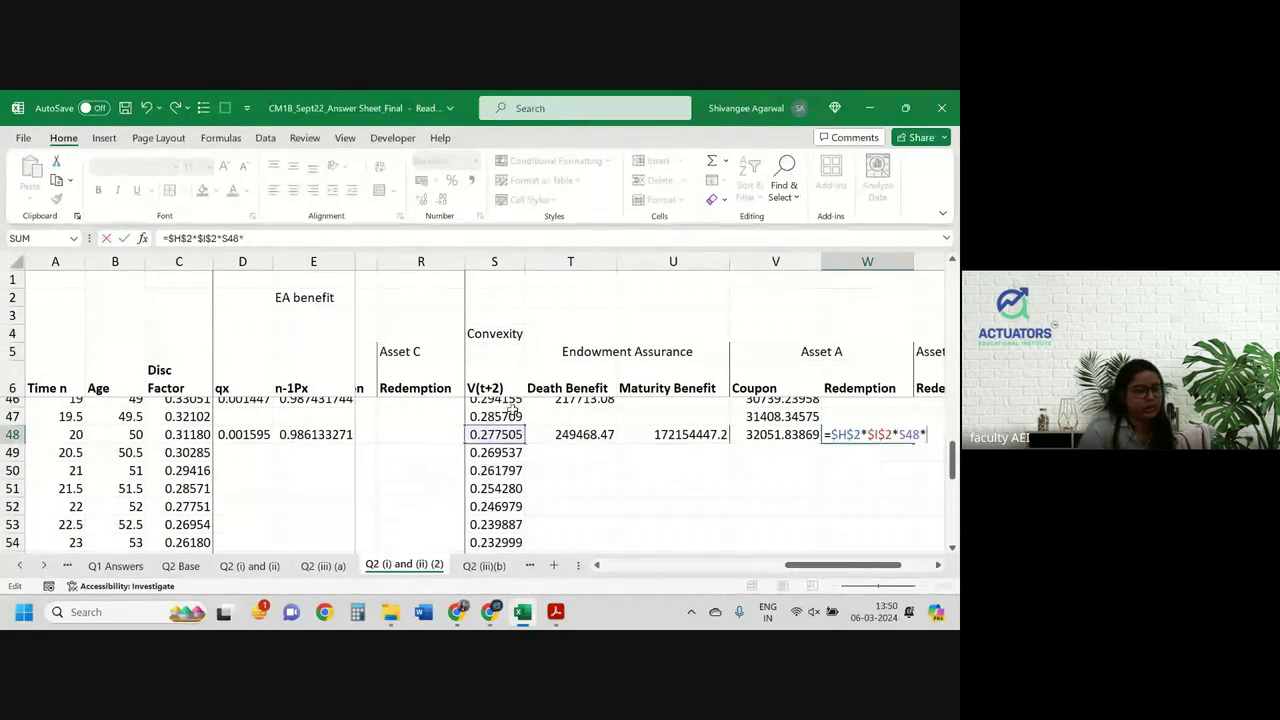
left_click(74, 434)
type("*")
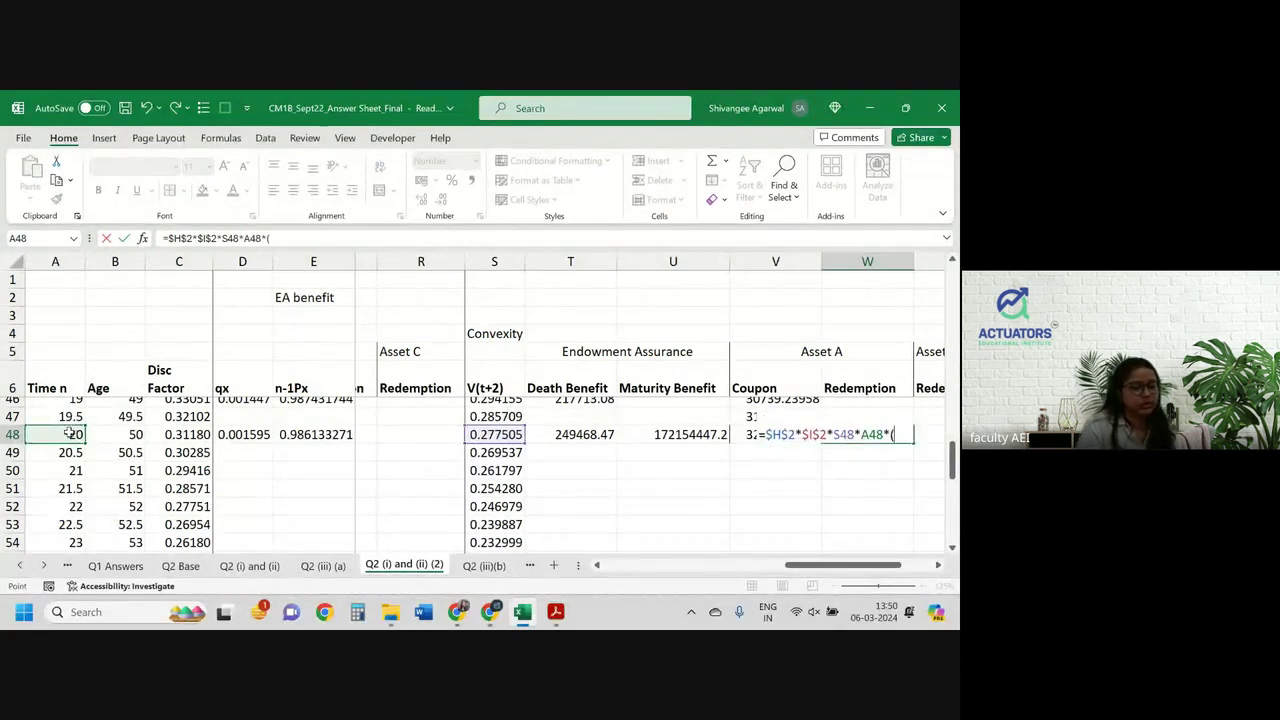
type("(")
left_click(70, 433)
type("1)")
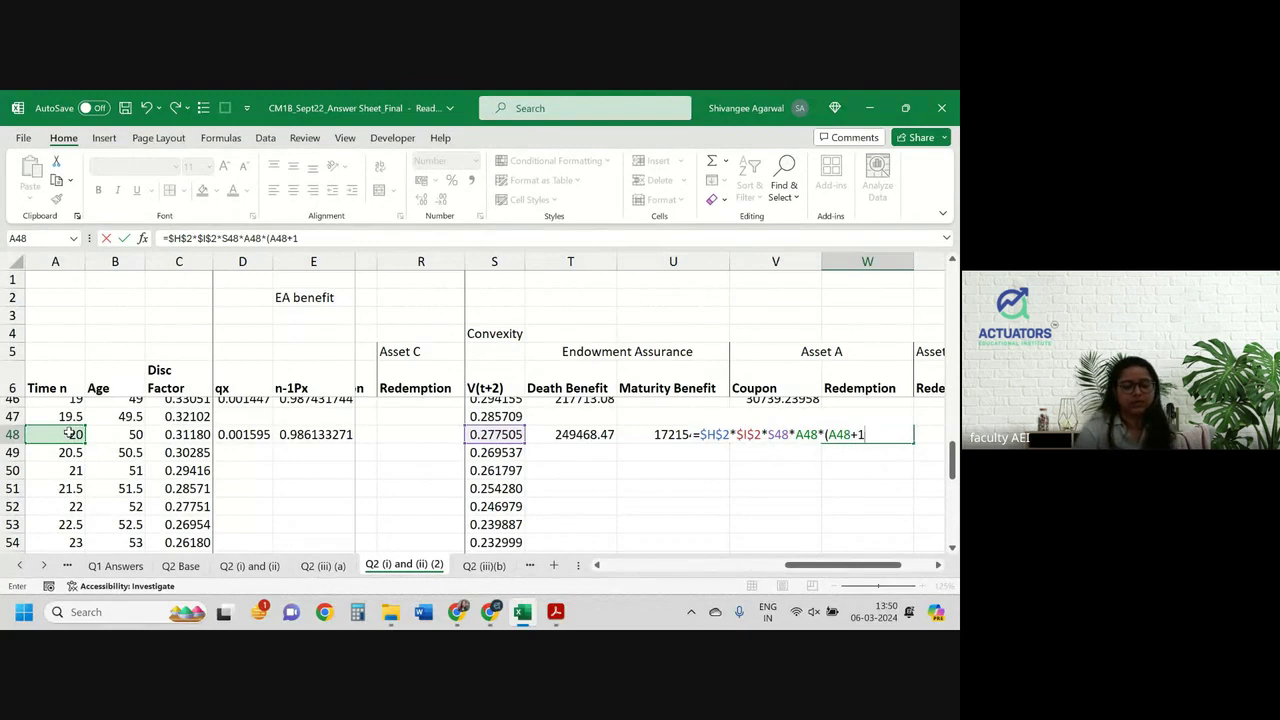
key("Return")
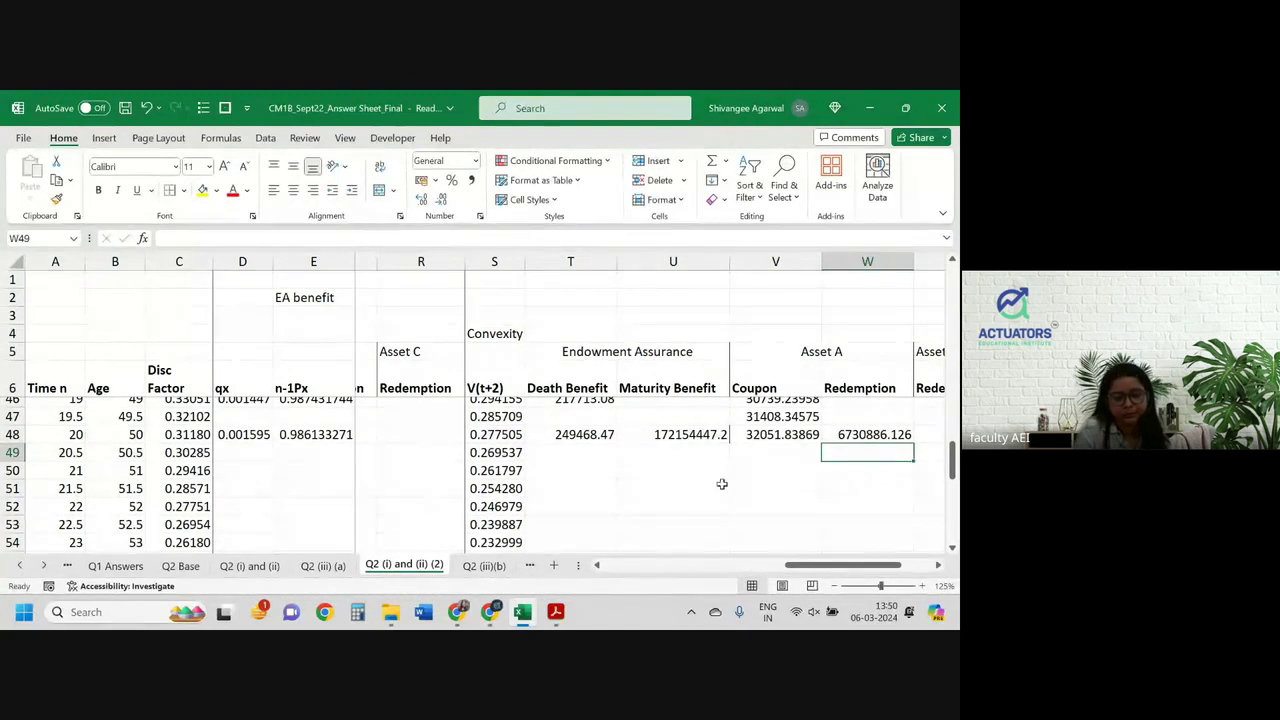
Copy the endowment assurance total in U60 to W60 for Asset A and autofit column W
scroll(722, 484, "right", 1)
scroll(722, 484, "down", 2)
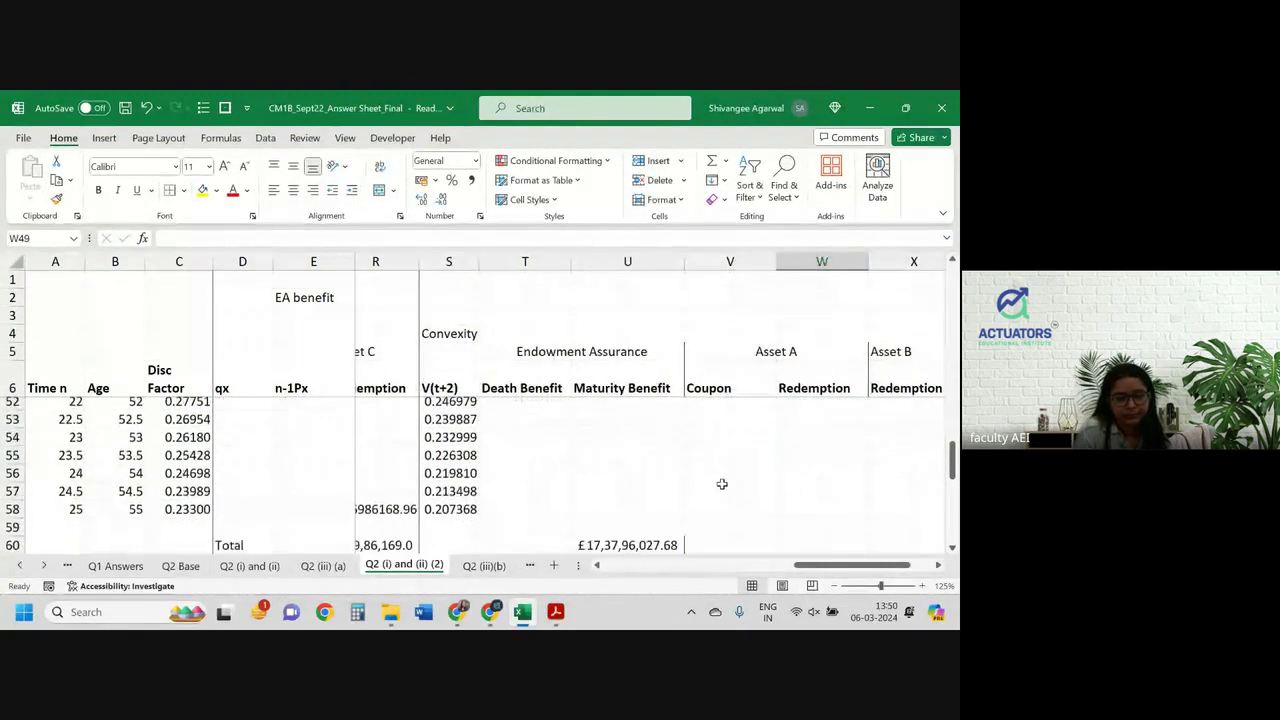
left_click(648, 537)
key("ctrl+c")
left_click(821, 538)
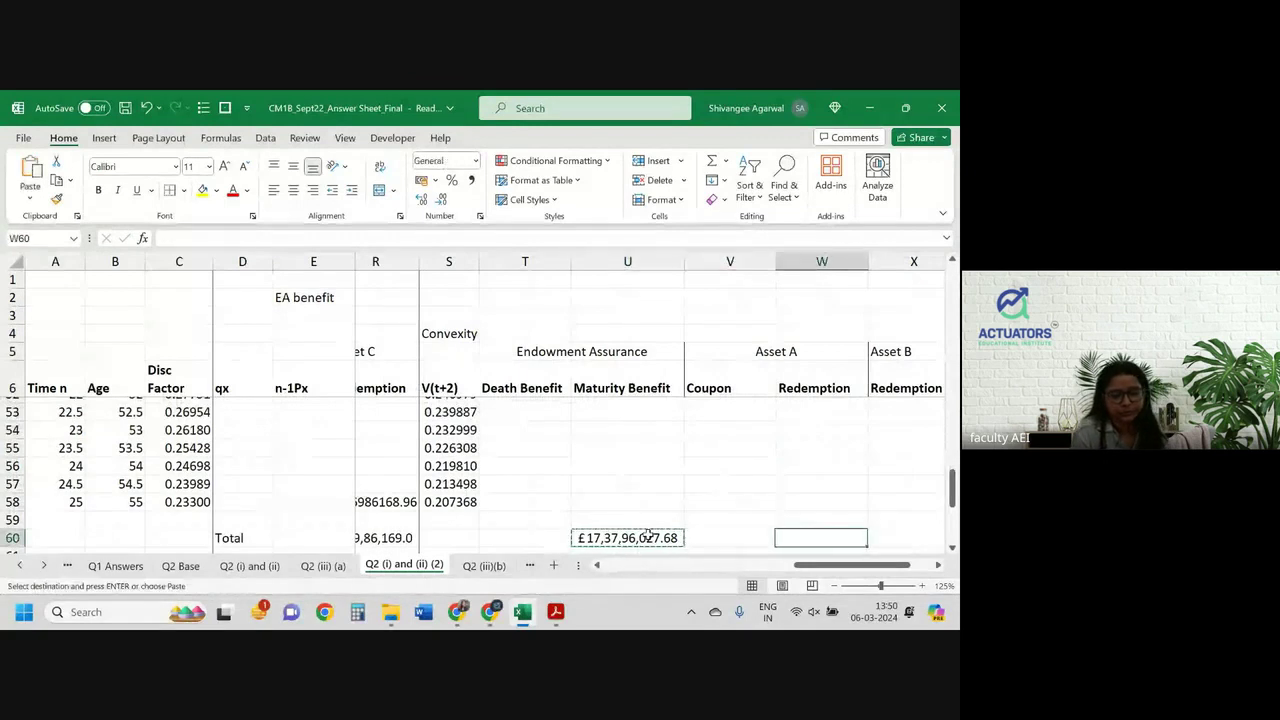
key("ctrl+v")
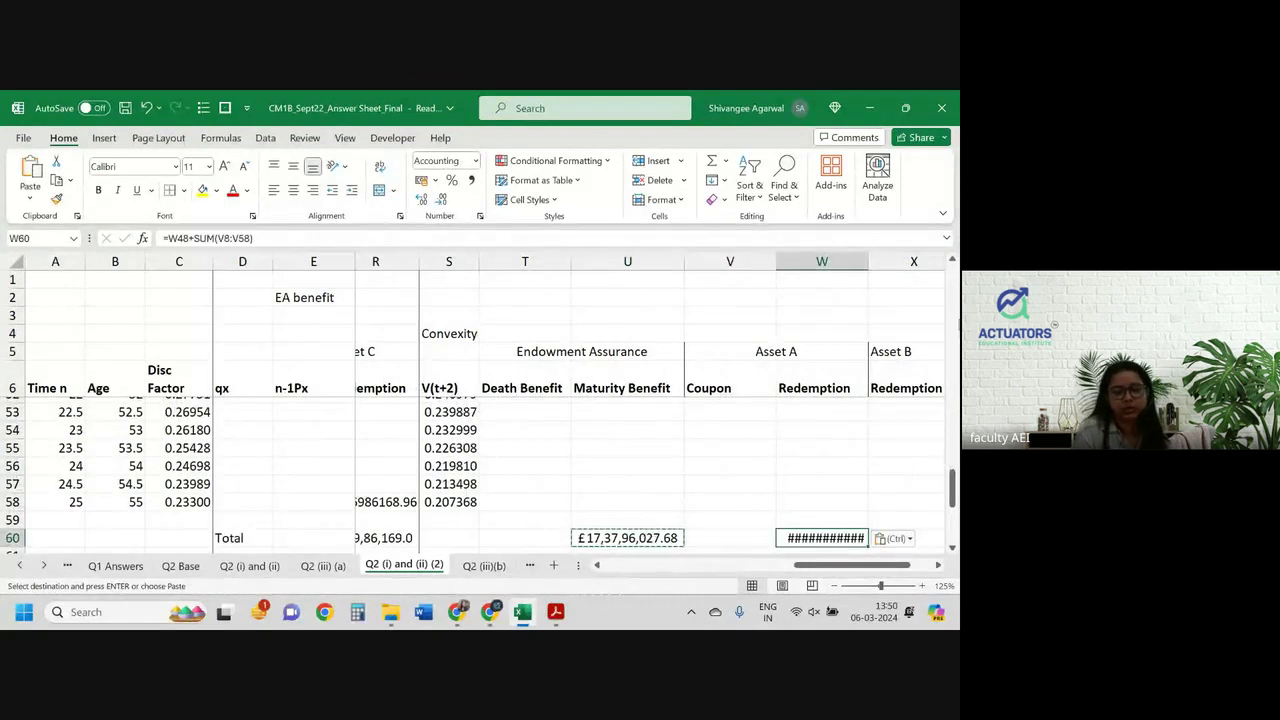
double_click(868, 261)
Anchor the references in the volatility Asset B redemption formula in Q28 so it reads =$A28*L28*$J$2
scroll(813, 436, "right", 2)
scroll(813, 436, "up", 2)
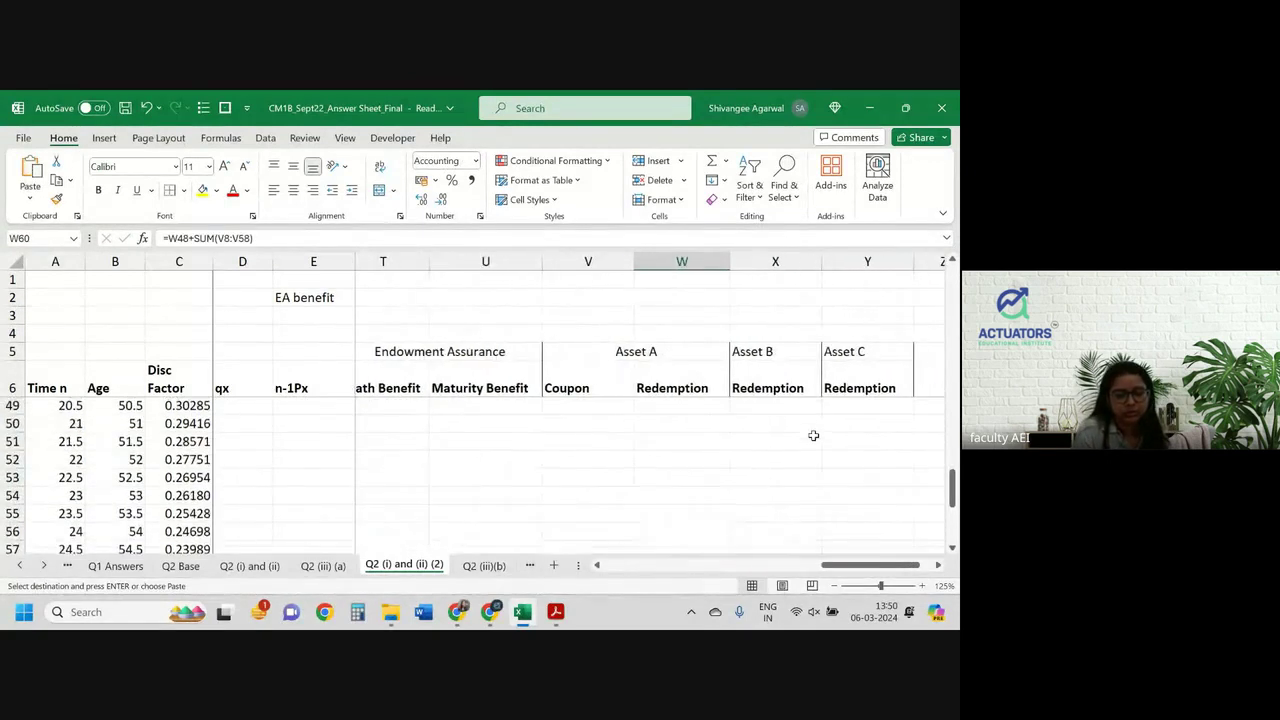
scroll(813, 436, "left", 3)
scroll(813, 436, "up", 5)
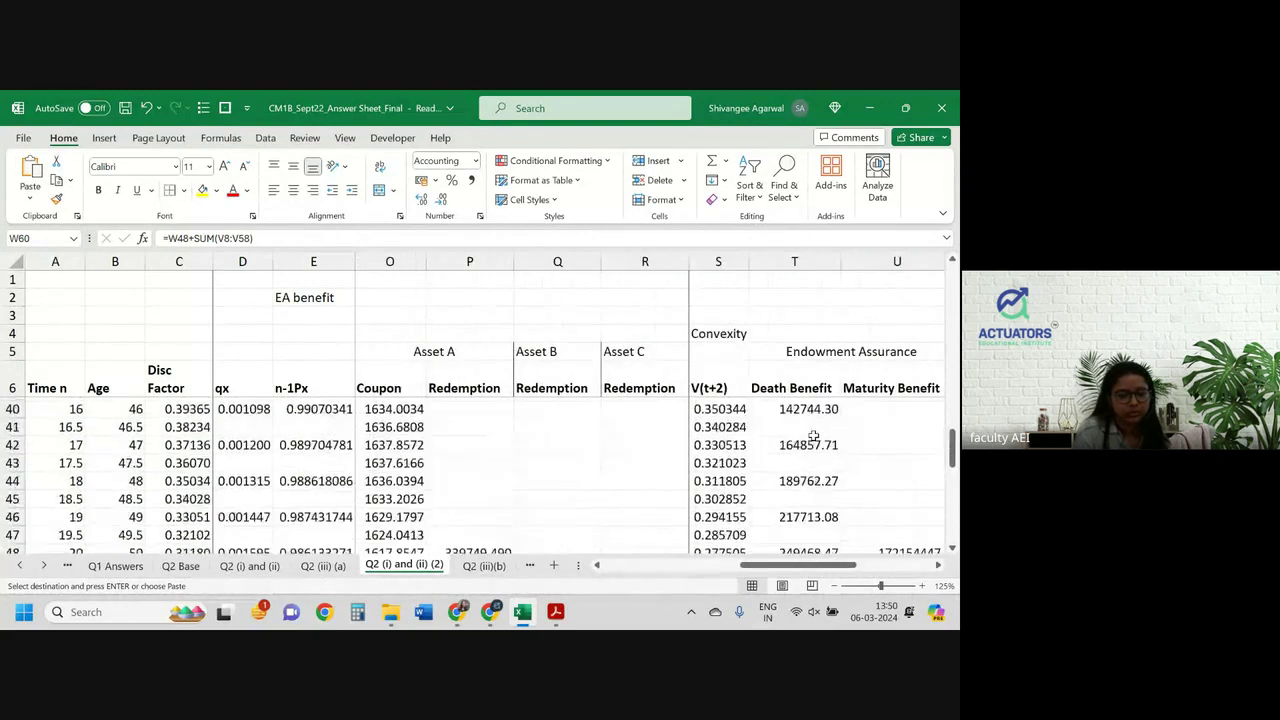
scroll(813, 436, "up", 3)
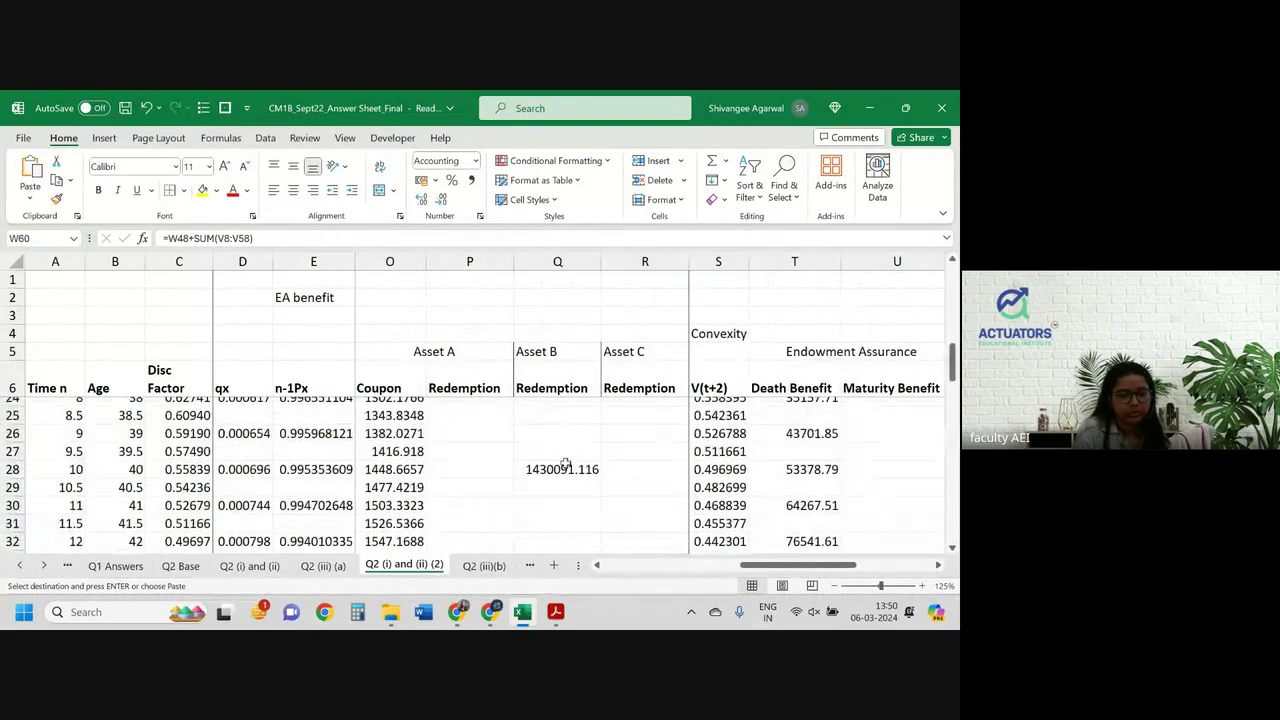
left_click_drag(565, 469, 640, 514)
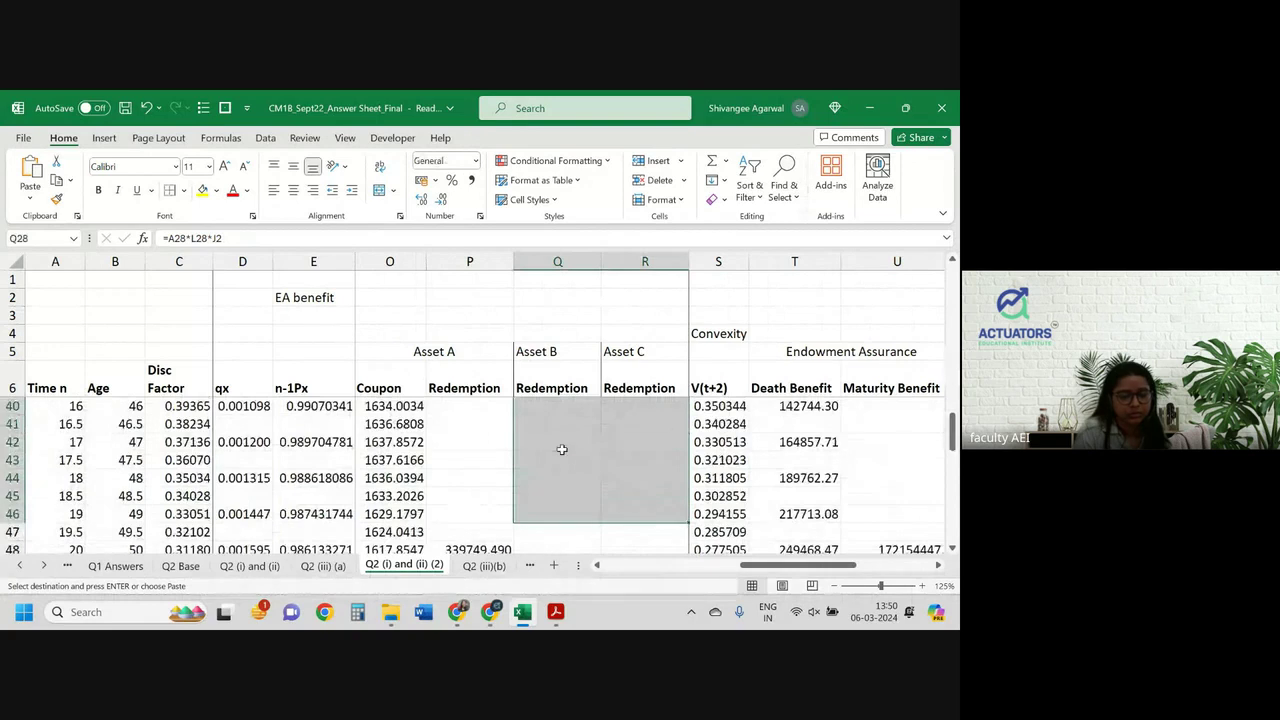
scroll(562, 449, "up", 5)
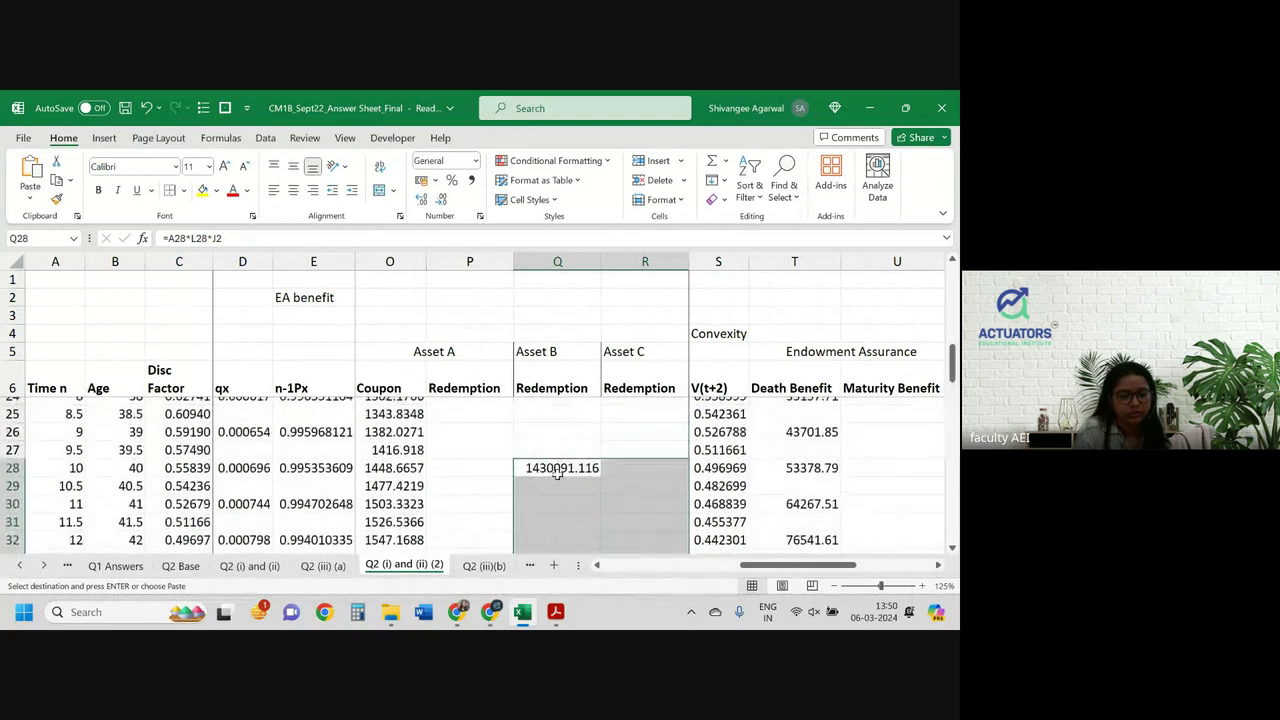
double_click(557, 470)
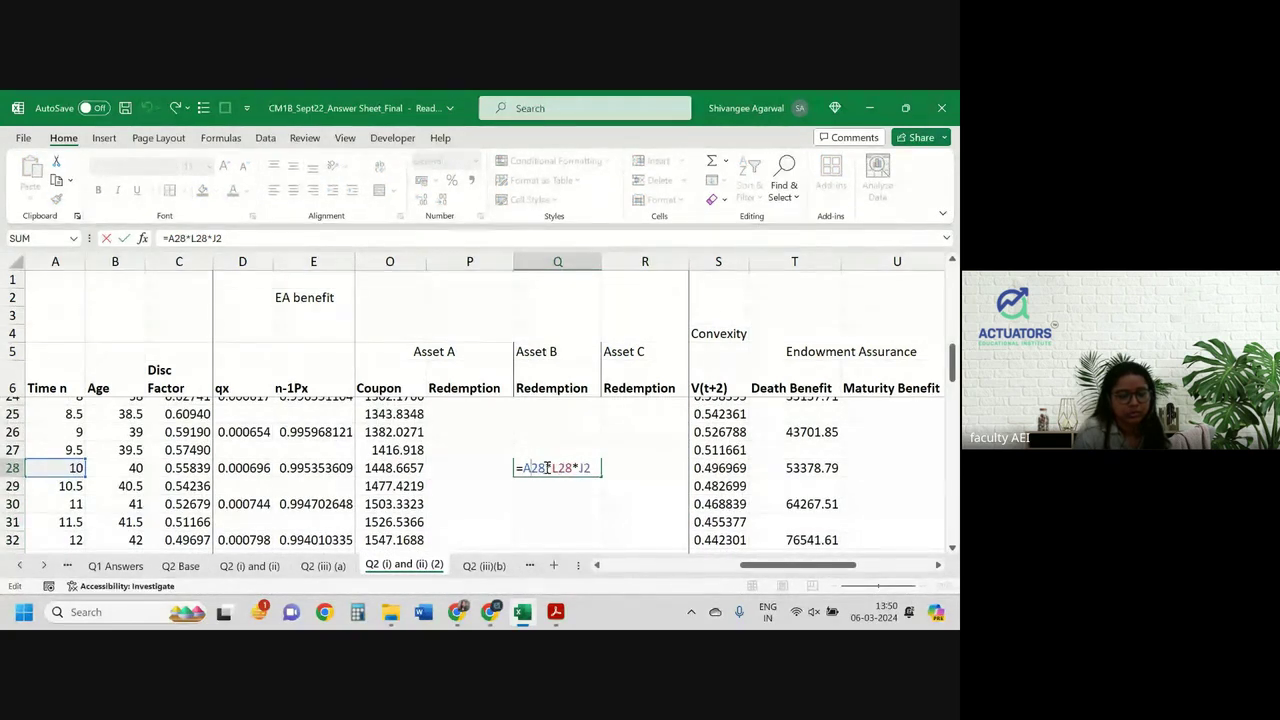
key("F4")
key("F4")
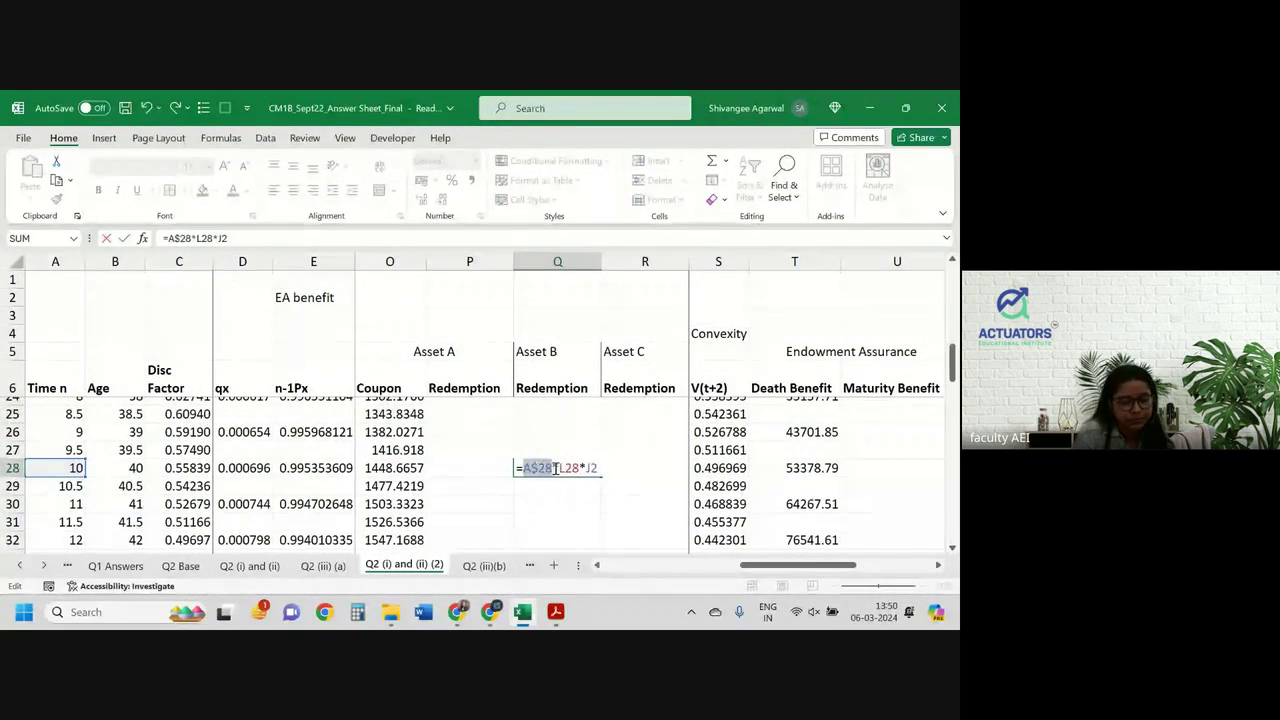
key("F4")
left_click(572, 470)
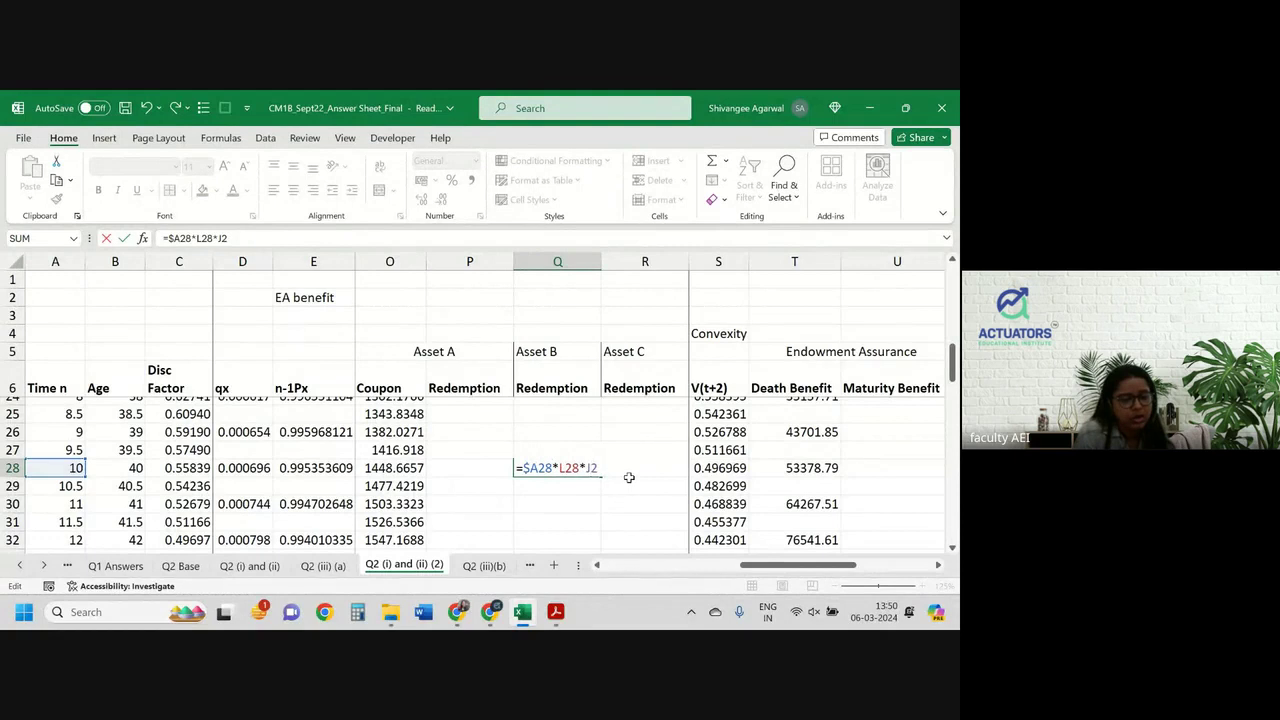
key("F4")
key("Return")
key("Up")
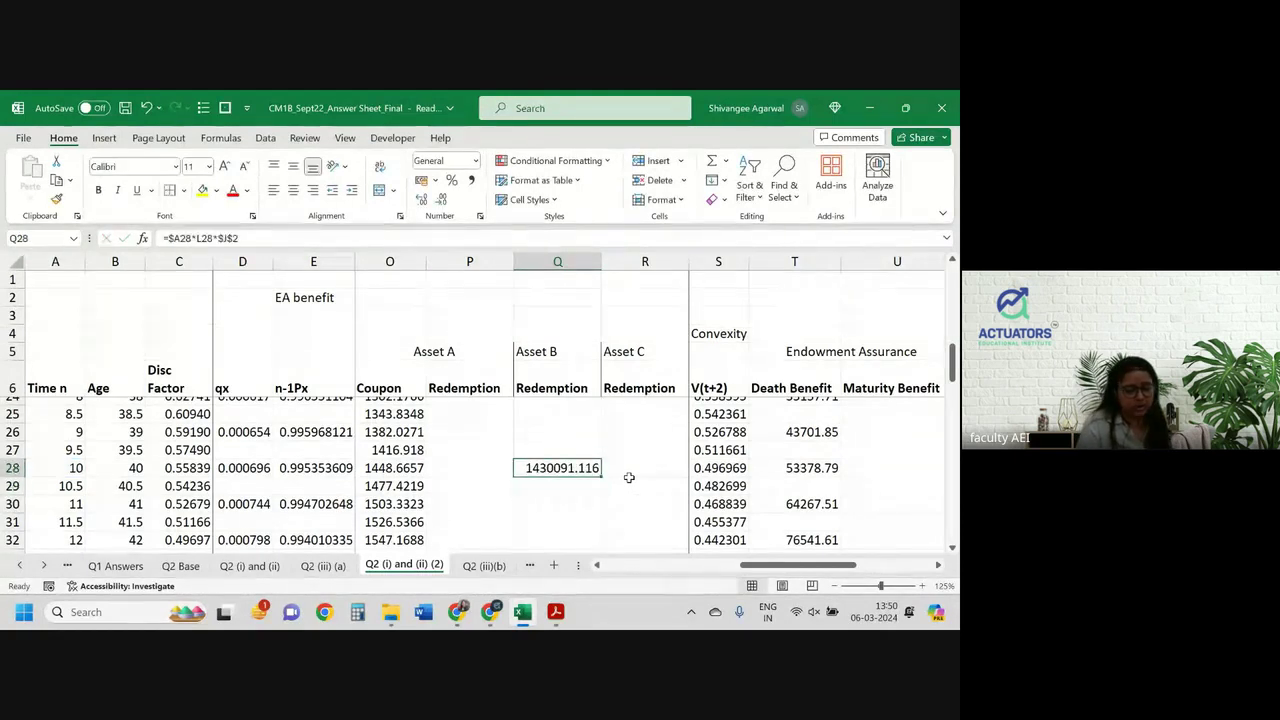
Copy the volatility Asset B redemption formula in Q28 to X28 in the convexity section
key("ctrl+c")
key("Right")
key("Right")
key("Right")
key("Right")
key("Right")
key("Right")
key("Right")
key("Right")
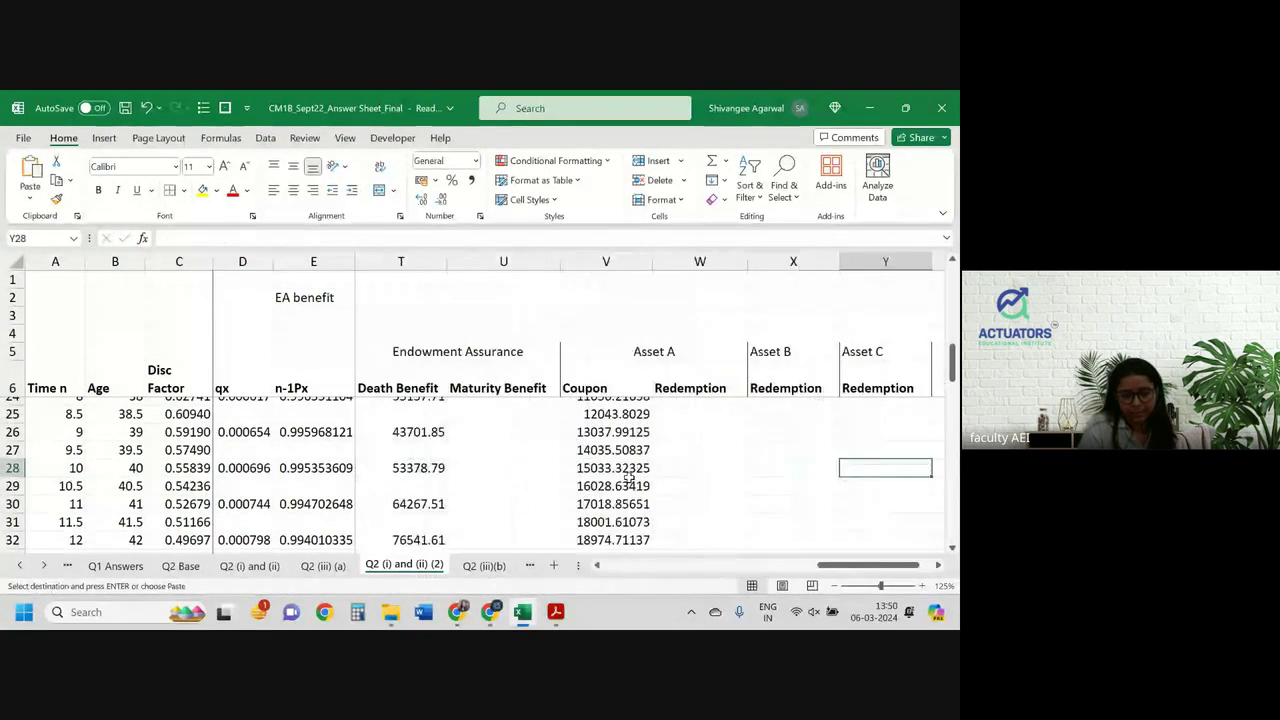
key("Left")
key("ctrl+v")
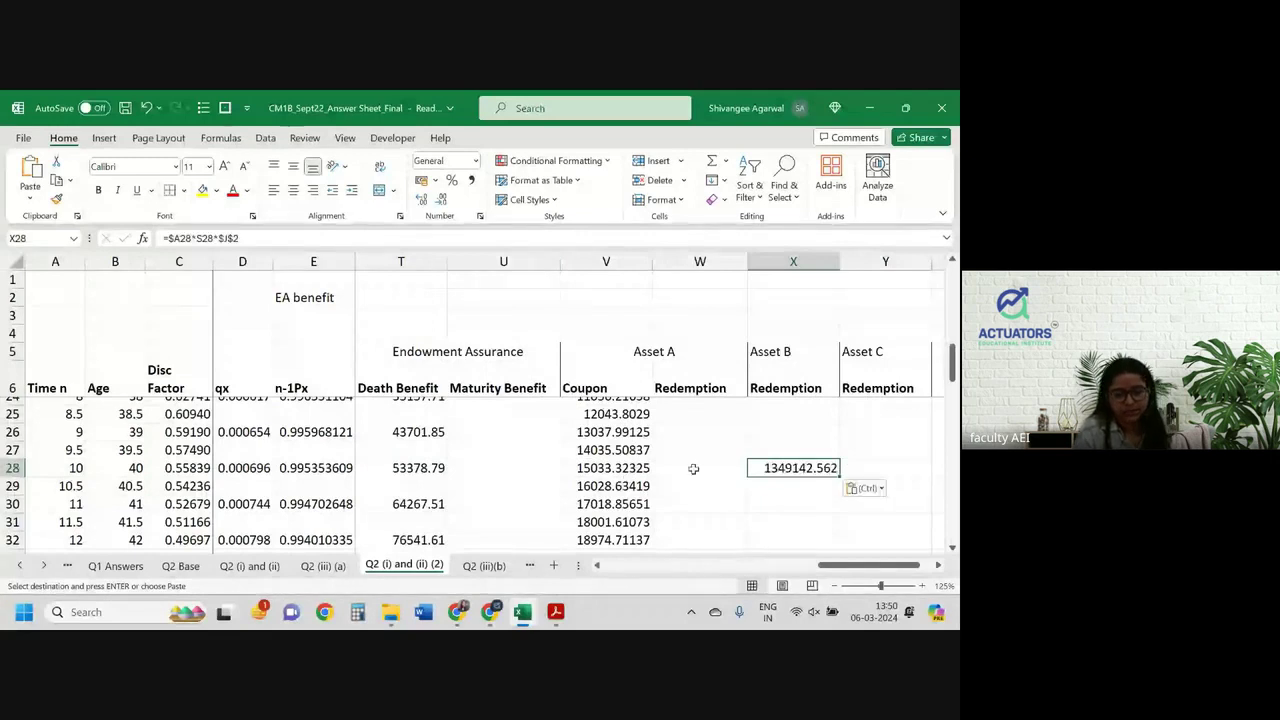
Extend the convexity Asset B redemption formula in X28 to =$A28*S28*$J$2*(A28+1)
double_click(803, 470)
scroll(592, 471, "left", 1)
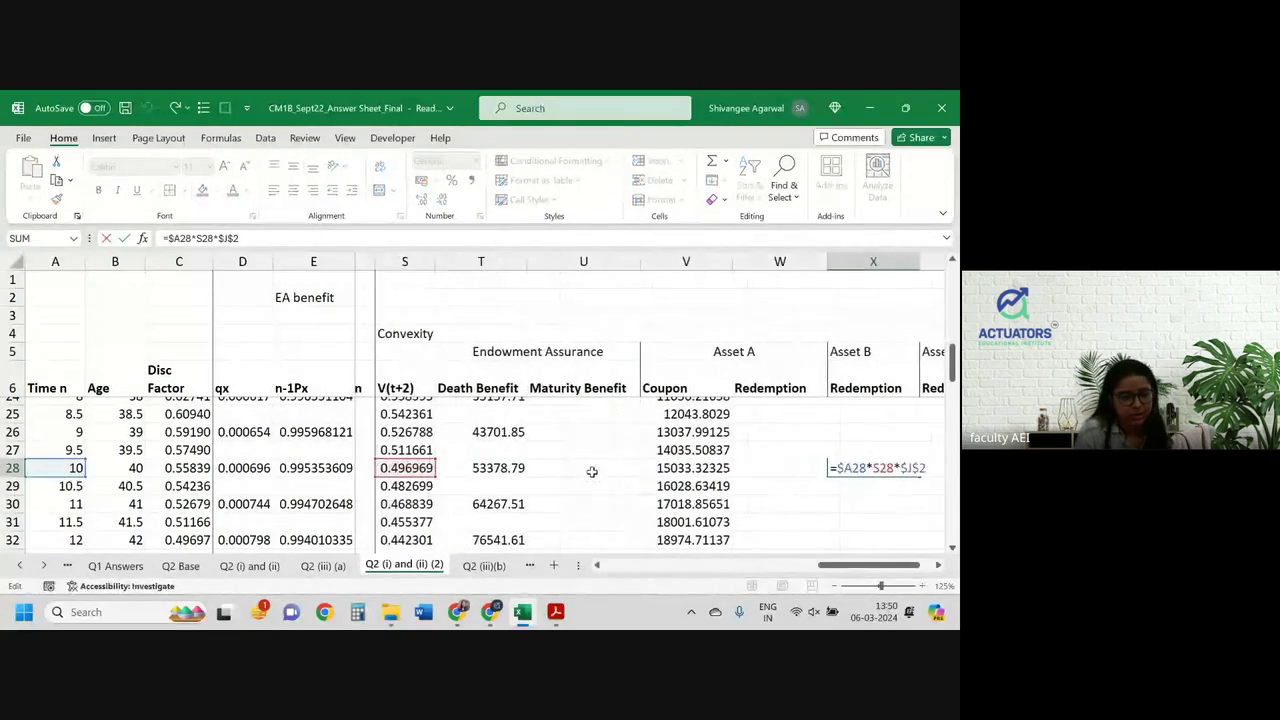
scroll(592, 471, "right", 1)
left_click(275, 238)
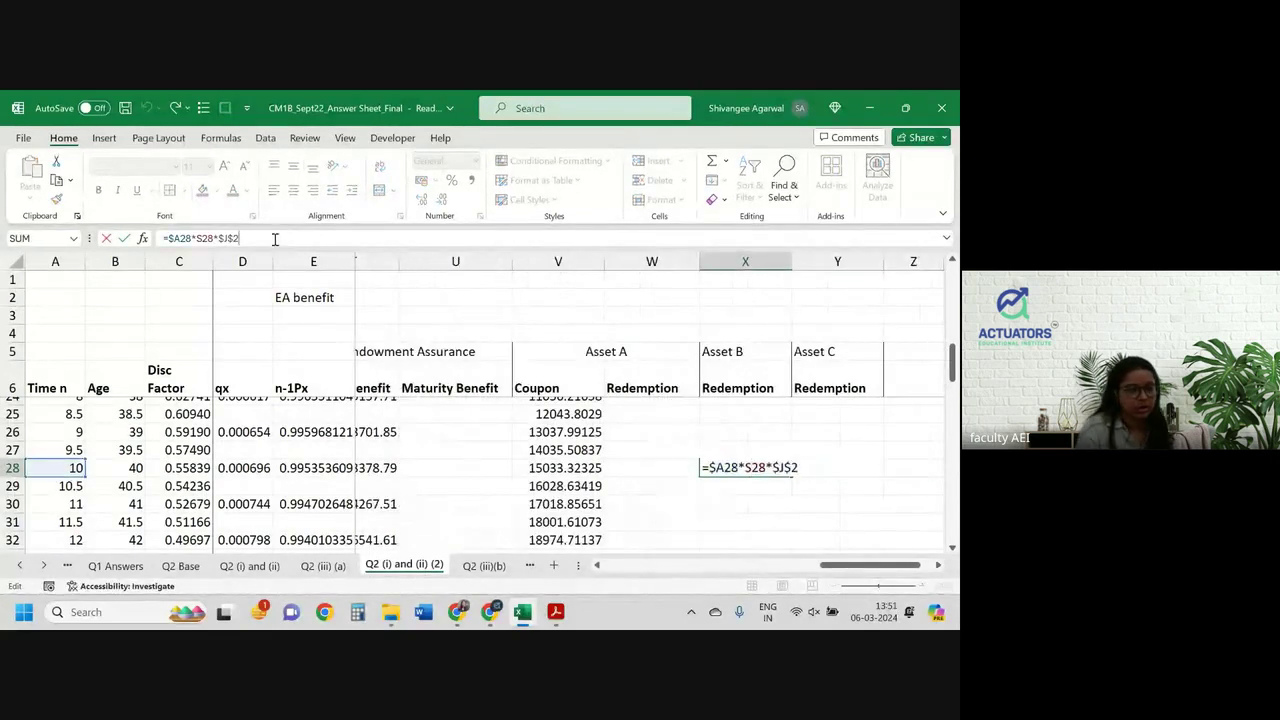
type("*")
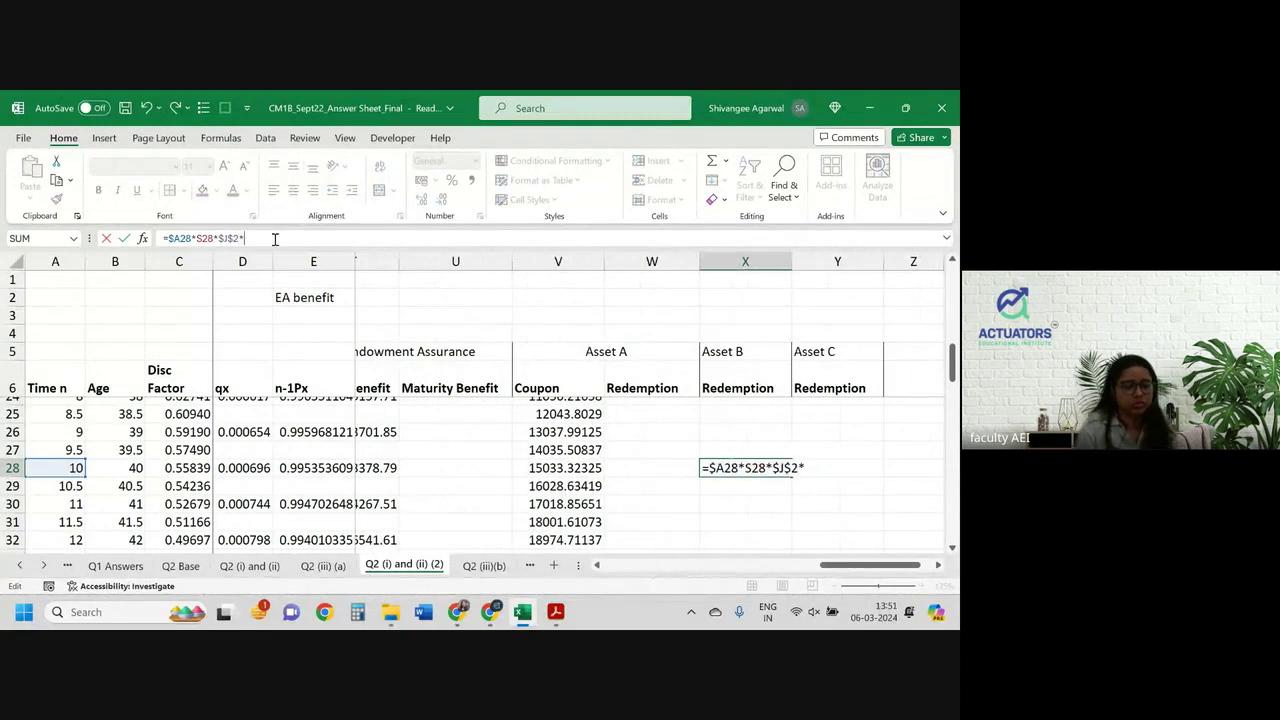
type("(")
left_click(68, 467)
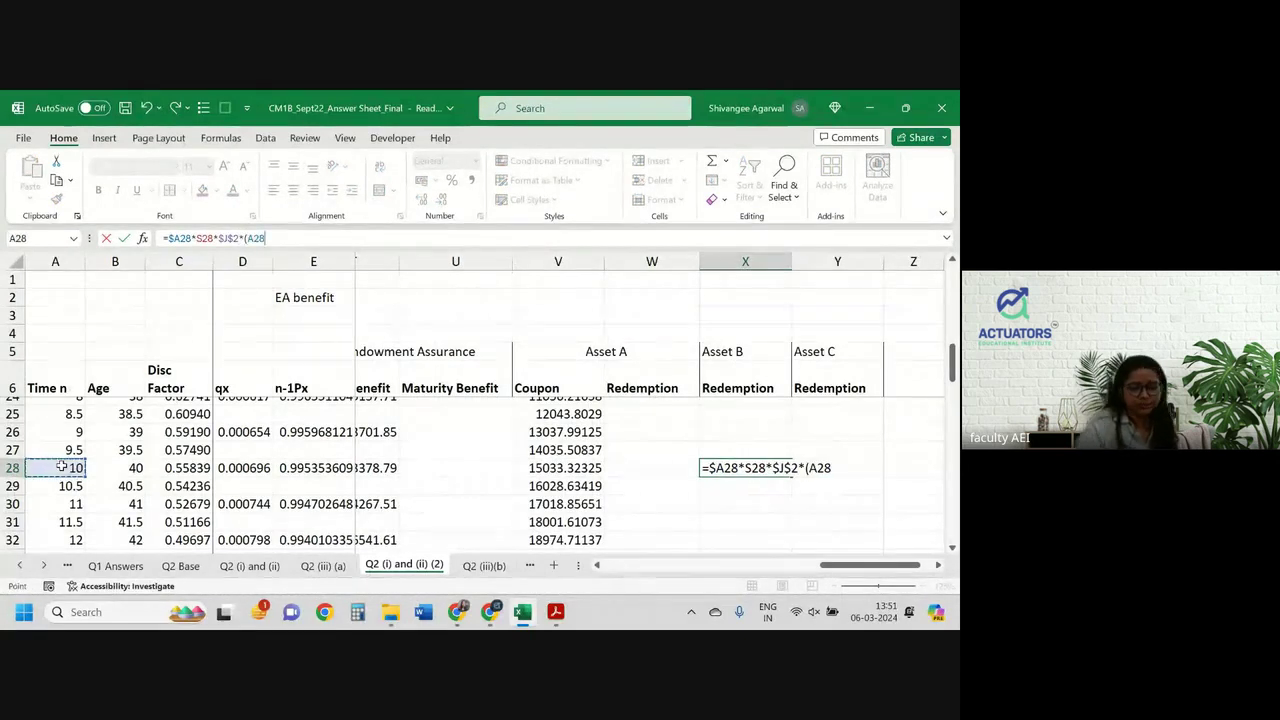
key("Return")
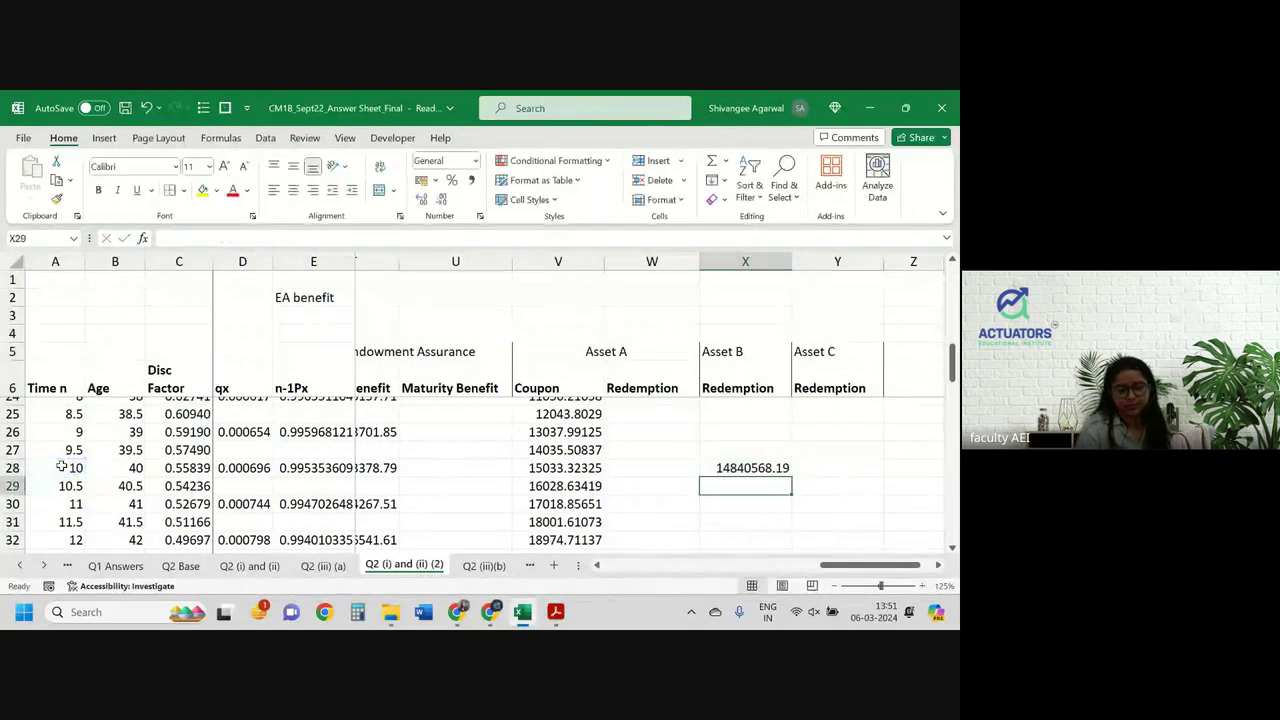
Total the convexity Asset B redemption column in X60 with =SUM(X8:X58) and check the summed range
scroll(750, 486, "down", 7)
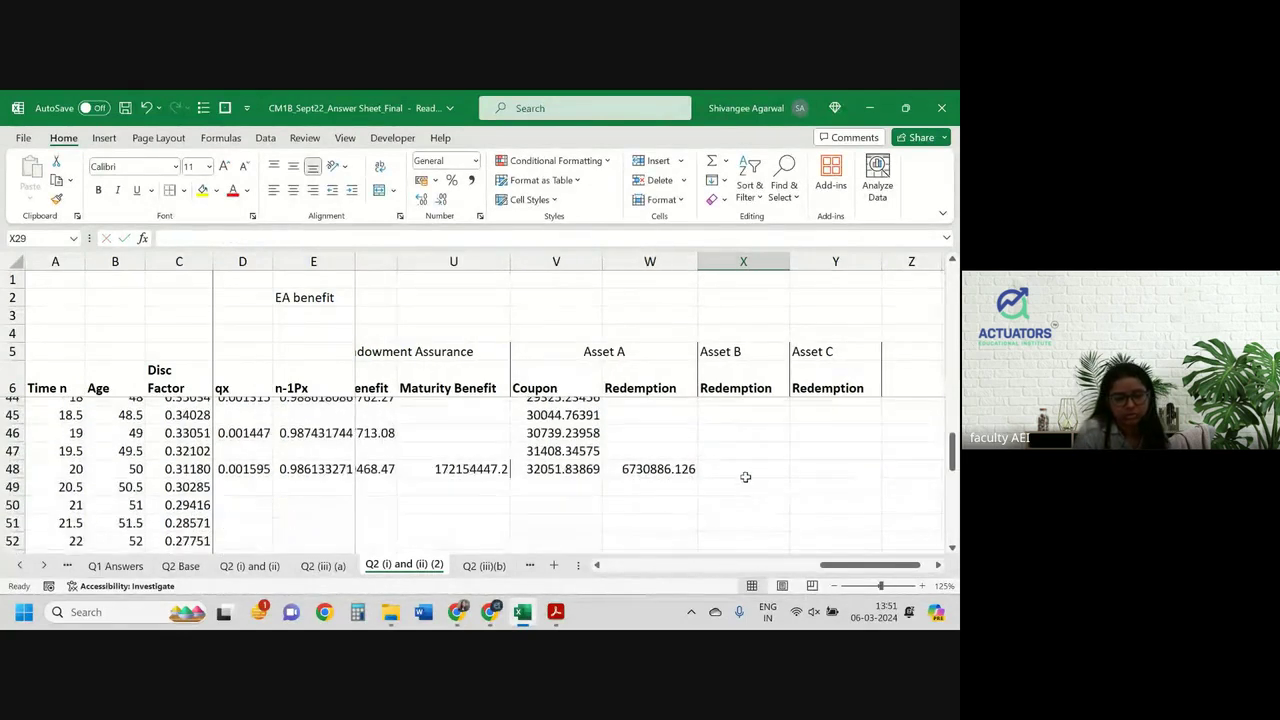
scroll(745, 477, "down", 3)
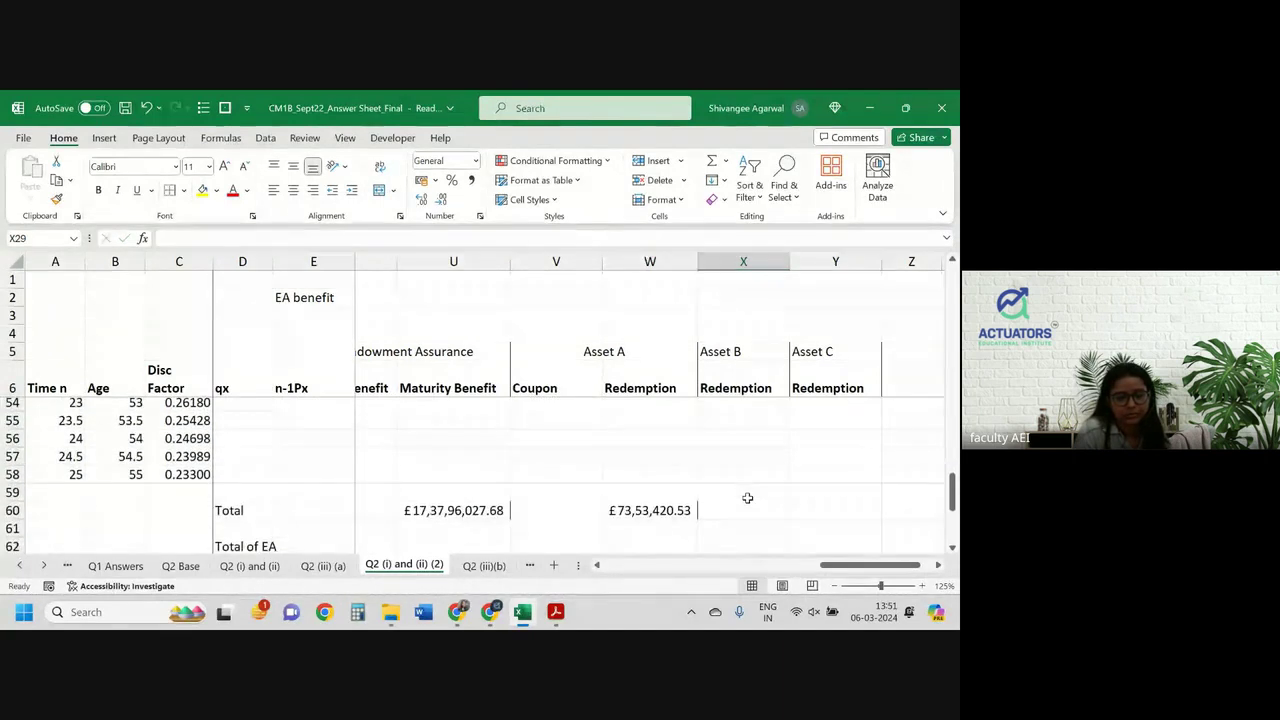
left_click(746, 508)
type("=")
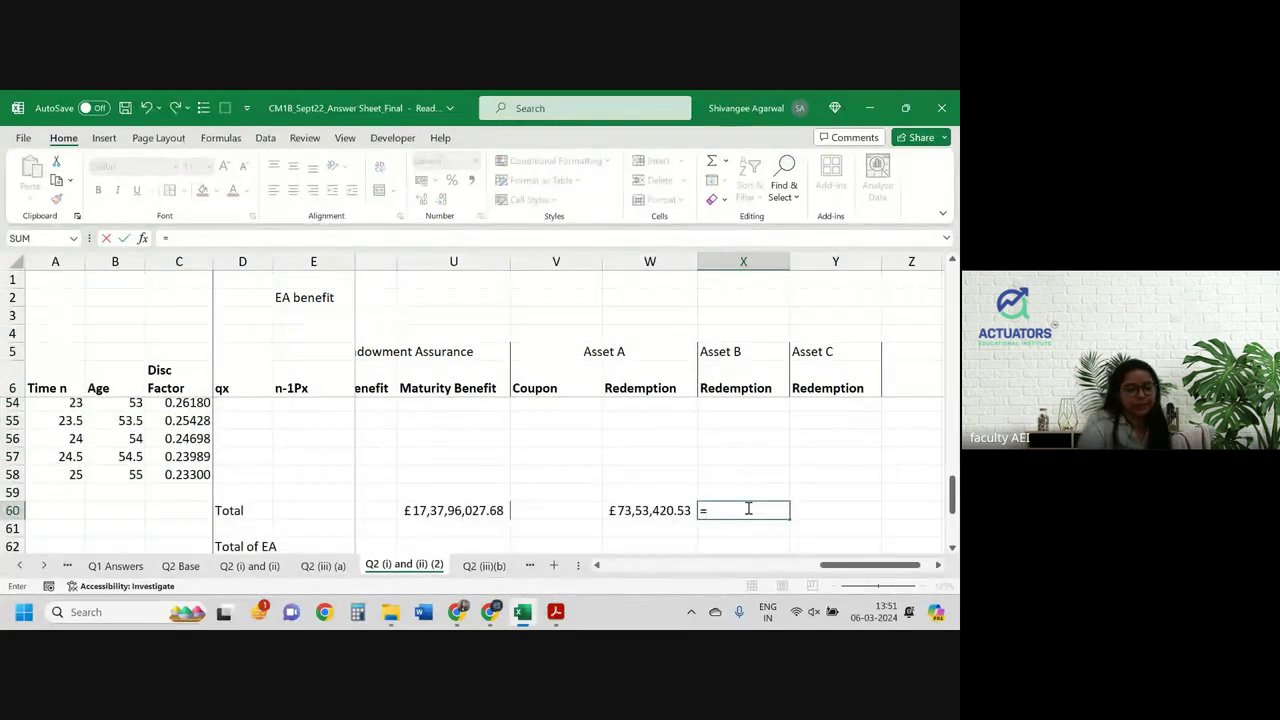
type("sum(")
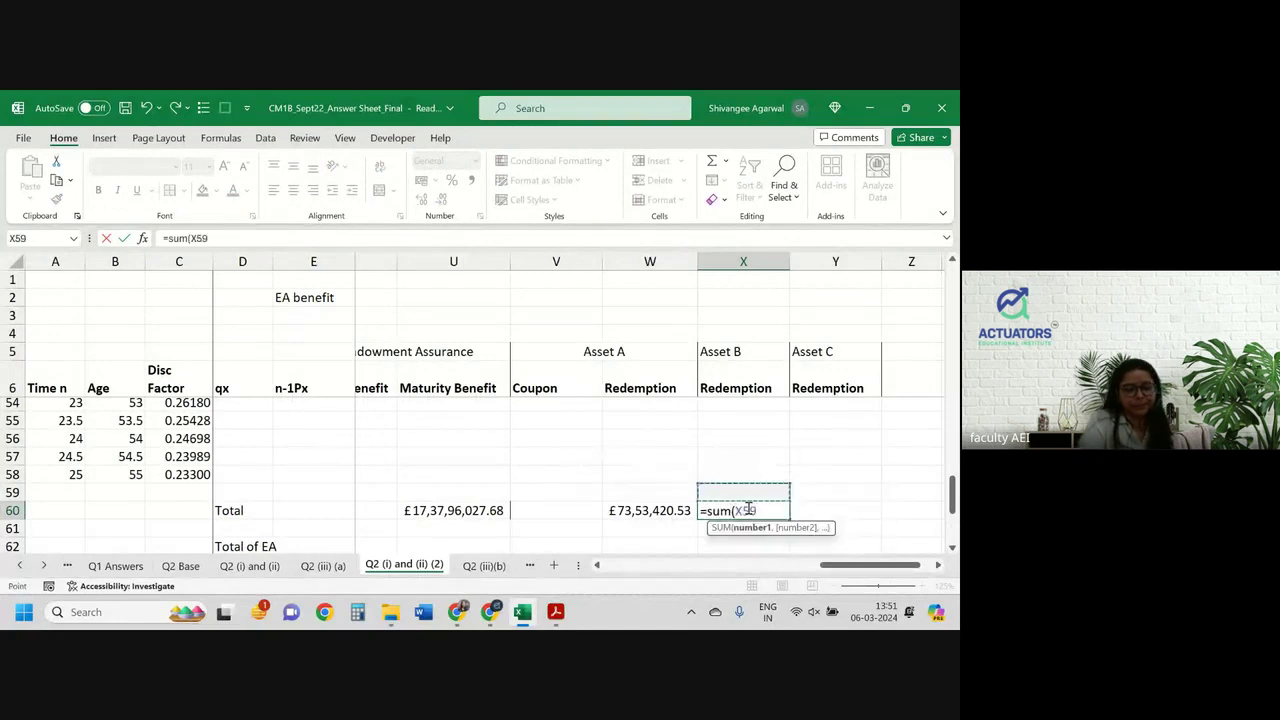
key("Up")
key("Up")
key("ctrl+shift+Up")
key("ctrl+shift+Up")
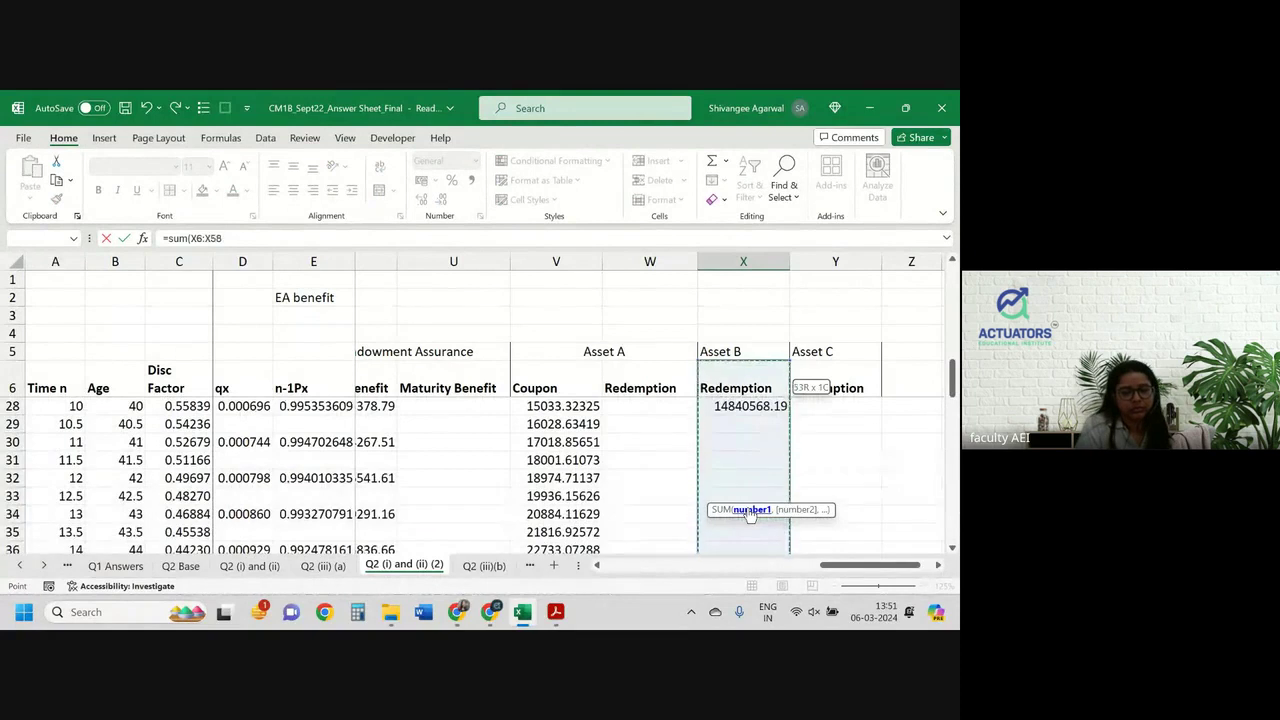
key("shift+Down")
key("shift+Down")
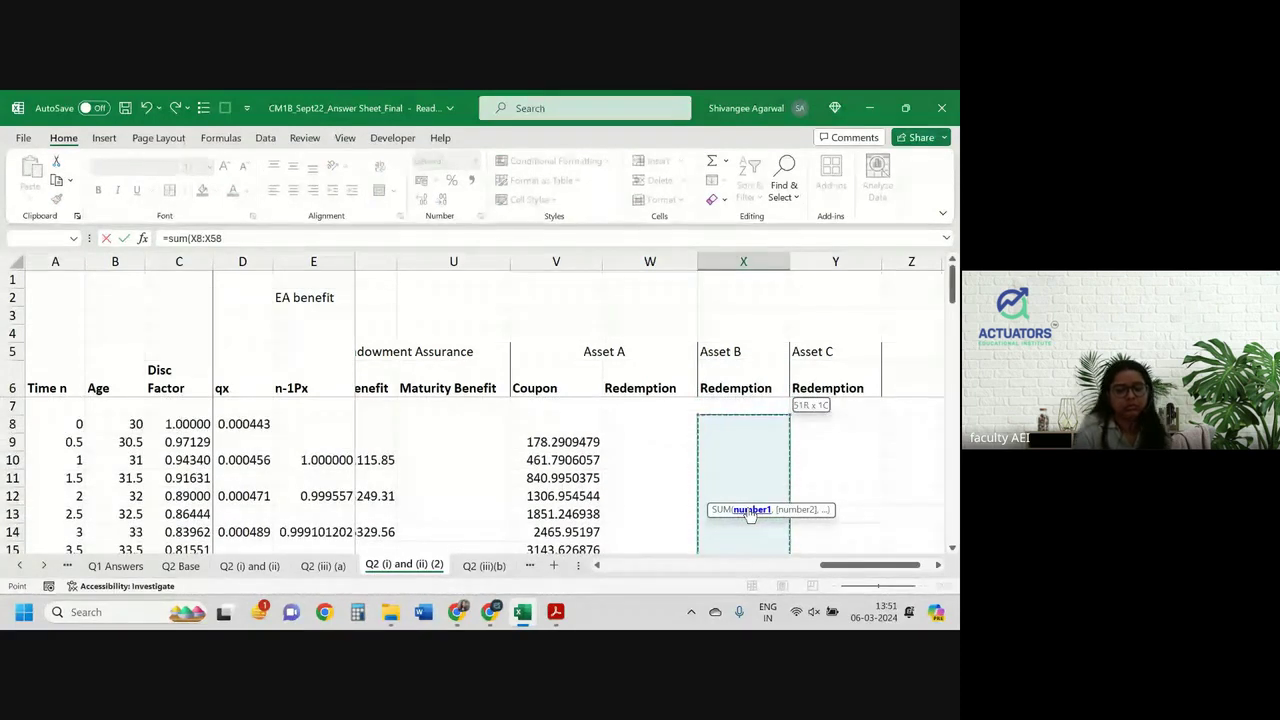
key("Return")
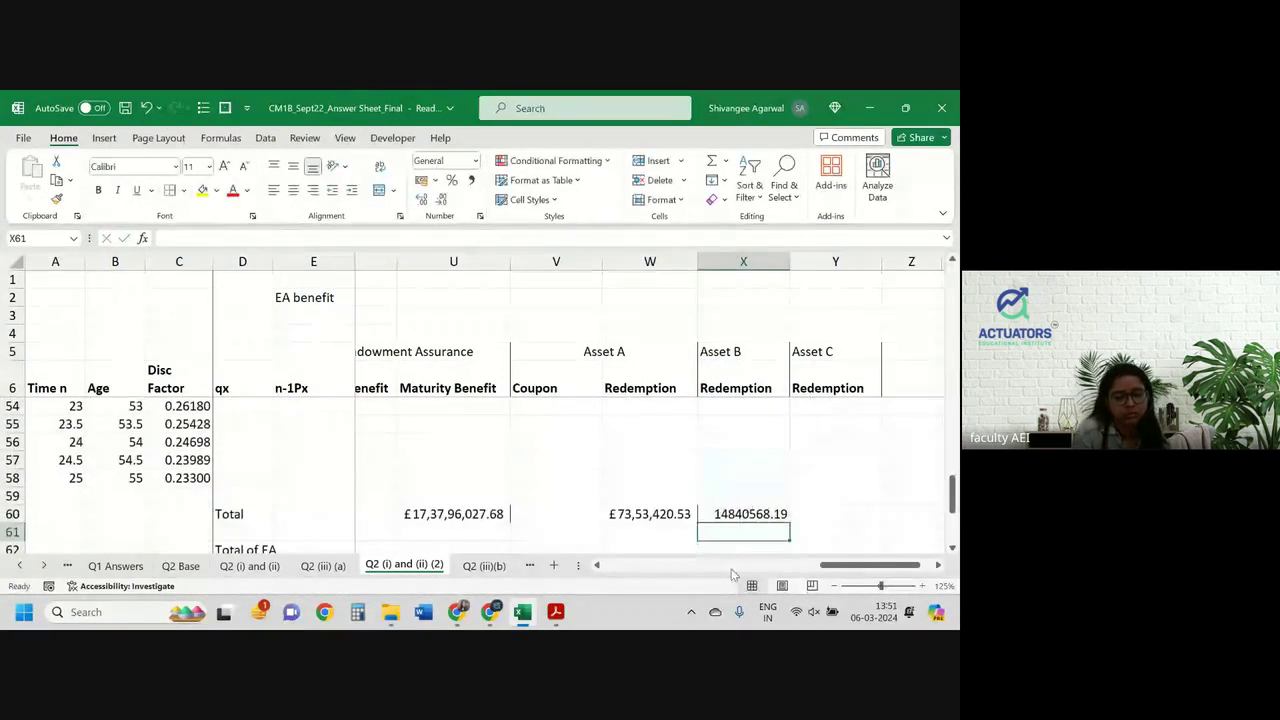
left_click(735, 516)
key("F2")
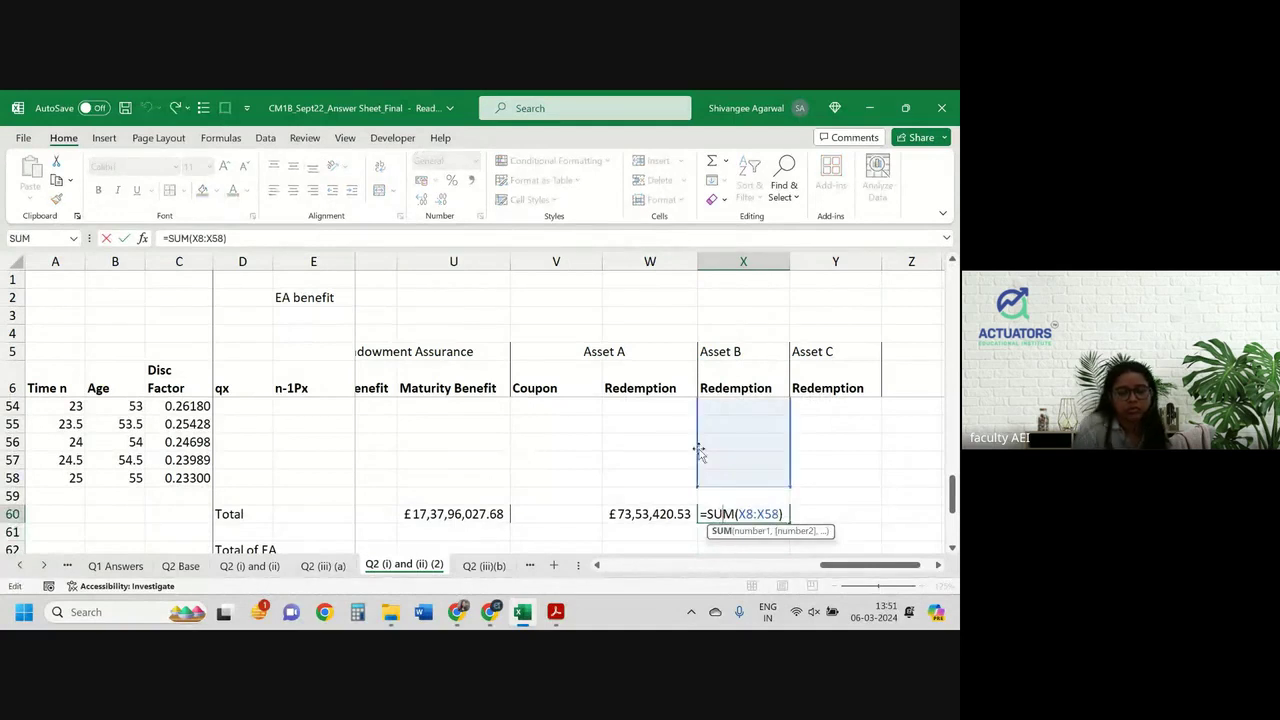
key("Return")
Trace the cells referenced by the convexity Asset B redemption formula in X28, including the Asset B amount in J2
scroll(720, 450, "up", 4)
scroll(721, 450, "up", 3)
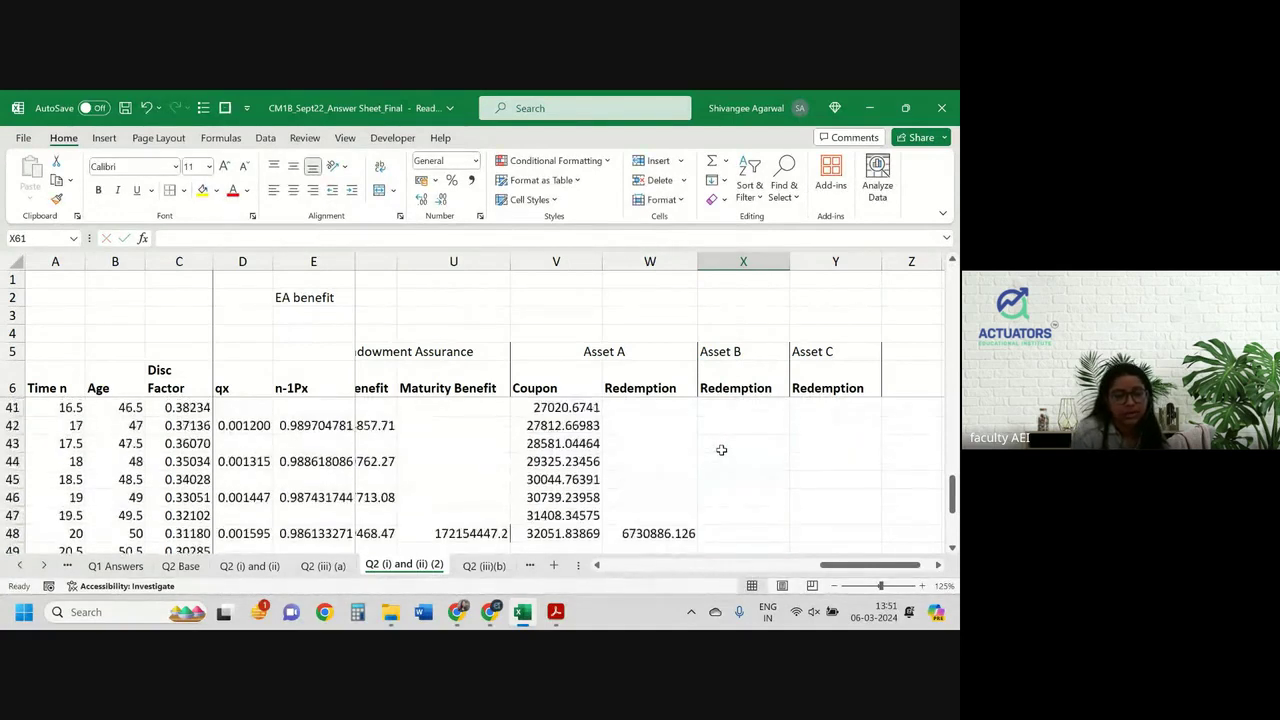
scroll(721, 450, "down", 3)
scroll(721, 450, "up", 1)
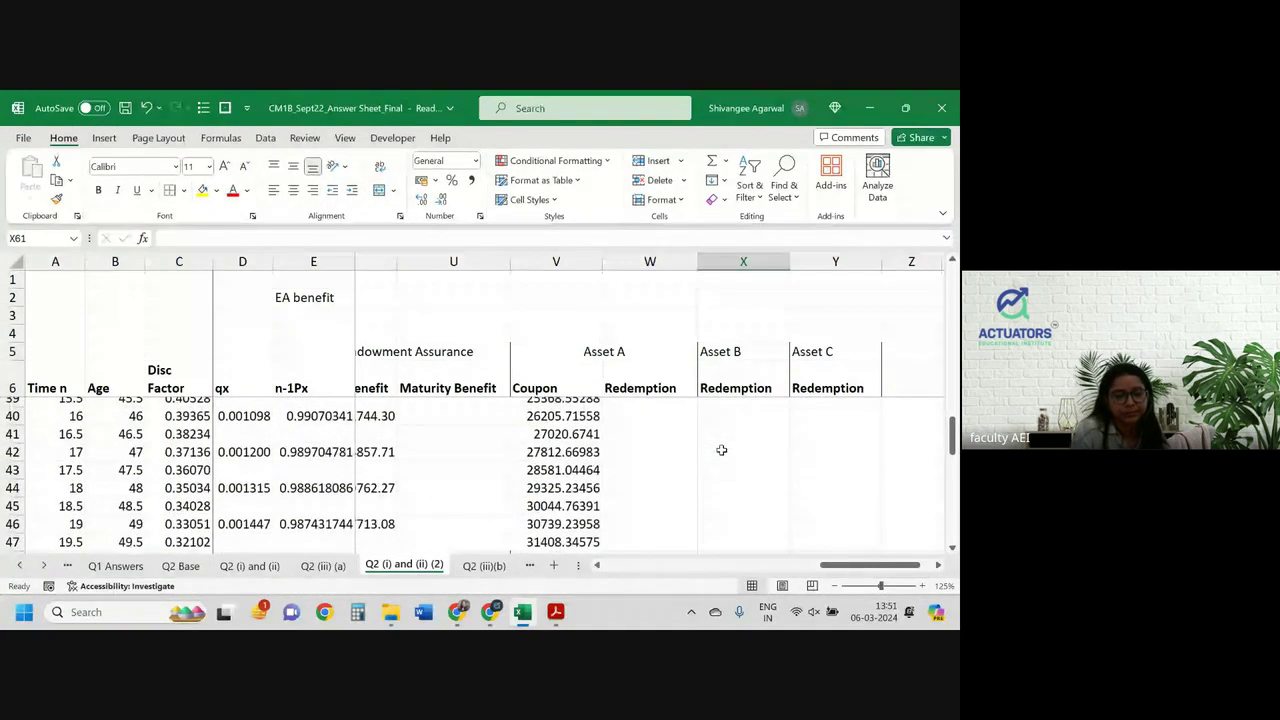
scroll(721, 450, "up", 4)
double_click(716, 433)
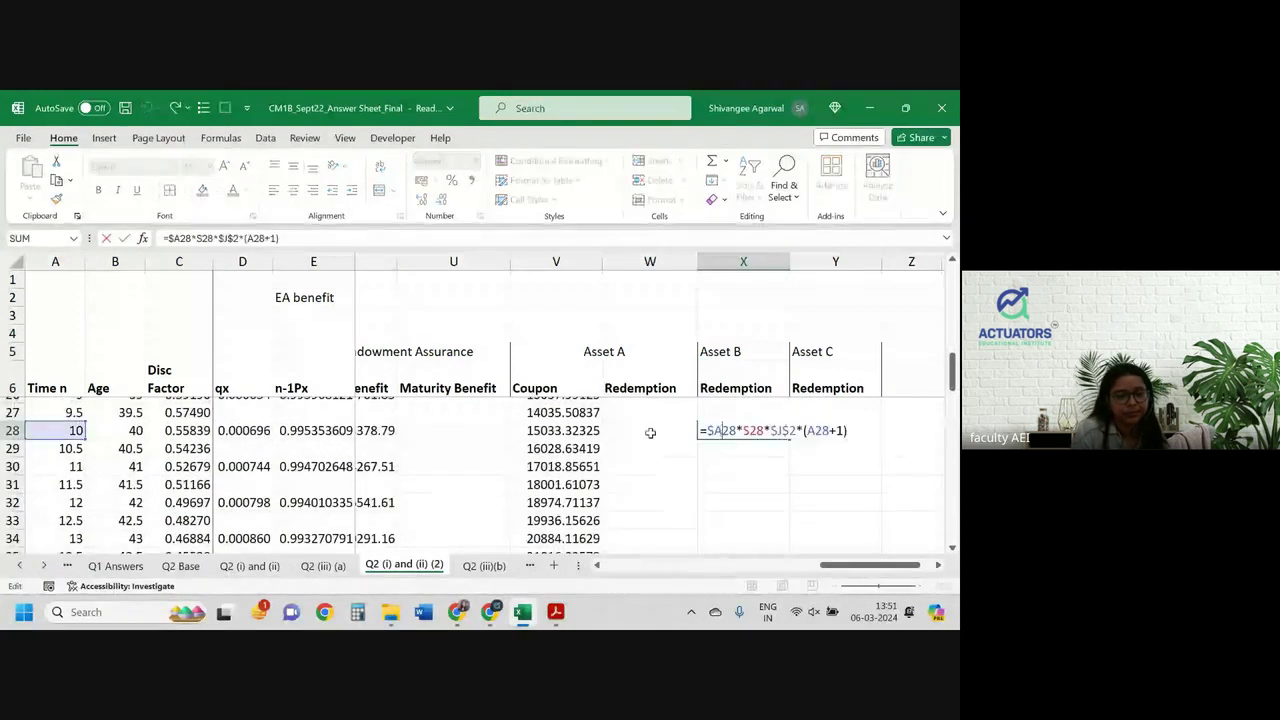
scroll(614, 432, "up", 7)
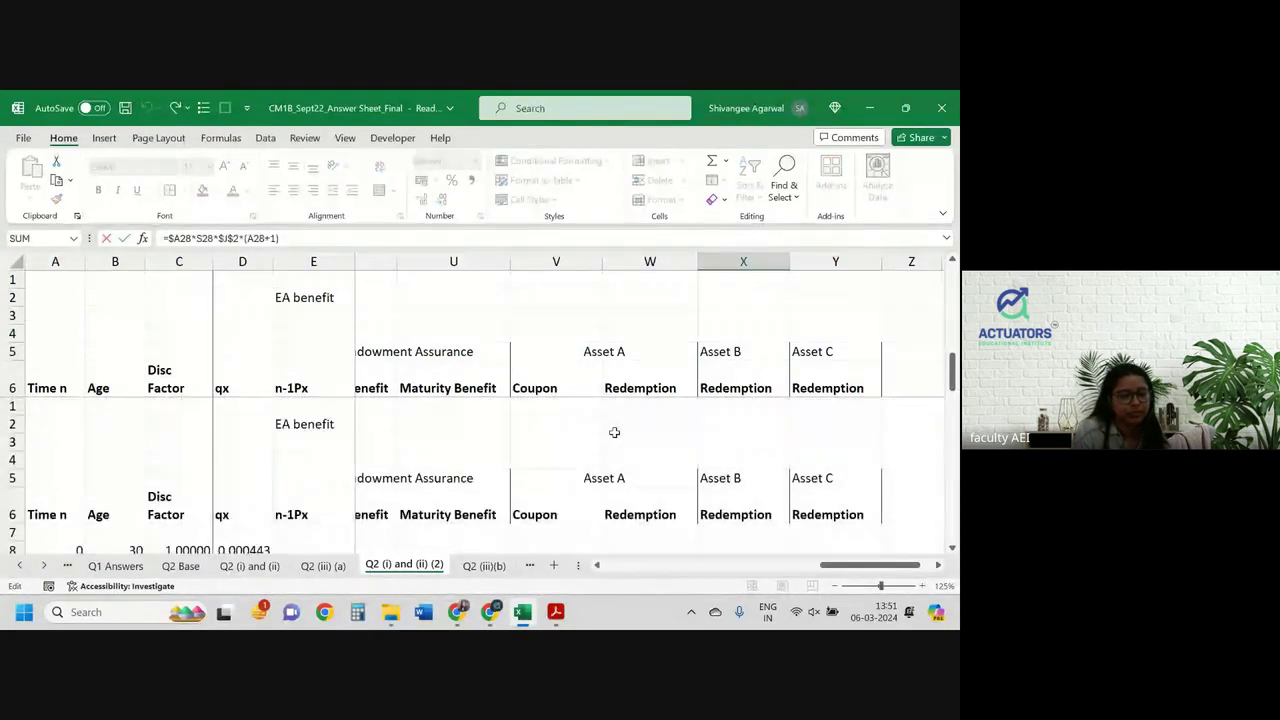
scroll(614, 432, "left", 6)
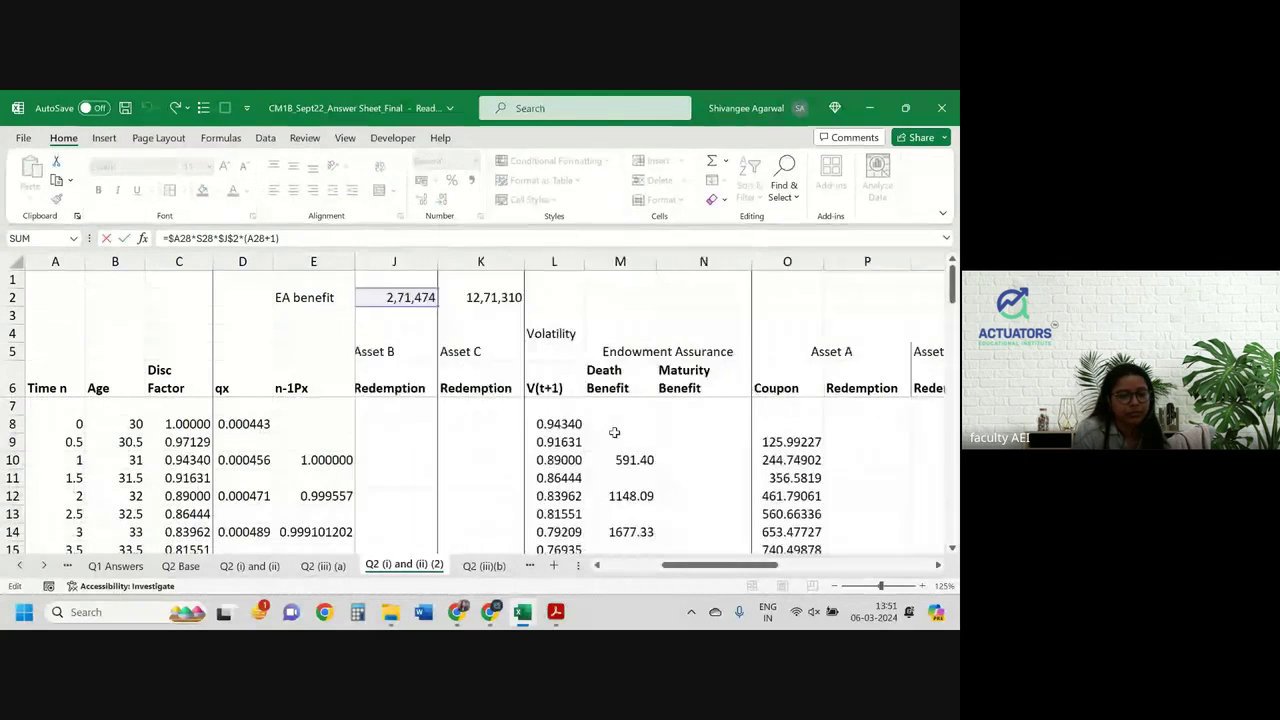
scroll(462, 351, "left", 1)
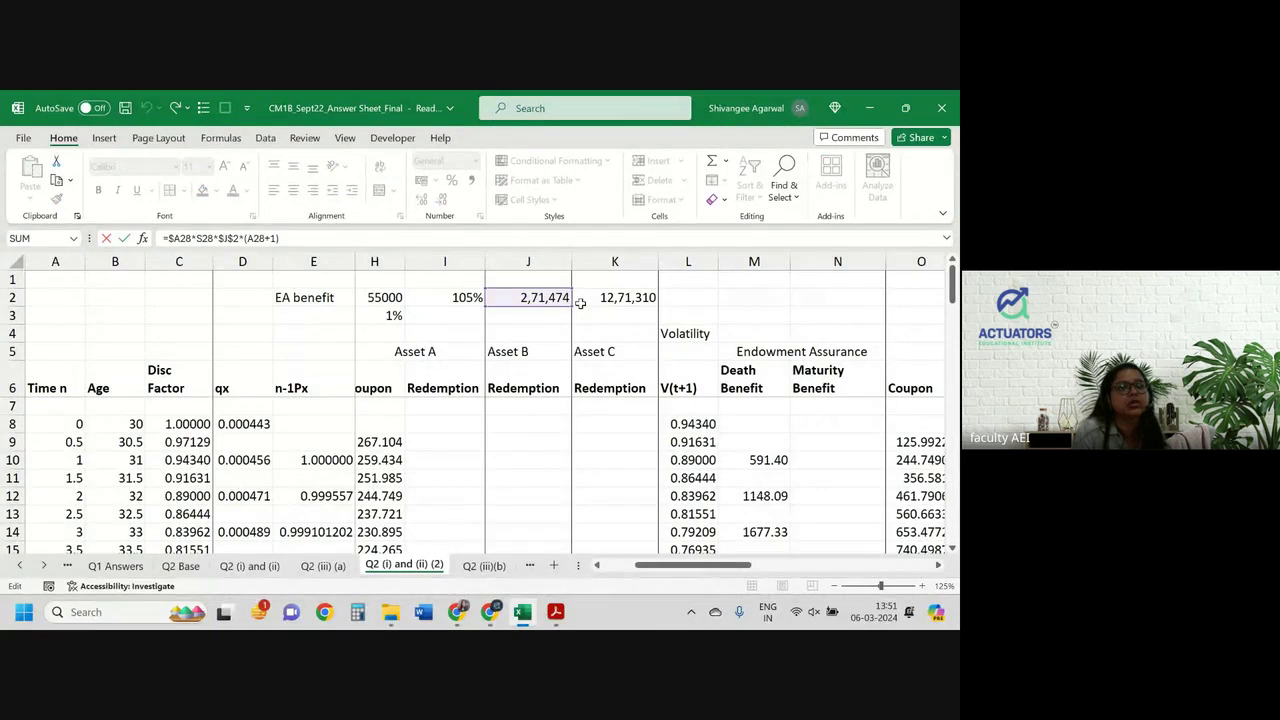
key("Escape")
right_click(528, 315)
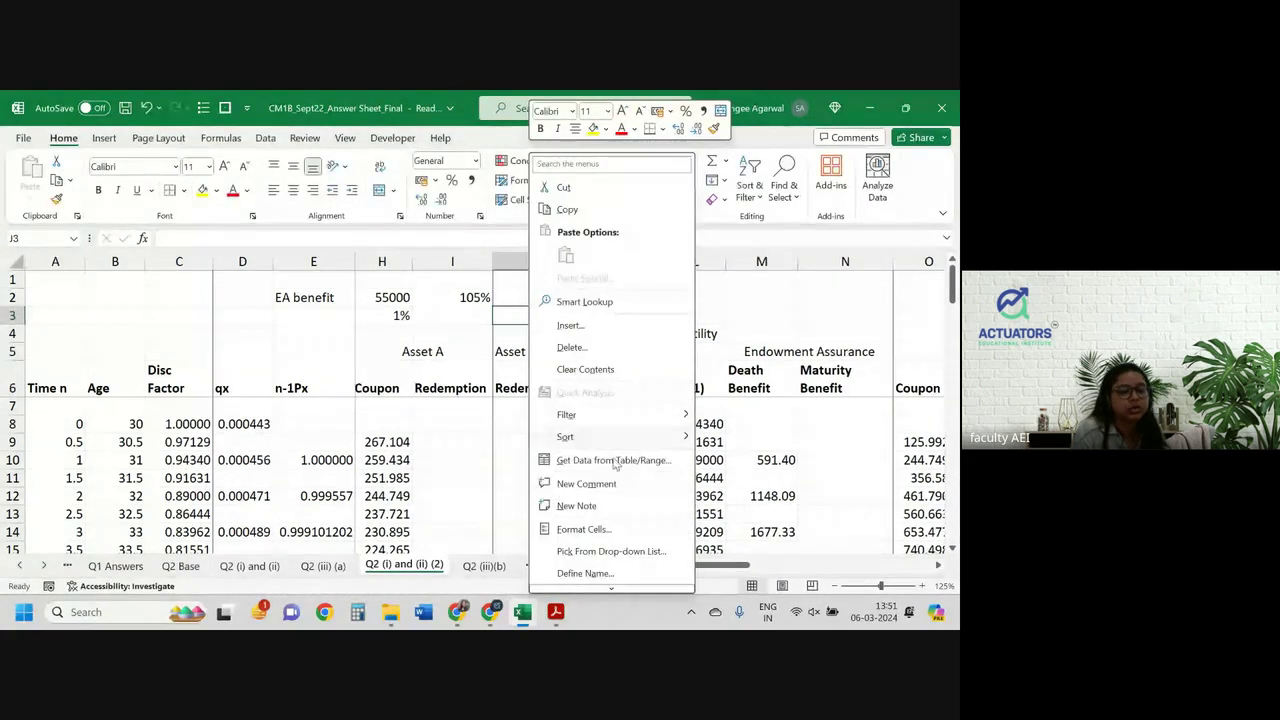
left_click(560, 485)
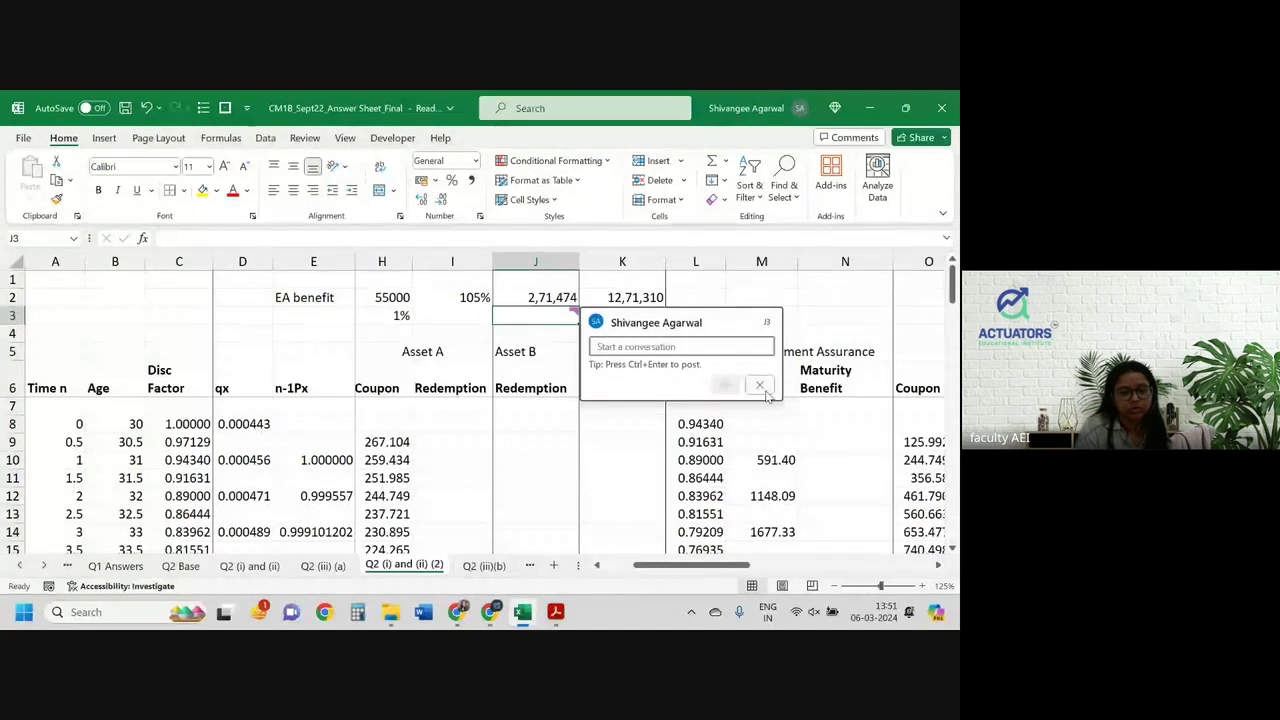
left_click(760, 386)
Recheck the time and V(t+2) cells referenced by the convexity Asset B redemption formula in X28
scroll(789, 430, "right", 10)
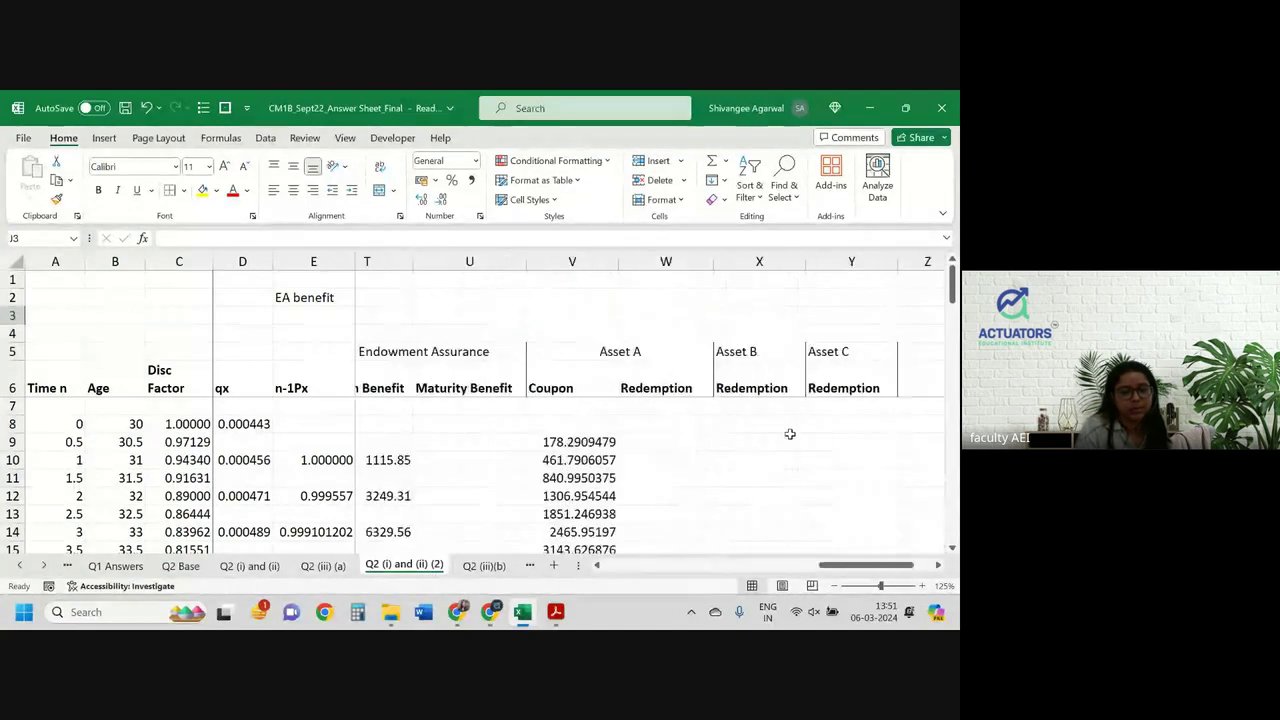
scroll(789, 433, "right", 2)
left_click(750, 457)
key("ctrl+Down")
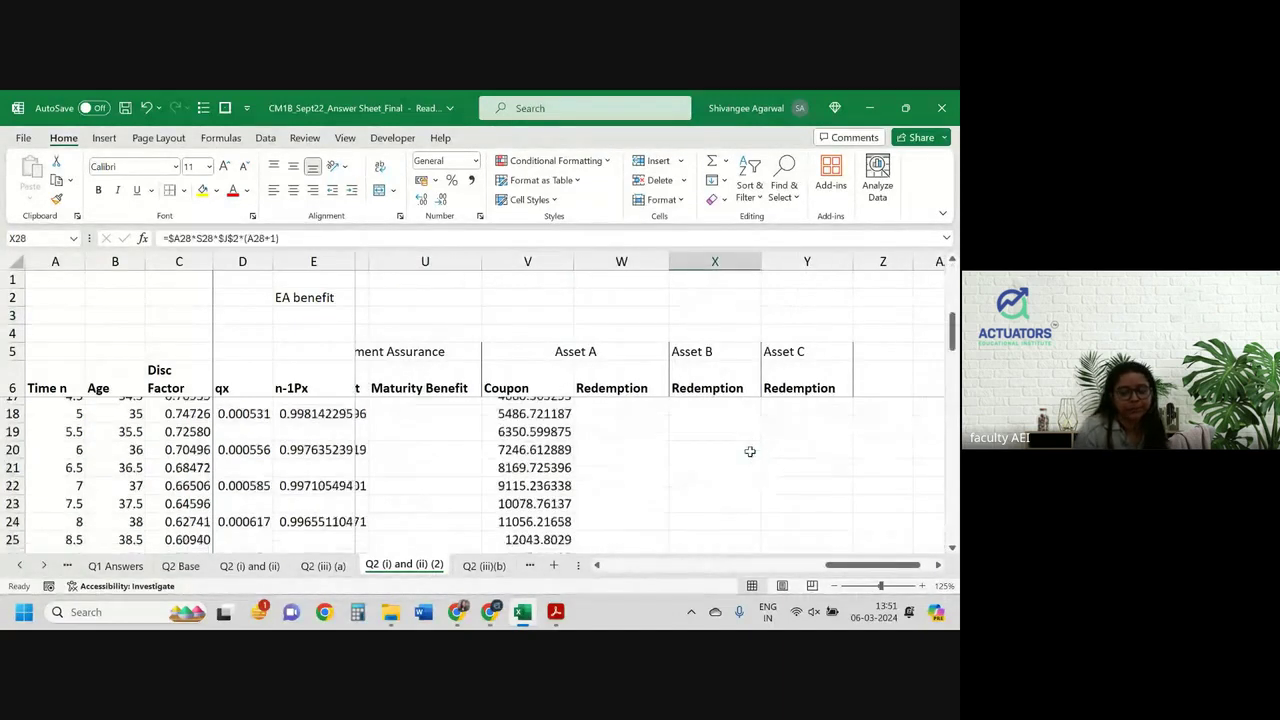
key("F2")
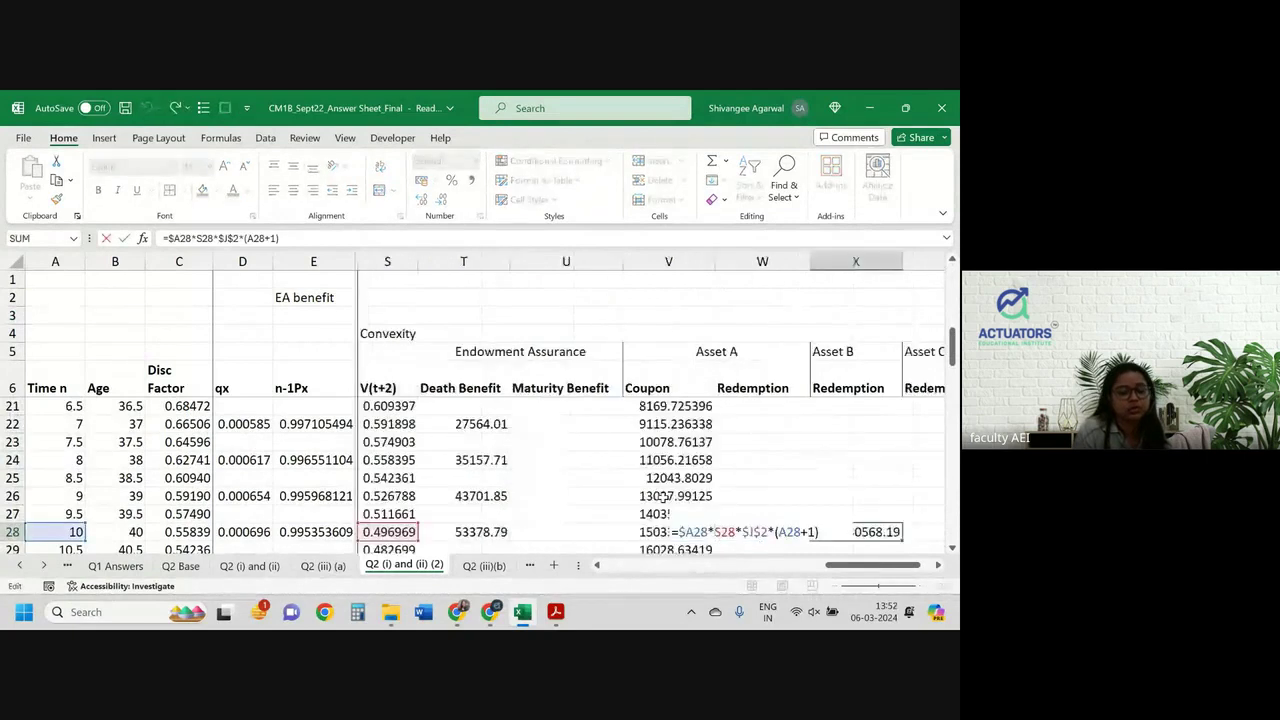
scroll(663, 497, "left", 3)
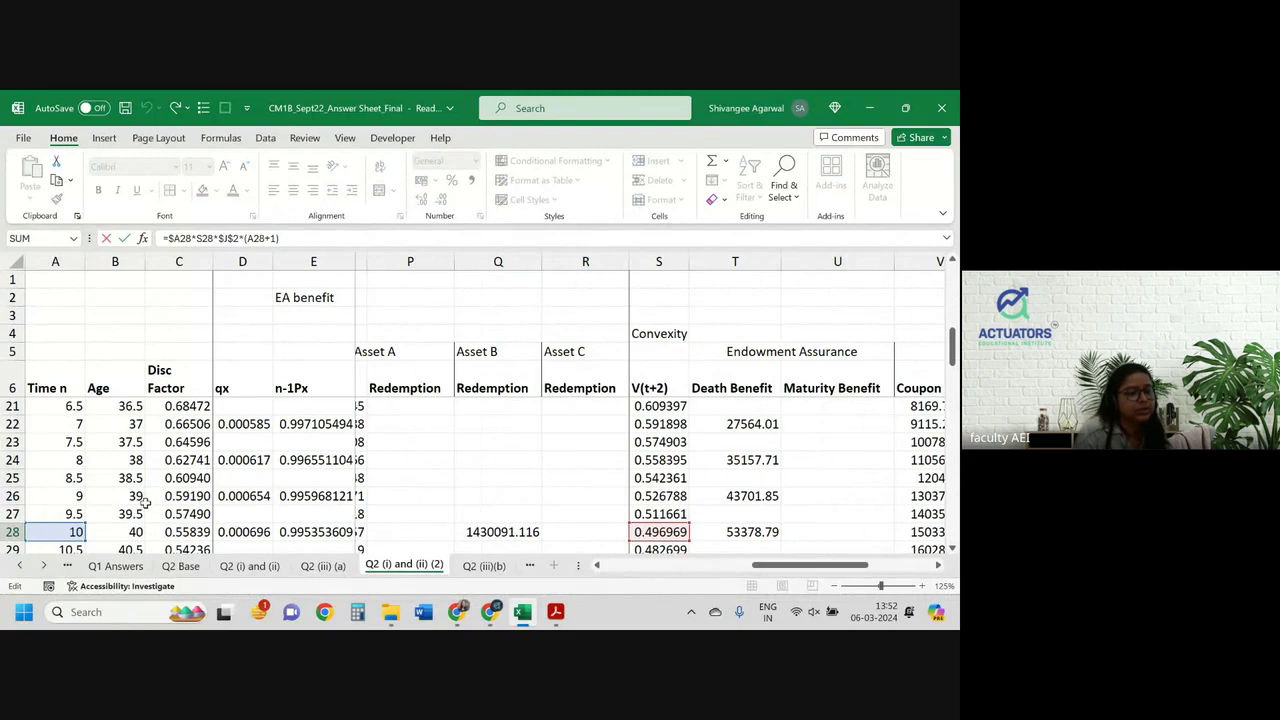
scroll(297, 488, "down", 1)
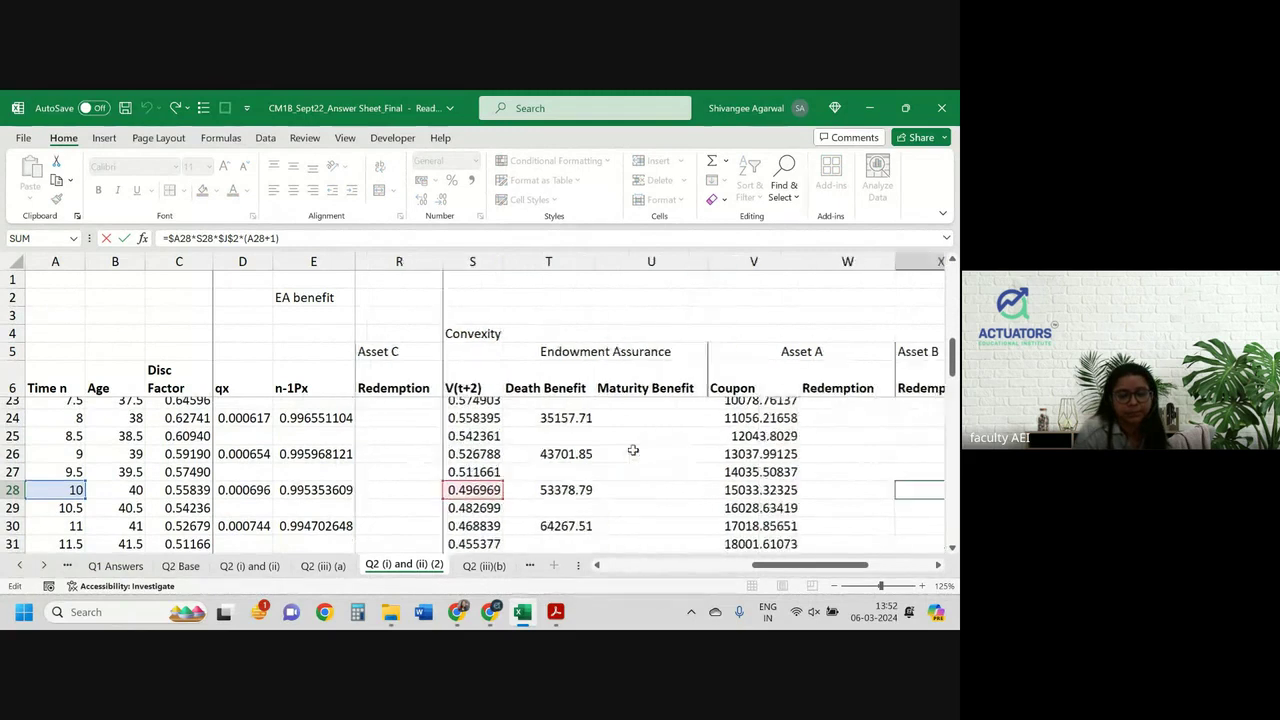
scroll(633, 450, "right", 4)
key("Return")
Enter the convexity Asset C redemption formula in Y58 as =A58*(A58+1)*K2*S58
key("Right")
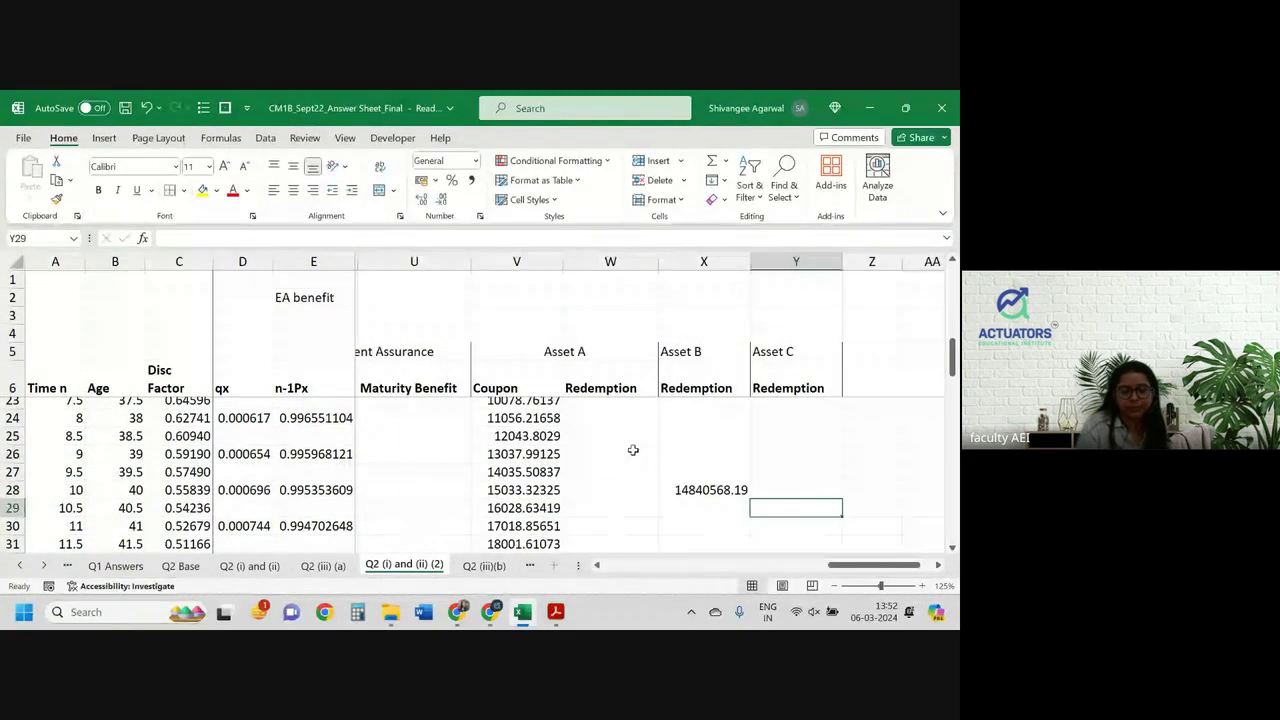
key("Down")
key("Down")
key("Down")
key("Down")
key("Down")
key("Down")
key("Down")
key("Down")
key("Down")
key("Down")
key("Down")
key("Down")
key("Down")
key("Down")
key("Down")
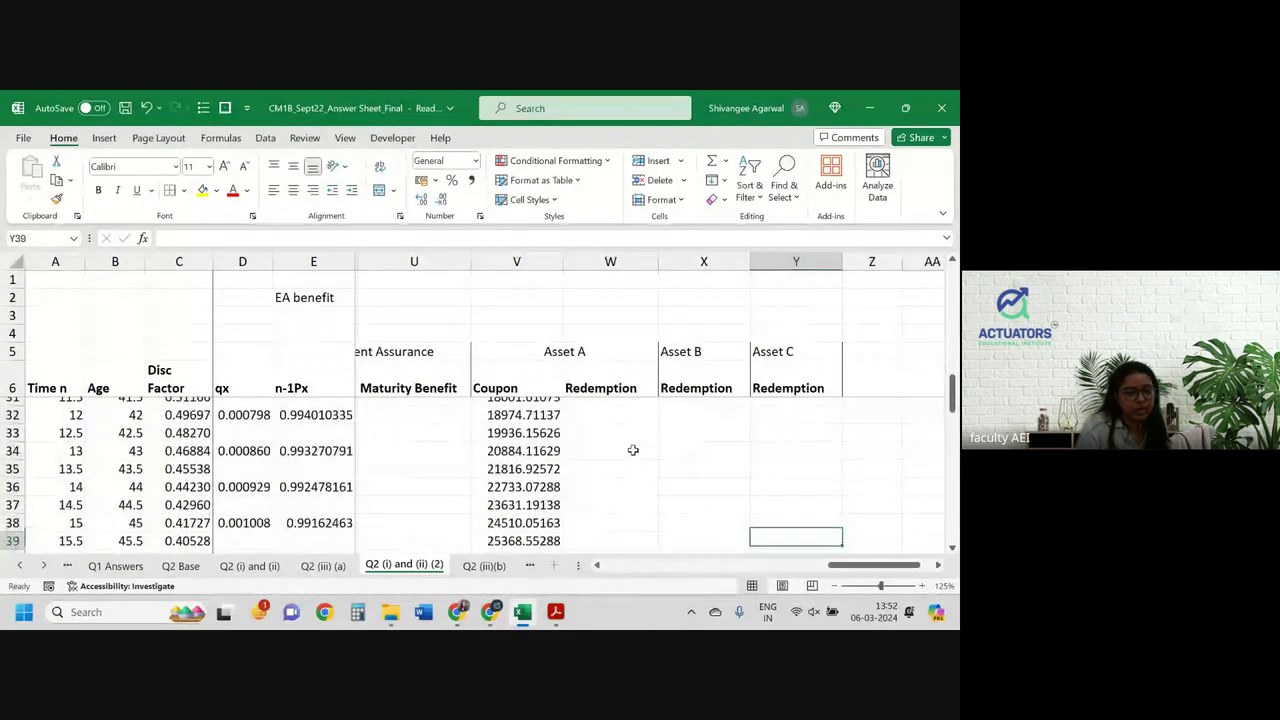
key("Down")
key("Down")
key("Down")
key("Down")
key("Down")
key("Down")
key("Down")
key("Down")
key("Down")
key("Down")
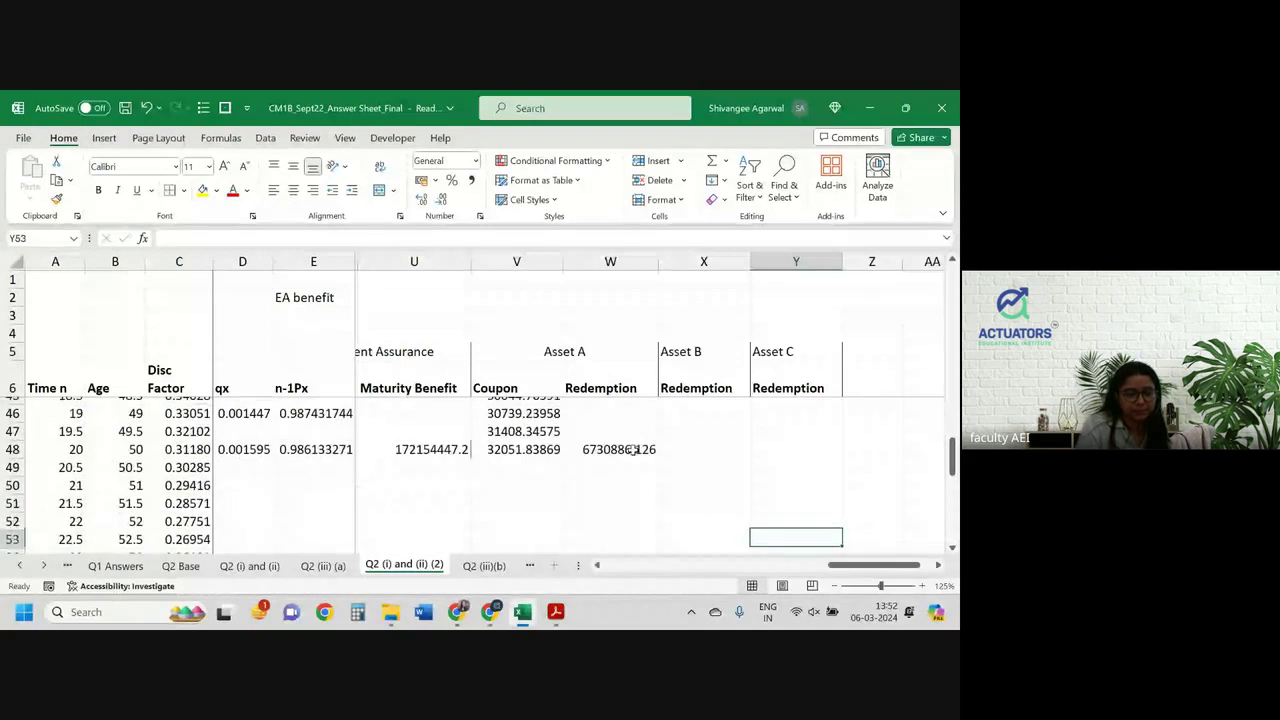
key("Down")
key("Down")
key("Down")
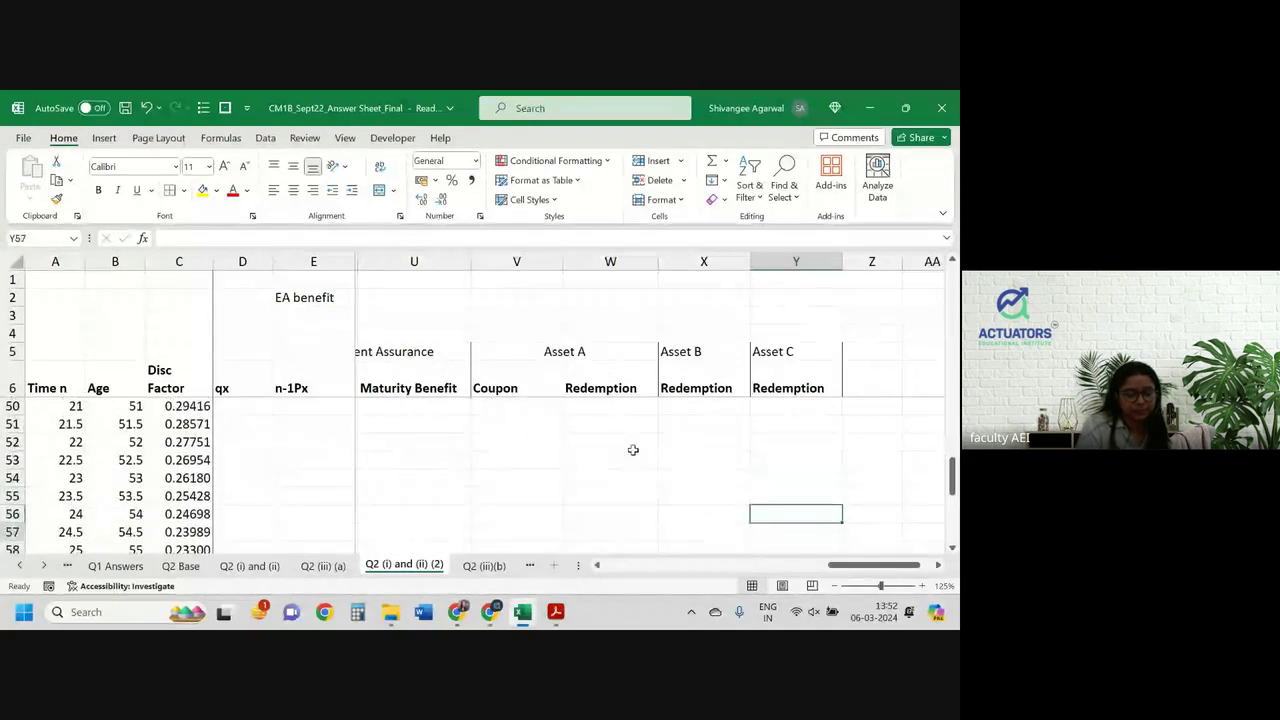
type("=")
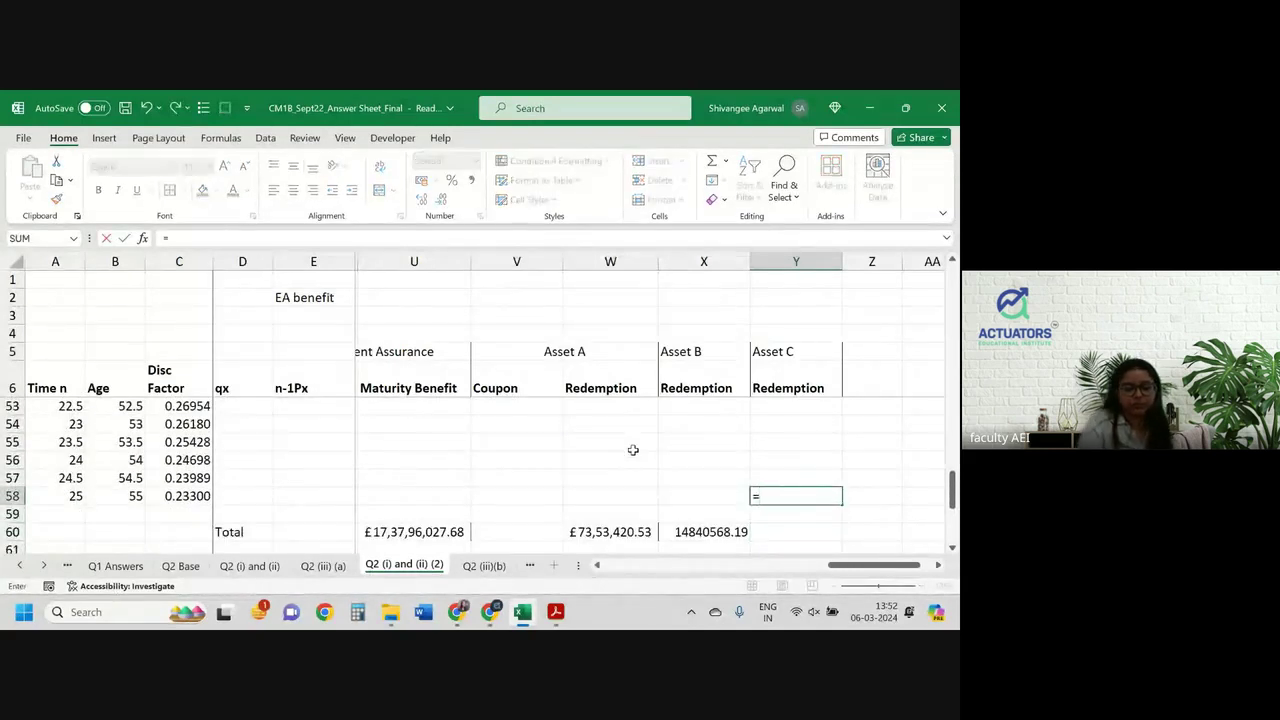
type("(")
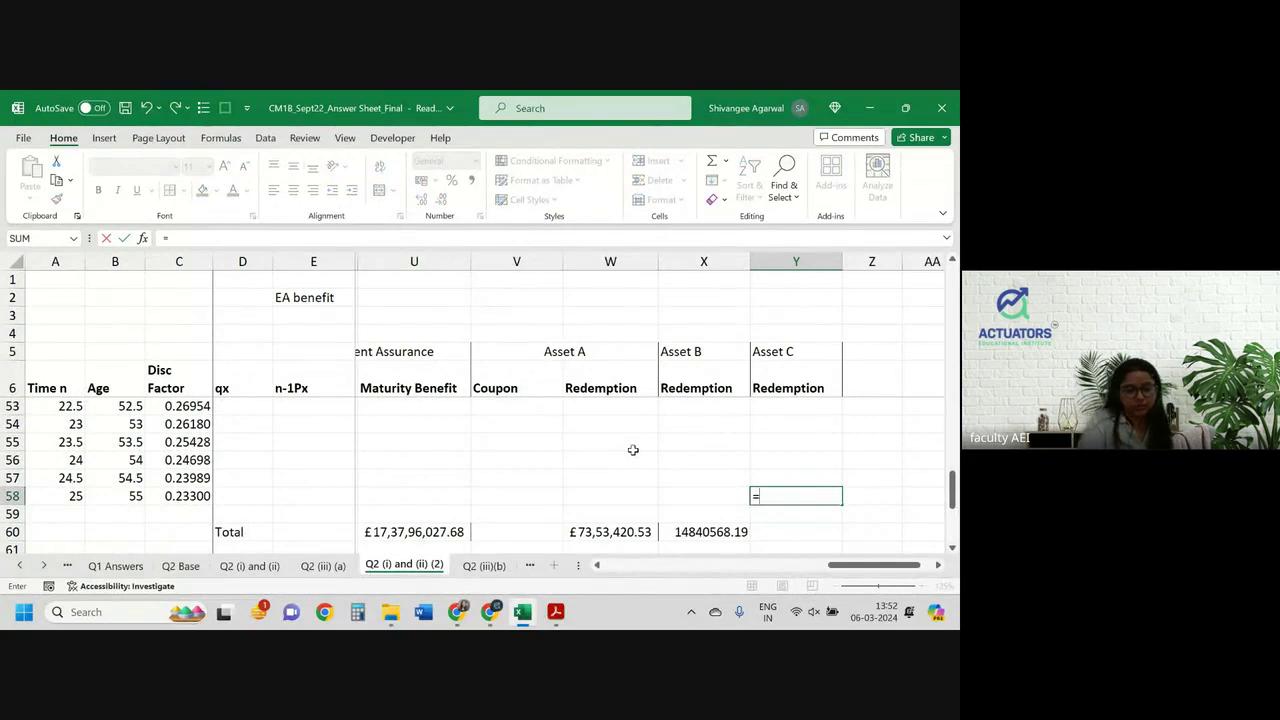
key("Left")
key("Left")
key("Left")
key("Left")
key("Left")
key("Left")
key("Left")
key("Left")
key("Left")
key("Left")
key("Left")
key("Left")
key("Left")
key("Left")
key("Left")
key("Left")
key("Left")
key("Left")
key("Left")
key("Left")
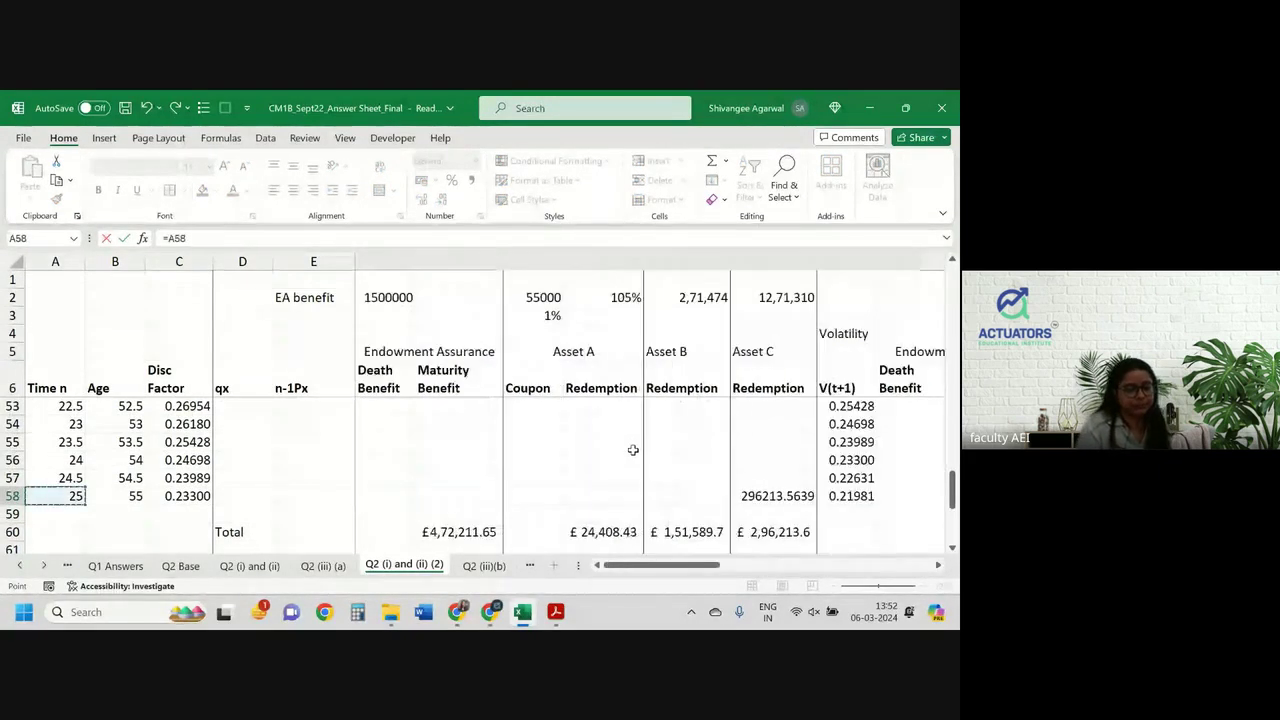
type("*(")
key("Left")
key("Left")
key("Left")
key("Left")
key("Left")
key("Left")
key("Left")
key("Left")
key("Left")
key("Left")
key("Left")
key("Left")
key("Left")
key("Left")
key("Left")
key("Left")
key("Left")
key("Left")
key("Left")
key("Left")
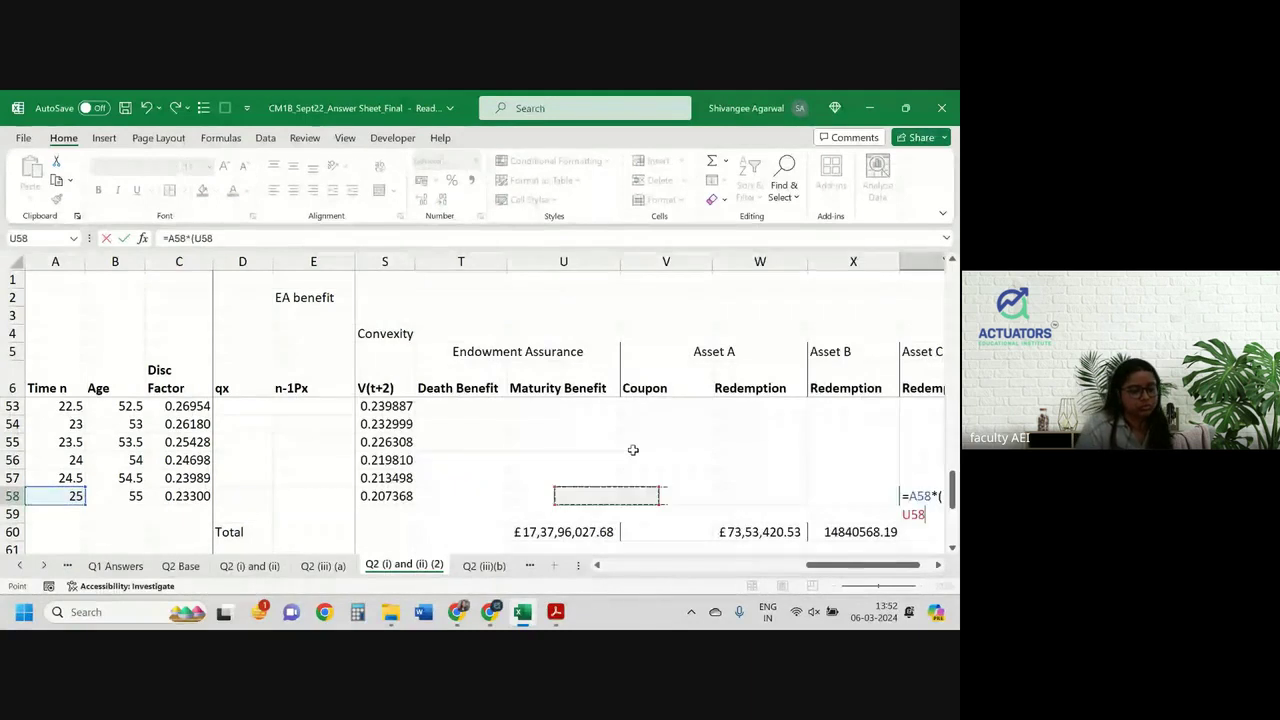
type("+1")
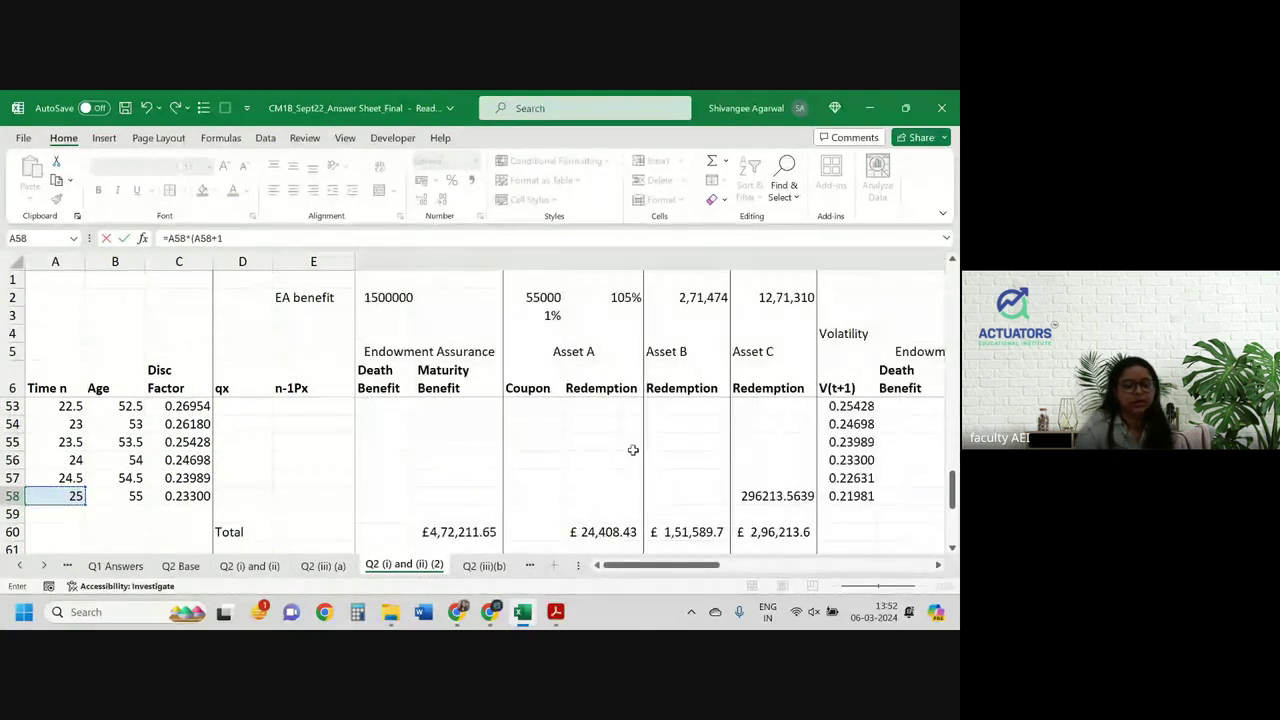
type(")*")
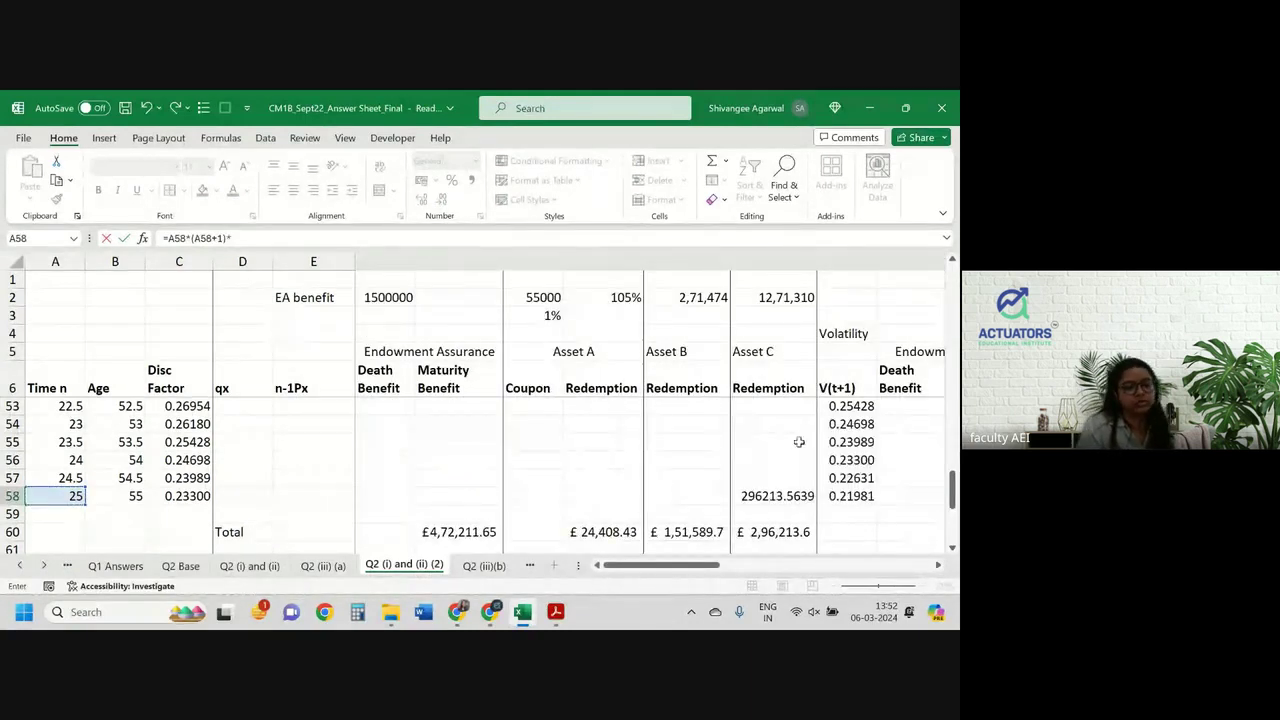
scroll(580, 352, "left", 10)
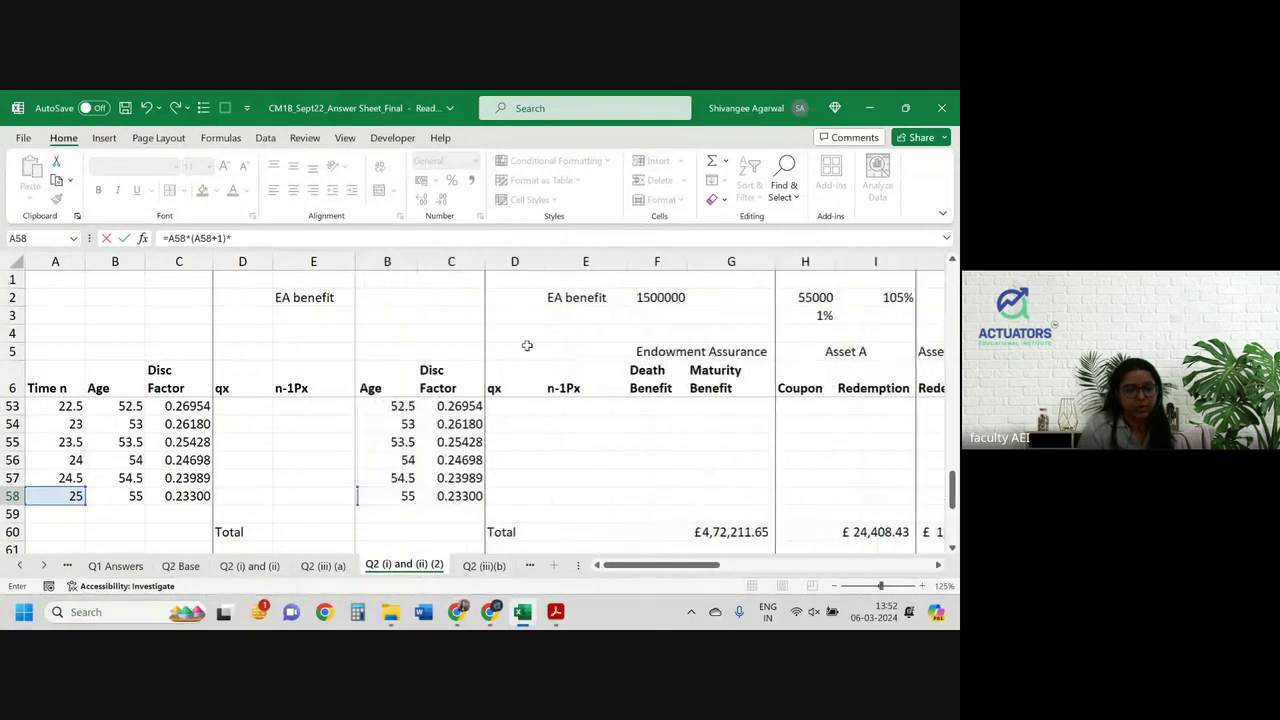
scroll(527, 345, "right", 10)
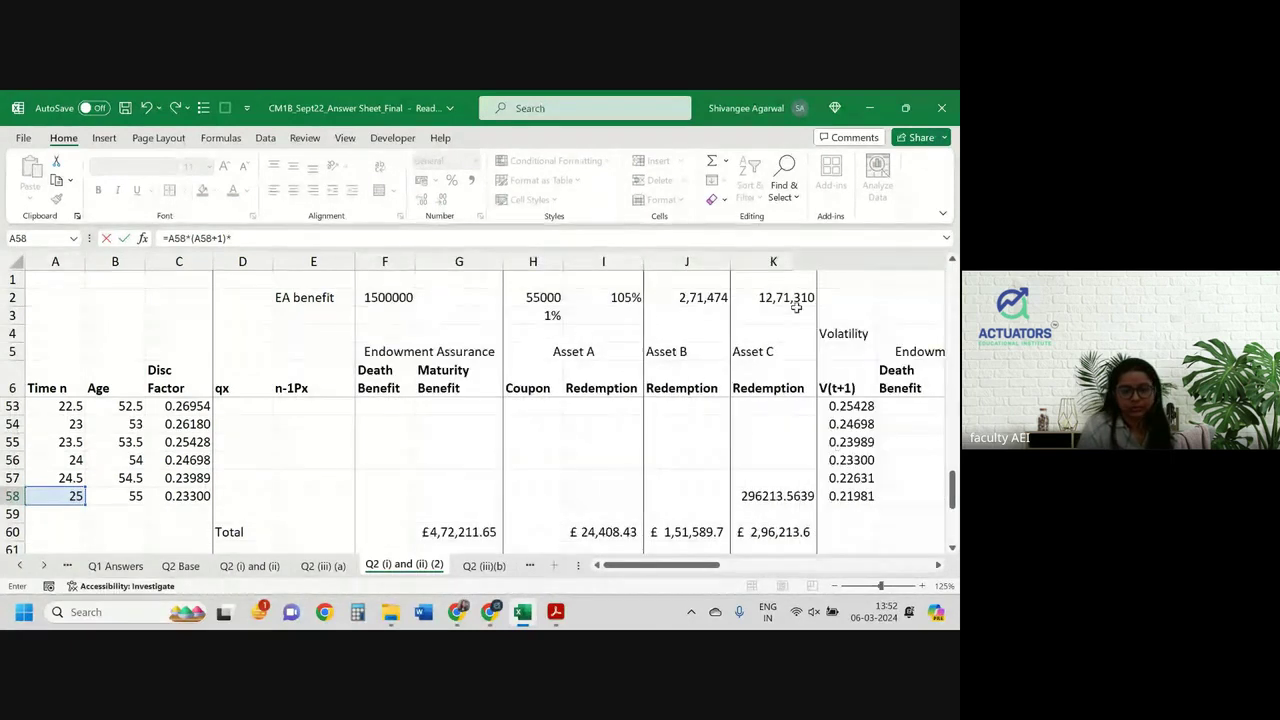
left_click(784, 297)
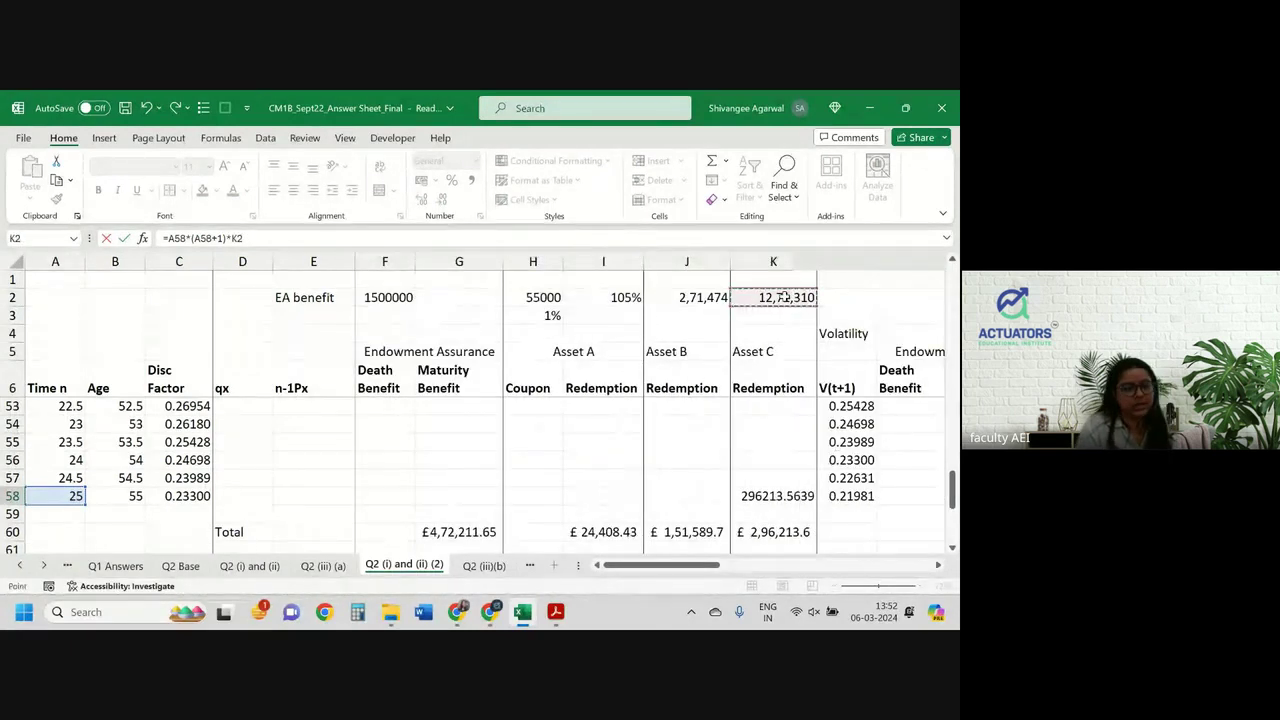
scroll(948, 453, "right", 10)
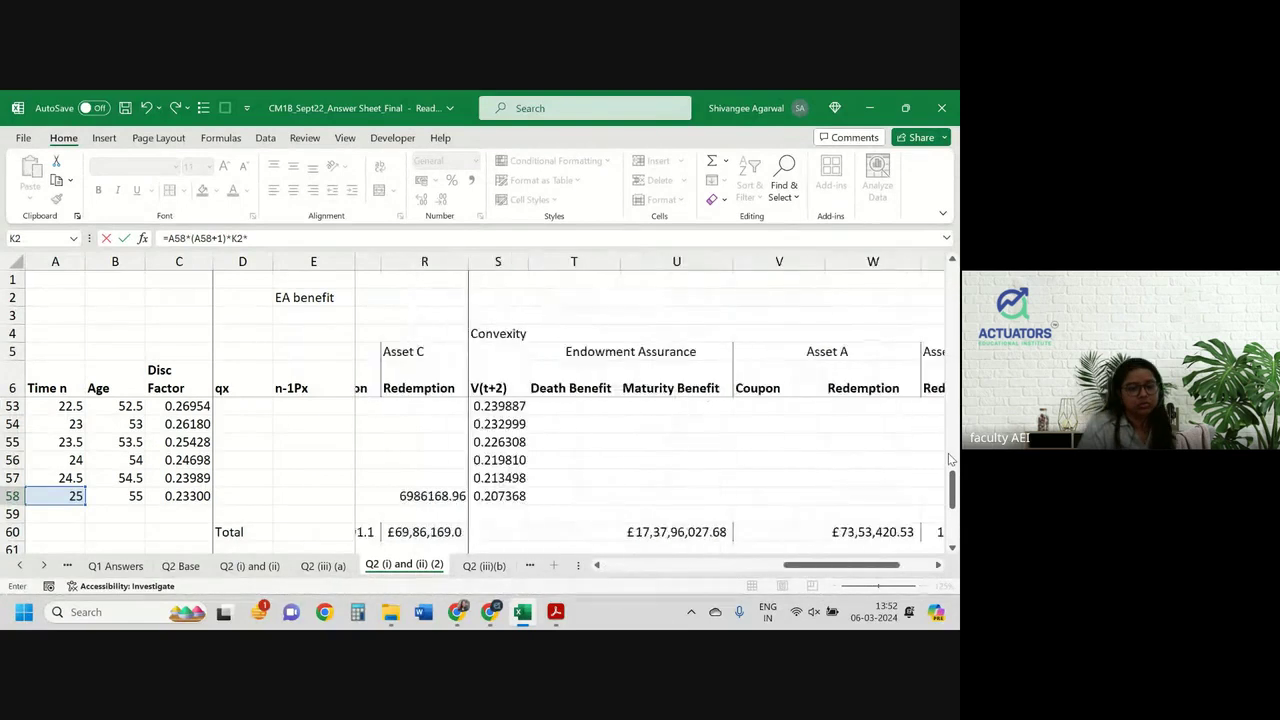
scroll(720, 457, "left", 8)
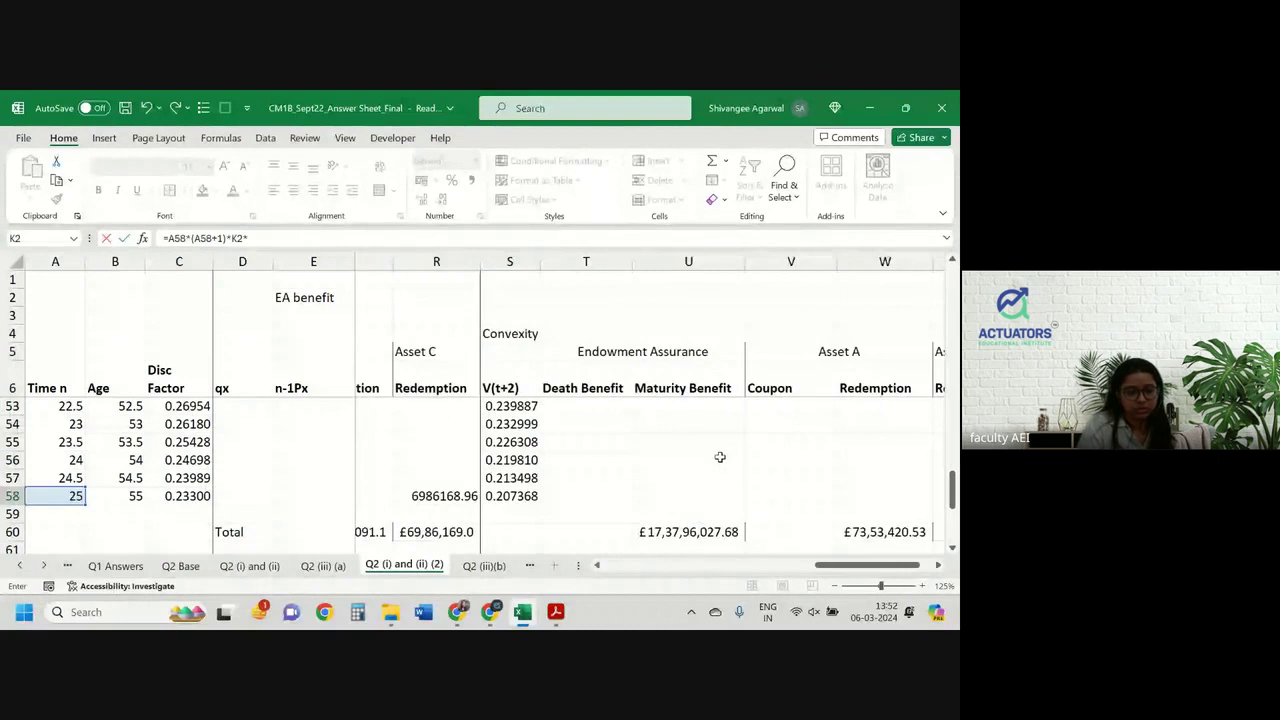
left_click(510, 496)
key("Return")
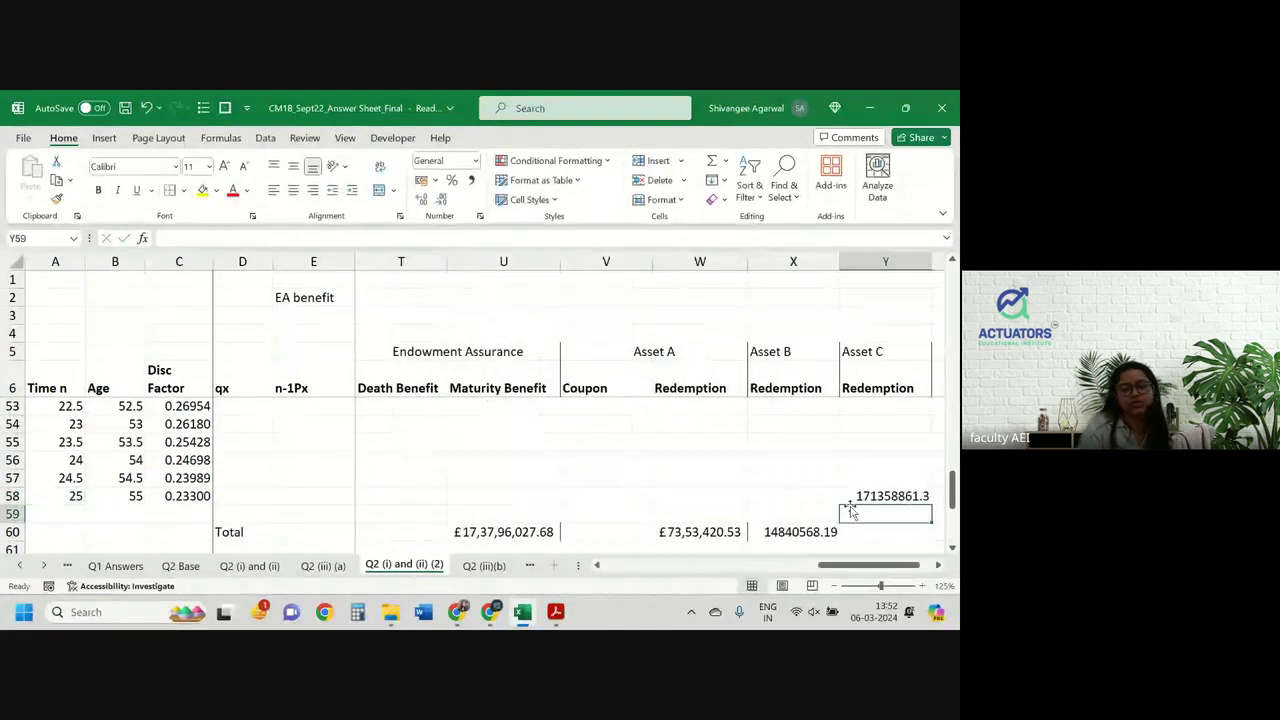
Set the convexity Asset C redemption total in Y60 to =Y58
scroll(850, 509, "right", 1)
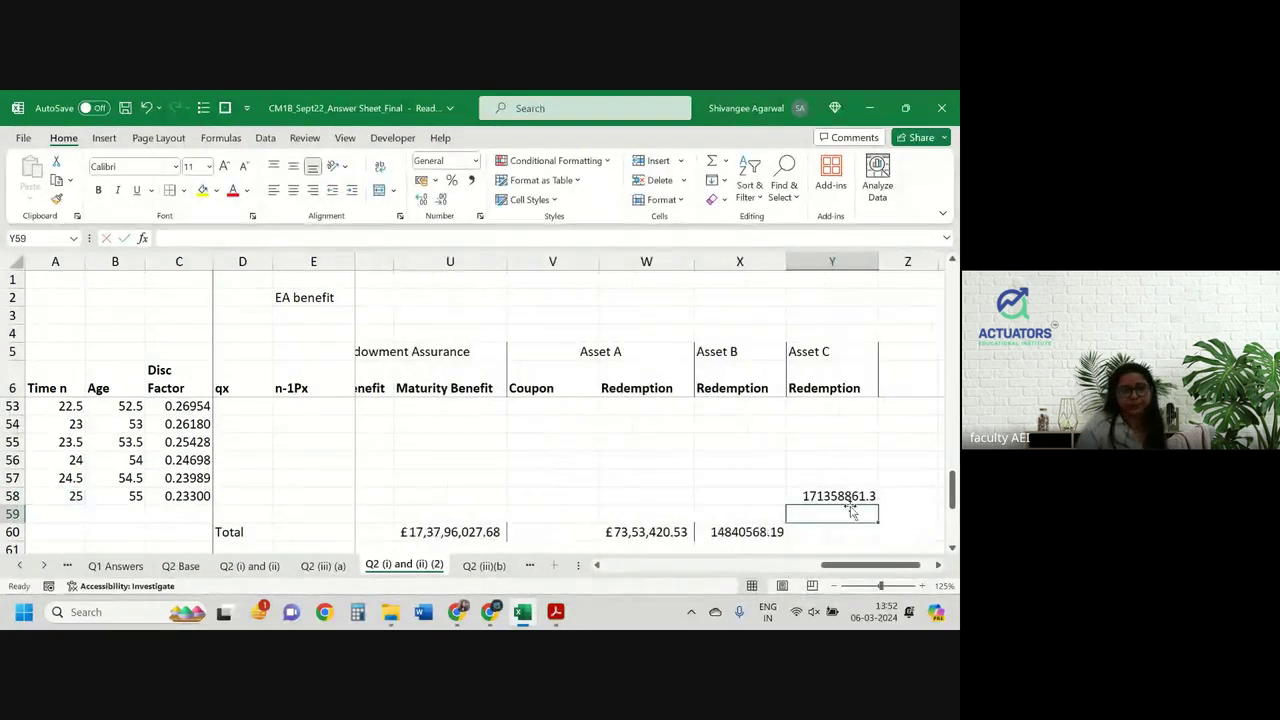
scroll(850, 510, "down", 1)
left_click(835, 493)
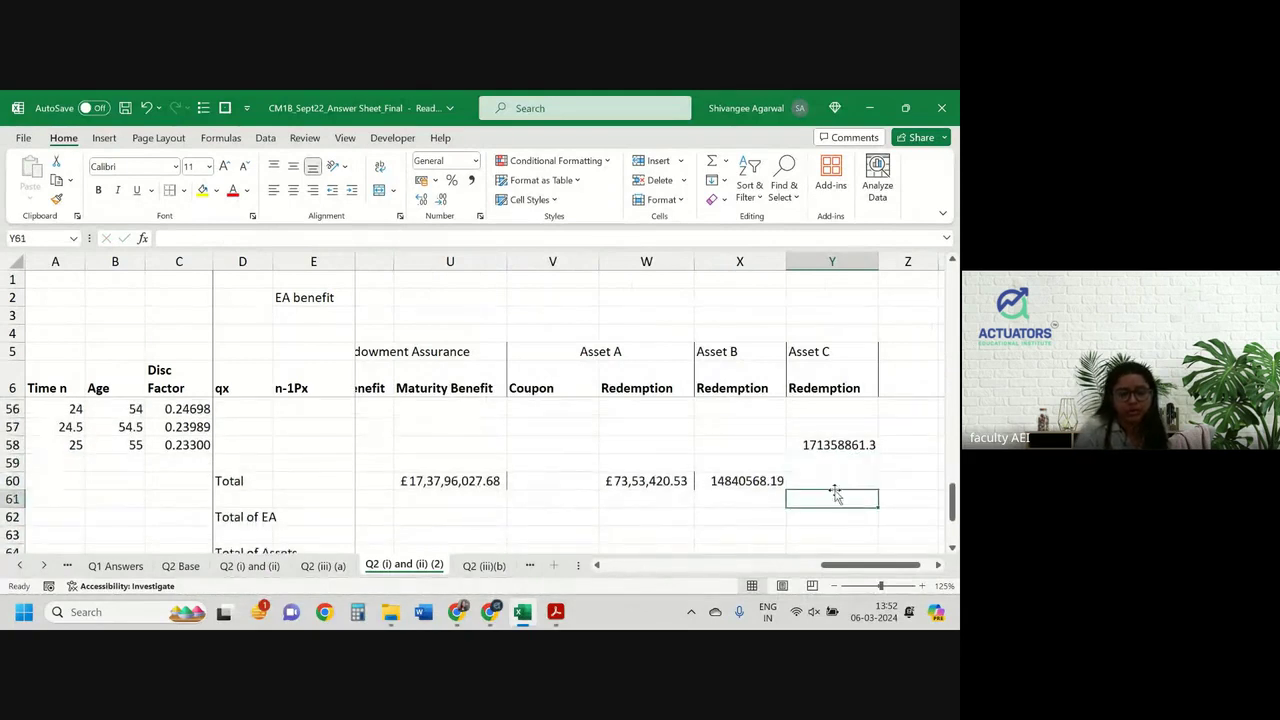
left_click(821, 481)
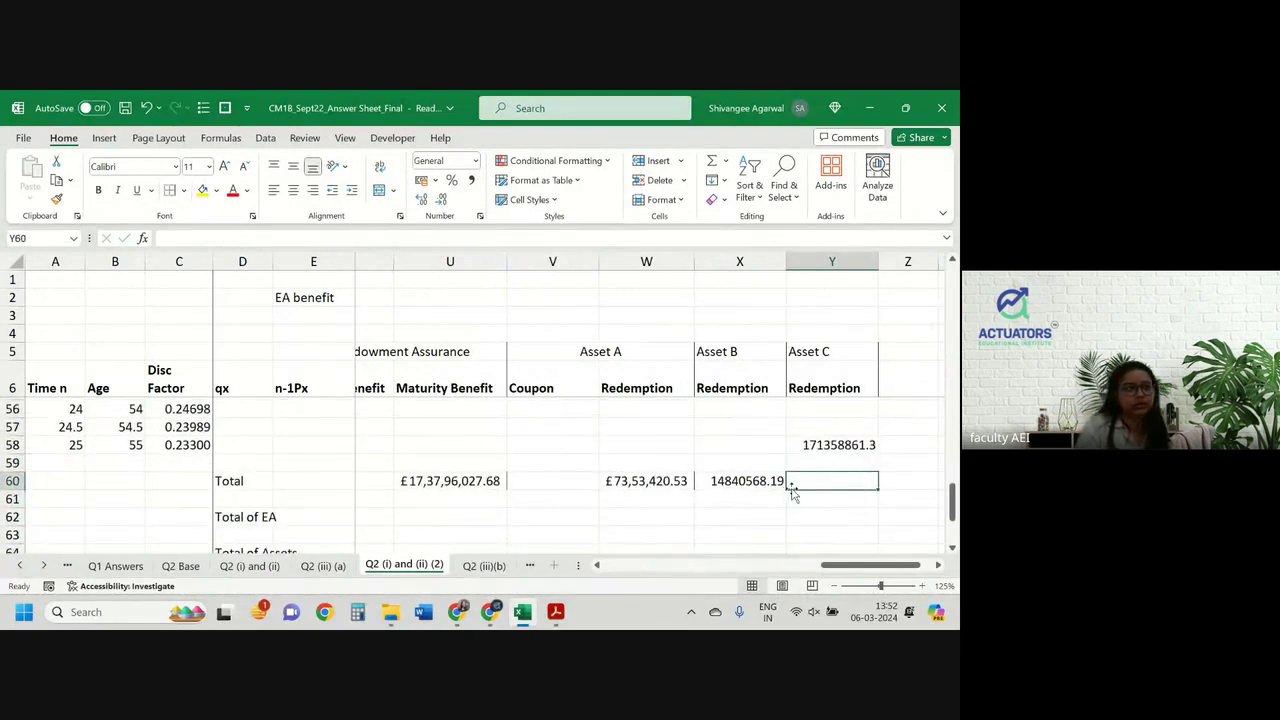
left_click(738, 481)
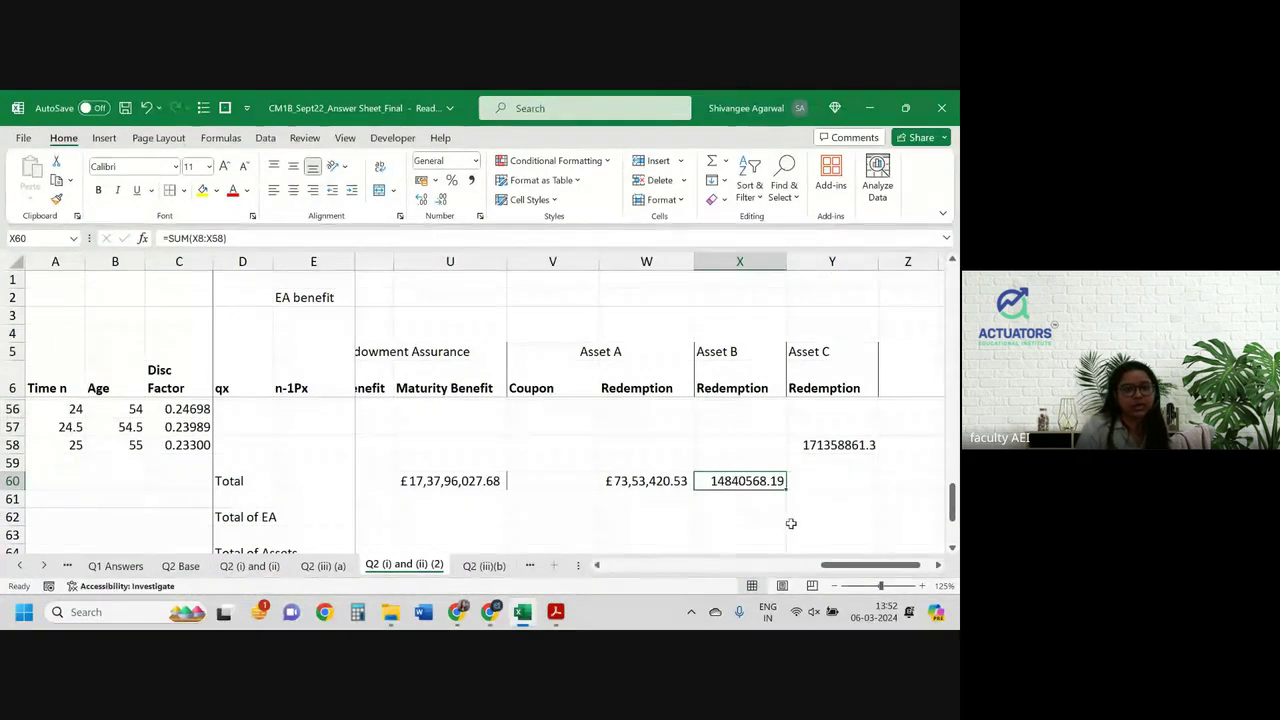
key("Right")
type("=")
key("Up")
key("Up")
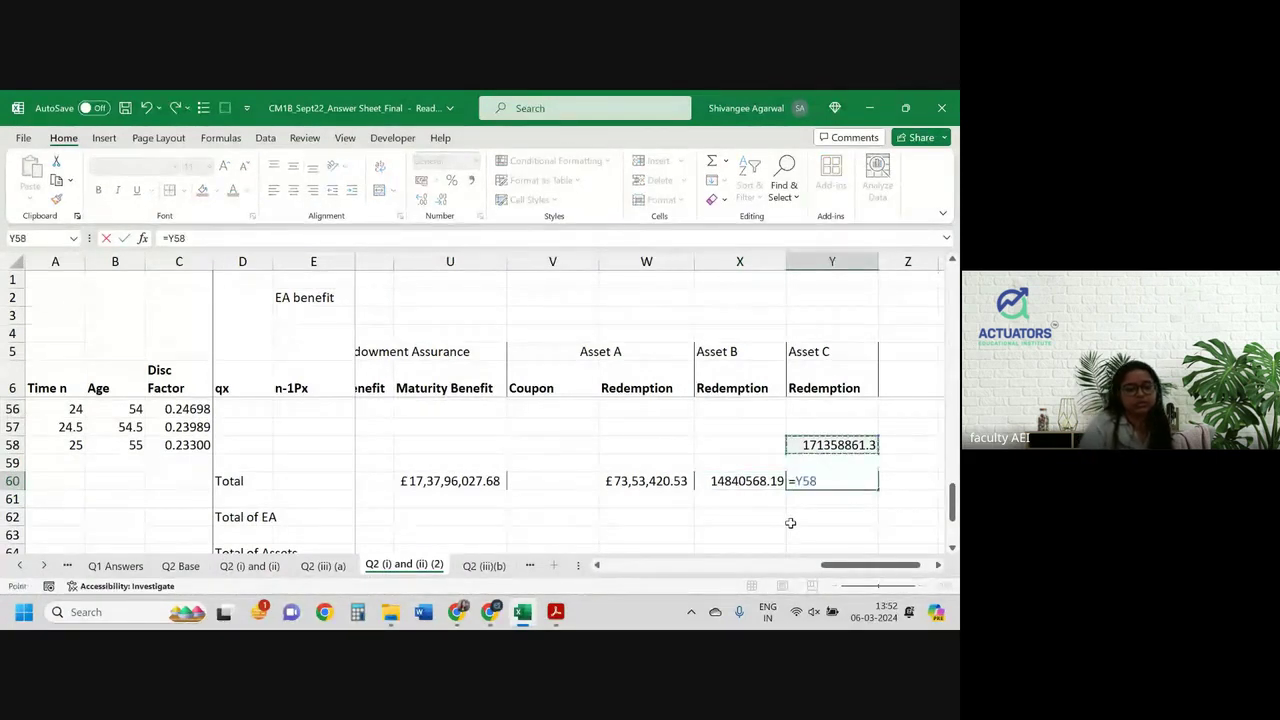
key("Return")
Link the convexity Total of EA in U62 to the endowment assurance total in U60
scroll(790, 523, "down", 1)
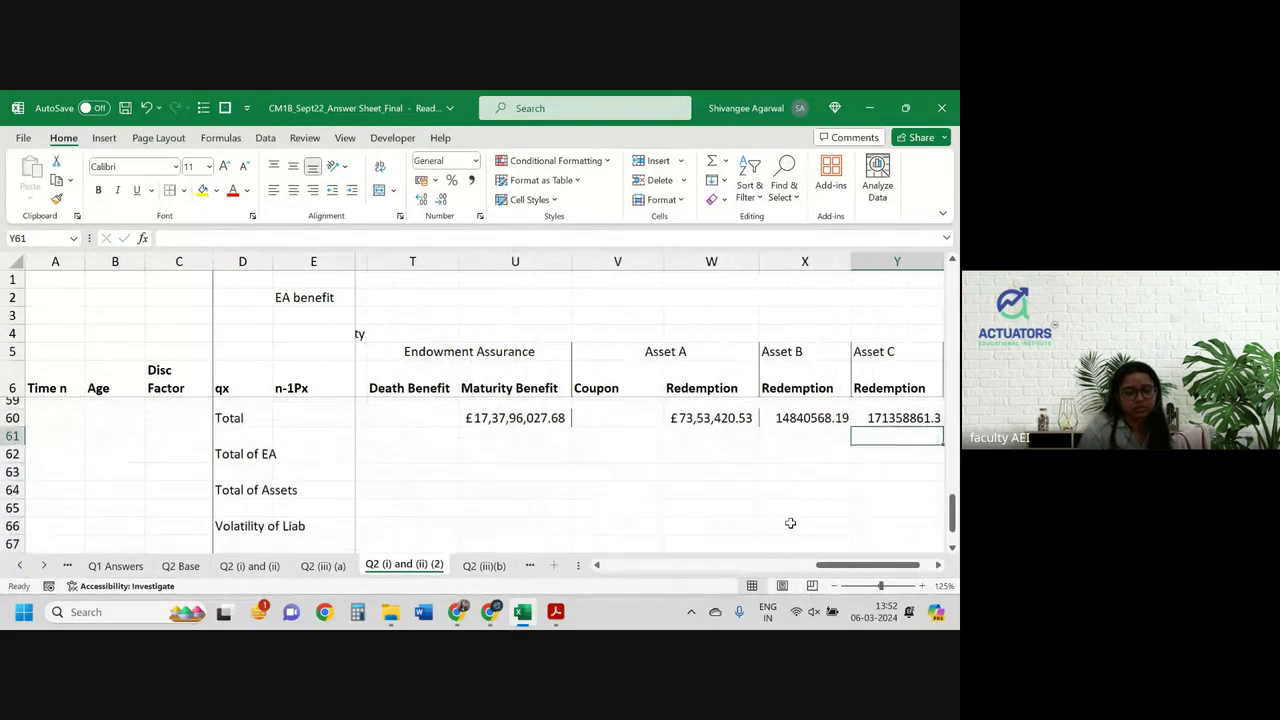
left_click(505, 453)
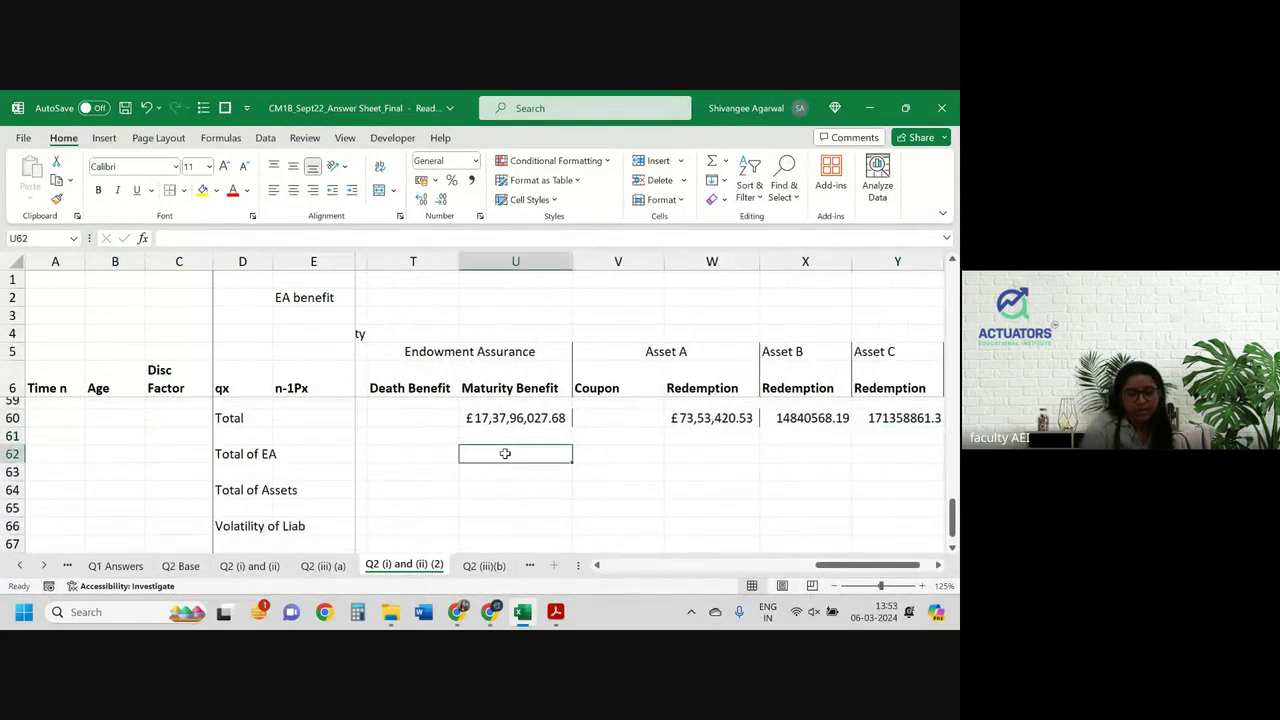
type("=")
key("Up")
key("Up")
key("Return")
key("Return")
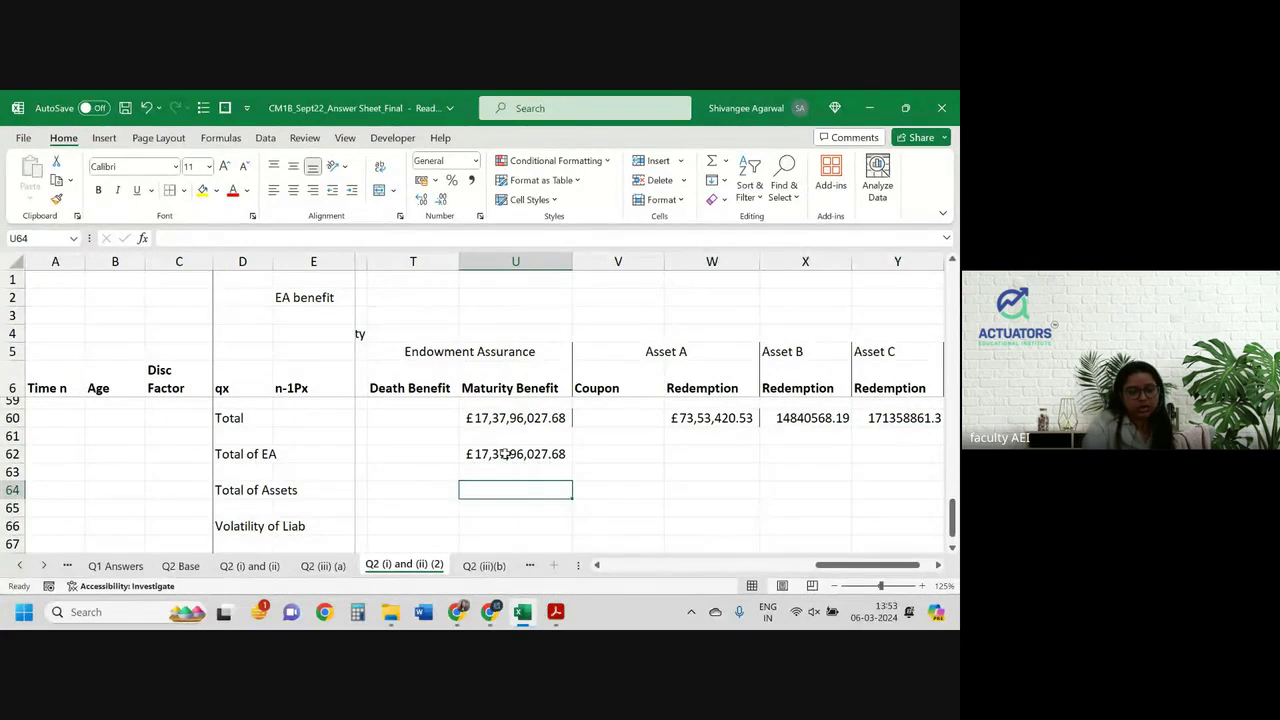
Calculate the convexity Total of Assets in U64 with =SUM(W60:Y60)
type("=su")
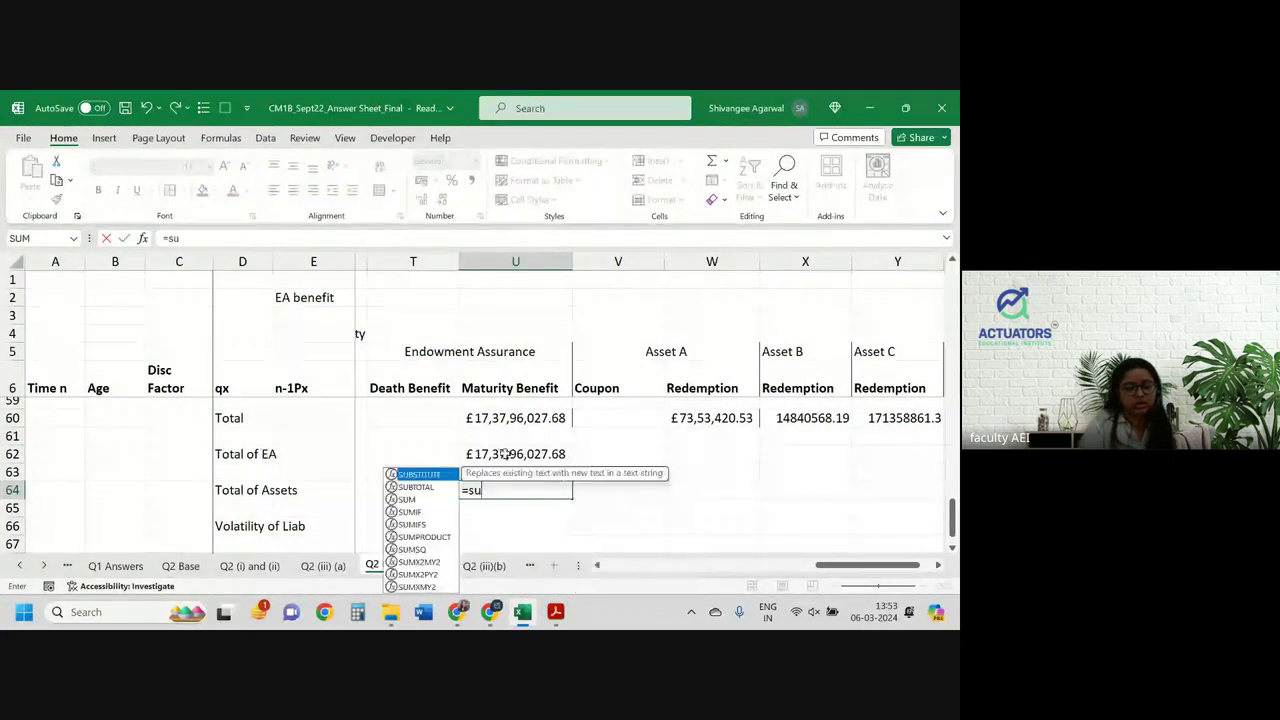
type("m(")
left_click_drag(706, 414, 871, 412)
type(")")
key("Return")
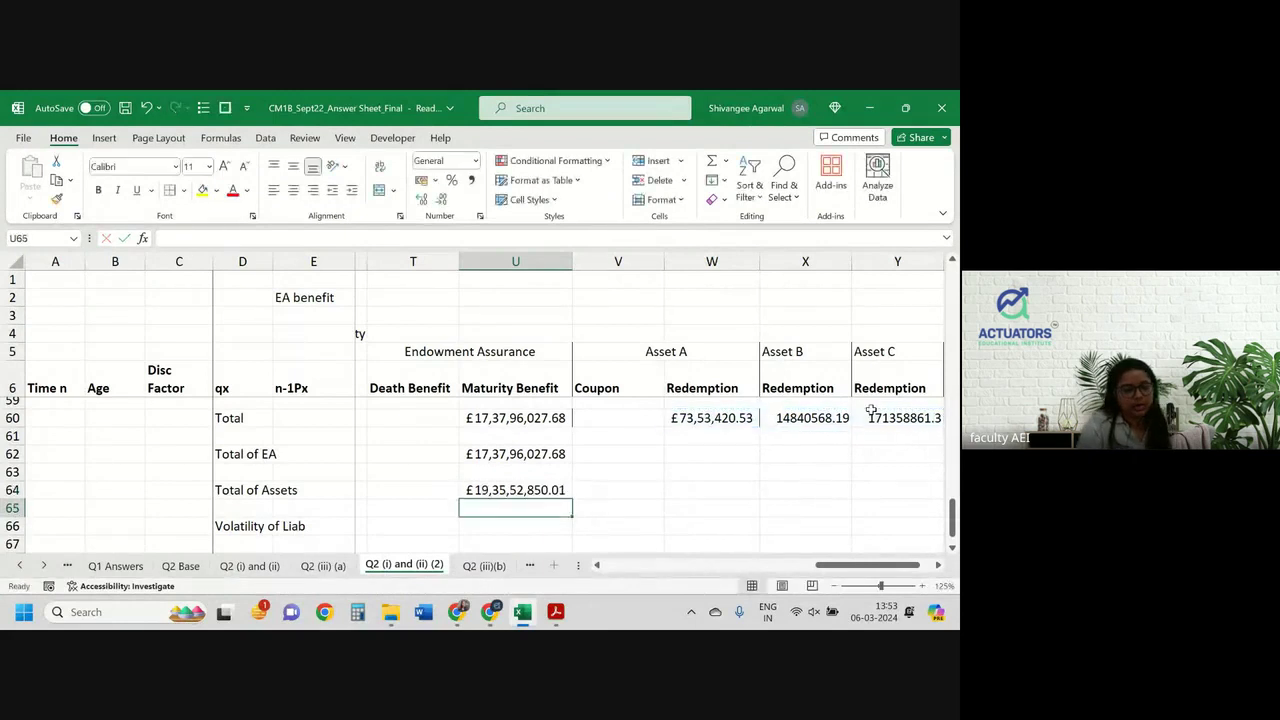
Calculate the convexity of liabilities in U66 by dividing the convexity Total of EA by its present value, =U62/G62
left_click(534, 522)
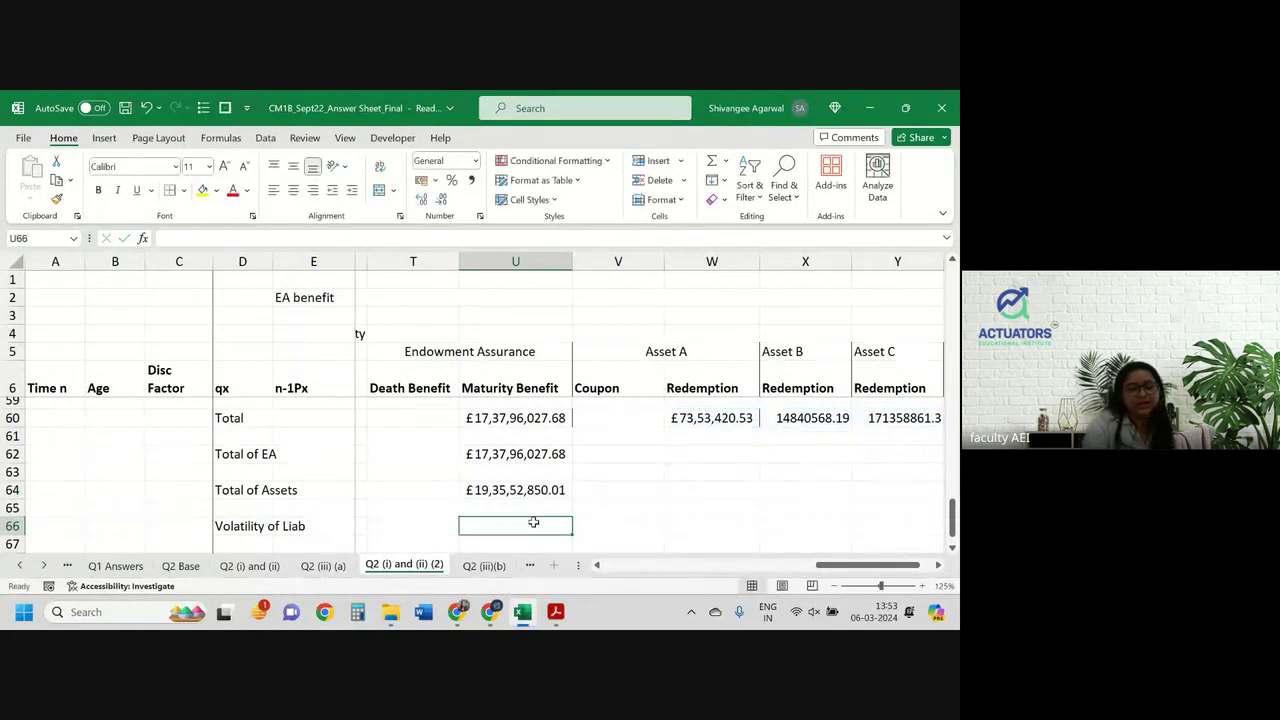
type("=")
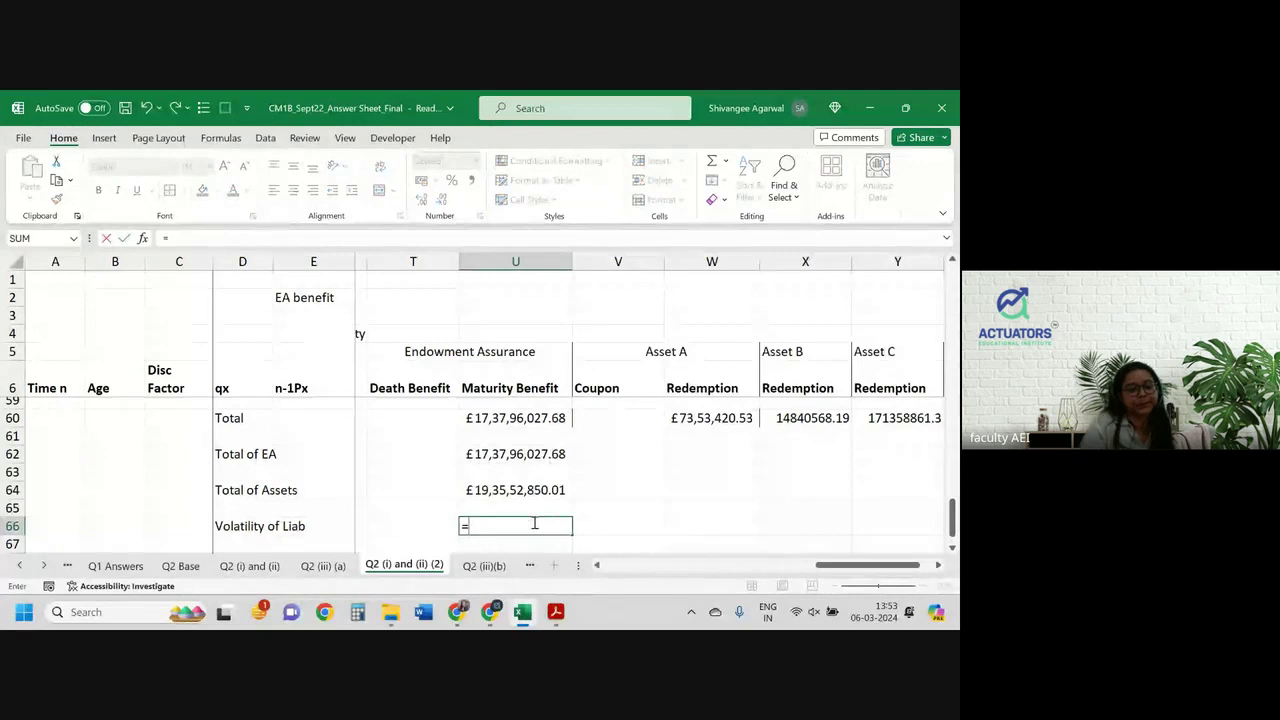
left_click(493, 453)
type("/")
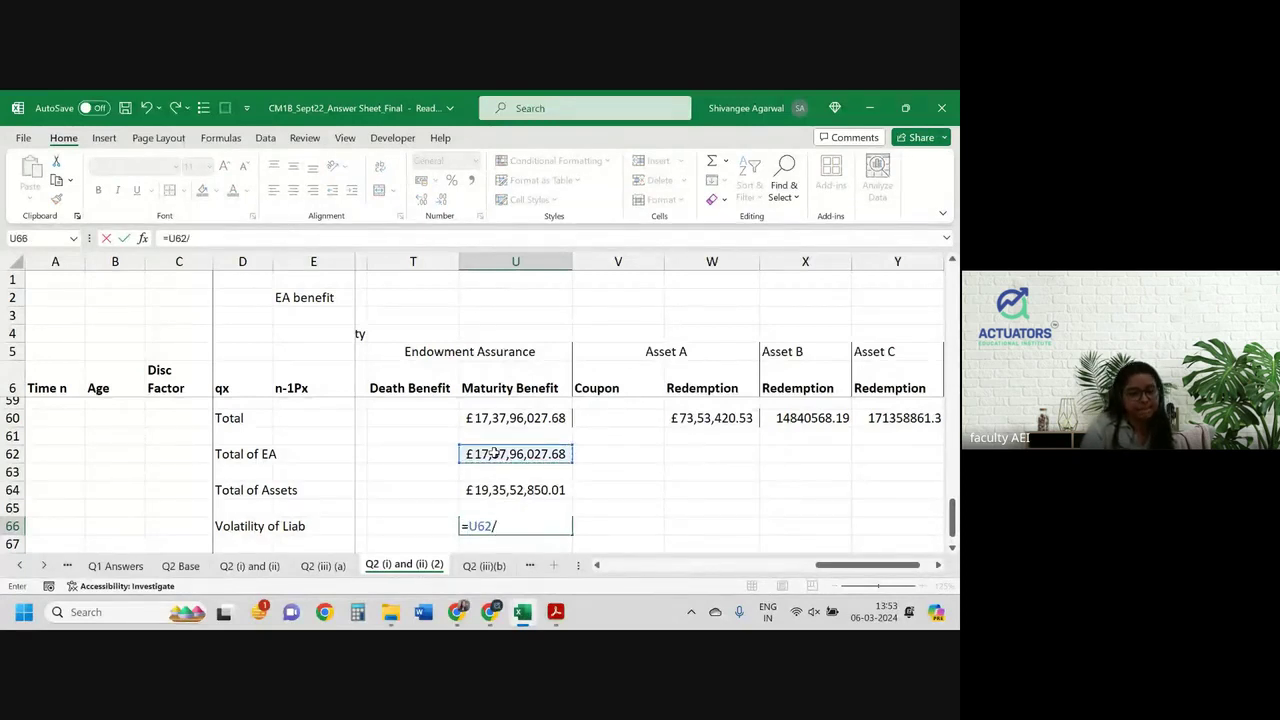
scroll(493, 453, "left", 10)
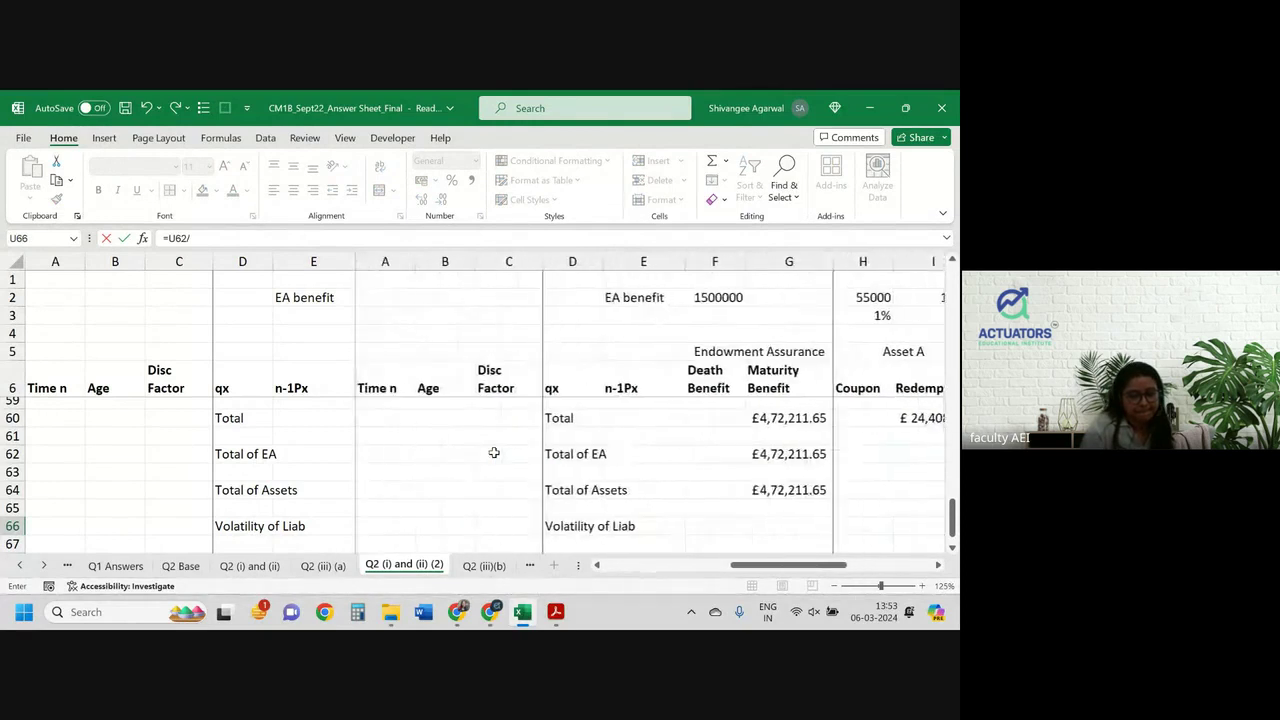
scroll(607, 451, "right", 3)
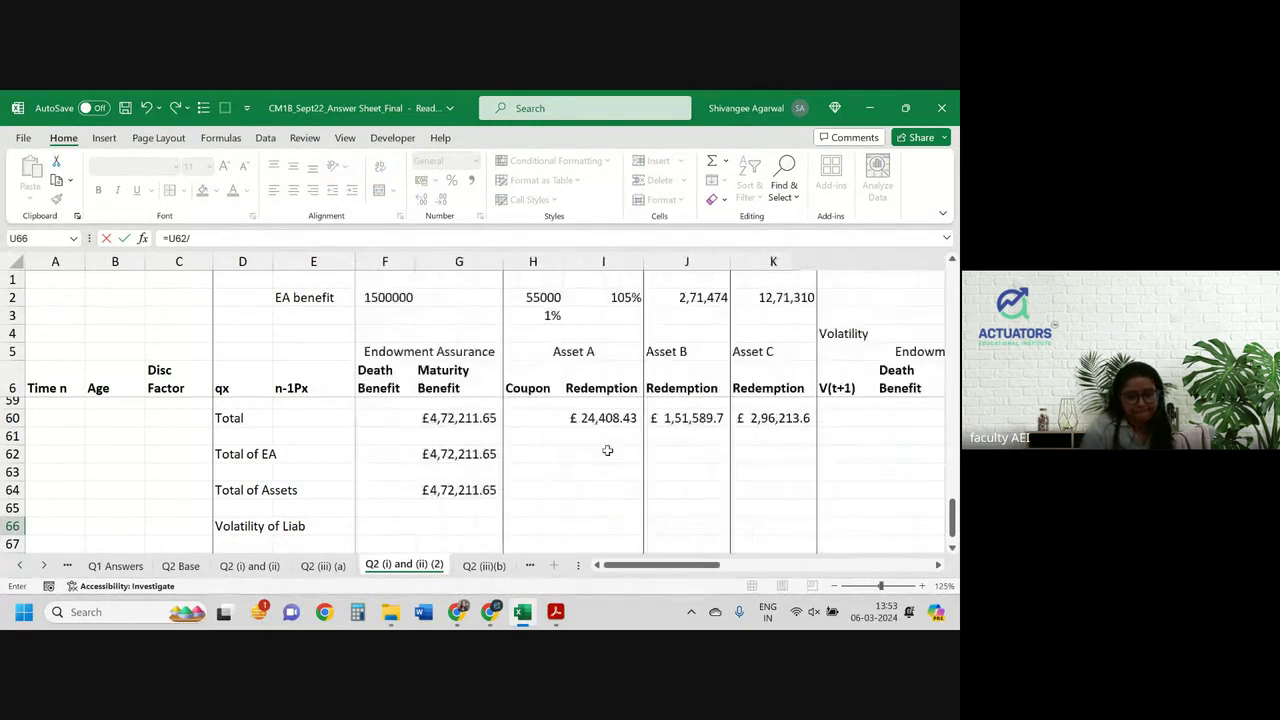
left_click(457, 452)
key("Return")
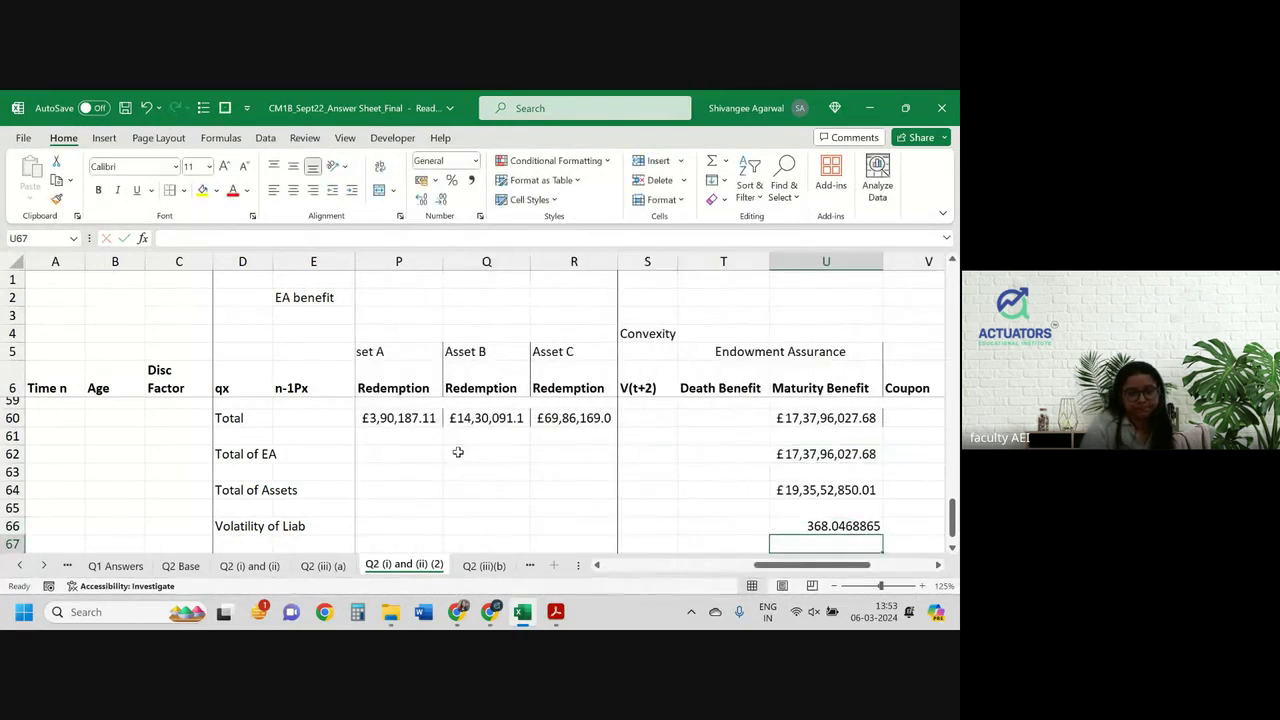
Calculate the convexity of assets in U68 by dividing the convexity Total of Assets by its present value, =U64/G64
key("Down")
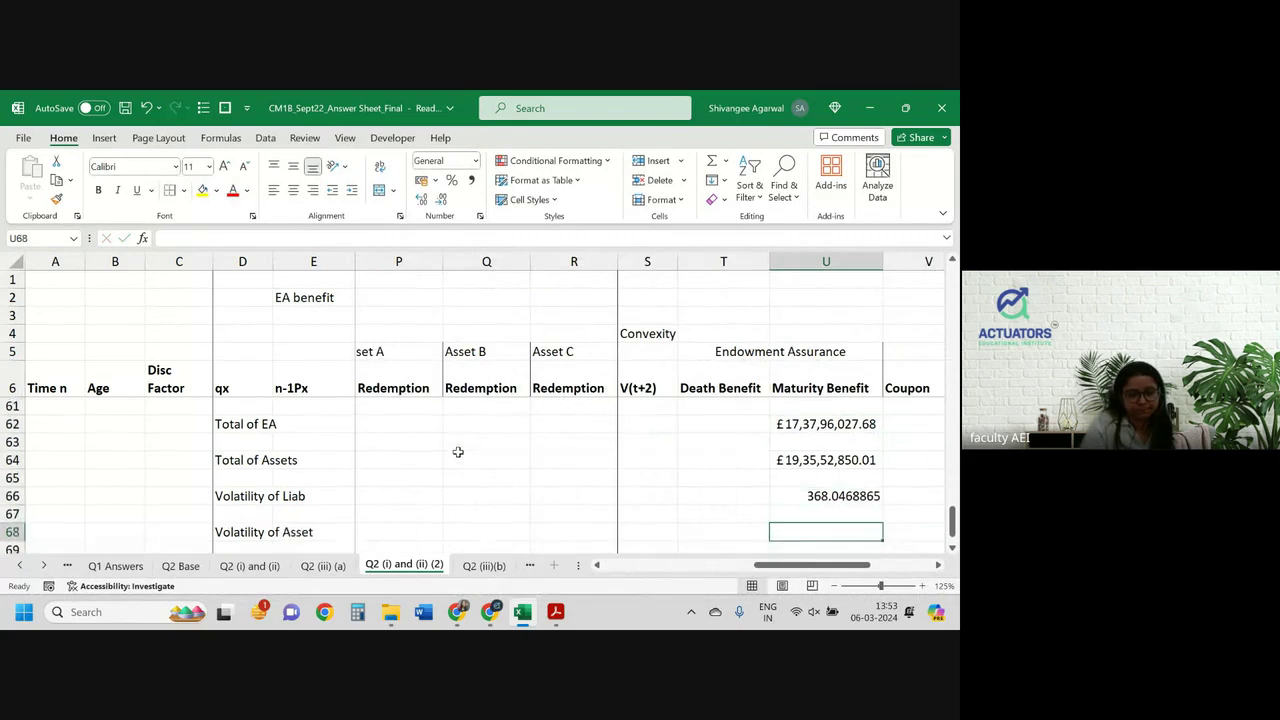
type("=")
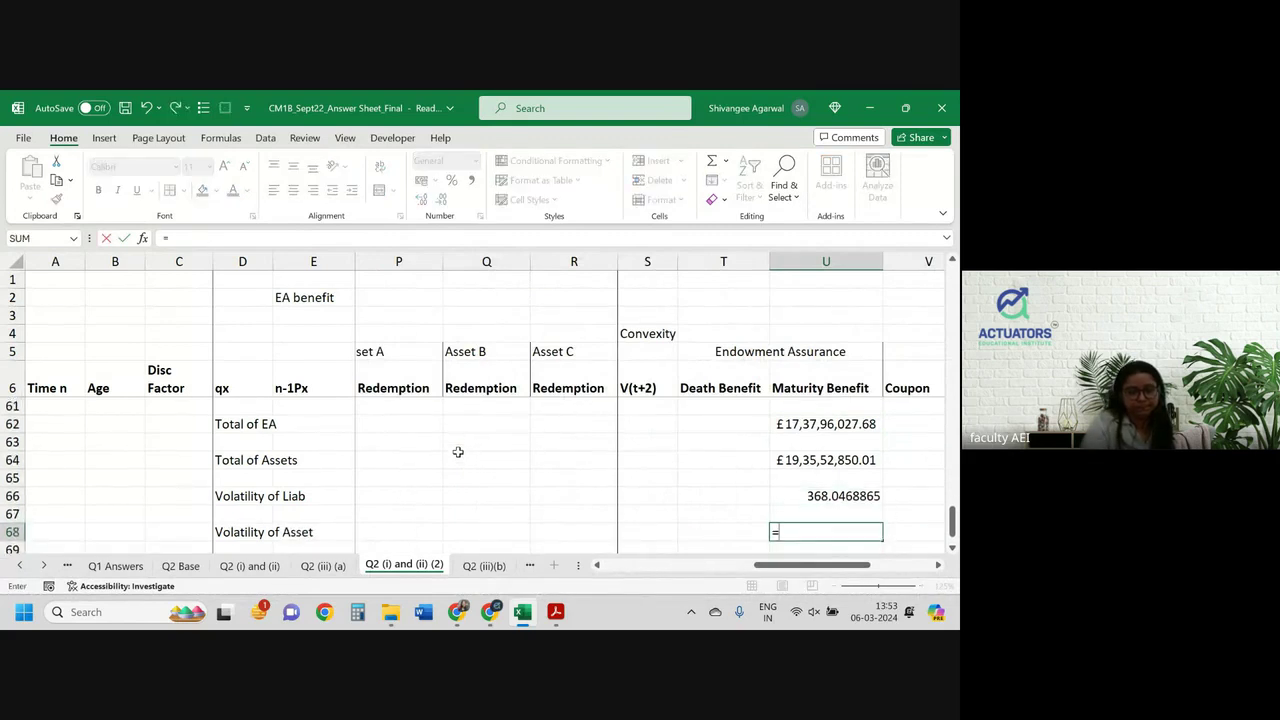
left_click(790, 457)
type("/")
key("Left")
key("Left")
key("Left")
key("Left")
key("Left")
key("Left")
key("Left")
key("Left")
key("Left")
key("Left")
key("Left")
key("Left")
key("Left")
key("Left")
key("Left")
key("Left")
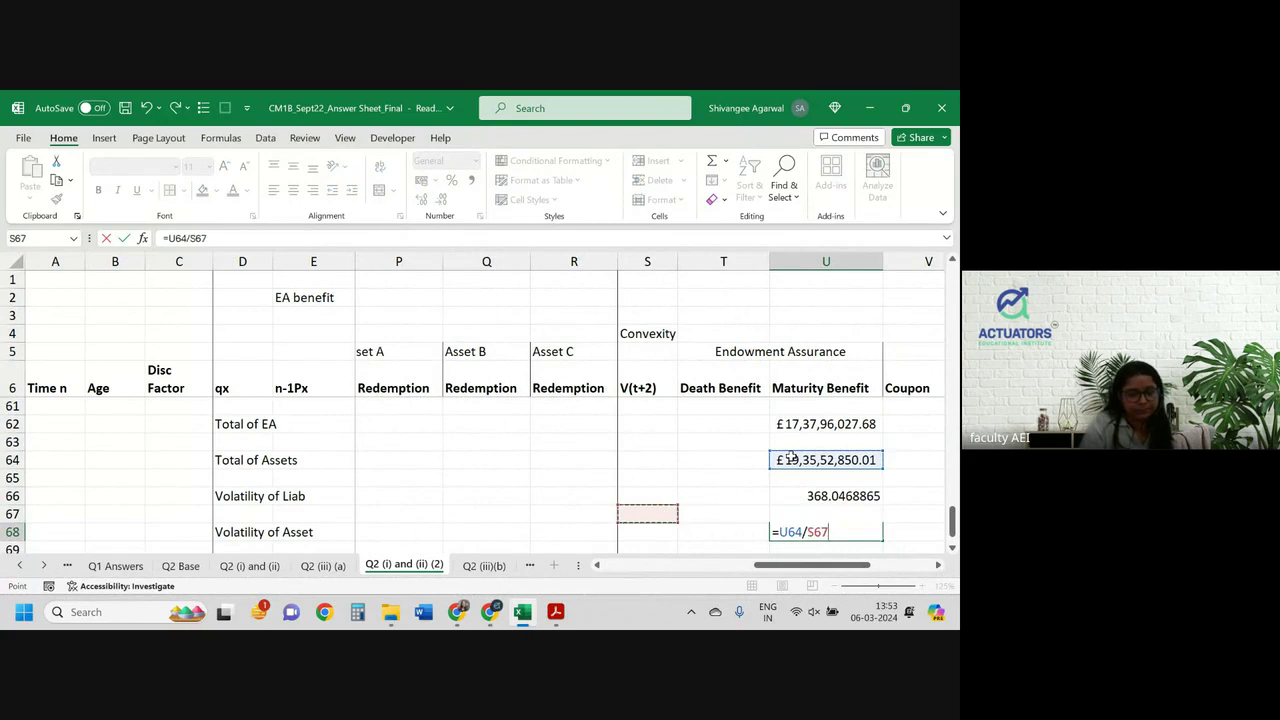
key("Left")
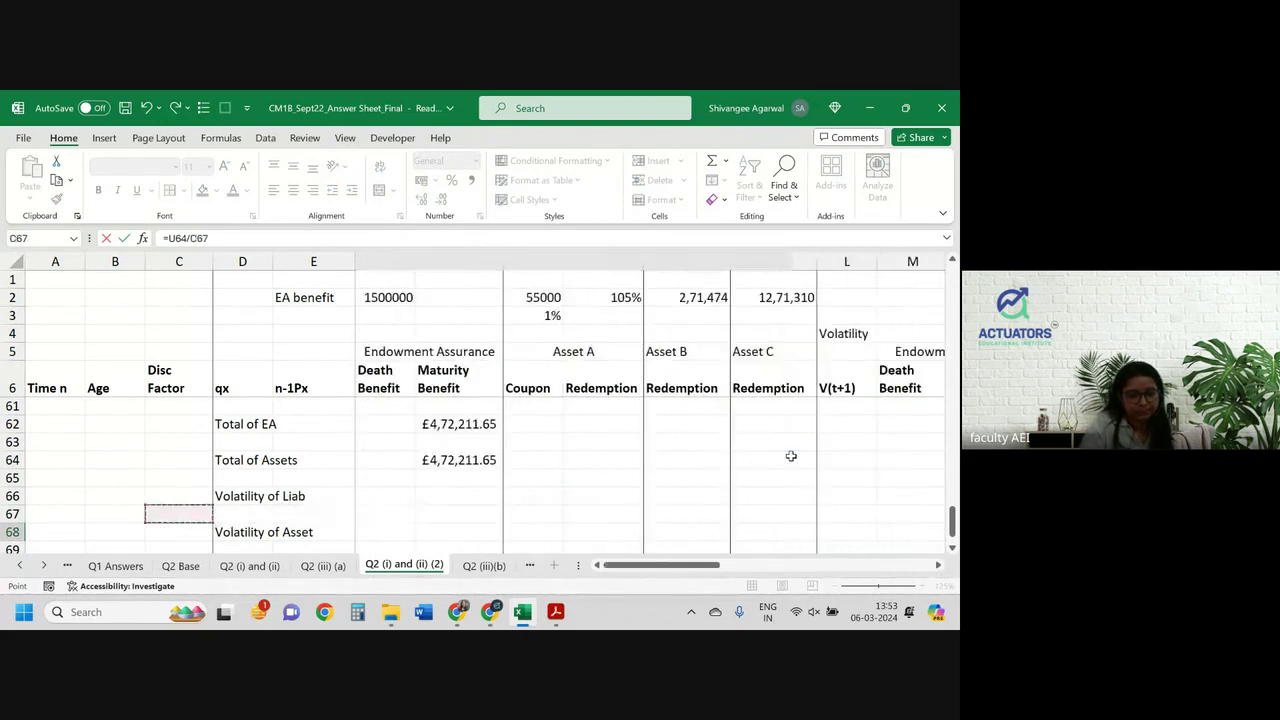
left_click(462, 460)
key("Return")
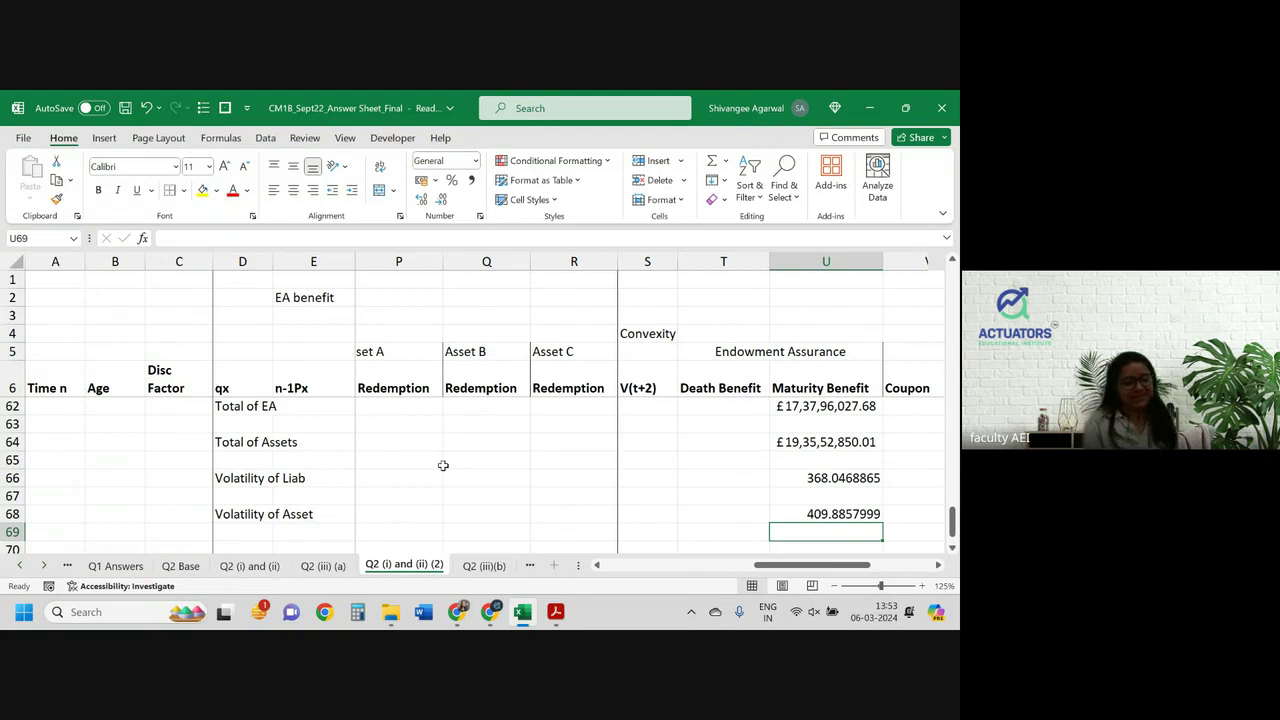
Switch to the exam PDF in Acrobat, examine question (iv) on a slight interest rate decrease, and return to the Excel workbook
key("alt+Tab")
left_click_drag(322, 332, 598, 332)
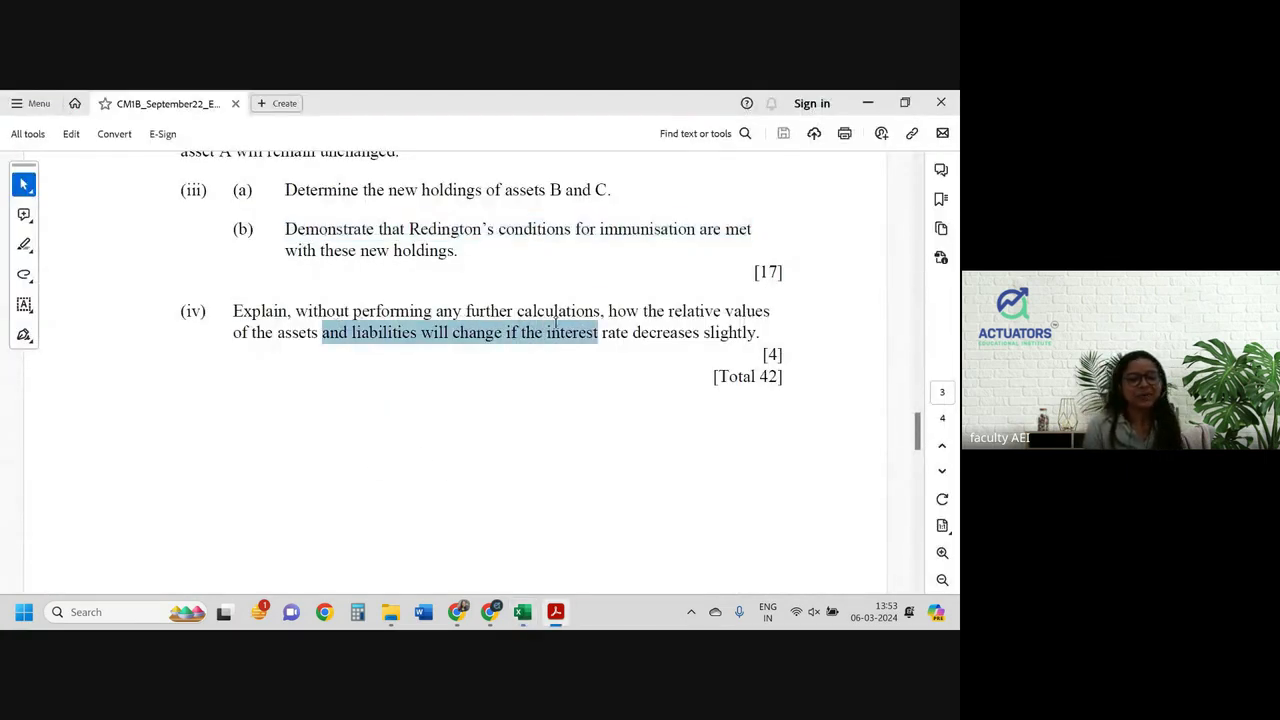
left_click(561, 331)
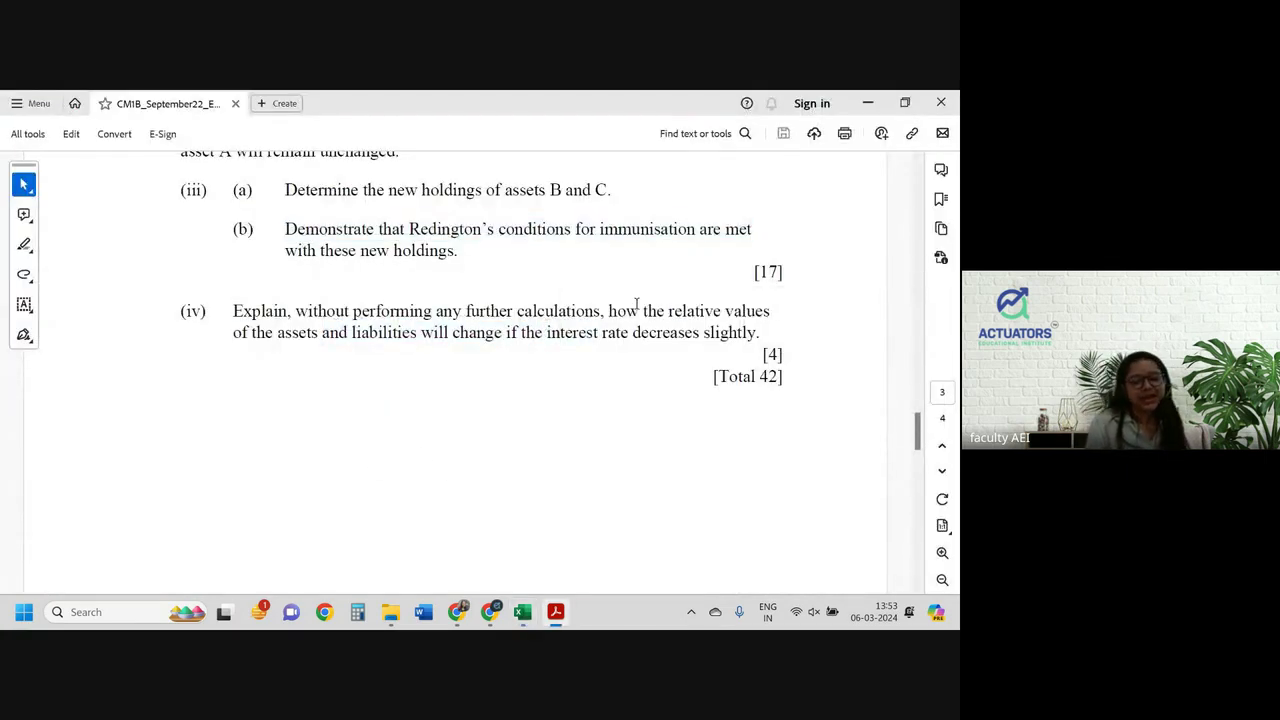
left_click_drag(320, 332, 700, 334)
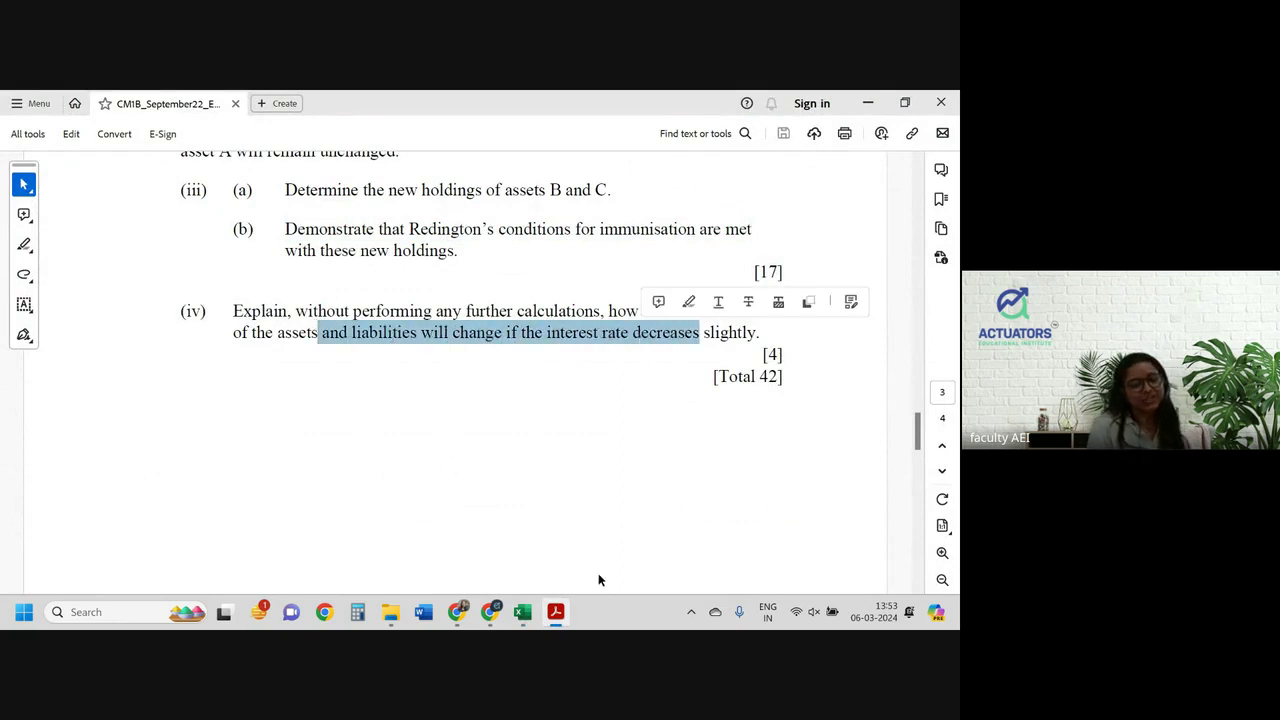
left_click(523, 612)
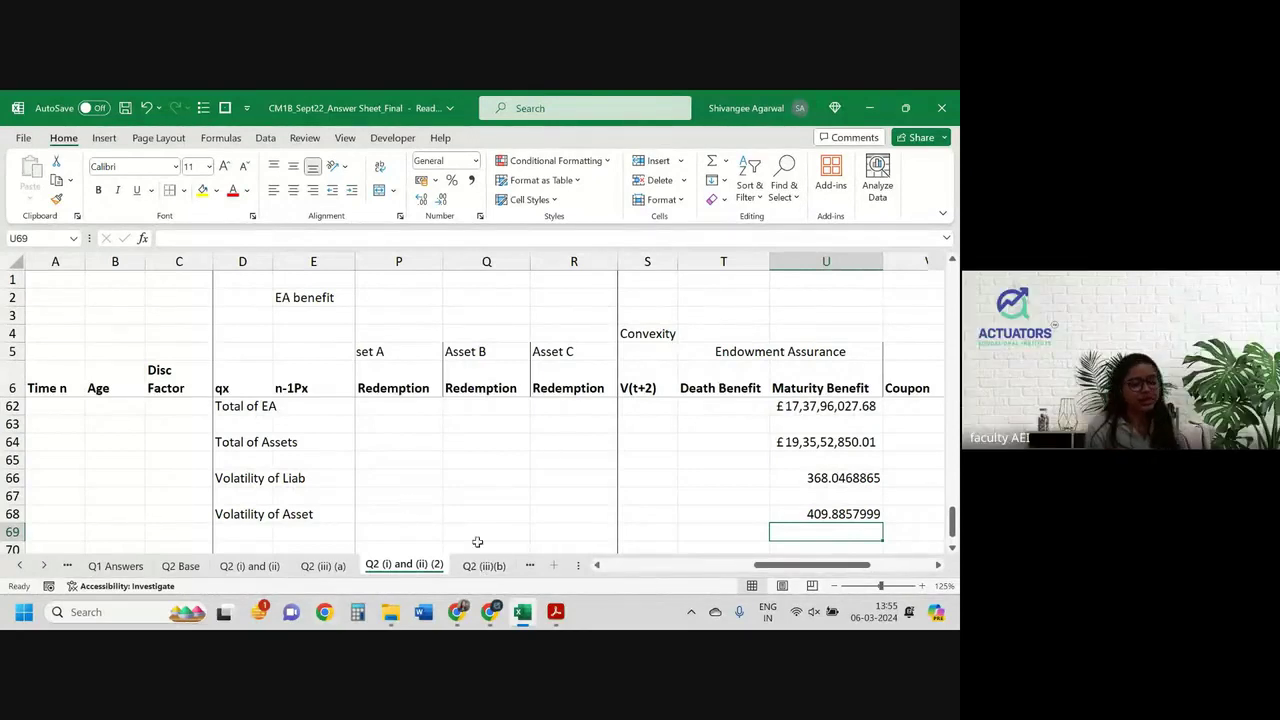
mouse_move(556, 614)
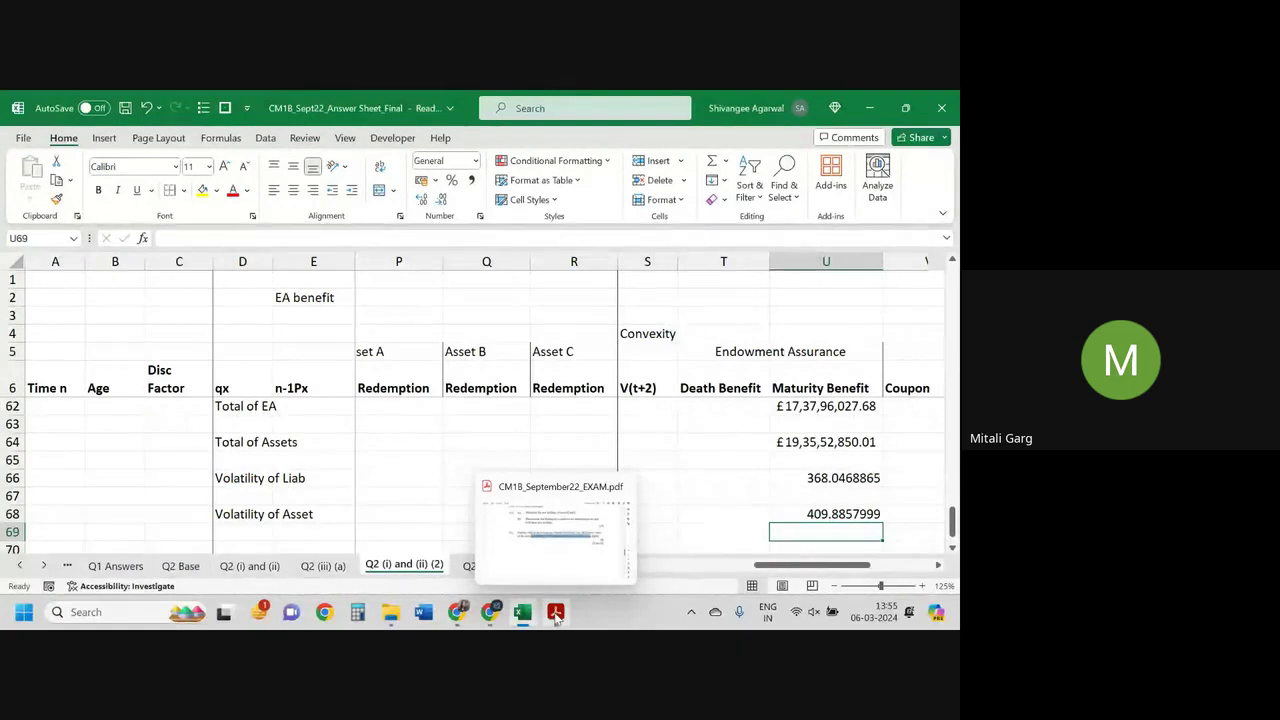
scroll(659, 476, "down", 1)
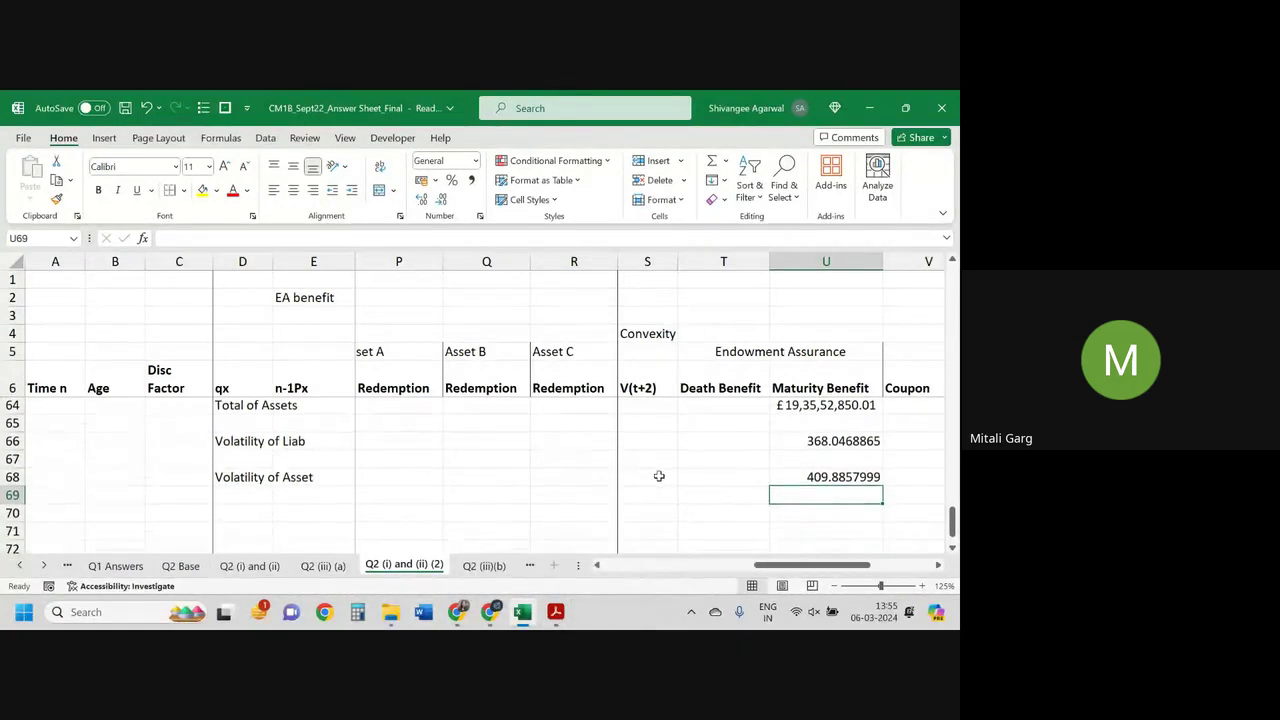